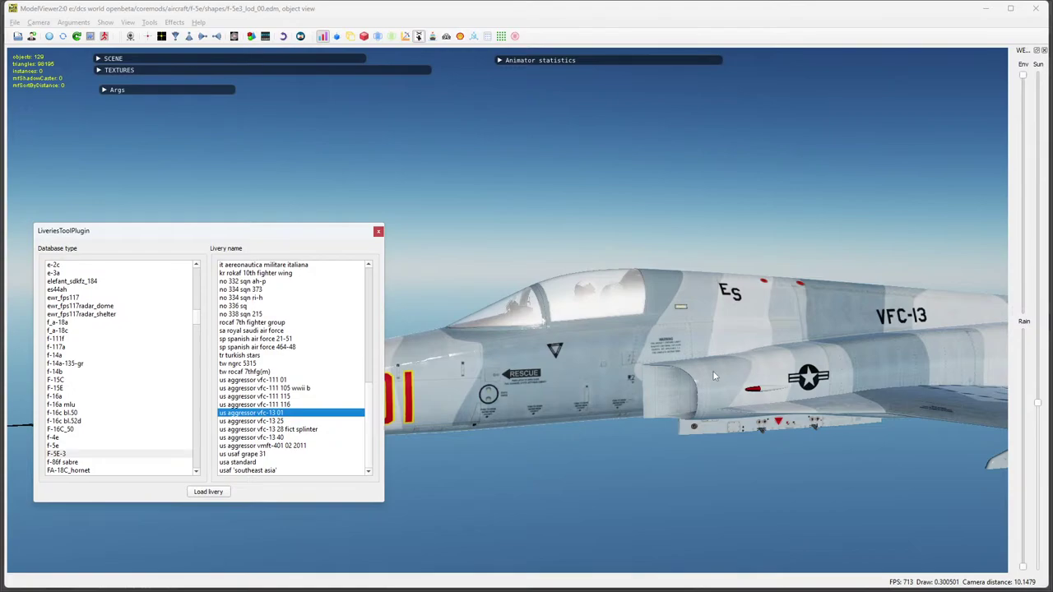
Preview the us aggressor vfc-111 116 and 115 liveries on the F-5E-3 and examine the ejection seat decal below the canopy.
click(272, 404)
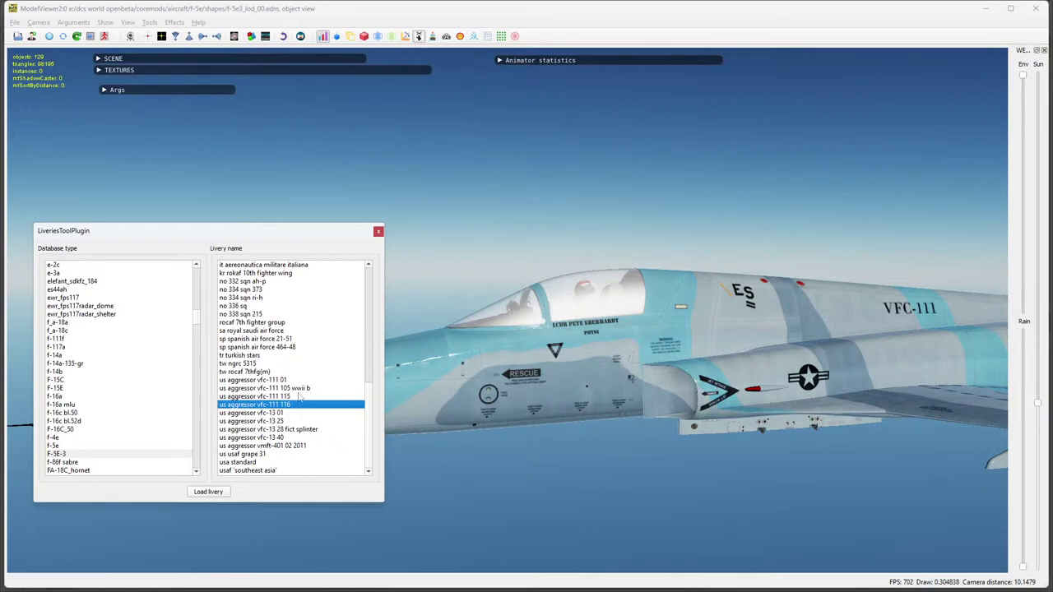
click(253, 396)
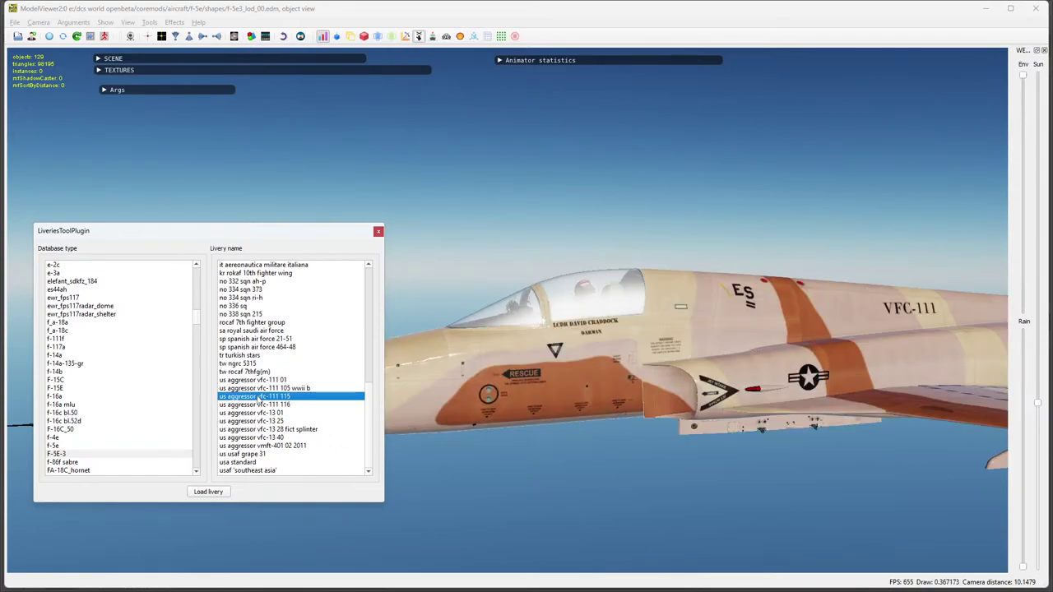
scroll(609, 405, up, 3)
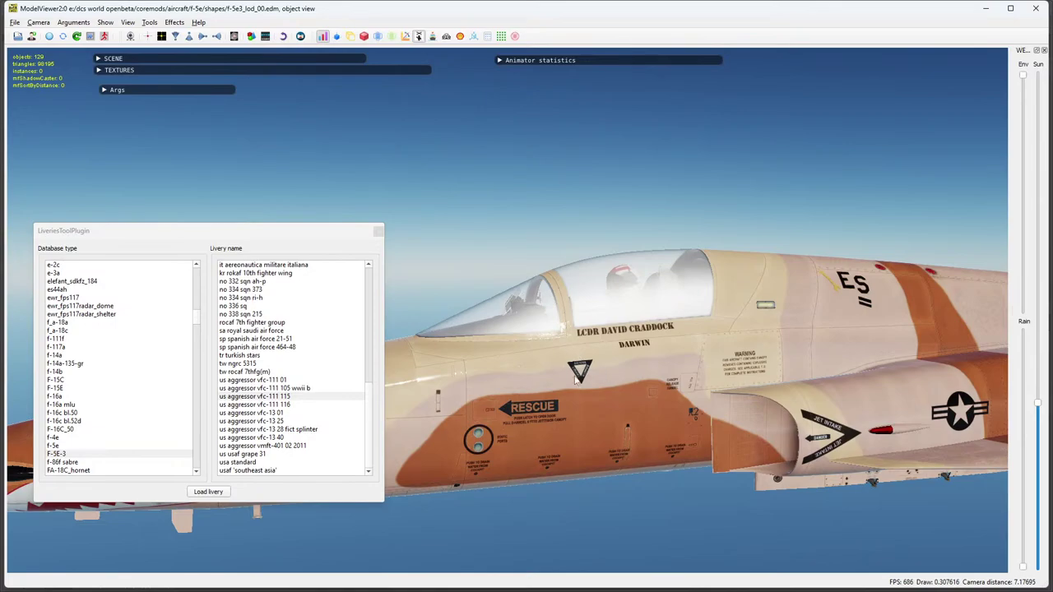
scroll(576, 403, down, 1)
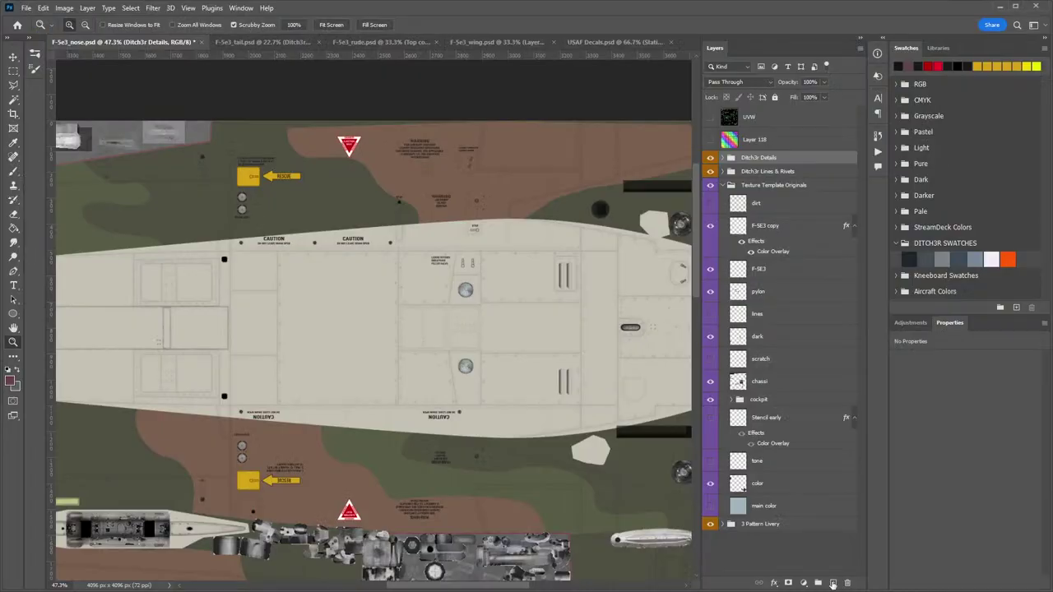
Switch to USAF Decals.psd in Photoshop and fill the inner triangle of Ejection Decal 1 with near-black.
click(612, 42)
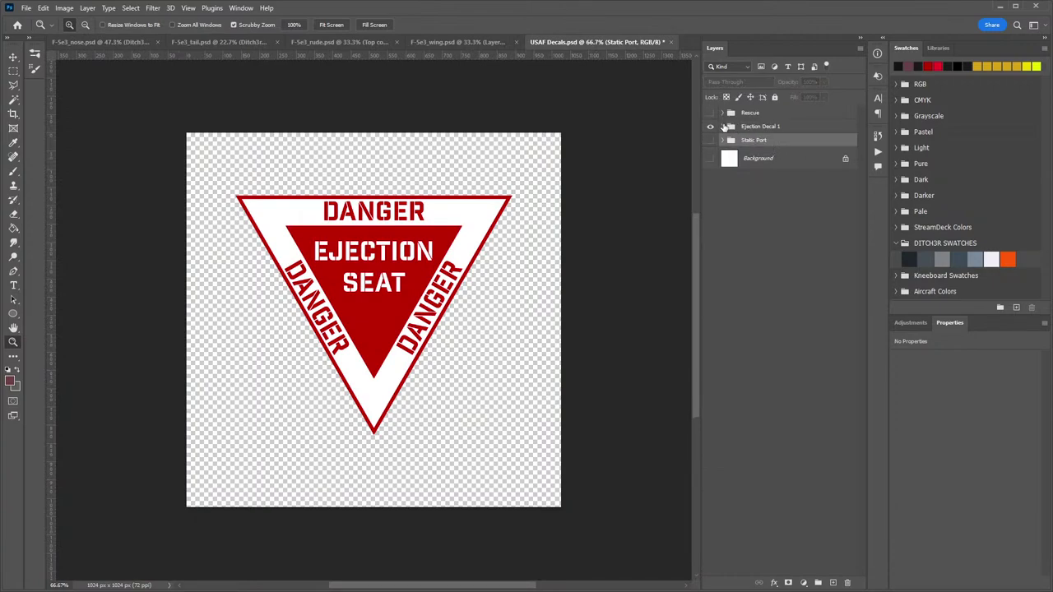
click(722, 127)
click(802, 237)
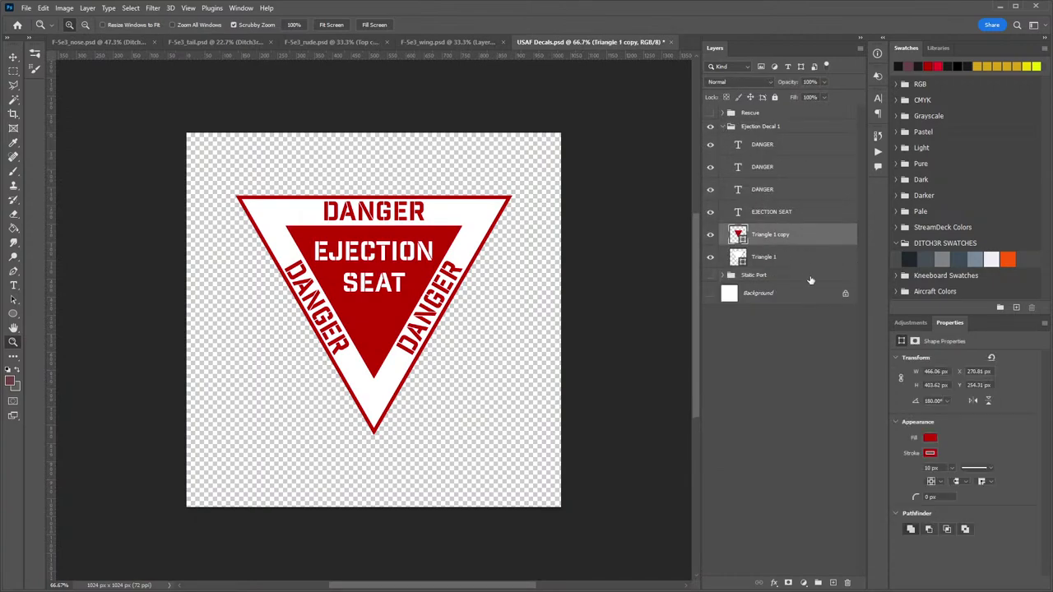
click(929, 438)
click(971, 496)
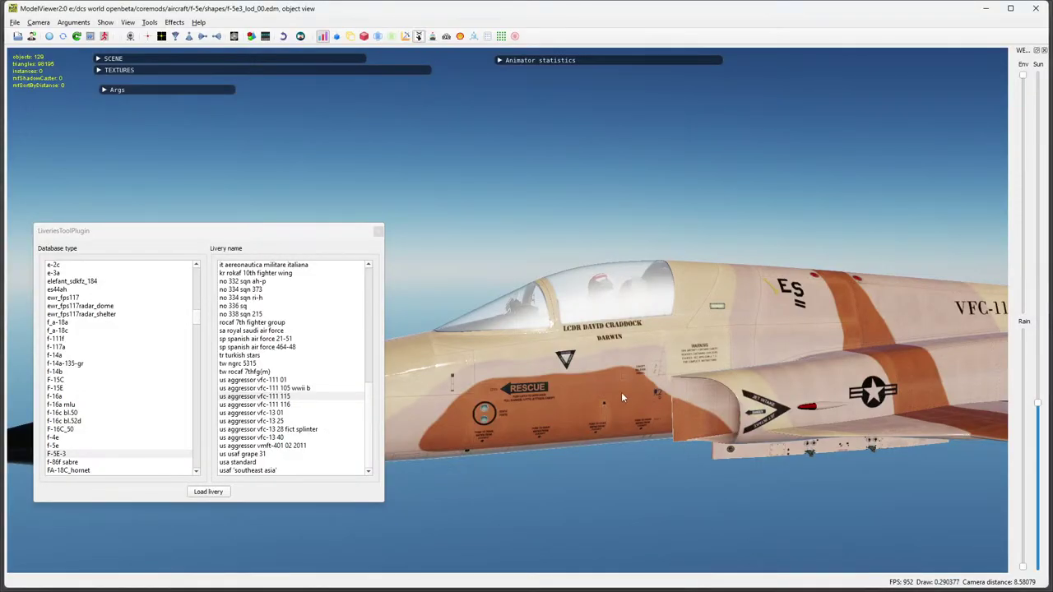
In ModelViewer, compare the ejection seat markings on the vfc-111 01, tr turkish stars, sp spanish air force 21-51 and usa standard liveries.
scroll(621, 392, up, 4)
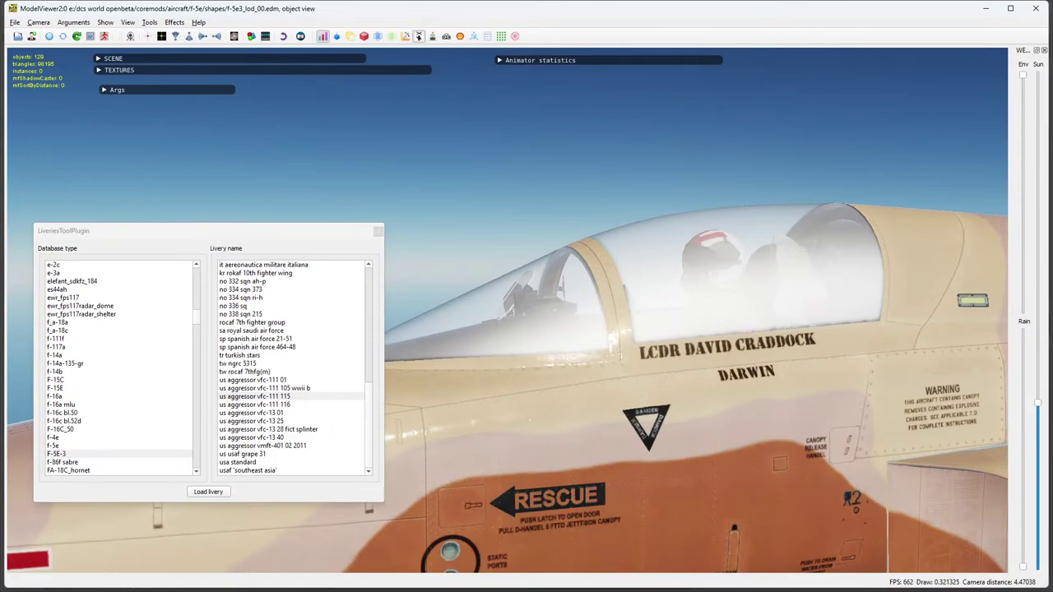
click(261, 380)
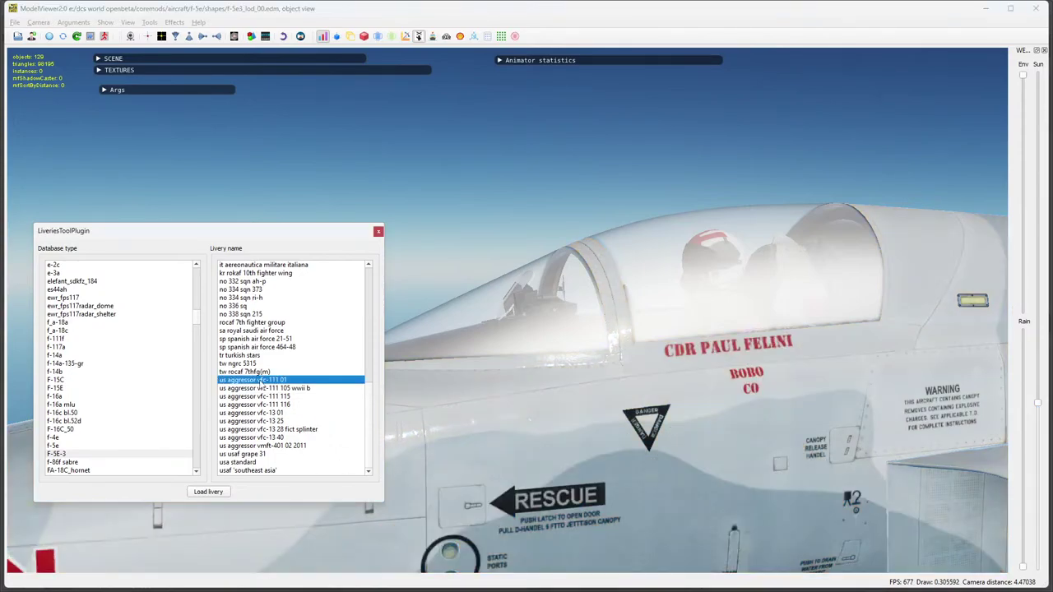
click(261, 356)
click(263, 339)
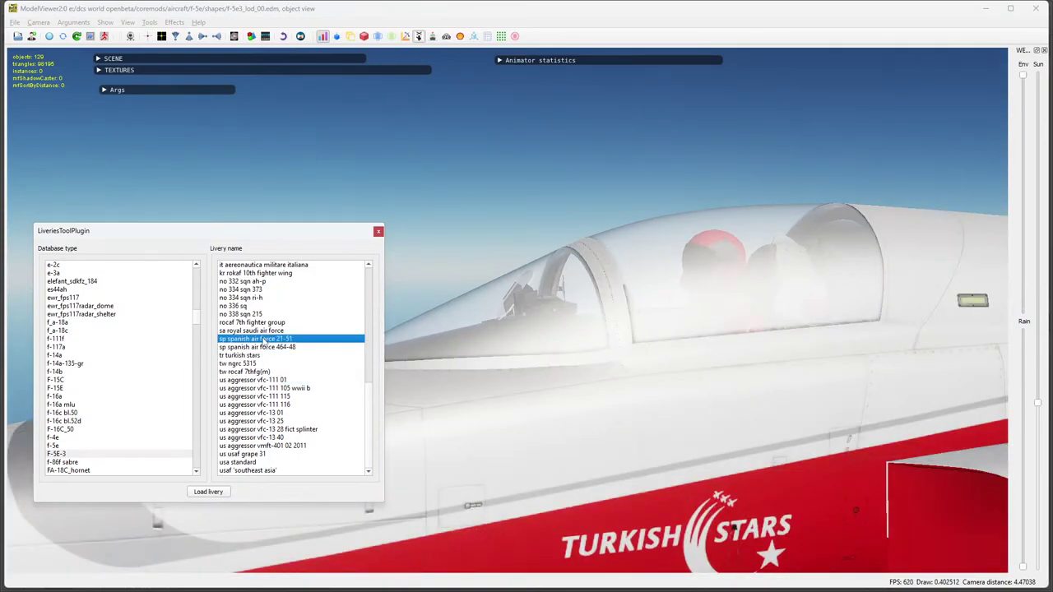
click(245, 462)
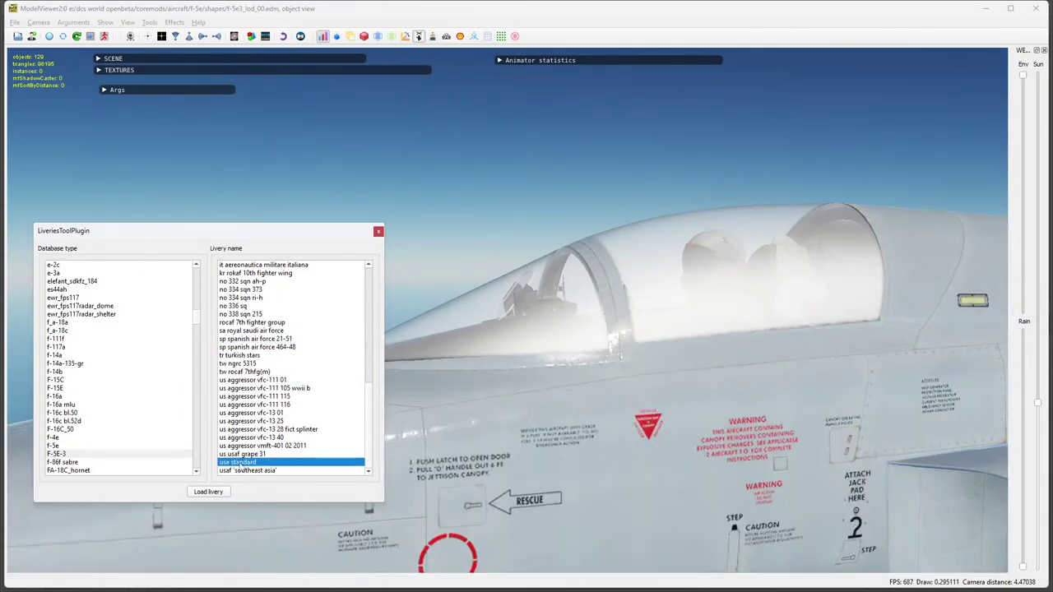
click(601, 428)
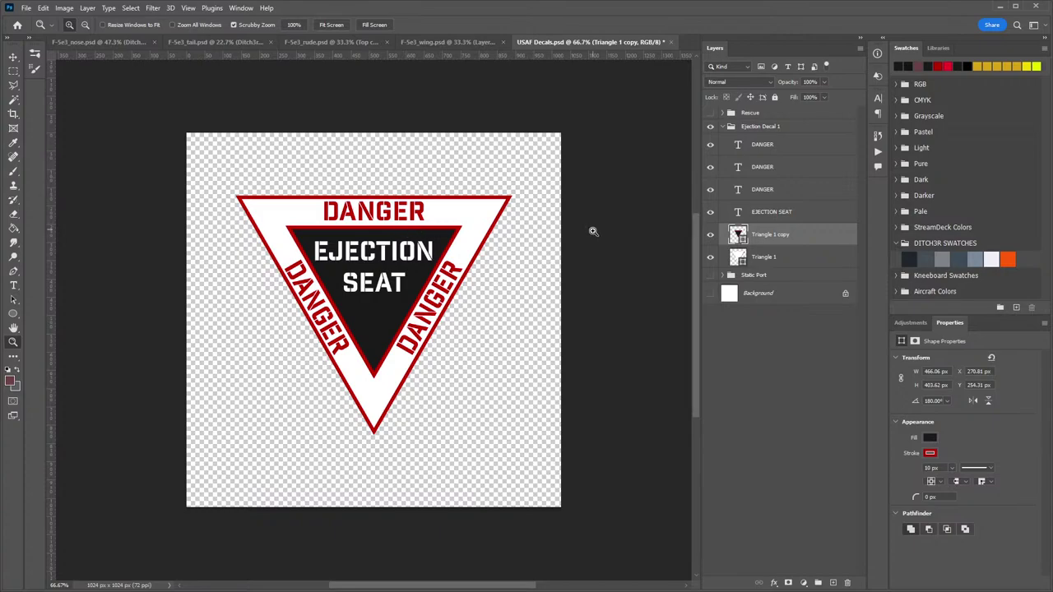
In Photoshop, change the strokes of the decal's inner and outer triangles to black.
click(930, 453)
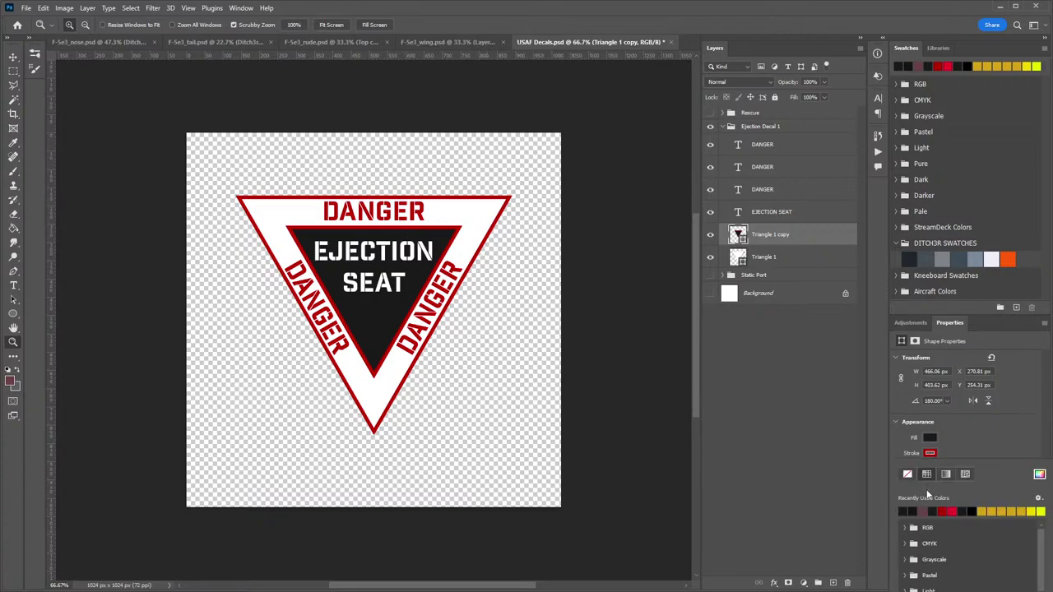
click(961, 510)
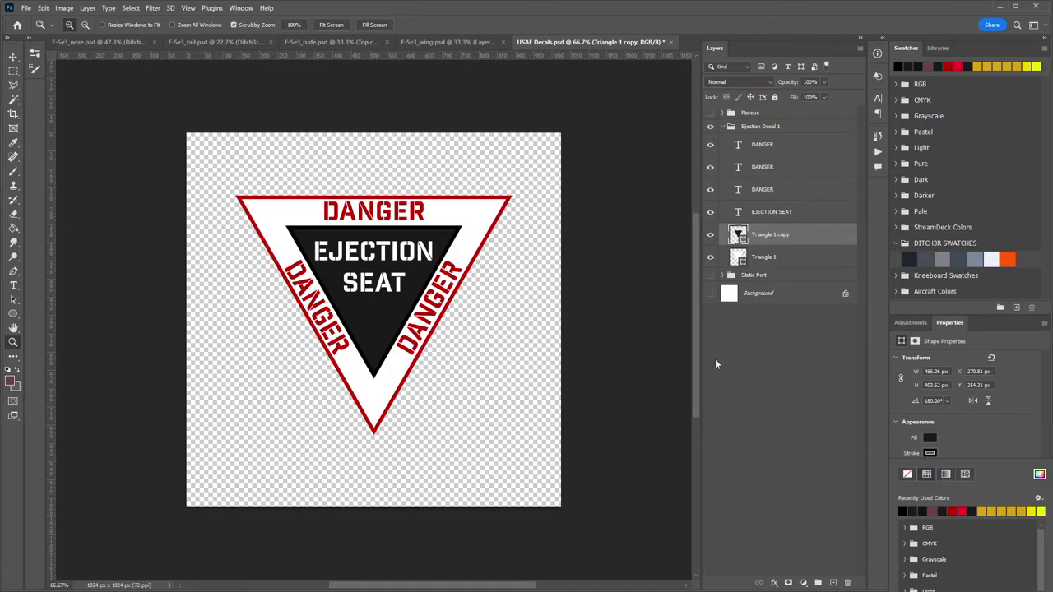
click(792, 268)
click(786, 257)
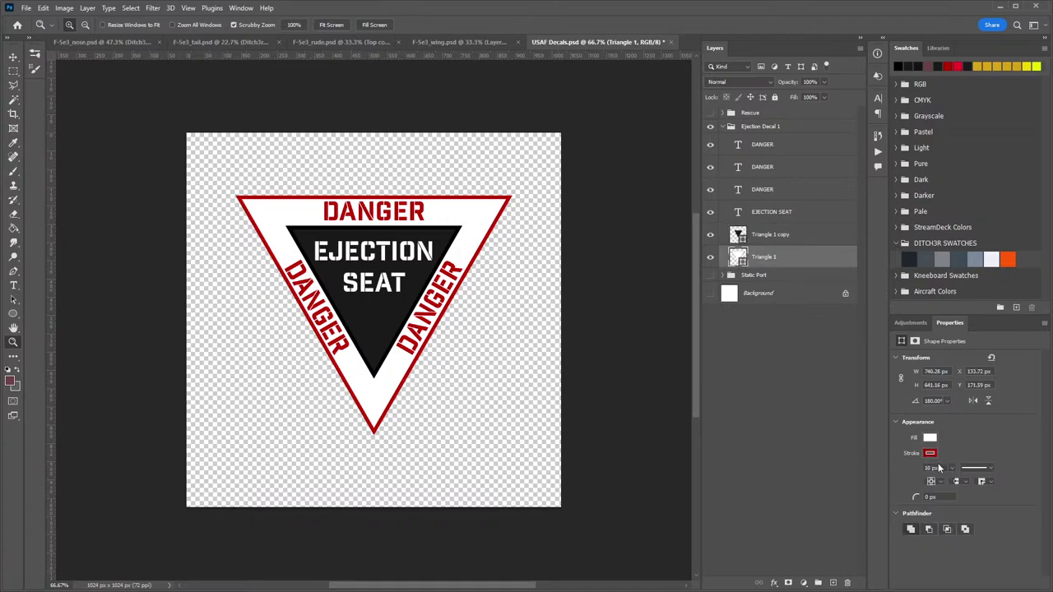
click(932, 453)
click(903, 511)
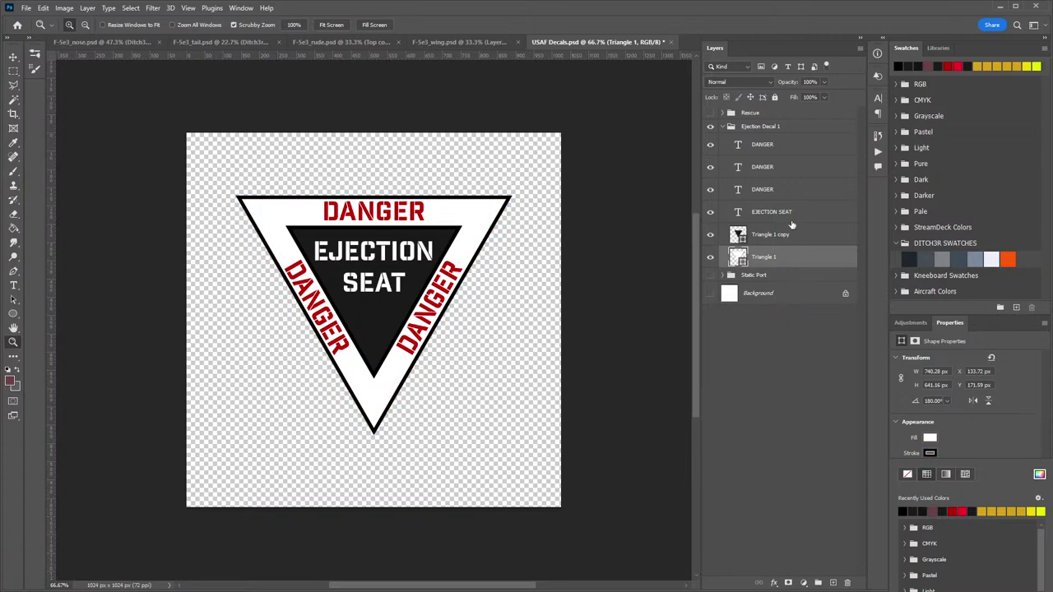
Recolor the three DANGER text layers of the ejection decal to black (000000).
click(787, 148)
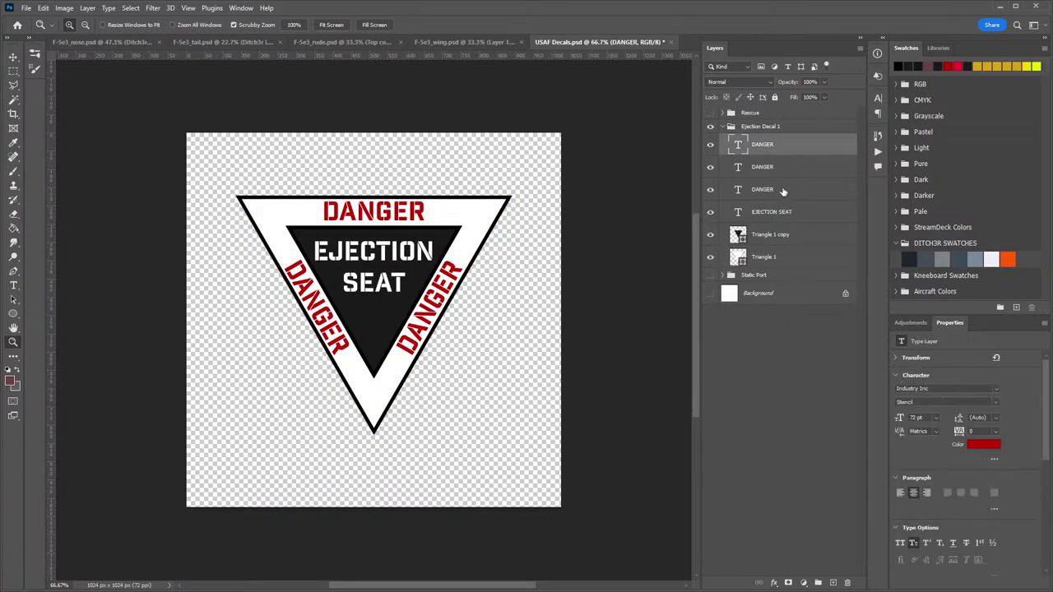
shift+click(789, 189)
click(975, 444)
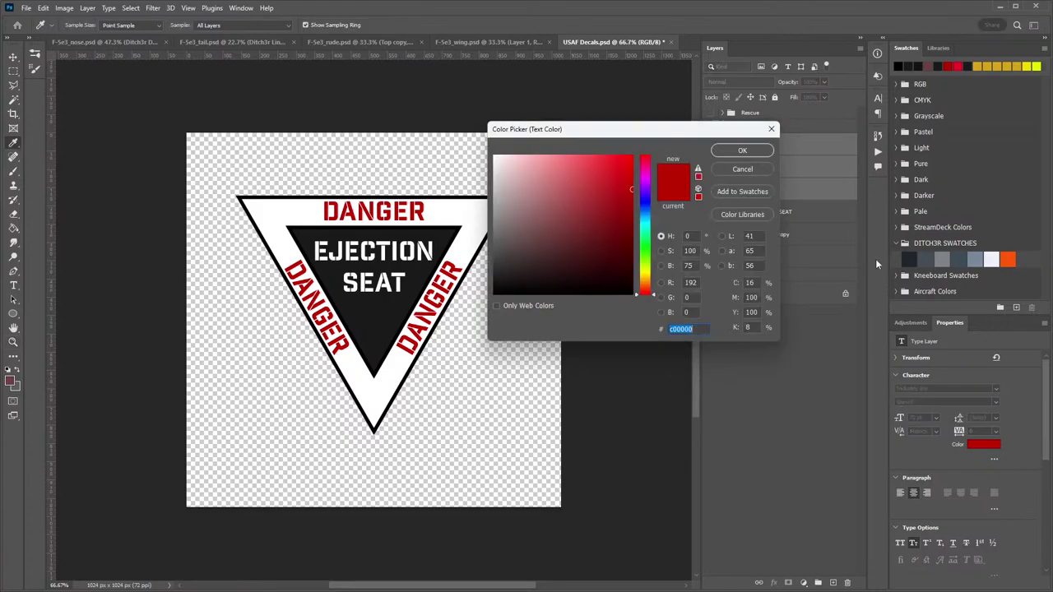
click(898, 66)
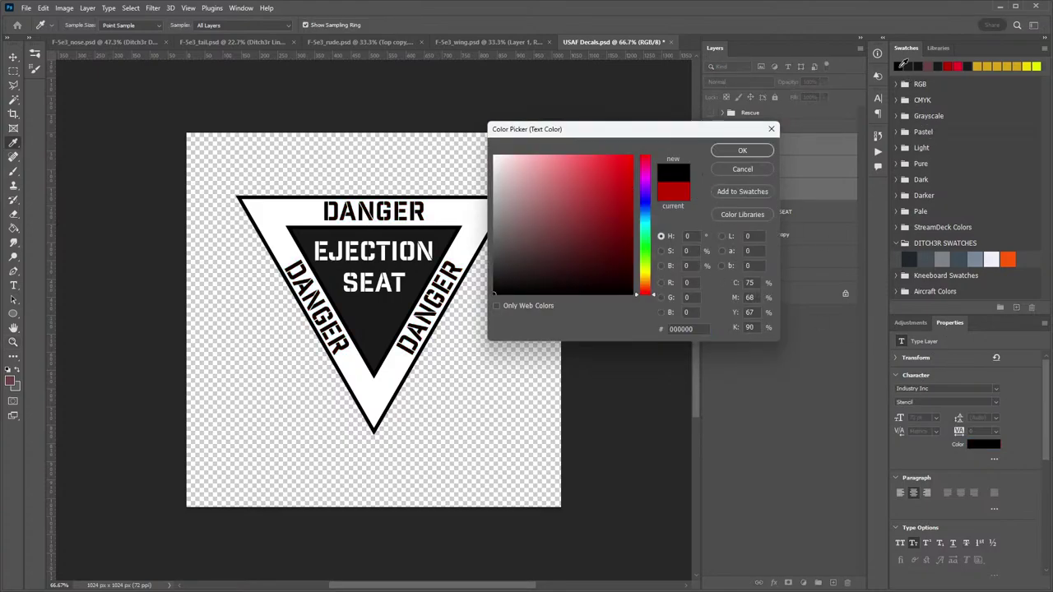
click(744, 150)
key(z)
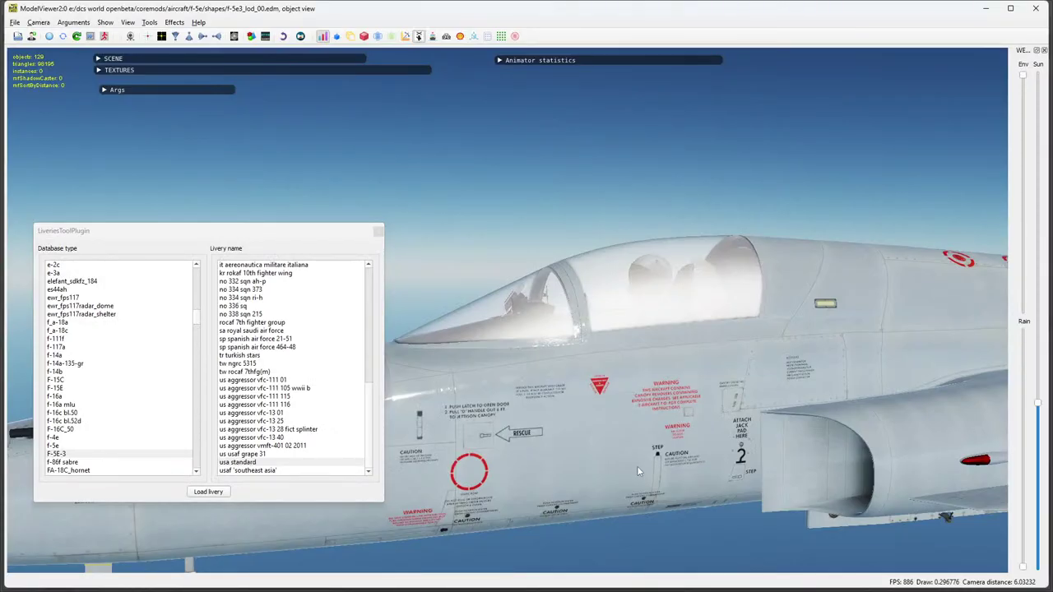
Check the us aggressor vfc-111 01 livery in ModelViewer, and remove the fill of the decal's outer triangle in Photoshop.
click(265, 380)
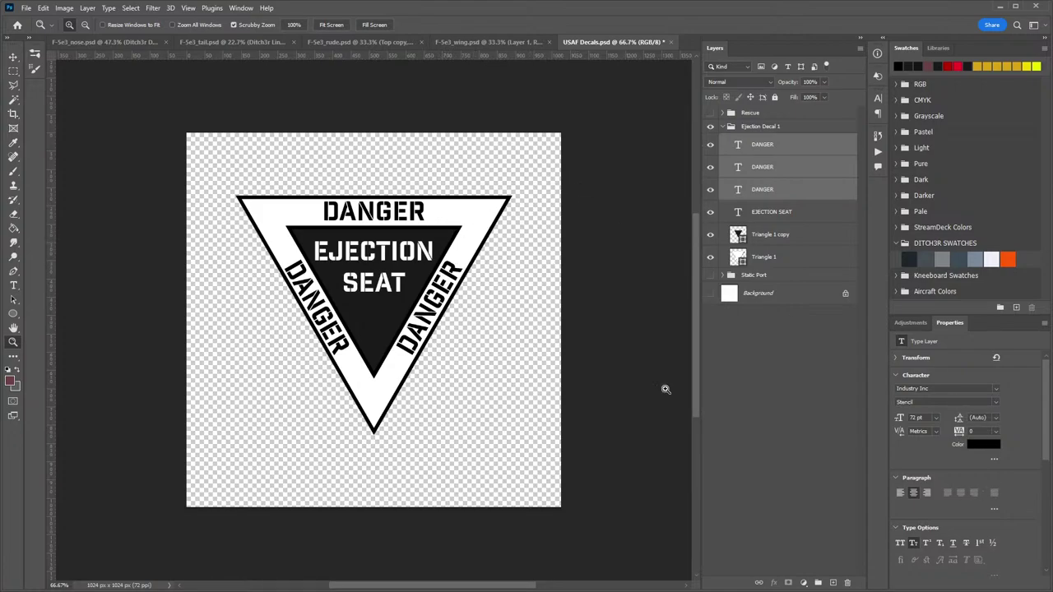
click(799, 260)
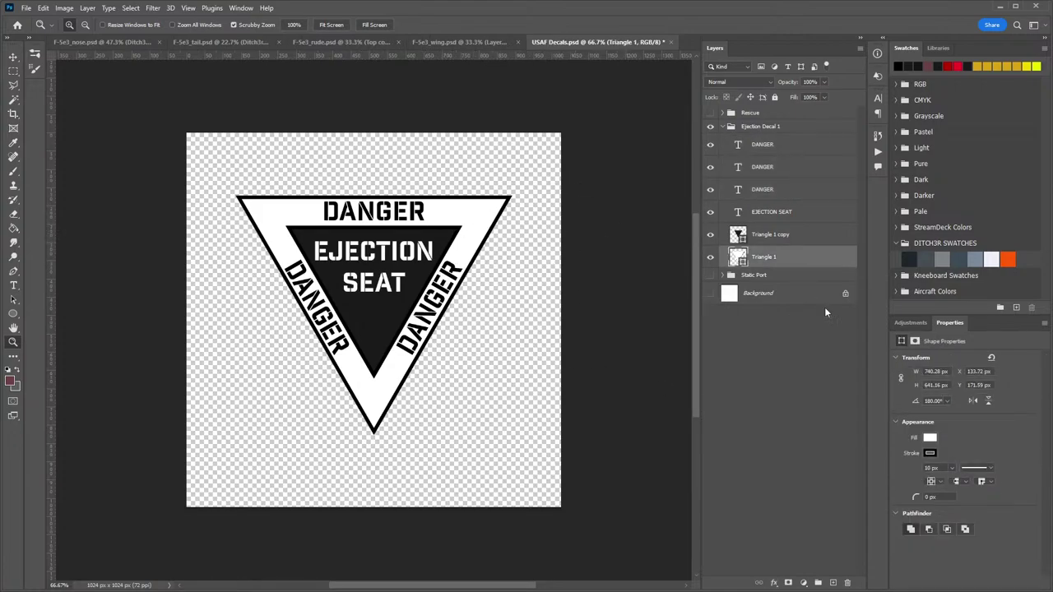
click(928, 439)
click(907, 458)
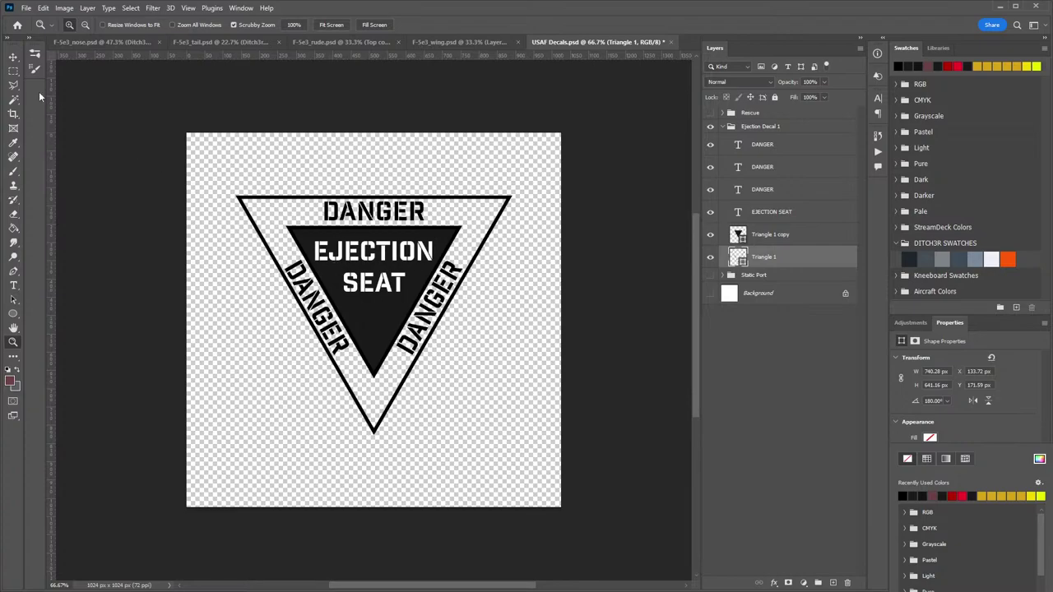
Select the area around the whole ejection seat decal with the Rectangular Marquee and copy it merged.
click(15, 71)
drag(205, 165, 543, 464)
click(42, 8)
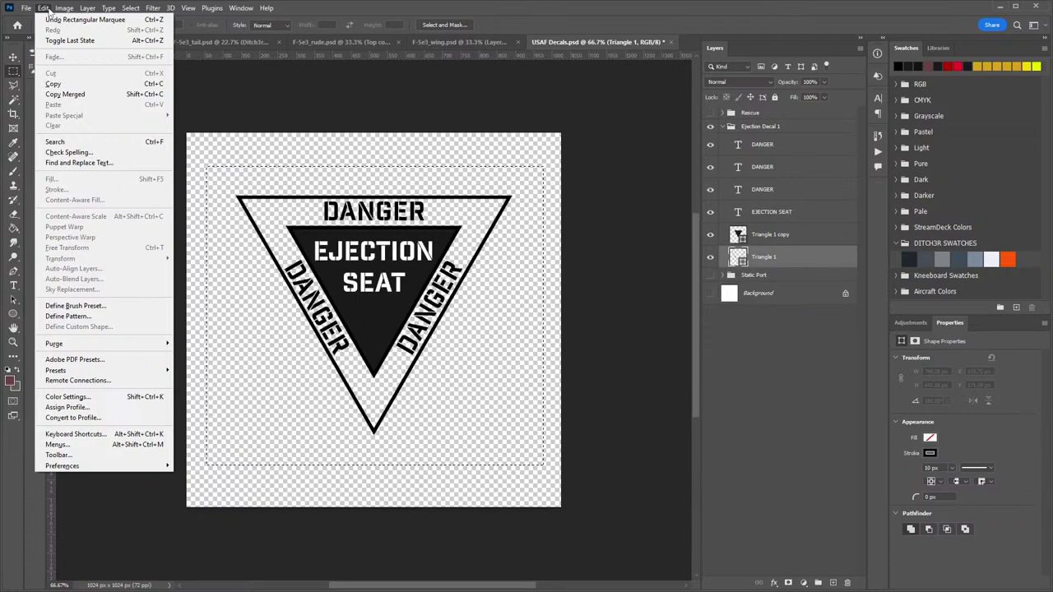
click(62, 100)
Paste the merged black decal into F-5e3_nose.psd as a new layer.
click(76, 42)
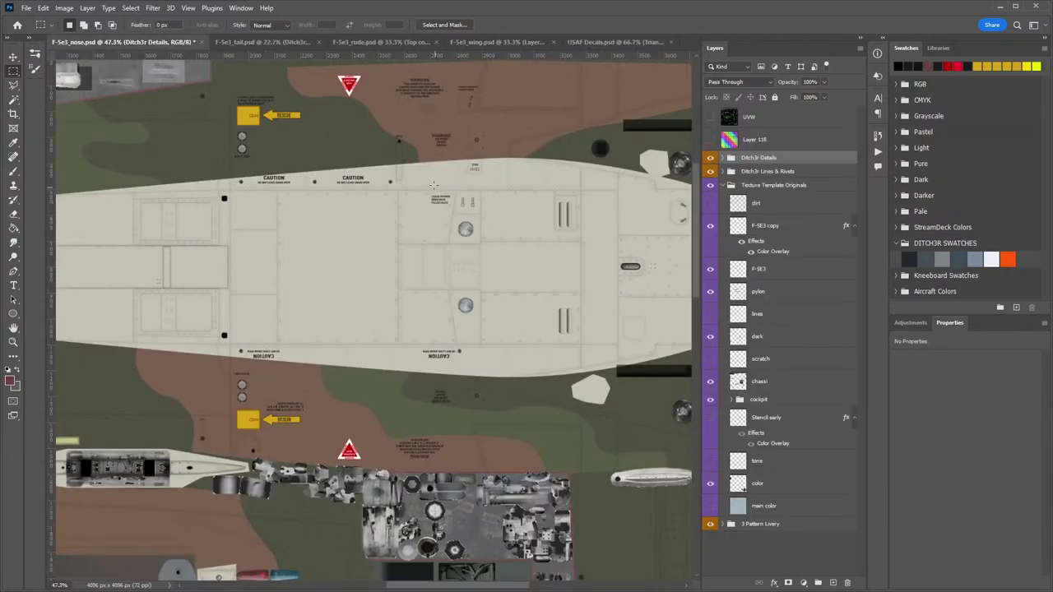
key(z)
drag(362, 96, 365, 172)
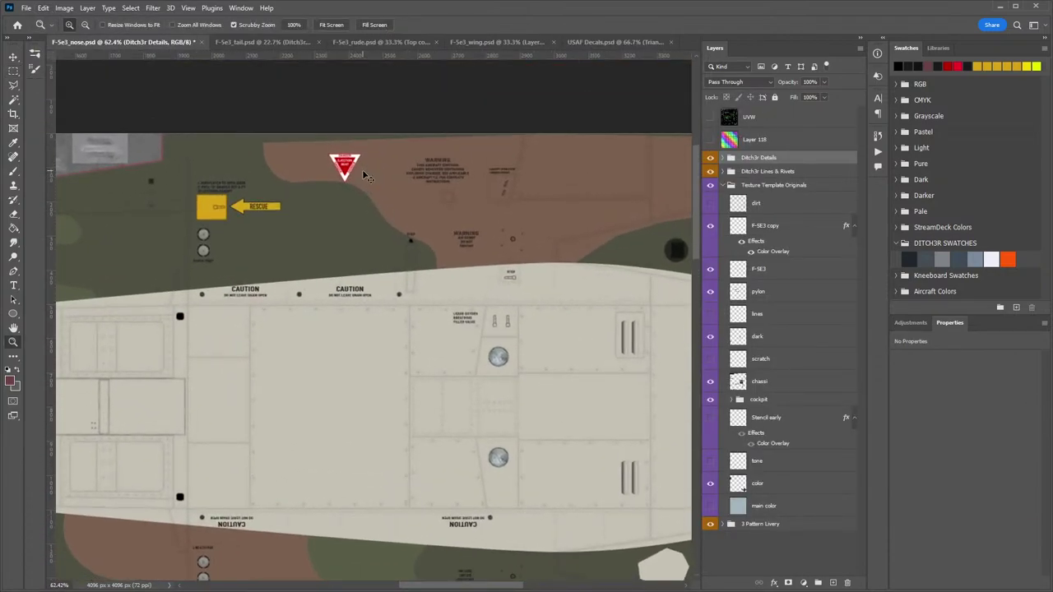
key(ctrl+v)
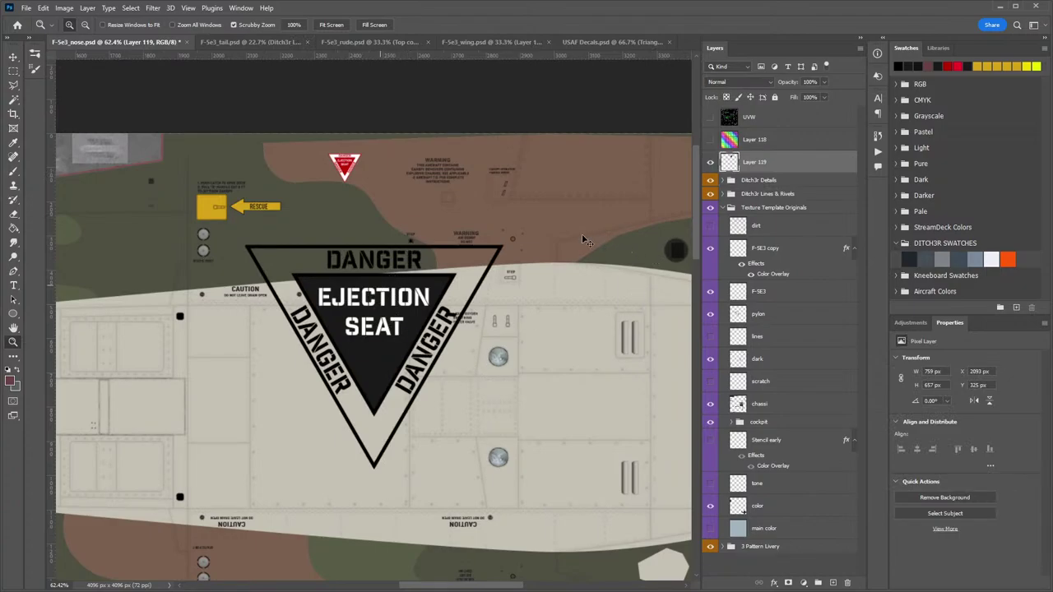
Move the pasted decal layer into the Symbols group inside Ditch3r Details, directly above the Ejectionseat 1 copy layer.
click(13, 58)
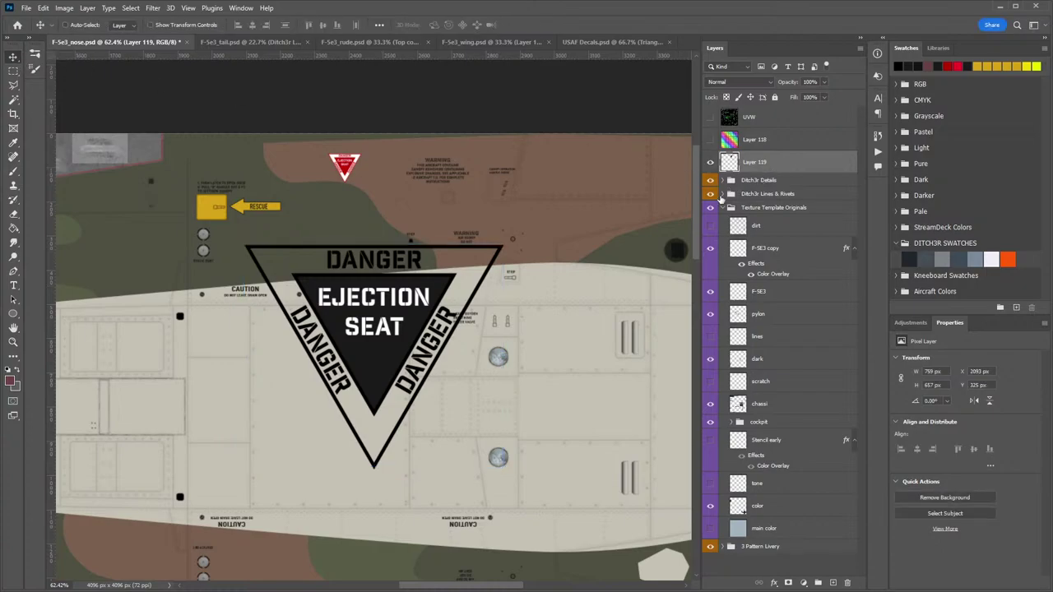
click(732, 195)
click(722, 195)
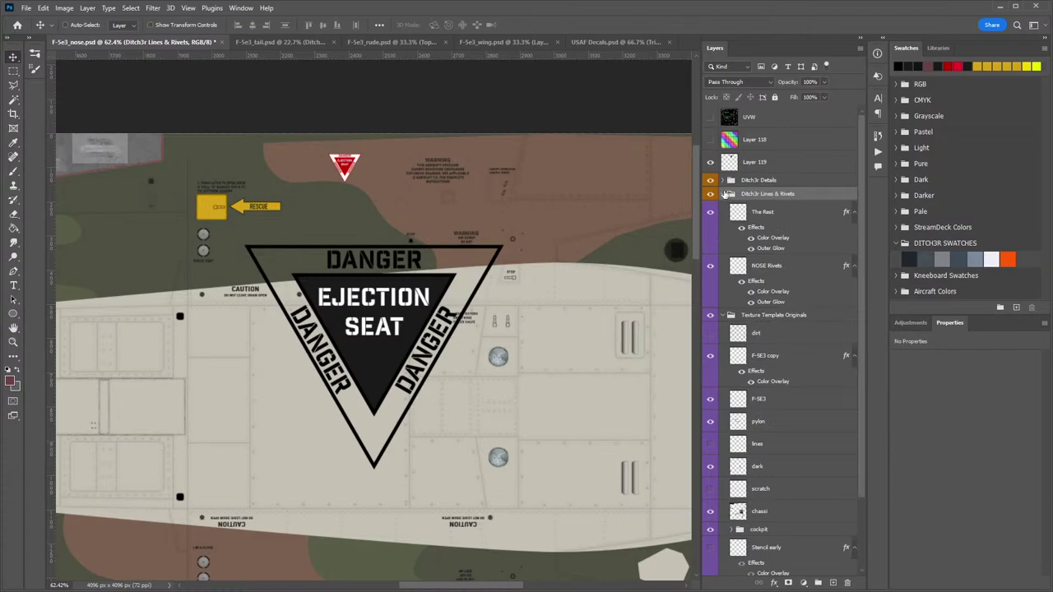
click(723, 194)
click(723, 180)
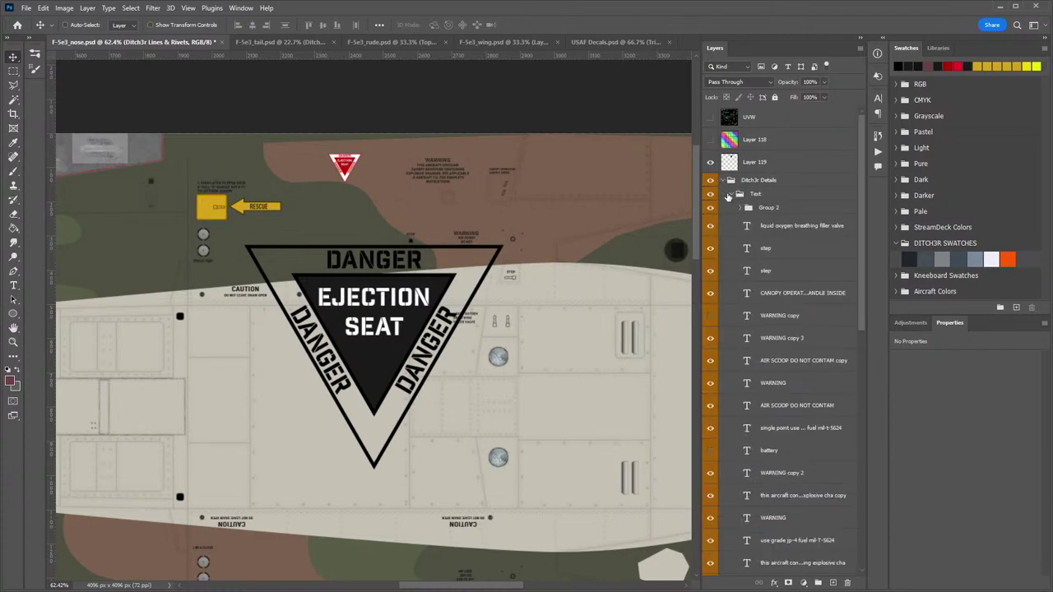
click(731, 195)
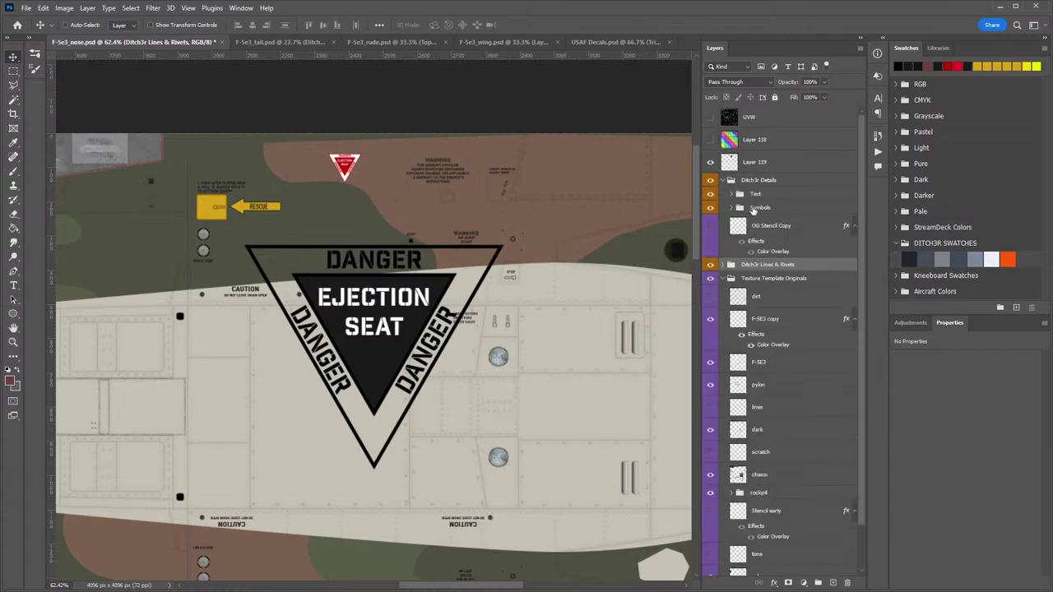
click(730, 208)
drag(755, 164, 783, 424)
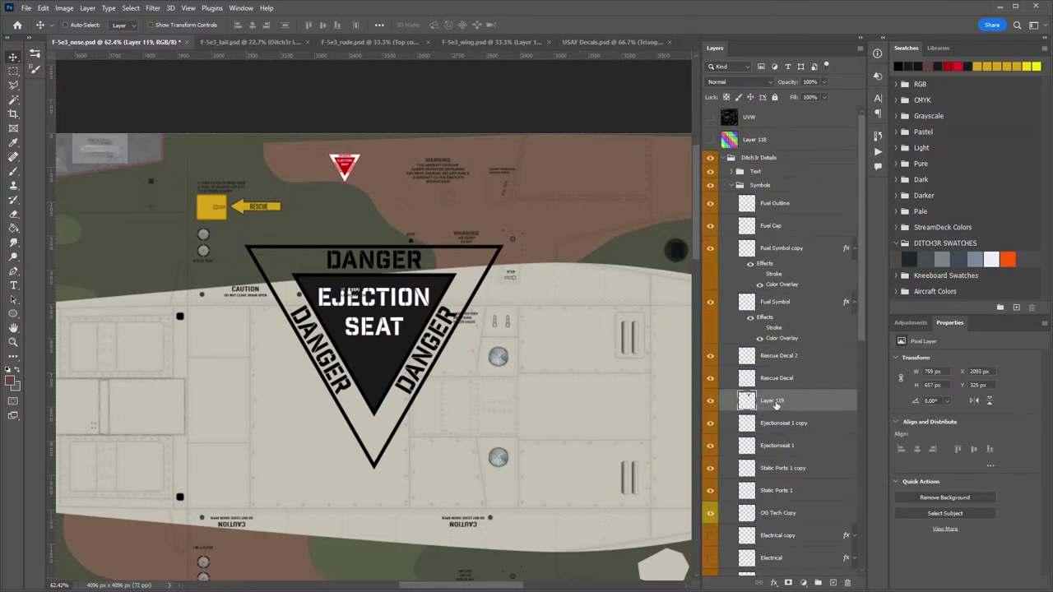
Scale the pasted ejection seat decal proportionally to about 21% of its size.
key(ctrl+t)
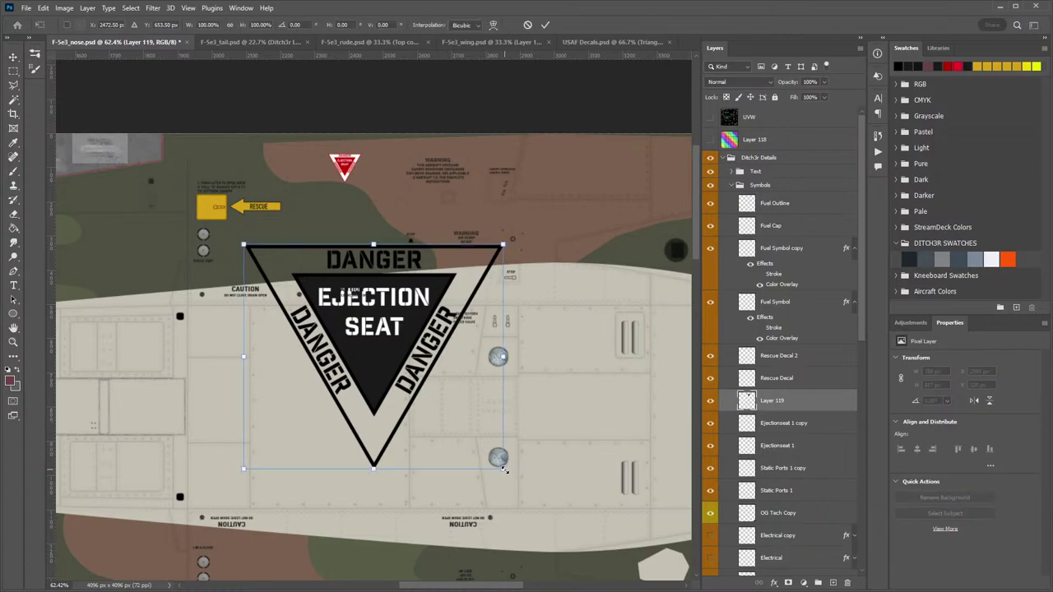
drag(504, 470, 297, 292)
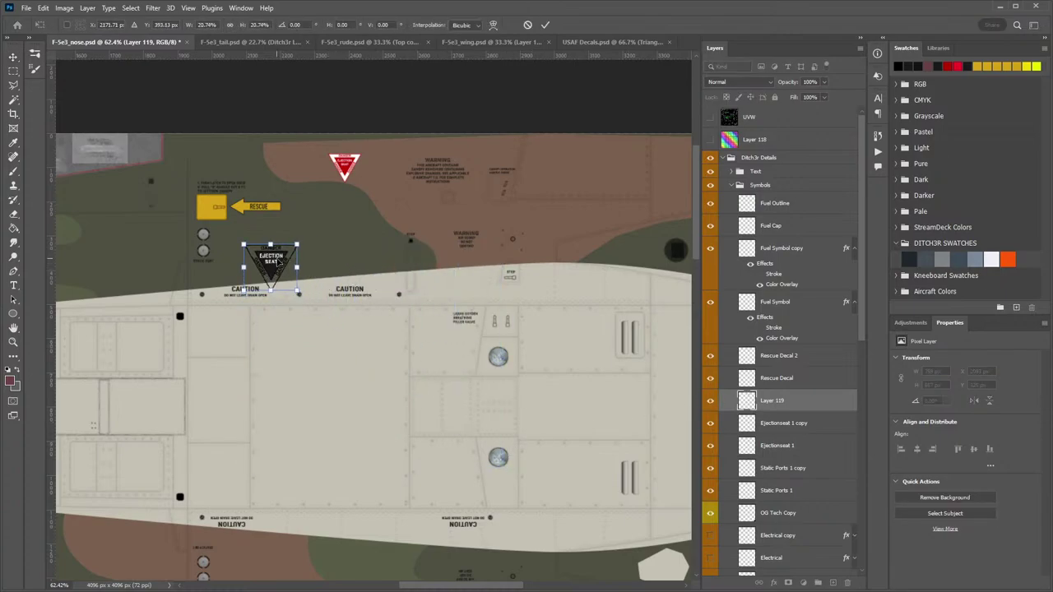
key(Return)
key(z)
drag(357, 223, 416, 203)
drag(301, 233, 323, 222)
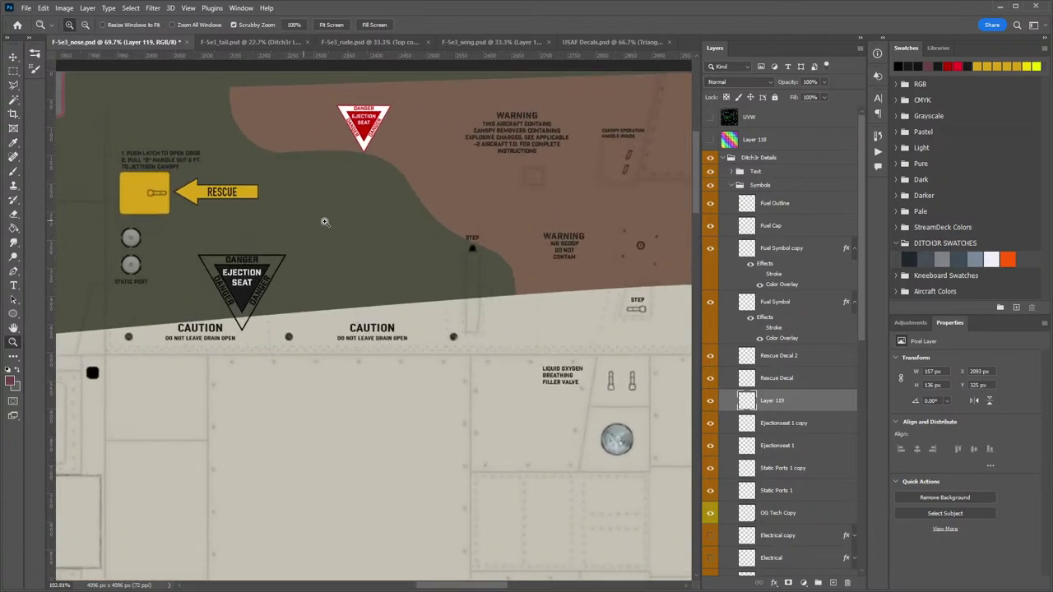
Move the black ejection seat decal over the existing red one and scale it proportionally to about 62%.
scroll(325, 222, up, 2)
key(v)
drag(228, 409, 427, 215)
key(ctrl+t)
drag(479, 282, 434, 237)
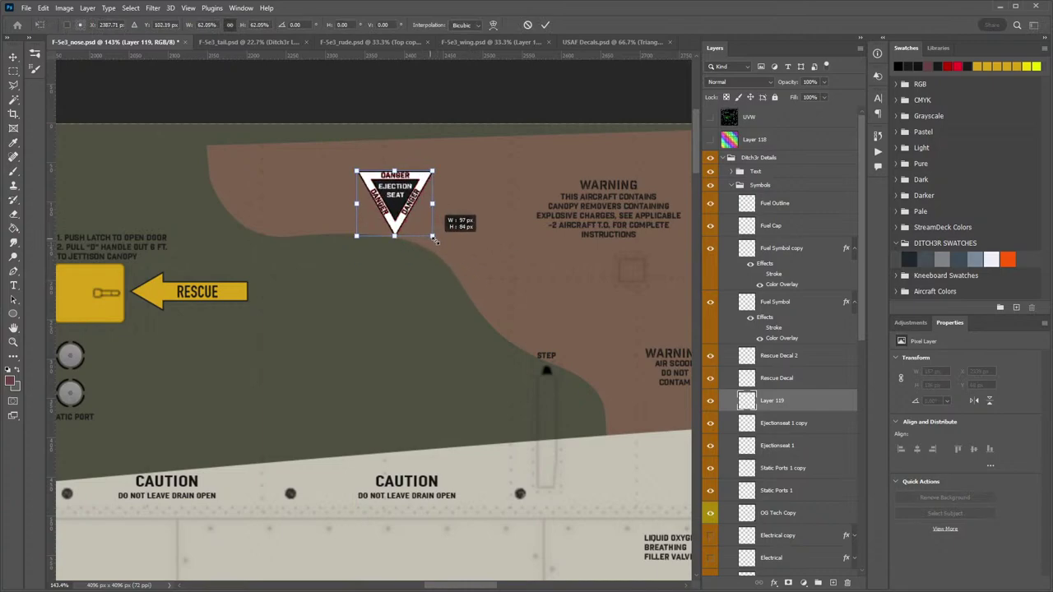
key(Return)
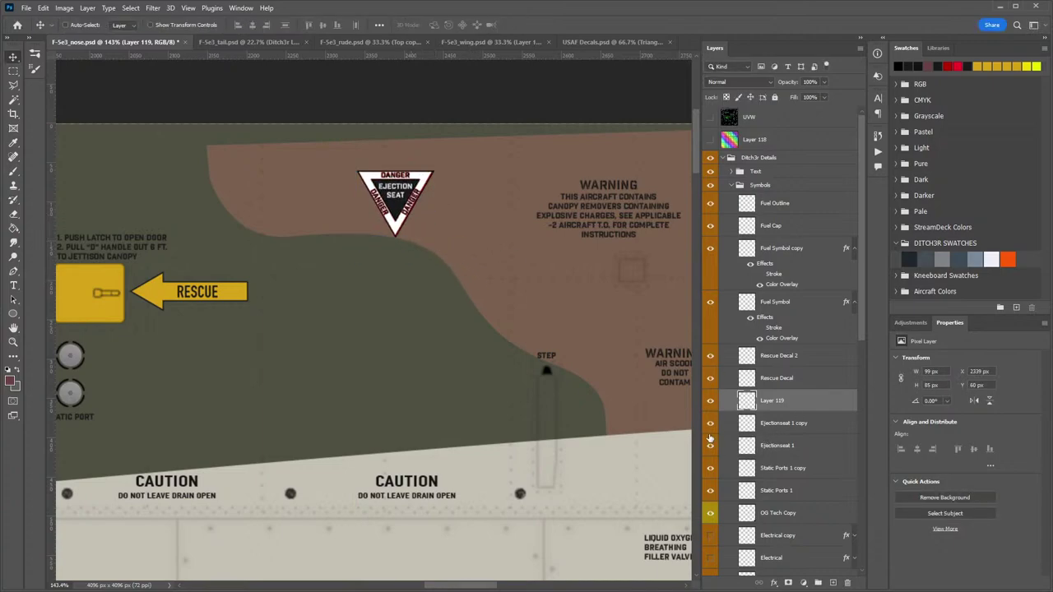
Hide the Ejectionseat 1 layer and check the black decal on the brown camouflage.
click(710, 449)
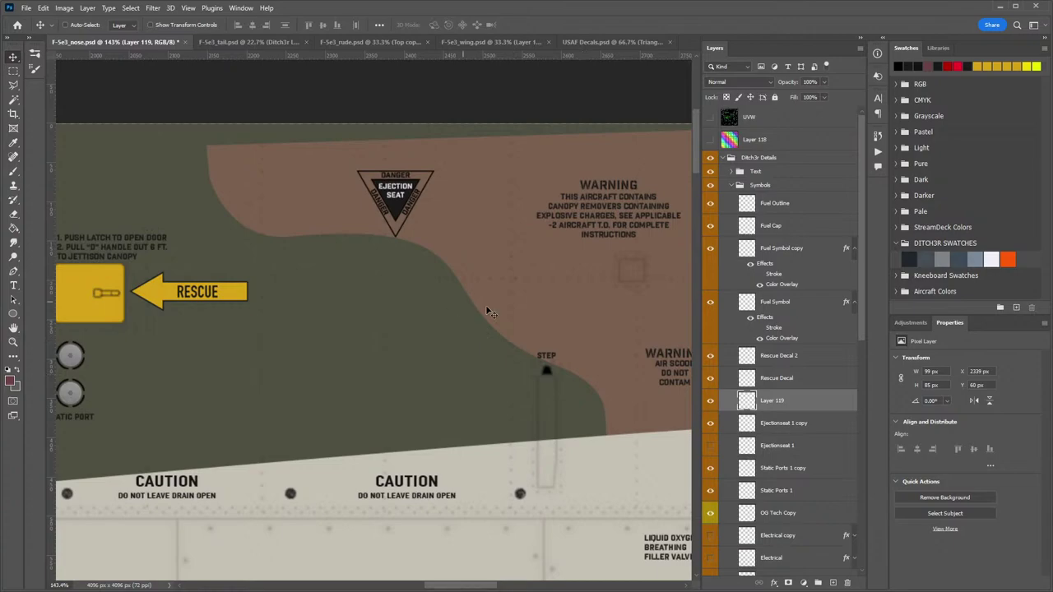
key(z)
drag(506, 271, 443, 218)
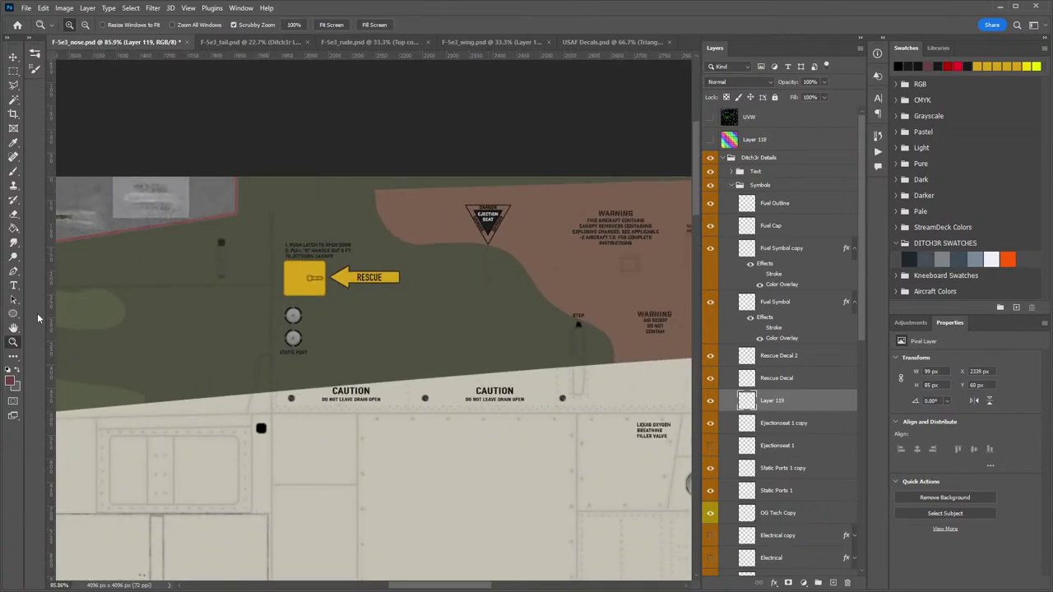
key(ctrl+1)
drag(541, 375, 465, 263)
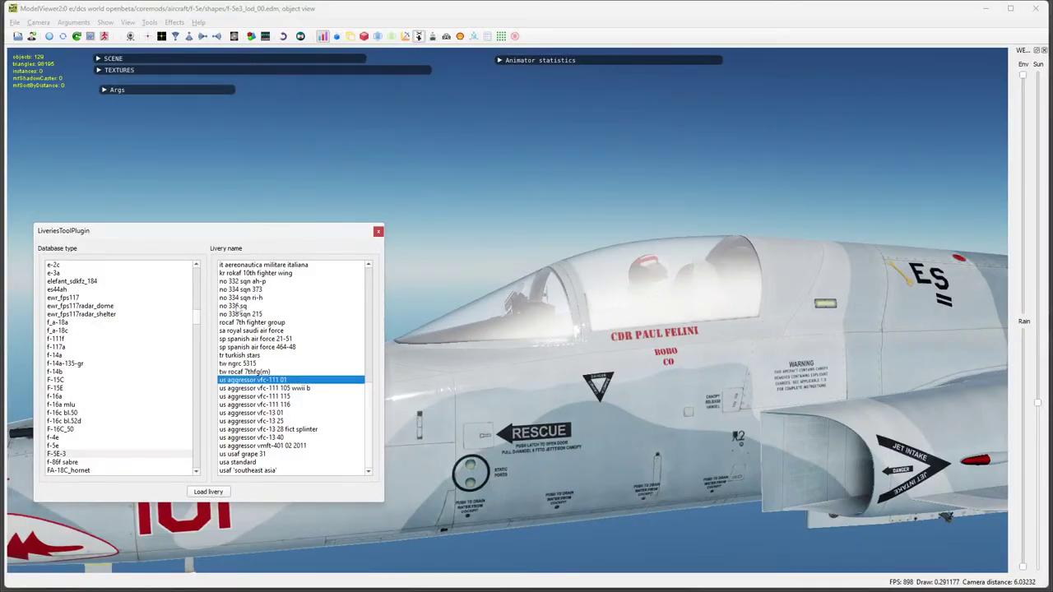
Switch to ModelViewer2.0 and examine the ejection seat markings on F-5E-3 liveries such as us usaf grape 31, us aggressor vfc-13 40 and no 336 sq.
click(243, 462)
click(247, 454)
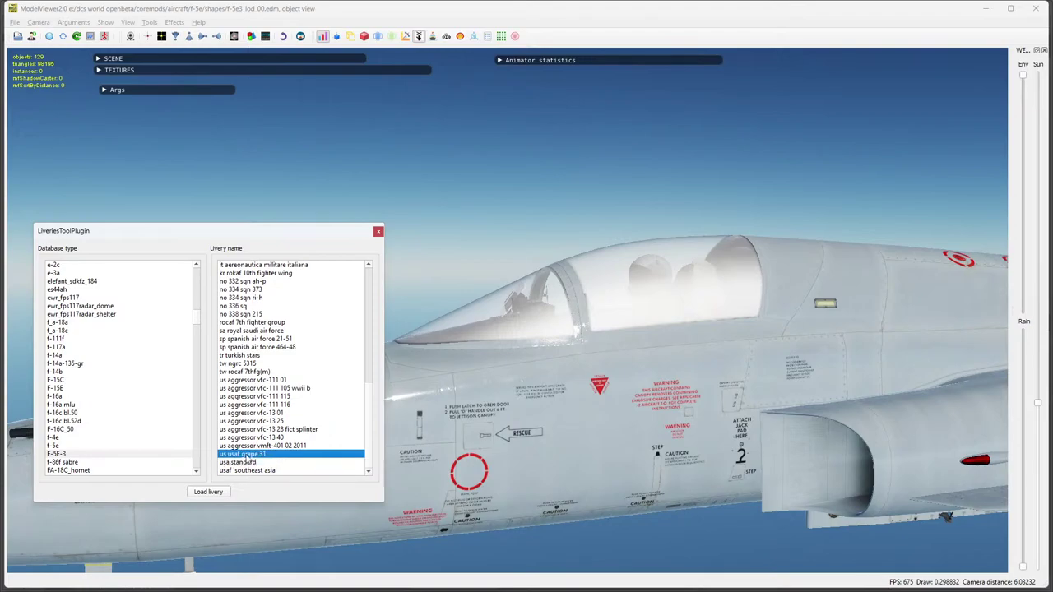
click(248, 447)
click(248, 438)
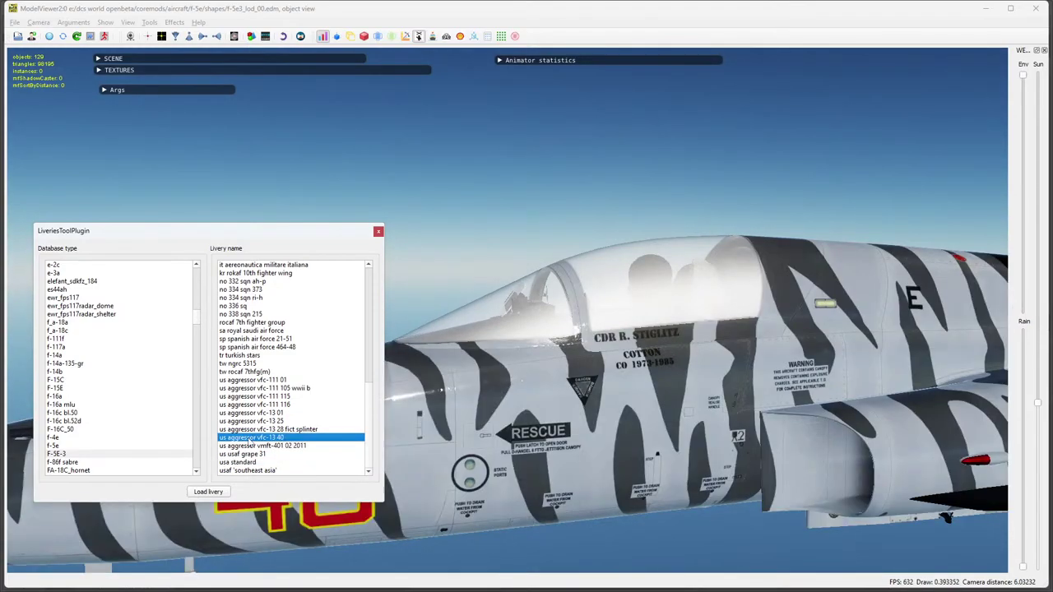
click(246, 372)
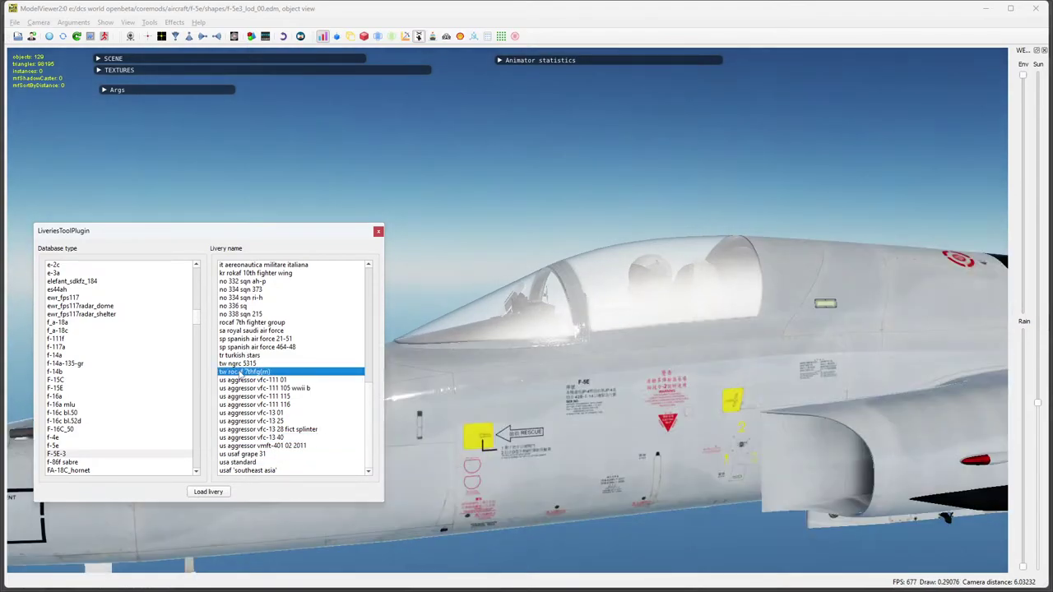
click(239, 306)
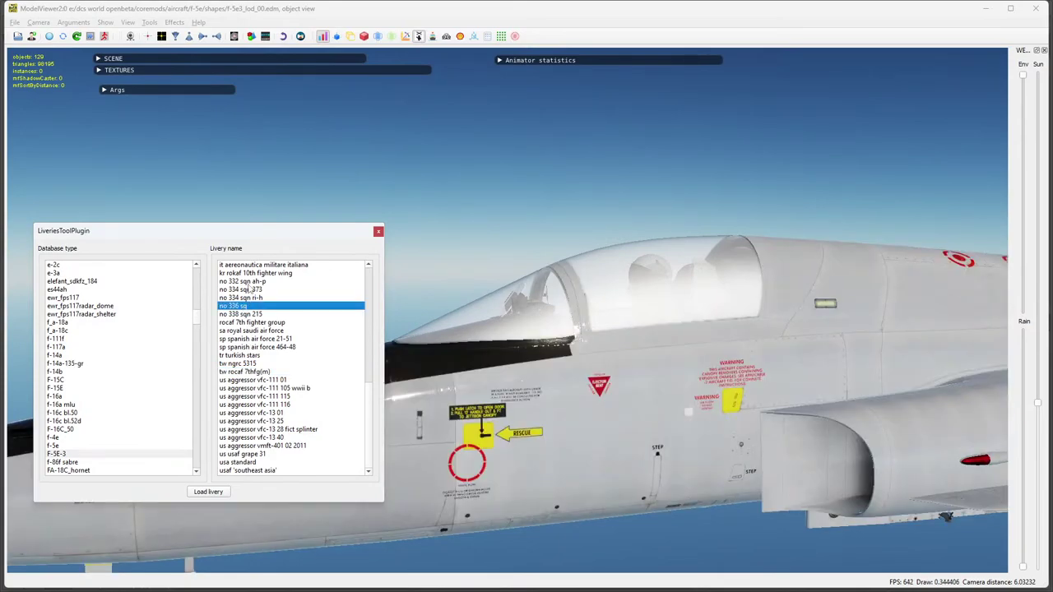
click(247, 281)
click(247, 265)
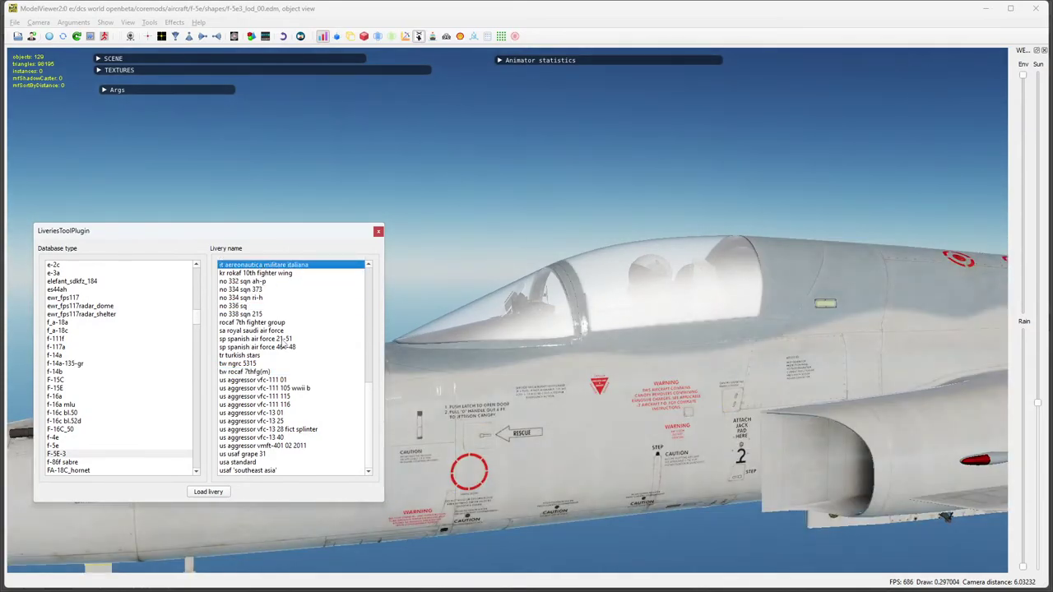
Examine the ejection seat markings on the Swiss ch j-series, black 'mig-28' and aggressor vfc-13 11 liveries.
scroll(251, 300, up, 7)
click(255, 297)
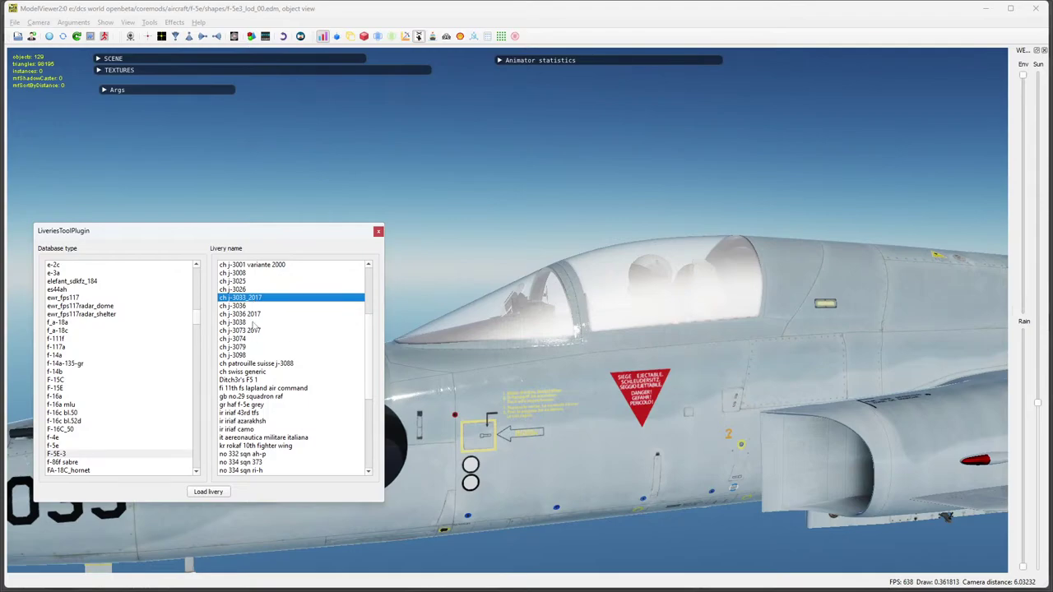
click(246, 307)
click(247, 331)
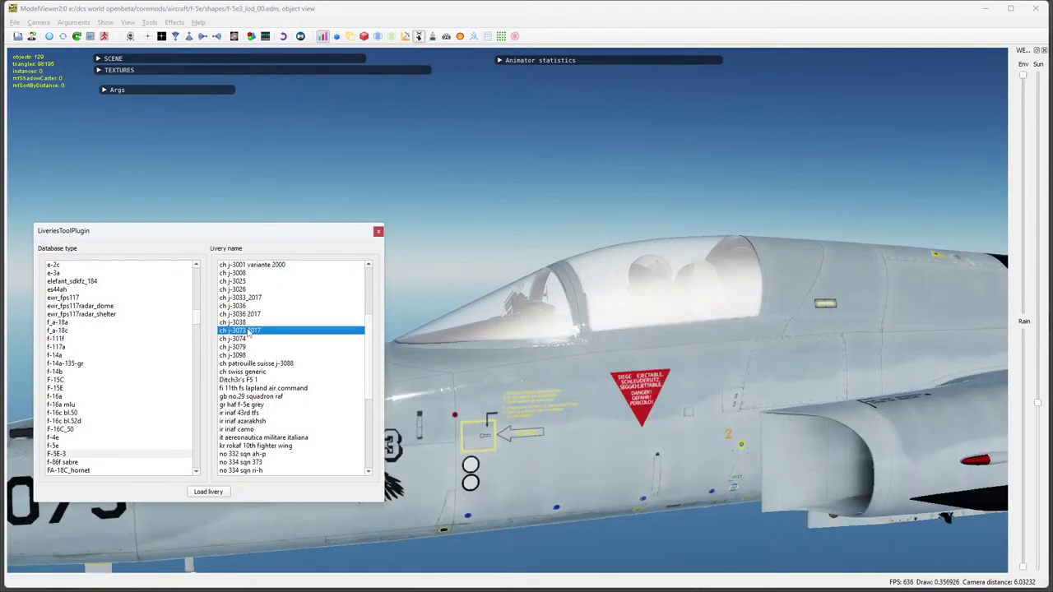
click(249, 348)
click(245, 265)
scroll(248, 316, up, 3)
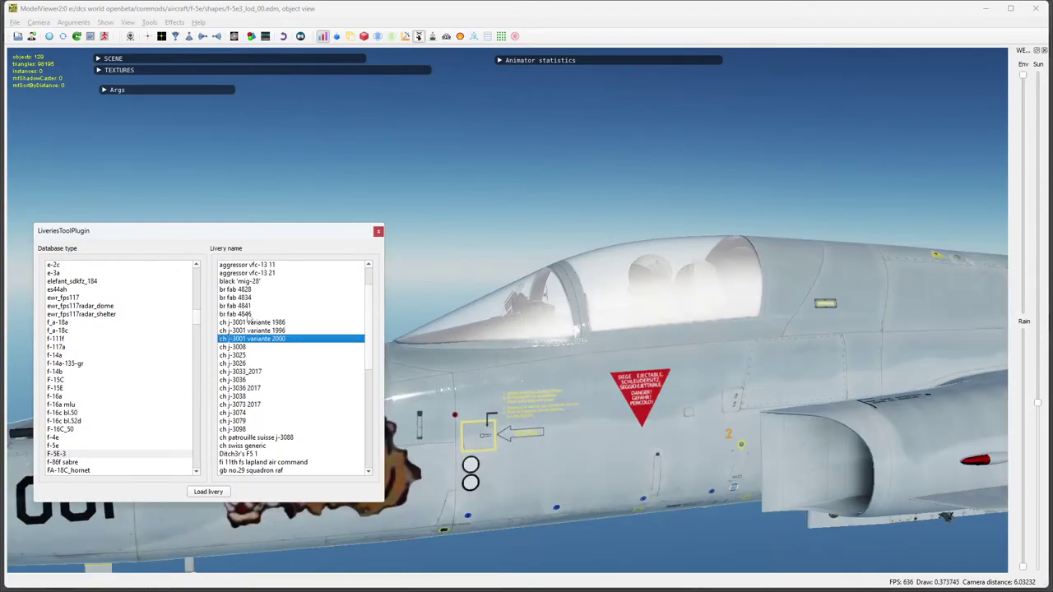
scroll(246, 319, up, 3)
click(247, 306)
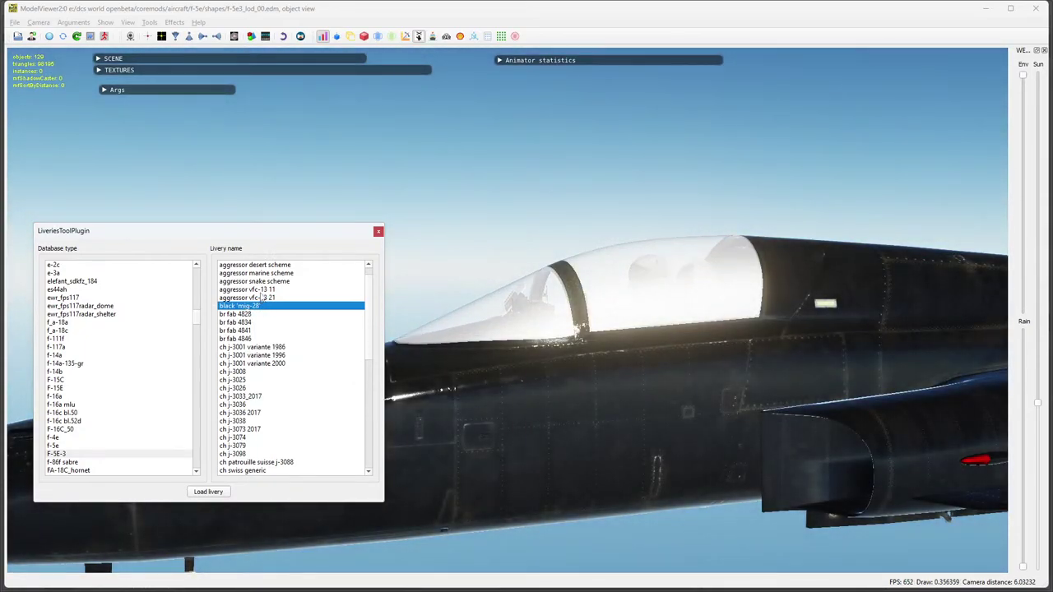
click(260, 290)
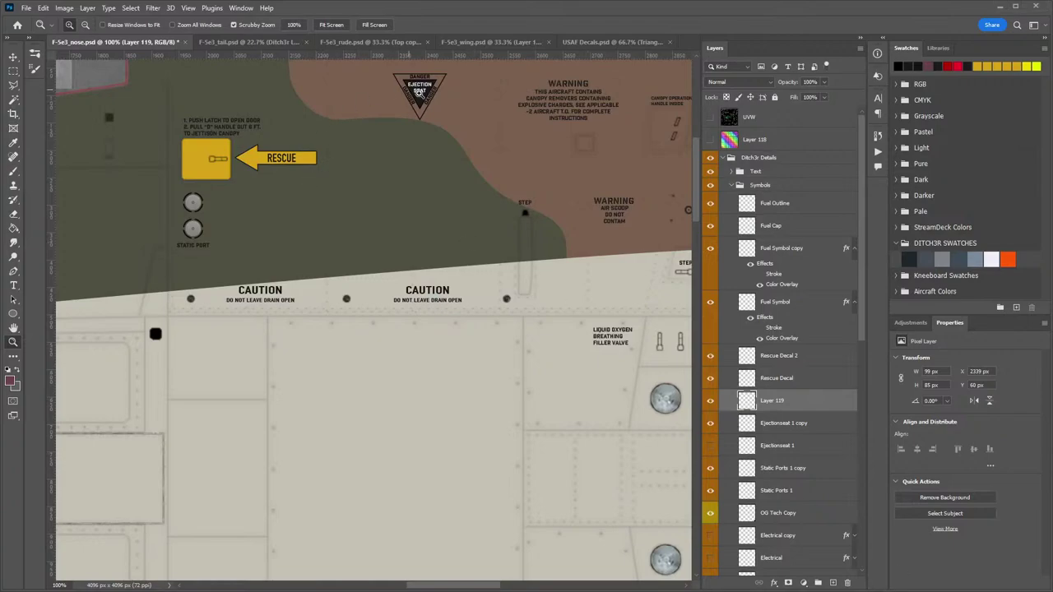
drag(424, 97, 425, 196)
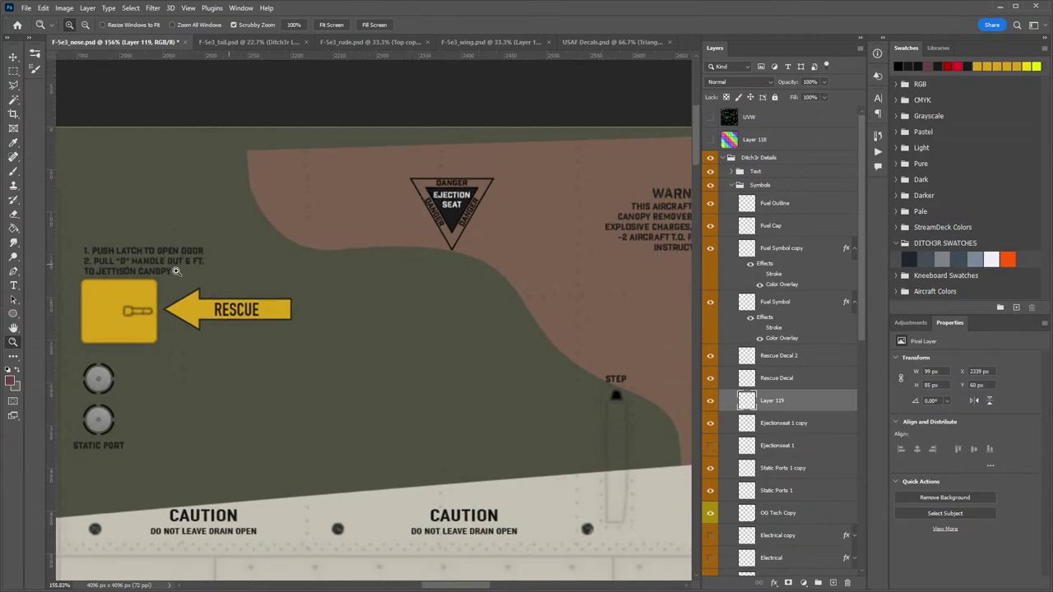
double_click(13, 342)
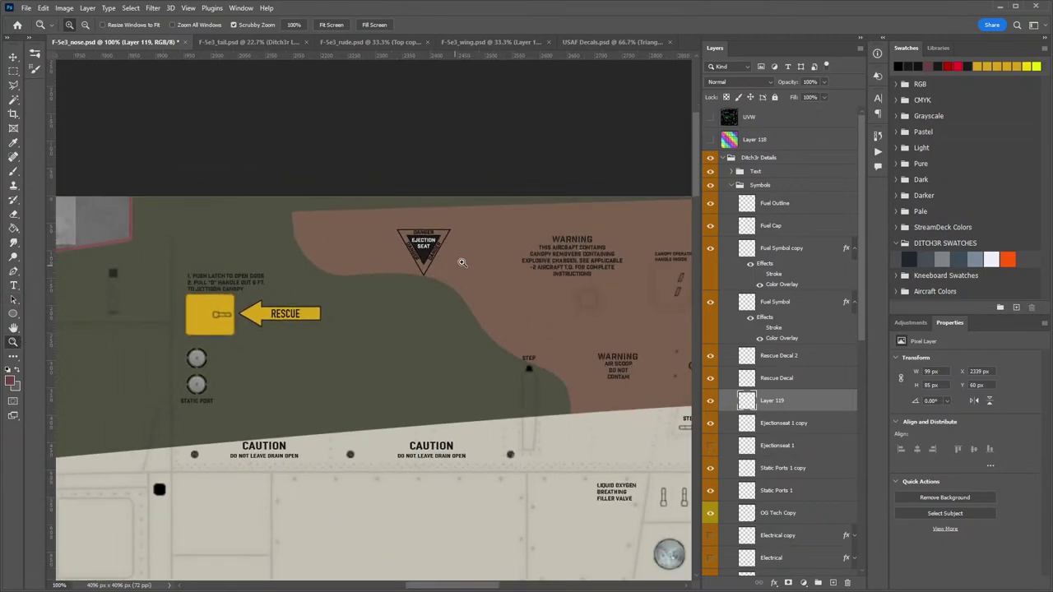
drag(452, 270, 426, 256)
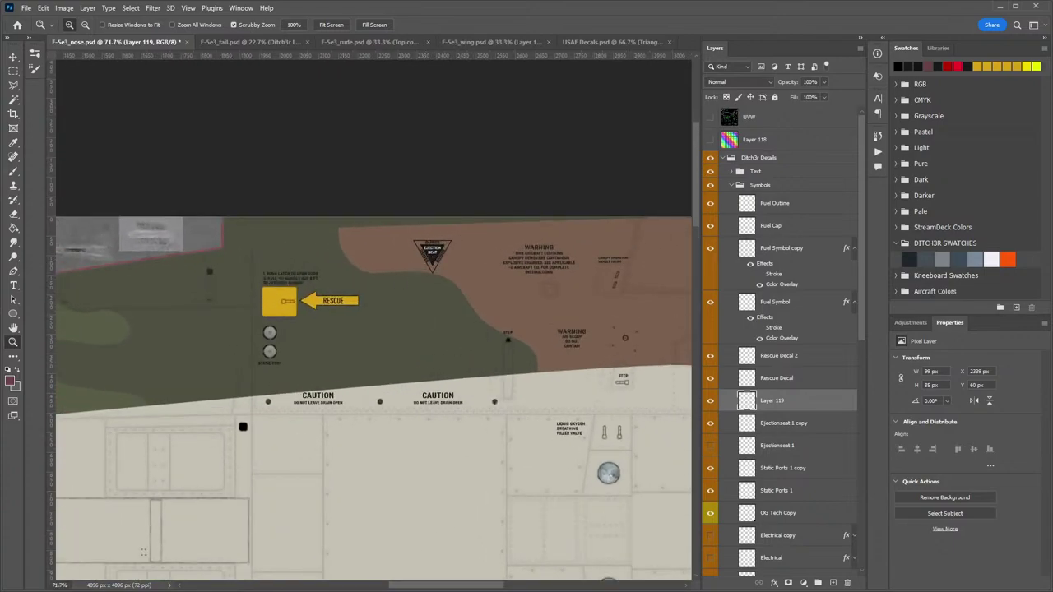
Reselect the whole ejection seat decal in USAF Decals.psd, copy it merged and paste it into F-5e3_nose.psd as a new layer.
click(584, 42)
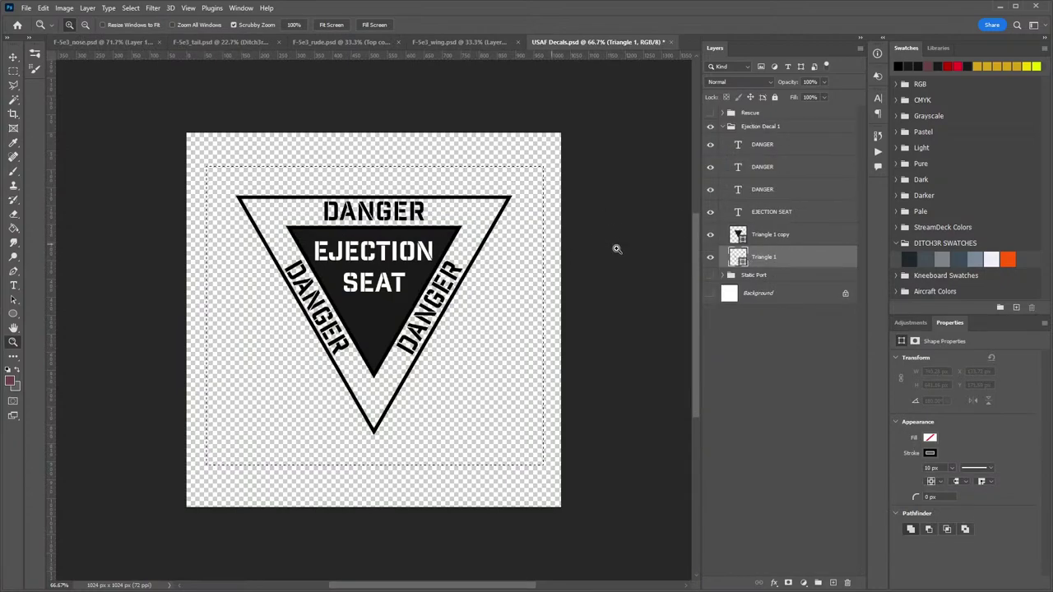
key(ctrl+d)
key(m)
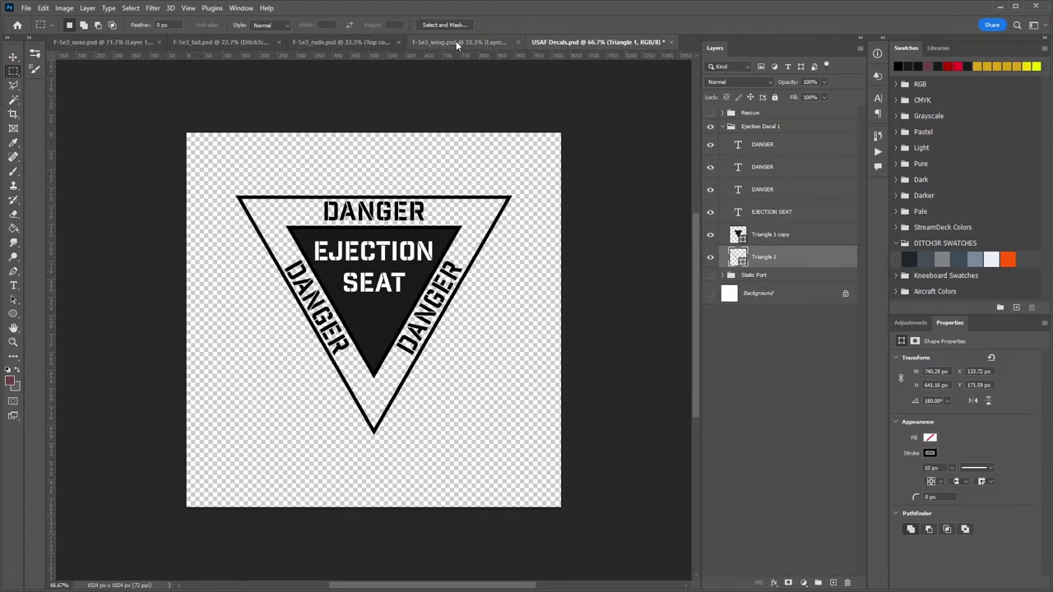
drag(222, 183, 533, 455)
key(ctrl+c)
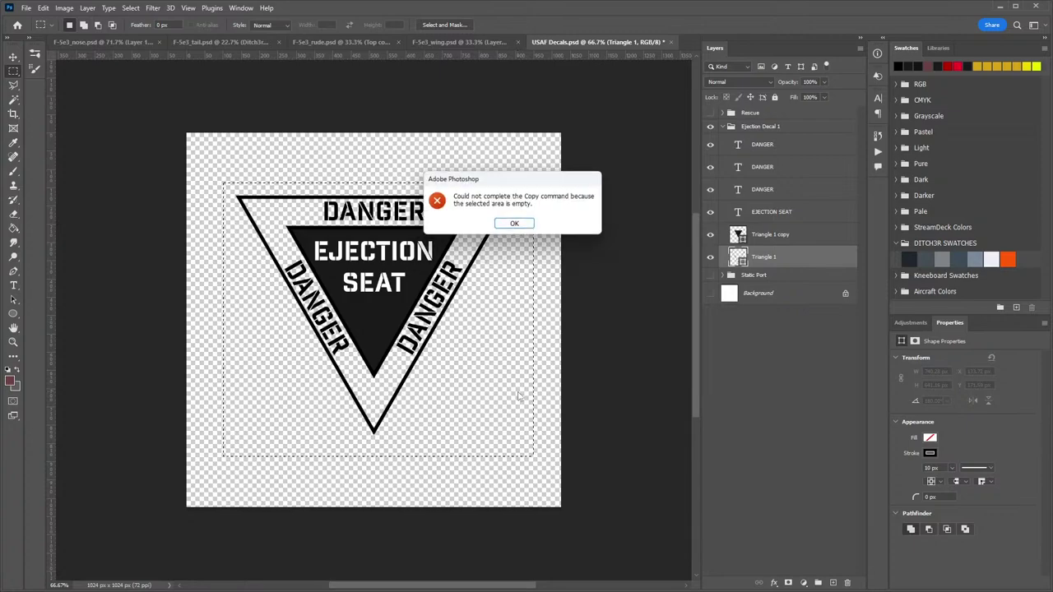
click(512, 224)
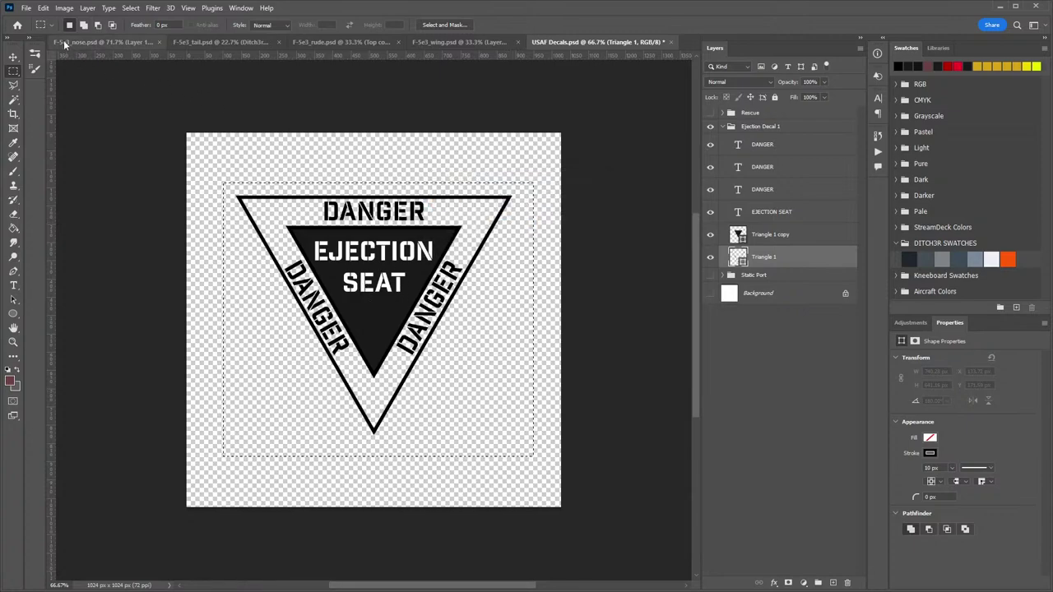
click(43, 7)
click(56, 93)
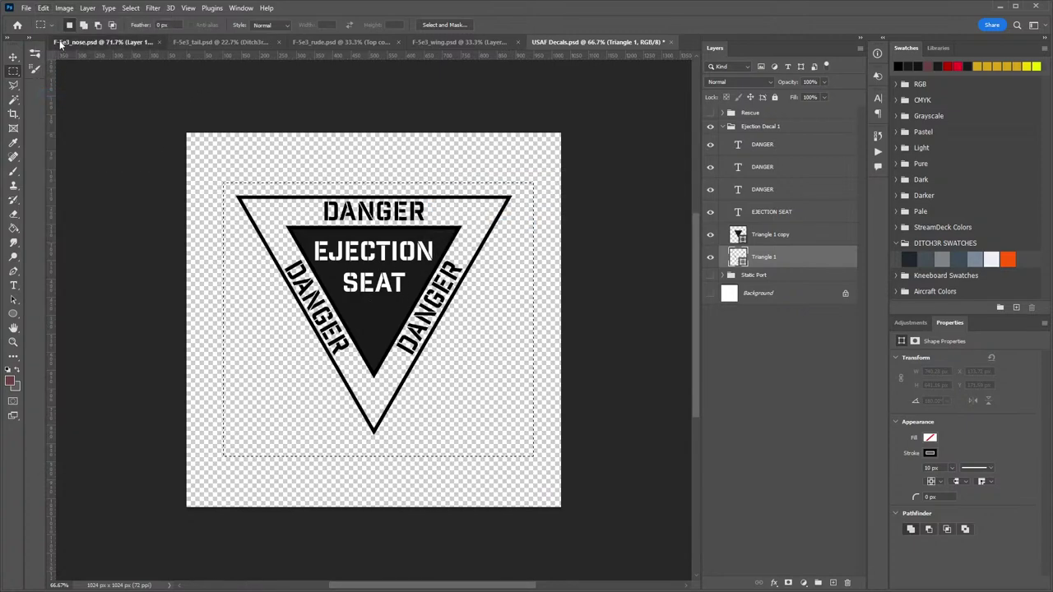
click(99, 41)
key(ctrl+v)
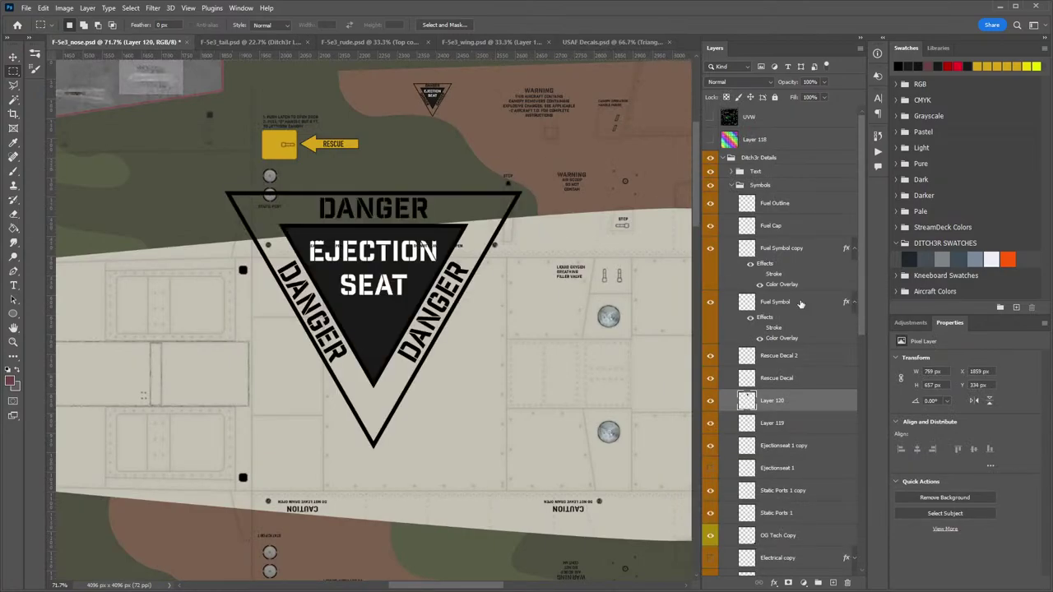
Try to select the dark inner triangle and white lettering of the pasted decal with the Magic Wand, and undo the selections.
key(z)
drag(345, 246, 391, 228)
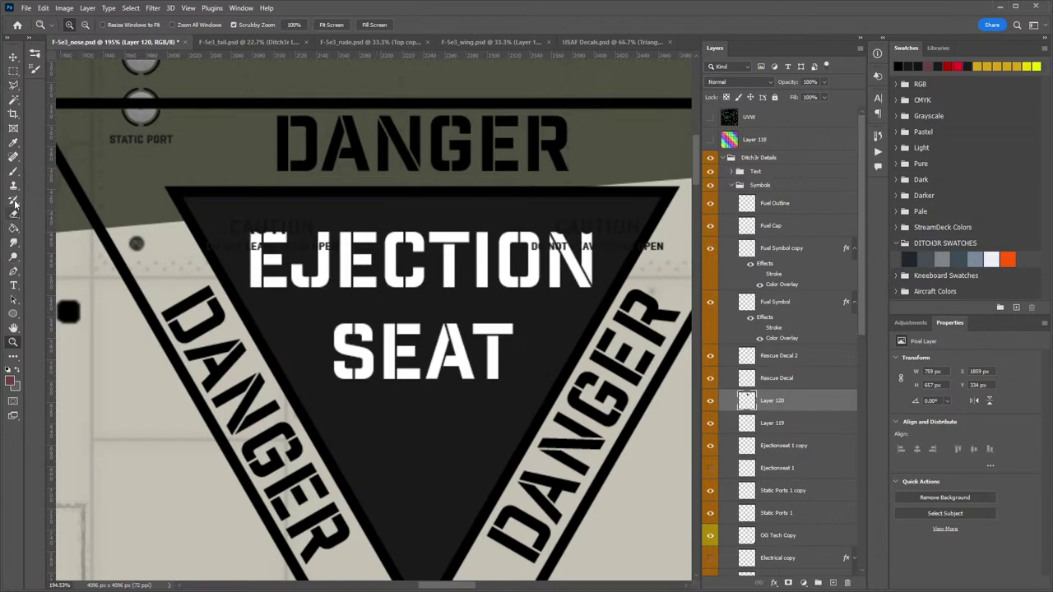
click(13, 100)
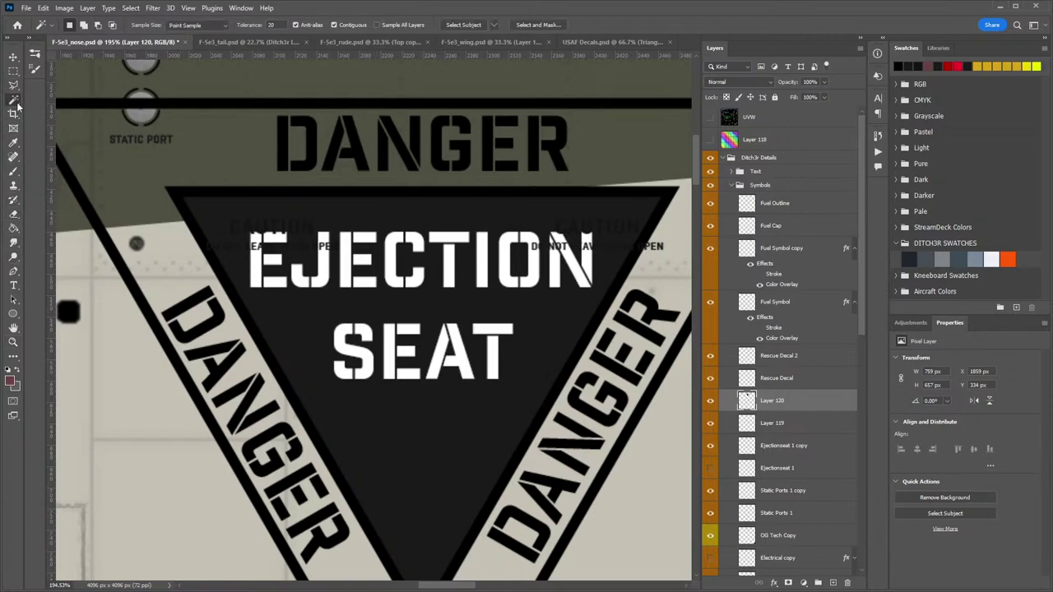
click(258, 278)
click(273, 302)
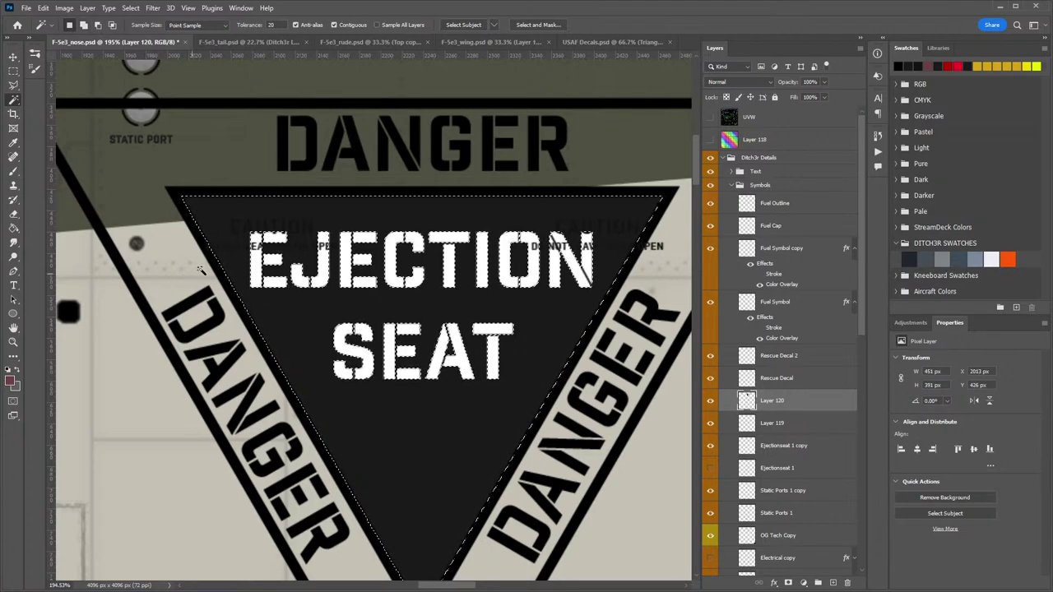
alt+click(228, 233)
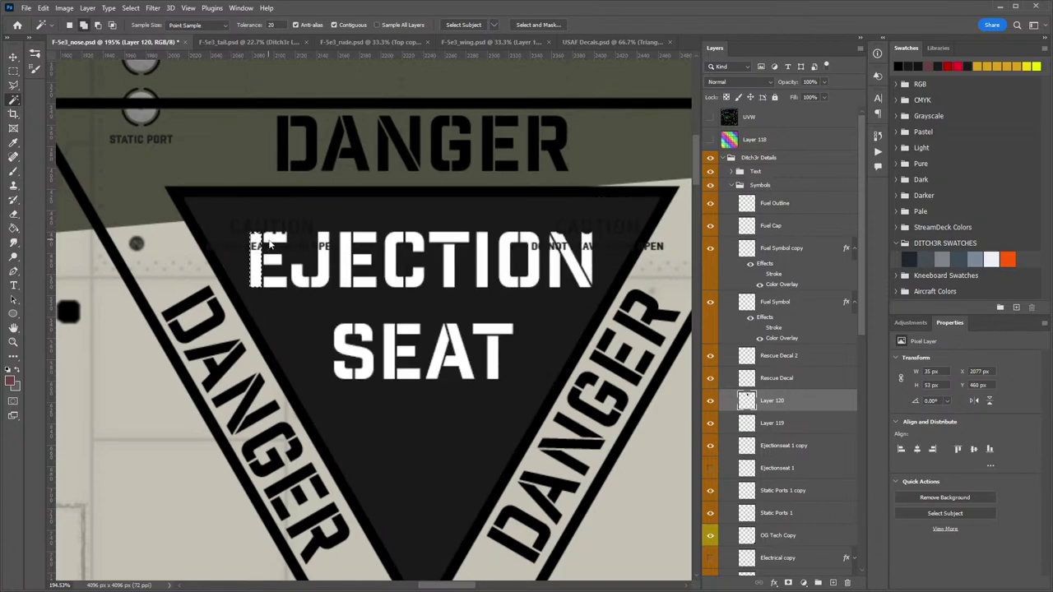
shift+click(269, 278)
key(ctrl+z)
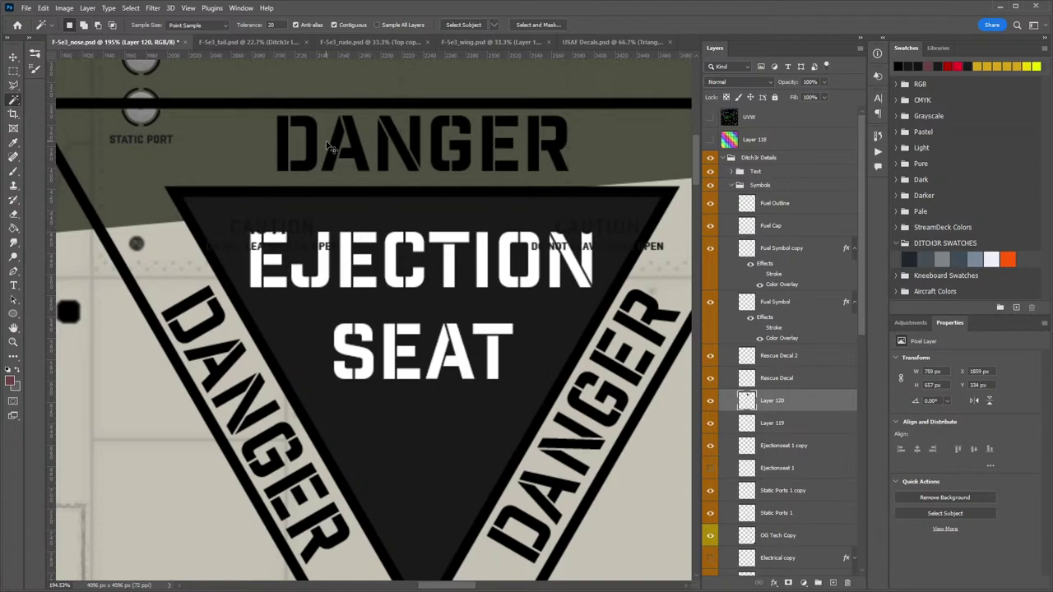
key(ctrl+z)
key(ctrl+z)
In USAF Decals.psd, load the EJECTION SEAT text outline as a selection and duplicate that text layer.
click(606, 42)
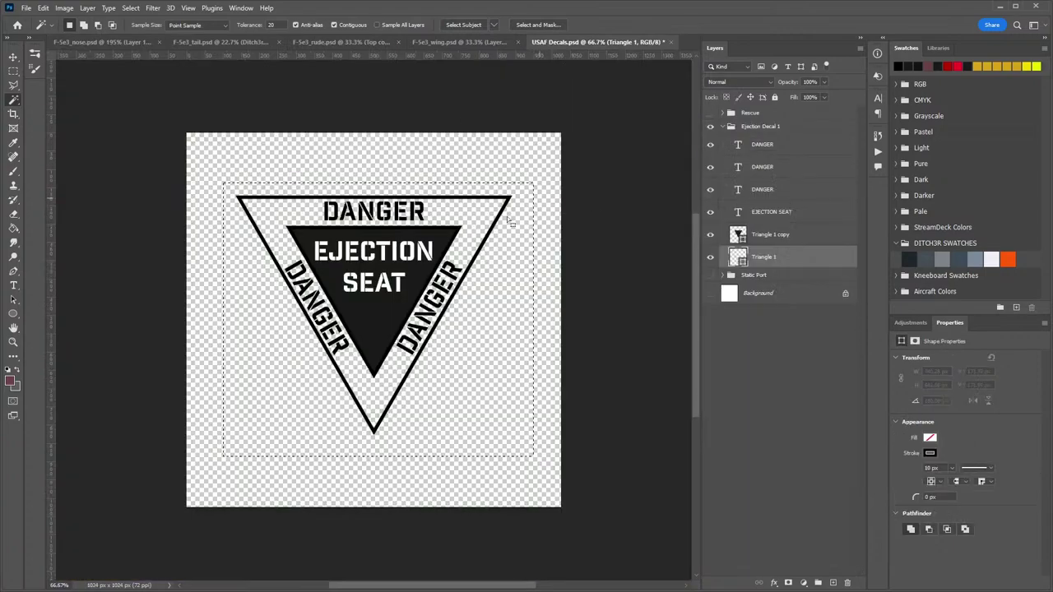
ctrl+click(739, 214)
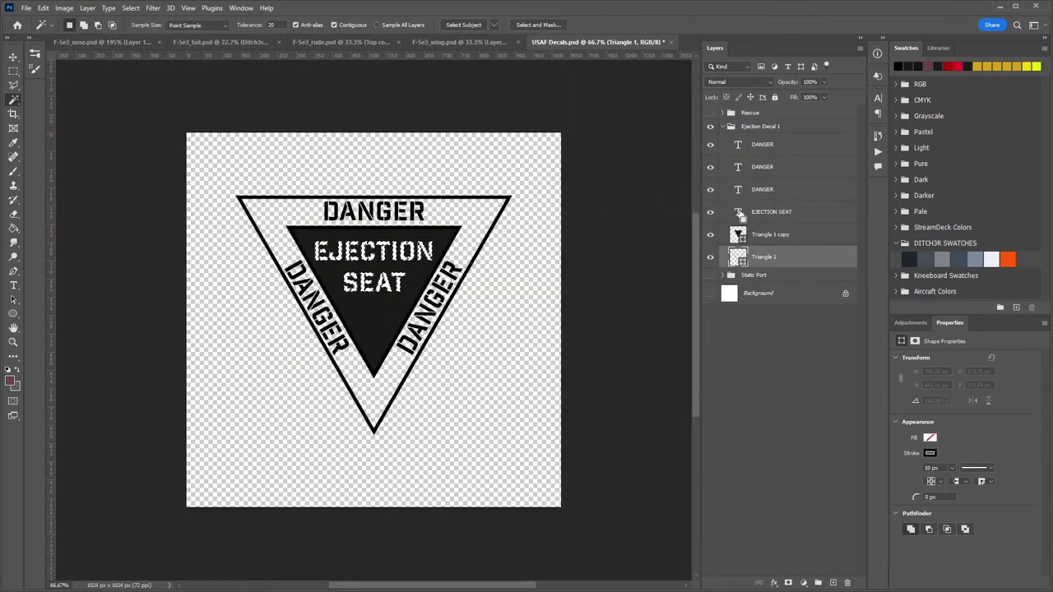
right_click(808, 215)
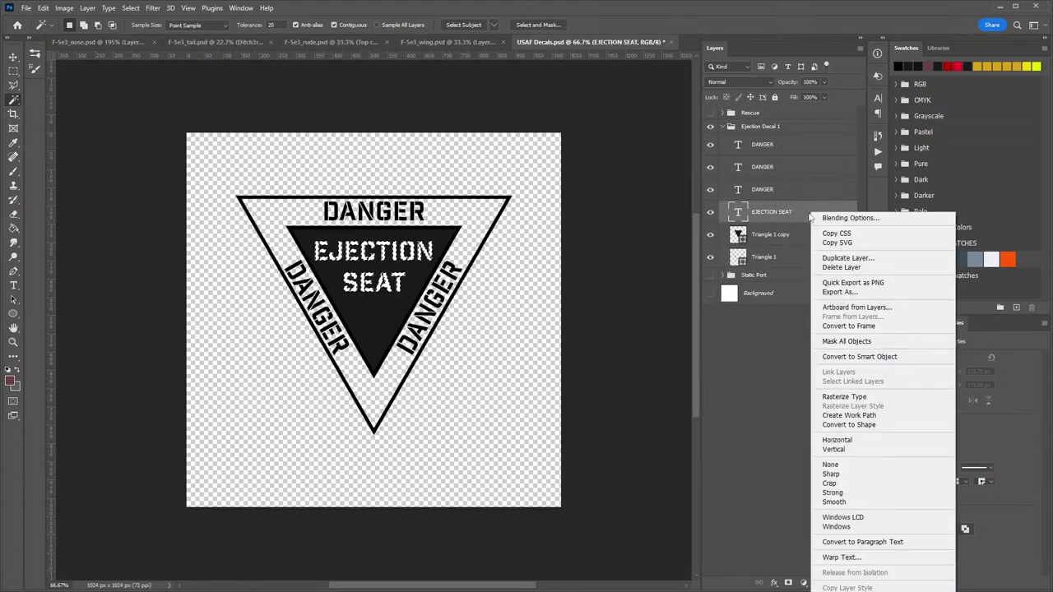
click(831, 258)
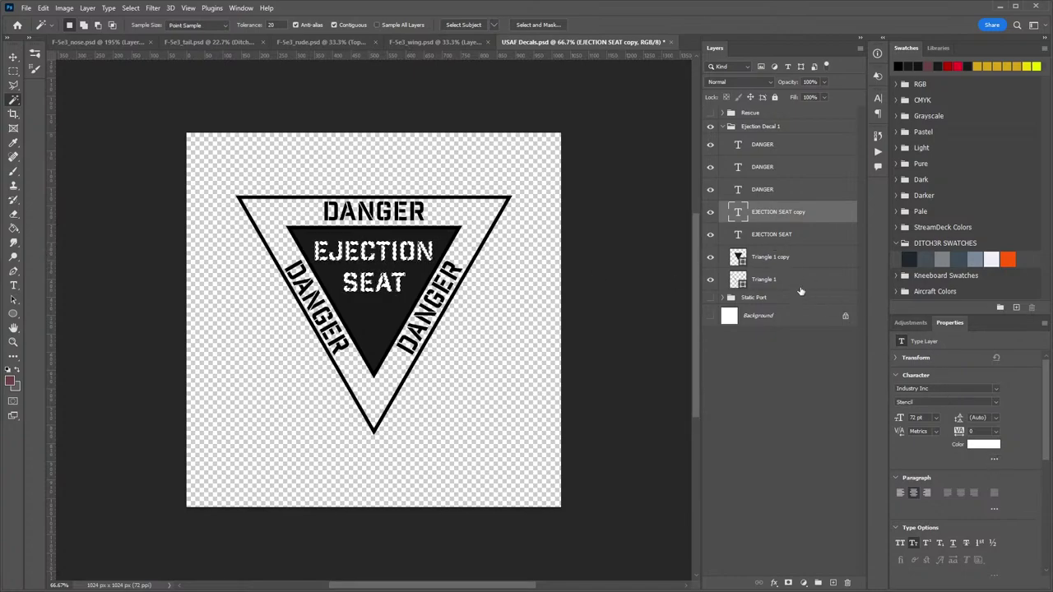
Try clipping the inner triangle shape to the outer triangle with a clipping mask, and release the mask.
click(795, 262)
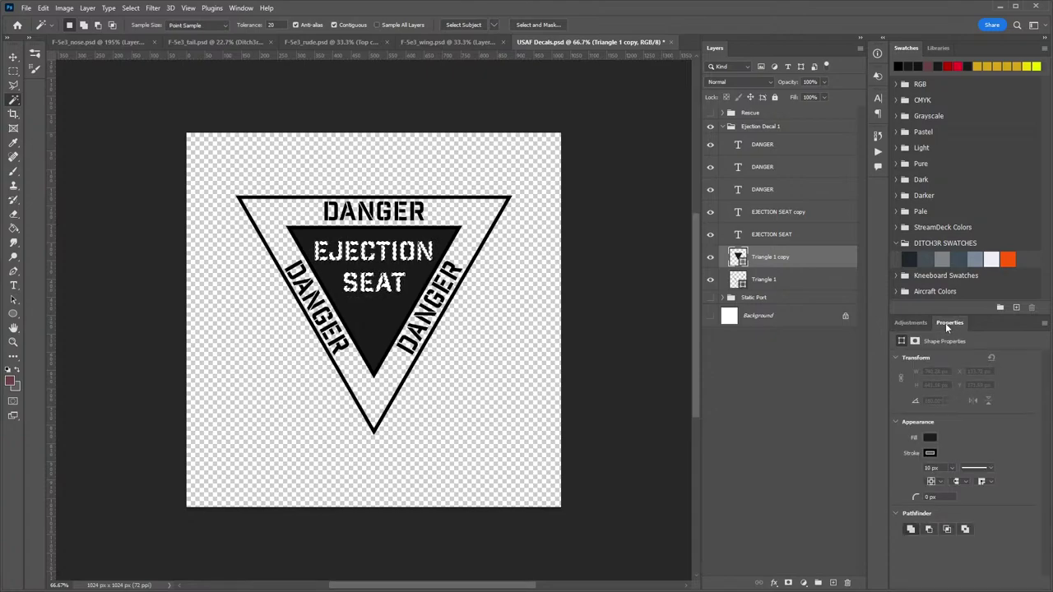
right_click(824, 269)
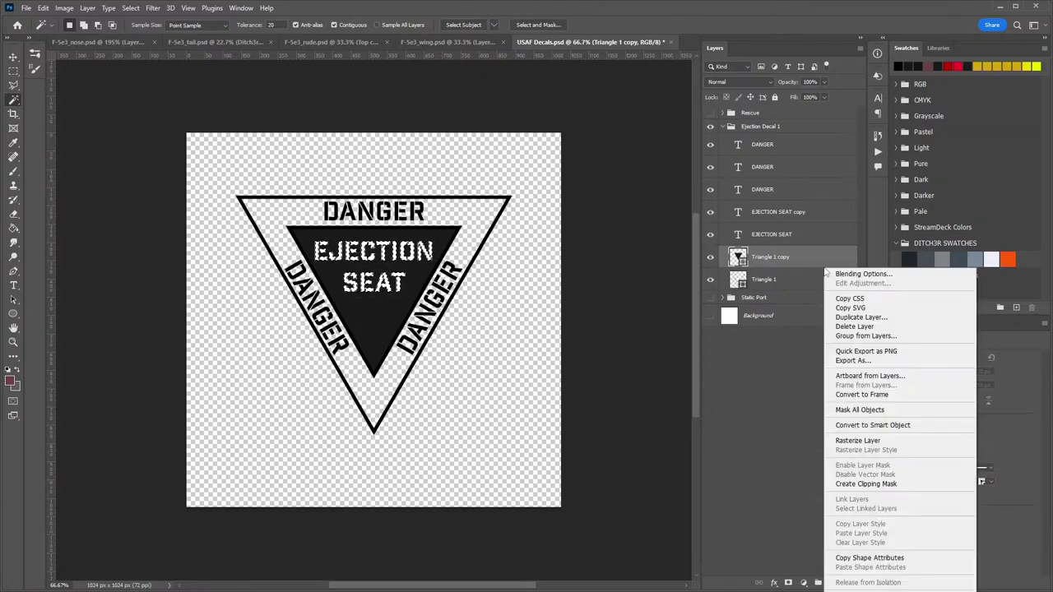
click(877, 477)
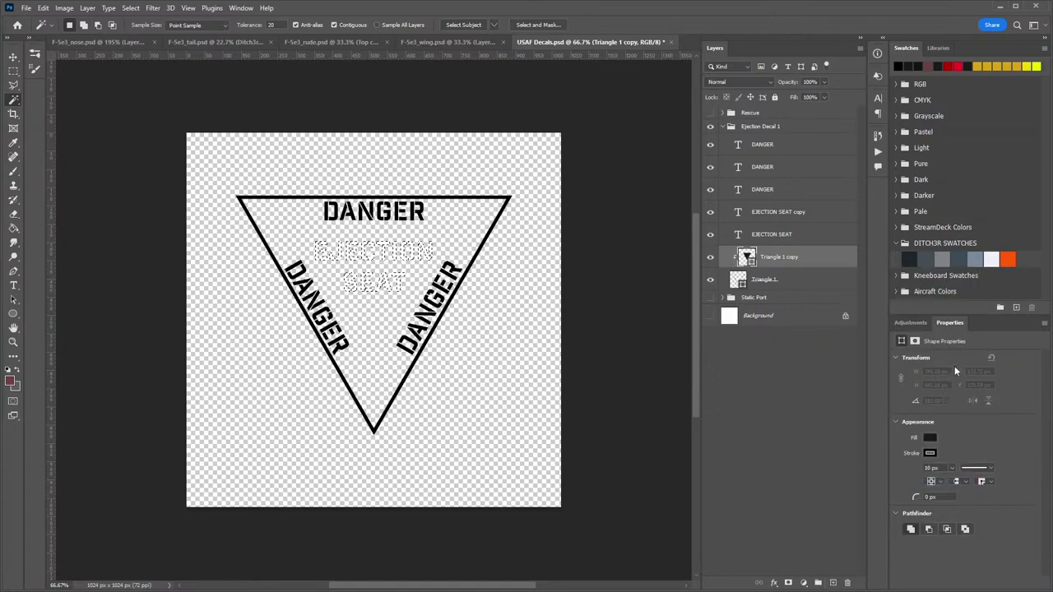
scroll(1000, 480, down, 1)
scroll(997, 471, up, 1)
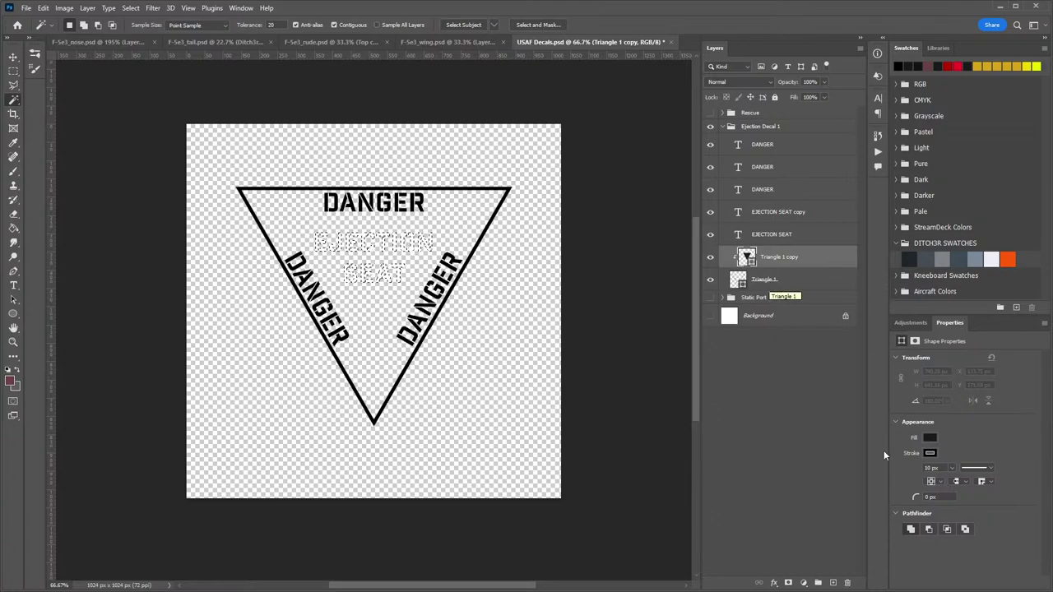
click(43, 8)
mouse_move(85, 8)
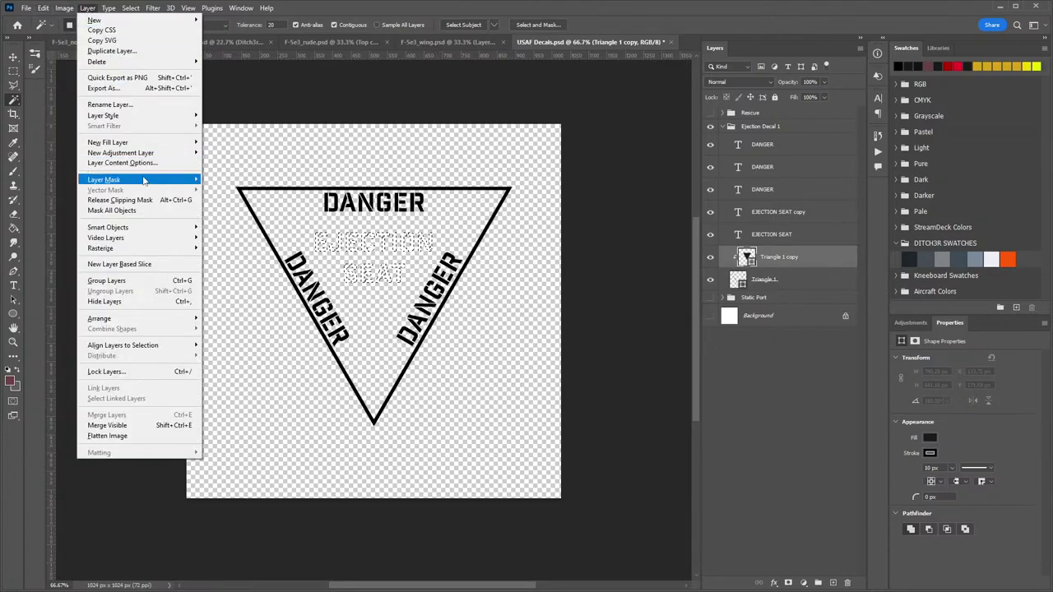
mouse_move(146, 180)
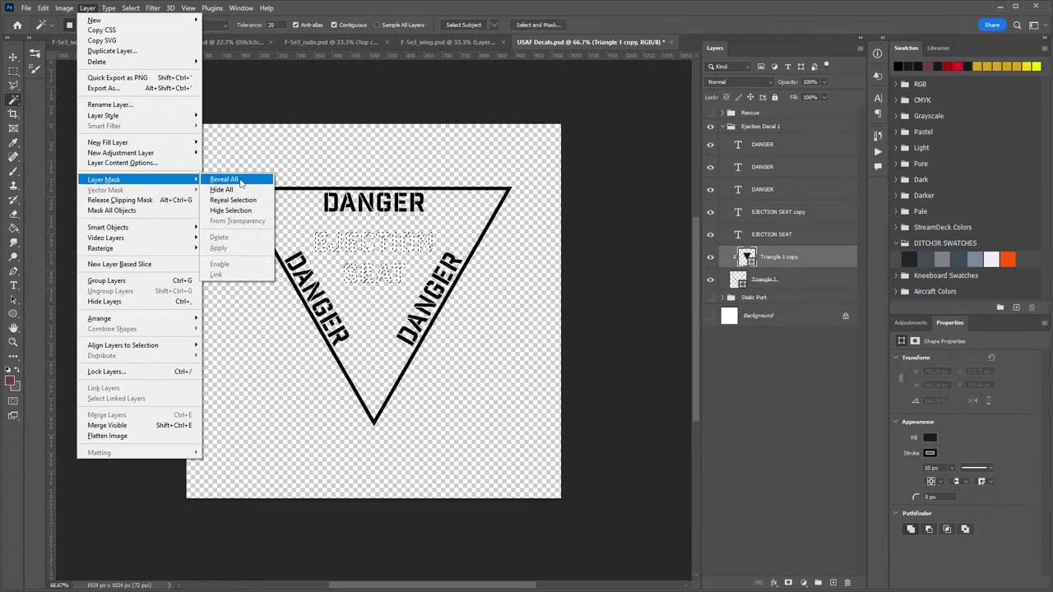
click(153, 202)
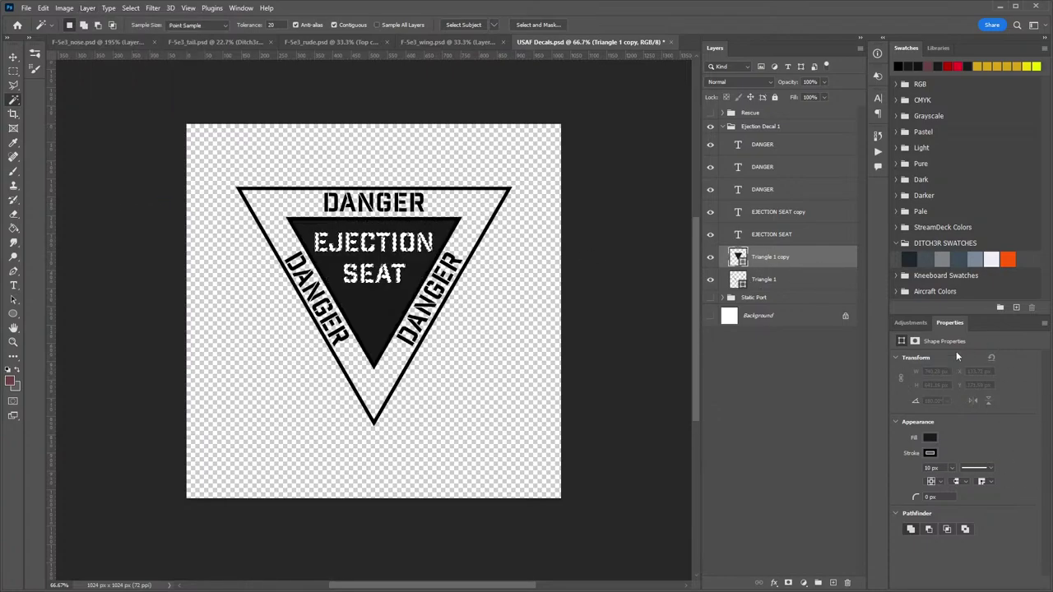
Add a layer mask to the inner triangle from the EJECTION SEAT selection and invert it to cut out the lettering.
click(910, 323)
click(952, 322)
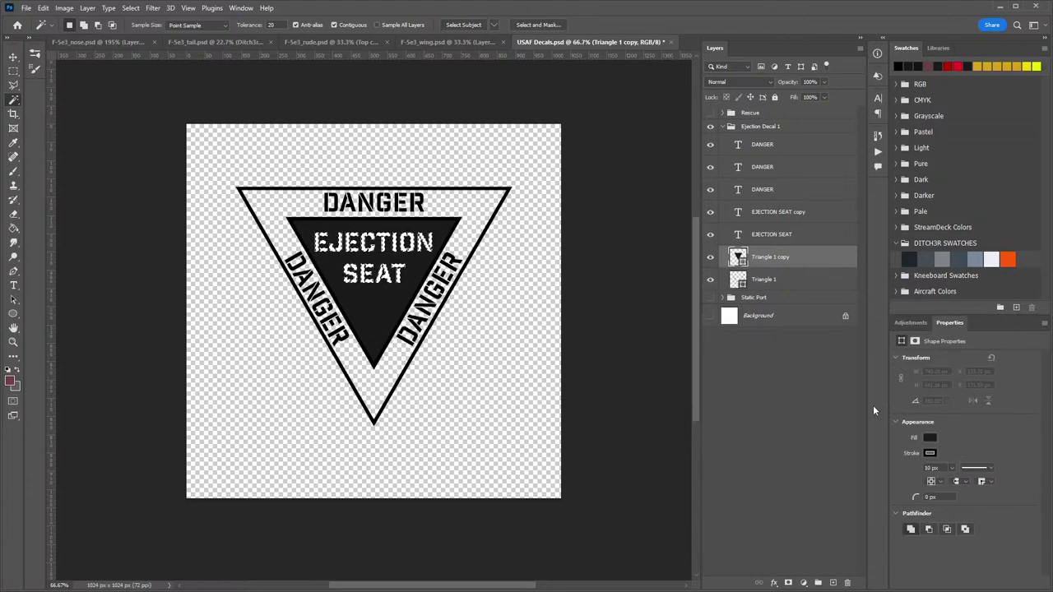
click(796, 236)
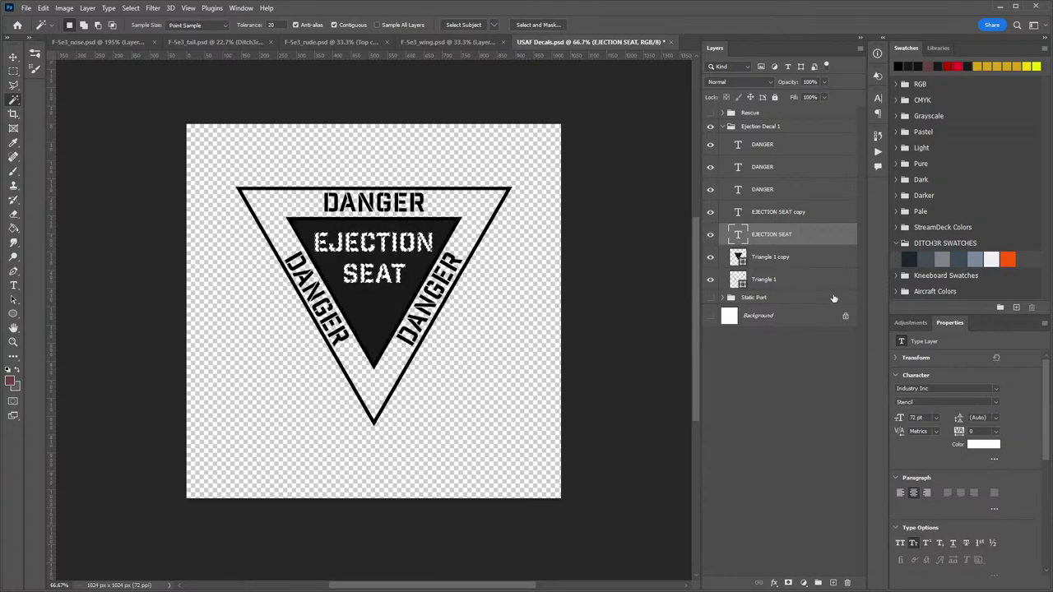
click(787, 261)
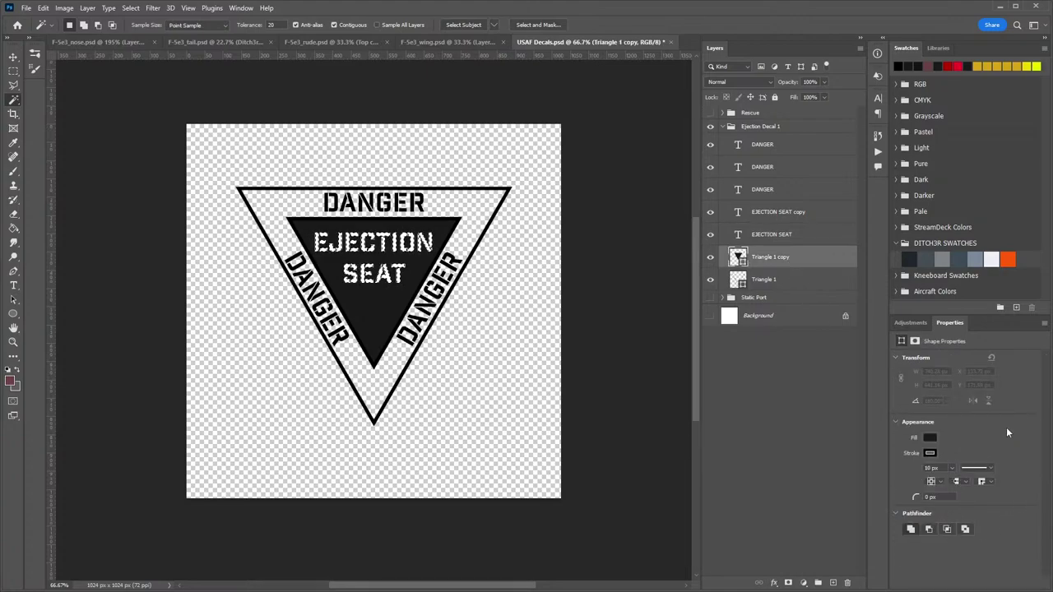
click(912, 341)
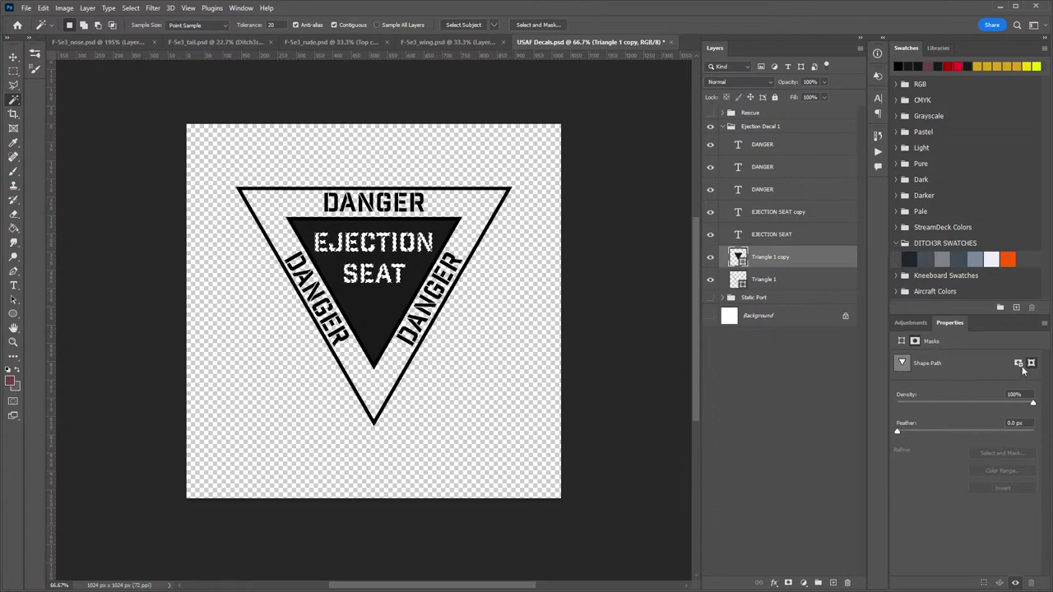
click(1018, 364)
click(1002, 491)
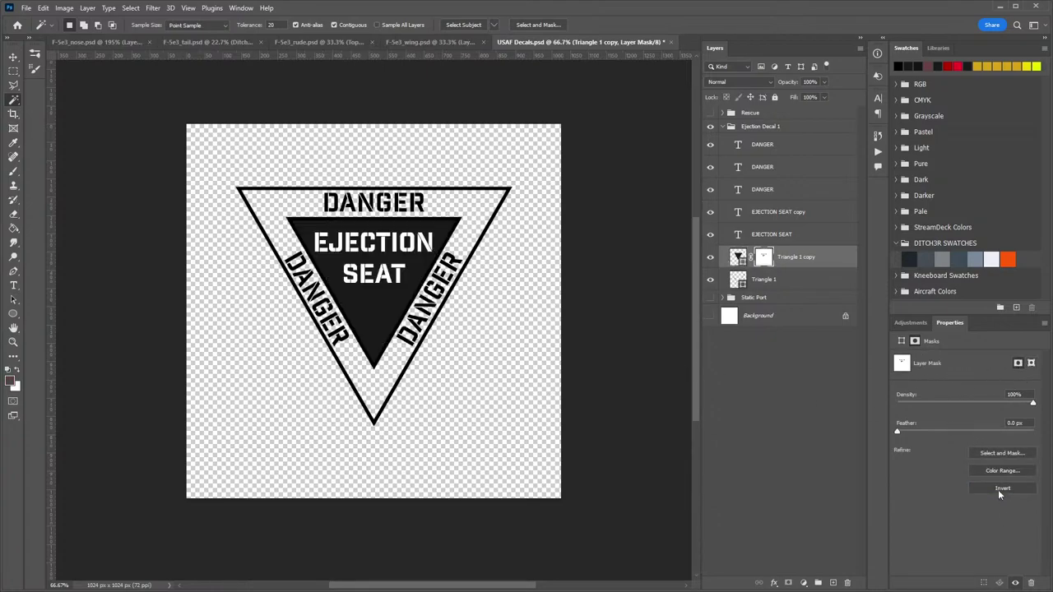
Hide both white EJECTION SEAT text layers, leaving the masked inner triangle visible.
click(711, 316)
click(710, 316)
click(710, 257)
click(710, 257)
click(710, 234)
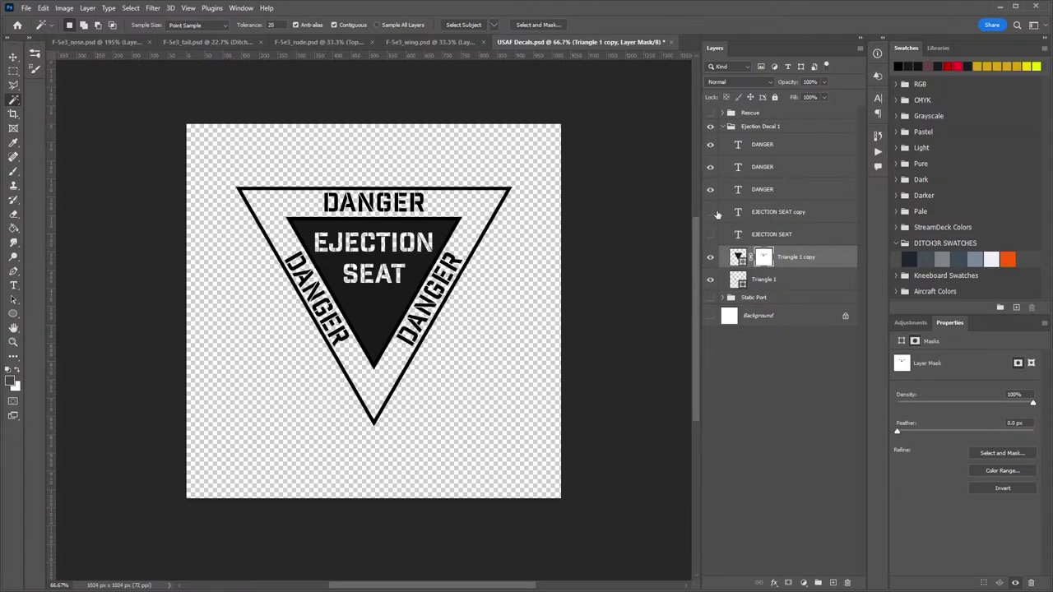
ctrl+click(764, 258)
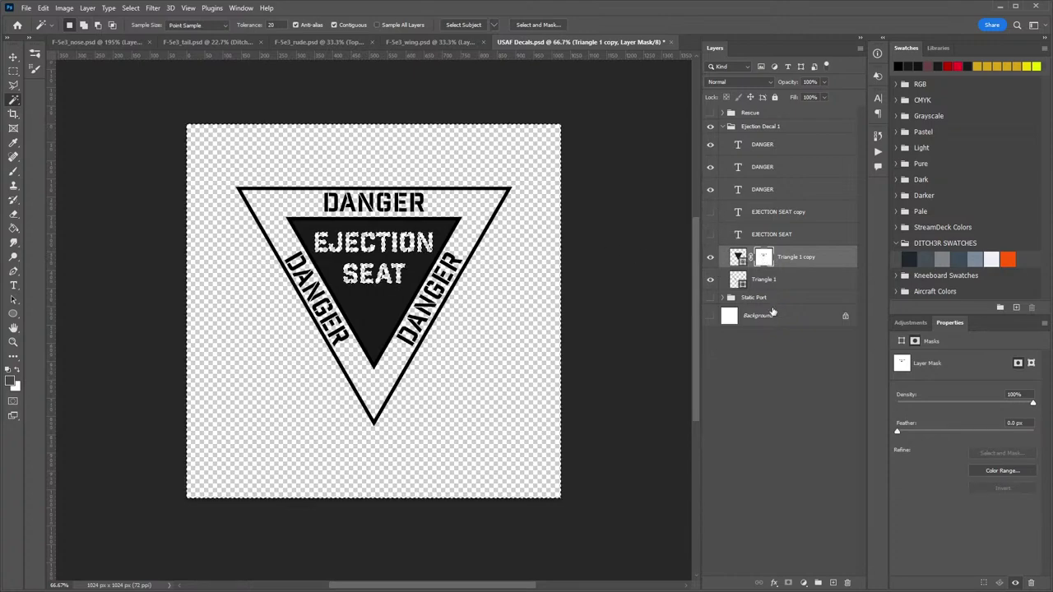
ctrl+click(732, 214)
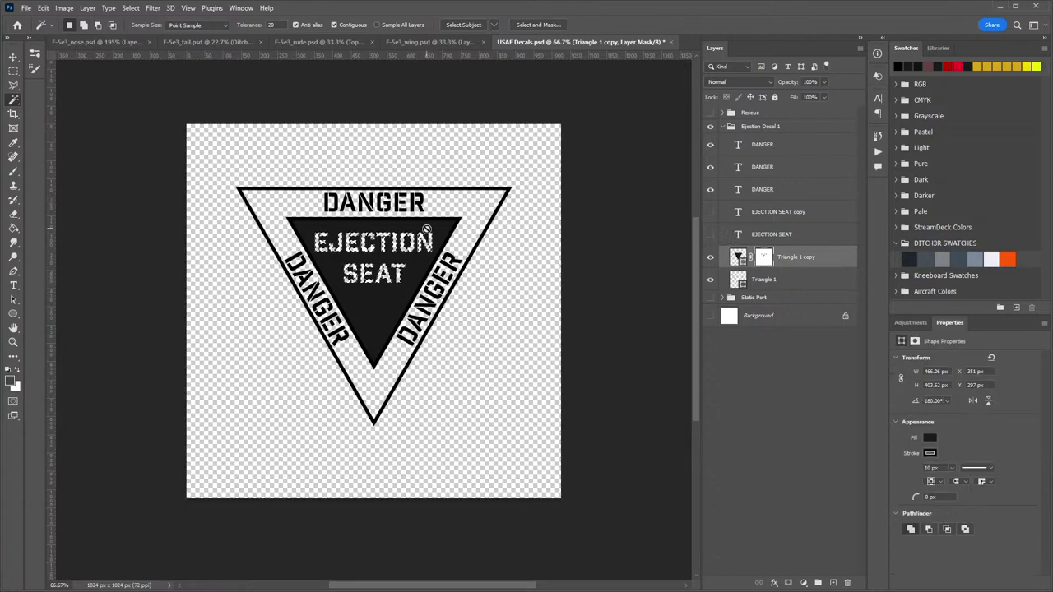
click(13, 71)
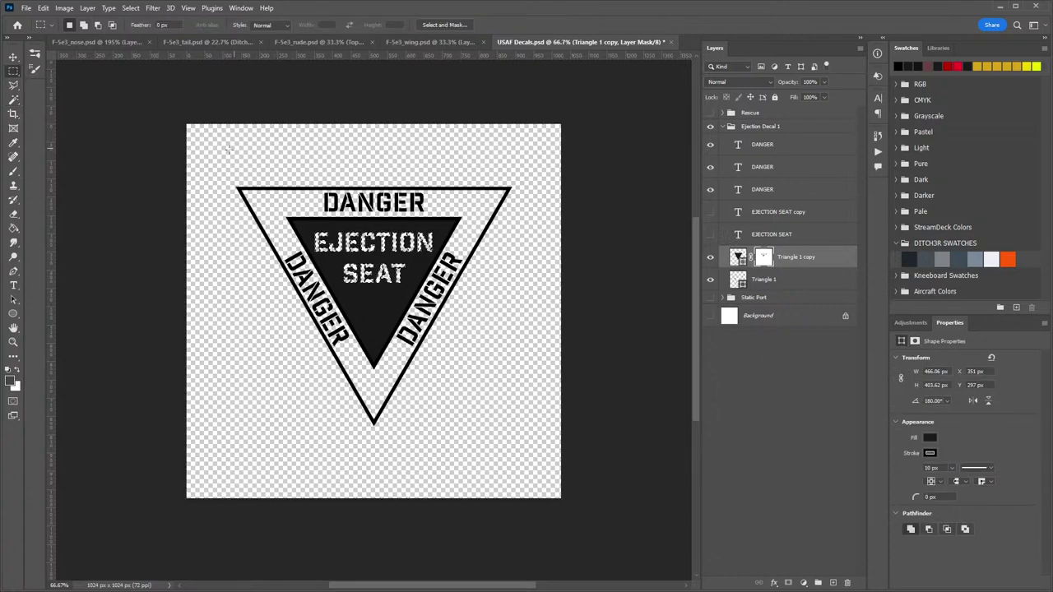
drag(213, 157, 530, 447)
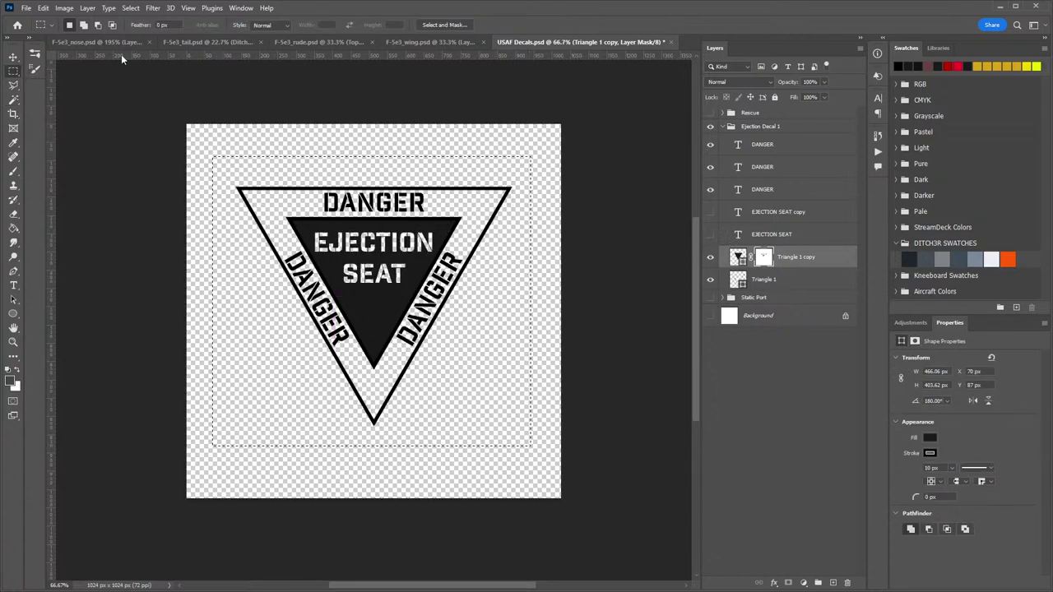
click(804, 213)
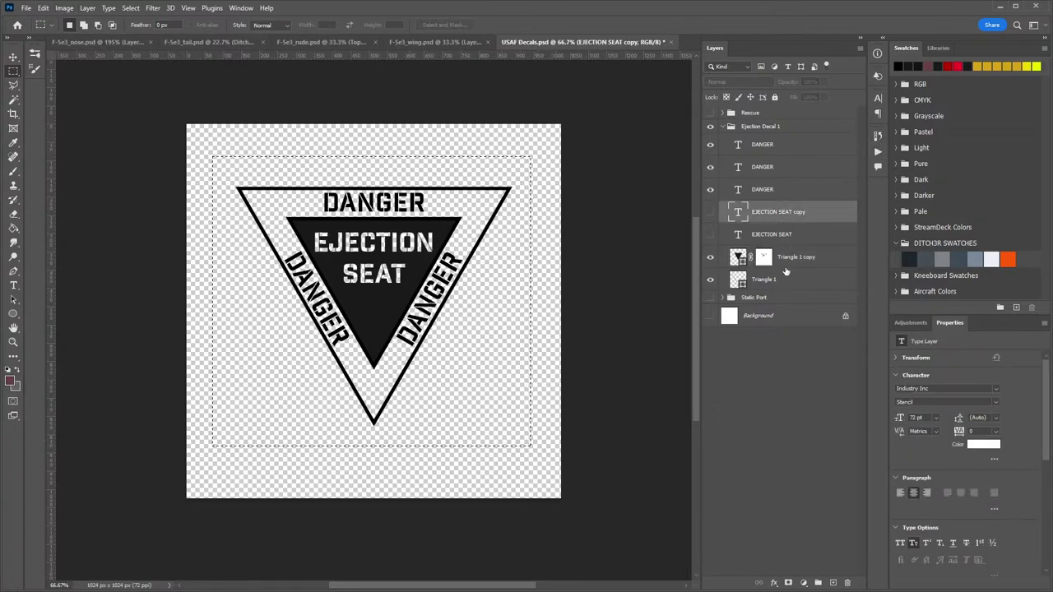
click(125, 89)
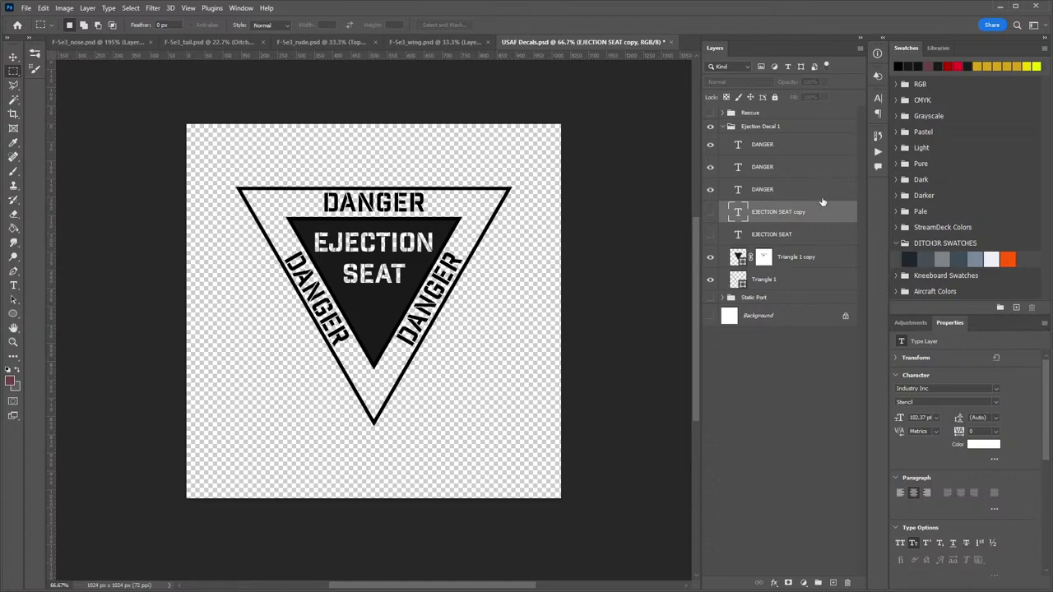
Delete the duplicate EJECTION SEAT text layer from the Ejection Decal 1 group.
click(822, 198)
click(811, 217)
key(Delete)
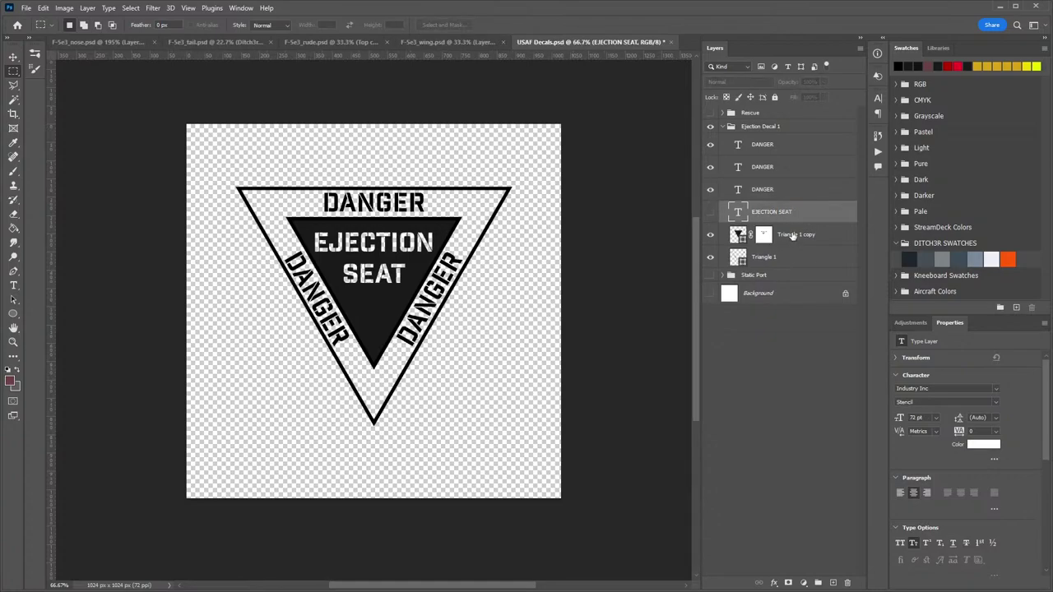
Select the whole decal canvas, copy it merged and paste it into F-5e3_nose.psd as a new layer.
drag(129, 85, 653, 513)
click(47, 8)
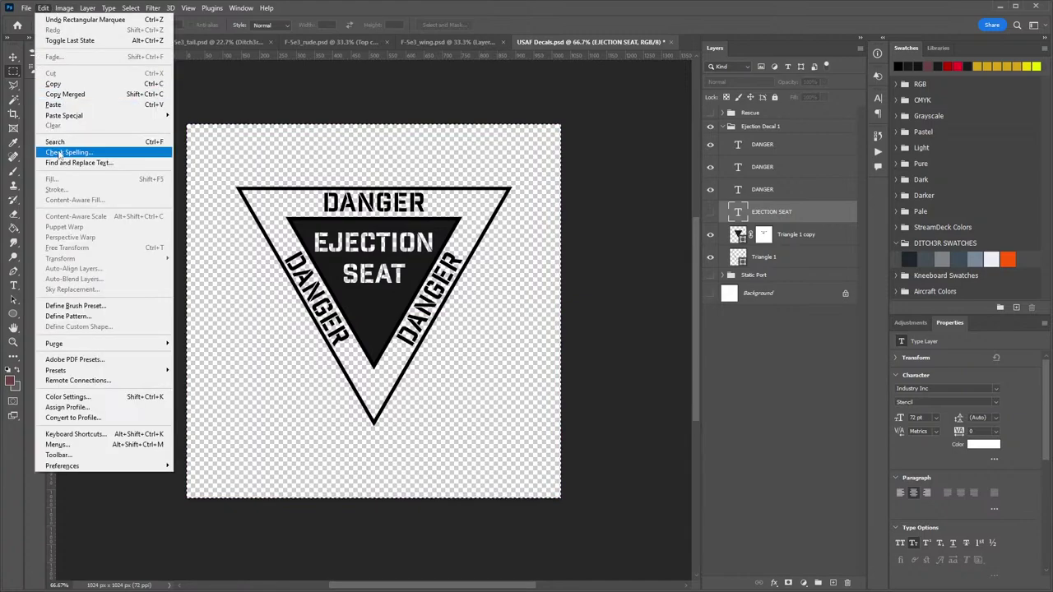
click(65, 94)
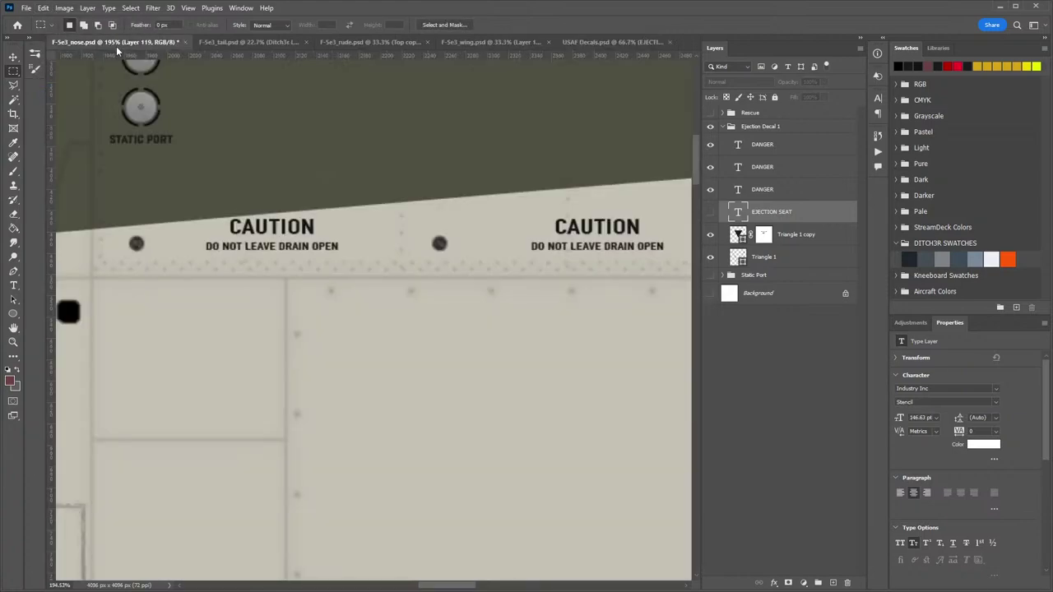
click(111, 43)
key(ctrl+v)
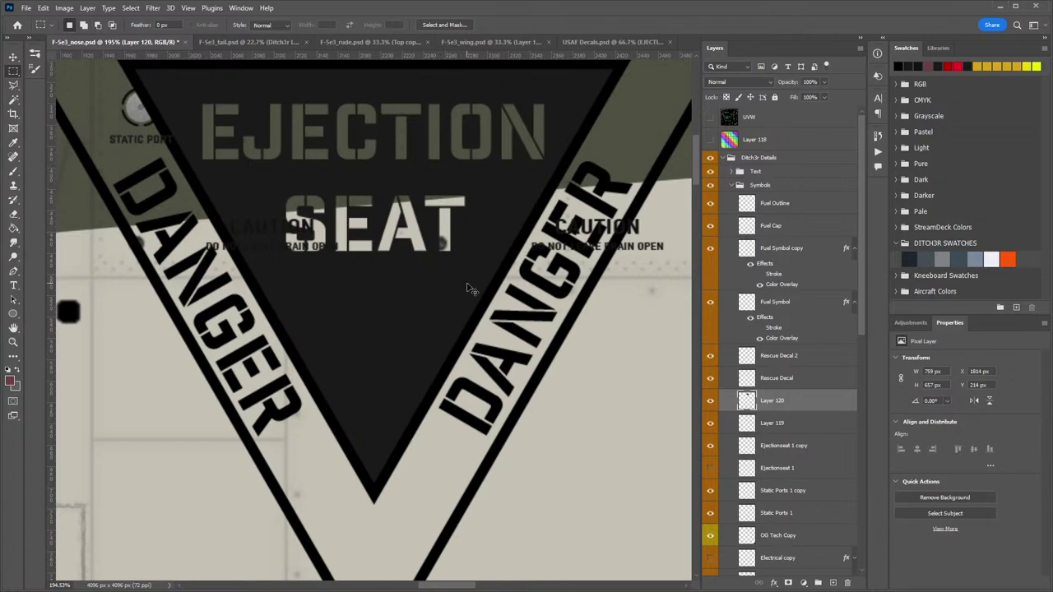
Scale the pasted decal down to about 99 by 86 px and position it over the existing small ejection seat decal on the brown camouflage.
key(ctrl+t)
drag(578, 451, 438, 244)
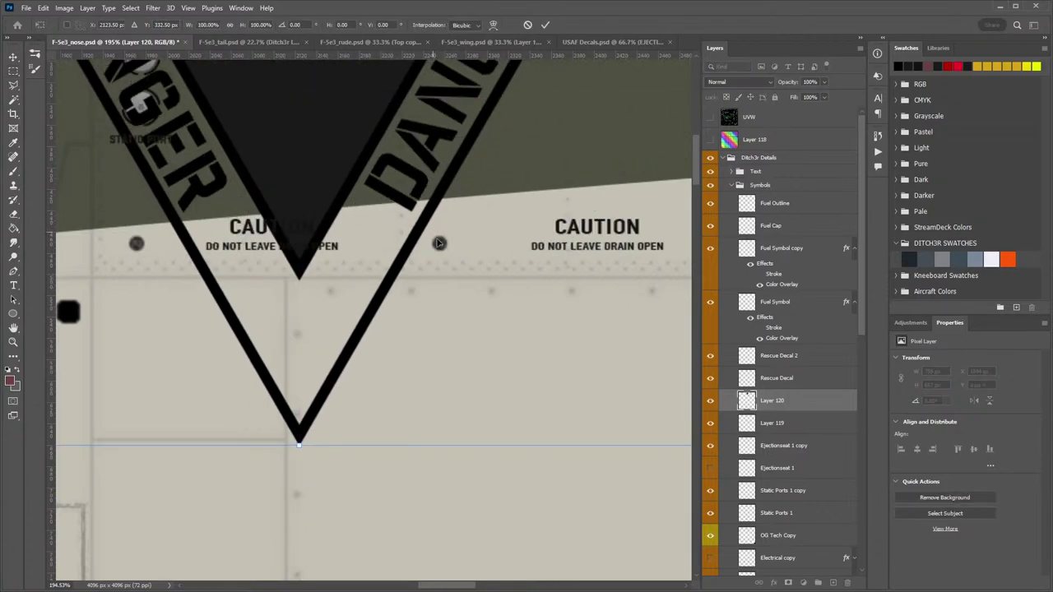
click(16, 55)
key(z)
drag(528, 303, 436, 284)
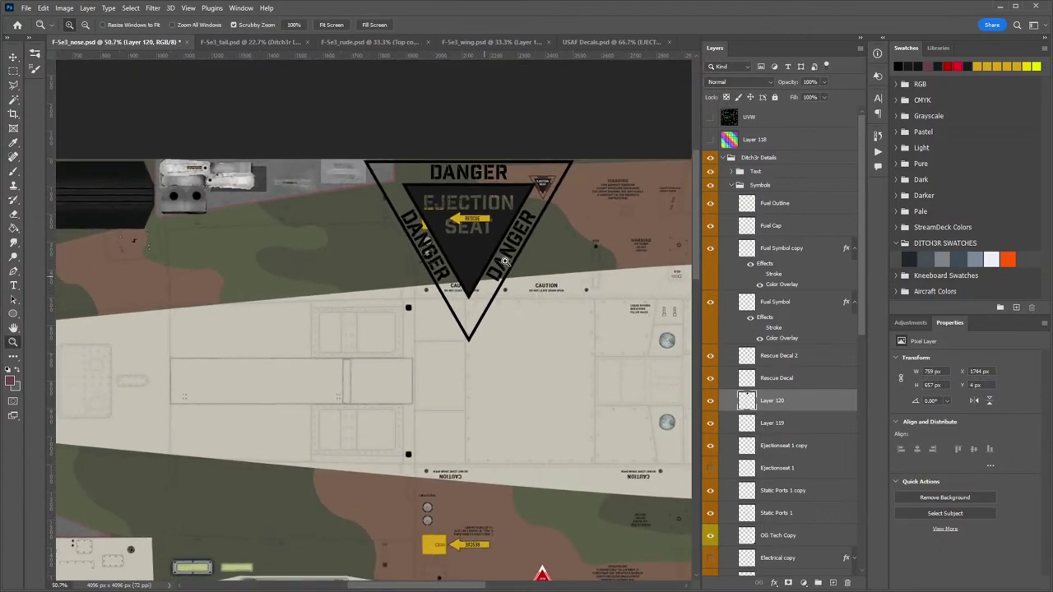
key(ctrl+t)
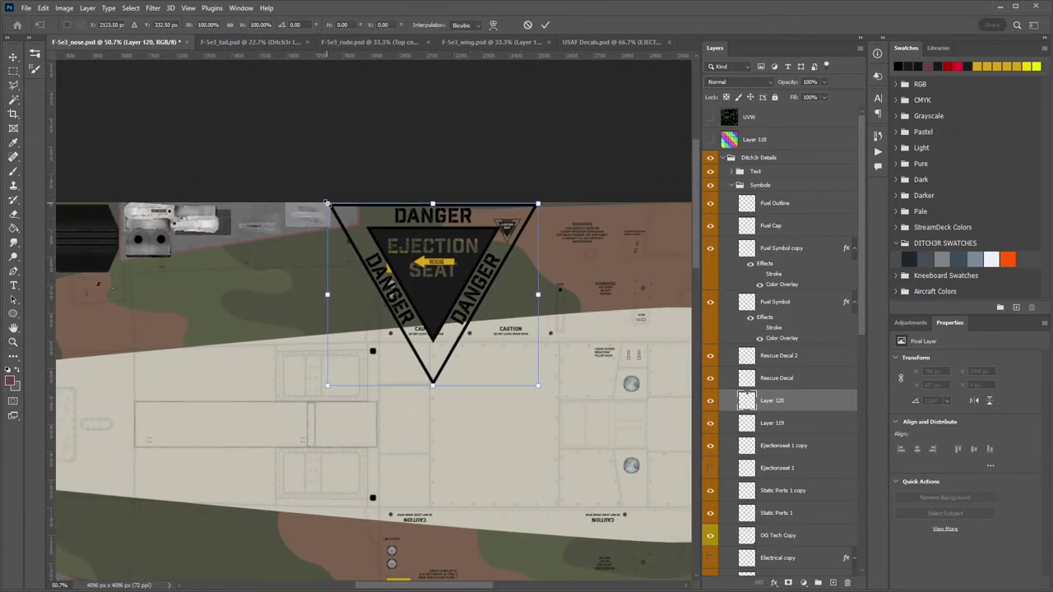
drag(327, 202, 470, 324)
drag(512, 353, 469, 202)
key(Return)
key(ctrl+t)
drag(591, 398, 458, 243)
key(Return)
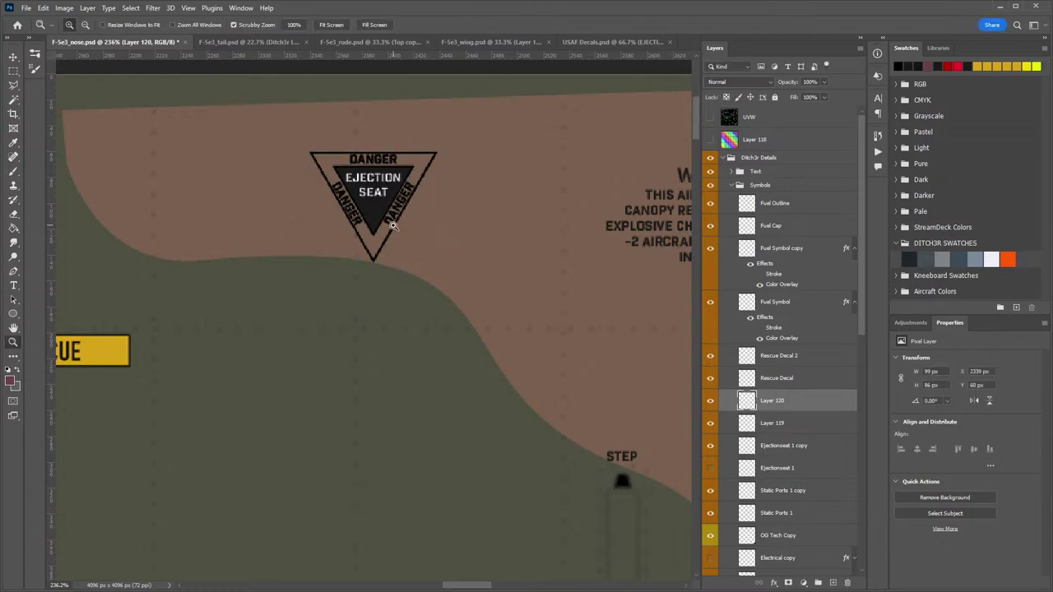
Hide the earlier pasted decal on Layer 119 to compare at 100% zoom, and delete that layer.
click(709, 422)
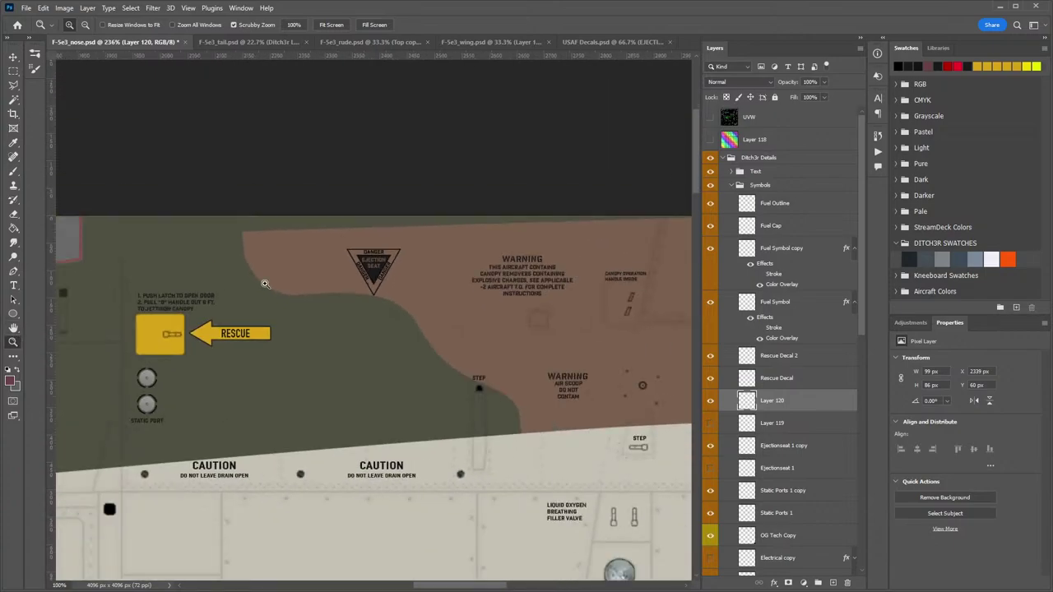
double_click(14, 341)
click(799, 422)
key(Delete)
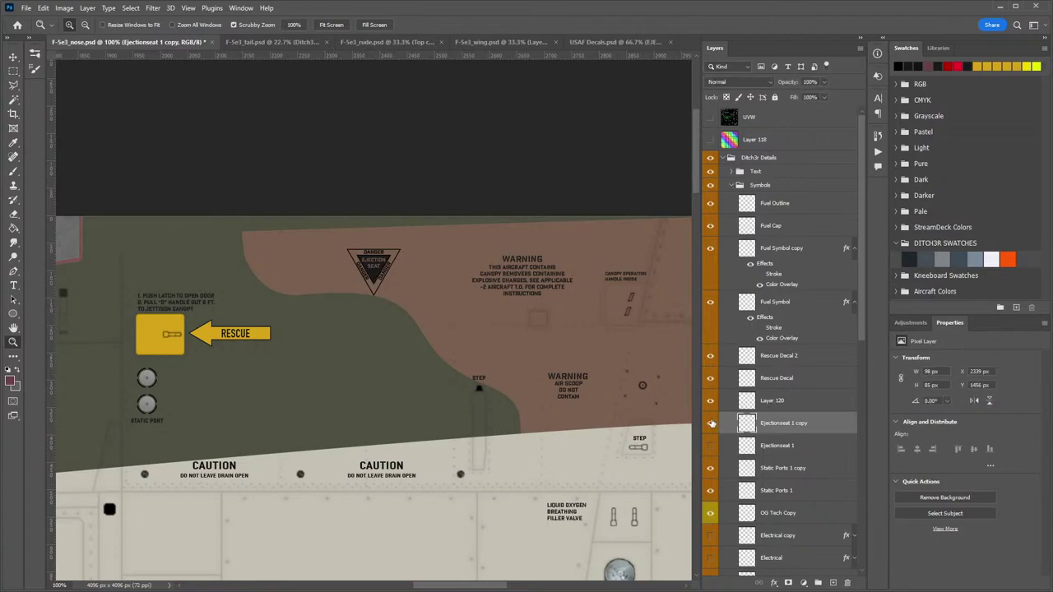
Rename Layer 120 as BW Ejection.
double_click(771, 401)
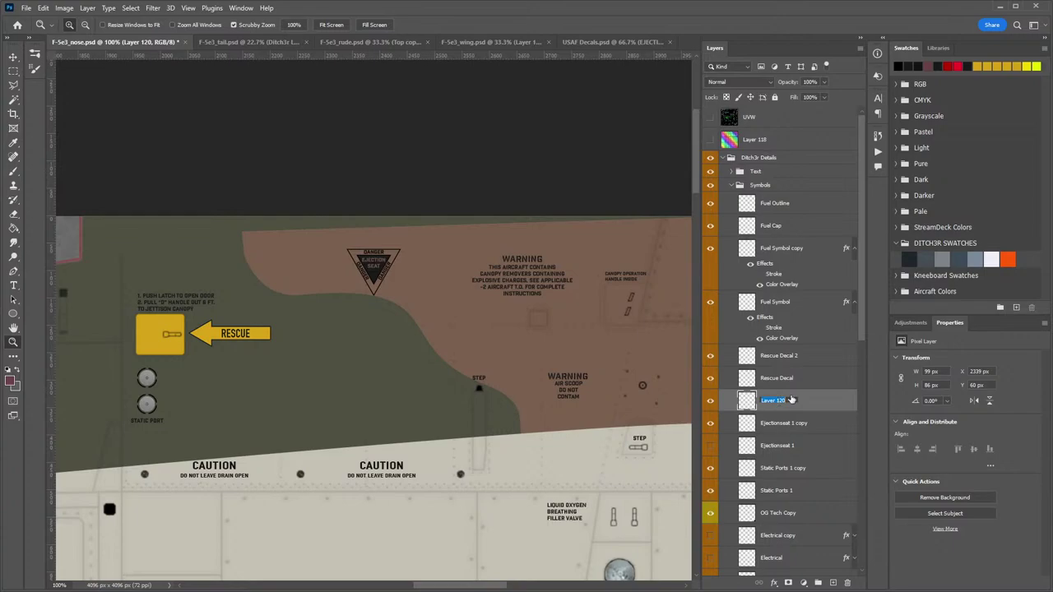
text(E)
text(W Ejection)
key(Return)
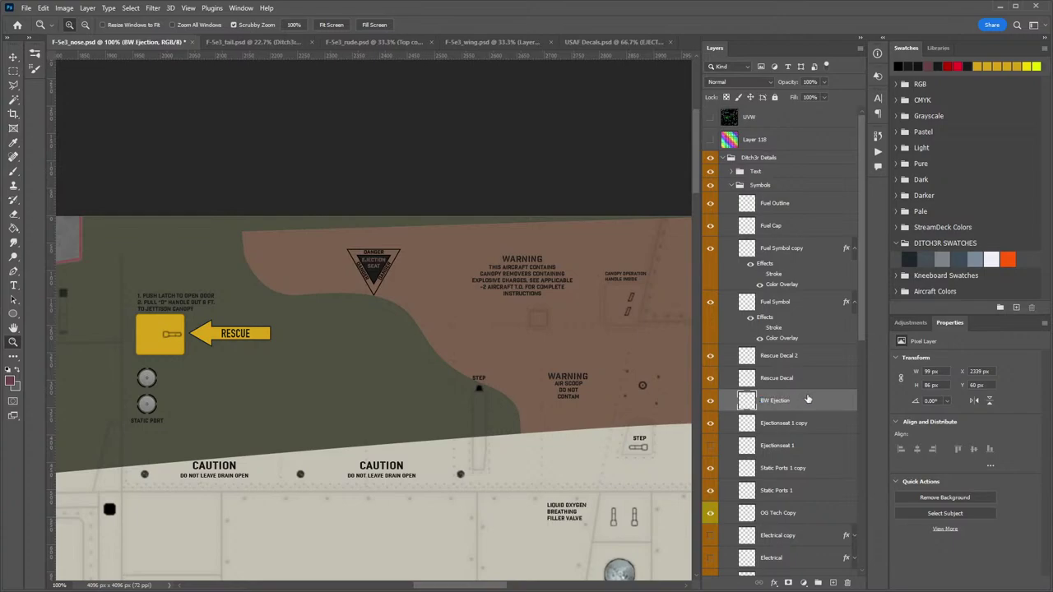
Try lowering the BW Ejection layer's opacity to 72%, and restore it to 100%.
key(space)
mouse_move(825, 83)
mouse_down()
mouse_move(806, 97)
mouse_move(817, 97)
mouse_up()
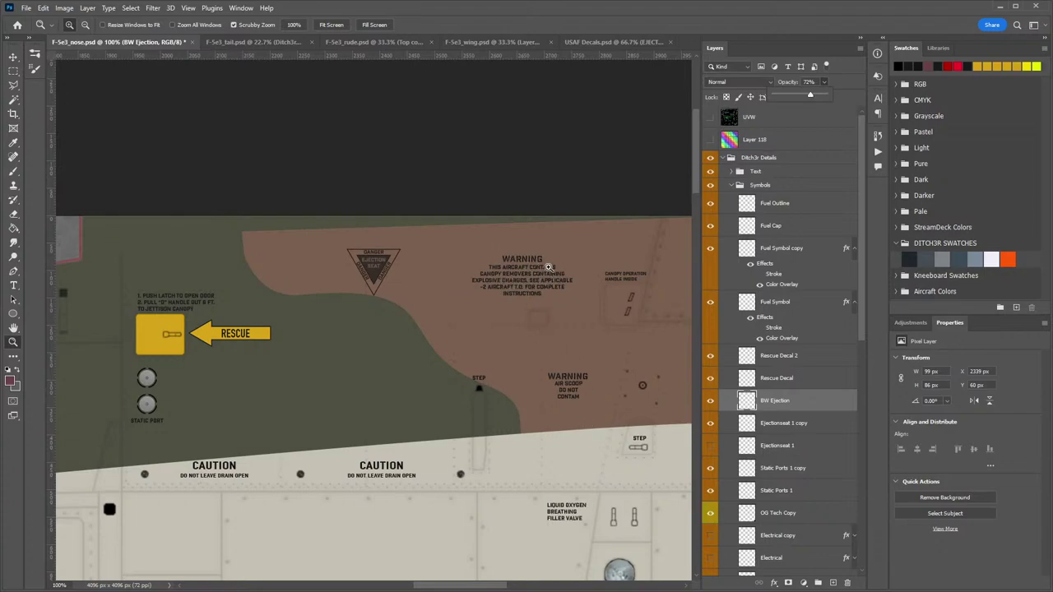
drag(813, 96, 821, 96)
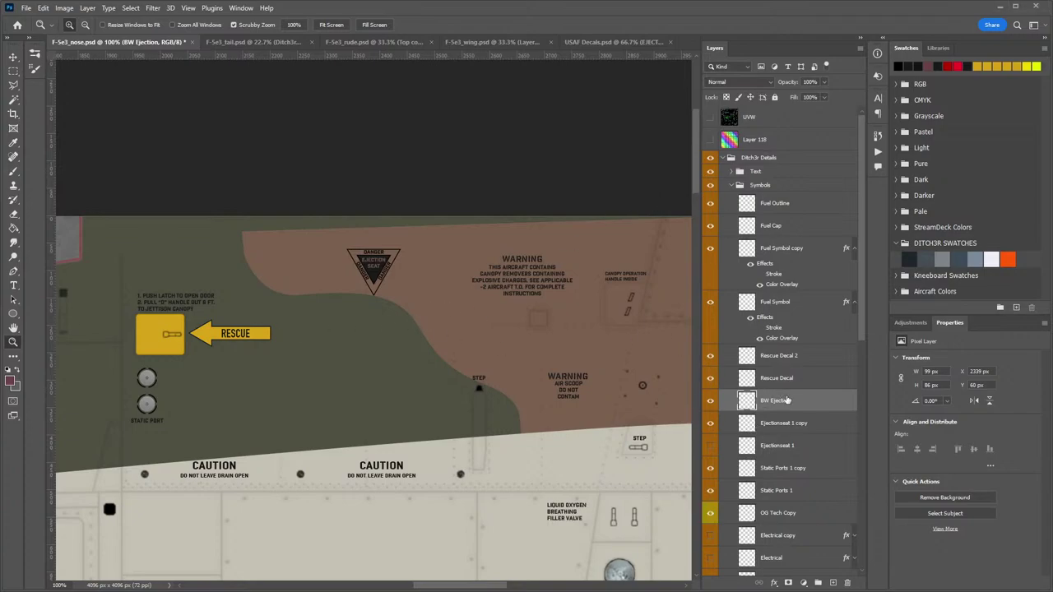
Duplicate the BW Ejection decal and move the copy down to the opposite nose side, beside the red ejection seat decal.
key(v)
drag(419, 256, 426, 434)
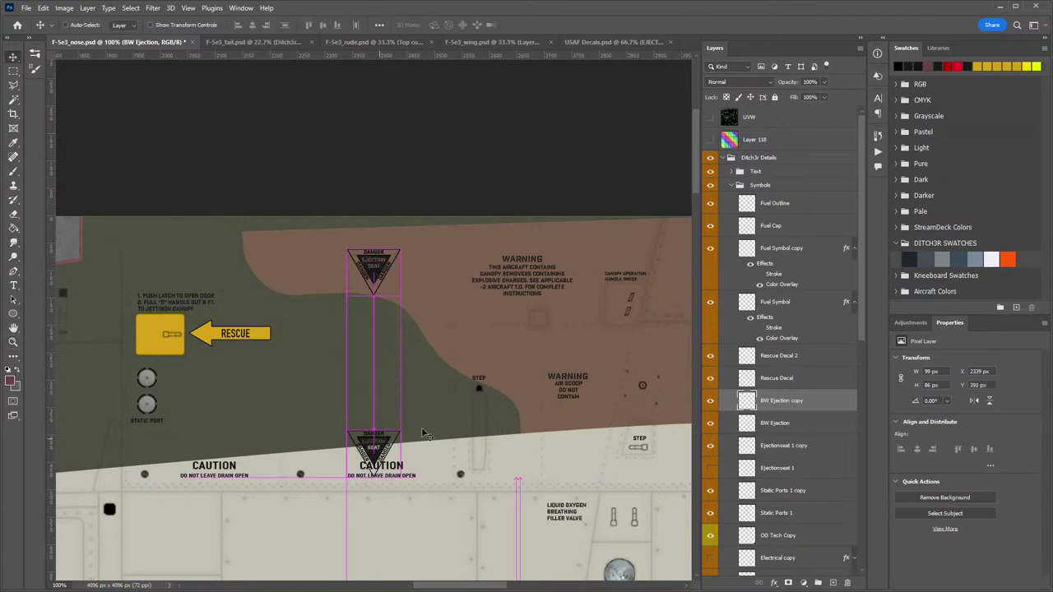
drag(488, 418, 490, 127)
drag(386, 156, 387, 479)
drag(420, 345, 428, 181)
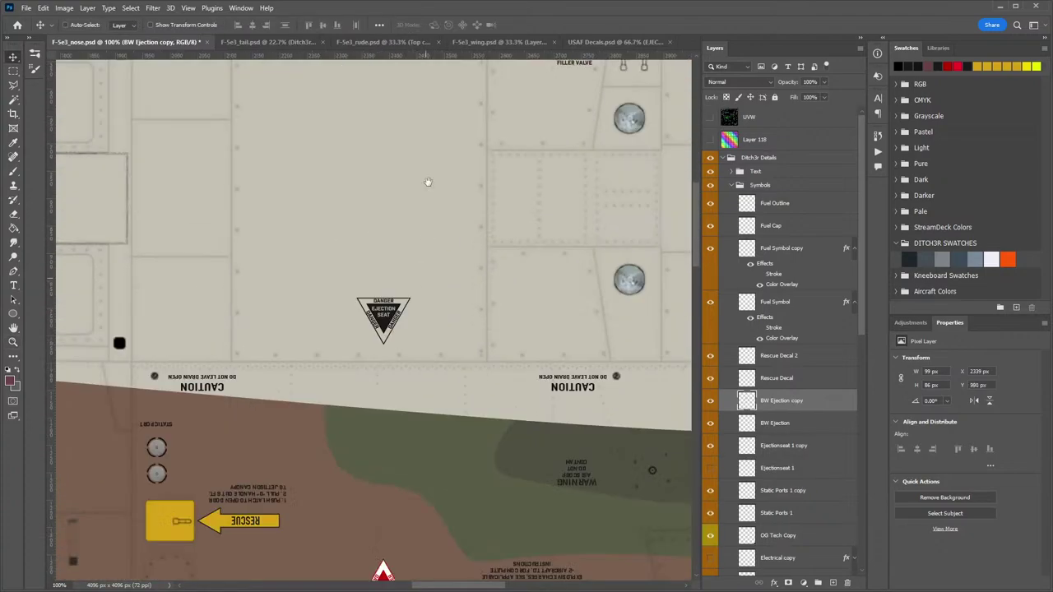
scroll(428, 182, down, 3)
drag(382, 111, 389, 347)
Rotate the BW Ejection copy 180 degrees and align it over the red ejection seat decal.
key(ctrl+t)
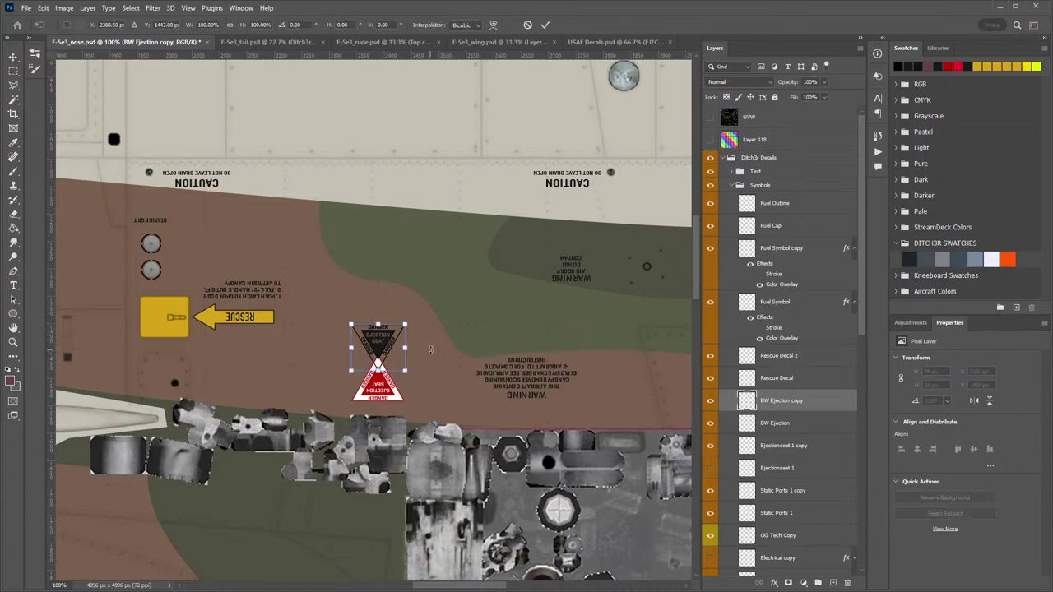
drag(322, 303, 472, 414)
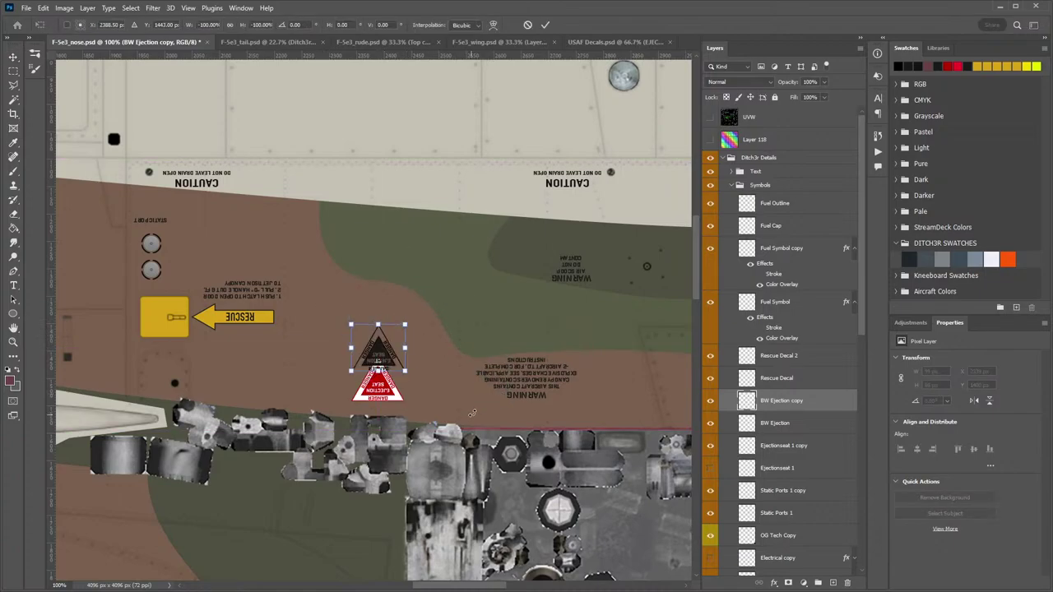
key(Return)
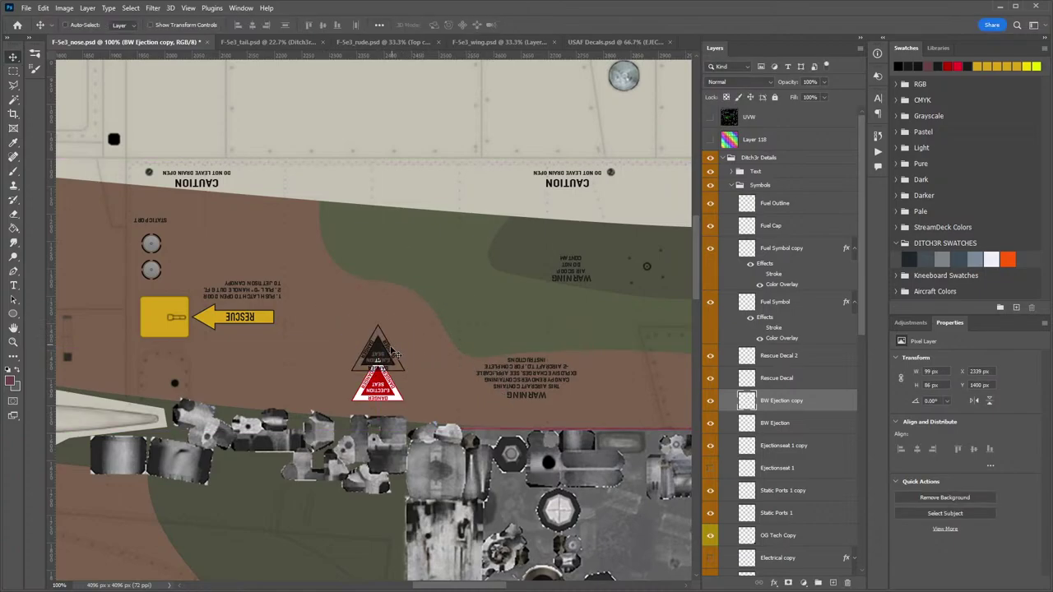
drag(378, 357, 381, 383)
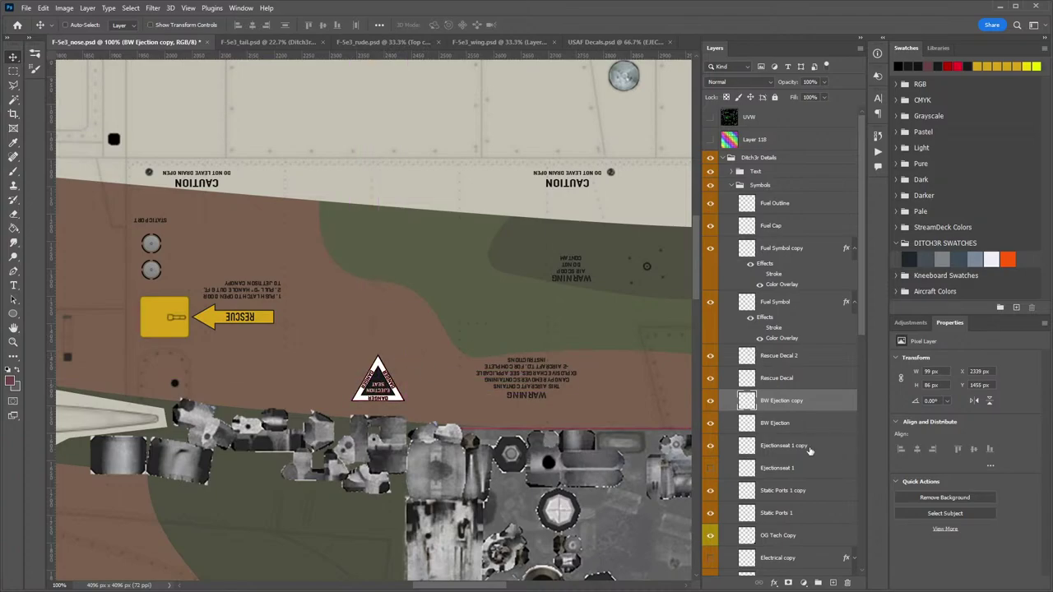
Delete the old Ejectionseat 1 copy and Ejectionseat 1 layers.
click(809, 449)
key(Delete)
key(Delete)
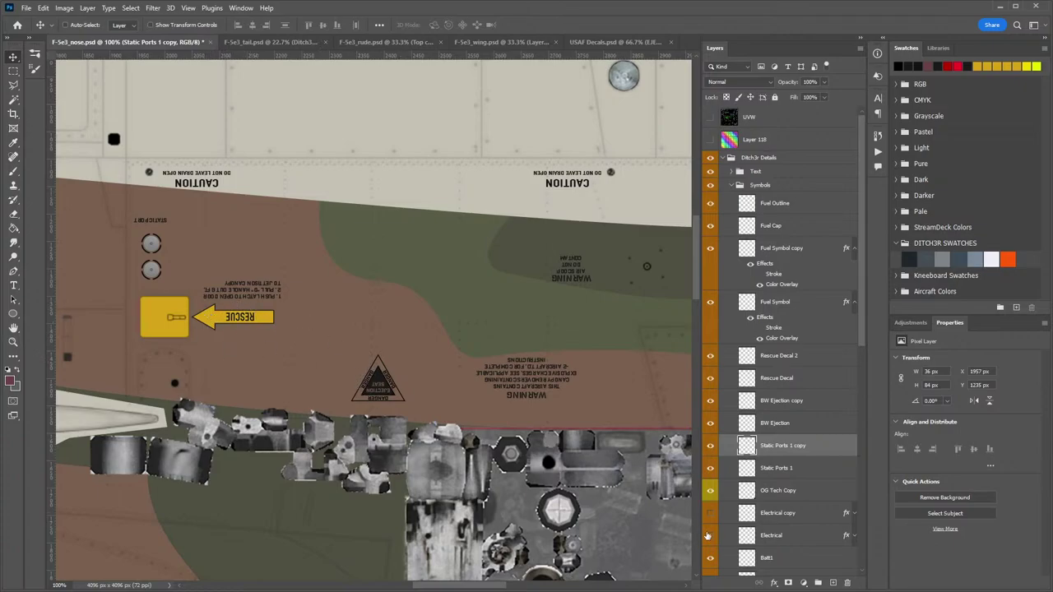
In USAF Decals.psd, hide the Ejection Decal 1 group, and show and expand the Rescue group.
key(alt+Tab)
click(593, 42)
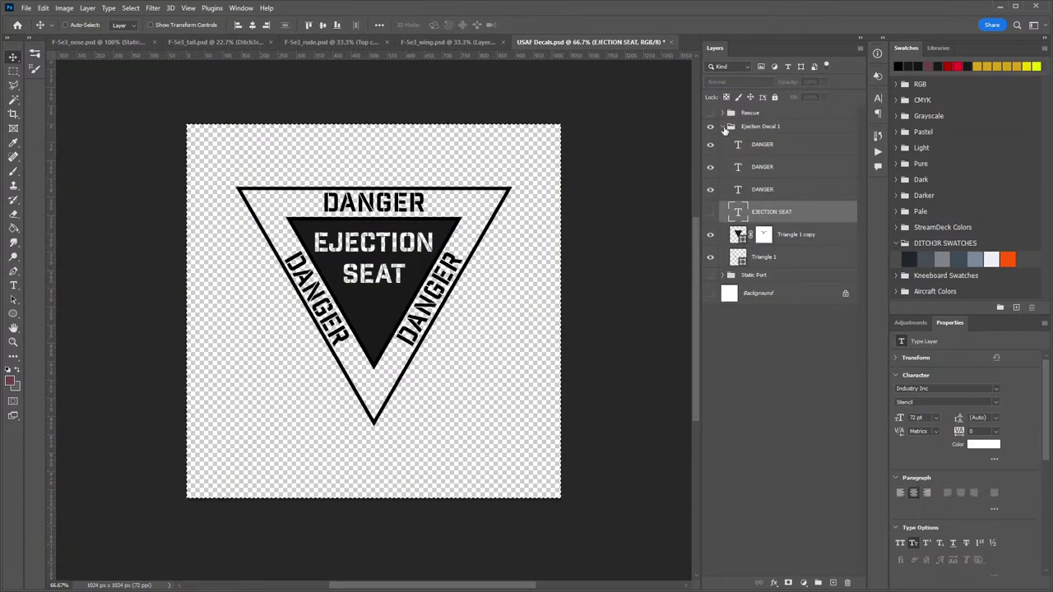
click(722, 129)
click(710, 126)
click(710, 112)
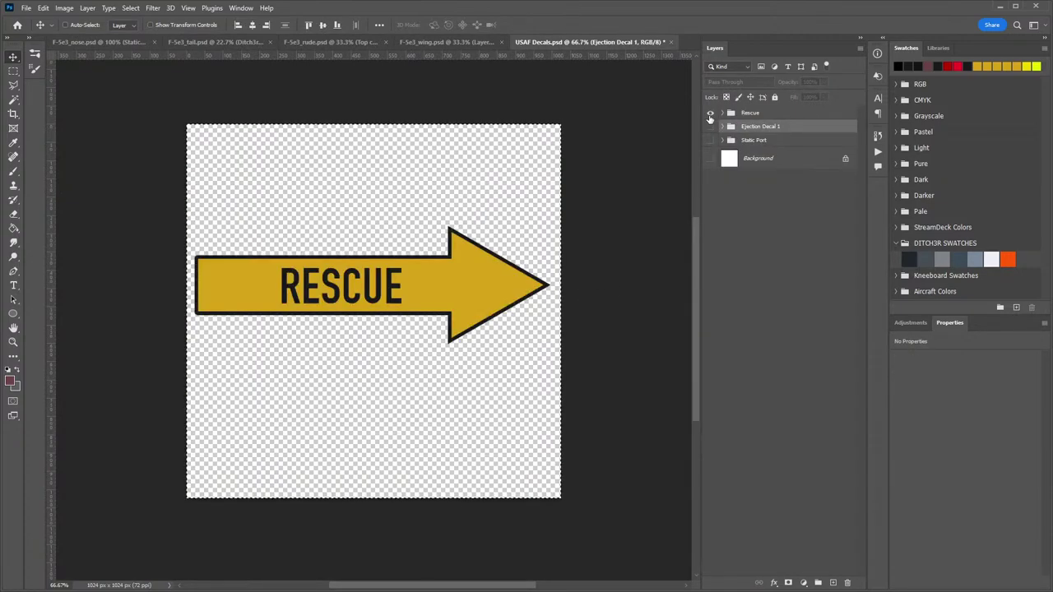
click(722, 113)
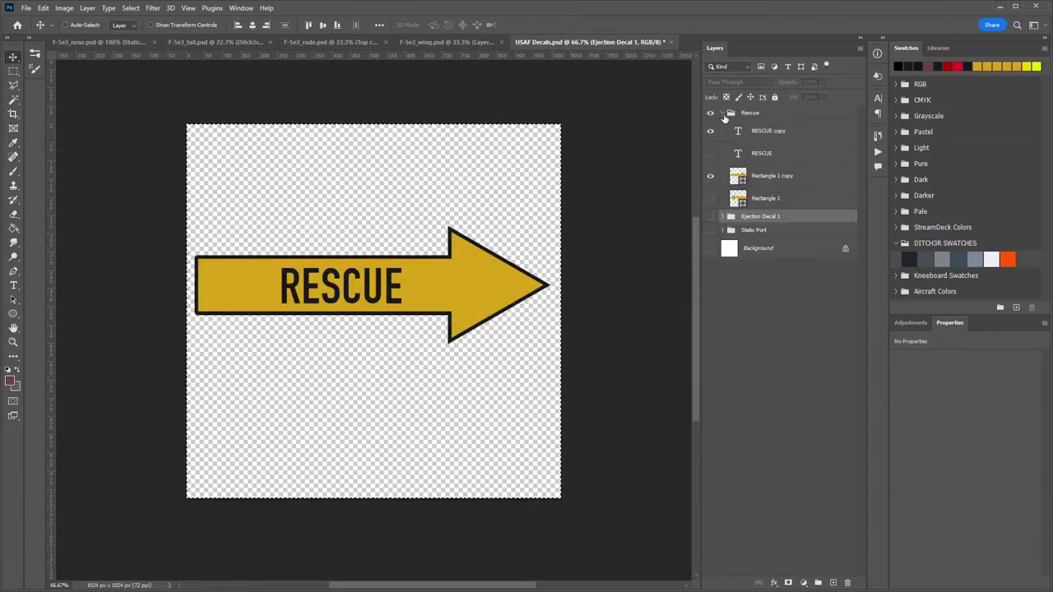
Set the fill of both rescue arrow shapes, Rectangle 1 copy and Rectangle 1, to none.
click(794, 174)
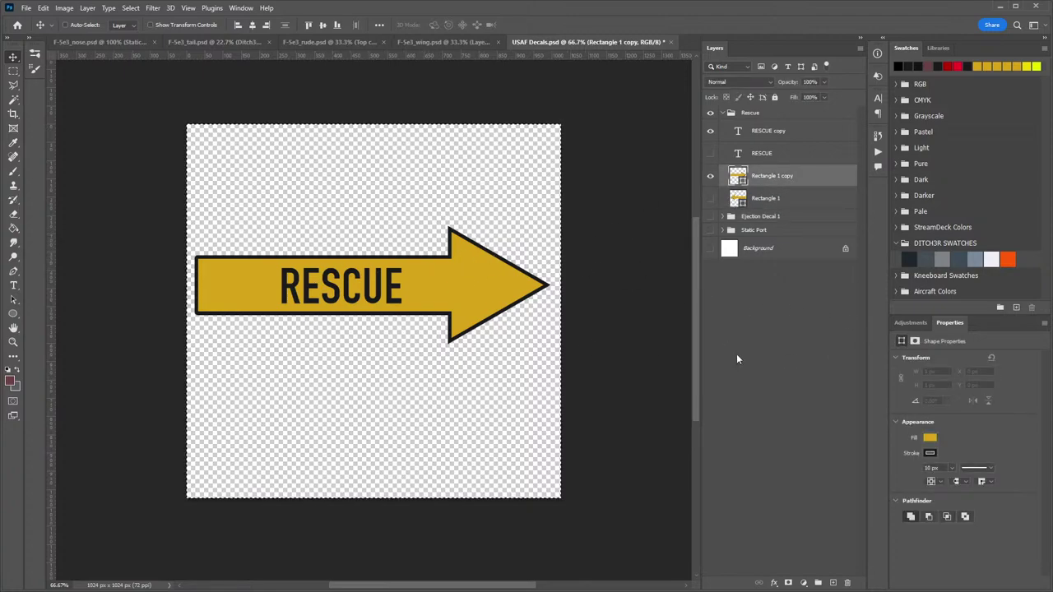
click(929, 453)
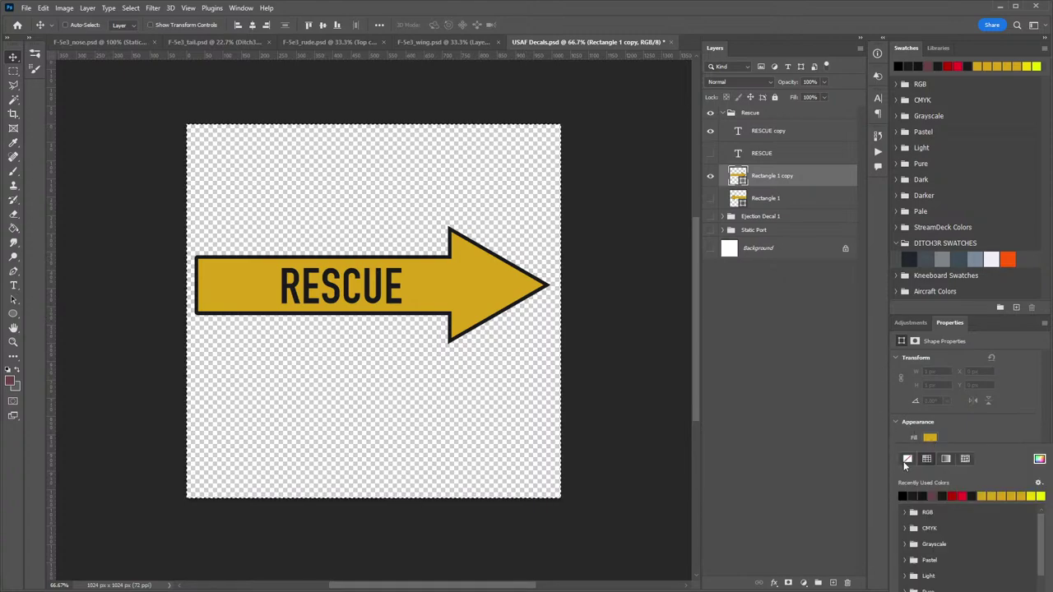
click(906, 458)
click(767, 204)
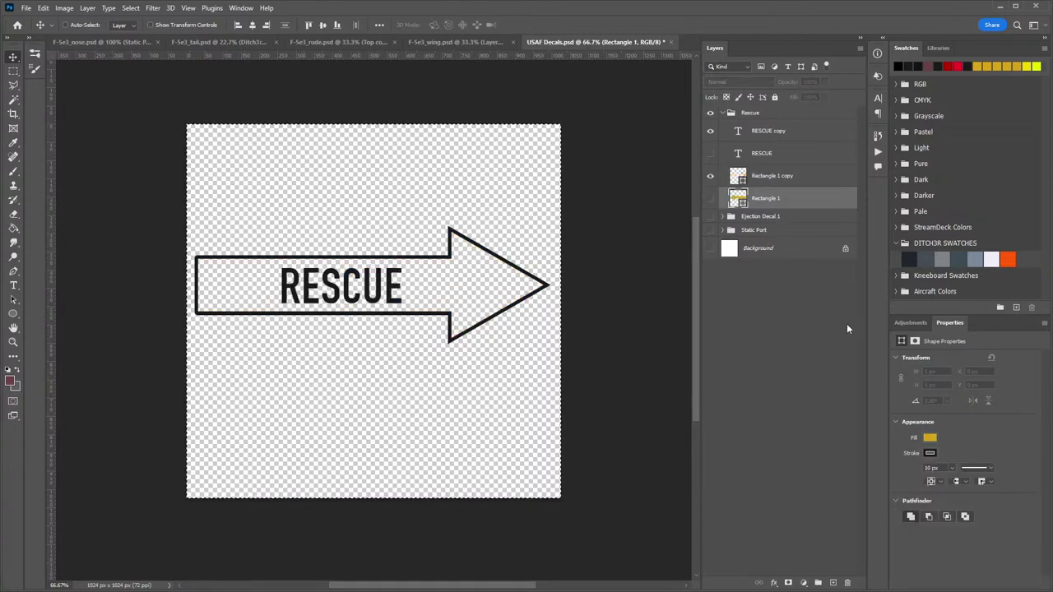
click(930, 437)
click(908, 459)
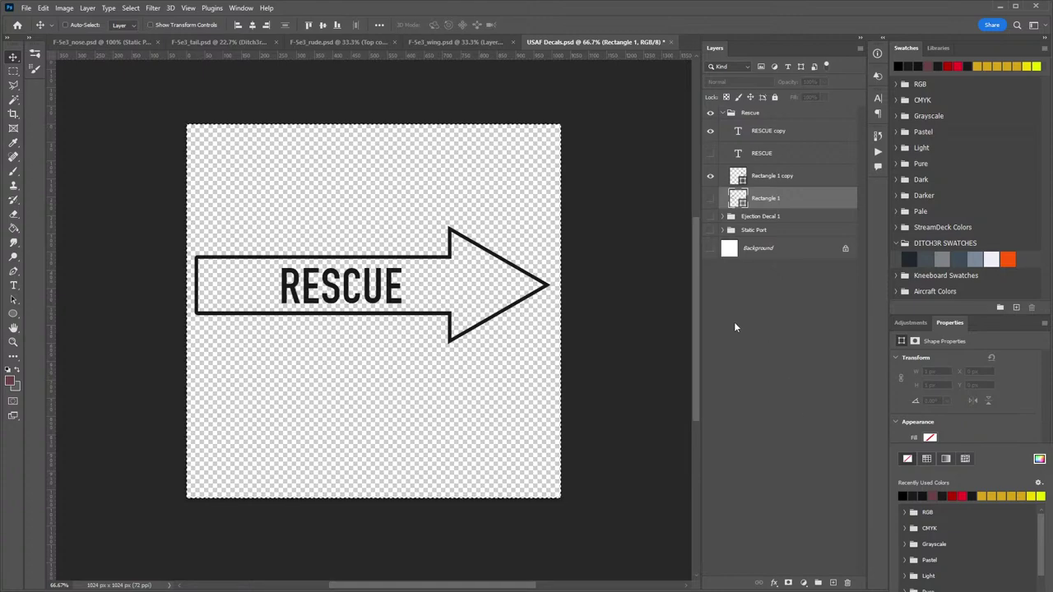
Copy the hollow rescue arrow with its lettering as merged and paste it into F-5e3_nose.psd.
click(42, 7)
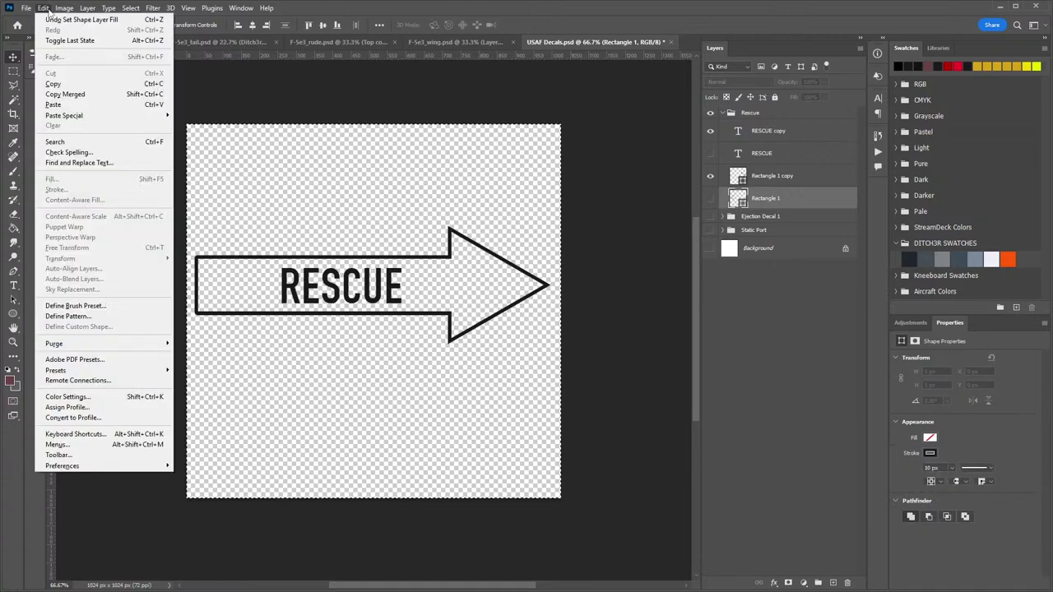
click(66, 93)
click(74, 42)
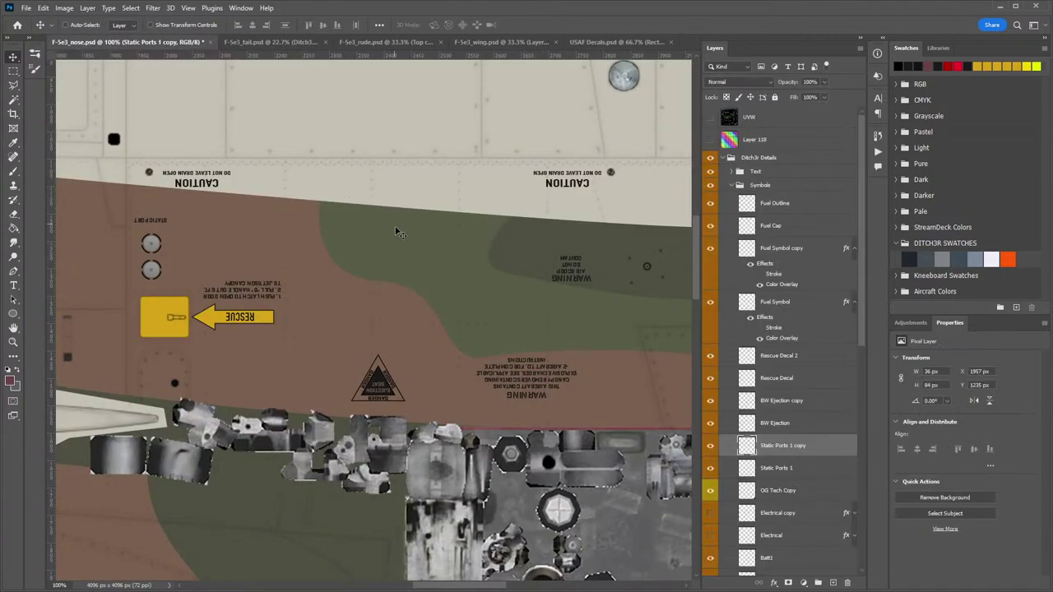
key(ctrl+v)
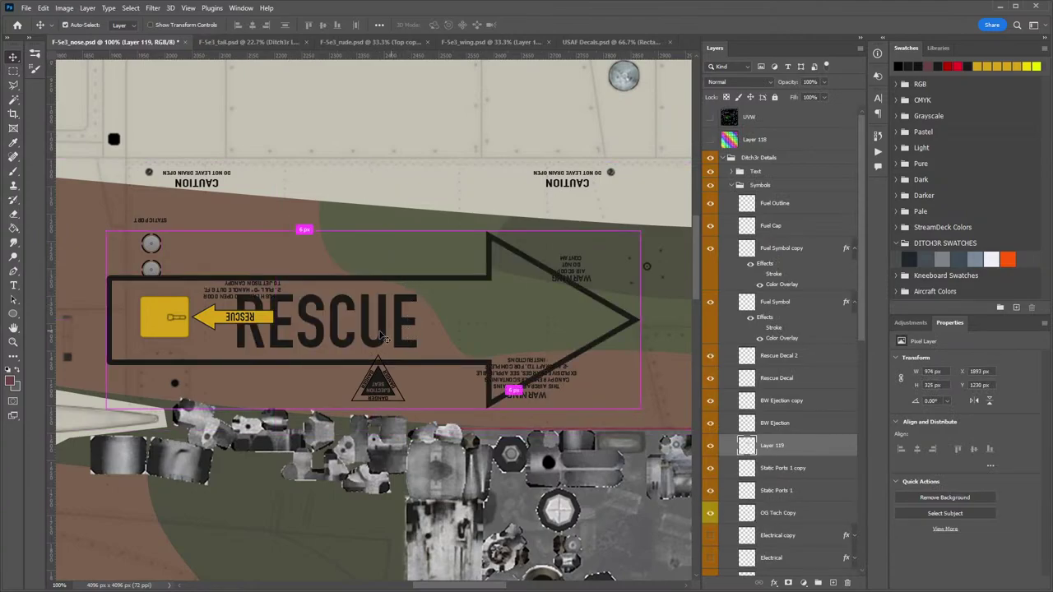
Rotate the pasted rescue arrow 180 degrees and scale it down near the yellow arrow on the brown camouflage.
key(ctrl+t)
drag(128, 213, 520, 362)
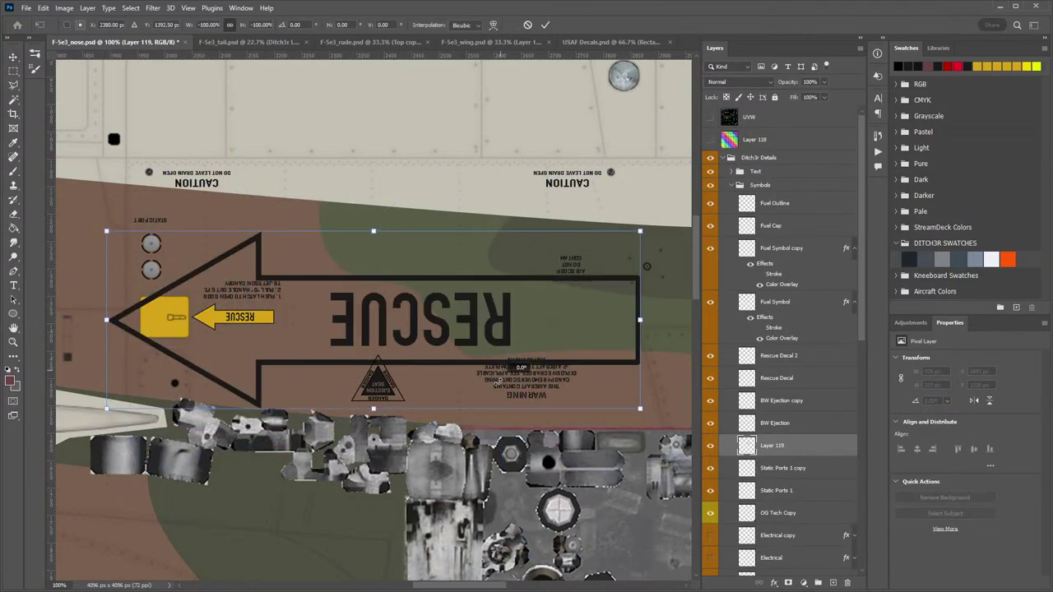
drag(640, 410, 301, 315)
key(Return)
Scale the hollow rescue arrow to about 146 by 49 px and align it with the yellow rescue arrow.
key(z)
drag(199, 329, 345, 344)
key(ctrl+t)
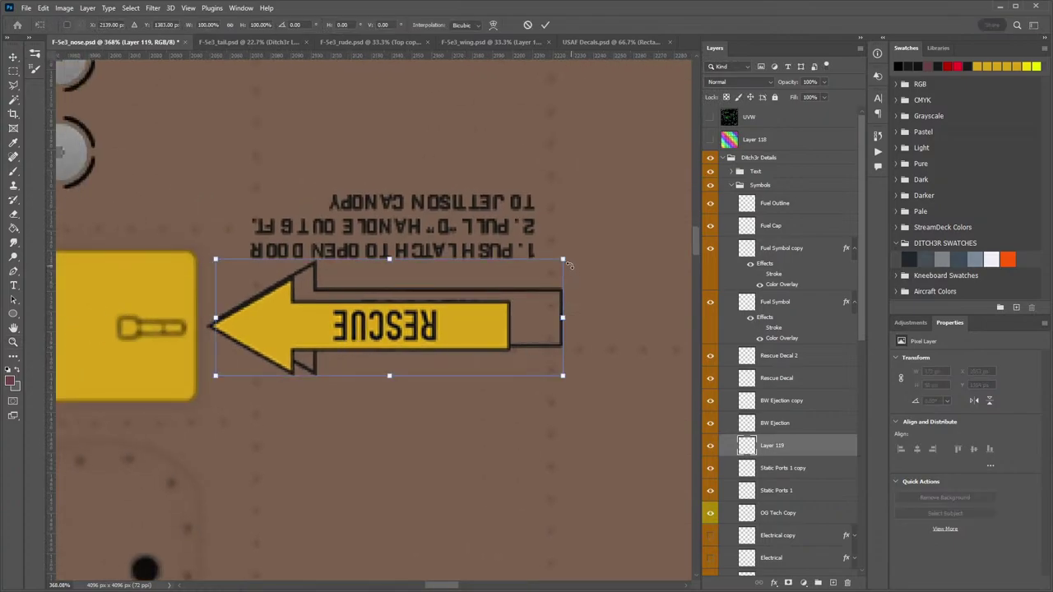
drag(563, 290, 511, 290)
drag(399, 327, 393, 326)
key(Return)
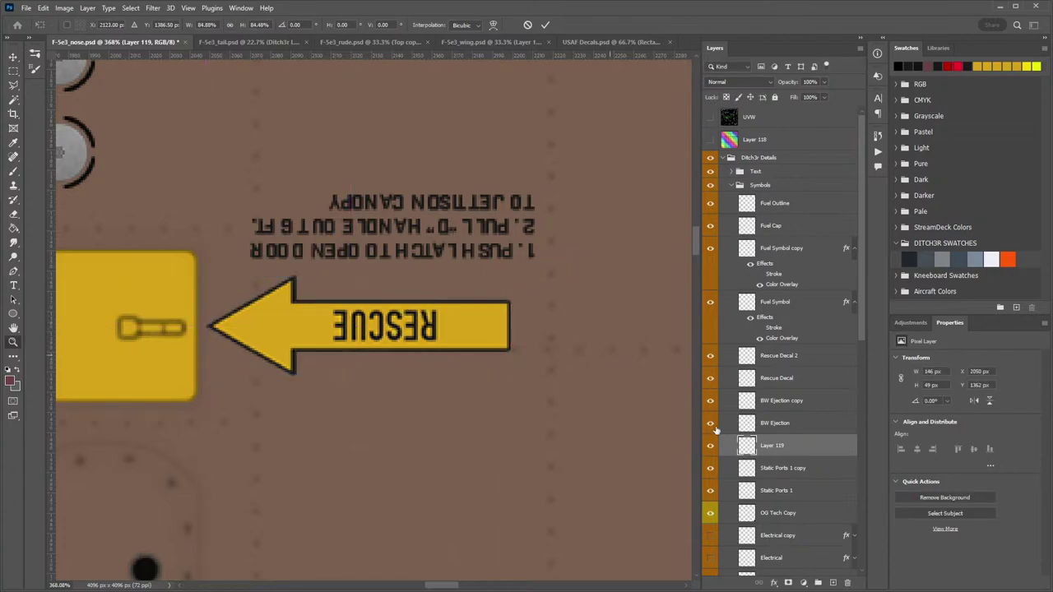
Rename Layer 119 as Rescue Hollow and hide the yellow Rescue Decal 2 layer.
double_click(777, 446)
text(Res)
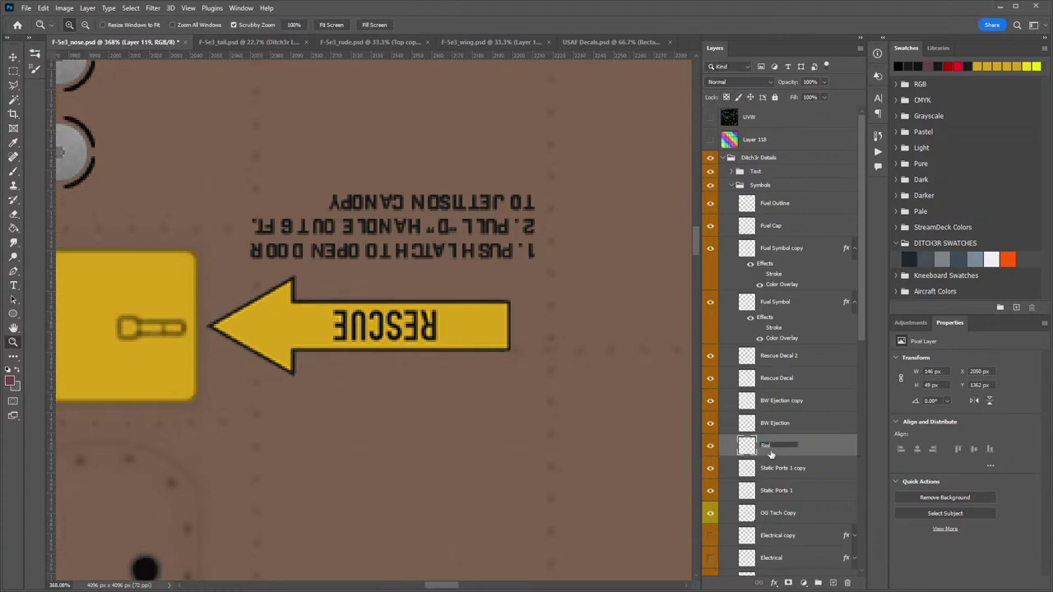
text(cue Hollow)
key(Return)
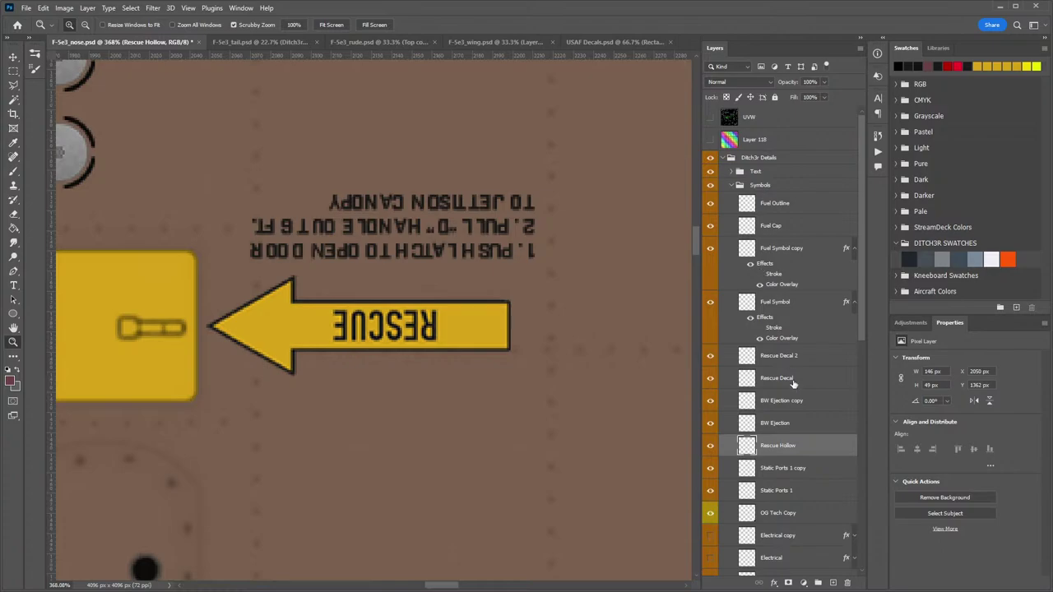
click(710, 358)
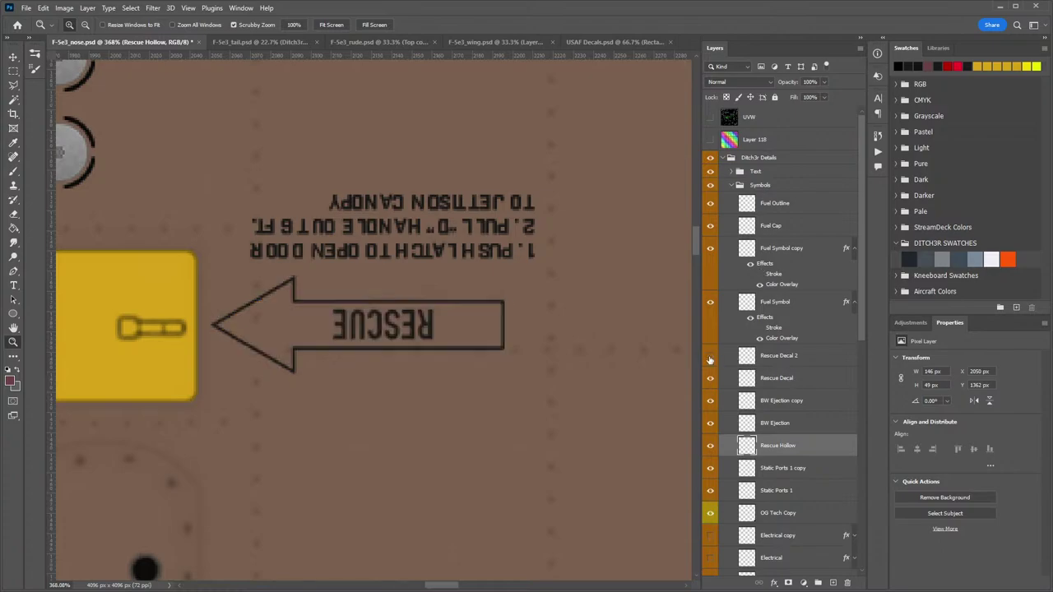
drag(553, 347, 522, 342)
Locate the Rescue Door layer in the Detail Colors group of 3 Pattern Livery and hide it.
scroll(790, 424, down, 3)
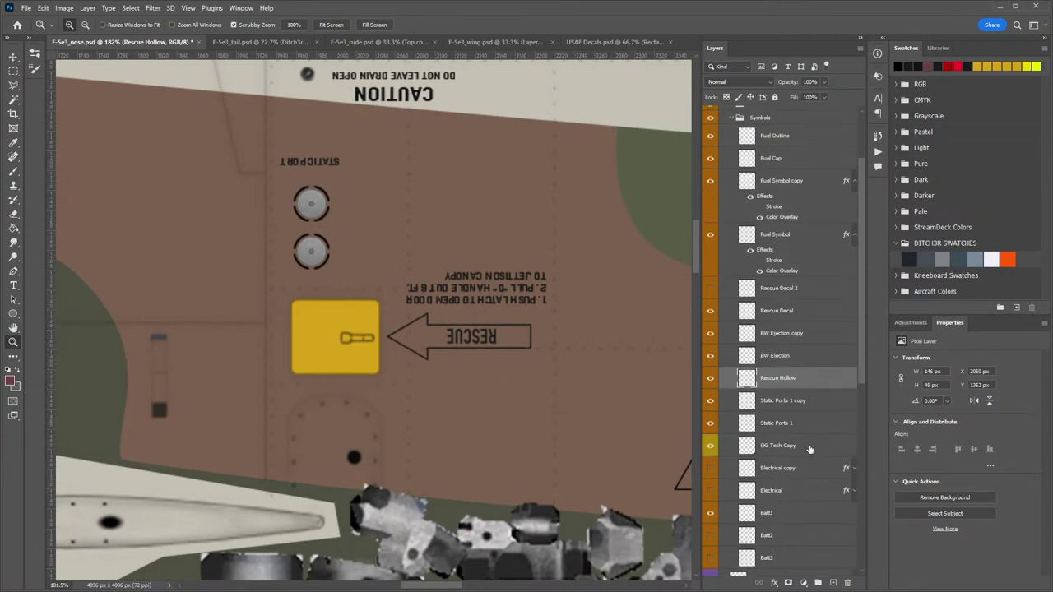
scroll(726, 434, down, 10)
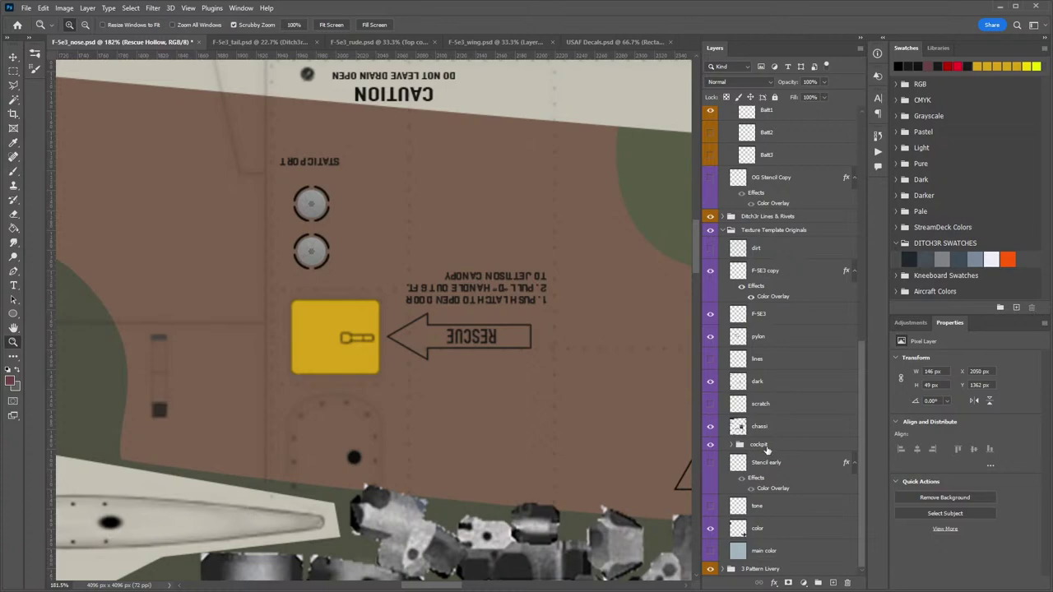
click(721, 217)
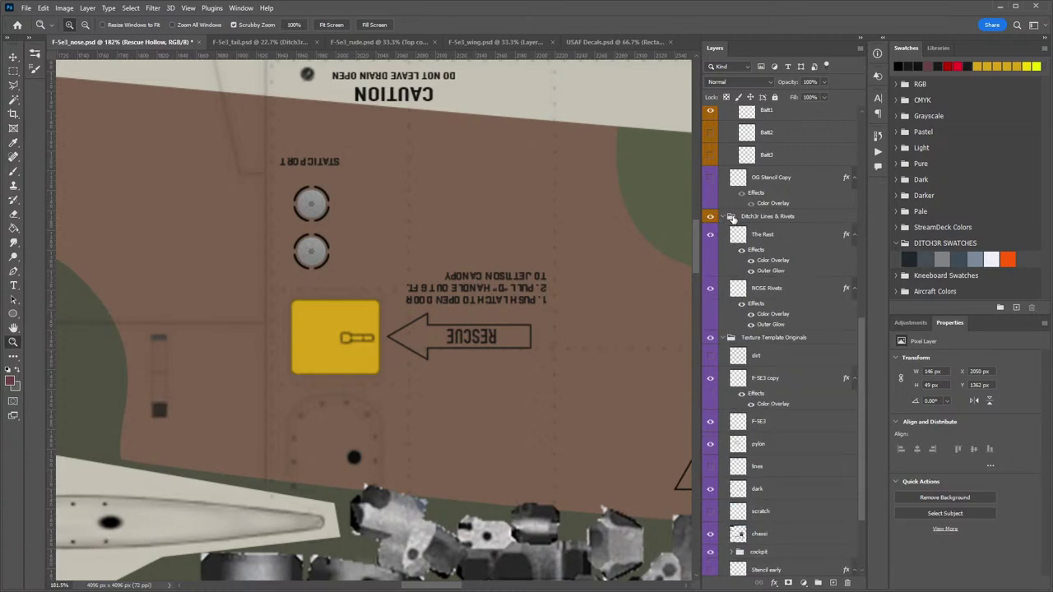
click(727, 216)
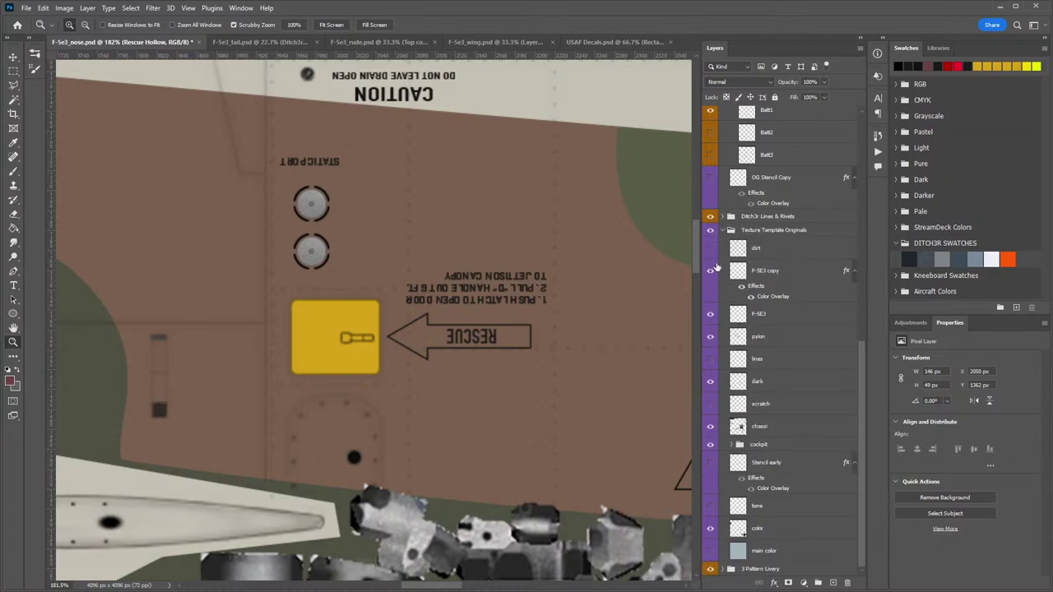
click(722, 230)
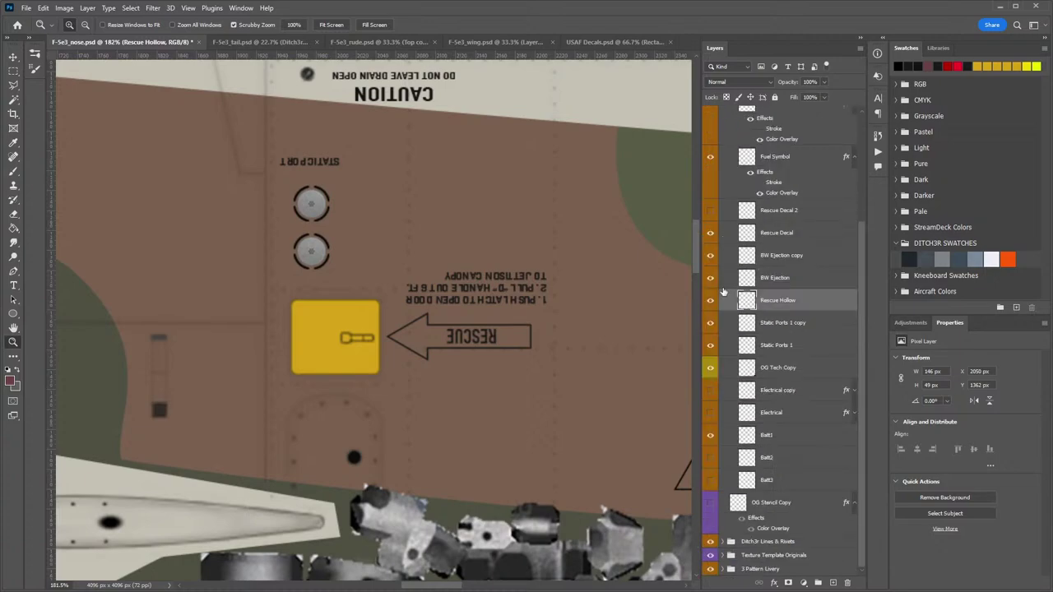
click(722, 568)
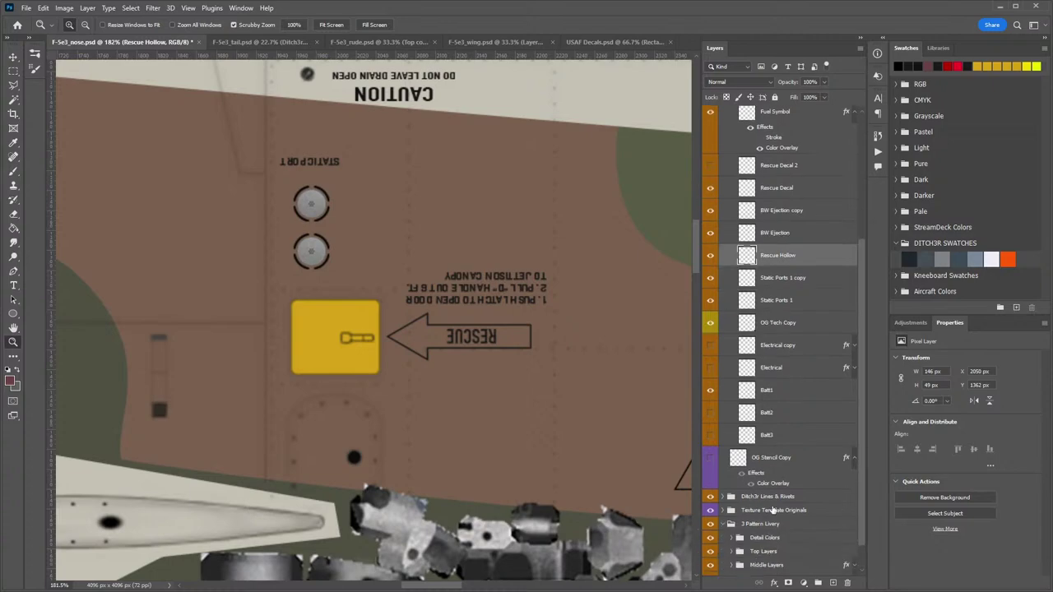
click(730, 504)
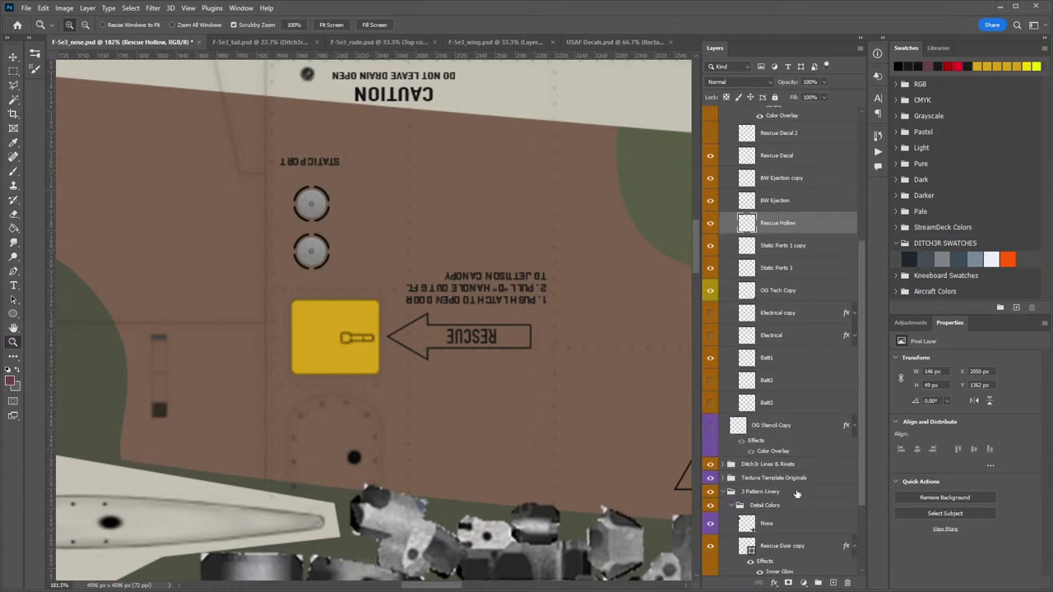
scroll(794, 494, down, 2)
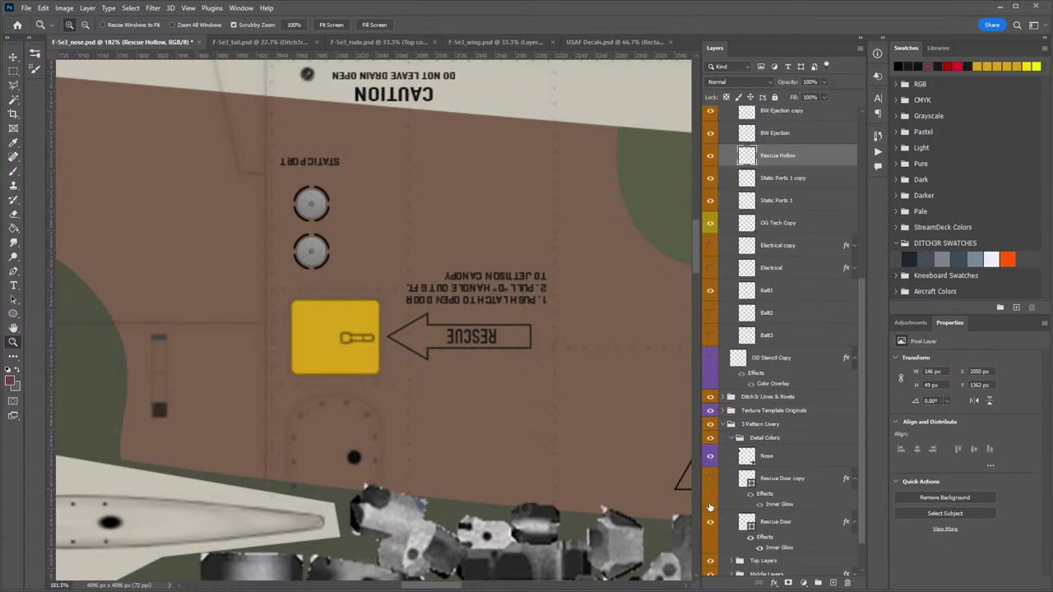
click(711, 521)
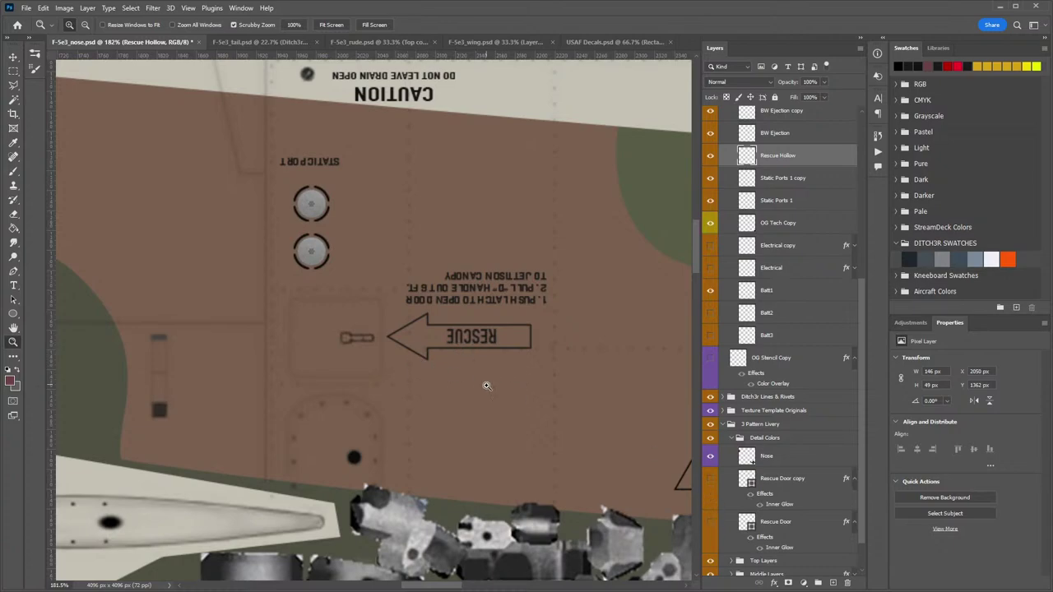
In USAF Decals.psd, show the Rectangle 1 and RESCUE layers and hide Rectangle 1 copy and RESCUE copy.
drag(492, 345, 456, 337)
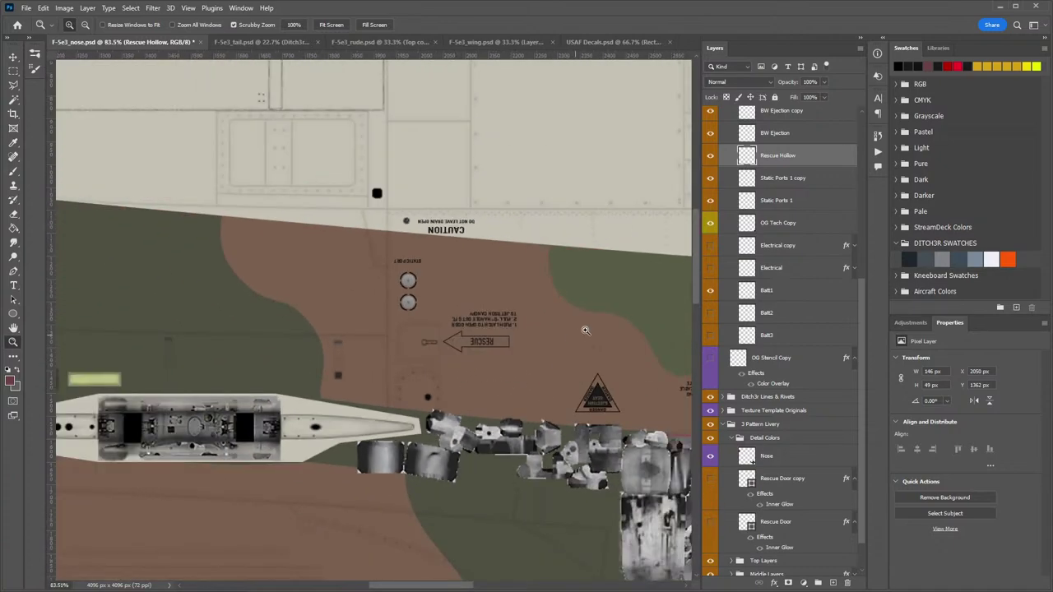
drag(491, 146, 442, 282)
drag(429, 185, 427, 339)
scroll(426, 340, up, 5)
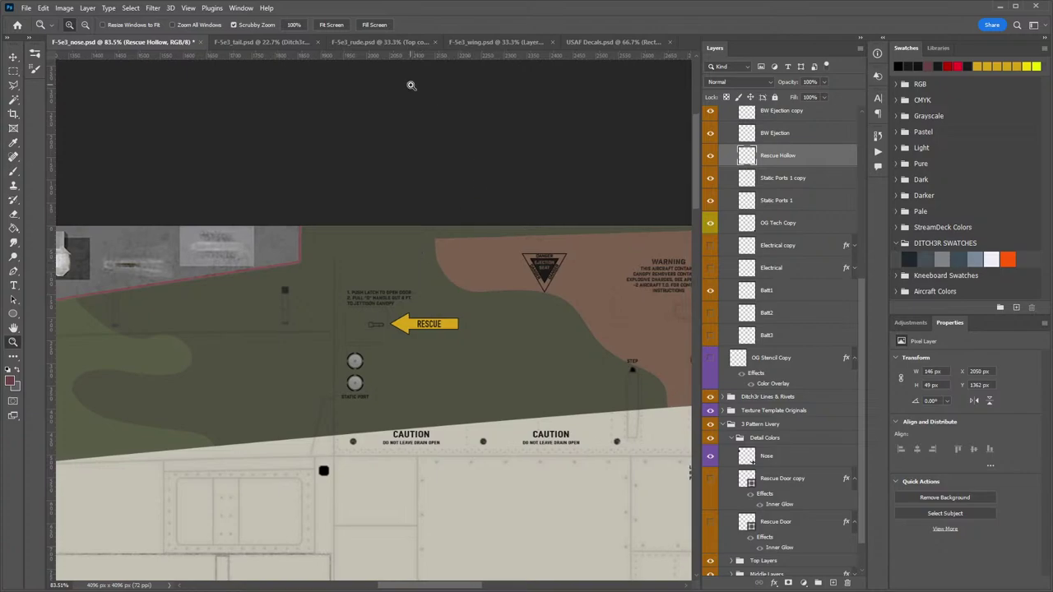
click(609, 42)
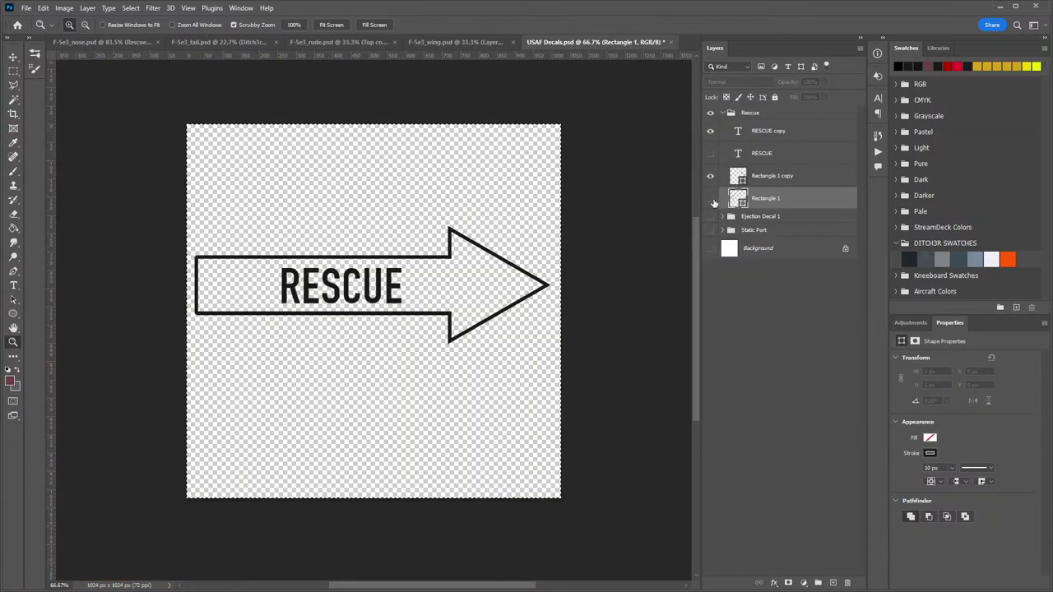
click(710, 198)
click(711, 176)
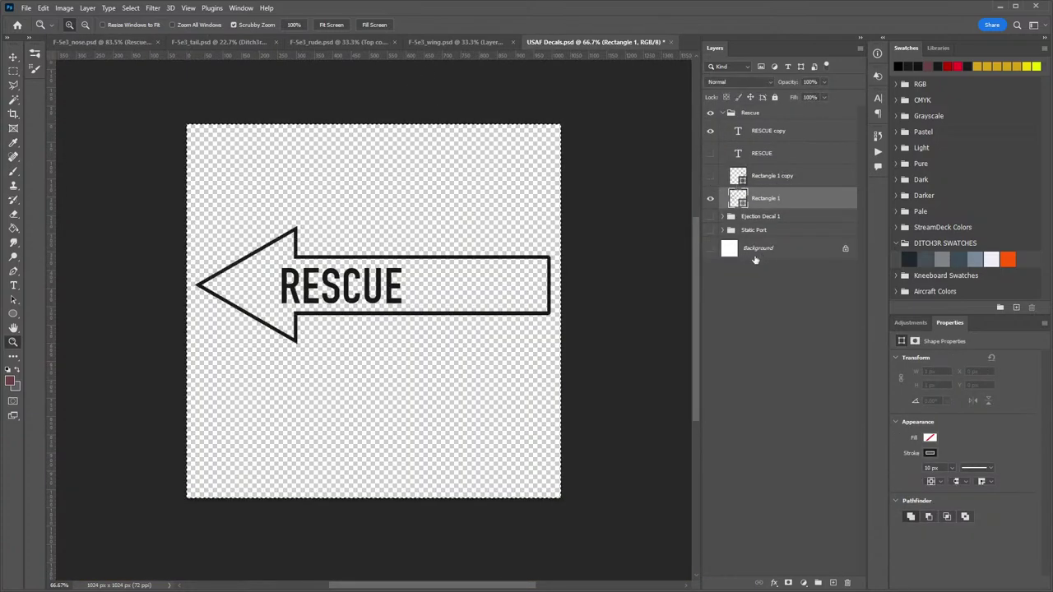
click(721, 155)
click(710, 153)
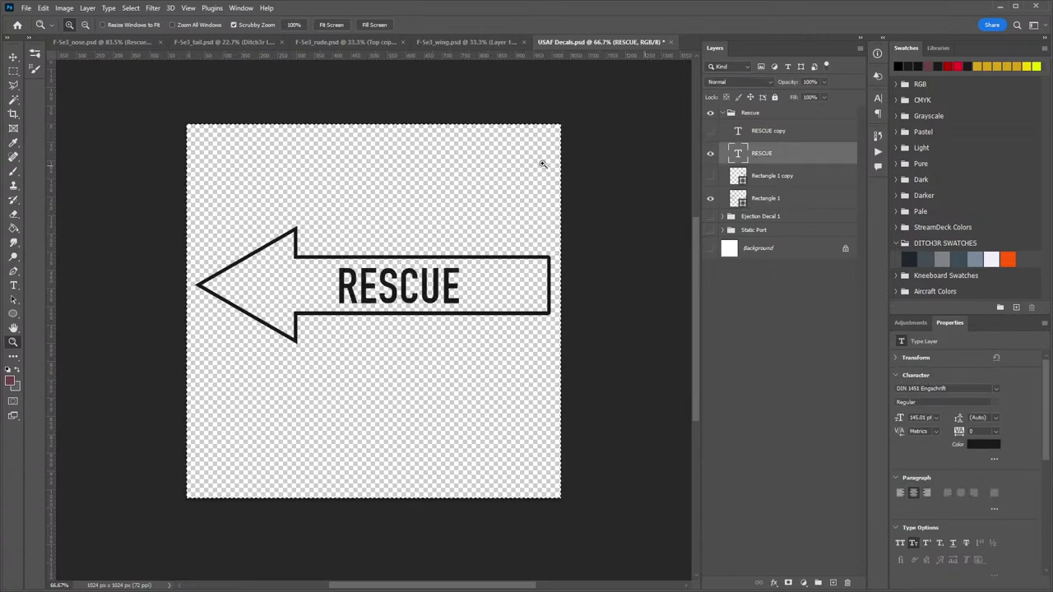
Select the area around the left-pointing hollow rescue arrow and copy it merged.
key(m)
drag(165, 113, 576, 398)
drag(153, 94, 634, 439)
click(27, 7)
mouse_move(43, 8)
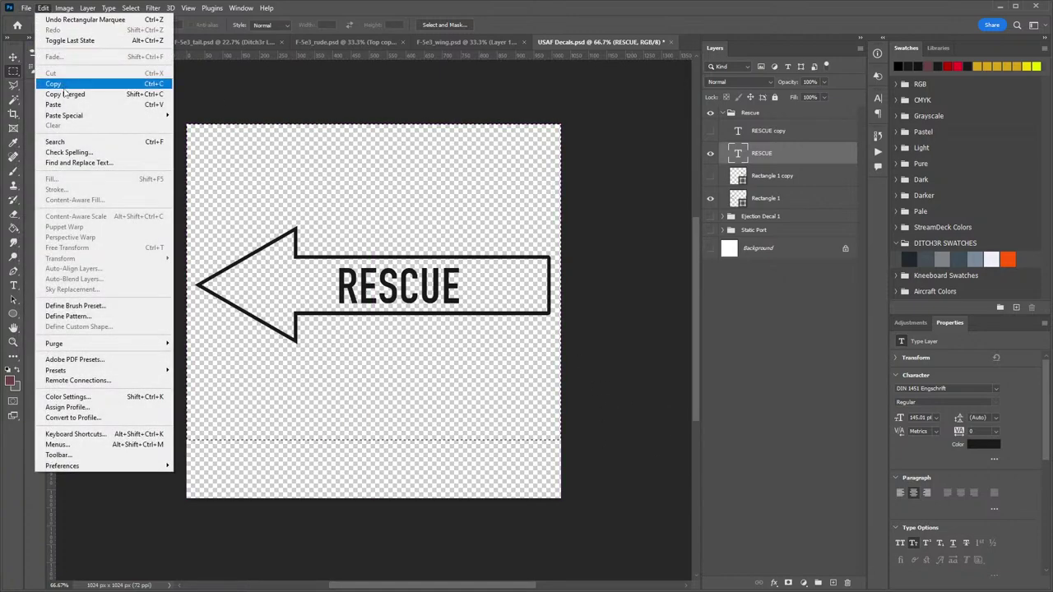
click(64, 93)
Paste the arrow into F-5e3_nose.psd and scale it to about 157 by 52 px near the yellow arrow on the green camouflage.
click(128, 39)
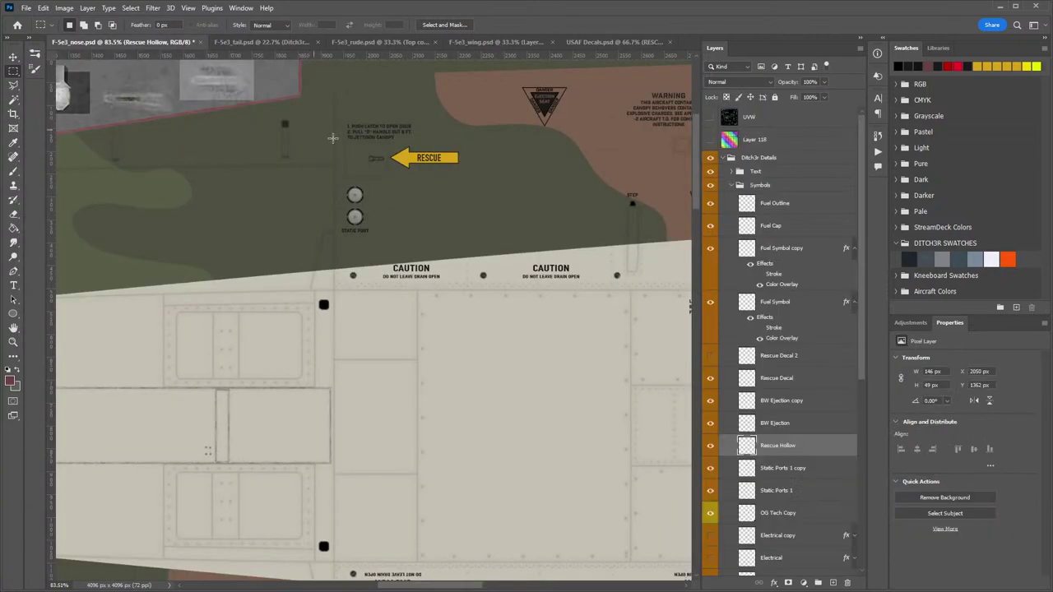
key(ctrl+v)
key(ctrl+t)
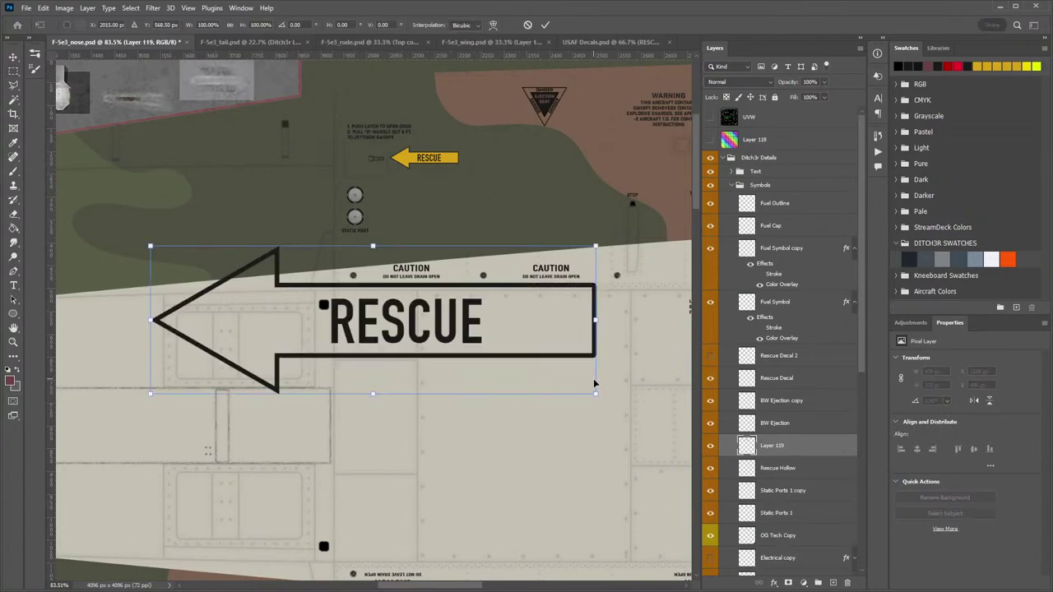
drag(596, 393, 485, 148)
key(Return)
Align the pasted hollow arrow with the yellow rescue arrow and scale it to about 151 by 50 px.
key(z)
drag(430, 165, 463, 258)
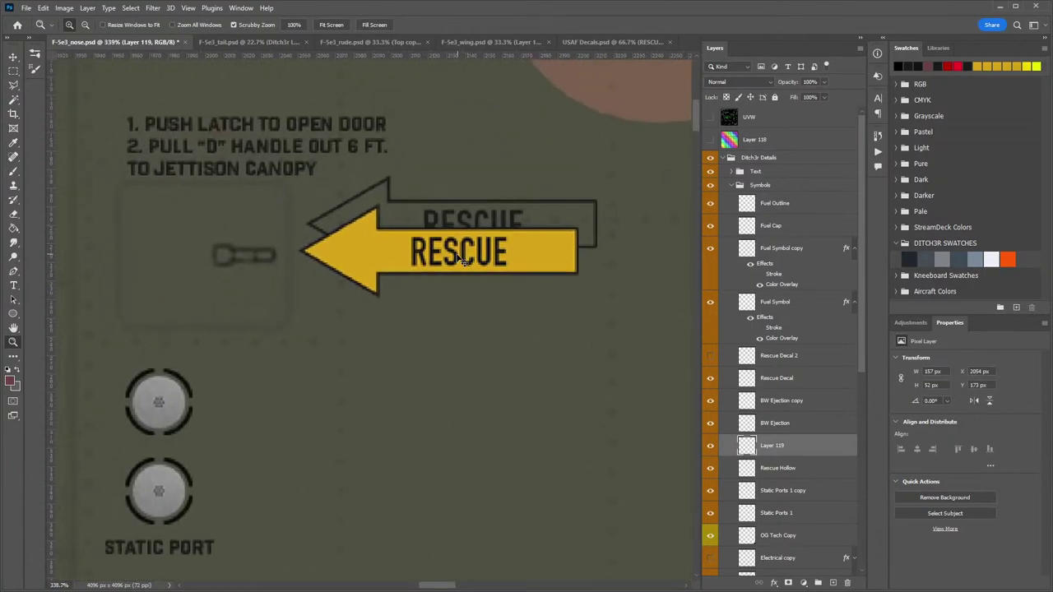
key(ctrl+t)
drag(436, 209, 430, 236)
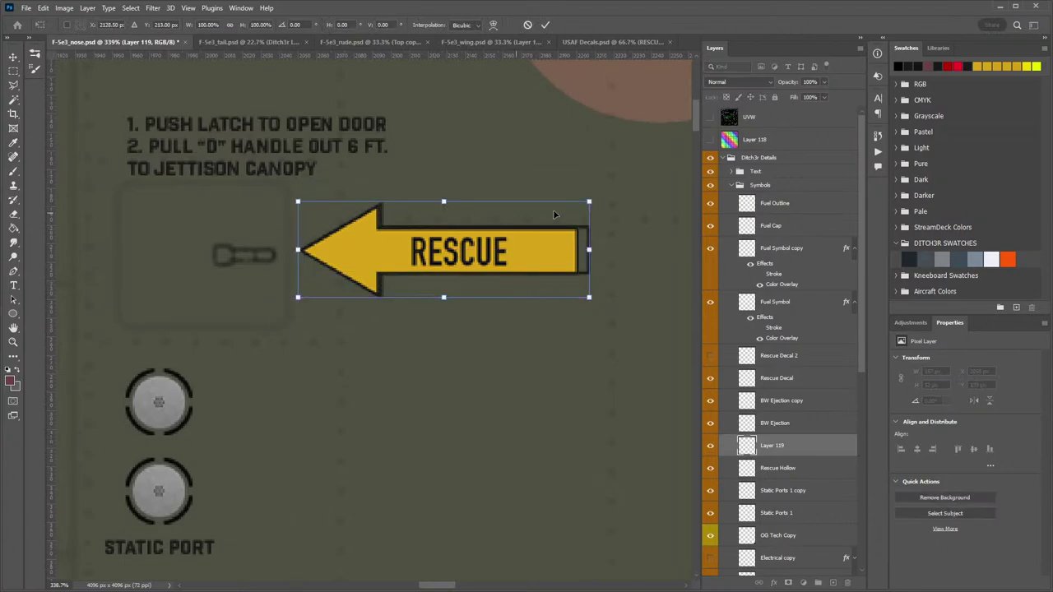
drag(589, 298, 578, 293)
key(Return)
key(z)
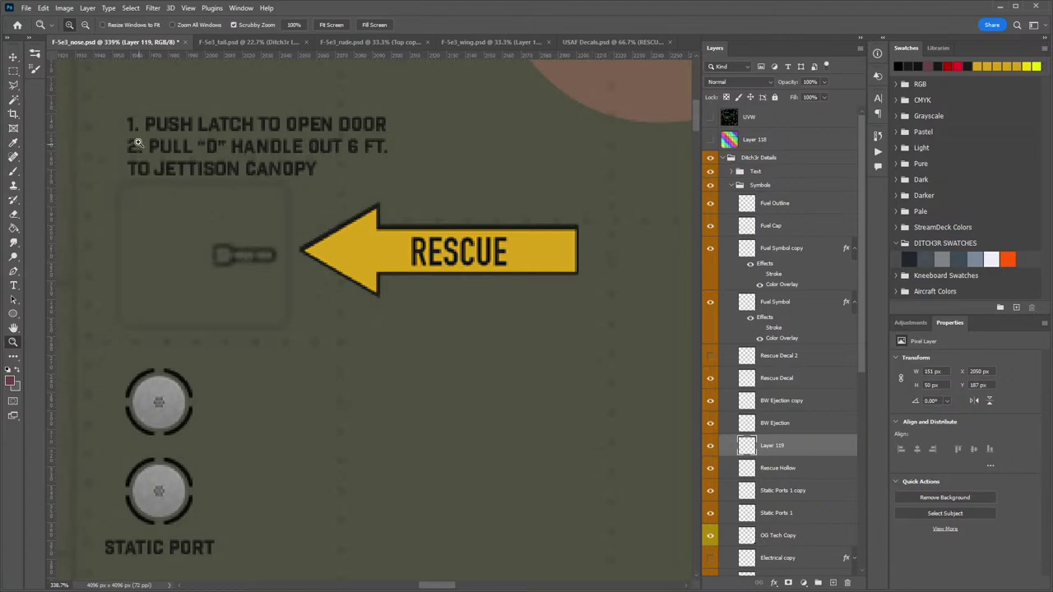
click(14, 56)
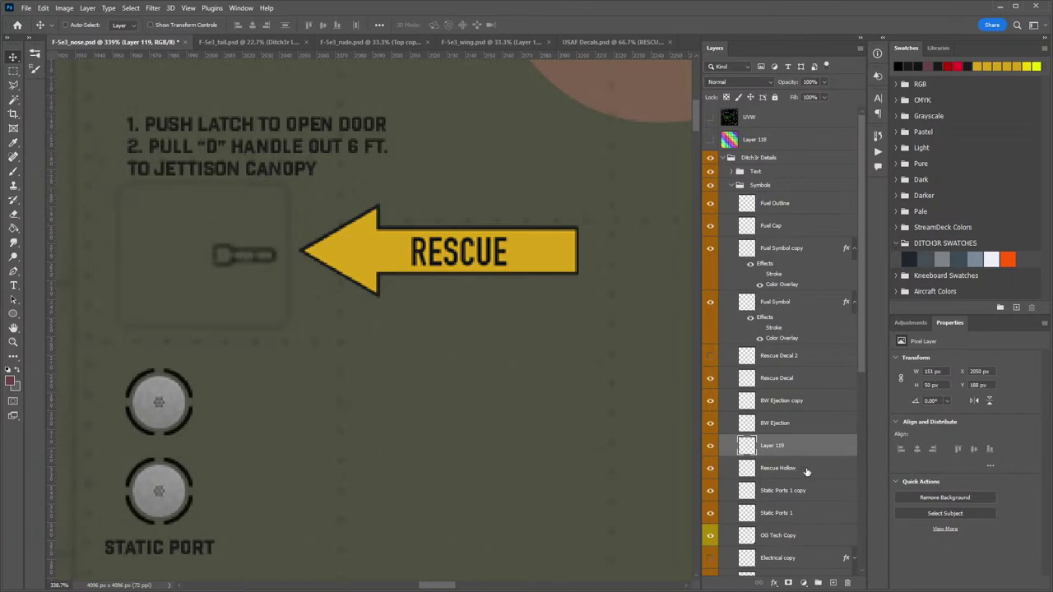
Rename Layer 119 as Rescue Hollow 2.
double_click(776, 450)
text(Rescue Hollow 2)
key(Return)
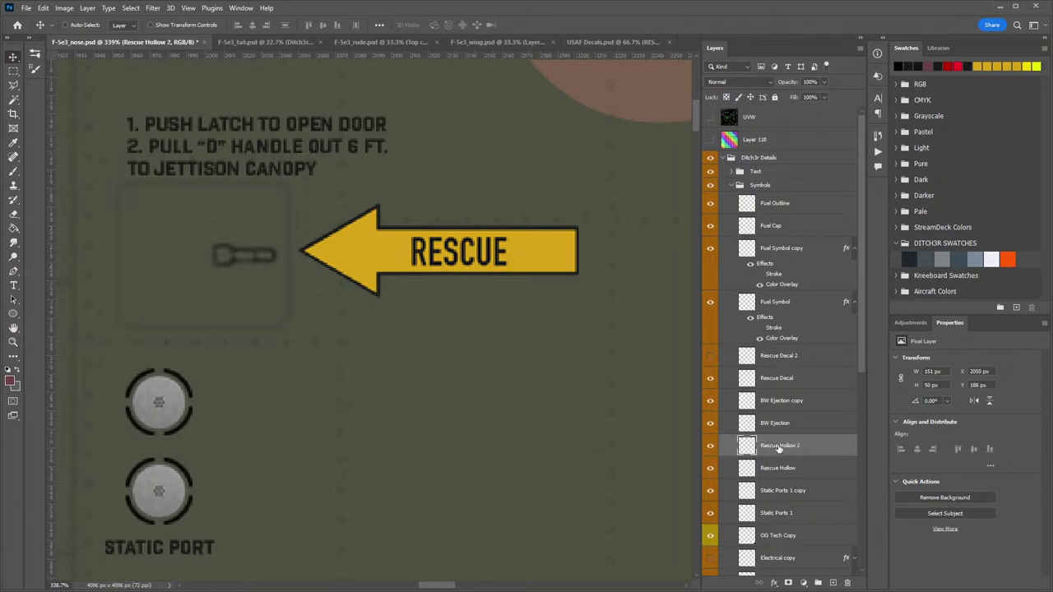
Hide the yellow Rescue Decal layer and delete both Rescue Decal and Rescue Decal 2.
click(710, 378)
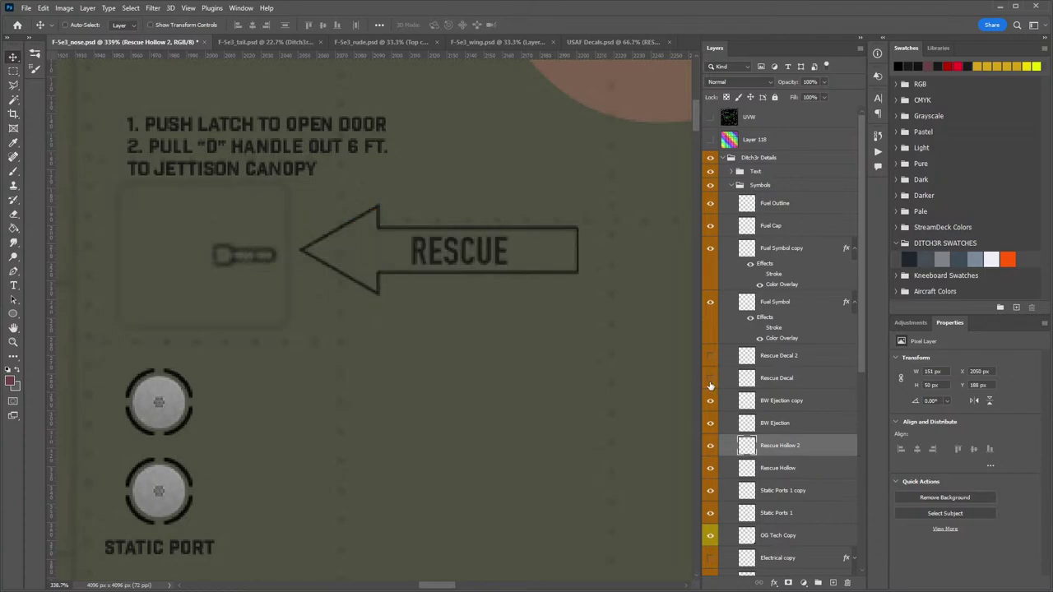
click(797, 382)
shift+click(798, 358)
key(Delete)
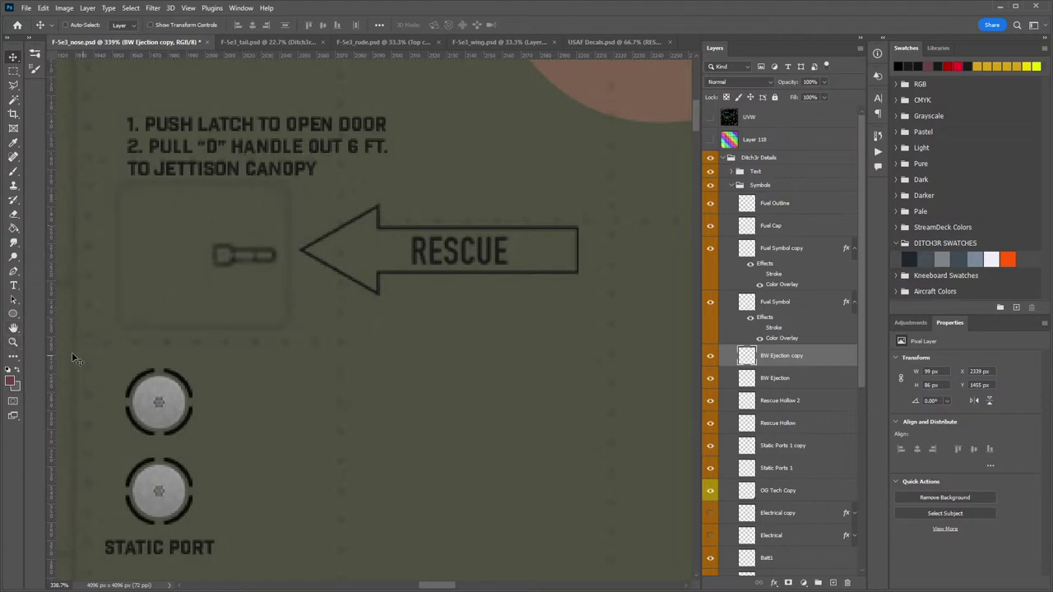
Switch to ModelViewer and examine the nose decals on the aggressor vfc-13 11 livery for reference.
double_click(11, 343)
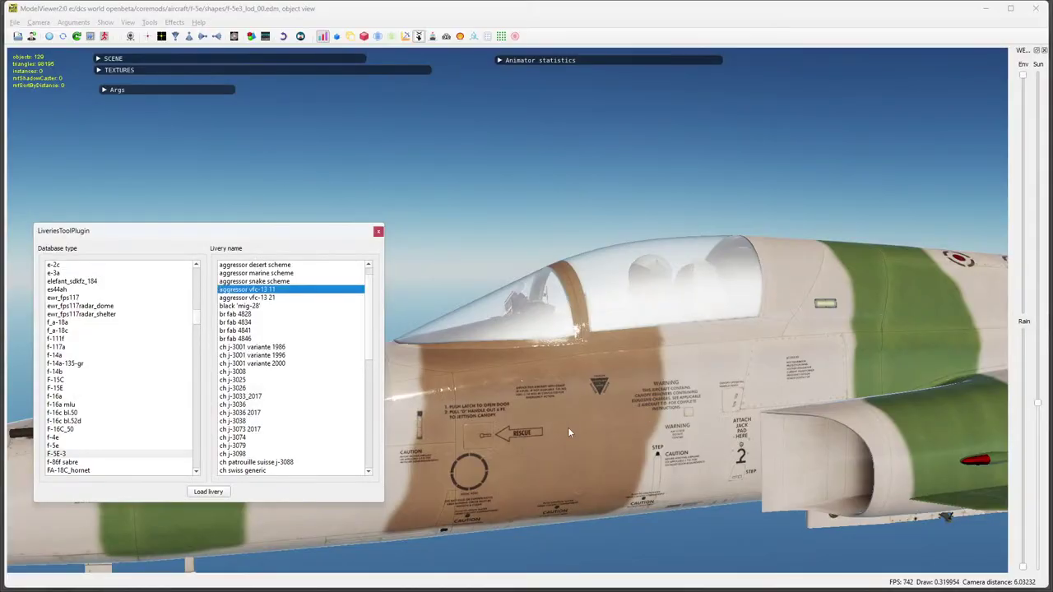
drag(568, 426, 693, 335)
scroll(695, 335, down, 3)
drag(665, 294, 796, 372)
scroll(667, 401, up, 5)
drag(666, 401, 662, 319)
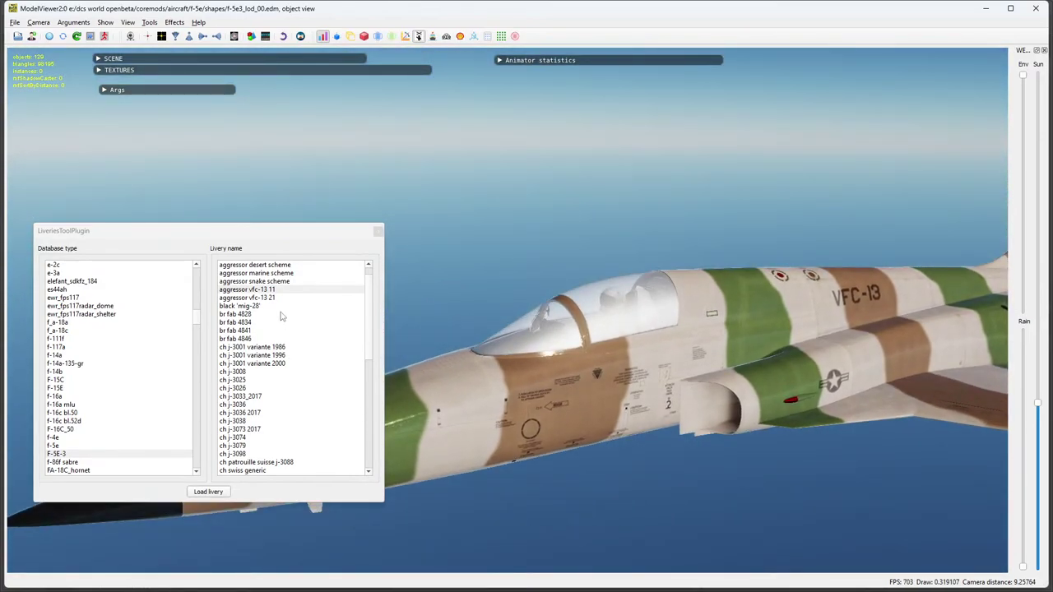
drag(540, 402, 594, 381)
scroll(606, 377, up, 2)
scroll(519, 336, up, 1)
scroll(554, 373, up, 2)
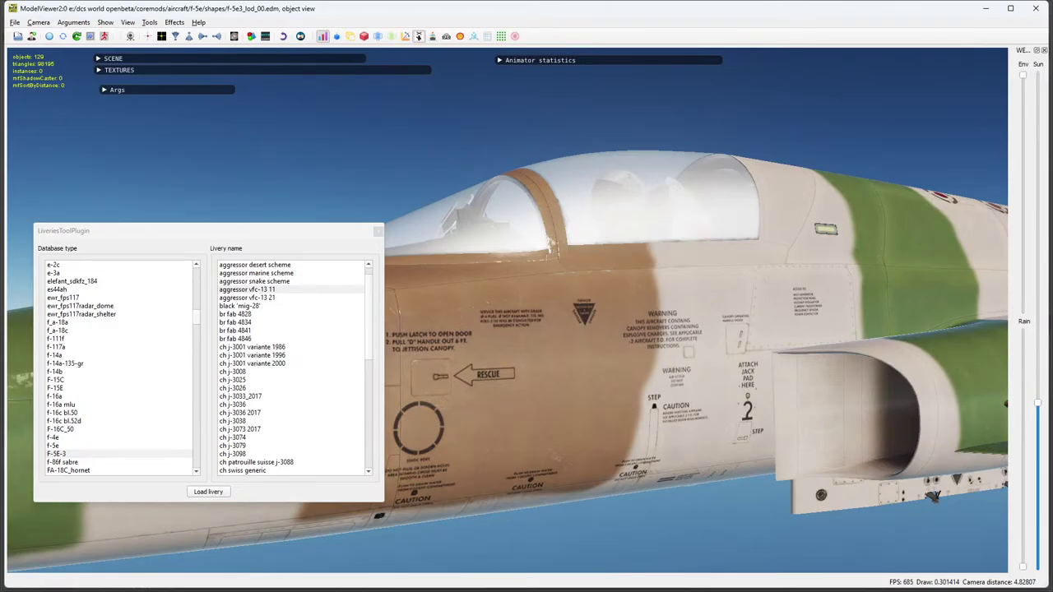
Return to Photoshop and start saving a copy of F-5e3_nose in the DDS - NVIDIA Texture Tools Exporter format.
key(alt+Tab)
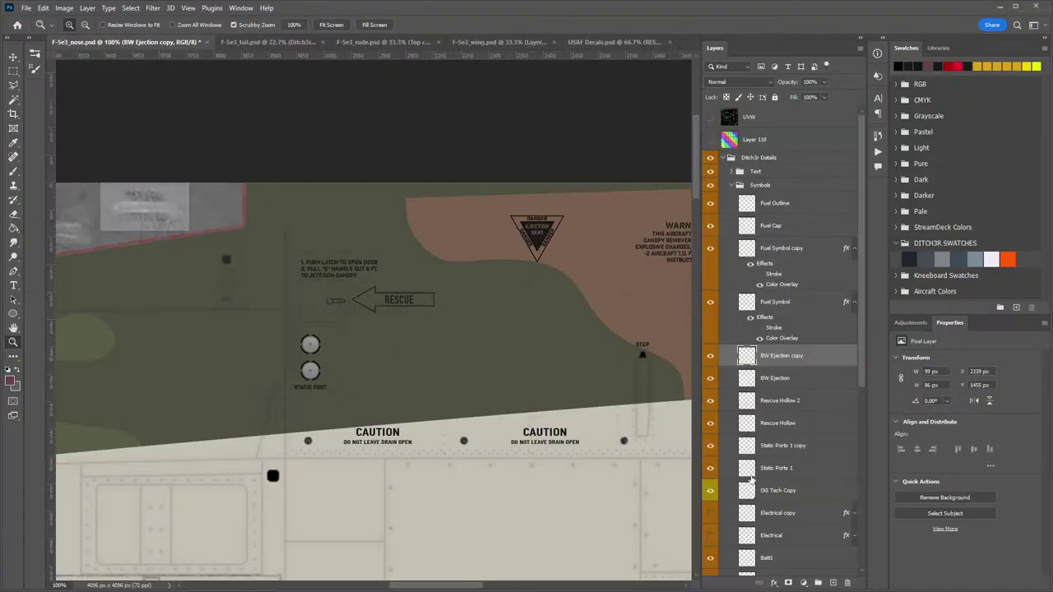
click(26, 8)
click(70, 147)
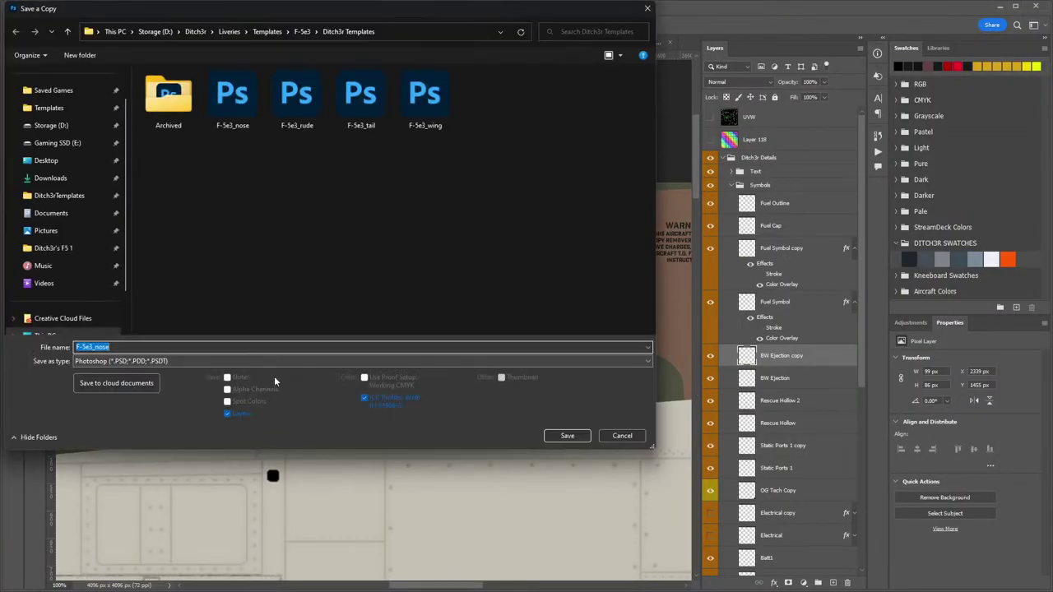
click(159, 361)
click(148, 393)
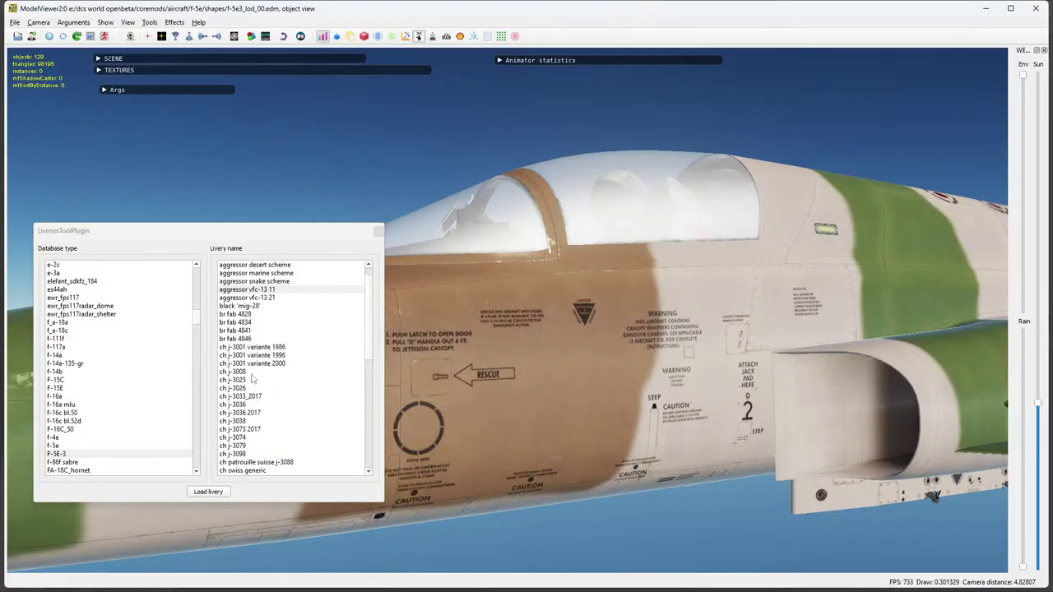
Load the Ditch3r's F5 1 livery for the F-5E-3 in ModelViewer and frame the forward fuselage.
click(251, 375)
key(d)
scroll(265, 399, down, 2)
double_click(253, 420)
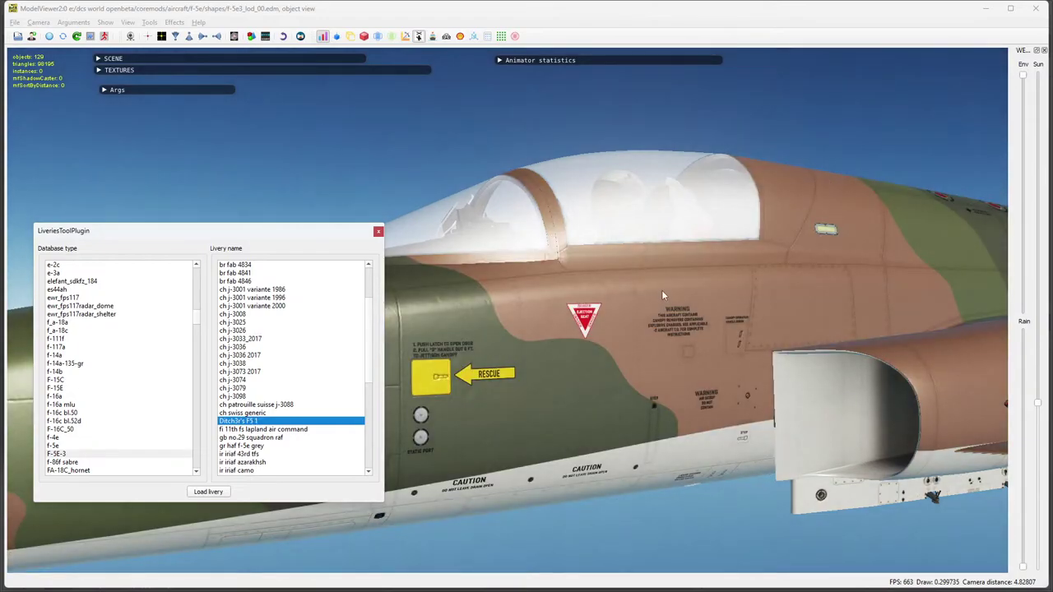
scroll(662, 294, down, 3)
drag(551, 330, 699, 353)
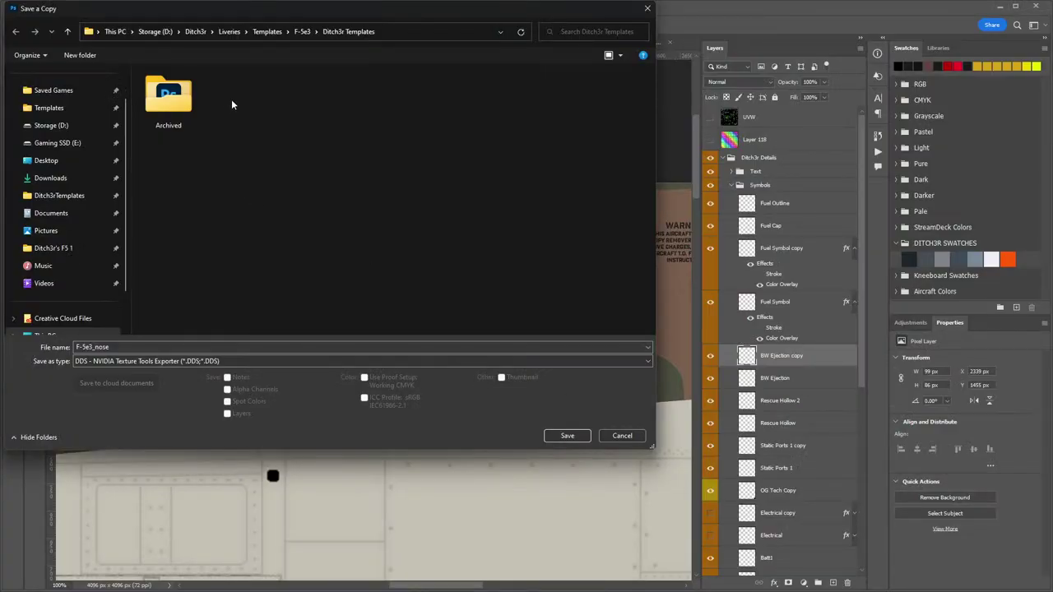
Save the DDS copy over F-5e3_nose in the Ditch3r's F5 1 folder using BC7 format and Fastest compression.
click(54, 247)
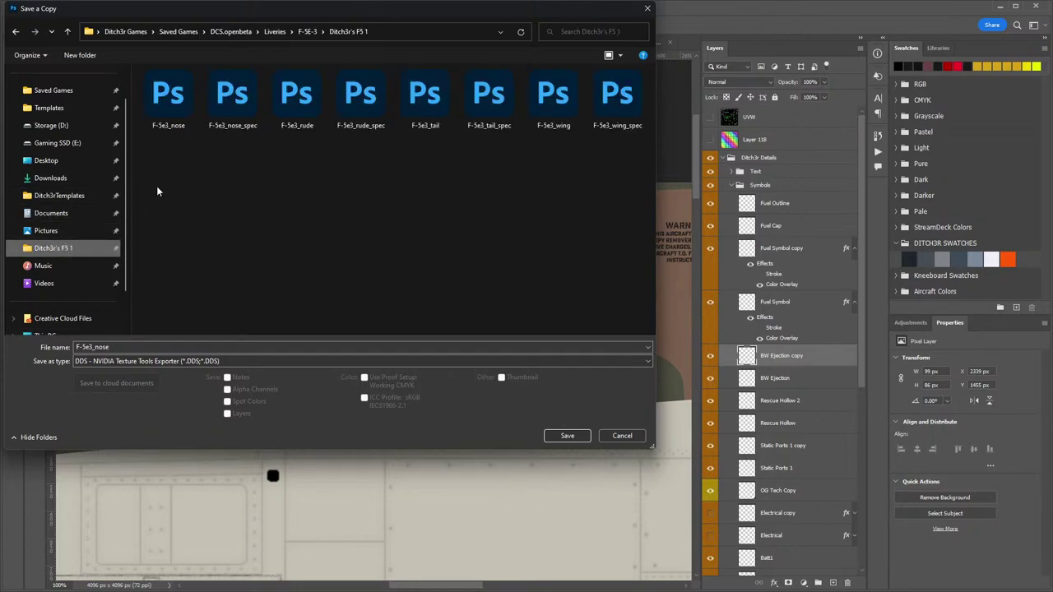
double_click(183, 124)
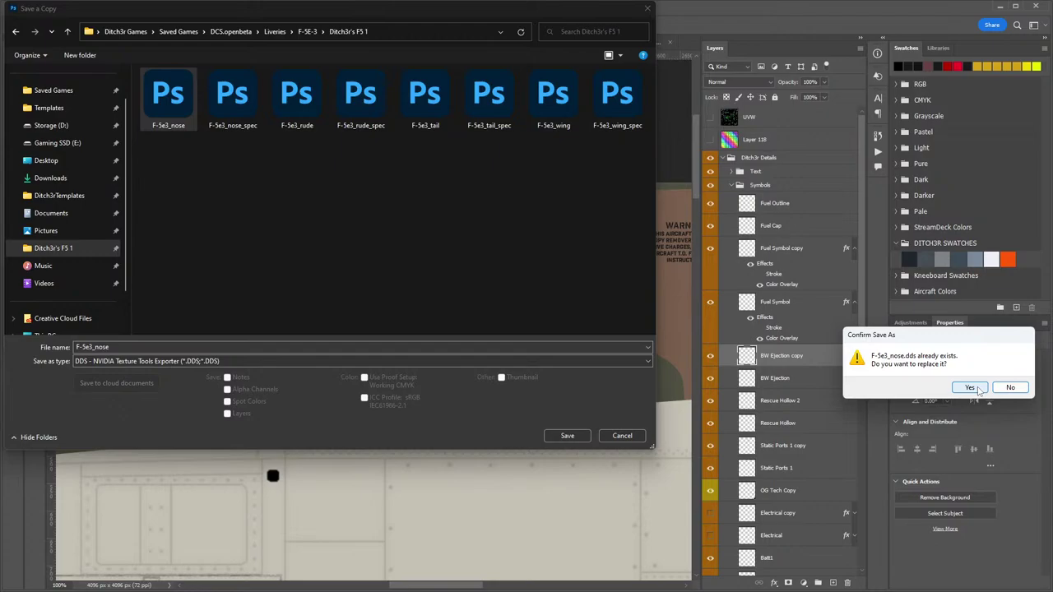
click(969, 387)
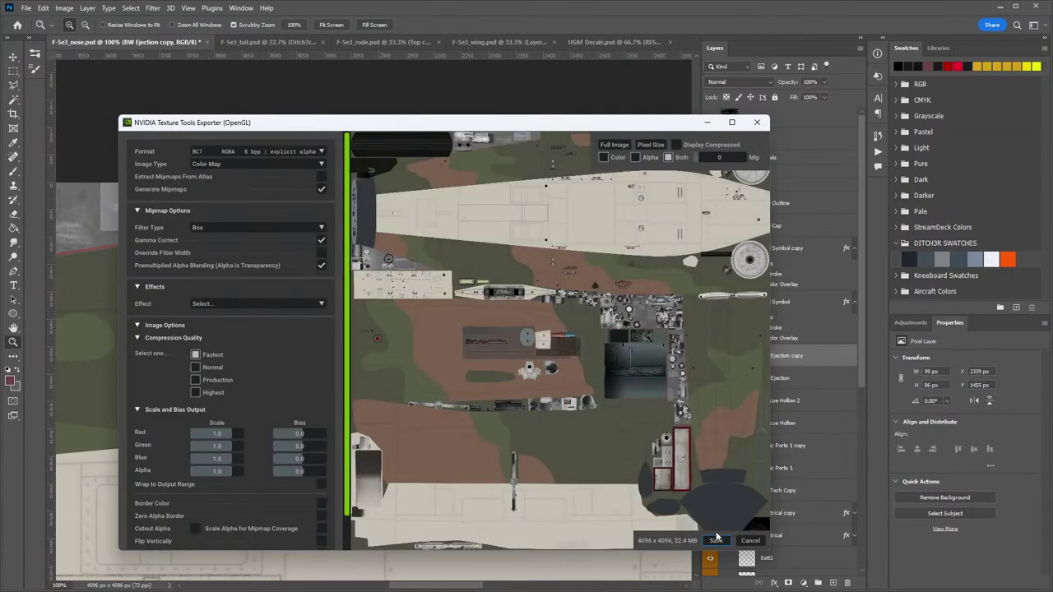
click(720, 541)
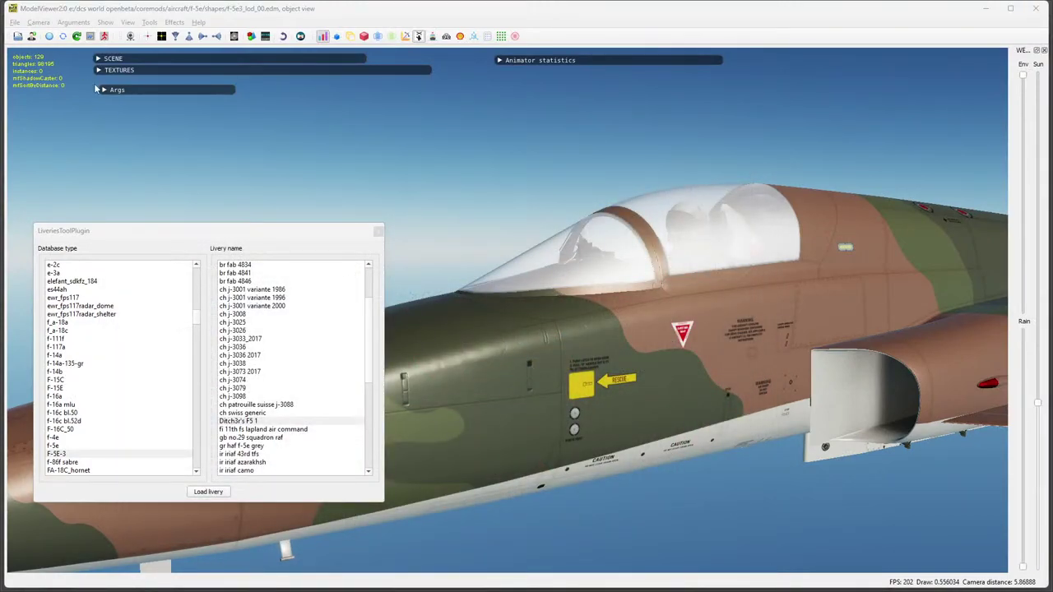
Return to Photoshop and save a DDS copy of the nose texture again, replacing F-5e3_nose in the Ditch3r's F5 1 folder.
key(alt+Tab)
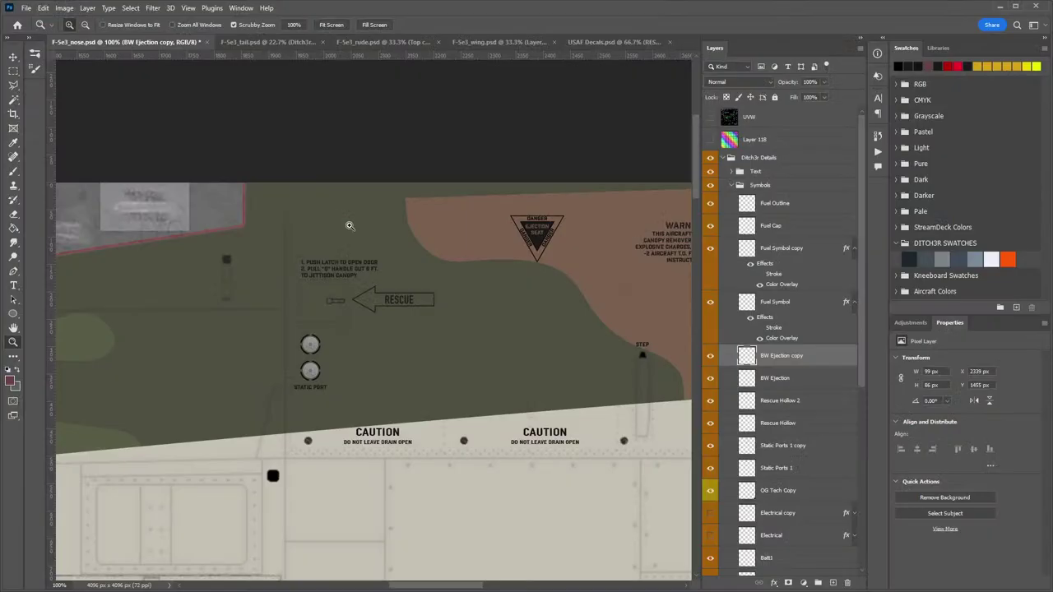
click(27, 7)
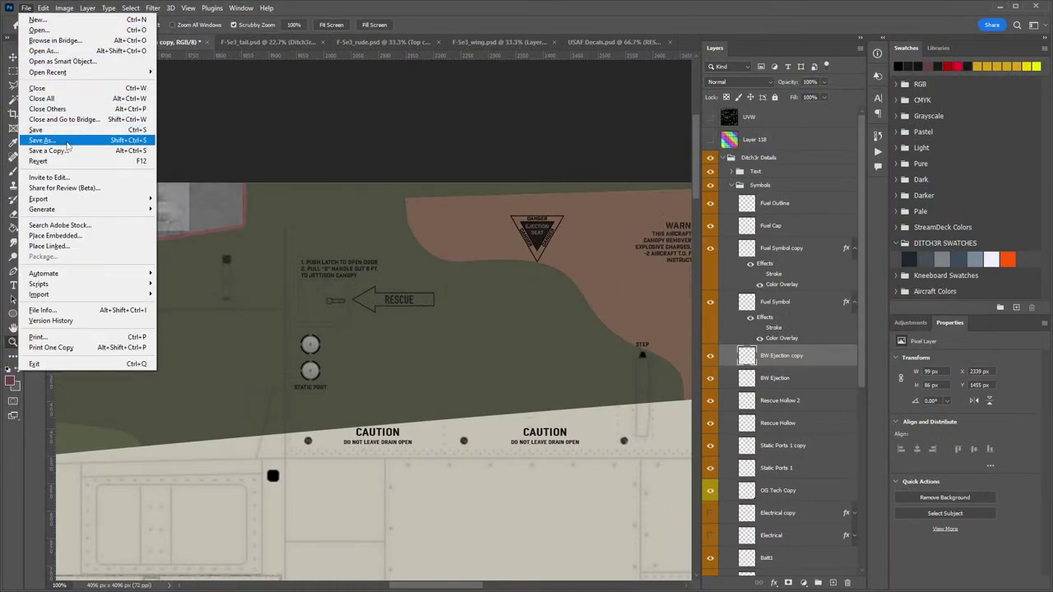
click(67, 150)
click(140, 362)
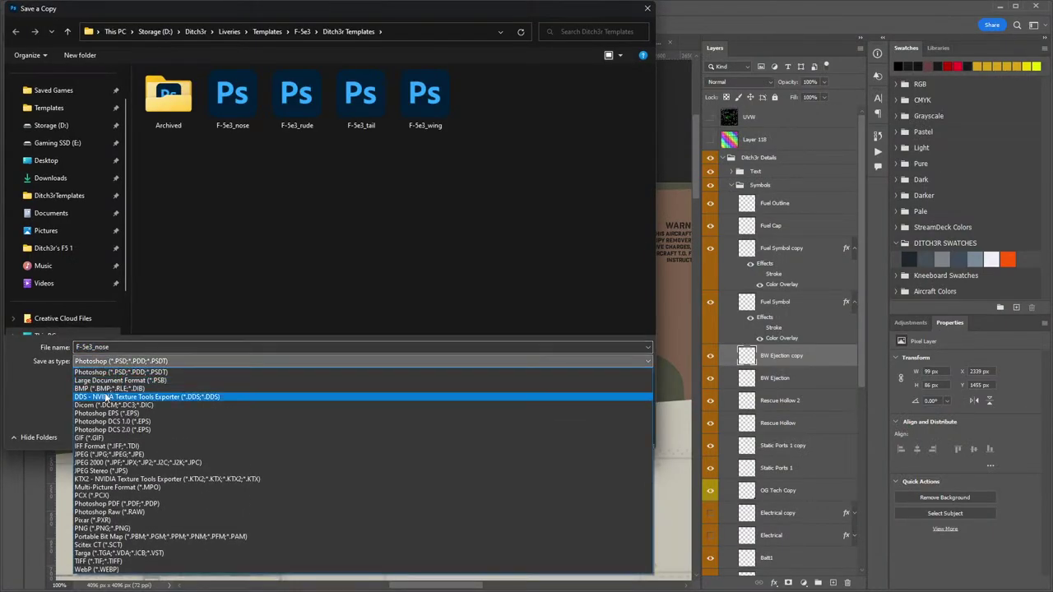
click(105, 398)
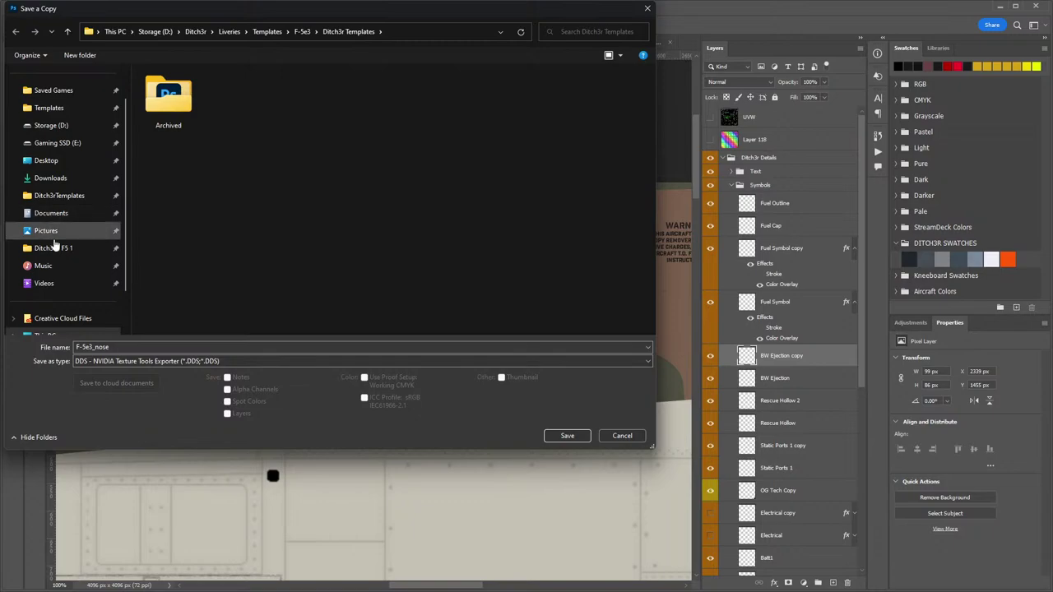
scroll(55, 243, down, 1)
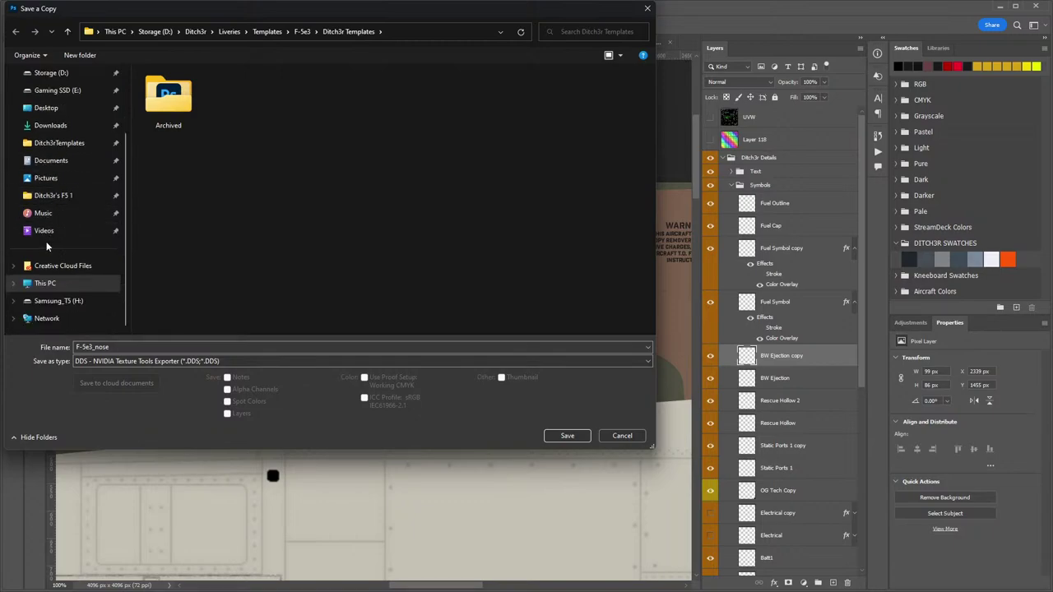
click(74, 197)
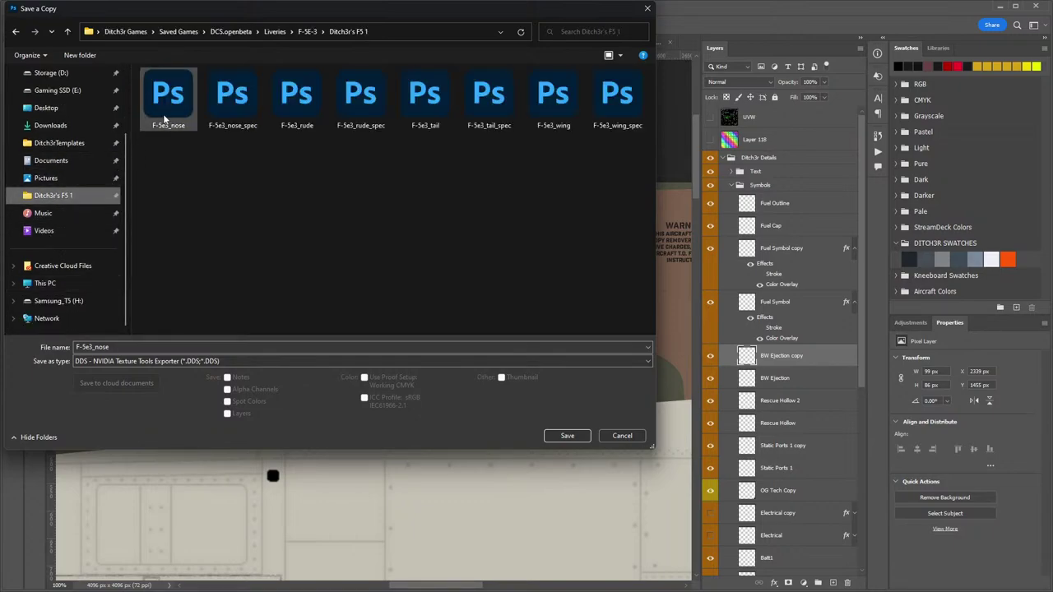
double_click(163, 119)
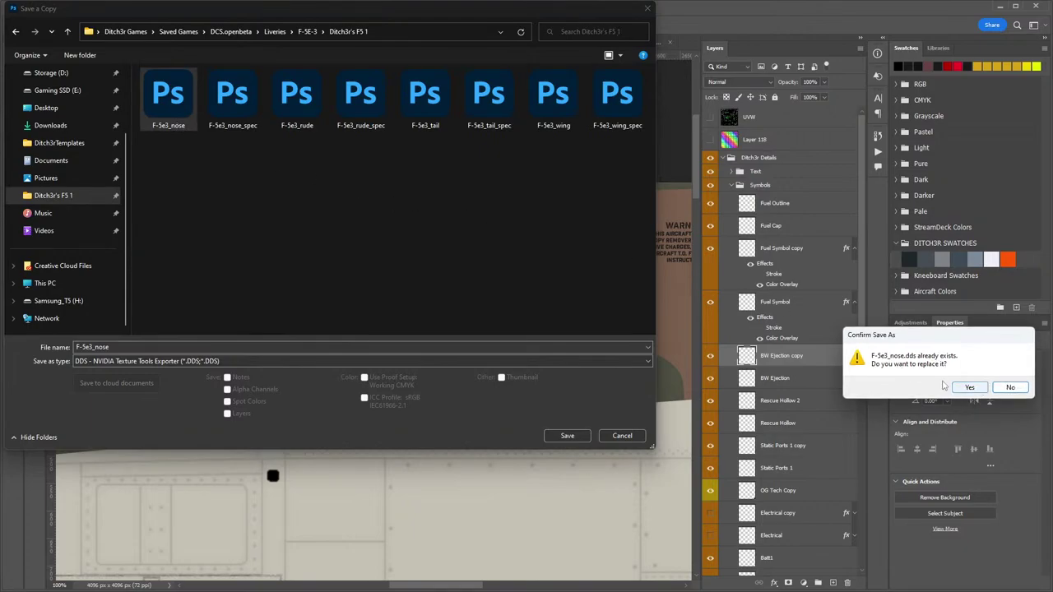
click(967, 386)
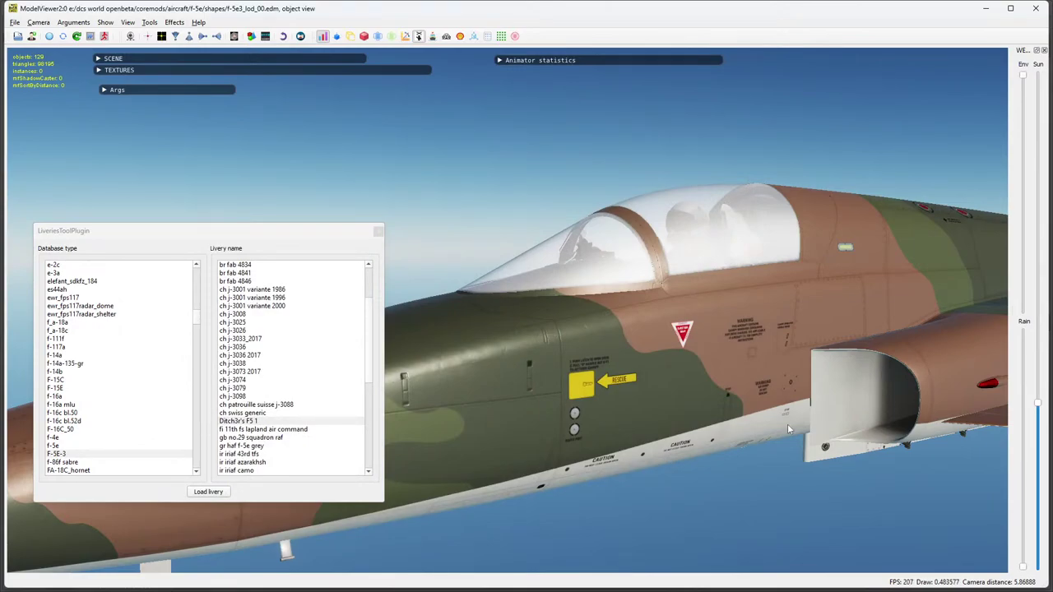
Close the livery loader and reload the textures so the forward fuselage uses the newly exported nose DDS.
drag(788, 428, 787, 432)
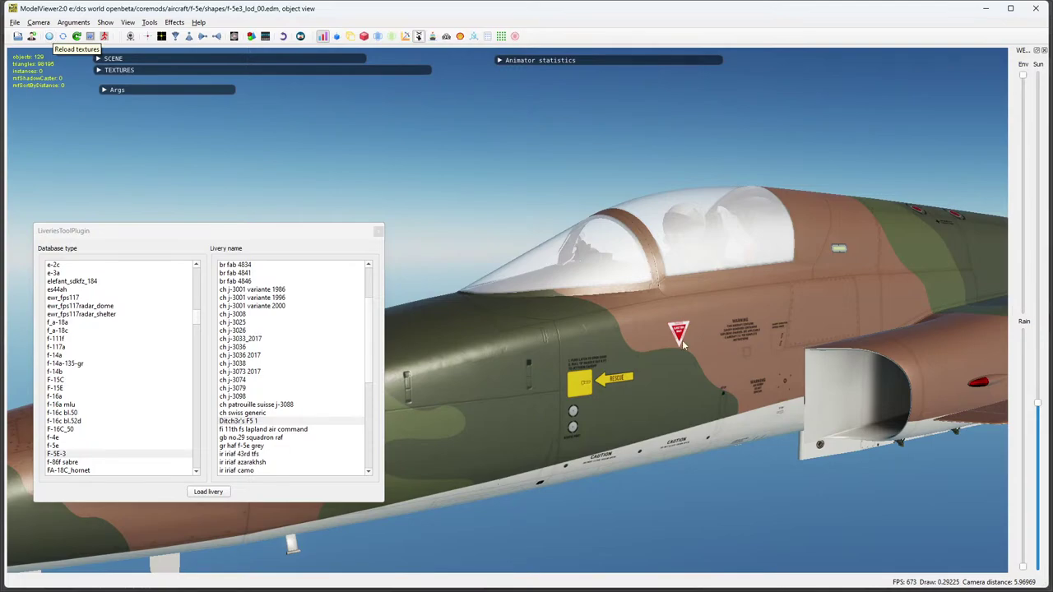
scroll(682, 341, up, 2)
click(378, 231)
drag(754, 361, 286, 216)
click(49, 37)
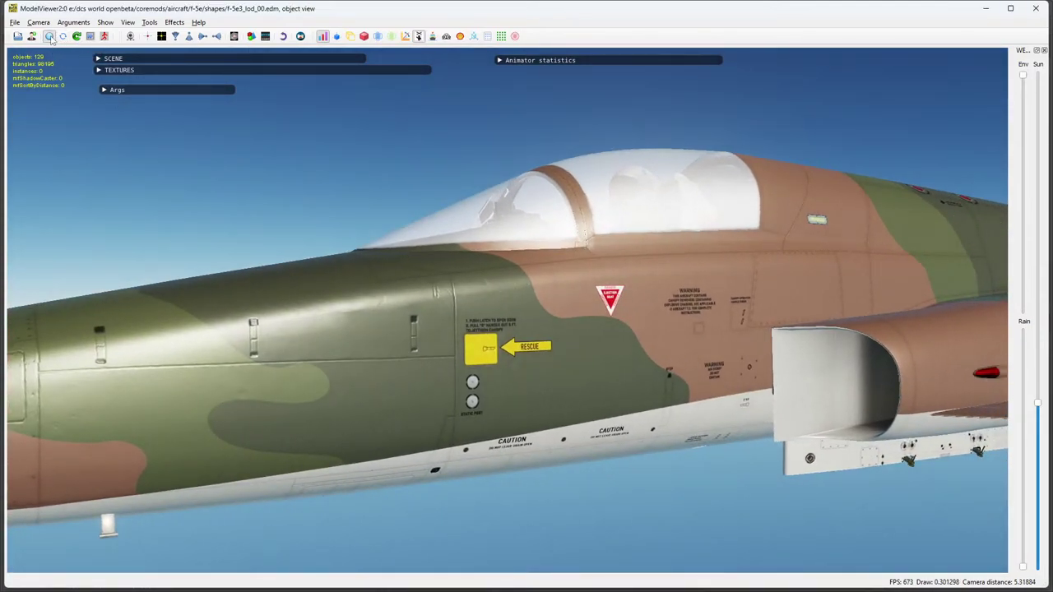
Examine the black ejection seat and rescue decals from a distance and the fuel cap markings on the spine up close.
scroll(658, 347, down, 3)
mouse_move(642, 392)
mouse_down()
mouse_move(510, 357)
mouse_move(376, 378)
mouse_move(646, 377)
mouse_up()
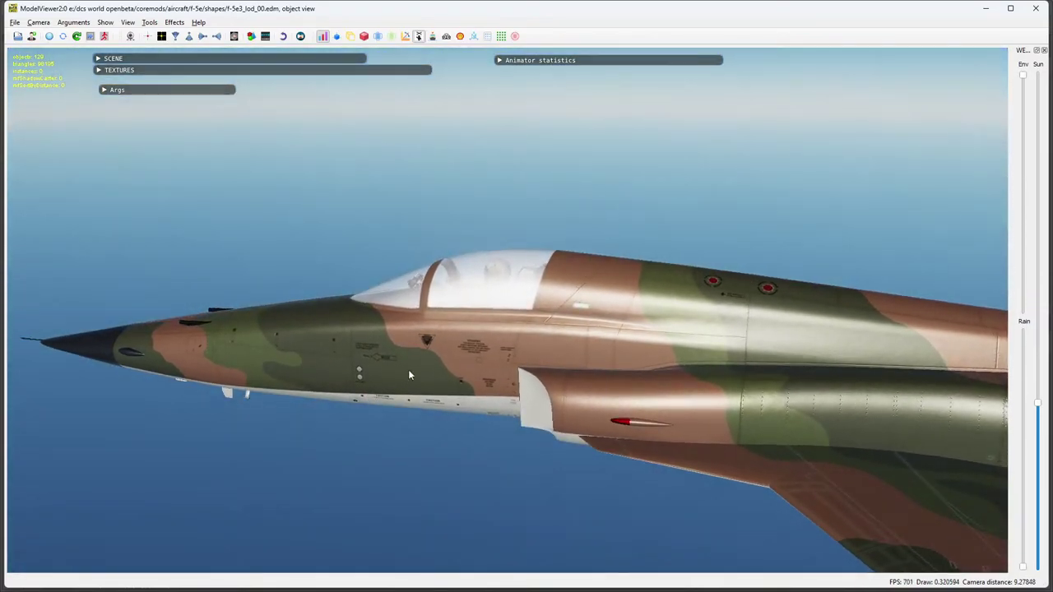
scroll(409, 375, down, 1)
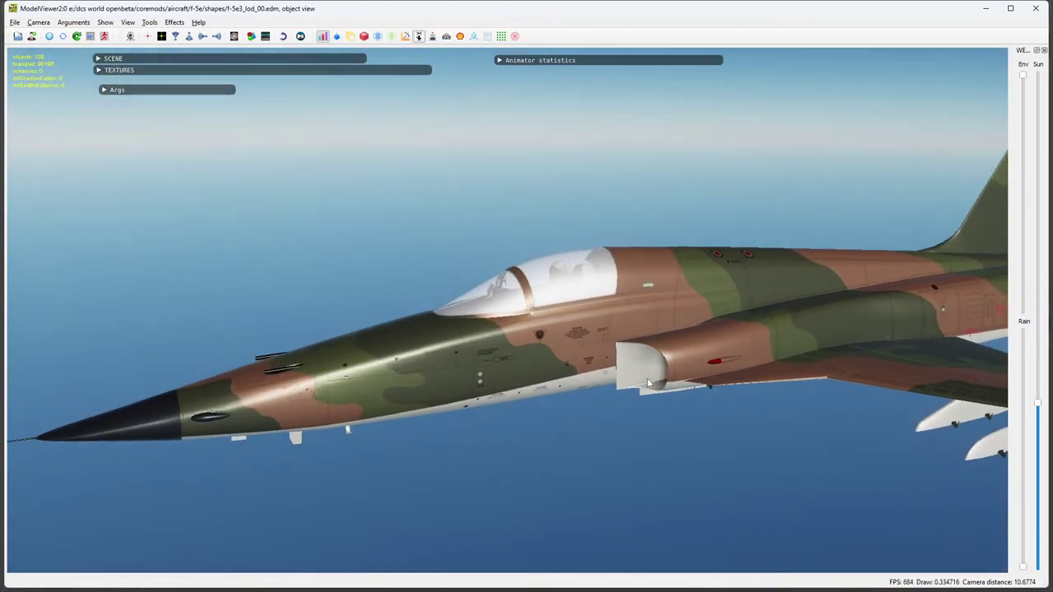
drag(570, 334, 585, 406)
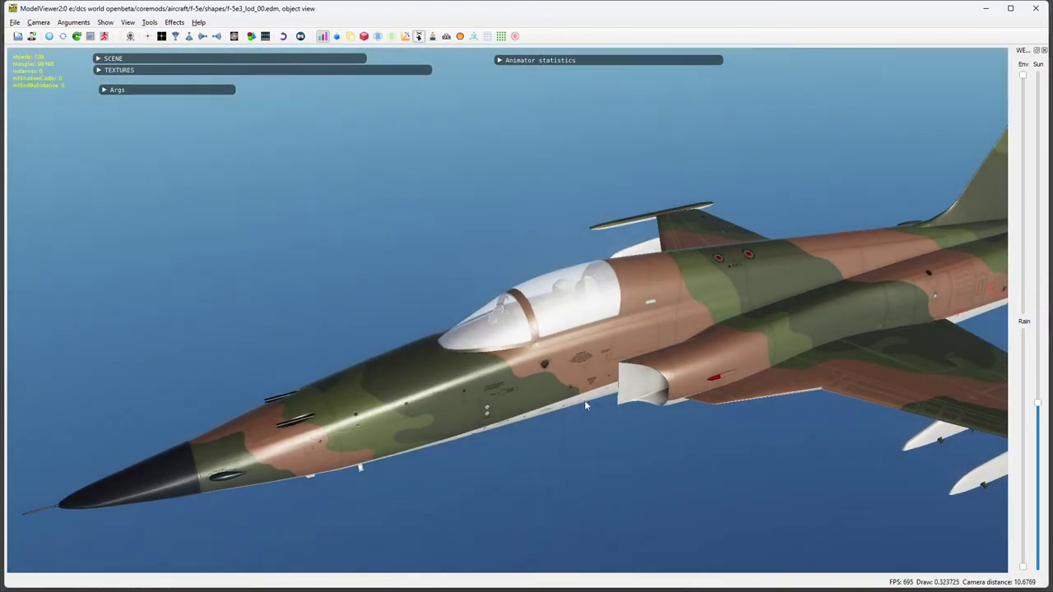
scroll(680, 338, up, 2)
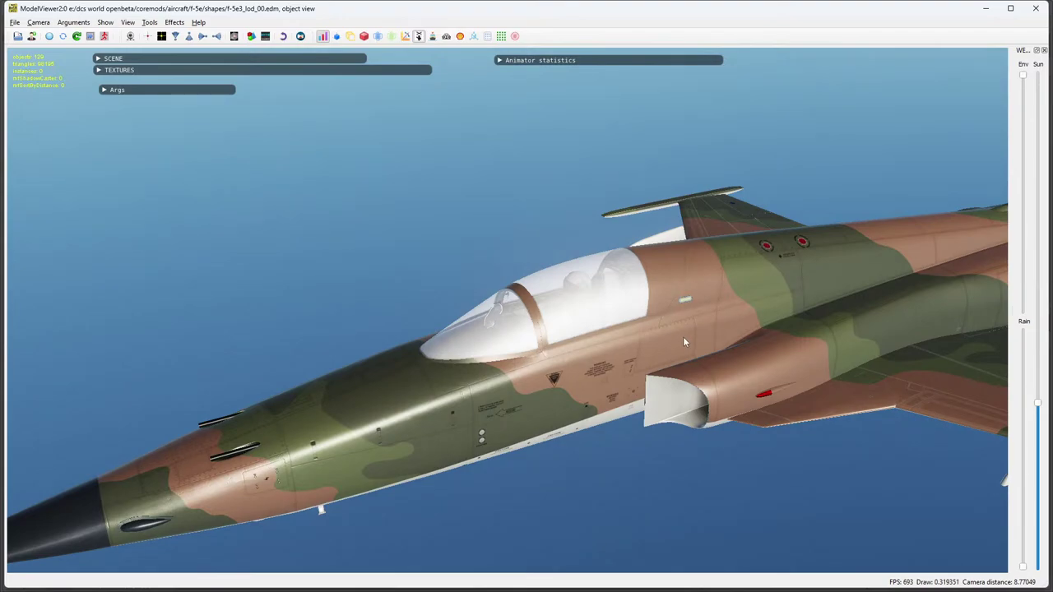
drag(682, 336, 634, 372)
scroll(603, 362, up, 4)
scroll(633, 372, up, 1)
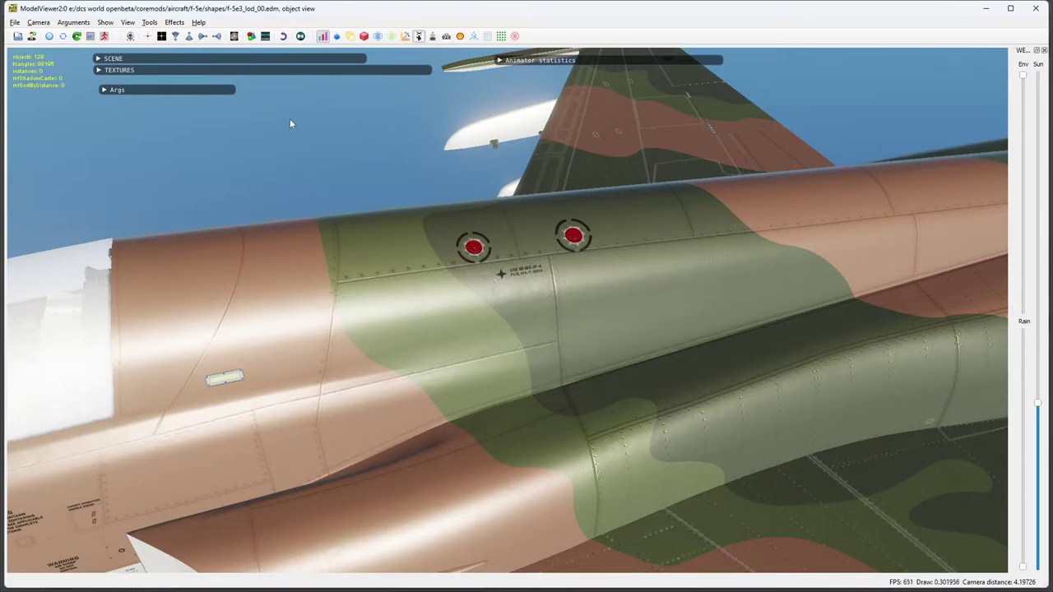
Load the fi 11th fs lapland air command and us aggressor vfc-111 01 liveries to compare their fuel cap markings.
key(l)
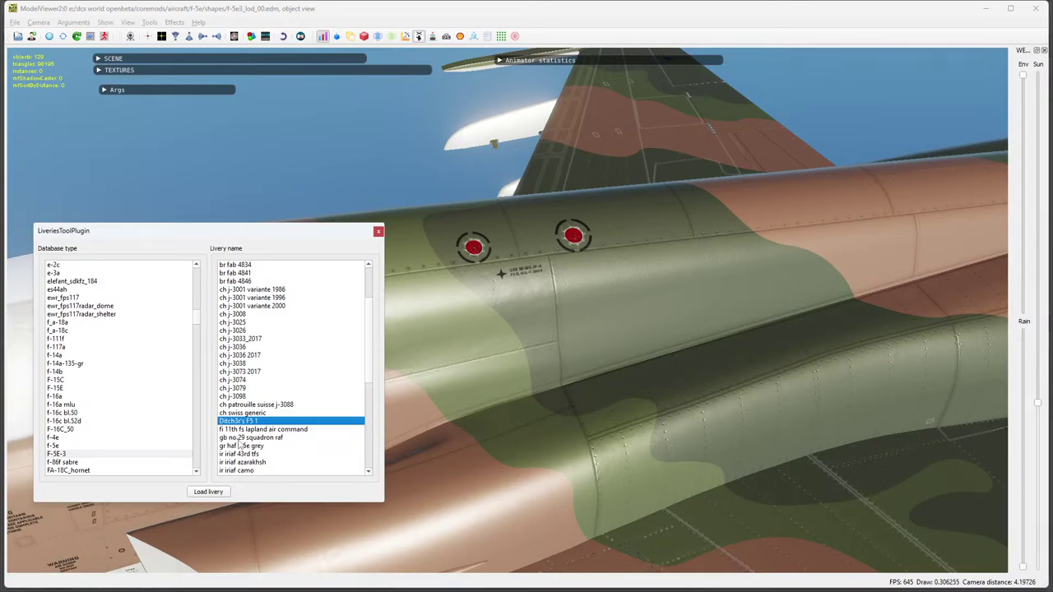
click(243, 430)
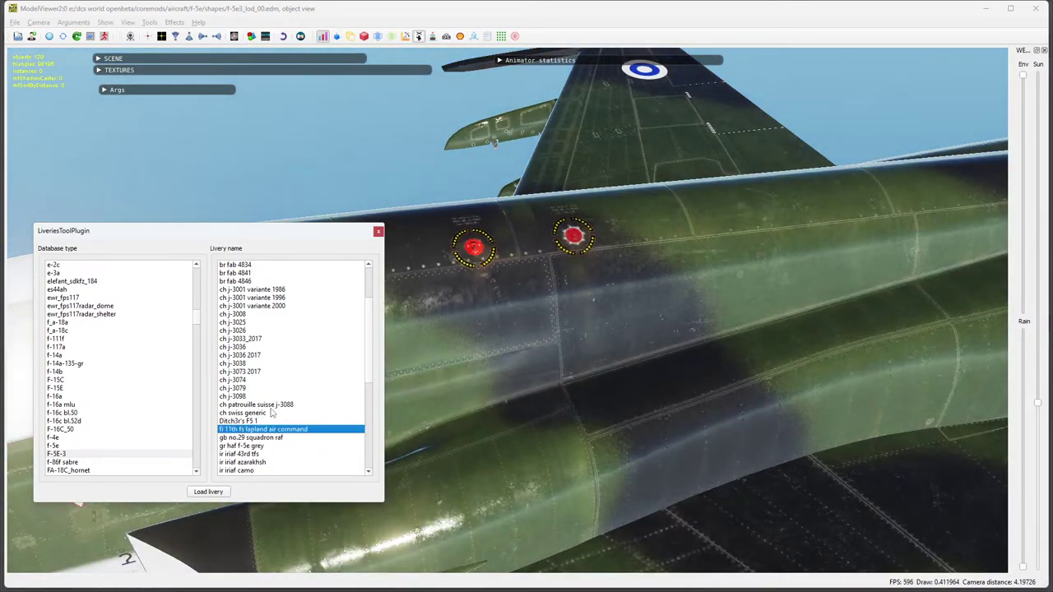
scroll(272, 415, down, 6)
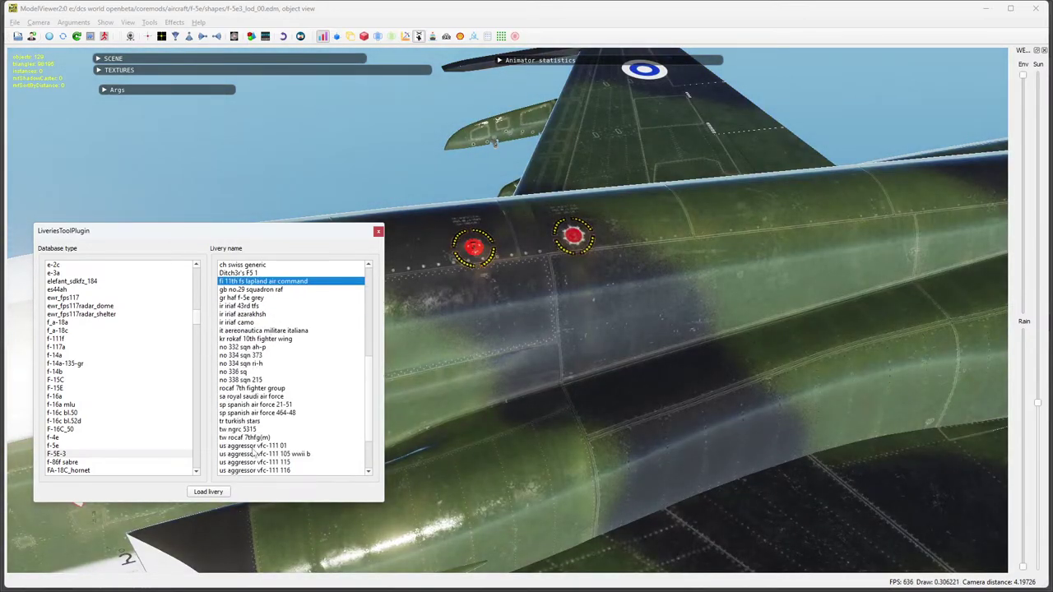
click(253, 445)
scroll(485, 258, up, 1)
drag(520, 229, 445, 330)
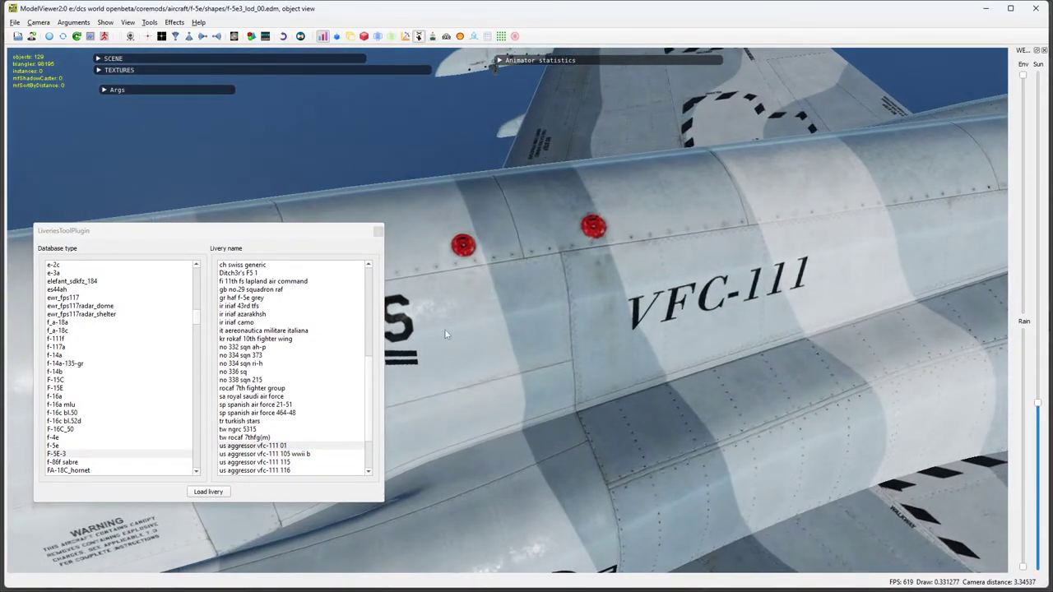
Compare the fuel cap markings on the us aggressor vfc-111 115, vfc-111 116 and usa standard liveries.
click(257, 462)
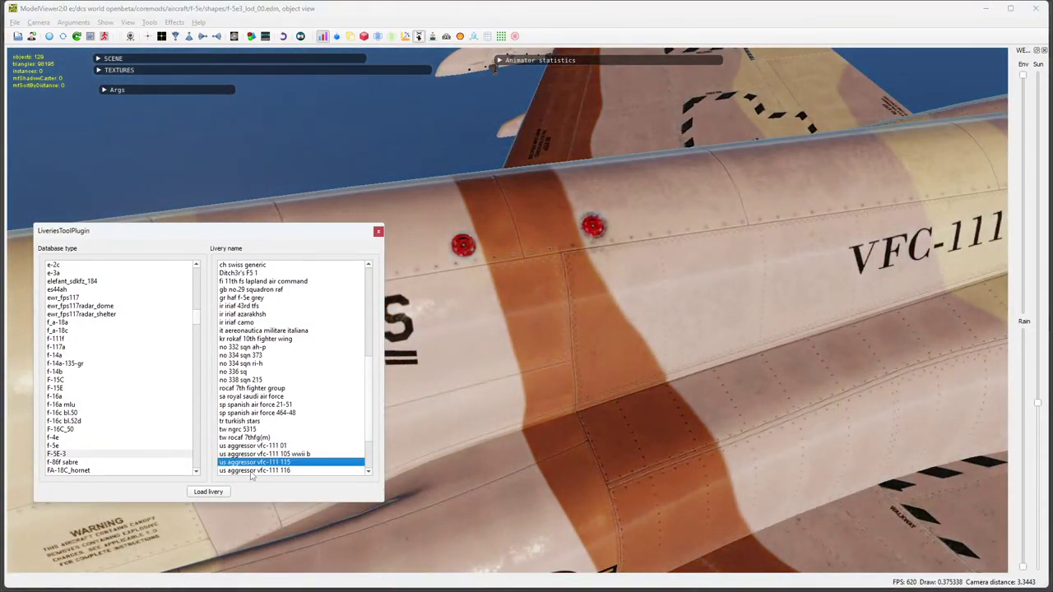
click(252, 471)
scroll(287, 449, down, 3)
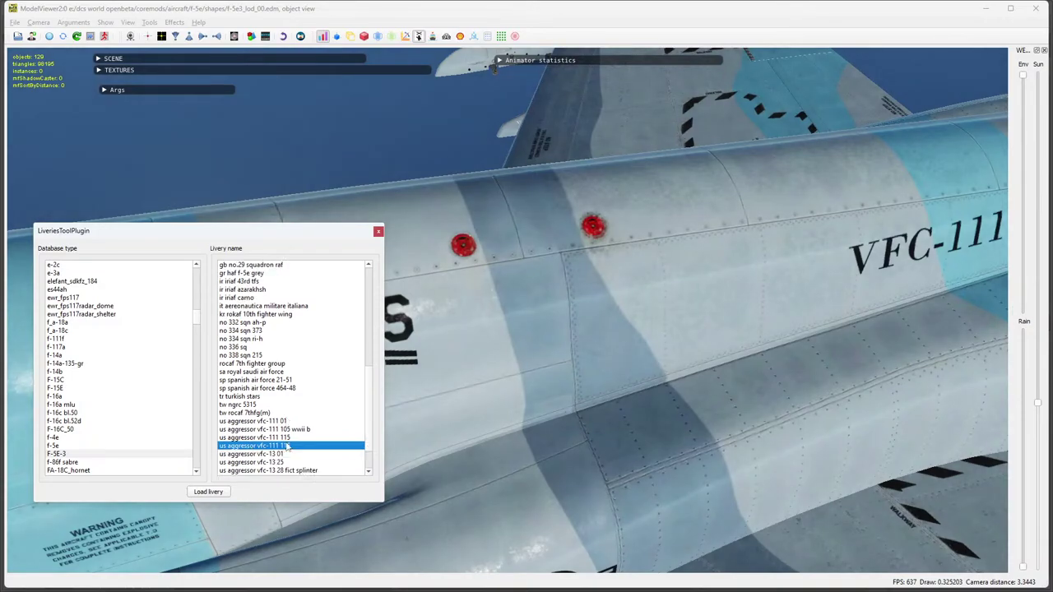
click(261, 461)
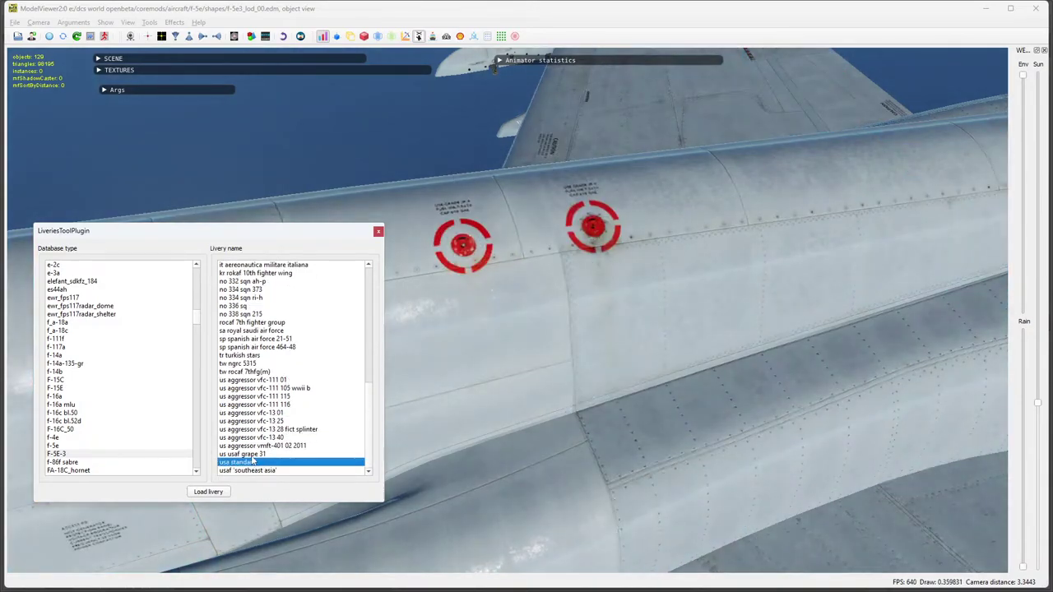
Step back through the US liveries from us usaf grape 31 to us aggressor vfc-111 01, comparing their fuel cap markings.
click(252, 453)
click(247, 446)
click(248, 429)
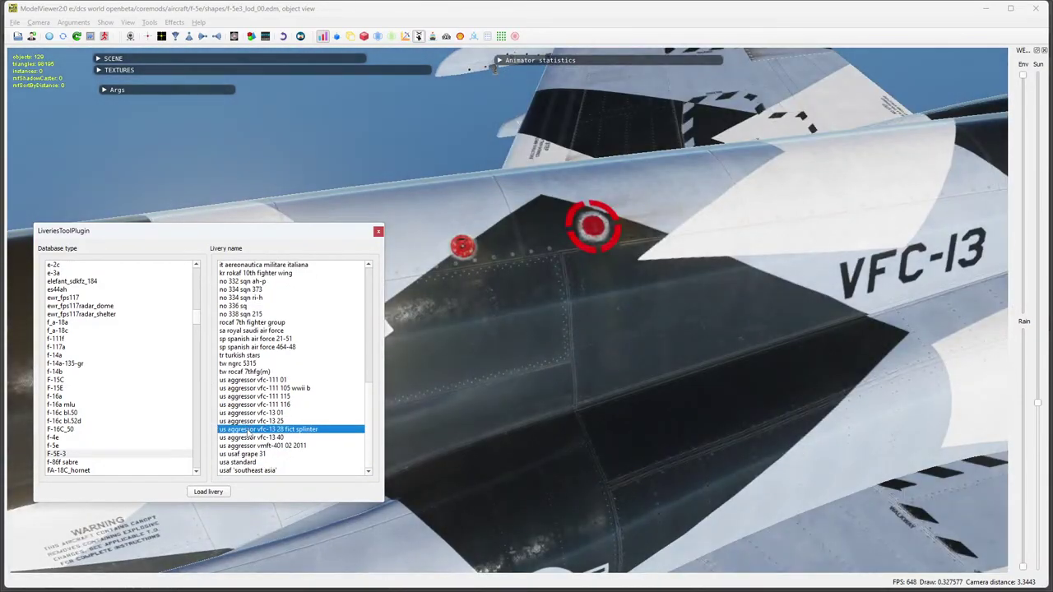
click(247, 421)
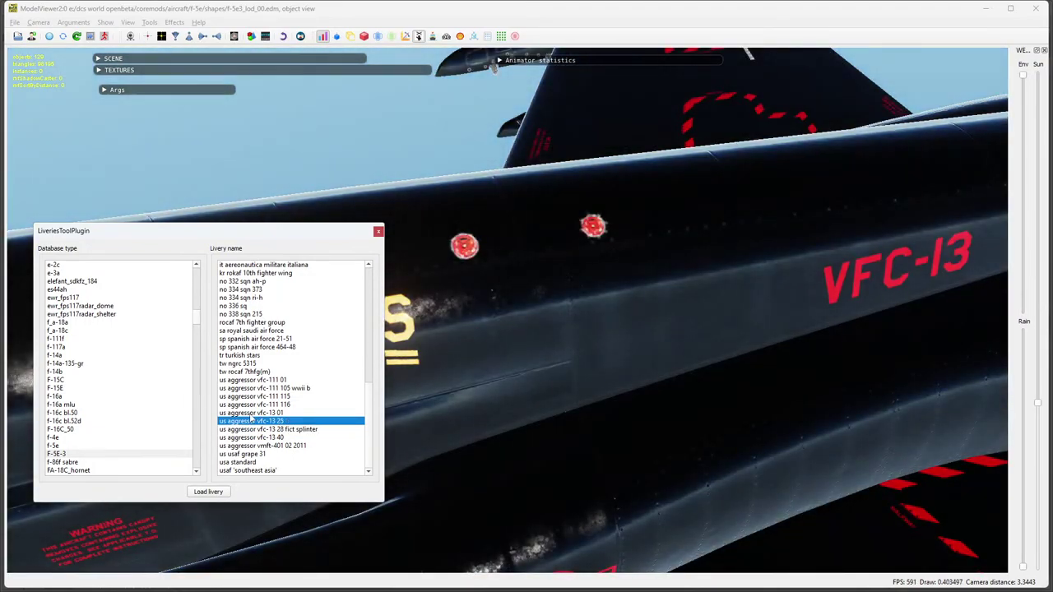
click(250, 413)
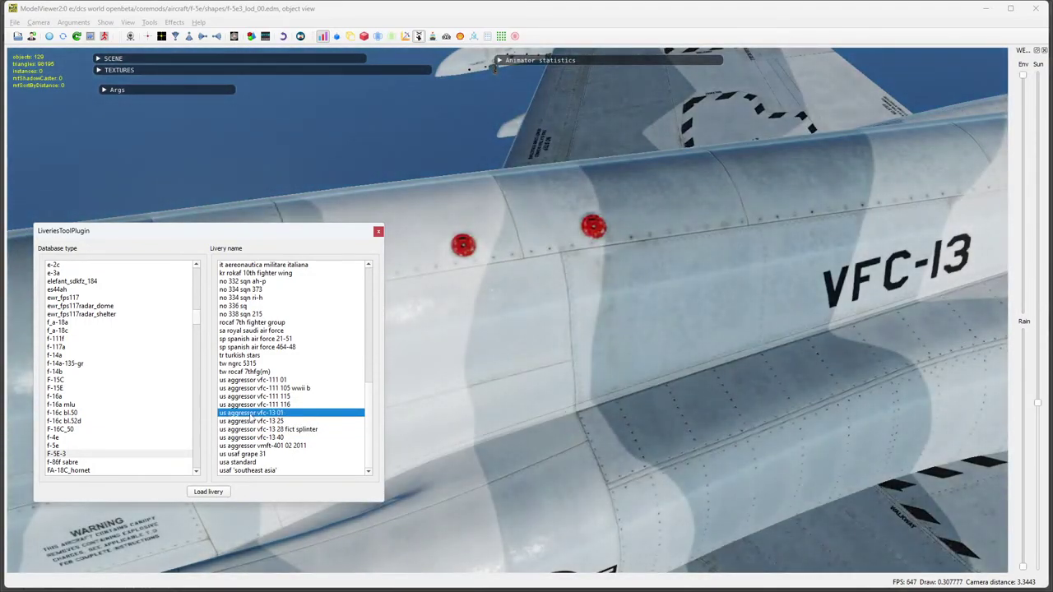
click(252, 405)
click(255, 396)
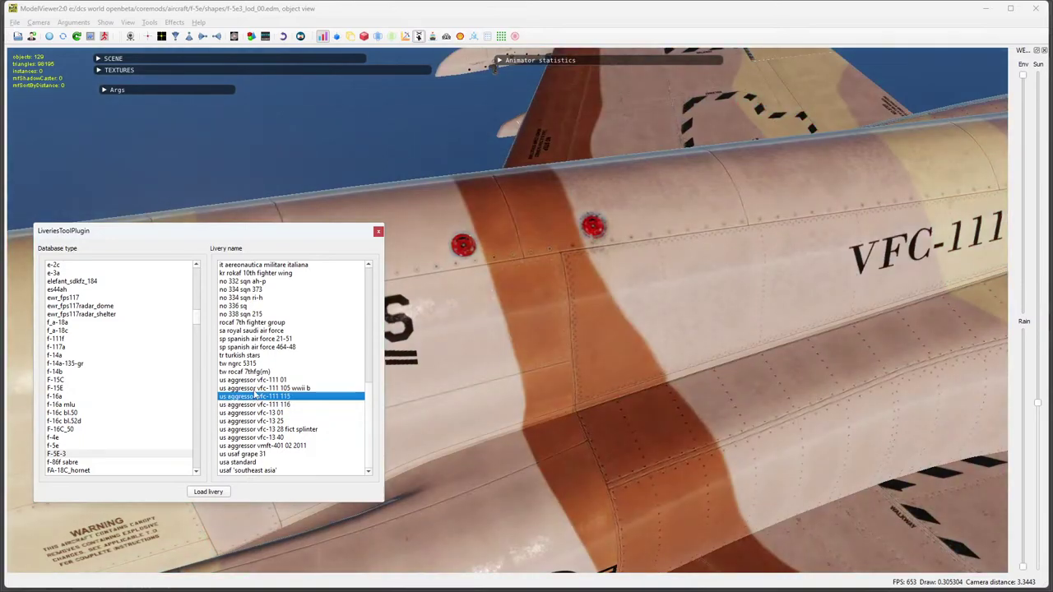
click(259, 381)
Compare the fuel cap markings on the Swiss ch j-3098 and ch j-3033_2017 liveries.
scroll(316, 340, up, 5)
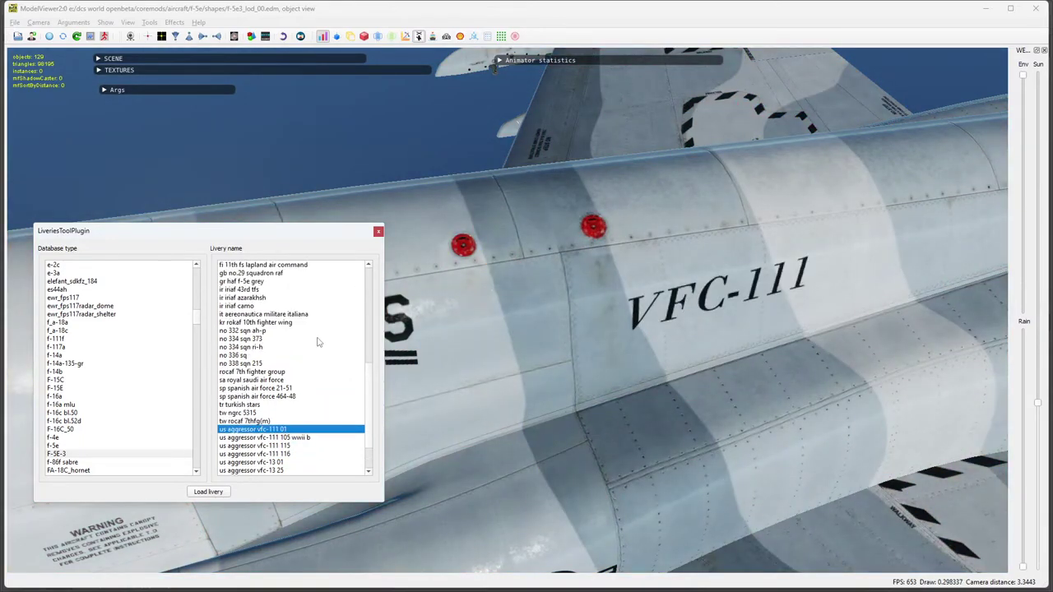
click(233, 306)
scroll(255, 327, up, 3)
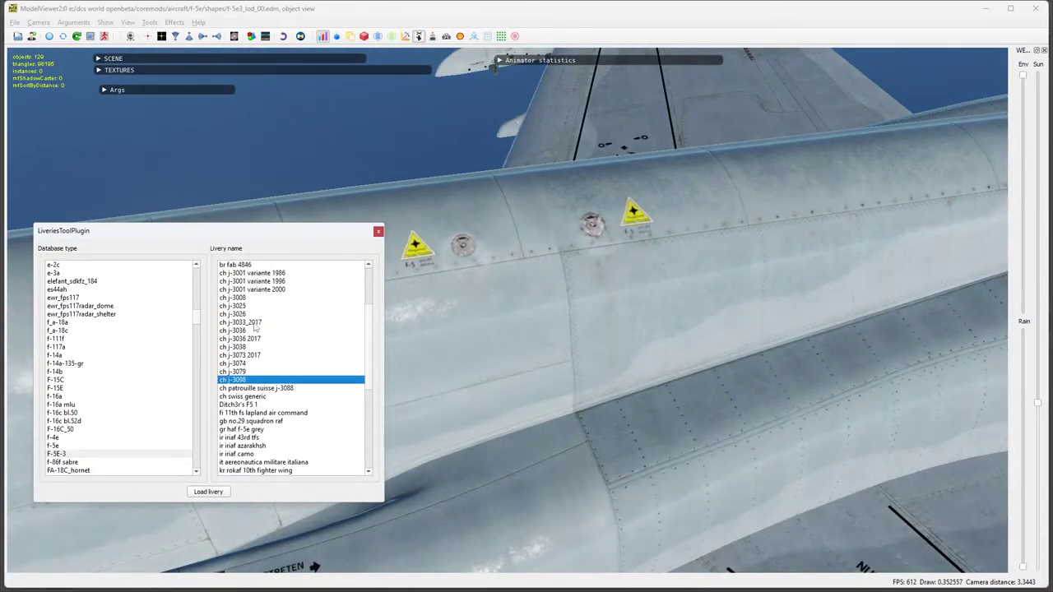
click(253, 323)
scroll(276, 337, up, 4)
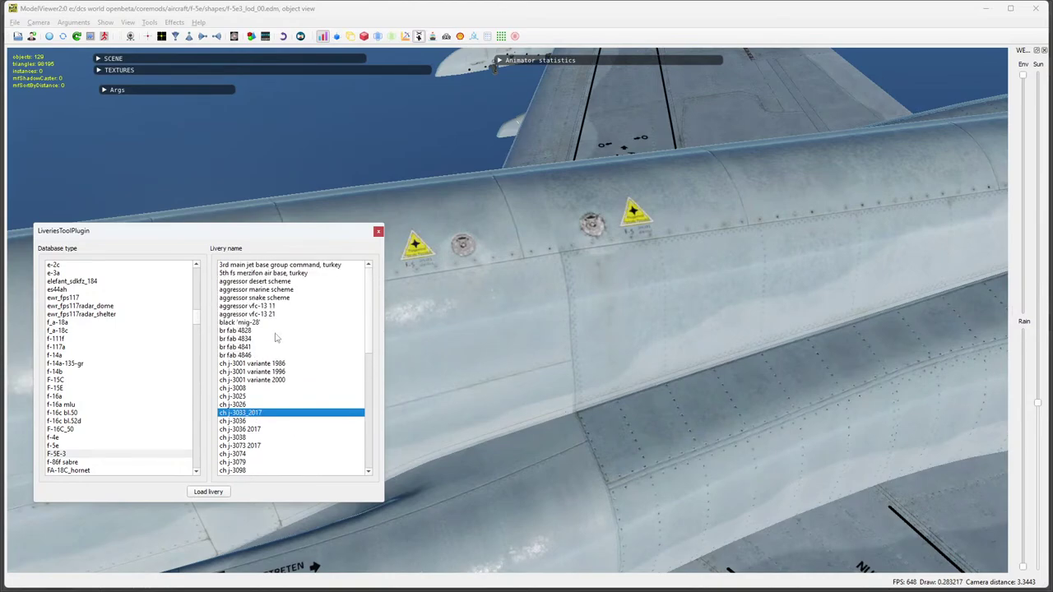
Check the fuel cap markings on the br fab 4834 and 3rd main jet base group command, turkey liveries.
click(234, 338)
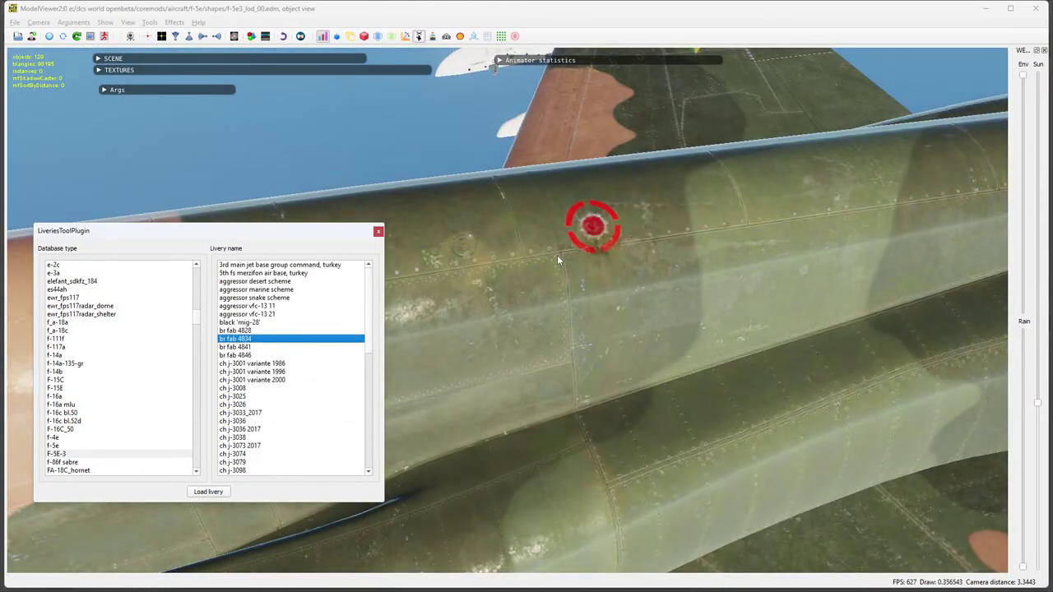
drag(572, 276, 534, 272)
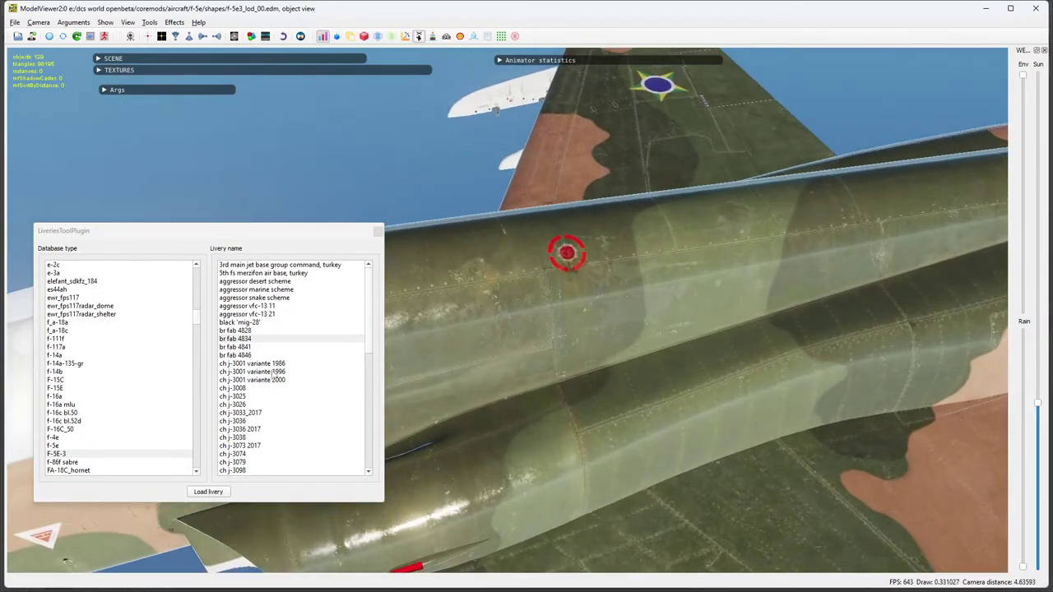
click(257, 267)
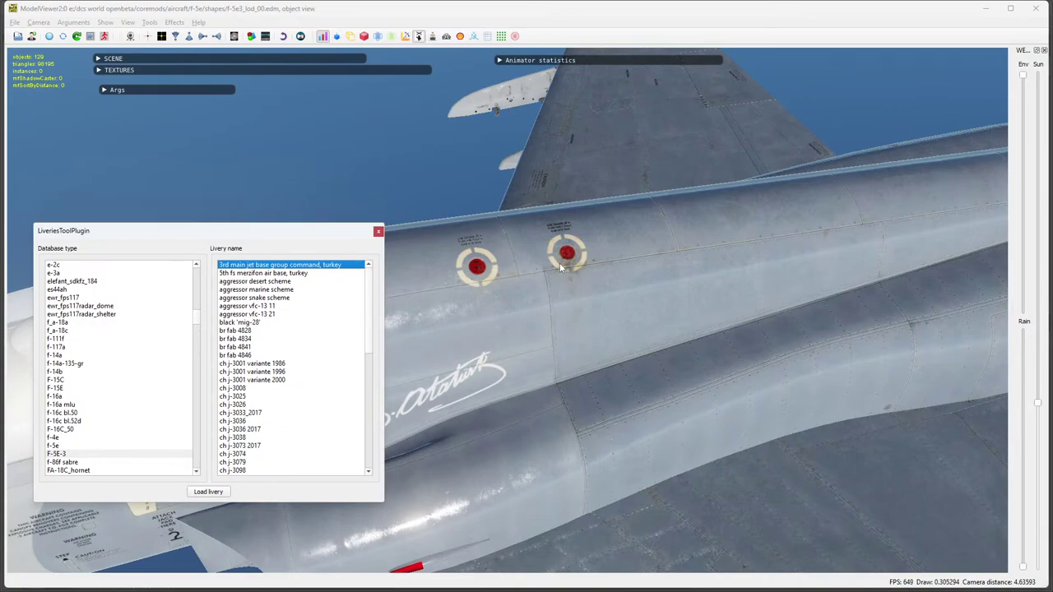
mouse_move(600, 307)
mouse_down()
mouse_move(572, 319)
mouse_move(521, 288)
mouse_move(696, 299)
mouse_move(656, 293)
mouse_move(700, 313)
mouse_move(580, 304)
mouse_up()
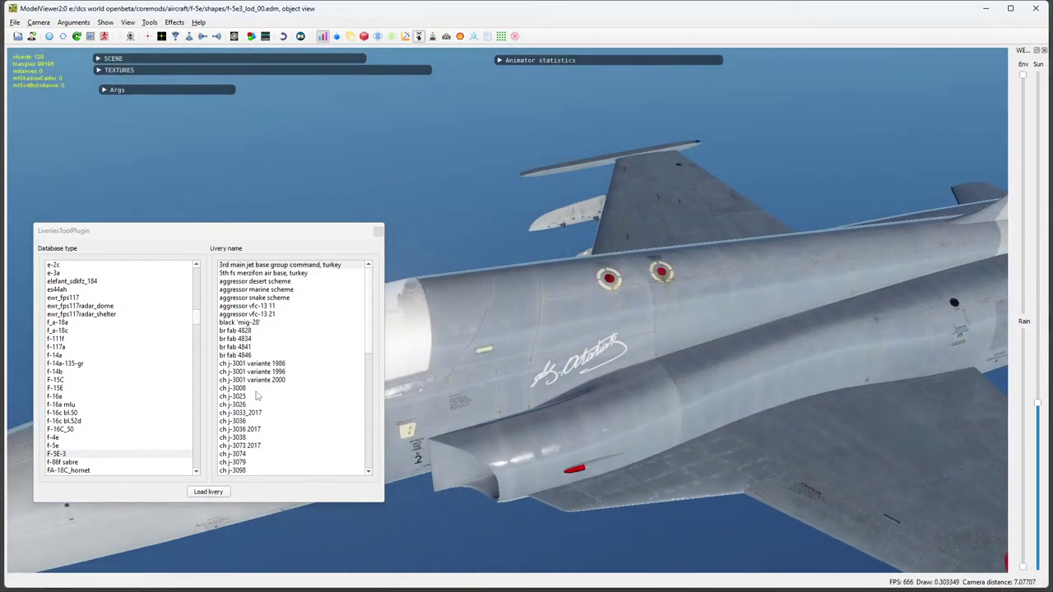
Load the Ditch3r's F5 1 livery again and frame the fuel caps on the spine.
scroll(257, 396, down, 15)
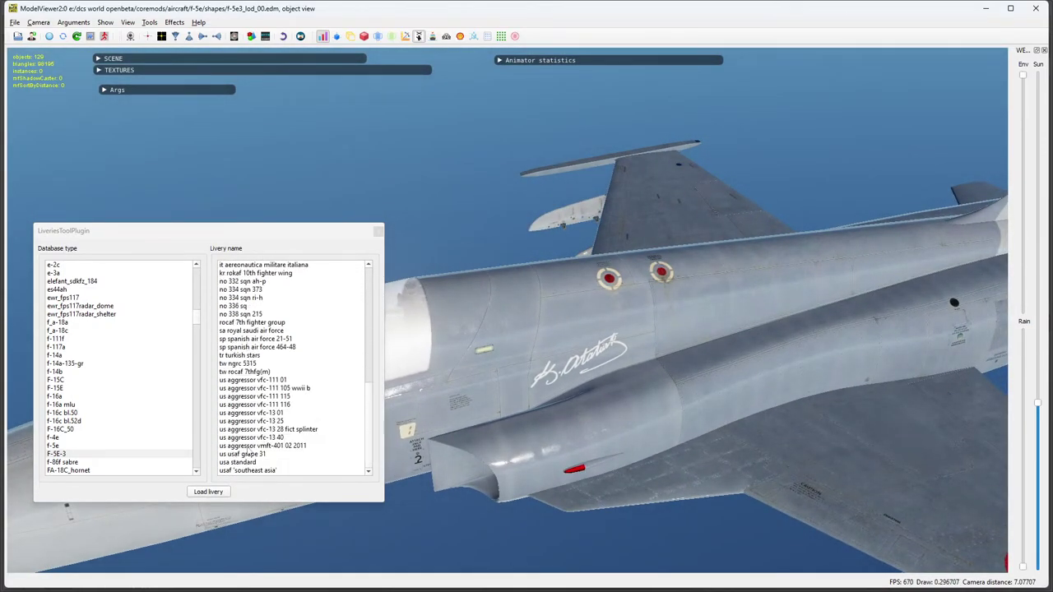
scroll(243, 383, up, 6)
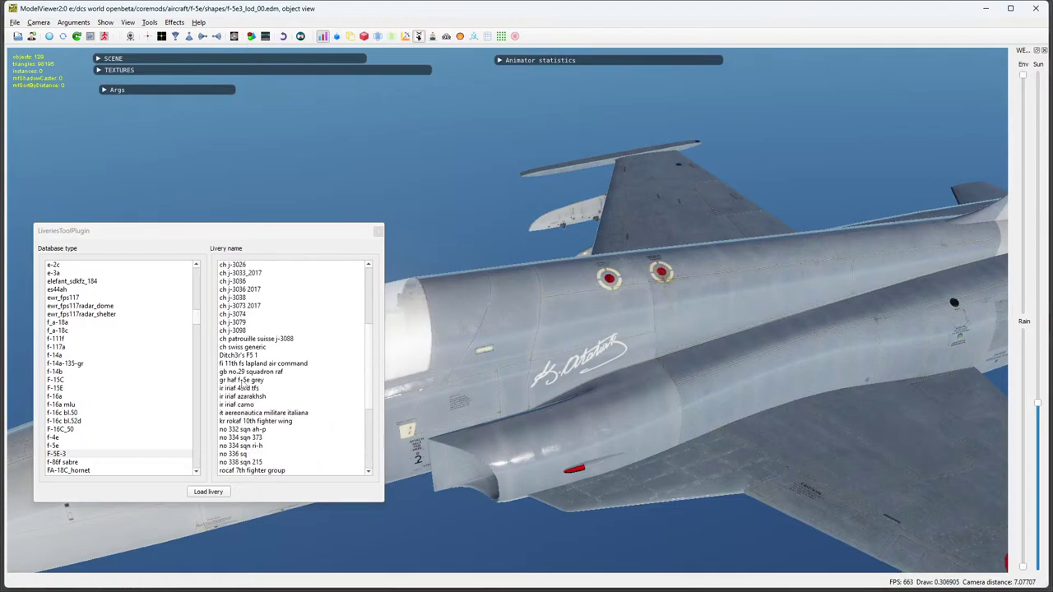
click(248, 357)
click(208, 492)
drag(534, 356, 747, 326)
scroll(649, 327, up, 3)
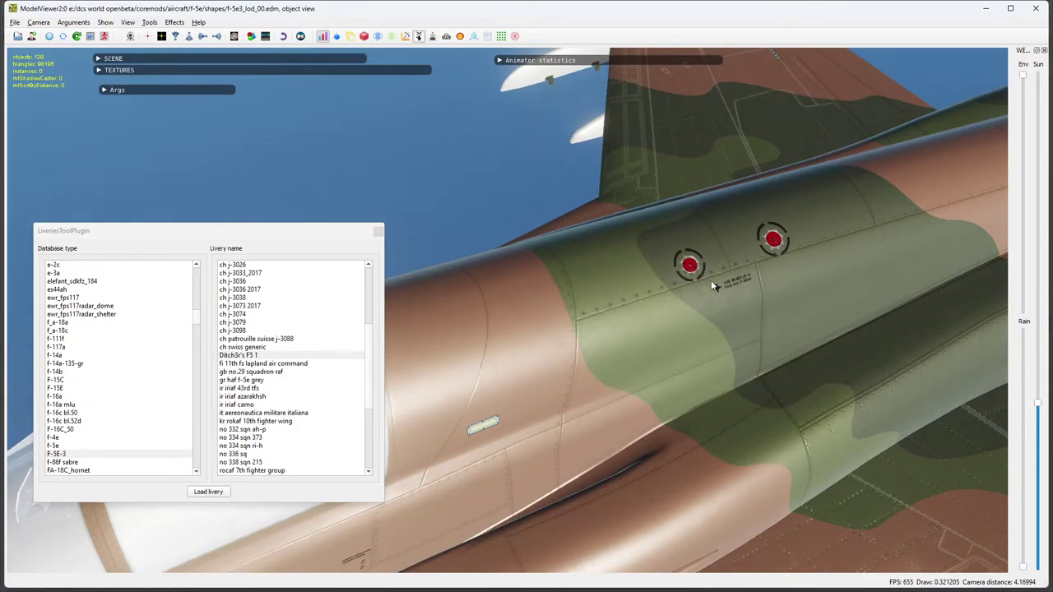
scroll(712, 286, down, 1)
drag(712, 285, 701, 234)
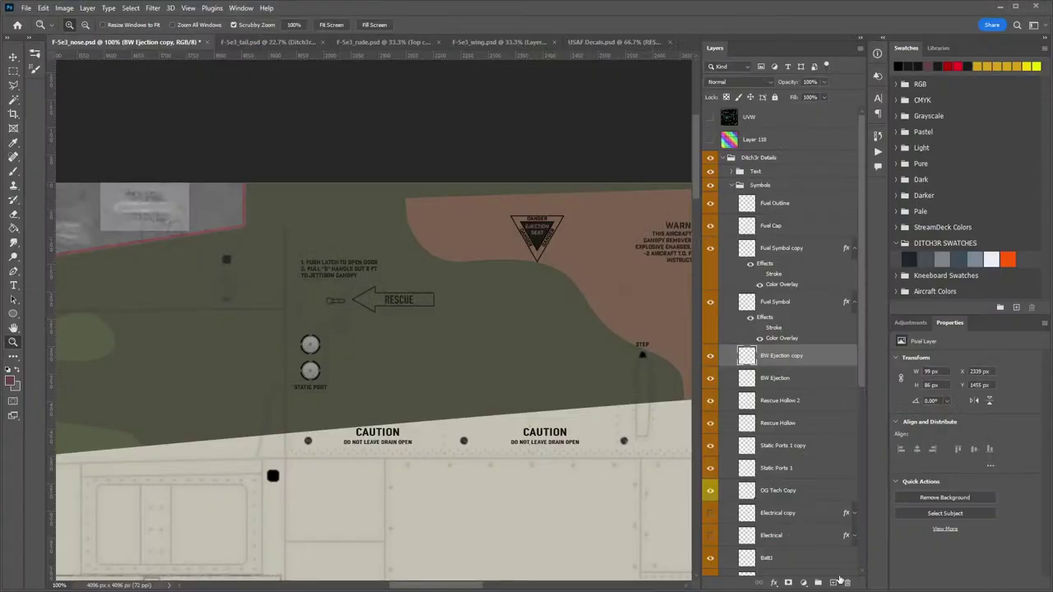
Switch to Photoshop, hide the Fuel Outline layer in the nose texture, and expand the Ditch3r Details group in F-5e3_tail.
drag(426, 342, 477, 143)
drag(224, 433, 258, 411)
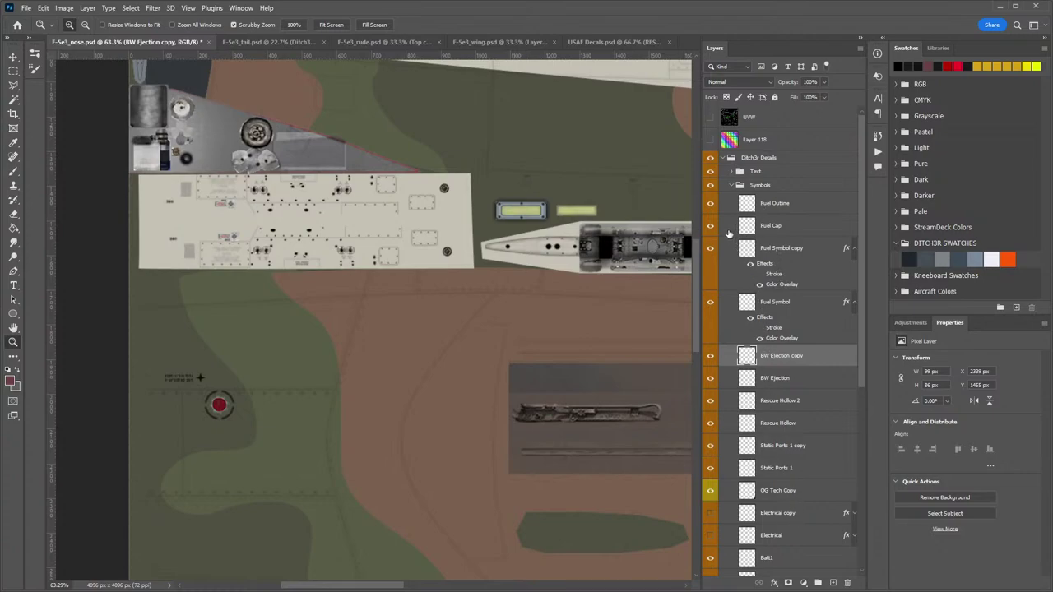
click(712, 206)
click(258, 42)
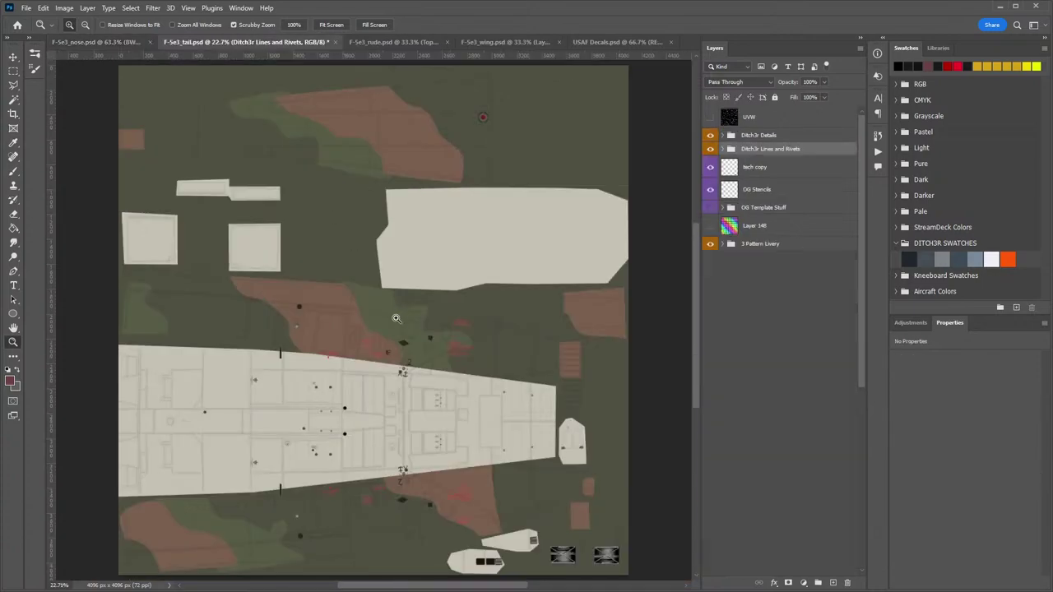
click(723, 135)
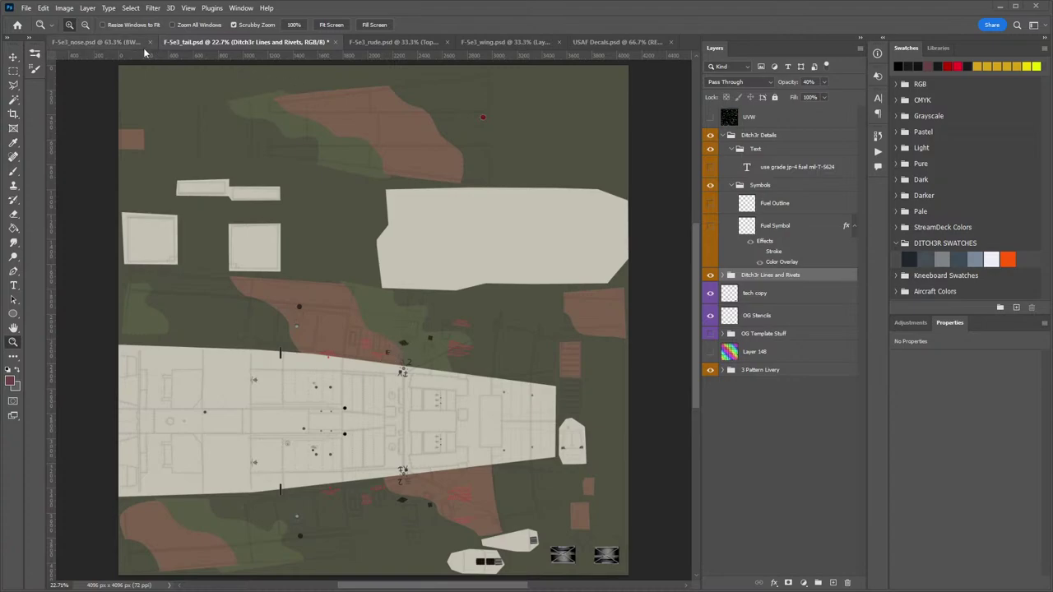
Return to the F-5e3_nose texture and bring its upper fuselage area into view.
click(77, 40)
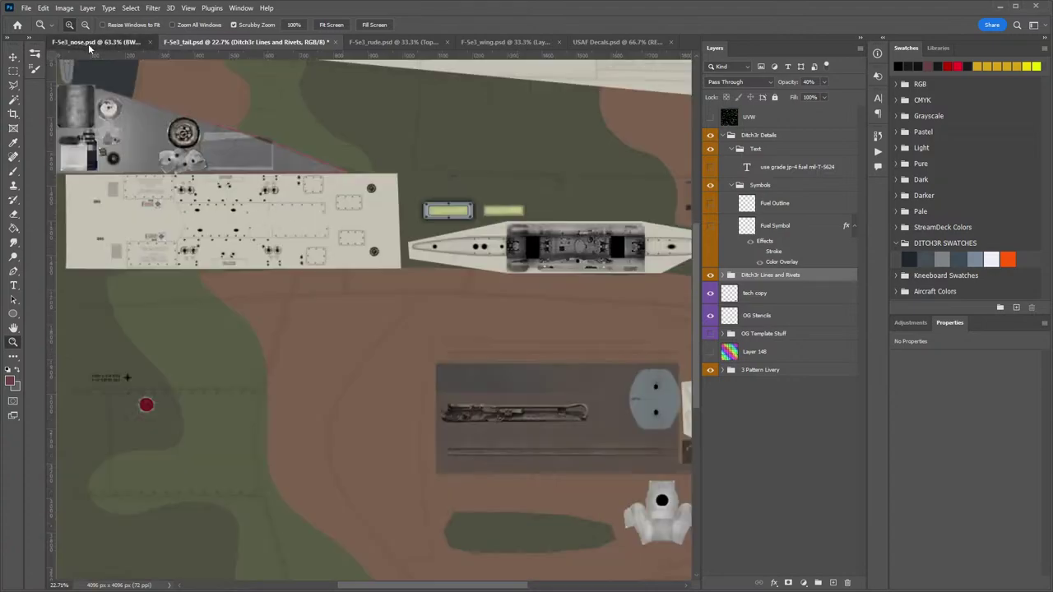
drag(518, 361, 306, 241)
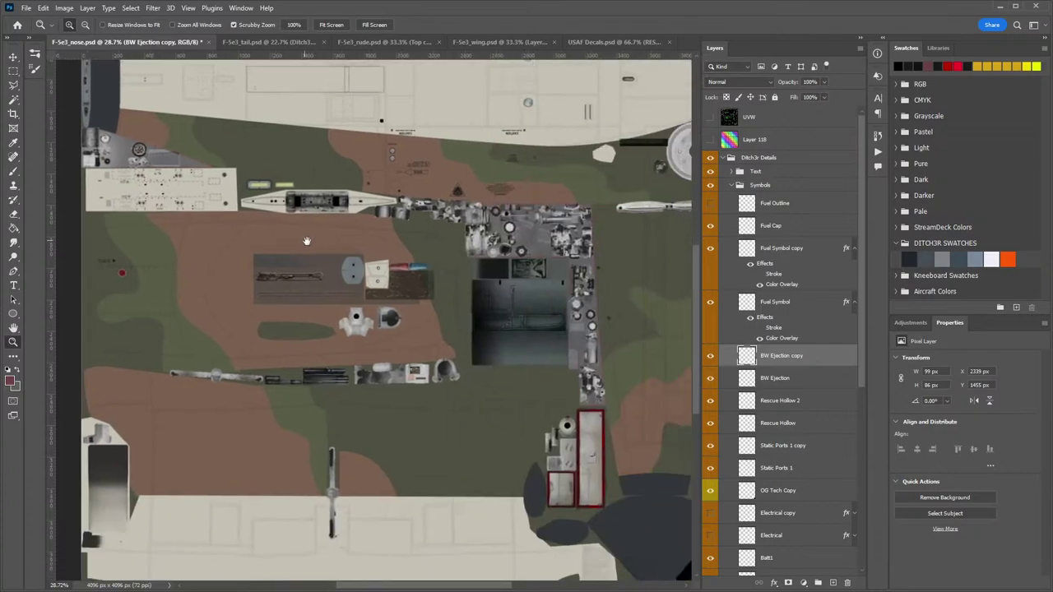
drag(485, 435, 457, 556)
drag(433, 319, 418, 444)
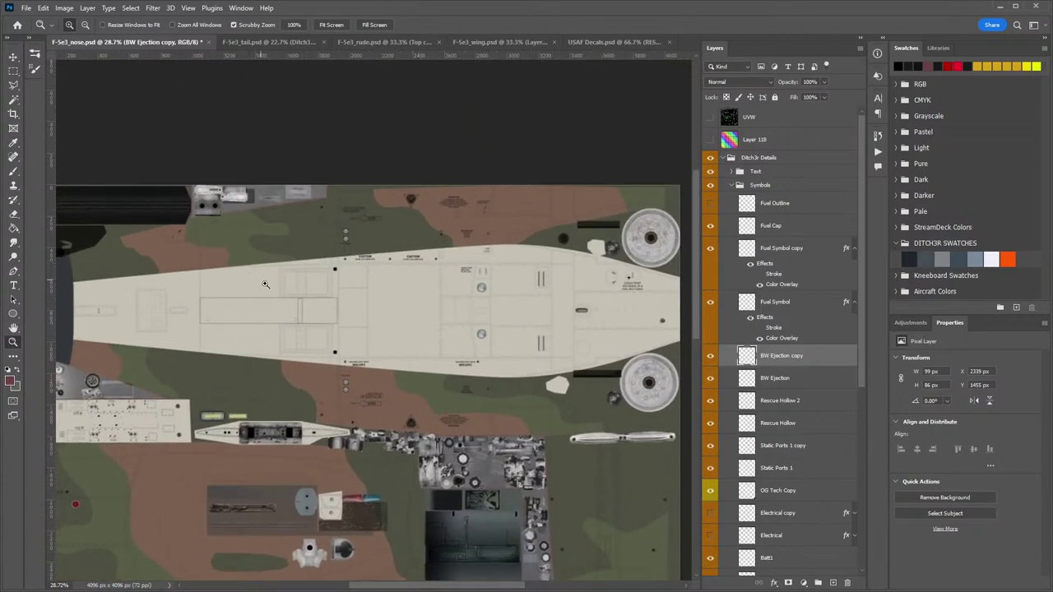
Check the F-5e3_tail texture's image size with its width shown in pixels, without resizing it.
scroll(440, 298, down, 3)
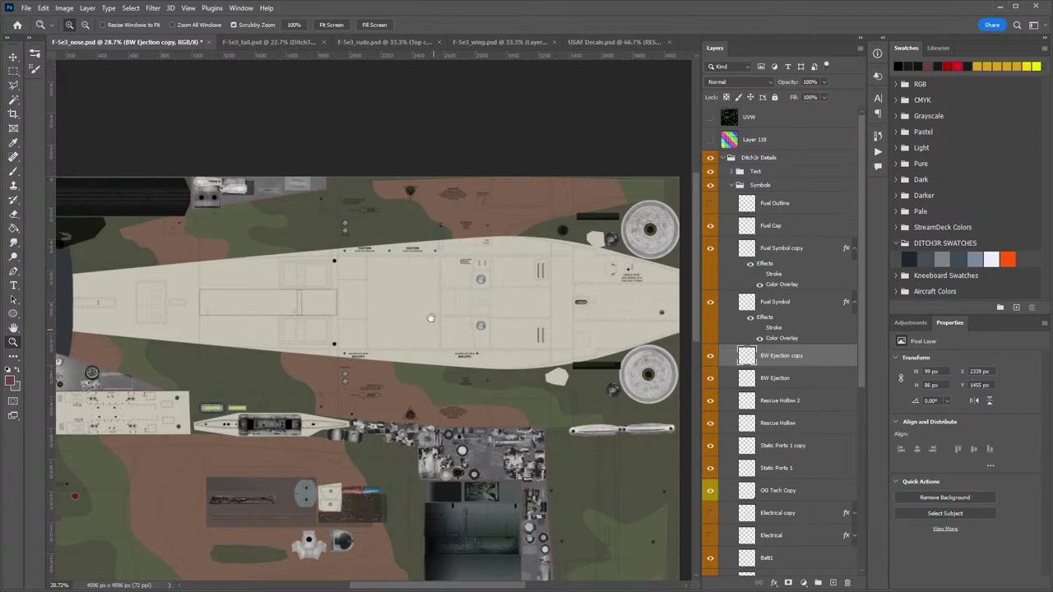
click(261, 42)
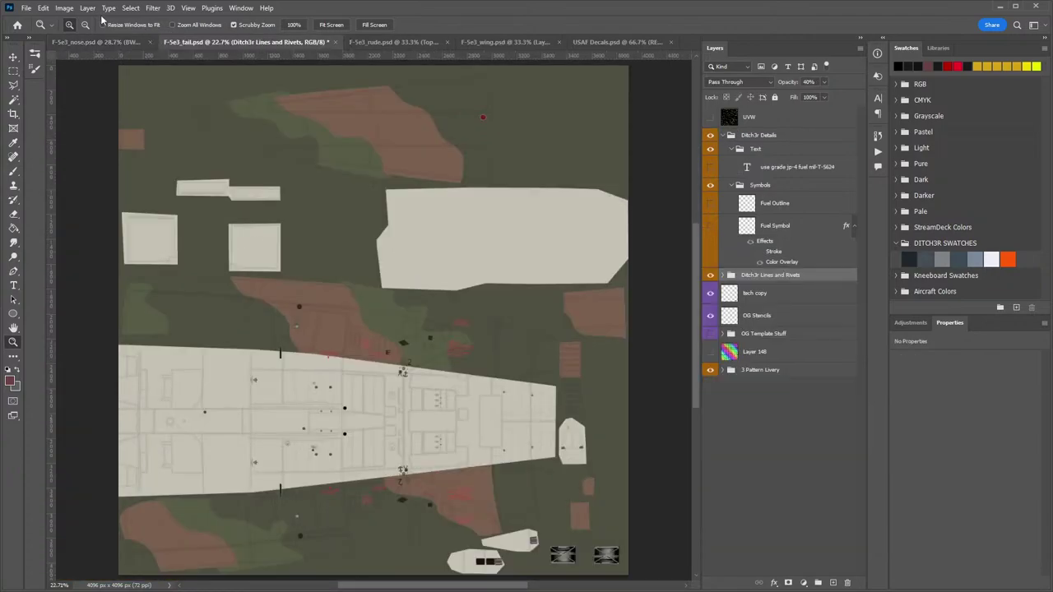
click(64, 7)
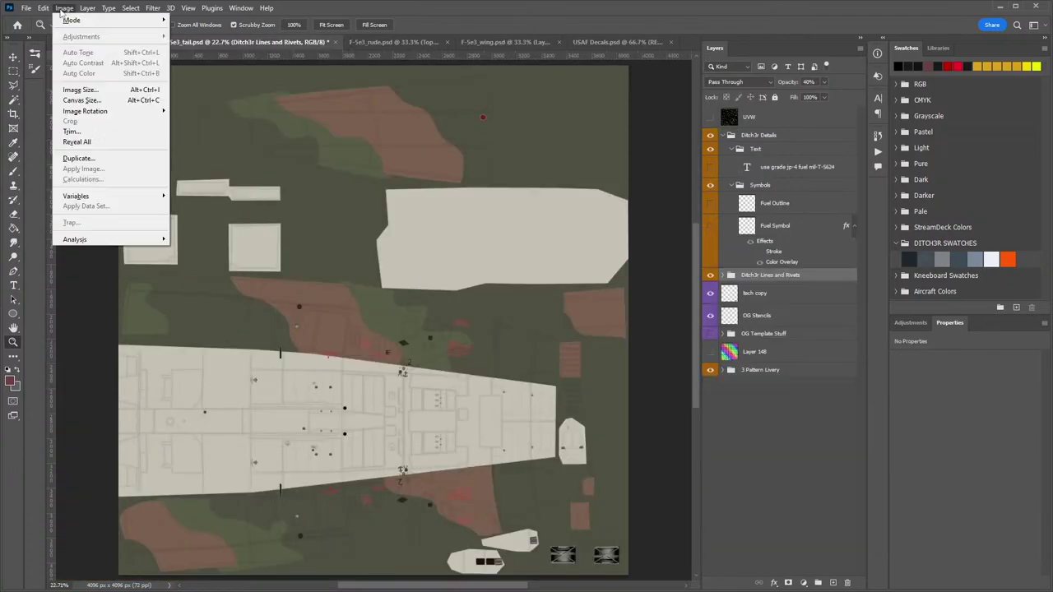
click(78, 91)
click(541, 231)
click(540, 231)
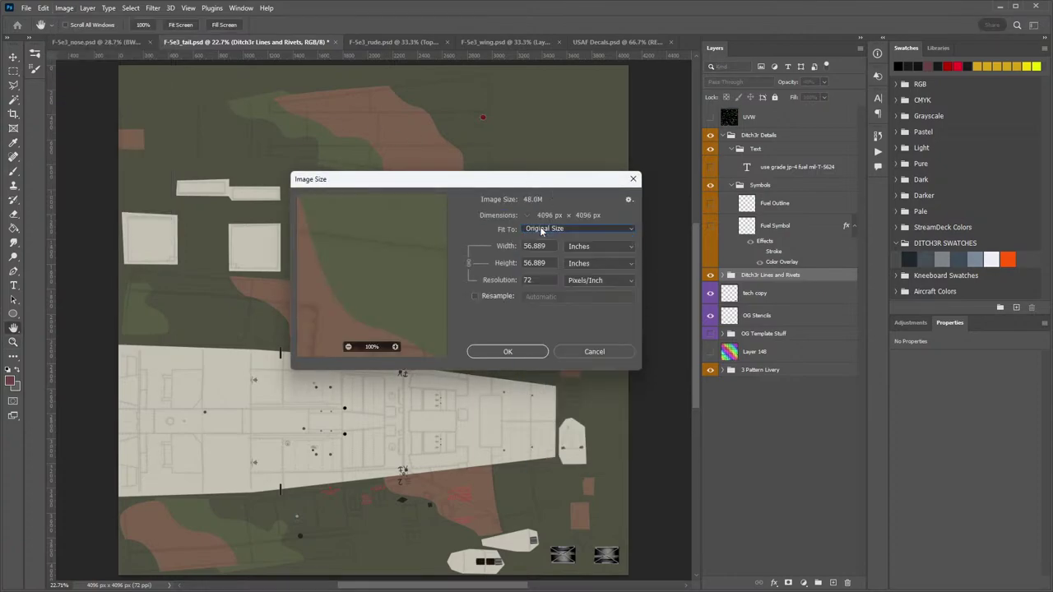
click(579, 246)
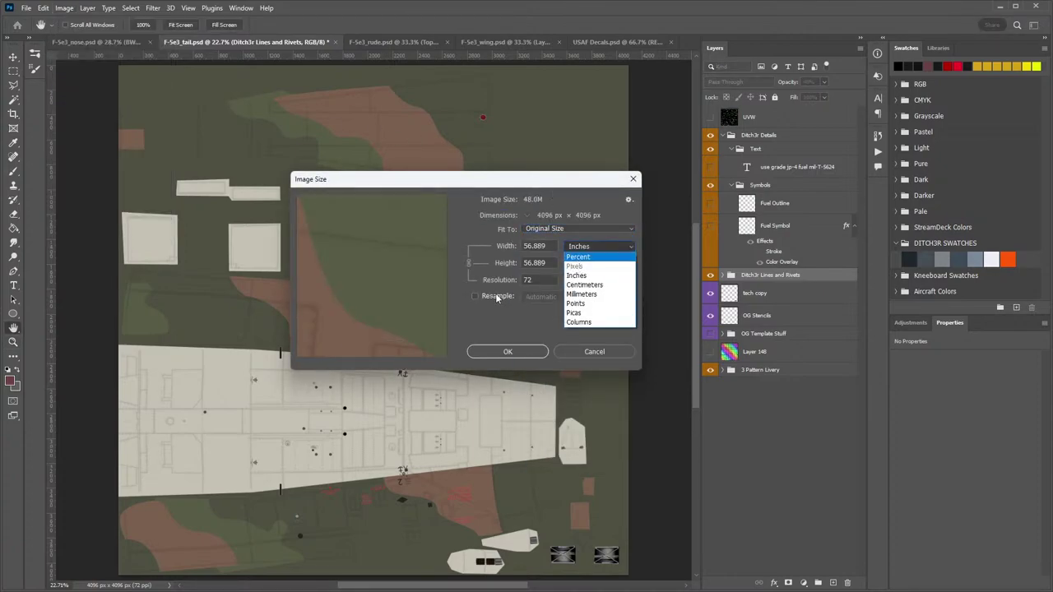
click(497, 299)
click(485, 296)
click(588, 246)
click(580, 266)
click(594, 351)
key(z)
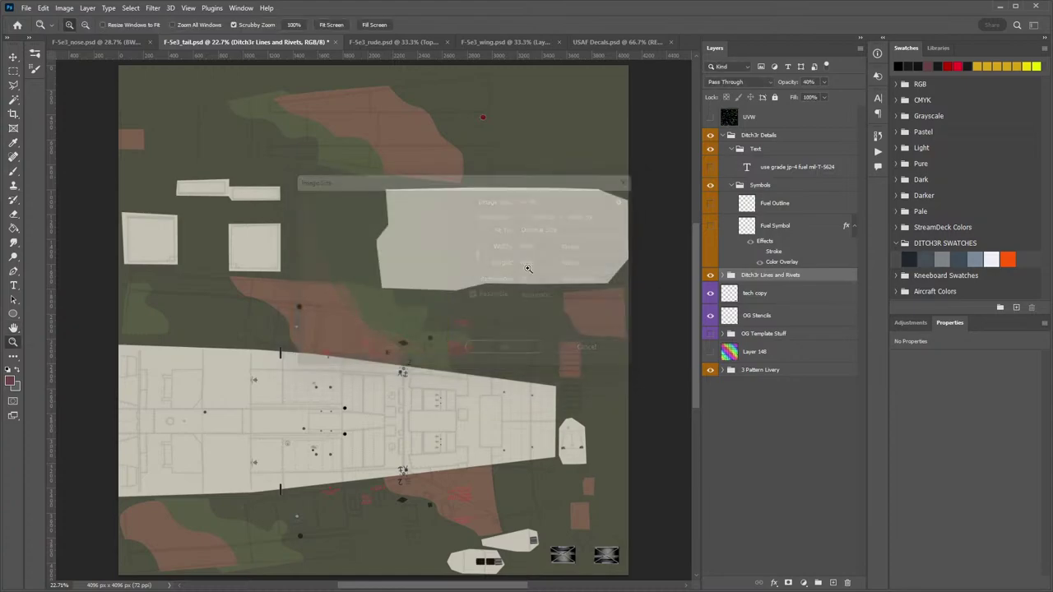
Look over the F-5e3_nose texture from top to bottom, then switch to ModelViewer and examine the forward fuselage stencils.
click(115, 42)
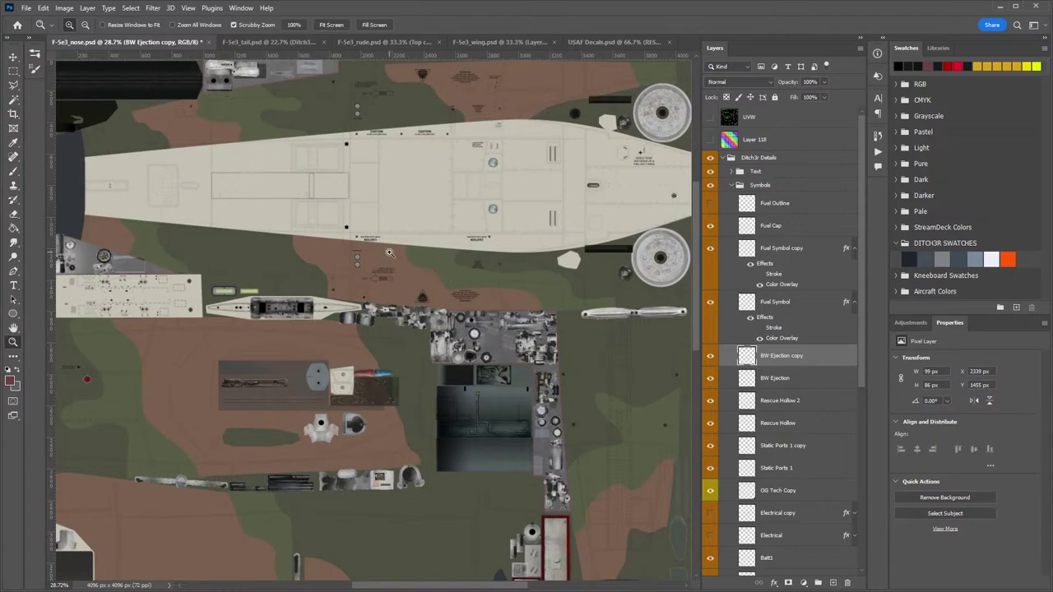
drag(564, 196, 411, 189)
drag(378, 345, 462, 226)
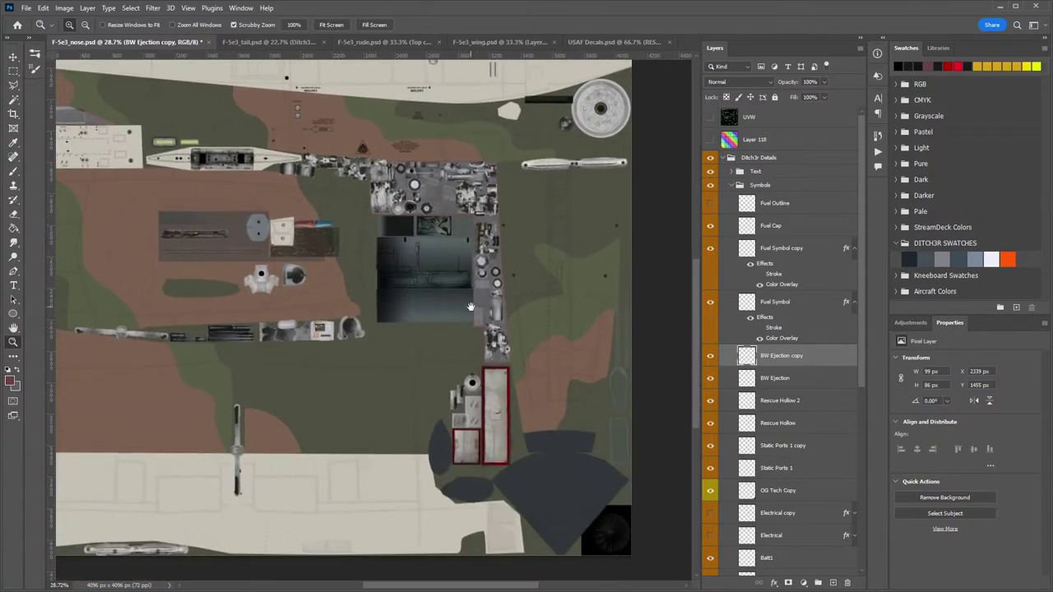
drag(471, 308, 429, 297)
drag(344, 196, 386, 264)
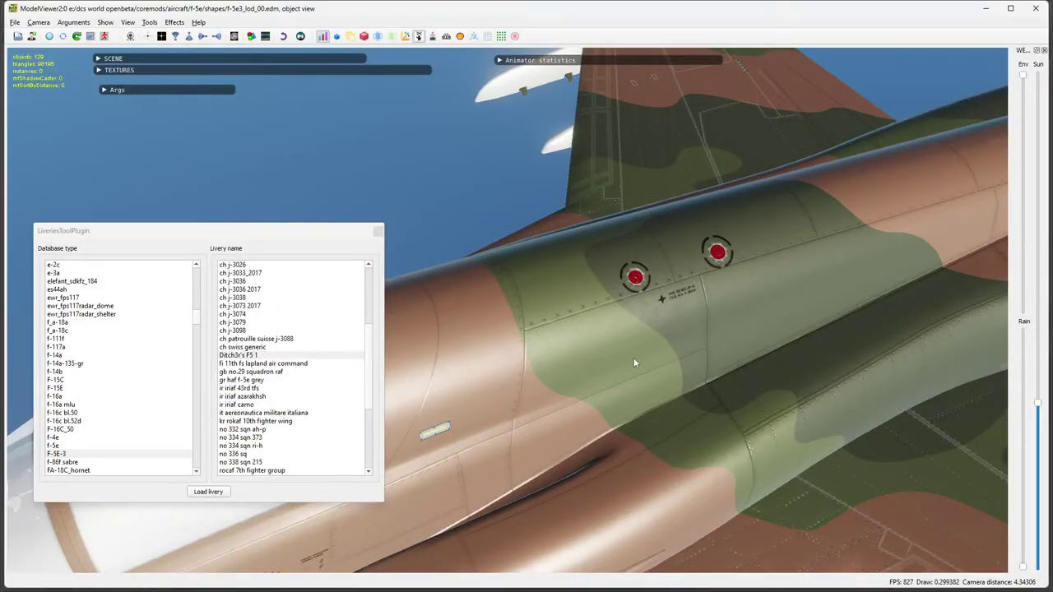
drag(634, 361, 629, 206)
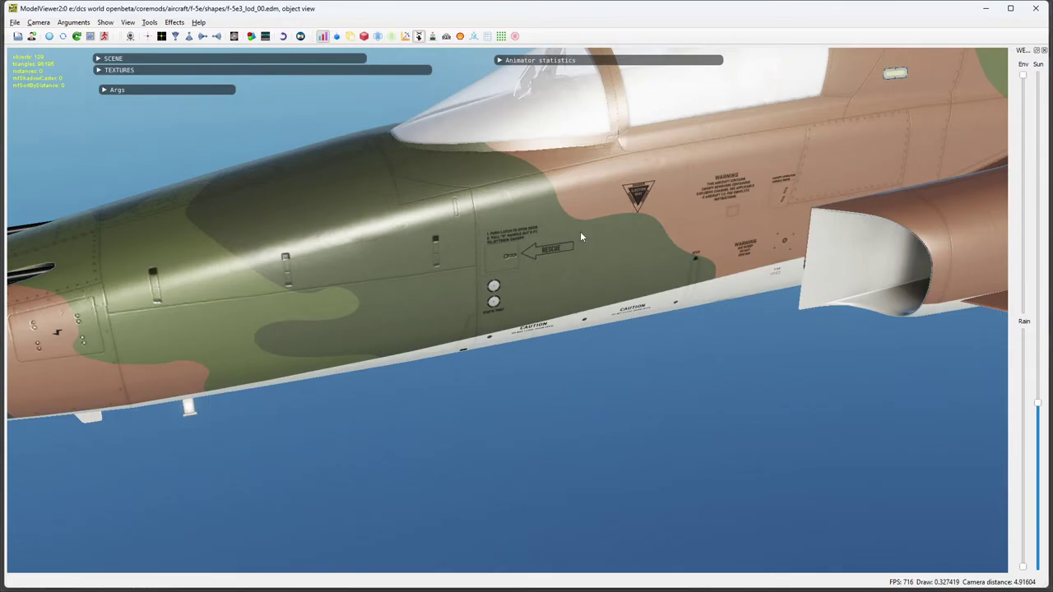
drag(579, 235, 532, 224)
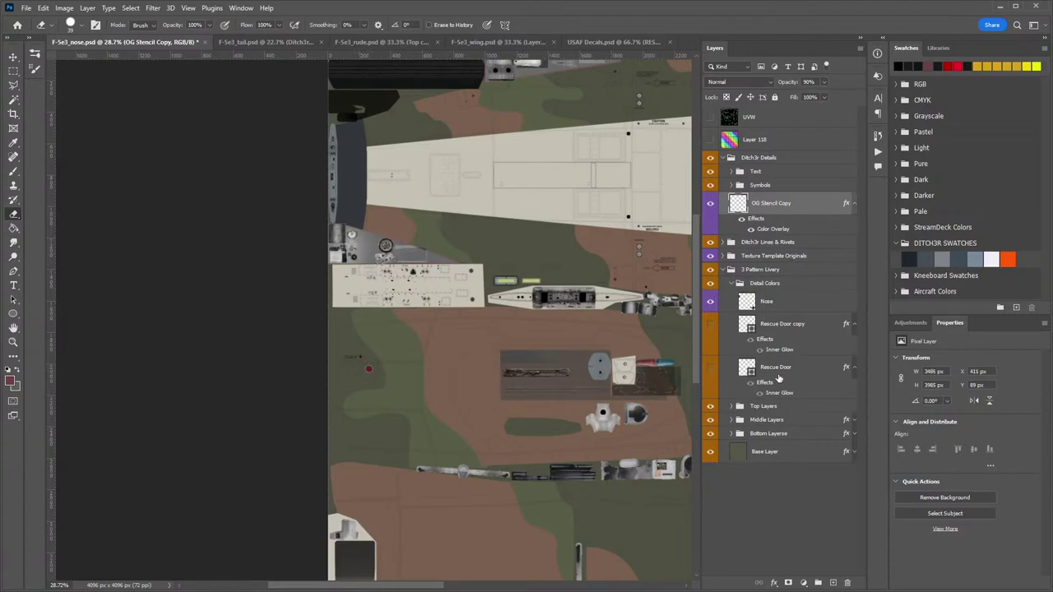
Compare the upper part of the nose texture with the OG Stencil Copy layer hidden and shown.
drag(550, 326, 425, 394)
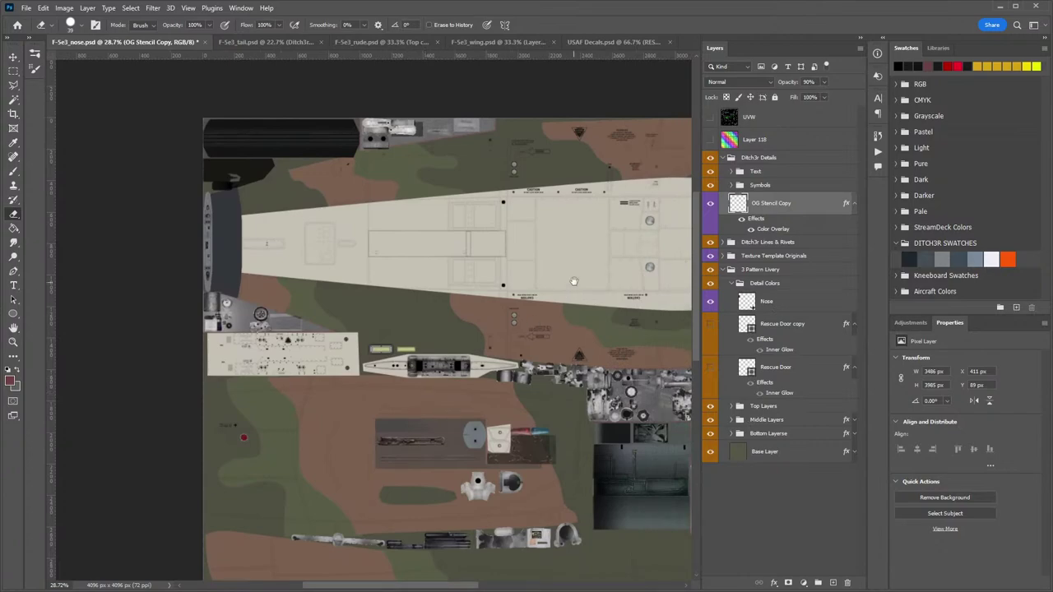
drag(573, 282, 462, 328)
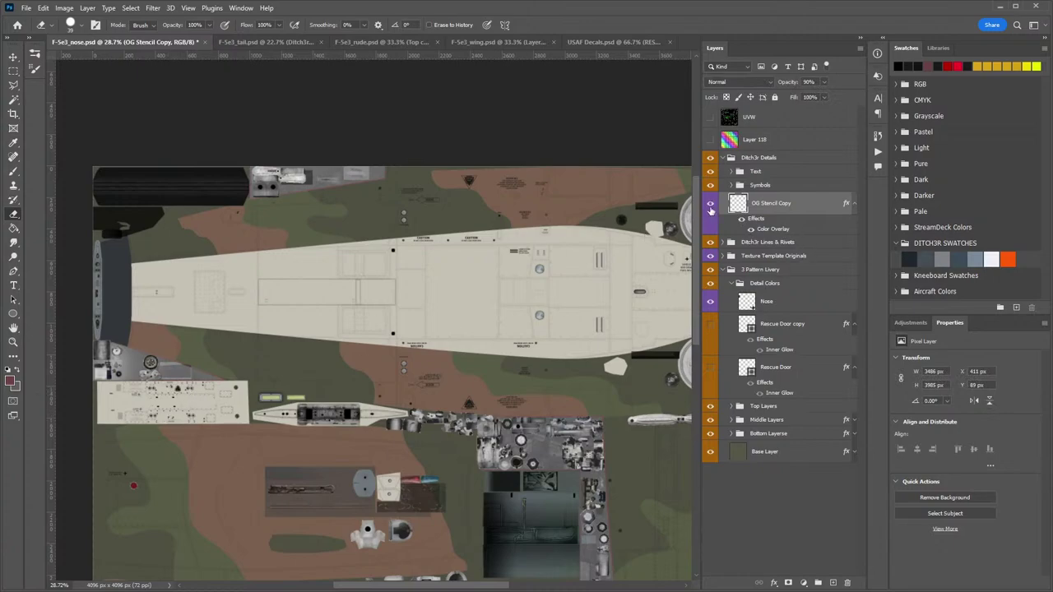
click(710, 206)
drag(579, 300, 407, 232)
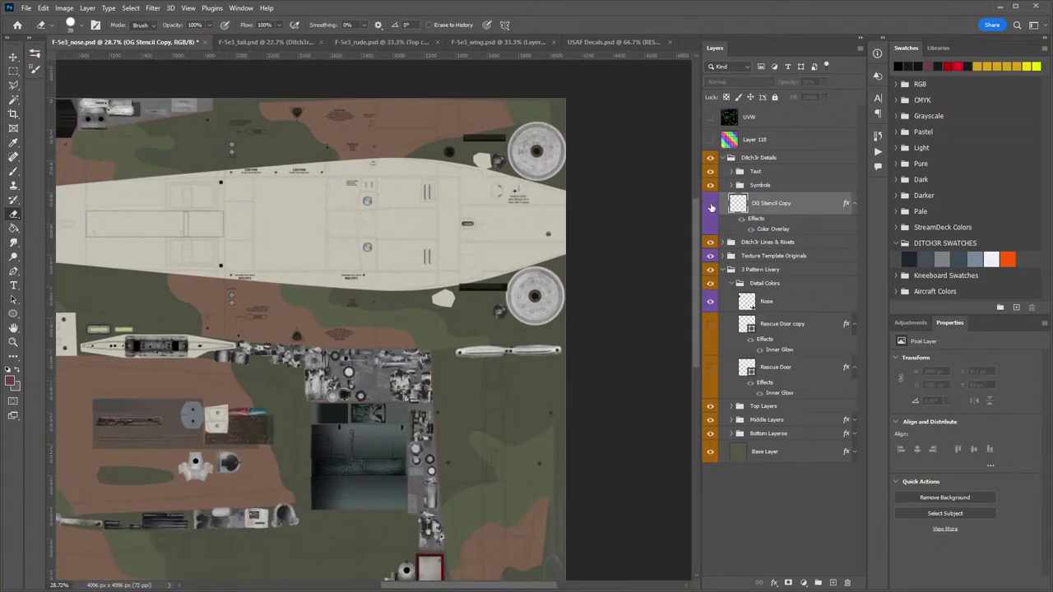
click(710, 206)
click(710, 206)
click(710, 206)
drag(330, 386, 334, 383)
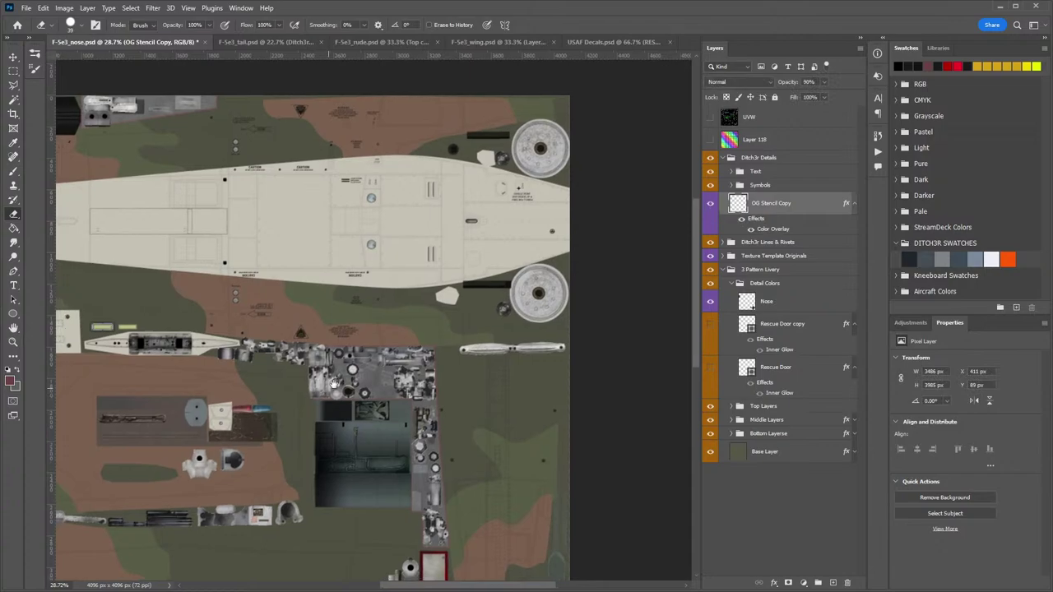
Compare the lower part of the nose texture with and without the OG Stencil Copy layer.
scroll(334, 383, down, 6)
scroll(333, 384, left, 2)
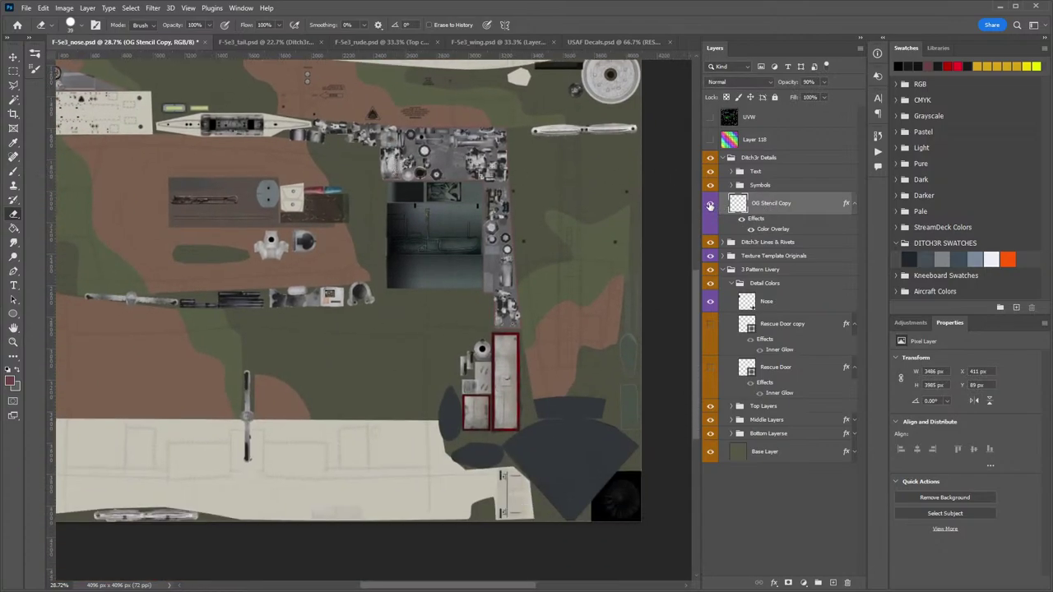
click(710, 206)
click(710, 206)
key(z)
drag(515, 501, 510, 472)
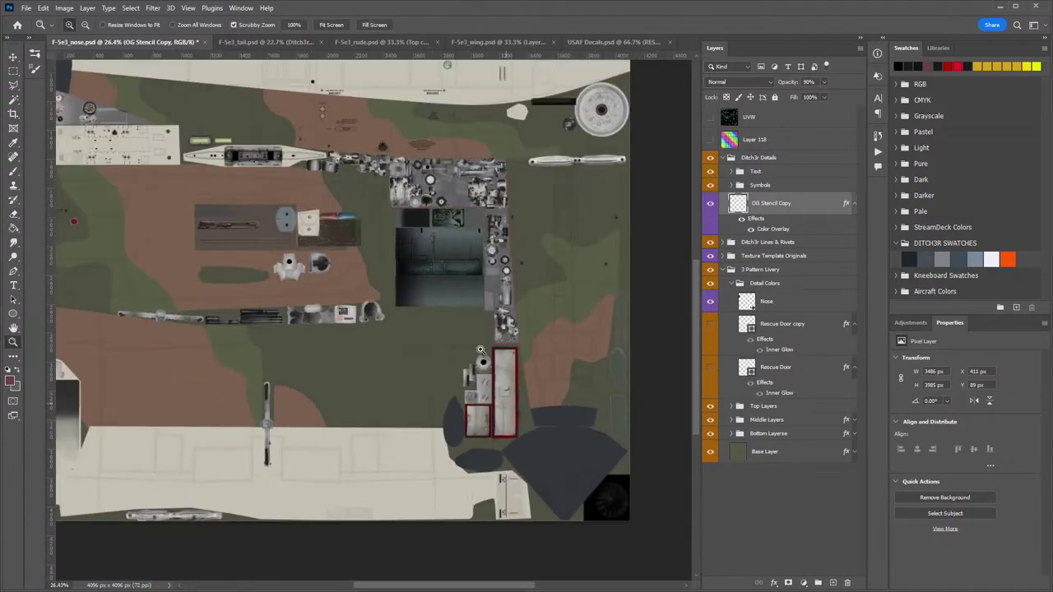
Recheck OG Stencil Copy's effect on the upper and middle nose texture, then inspect the fuselage underside and adjoining area close up.
drag(426, 259, 467, 422)
click(710, 205)
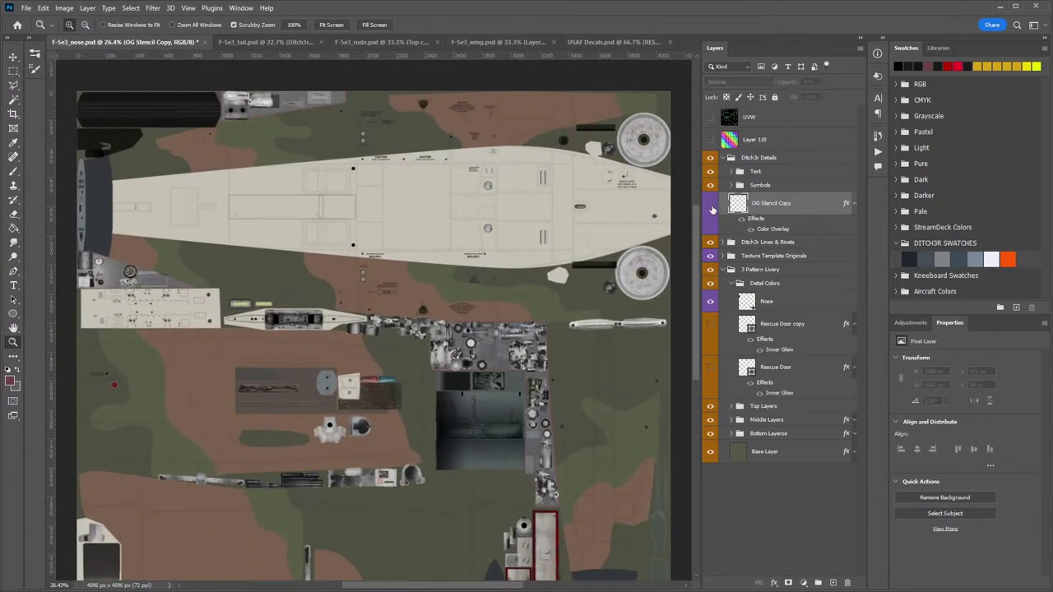
click(710, 206)
click(710, 206)
click(710, 206)
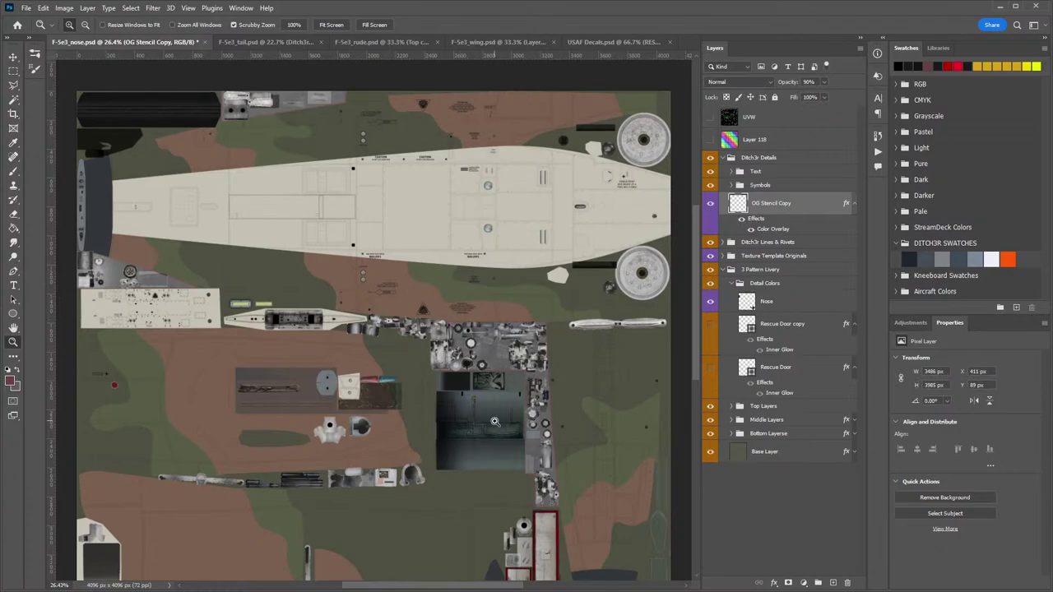
drag(544, 419, 406, 245)
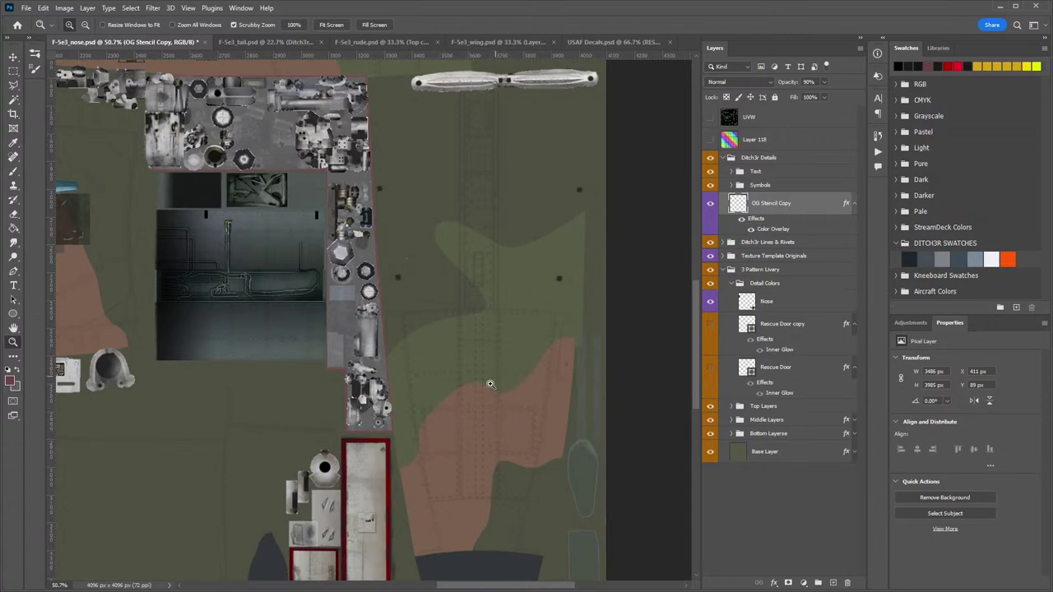
drag(435, 206, 502, 509)
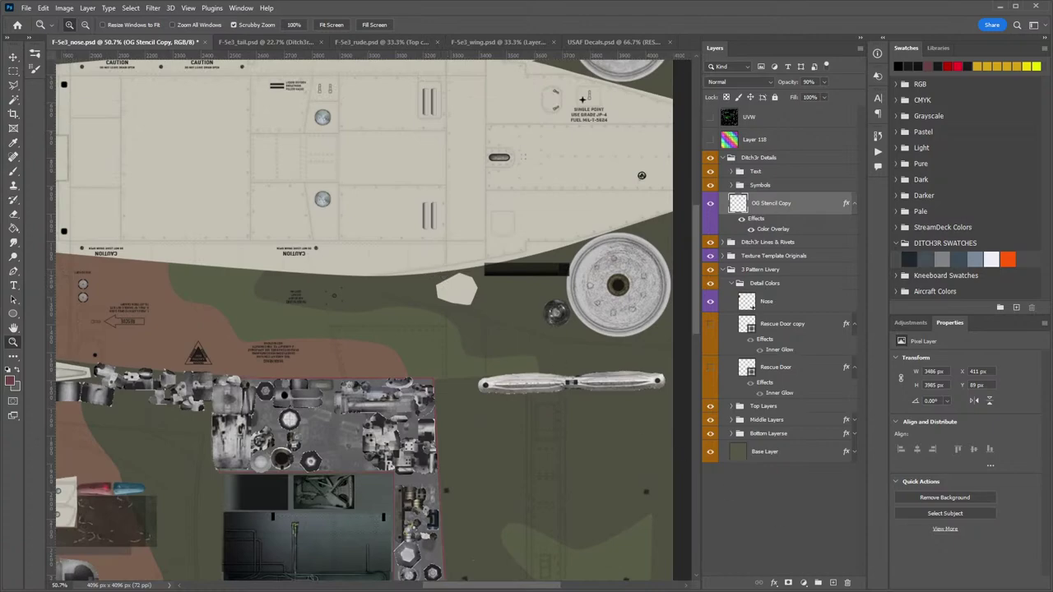
Switch to ModelViewer, examine the forward fuselage stencils, and adjust the sun setting for darker lighting on the aircraft.
key(alt+Tab)
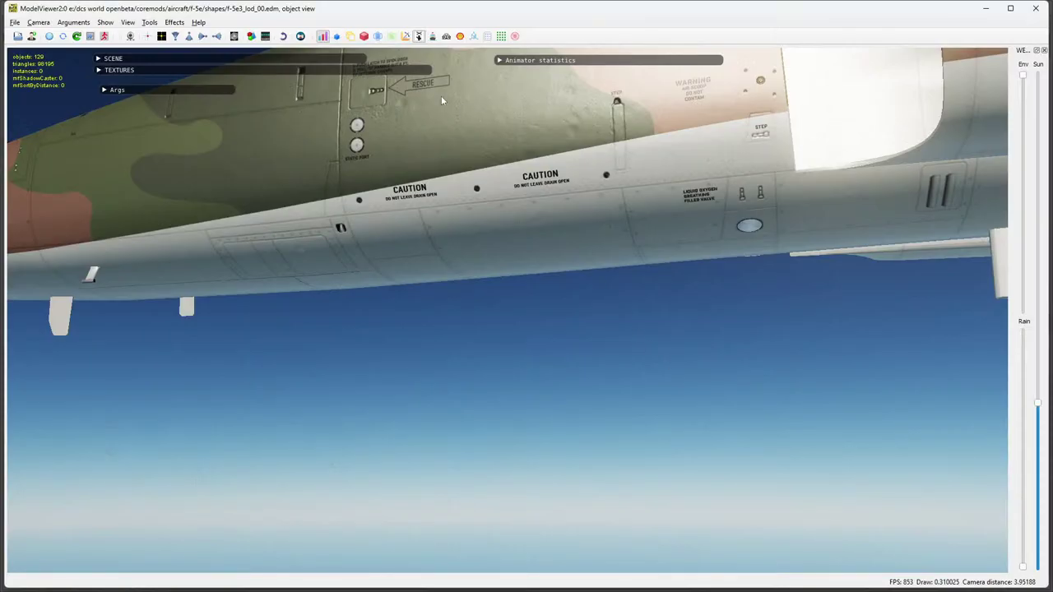
drag(441, 97, 671, 246)
scroll(671, 247, down, 5)
drag(488, 327, 624, 357)
drag(530, 334, 678, 223)
drag(1039, 405, 1021, 231)
drag(806, 275, 503, 287)
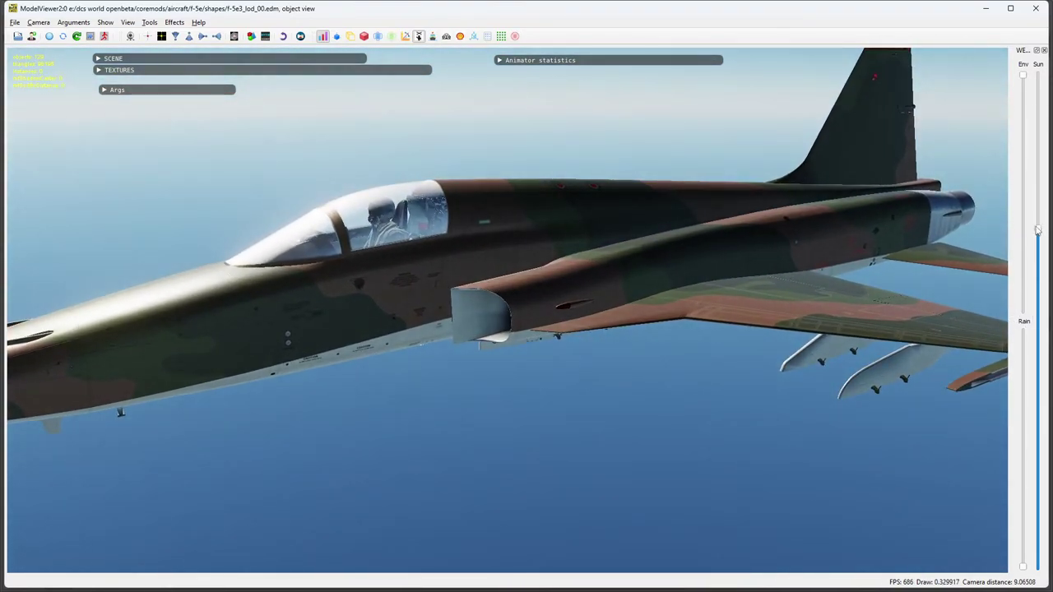
Brighten the lighting with the sun setting and examine the livery from the nose to the tail.
drag(1037, 231, 1038, 348)
drag(814, 276, 608, 340)
mouse_move(542, 384)
mouse_down()
mouse_move(523, 362)
mouse_move(533, 402)
mouse_up()
scroll(671, 360, down, 1)
drag(672, 360, 609, 358)
scroll(610, 358, down, 3)
scroll(526, 418, down, 2)
drag(529, 418, 422, 400)
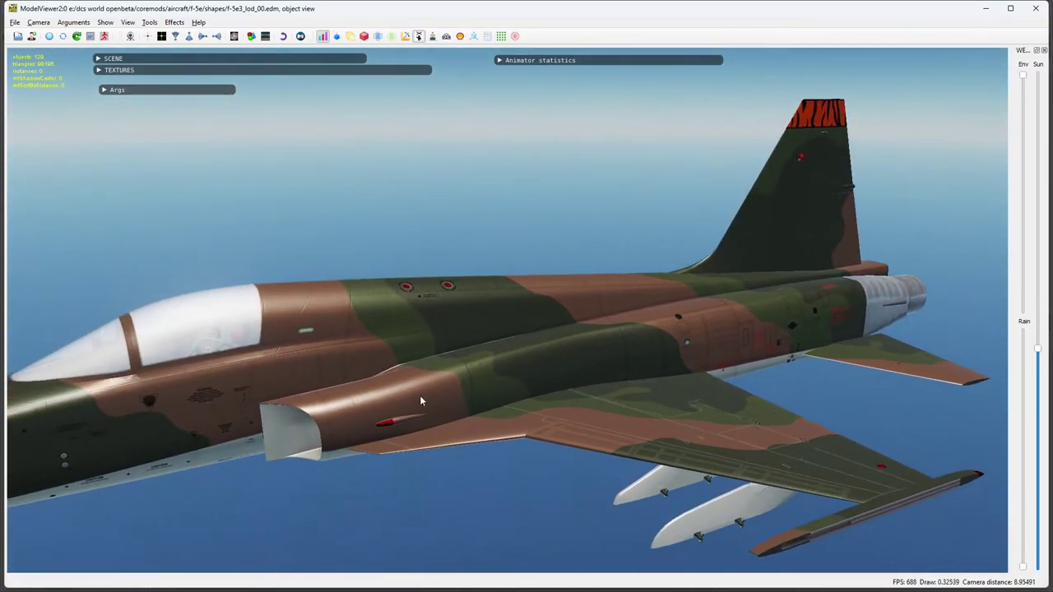
drag(348, 370, 483, 396)
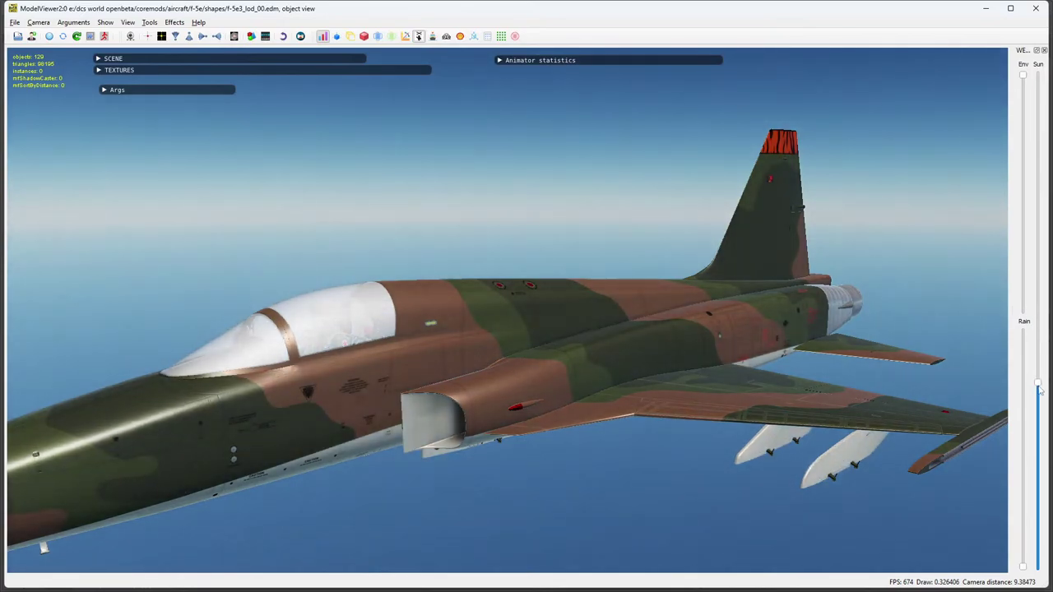
Fine-tune the sun setting and examine the nose, intake side and tail under the new lighting.
drag(1038, 353, 1037, 386)
drag(437, 401, 511, 374)
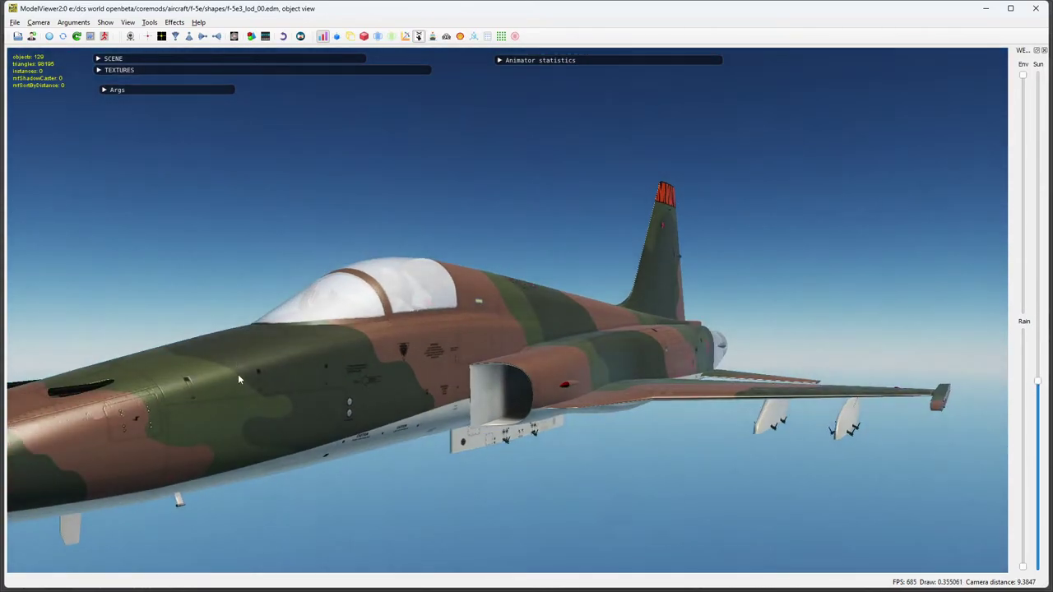
drag(669, 365, 508, 403)
drag(744, 399, 546, 376)
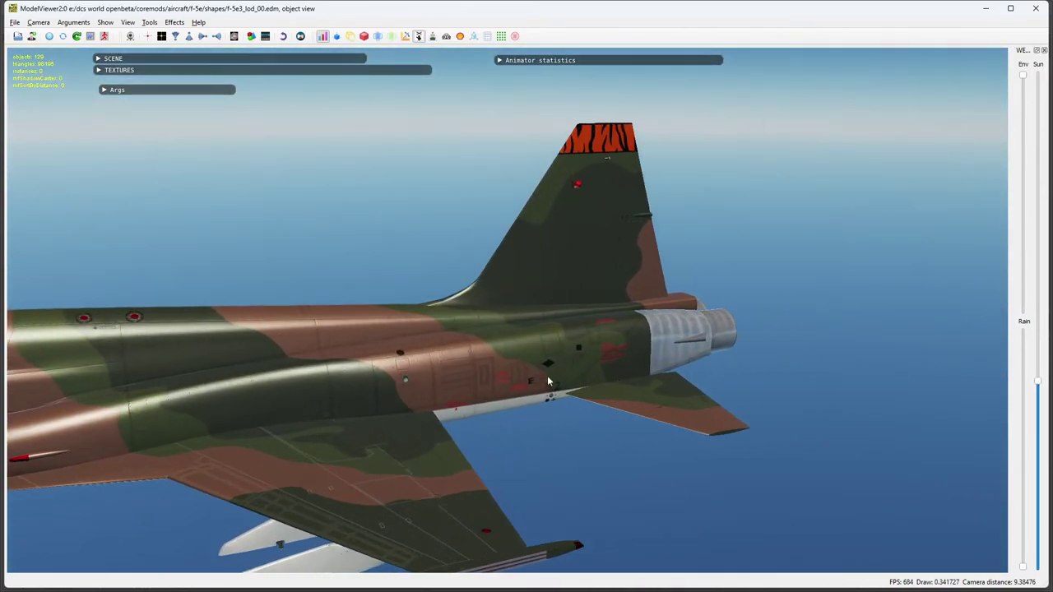
Examine the spine's fuel caps and fuel grade text close up, along with the rear fuselage stencils.
scroll(555, 275, up, 5)
drag(610, 375, 449, 329)
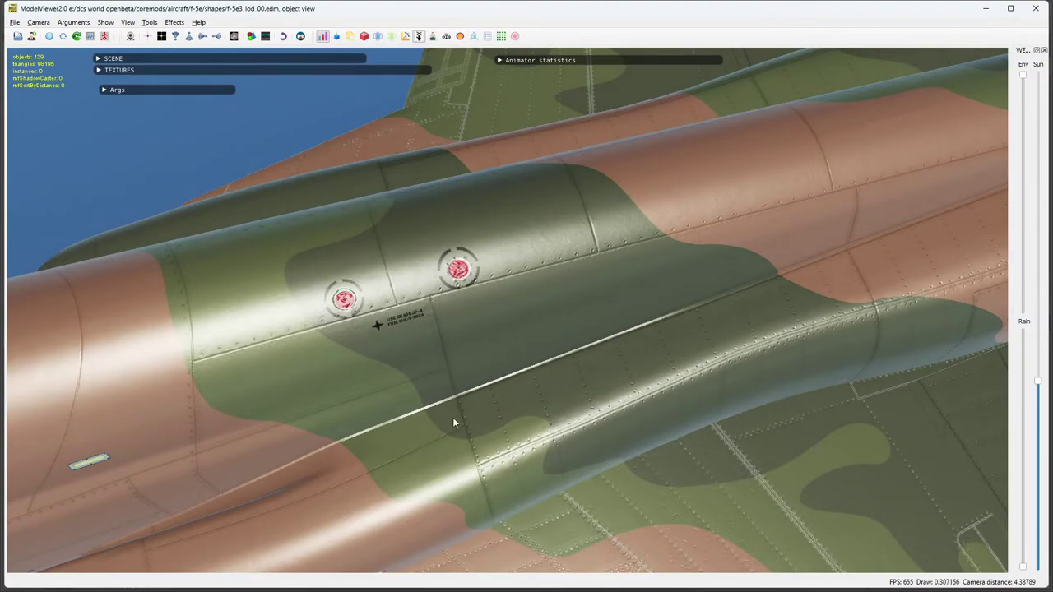
drag(452, 420, 412, 259)
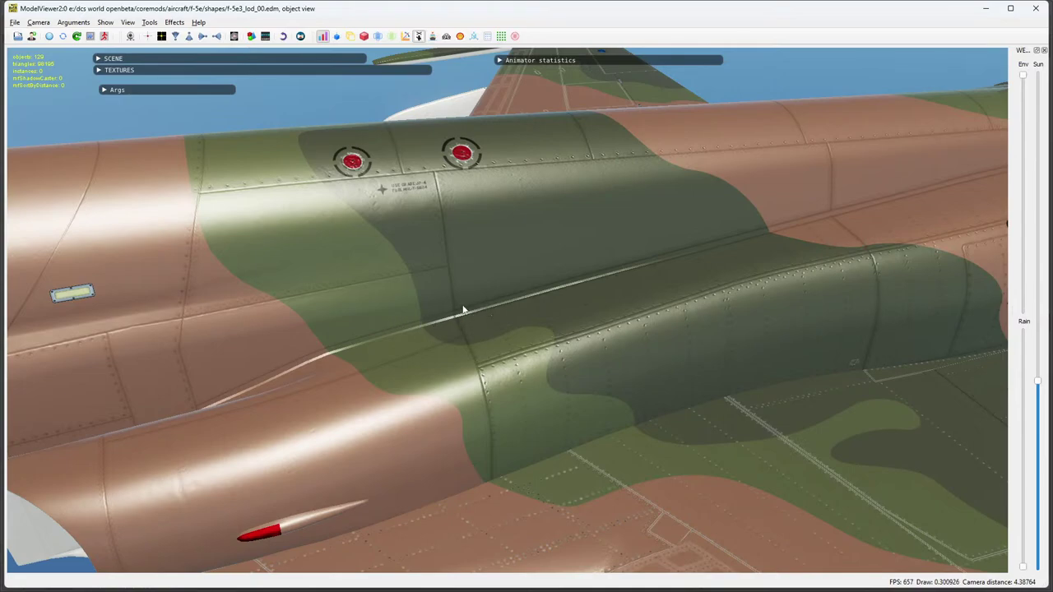
drag(580, 263, 605, 296)
scroll(696, 263, down, 2)
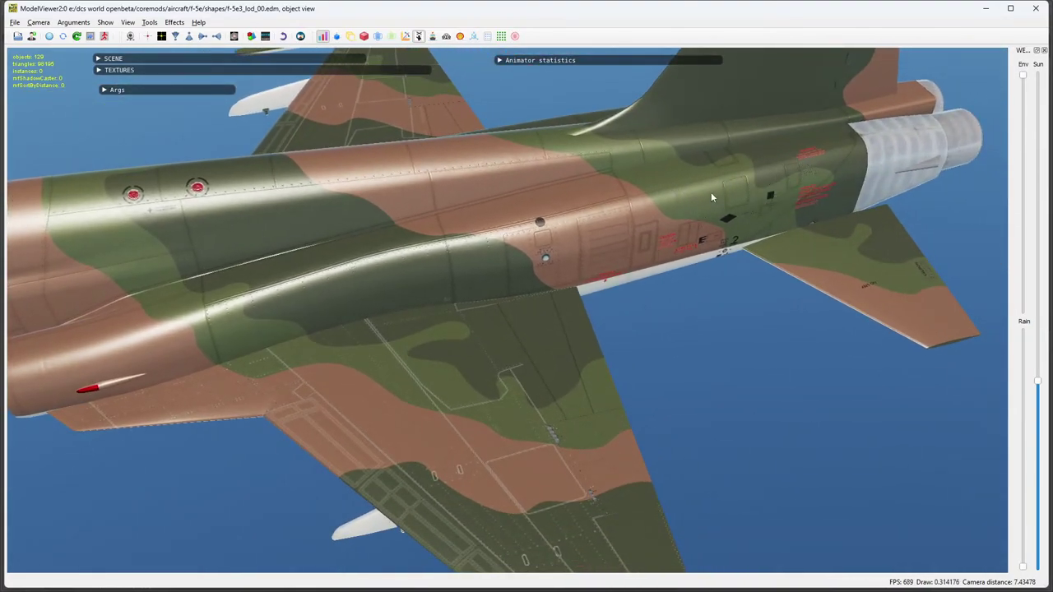
drag(712, 197, 314, 211)
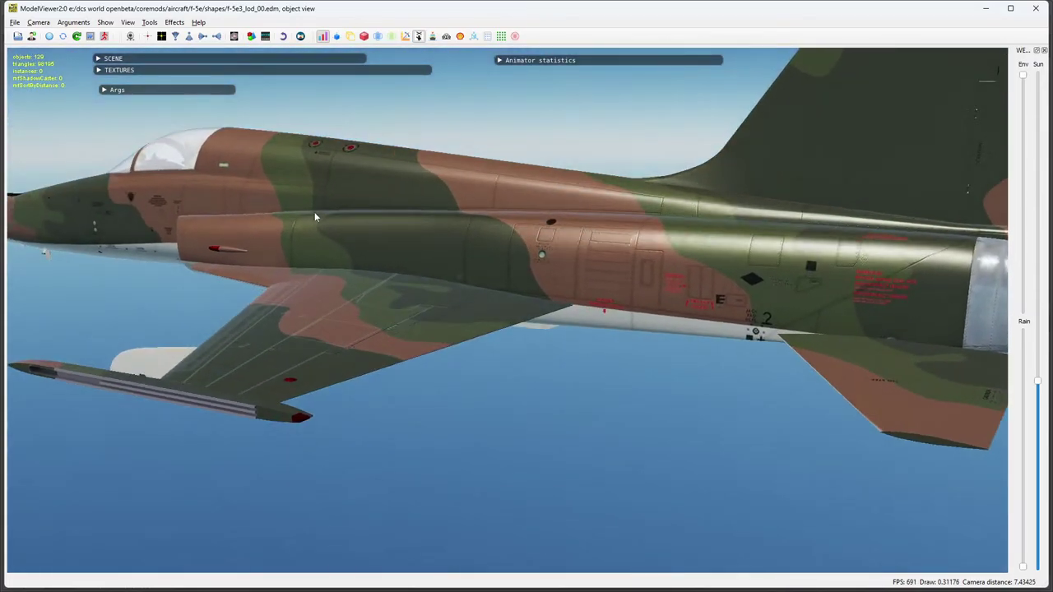
Examine the aircraft's underside and inspect the single point fuel stencil beside the centerline pylon close up.
scroll(644, 266, down, 2)
drag(587, 293, 482, 265)
scroll(484, 291, down, 3)
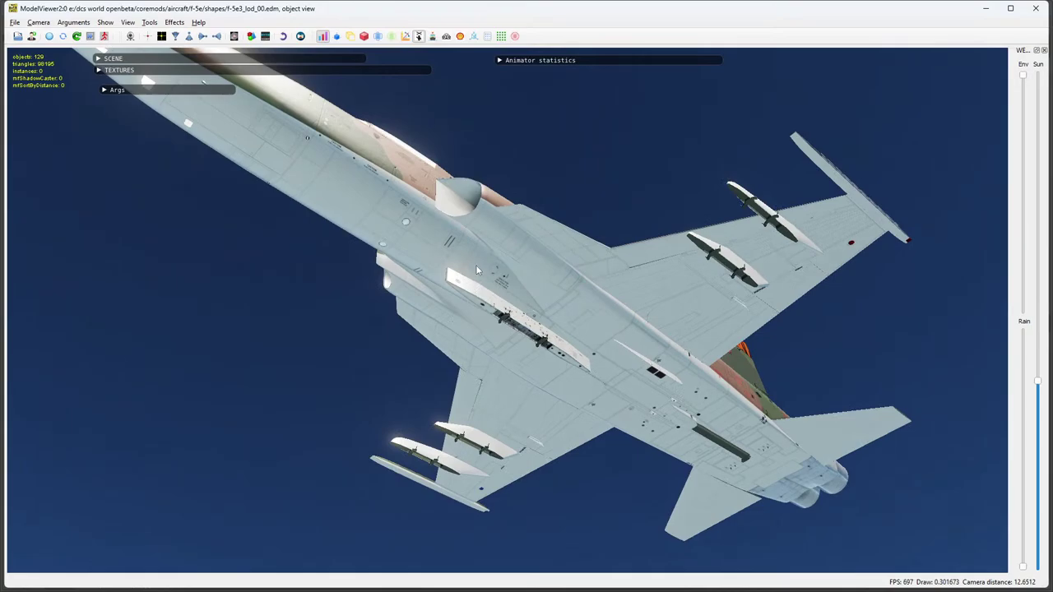
drag(553, 278, 564, 314)
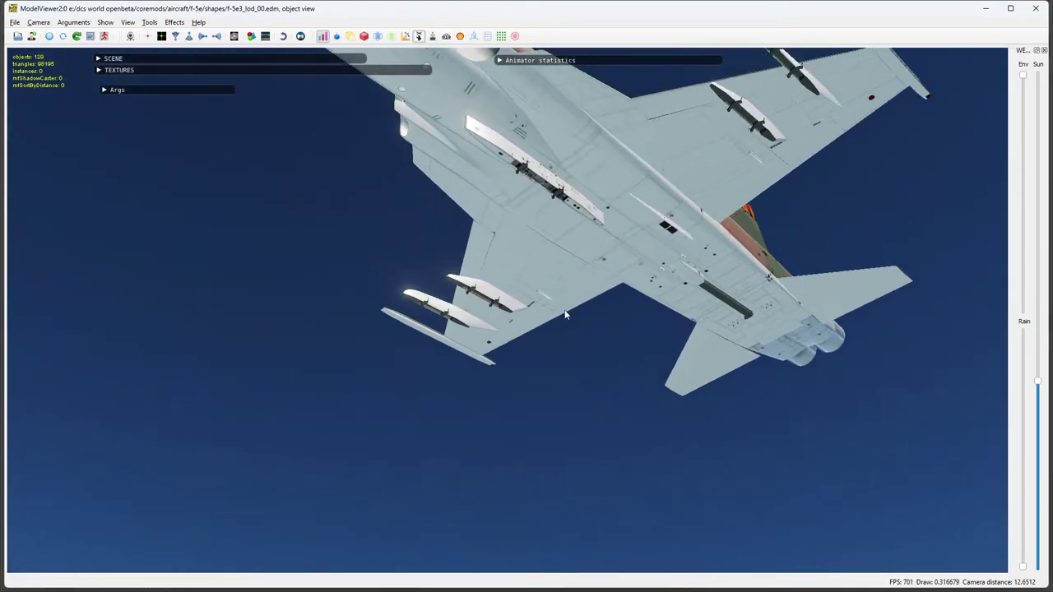
scroll(566, 314, up, 10)
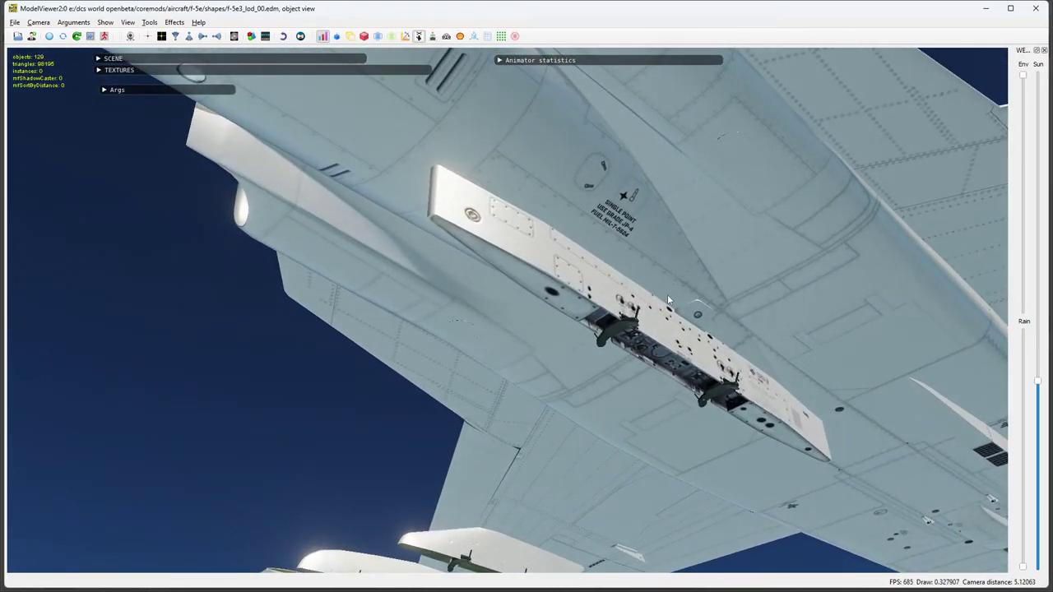
drag(668, 299, 564, 266)
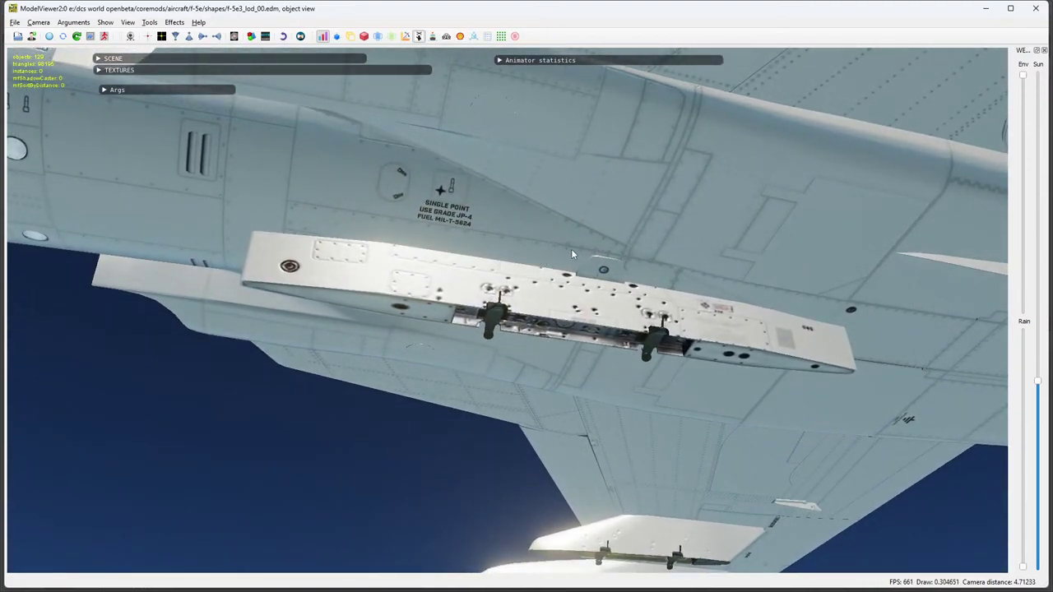
Examine the underside panel lines and rivets around the centerline pylon close up.
scroll(570, 248, up, 4)
drag(578, 216, 493, 263)
scroll(493, 268, up, 2)
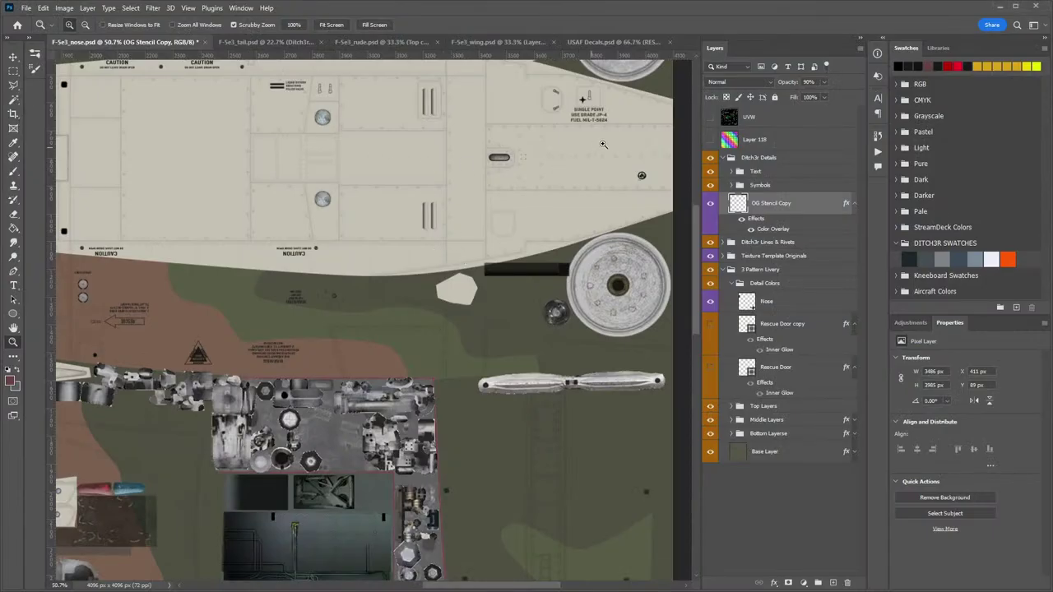
Switch to F-5e3_tail.psd in Photoshop and turn off the Outer Glow on the Lines copy layer in the Ditch3r Lines and Rivets group.
click(315, 47)
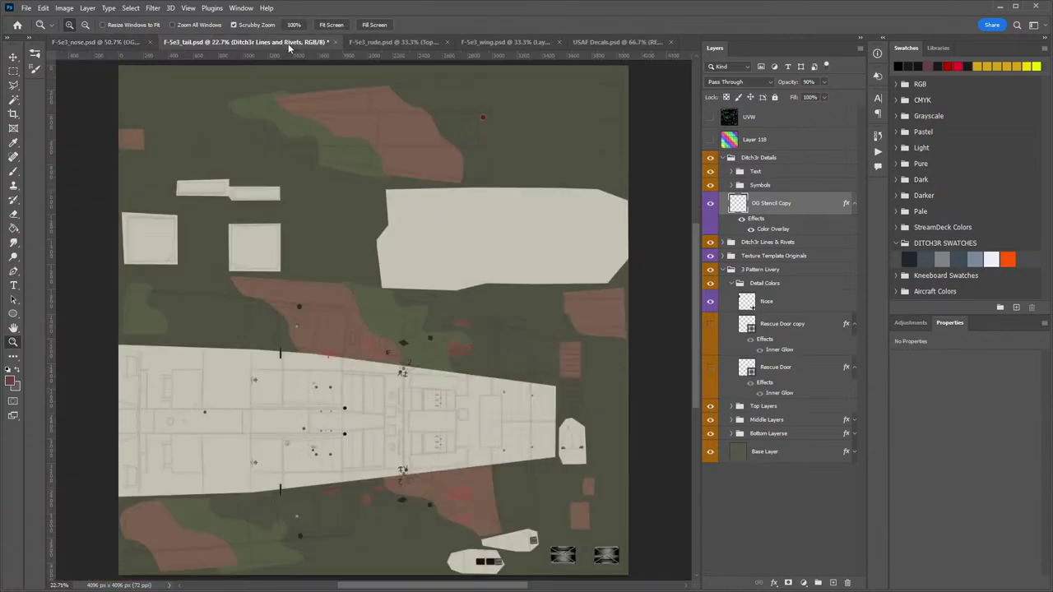
scroll(218, 387, up, 8)
drag(219, 388, 216, 387)
drag(152, 376, 386, 323)
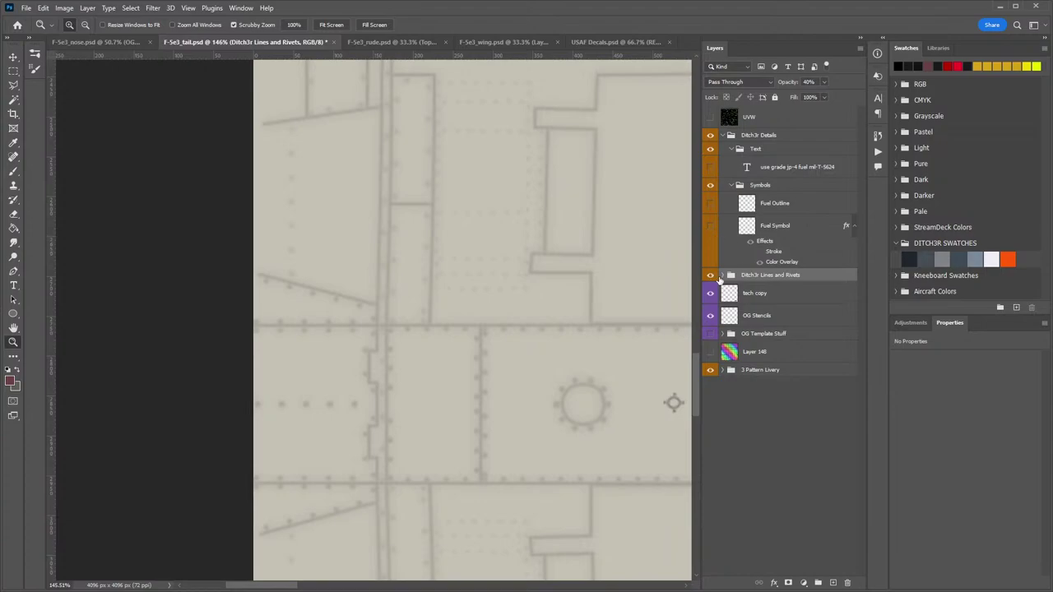
click(721, 276)
click(711, 294)
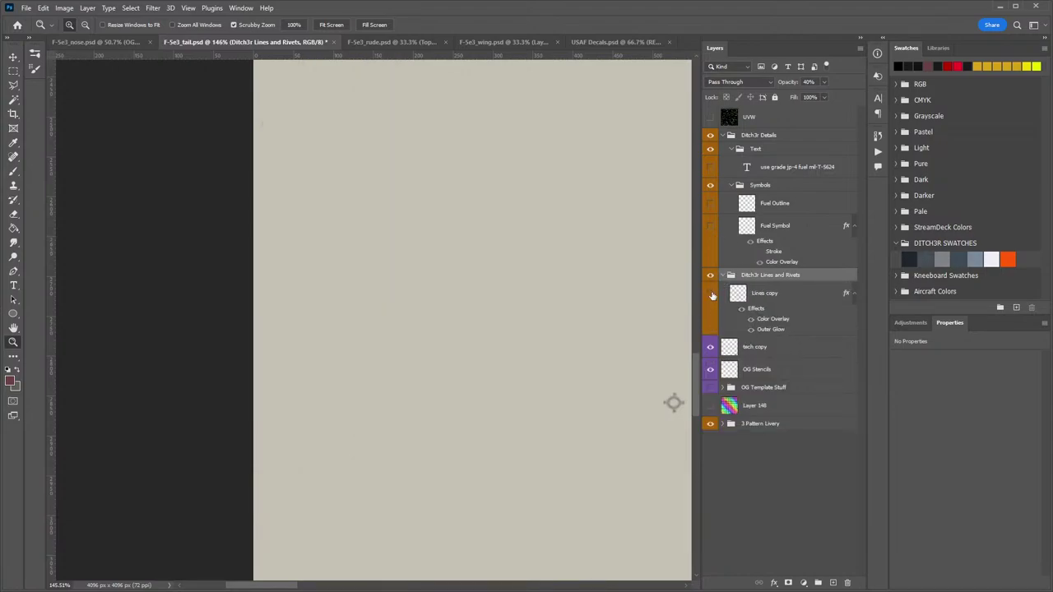
click(710, 294)
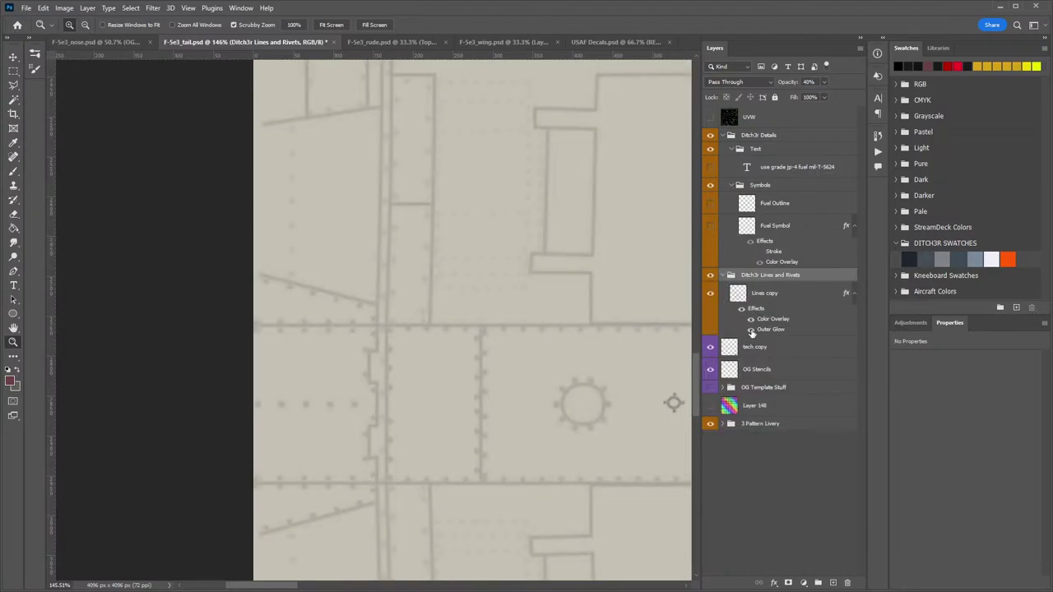
click(750, 330)
scroll(549, 359, right, 2)
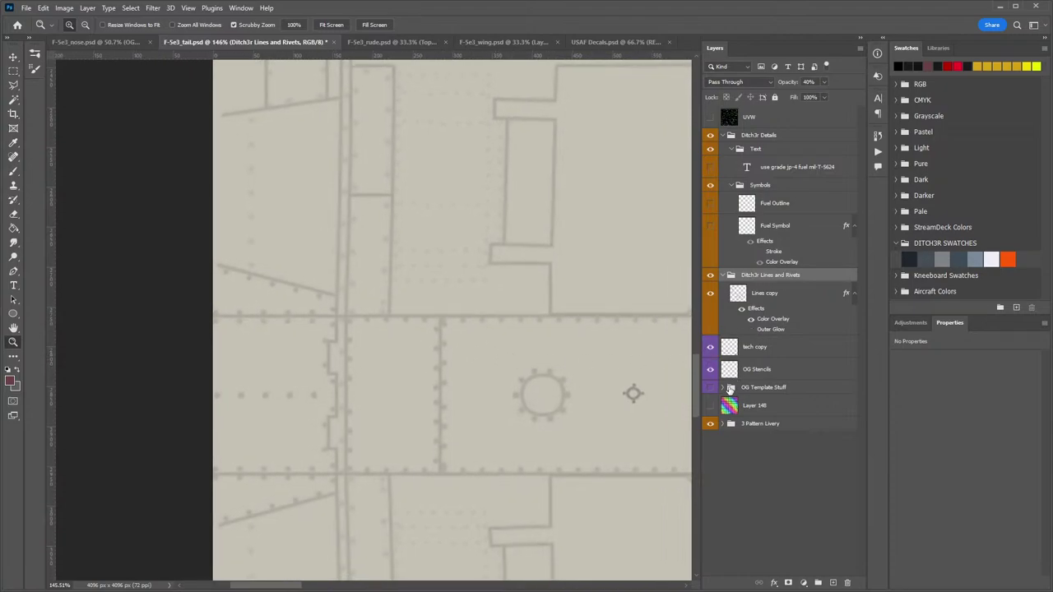
Hide the Lines copy layer and show the template's lines group with its Lines and Details and Rivets 2 layers.
click(724, 390)
scroll(758, 400, down, 2)
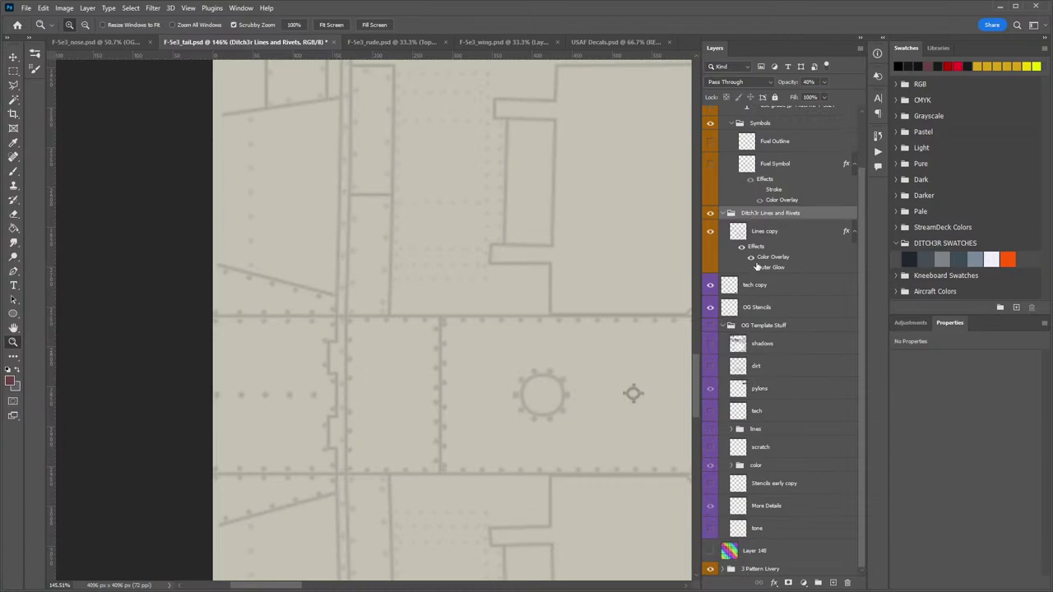
click(711, 232)
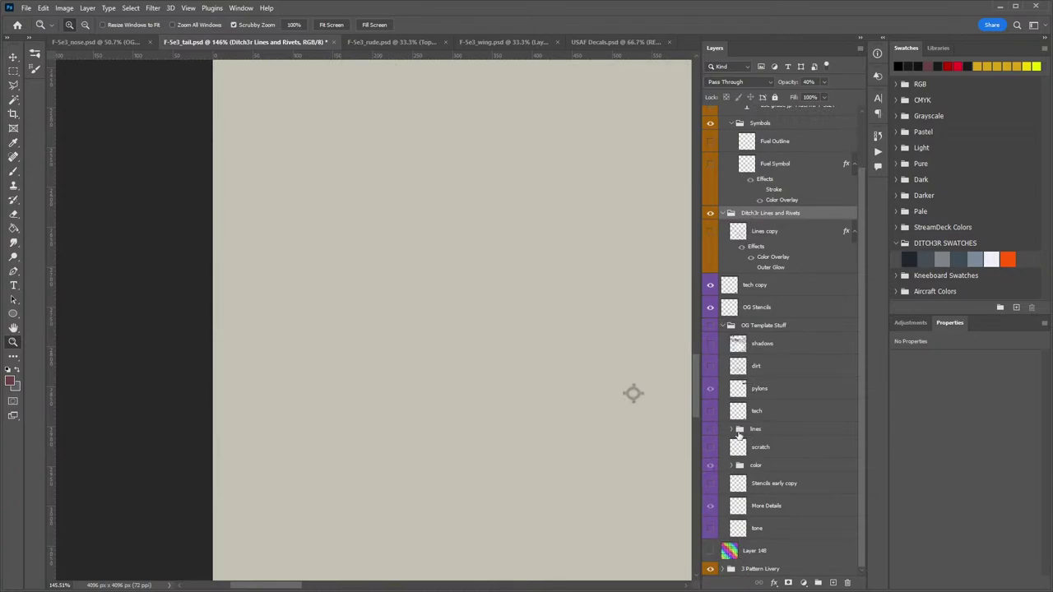
click(710, 429)
click(732, 429)
click(709, 446)
click(710, 469)
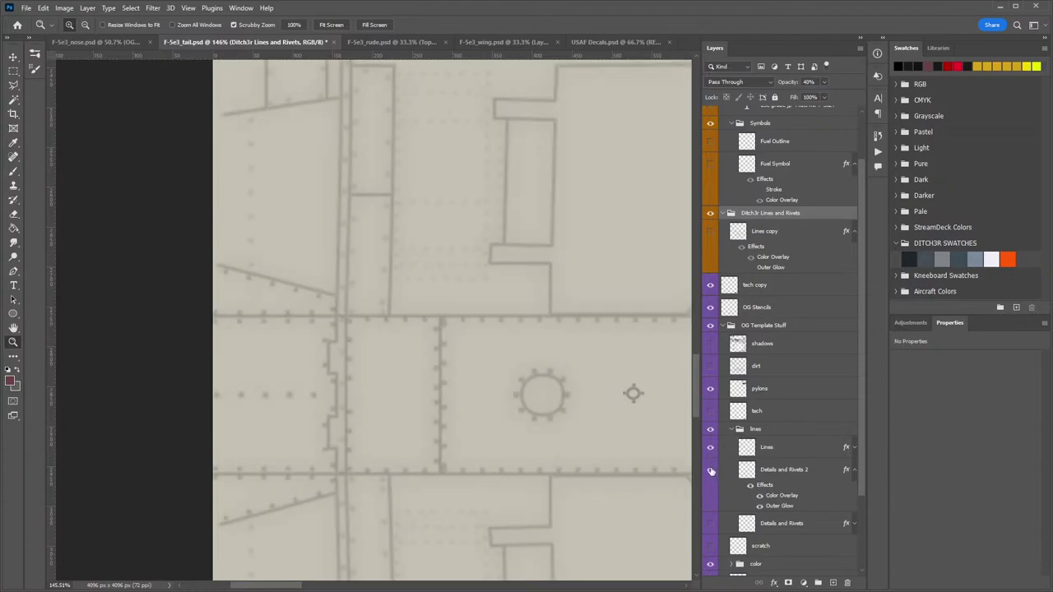
Compare the template's Lines, Details and Rivets, and Details and Rivets 2 layers by toggling their visibility.
click(710, 523)
click(711, 448)
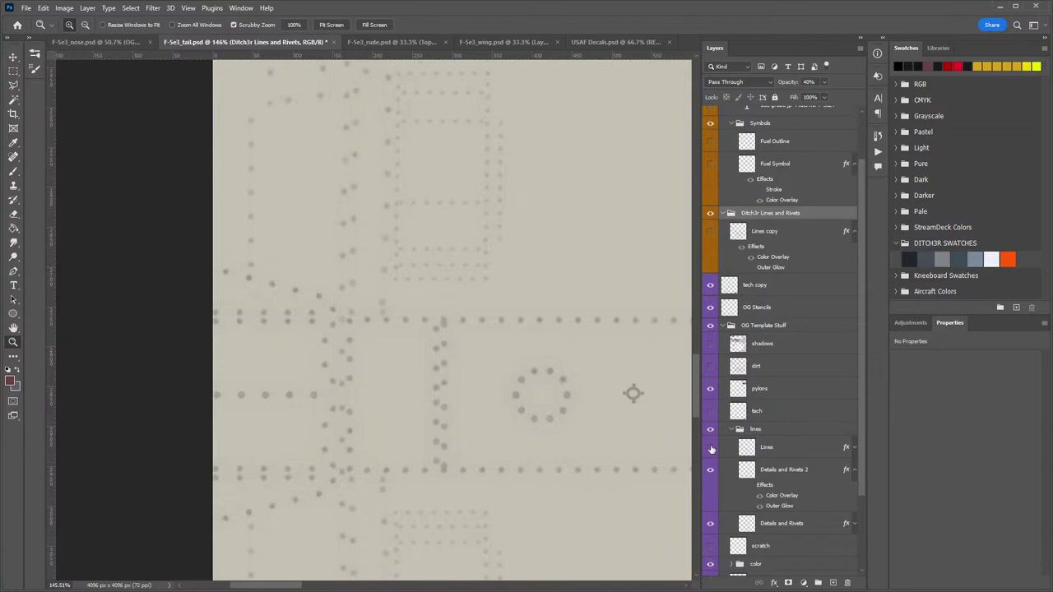
click(711, 447)
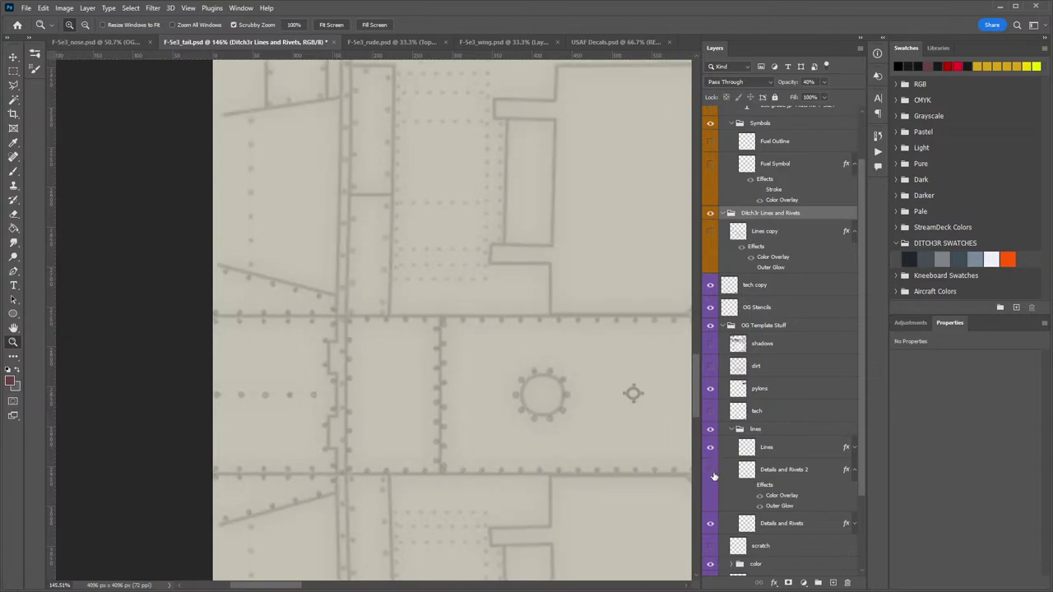
click(711, 526)
click(711, 524)
click(710, 447)
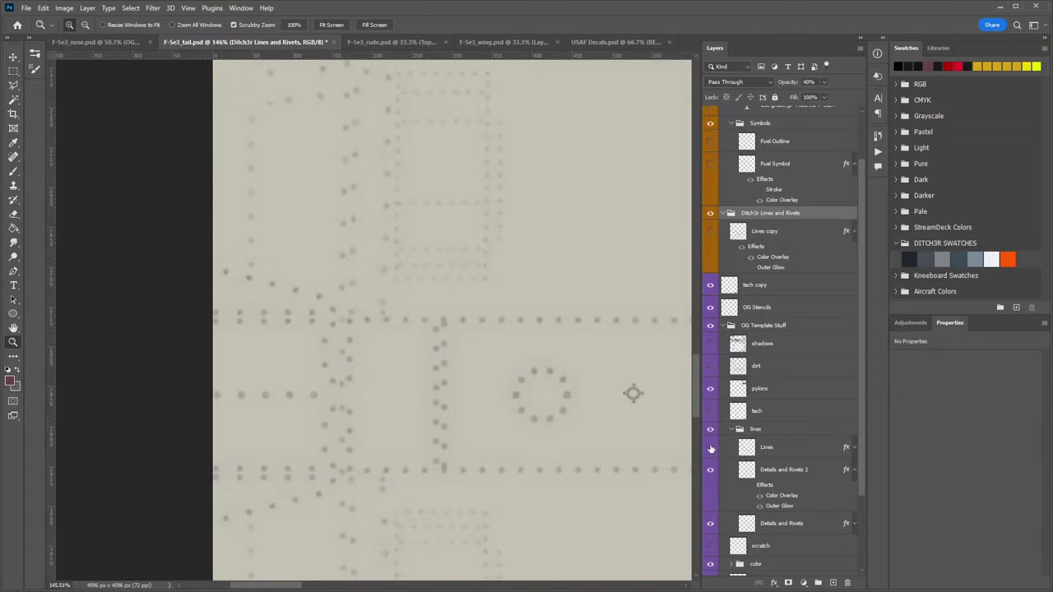
click(711, 447)
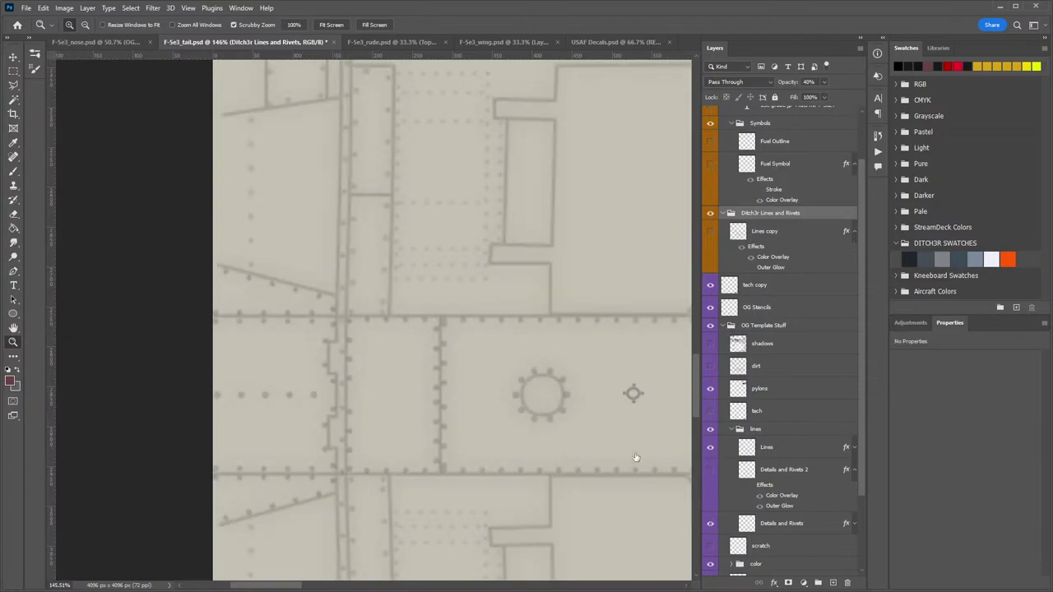
drag(321, 312, 359, 346)
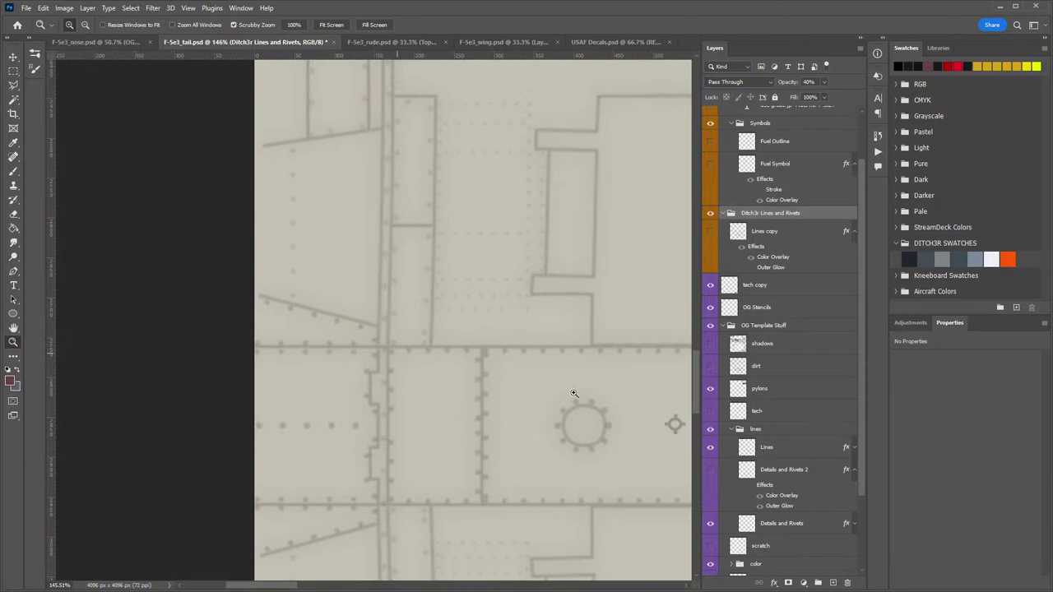
Hide the template's lines group and show the Lines copy layer again.
click(709, 449)
click(709, 449)
click(709, 429)
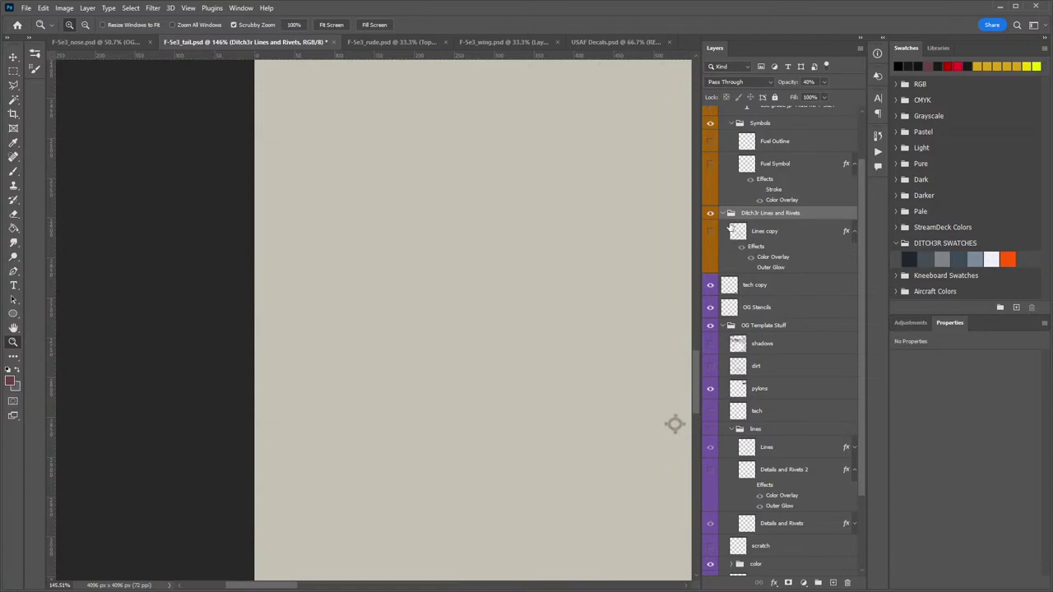
click(709, 232)
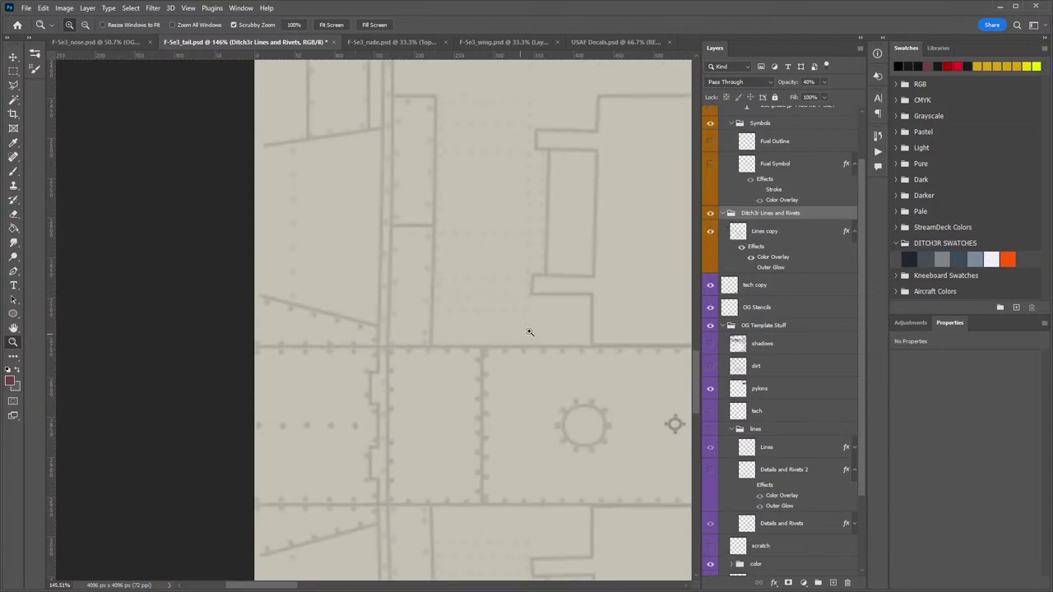
Examine the Lines copy panel lines and rivets across the tail texture's upper parts and rear fuselage underside.
drag(538, 309, 335, 399)
drag(418, 261, 375, 438)
drag(410, 123, 423, 367)
drag(455, 451, 375, 230)
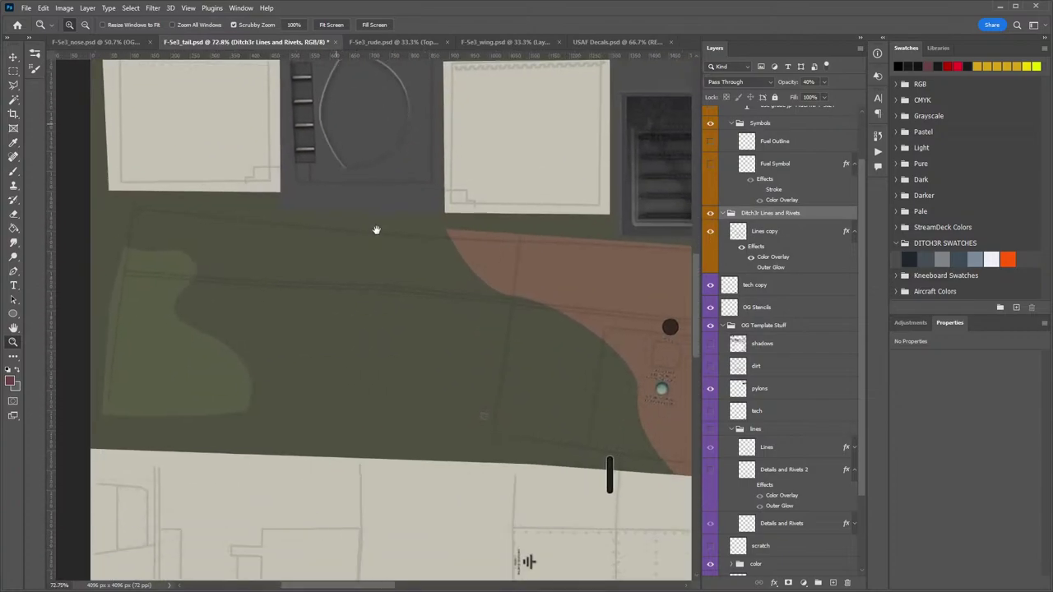
drag(485, 498, 411, 230)
drag(466, 435, 487, 321)
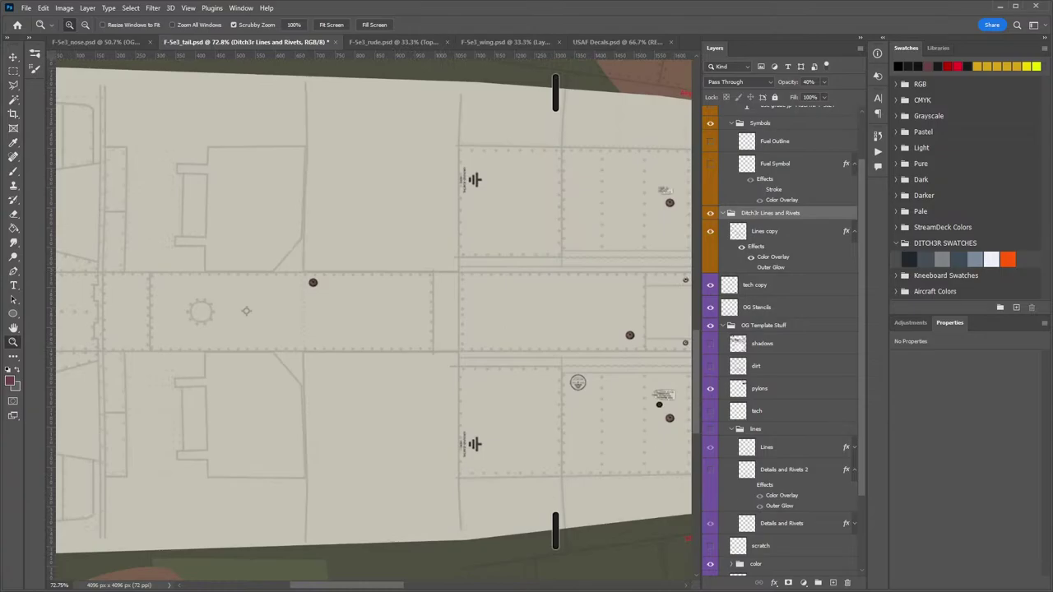
Switch to ModelViewer and examine how heavy the underside panel lines look around the single point fuel stencil.
key(alt+Tab)
drag(423, 294, 474, 326)
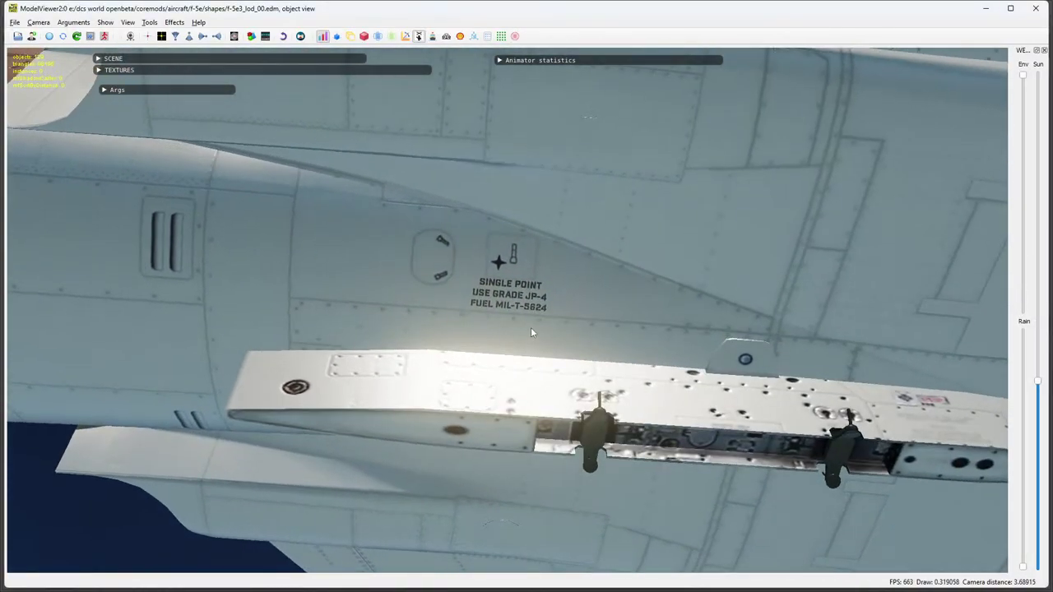
scroll(536, 323, down, 3)
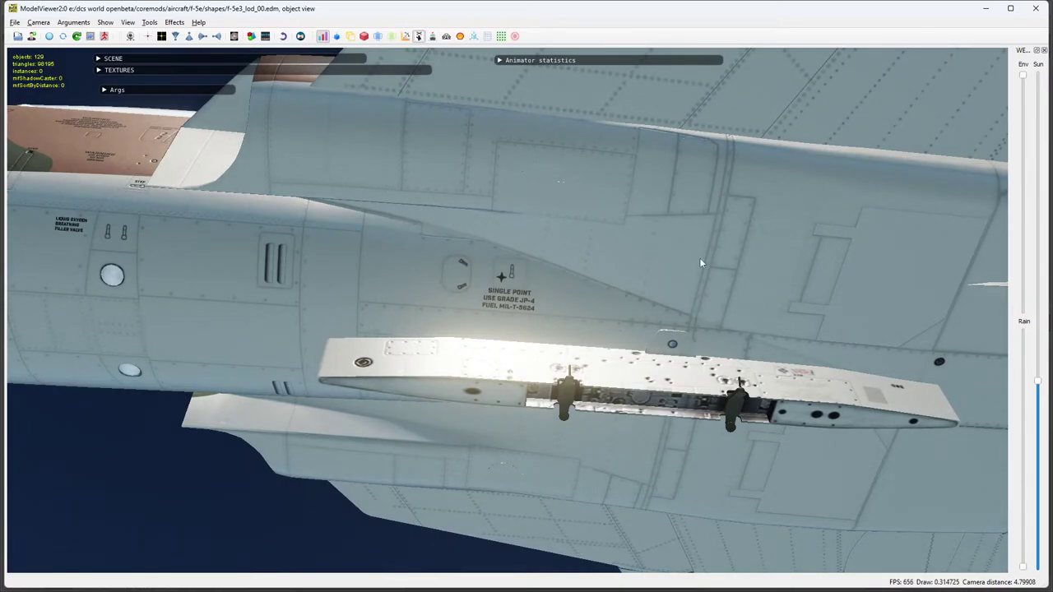
drag(667, 325, 714, 319)
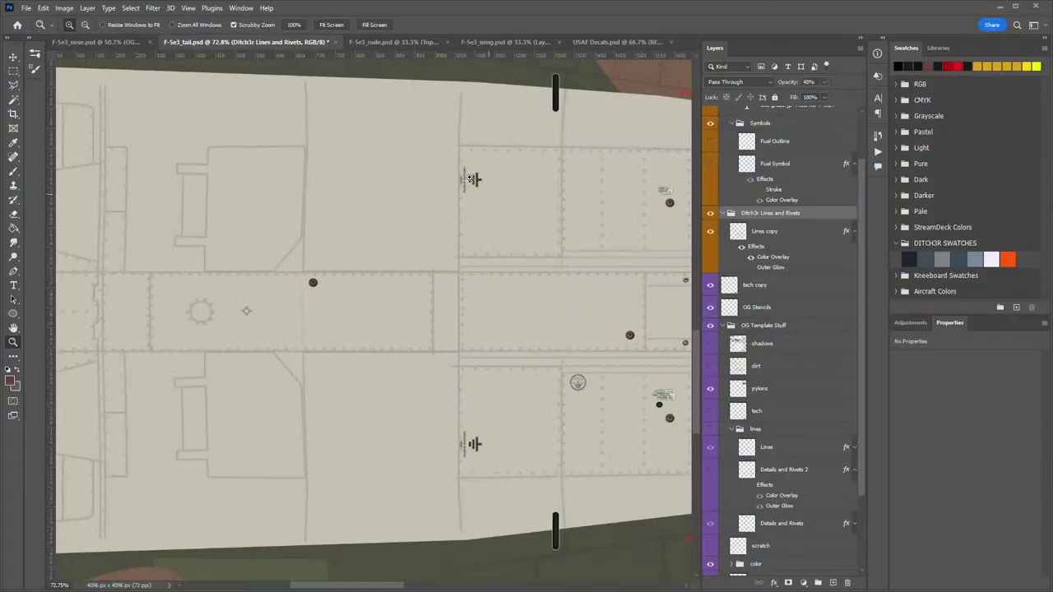
In the tail document in Photoshop, load the Lines copy layer's pixels as a selection and contract it.
ctrl+click(738, 234)
drag(245, 305, 559, 308)
drag(411, 285, 452, 266)
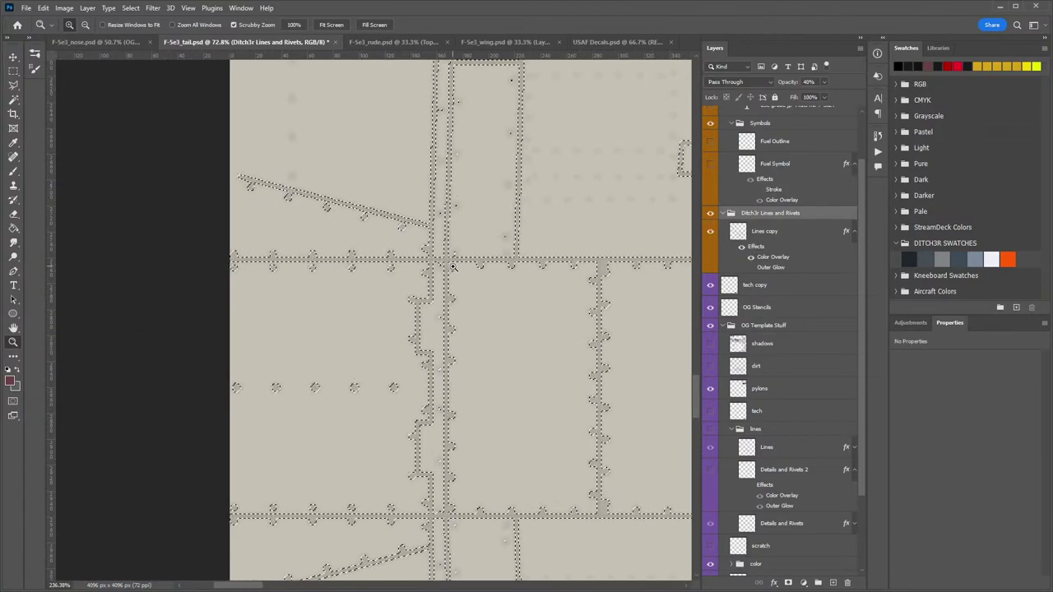
click(43, 7)
mouse_move(86, 8)
mouse_move(130, 8)
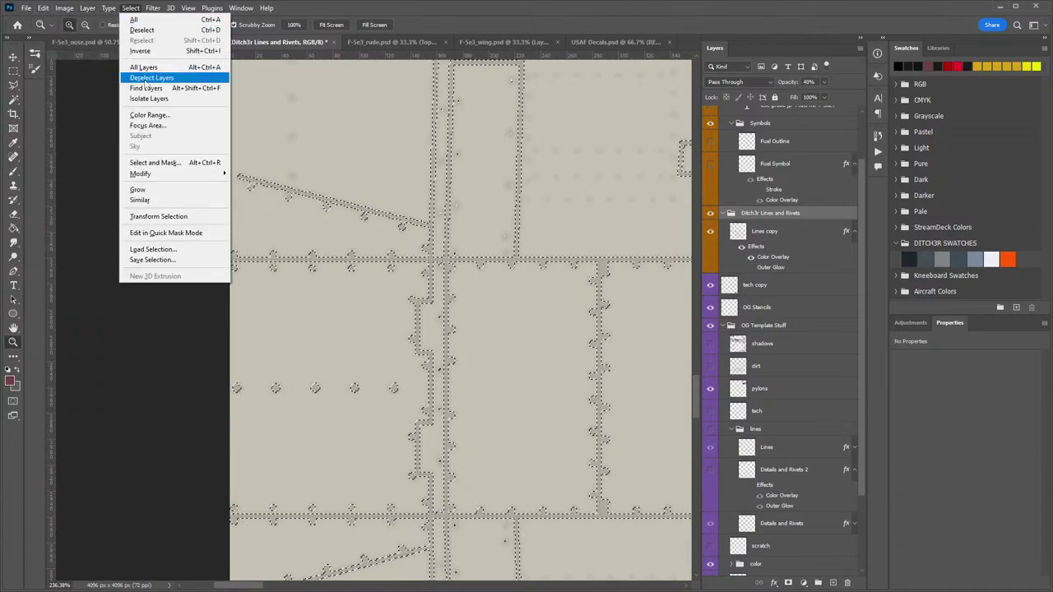
mouse_move(218, 173)
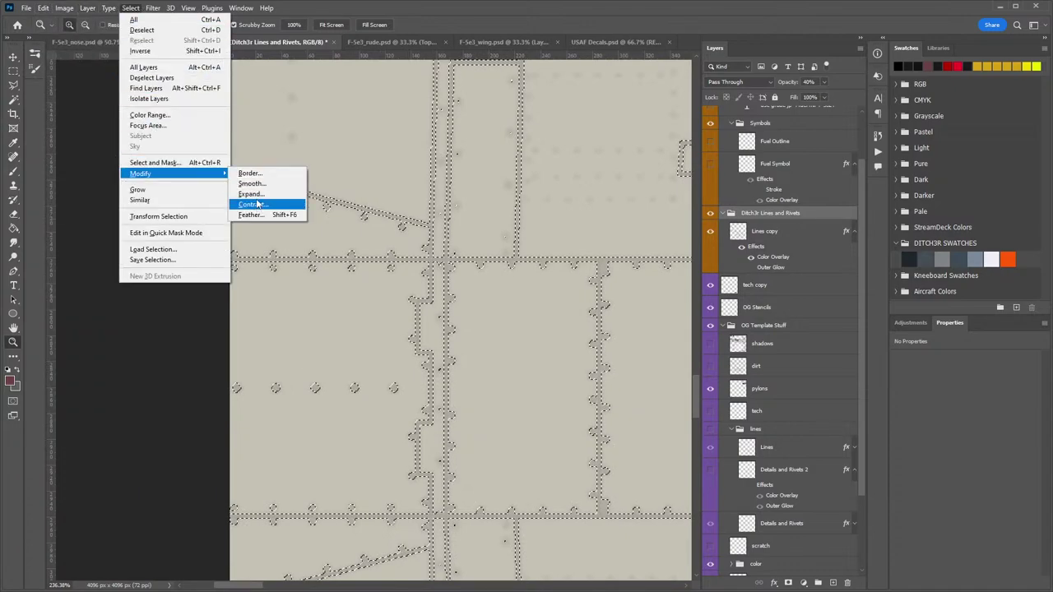
click(252, 204)
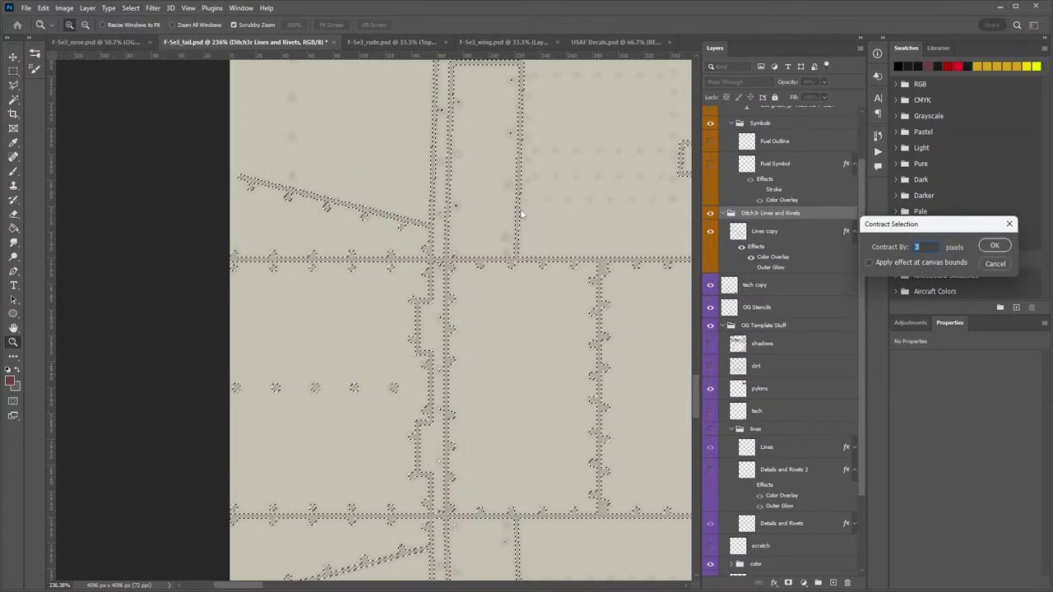
key(Return)
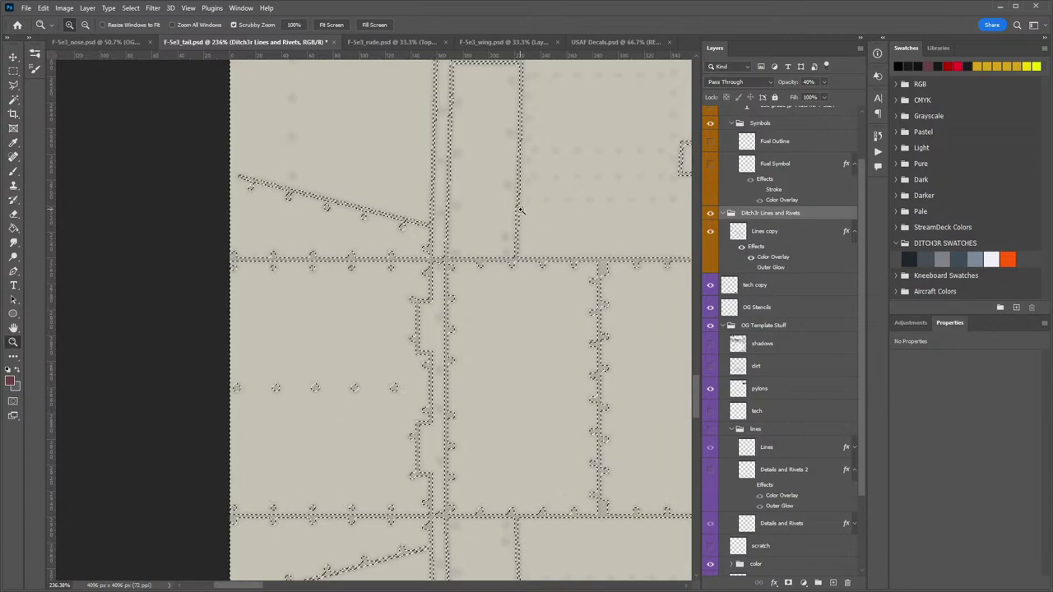
Thin the Lines copy artwork by deleting everything outside the contracted line selection from that layer, and clear the selection.
key(Delete)
key(Return)
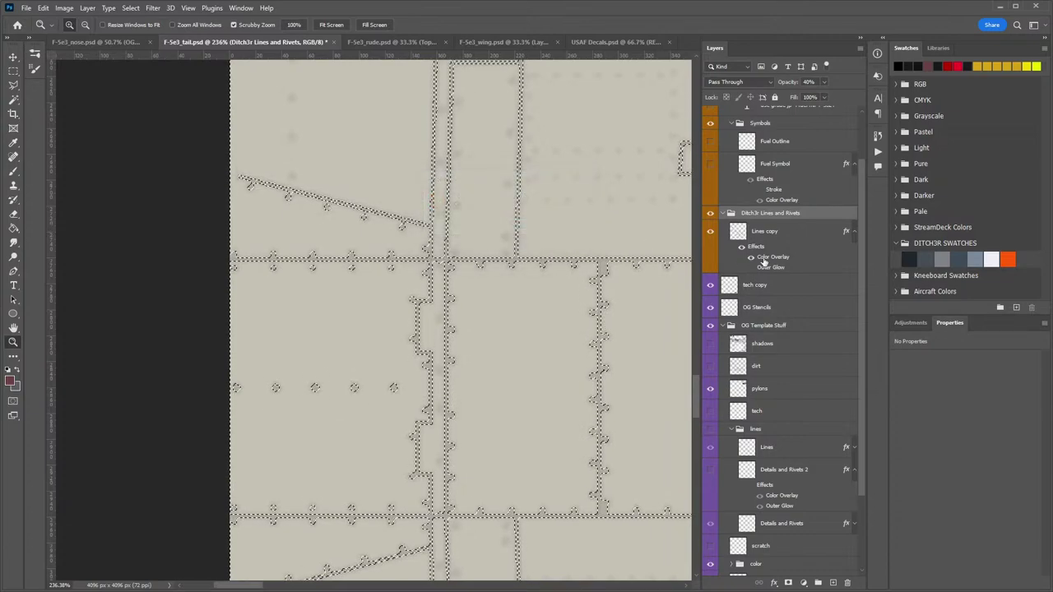
click(809, 237)
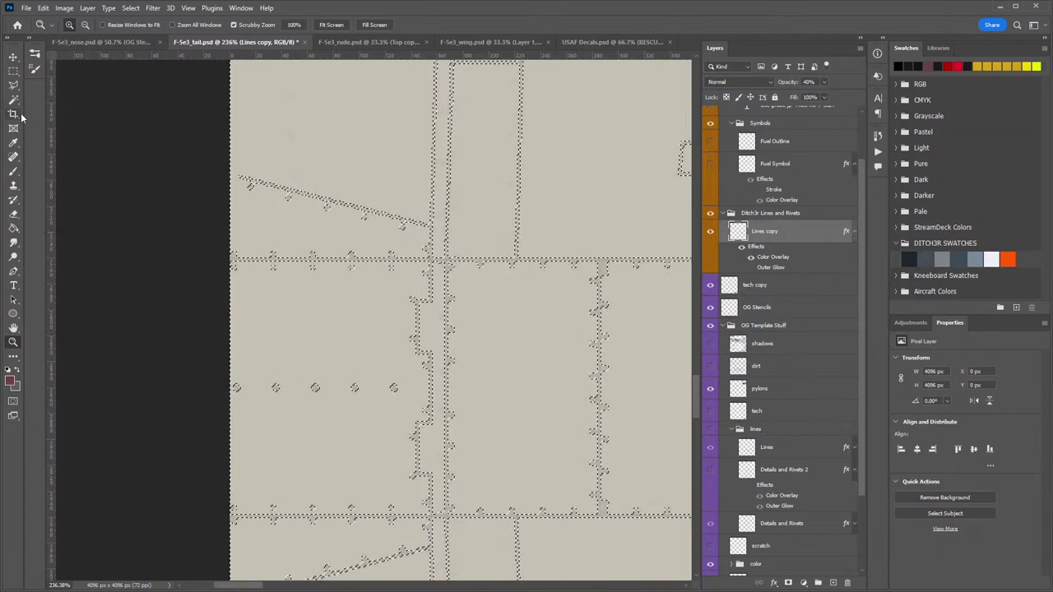
click(15, 72)
key(ctrl+d)
key(z)
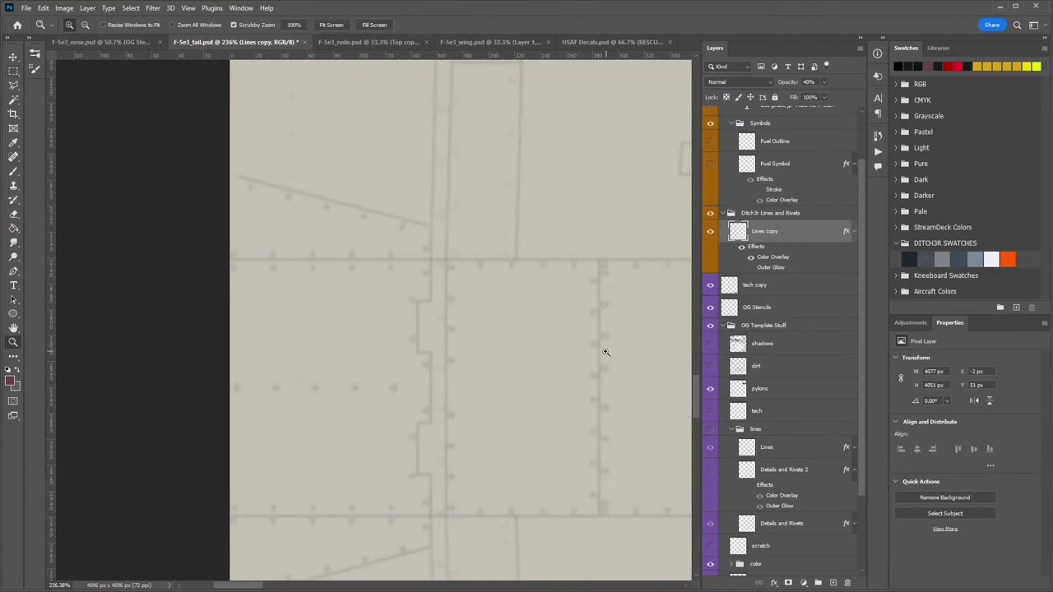
Examine the thinned panel lines and rivets across the tail texture.
drag(603, 350, 341, 317)
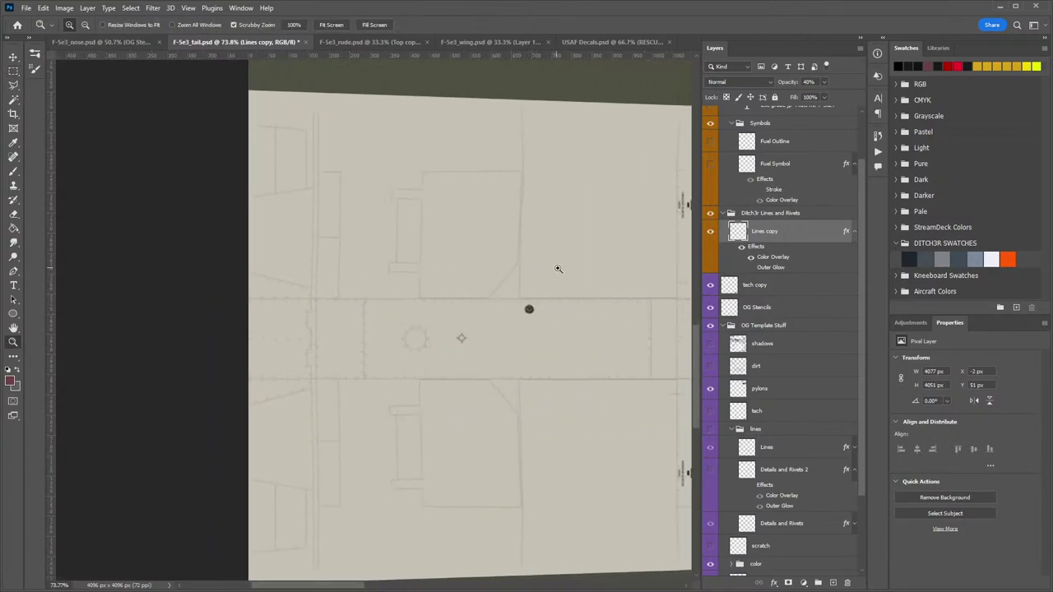
drag(558, 268, 421, 482)
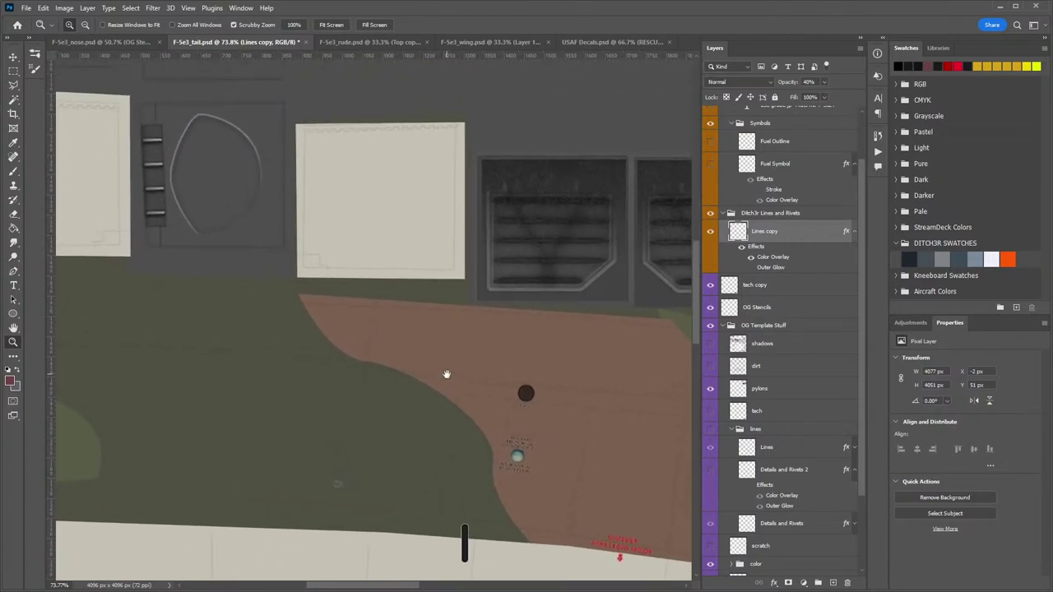
drag(446, 376, 436, 271)
drag(474, 340, 442, 162)
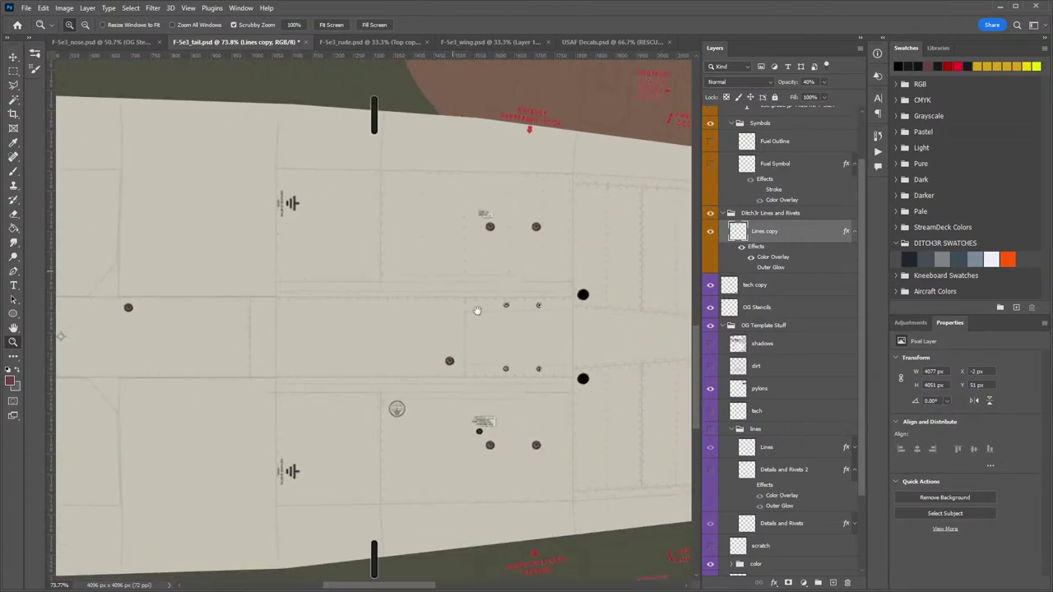
drag(477, 307, 456, 263)
drag(406, 303, 559, 440)
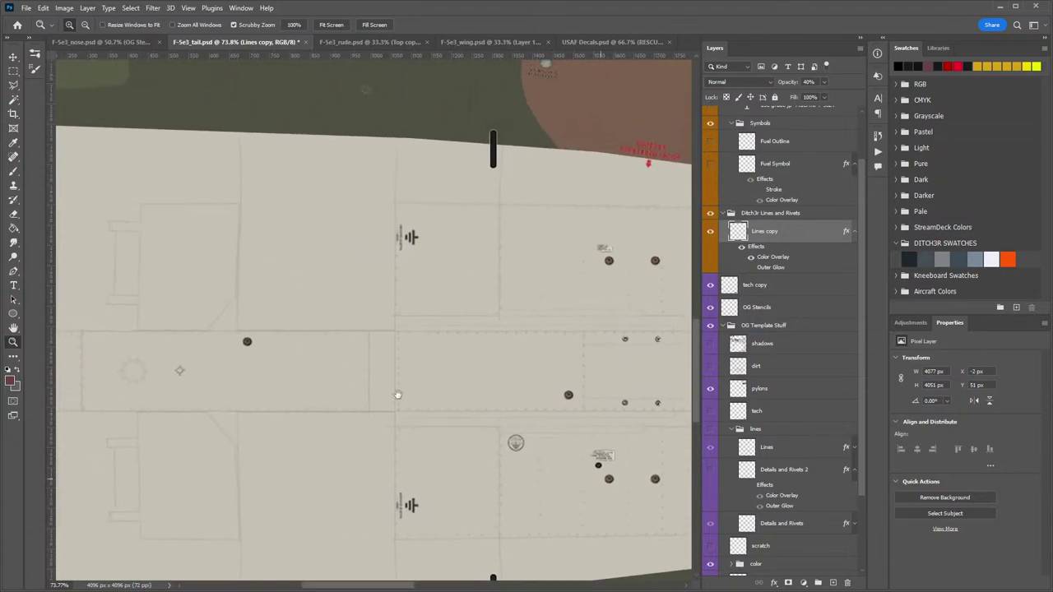
drag(321, 370, 550, 381)
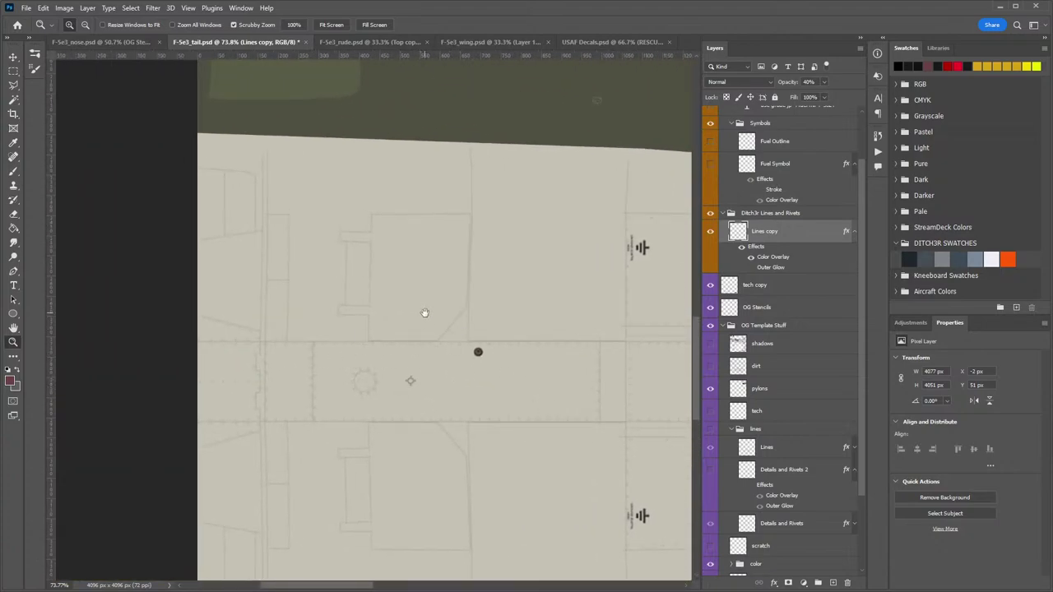
drag(600, 347, 612, 328)
Export the tail texture as F-5e3_tail in NVIDIA DDS format to the Ditch3r's F5 1 livery folder, replacing the existing file.
click(27, 8)
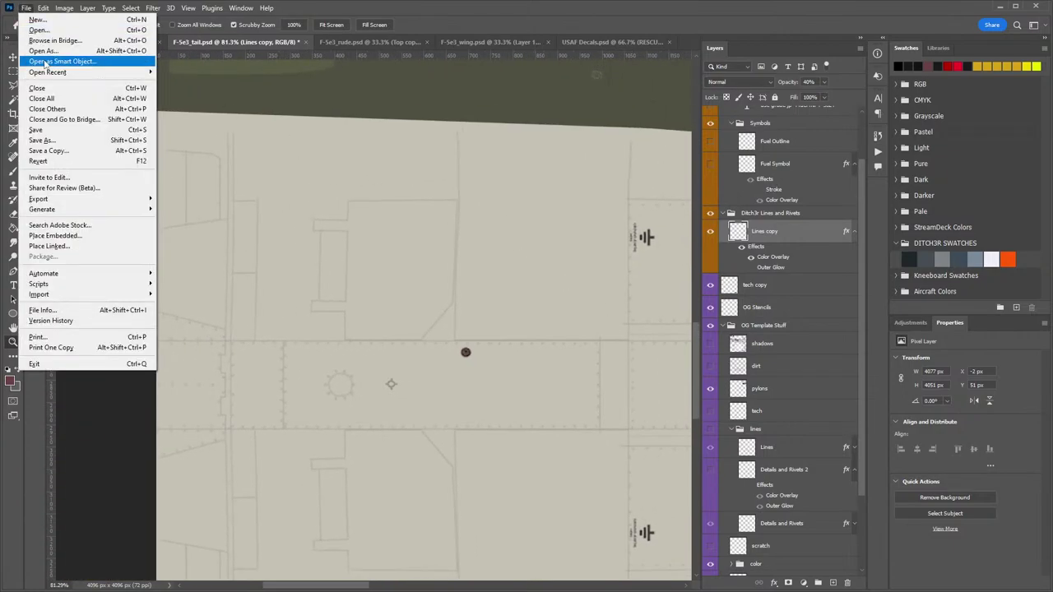
click(64, 146)
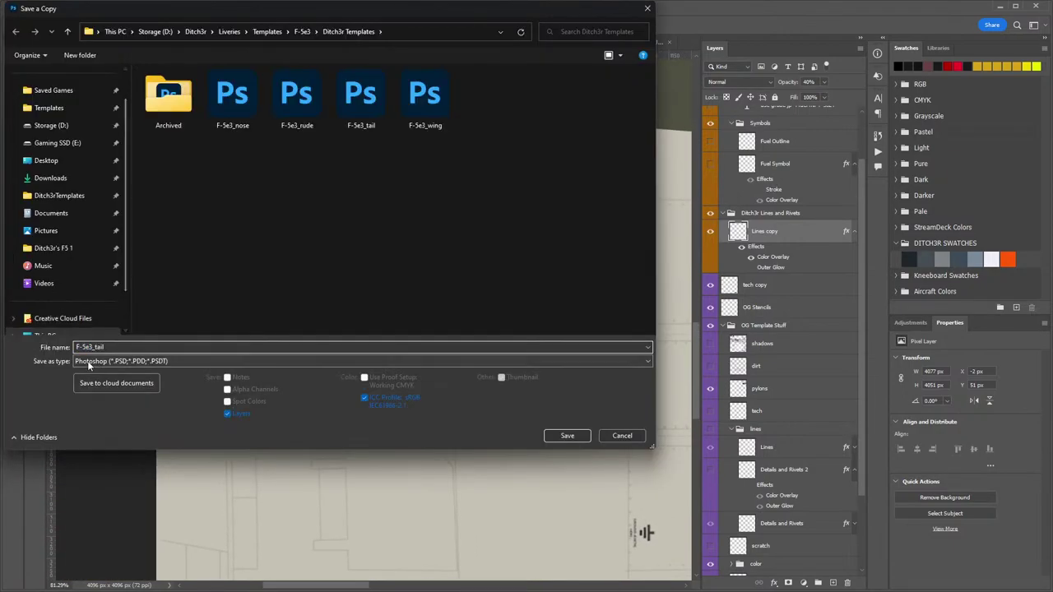
click(123, 361)
click(123, 416)
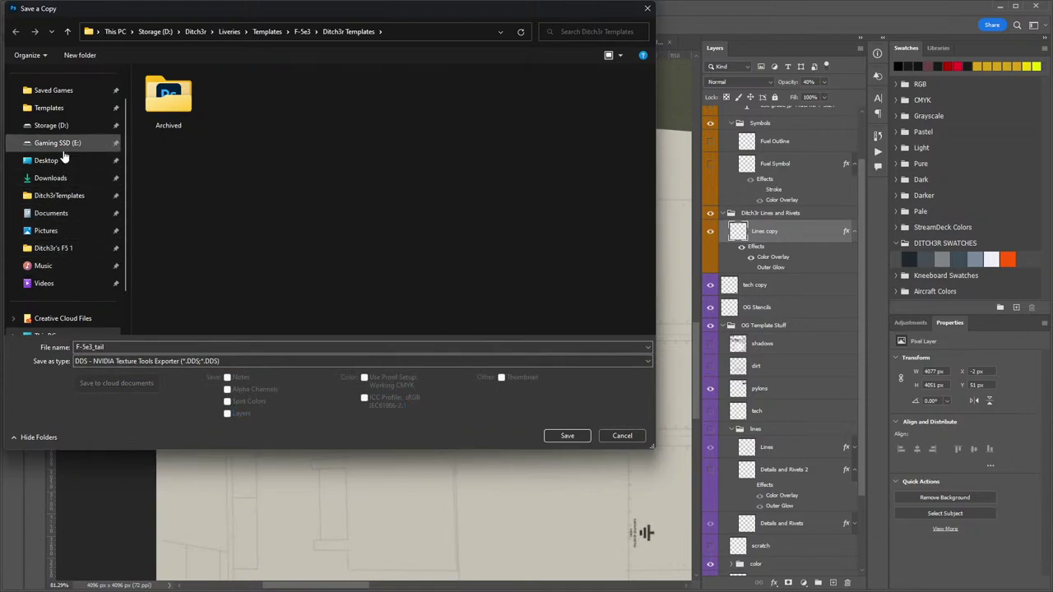
click(54, 198)
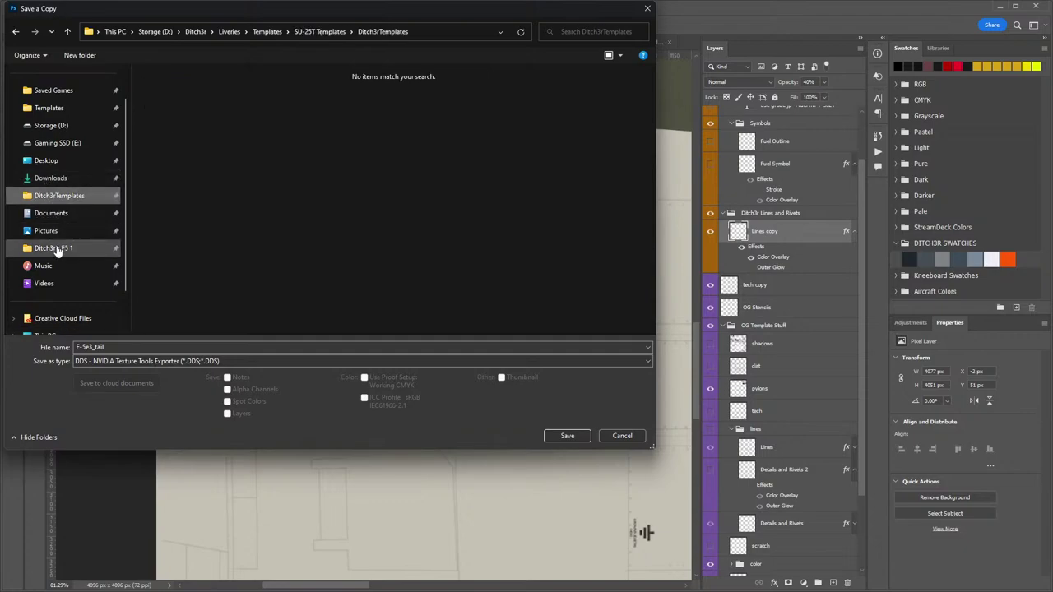
click(53, 248)
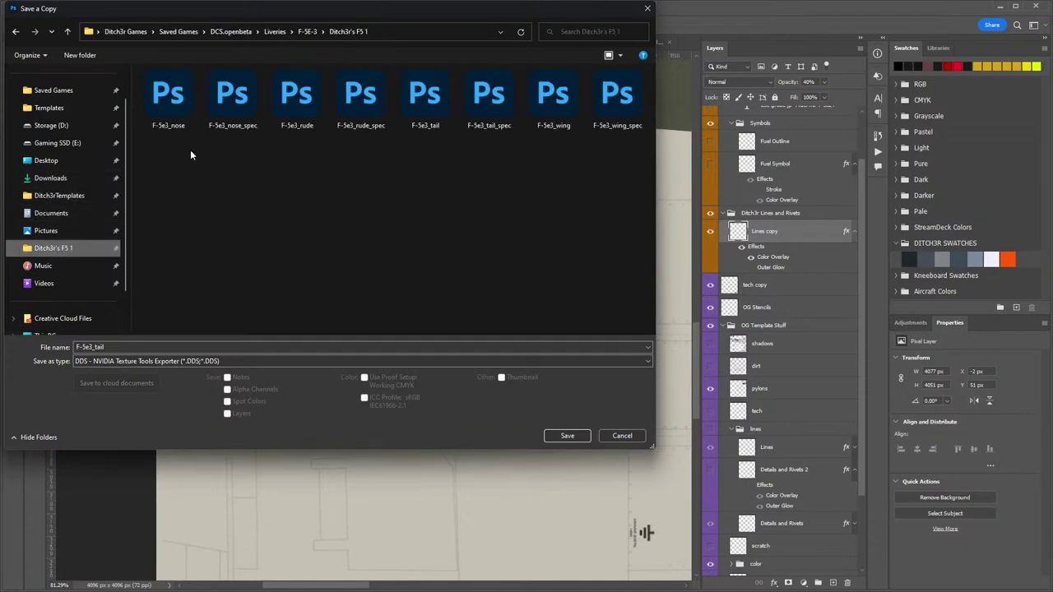
double_click(424, 120)
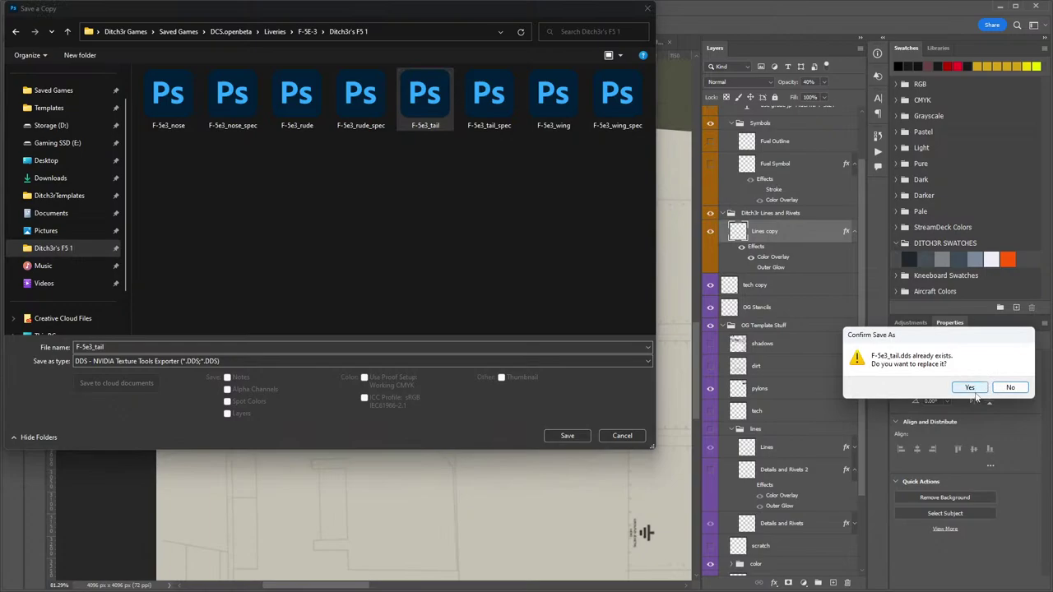
click(970, 387)
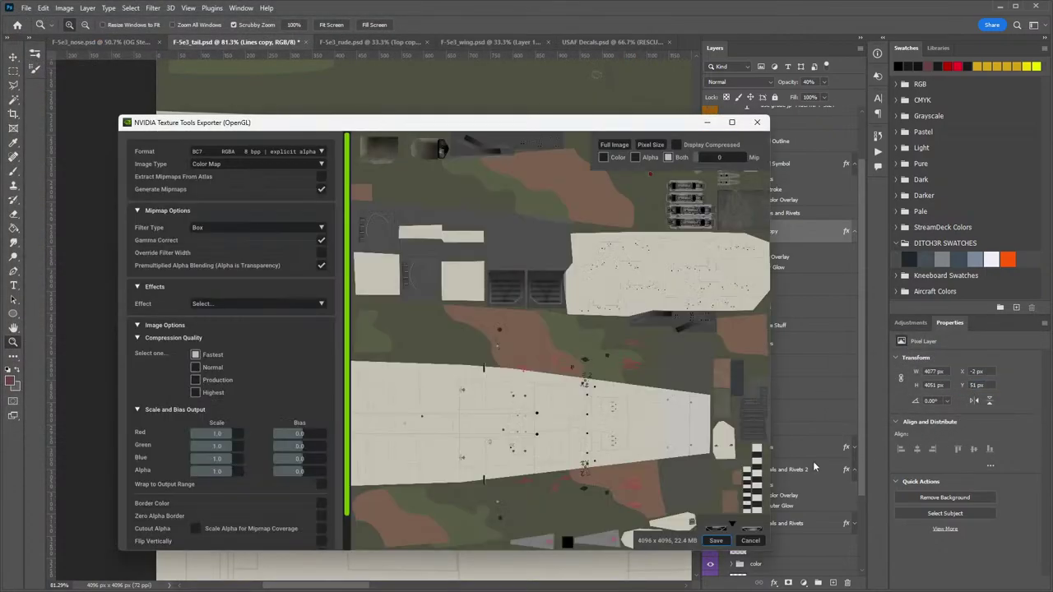
click(716, 539)
Switch to ModelViewer, reload the textures and compare the thinned underside panel lines with those around the single point fuel stencil.
key(alt+Tab)
drag(507, 289, 441, 303)
scroll(435, 271, up, 4)
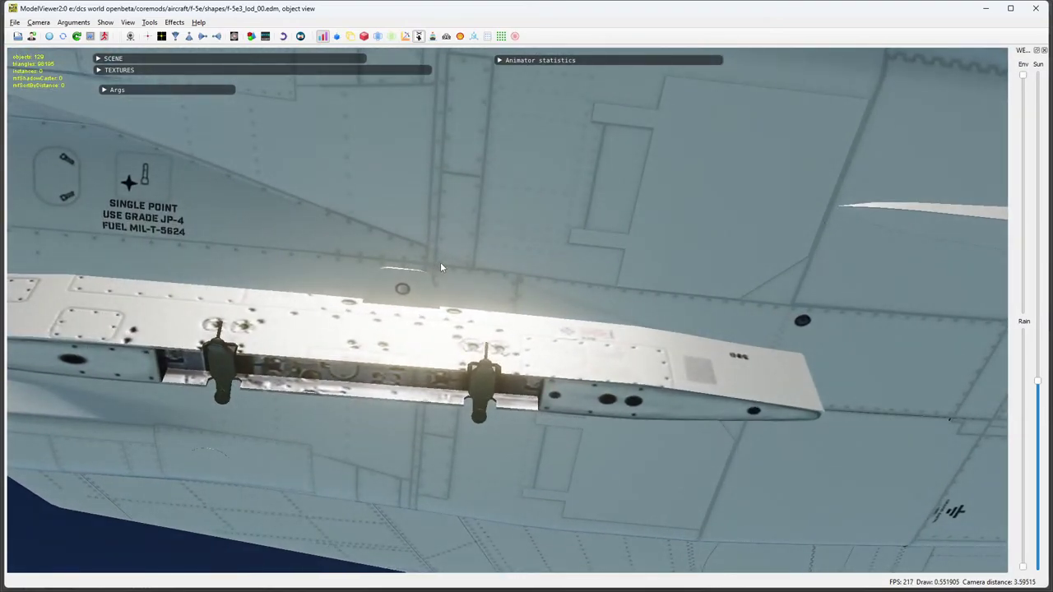
drag(440, 262, 589, 387)
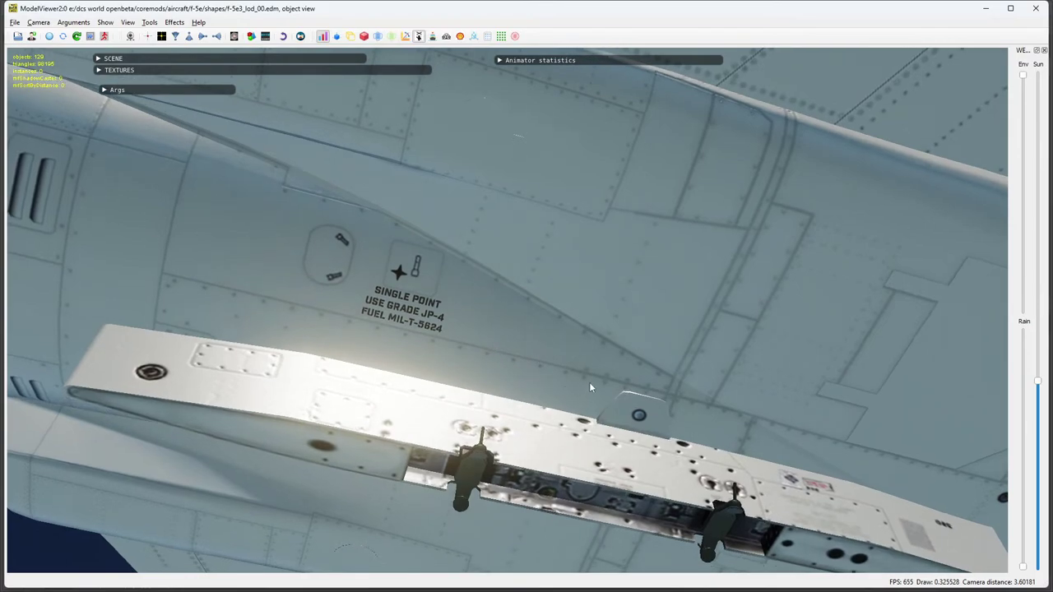
click(50, 36)
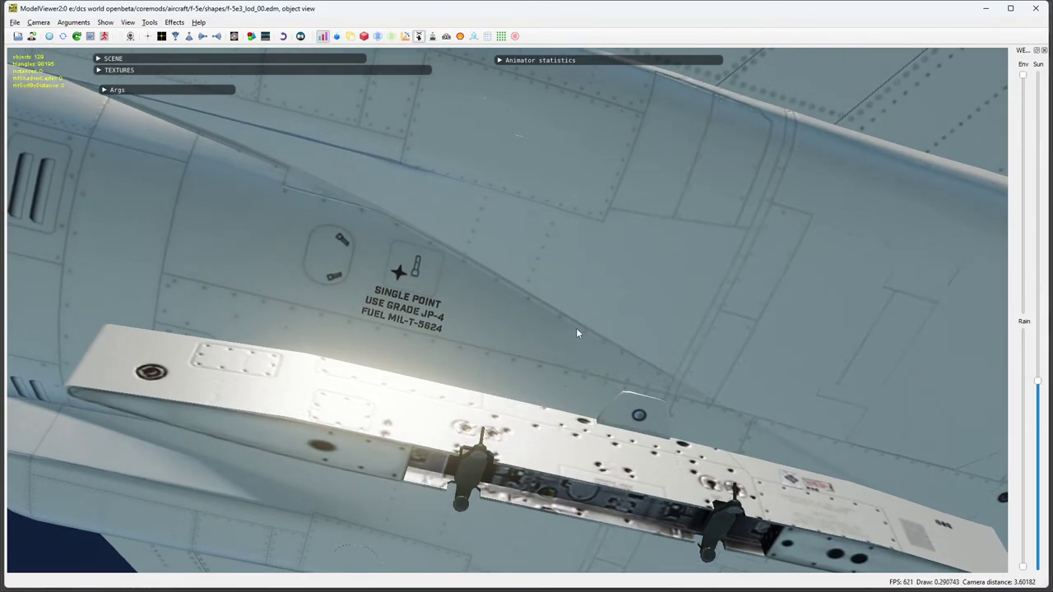
scroll(576, 278, down, 4)
scroll(574, 293, up, 1)
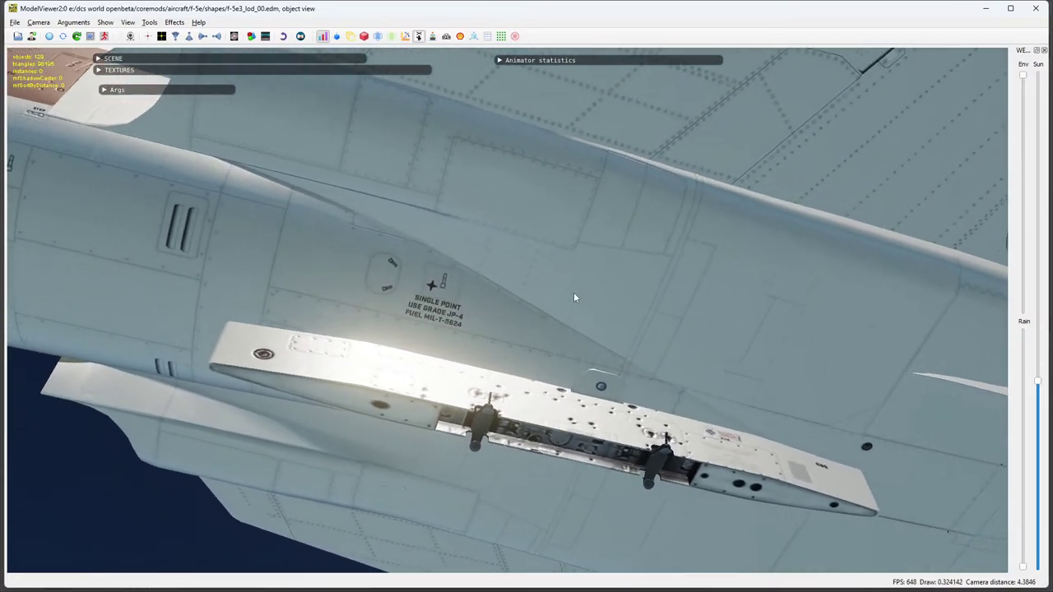
drag(574, 298, 577, 391)
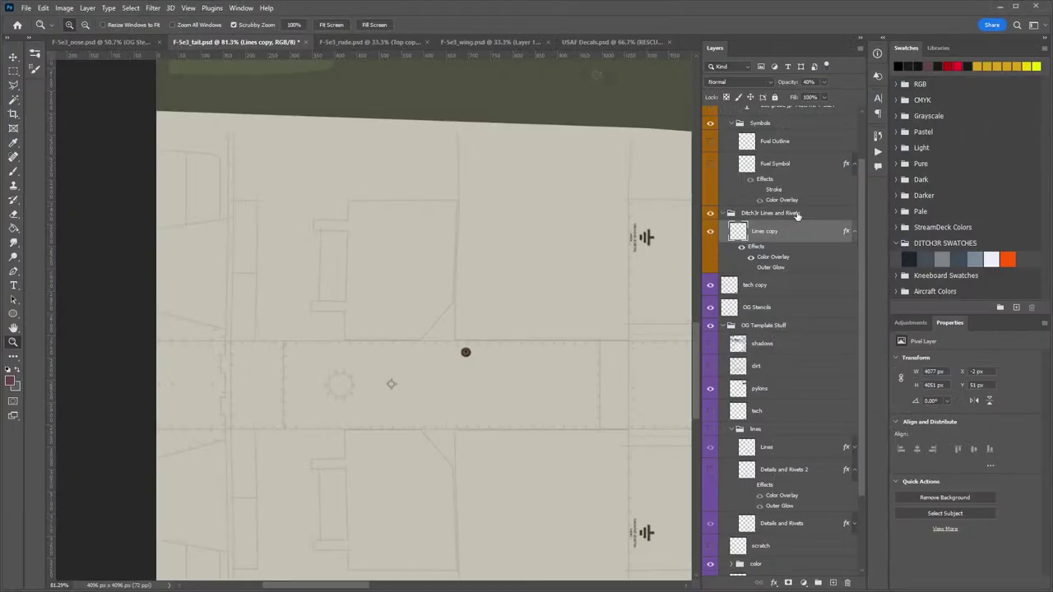
In Photoshop, check the opacity of the nose document's line and rivet layers, and set the tail's Lines copy layer to 45% opacity.
click(123, 42)
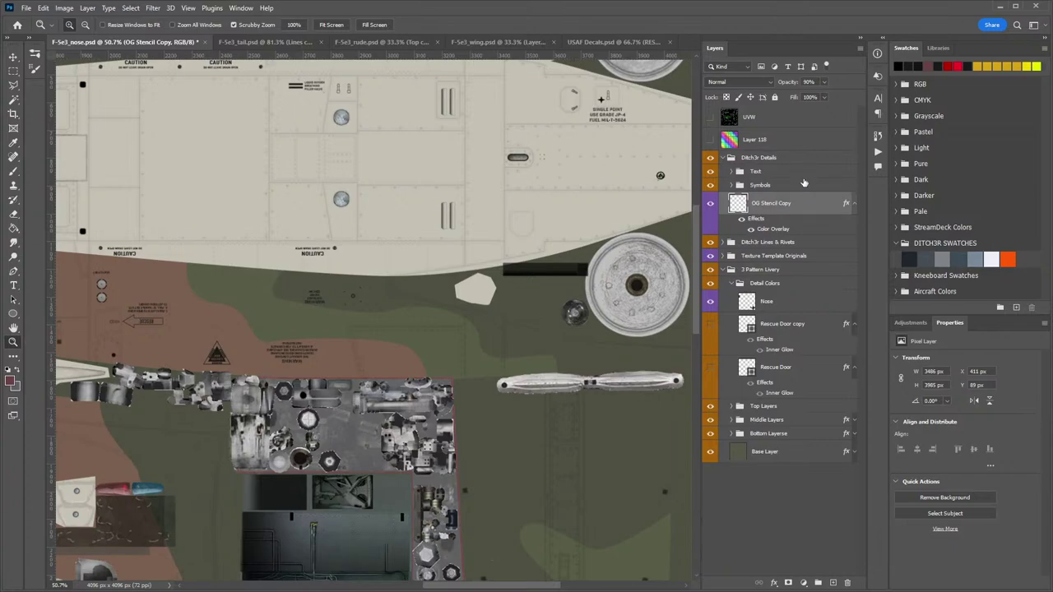
click(728, 242)
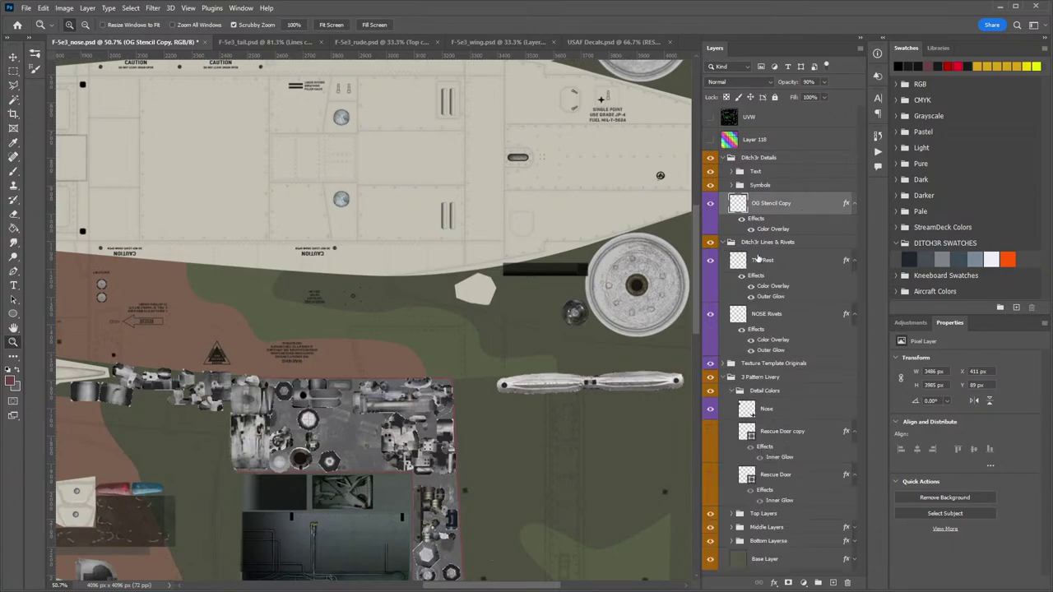
click(790, 320)
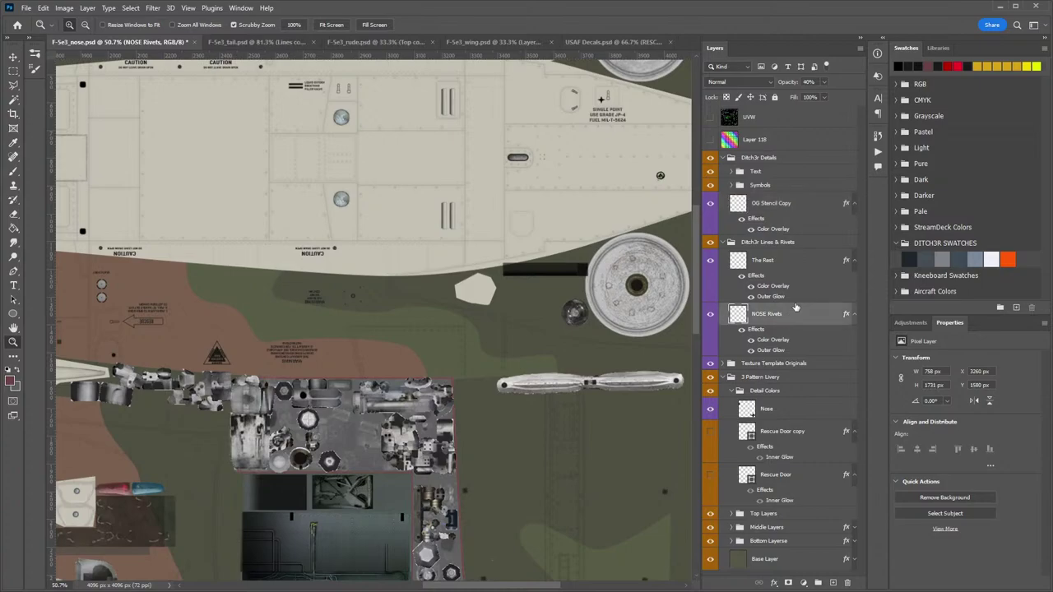
click(789, 262)
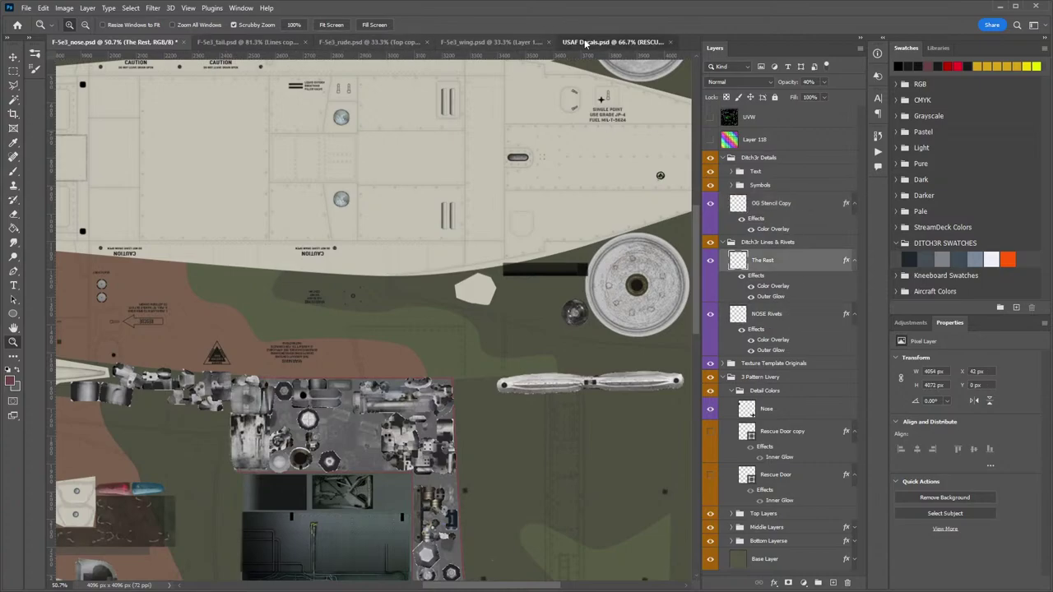
click(584, 41)
click(226, 42)
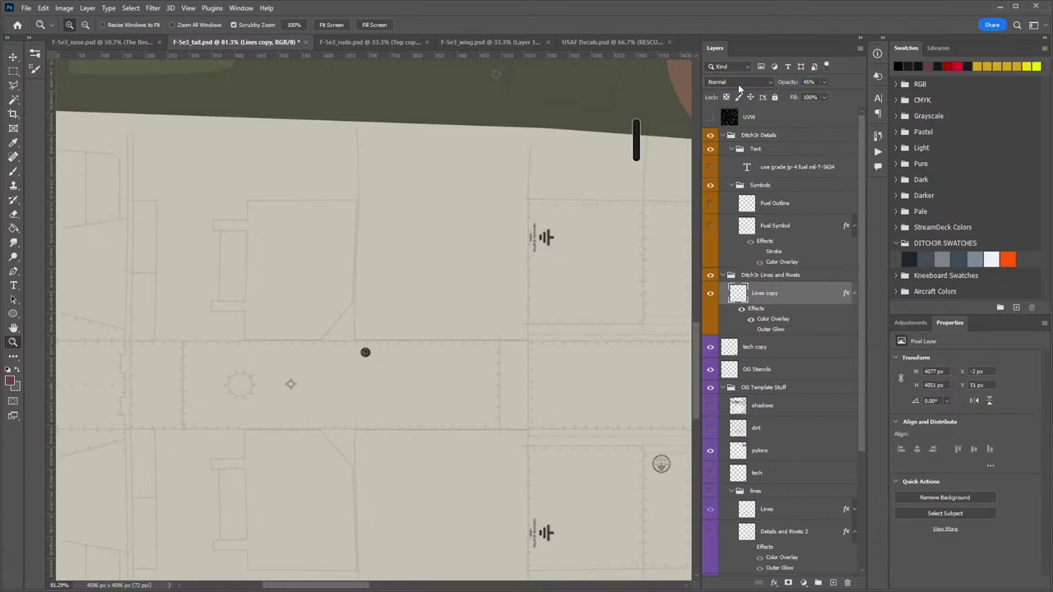
Save the adjusted tail texture as a DDS copy over F-5e3_tail in the Ditch3r's F5 1 folder.
click(26, 8)
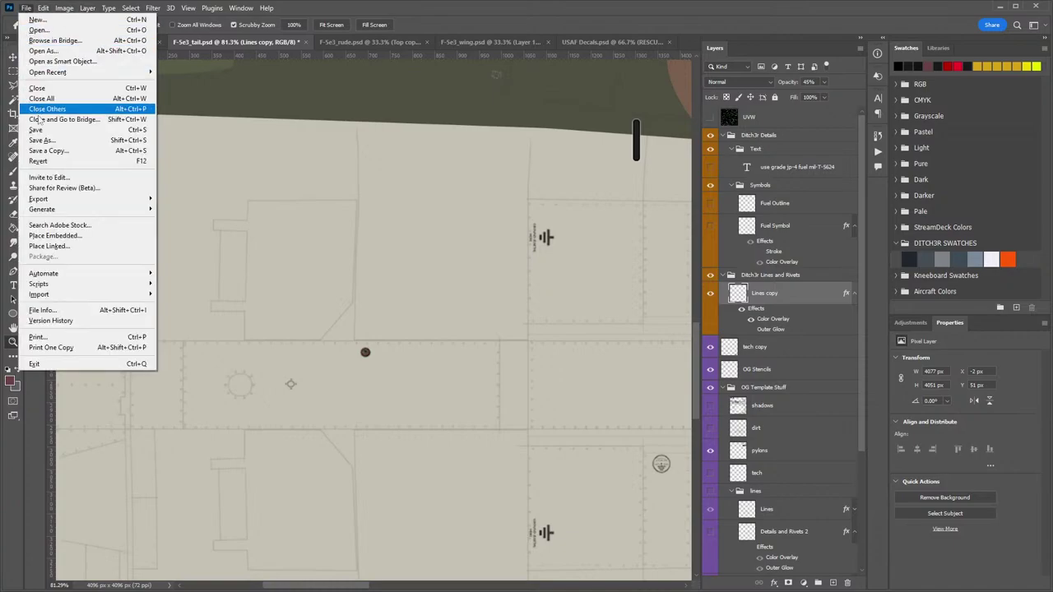
click(49, 151)
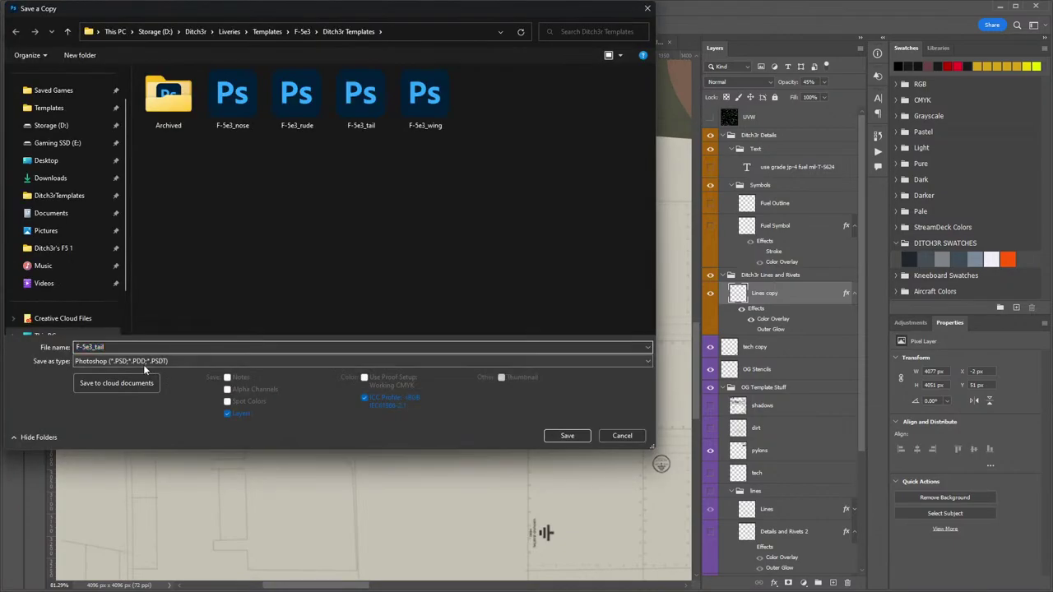
click(144, 362)
click(124, 398)
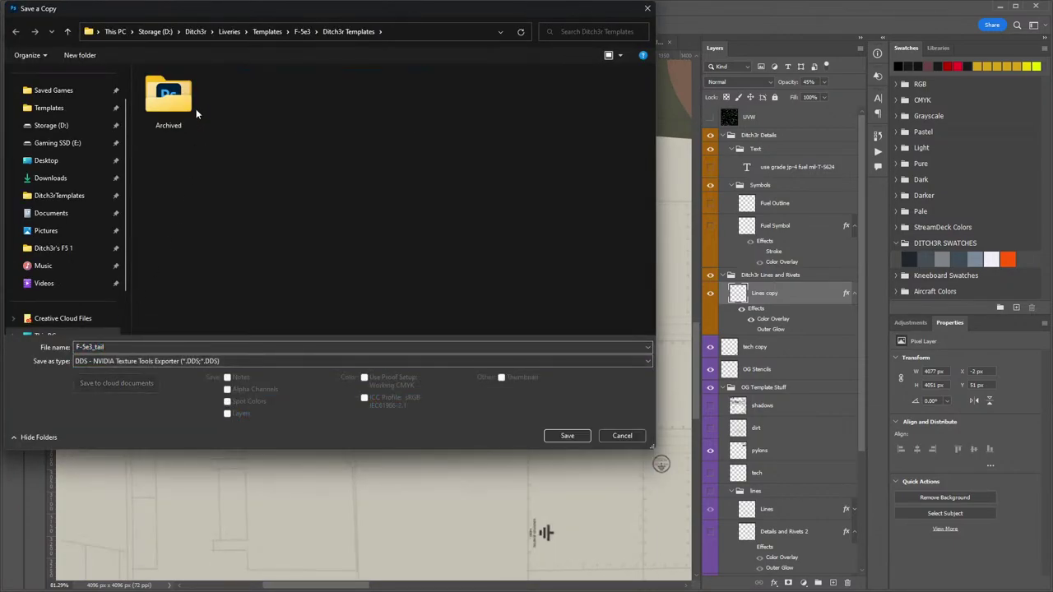
click(64, 249)
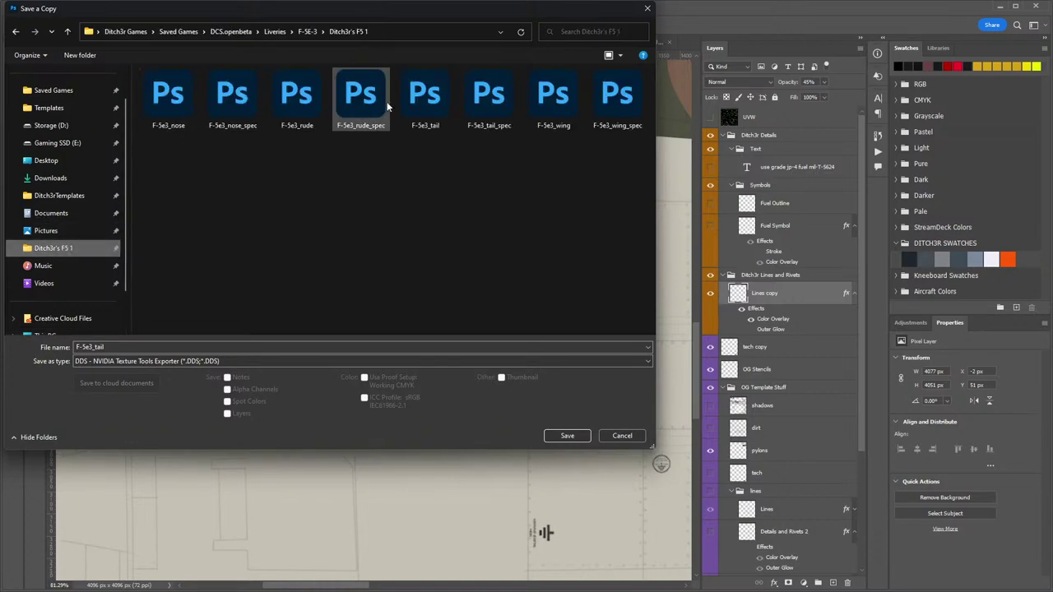
double_click(422, 97)
click(970, 388)
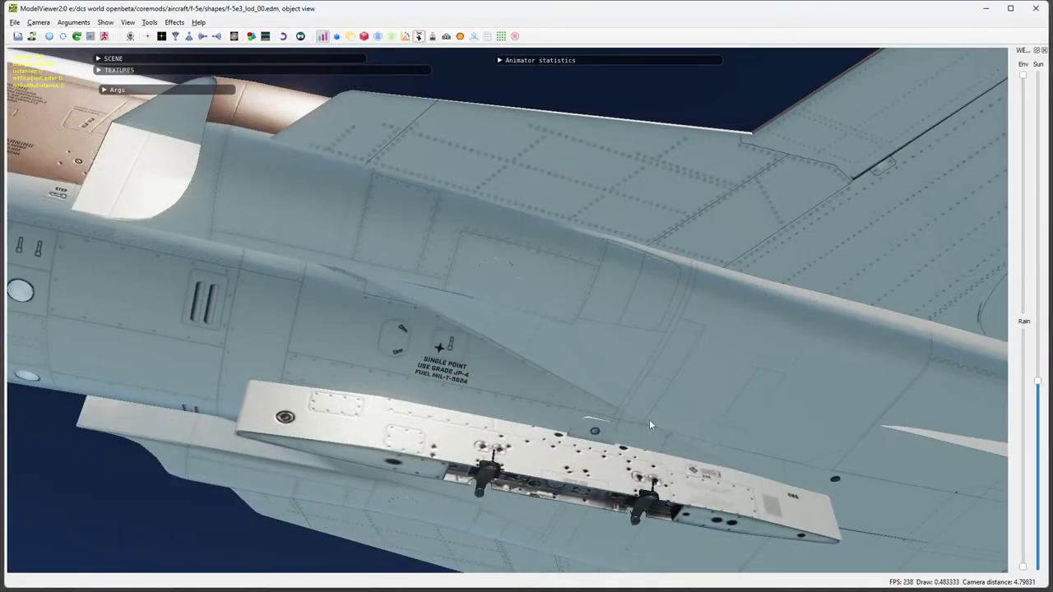
In ModelViewer, reload the textures and examine how the underside panel lines and rivets match between the nose and tail sections.
scroll(581, 436, up, 2)
drag(594, 446, 541, 354)
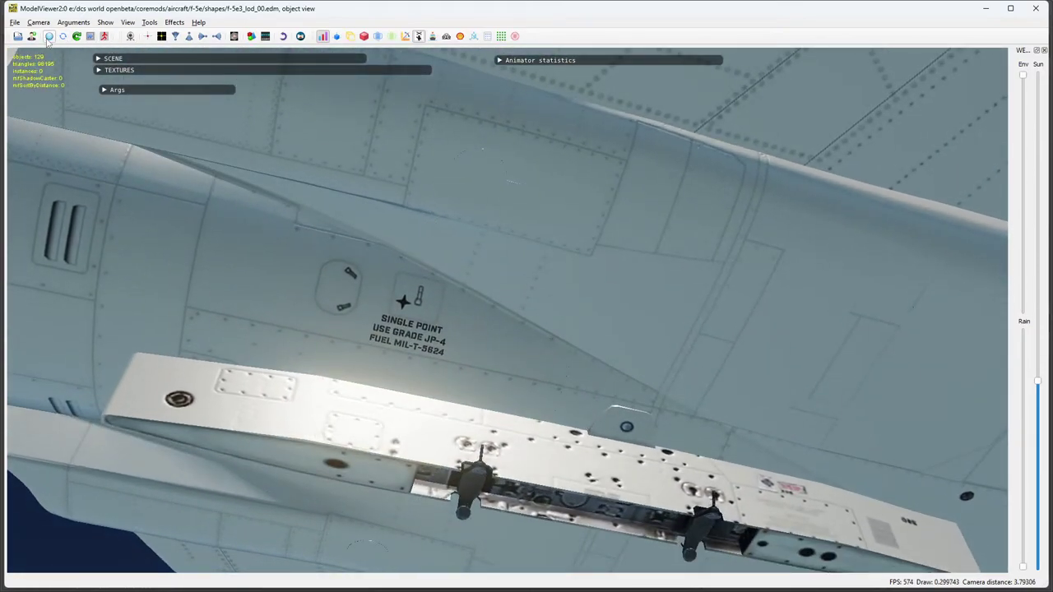
drag(467, 383, 442, 306)
scroll(504, 327, up, 2)
drag(523, 311, 629, 306)
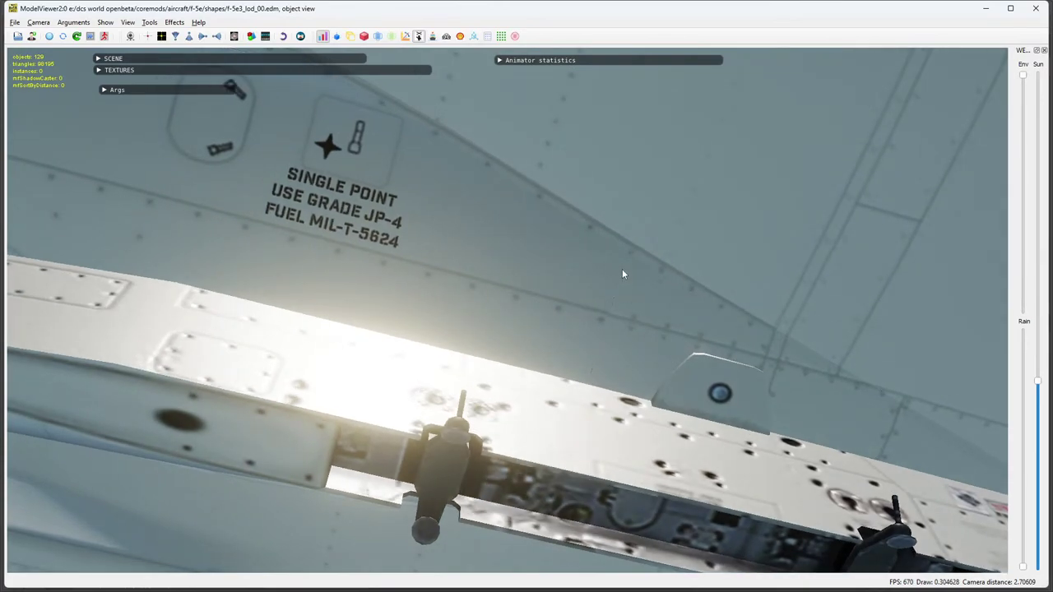
scroll(613, 319, down, 1)
drag(607, 326, 630, 365)
scroll(646, 344, down, 2)
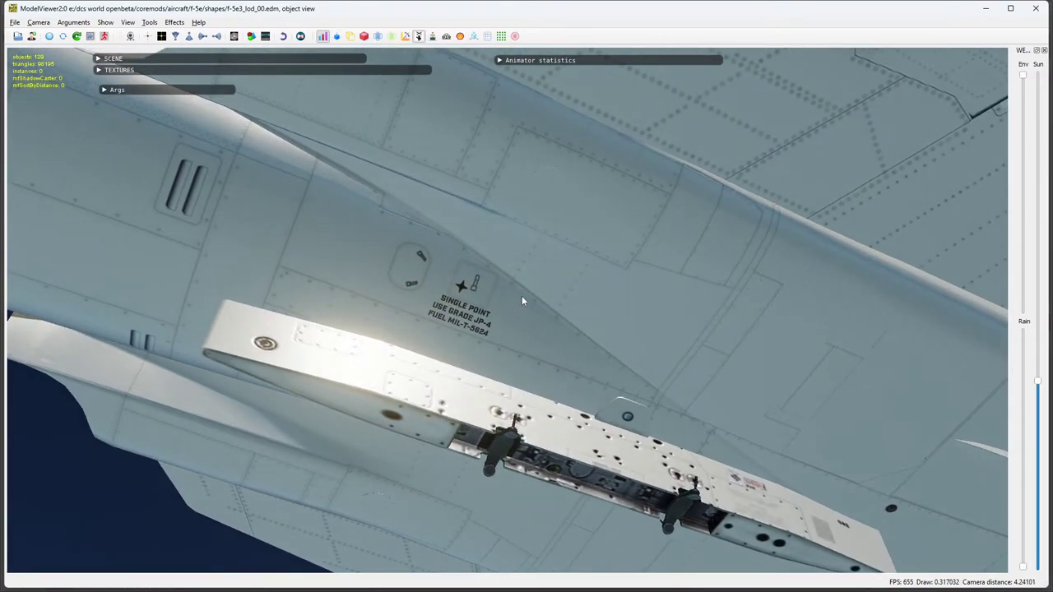
drag(522, 301, 574, 328)
scroll(563, 315, down, 1)
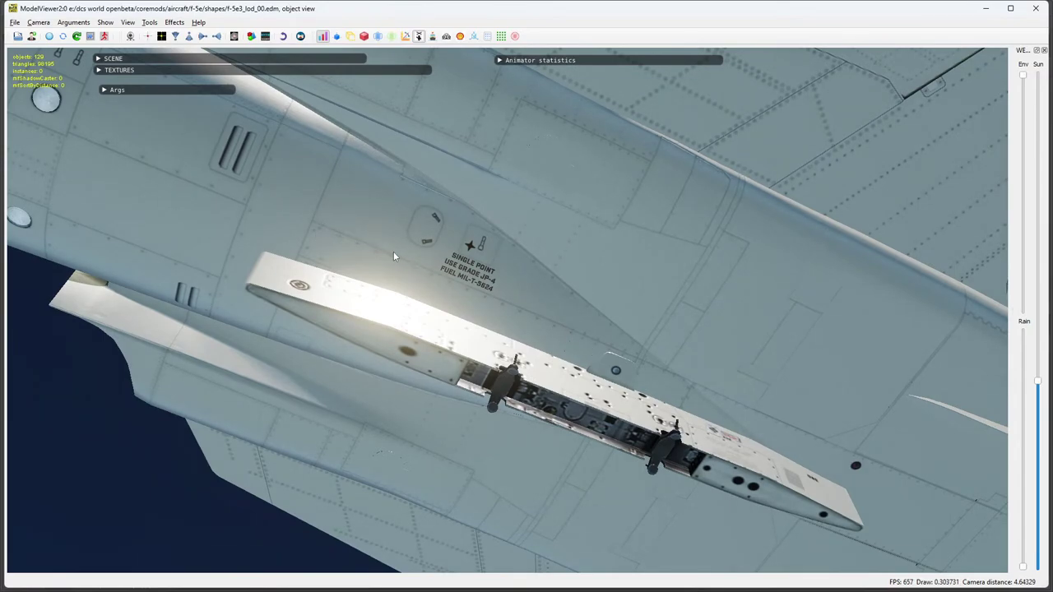
mouse_move(594, 342)
mouse_down()
mouse_move(566, 331)
mouse_move(644, 322)
mouse_move(422, 322)
mouse_move(569, 283)
mouse_move(630, 320)
mouse_move(510, 306)
mouse_move(581, 342)
mouse_up()
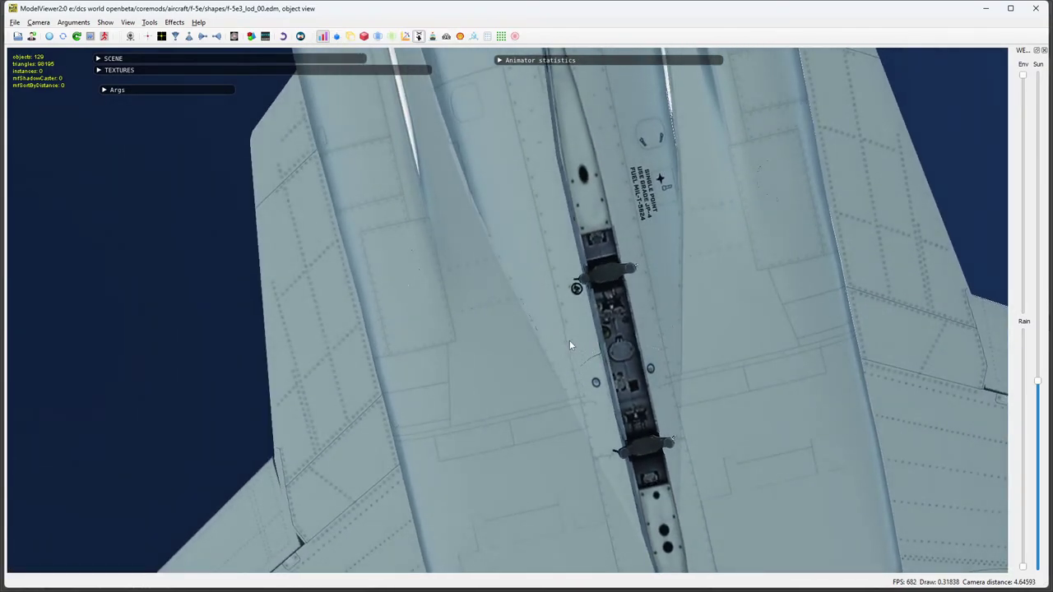
Examine the panel lines and stencils on the upper fuselage, wing and tail of the camouflaged aircraft.
drag(658, 319, 725, 254)
scroll(528, 384, down, 3)
scroll(507, 346, up, 5)
scroll(633, 419, down, 3)
scroll(732, 336, down, 2)
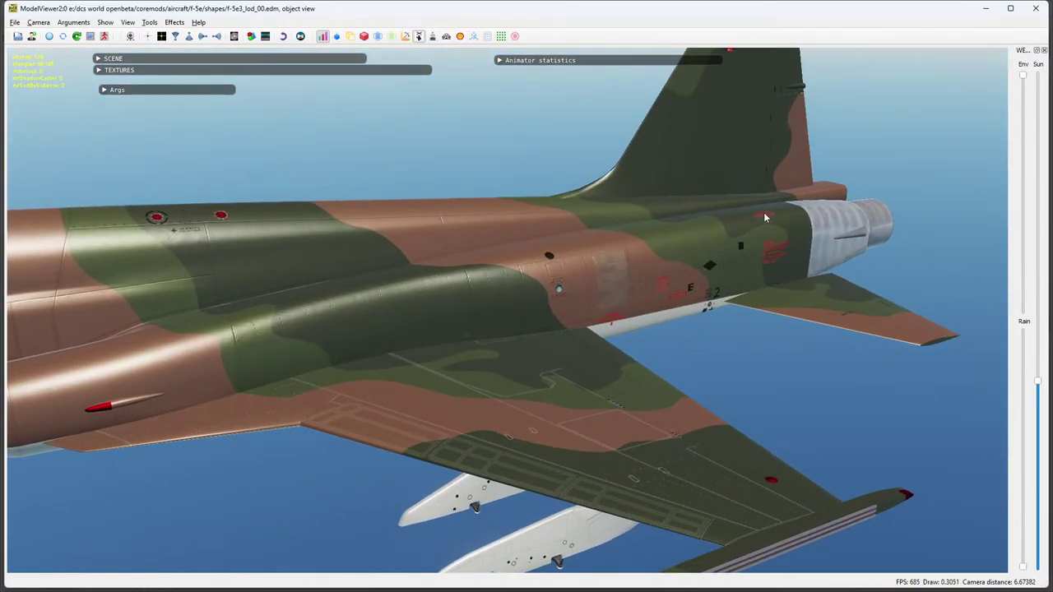
scroll(651, 248, down, 2)
drag(764, 218, 395, 341)
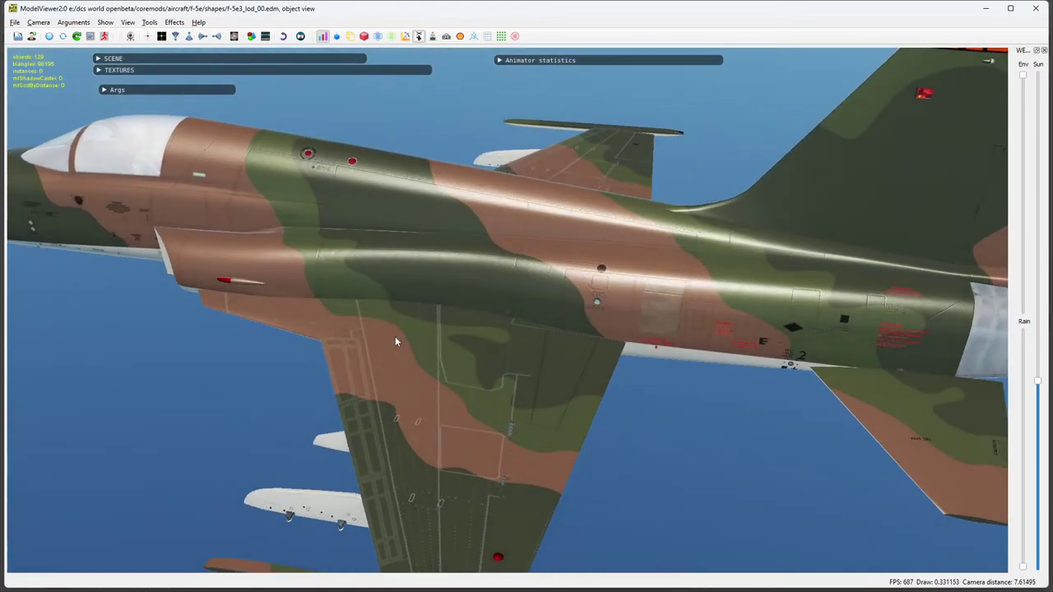
drag(661, 327, 609, 348)
drag(507, 380, 576, 282)
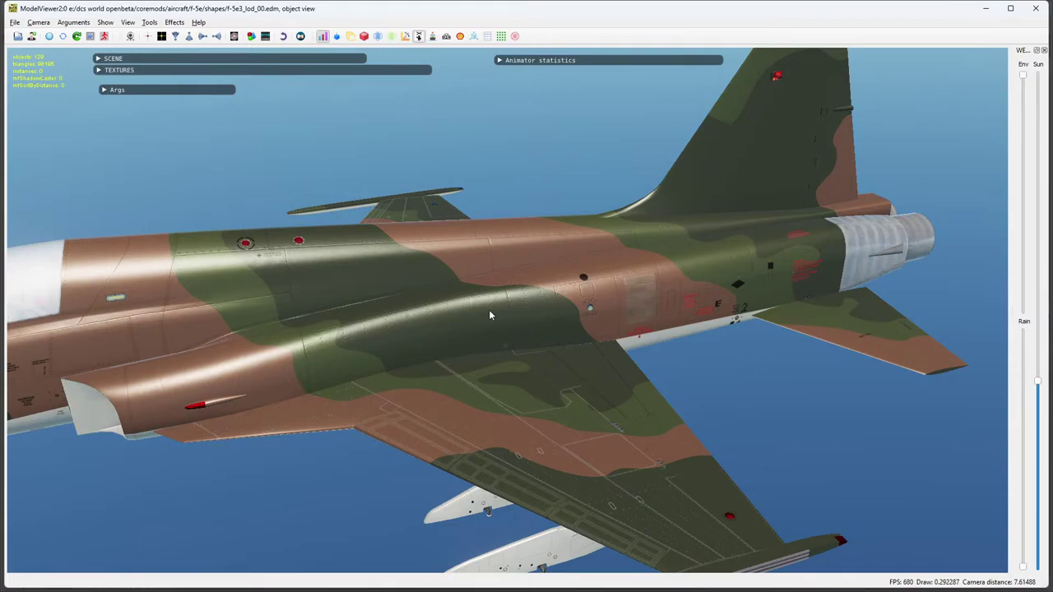
scroll(502, 329, down, 3)
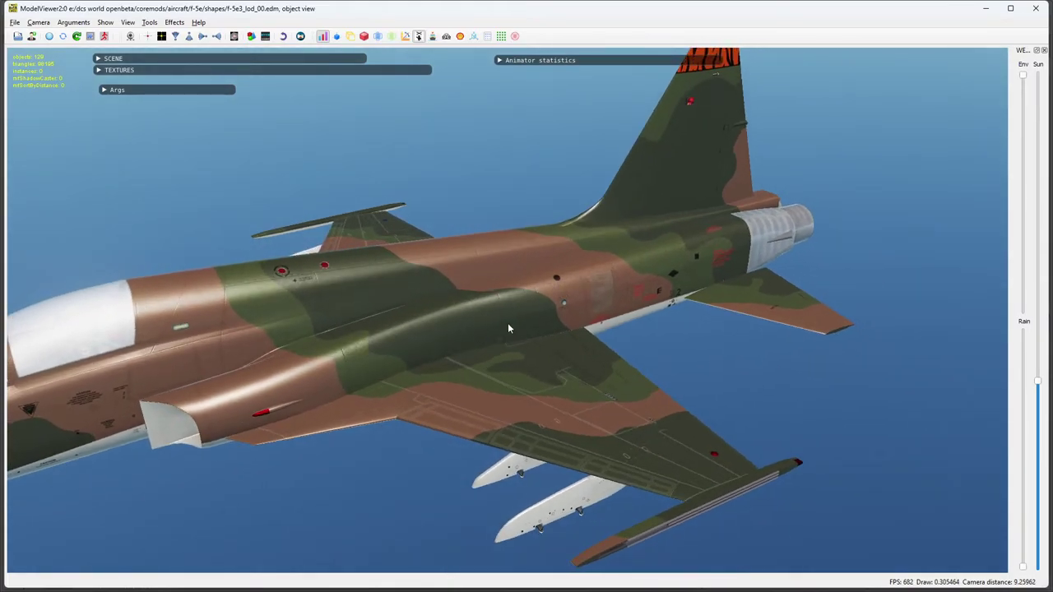
Review the whole underside from a distance, and inspect the upper camouflage and stencils around the cockpit and intake.
drag(508, 328, 573, 262)
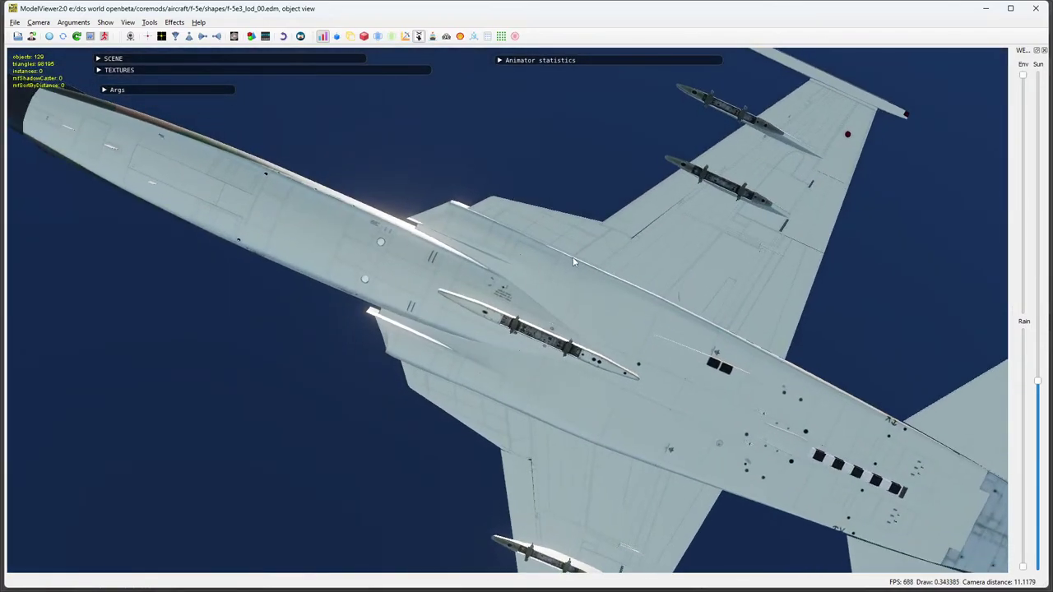
scroll(573, 262, down, 10)
scroll(611, 397, up, 3)
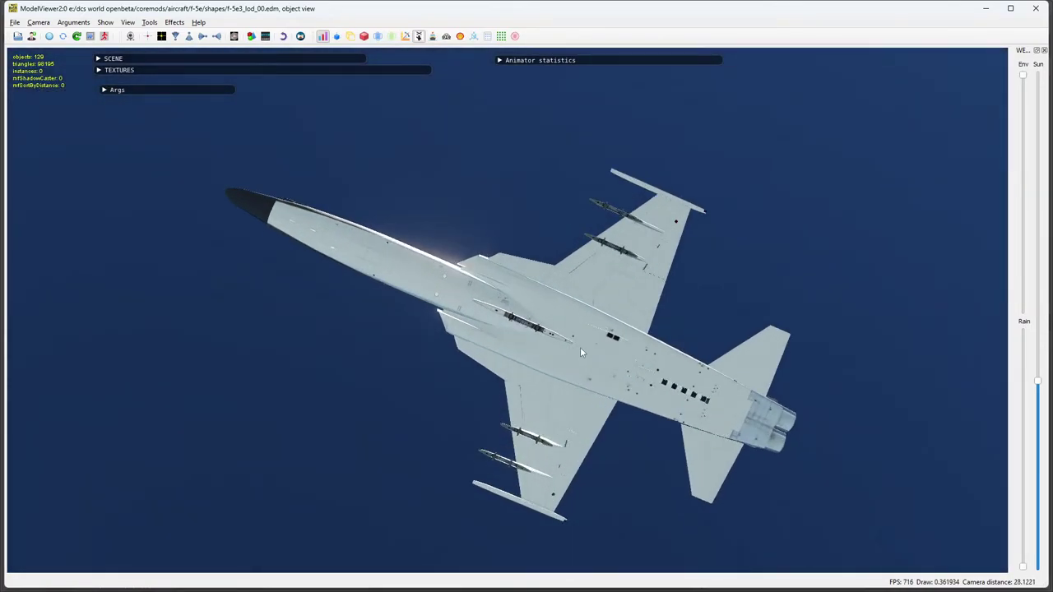
scroll(536, 345, up, 2)
drag(728, 405, 537, 403)
scroll(576, 280, up, 6)
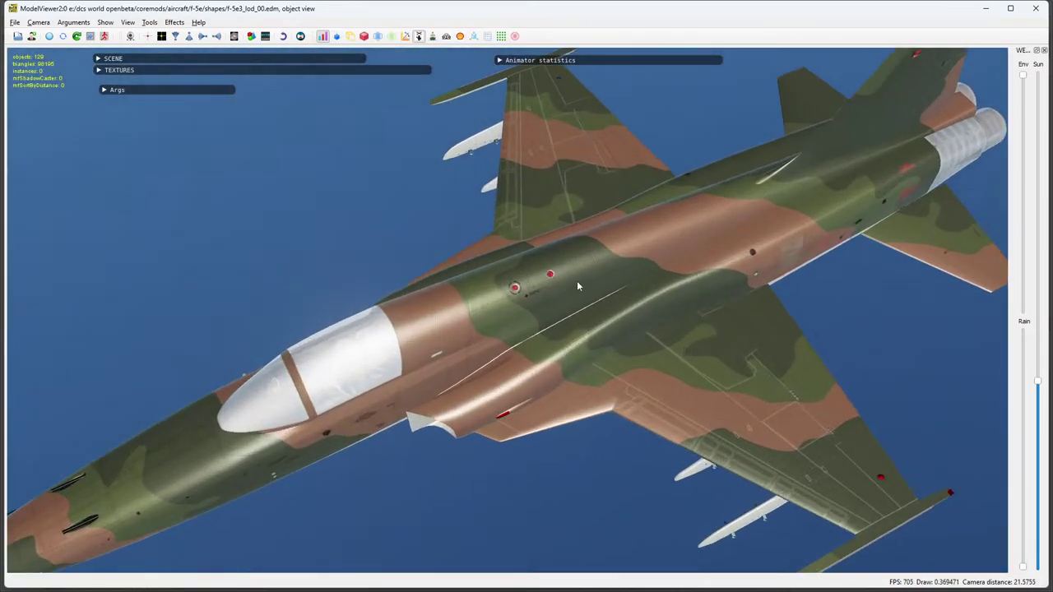
scroll(480, 383, up, 2)
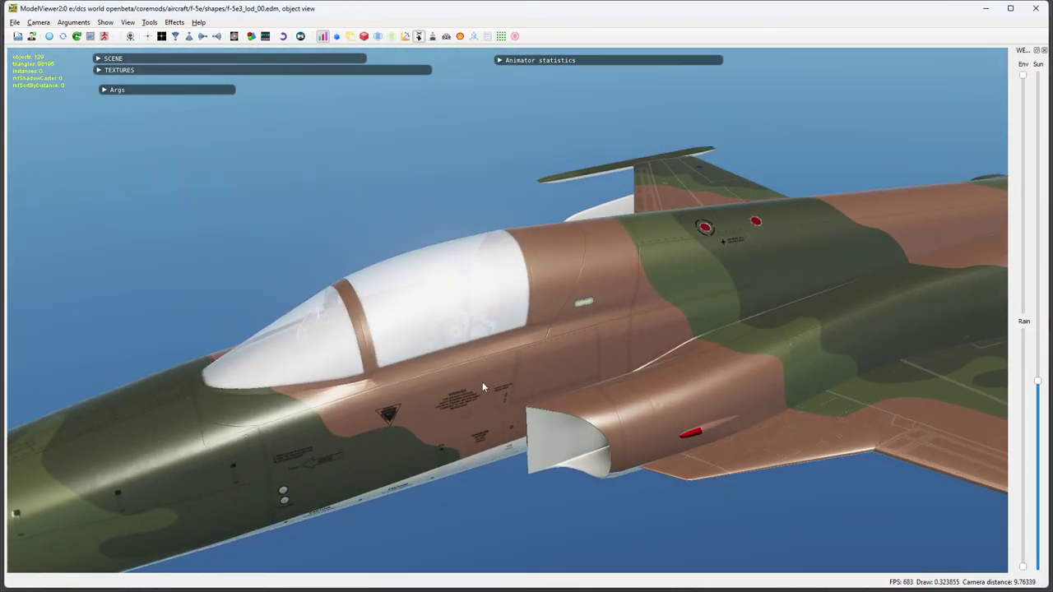
Examine the underside around the intakes, centreline pylon and wing pylons, both close up and from a distance.
drag(482, 382, 513, 180)
drag(736, 436, 670, 333)
scroll(564, 337, up, 5)
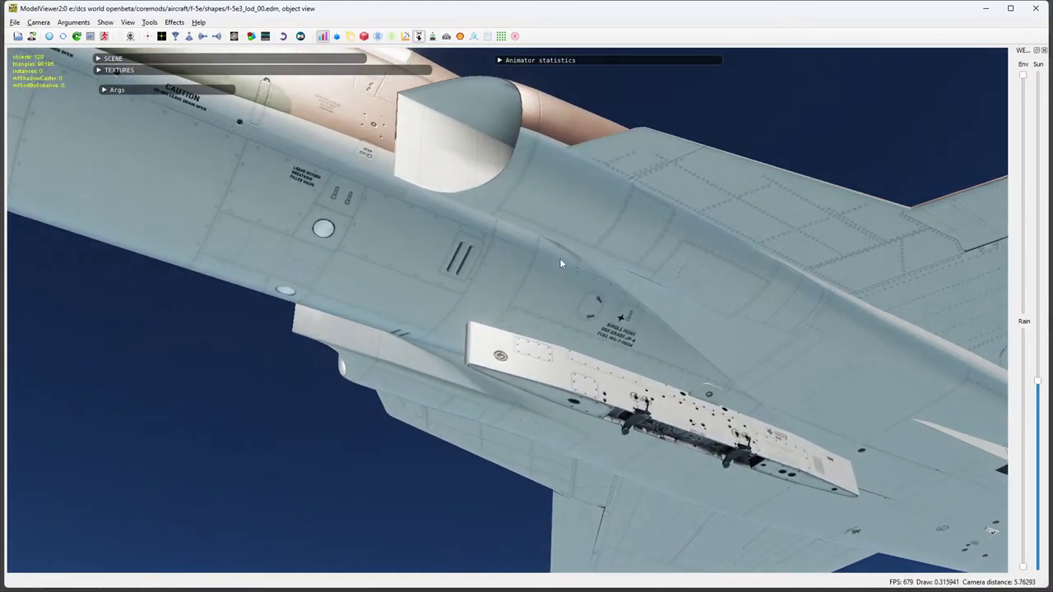
scroll(609, 286, down, 5)
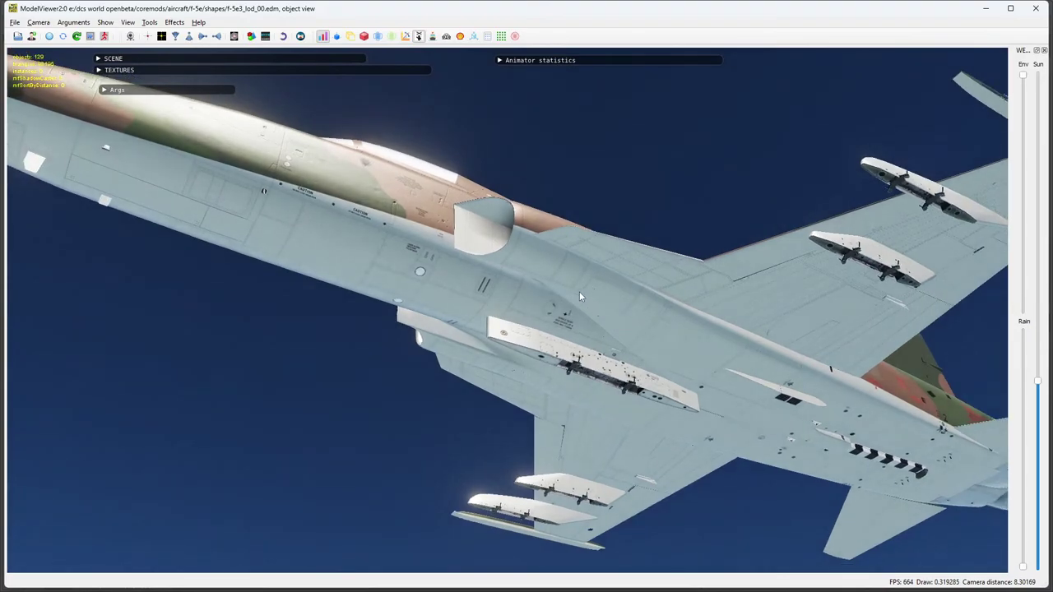
drag(579, 291, 794, 296)
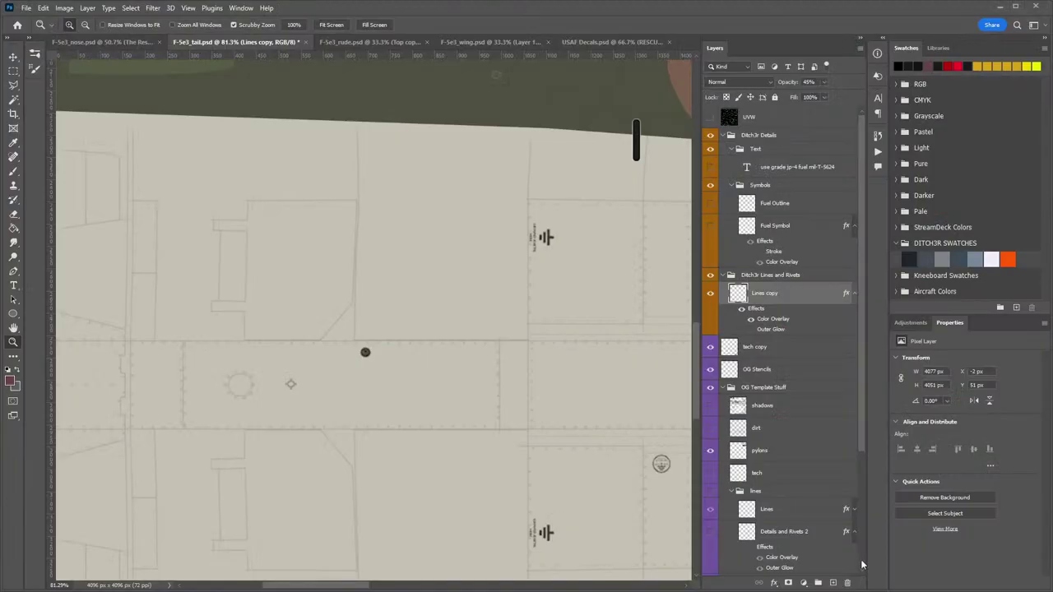
Switch to F-5e3_tail.psd in Photoshop and examine the stencils along the edge between the camouflage and the light underside.
drag(538, 316, 486, 305)
drag(627, 406, 456, 257)
drag(456, 178, 378, 389)
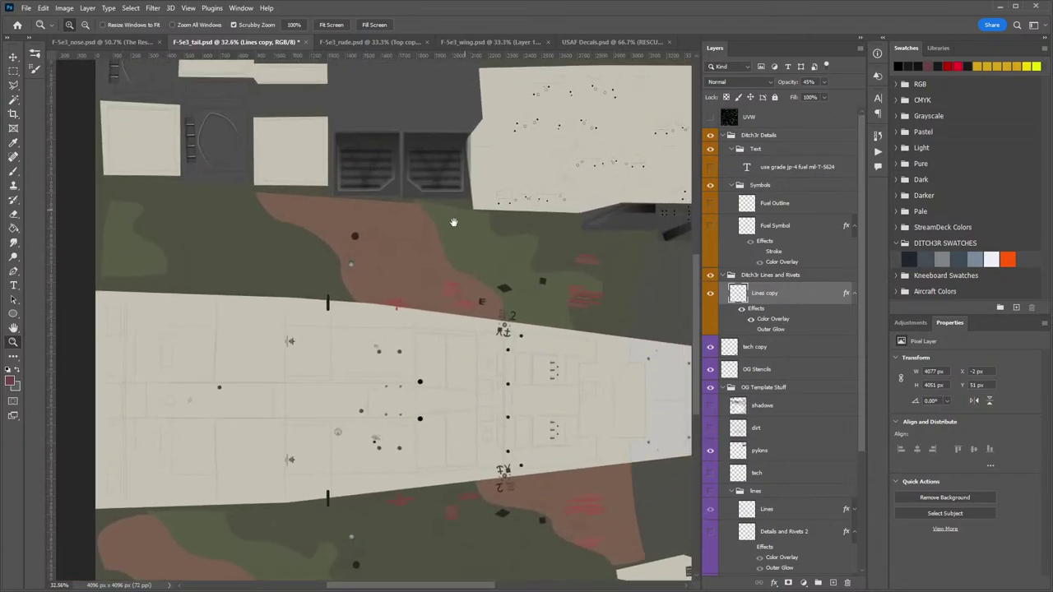
drag(455, 221, 374, 290)
drag(532, 422, 491, 277)
drag(467, 237, 521, 223)
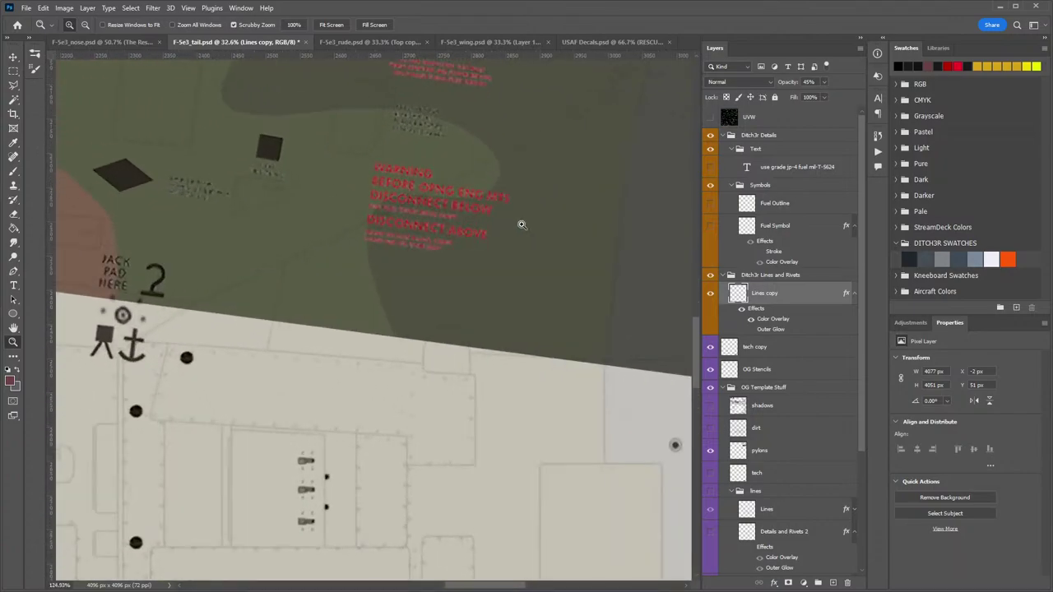
drag(343, 258, 533, 329)
drag(344, 291, 526, 311)
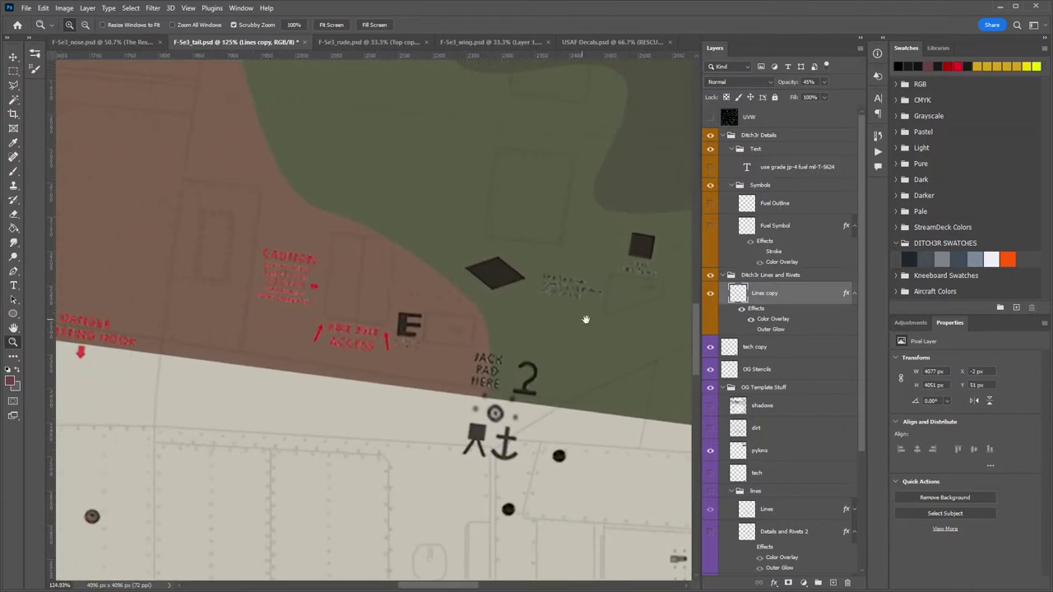
Collapse the Ditch3r Lines and Rivets group, hide the tech copy layer, and make the visible OG Stencils layer active.
click(721, 274)
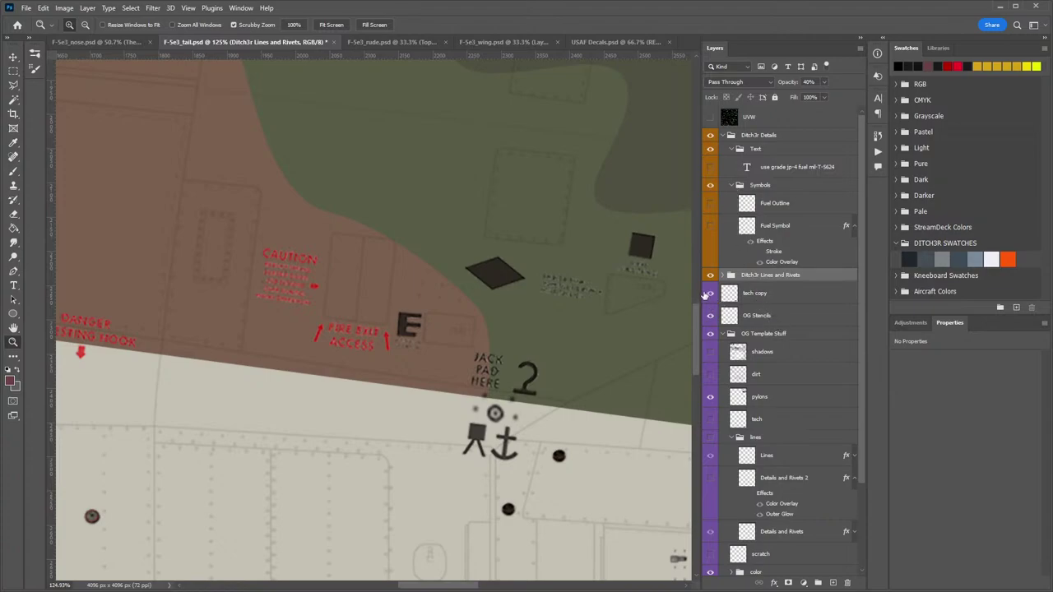
click(712, 294)
click(711, 295)
click(712, 294)
click(710, 317)
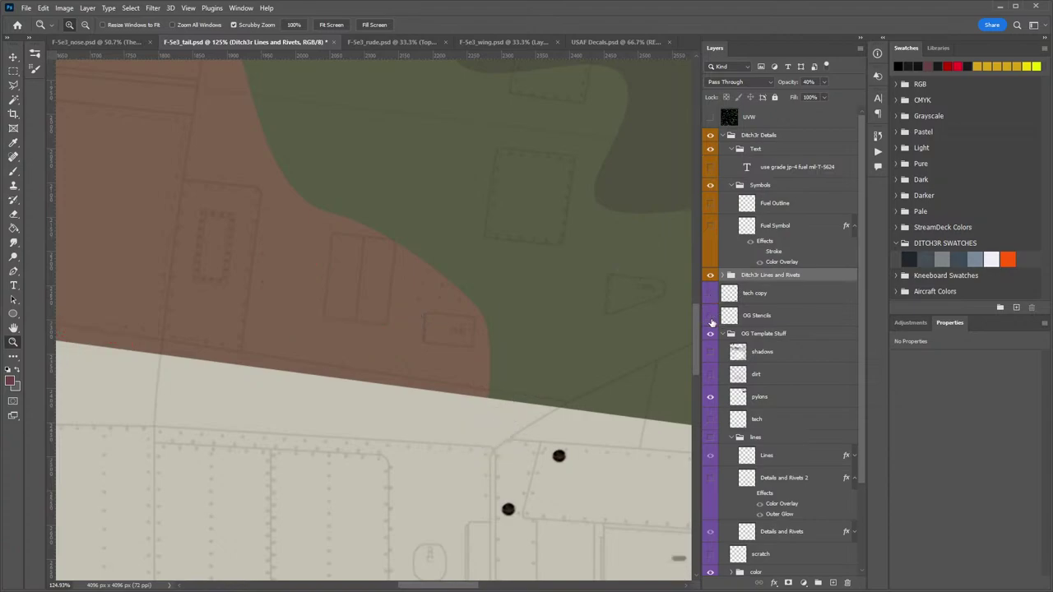
click(710, 316)
click(764, 319)
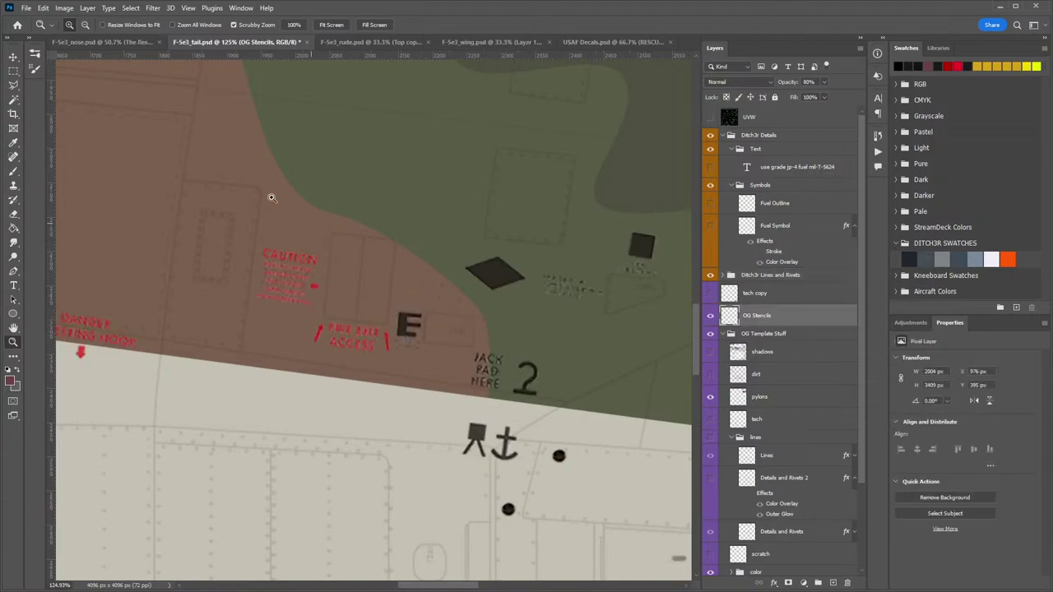
click(14, 72)
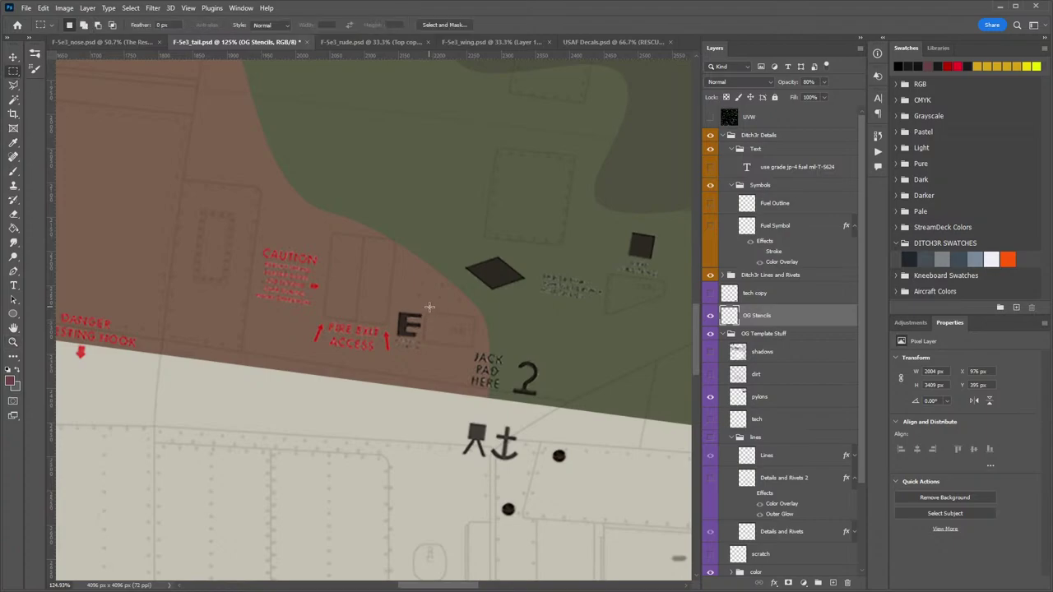
drag(429, 307, 396, 341)
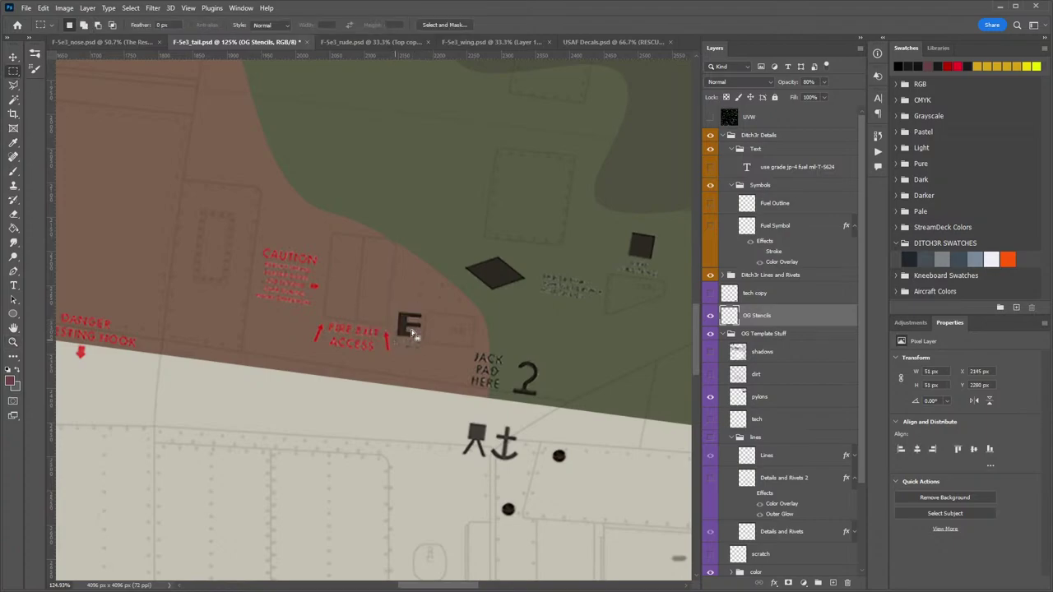
click(453, 311)
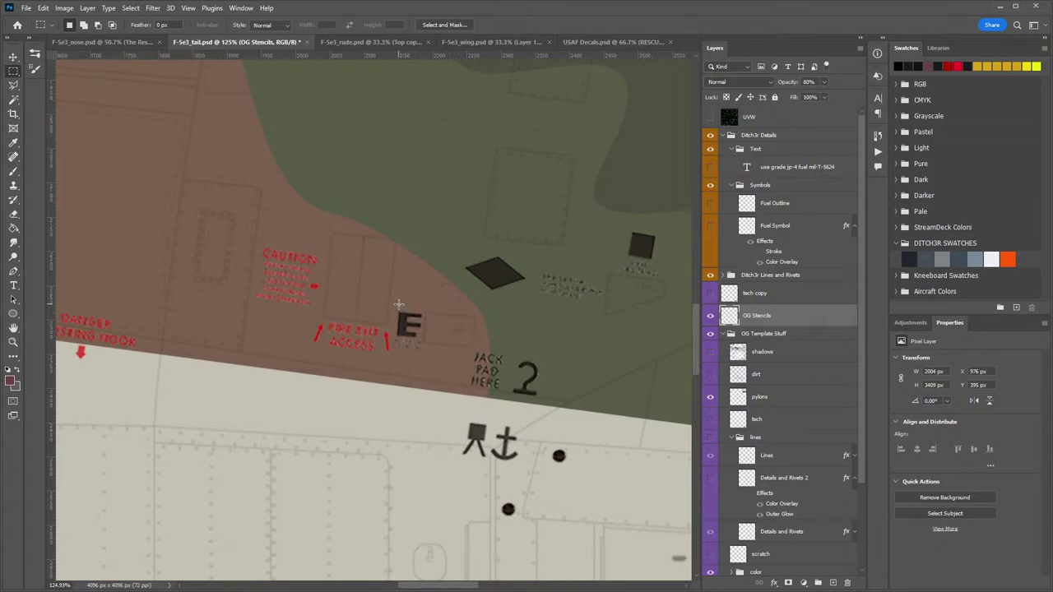
drag(436, 302, 441, 329)
key(z)
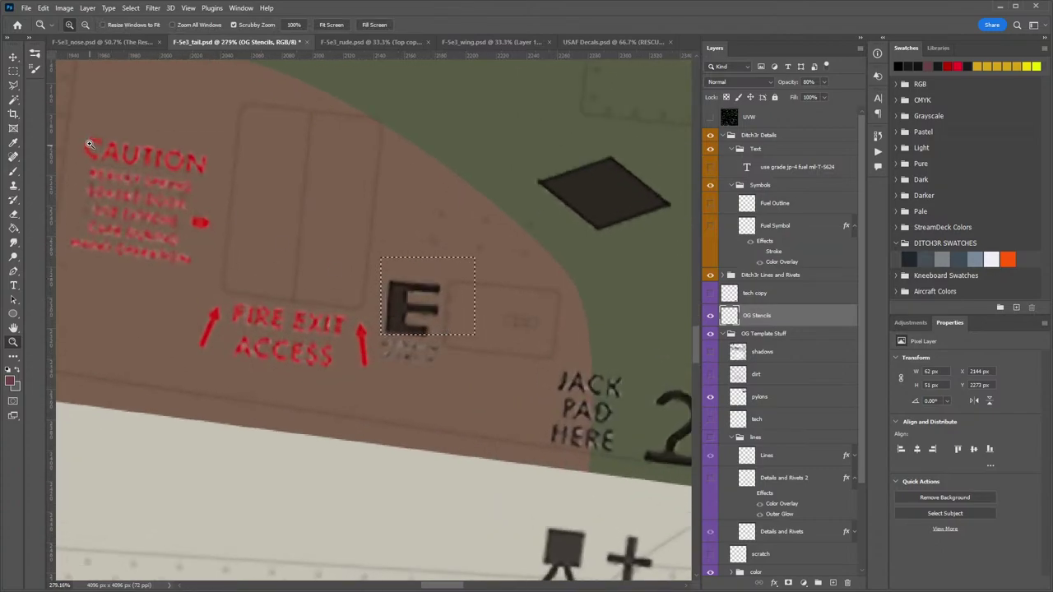
key(l)
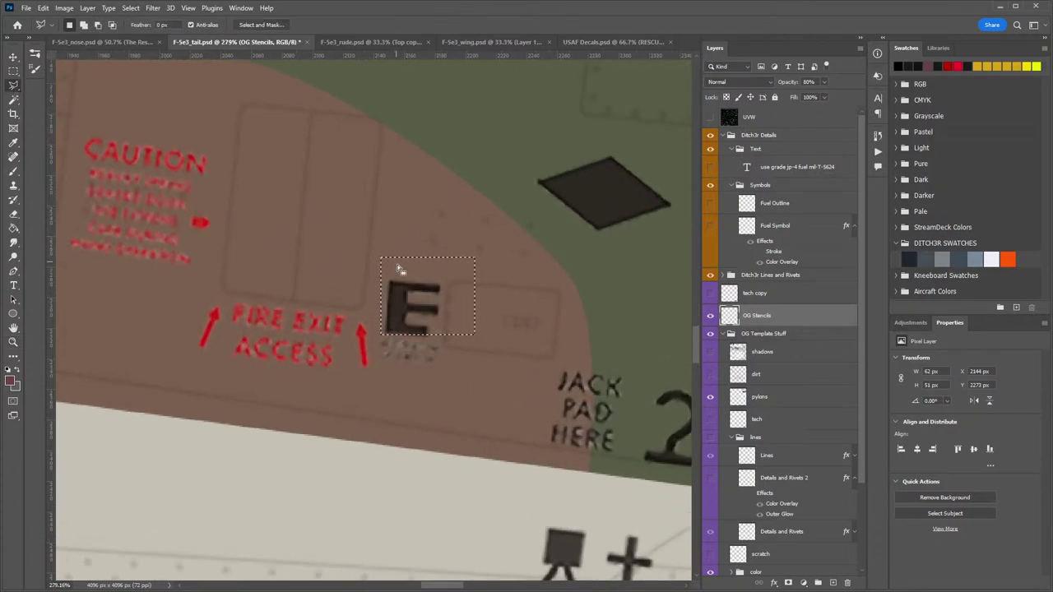
key(ctrl+d)
Erase the small stencil text directly beneath the black E symbol on the OG Stencils layer.
key(m)
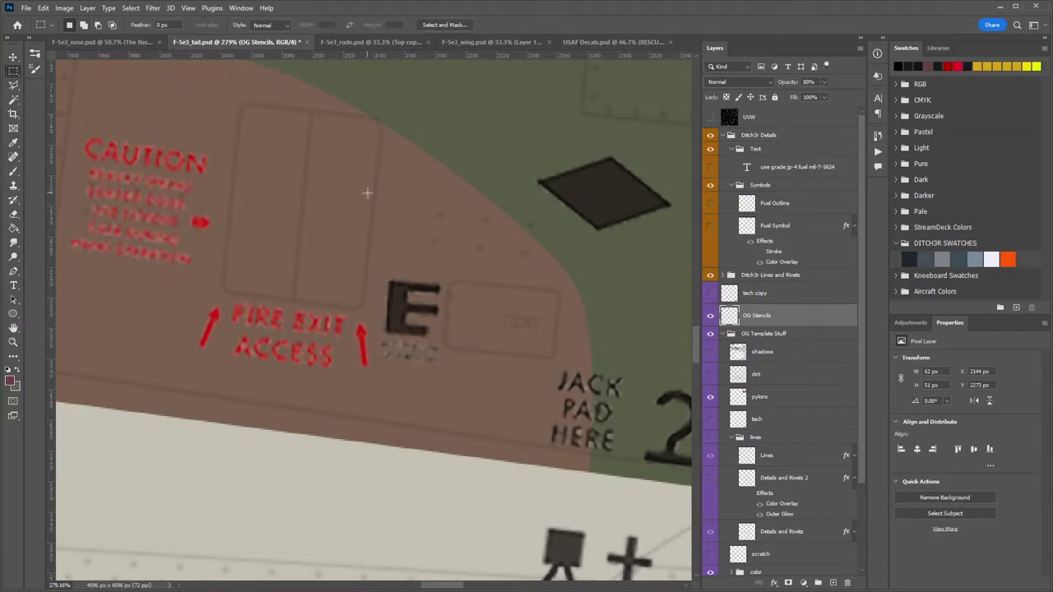
key(e)
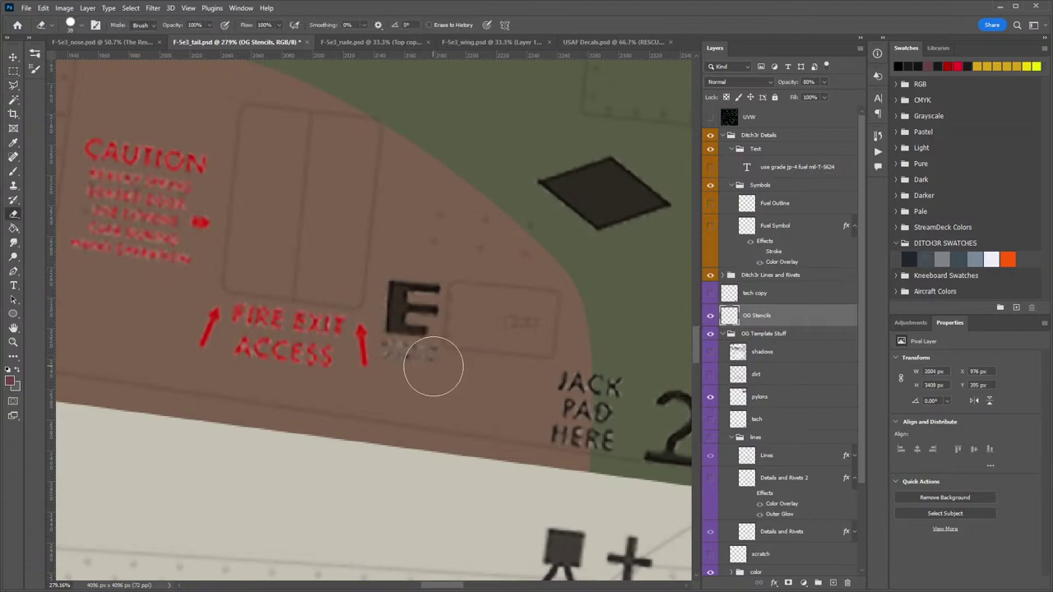
drag(423, 365, 369, 369)
Lasso the black E symbol, cut it from OG Stencils and paste it onto its own layer.
click(13, 70)
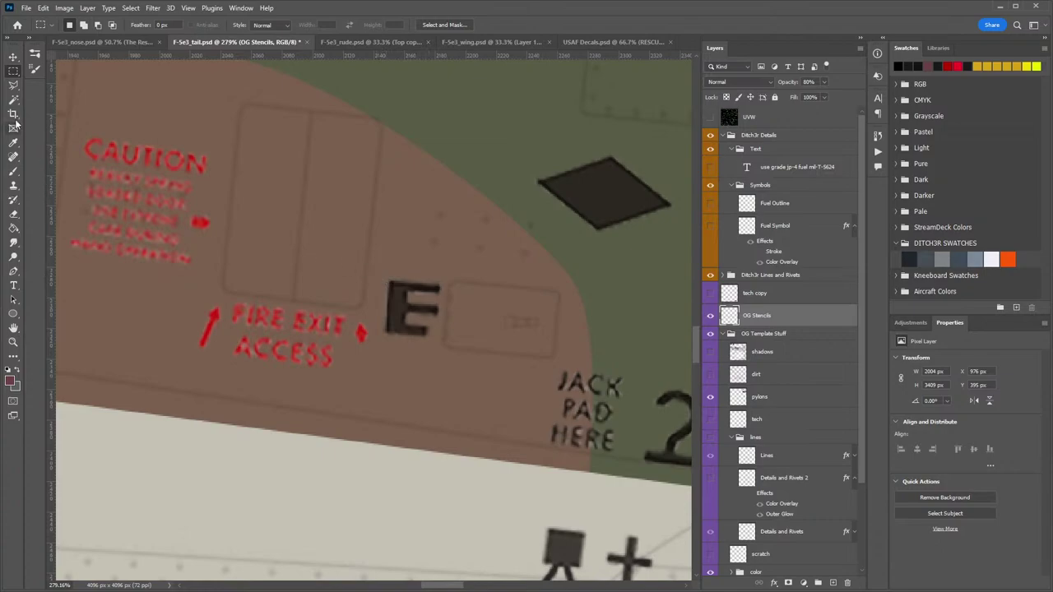
click(13, 84)
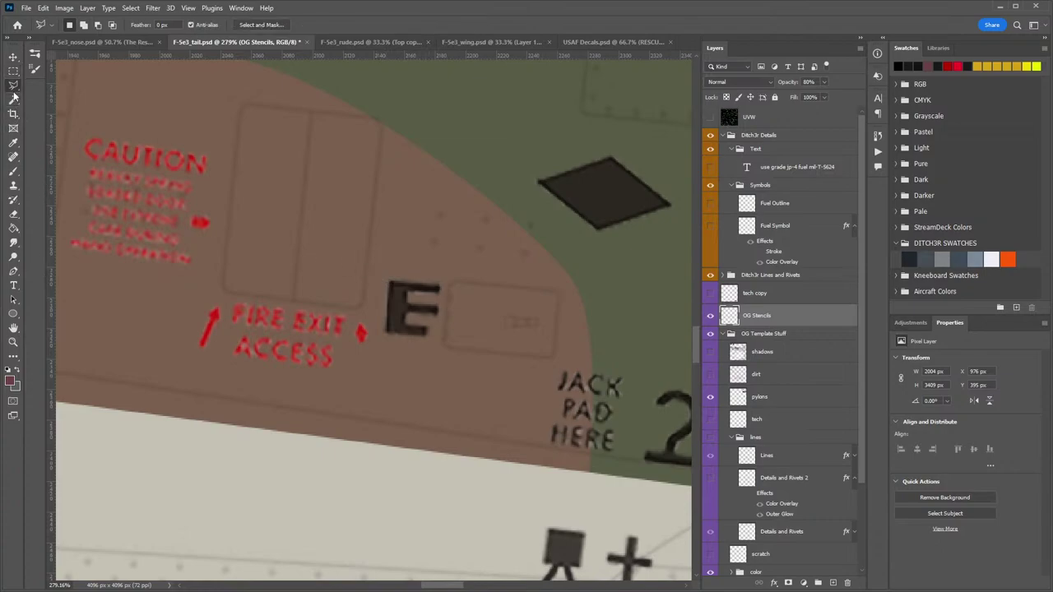
click(384, 277)
click(442, 342)
click(386, 277)
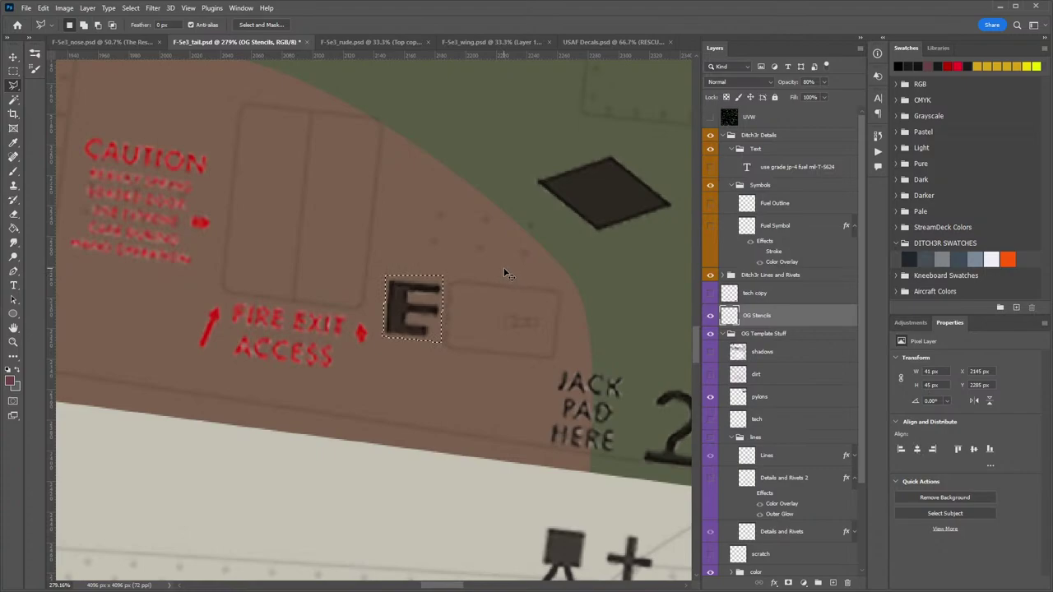
key(ctrl+x)
key(ctrl+v)
key(v)
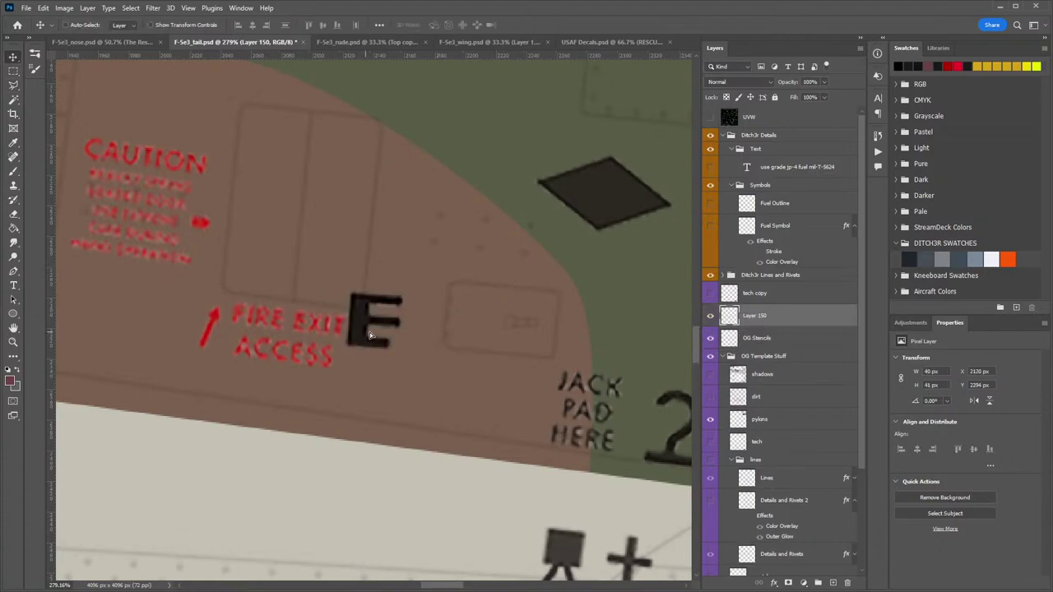
Move the E symbol onto the small rectangular access panel by the camouflage boundary and scale it to about 62%.
drag(370, 335, 472, 328)
key(ctrl+t)
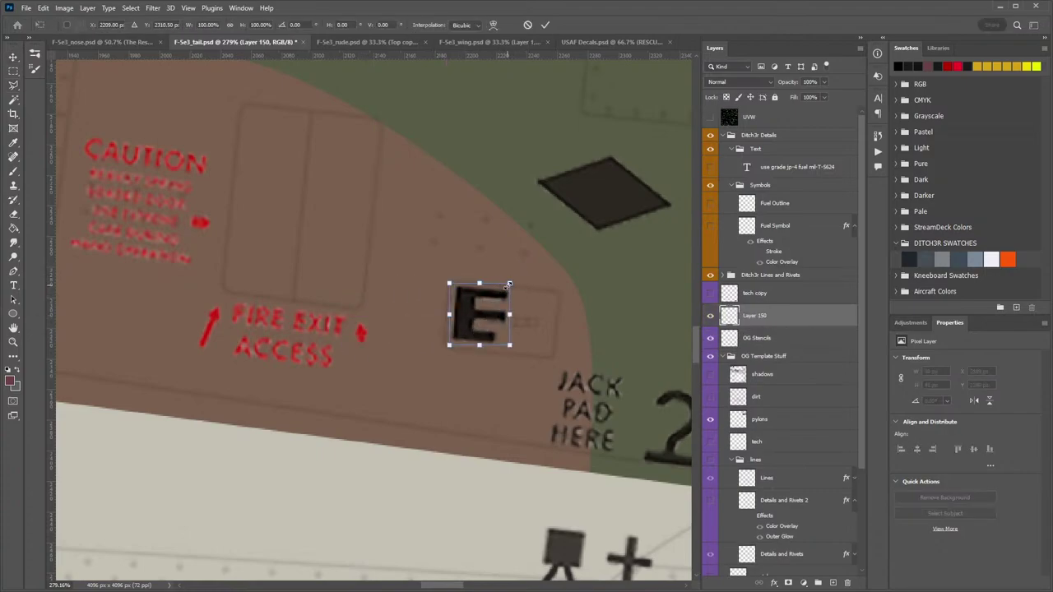
drag(508, 284, 465, 327)
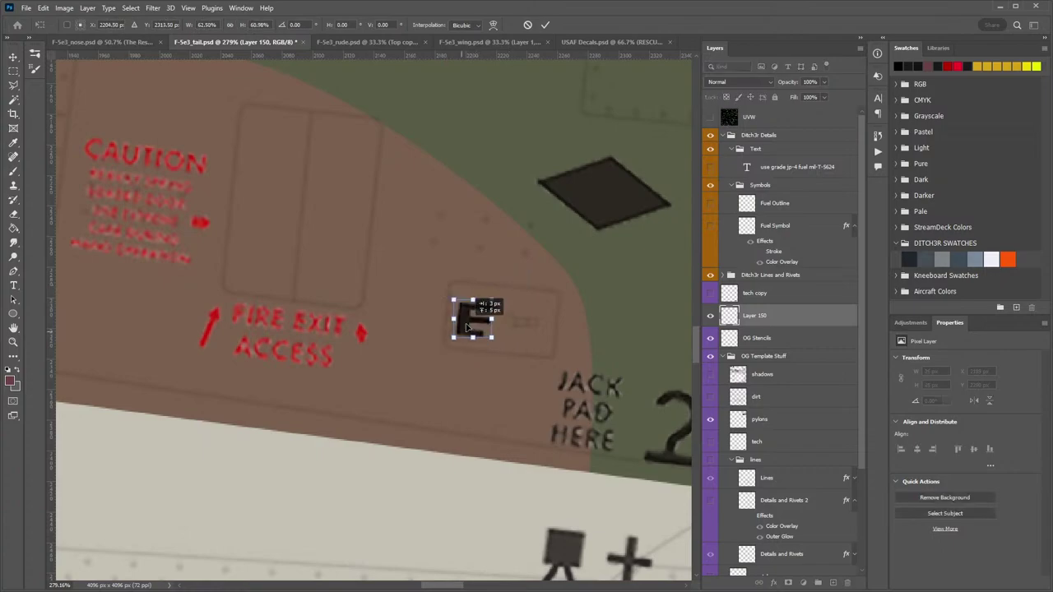
key(Return)
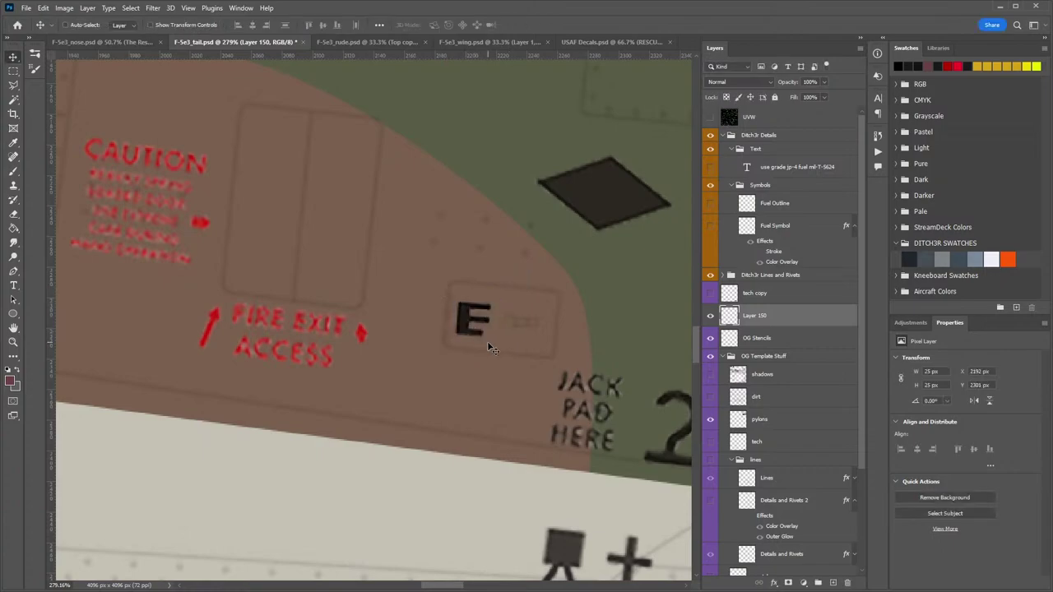
Rotate the E symbol slightly to follow the tilt of the access panel.
key(ctrl+t)
drag(510, 360, 529, 394)
key(Return)
key(ctrl+t)
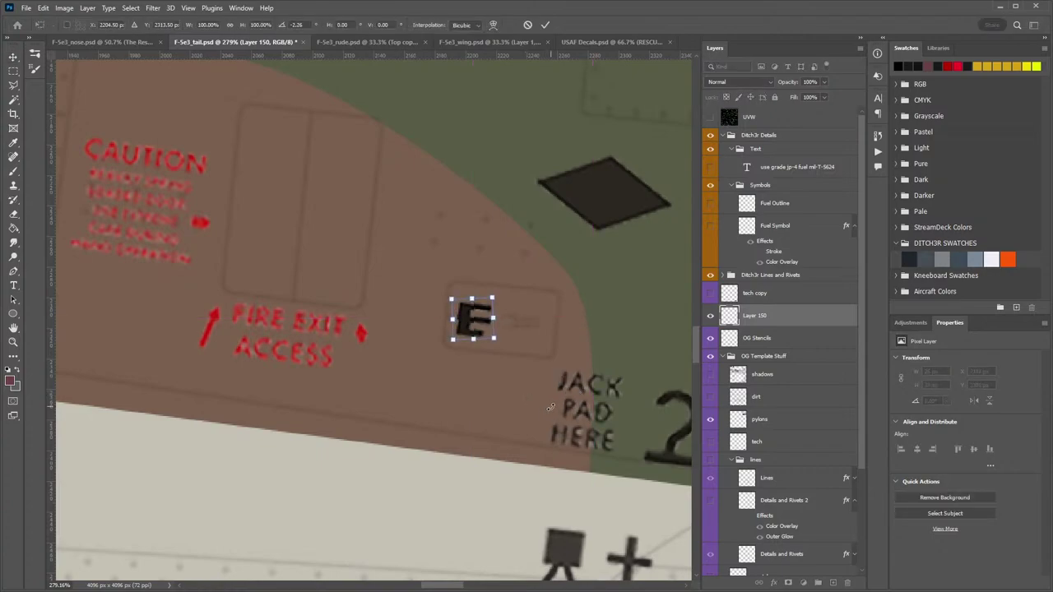
key(Return)
Nudge the E symbol sideways within the access panel and fine-tune its rotation.
key(Right)
key(Right)
key(Right)
key(Right)
key(Right)
key(Right)
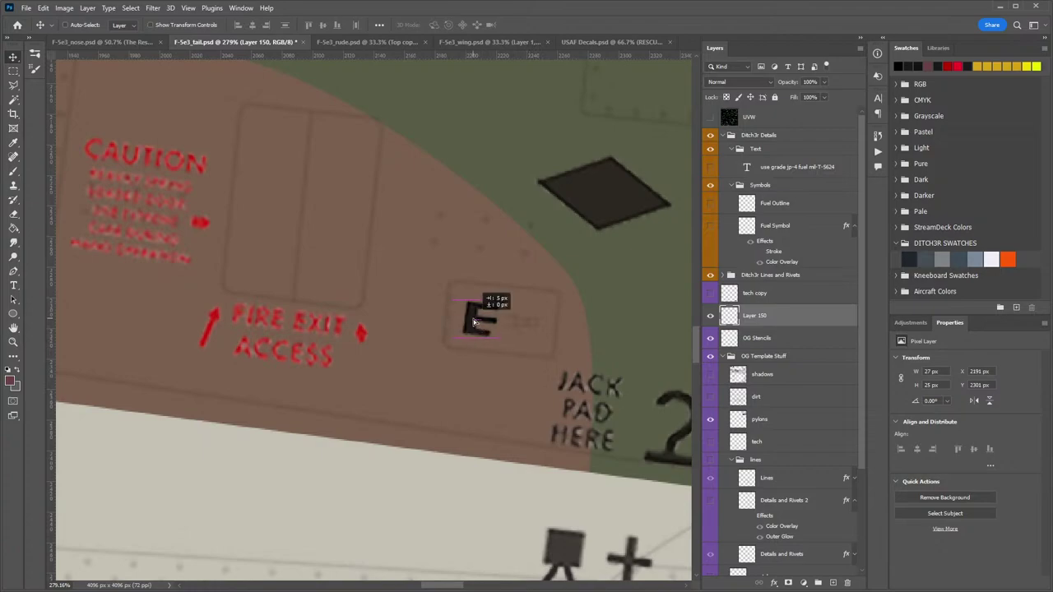
key(Left)
key(Left)
key(Left)
key(Left)
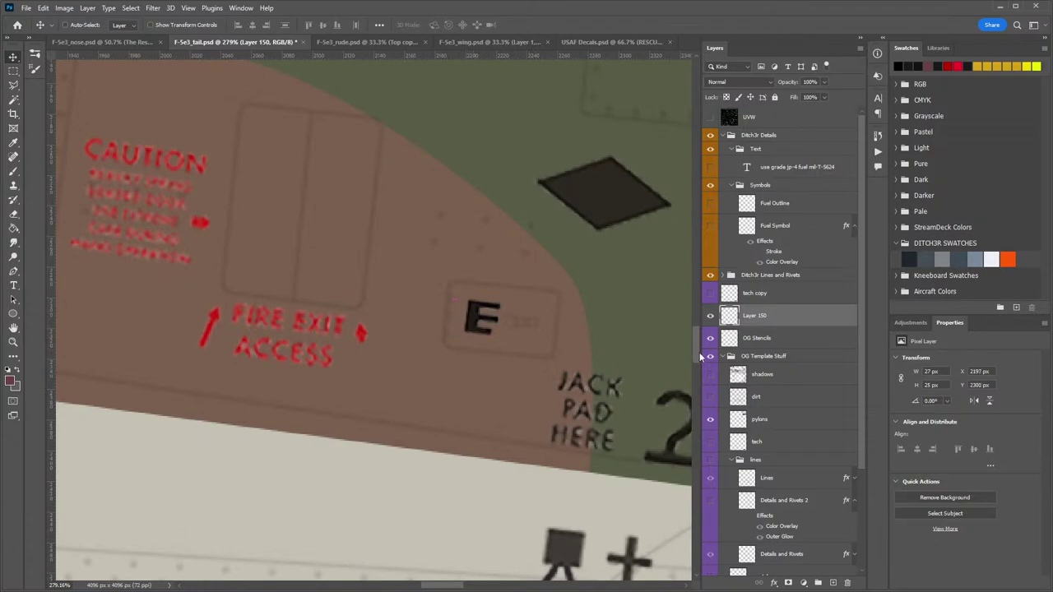
key(ctrl+t)
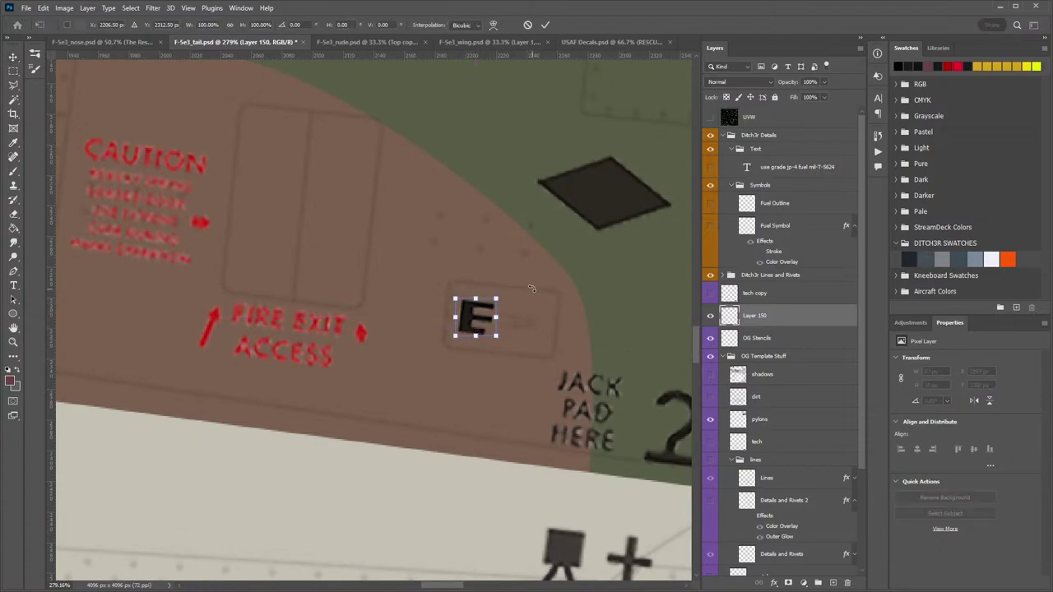
mouse_move(532, 289)
mouse_down()
mouse_move(539, 275)
mouse_move(548, 288)
mouse_up()
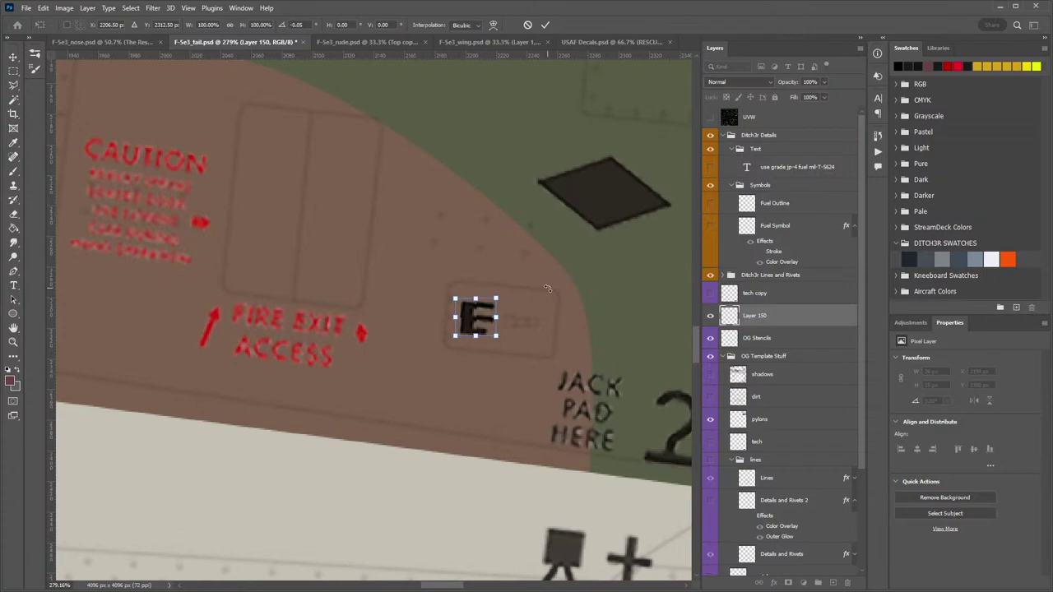
key(Return)
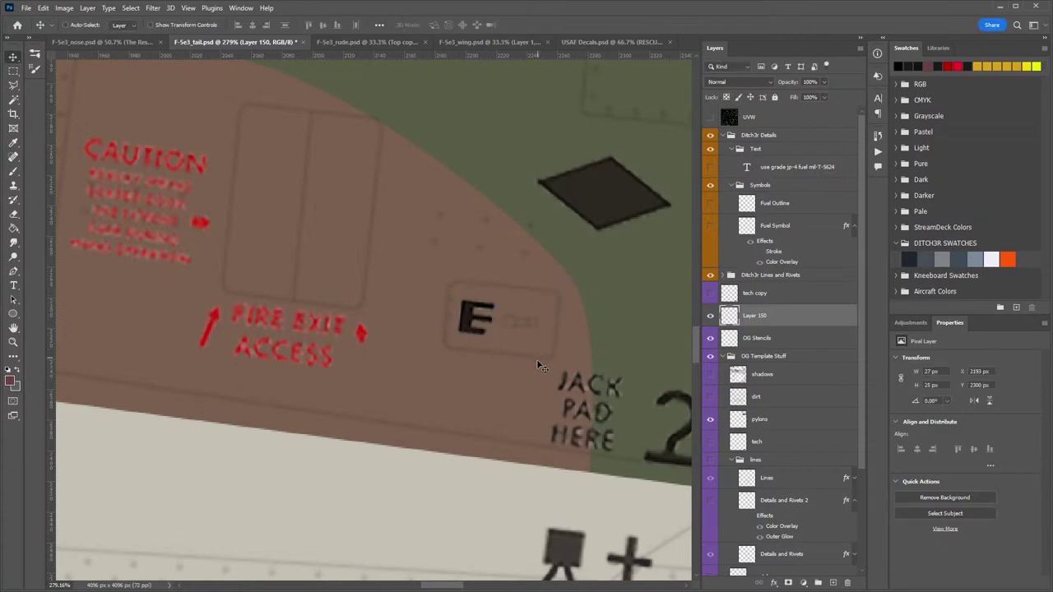
Rename the layer holding the E symbol as ExtPower.
key(z)
drag(567, 365, 507, 331)
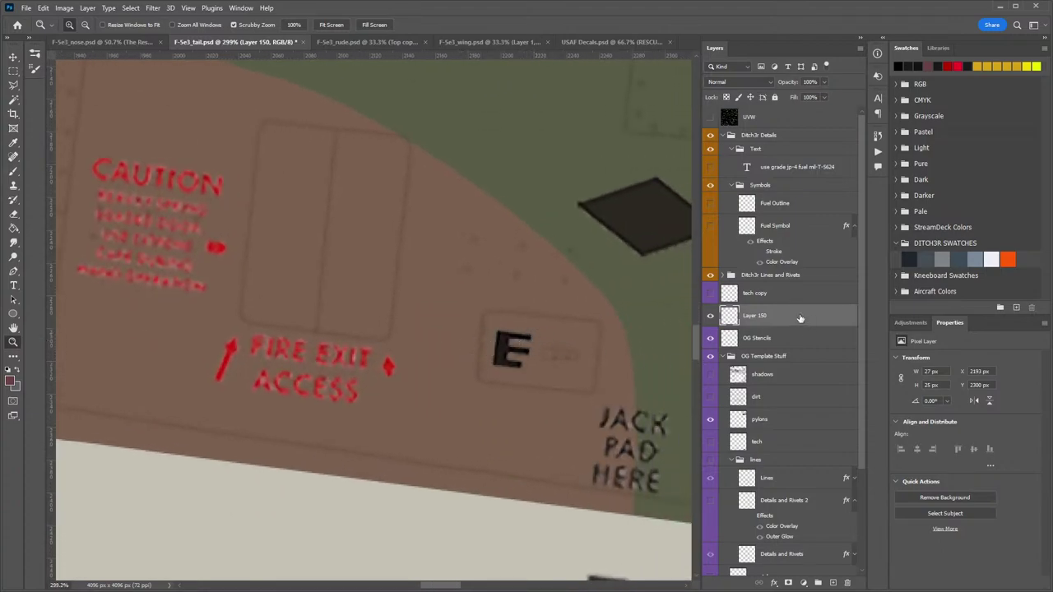
double_click(755, 316)
text(ExtPower)
key(Return)
Add a black Color Overlay to the ExtPower layer in Normal mode at 100% opacity.
key(space)
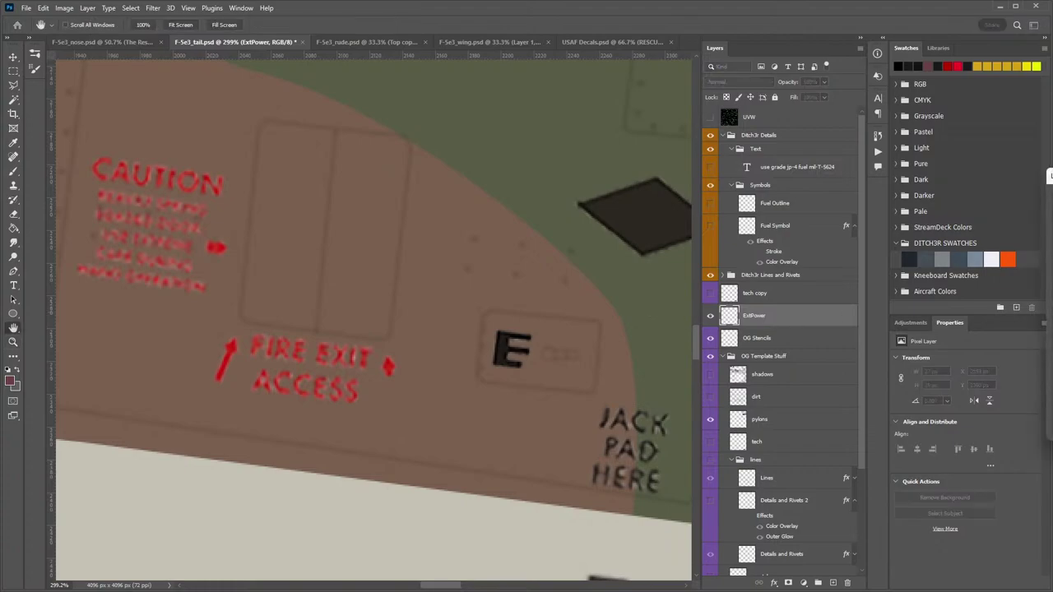
drag(1051, 176, 353, 48)
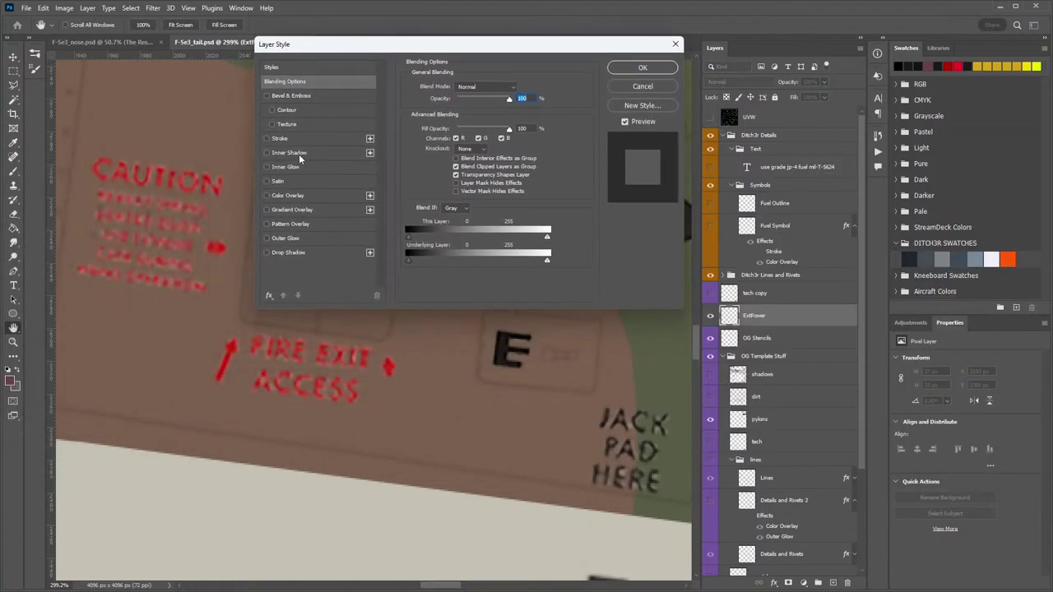
click(288, 196)
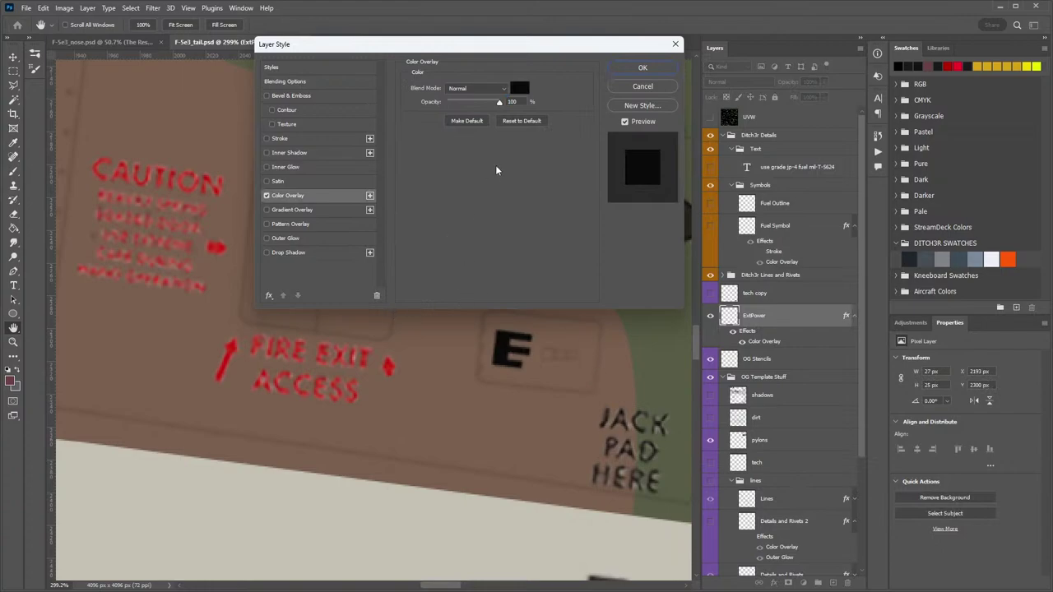
click(643, 69)
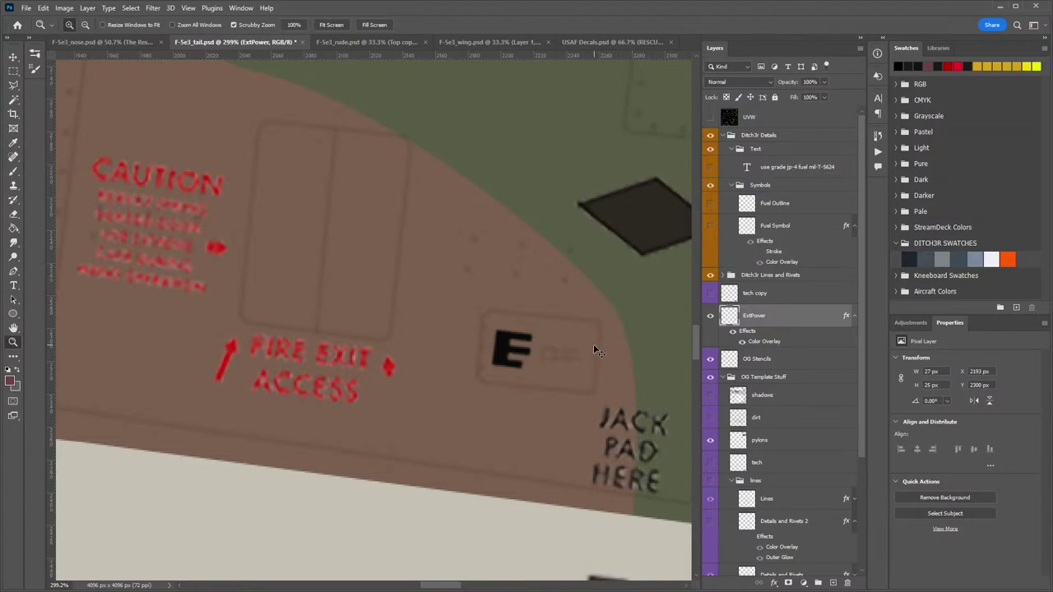
scroll(554, 367, down, 2)
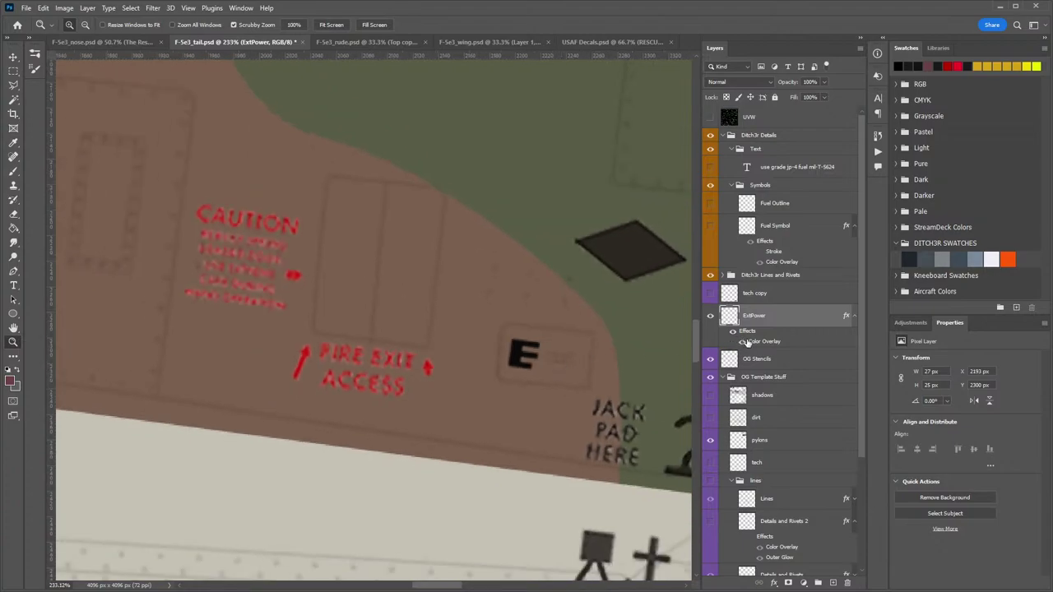
Scale the black E symbol on the ExtPower layer down to 23 by 22 px.
click(741, 343)
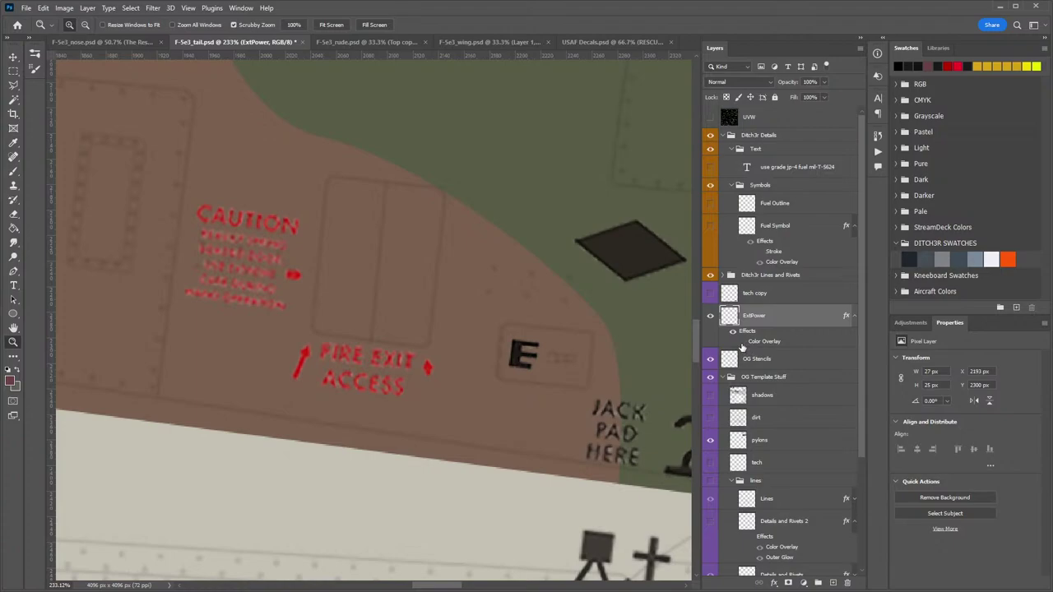
scroll(538, 384, down, 5)
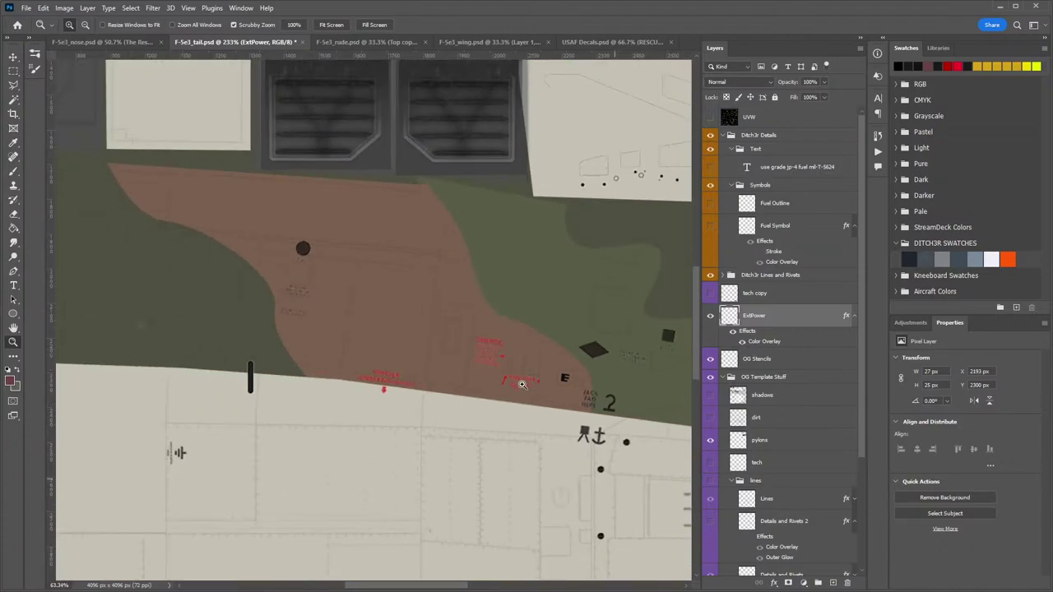
scroll(538, 384, up, 5)
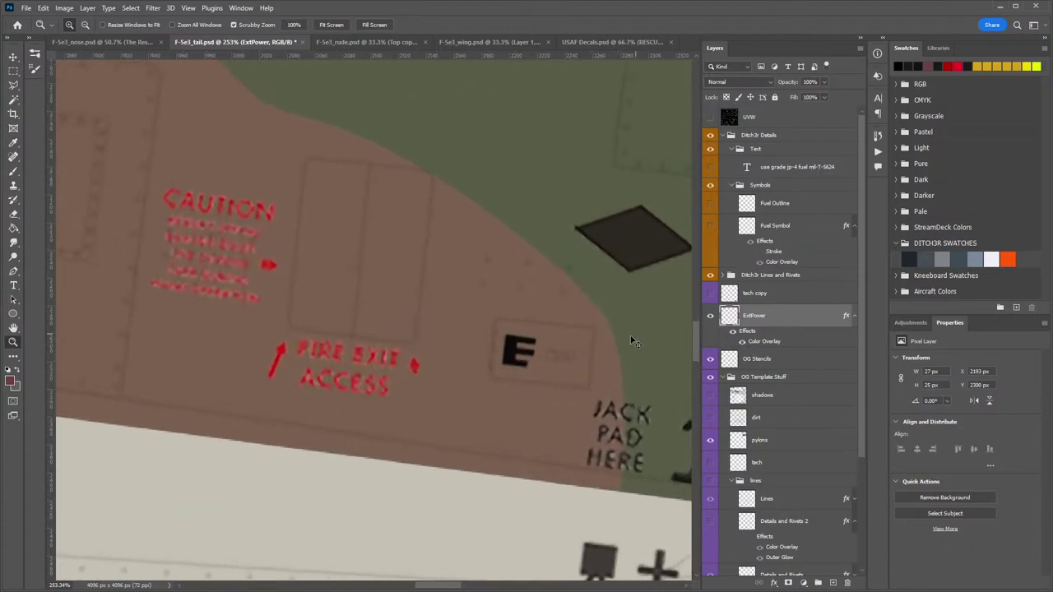
key(ctrl+t)
drag(538, 369, 533, 369)
key(Return)
key(z)
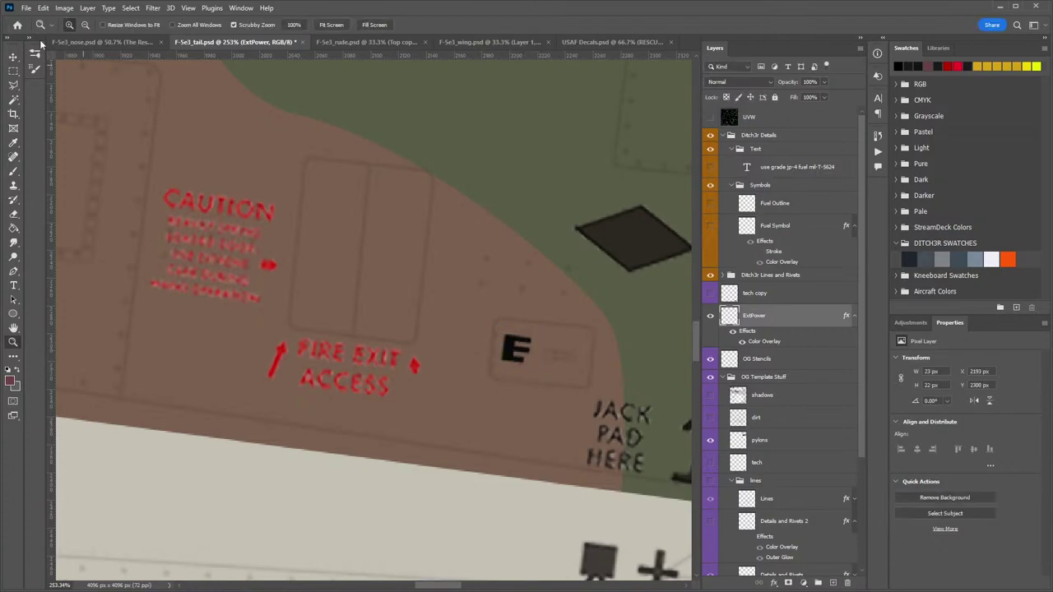
Nudge the E symbol right and down inside its access panel, to X 2195 px and Y 2302 px.
key(Right)
key(Right)
key(Right)
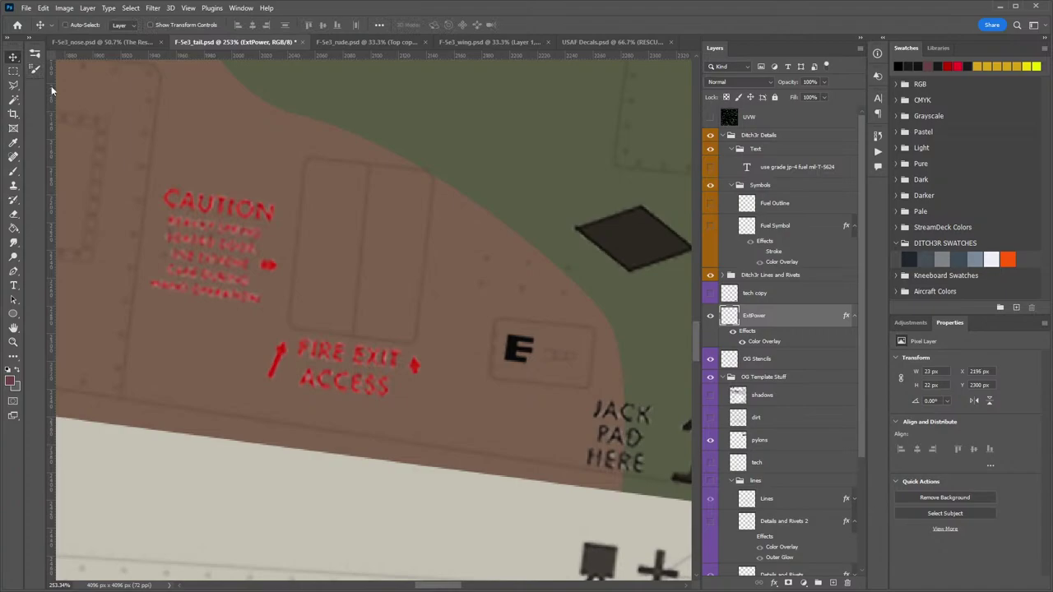
key(Down)
key(Down)
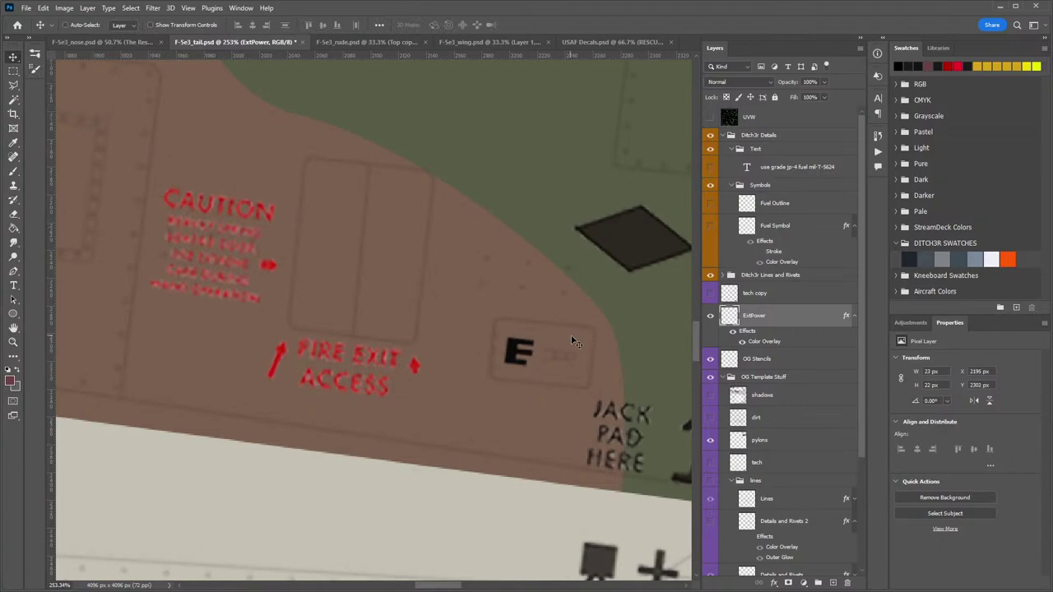
Place the ExtPower layer at the top of the Symbols group in Ditch3r Details.
key(z)
drag(573, 340, 536, 345)
drag(536, 345, 412, 346)
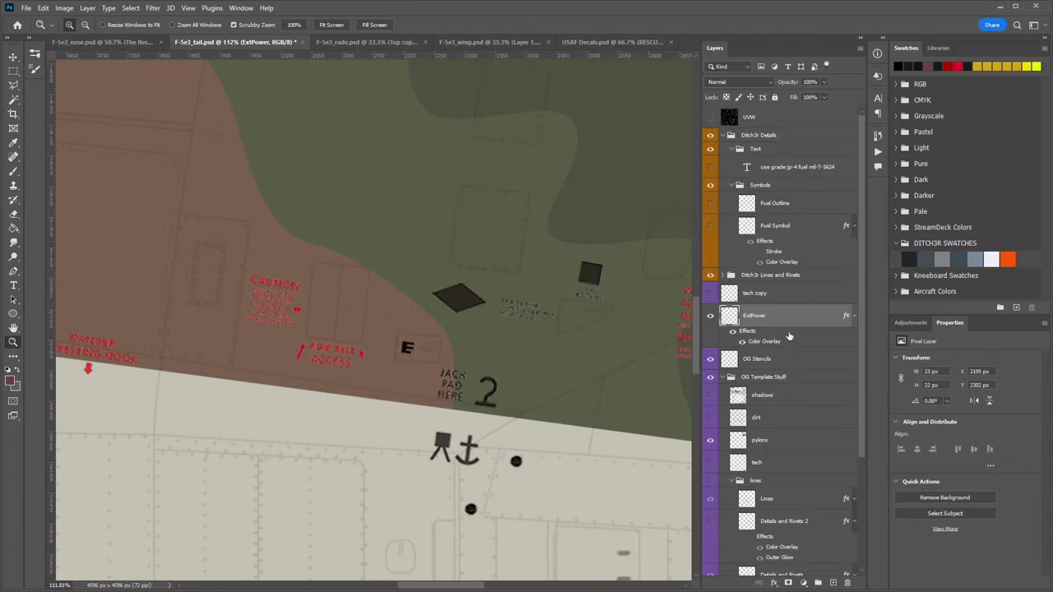
drag(790, 318, 773, 205)
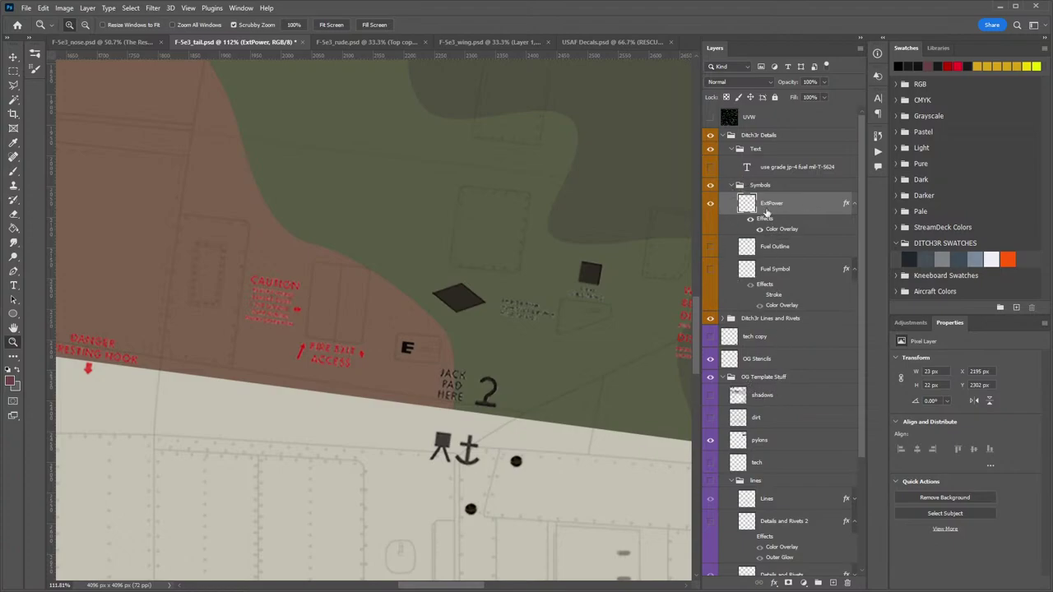
Erase the diamond, square, jack pad text, number 2, anchor and nearby small lettering from the OG Stencils layer.
click(801, 355)
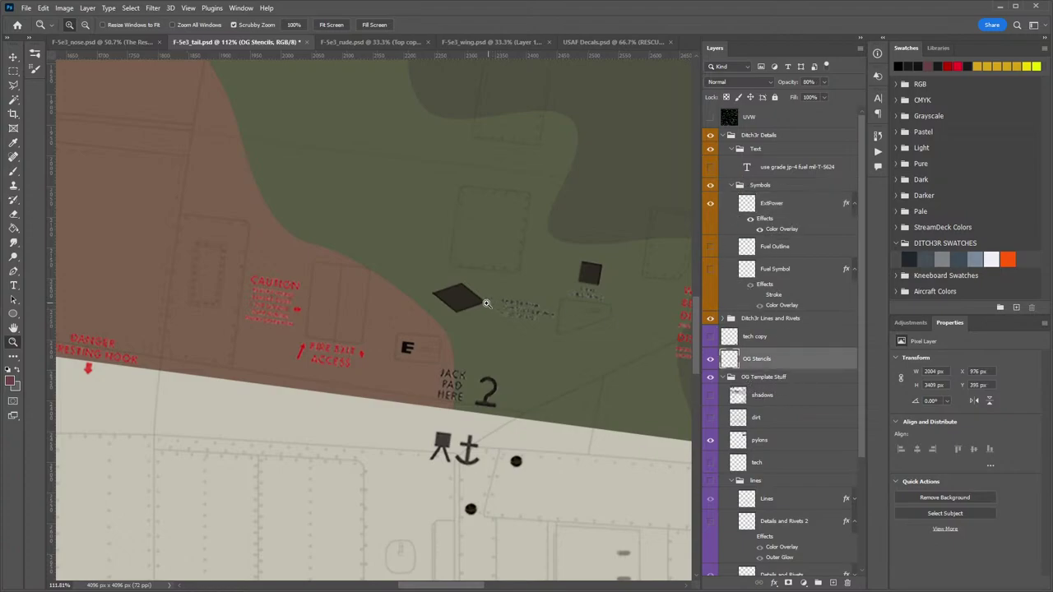
key(e)
mouse_move(462, 294)
mouse_down()
mouse_move(511, 299)
mouse_move(546, 316)
mouse_move(498, 315)
mouse_move(532, 297)
mouse_move(594, 294)
mouse_move(594, 257)
mouse_move(536, 319)
mouse_move(484, 341)
mouse_move(446, 386)
mouse_move(447, 375)
mouse_move(457, 393)
mouse_move(444, 395)
mouse_move(486, 363)
mouse_move(478, 400)
mouse_move(500, 402)
mouse_move(536, 310)
mouse_move(496, 352)
mouse_move(504, 399)
mouse_move(464, 376)
mouse_move(469, 400)
mouse_up()
scroll(500, 402, down, 3)
scroll(500, 403, left, 1)
drag(328, 327, 402, 352)
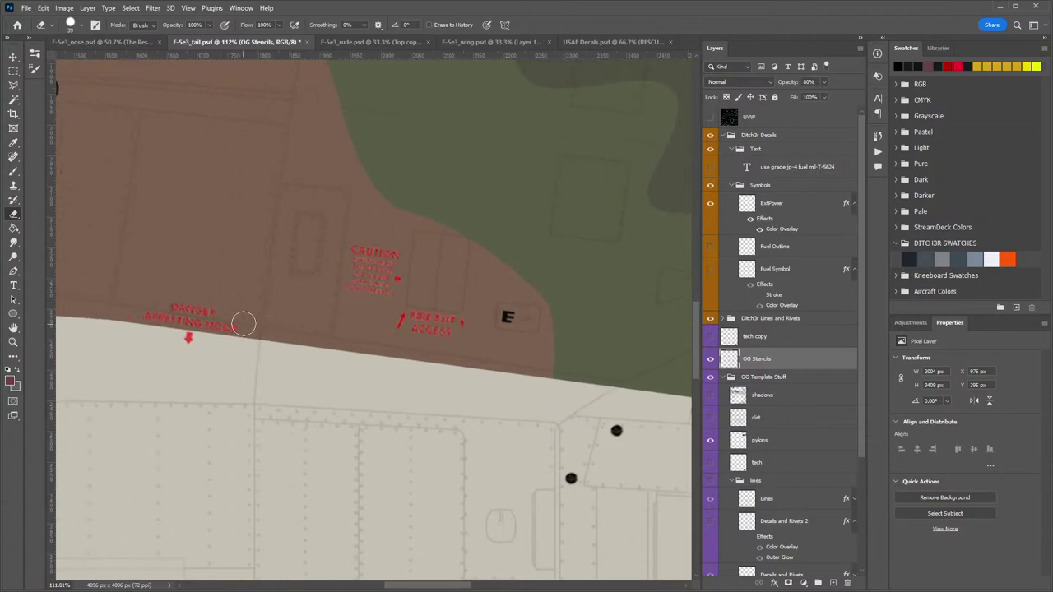
Erase the red warning blocks and the small black lettering between them, aft of the E panel, from the OG Stencils layer.
drag(521, 281, 293, 277)
drag(482, 272, 423, 301)
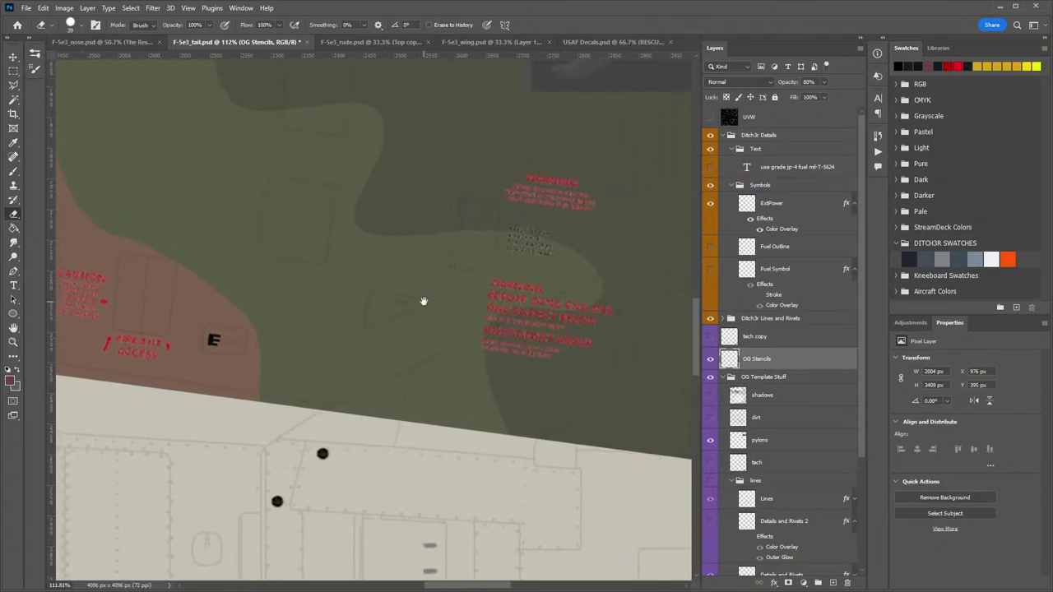
mouse_move(568, 301)
mouse_down()
mouse_move(480, 293)
mouse_move(502, 285)
mouse_move(605, 308)
mouse_move(561, 319)
mouse_move(493, 308)
mouse_move(581, 333)
mouse_move(551, 343)
mouse_move(486, 331)
mouse_move(502, 345)
mouse_move(551, 349)
mouse_move(529, 366)
mouse_up()
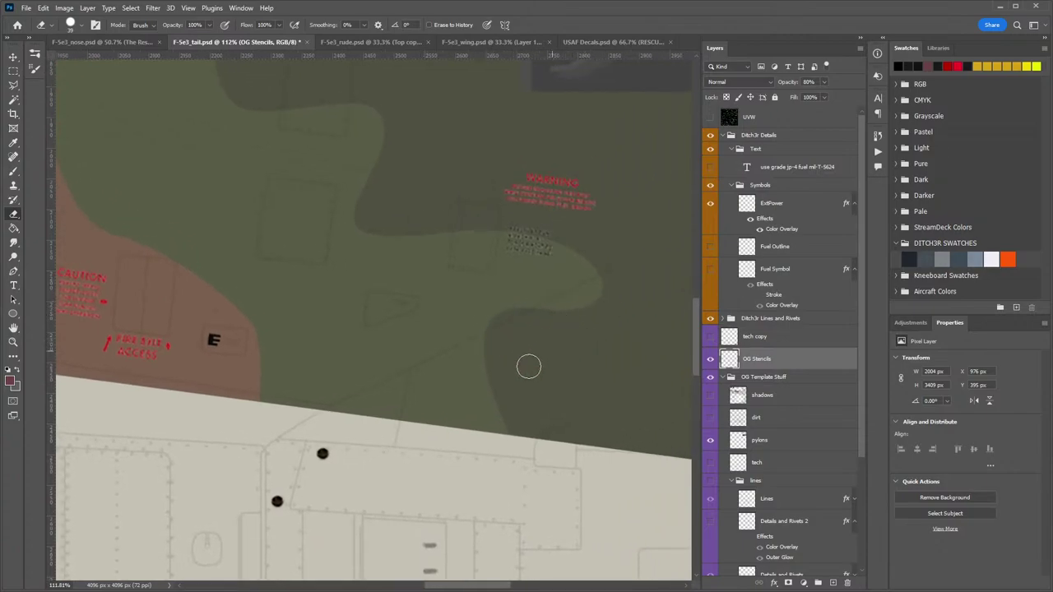
drag(528, 277, 502, 343)
mouse_move(550, 269)
mouse_down()
mouse_move(474, 250)
mouse_move(522, 249)
mouse_move(572, 279)
mouse_move(476, 272)
mouse_move(517, 307)
mouse_move(473, 324)
mouse_up()
Apply a black Color Overlay with Normal blend mode and 100% opacity to the OG Stencils layer.
key(z)
drag(526, 374, 488, 368)
drag(386, 353, 545, 289)
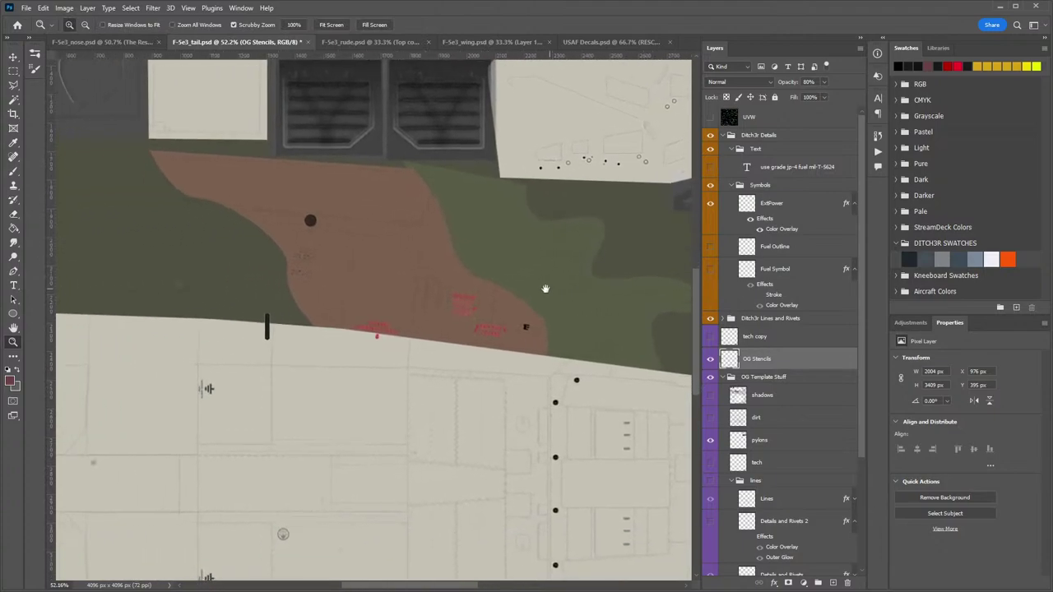
drag(310, 264, 345, 258)
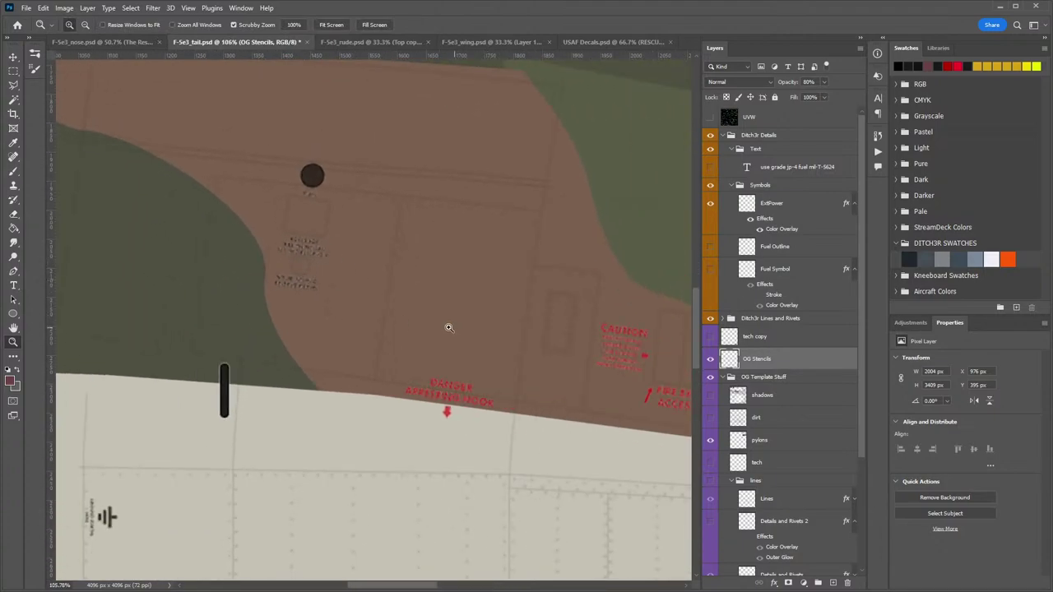
drag(447, 327, 425, 327)
drag(594, 222, 513, 150)
drag(421, 330, 467, 320)
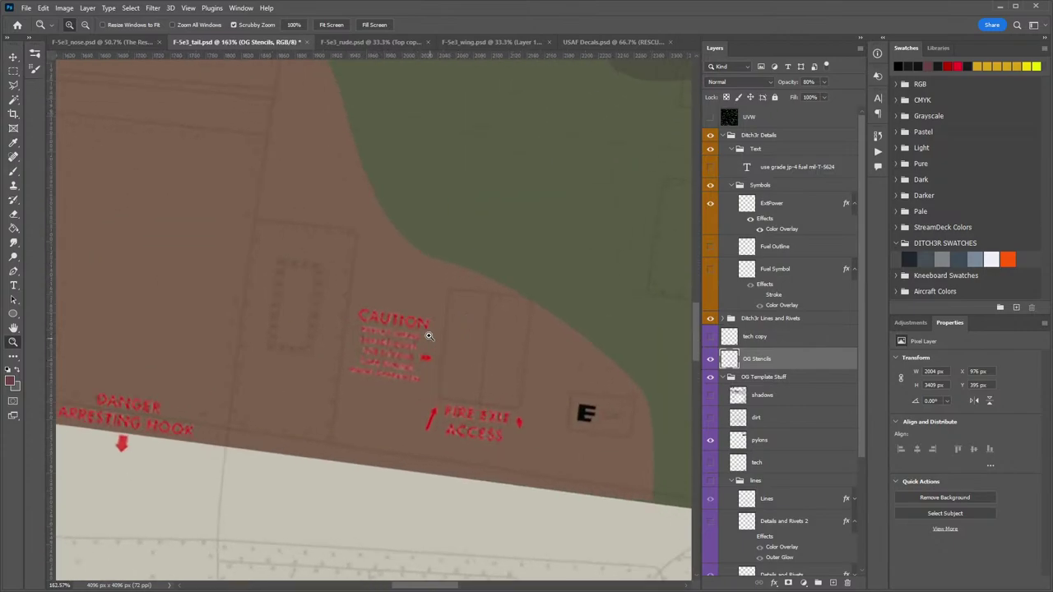
click(711, 359)
click(711, 359)
click(287, 195)
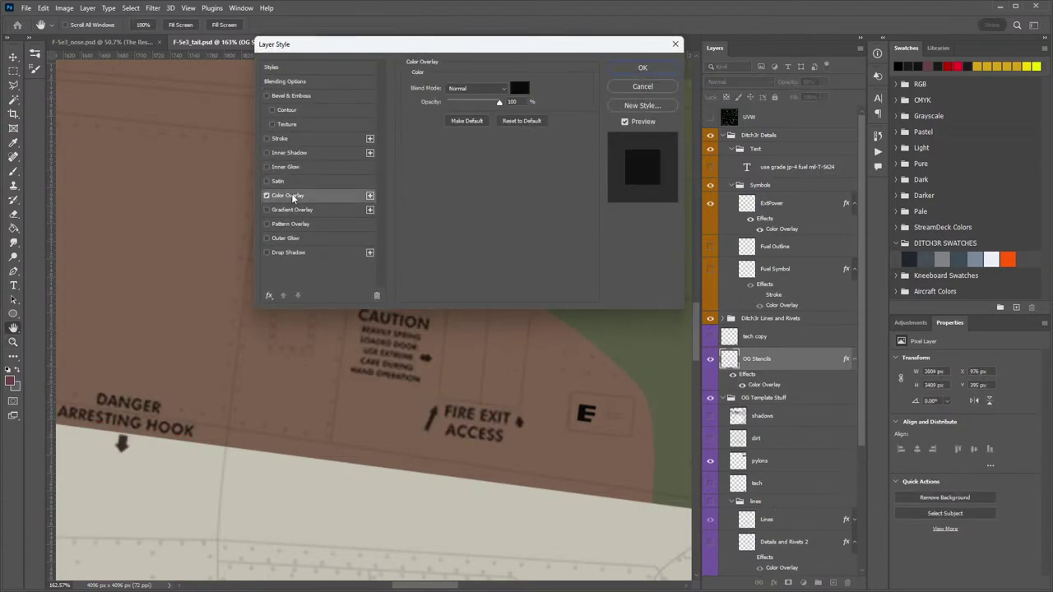
click(642, 68)
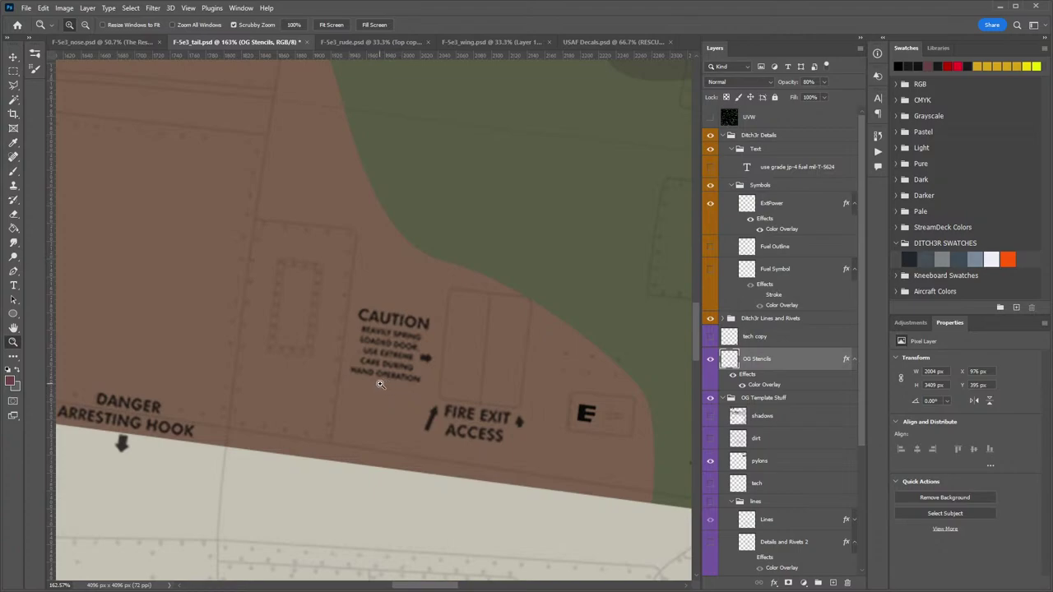
Cut the black dot above the hydraulic reservoir access panel from OG Stencils and paste it onto its own layer.
mouse_move(392, 400)
mouse_down()
mouse_move(369, 406)
mouse_move(383, 406)
mouse_up()
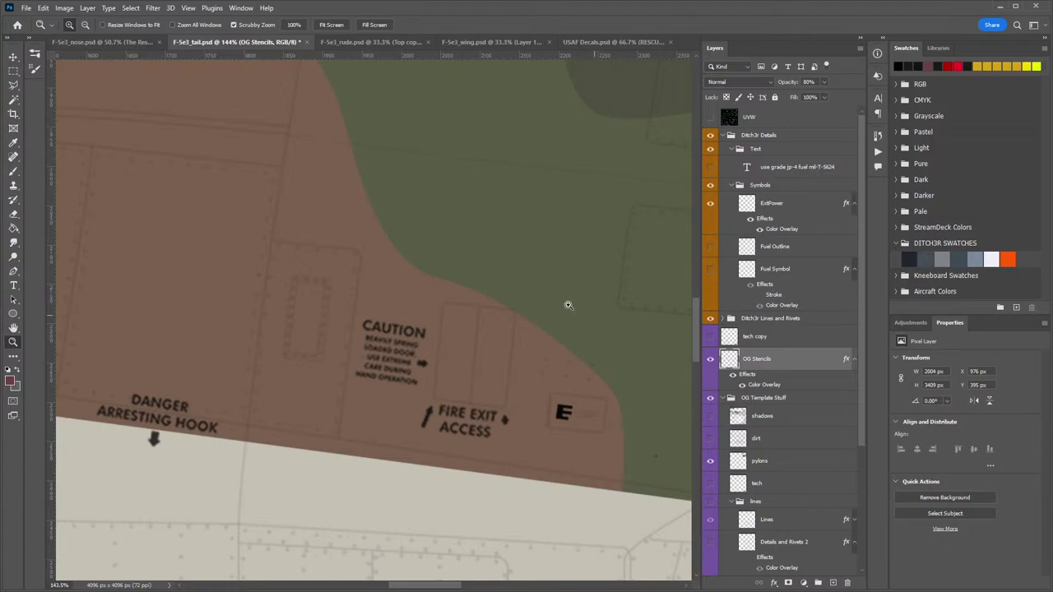
drag(205, 271, 507, 311)
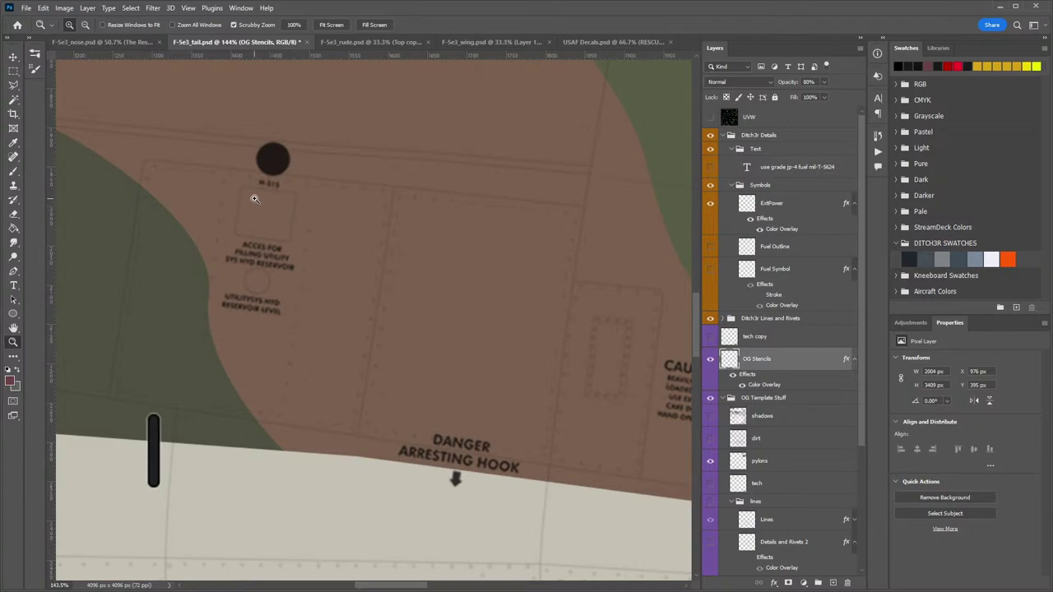
click(14, 72)
drag(317, 126, 233, 178)
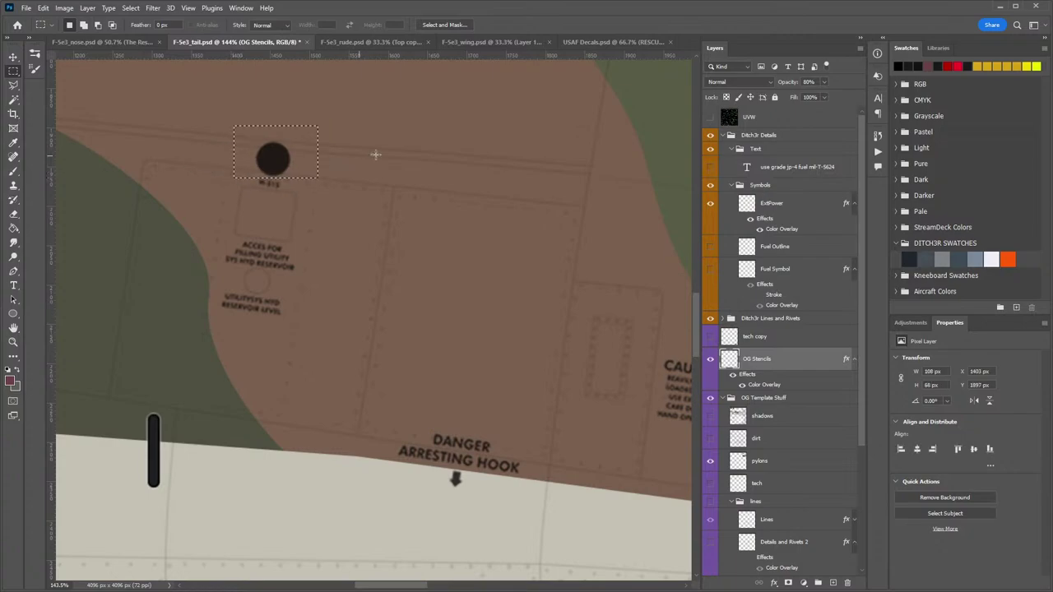
key(ctrl+x)
key(ctrl+v)
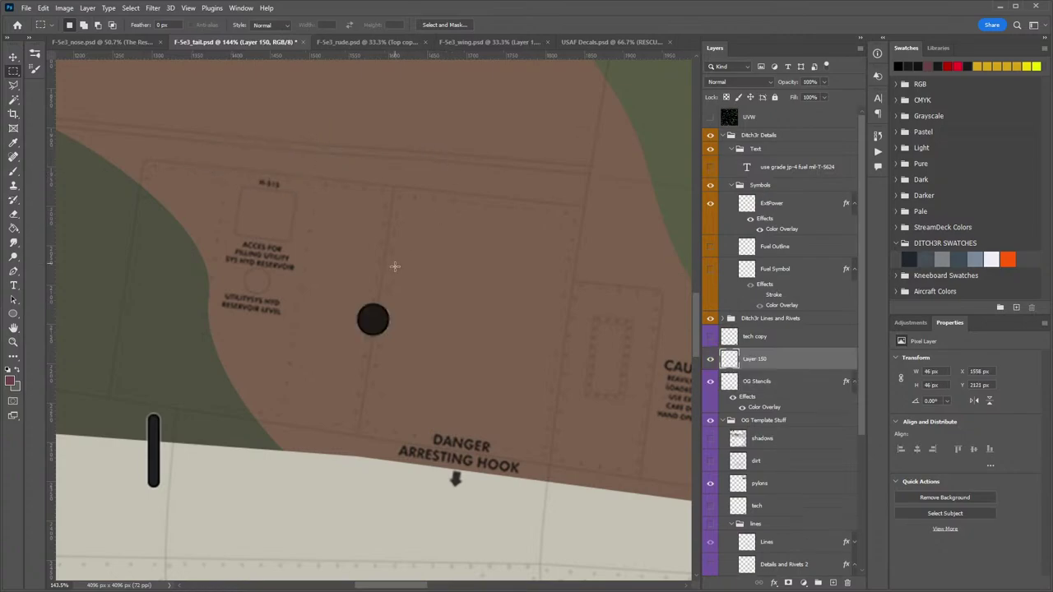
Scale the pasted dot to 23 by 23 px and position it inside the square hydraulic access panel.
key(ctrl+t)
drag(390, 336, 270, 214)
key(Return)
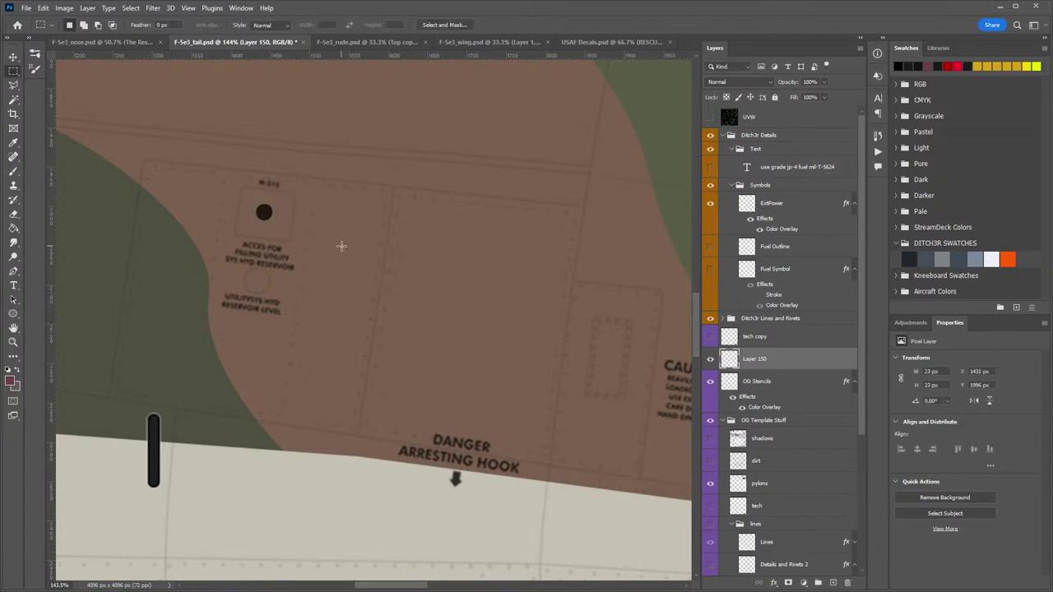
click(13, 57)
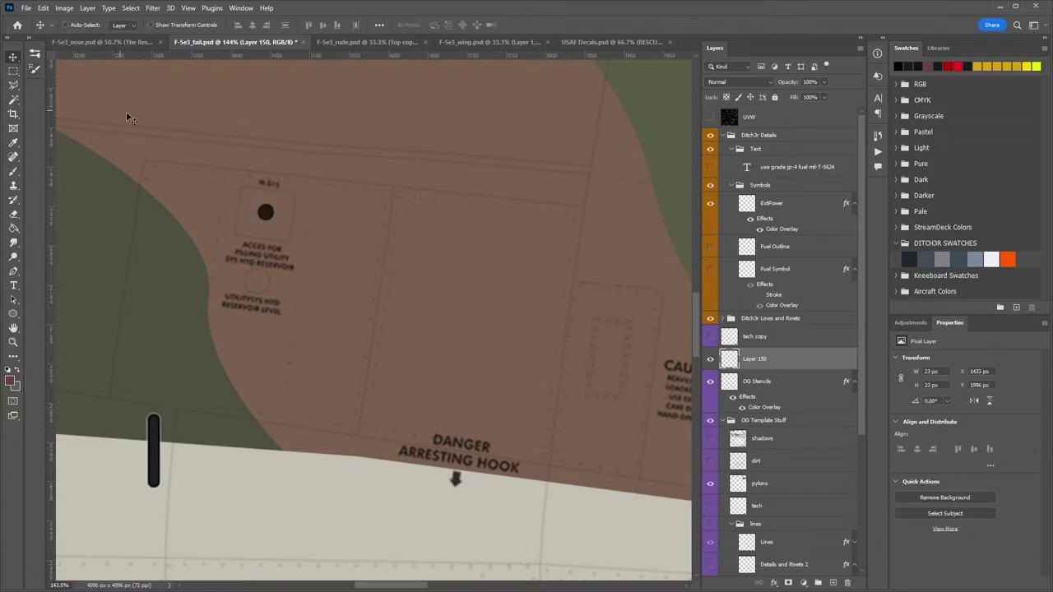
key(Left)
Toggle the tech copy layer's visibility to check its detail around the hydraulic reservoir markings, leaving the layer hidden.
click(709, 336)
click(707, 337)
click(707, 337)
click(705, 337)
click(705, 338)
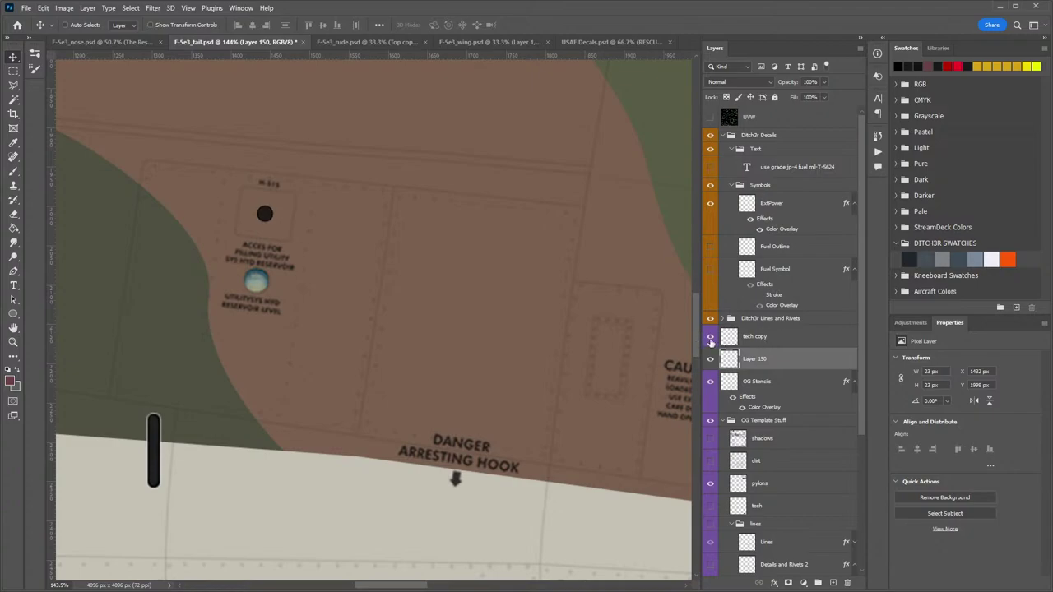
click(709, 337)
click(709, 339)
click(710, 339)
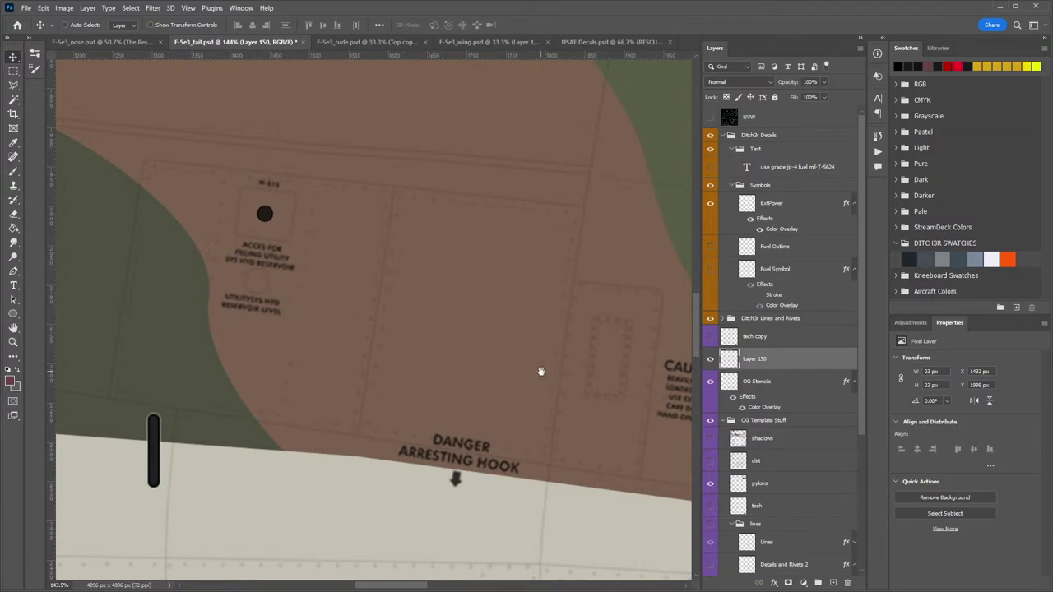
Inspect the rest of the tail texture, briefly showing the tech copy layer to check its other details.
drag(540, 371, 400, 282)
drag(498, 312, 343, 356)
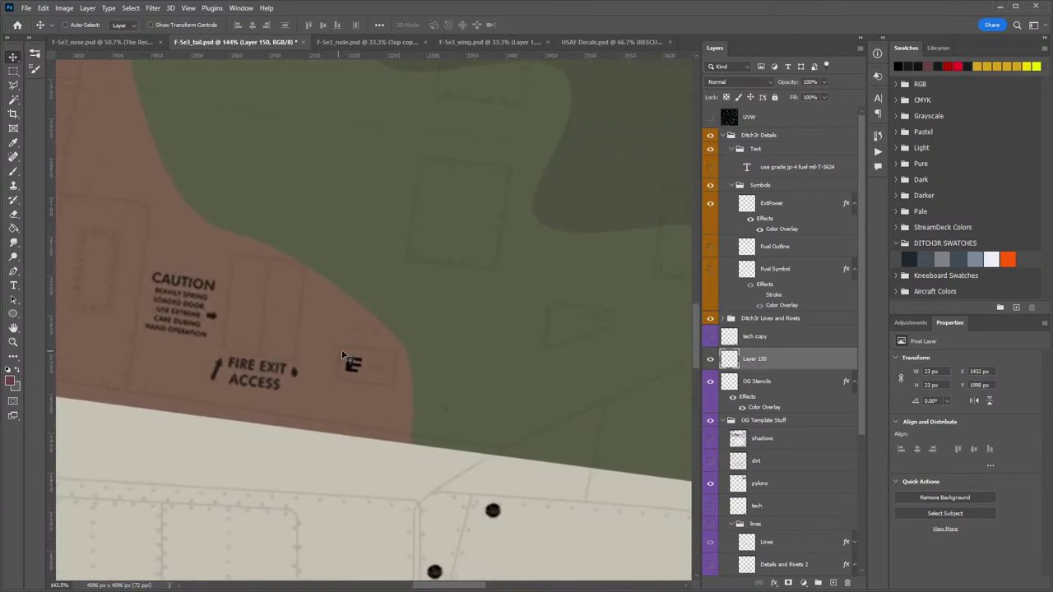
key(z)
drag(501, 362, 435, 359)
drag(562, 265, 452, 422)
drag(359, 198, 535, 355)
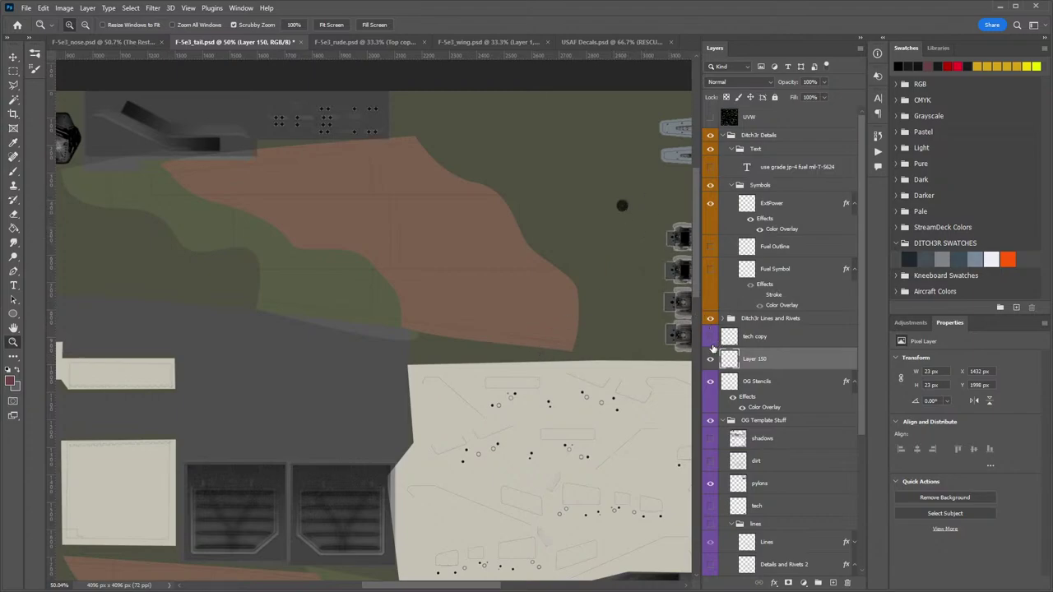
click(709, 337)
click(709, 338)
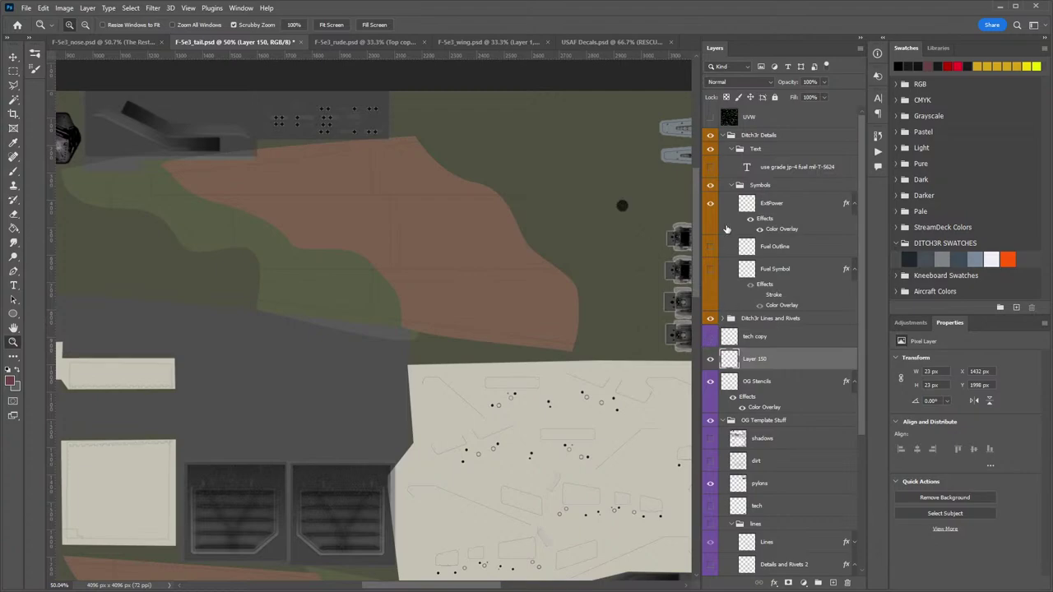
Check the visibility of the symbol, text and stencil layers, and hide the Color Overlay effect on OG Stencils.
click(711, 270)
click(711, 249)
click(710, 249)
click(709, 167)
click(710, 361)
click(710, 383)
click(741, 408)
Move the black dot's layer to the top of the Symbols group and rename it Service Dot.
drag(432, 426, 523, 84)
drag(426, 335, 458, 301)
drag(557, 315, 534, 332)
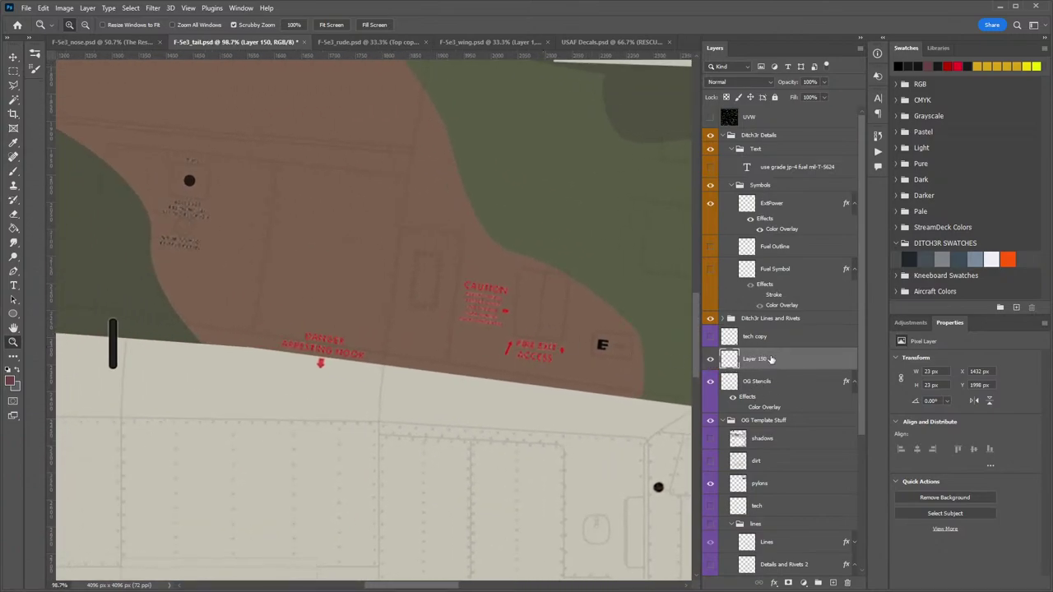
click(711, 359)
click(711, 359)
drag(770, 361, 754, 211)
double_click(767, 205)
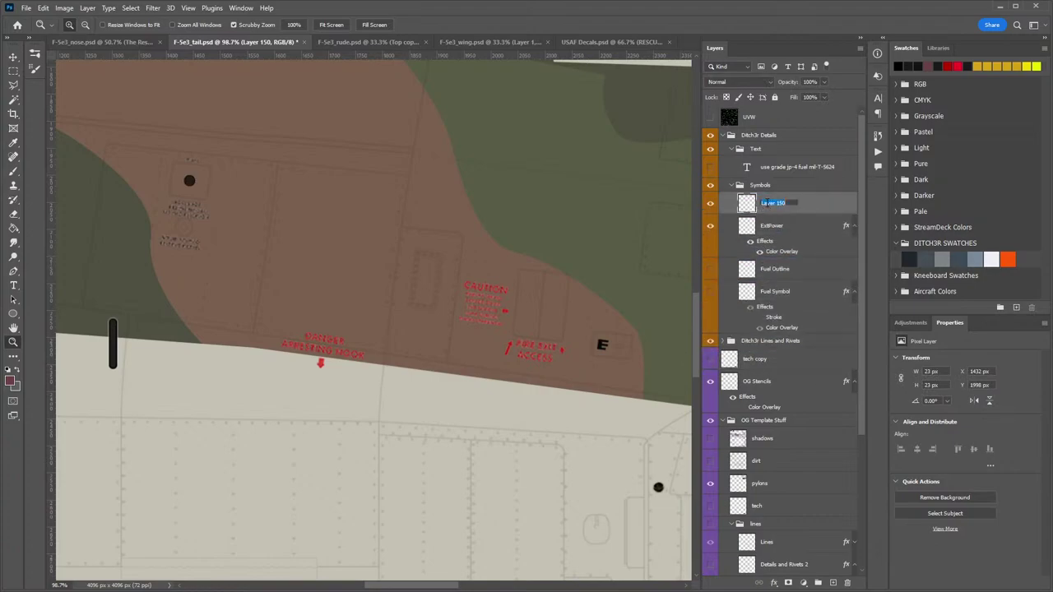
text(Service Dot)
key(Return)
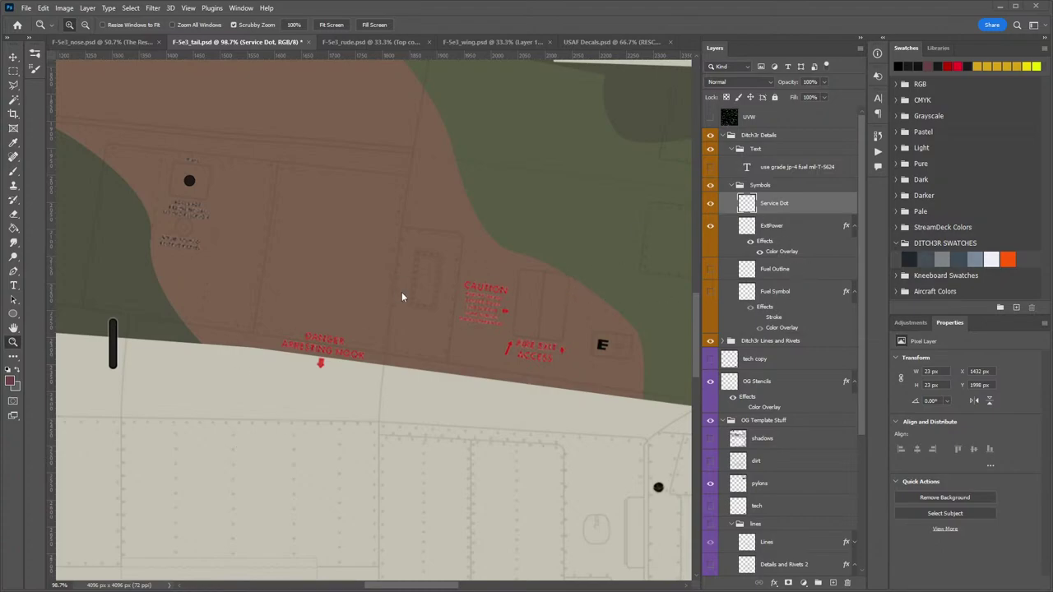
On the OG Stencils layer, erase the larger upper red warning block on the brown patch of the lower fuselage side.
click(750, 399)
click(853, 383)
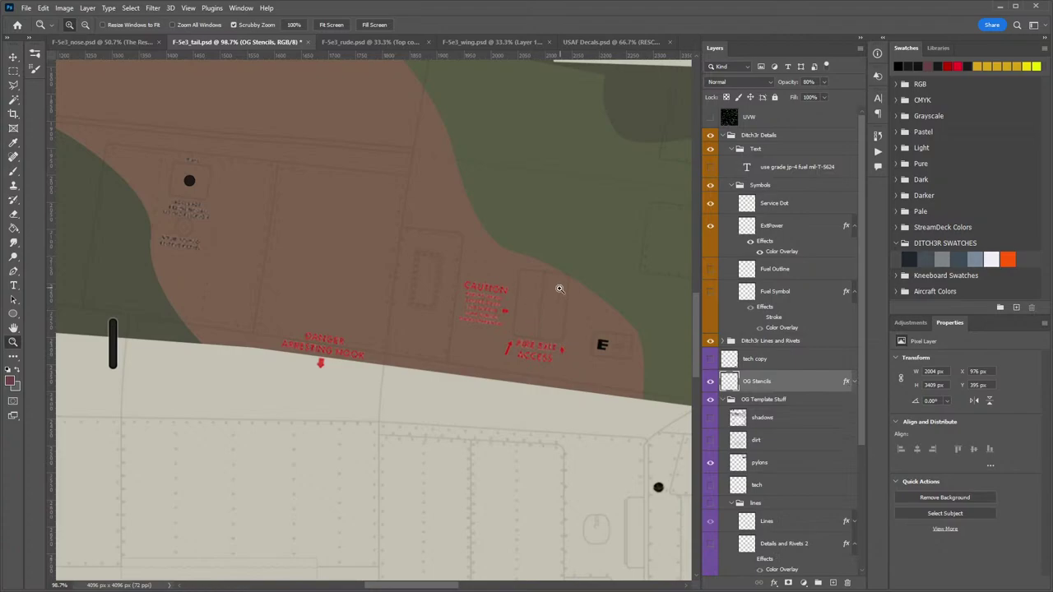
drag(560, 289, 485, 289)
drag(581, 226, 351, 410)
drag(482, 110, 436, 253)
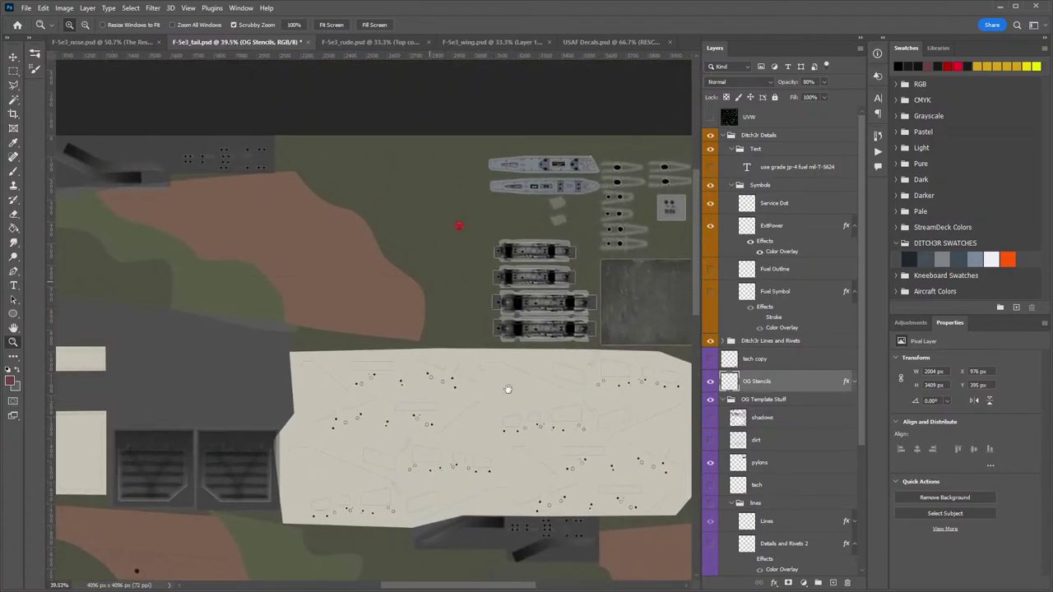
drag(507, 389, 527, 290)
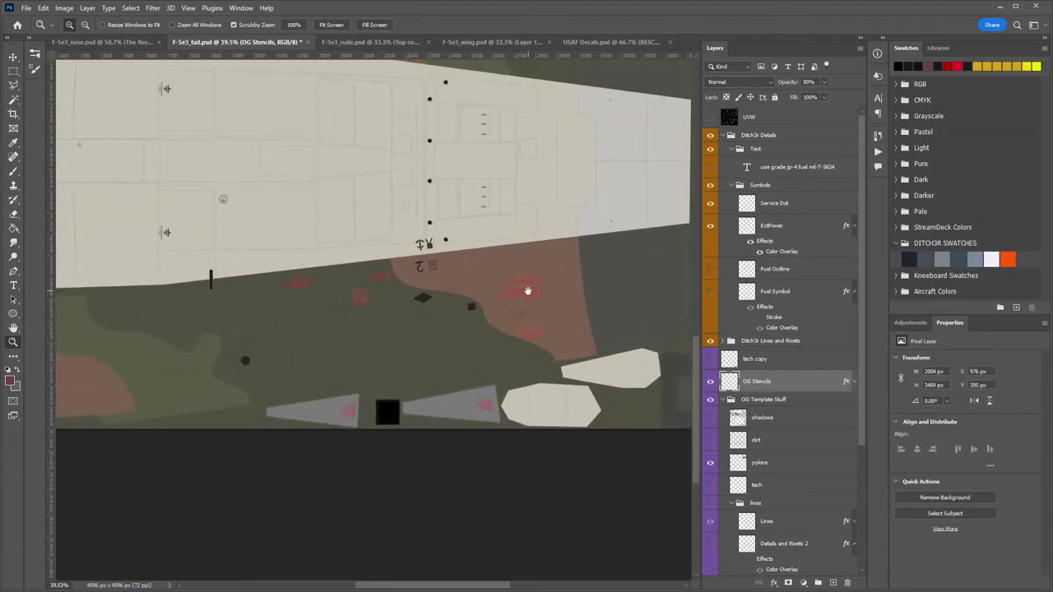
scroll(535, 283, up, 5)
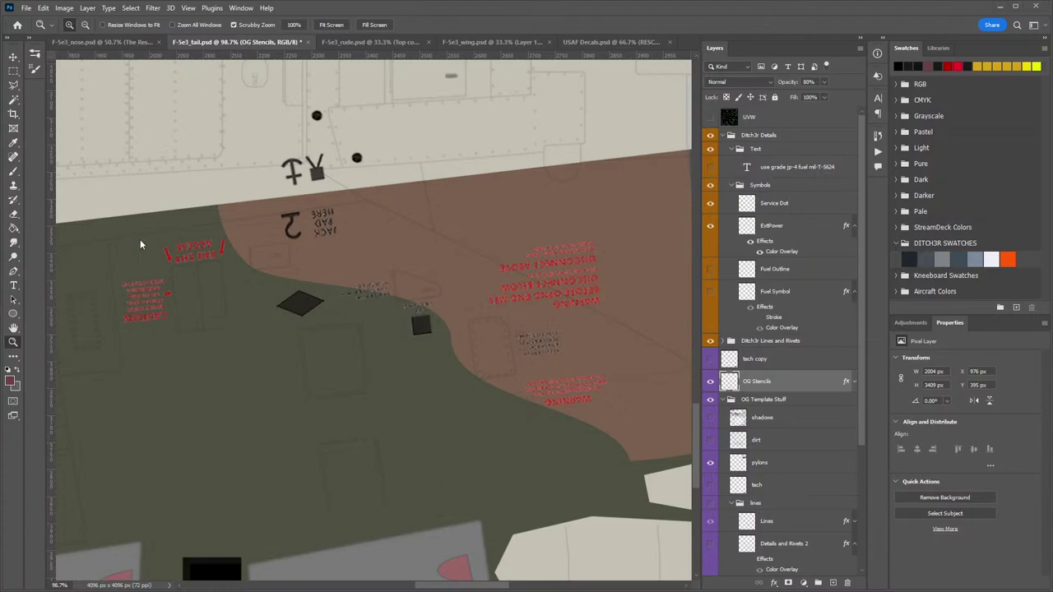
click(13, 214)
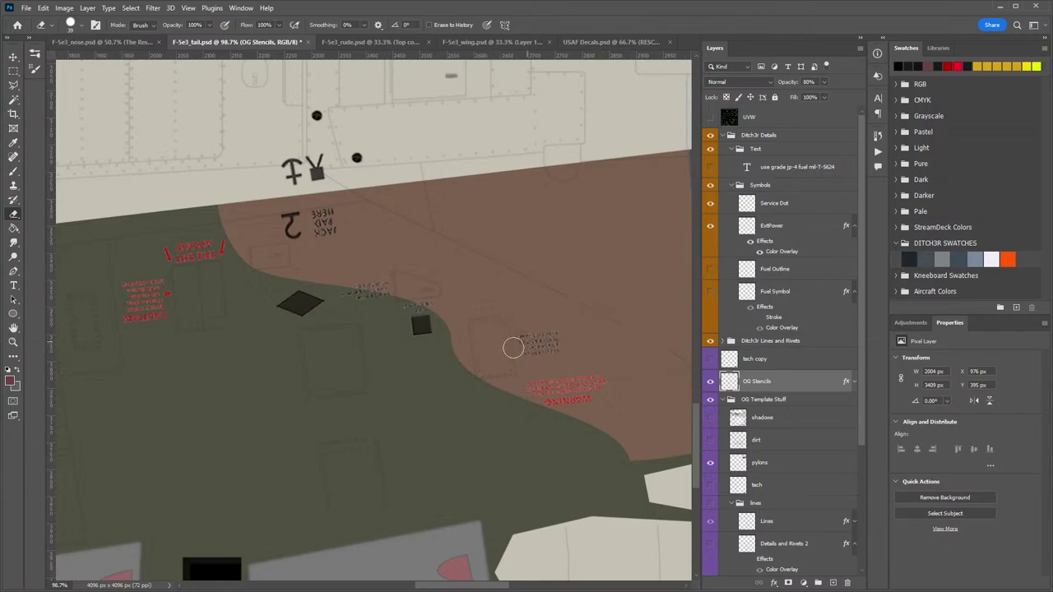
Make the Color Overlay effect on OG Stencils visible, keeping its normal blend mode and 100% opacity.
click(853, 381)
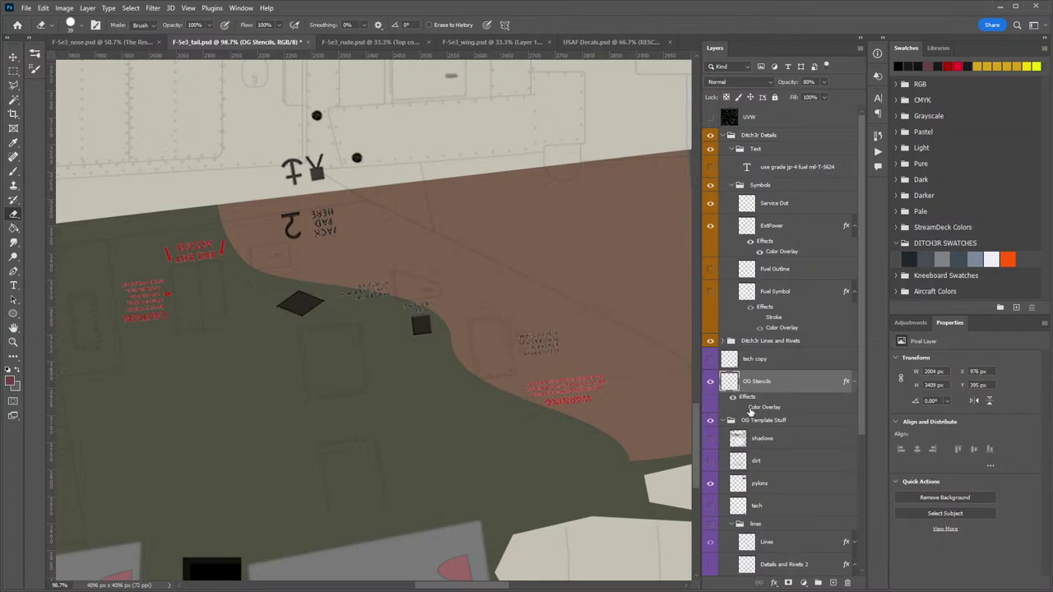
double_click(746, 408)
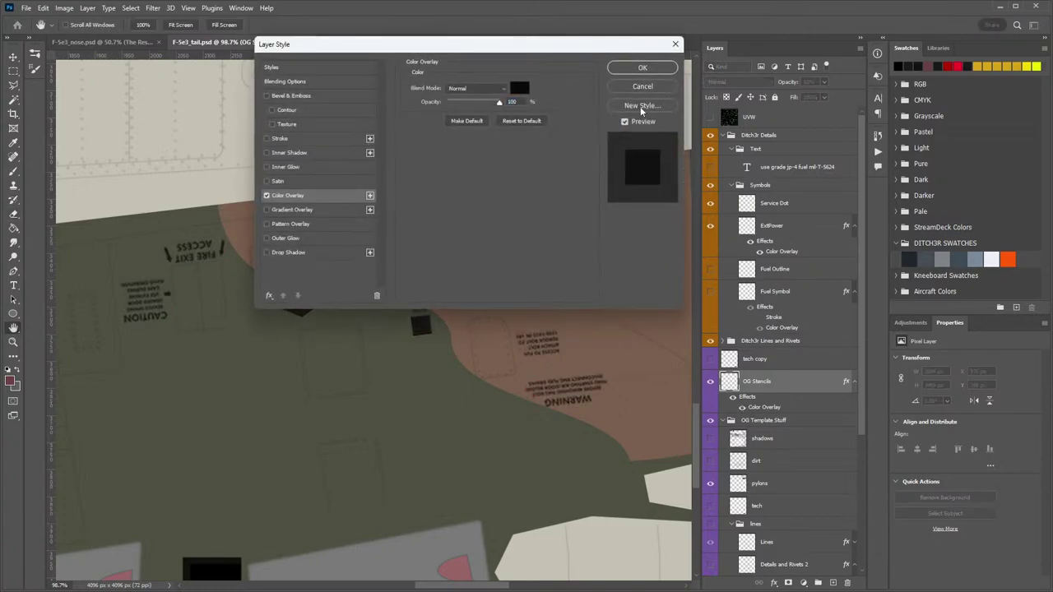
click(641, 69)
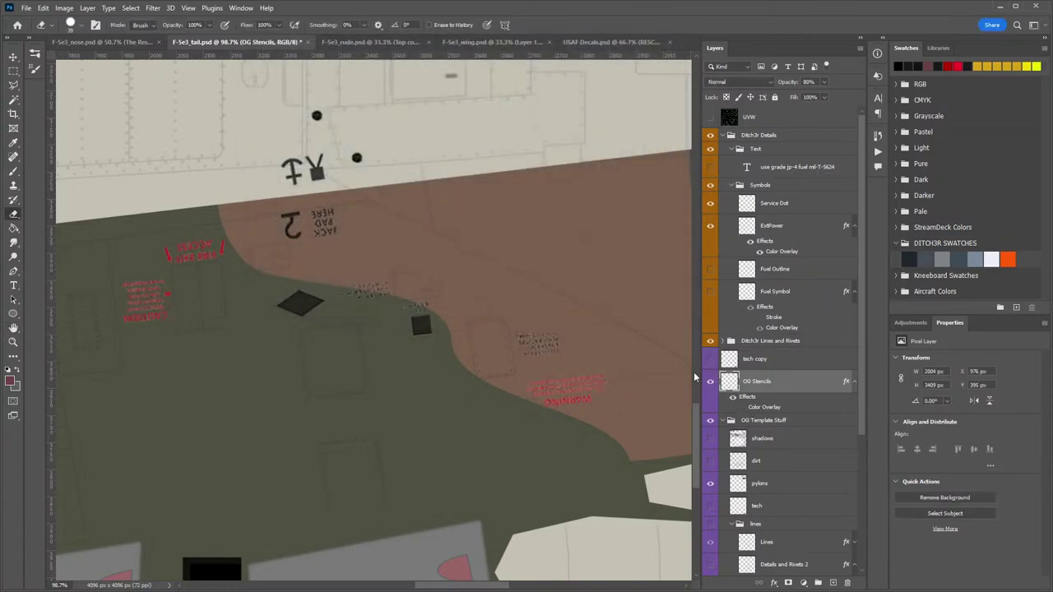
click(742, 407)
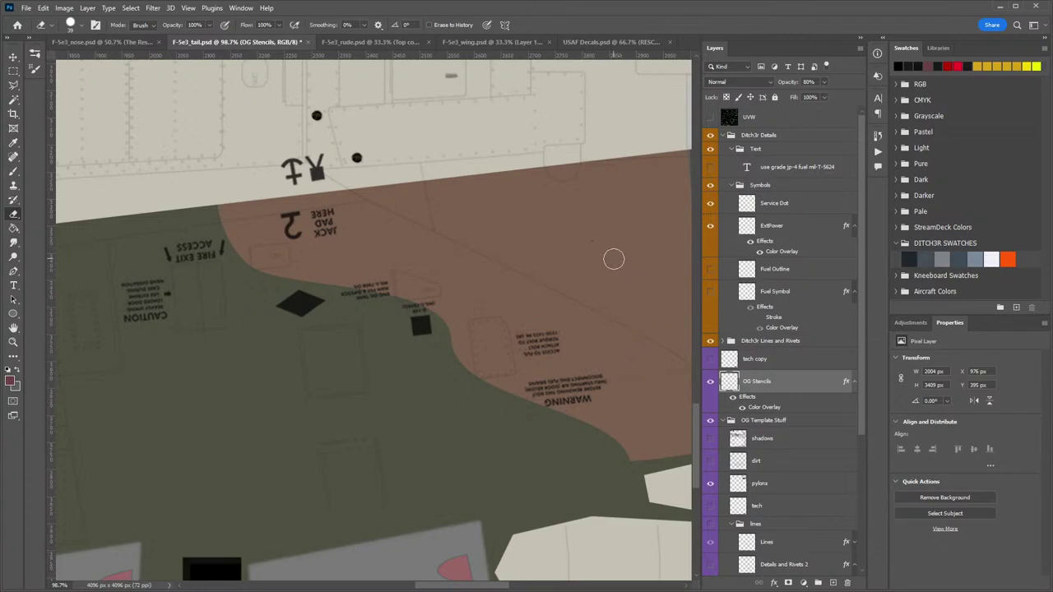
Erase the torque bolt, warning, oil tank and jack pad stencils on the lower fuselage side, including the diamond, square and anchor symbols.
mouse_move(567, 329)
mouse_down()
mouse_move(510, 341)
mouse_move(568, 348)
mouse_move(497, 366)
mouse_move(615, 378)
mouse_move(534, 405)
mouse_move(601, 400)
mouse_up()
drag(488, 317, 630, 346)
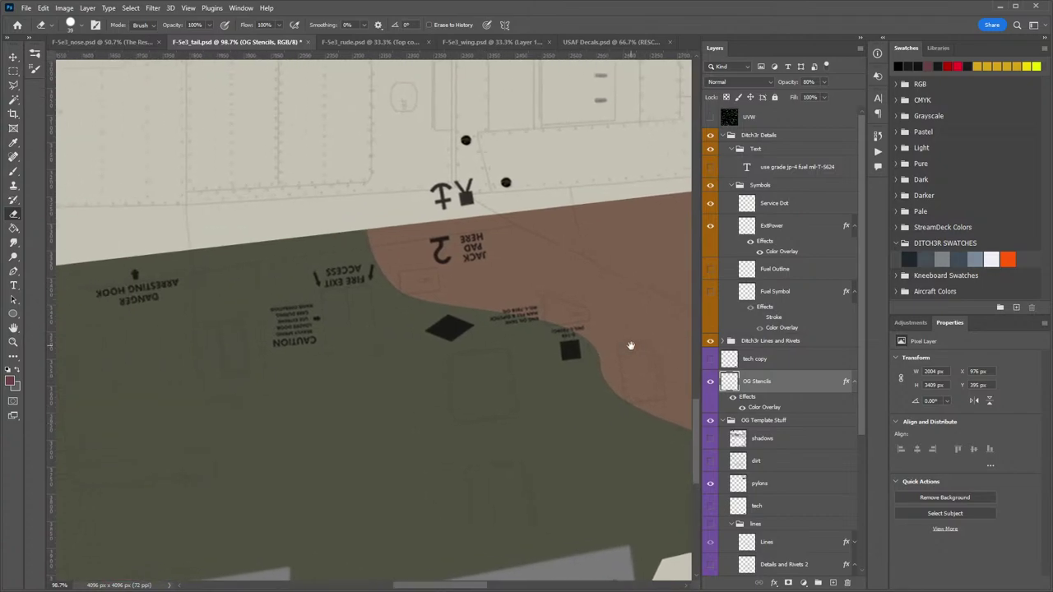
key(z)
drag(602, 310, 600, 308)
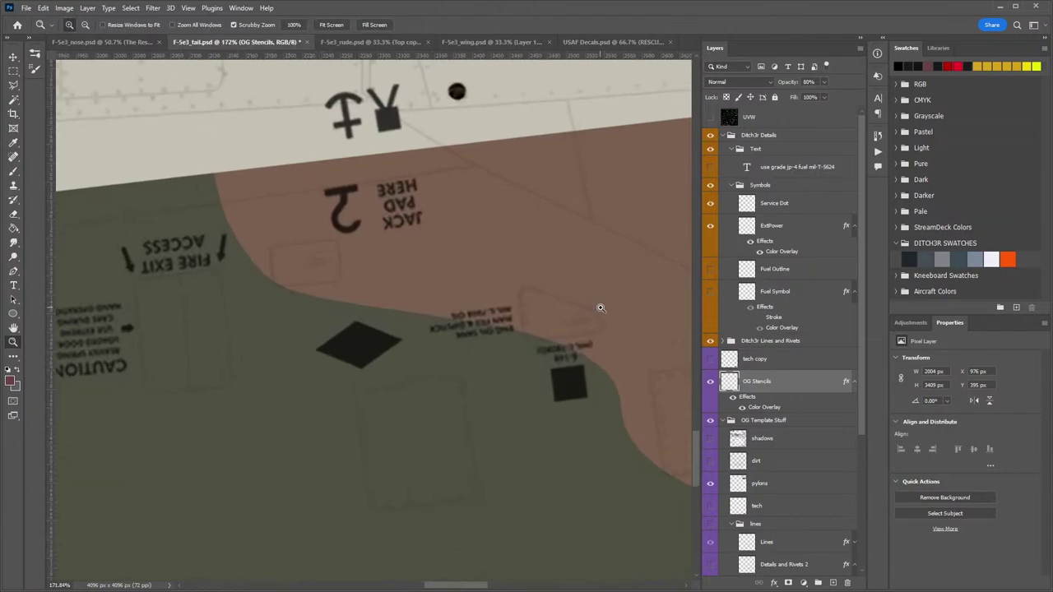
key(e)
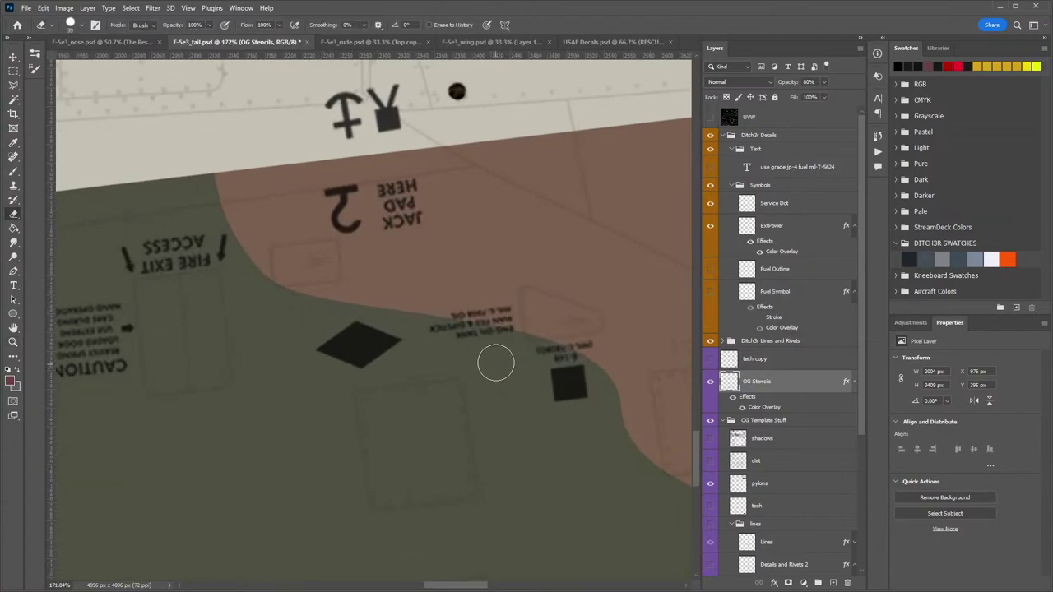
mouse_move(495, 364)
mouse_down()
mouse_move(461, 363)
mouse_move(495, 347)
mouse_move(476, 332)
mouse_move(459, 343)
mouse_move(505, 323)
mouse_move(439, 331)
mouse_move(577, 347)
mouse_move(630, 329)
mouse_move(595, 363)
mouse_move(529, 384)
mouse_move(570, 392)
mouse_move(519, 358)
mouse_move(401, 333)
mouse_move(325, 348)
mouse_move(407, 356)
mouse_up()
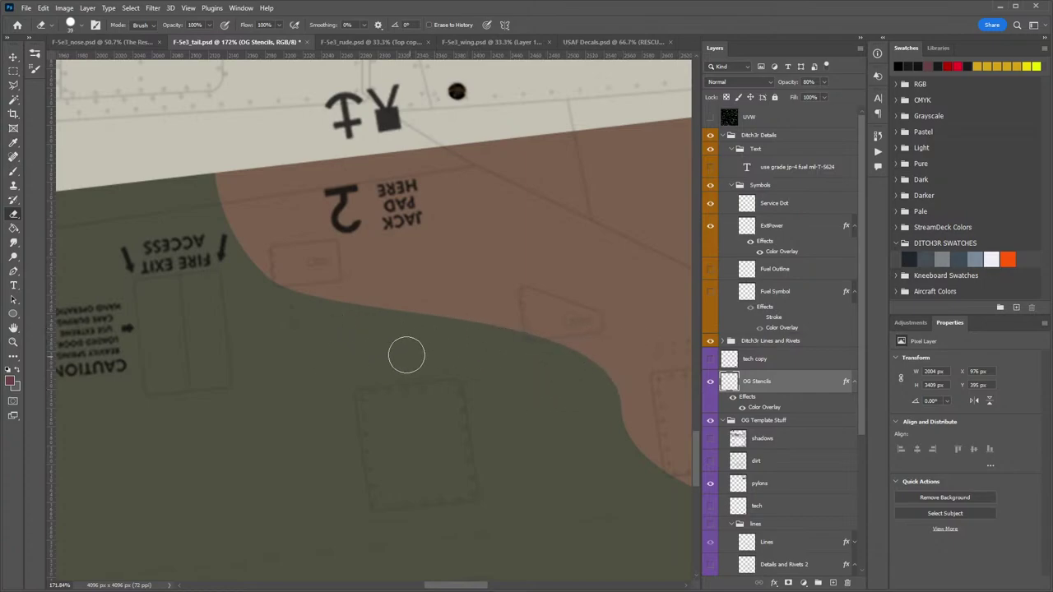
drag(406, 309, 533, 390)
mouse_move(528, 297)
mouse_down()
mouse_move(531, 256)
mouse_move(469, 266)
mouse_move(495, 316)
mouse_move(465, 283)
mouse_move(480, 171)
mouse_move(520, 200)
mouse_move(516, 170)
mouse_move(460, 190)
mouse_move(472, 271)
mouse_up()
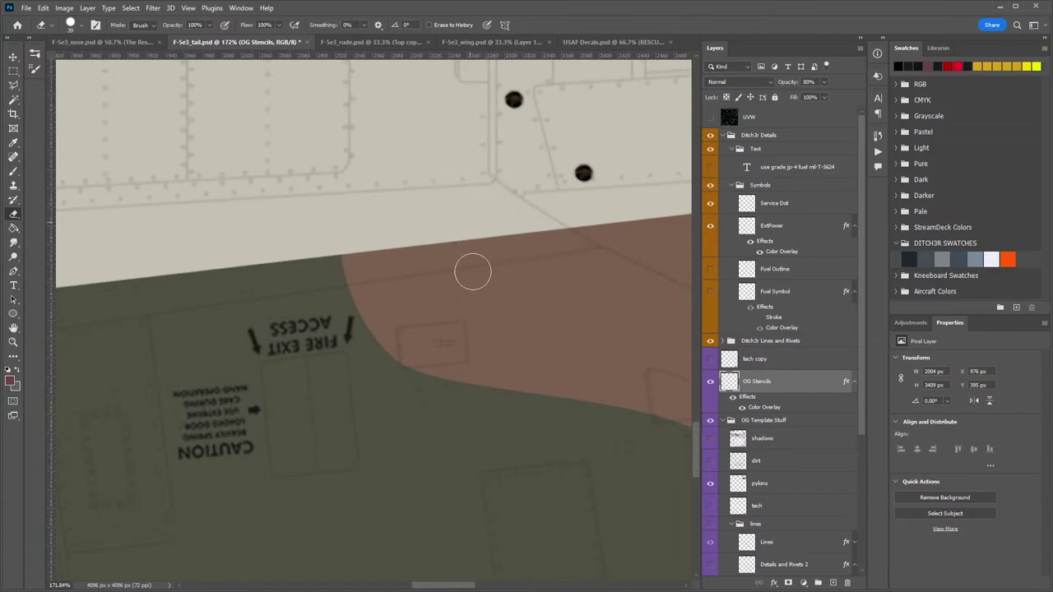
Erase the original black dot beside the lower side's hydraulic reservoir stencils from the OG Stencils layer.
drag(408, 329, 533, 285)
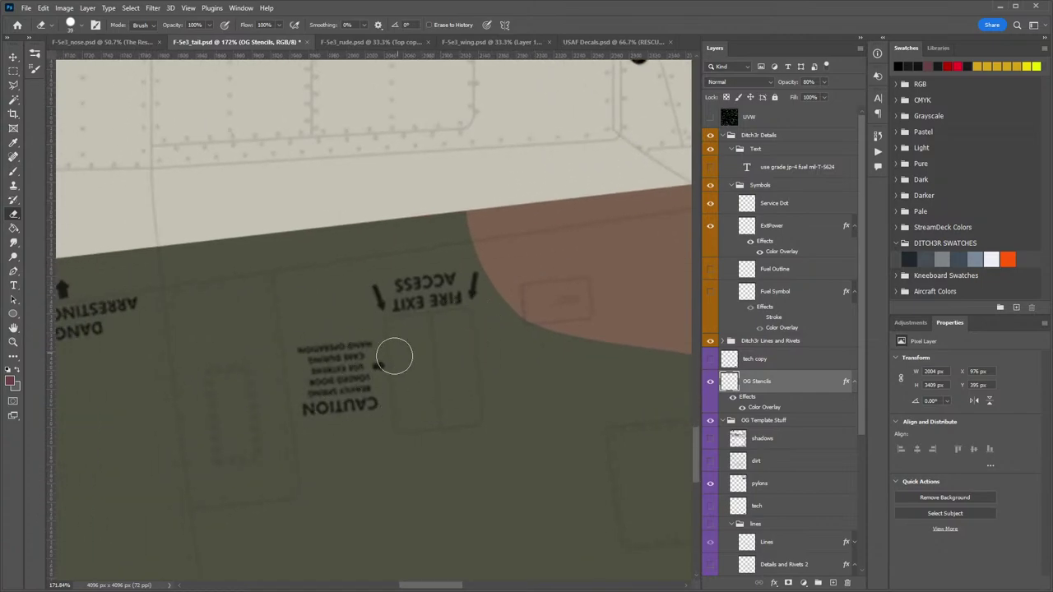
mouse_move(393, 356)
mouse_down()
mouse_move(630, 334)
mouse_move(644, 277)
mouse_up()
mouse_move(276, 451)
mouse_down()
mouse_move(369, 369)
mouse_move(488, 305)
mouse_up()
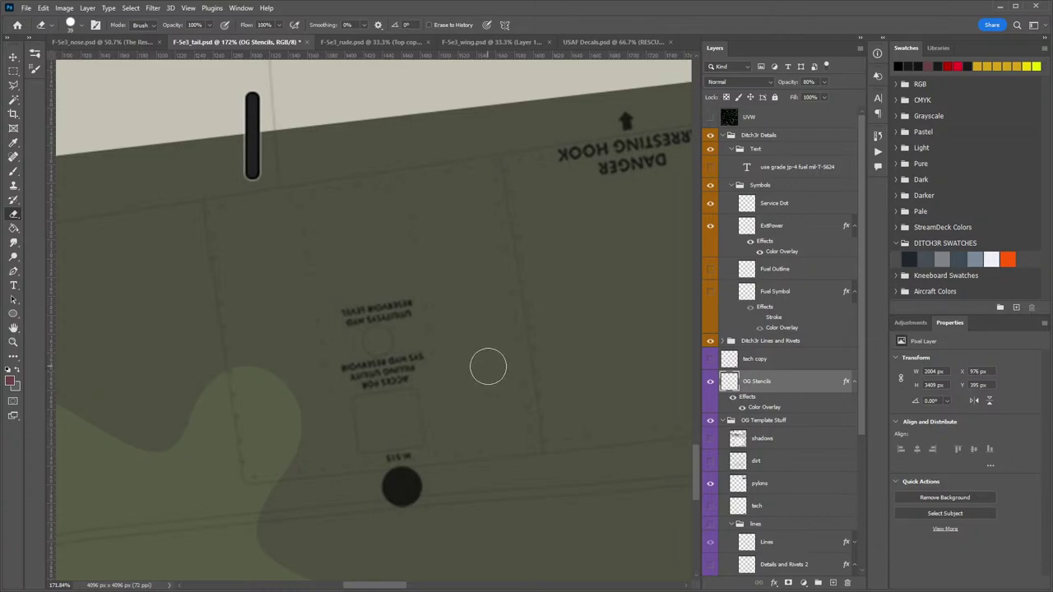
key(z)
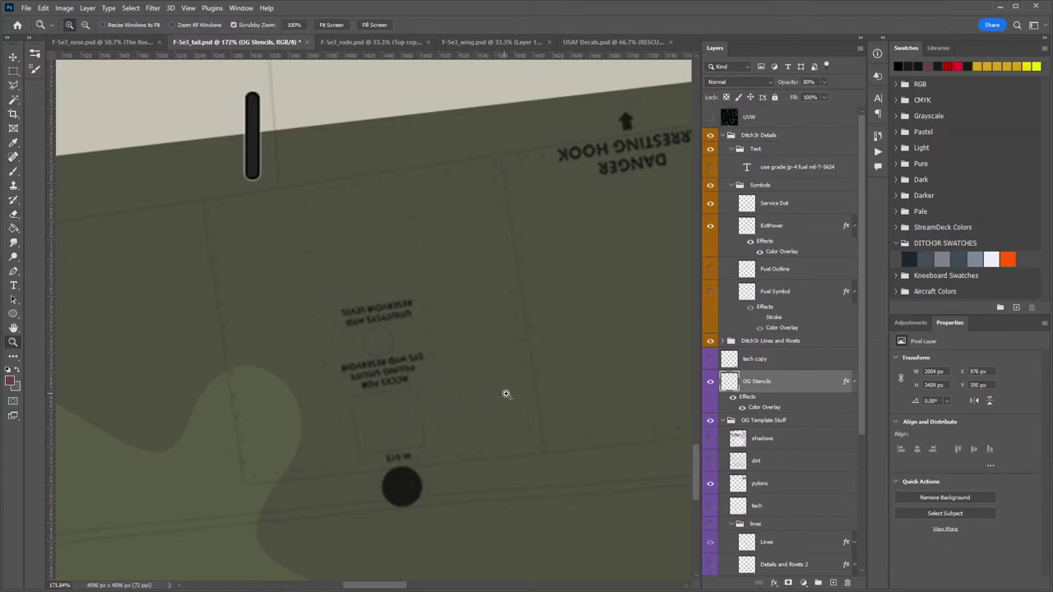
mouse_move(505, 393)
mouse_down()
mouse_move(463, 392)
mouse_move(453, 365)
mouse_up()
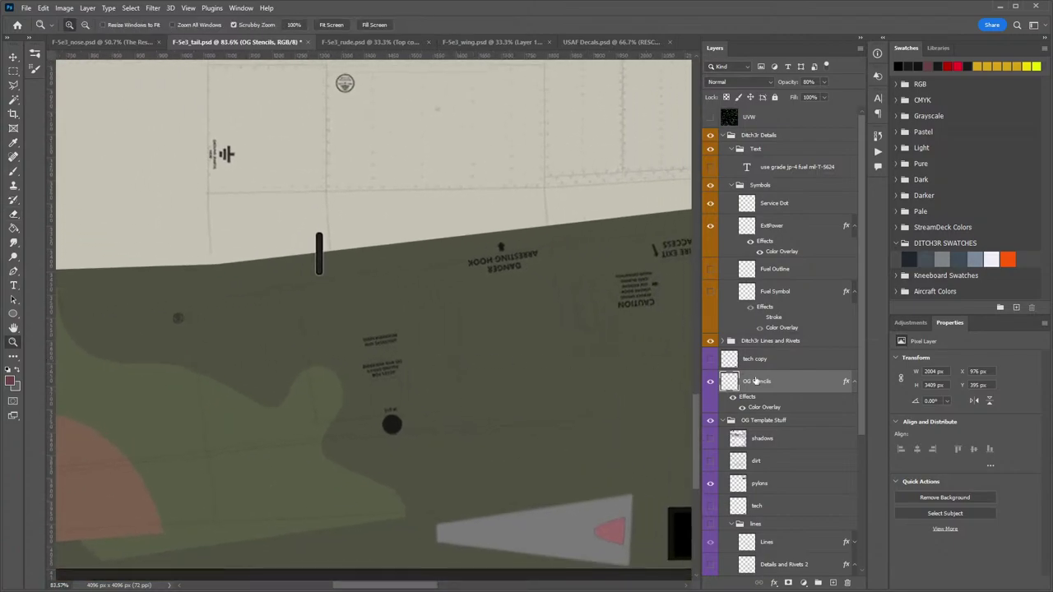
key(e)
mouse_move(407, 434)
mouse_down()
mouse_move(413, 428)
mouse_move(378, 430)
mouse_up()
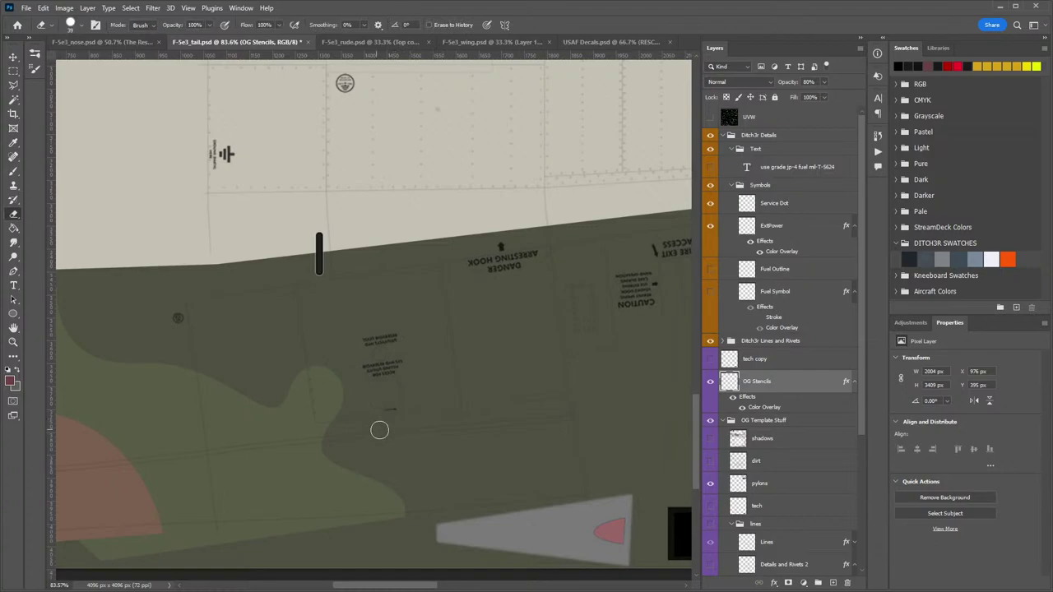
Duplicate the Service Dot straight down onto the hydraulic reservoir access panel of the lower fuselage side.
click(794, 204)
key(v)
key(z)
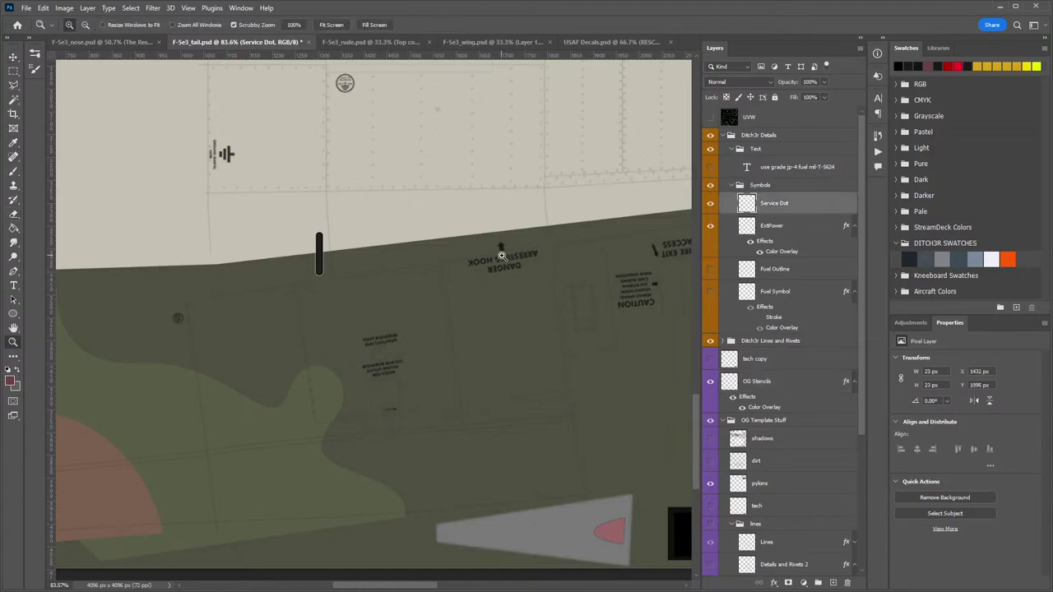
drag(500, 253, 420, 250)
key(v)
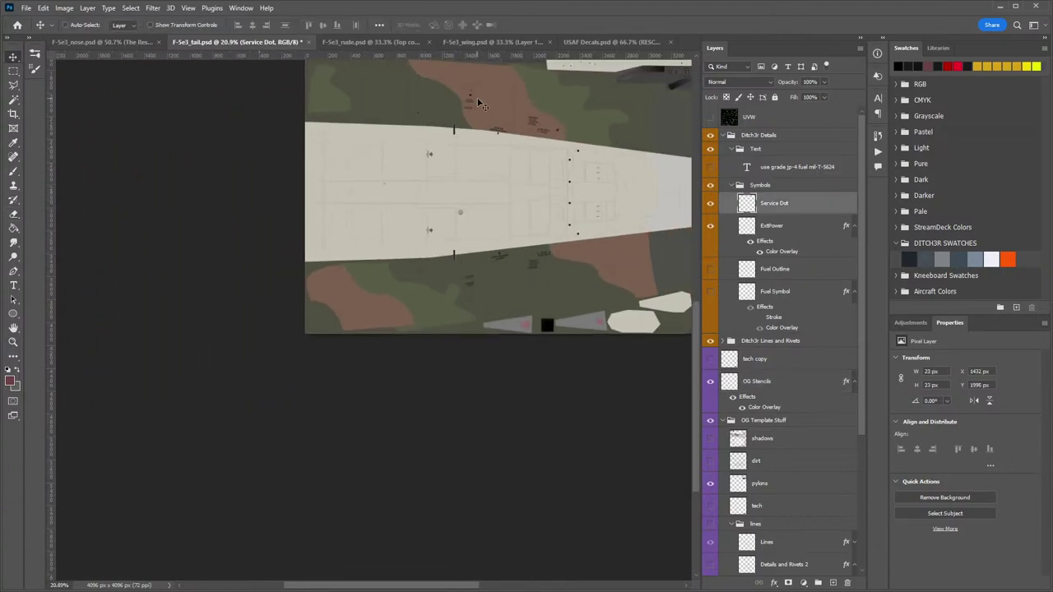
drag(482, 102, 581, 271)
key(z)
key(v)
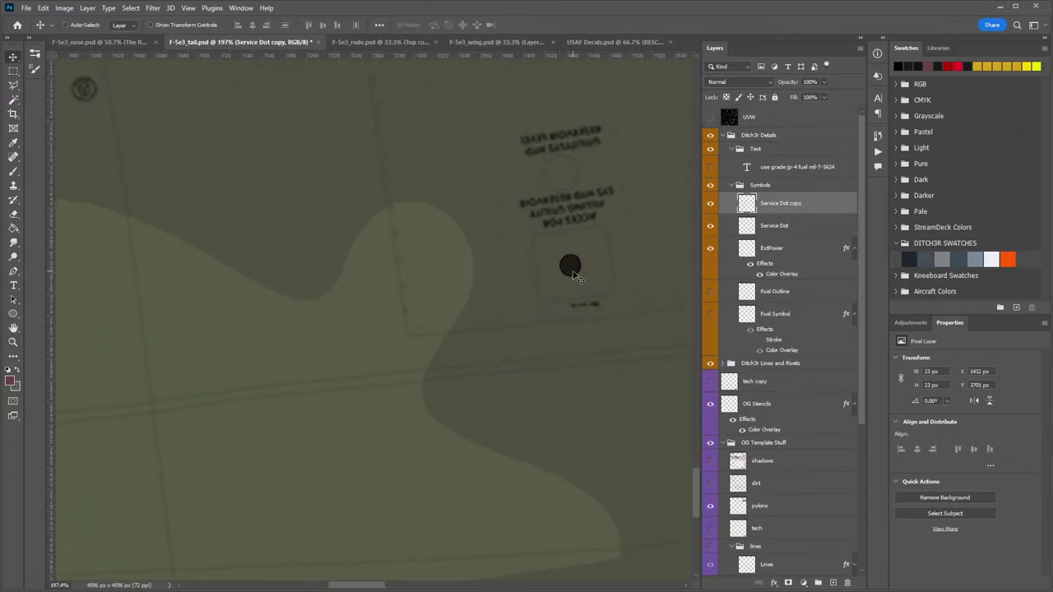
Nudge the duplicated service dot to X 1434 px and Y 3700 px on its access panel.
key(Up)
key(Right)
key(Right)
key(Right)
key(Left)
Compare the stencils and service dots on both fuselage sides of the tail texture.
key(z)
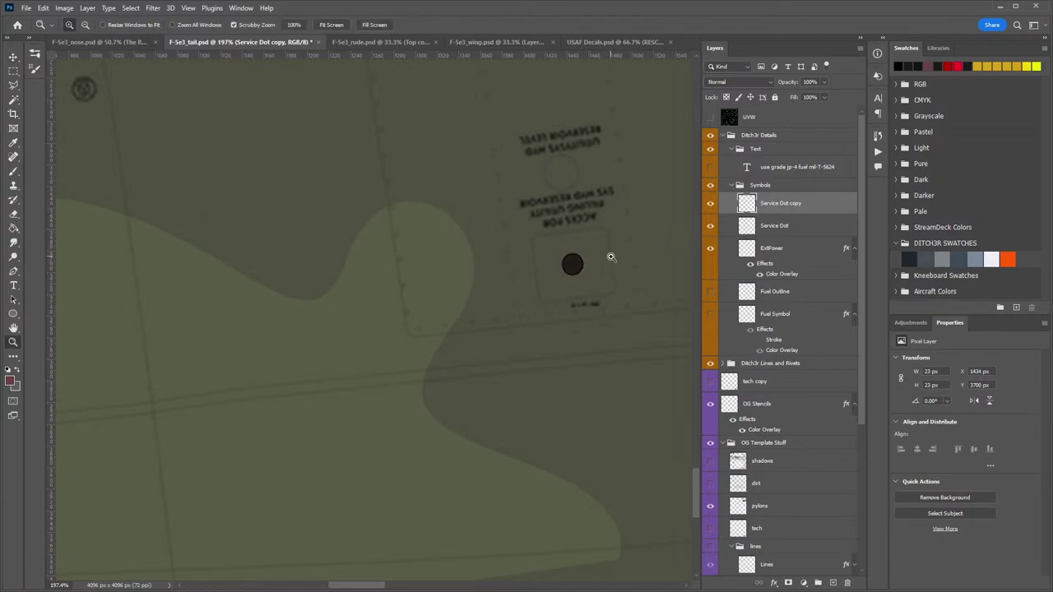
drag(611, 255, 275, 361)
drag(373, 331, 384, 339)
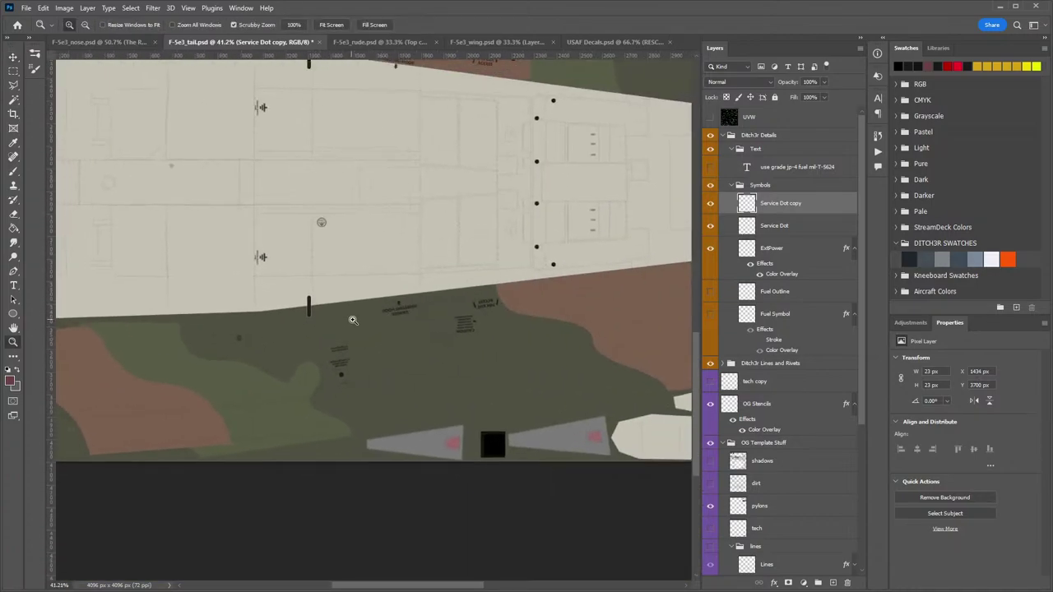
drag(443, 237, 432, 296)
drag(551, 175, 396, 272)
scroll(394, 272, up, 3)
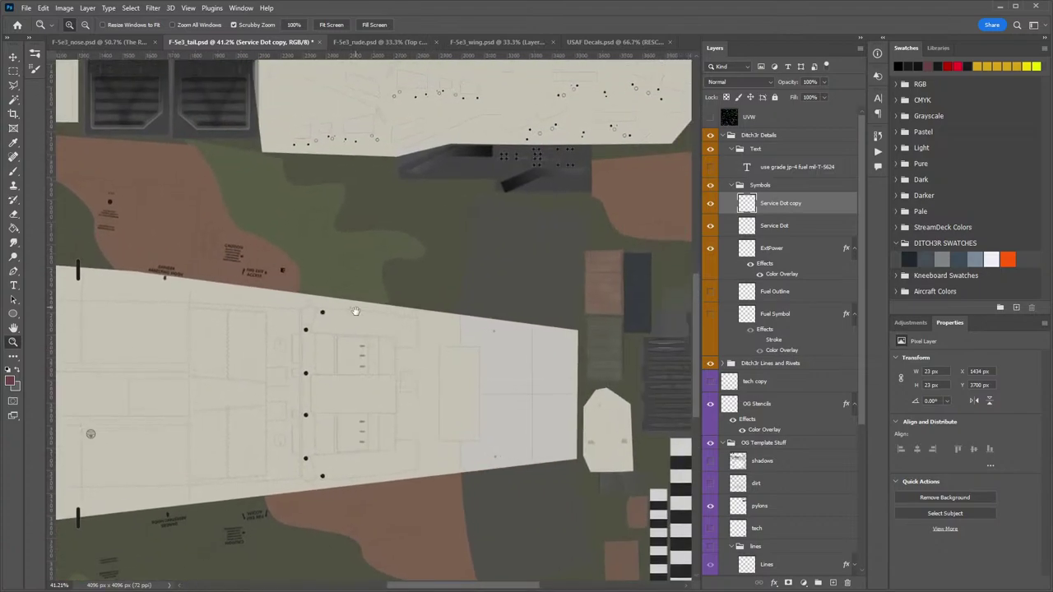
scroll(444, 304, left, 5)
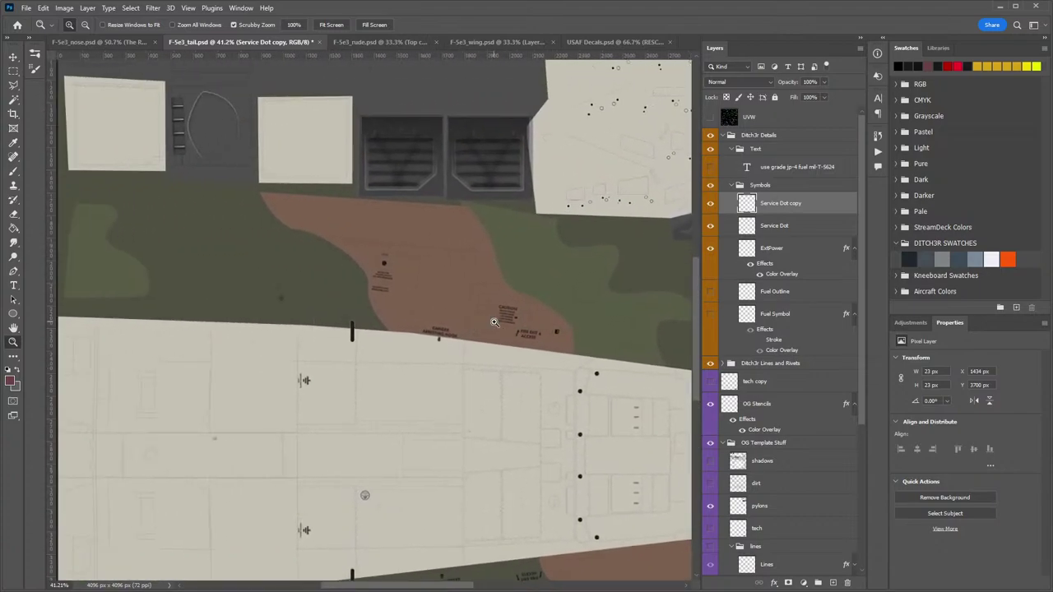
Copy the "liquid oxygen breathing filler valve" text layer from F-5e3_nose.psd into the Text group of F-5e3_tail.psd.
click(107, 43)
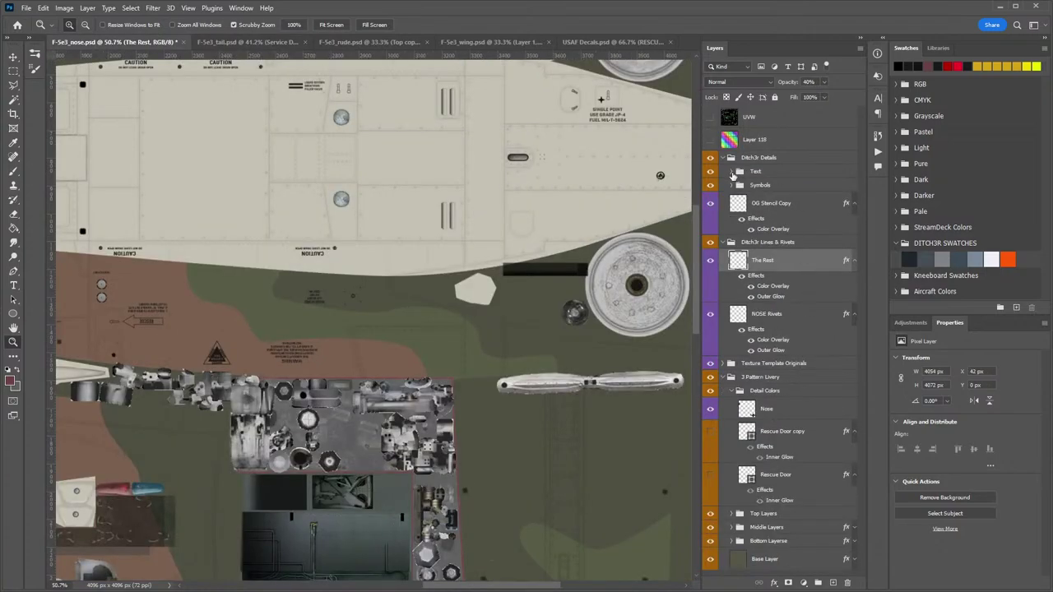
click(731, 171)
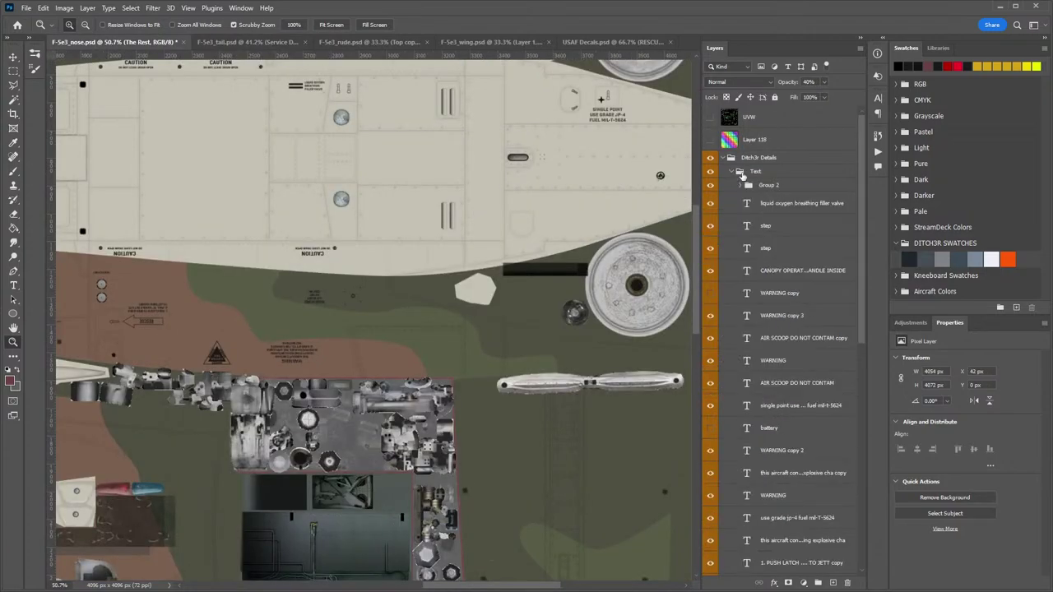
click(801, 205)
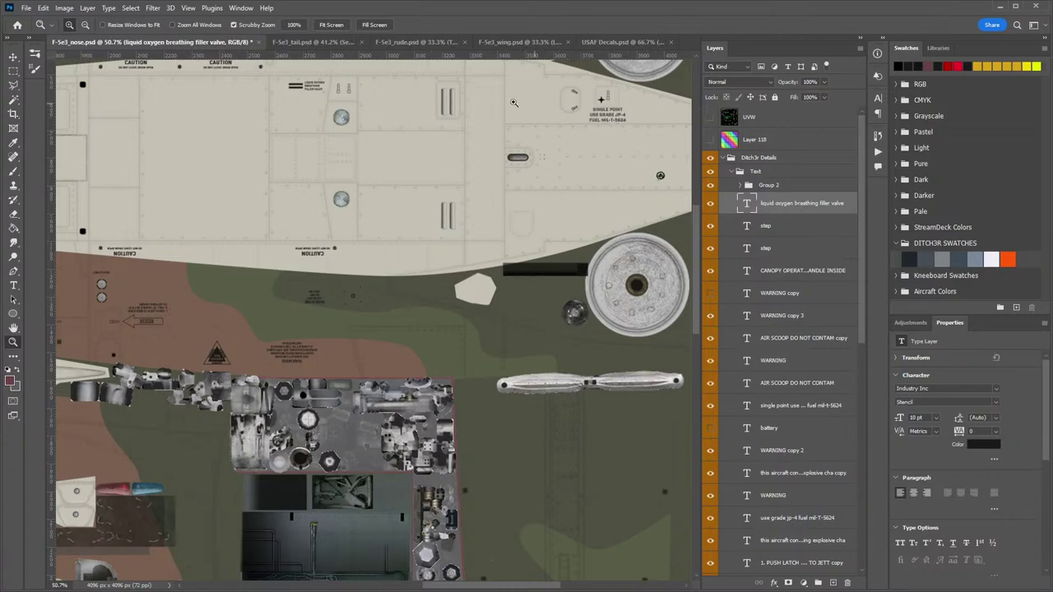
click(316, 42)
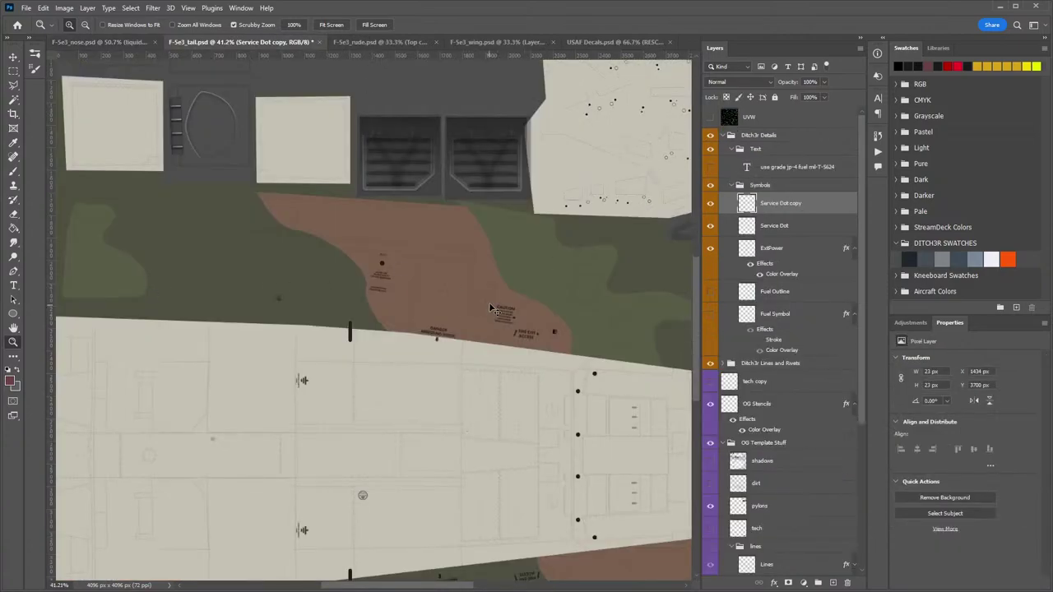
drag(489, 308, 512, 297)
drag(799, 206, 789, 168)
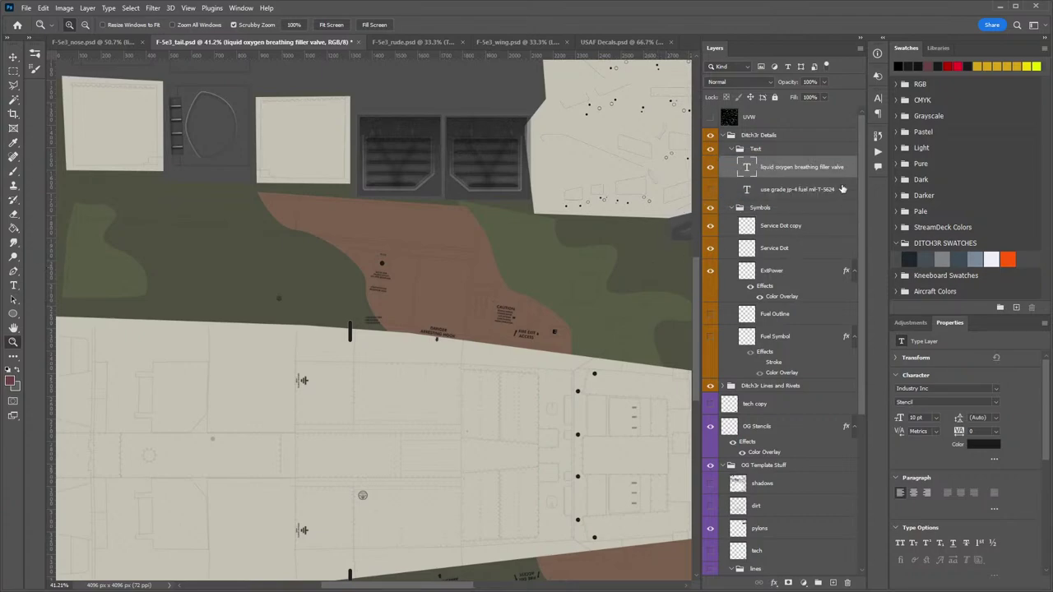
Move the copied liquid oxygen text beside the upper fuselage side's hydraulic reservoir stencils.
key(v)
mouse_move(533, 360)
mouse_down()
mouse_move(458, 309)
mouse_move(469, 367)
mouse_move(524, 344)
mouse_up()
key(z)
drag(400, 283, 463, 262)
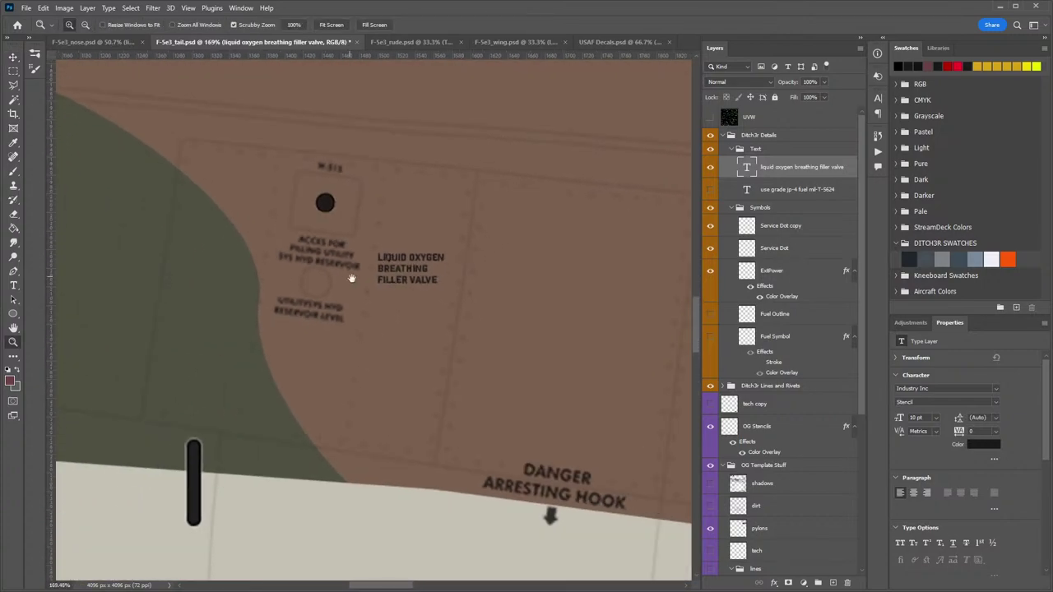
drag(351, 278, 416, 313)
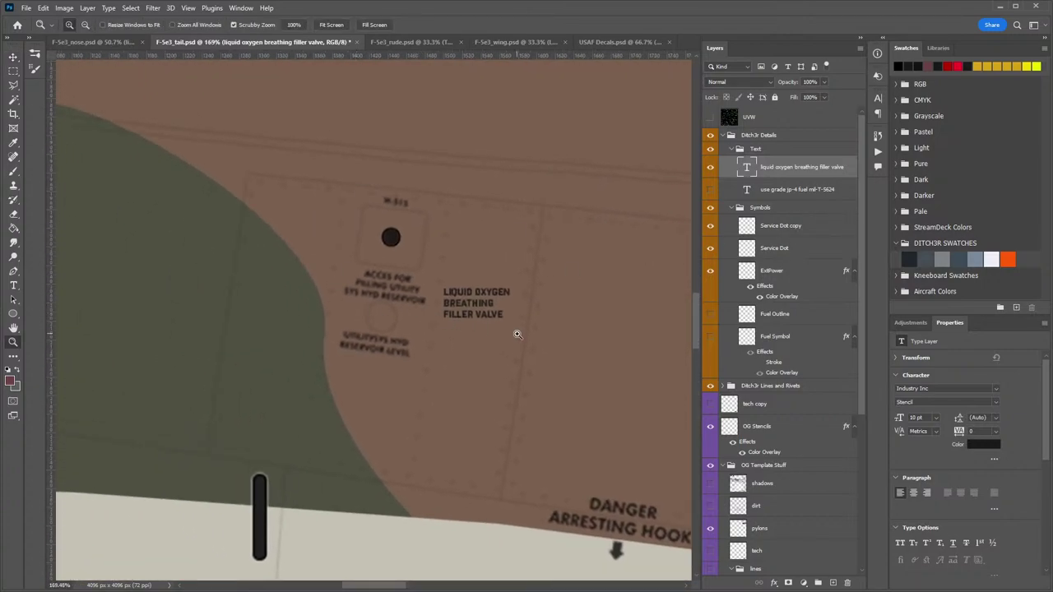
Change the copied liquid oxygen text to "ACCESS FOR FILLING UTILITY SYS HYD RES" on three lines and centre-align all of it.
double_click(741, 169)
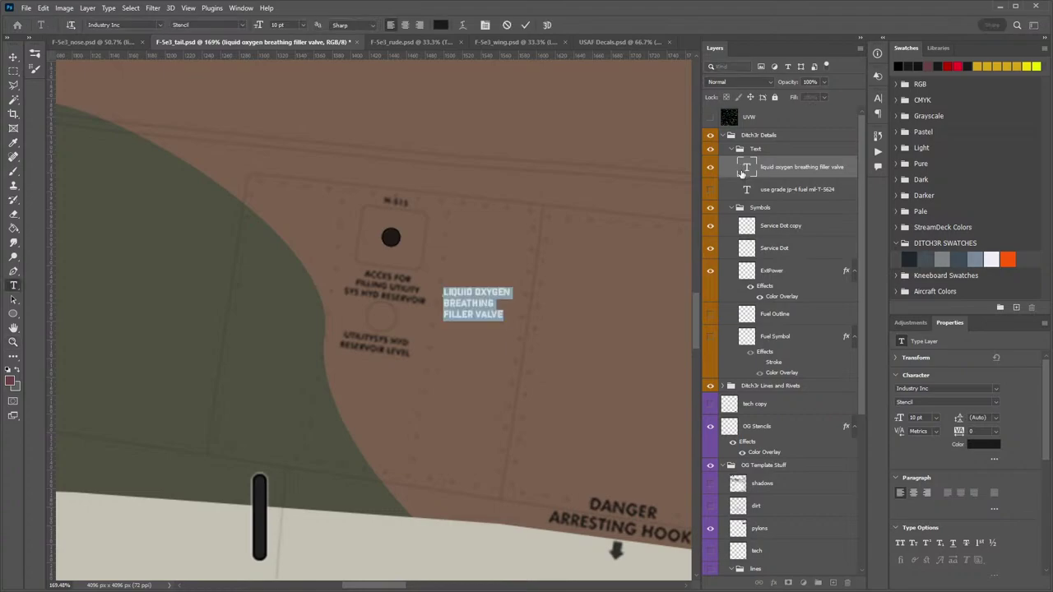
key(BackSpace)
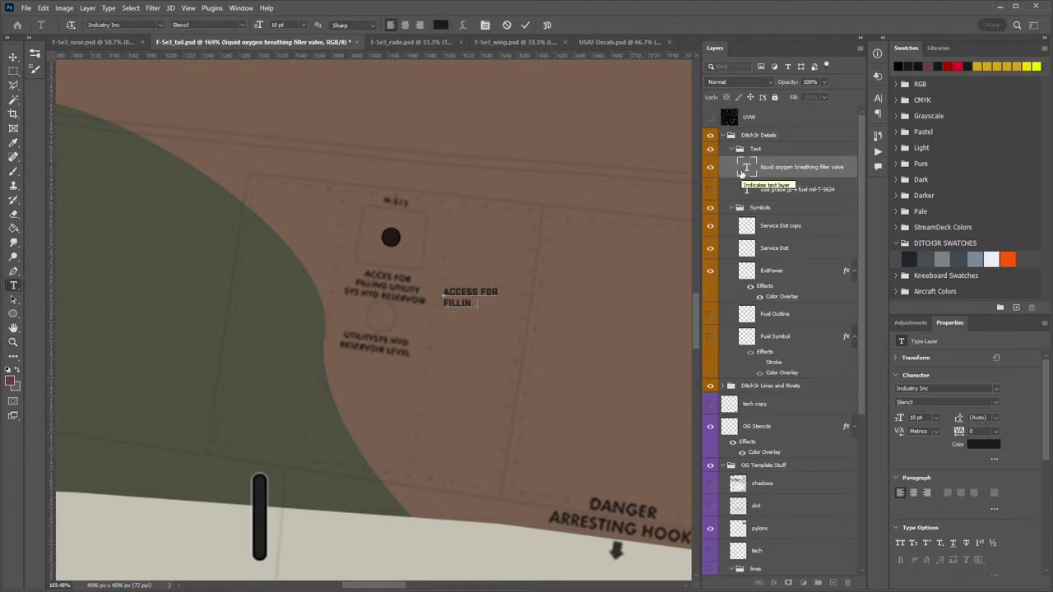
text(UTILITY)
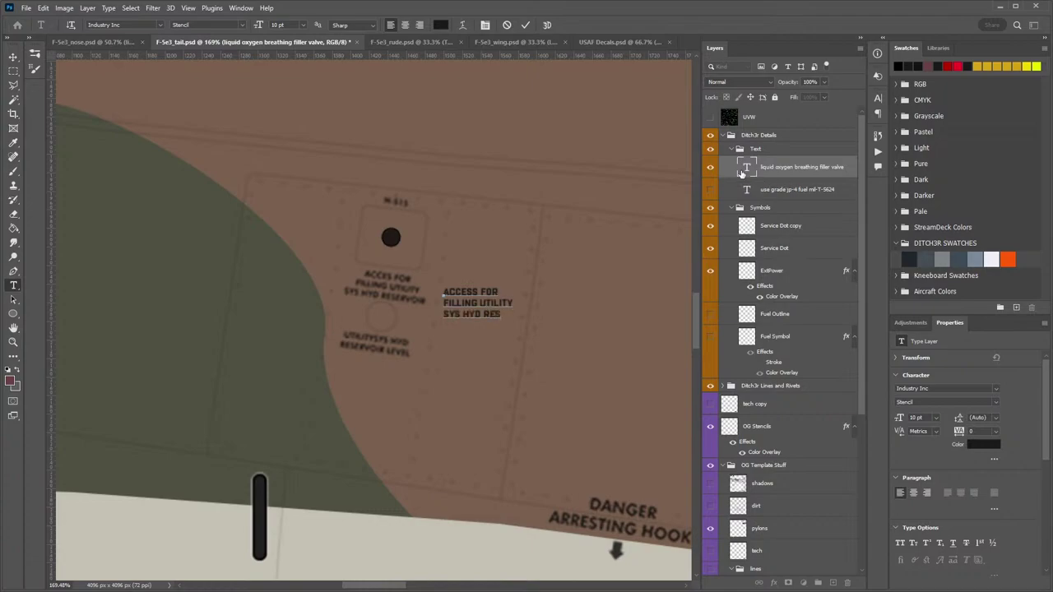
click(913, 493)
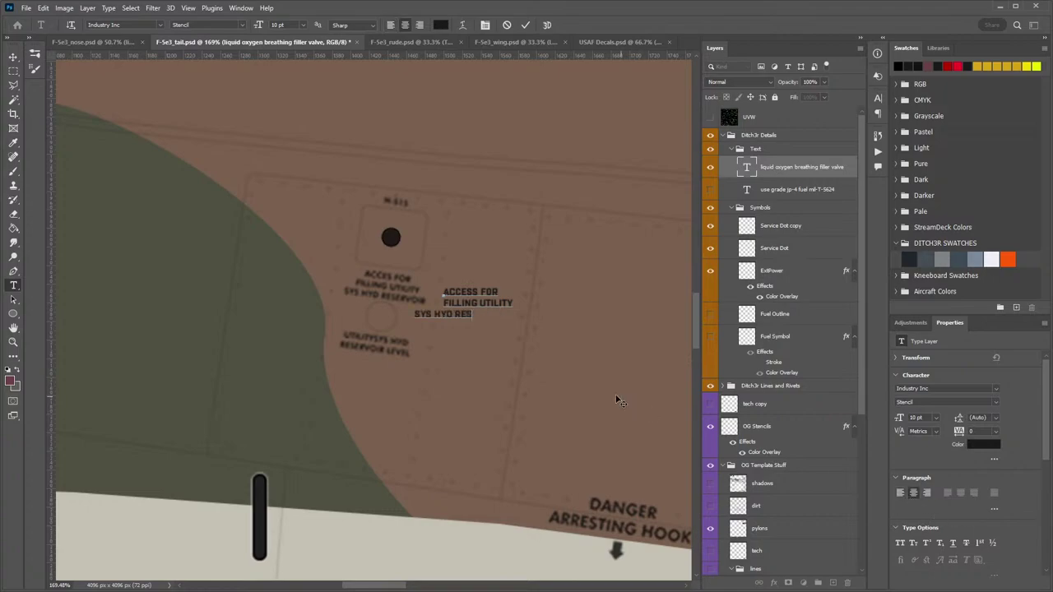
click(787, 192)
key(z)
click(792, 173)
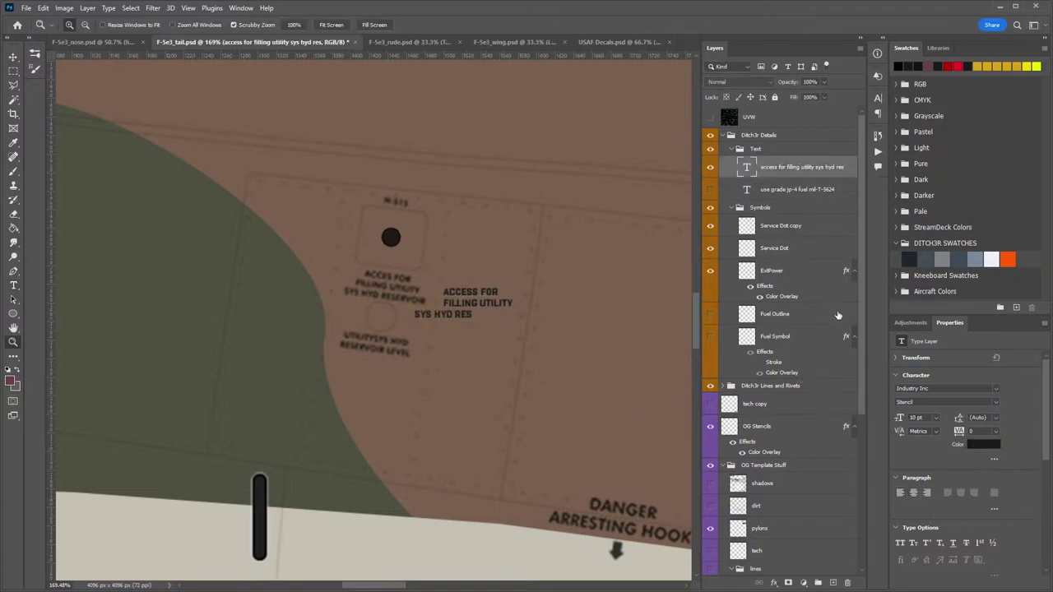
click(907, 493)
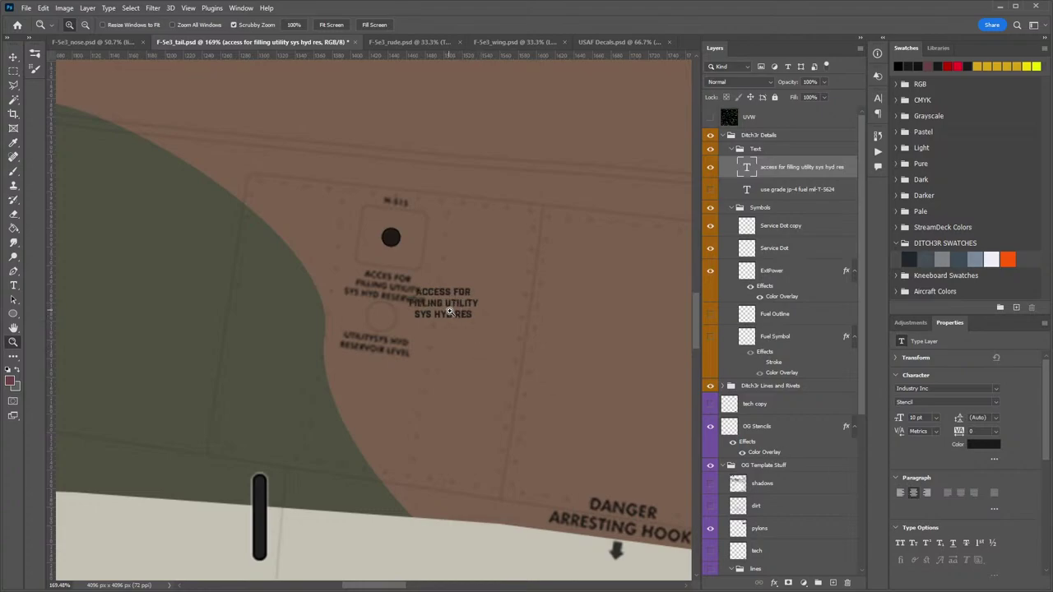
Move the access text over the original hydraulic reservoir filling stencil below the service dot and rotate it about 7.75° to match.
key(v)
drag(453, 314, 517, 281)
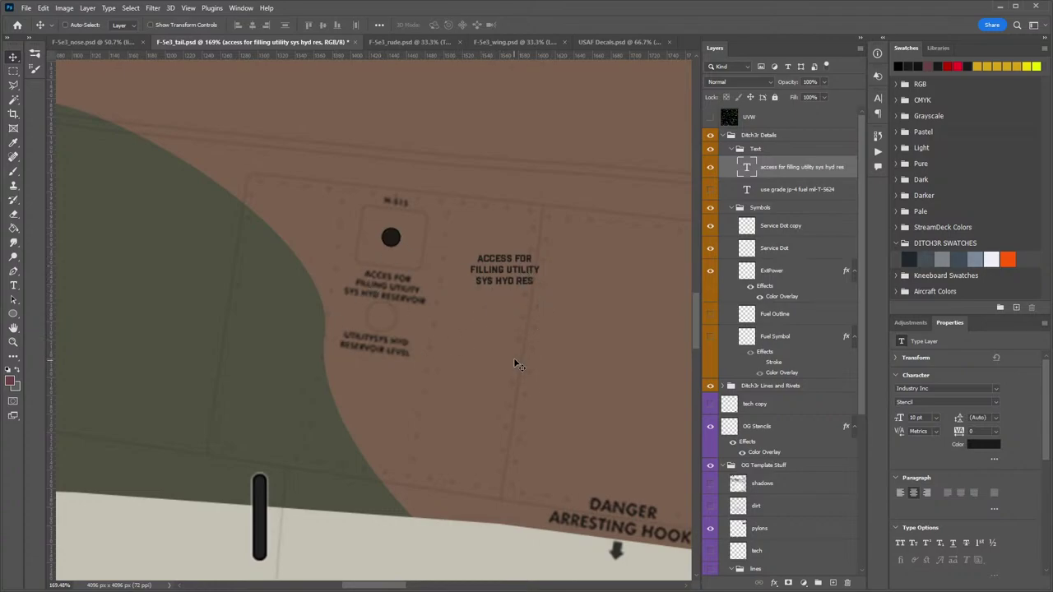
scroll(491, 305, right, 2)
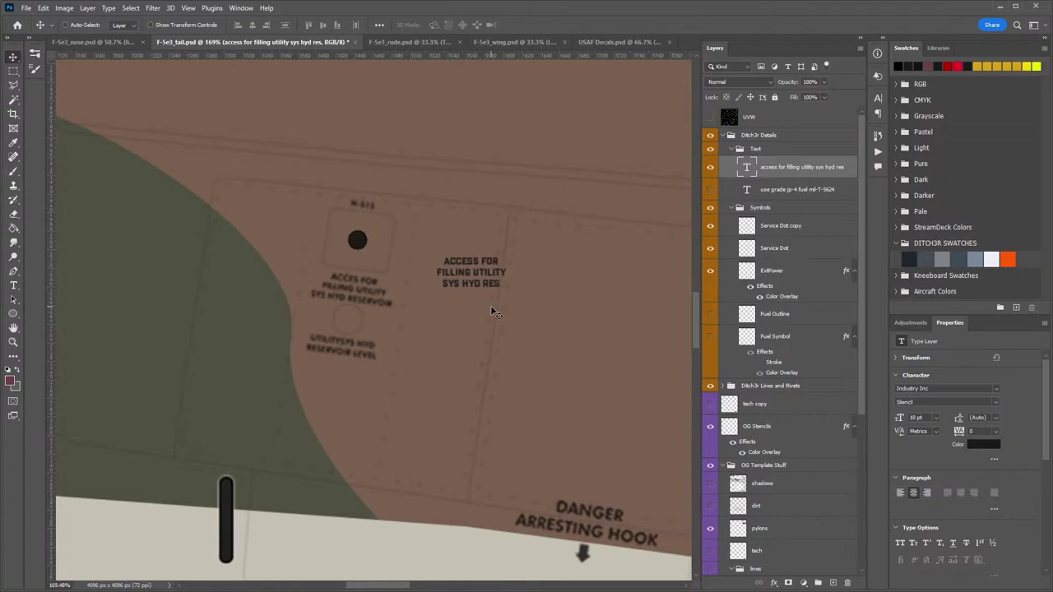
key(ctrl+t)
drag(482, 284, 407, 326)
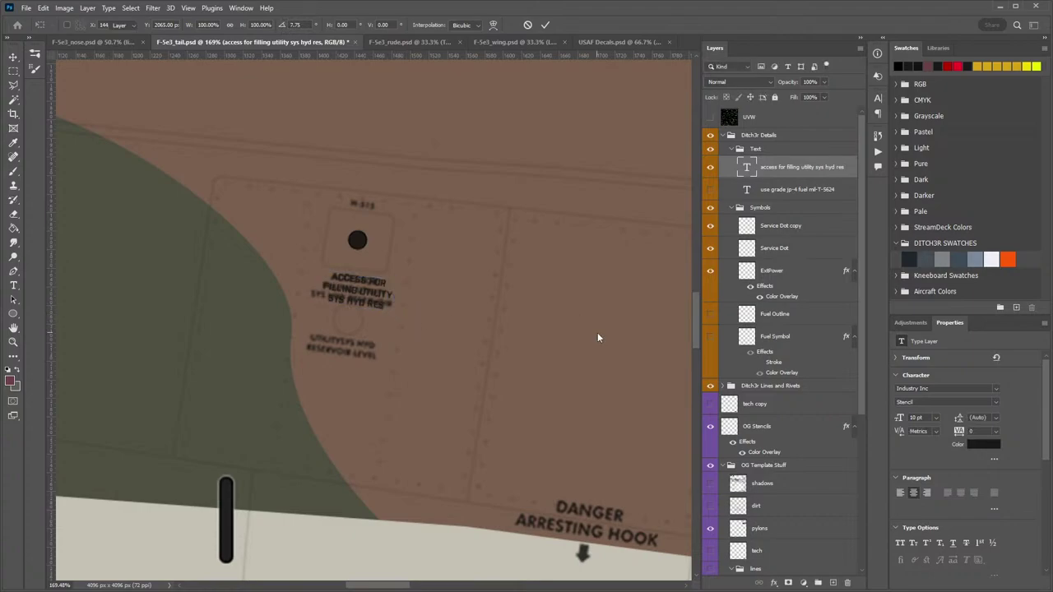
key(Return)
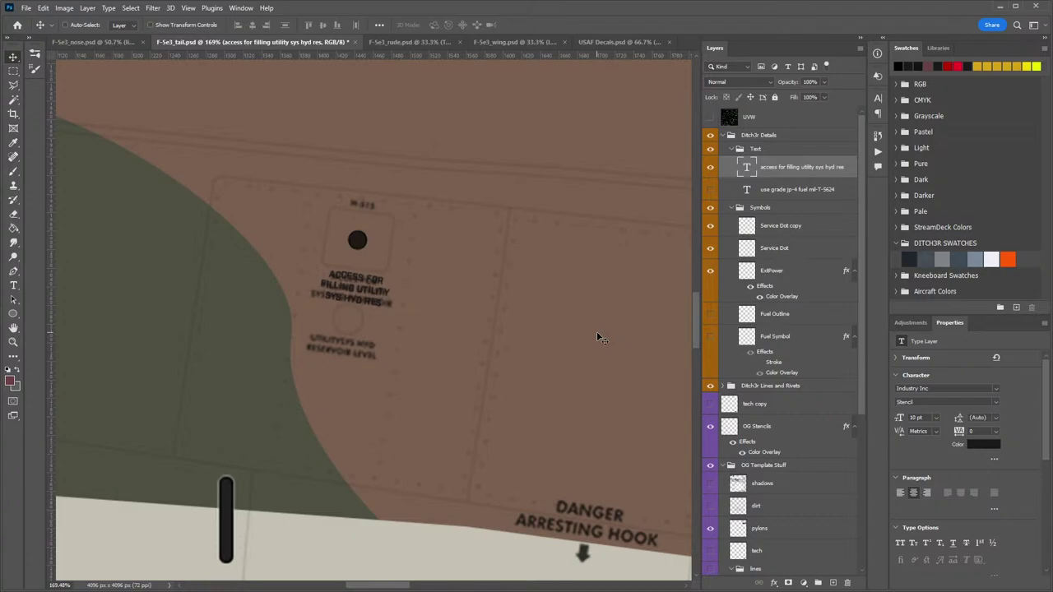
Erase the original hydraulic reservoir filling stencil beneath the new access text on the OG Stencils layer.
click(777, 427)
key(e)
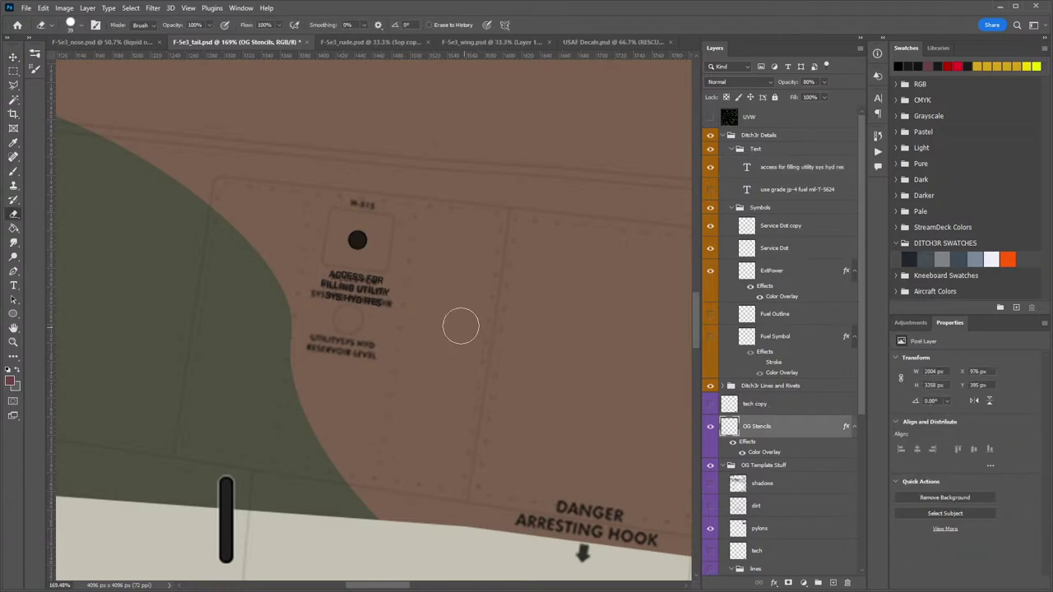
drag(341, 290, 322, 289)
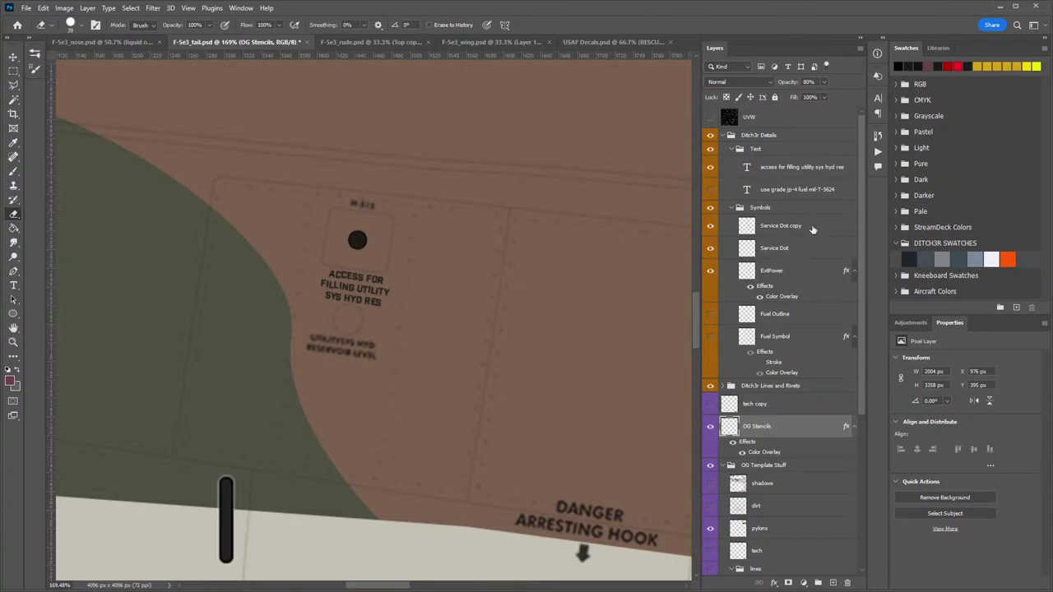
Fine-tune the access text's rotation and nudge it slightly left so it lines up with the panel under the service dot.
click(804, 171)
key(ctrl+t)
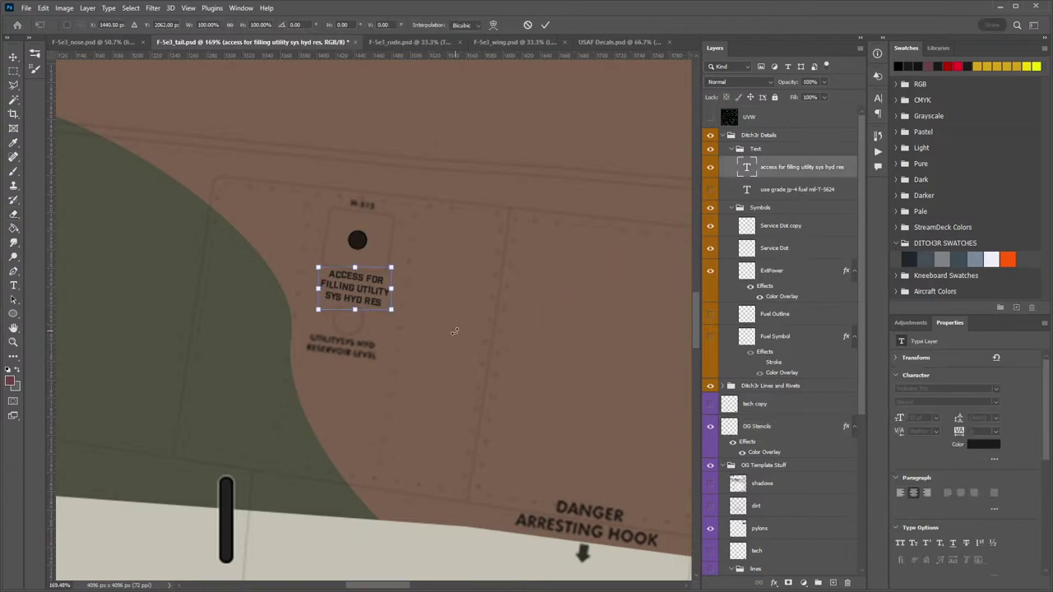
drag(416, 333, 418, 333)
drag(418, 334, 416, 334)
key(Return)
key(e)
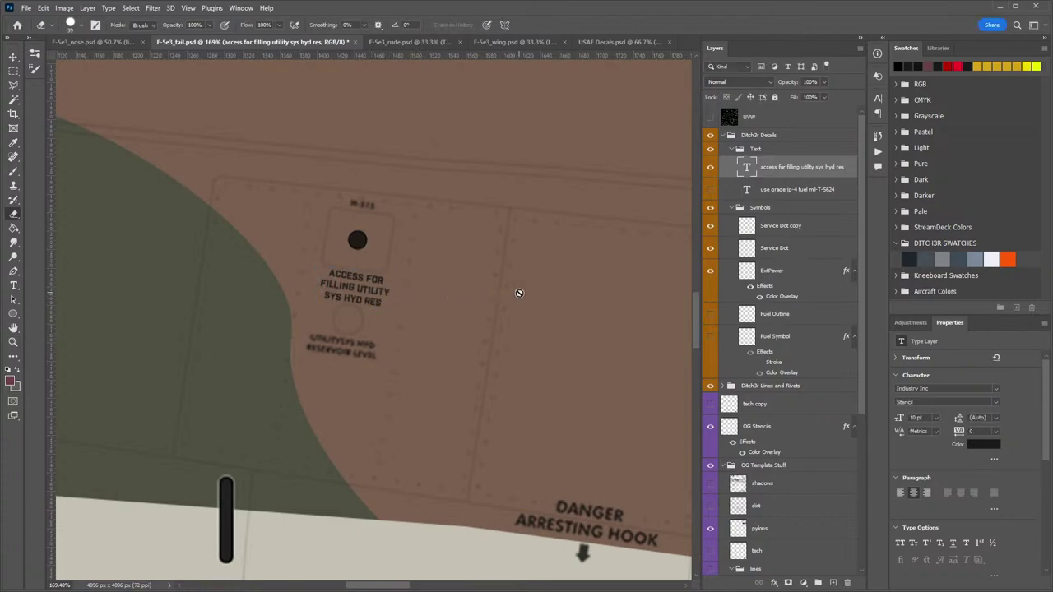
key(v)
key(Left)
key(Left)
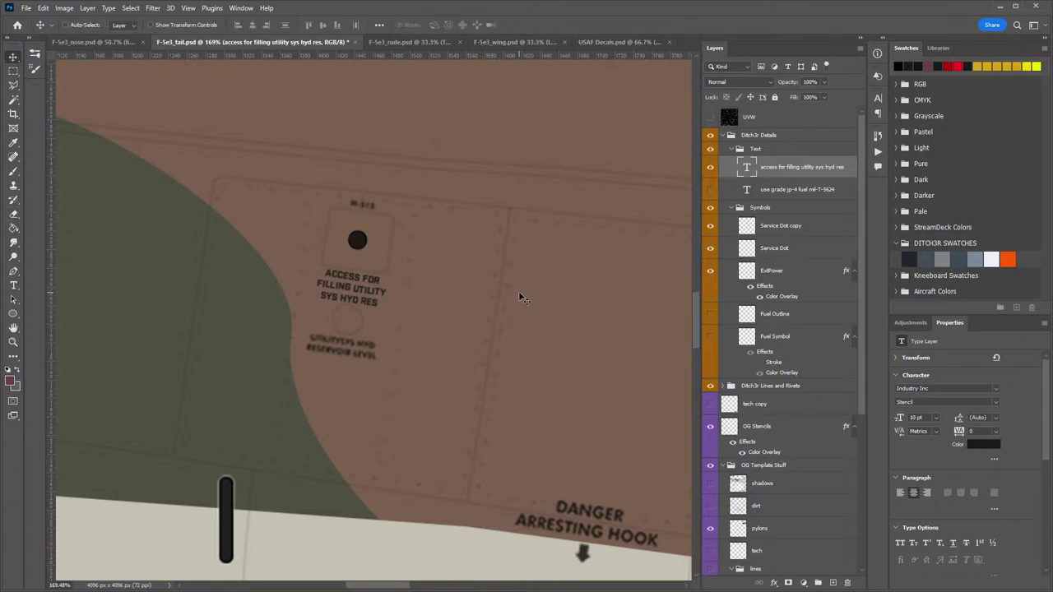
key(Right)
key(ctrl+t)
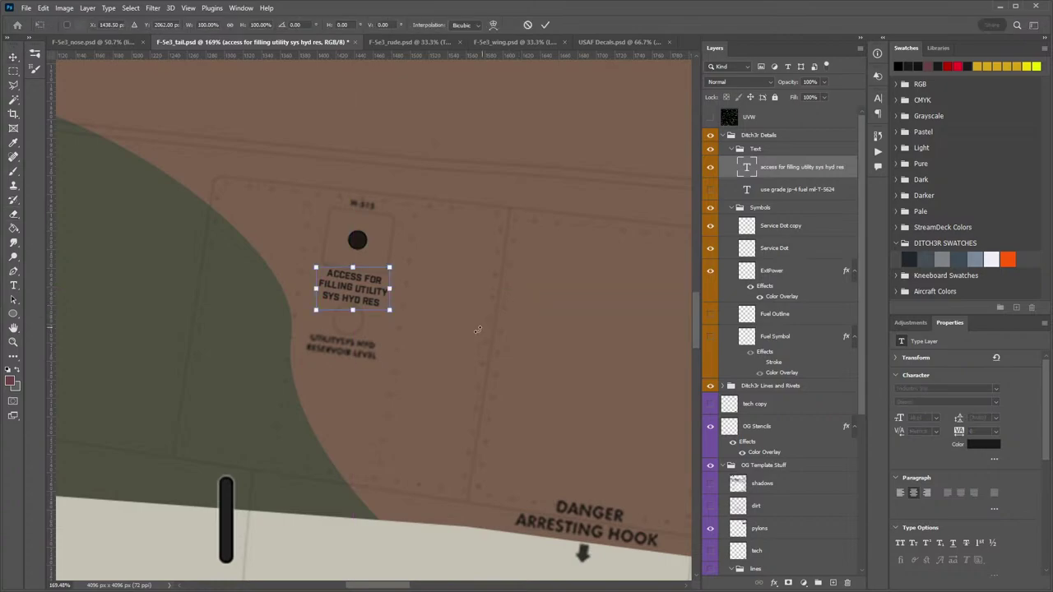
drag(442, 347, 443, 346)
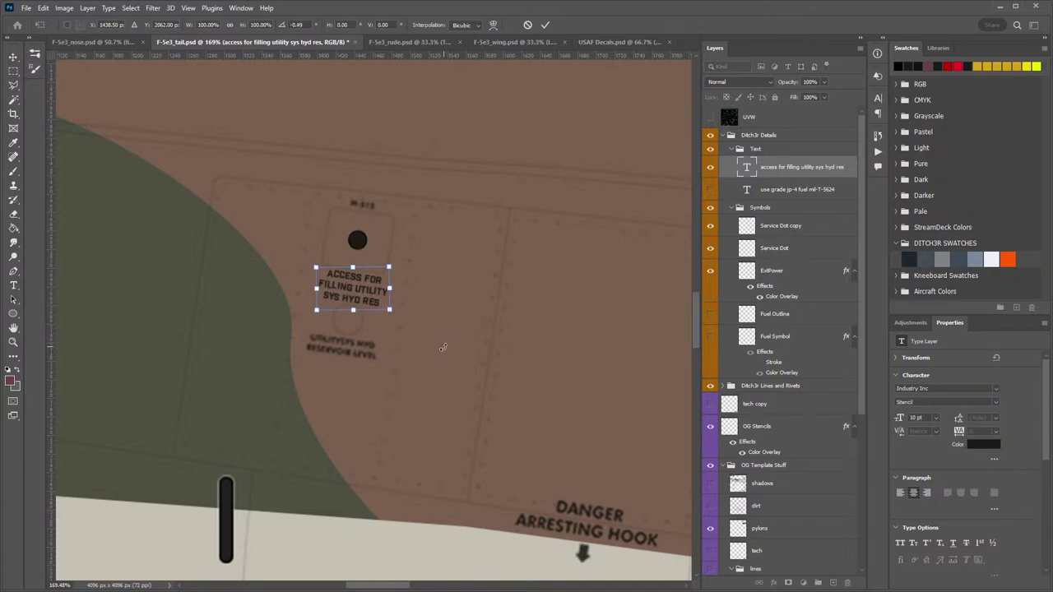
key(Return)
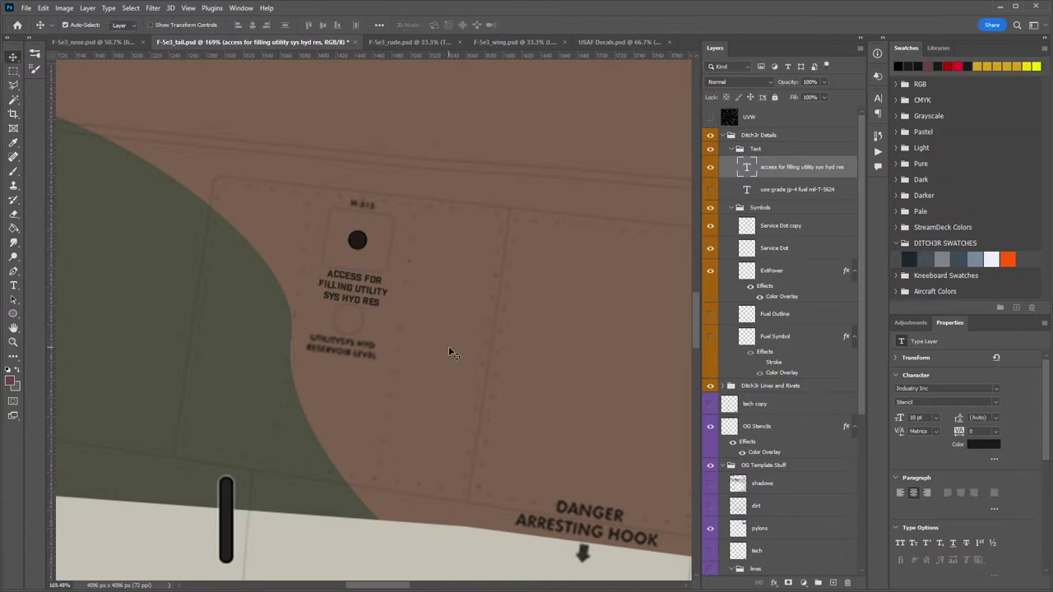
Erase the original utility system hydraulic reservoir level stencil from the OG Stencils layer.
key(ctrl)
click(781, 426)
key(e)
drag(386, 346, 298, 345)
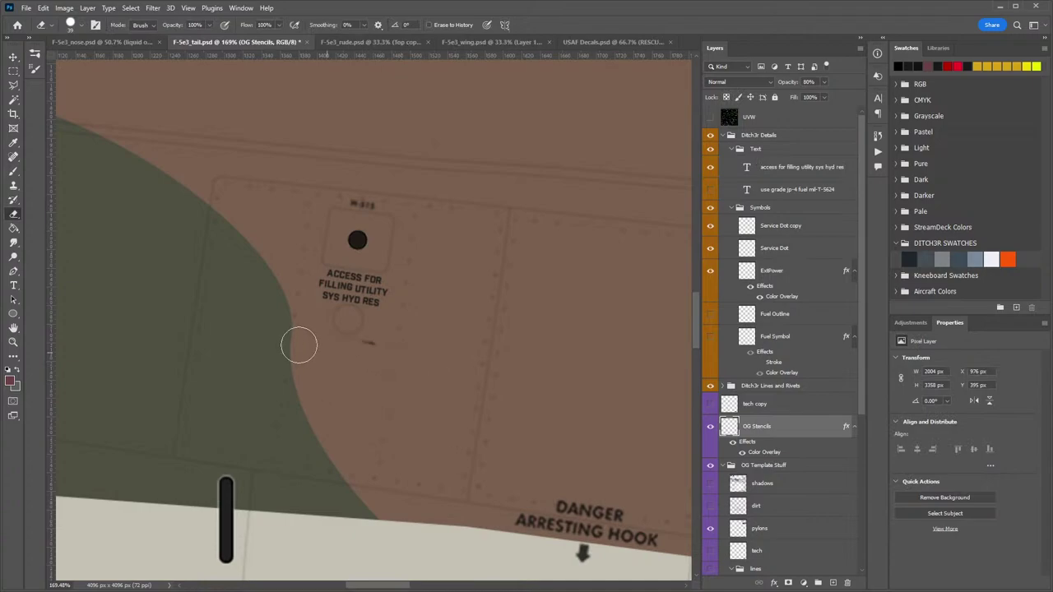
Copy the WARNING text layer from F-5e3_nose.psd into the tail's Text group and place it just above the DANGER ARRESTING HOOK stencil.
drag(566, 414, 435, 195)
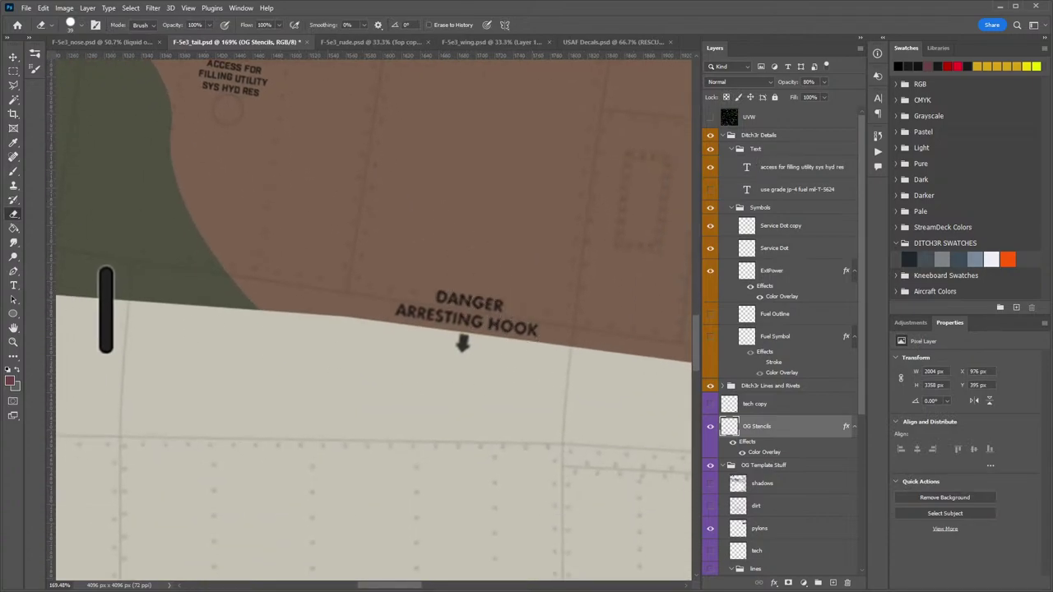
click(773, 167)
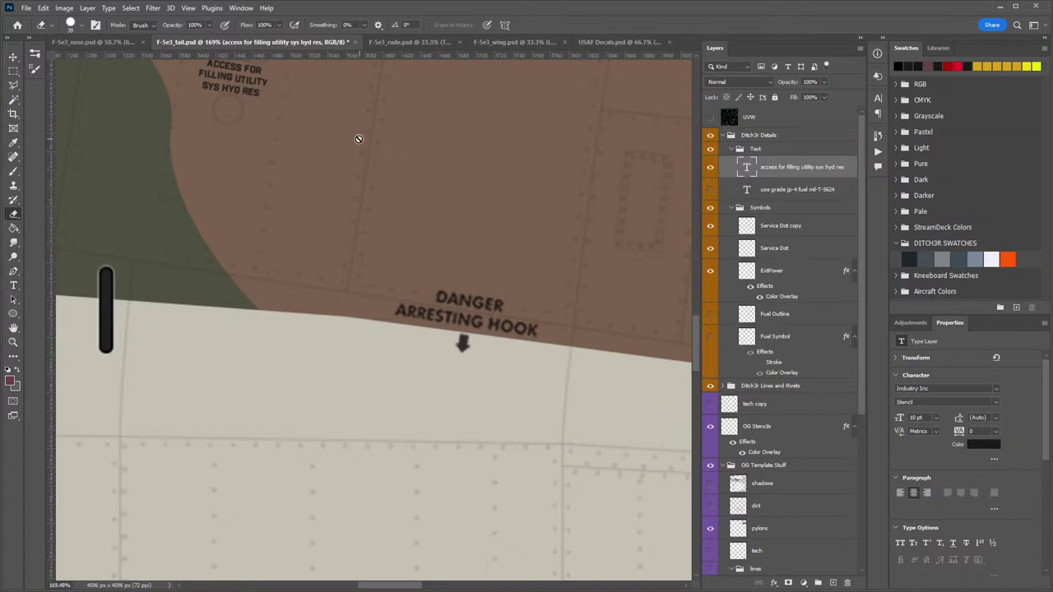
key(v)
click(796, 190)
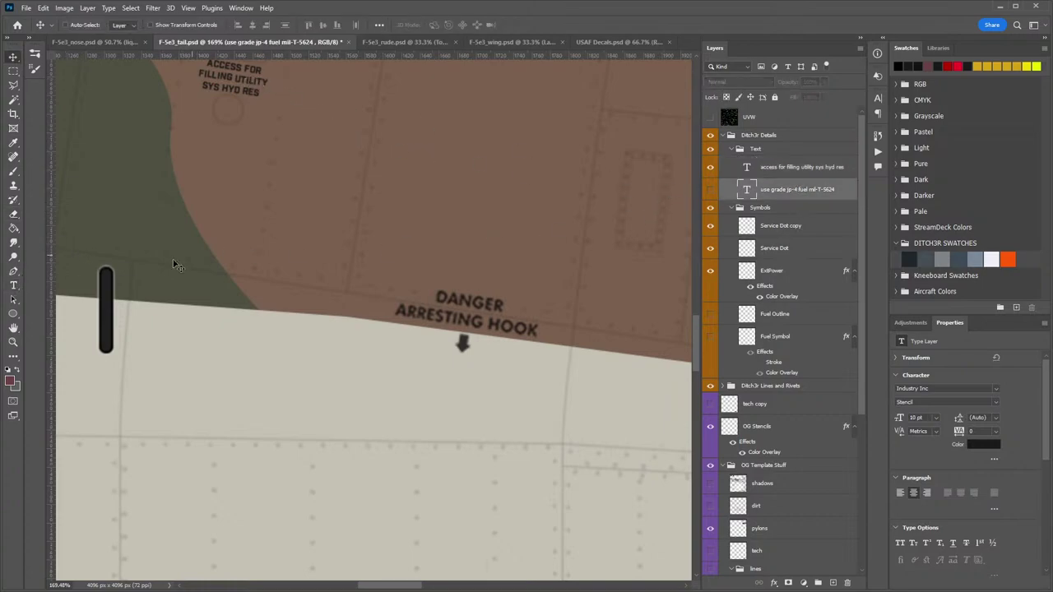
click(95, 41)
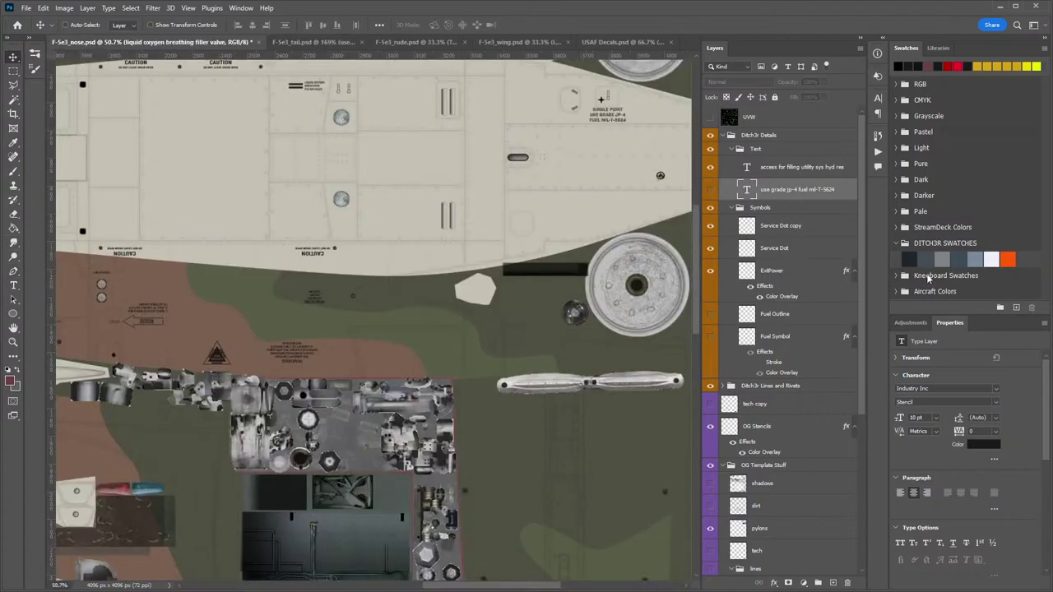
click(787, 359)
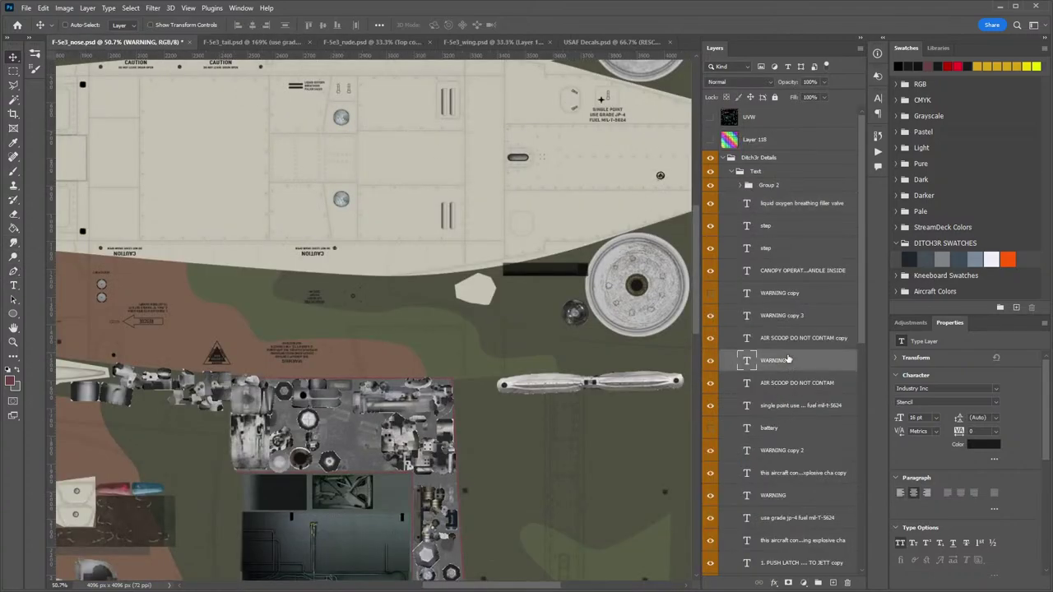
click(277, 39)
drag(564, 246, 564, 247)
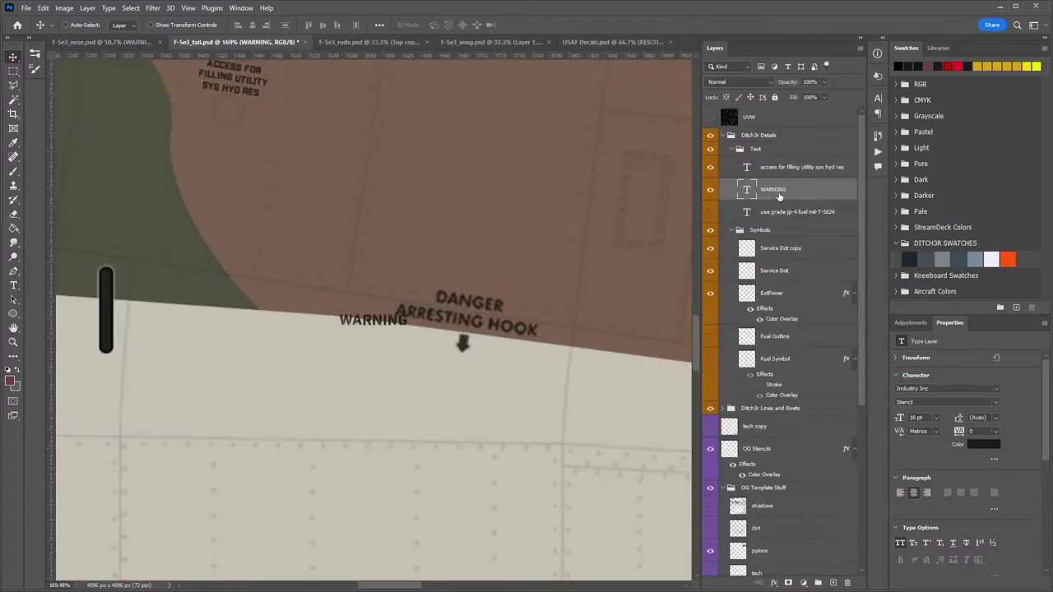
drag(380, 323, 493, 279)
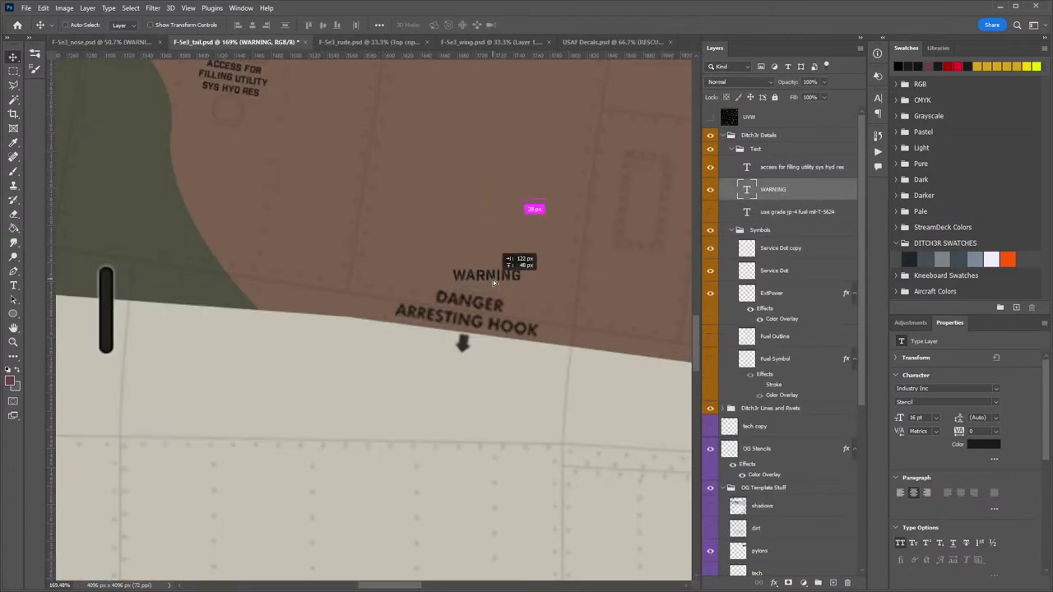
Replace the copied WARNING text with "DANGER ARRESTING HOOK" on two lines.
double_click(756, 191)
text(DA)
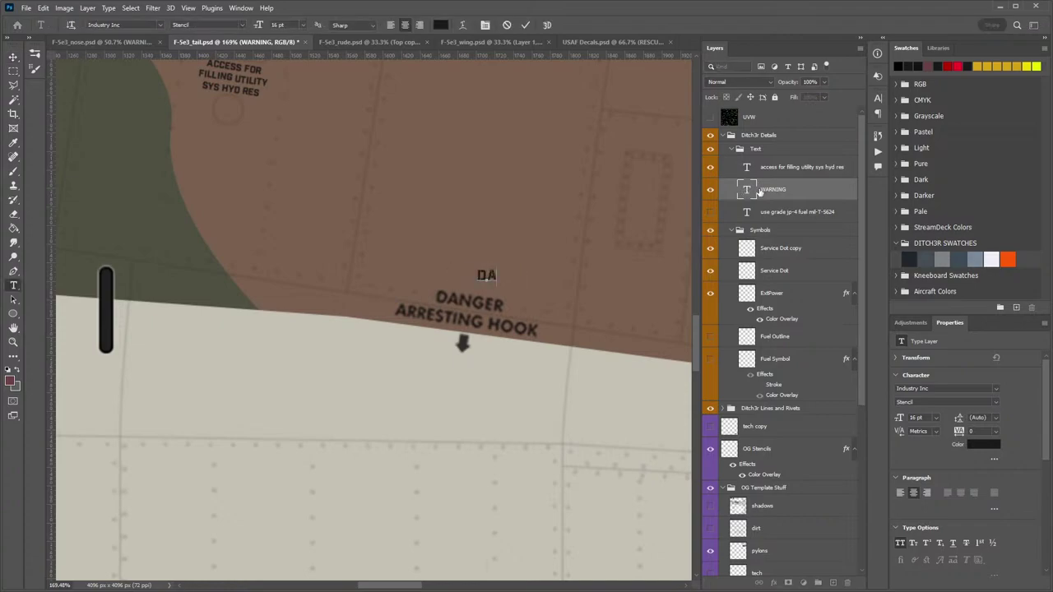
text(NGER)
key(Return)
text(ARR)
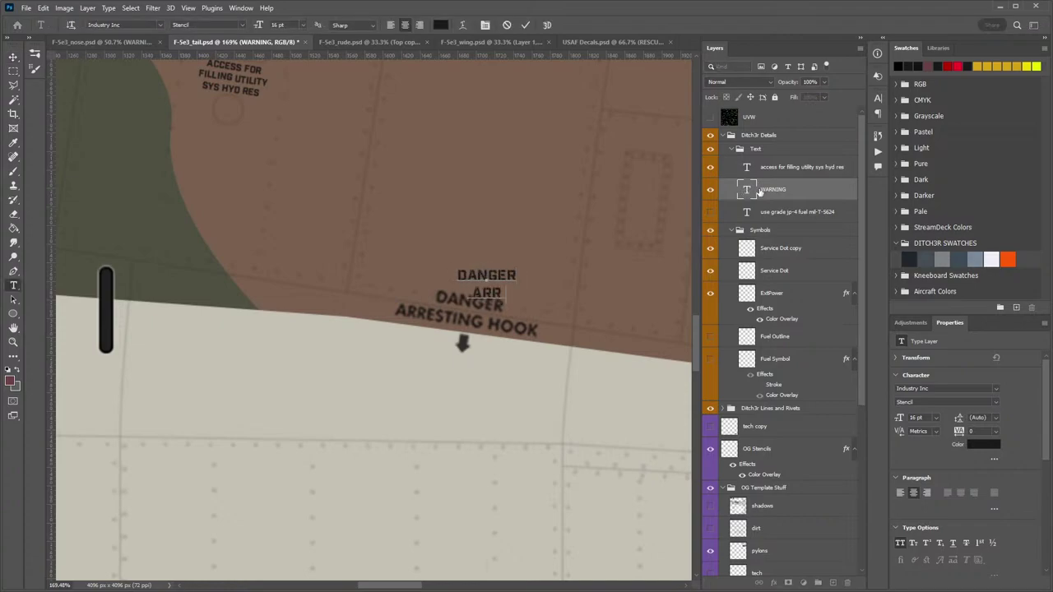
text(ESTING HOOK)
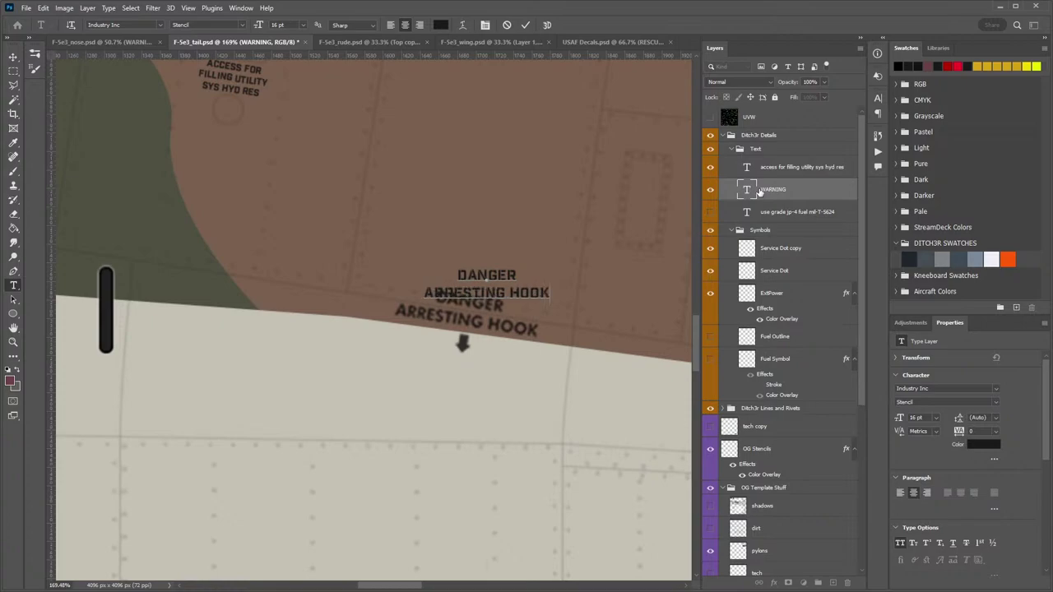
click(13, 56)
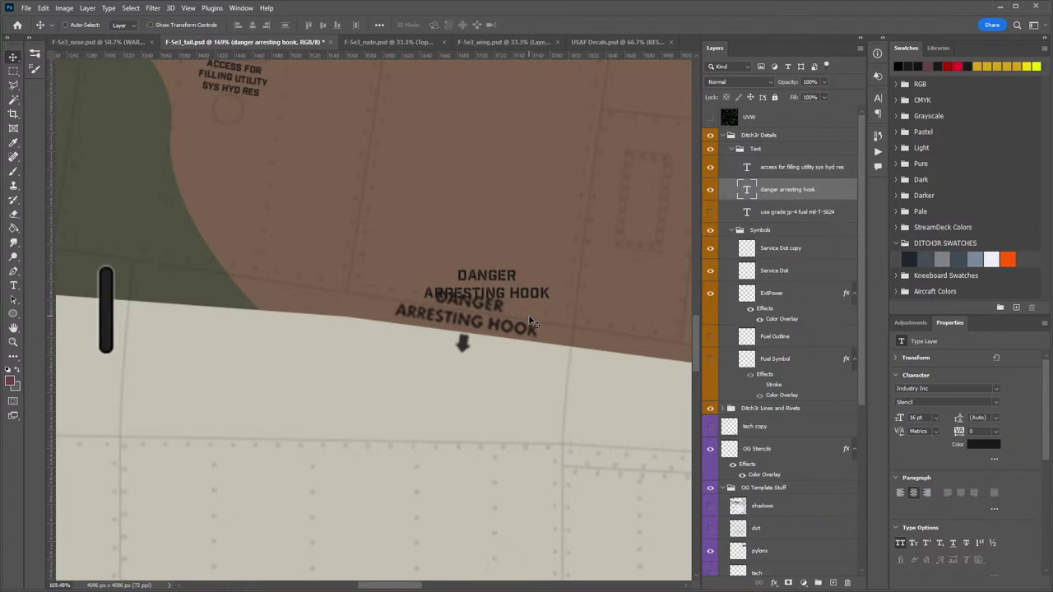
Position the new danger text over the original arresting hook stencil and rotate it to match the stencil's slant.
drag(497, 293, 478, 314)
key(ctrl+t)
drag(541, 276, 545, 287)
drag(503, 320, 510, 322)
key(Return)
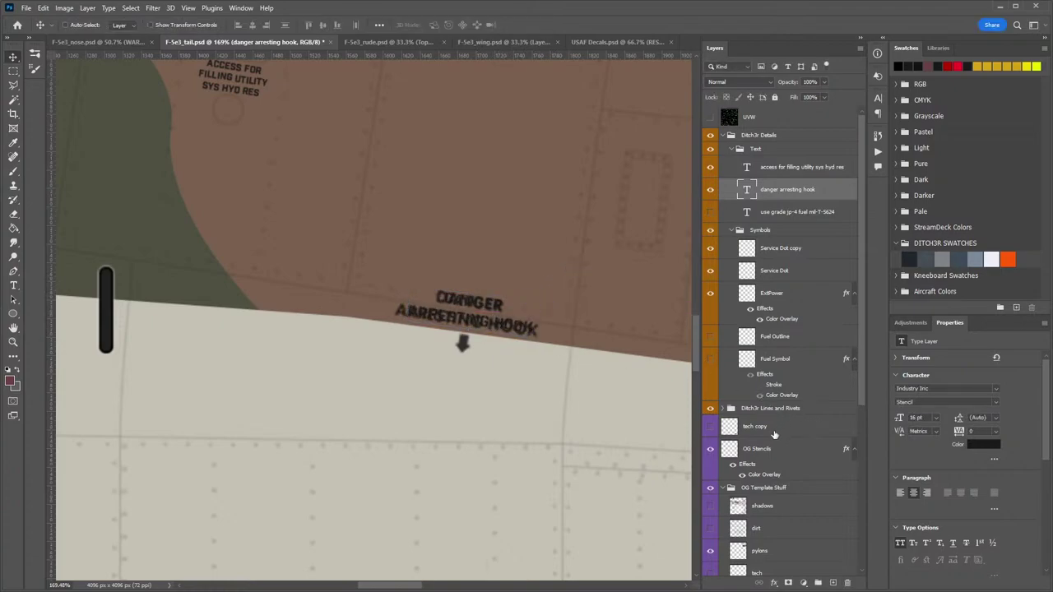
Erase the original DANGER ARRESTING HOOK lettering from the OG Stencils layer, leaving its arrow in place.
click(769, 450)
key(e)
mouse_move(546, 338)
mouse_down()
mouse_move(399, 306)
mouse_move(458, 292)
mouse_up()
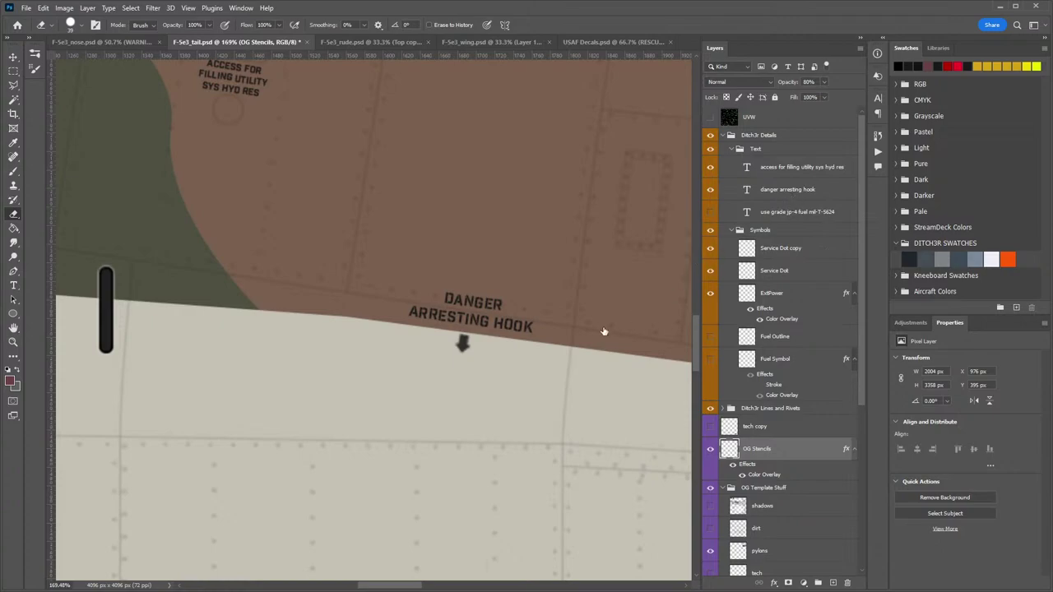
Fine-tune the rotation of the new danger arresting hook text above its arrow.
key(v)
ctrl+click(494, 321)
key(ctrl+t)
drag(557, 369, 571, 345)
key(Return)
key(z)
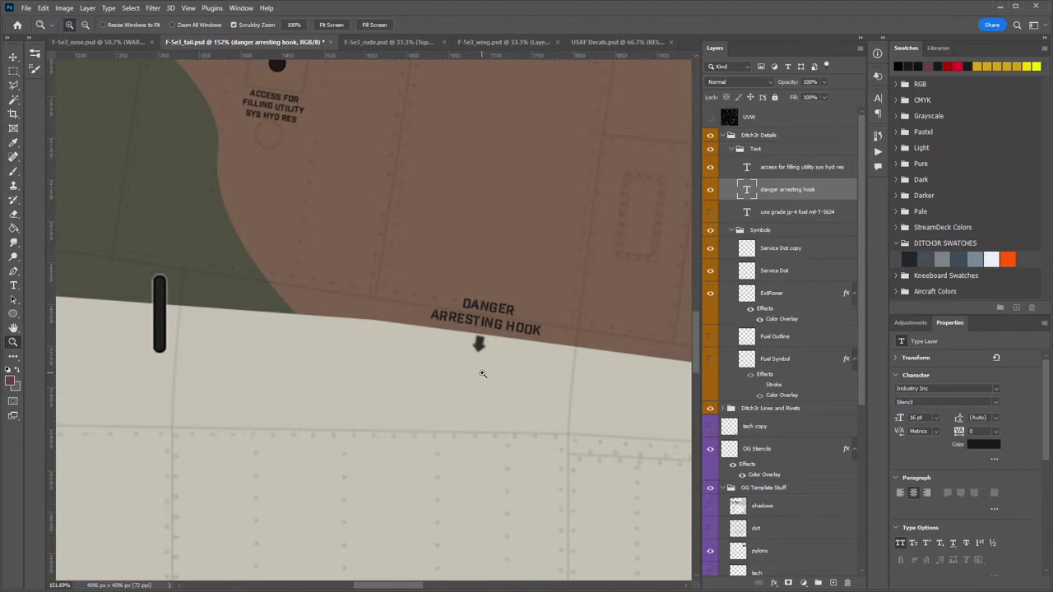
drag(633, 324, 402, 289)
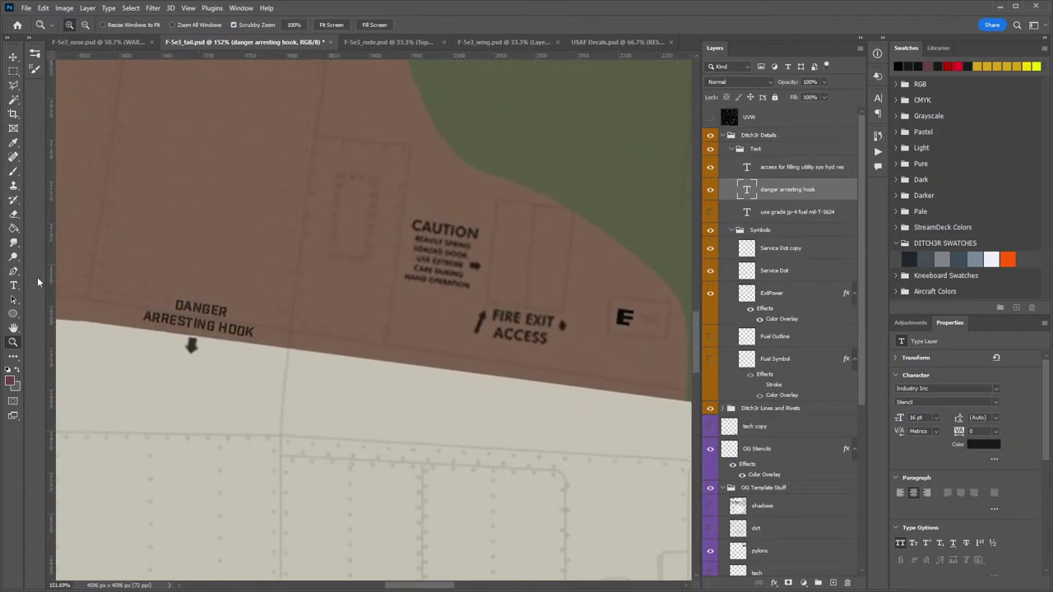
key(v)
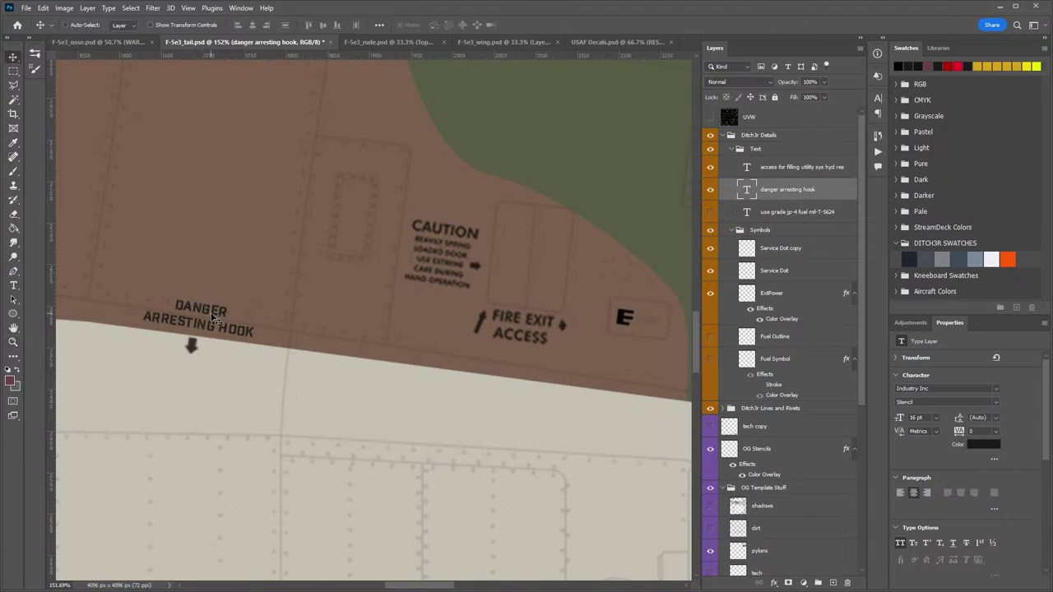
Add a WARNING text layer and place it between the danger arresting hook text and the FIRE EXIT ACCESS stencil.
alt+drag(211, 317, 389, 152)
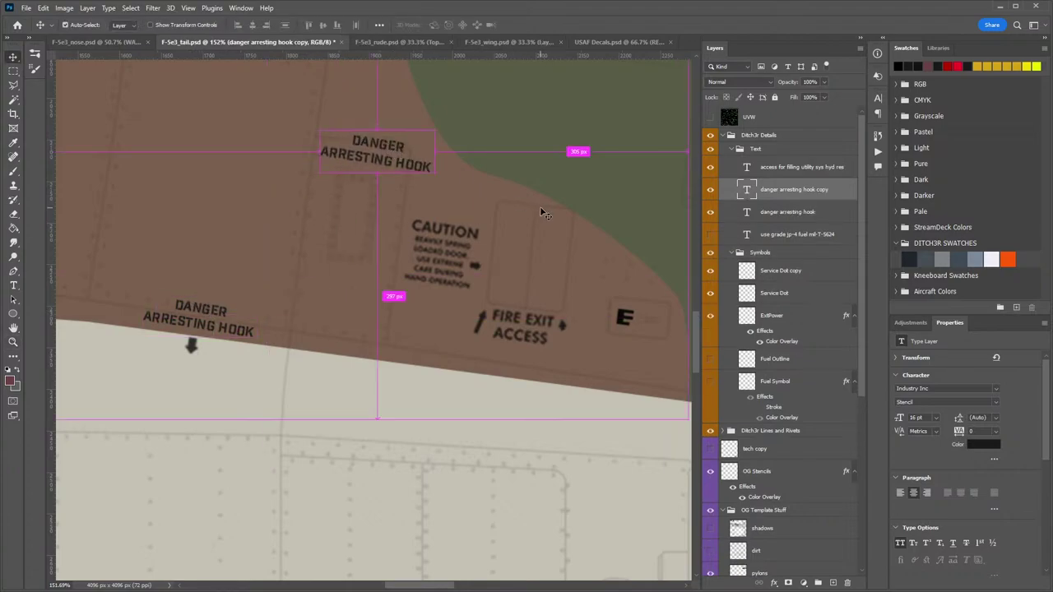
key(ctrl+z)
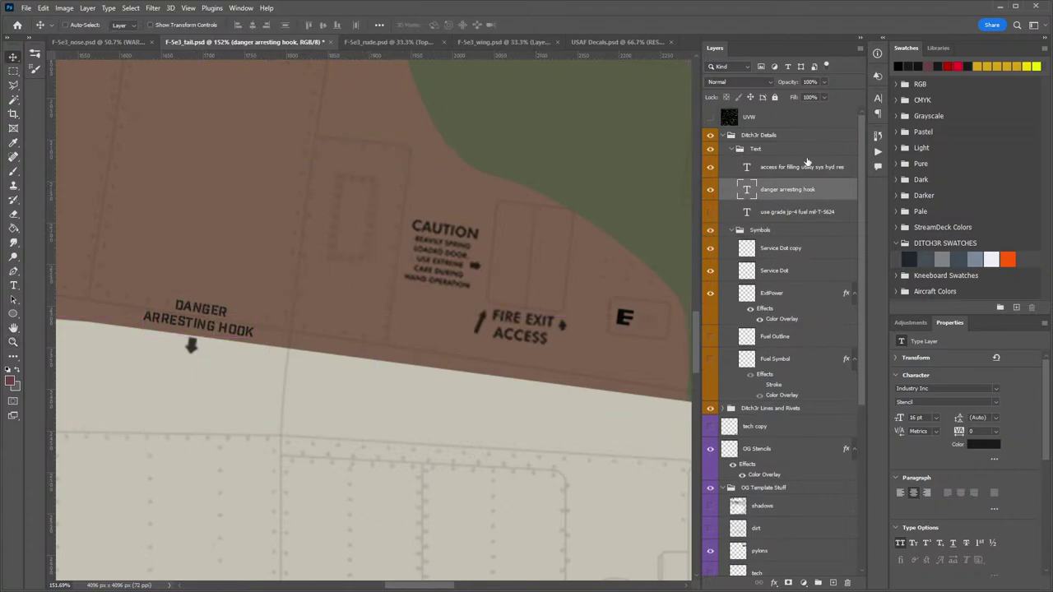
click(13, 285)
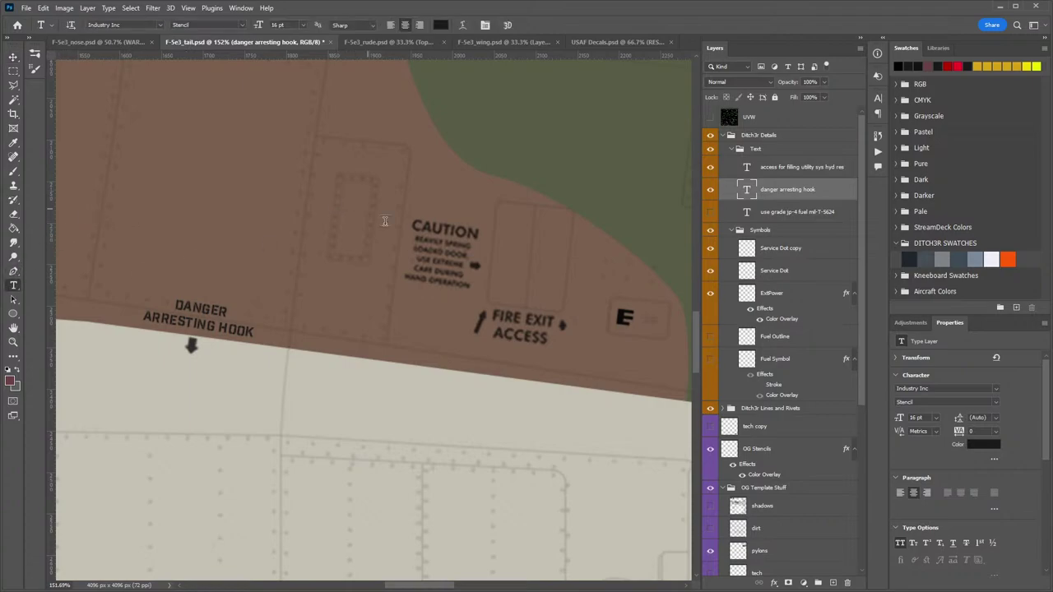
click(361, 175)
click(608, 212)
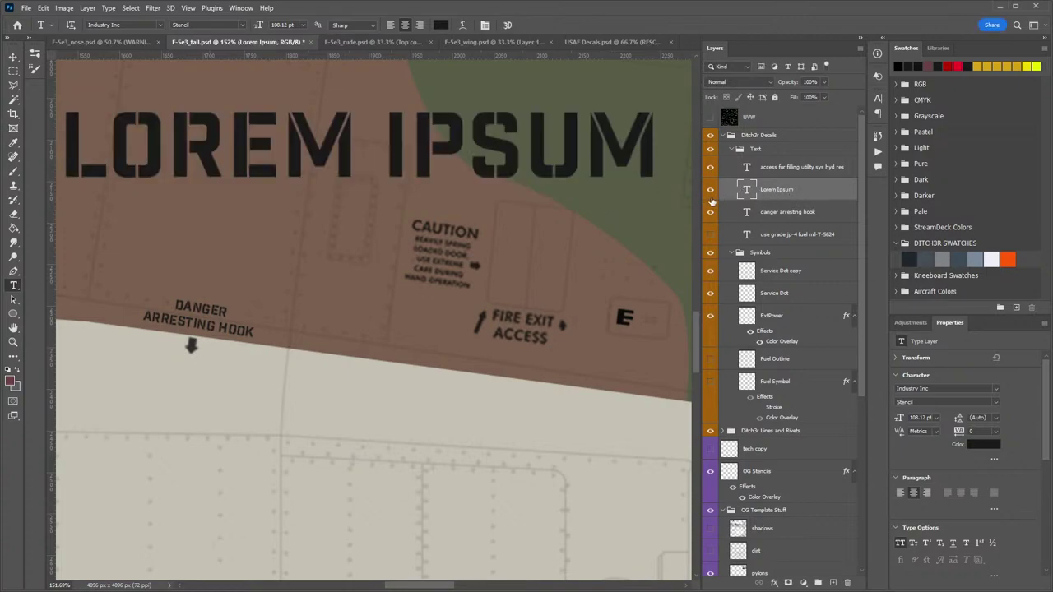
key(Delete)
text(WARNING)
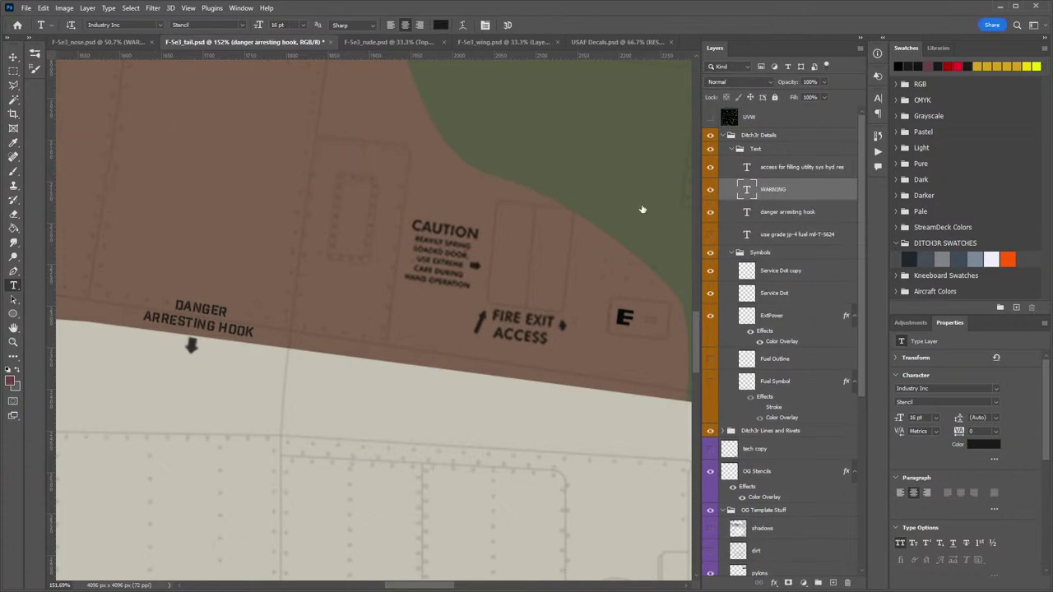
key(v)
drag(183, 196, 270, 74)
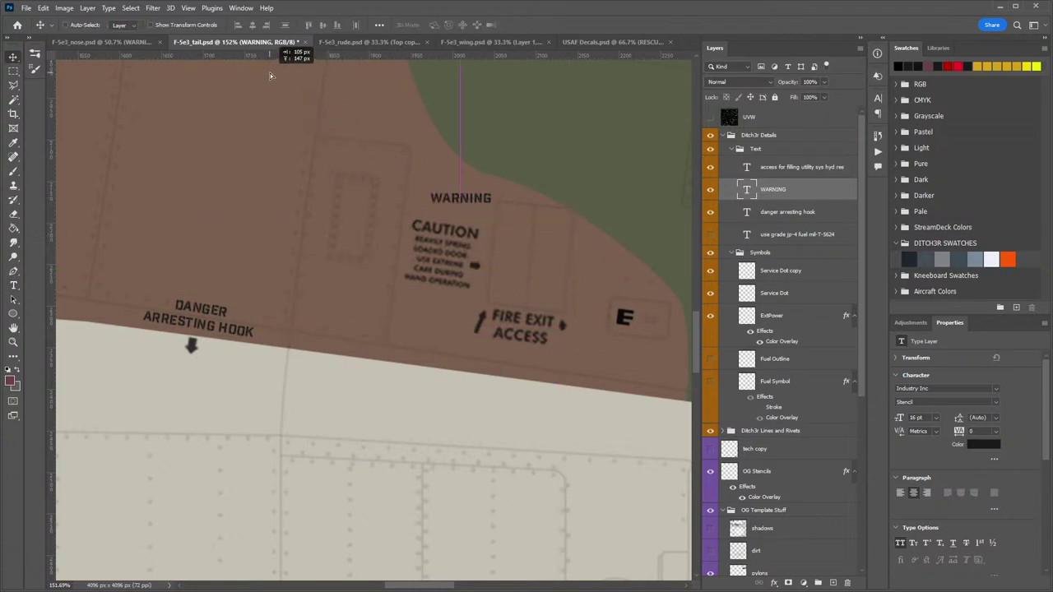
drag(457, 203, 360, 338)
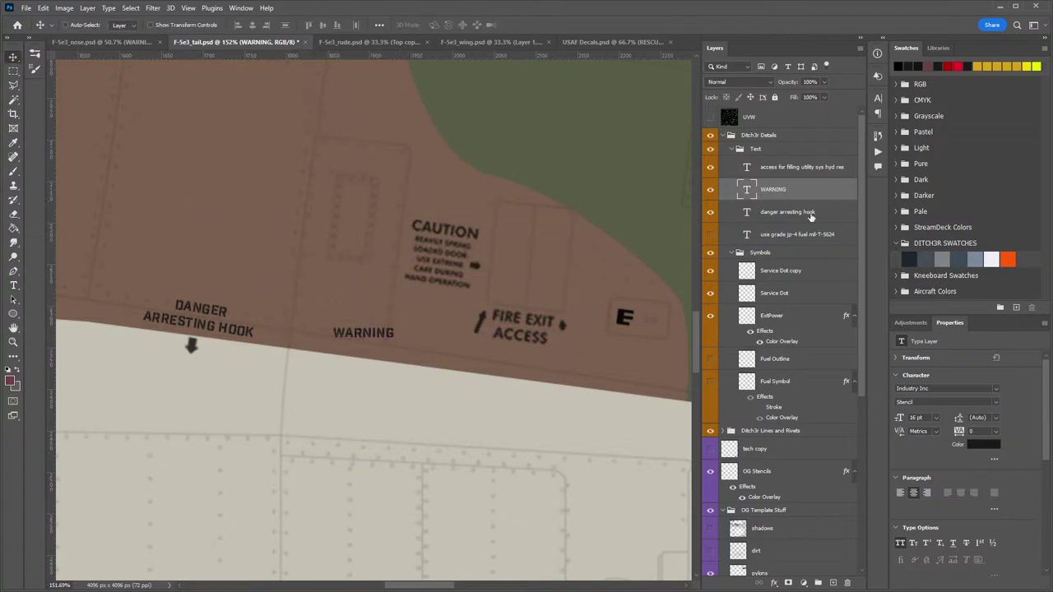
Replace the WARNING text with "CAUTION / HEAVY SPRING / LOADED DOOR / USE EXTREME / CARE DURING / OPERATION" on six lines.
double_click(748, 191)
text(CA)
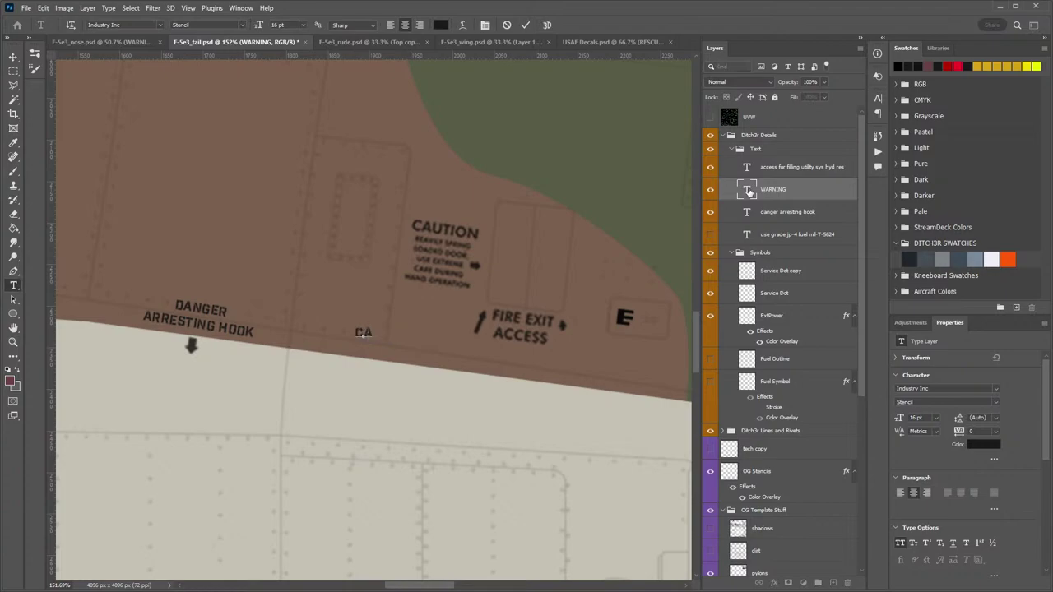
text(UTION )
text(HEAVY)
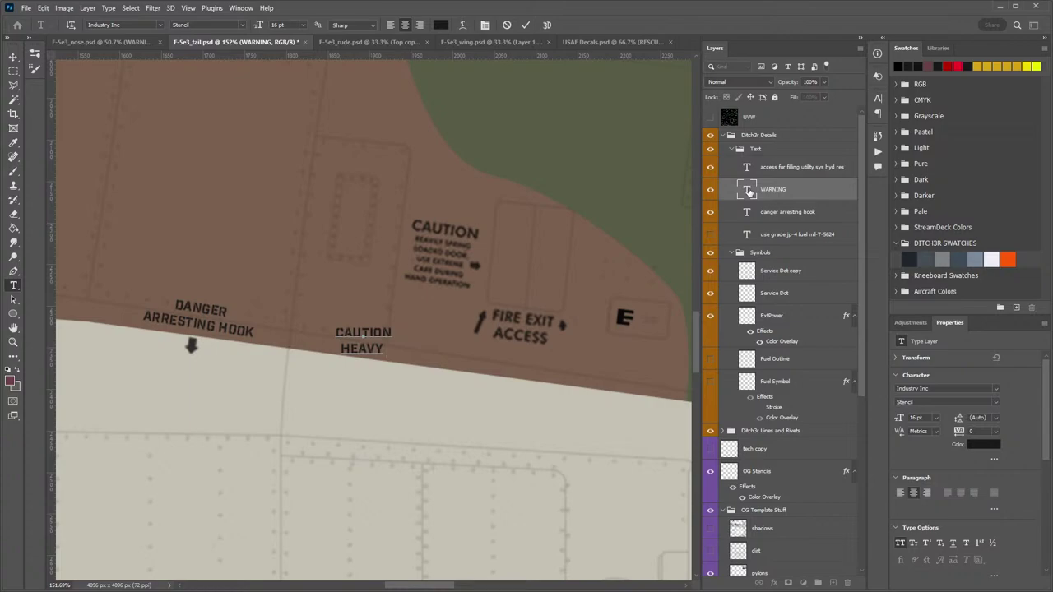
text( SPRING)
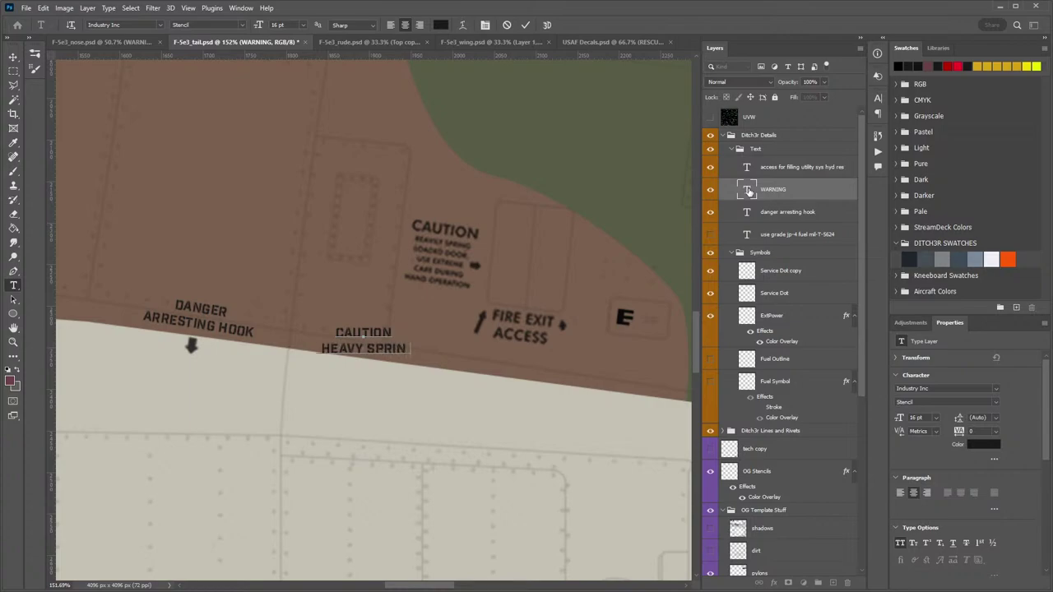
key(Return)
text(LOADED DOOR)
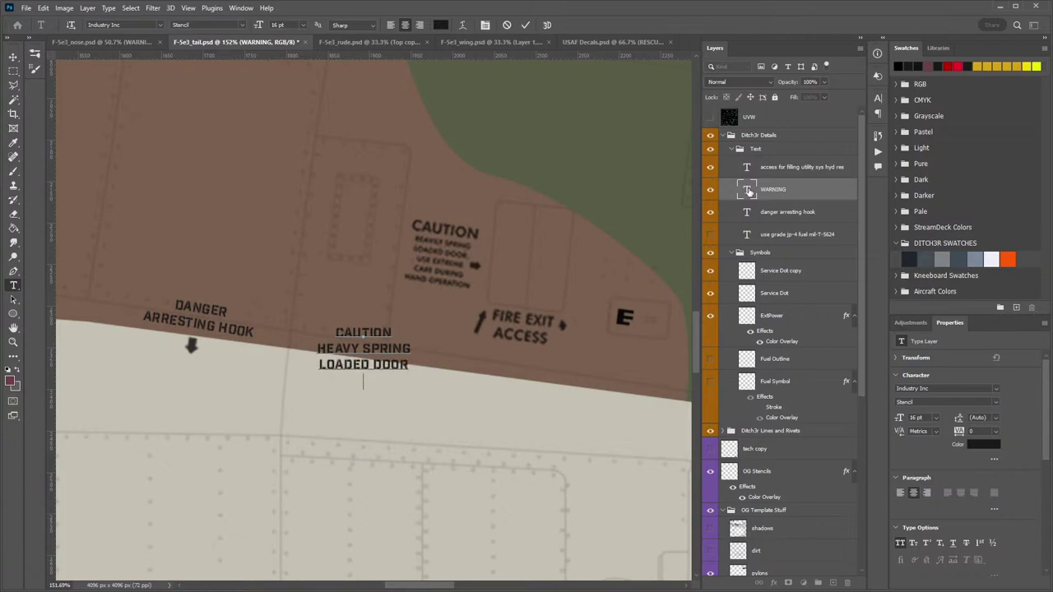
key(Return)
text(USE EXTREME )
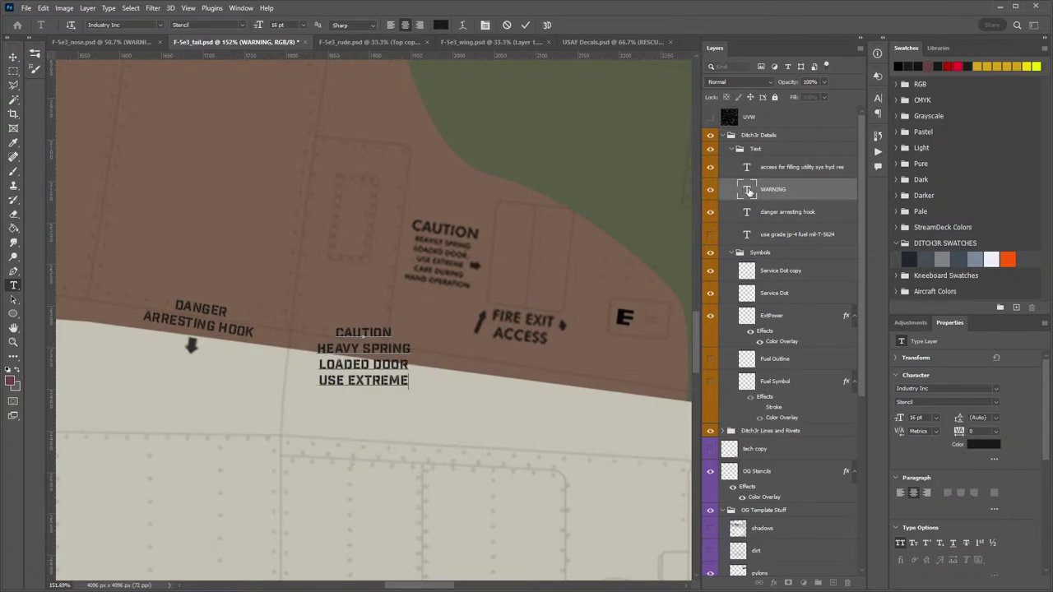
text(CARE DURING)
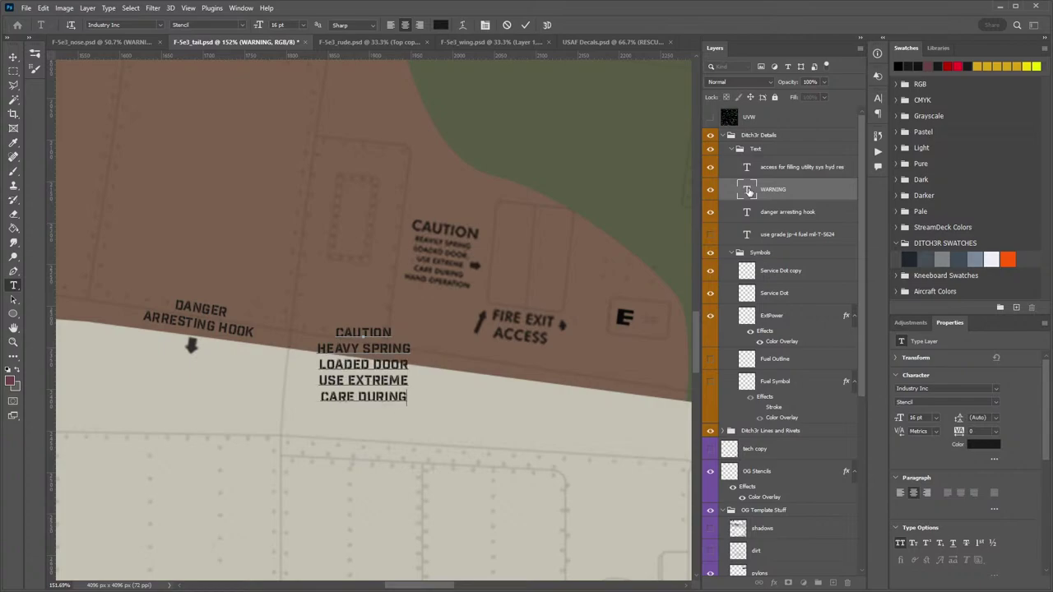
key(Return)
text(OPERATION)
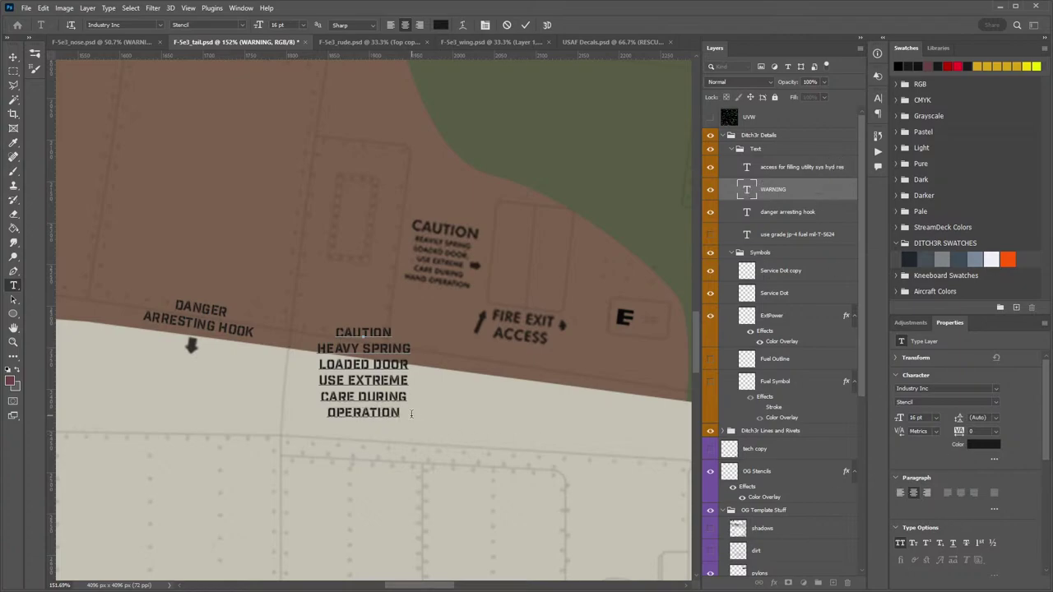
Set the five lines below CAUTION to a font size of 10 pt.
drag(402, 413, 307, 352)
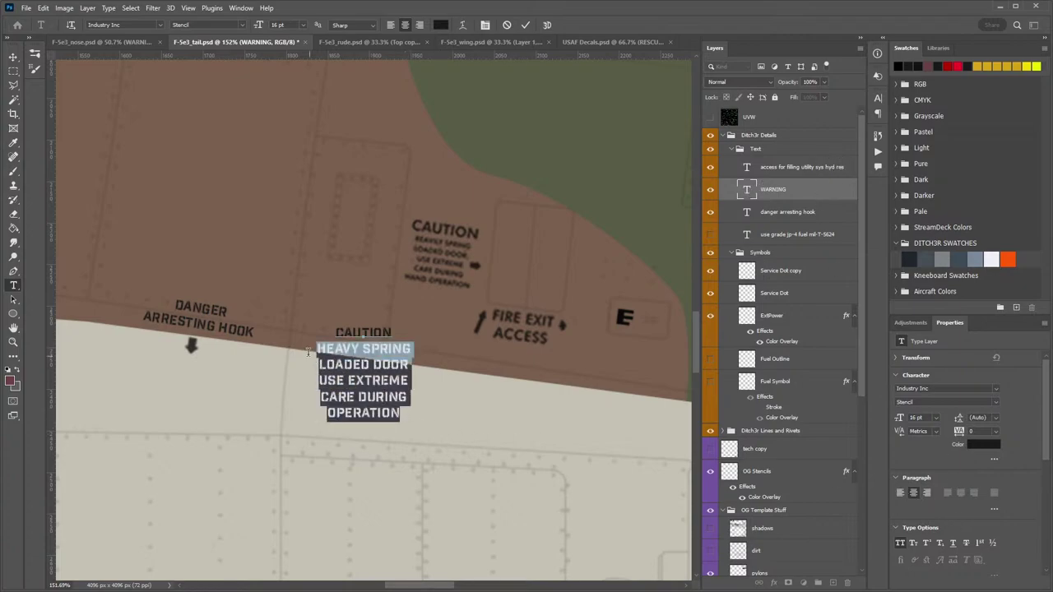
click(936, 418)
click(928, 465)
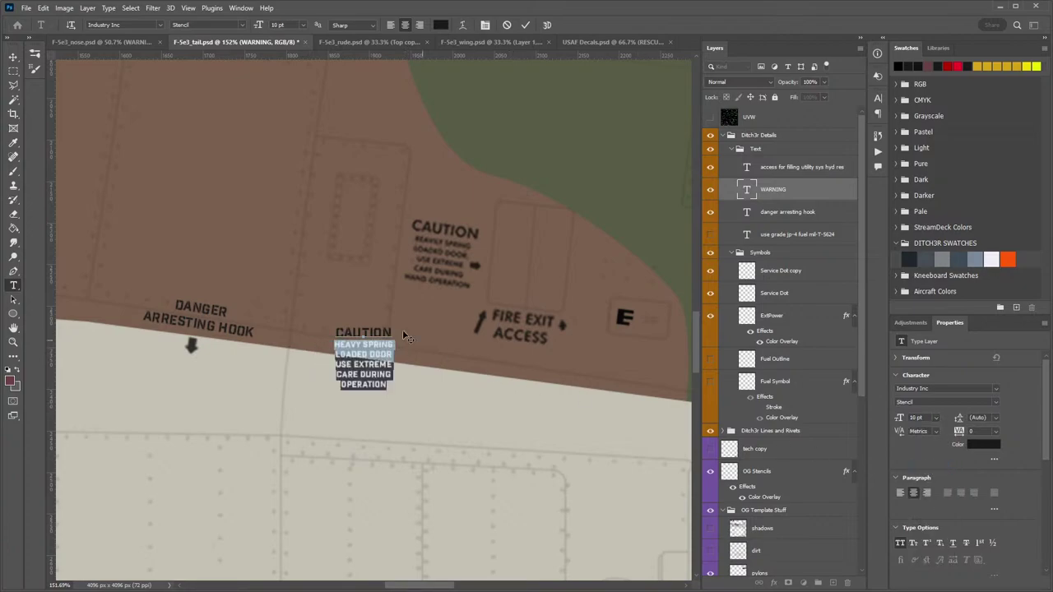
click(13, 57)
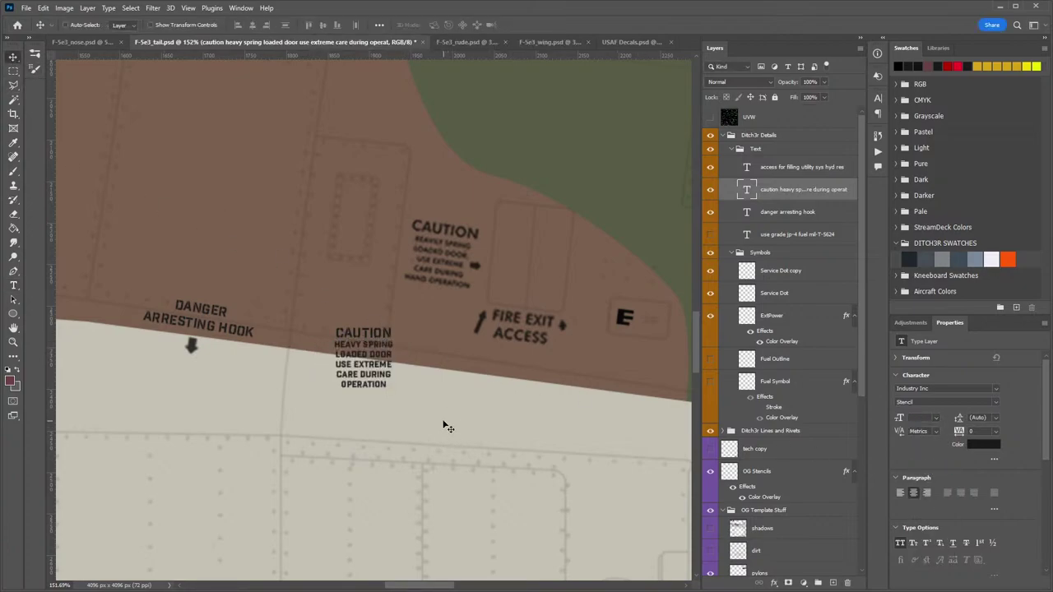
Position the new caution text over the original caution stencil and rotate it to follow the stencil's slant.
drag(369, 351, 445, 251)
key(ctrl+t)
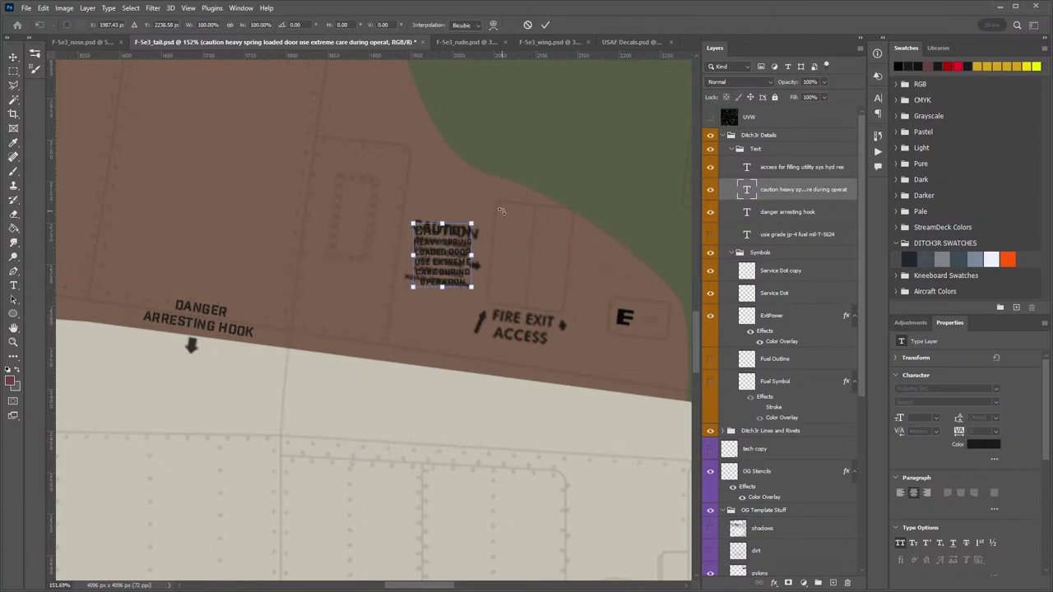
drag(501, 208, 514, 215)
key(Return)
Erase the original caution lettering from the OG Stencils layer, leaving its arrow in place.
mouse_move(439, 274)
mouse_down()
mouse_move(472, 238)
mouse_move(423, 227)
mouse_move(433, 305)
mouse_move(430, 265)
mouse_move(456, 219)
mouse_move(409, 287)
mouse_move(426, 222)
mouse_move(420, 332)
mouse_up()
click(769, 472)
key(e)
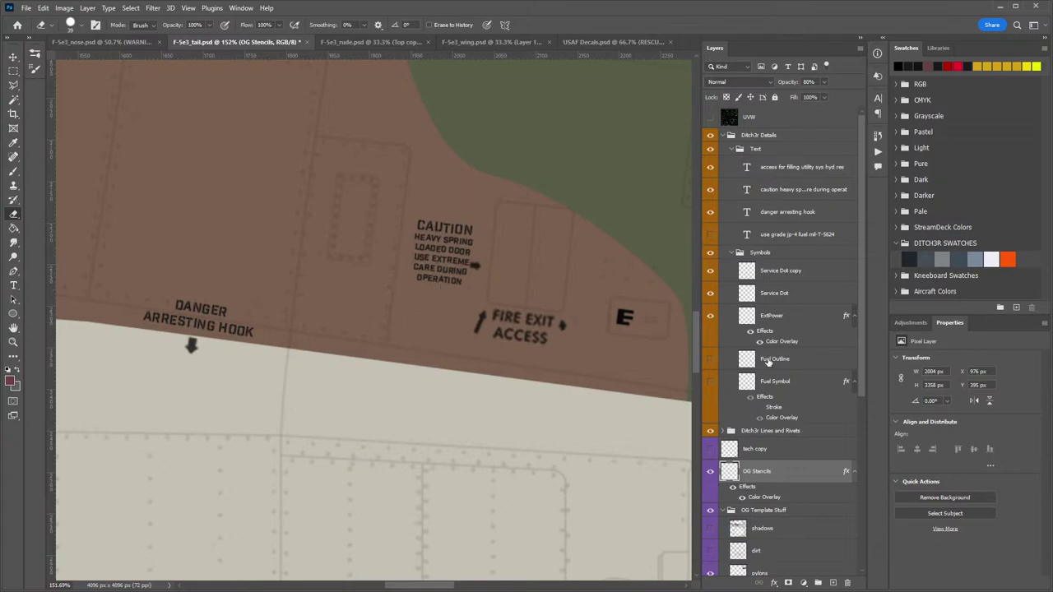
Rotate the new caution text about 2.75° further clockwise.
click(797, 201)
key(ctrl+t)
mouse_move(522, 199)
mouse_down()
mouse_move(545, 179)
mouse_move(521, 194)
mouse_move(535, 194)
mouse_up()
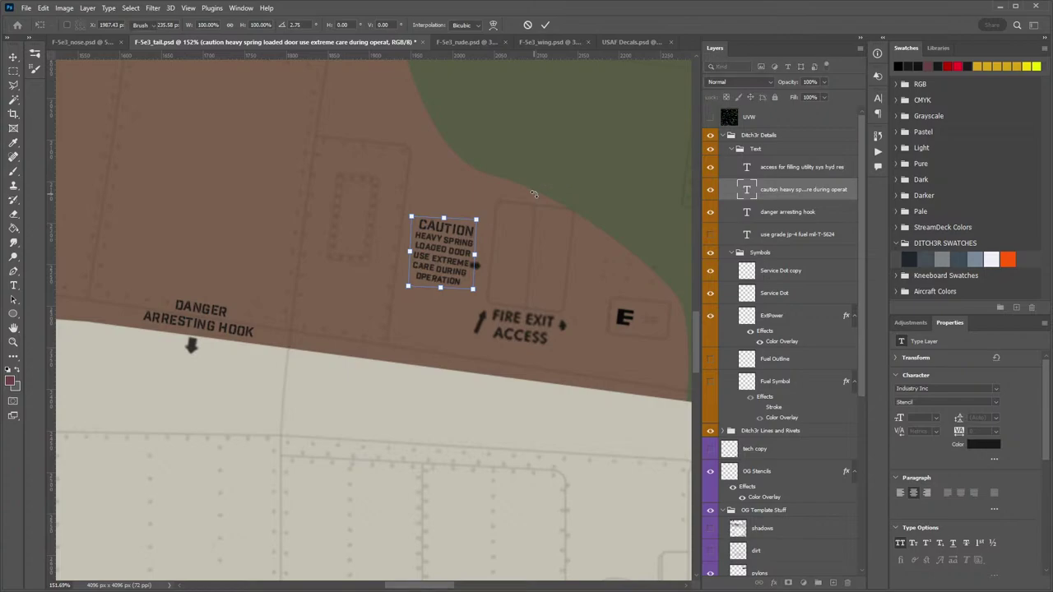
key(Return)
Undo the caution text's rotation and the stencil erasure, and move the text just left of the original caution stencil.
key(e)
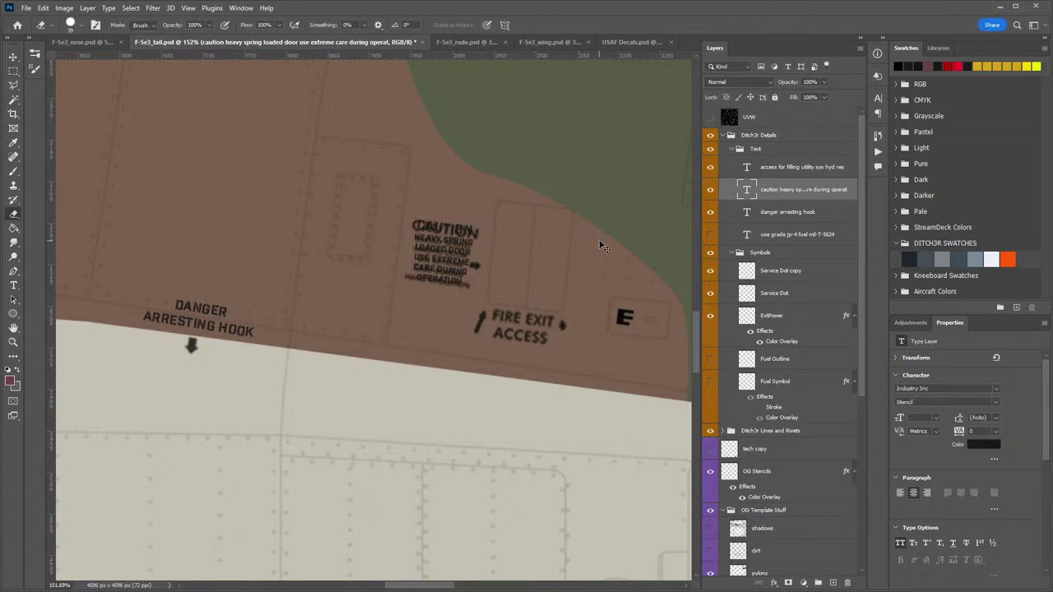
key(ctrl+z)
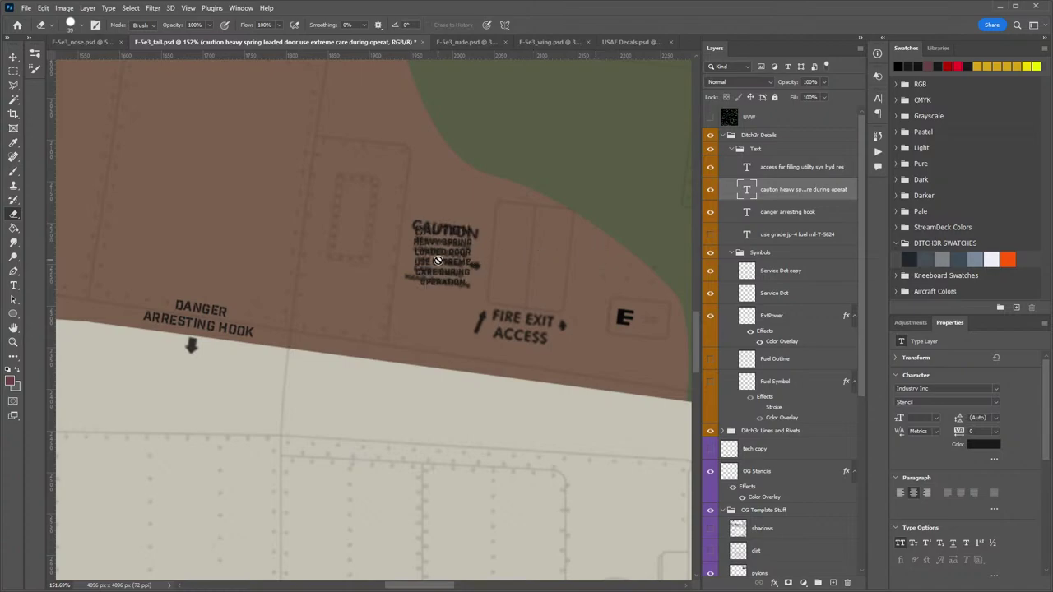
key(v)
drag(447, 259, 375, 245)
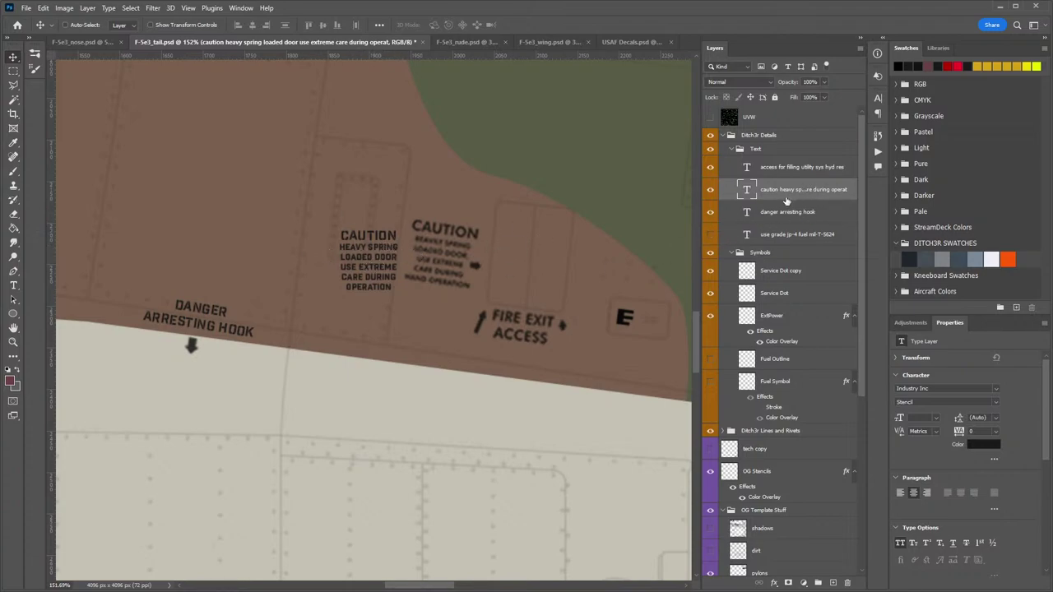
Try rasterizing the caution text layer and rotating it about 5.5° clockwise.
key(e)
click(407, 213)
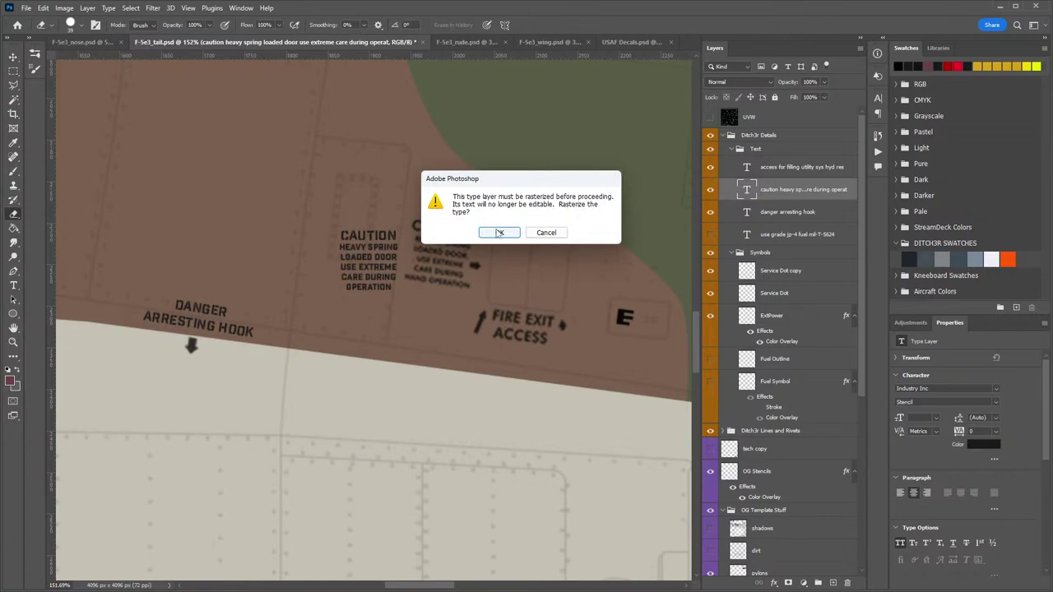
click(498, 233)
key(ctrl+t)
drag(412, 212, 429, 206)
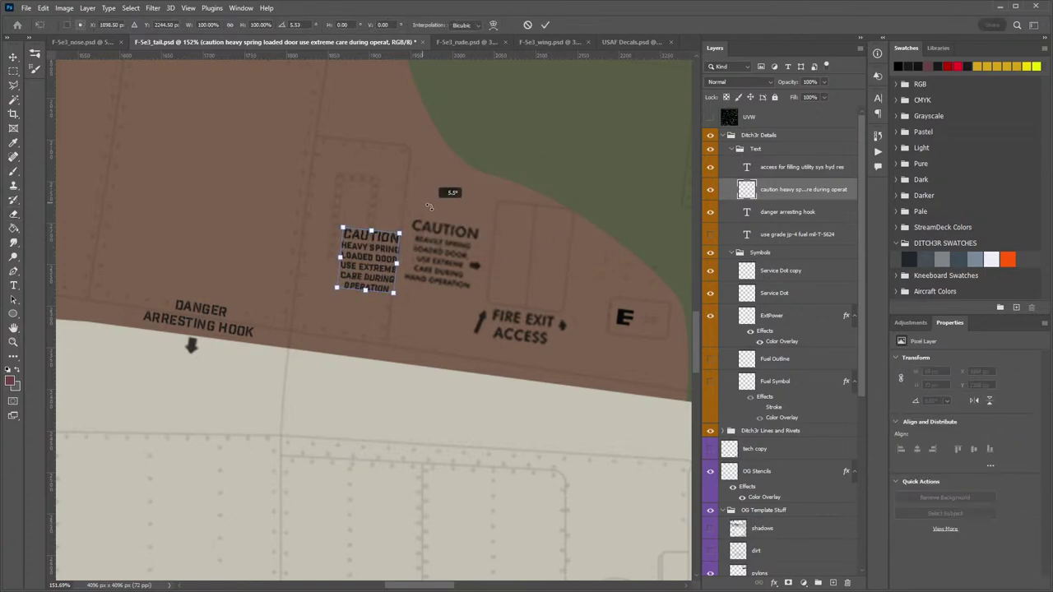
key(Return)
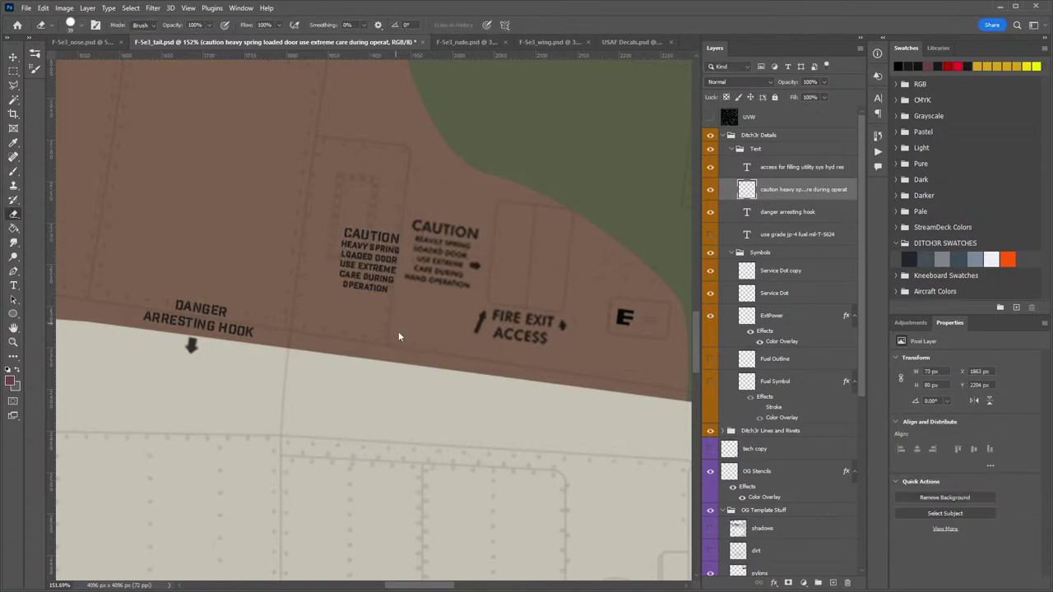
Undo the rotation and rasterization of the caution text layer.
key(z)
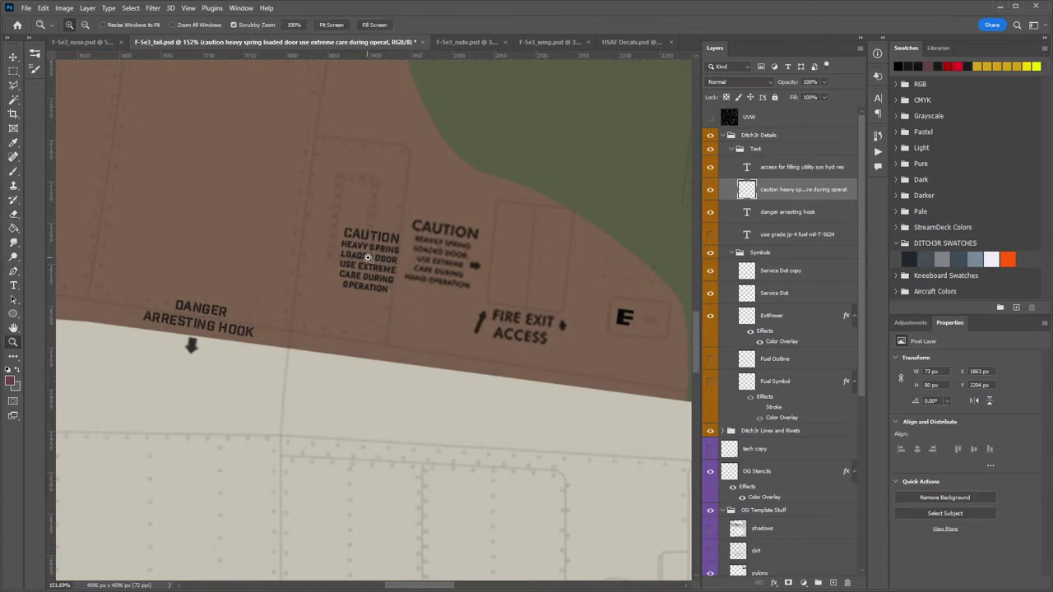
drag(367, 258, 398, 272)
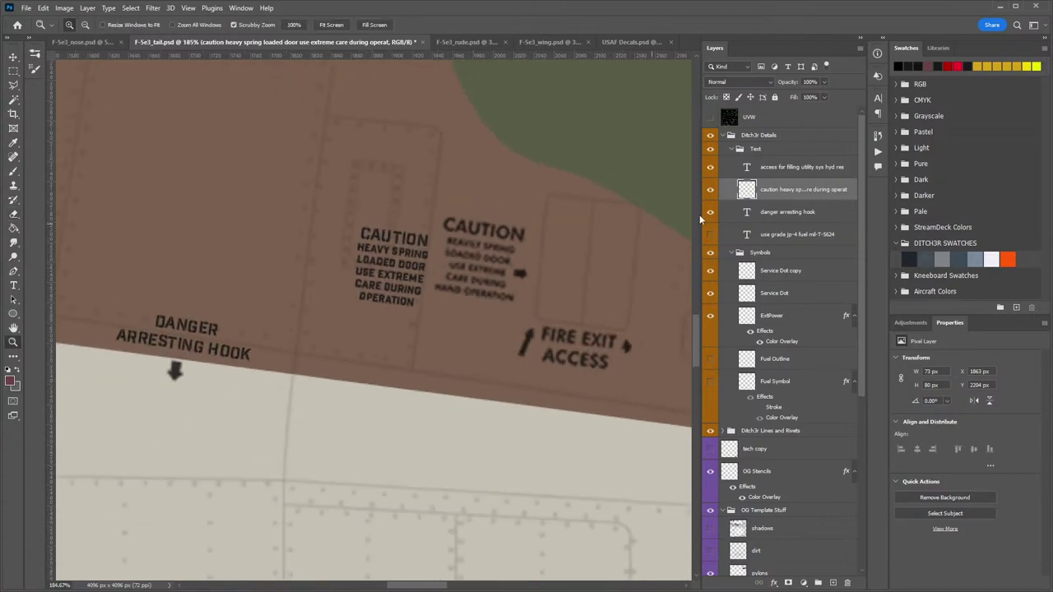
key(ctrl+z)
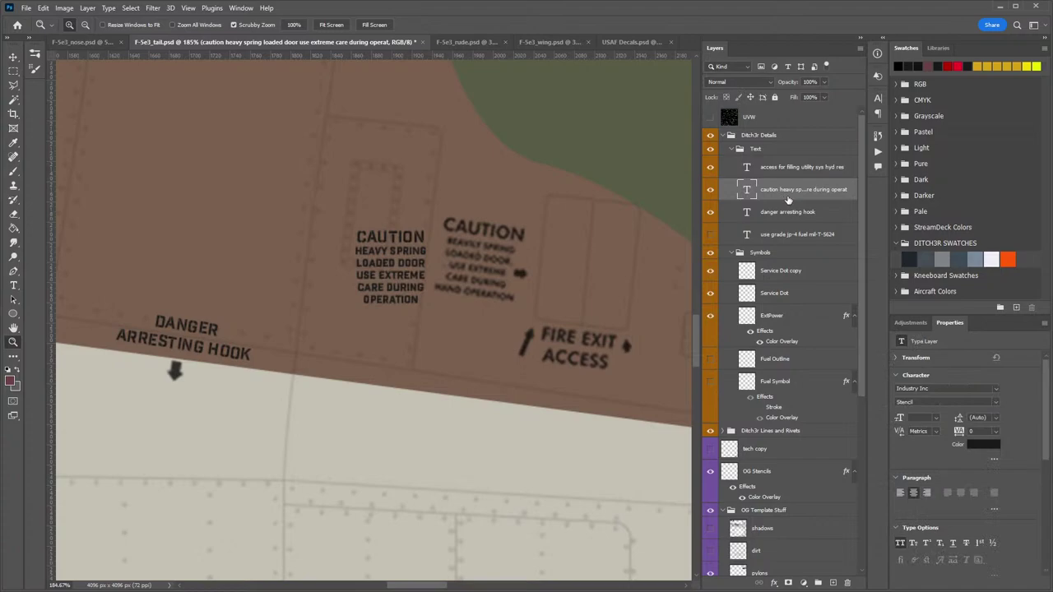
Duplicate the editable caution text layer under its default copy name.
right_click(786, 201)
click(825, 243)
key(Return)
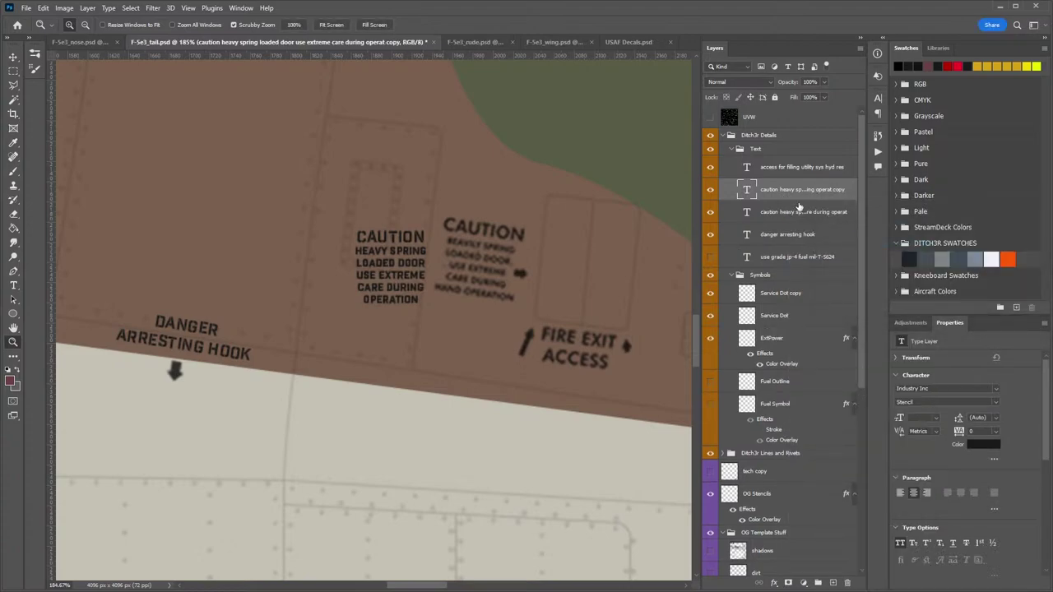
Rasterize the copied caution text layer and hide the original editable one.
key(e)
click(426, 260)
click(498, 231)
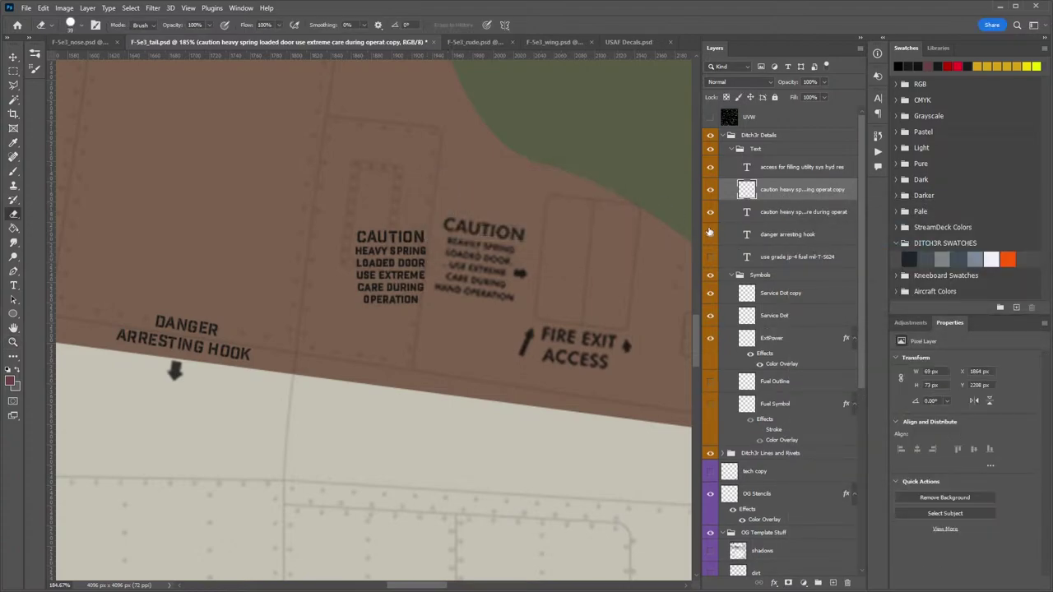
click(708, 212)
Rotate the rasterized caution text to match the original stencil's slant and move it over that stencil.
key(ctrl+t)
mouse_move(447, 205)
mouse_down()
mouse_move(476, 195)
mouse_move(459, 201)
mouse_up()
drag(422, 257, 463, 243)
drag(494, 250, 488, 258)
key(Return)
key(e)
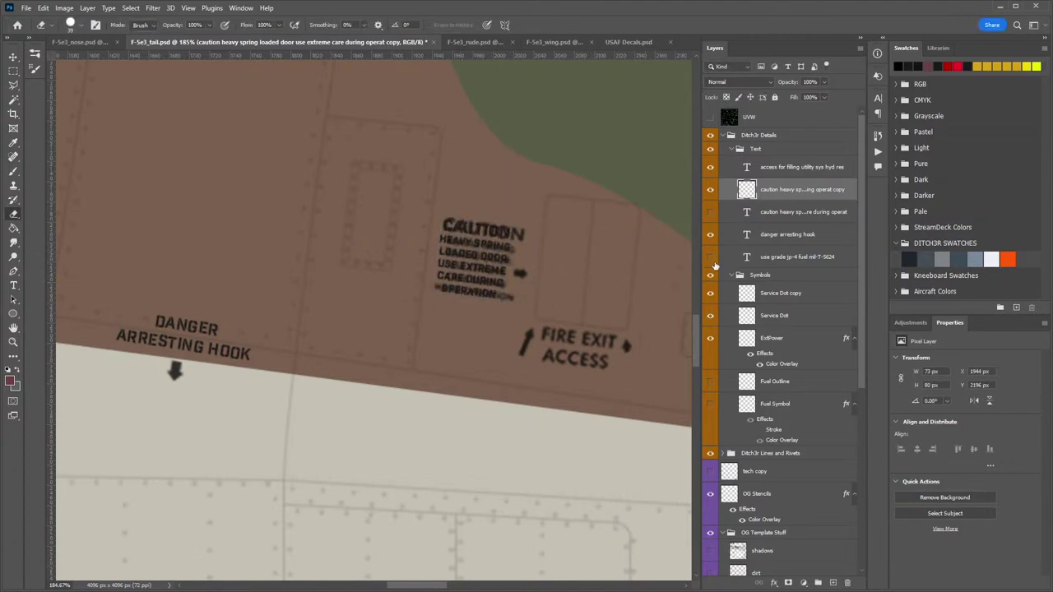
Nudge the rasterized caution text 4 px right and 2 px down to align it with the original lettering.
key(v)
key(Right)
key(Right)
key(Right)
key(Right)
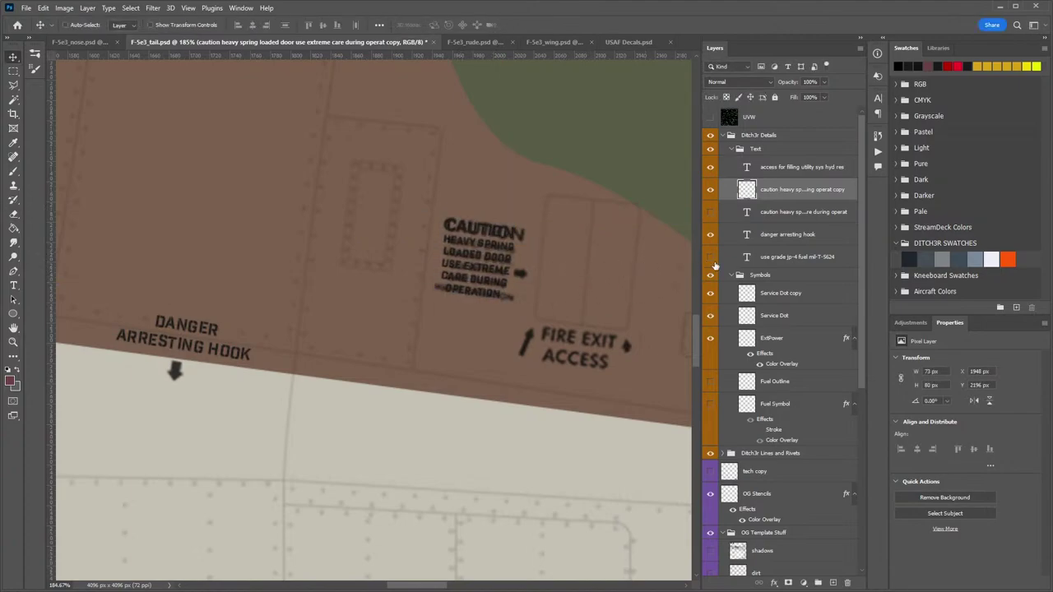
key(Down)
key(Down)
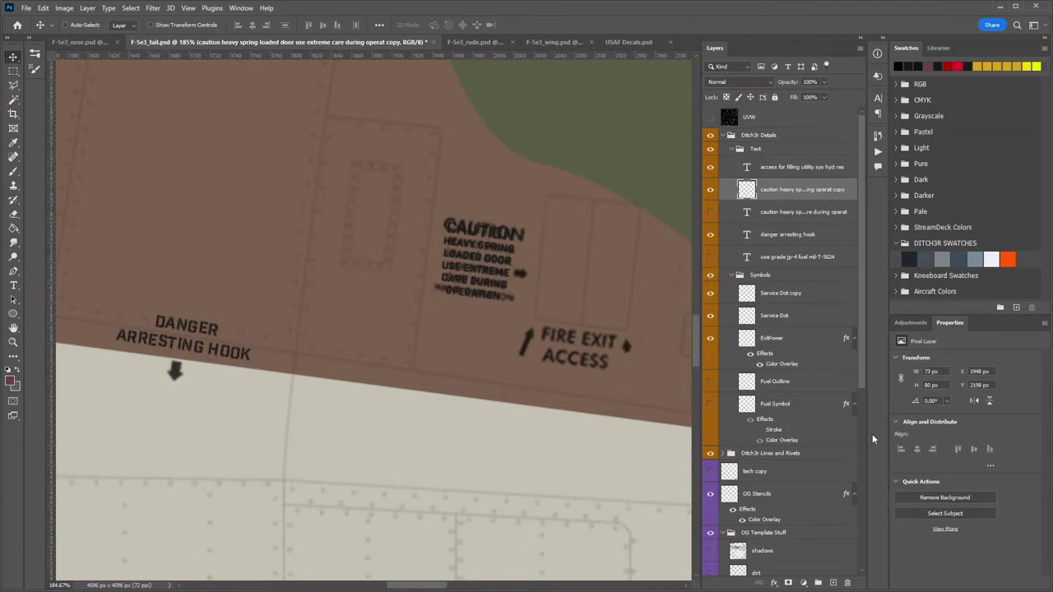
Erase the original caution lettering beneath the new text on the OG Stencils layer, leaving its arrow in place.
click(771, 494)
key(e)
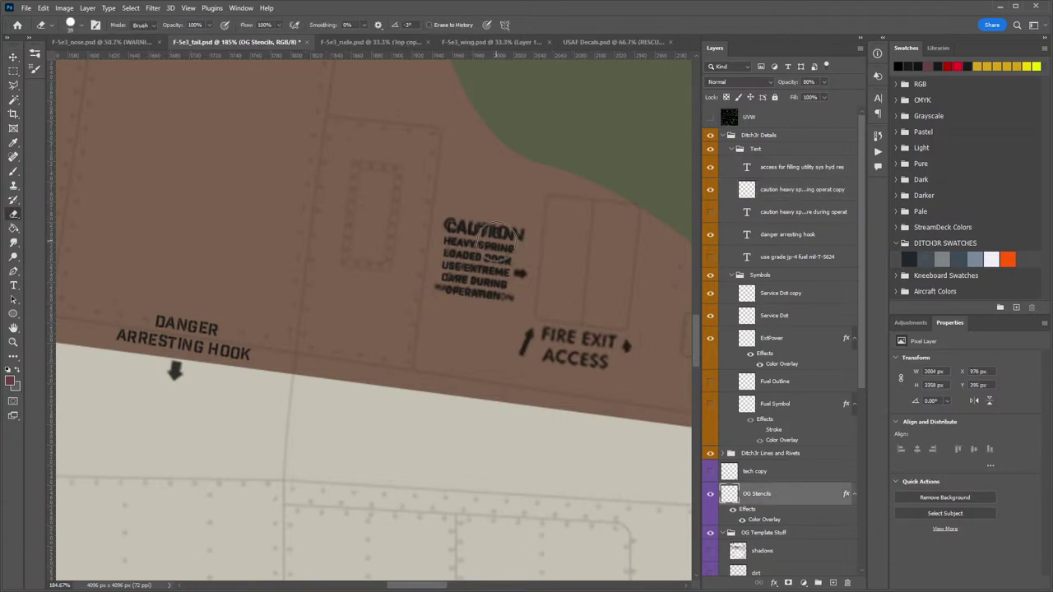
mouse_move(448, 229)
mouse_down()
mouse_move(505, 226)
mouse_move(485, 271)
mouse_move(498, 305)
mouse_move(510, 237)
mouse_move(439, 268)
mouse_move(502, 304)
mouse_move(487, 249)
mouse_move(520, 238)
mouse_move(497, 239)
mouse_move(486, 260)
mouse_move(482, 280)
mouse_move(495, 258)
mouse_move(491, 290)
mouse_move(502, 300)
mouse_move(447, 289)
mouse_move(469, 230)
mouse_up()
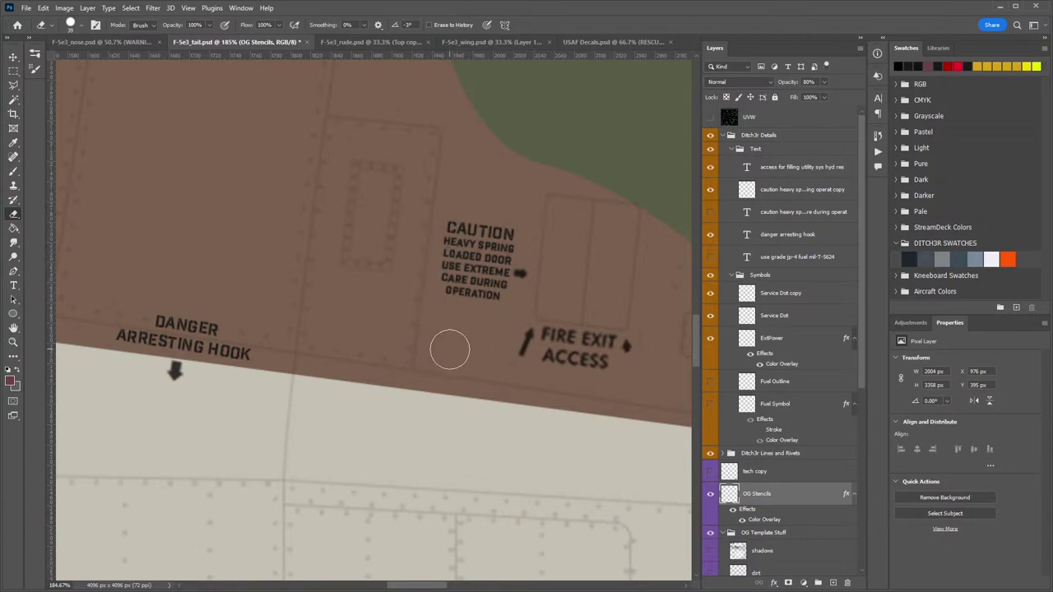
Paste the copied WARNING text layer above the access-for-filling text and place it below the original fire exit access stencil.
key(z)
drag(557, 313, 537, 309)
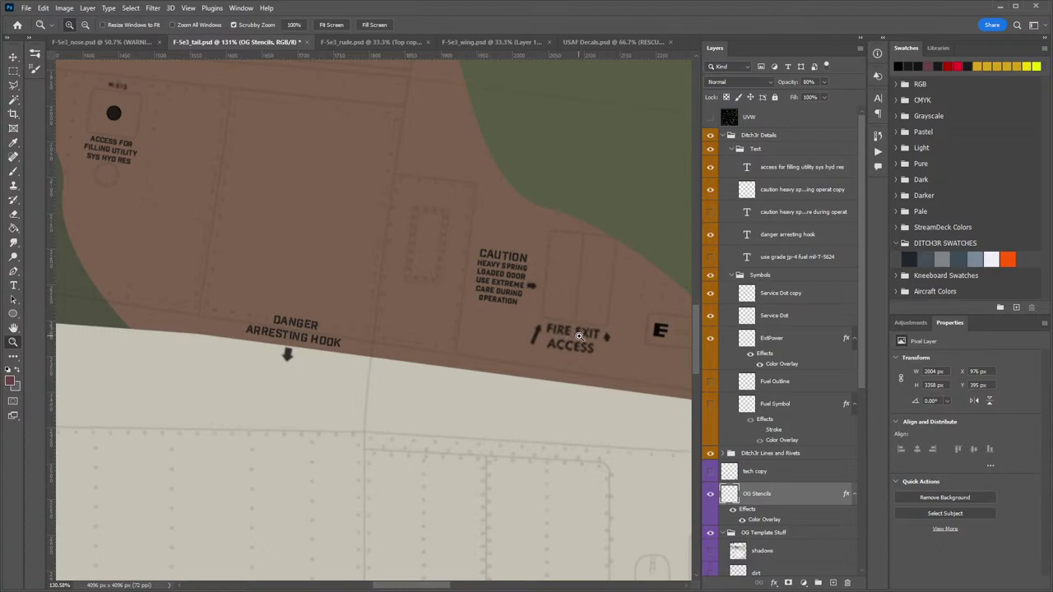
drag(589, 332, 492, 265)
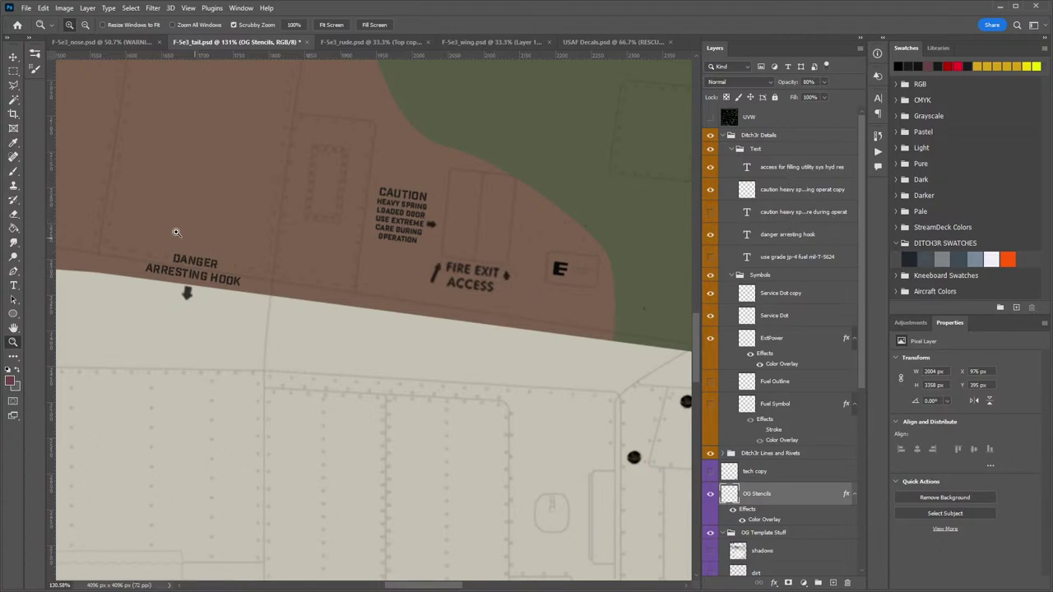
click(814, 167)
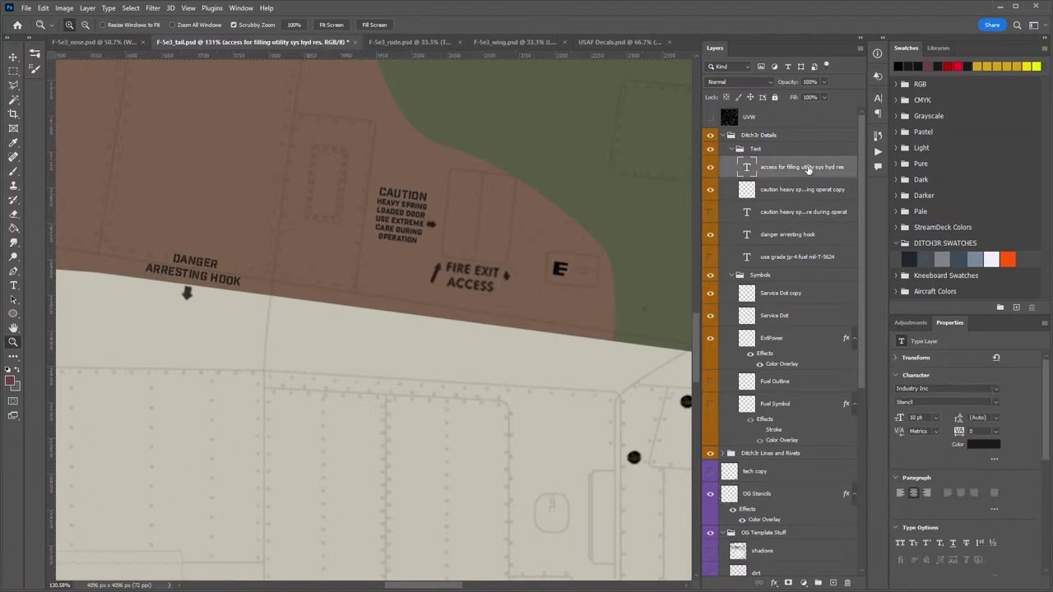
key(ctrl+v)
key(v)
drag(360, 324, 458, 314)
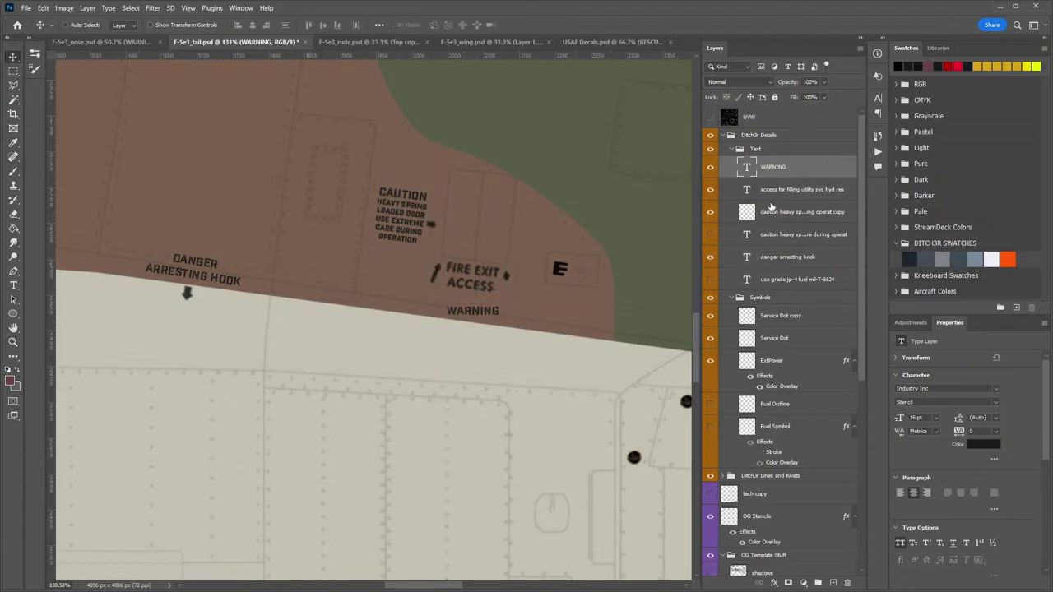
Change the pasted text to "FIRE EXT. ACCESS" on two lines and move it over the original fire exit stencil.
double_click(751, 164)
text(FIRE E)
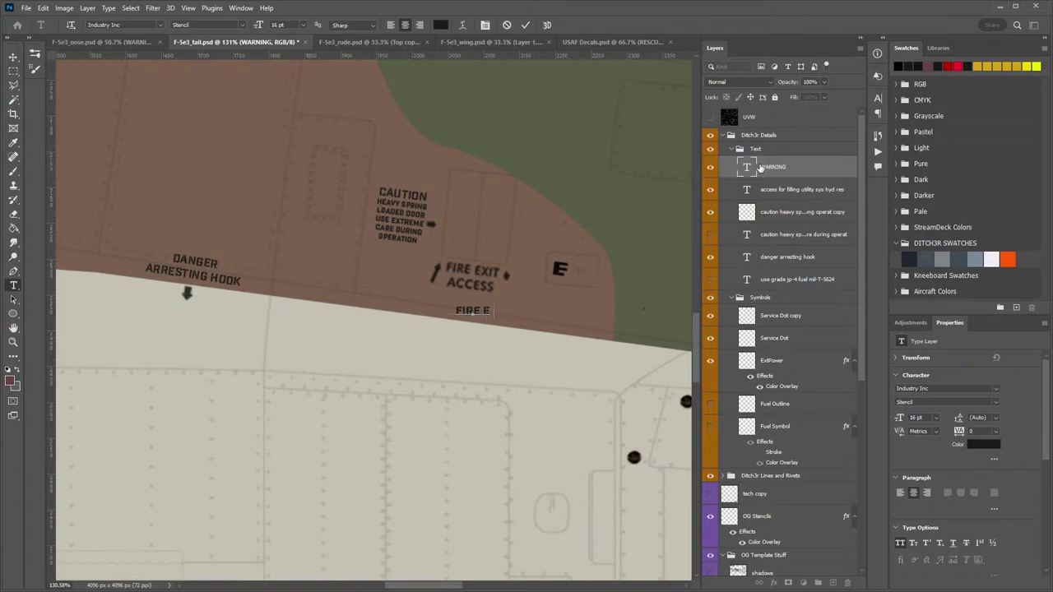
text(XT ACCESS)
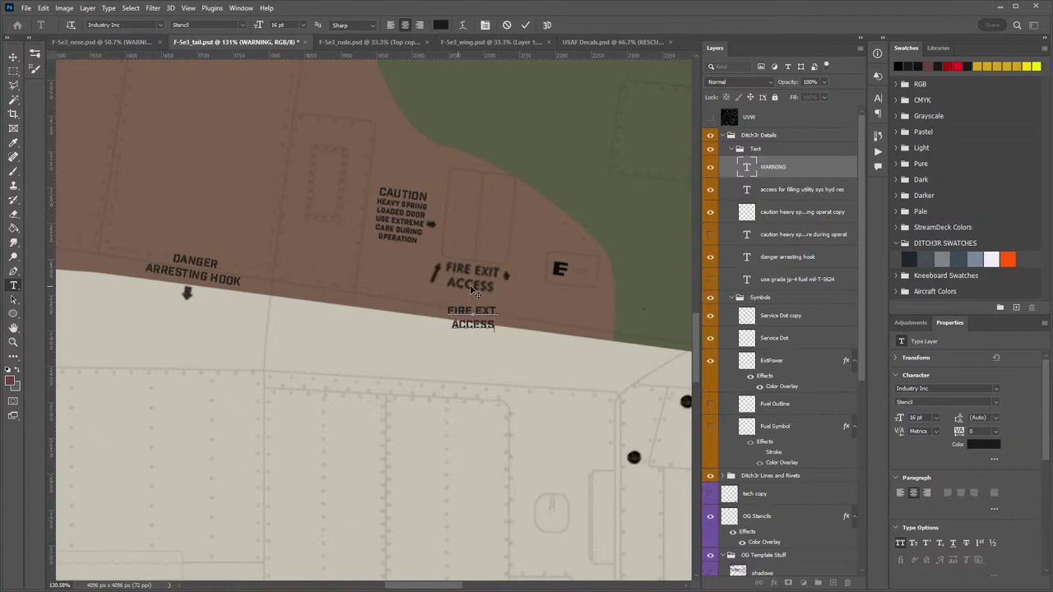
click(14, 59)
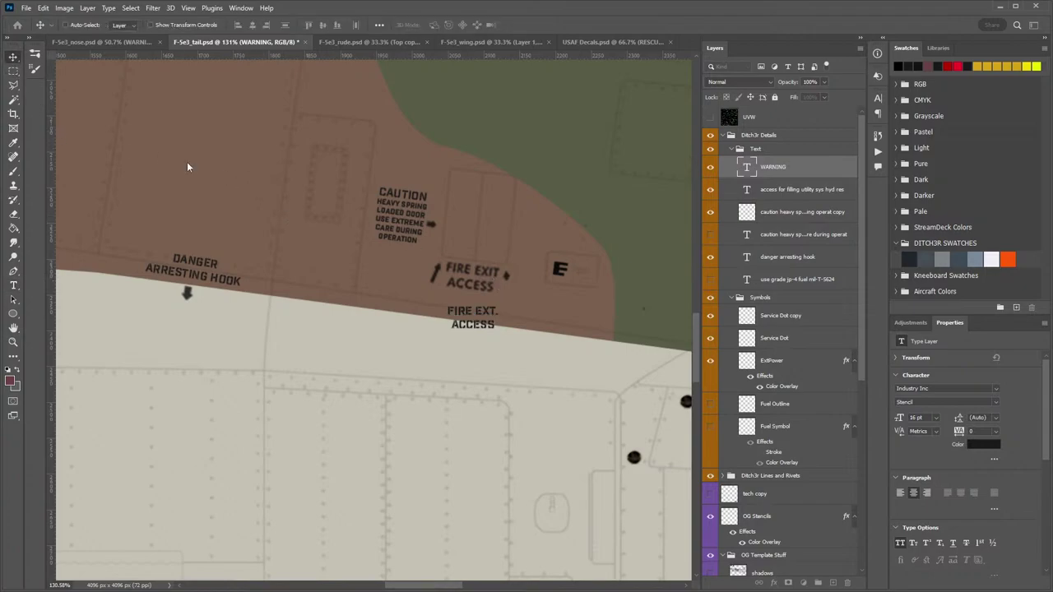
drag(475, 317, 478, 278)
Rasterize the fire ext. access text, tilt it slightly clockwise and line it up with the original stencil.
key(e)
click(485, 272)
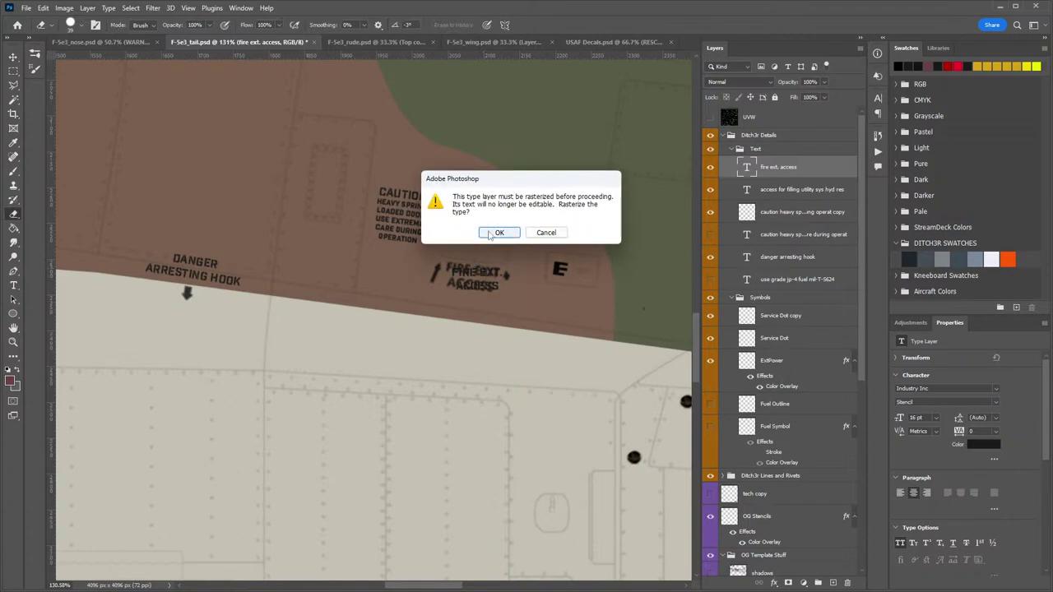
click(497, 233)
key(ctrl+t)
drag(543, 304, 546, 312)
key(Return)
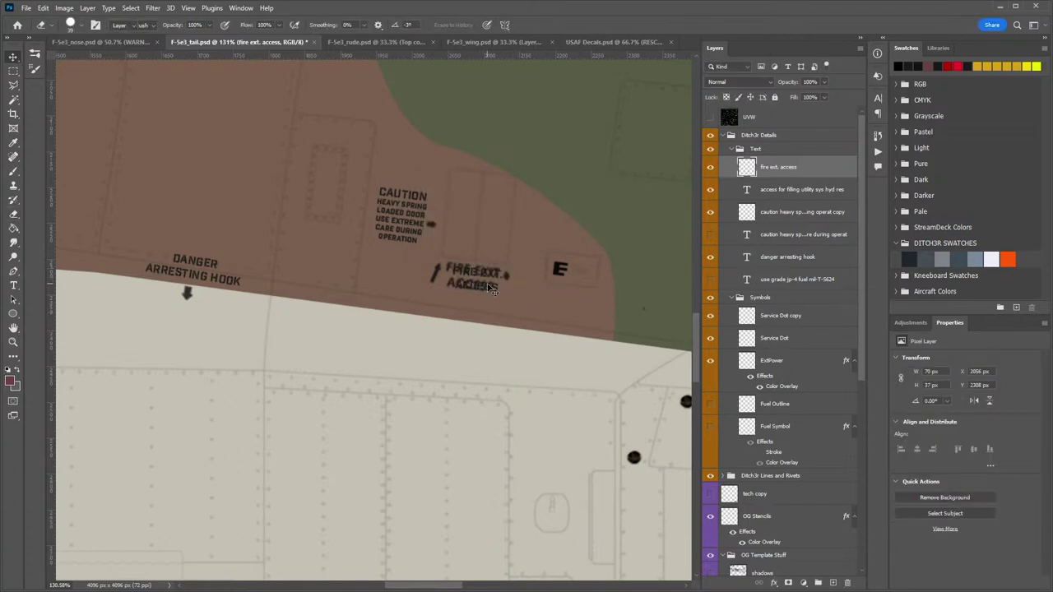
key(v)
mouse_move(485, 282)
mouse_down()
mouse_move(458, 264)
mouse_move(429, 280)
mouse_move(495, 296)
mouse_up()
Erase the original fire exit access lettering and both of its arrows on the OG Stencils layer.
click(772, 515)
key(e)
Rotate the rasterized fire ext. access lettering about 3.5° clockwise and nudge it 5 px up.
click(793, 168)
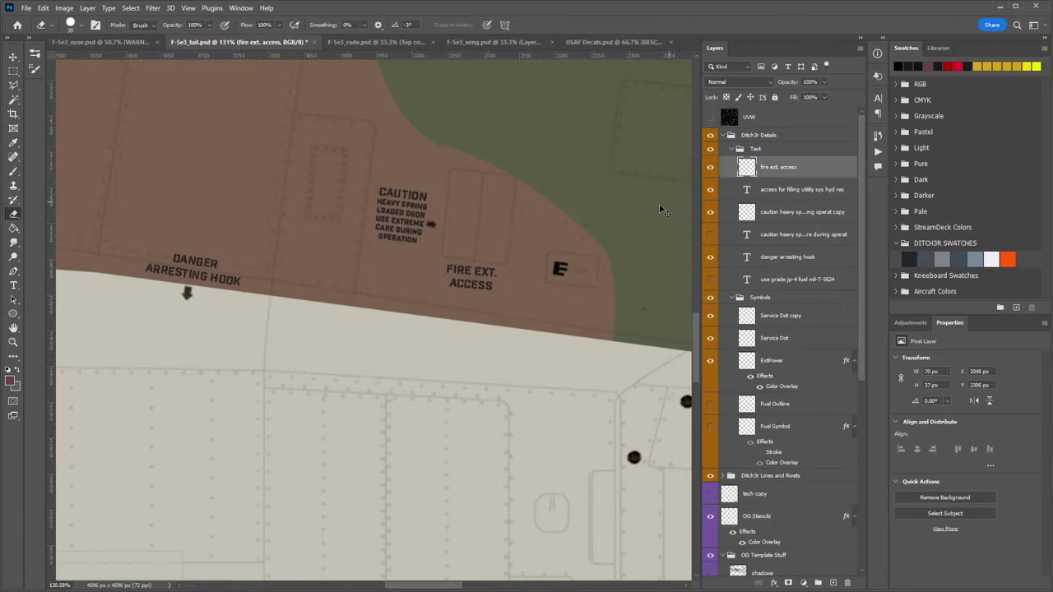
key(ctrl+t)
key(Return)
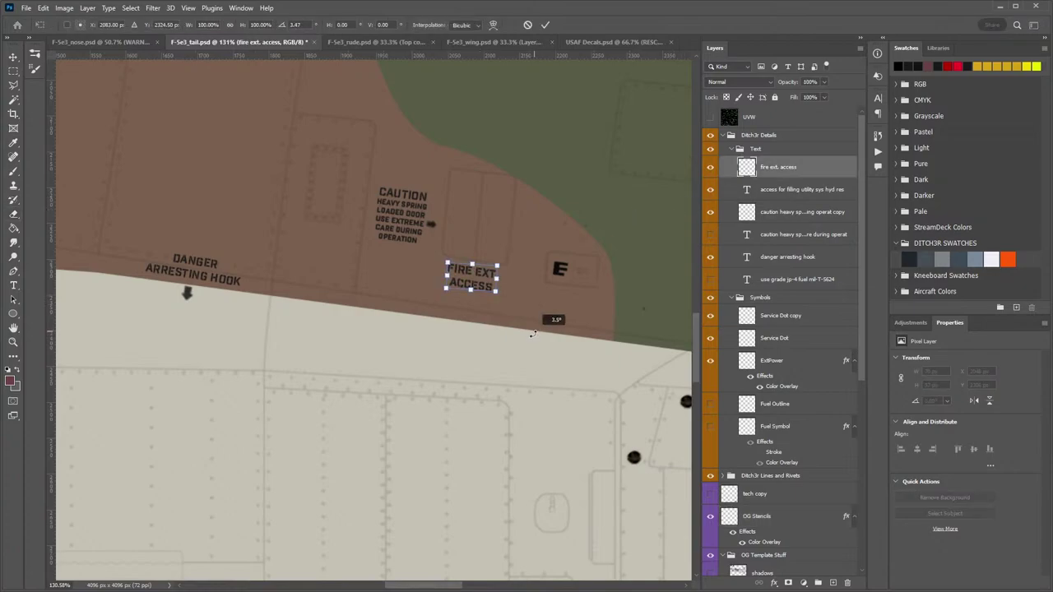
key(v)
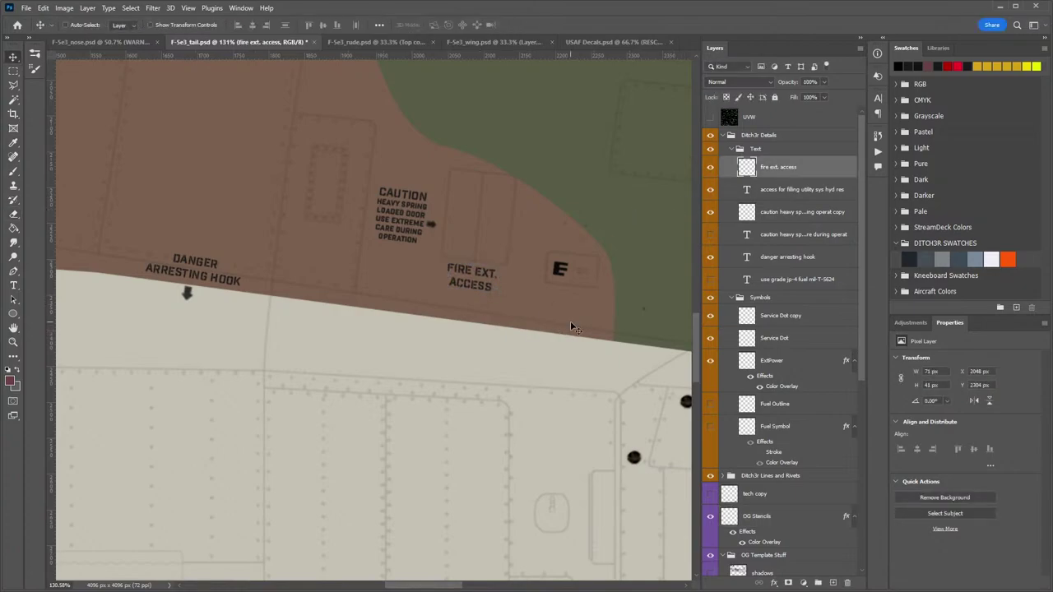
key(Up)
key(Up)
key(Up)
key(Up)
key(Up)
Fine-tune the fire ext. access lettering with small counterclockwise rotations and reposition it just below the double panel outline.
key(ctrl+t)
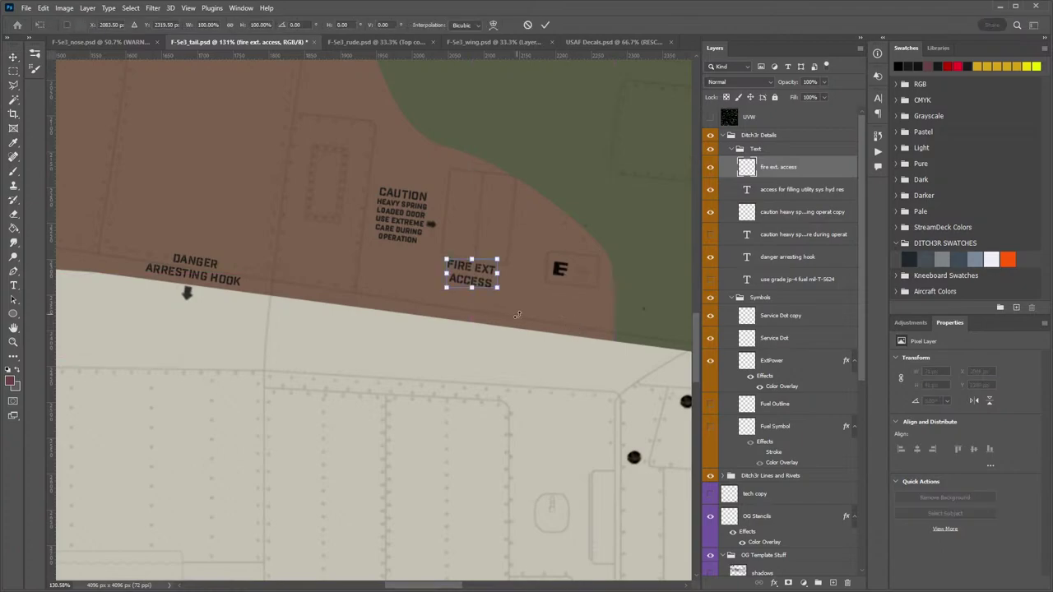
drag(517, 317, 521, 317)
key(Return)
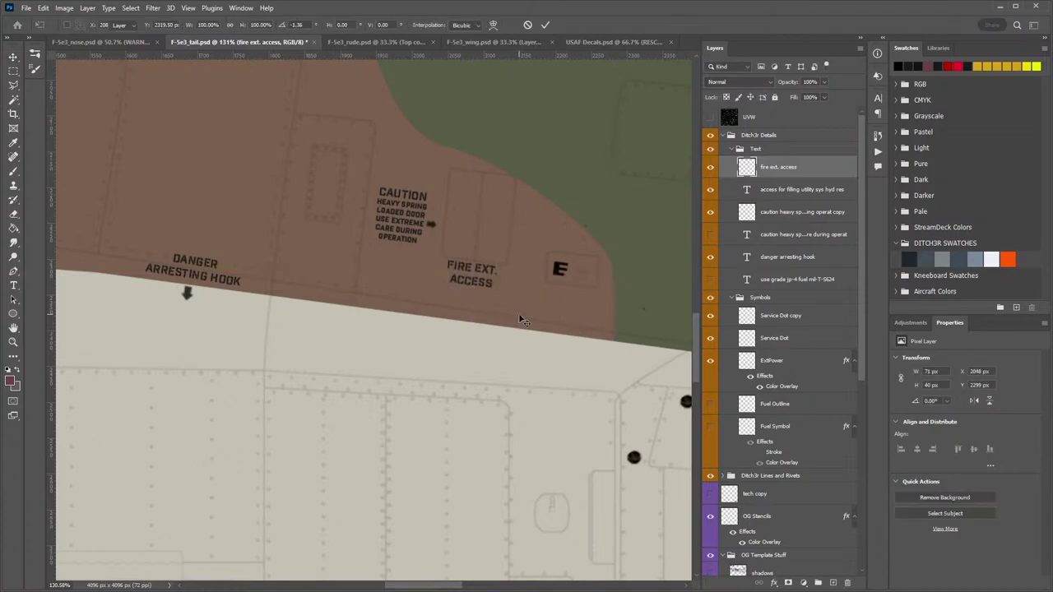
key(ctrl+t)
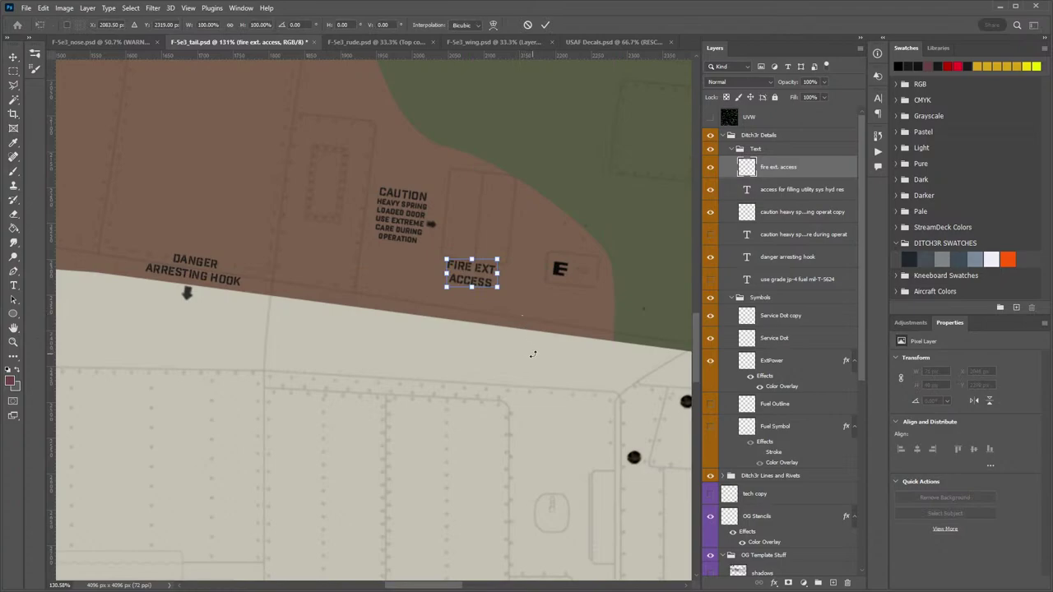
key(Return)
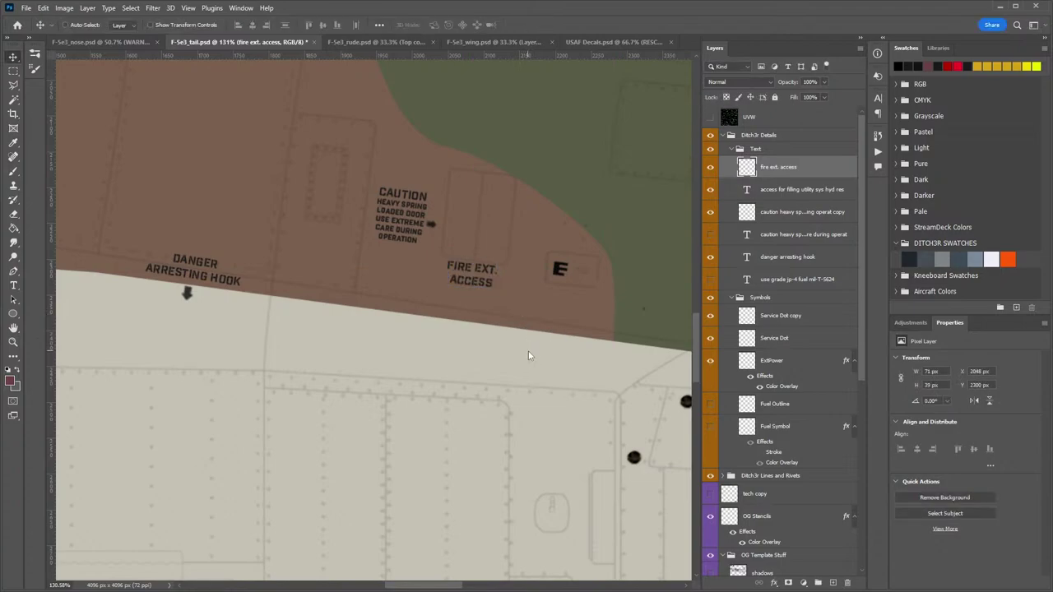
drag(492, 270, 494, 275)
key(Up)
key(Right)
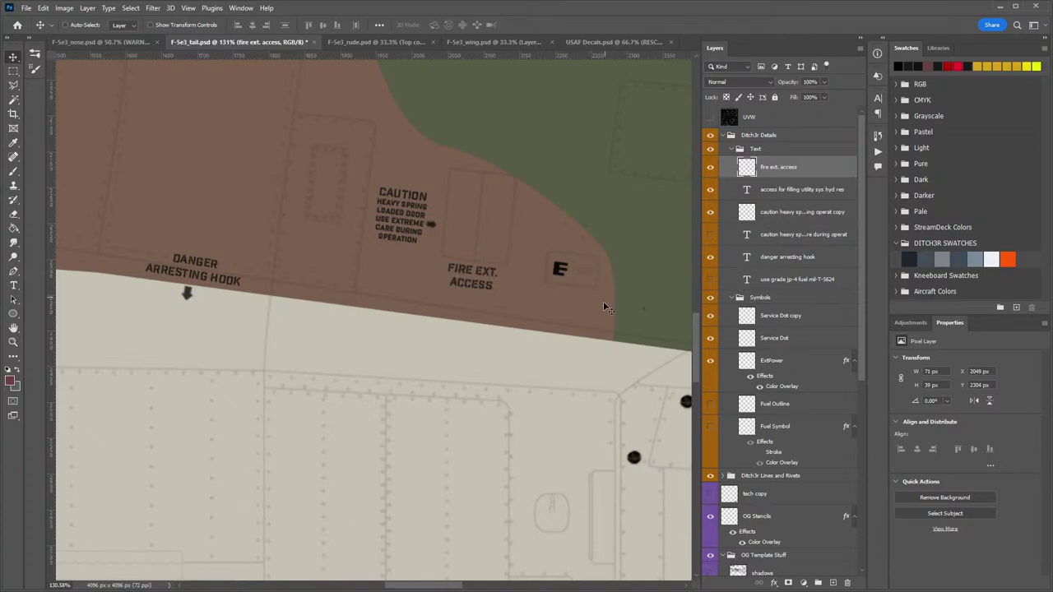
Paste another WARNING text layer, place it below the E symbol and change its text to "EXT PWR".
key(ctrl+v)
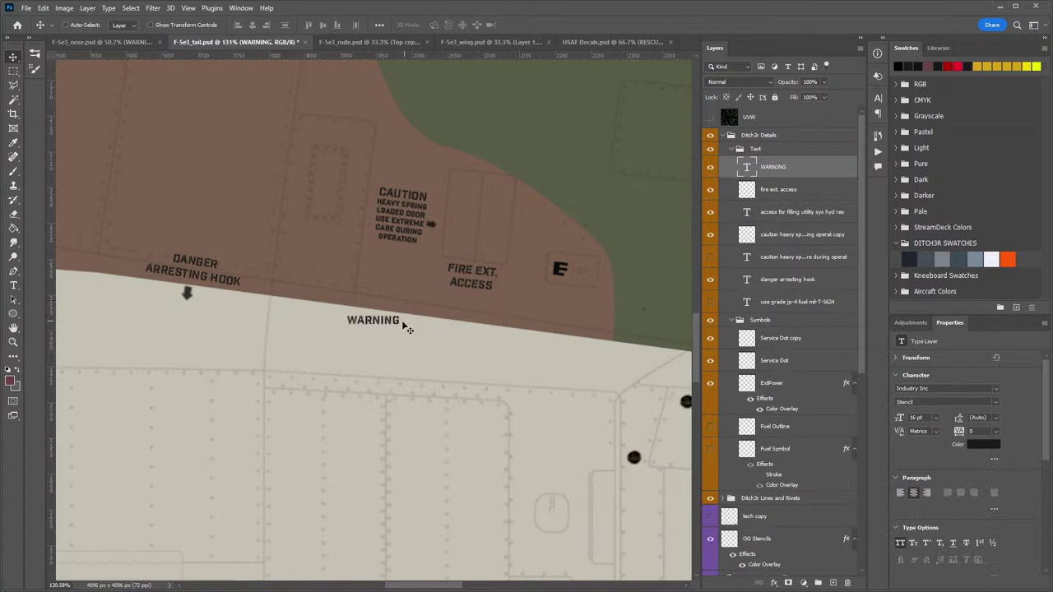
drag(406, 327, 592, 323)
double_click(747, 167)
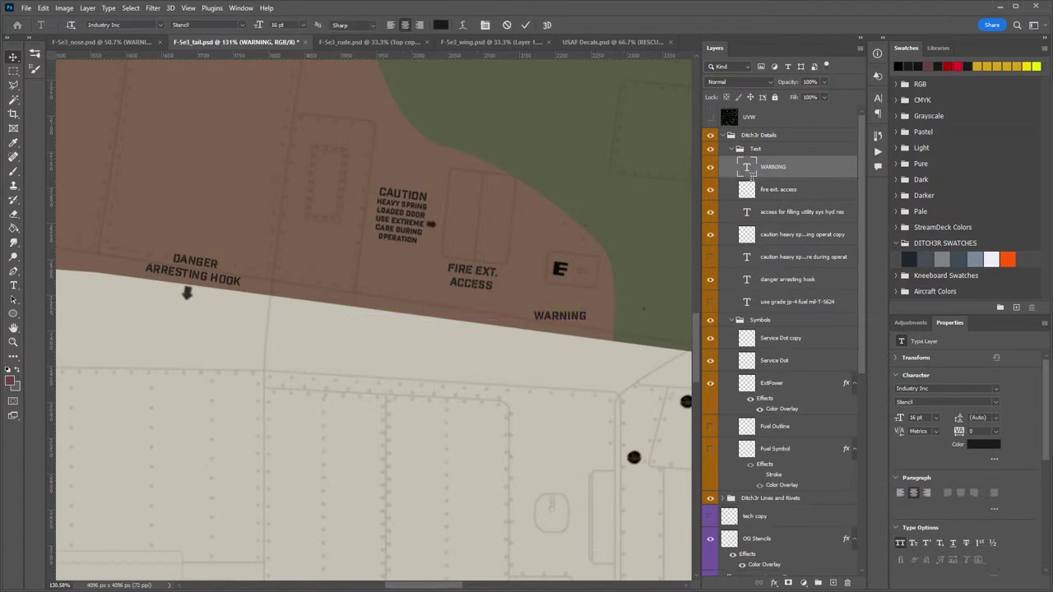
text(EXT PWR)
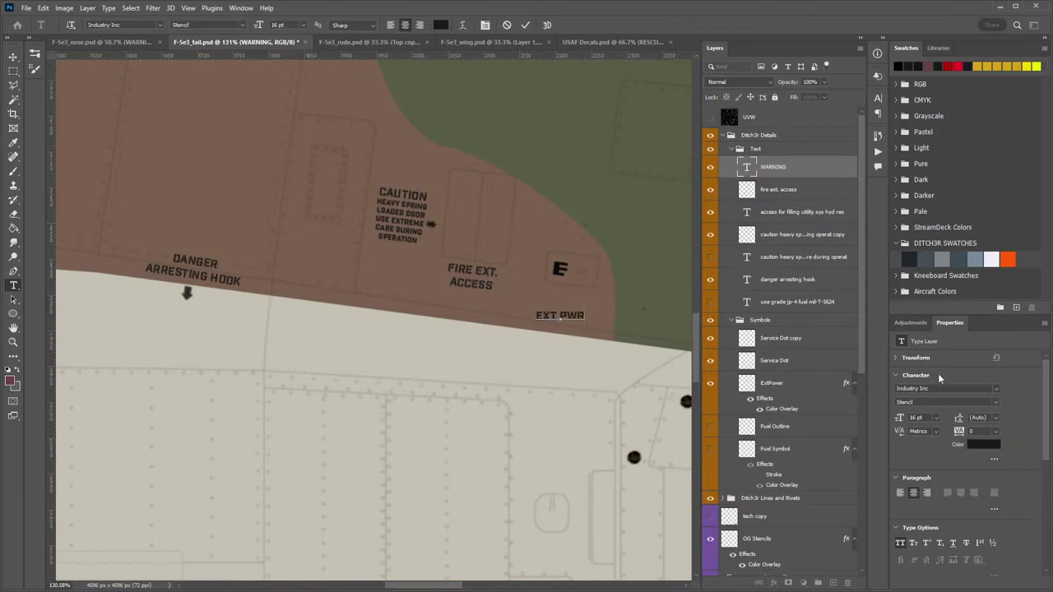
click(13, 56)
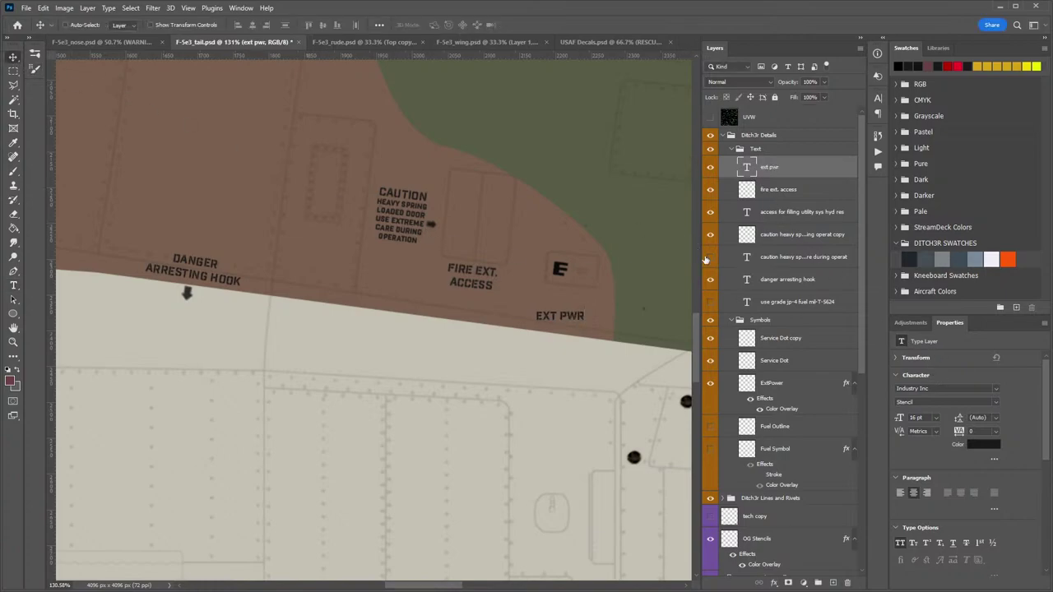
Set the EXT PWR text size to 10 pt and rasterize the layer.
click(935, 419)
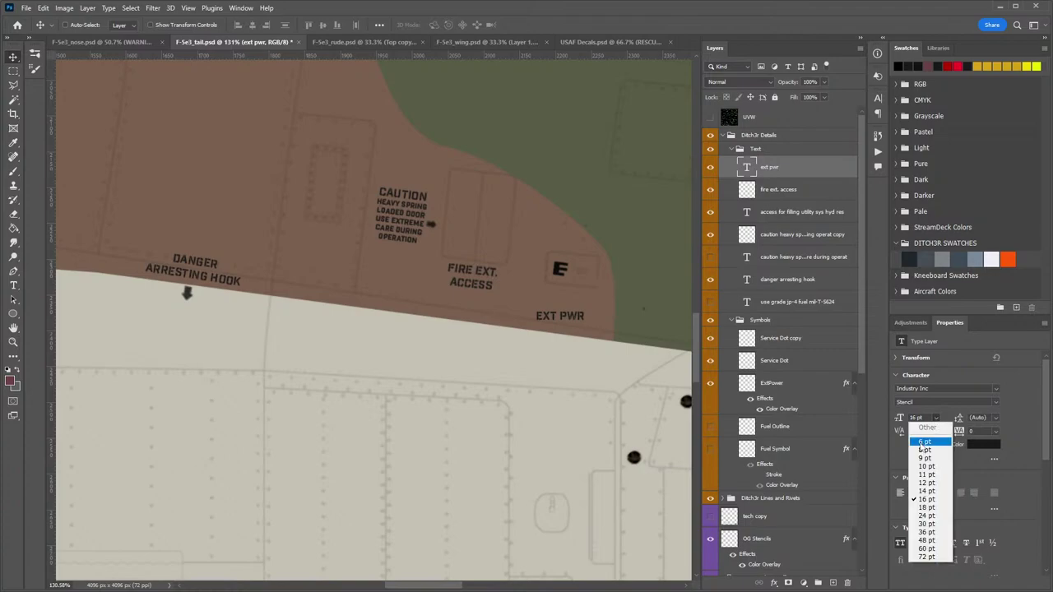
click(926, 460)
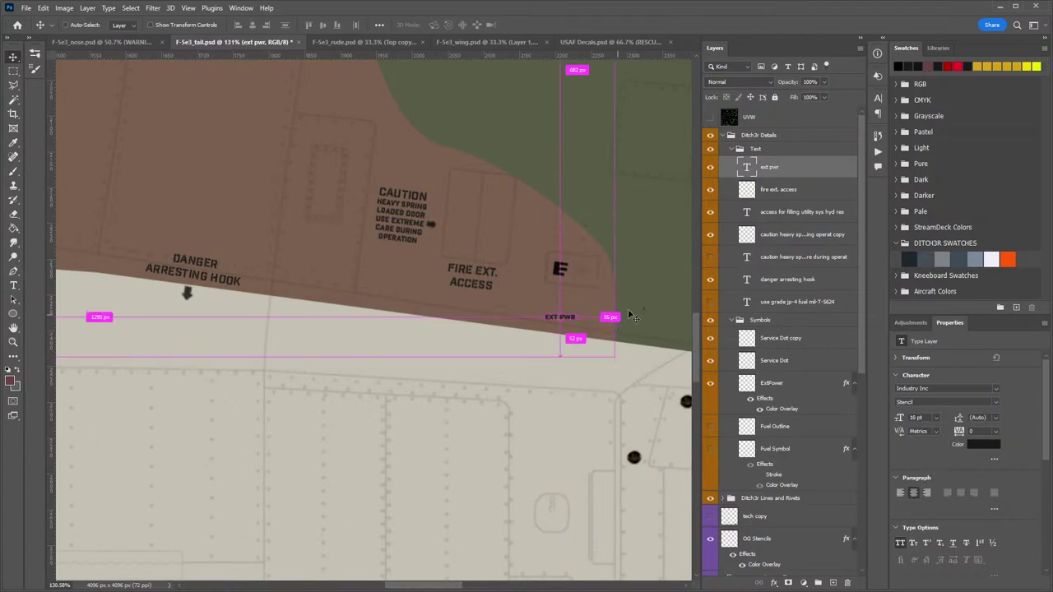
key(e)
click(608, 263)
click(509, 234)
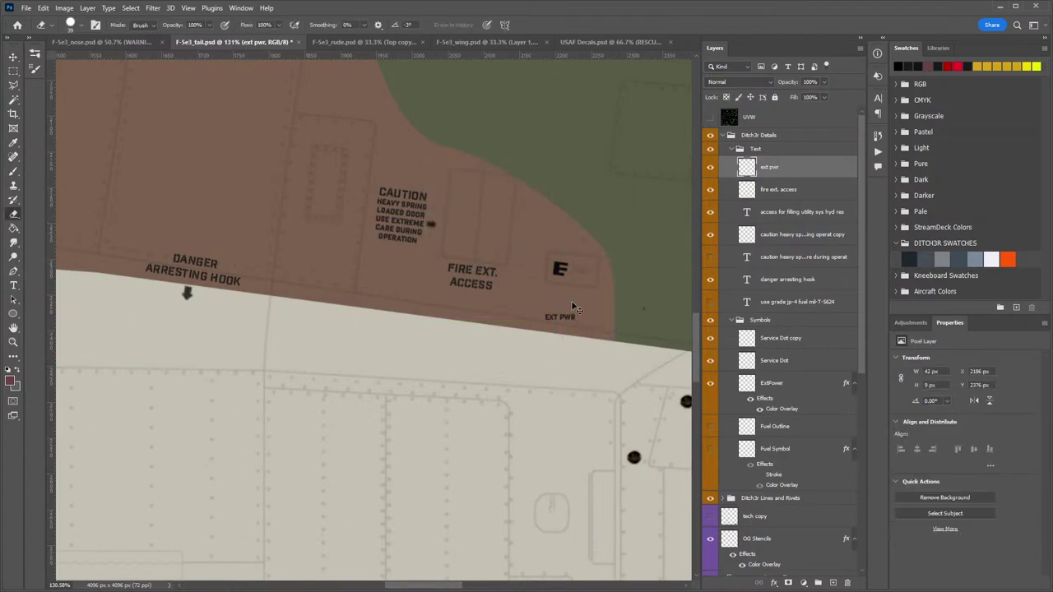
Rotate the EXT PWR lettering about 5.2° clockwise and move it up to the E symbol's panel.
key(ctrl+t)
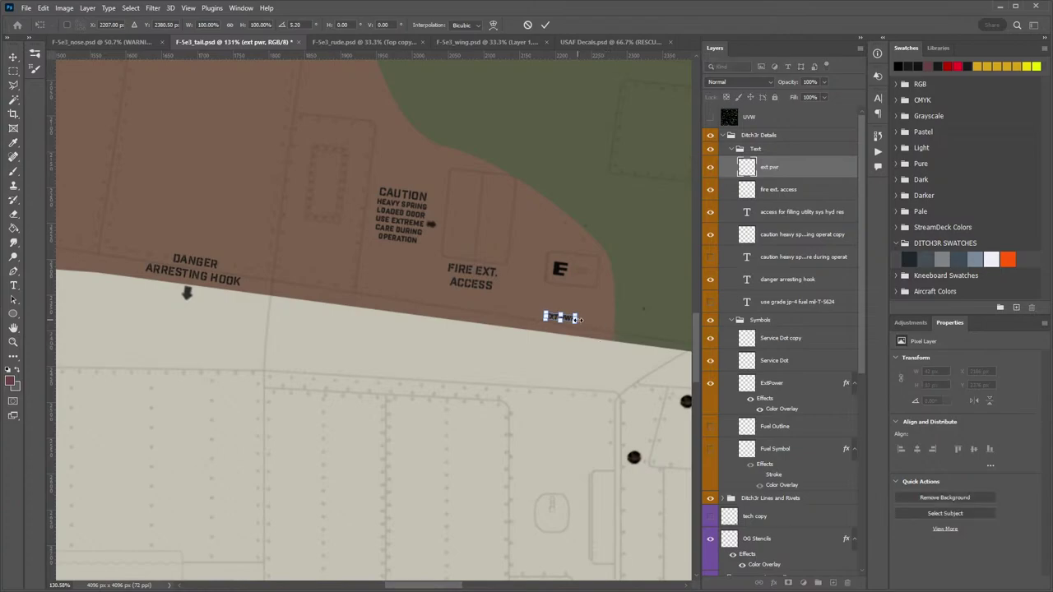
key(Return)
key(z)
click(571, 316)
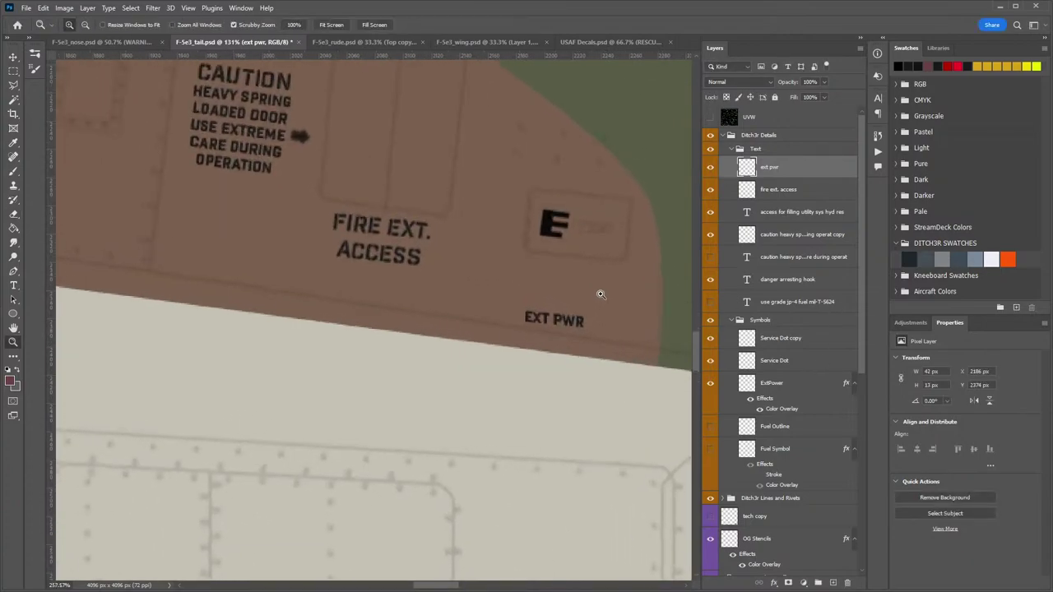
key(v)
drag(573, 322, 591, 247)
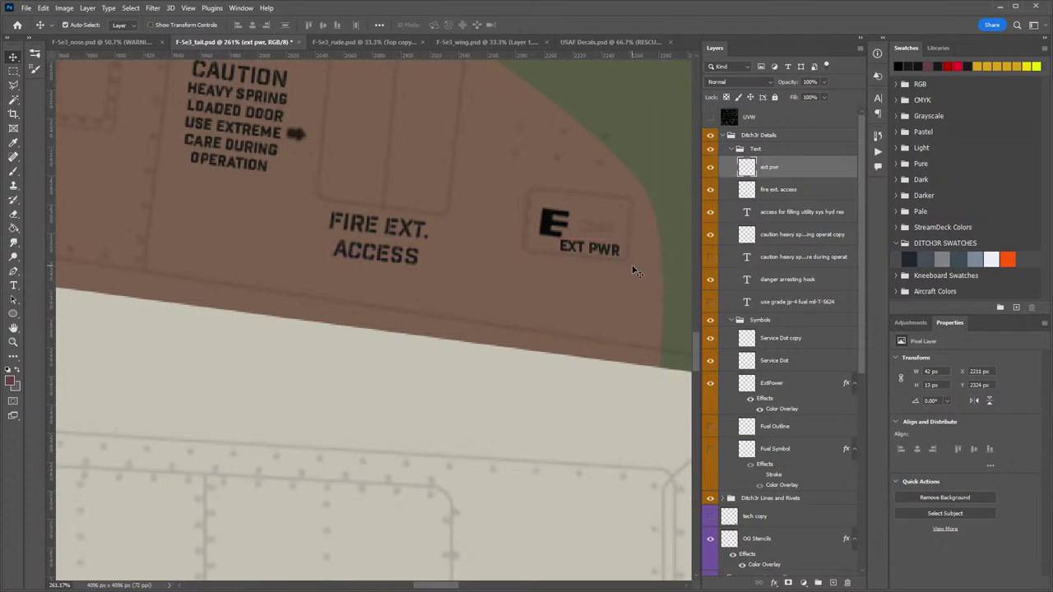
Center the EXT PWR lettering just below the E symbol's panel outline with small nudges up and to the right.
key(ctrl+t)
drag(634, 271, 595, 279)
key(Return)
key(Up)
key(Up)
key(Up)
key(Up)
key(Up)
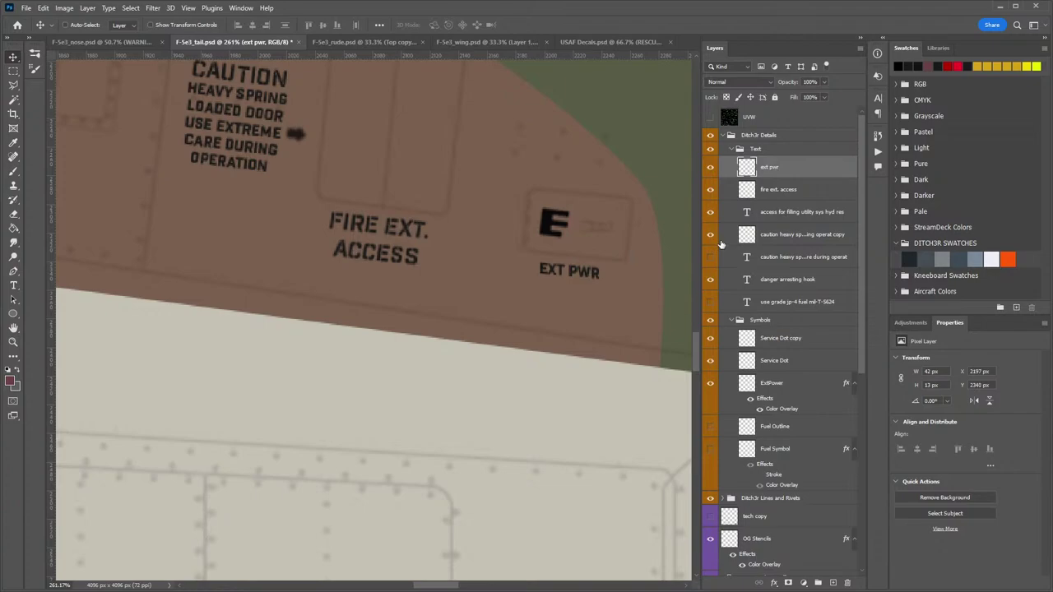
key(Right)
key(Right)
key(Right)
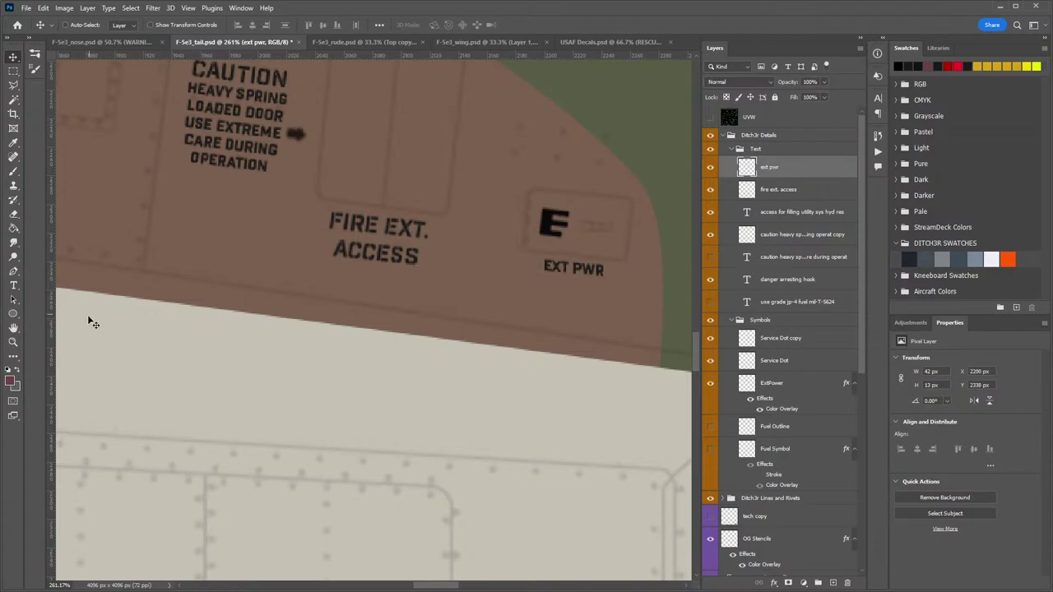
Undo the rotation and placement of the EXT PWR lettering.
click(12, 344)
key(ctrl+1)
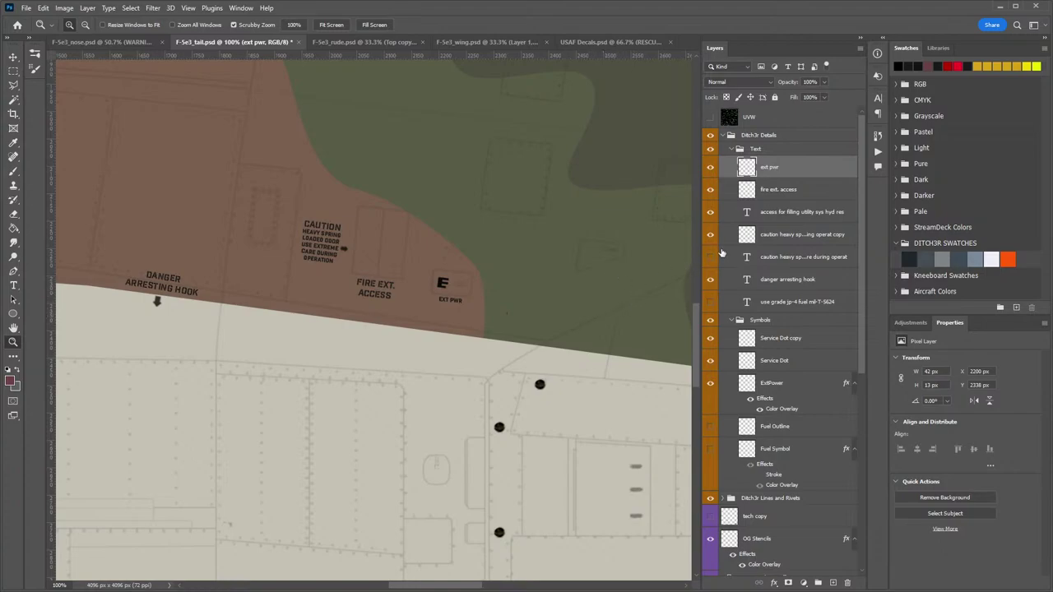
key(ctrl+z)
key(ctrl+z)
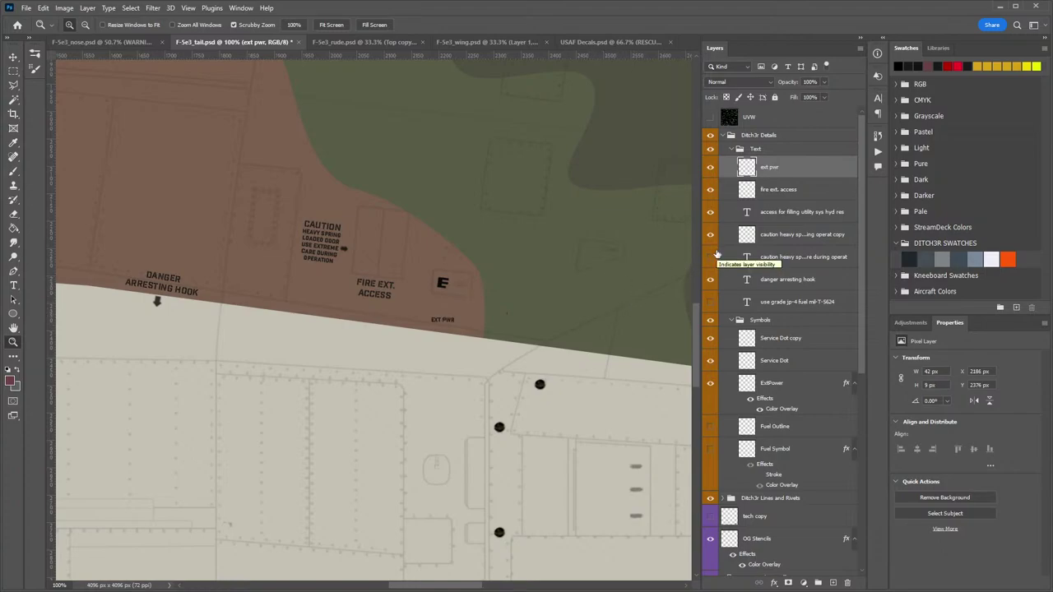
Move the EXT PWR lettering to the right of the E symbol's panel and rotate it about 5° clockwise.
key(v)
drag(452, 322, 554, 311)
key(ctrl+t)
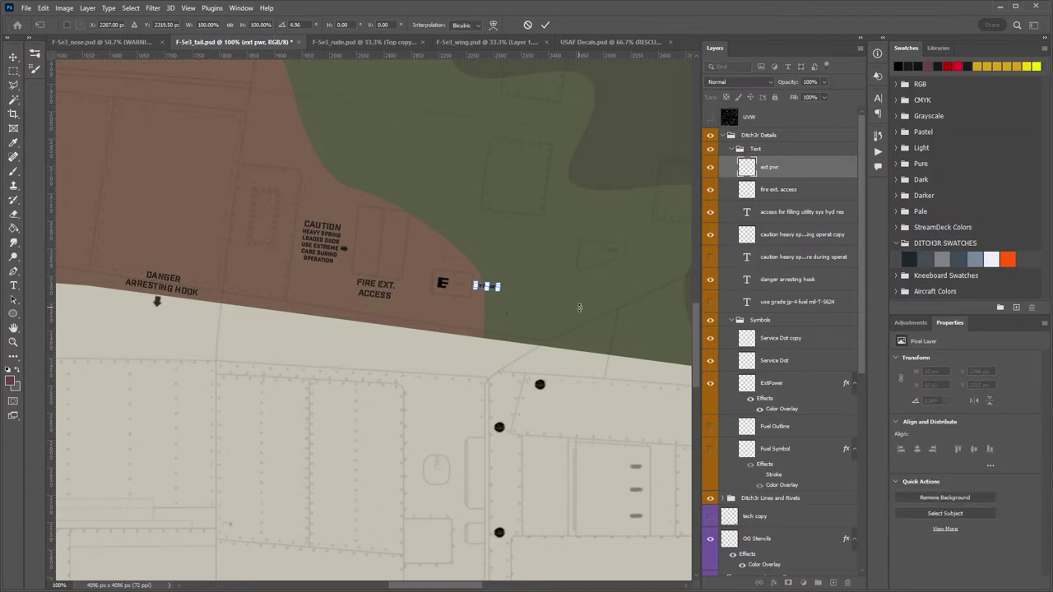
key(Return)
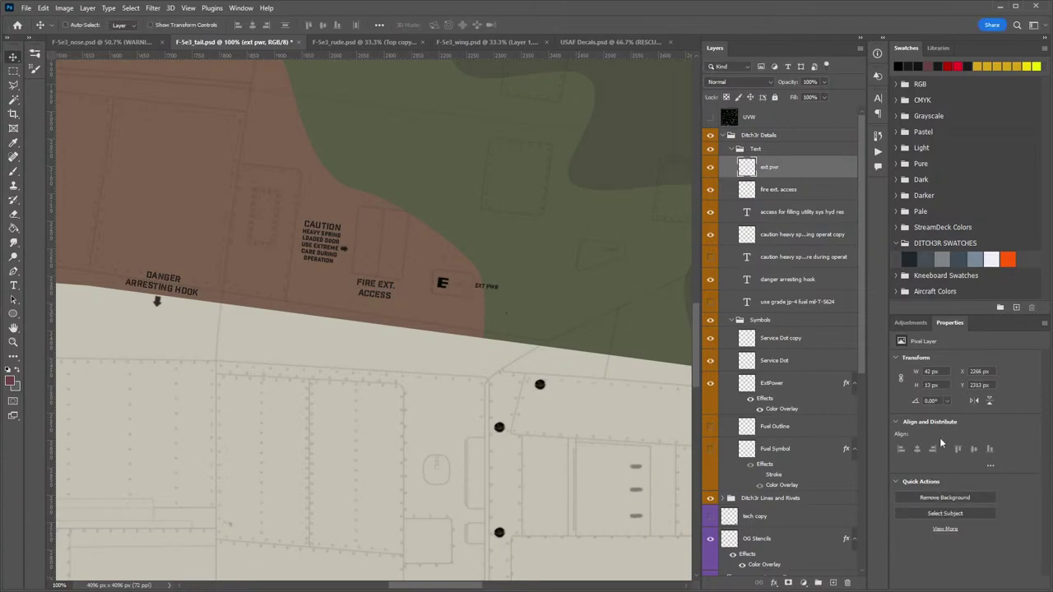
Tilt the EXT PWR lettering beside the E symbol's panel slightly further clockwise.
key(z)
drag(460, 289, 530, 291)
key(ctrl+t)
drag(605, 318, 619, 324)
key(Return)
key(z)
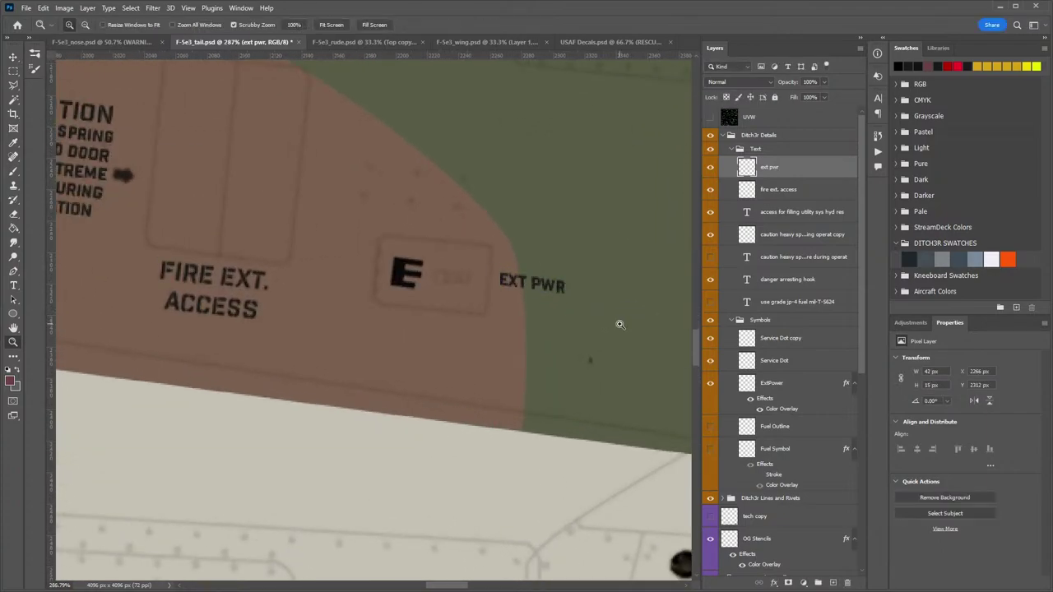
Undo the EXT PWR lettering's rotation and placement, rotate it about 6.4° clockwise and place it just below the E symbol's panel.
key(ctrl+z)
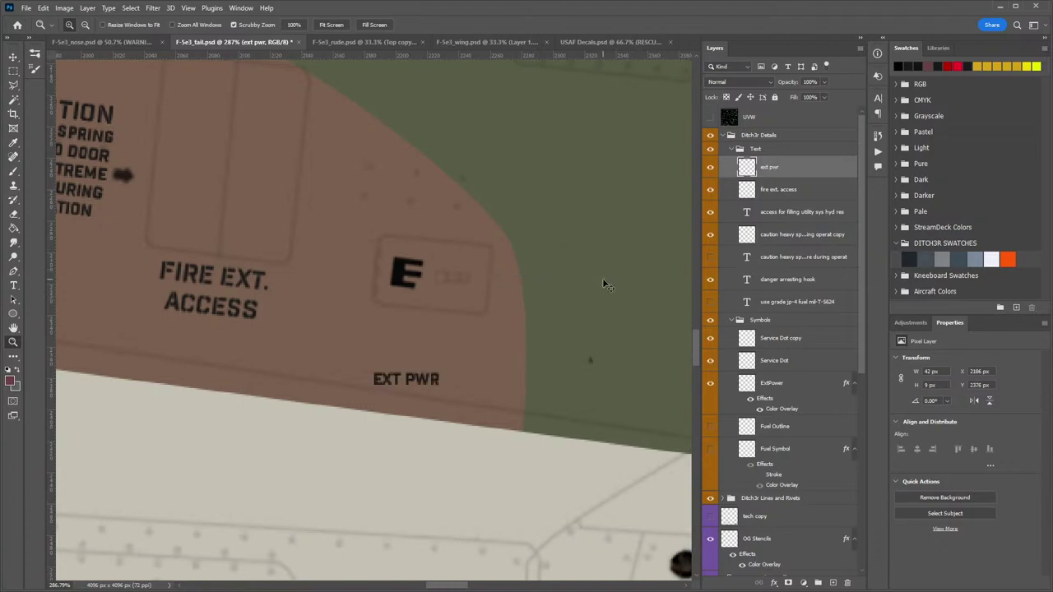
key(ctrl+z)
key(ctrl+t)
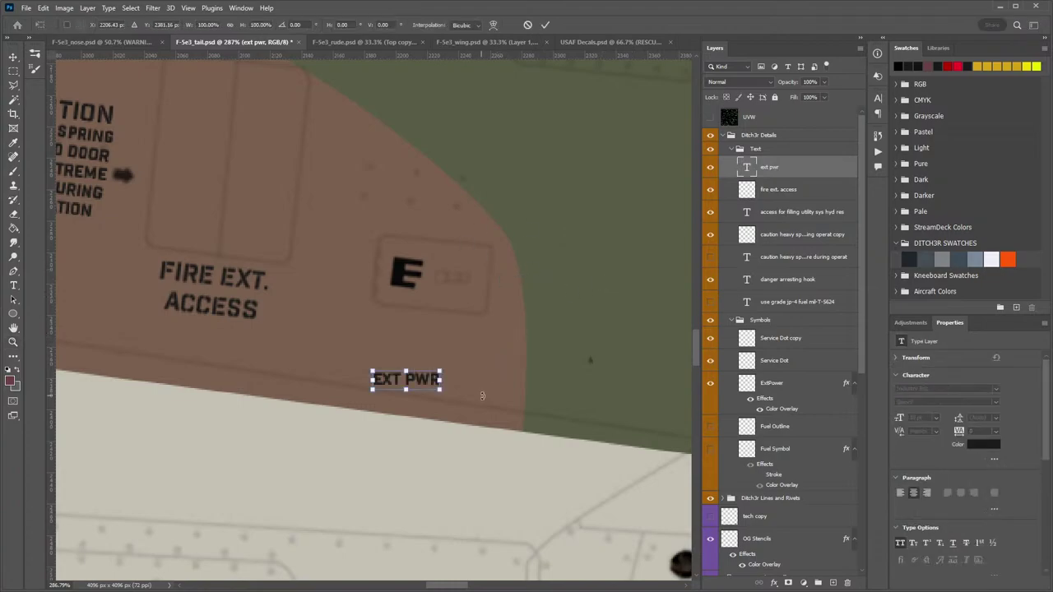
drag(484, 399, 492, 408)
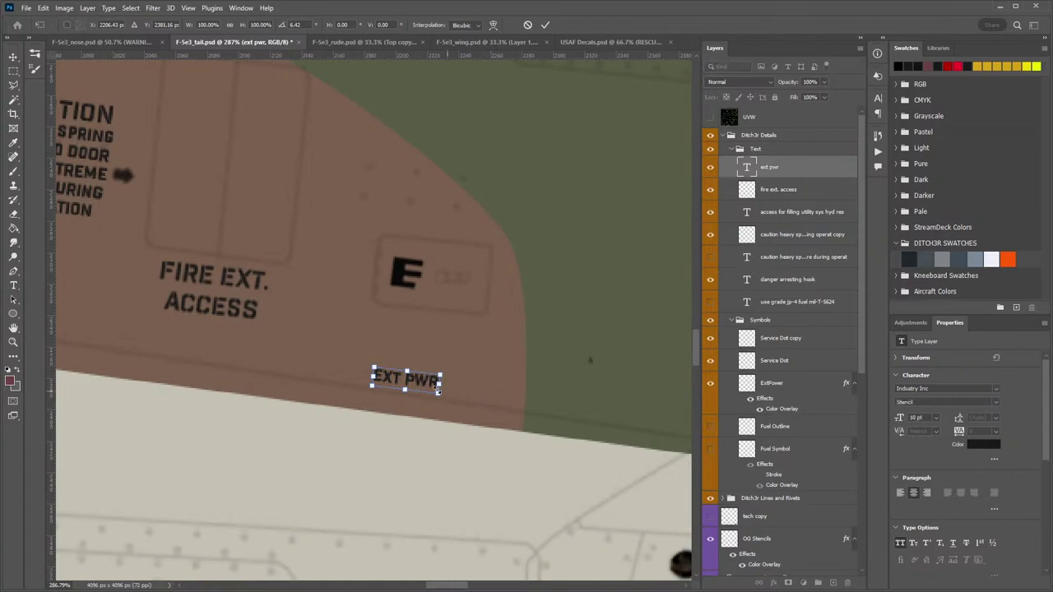
drag(426, 383, 472, 355)
key(Return)
key(z)
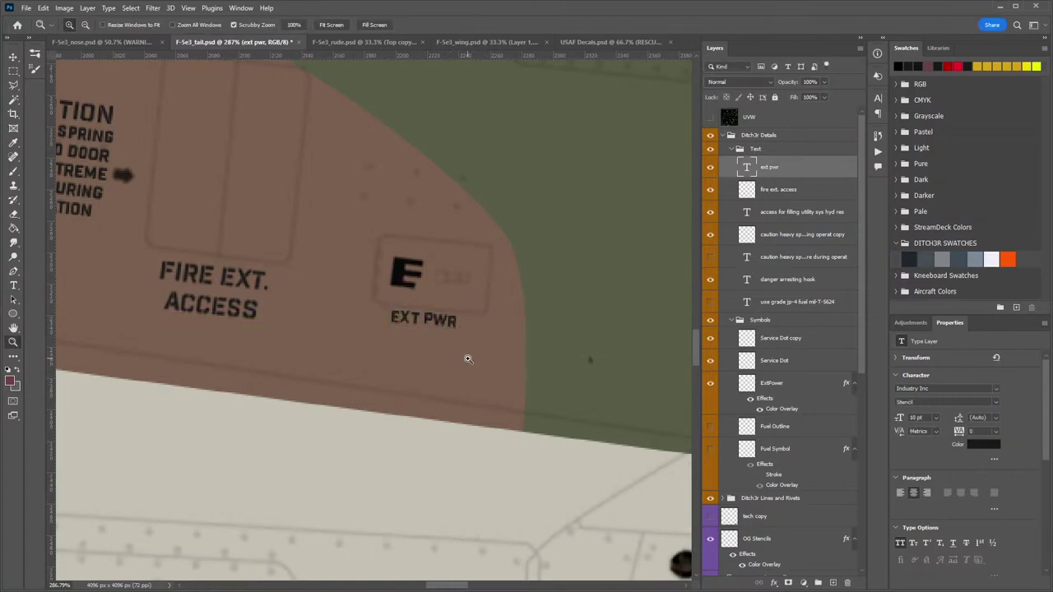
key(v)
key(Down)
key(Down)
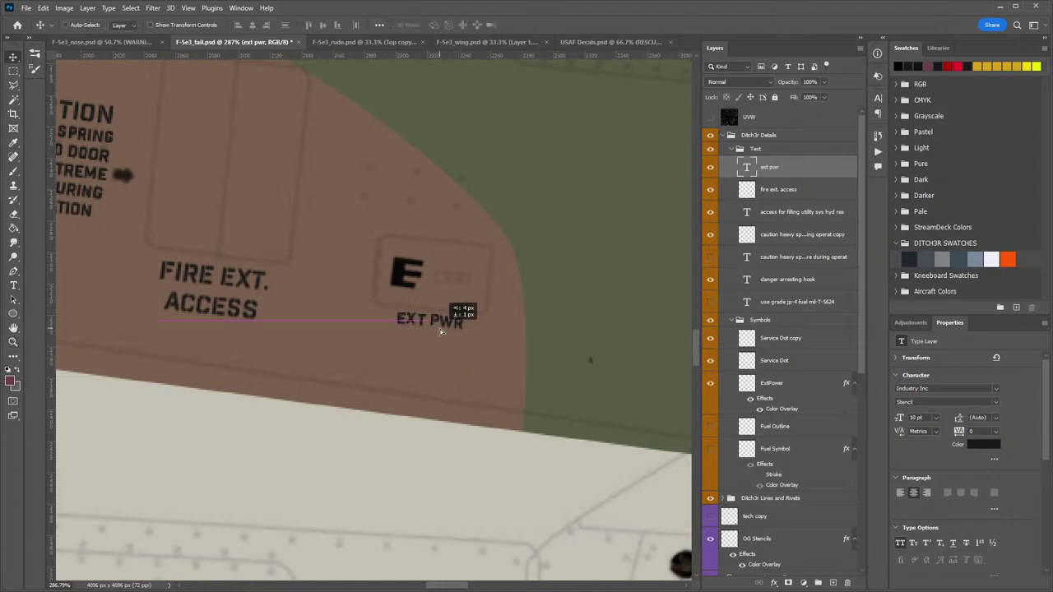
Rotate the EXT PWR lettering about 2° further clockwise and delete the ext pwr layer.
key(ctrl+t)
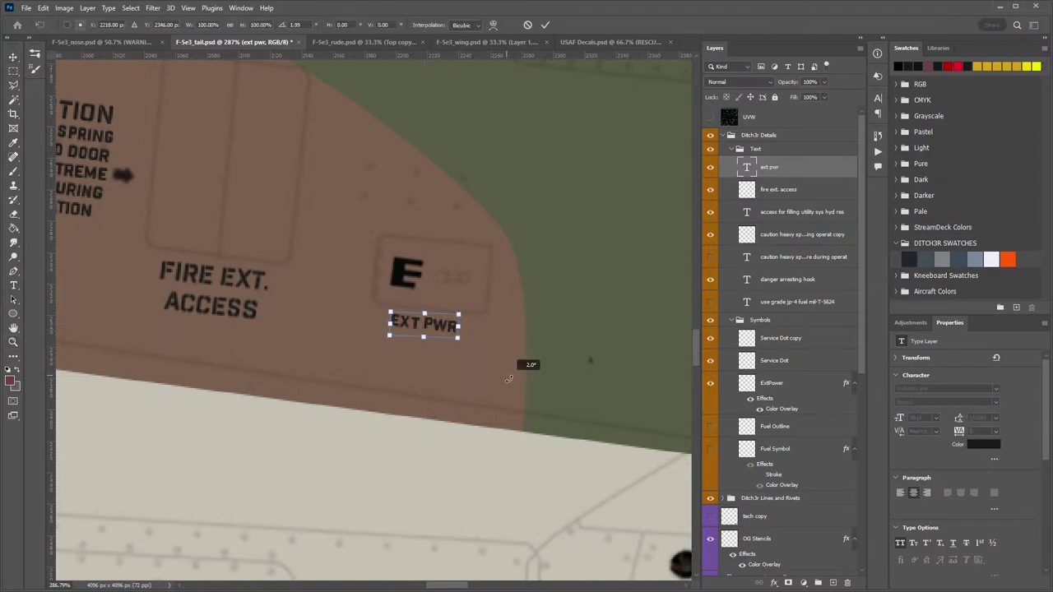
key(Return)
key(Delete)
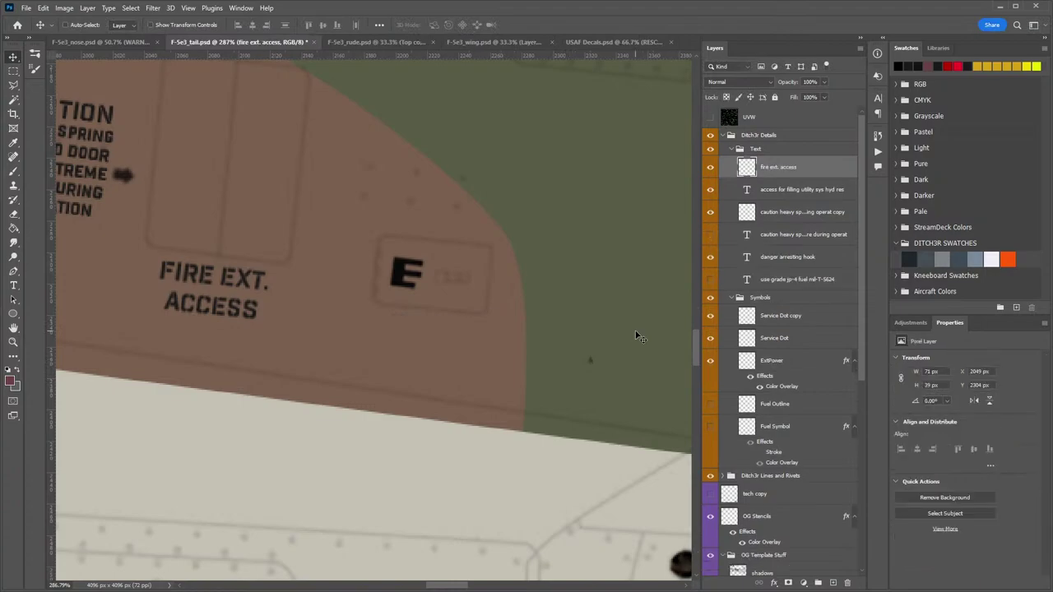
Erase the original grounding caption beside the upper ground symbol on the OG Stencils layer.
key(z)
drag(581, 308, 530, 325)
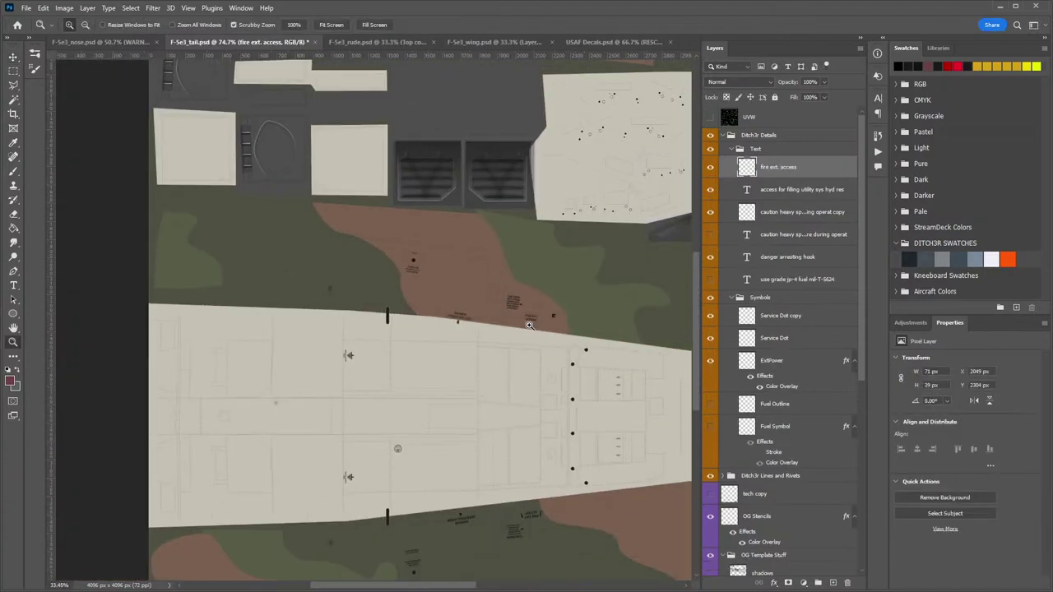
drag(591, 424, 548, 330)
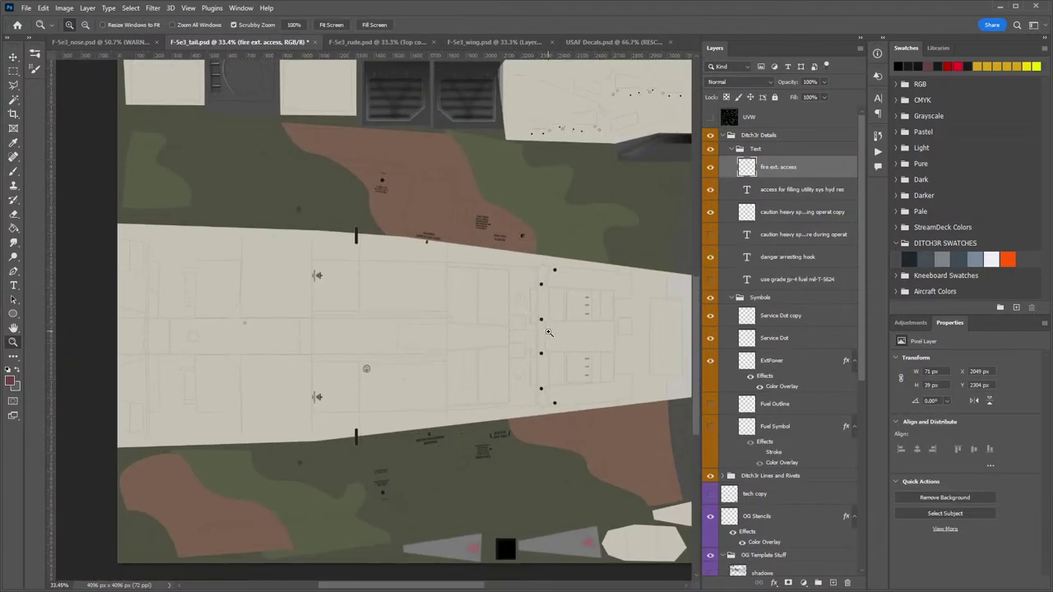
drag(549, 286, 416, 368)
drag(236, 296, 358, 298)
drag(298, 340, 408, 409)
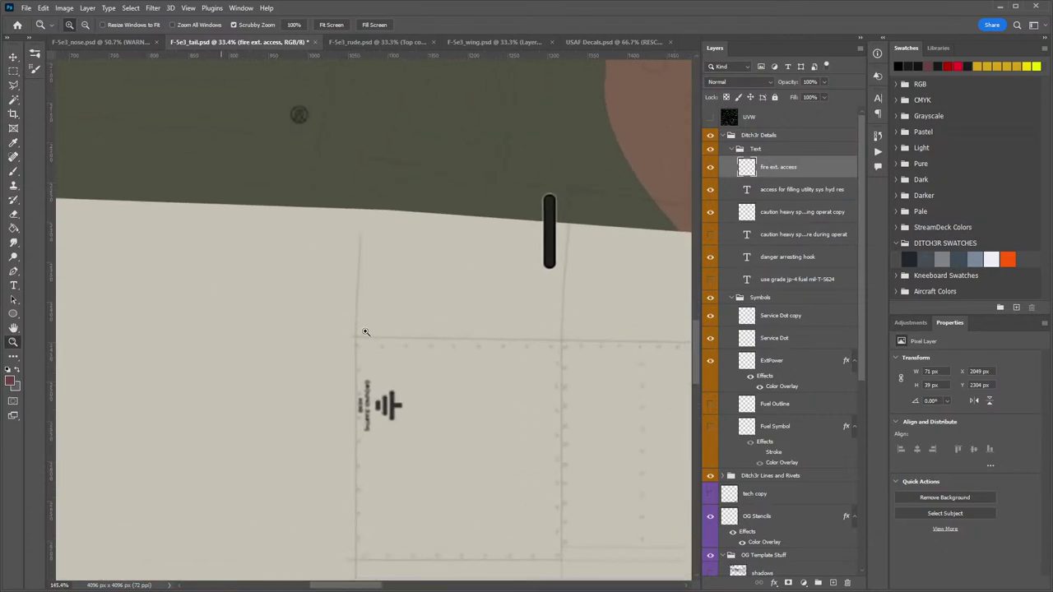
drag(402, 448, 406, 379)
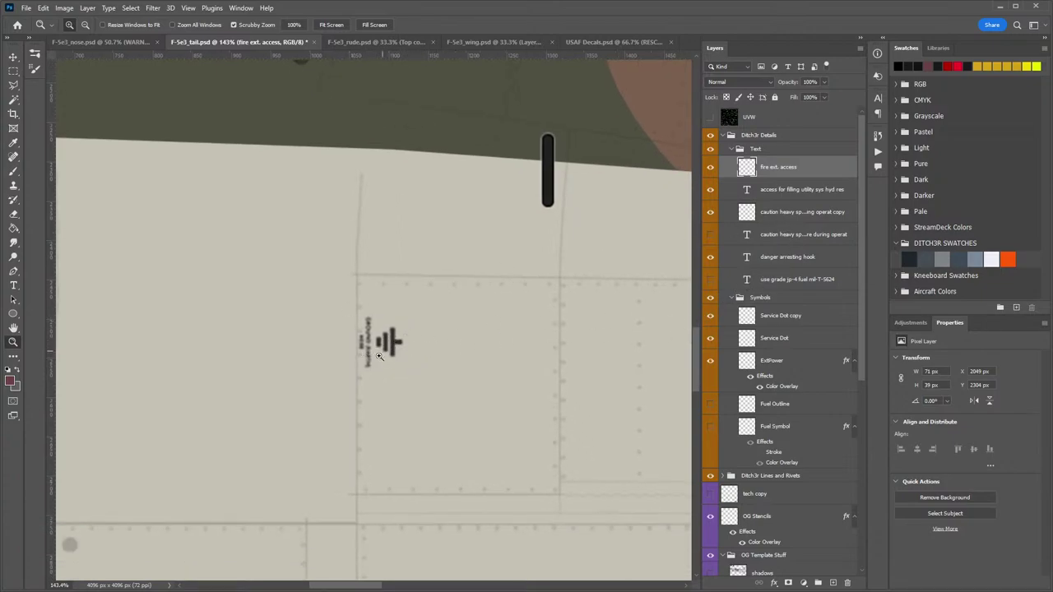
scroll(515, 381, down, 6)
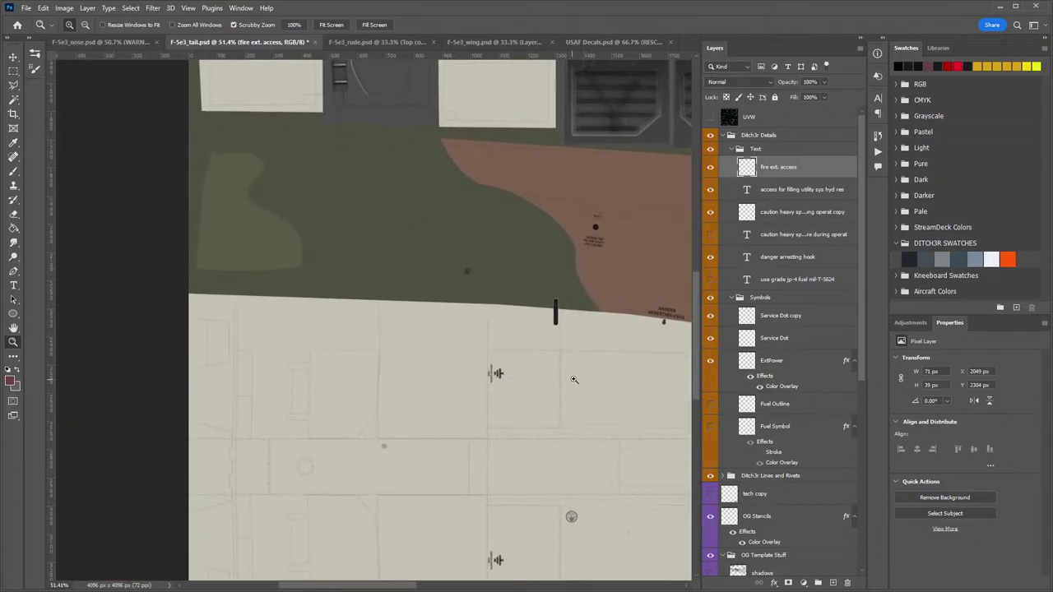
drag(557, 367, 449, 313)
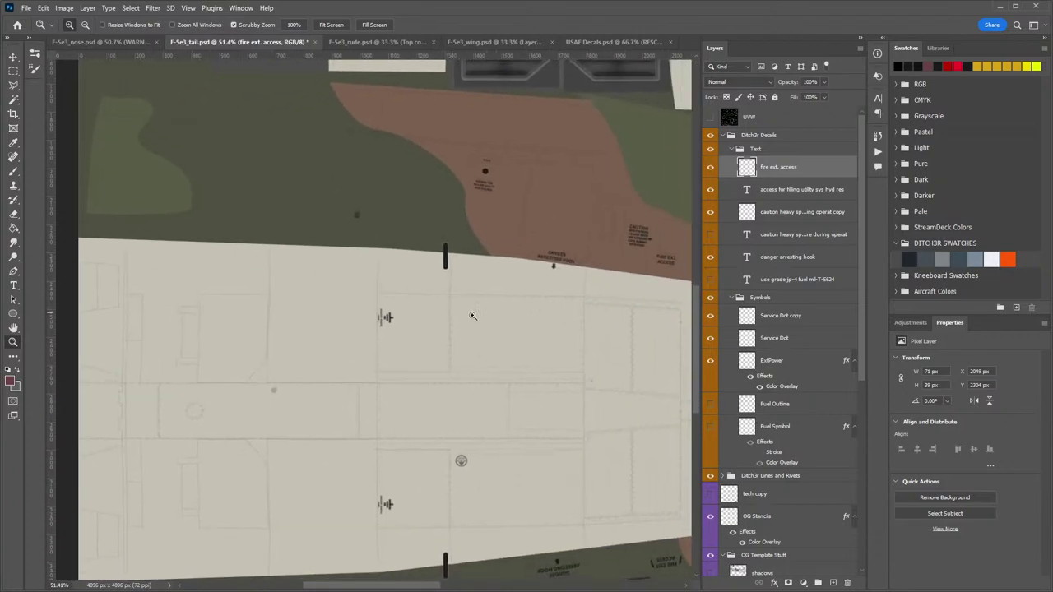
click(745, 517)
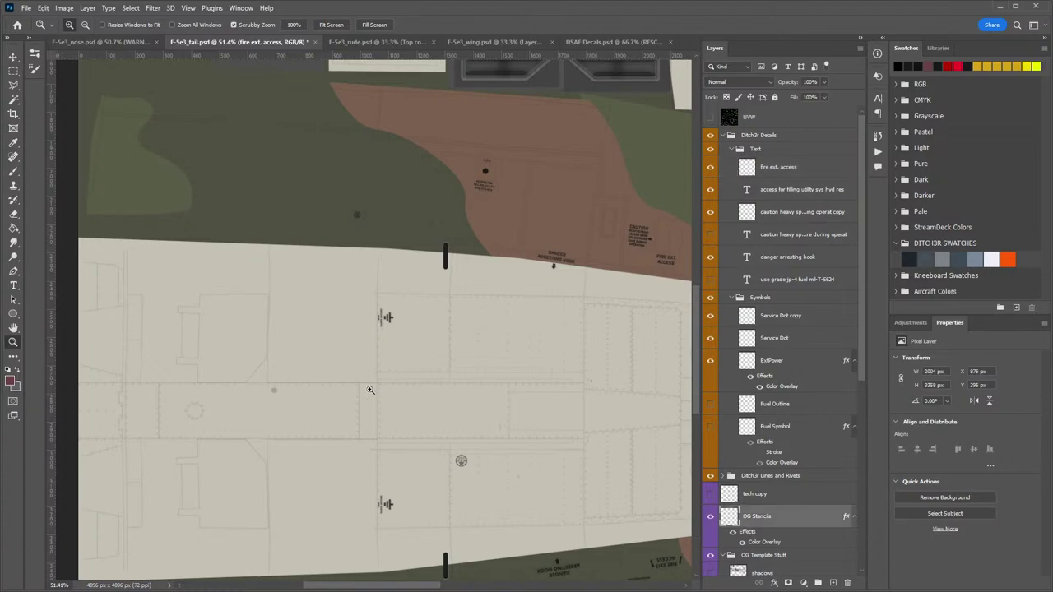
scroll(385, 317, up, 6)
key(e)
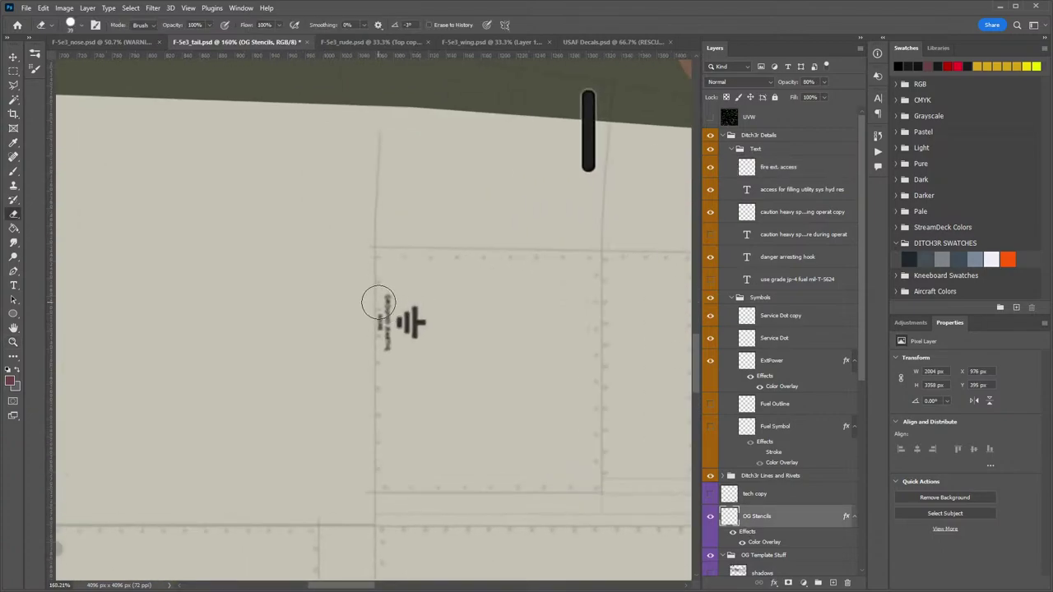
drag(375, 301, 371, 348)
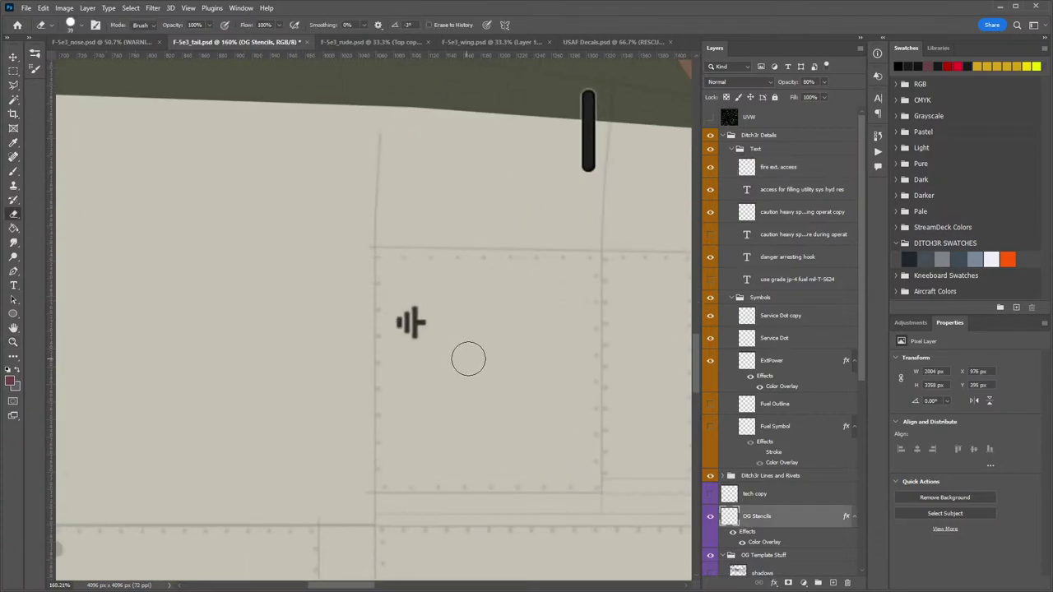
Add the text GROUND POINT below the upper ground symbol and set its size to 10 pt.
click(14, 285)
click(408, 399)
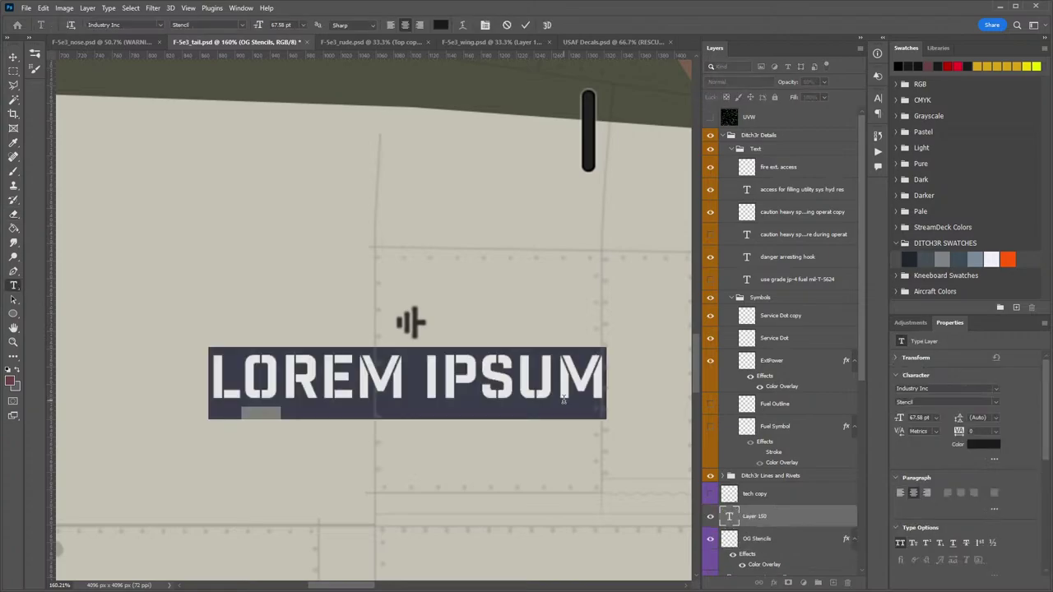
text(GROUND POINT)
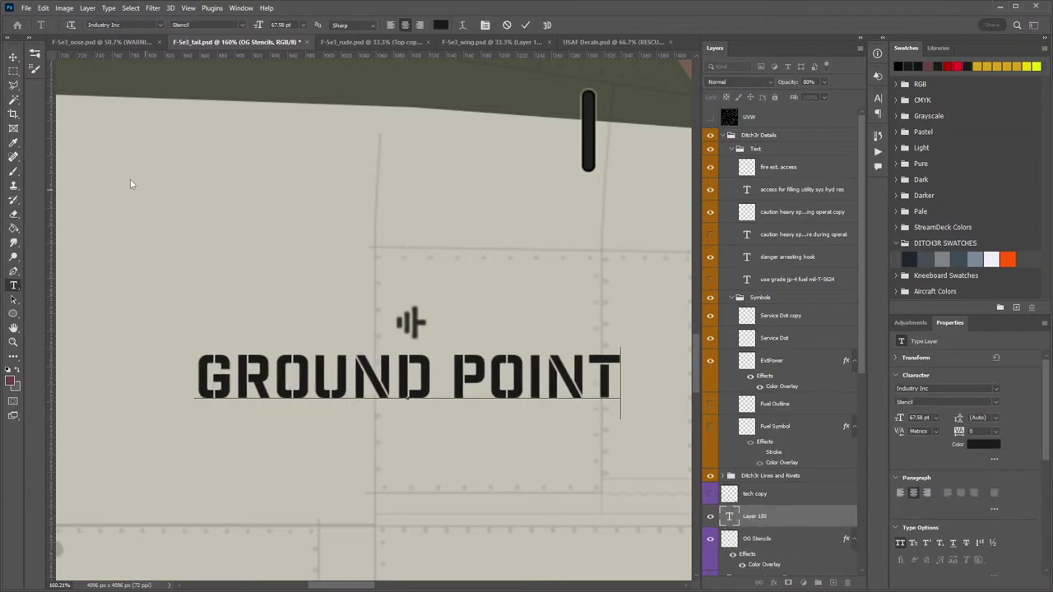
click(14, 56)
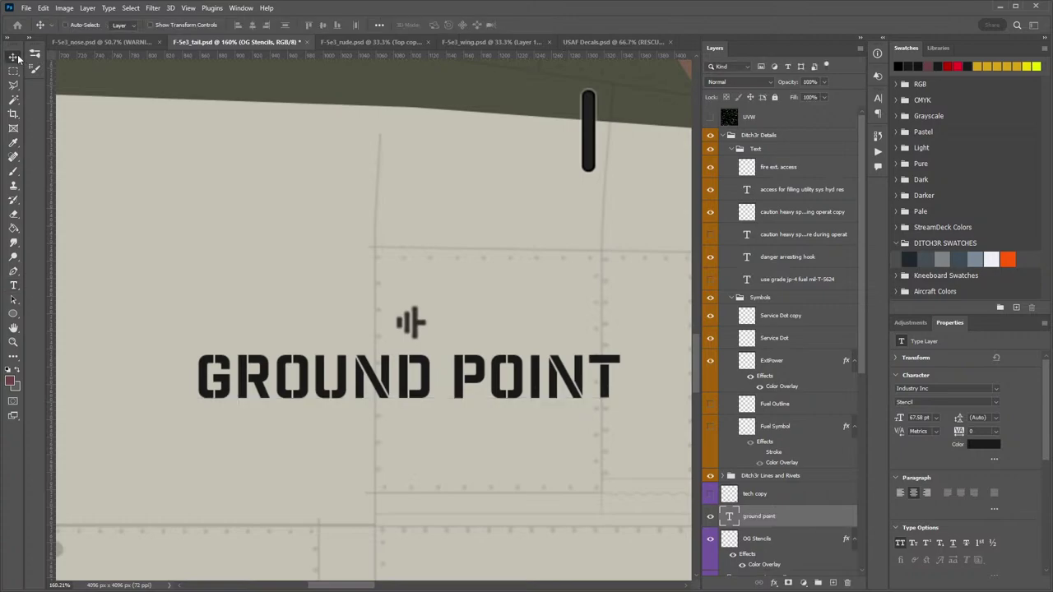
click(935, 418)
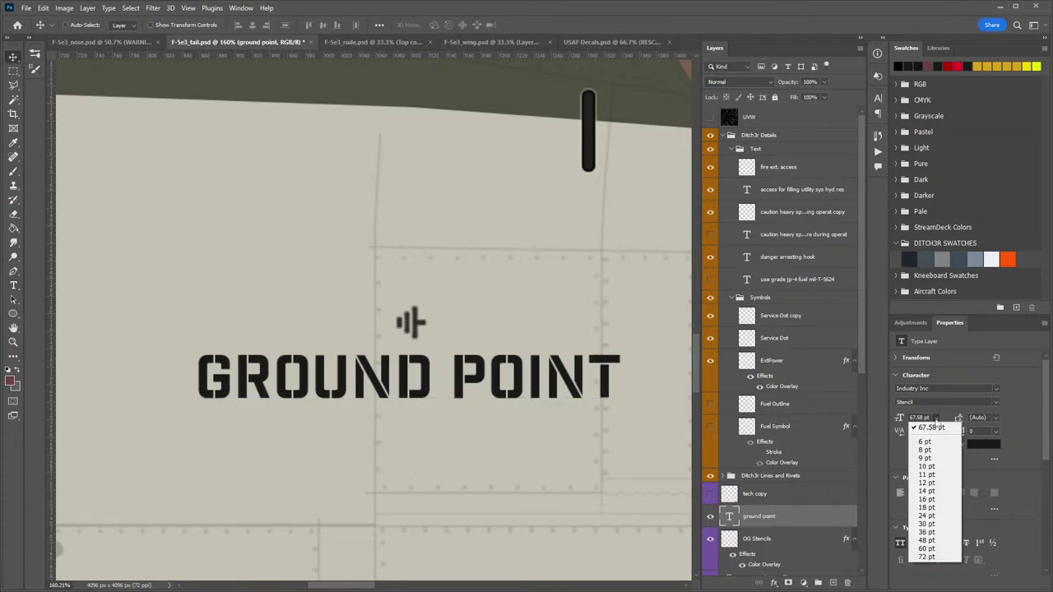
click(925, 467)
Rotate the GROUND POINT text 90° clockwise and place it vertically just left of the upper ground symbol.
key(ctrl+t)
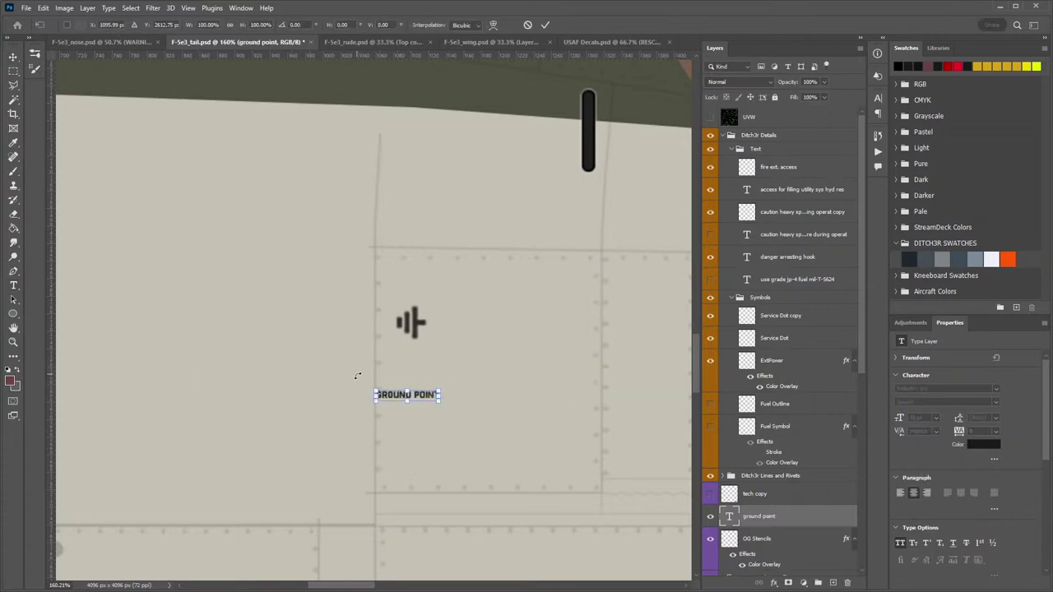
drag(392, 364, 392, 317)
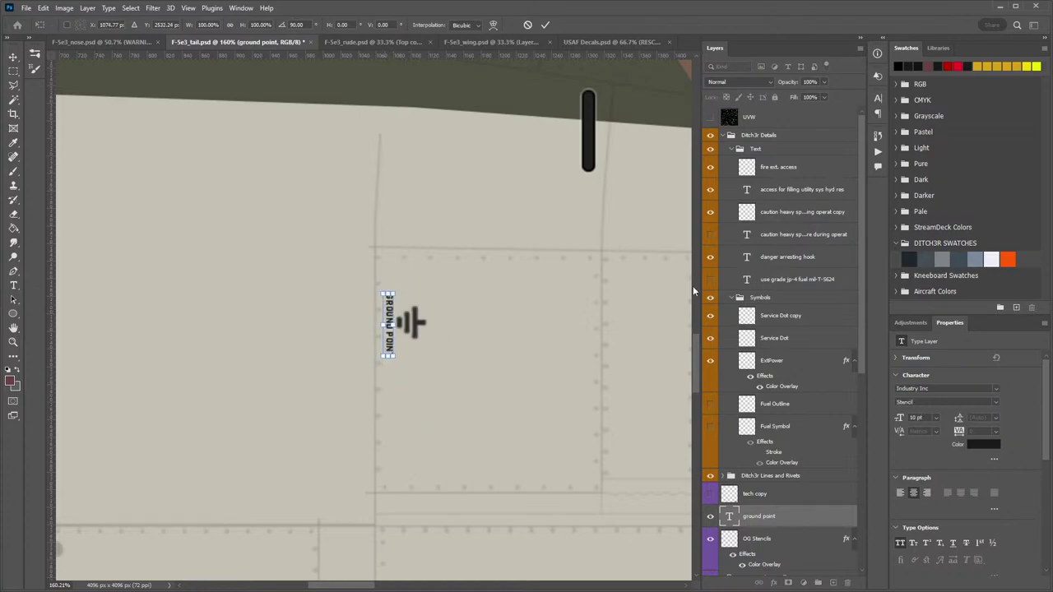
key(Left)
key(Up)
key(Return)
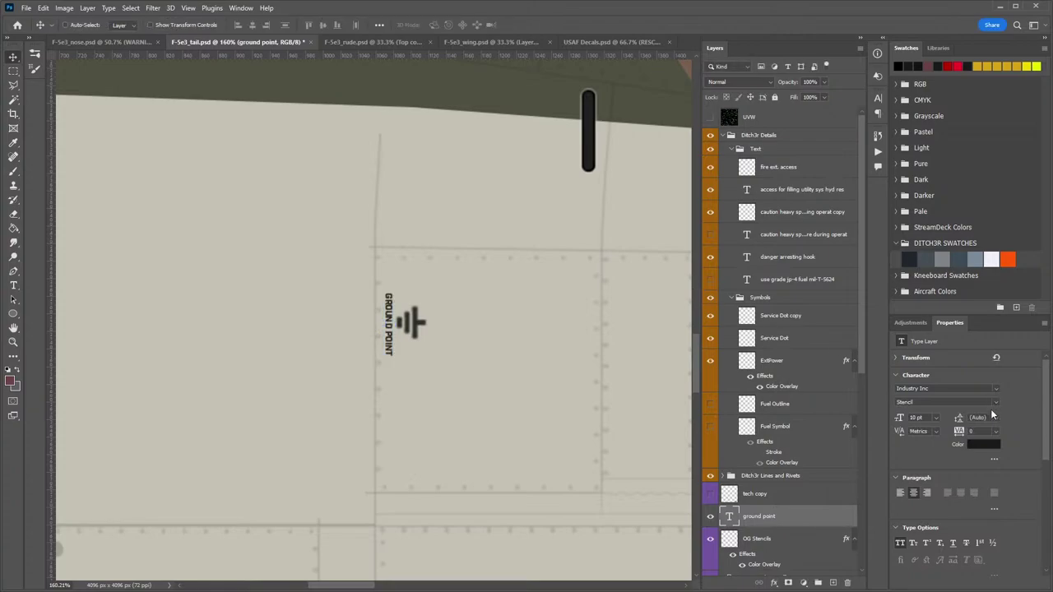
Set the GROUND POINT text size to 8 pt and nudge it right toward the ground symbol.
click(935, 416)
click(922, 426)
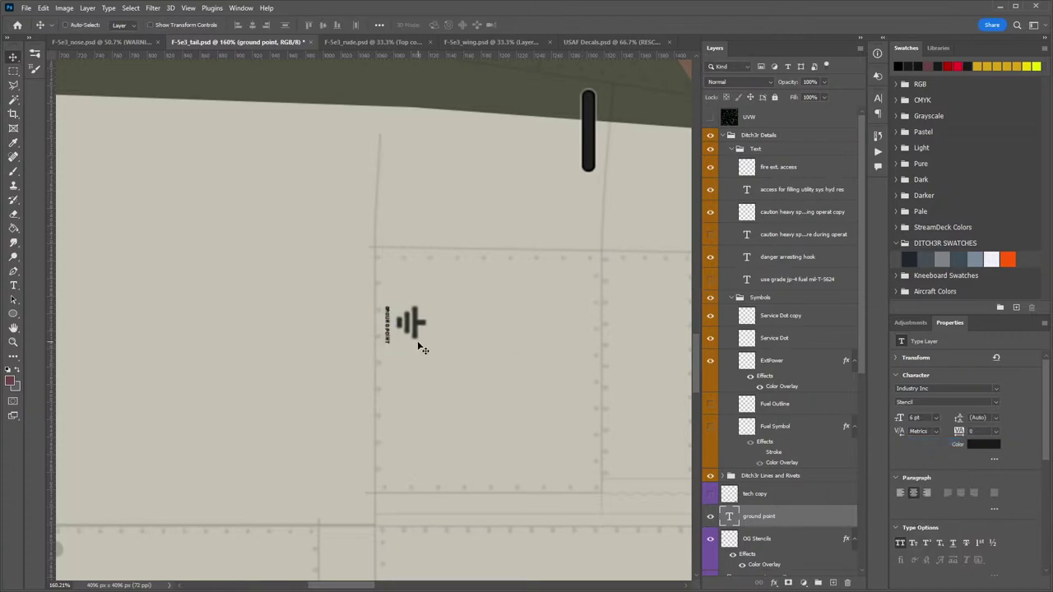
click(935, 417)
click(922, 447)
key(Right)
key(Right)
Duplicate the GROUND POINT text and place the copy beside the lower ground symbol.
drag(532, 351, 486, 350)
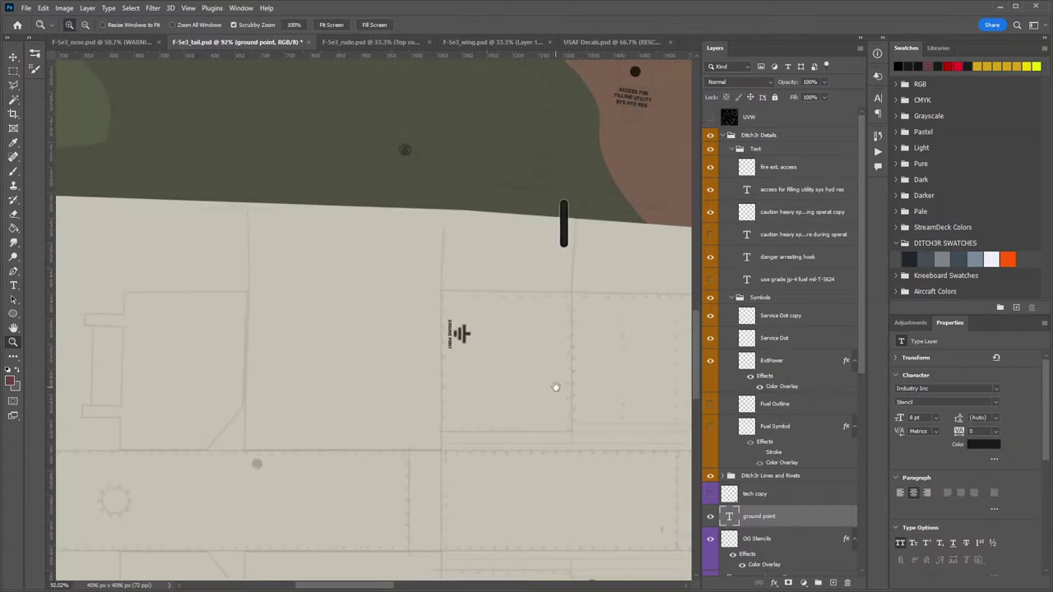
drag(552, 384, 466, 168)
key(v)
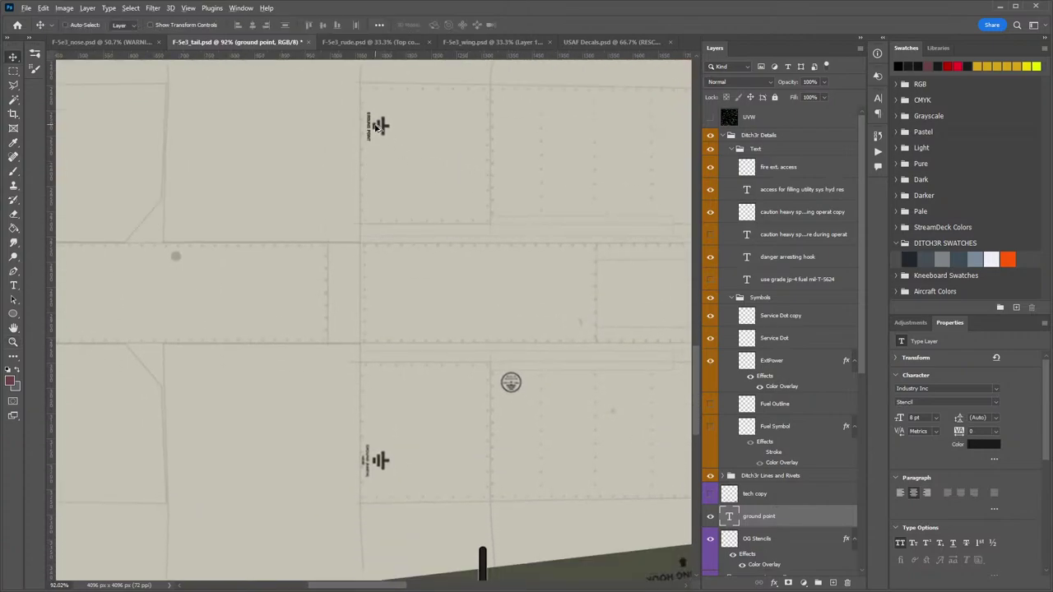
drag(376, 125, 422, 453)
Erase the original grounding caption beside the lower ground symbol on the OG Stencils layer.
key(z)
click(771, 558)
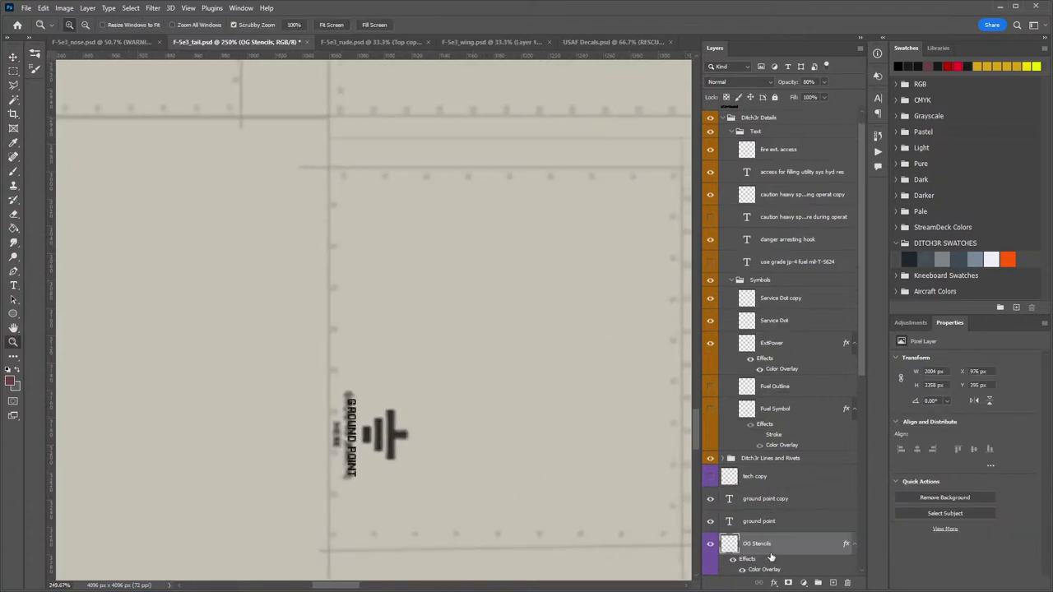
key(e)
drag(329, 399, 351, 481)
key(v)
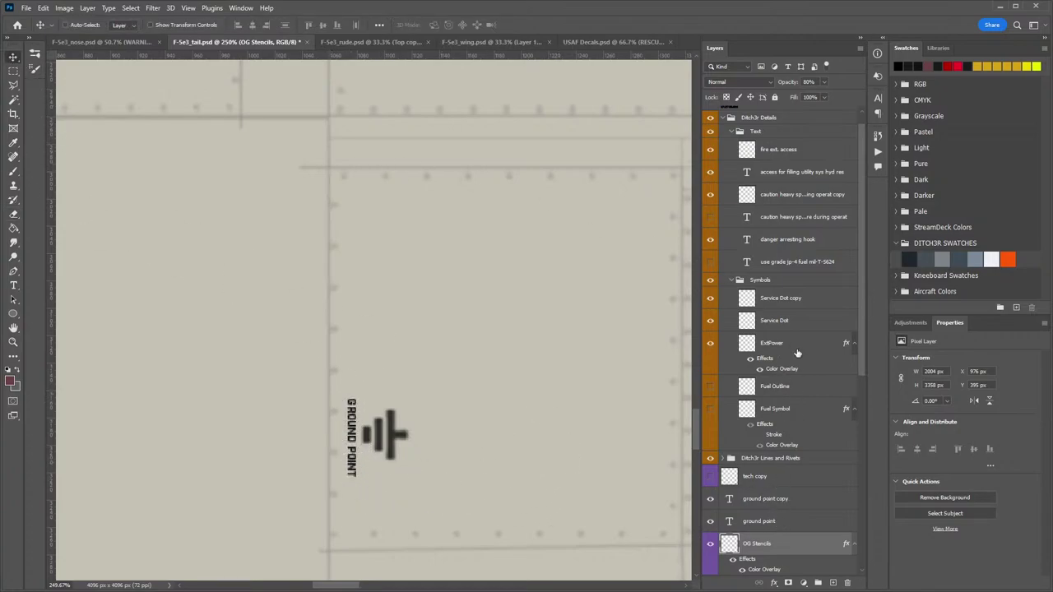
Move both ground point text layers to the top of the Text group and nudge the copy slightly upward.
click(765, 499)
shift+click(785, 522)
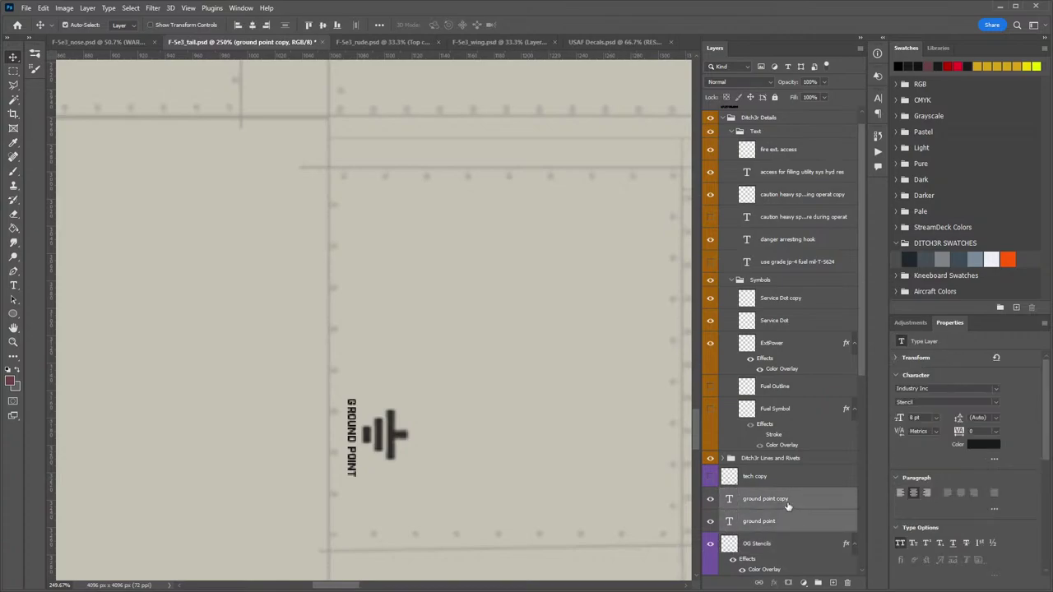
drag(785, 502, 775, 136)
click(788, 149)
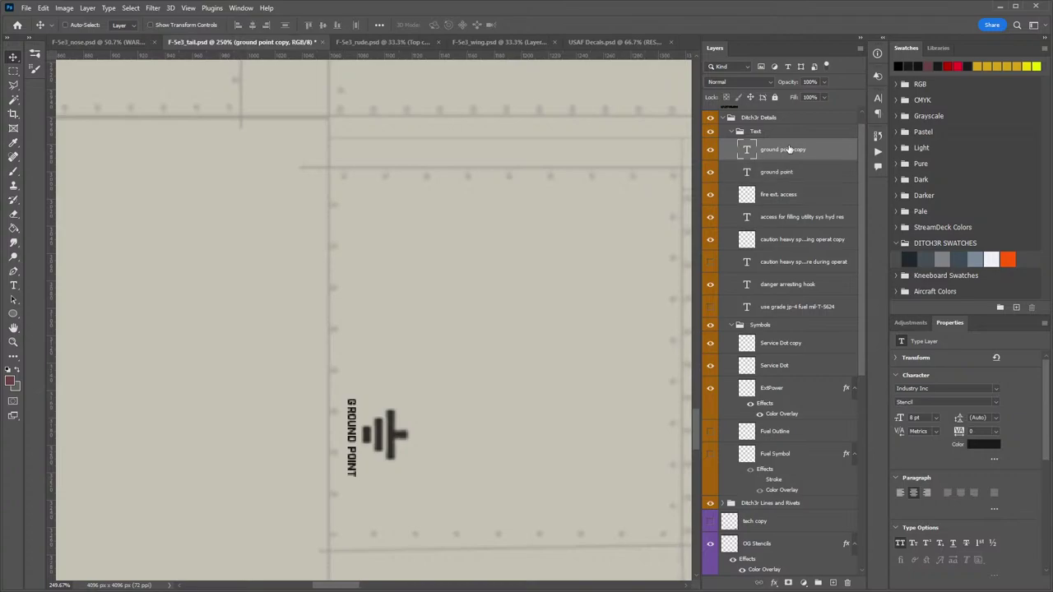
Look over the remaining stencils on the belly and rear fuselage sections of the tail texture.
key(z)
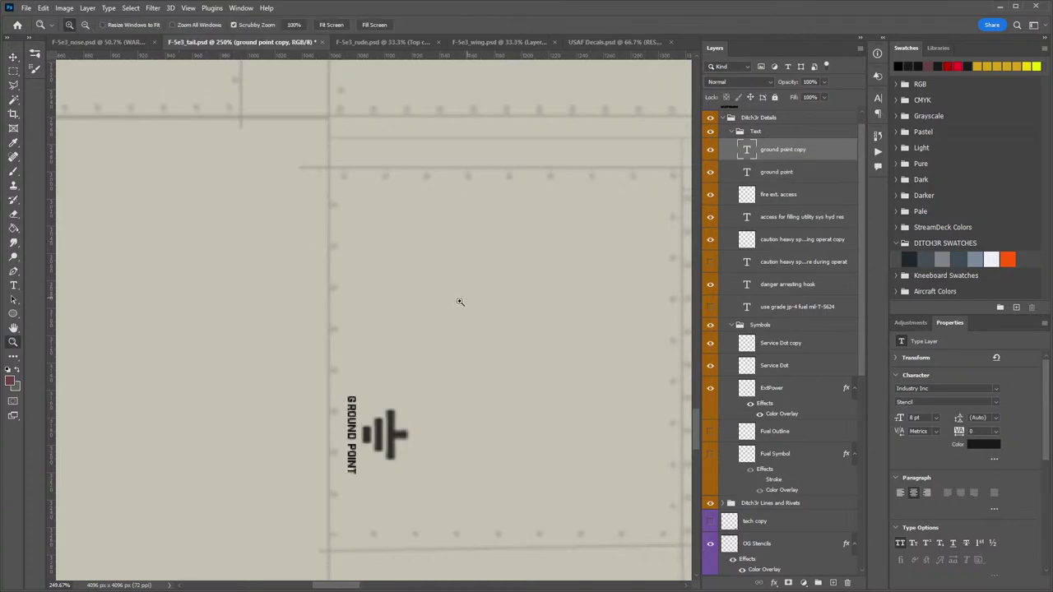
drag(458, 298, 399, 298)
drag(466, 275, 228, 340)
drag(358, 281, 340, 311)
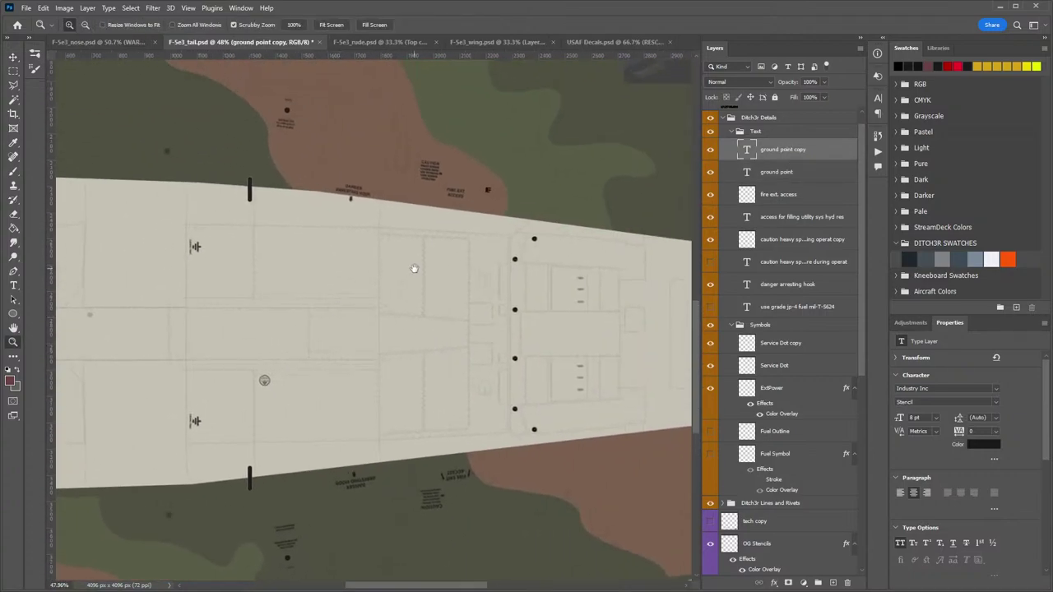
drag(414, 269, 433, 172)
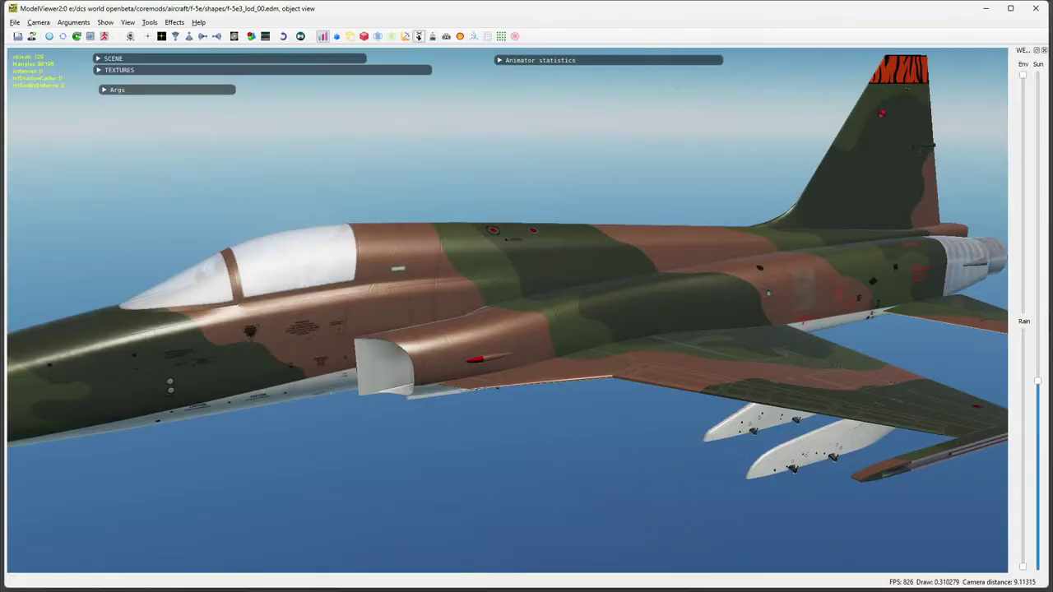
Switch to ModelViewer and inspect the stencils on the F-5E3's rear fuselage and belly.
drag(717, 407, 440, 358)
scroll(759, 369, up, 3)
drag(759, 369, 151, 362)
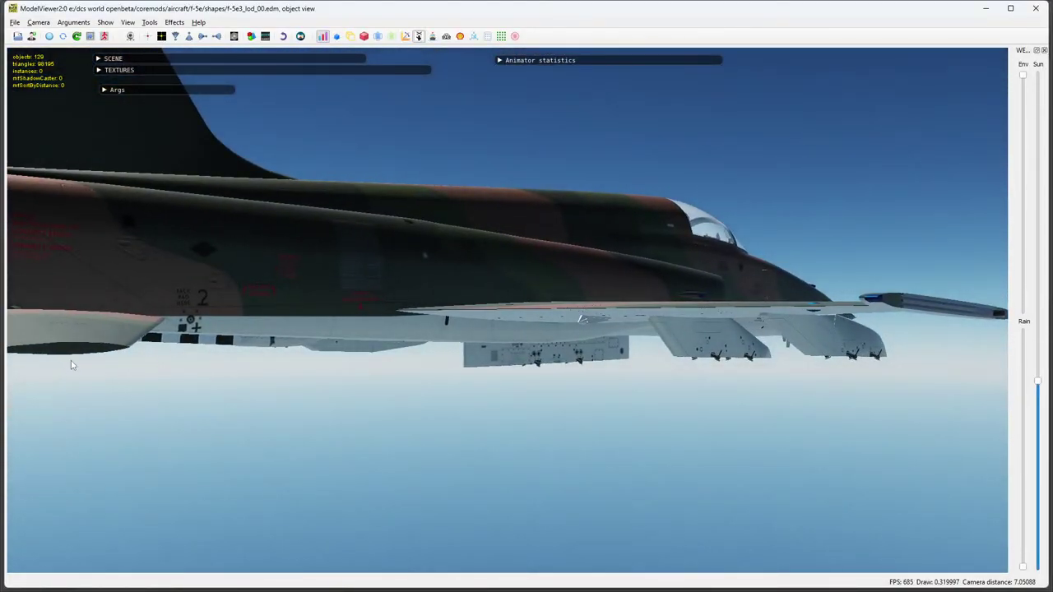
Examine where the belly color meets the camouflage along both sides of the aircraft's rear fuselage.
scroll(234, 316, up, 3)
drag(233, 316, 369, 343)
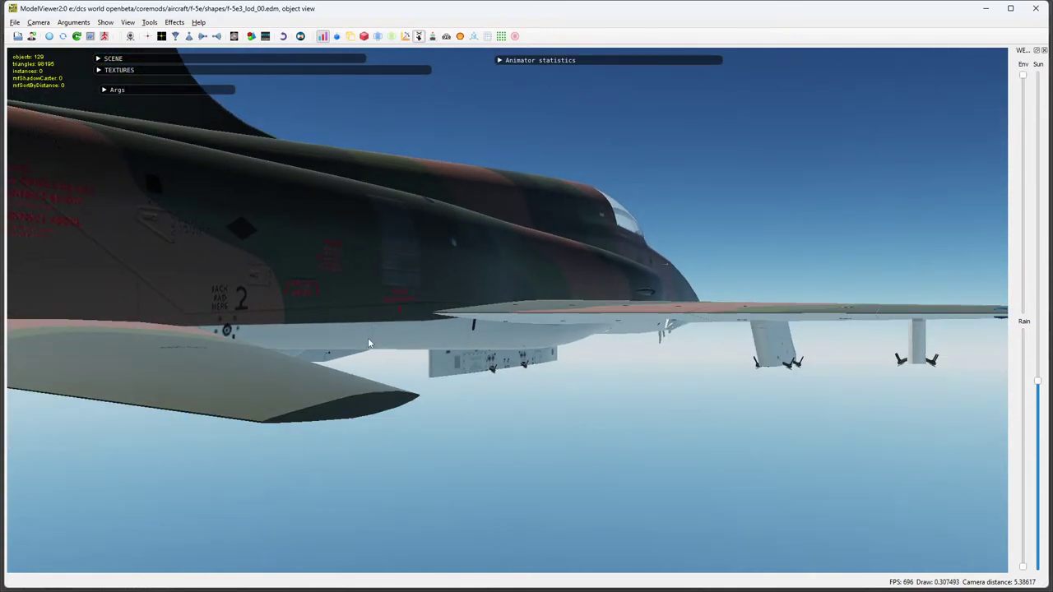
scroll(387, 313, down, 1)
key(alt+Tab)
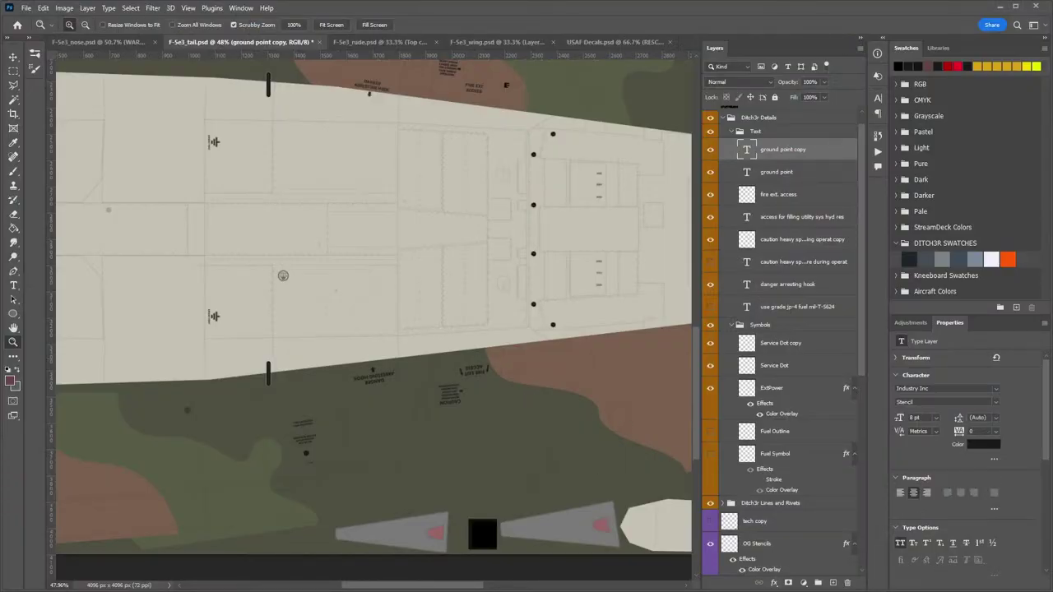
key(alt+Tab)
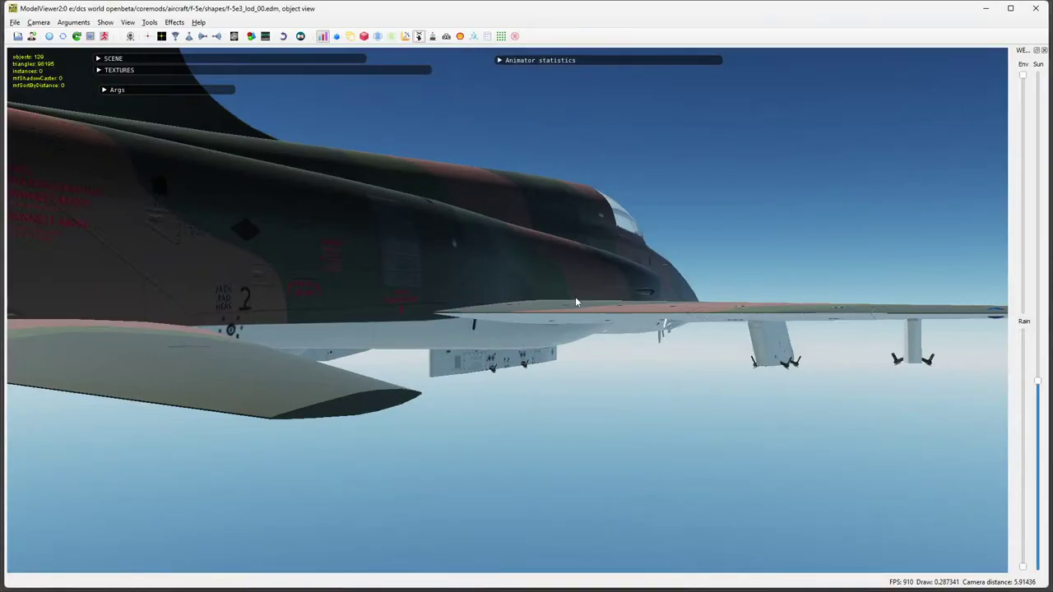
scroll(574, 296, down, 2)
drag(575, 296, 774, 335)
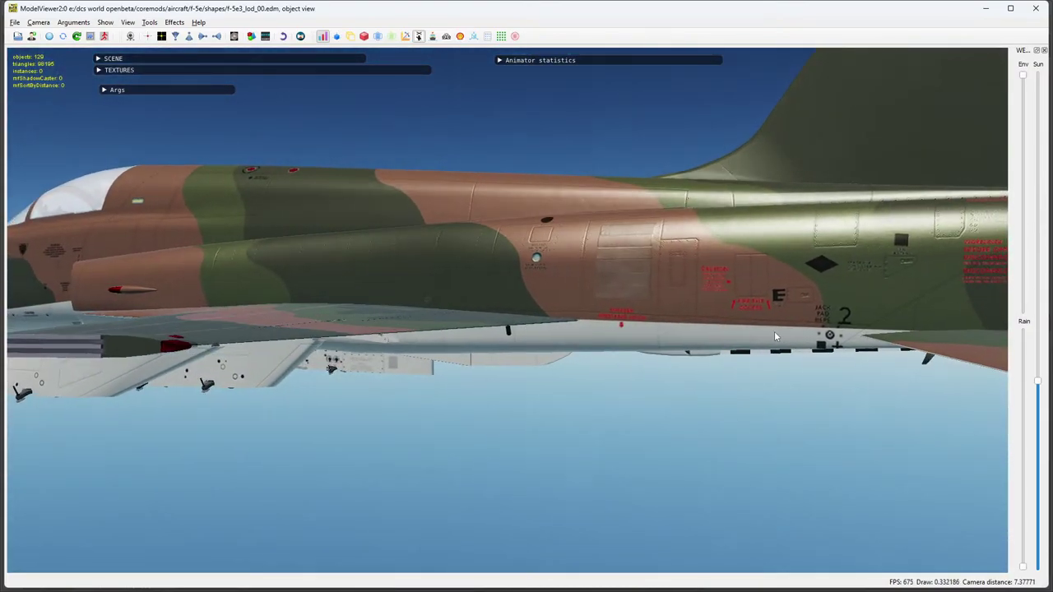
Switch to Photoshop, expand the Top Layers group inside 3 Pattern Livery, and select the Shape 1 belly layer.
key(alt+Tab)
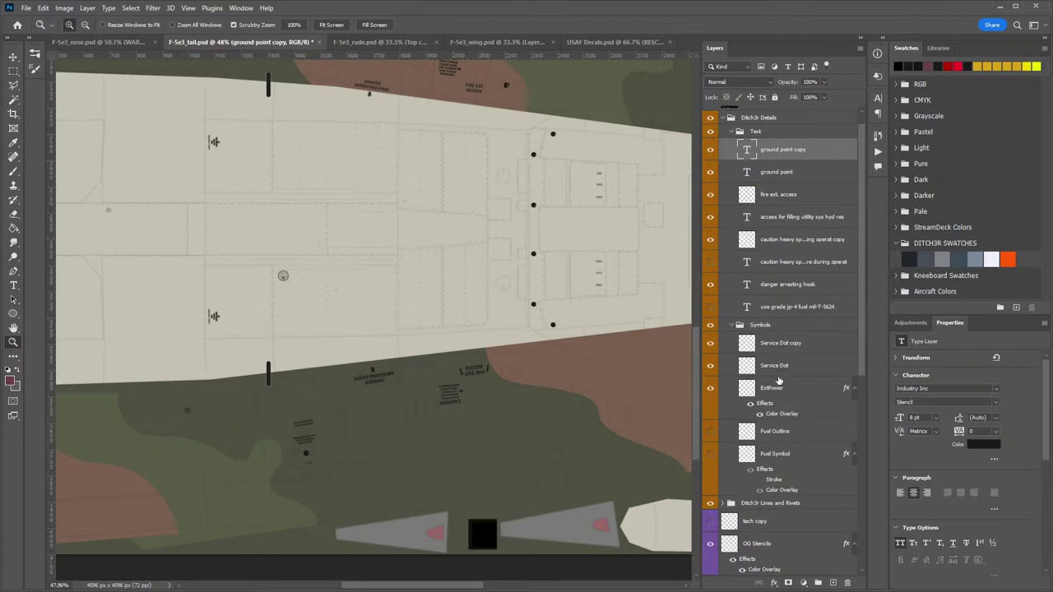
scroll(766, 473, down, 8)
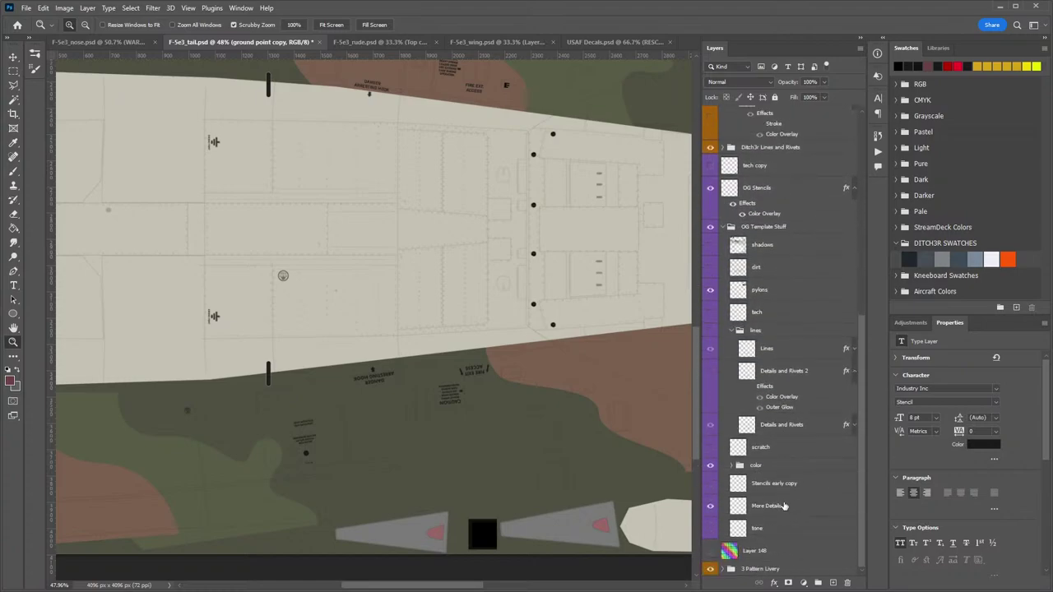
click(724, 569)
scroll(744, 518, down, 2)
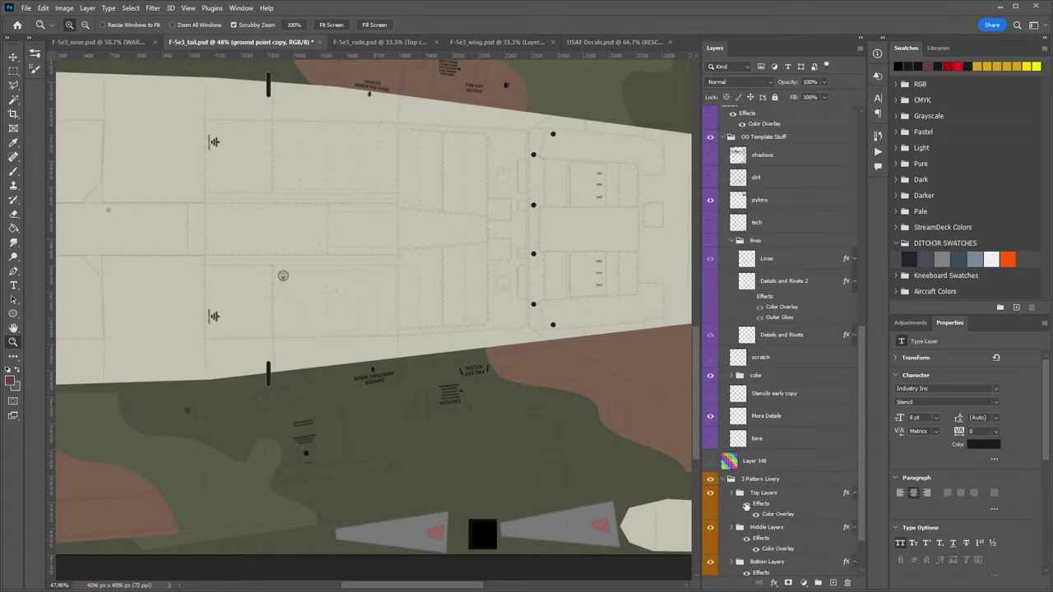
click(731, 493)
scroll(738, 493, down, 4)
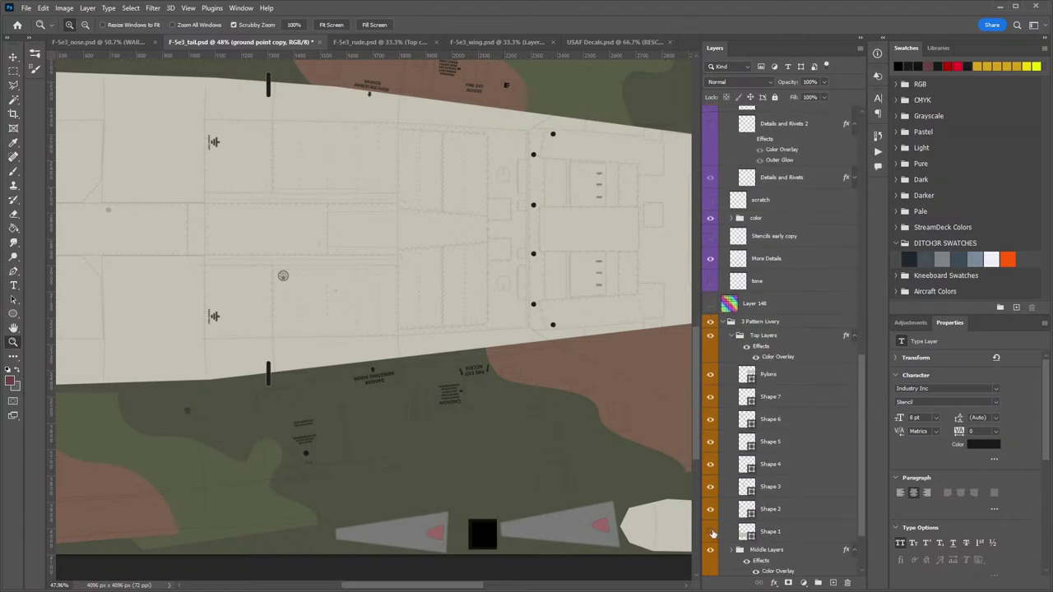
click(710, 532)
click(710, 532)
click(794, 535)
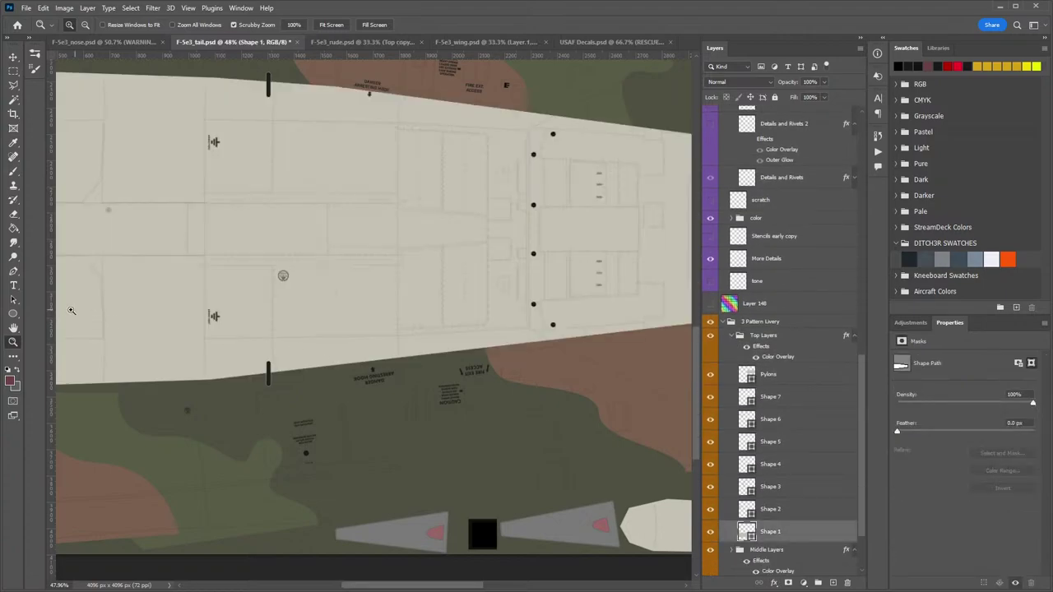
Add an anchor point to Shape 1's lower edge beside the arresting hook stencil, shift it slightly outward, and convert it to a corner.
click(13, 271)
click(66, 326)
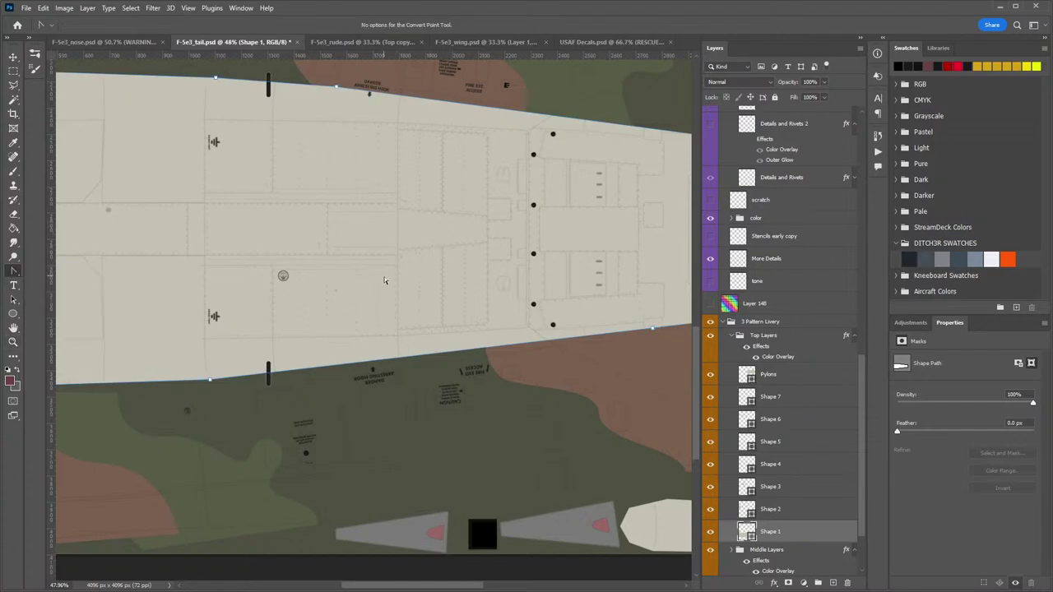
drag(294, 310, 368, 356)
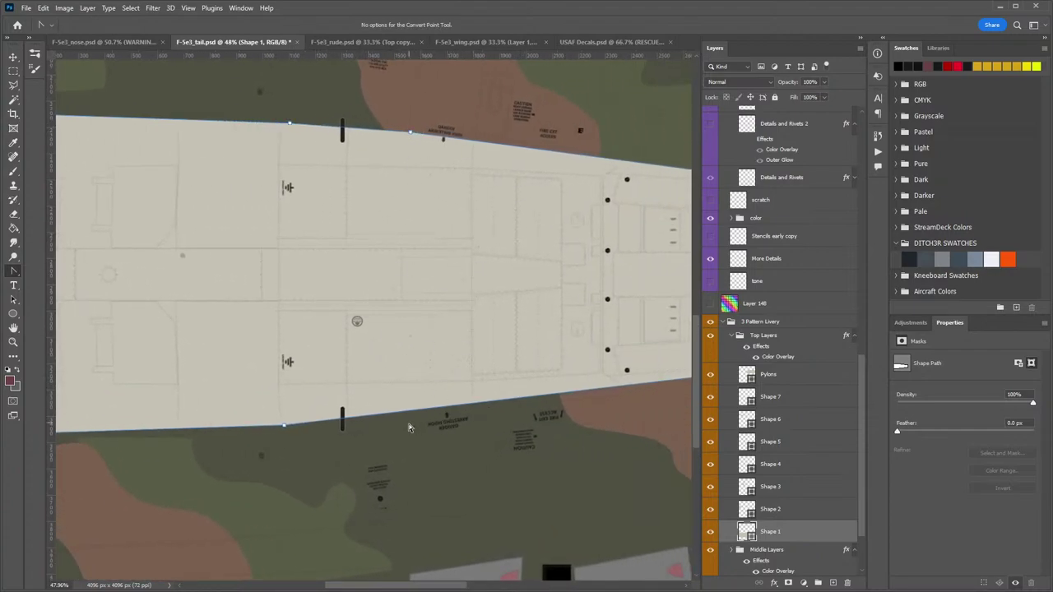
drag(511, 316, 516, 271)
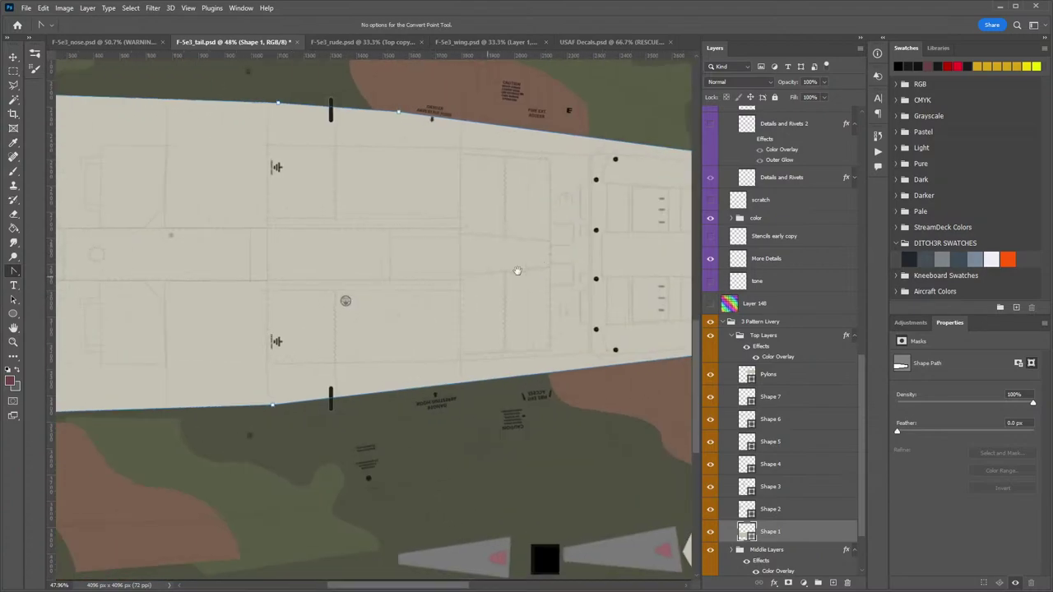
right_click(13, 280)
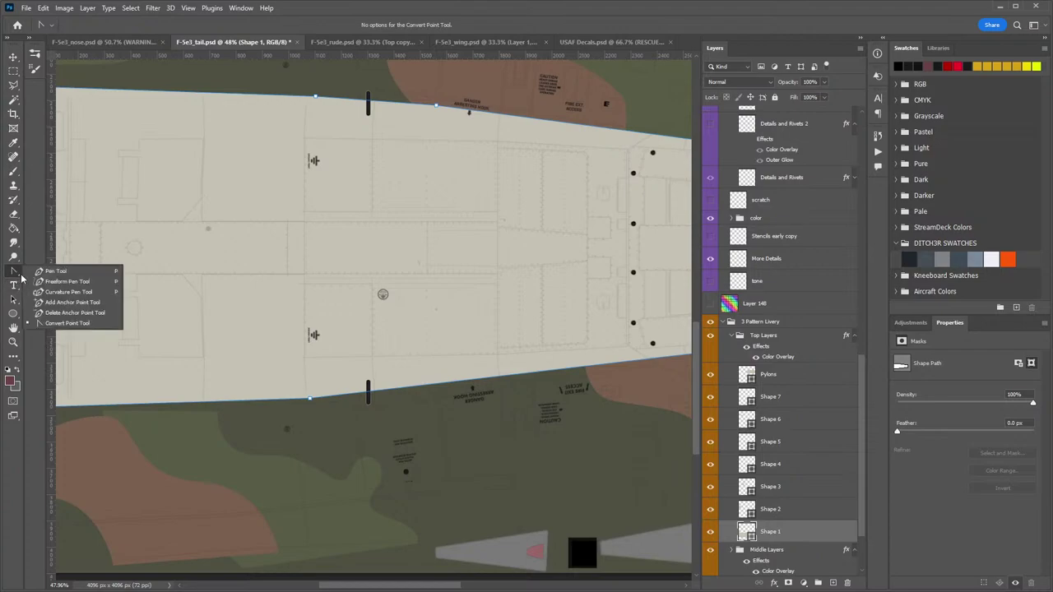
click(52, 303)
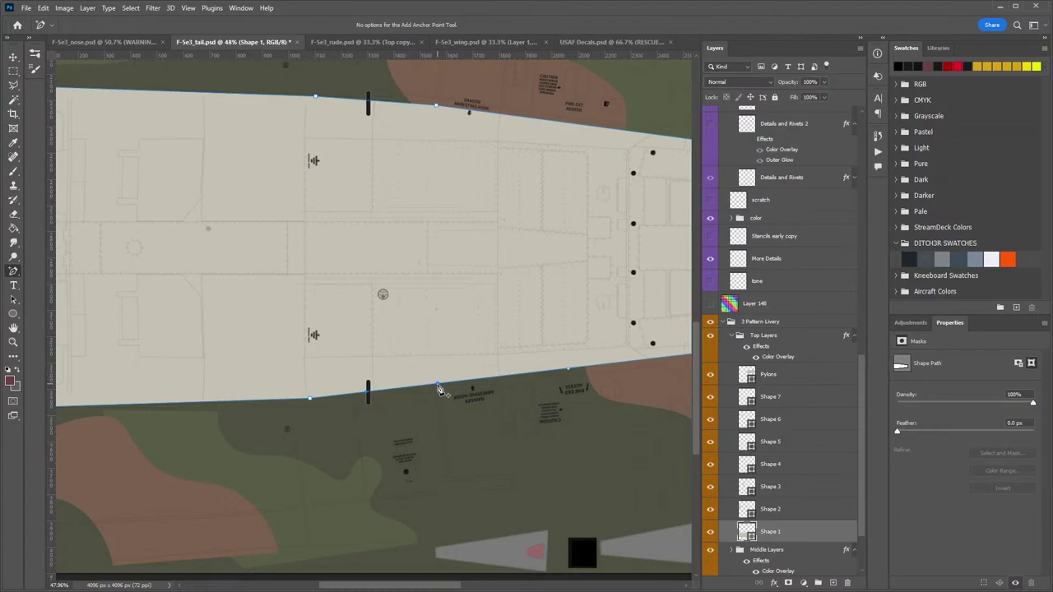
drag(438, 387, 436, 391)
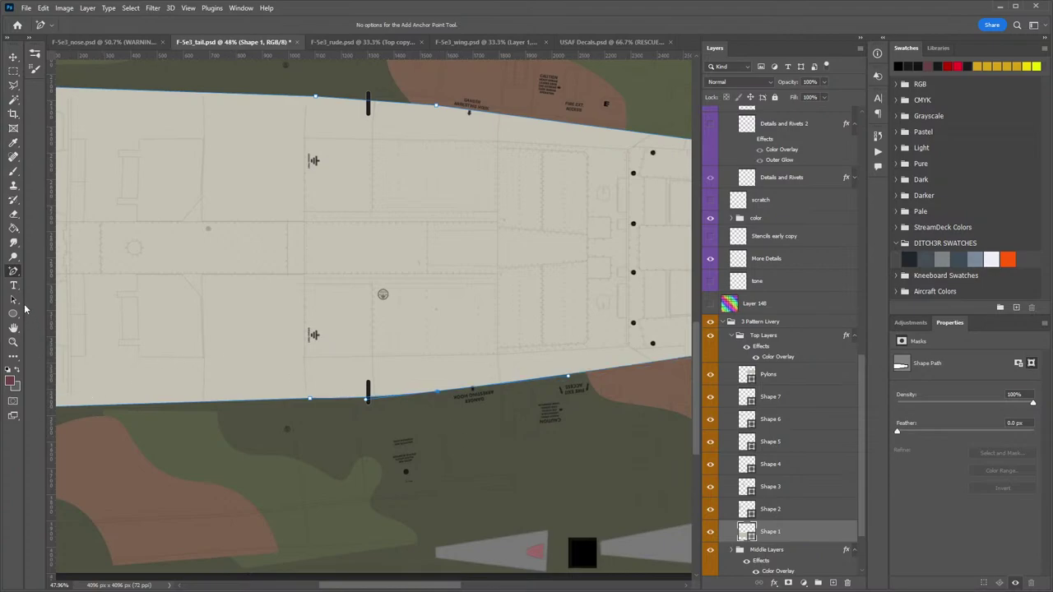
right_click(13, 272)
click(65, 323)
click(438, 394)
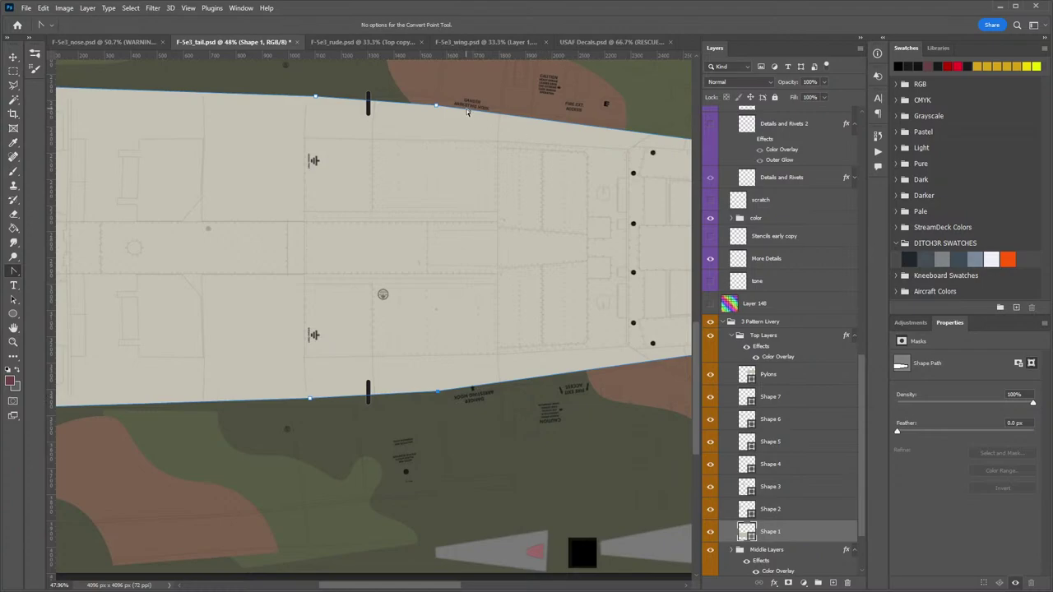
scroll(453, 403, up, 1)
scroll(455, 410, down, 1)
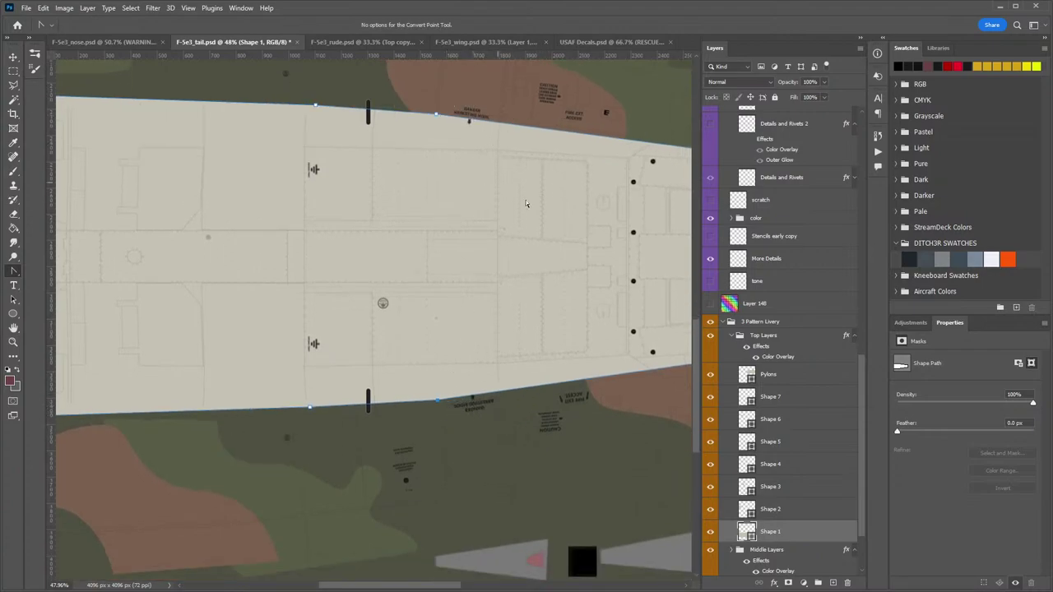
Save a DDS copy of the texture over F-5e3_tail in the Ditch3r's F5 1 livery folder.
click(26, 8)
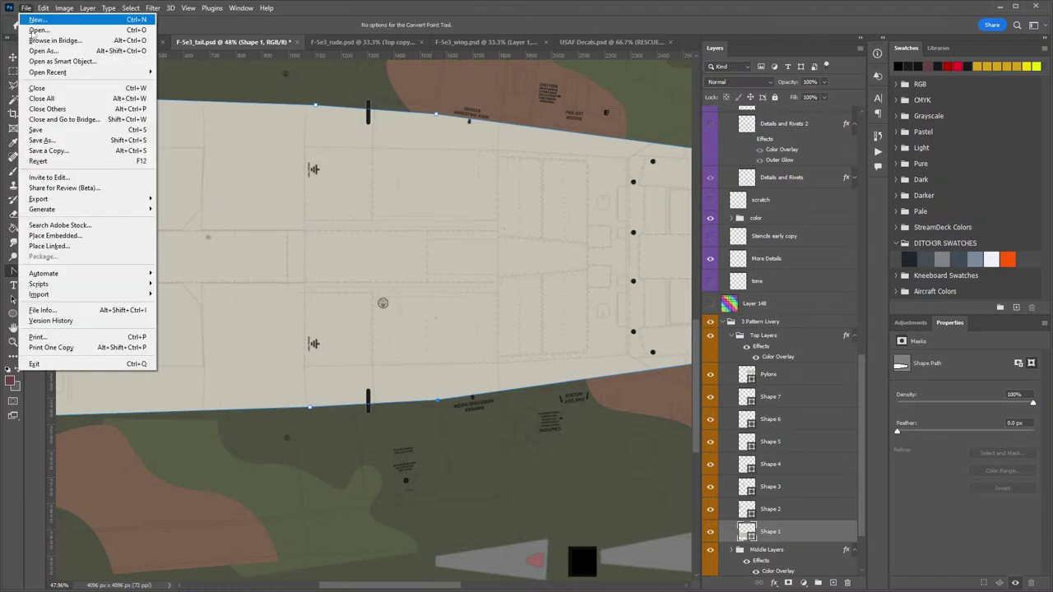
click(42, 153)
click(91, 361)
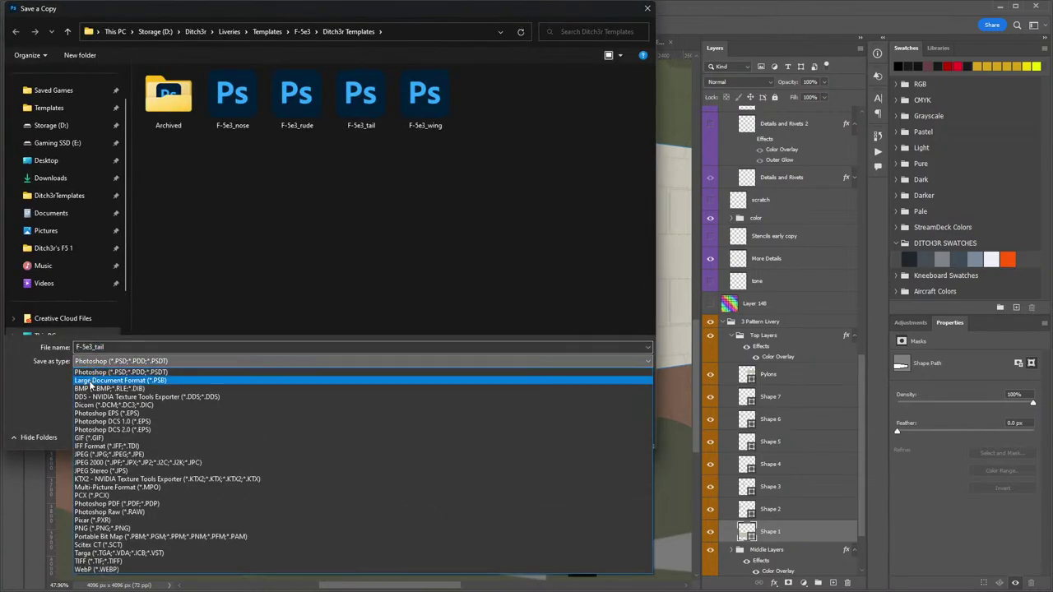
click(88, 399)
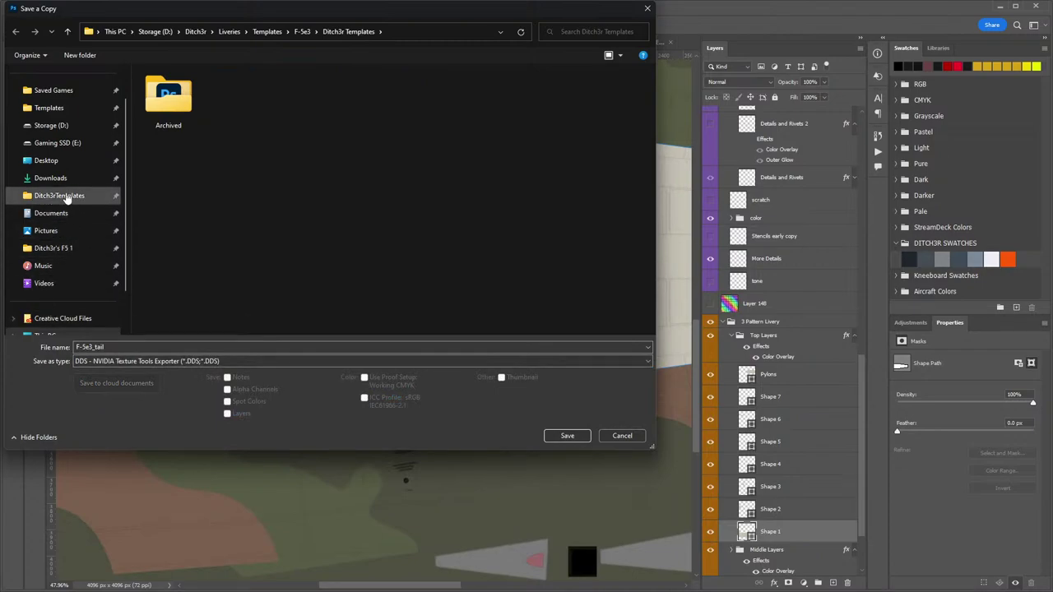
click(66, 198)
click(35, 251)
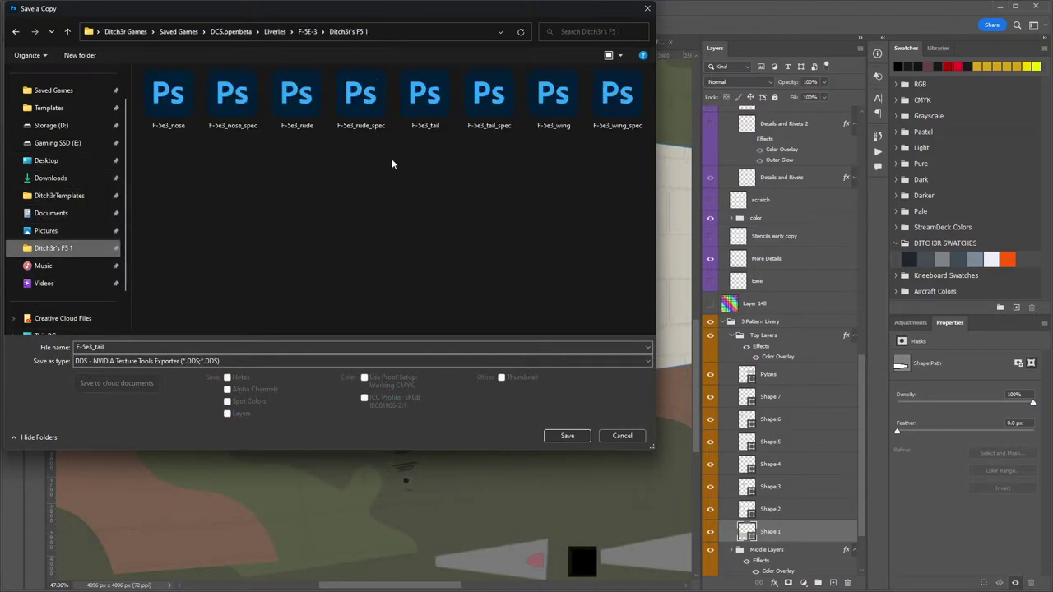
double_click(424, 111)
click(967, 387)
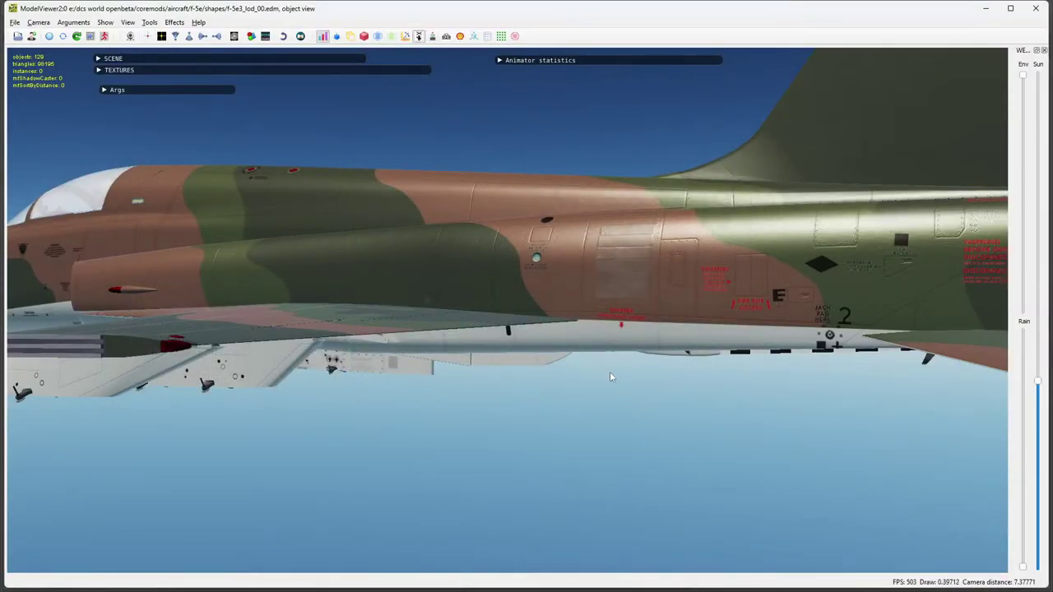
Switch to ModelViewer, reload the aircraft, and inspect the updated stencils and belly edge on the rear fuselage.
drag(771, 357, 74, 354)
scroll(230, 298, up, 4)
drag(230, 299, 273, 292)
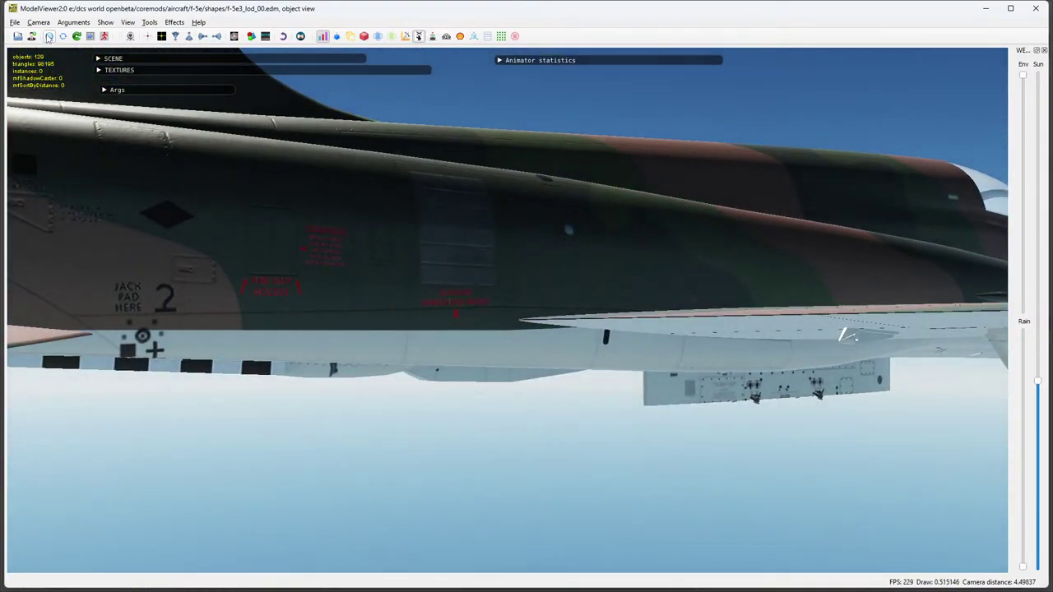
click(48, 37)
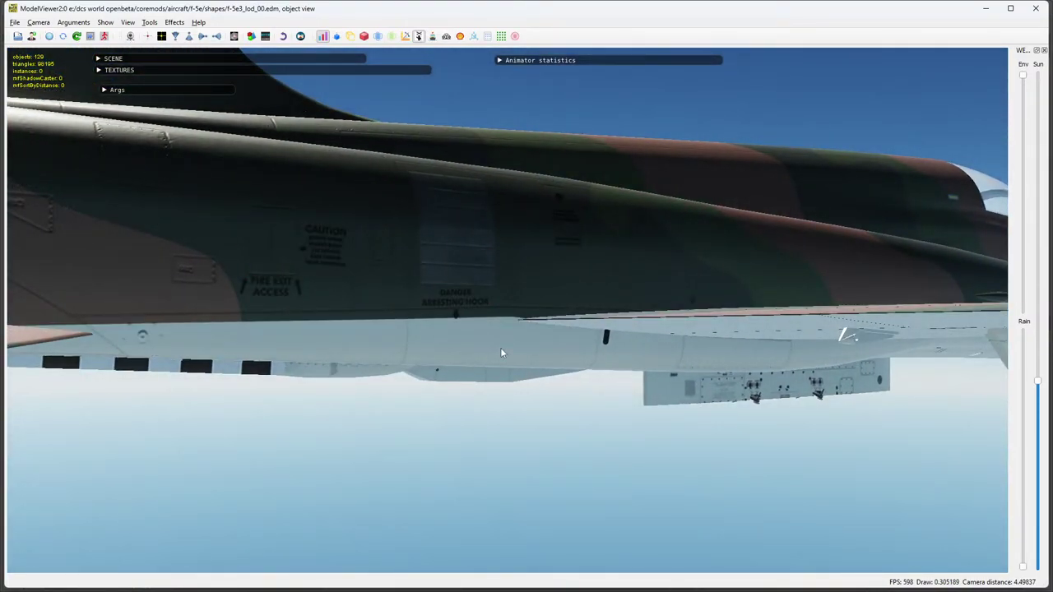
drag(500, 352, 683, 542)
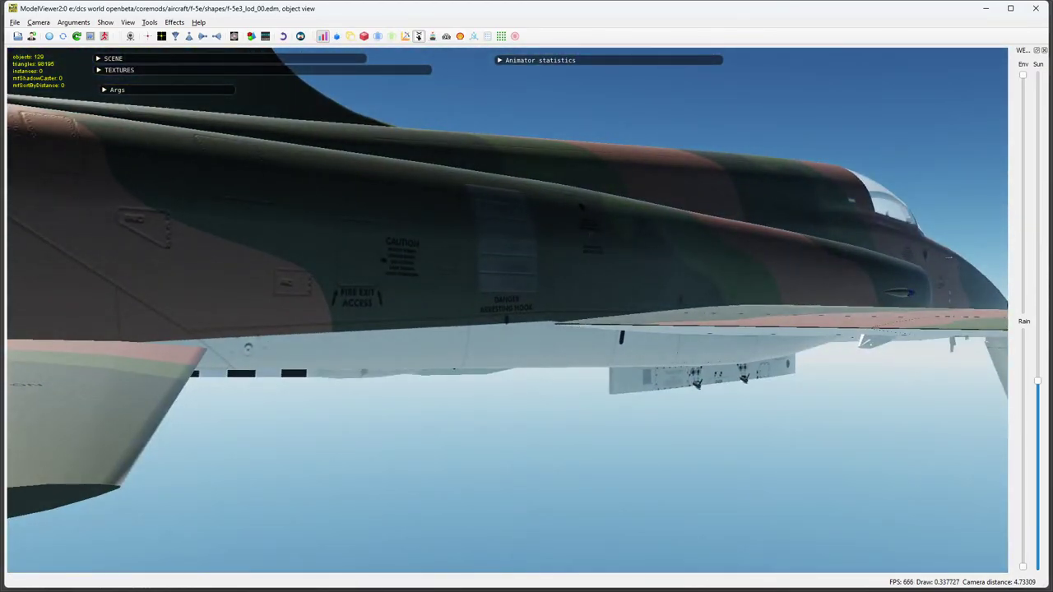
Return to Photoshop and show the UVW wireframe layer over the tail texture.
key(alt+Tab)
drag(245, 351, 458, 322)
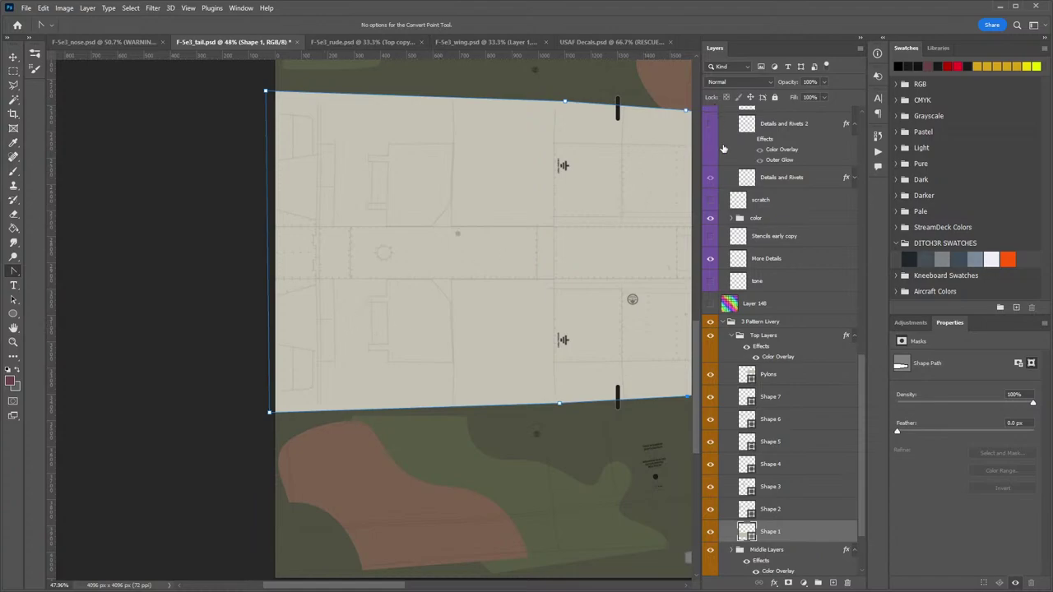
scroll(724, 148, up, 10)
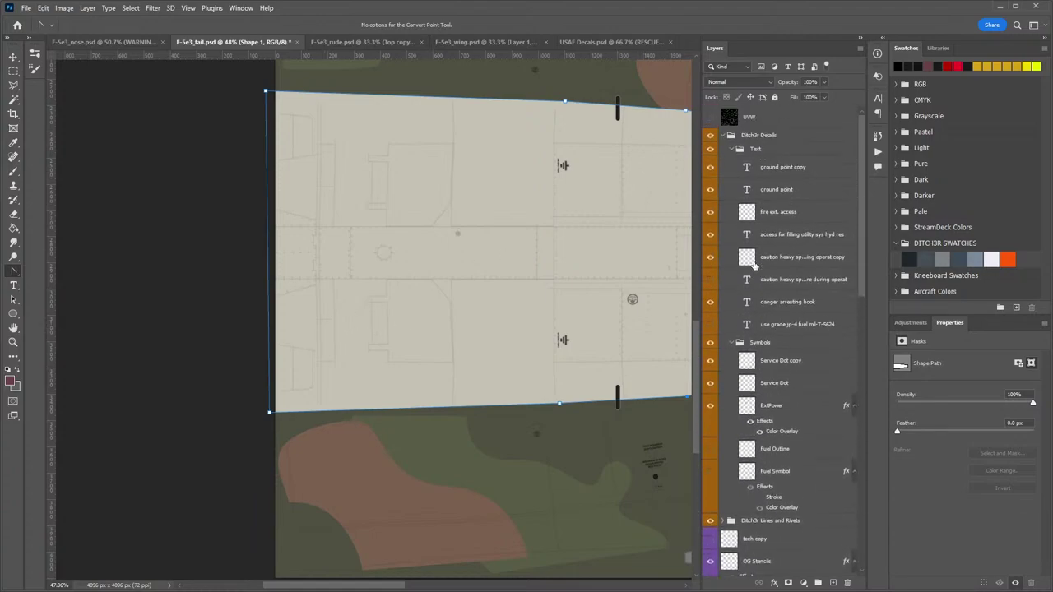
click(709, 118)
drag(370, 272, 173, 320)
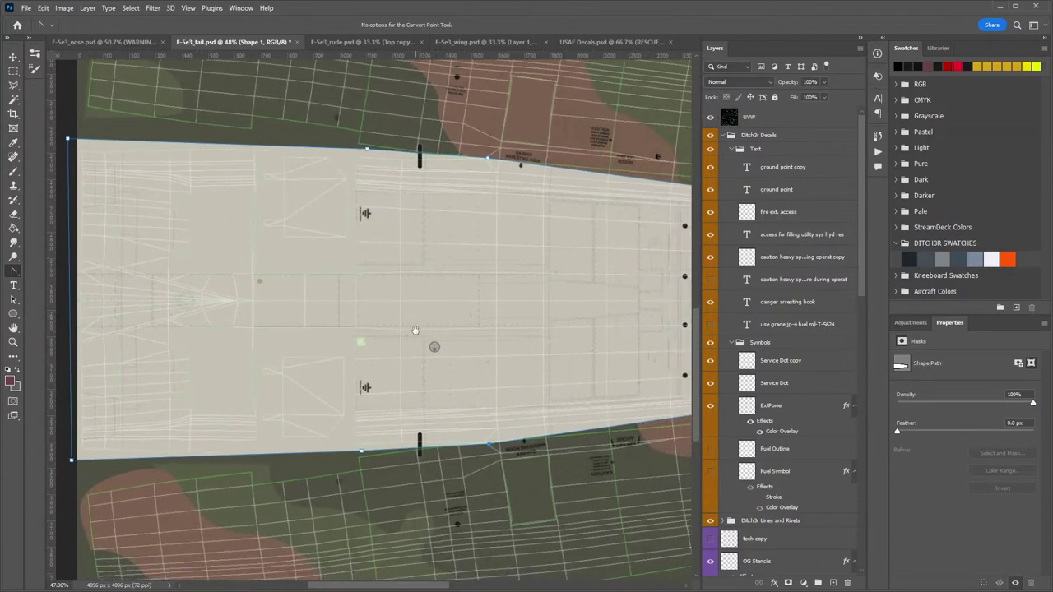
Move Shape 1's anchor points beside the lower and upper arresting hook stencils onto the matching wireframe vertices.
key(z)
key(p)
key(z)
drag(521, 437, 544, 417)
key(p)
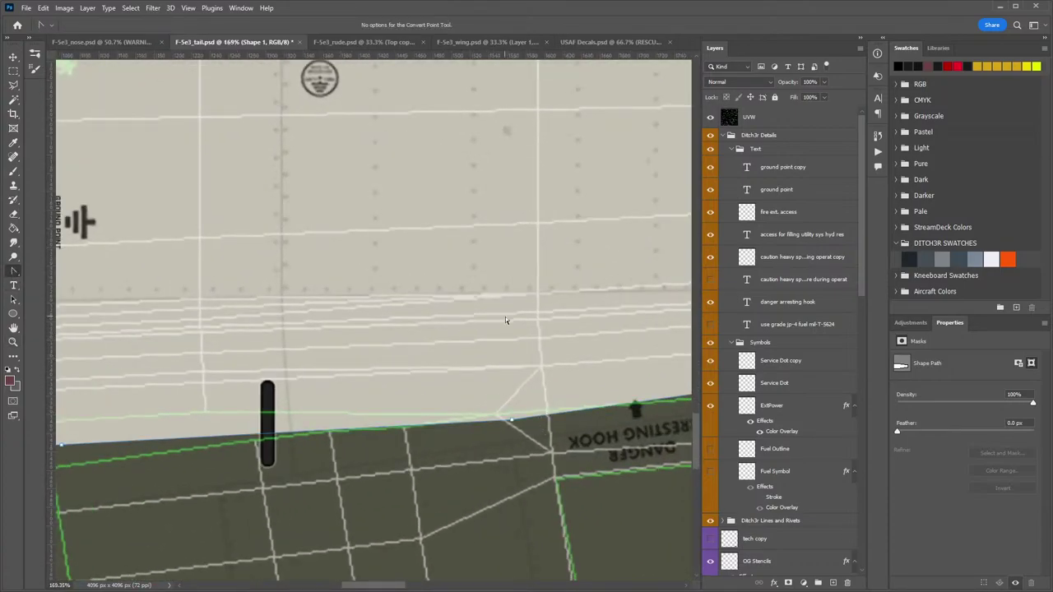
drag(511, 421, 497, 417)
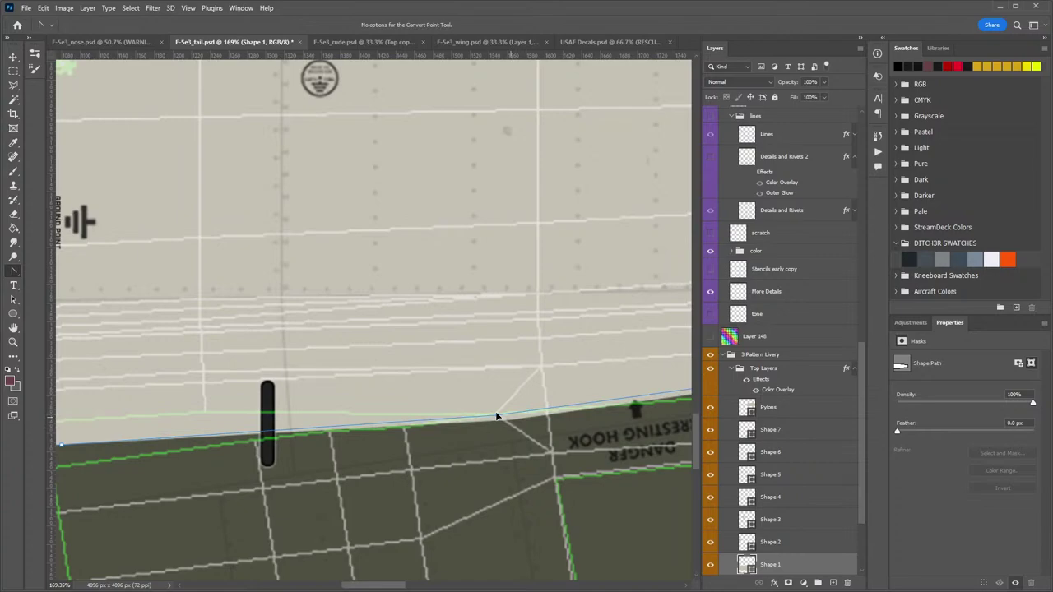
key(space)
drag(506, 206, 456, 470)
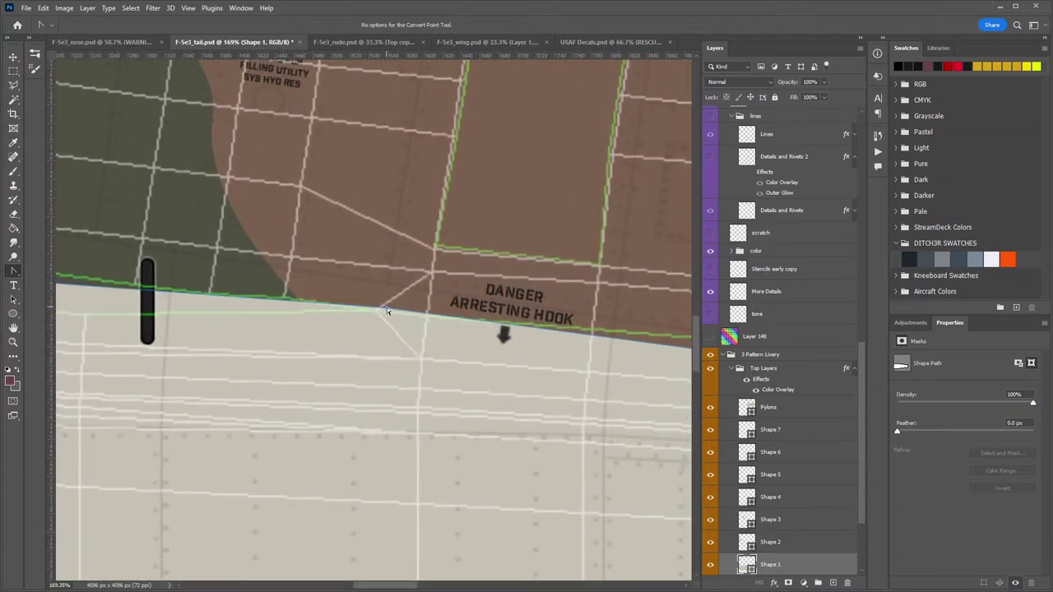
drag(384, 310, 377, 309)
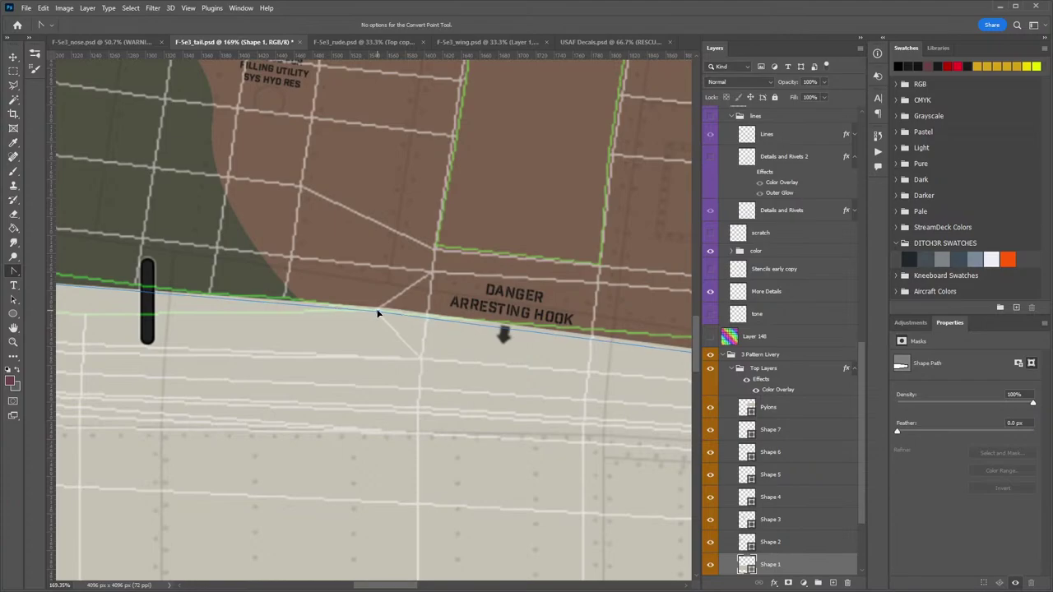
Delete the extra anchor point on Shape 1's lower edge at the small wireframe circle near the rear of the belly.
key(z)
drag(540, 412, 240, 335)
key(space)
drag(444, 300, 258, 334)
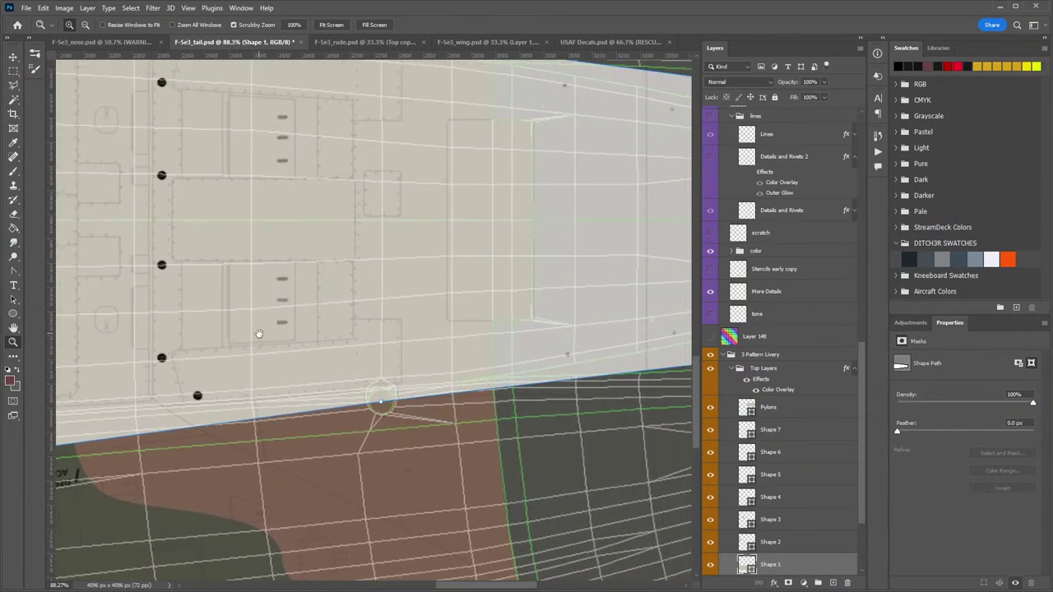
drag(488, 337, 484, 436)
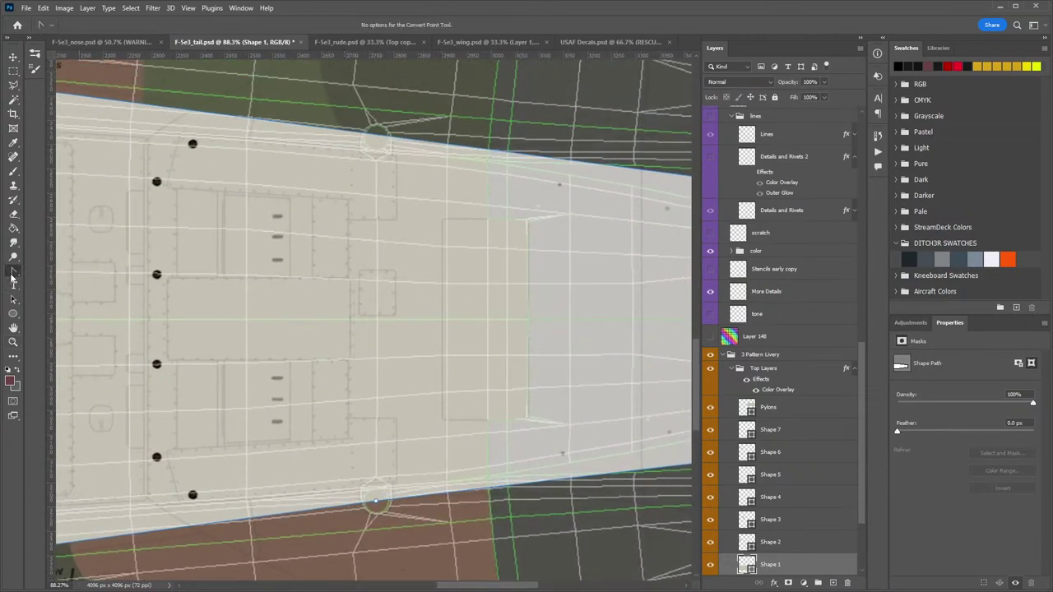
right_click(13, 270)
click(66, 317)
click(377, 506)
key(z)
drag(508, 466, 715, 388)
drag(300, 399, 439, 429)
drag(363, 377, 388, 389)
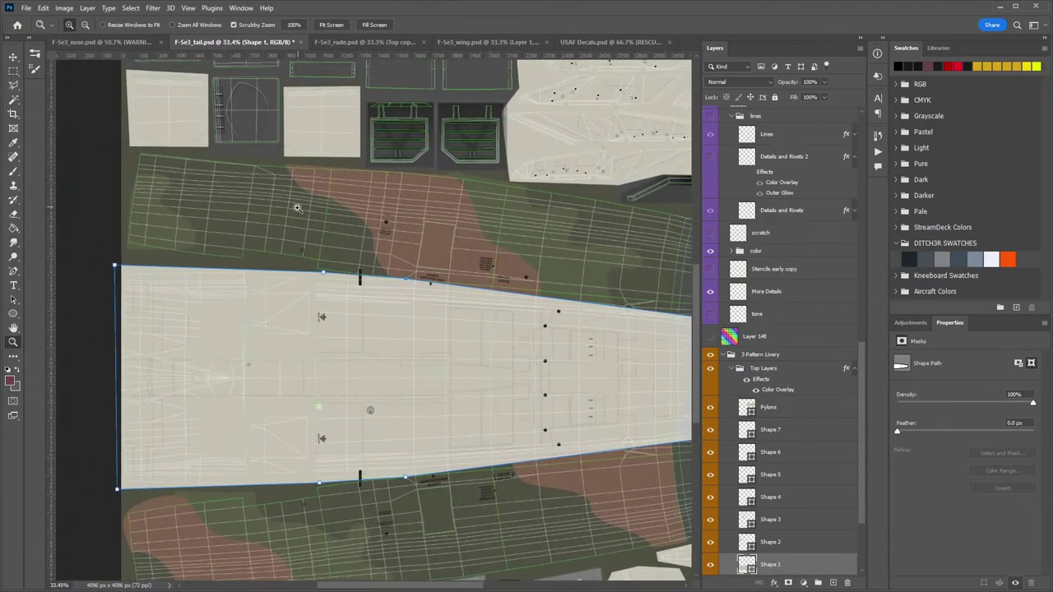
Hide the UVW wireframe layer on the tail texture.
scroll(773, 214, up, 10)
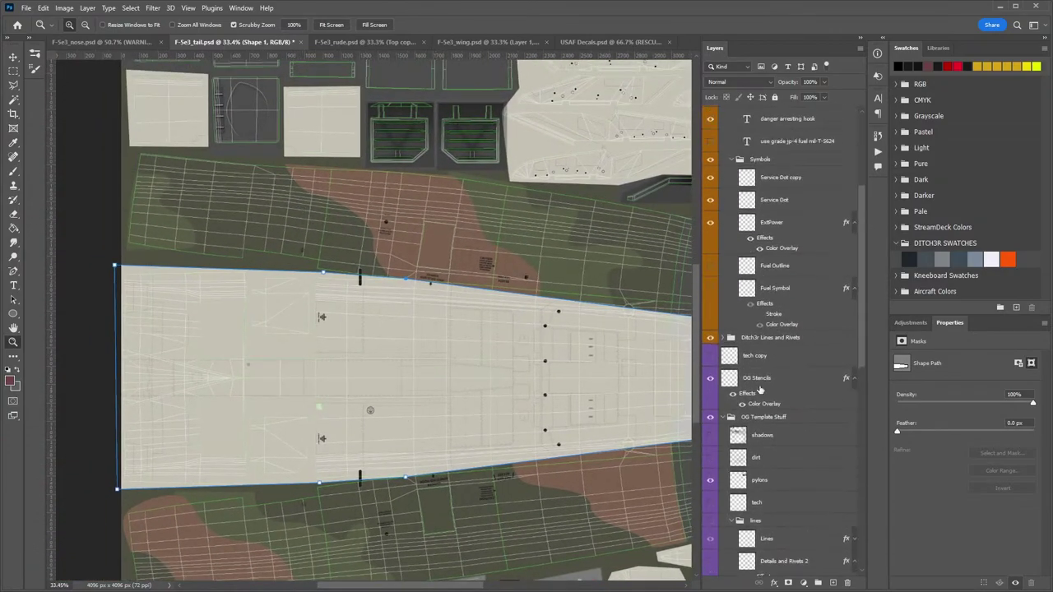
scroll(760, 390, up, 5)
click(711, 117)
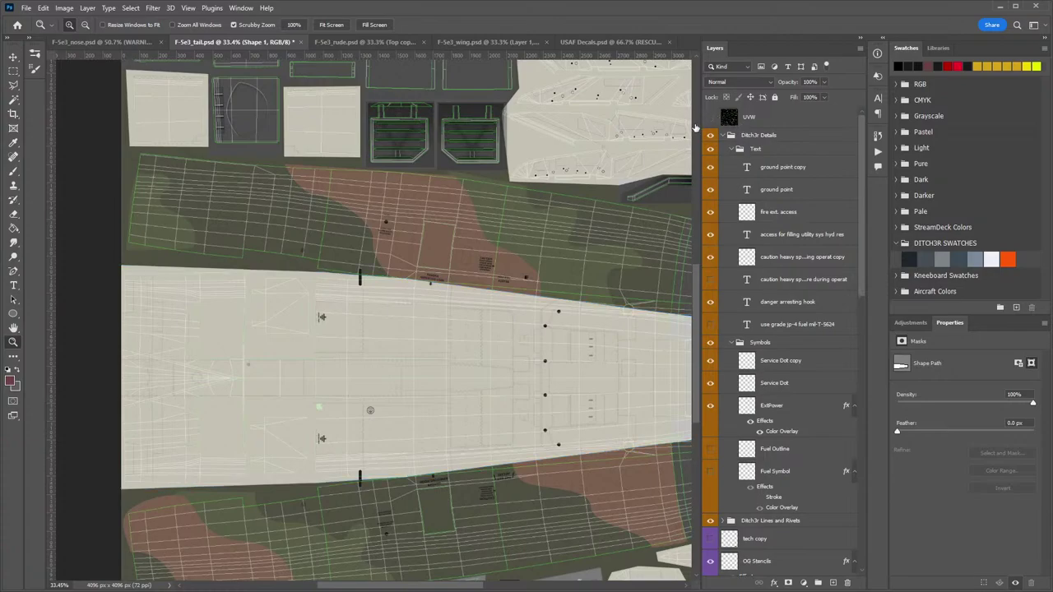
Save a DDS copy of the tail texture into the Ditch3r's F5 1 livery folder, replacing the existing F-5e3_tail file.
click(25, 10)
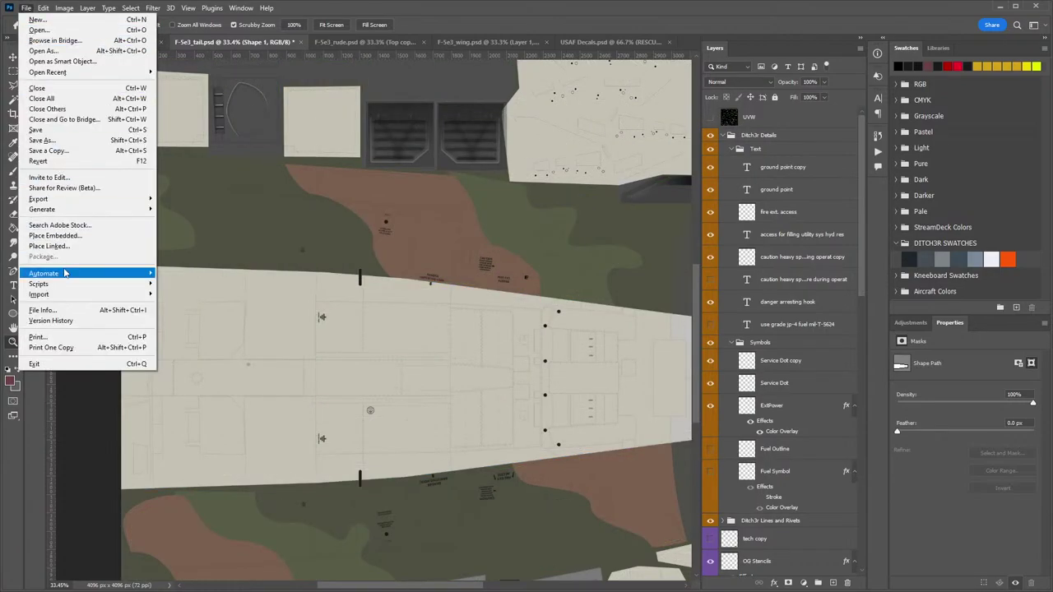
click(49, 150)
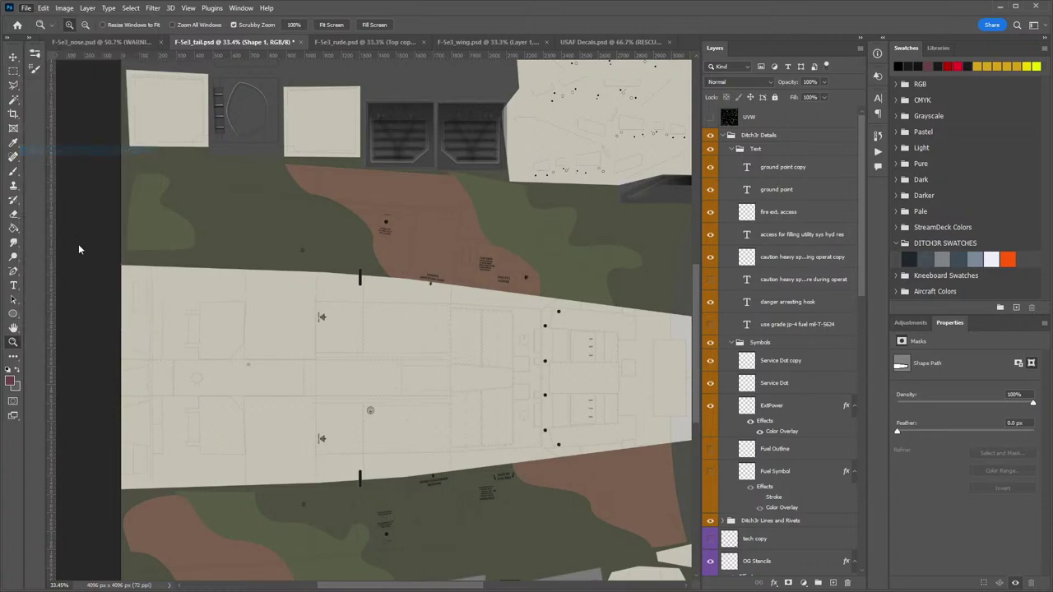
click(99, 361)
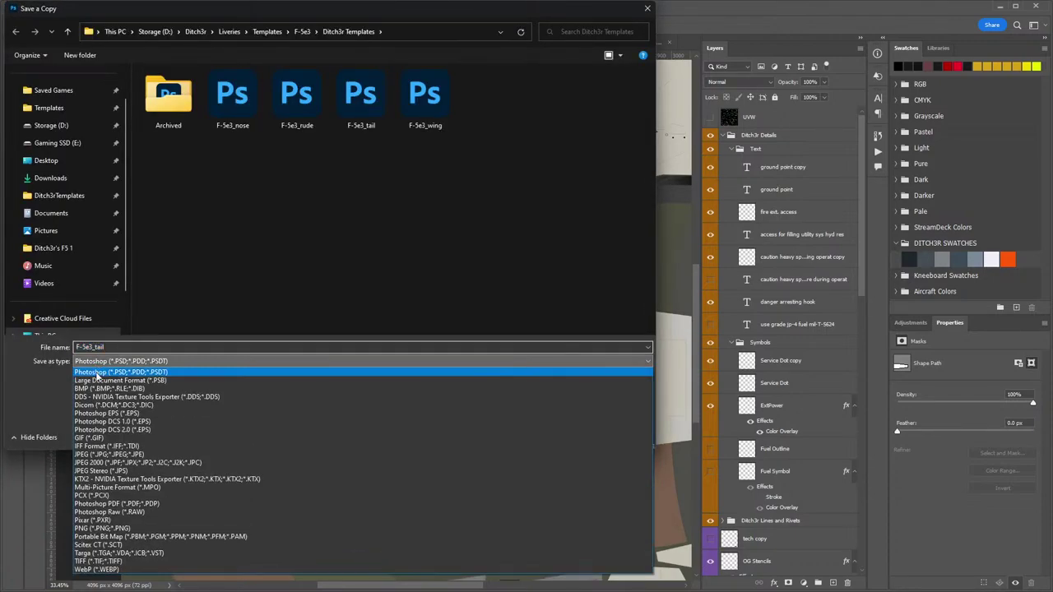
click(107, 396)
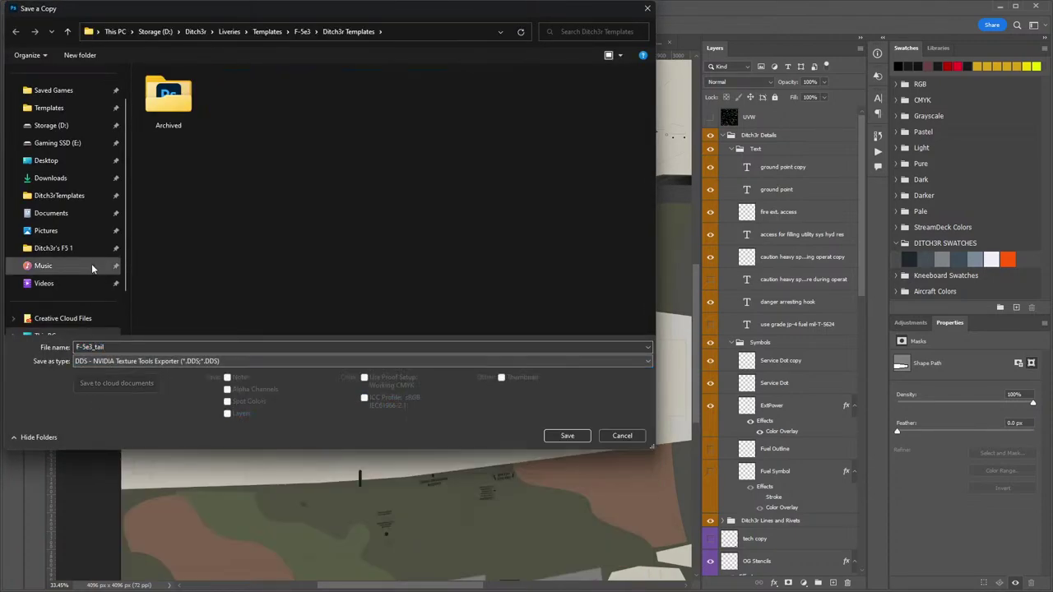
click(53, 247)
double_click(427, 100)
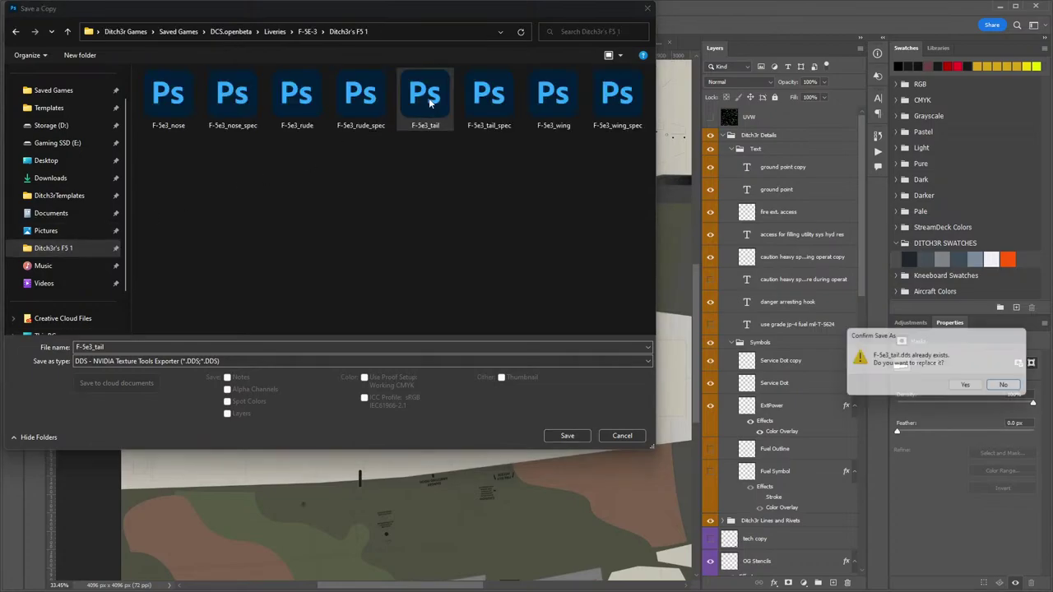
click(969, 387)
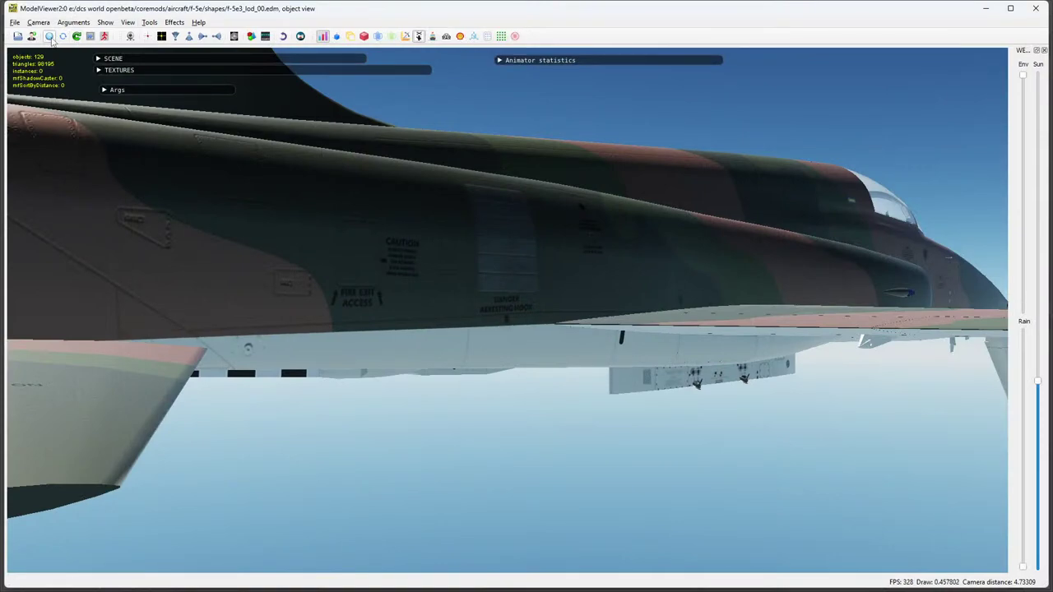
Inspect the belly paint edge and arresting hook stencil on the rear fuselage in ModelViewer, comparing them with the Photoshop texture.
scroll(477, 329, down, 4)
drag(493, 392, 833, 384)
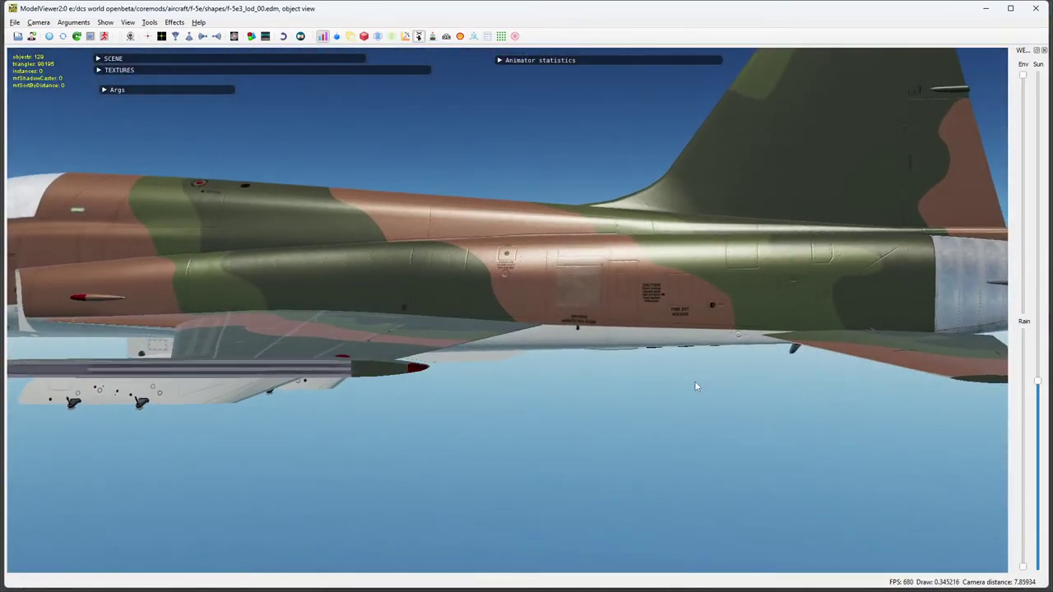
scroll(695, 379, up, 1)
drag(699, 370, 787, 352)
scroll(634, 338, up, 4)
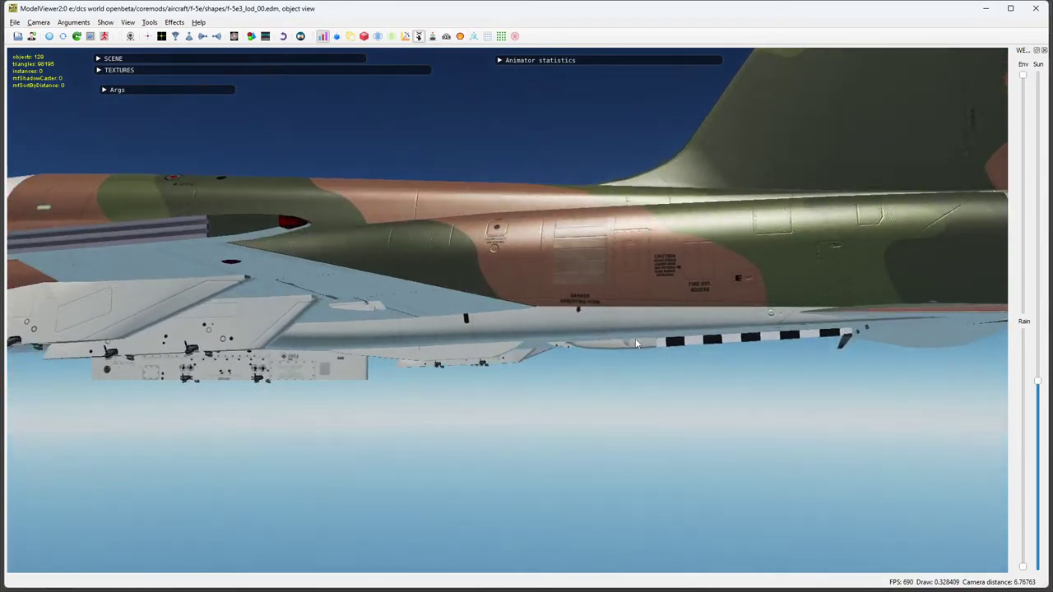
scroll(712, 328, up, 1)
drag(712, 328, 663, 325)
drag(597, 296, 557, 317)
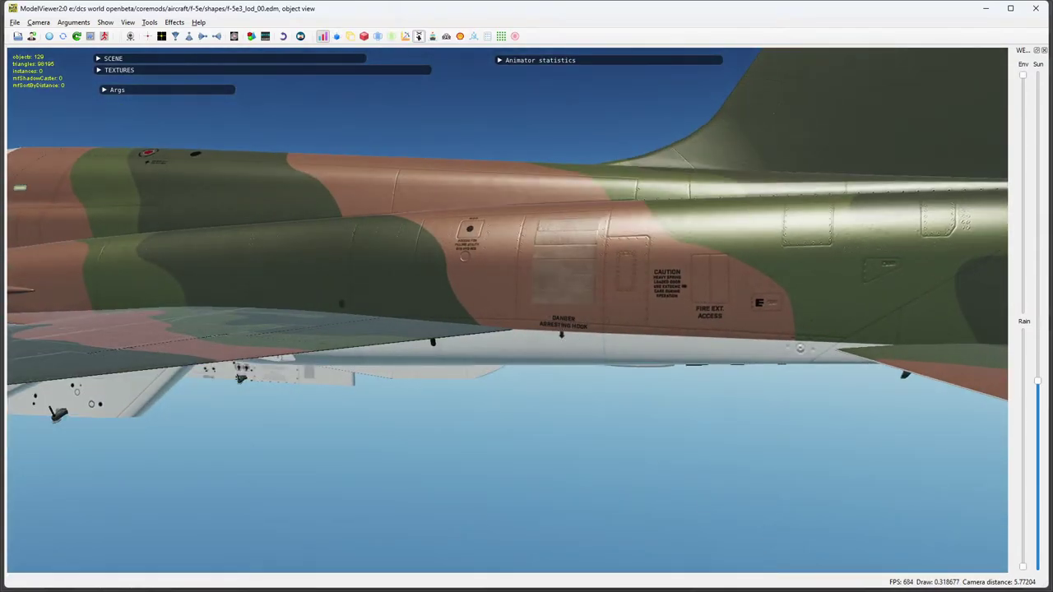
key(alt+Tab)
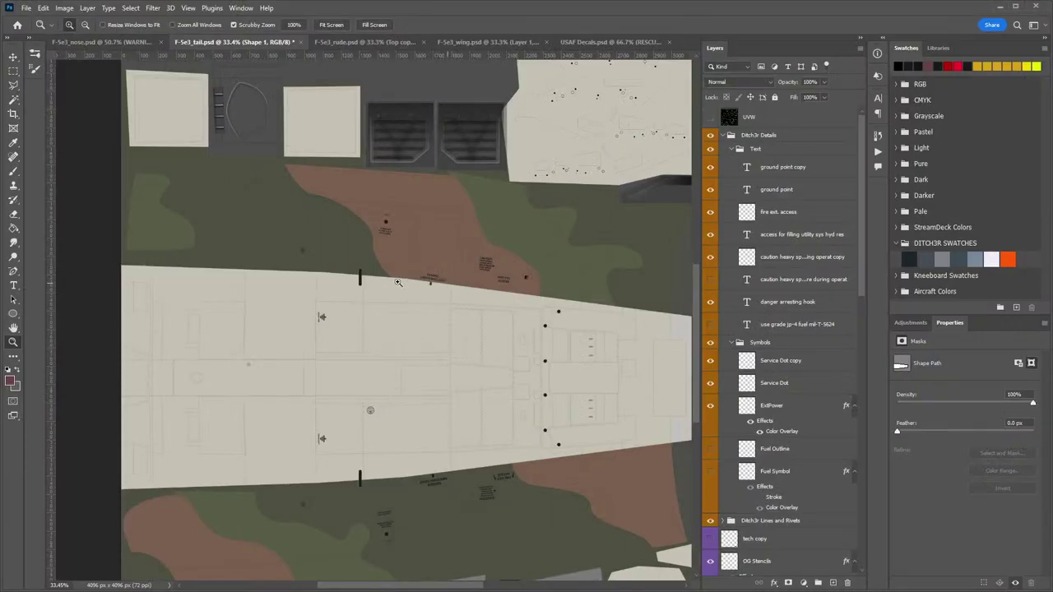
key(alt+Tab)
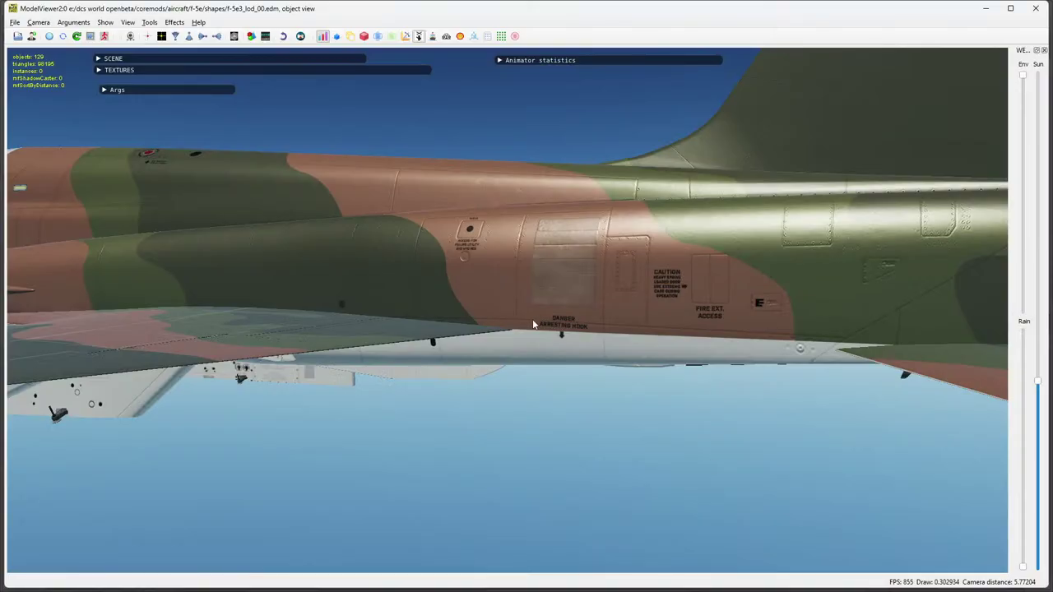
drag(532, 323, 657, 314)
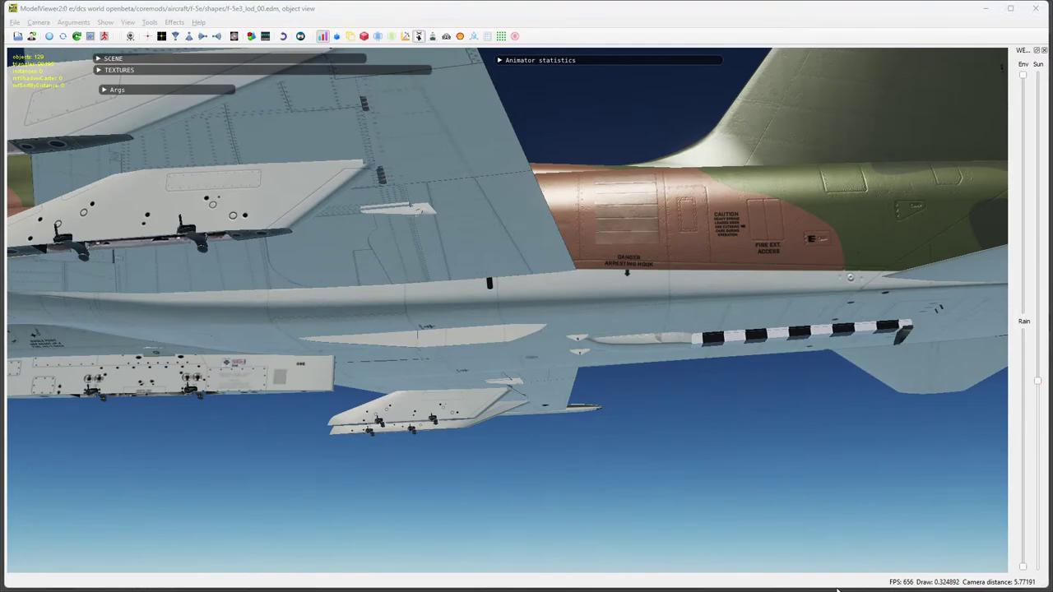
Return to Photoshop and show the UVW wireframe layer around the upper Danger Arresting Hook stencil.
key(alt+Tab)
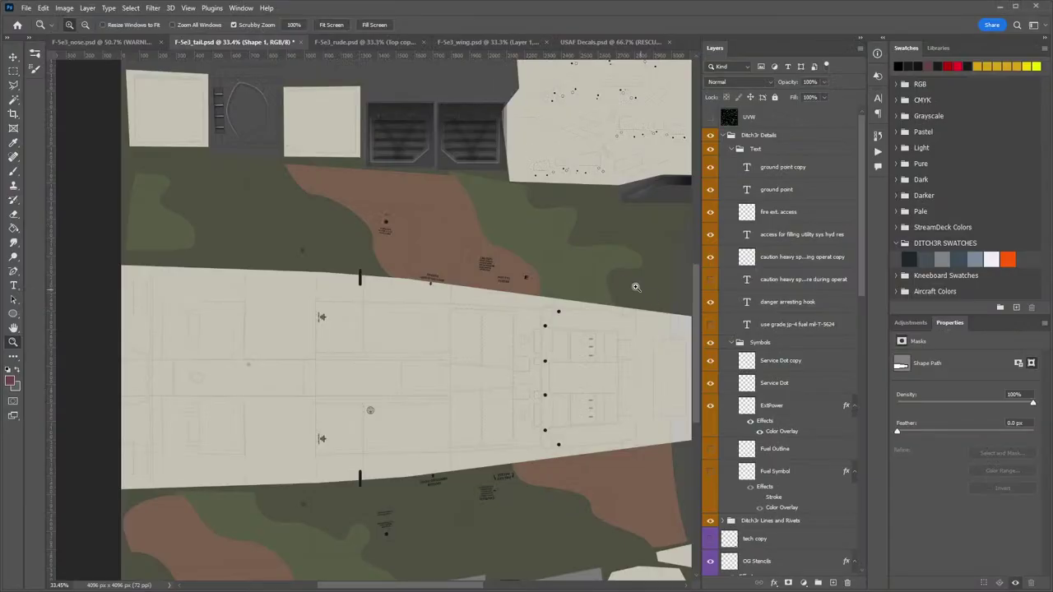
click(711, 119)
click(484, 270)
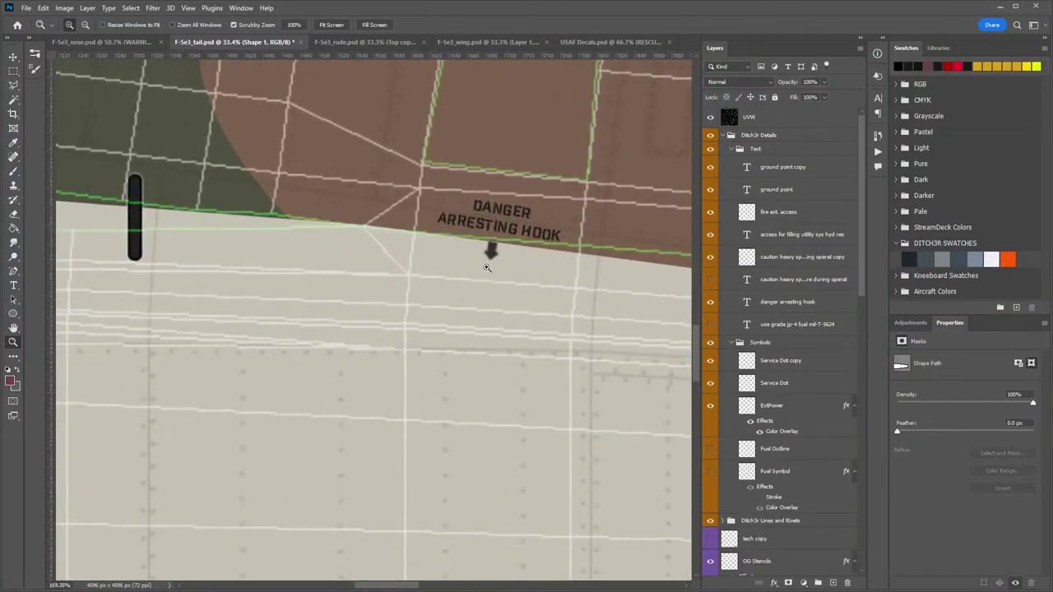
drag(487, 267, 483, 267)
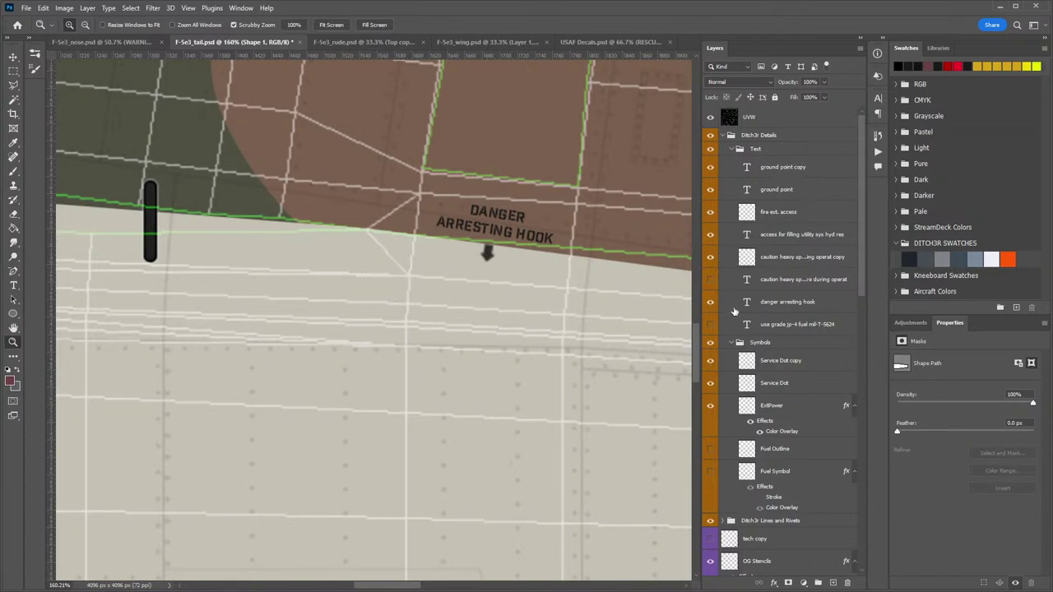
Move the upper "danger arresting hook" text onto the light belly area just below the paint edge and rotate it about -3°.
click(785, 304)
key(v)
drag(527, 235, 501, 265)
key(ctrl+t)
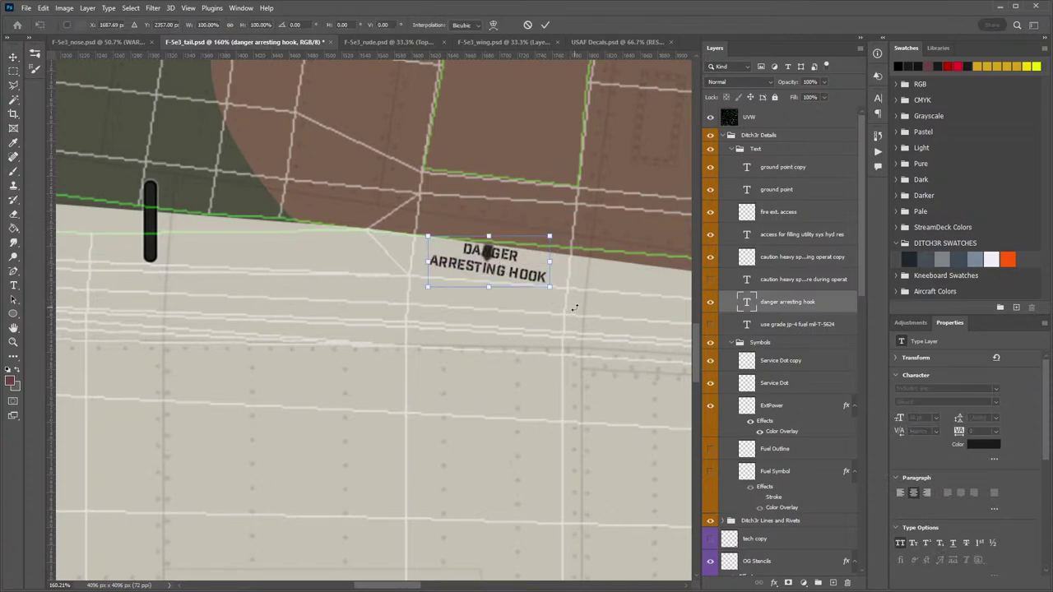
drag(587, 314, 591, 305)
drag(500, 262, 506, 264)
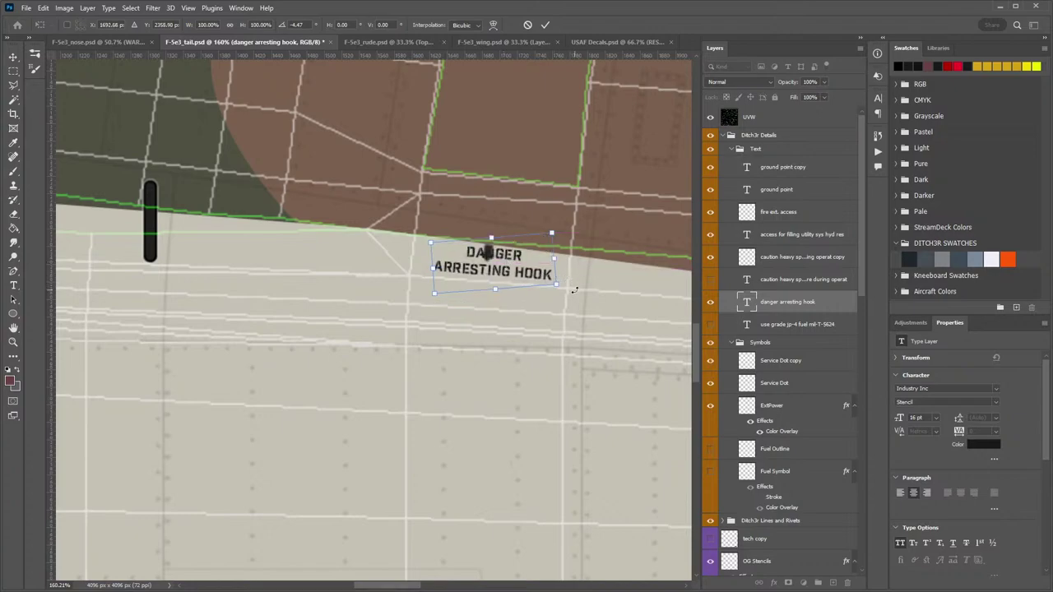
drag(574, 290, 579, 294)
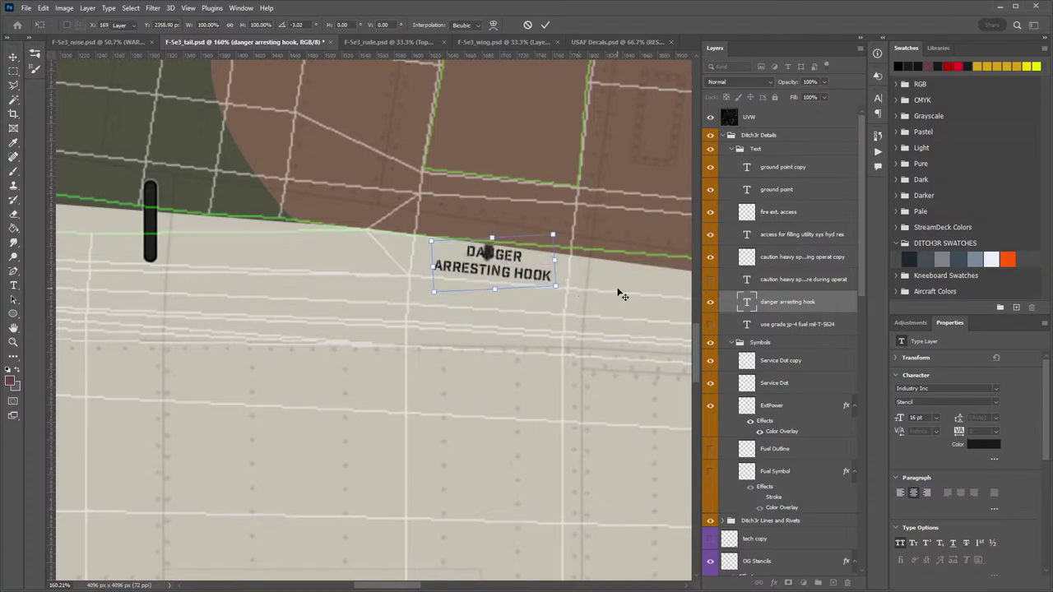
key(Return)
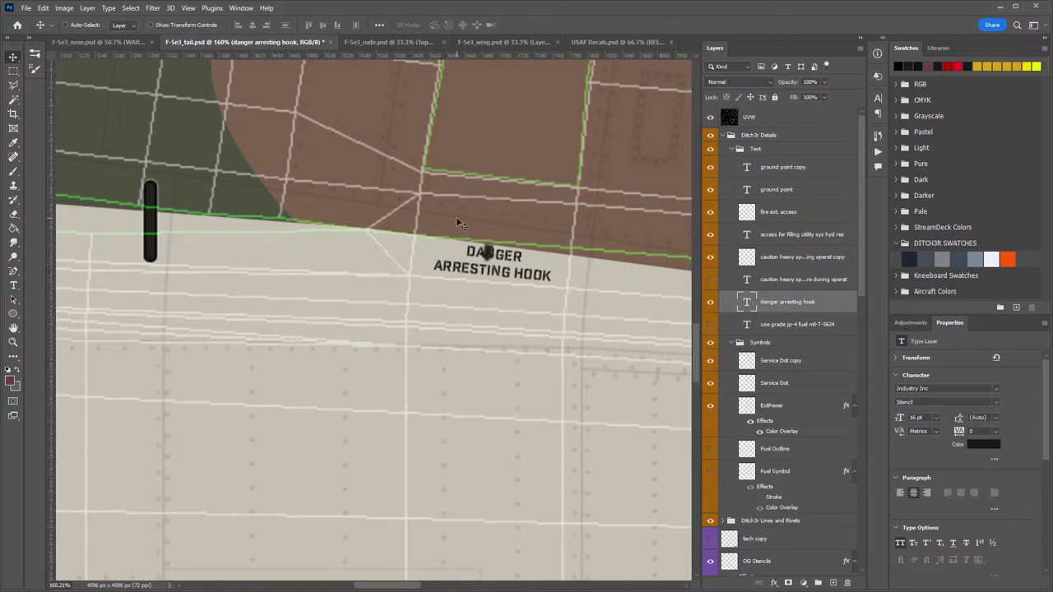
Cut the upper hook arrow from the OG Stencils layer onto its own layer and place it beneath the Danger Arresting Hook text.
click(772, 561)
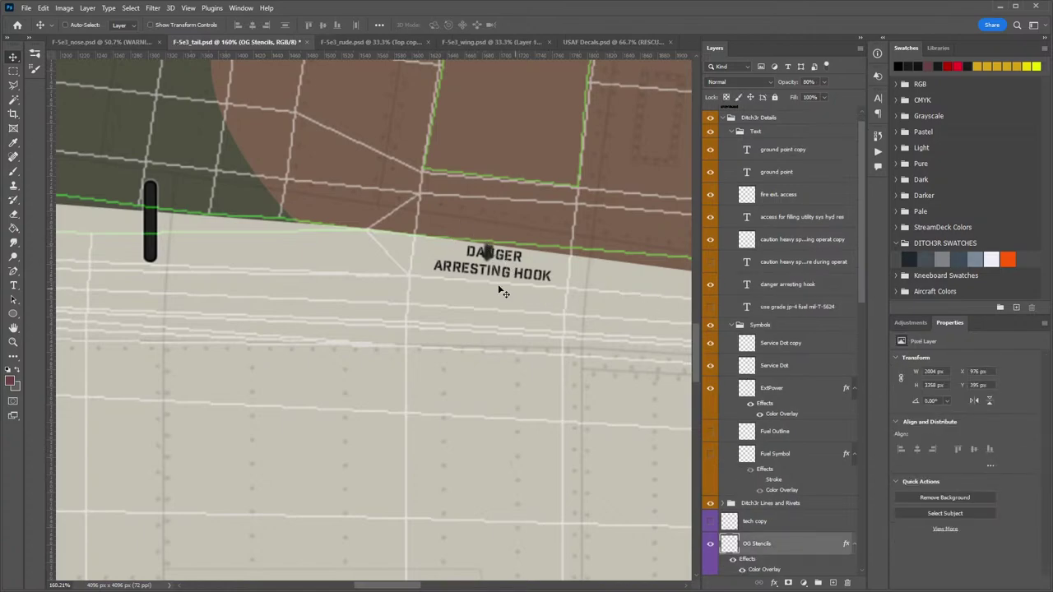
click(15, 73)
drag(449, 231, 522, 275)
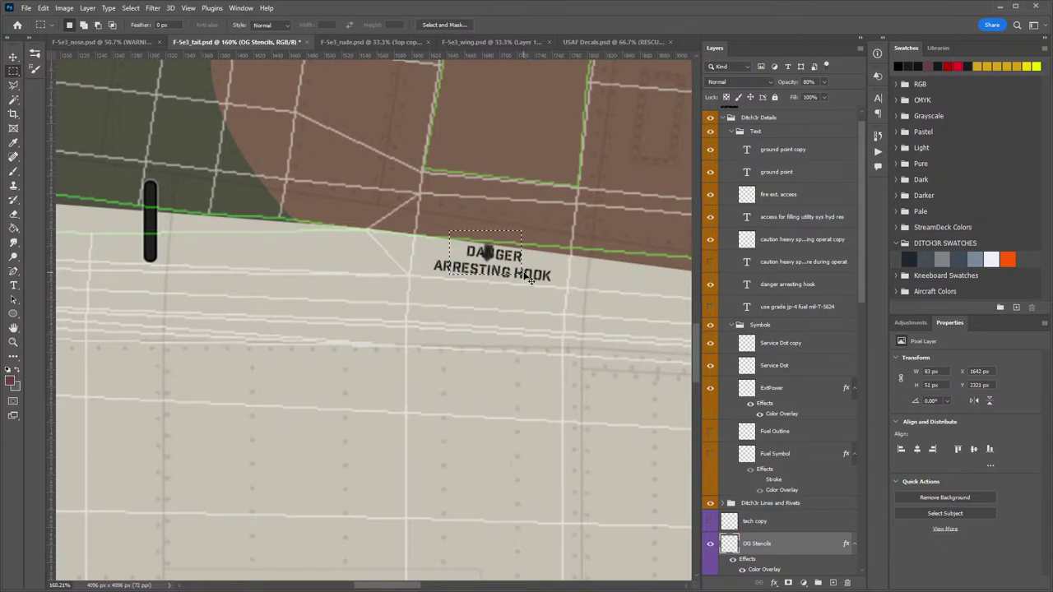
key(ctrl+j)
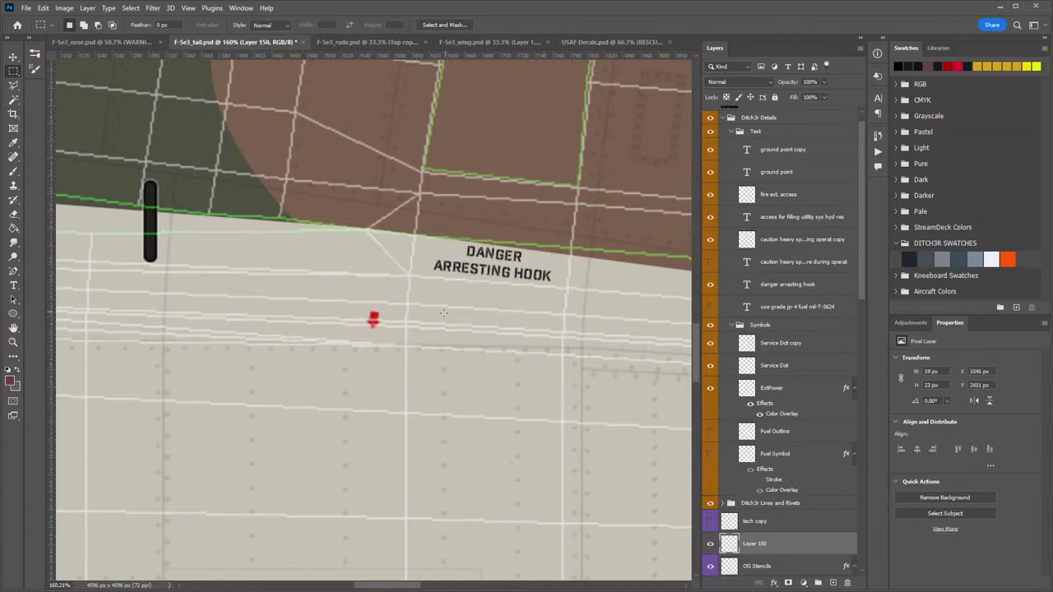
key(v)
drag(381, 332, 491, 299)
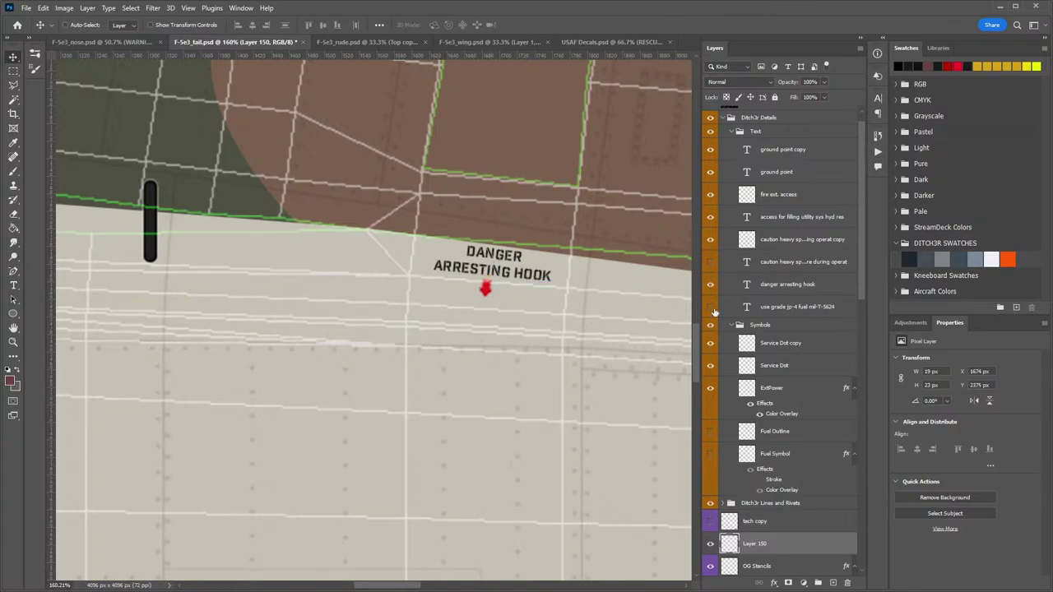
Move the cut arrow layer to the top of the Symbols group and rename it "hookarrow".
drag(767, 545, 785, 333)
double_click(773, 342)
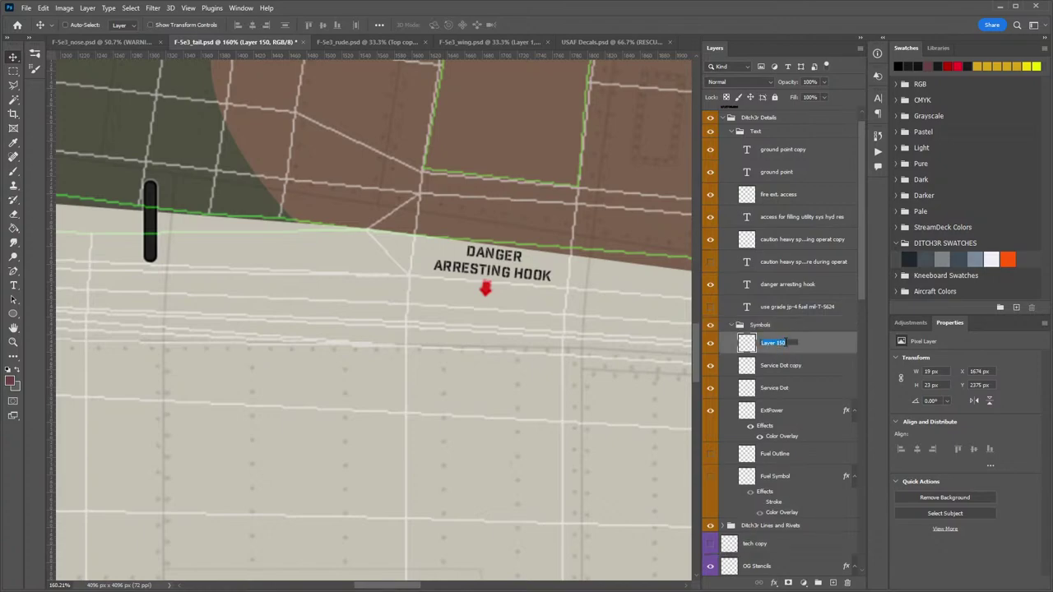
text(hookarrow)
key(Return)
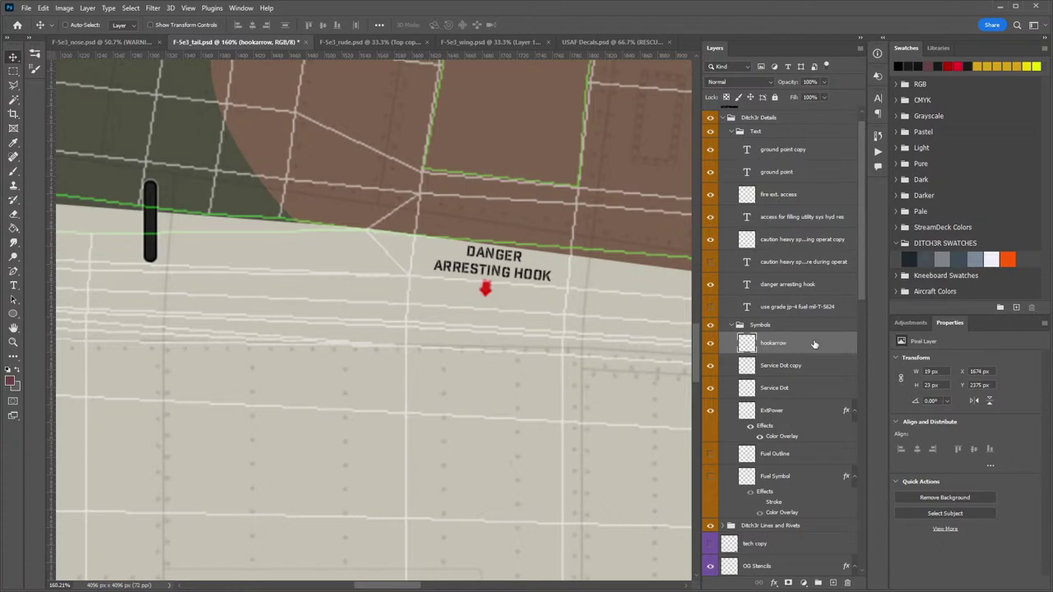
Apply a black Color Overlay at 100% opacity to the hookarrow layer and hide the UVW wireframe layer.
double_click(757, 350)
click(309, 198)
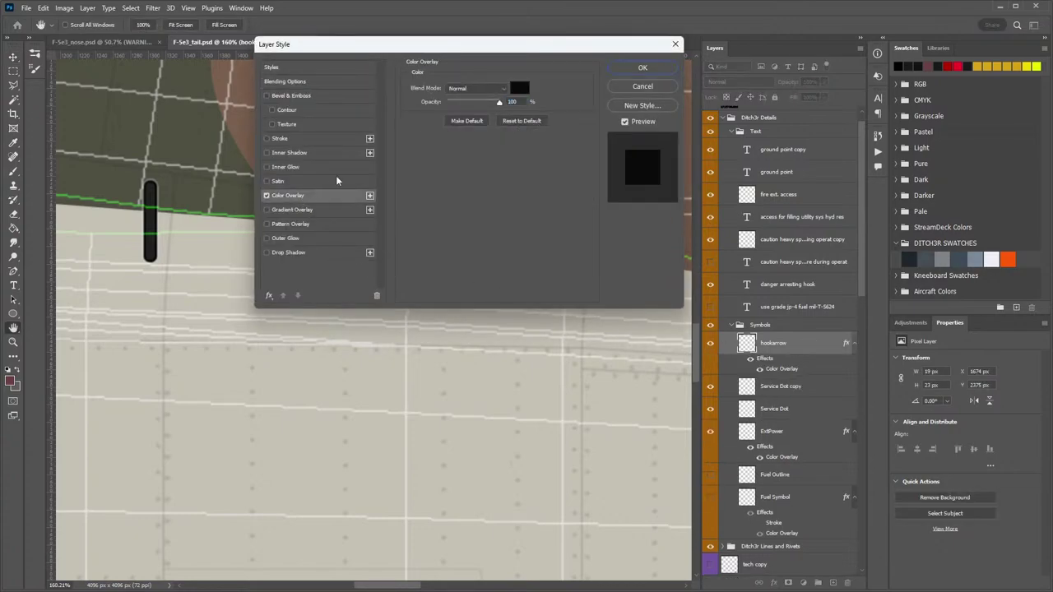
click(637, 67)
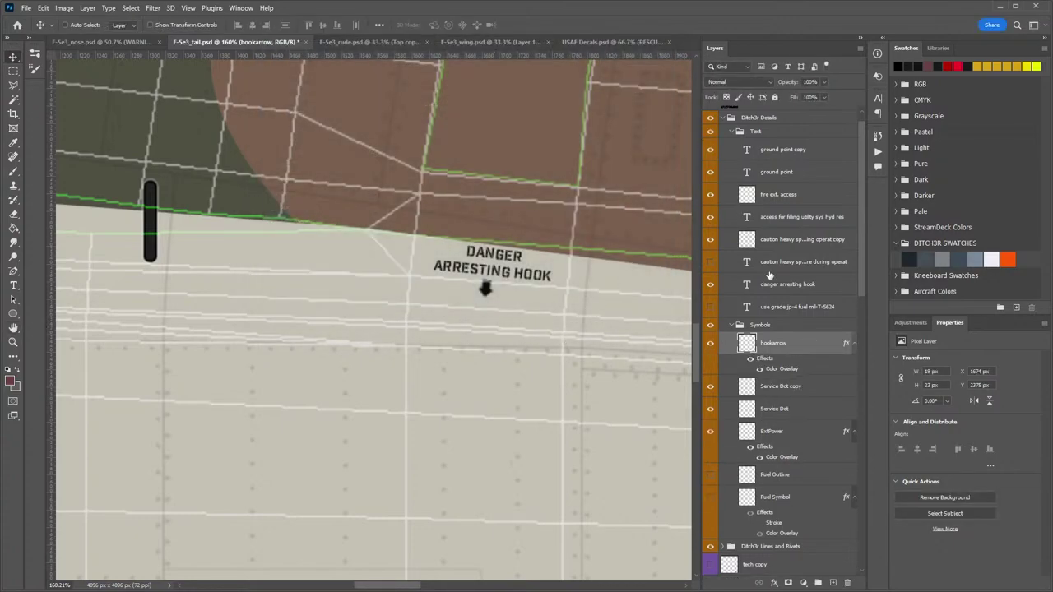
scroll(769, 275, up, 1)
click(710, 117)
Duplicate the "danger arresting hook" text and place the copy on the light belly area just above the lower arresting hook stencil.
key(z)
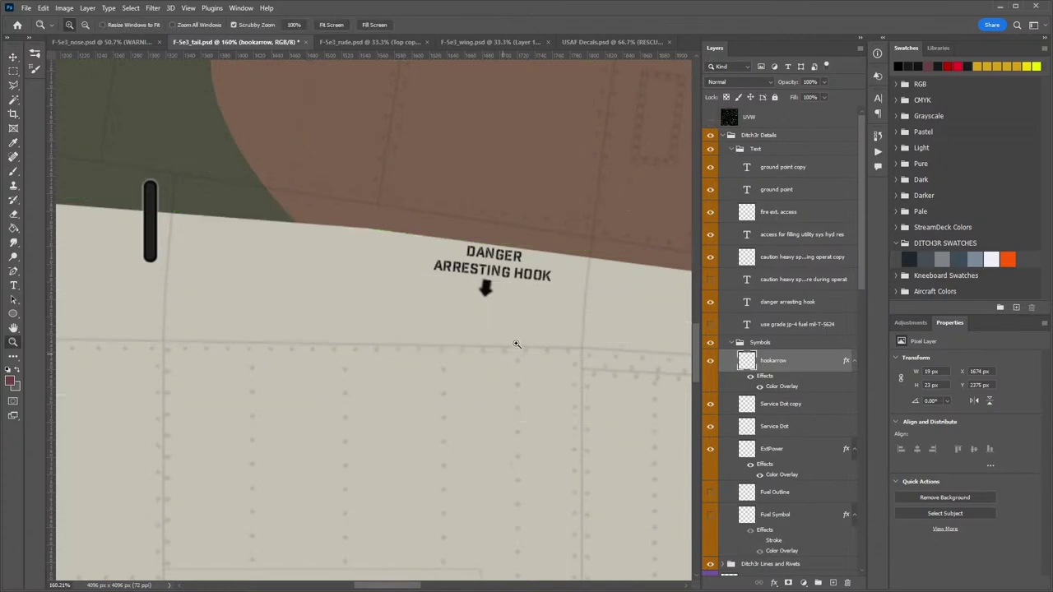
drag(512, 345, 440, 337)
drag(572, 399, 533, 197)
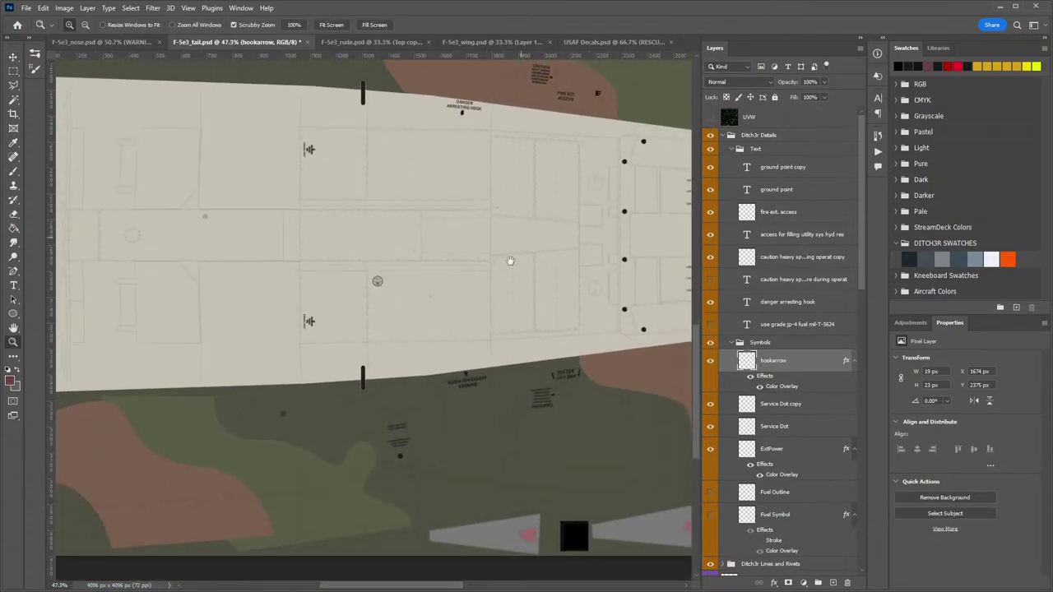
drag(436, 384, 465, 373)
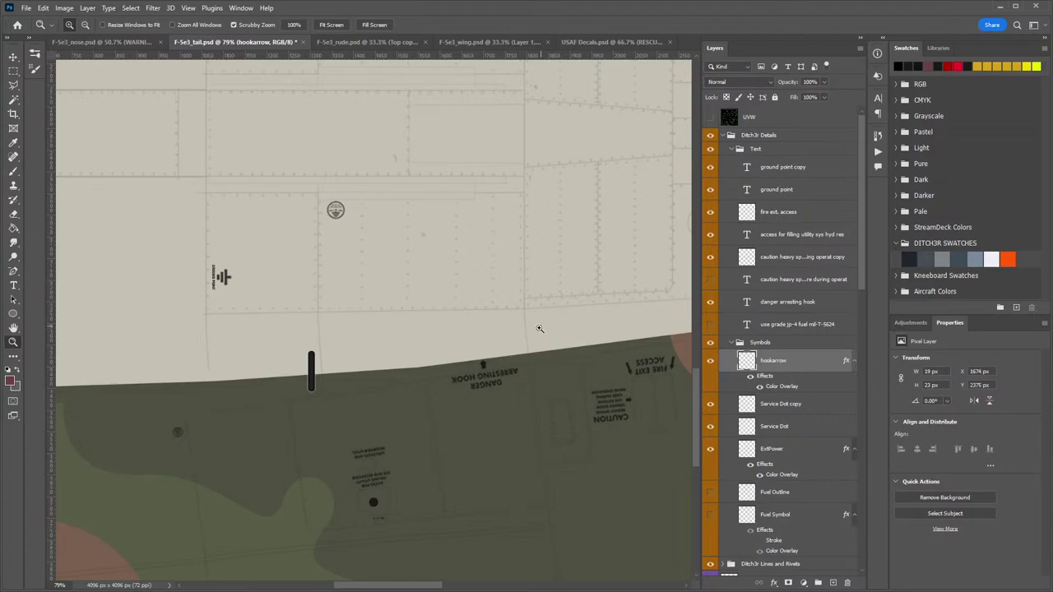
drag(489, 279, 413, 411)
drag(432, 279, 499, 206)
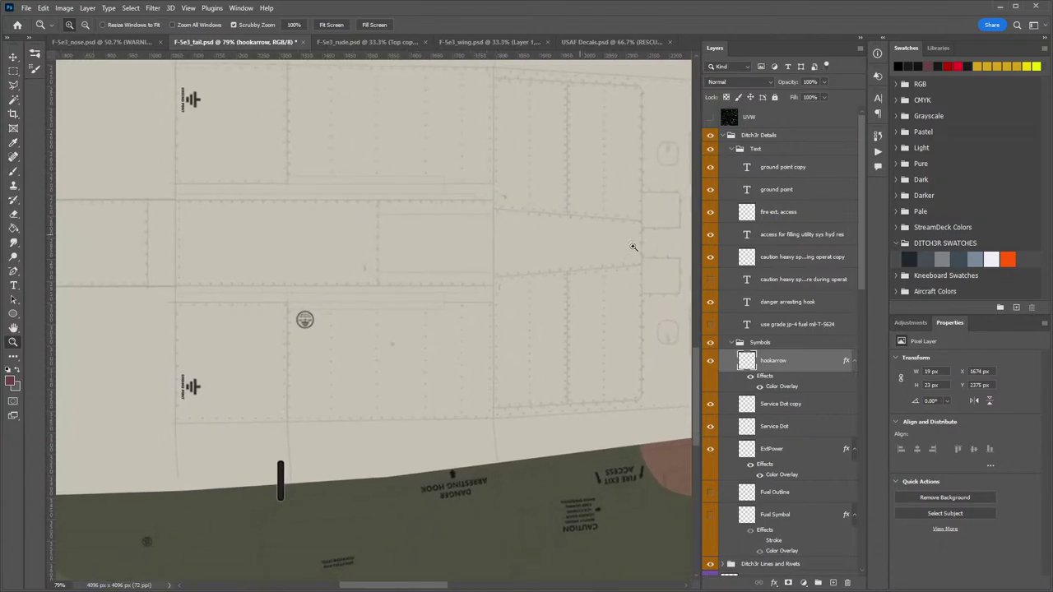
click(784, 301)
key(v)
drag(514, 142, 498, 219)
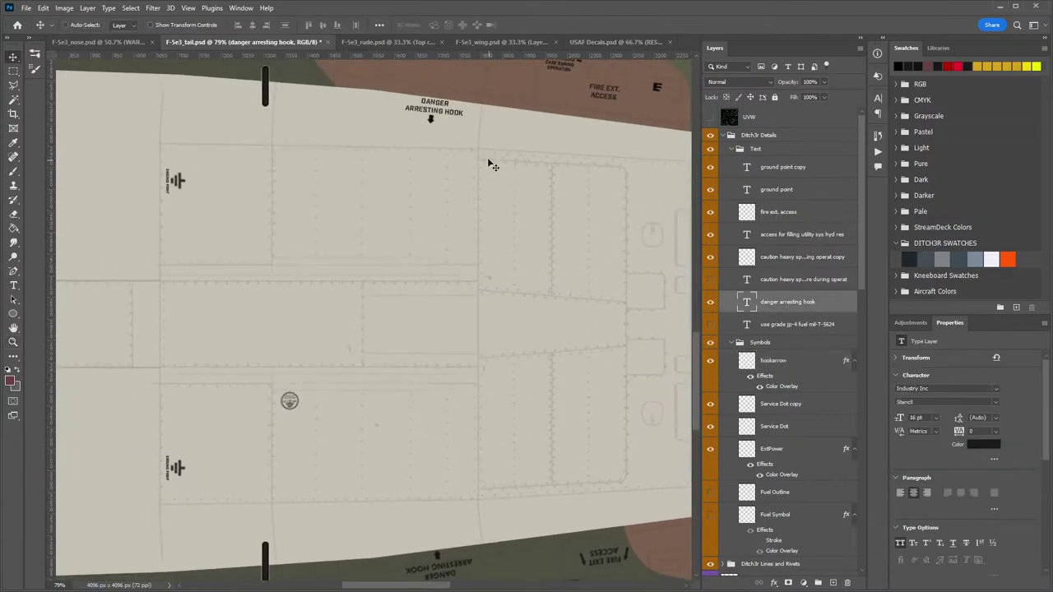
drag(488, 164, 506, 181)
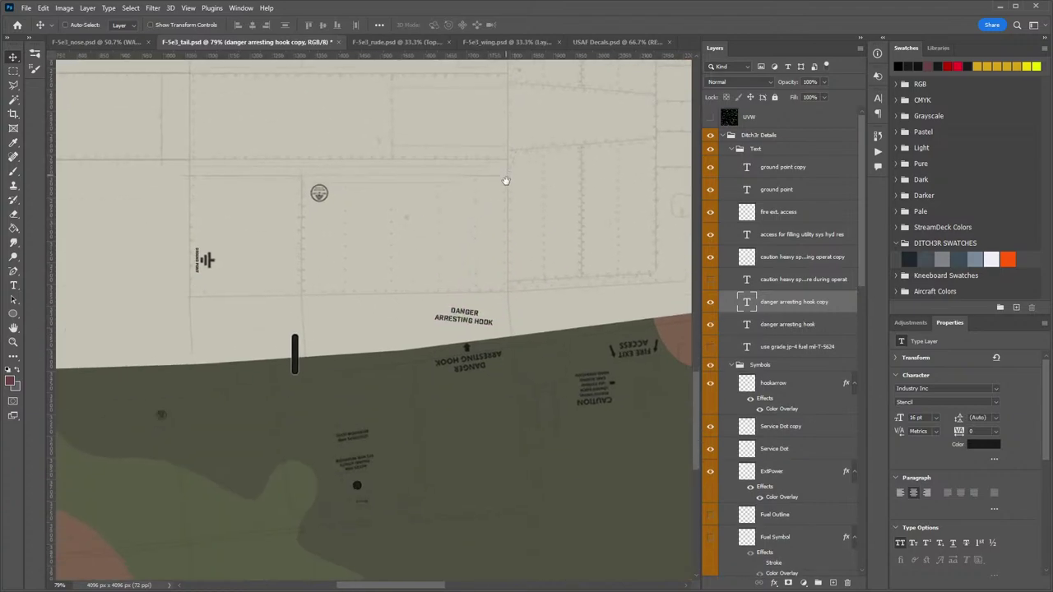
Flip the copied "danger arresting hook" text both horizontally and vertically so it reads upside down on the lower belly edge.
key(ctrl+t)
drag(503, 344, 394, 282)
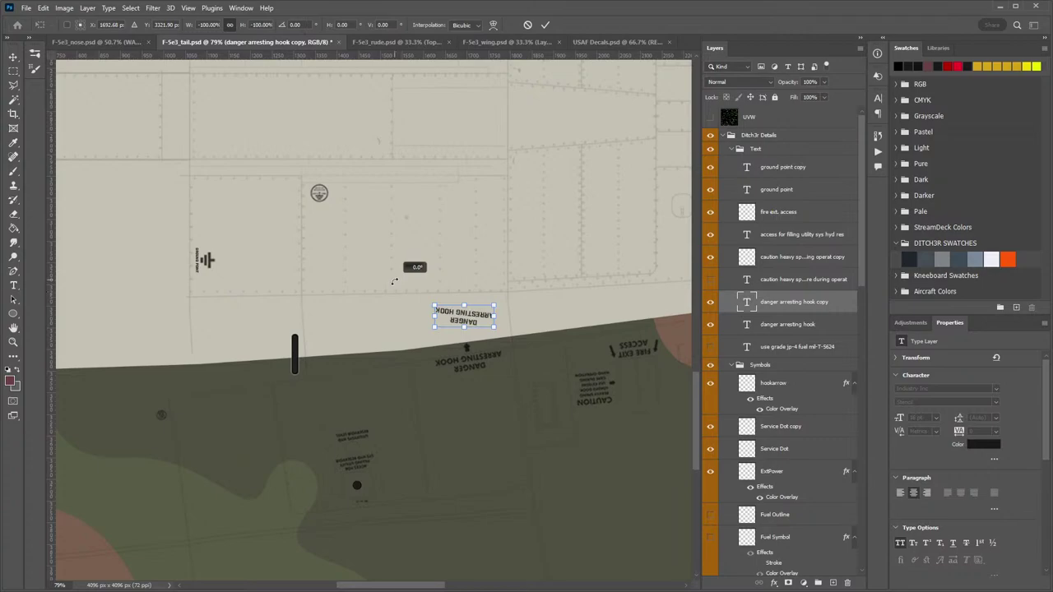
drag(569, 230, 566, 340)
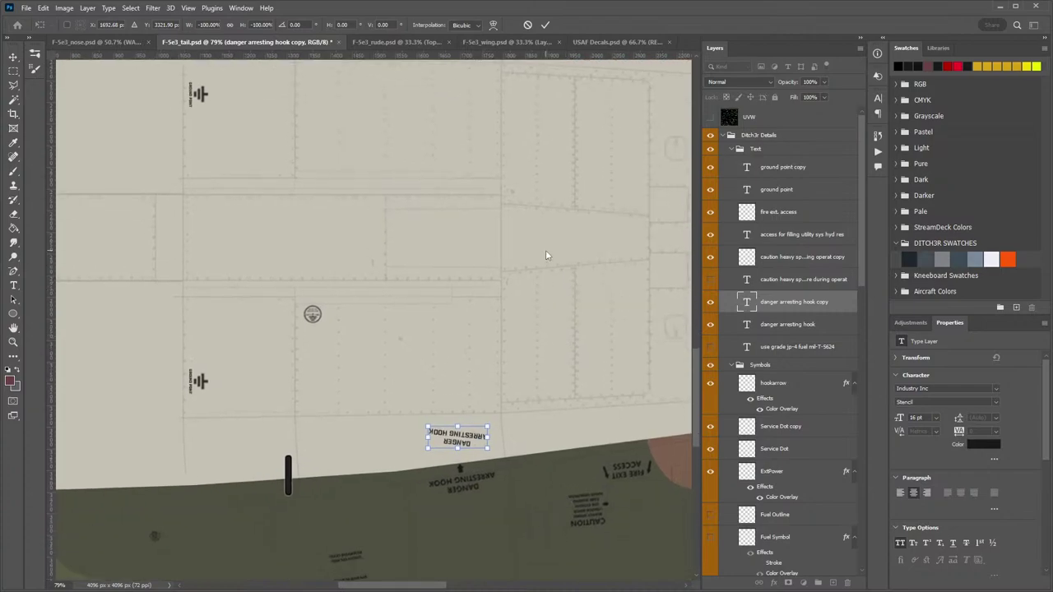
scroll(543, 321, up, 2)
drag(406, 486, 376, 481)
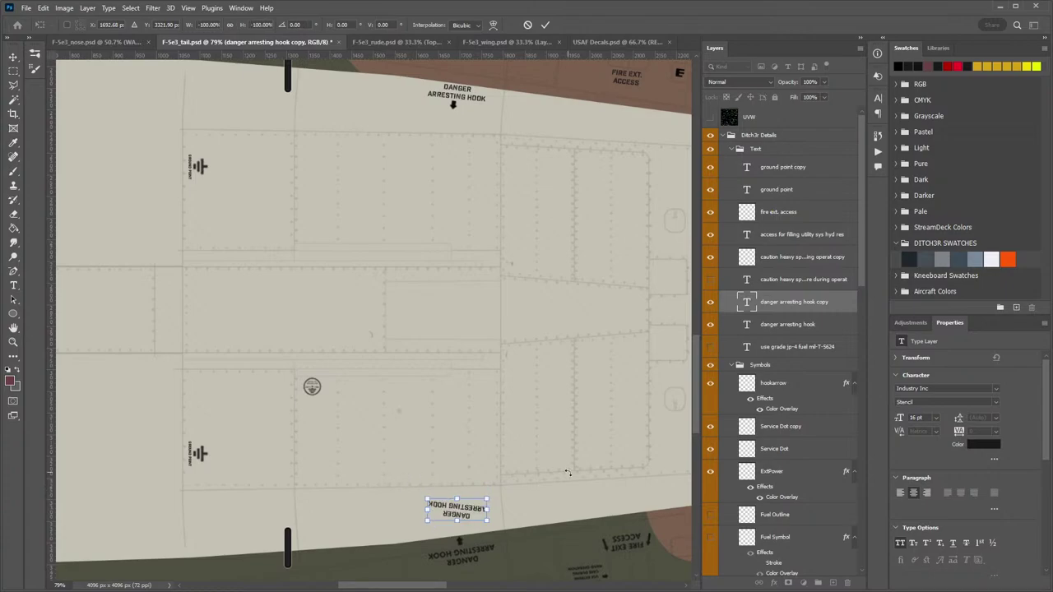
key(Return)
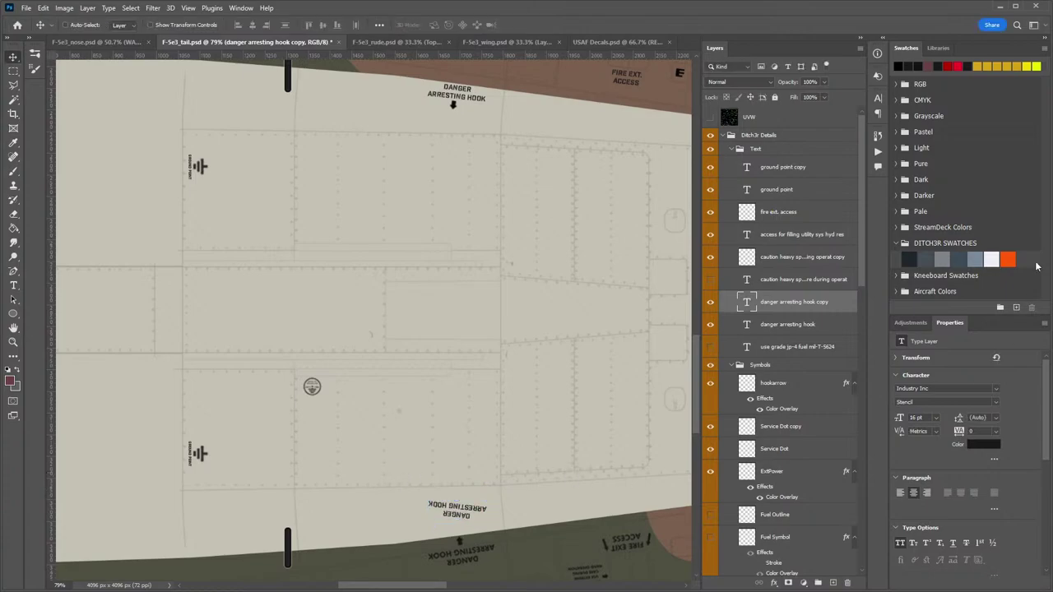
Set the rotation angle of the original "danger arresting hook" text to 6°.
key(alt+bracketleft)
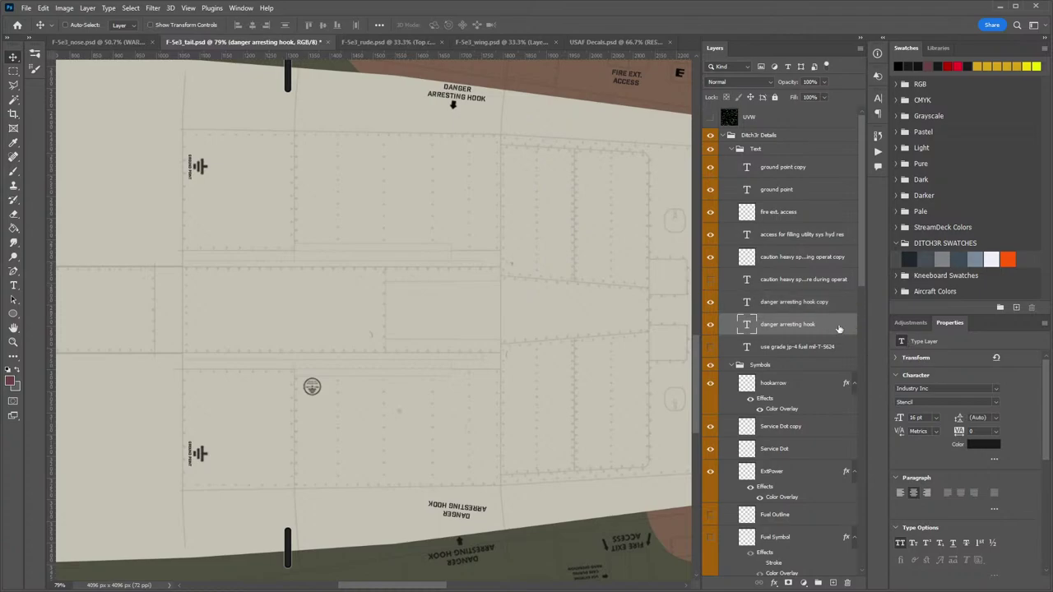
key(ctrl+t)
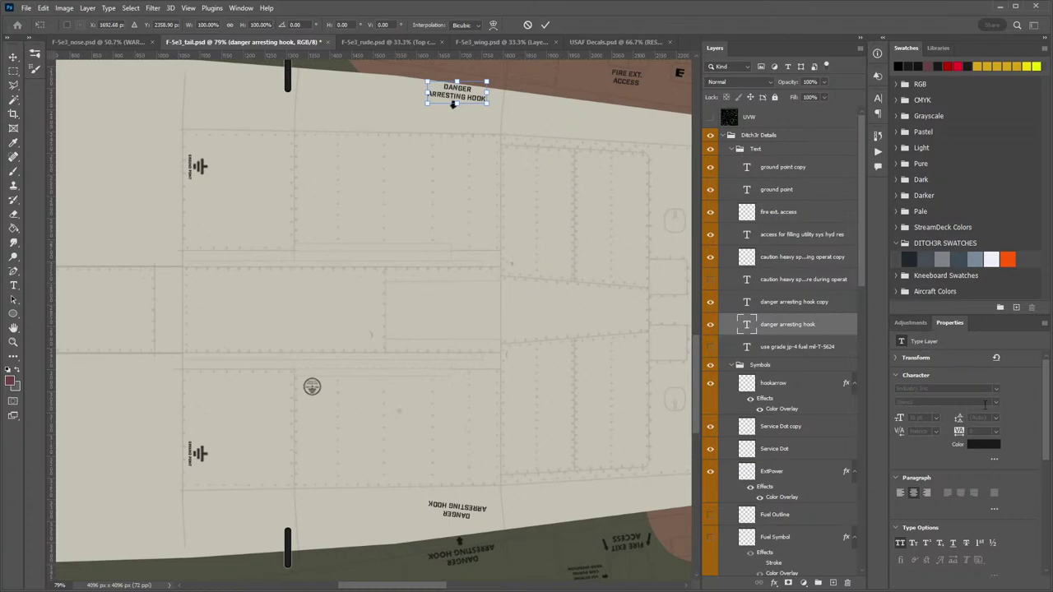
key(Return)
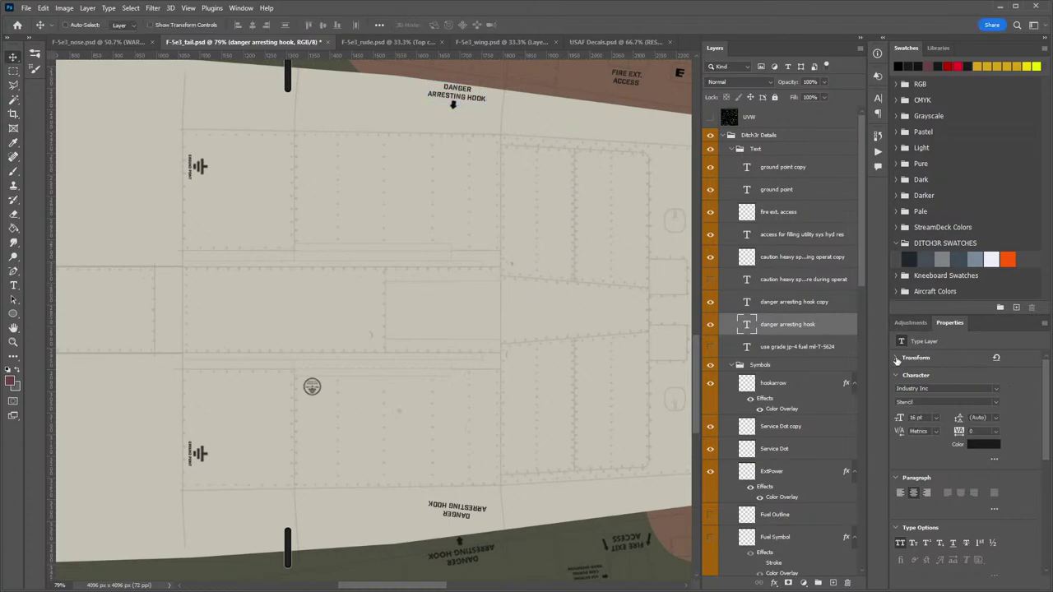
click(896, 359)
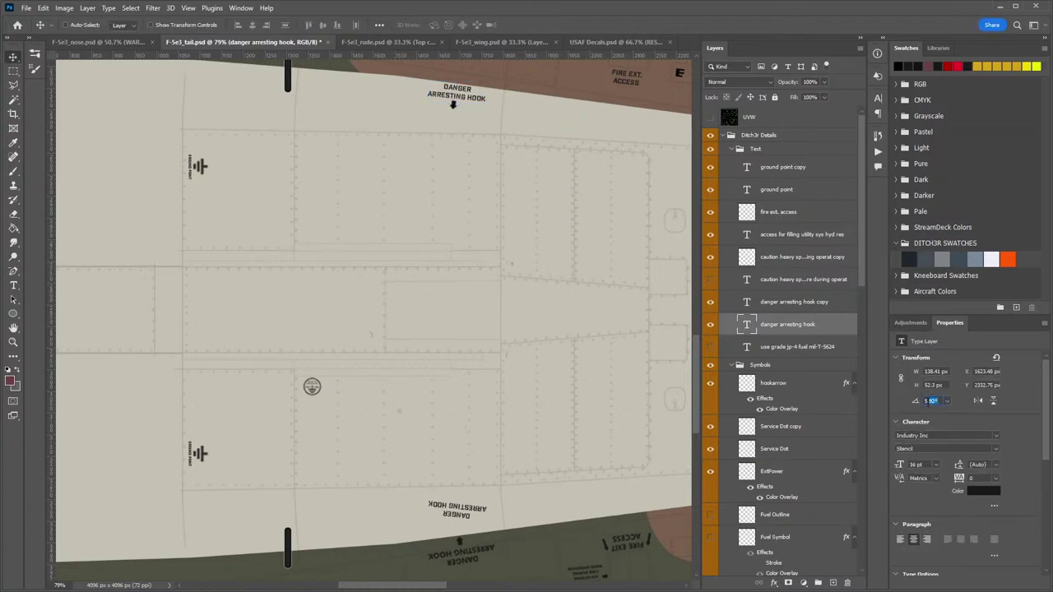
text(6)
key(Return)
Try to set the "danger arresting hook copy" text to a matching rotation using -174°, a vertical flip and 6°.
click(821, 304)
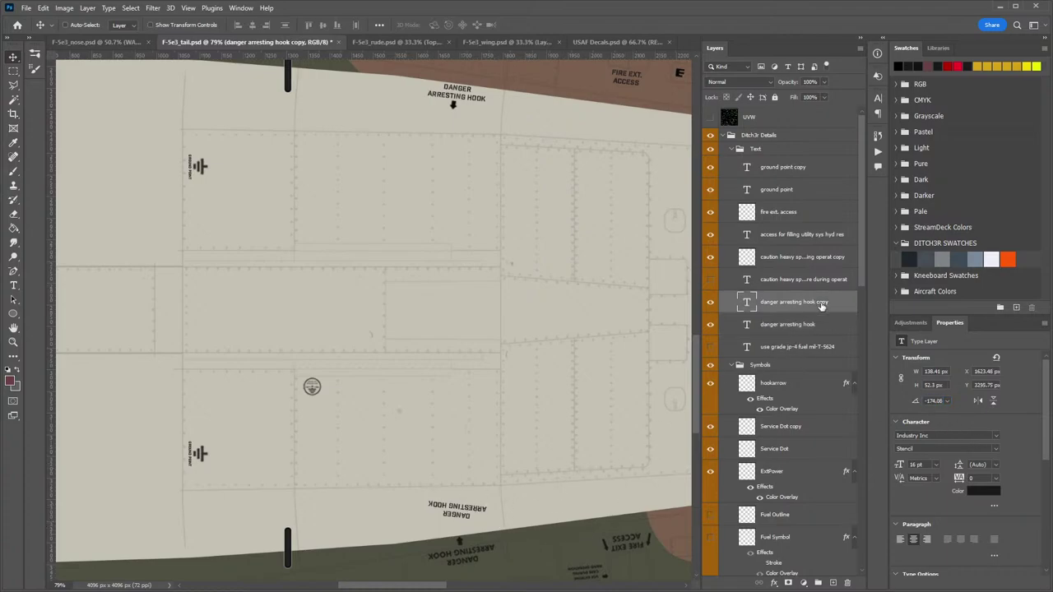
click(929, 400)
text(-174)
key(Return)
drag(925, 401, 1004, 396)
text(-05)
key(BackSpace)
key(BackSpace)
key(Return)
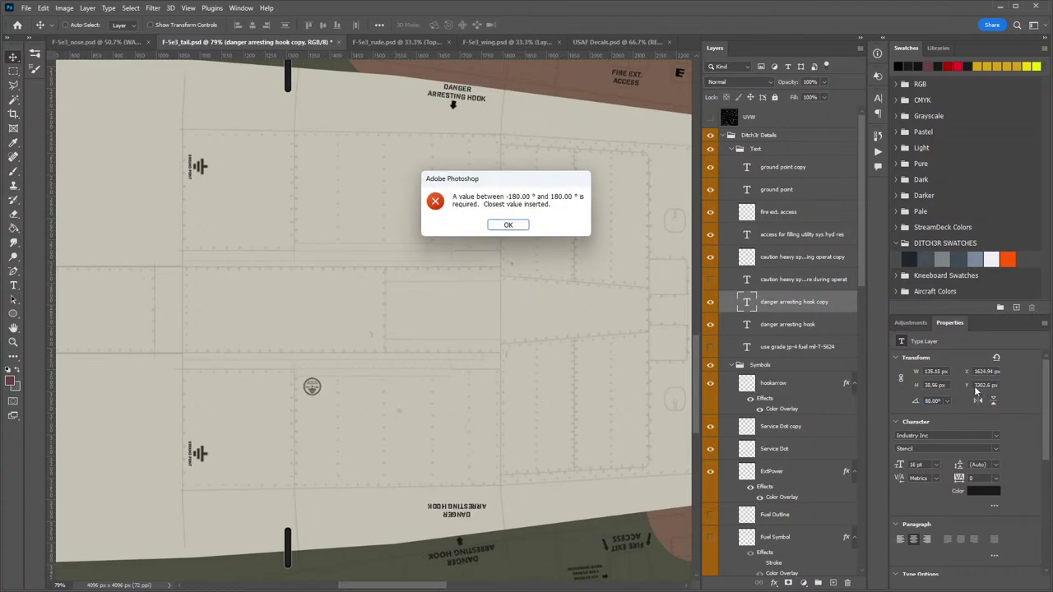
click(510, 224)
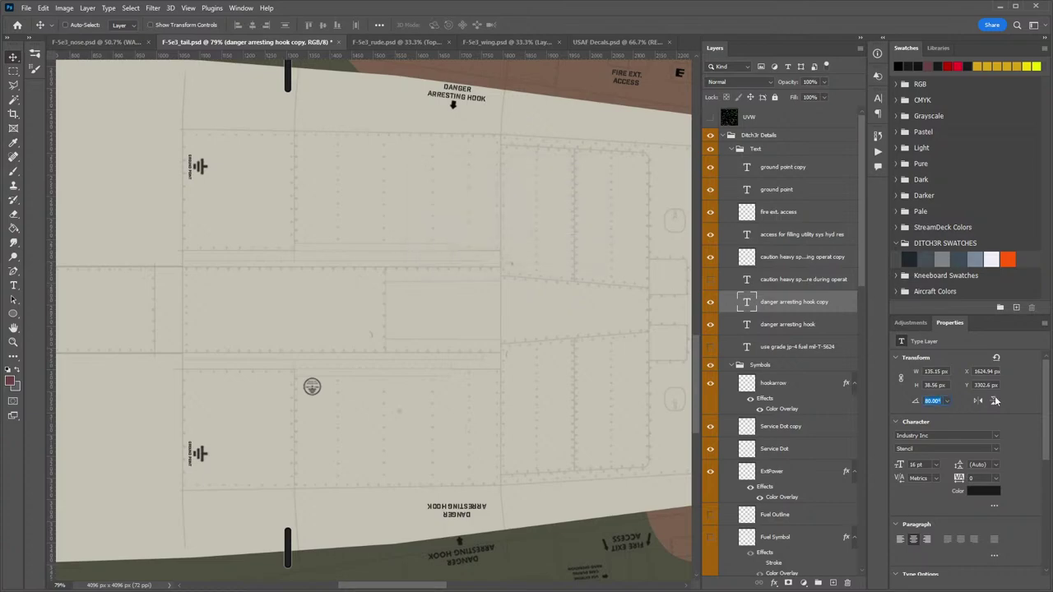
key(BackSpace)
click(993, 400)
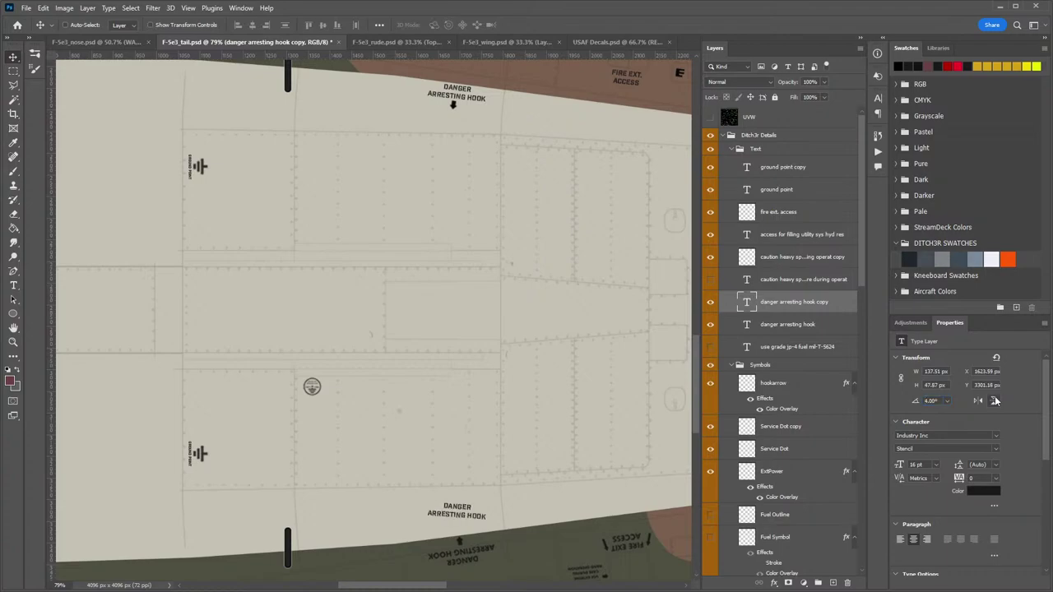
text(6)
key(Return)
Set the "danger arresting hook copy" rotation to 180° and rotate it a further -5.97° to follow the paint edge.
text(180)
key(Return)
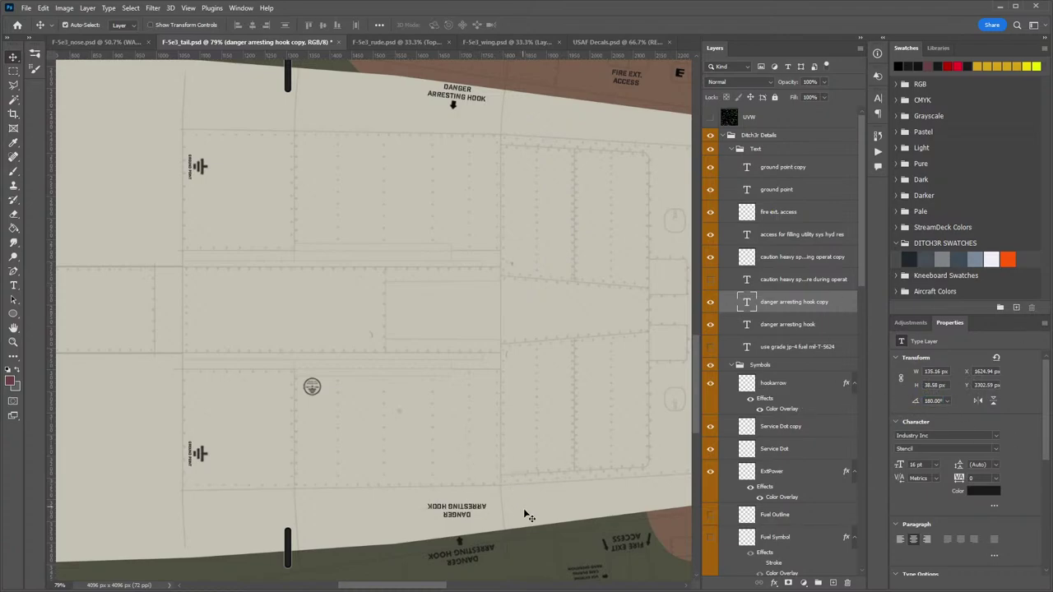
key(ctrl+t)
drag(529, 496, 520, 476)
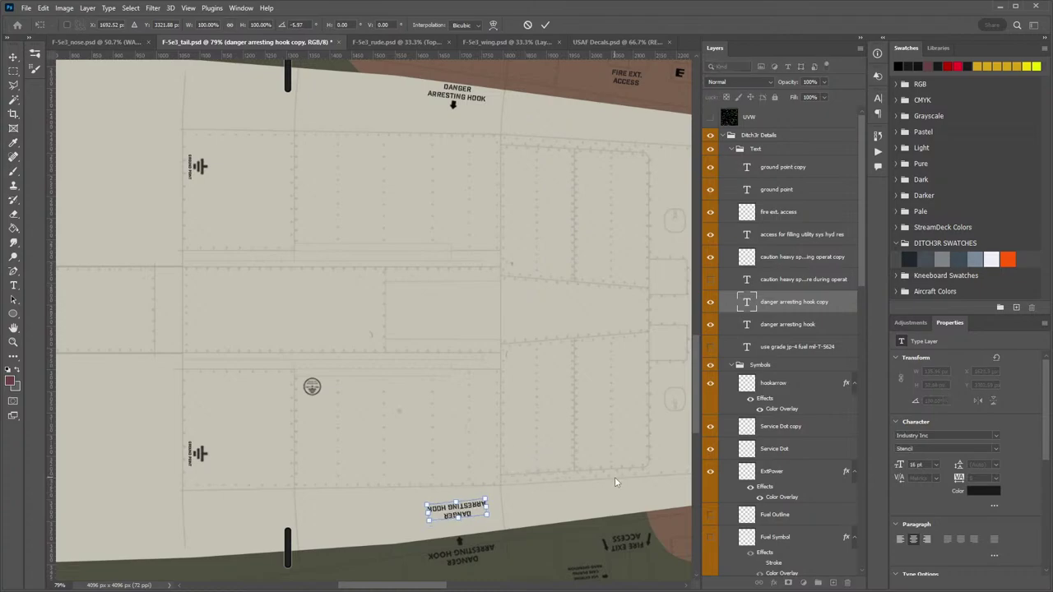
key(Return)
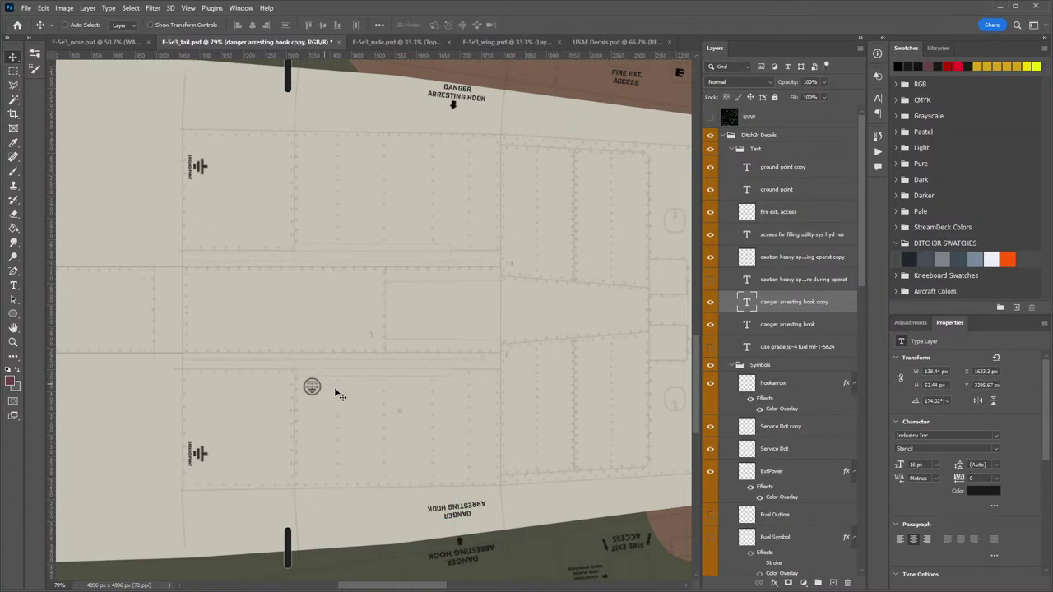
Move the copied hook text down to the belly's lower paint edge and check its position against the UVW wireframe.
drag(466, 516, 467, 532)
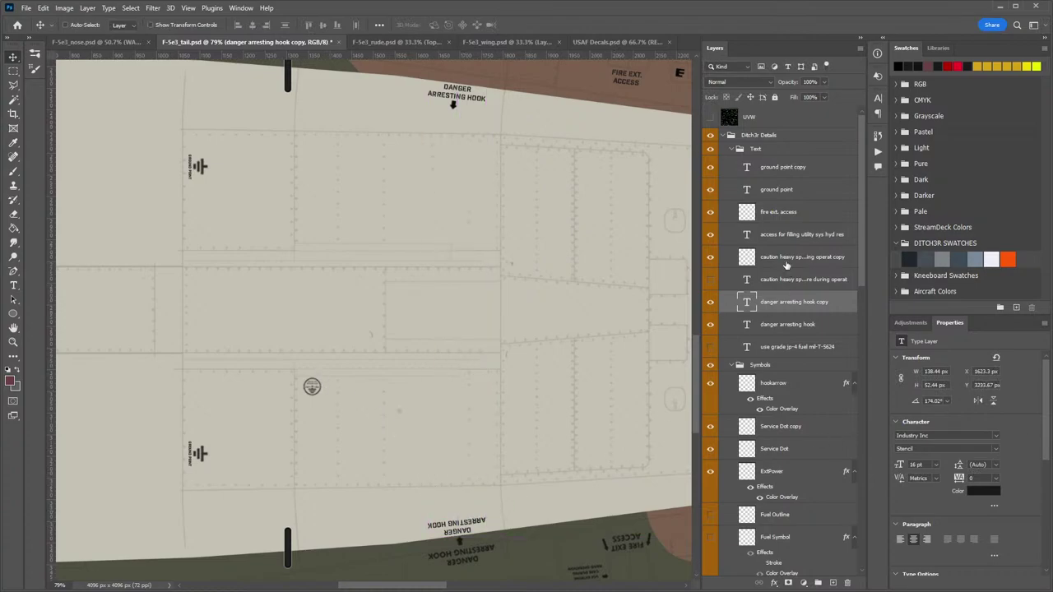
click(710, 117)
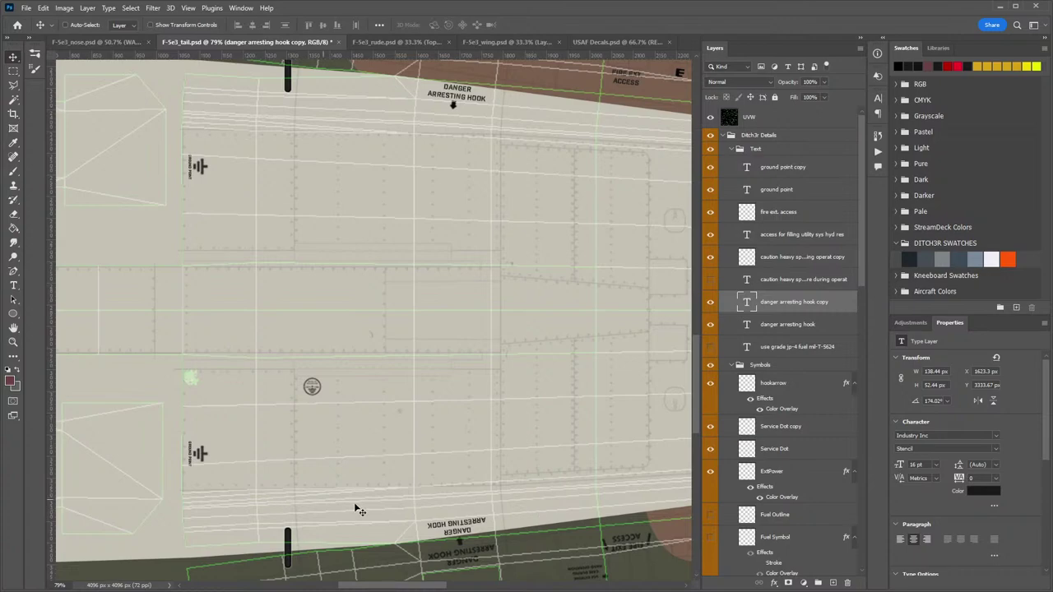
drag(517, 376, 528, 214)
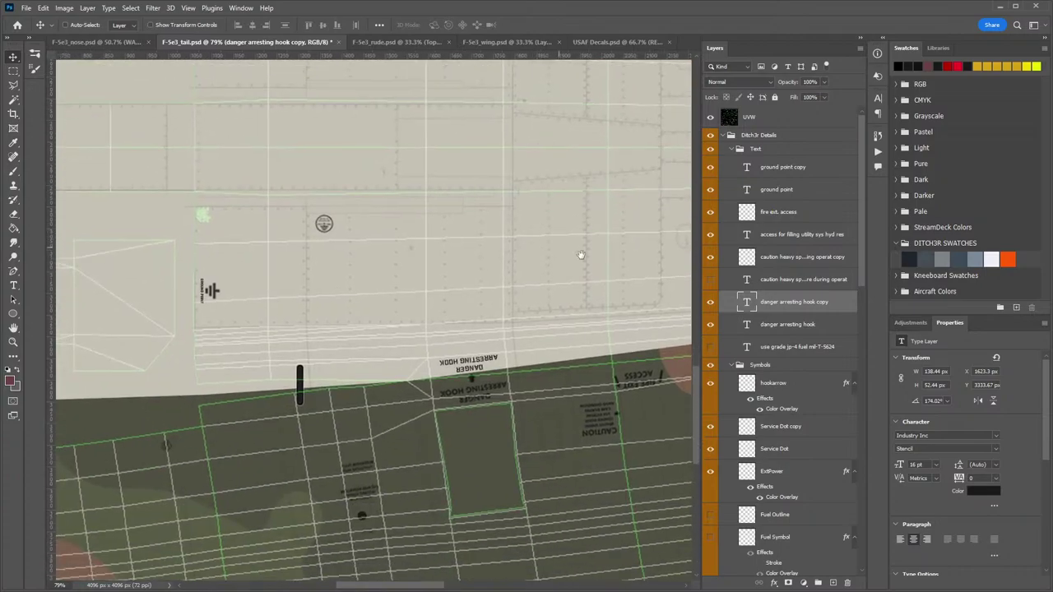
click(711, 117)
Cut the lower hook arrow from the OG Stencils layer onto its own layer and place it just above the upside-down Arresting Hook text.
key(z)
drag(435, 381, 449, 363)
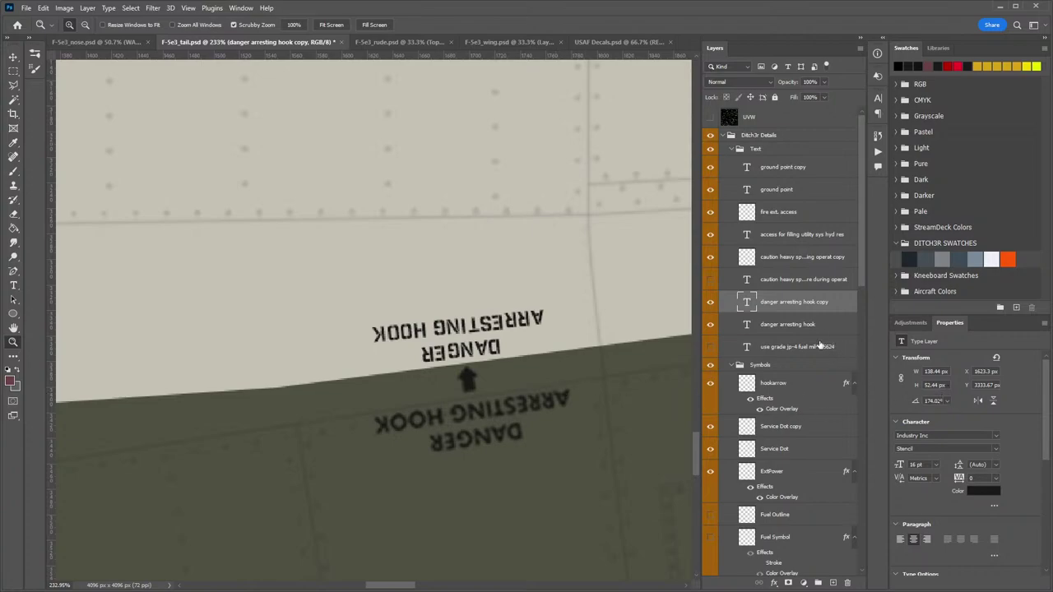
scroll(770, 511, down, 4)
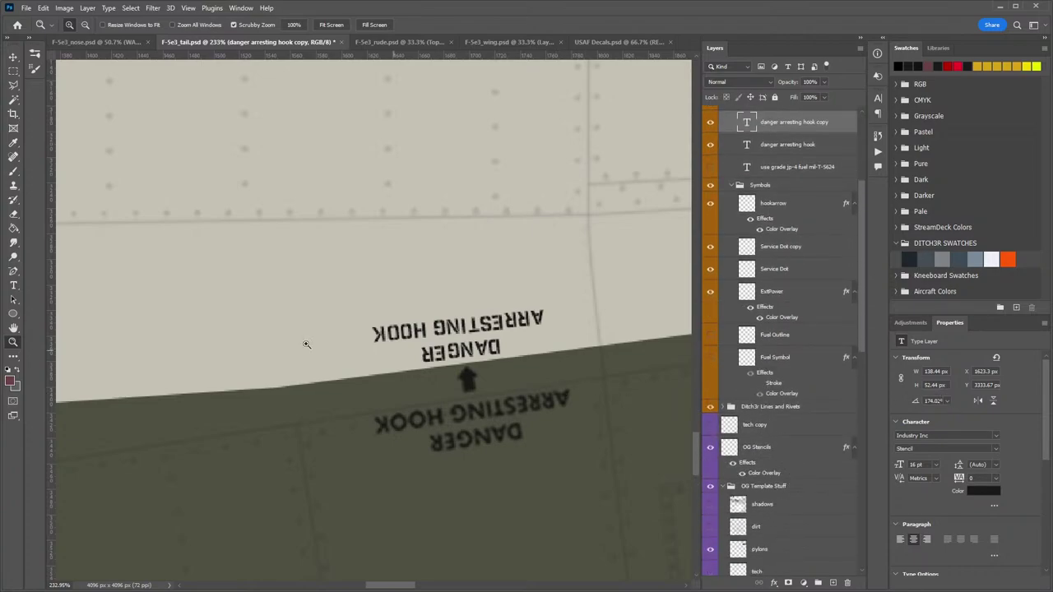
click(821, 448)
click(14, 70)
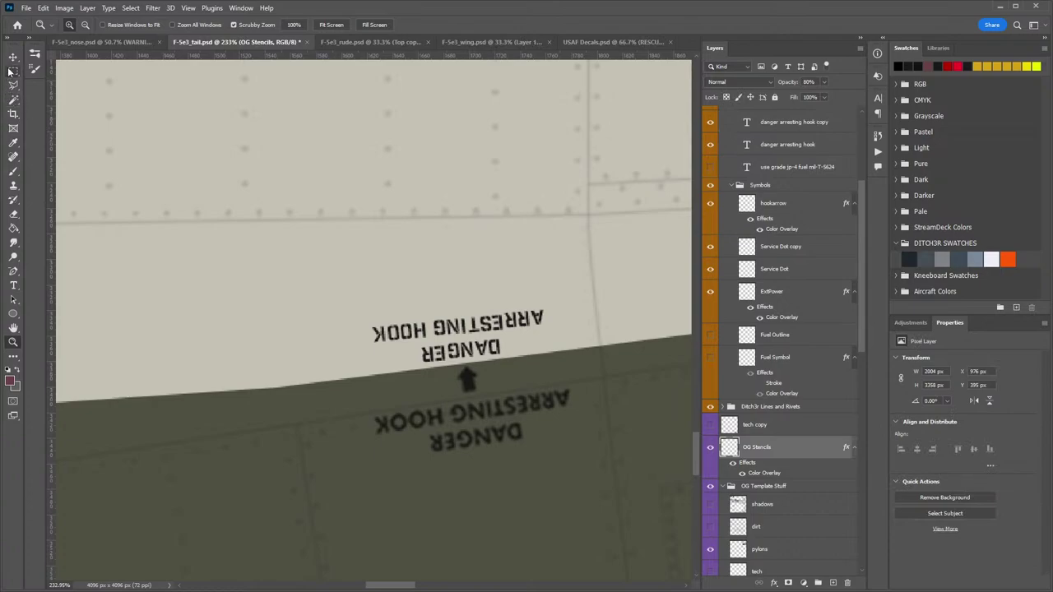
mouse_move(498, 361)
mouse_down()
mouse_move(430, 395)
mouse_move(467, 380)
mouse_move(367, 319)
mouse_move(428, 289)
mouse_move(463, 296)
mouse_up()
key(ctrl+shift+j)
key(v)
Move the new arrow layer to the top of the Symbols group as "Hookarrow2" and merge it with the hookarrow layer.
drag(788, 440, 789, 200)
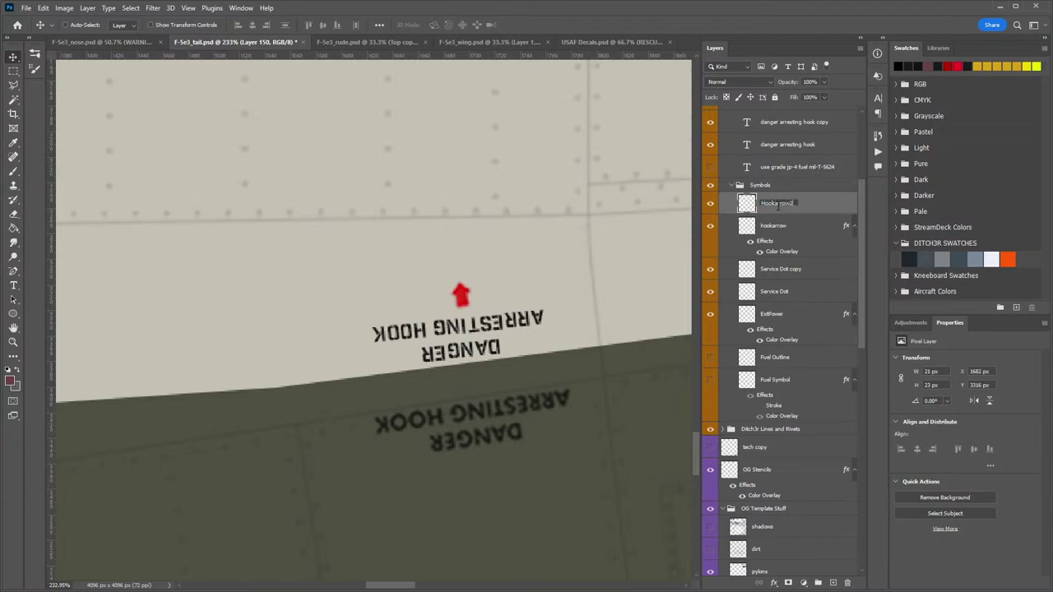
key(Return)
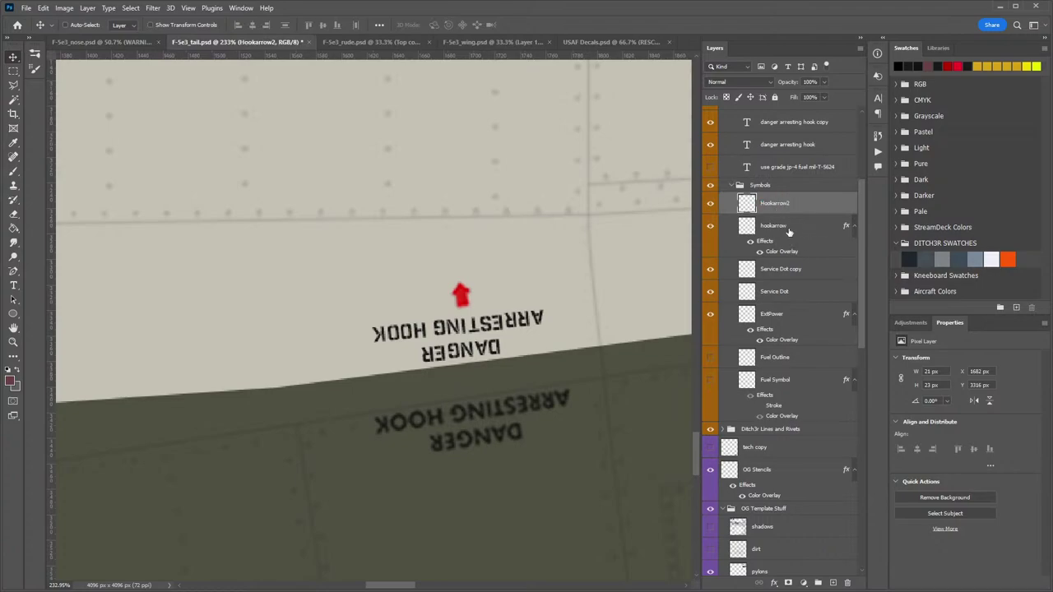
click(788, 231)
shift+click(800, 207)
key(ctrl+e)
right_click(789, 203)
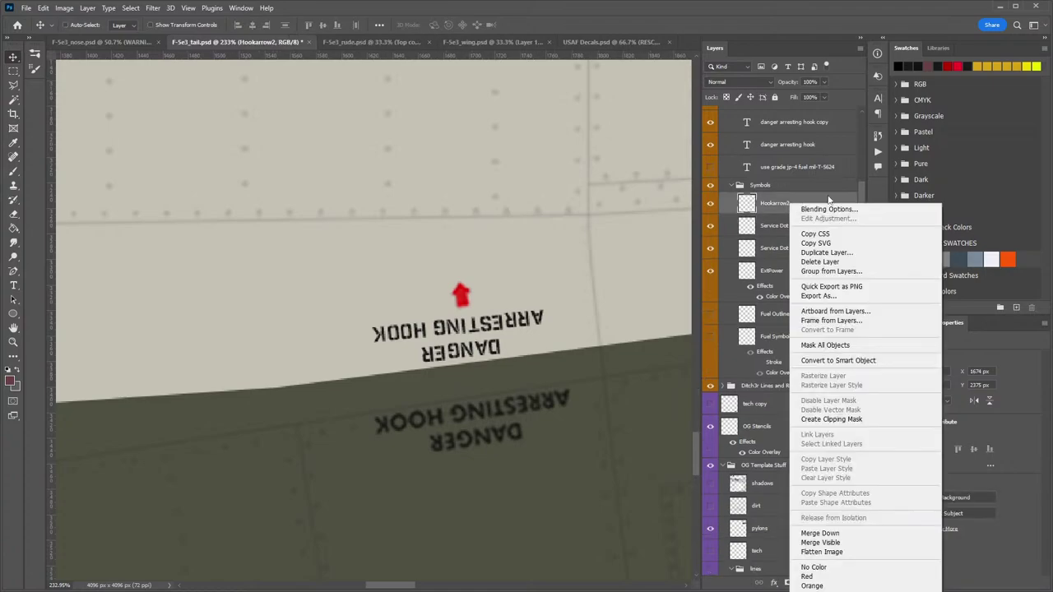
key(Escape)
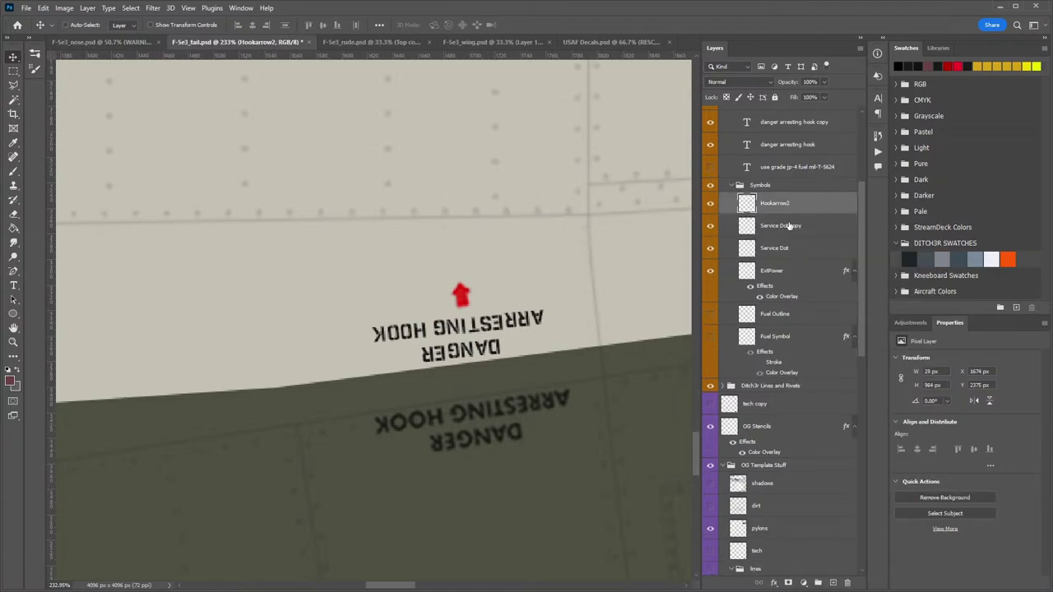
Apply a black Color Overlay to the merged Hookarrow2 layer.
double_click(763, 212)
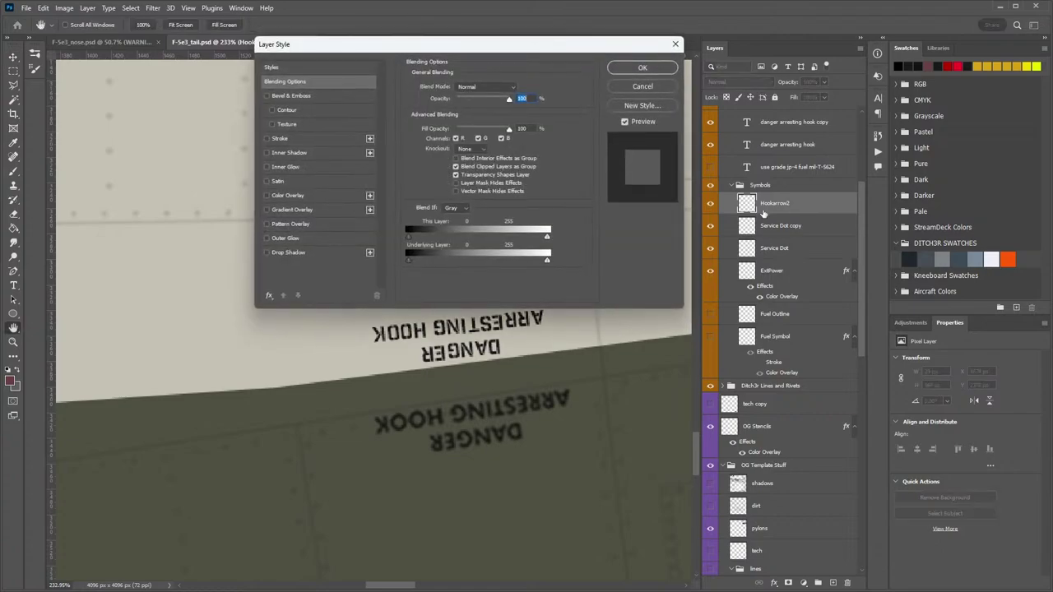
click(282, 195)
click(640, 74)
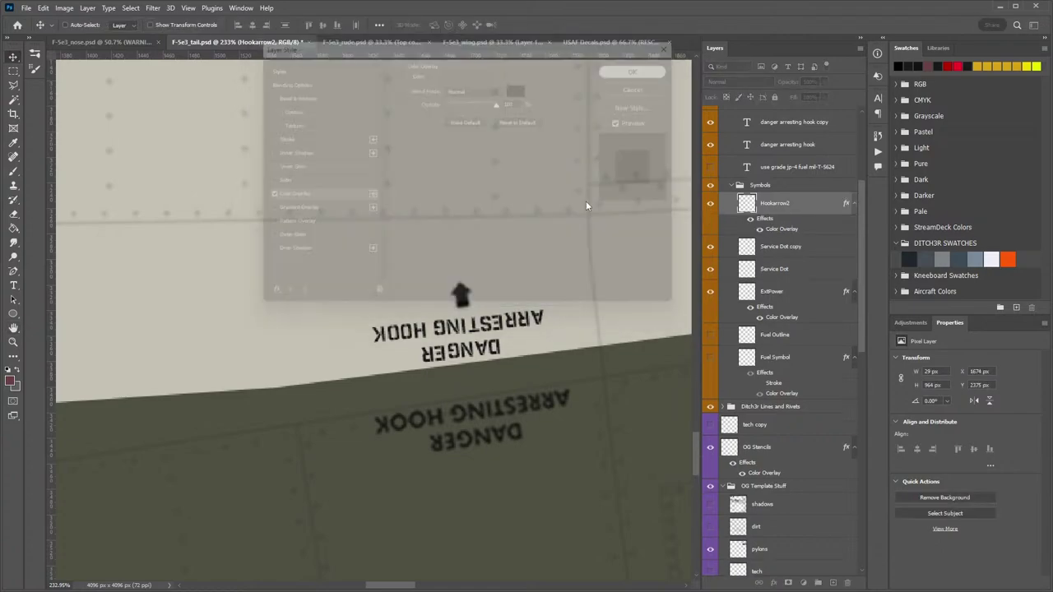
Erase the original lower Danger Arresting Hook stencil from the OG Stencils layer.
key(z)
drag(587, 272, 514, 259)
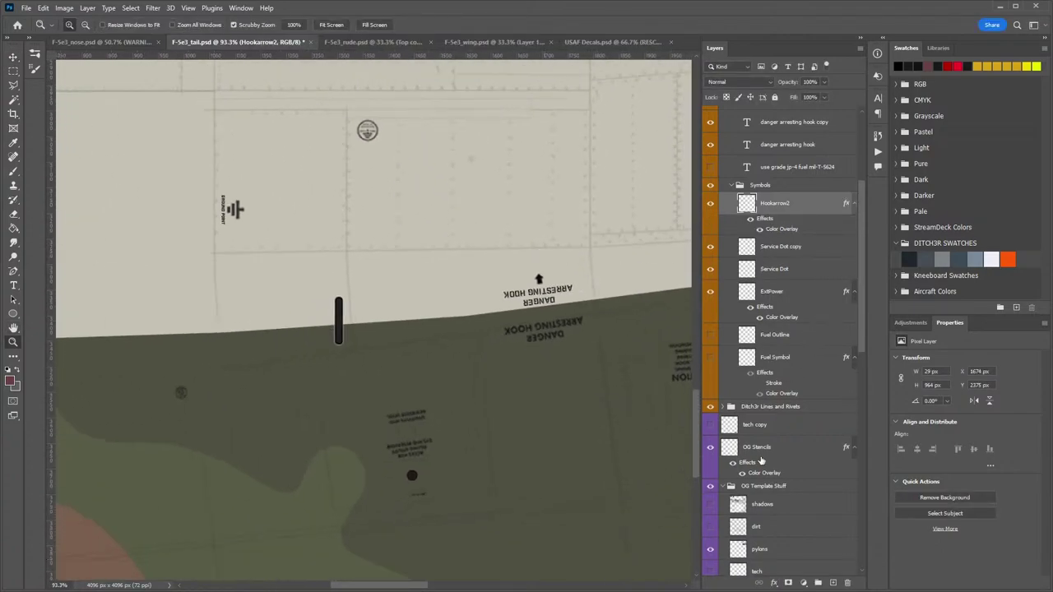
click(761, 457)
key(e)
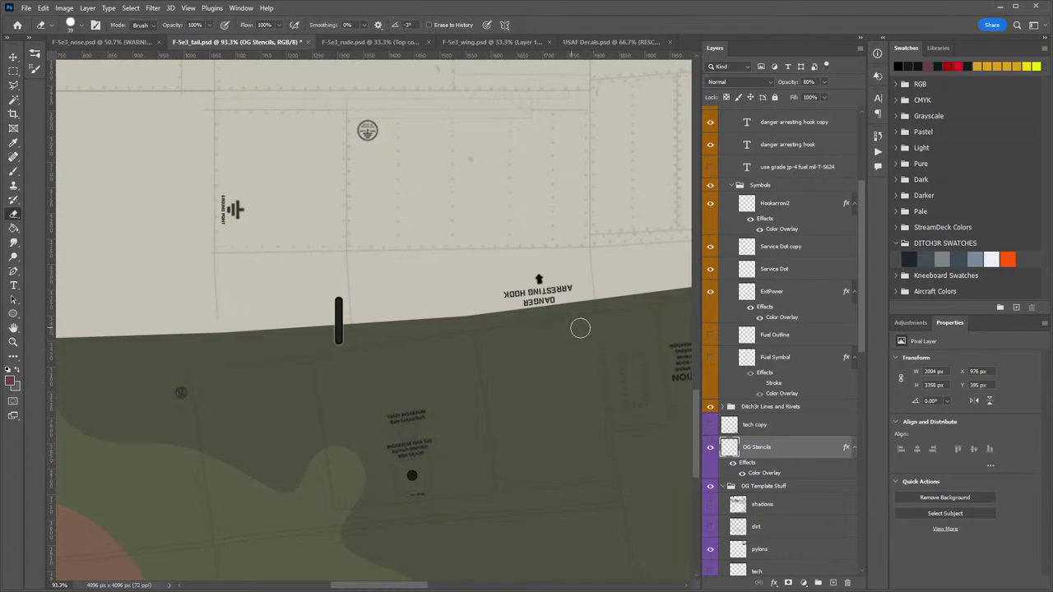
drag(637, 146, 449, 258)
Export a DDS copy of the tail texture, overwriting F-5e3_tail in the "Ditch3r's F5 1" livery folder.
key(z)
drag(621, 319, 641, 278)
drag(641, 278, 415, 304)
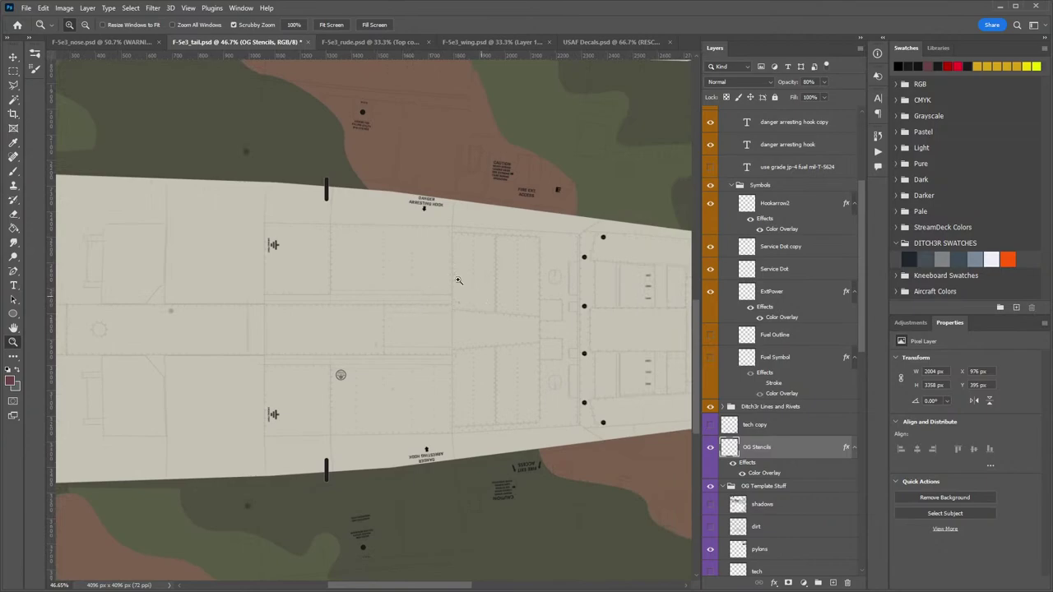
drag(385, 244, 399, 245)
drag(545, 347, 511, 304)
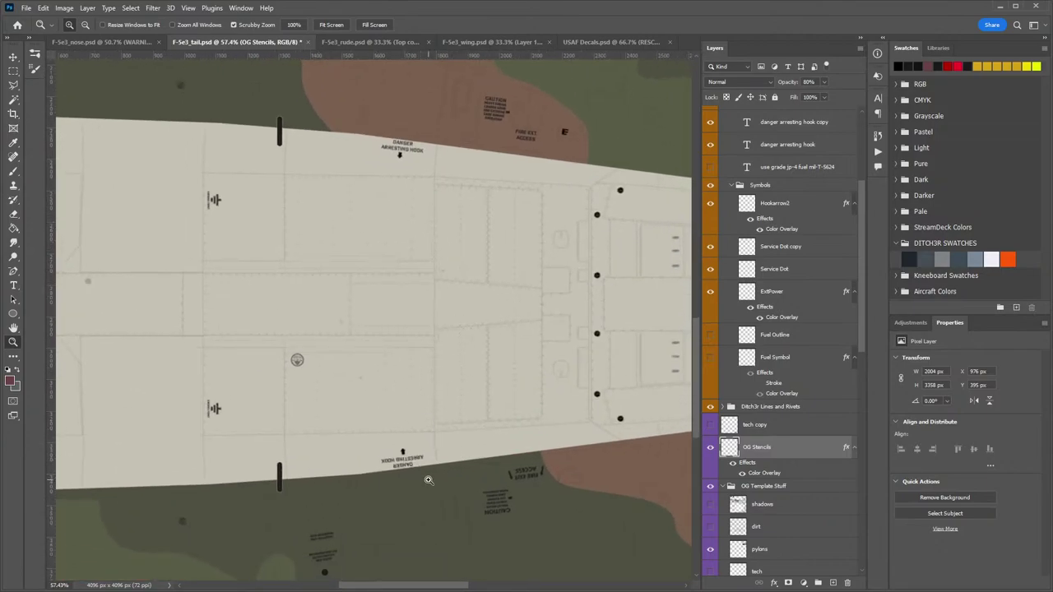
click(26, 7)
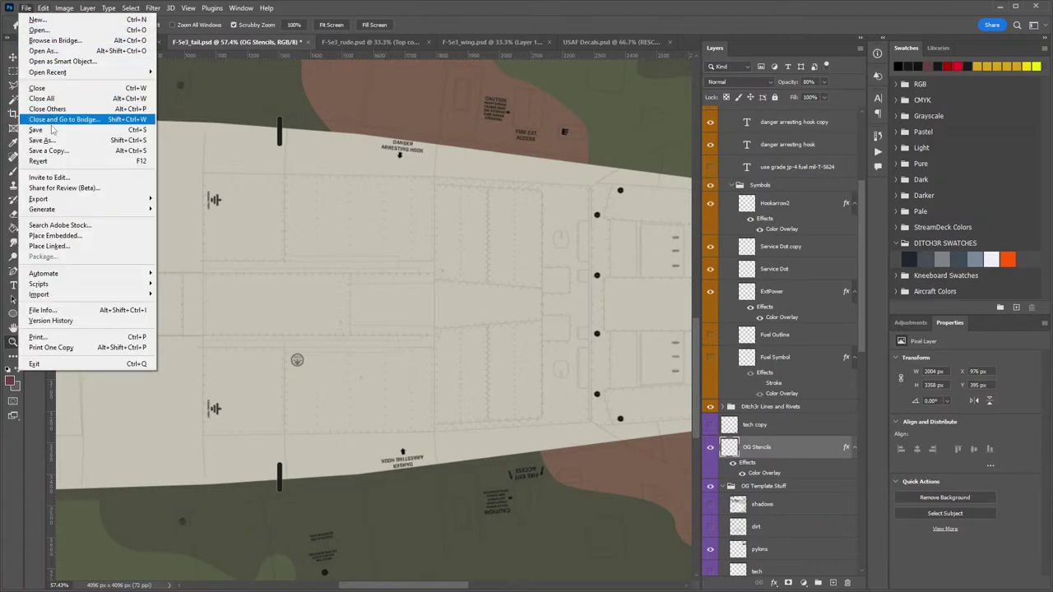
key(Escape)
click(92, 360)
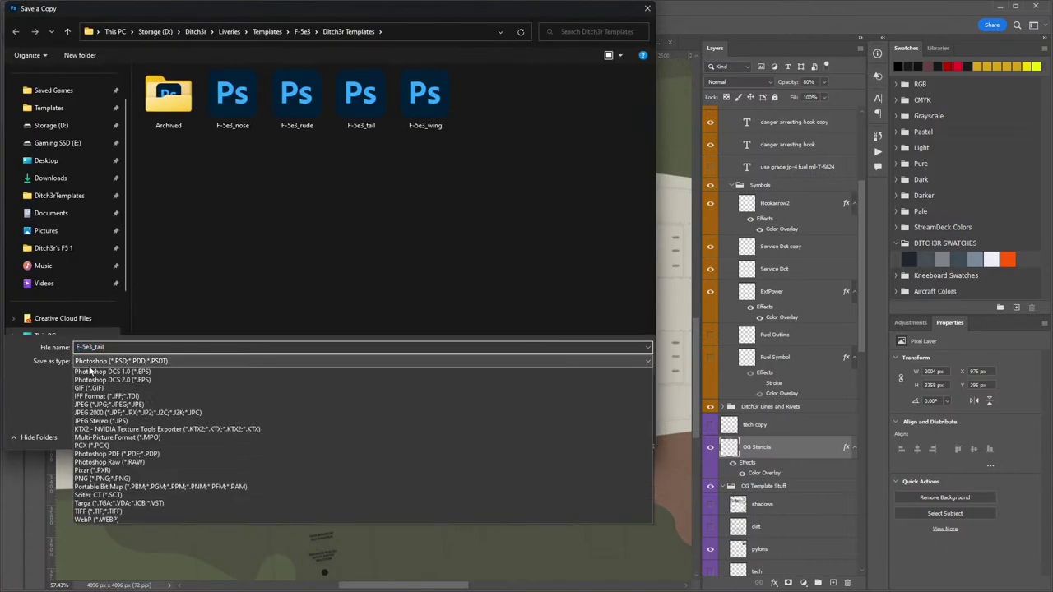
click(85, 398)
click(53, 248)
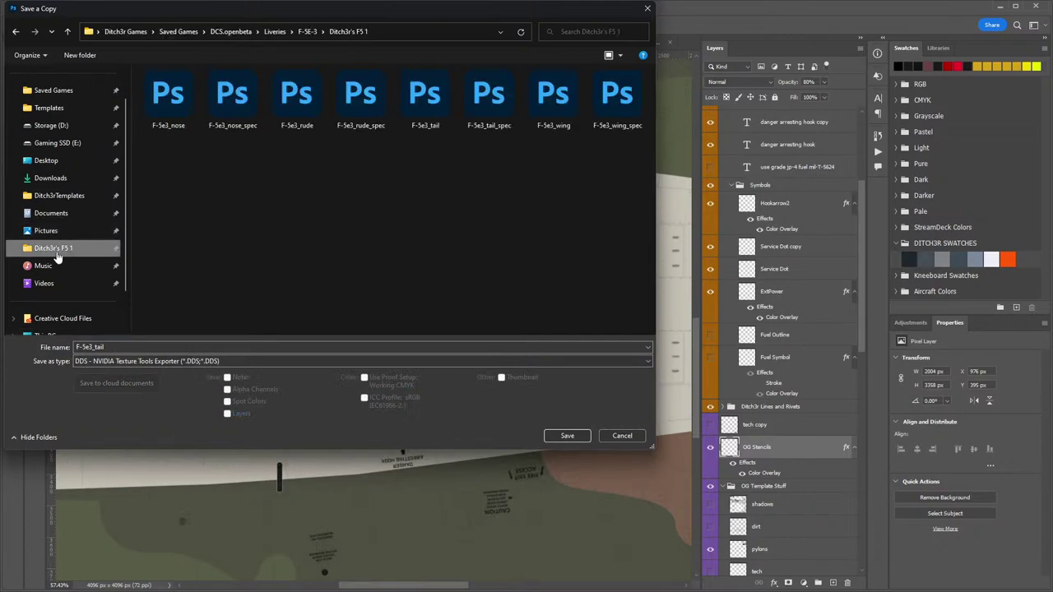
double_click(424, 97)
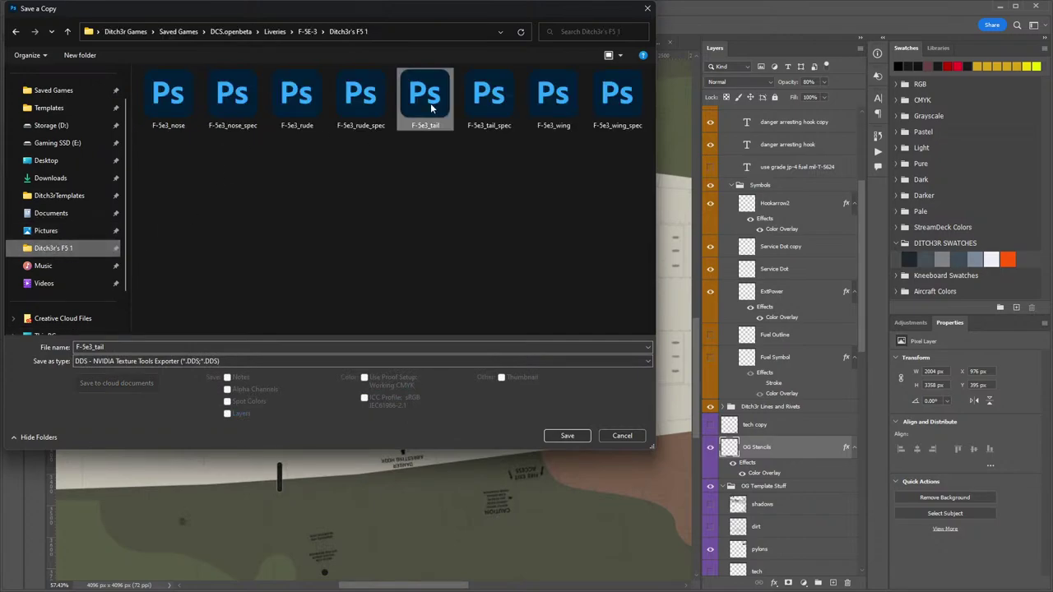
click(954, 390)
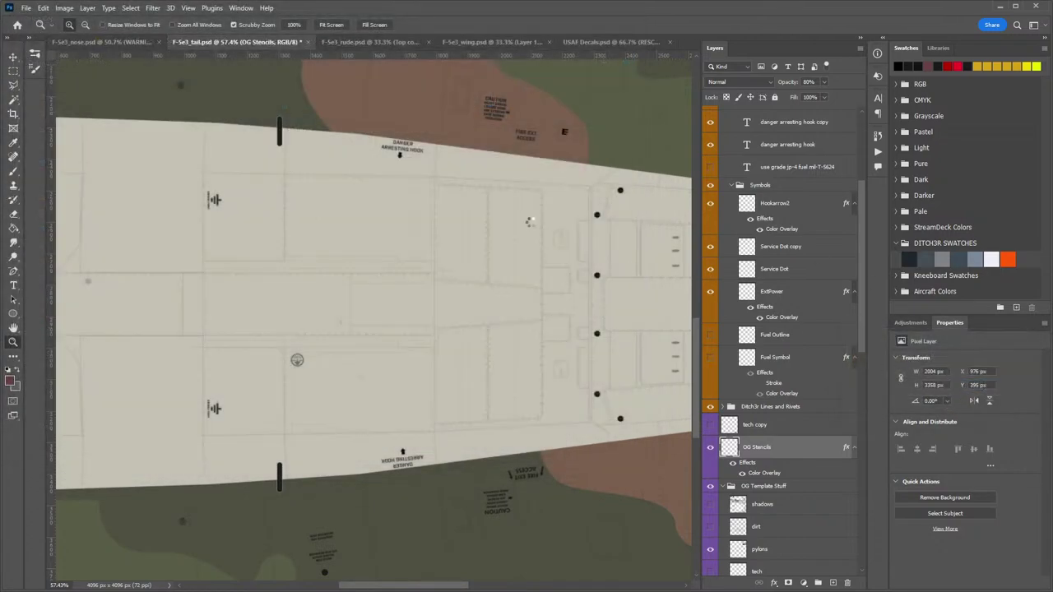
Switch to ModelViewer and examine the arresting hook, Caution and fire extinguisher access markings on both sides of the rear fuselage.
click(717, 540)
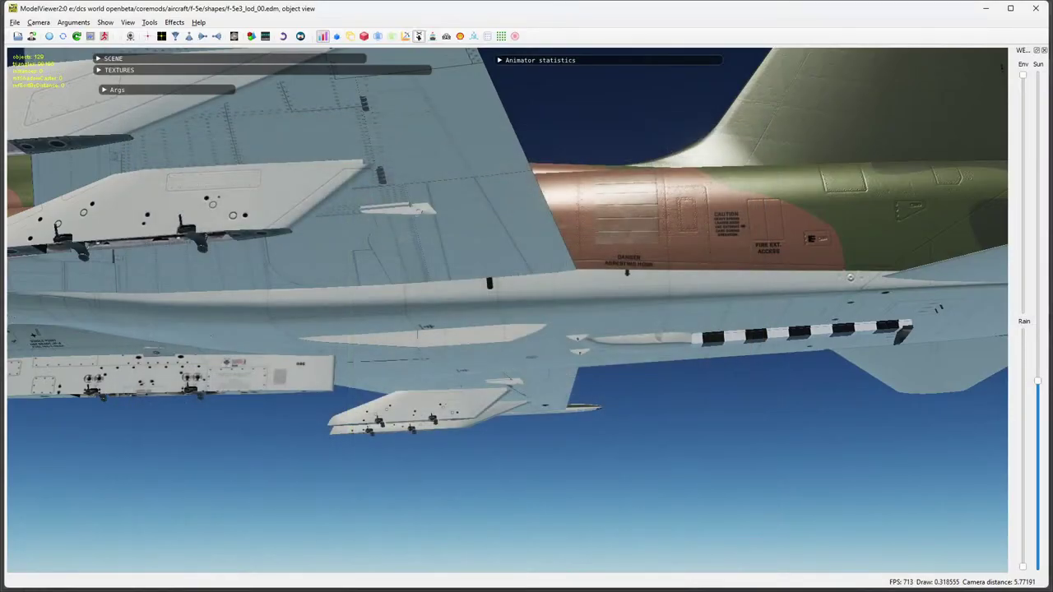
drag(632, 307, 623, 329)
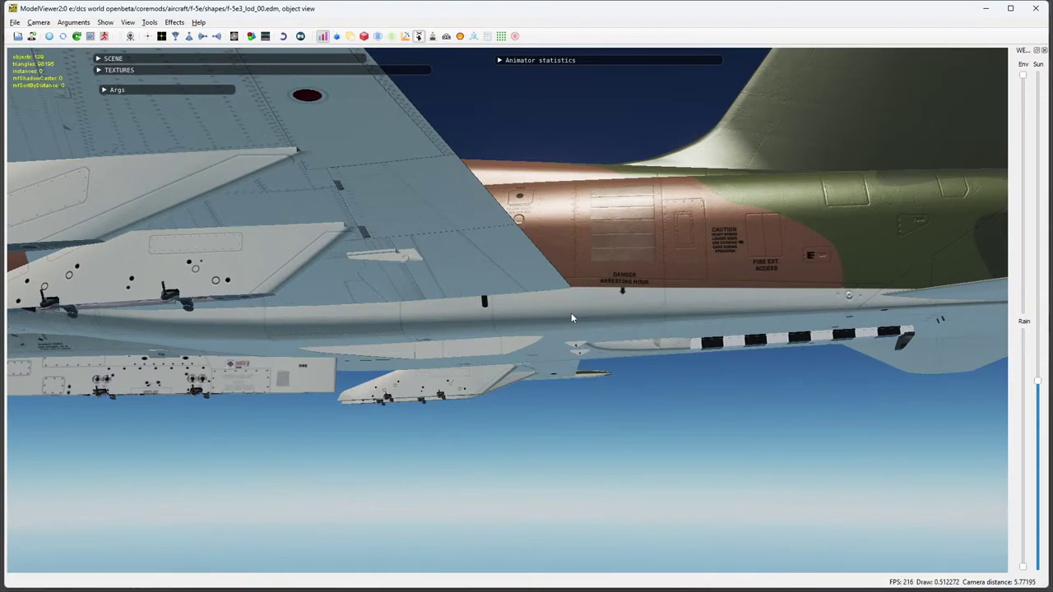
drag(570, 318, 649, 312)
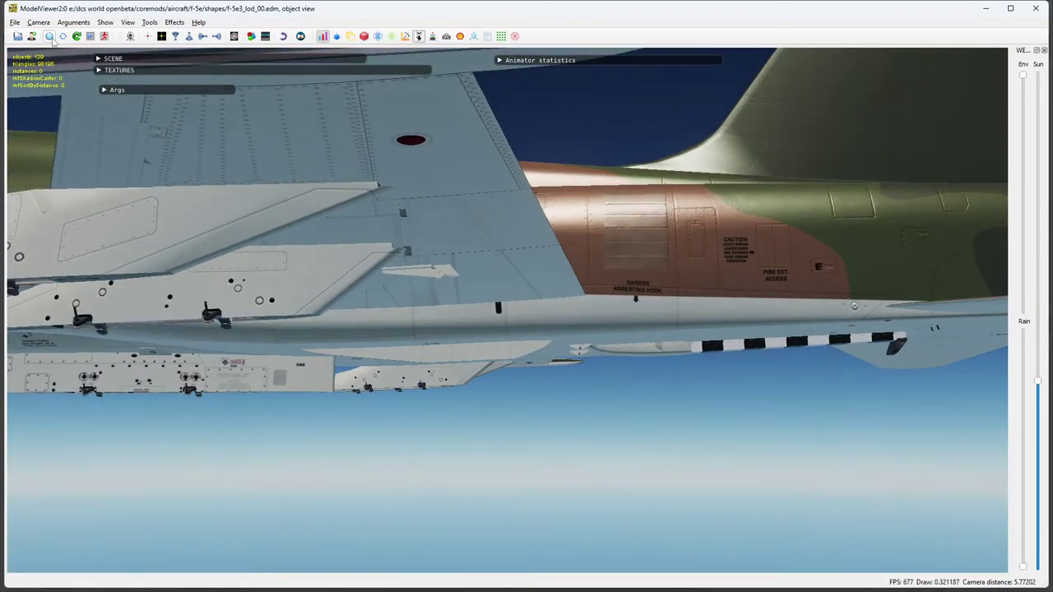
drag(654, 277, 423, 343)
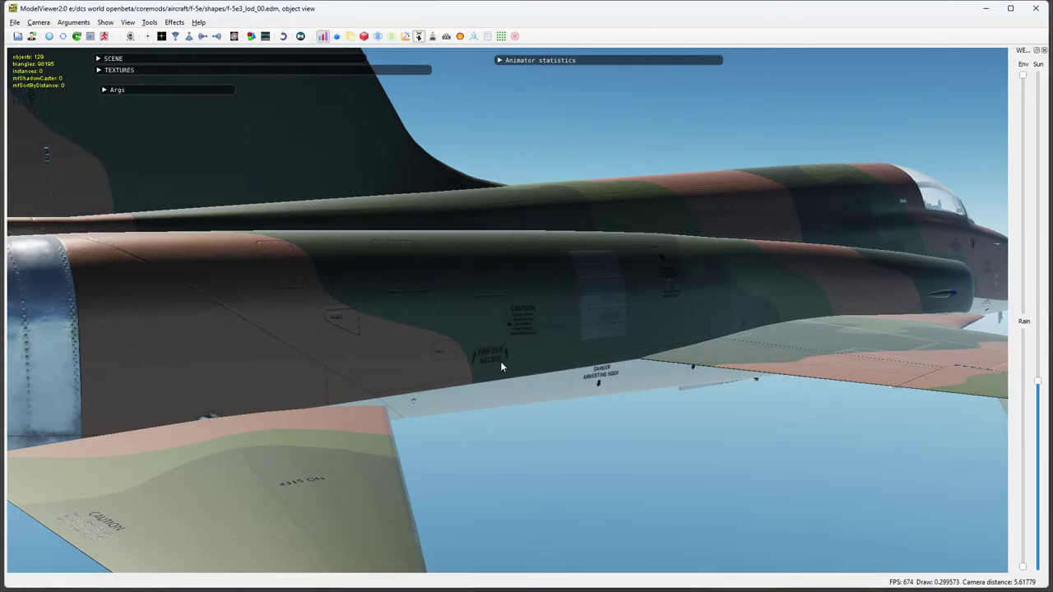
drag(500, 361, 677, 485)
drag(545, 398, 510, 354)
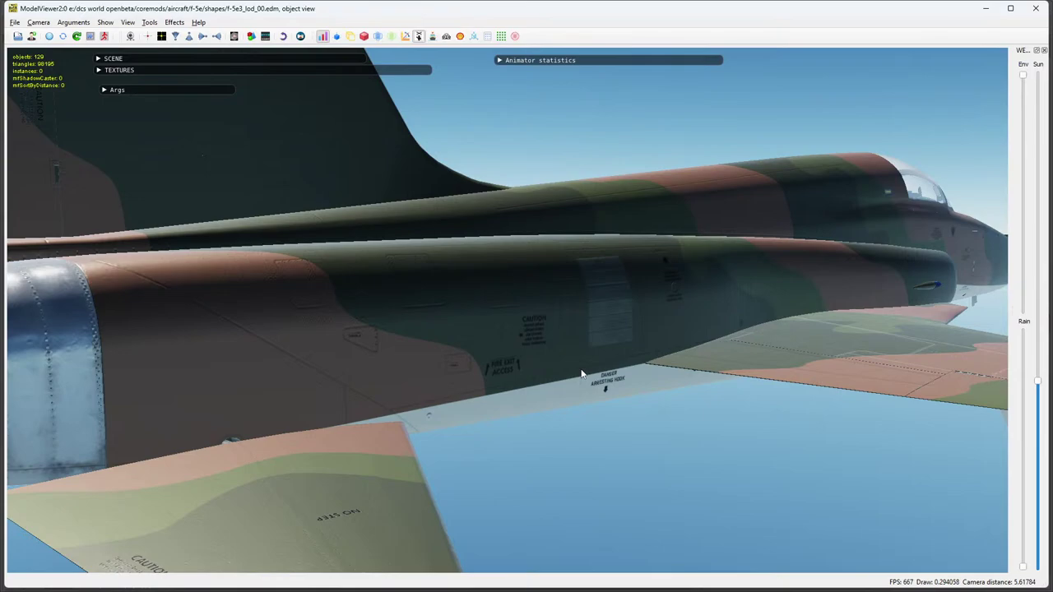
drag(583, 307, 714, 366)
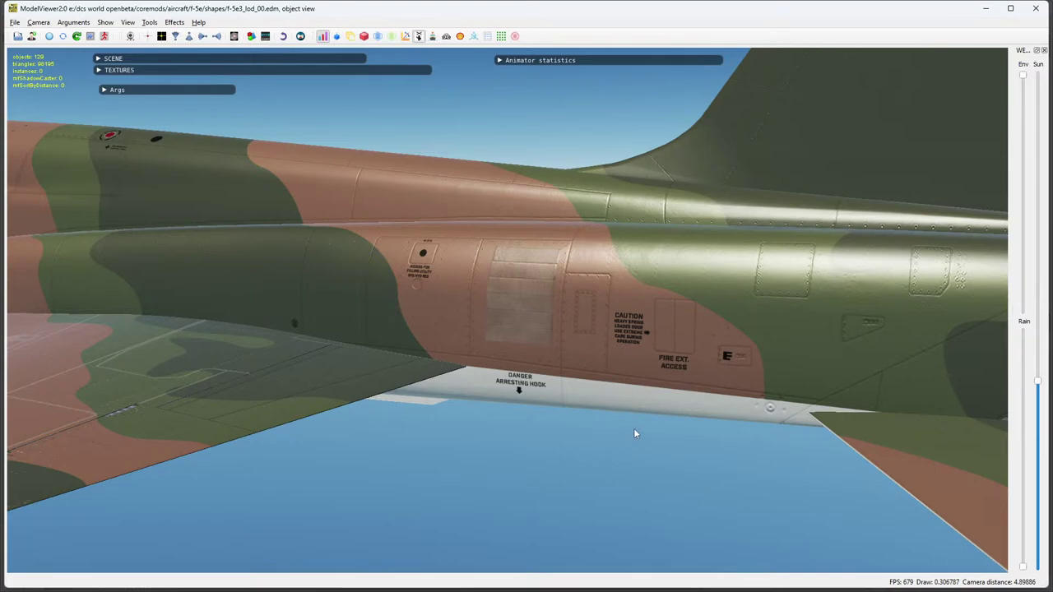
drag(666, 347, 491, 372)
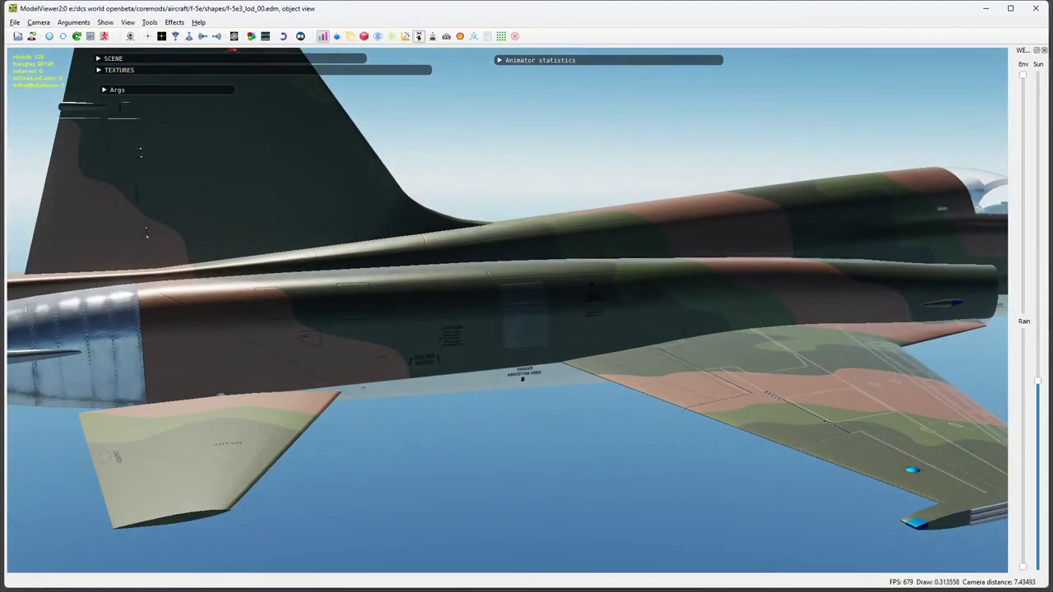
Back in Photoshop, duplicate the "fire ext. access" layer, rotate the copy 180° and place it near the lower original Fire Exit Access stencil.
key(alt+Tab)
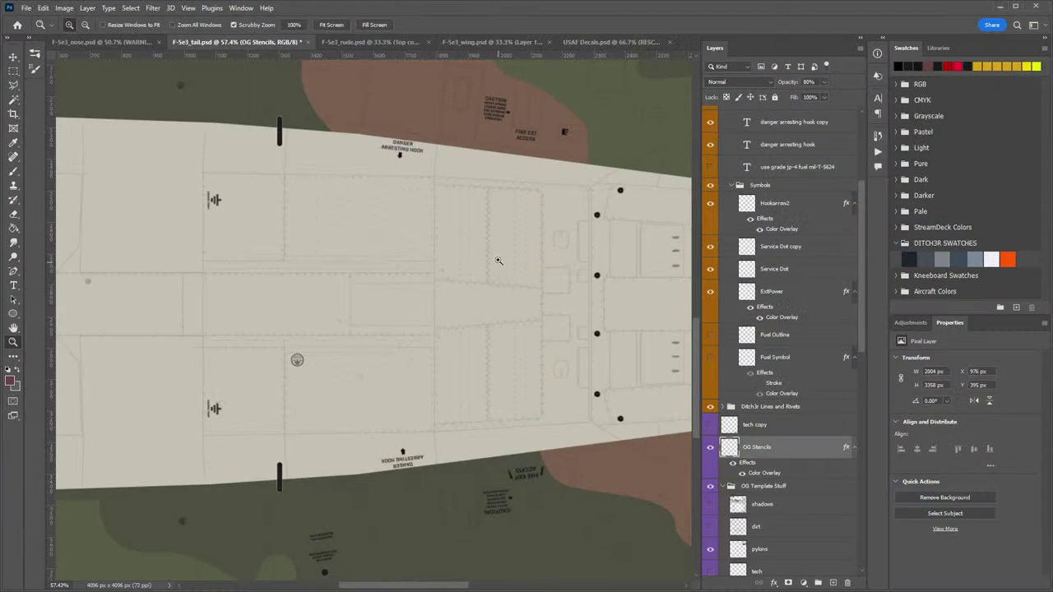
drag(498, 259, 433, 256)
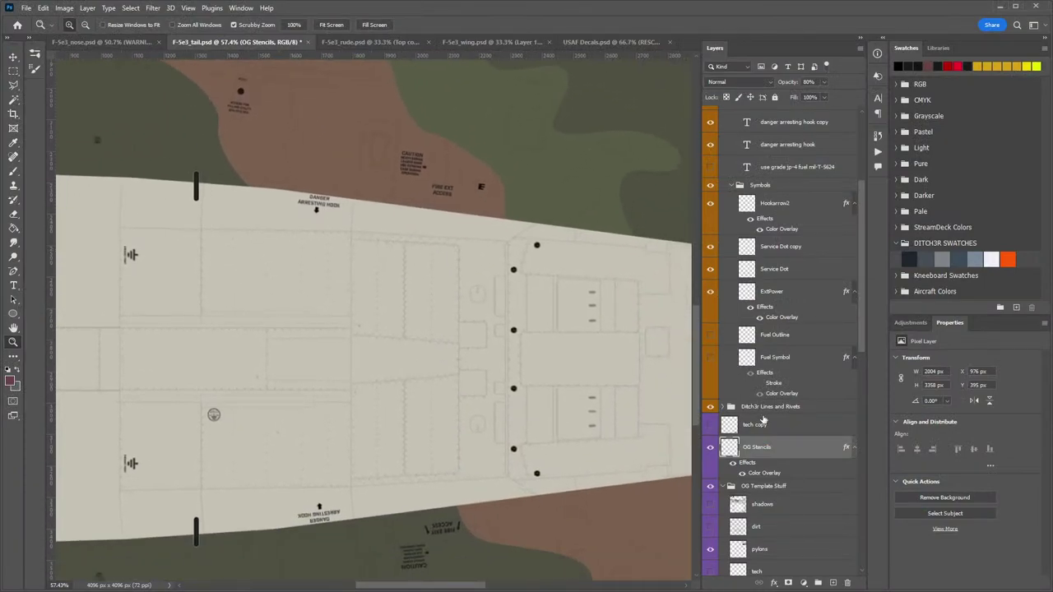
scroll(764, 412, up, 5)
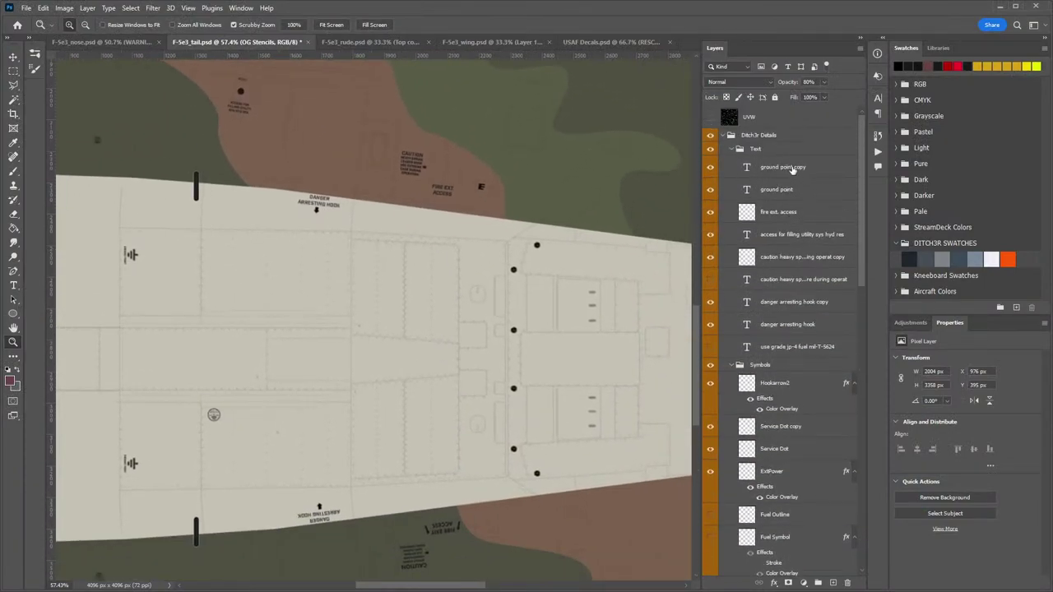
drag(395, 343, 389, 387)
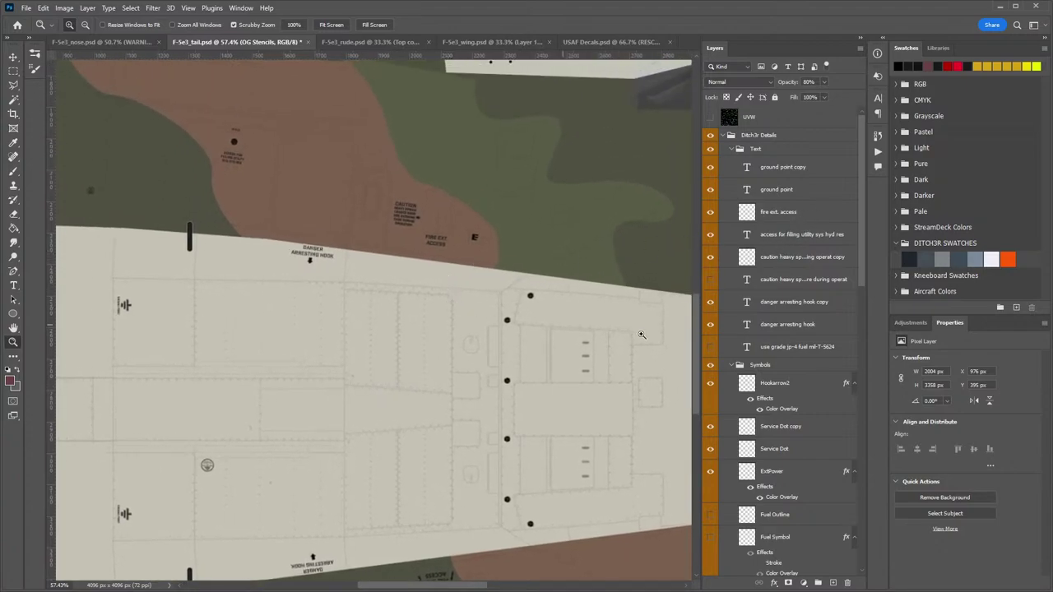
click(787, 212)
key(v)
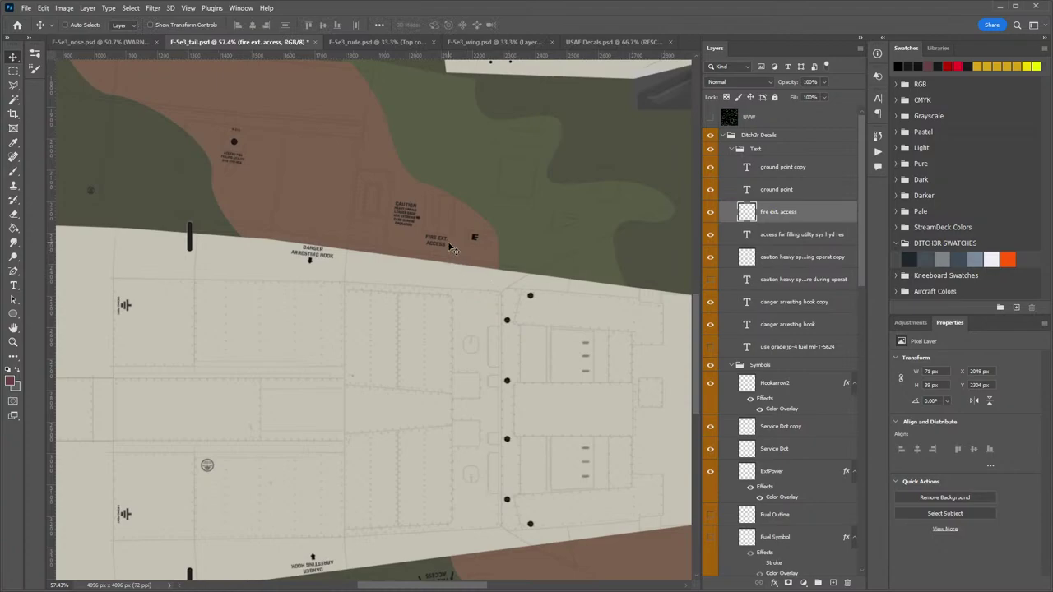
drag(451, 249, 364, 279)
key(ctrl+t)
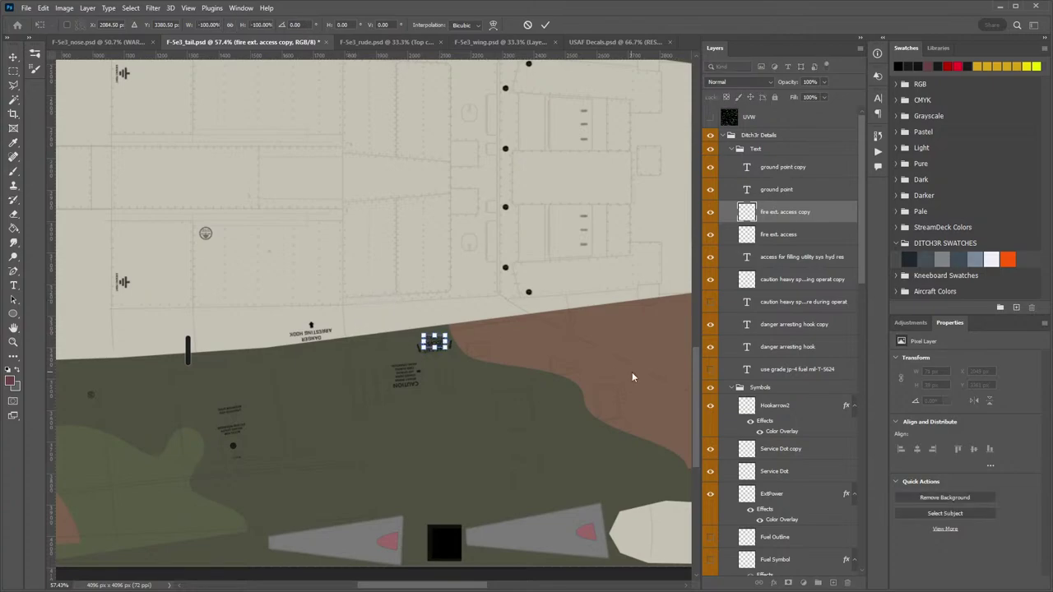
key(Return)
Align the fire ext. access copy over the lower original stencil, rotating it slightly to match its angle.
key(z)
drag(430, 341, 493, 331)
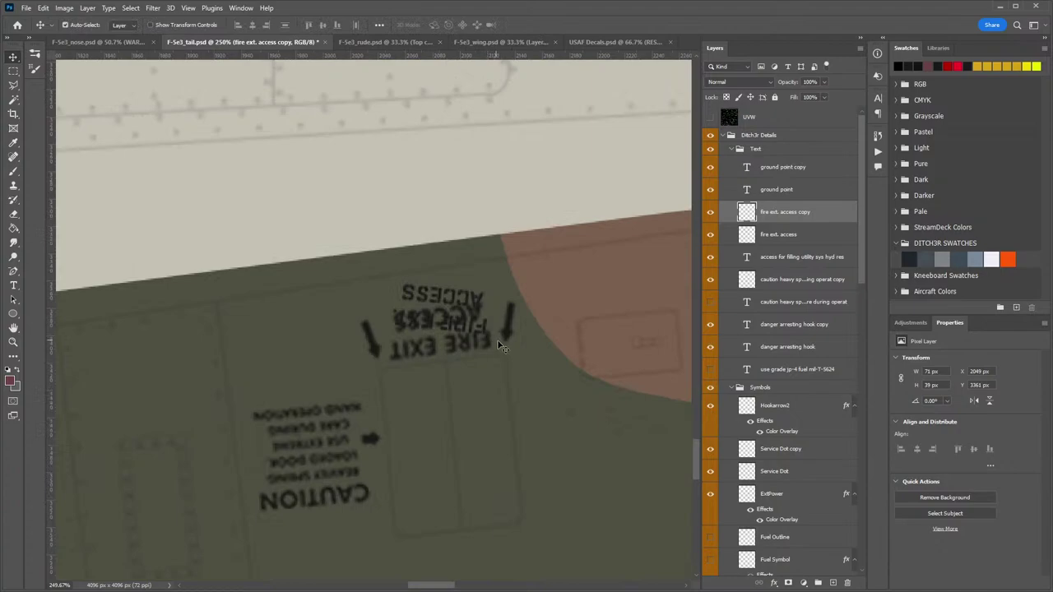
key(ctrl+t)
mouse_move(526, 371)
mouse_down()
mouse_move(552, 356)
mouse_move(541, 377)
mouse_up()
key(Return)
key(ctrl+t)
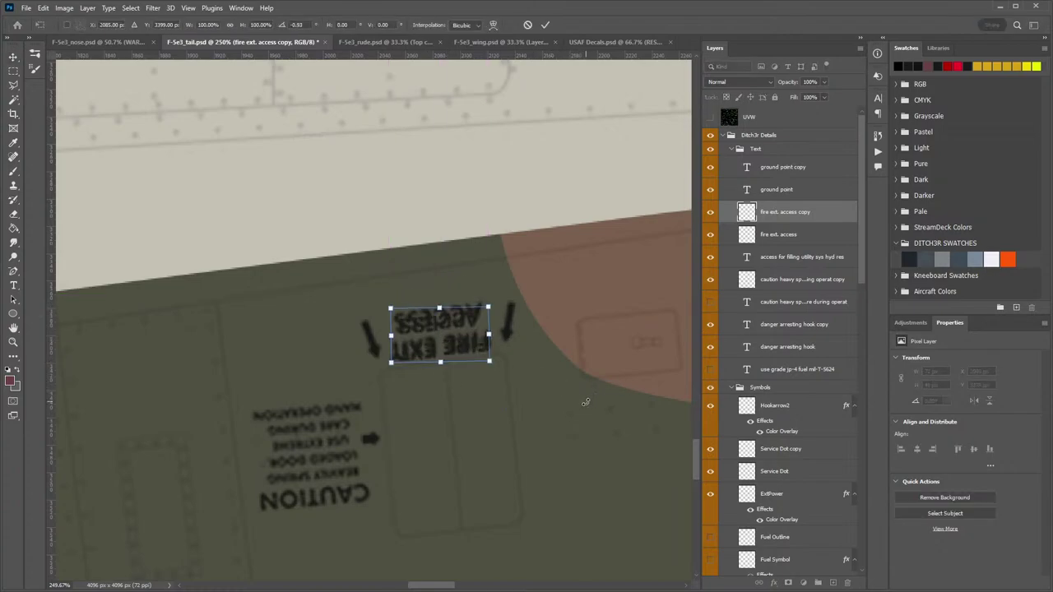
key(Return)
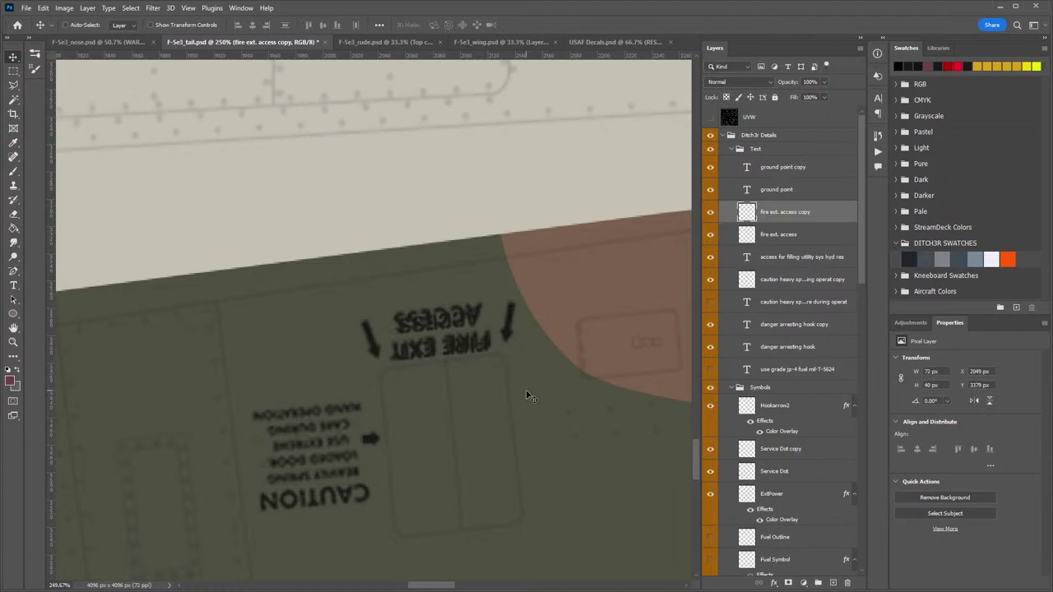
Erase the original lower Fire Exit Access stencil and its arrows from the OG Stencils layer.
scroll(738, 479, down, 8)
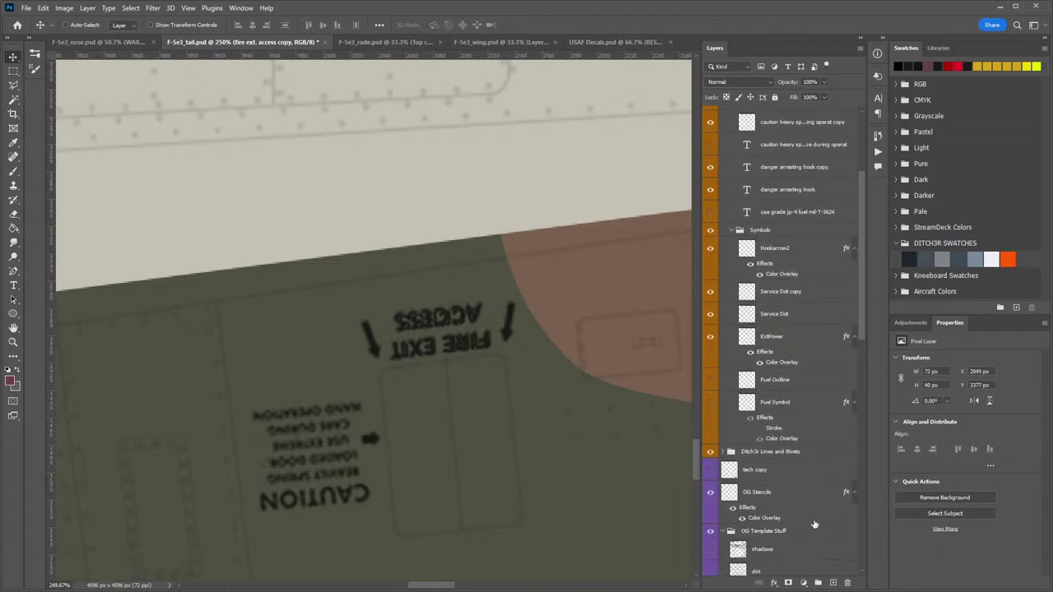
click(785, 470)
key(e)
drag(455, 324, 364, 329)
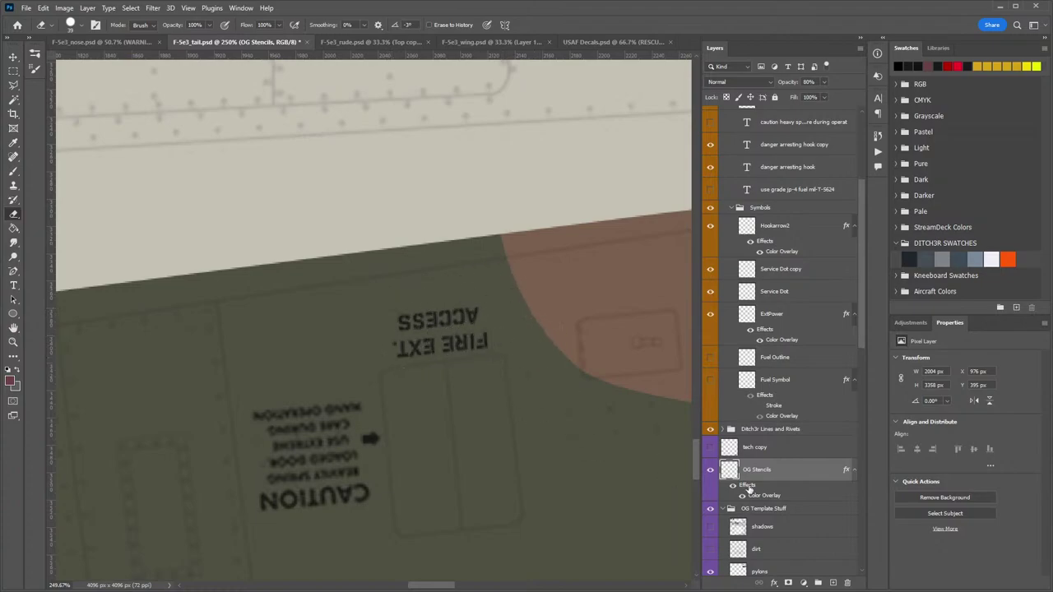
Rotate the fire ext. access copy slightly more to follow the panel line beneath it.
scroll(763, 349, up, 8)
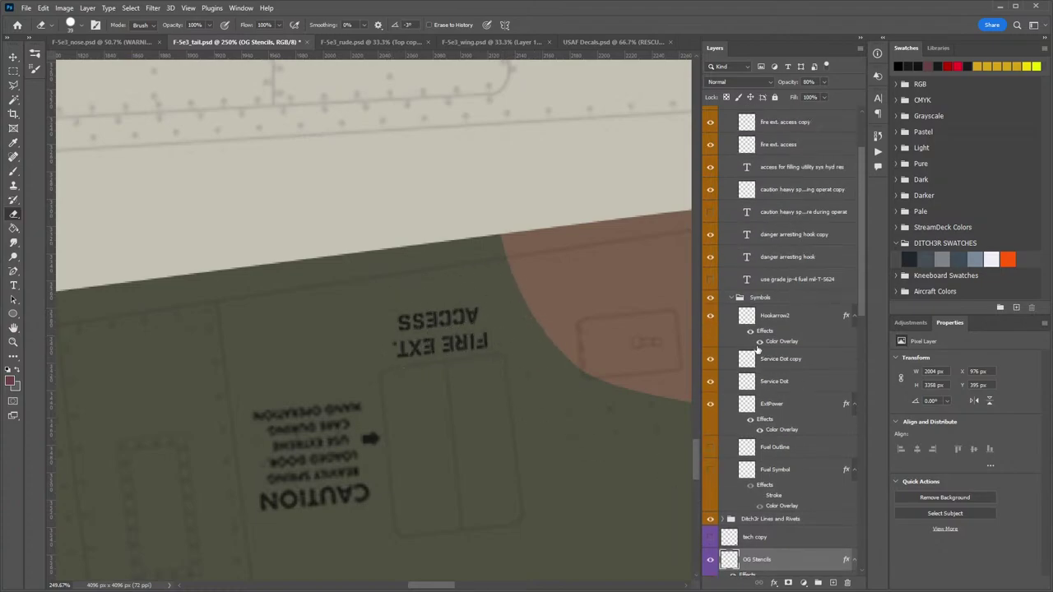
click(807, 215)
key(ctrl+t)
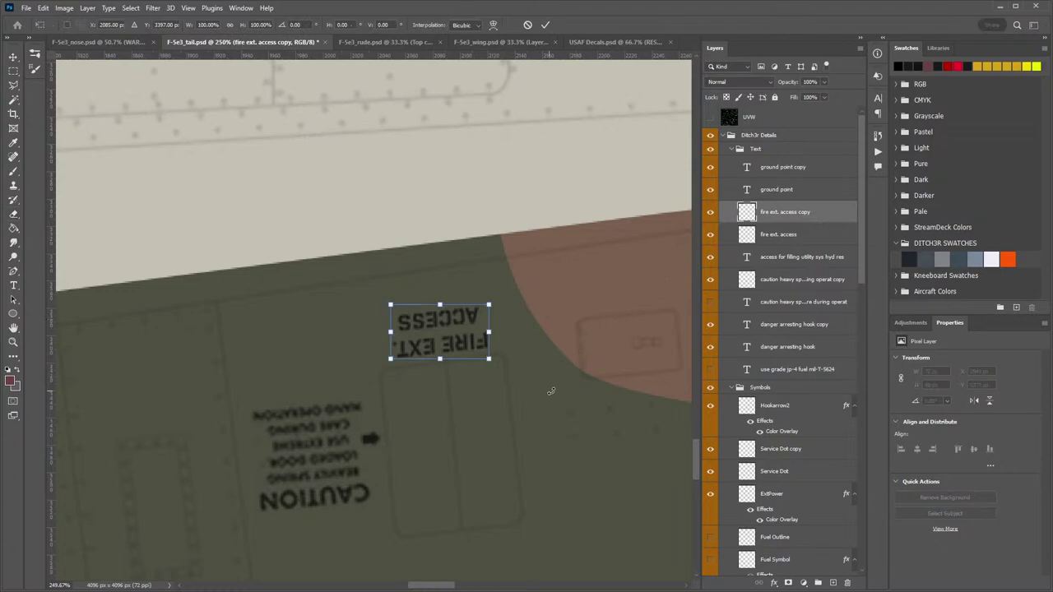
mouse_move(551, 391)
mouse_down()
mouse_move(512, 416)
mouse_move(529, 407)
mouse_up()
key(Return)
Duplicate the "caution heavy spring loaded door" copy layer and move the duplicate toward the lower original Caution stencil.
key(z)
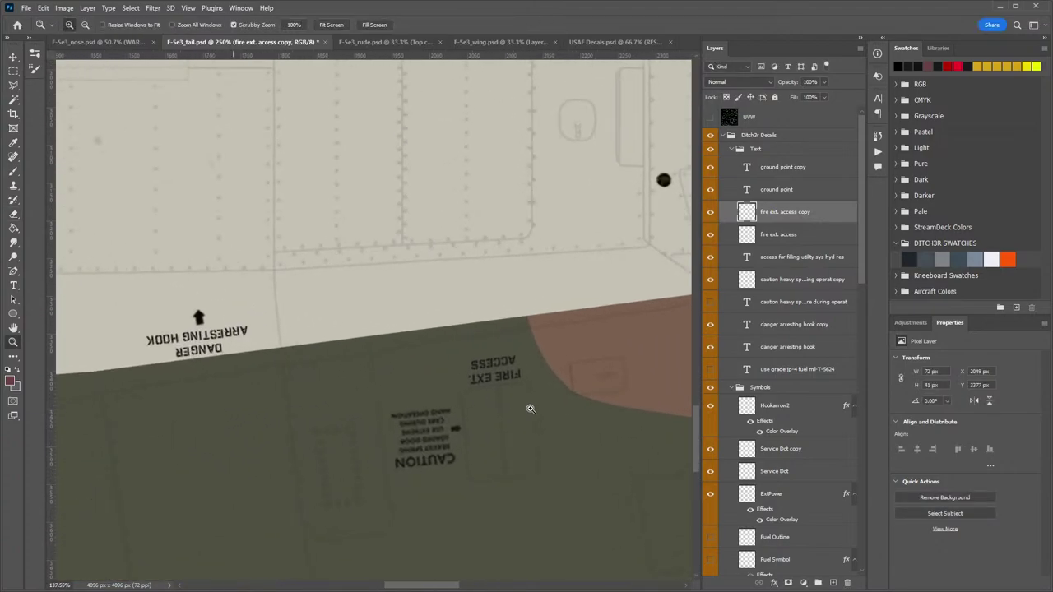
drag(590, 339, 529, 325)
drag(545, 273, 507, 300)
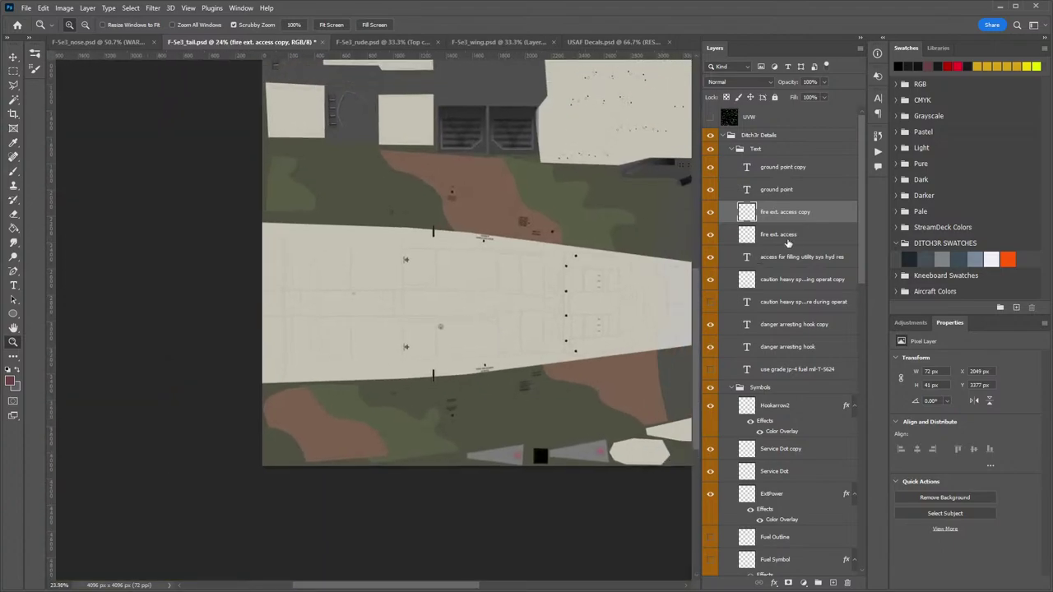
click(804, 281)
key(v)
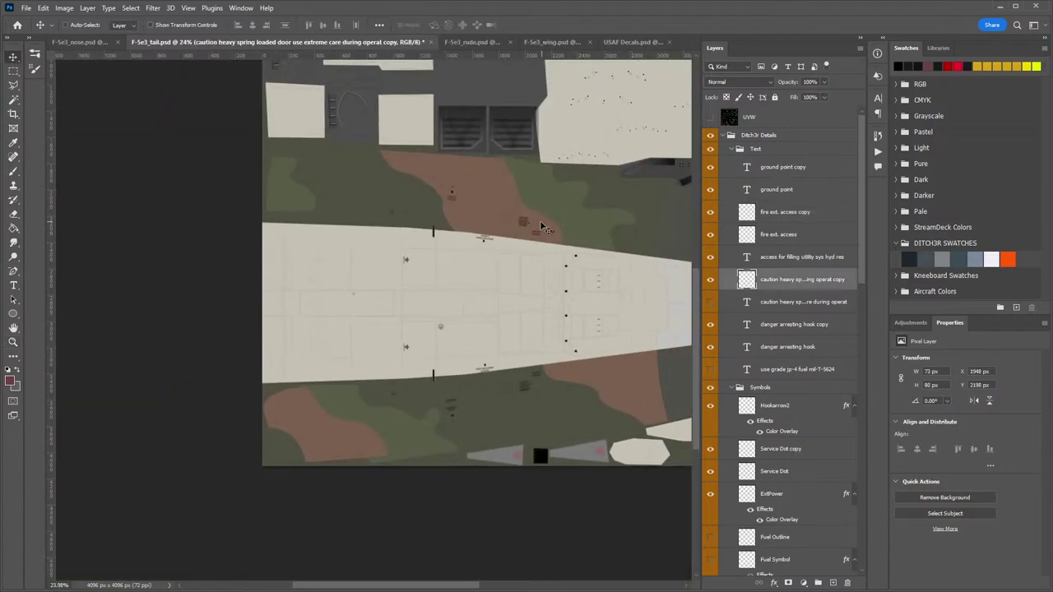
drag(543, 228, 599, 362)
Rotate the new Caution text about 172° and position it over the lower original Caution stencil.
key(z)
drag(563, 382, 468, 356)
key(ctrl+t)
drag(546, 453, 425, 317)
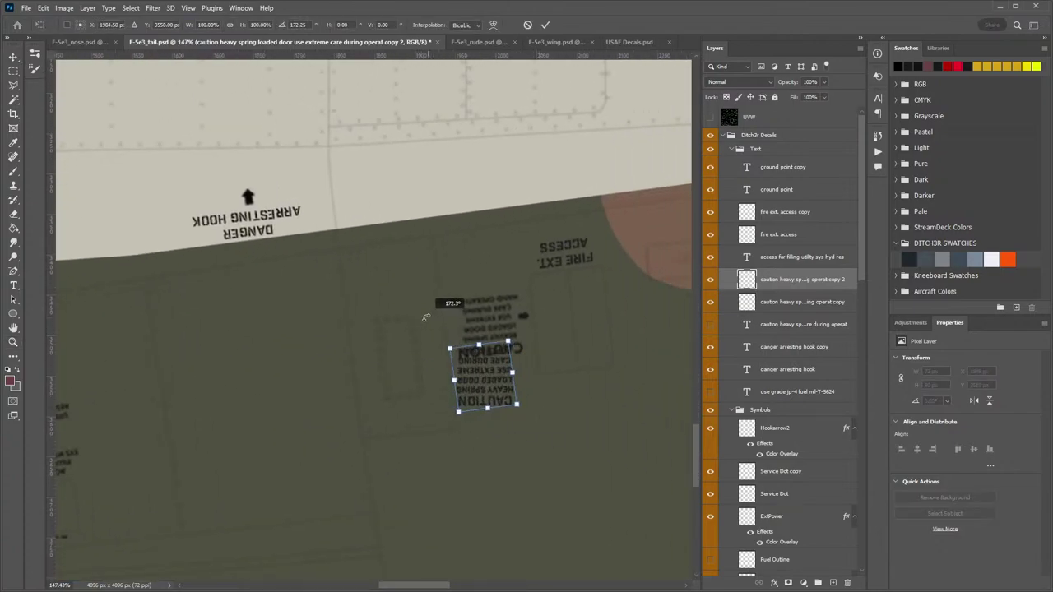
drag(487, 378, 495, 330)
drag(445, 283, 445, 290)
key(Return)
Erase the original lower Caution text from the OG Stencils layer, keeping the arrow beside it.
key(z)
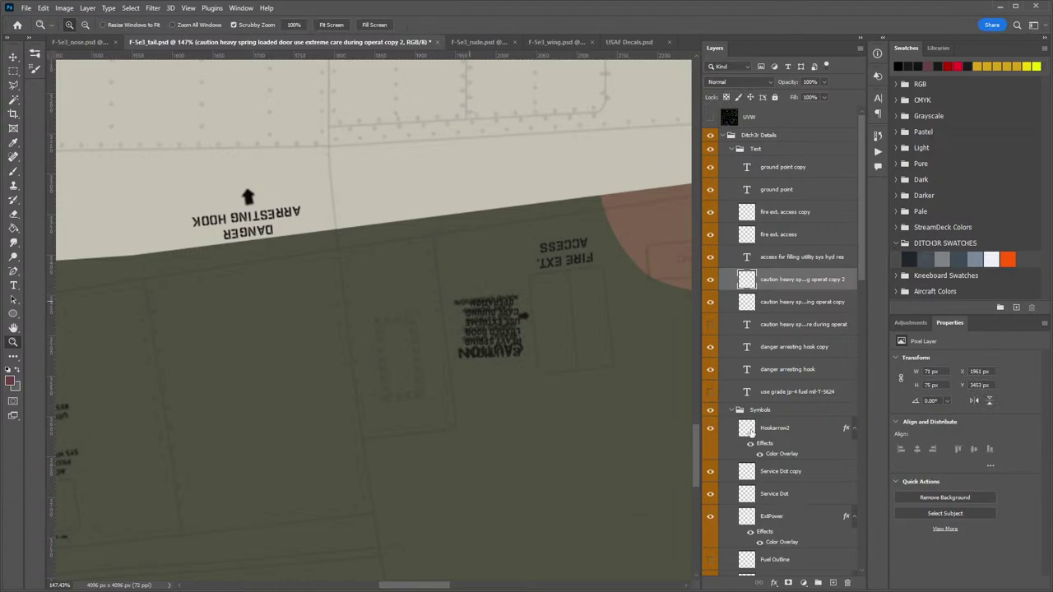
scroll(797, 483, down, 4)
click(776, 514)
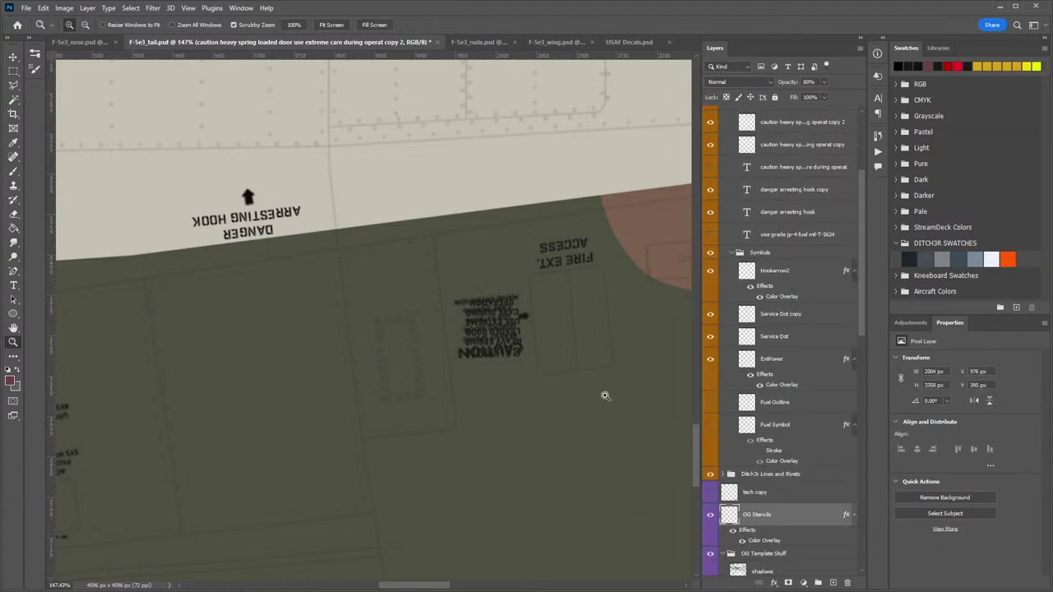
key(e)
mouse_move(479, 323)
mouse_down()
mouse_move(507, 295)
mouse_move(493, 314)
mouse_move(502, 359)
mouse_move(466, 325)
mouse_move(453, 284)
mouse_move(471, 316)
mouse_up()
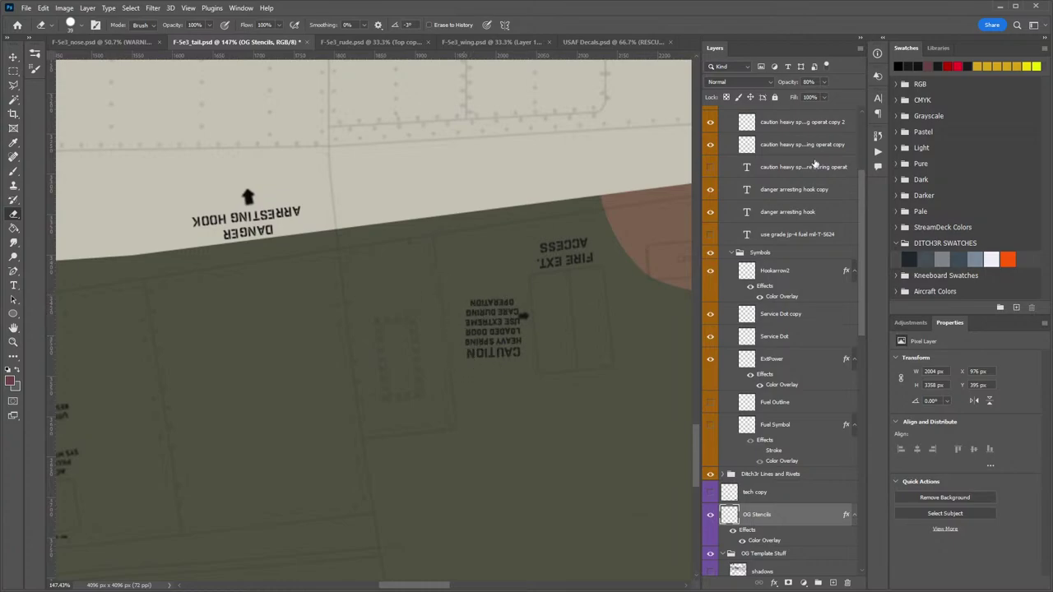
Move the upside-down Caution text copy slightly higher and closer in, aligning it with the small arrow beside it.
click(797, 130)
click(796, 131)
key(v)
drag(500, 322, 491, 308)
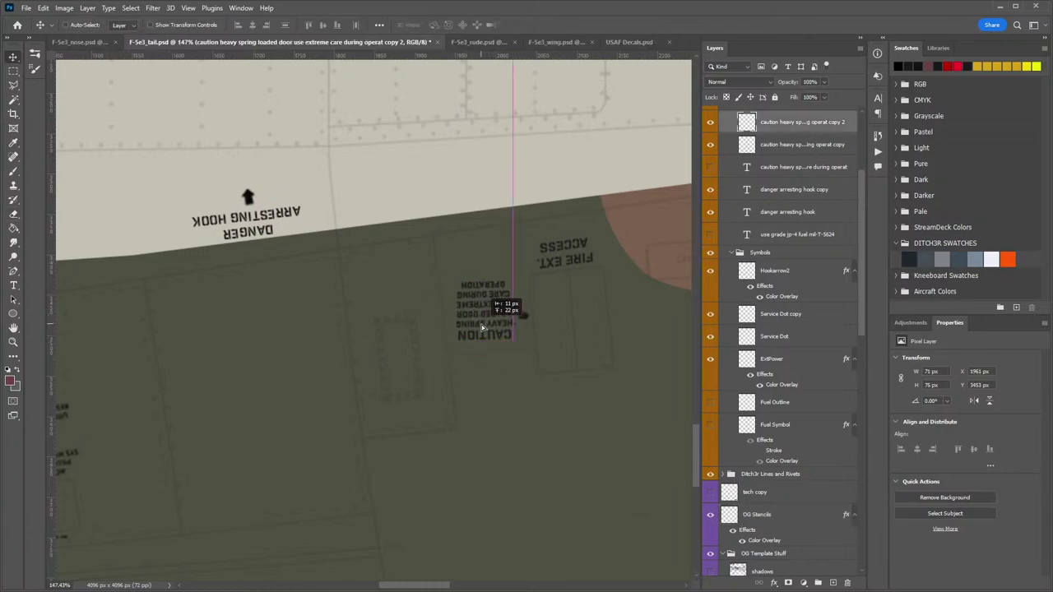
key(Right)
key(Right)
key(Right)
key(Right)
key(Right)
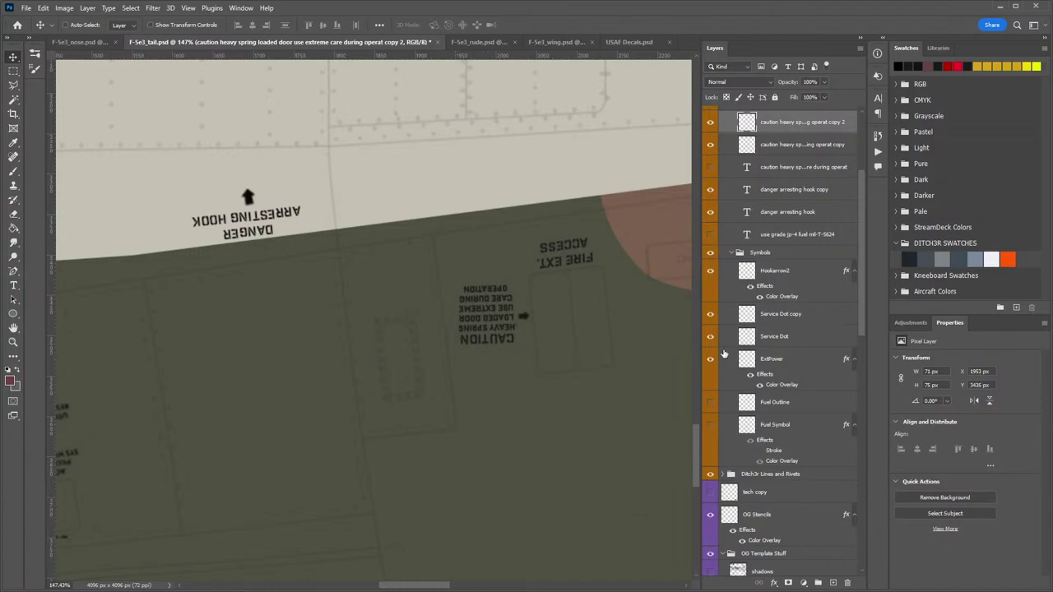
key(Down)
key(Down)
key(Down)
key(Down)
key(Down)
Rotate the lower Caution text slightly to match the panel angle, and nudge it 2 px down and 1 px right.
key(ctrl+t)
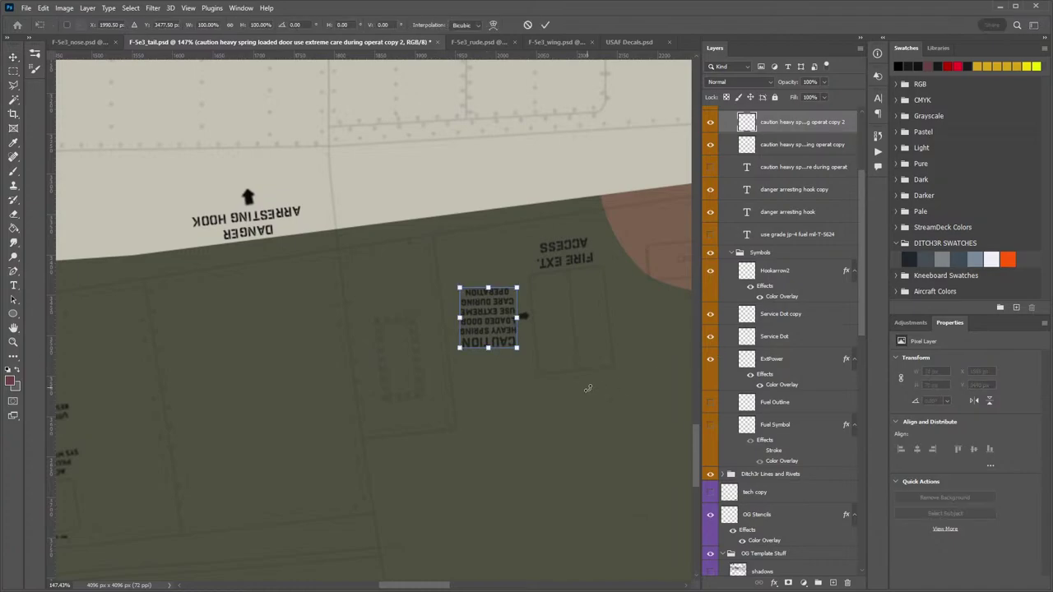
drag(579, 391, 576, 387)
key(Return)
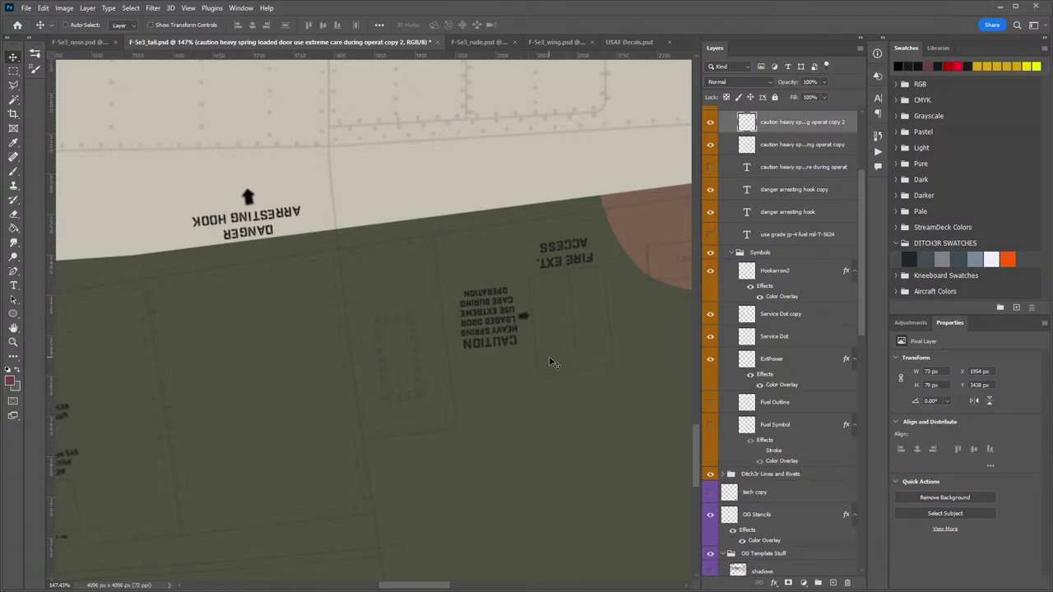
key(Down)
key(Down)
key(Right)
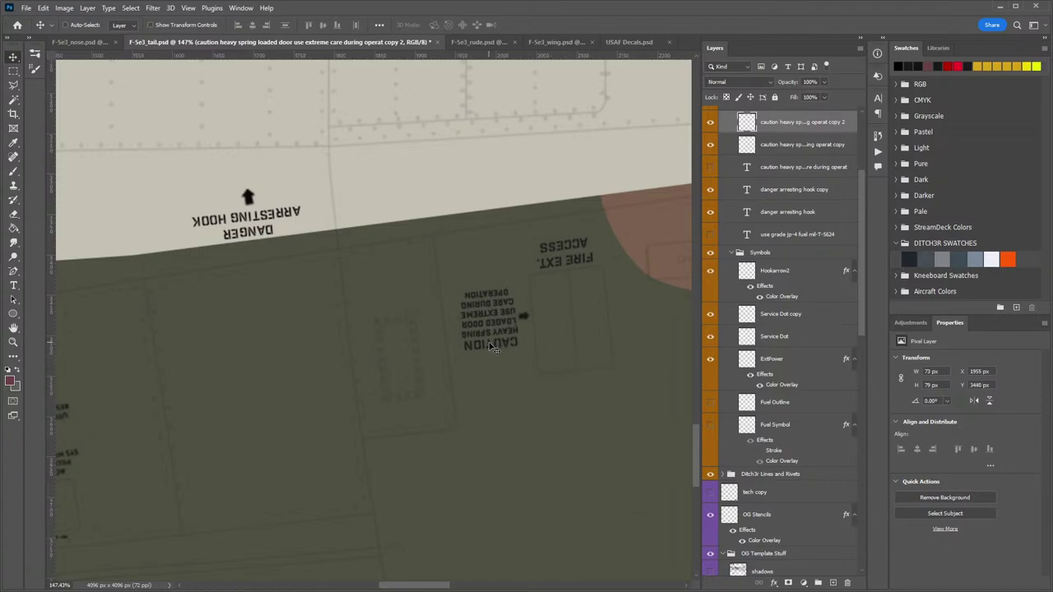
drag(365, 399, 177, 336)
drag(584, 288, 249, 331)
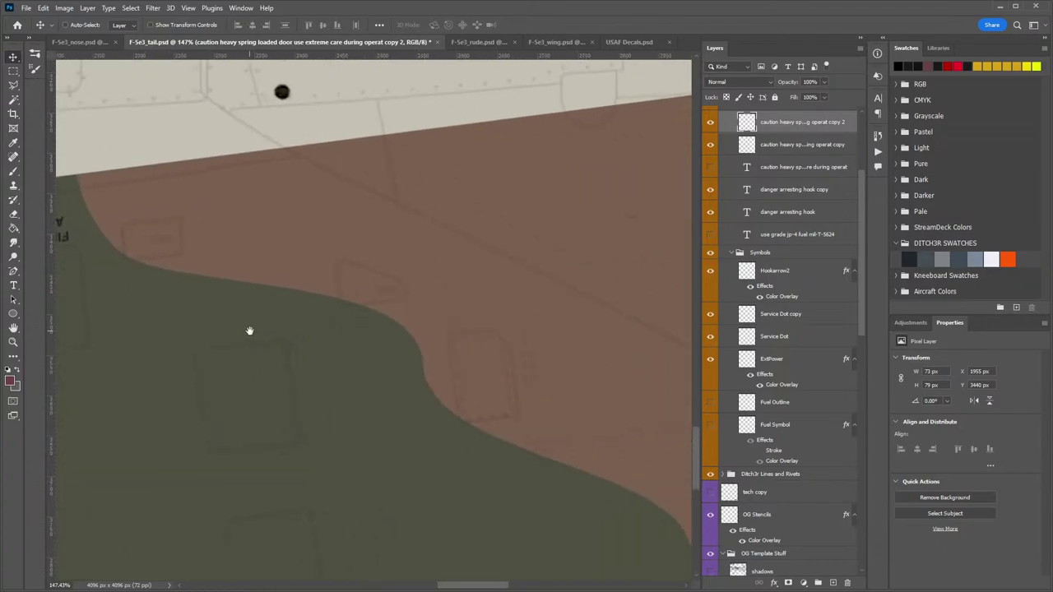
Duplicate the "access for filling utility sys hyd res" label onto the green camouflage below the light fuselage underside.
drag(123, 305, 658, 436)
drag(270, 380, 567, 191)
key(z)
drag(564, 288, 507, 299)
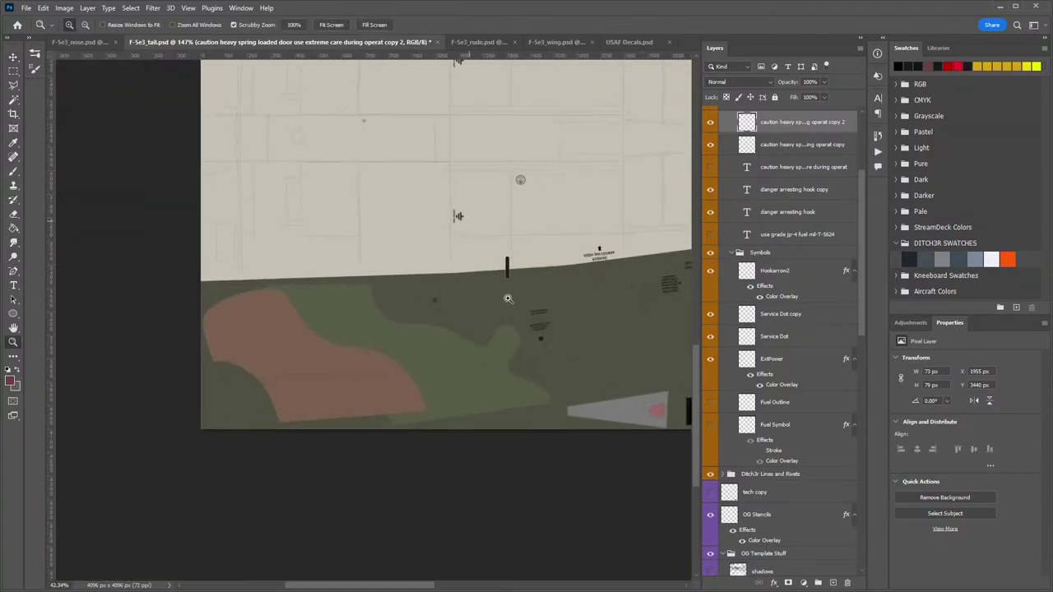
drag(555, 262, 464, 333)
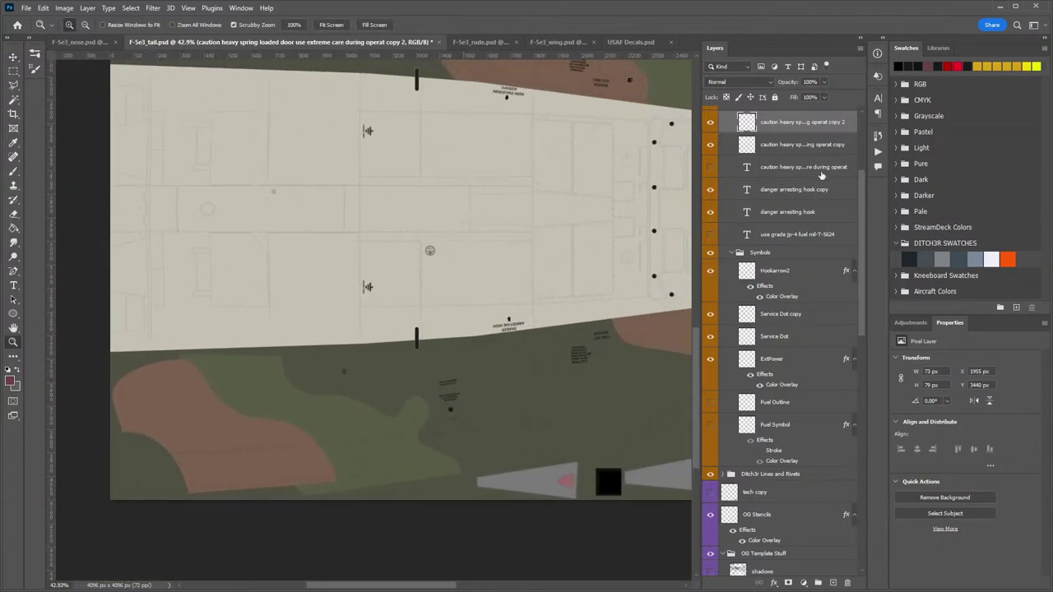
click(726, 238)
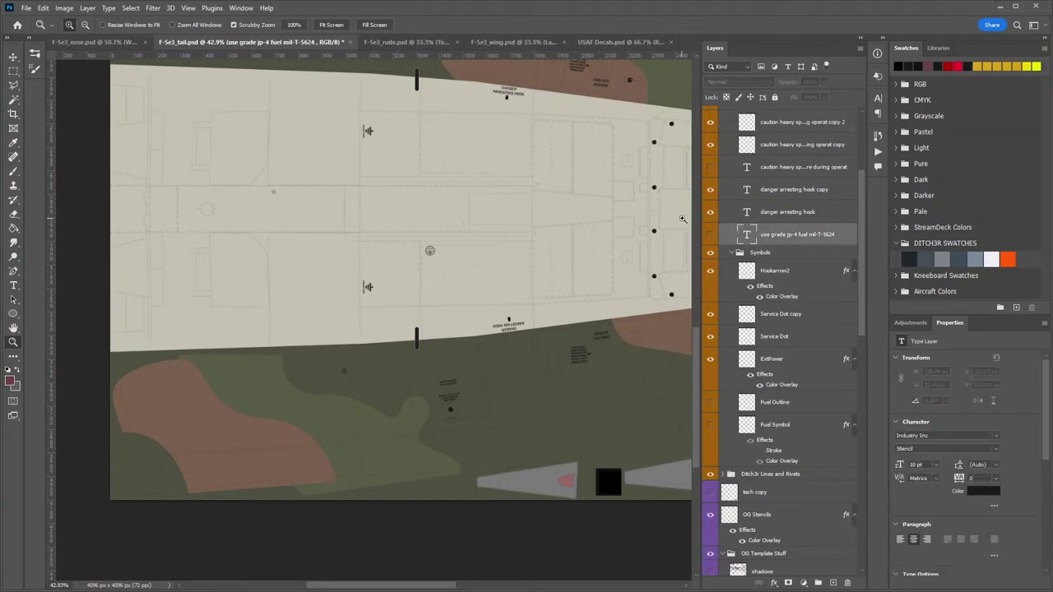
drag(582, 183, 532, 233)
scroll(815, 220, up, 3)
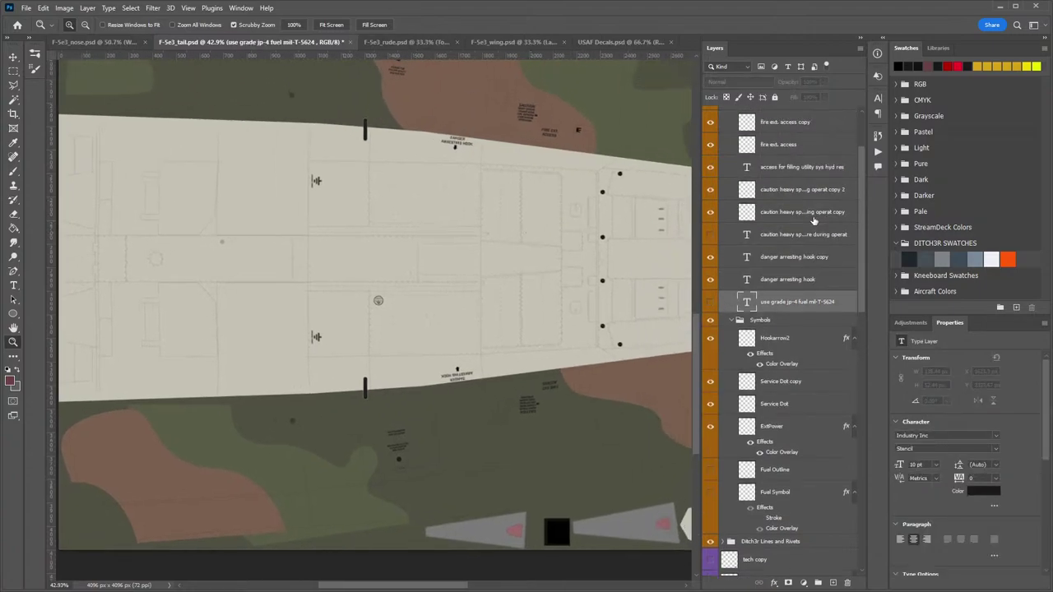
scroll(813, 221, up, 3)
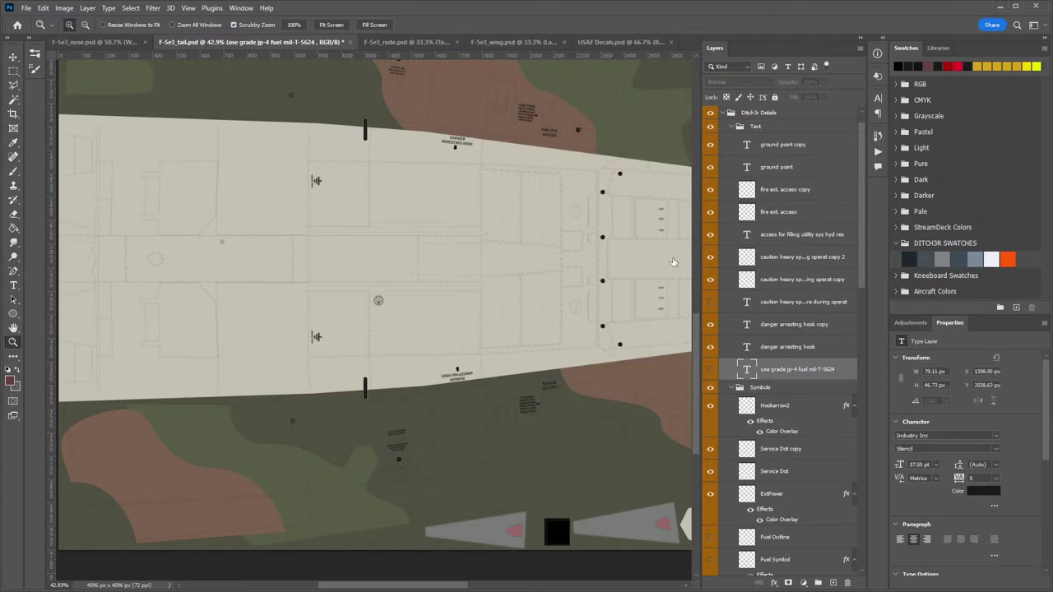
click(788, 236)
key(v)
drag(441, 124, 488, 399)
Rotate the copied label about 173.5° and place it over the faded original lettering above the black service dot.
key(z)
drag(445, 366, 460, 339)
key(ctrl+t)
drag(472, 374, 313, 225)
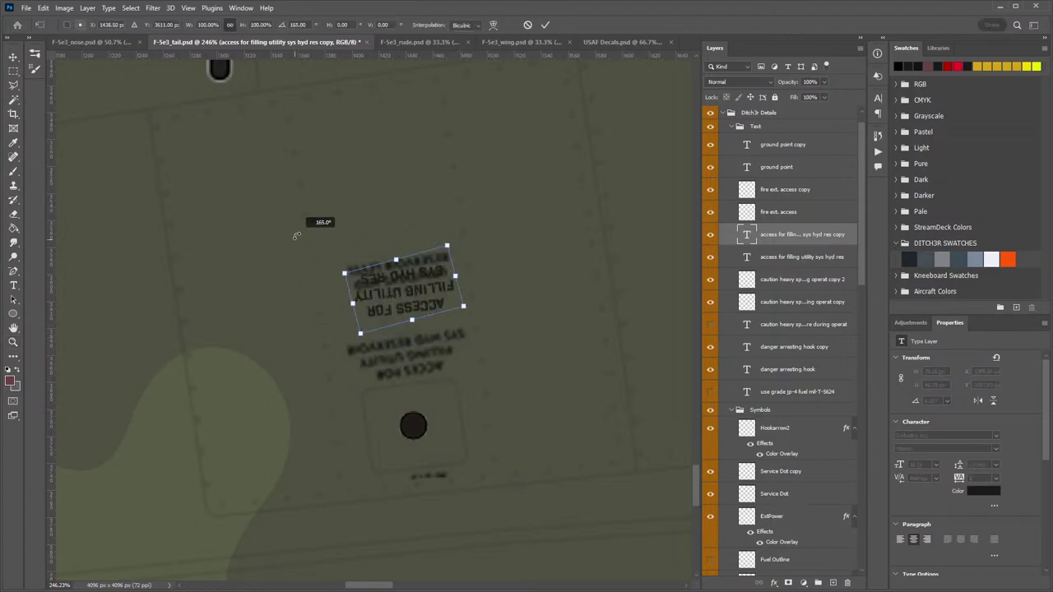
drag(389, 315, 393, 356)
key(Return)
key(z)
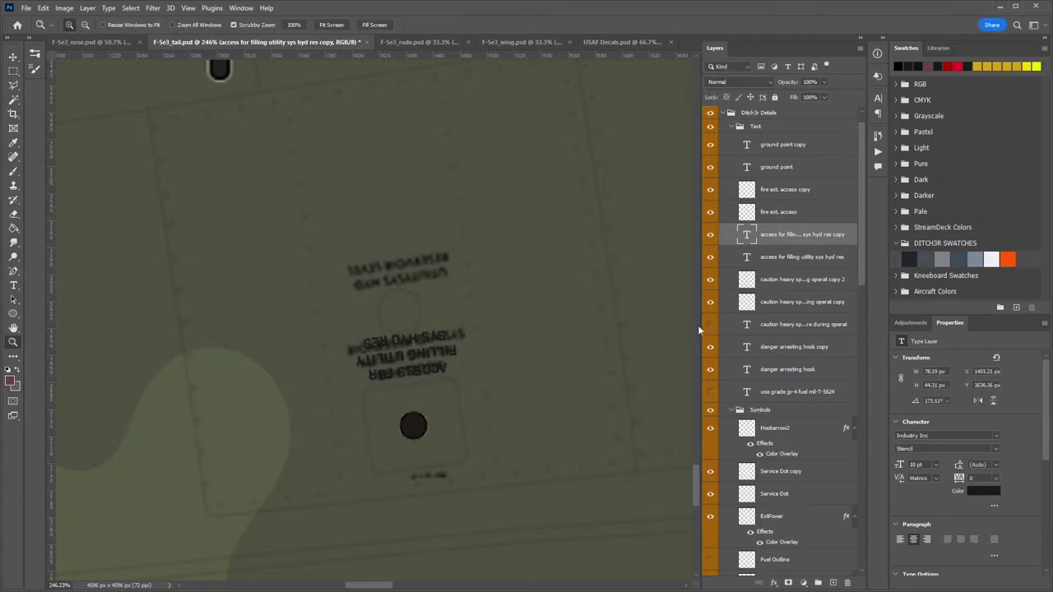
Reset the label copy's rotation to 0° and rasterize its text layer.
key(v)
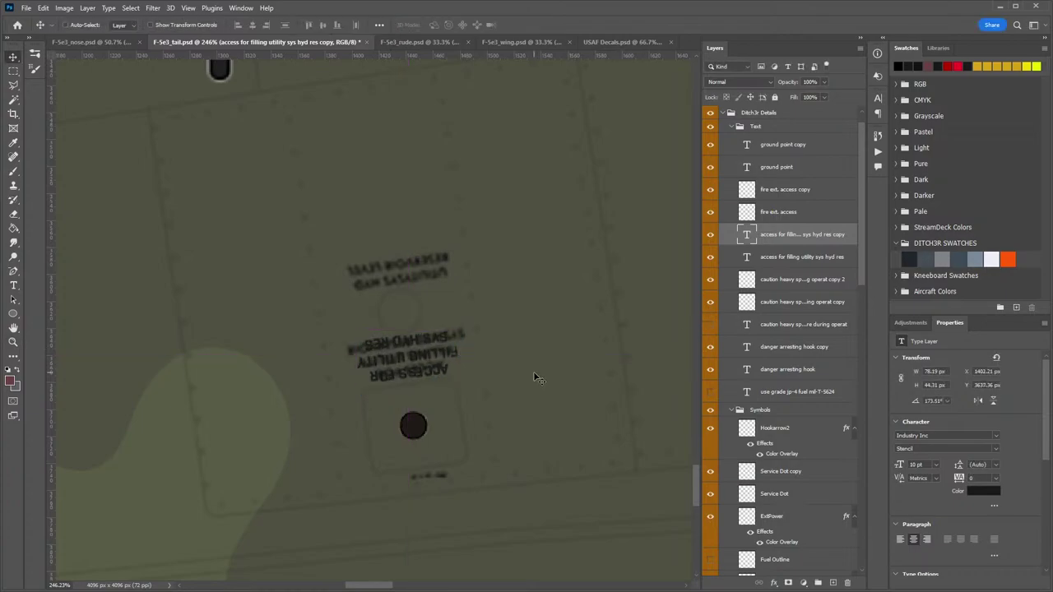
key(ctrl+t)
drag(521, 298, 271, 403)
key(Return)
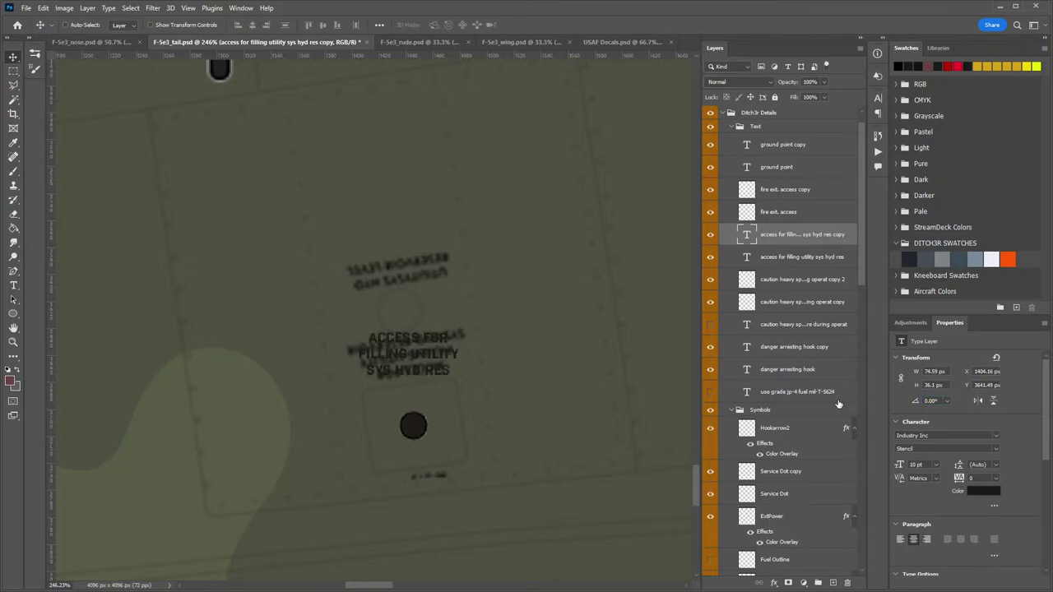
key(e)
click(435, 315)
click(498, 233)
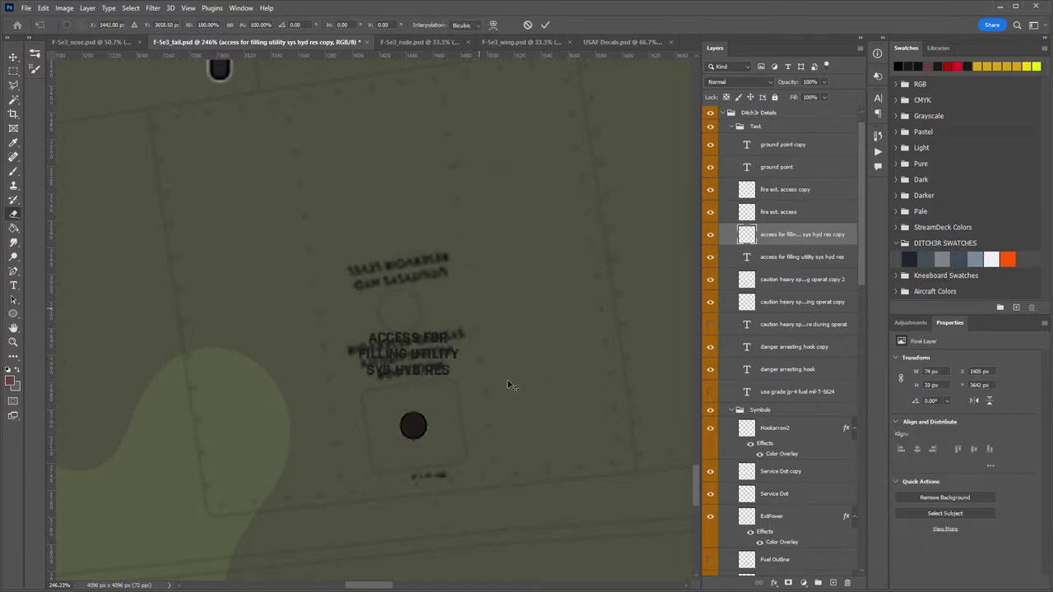
Turn the rasterized label upside down, tilt it by -6.56° and align it above the access panel outline.
key(ctrl+t)
drag(507, 381, 320, 306)
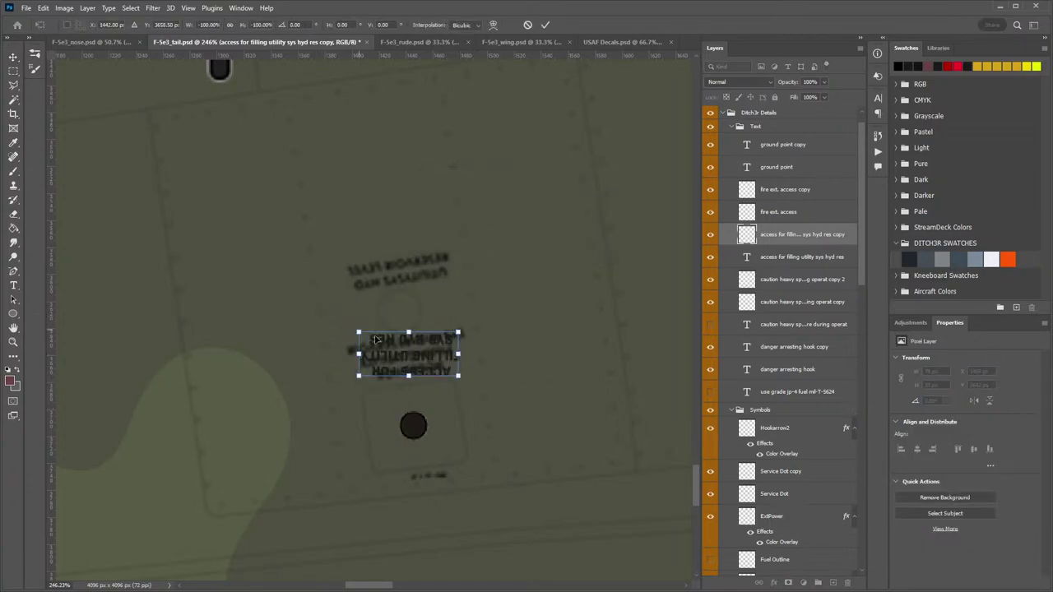
mouse_move(513, 400)
mouse_down()
mouse_move(494, 403)
mouse_move(503, 399)
mouse_up()
drag(436, 356, 431, 355)
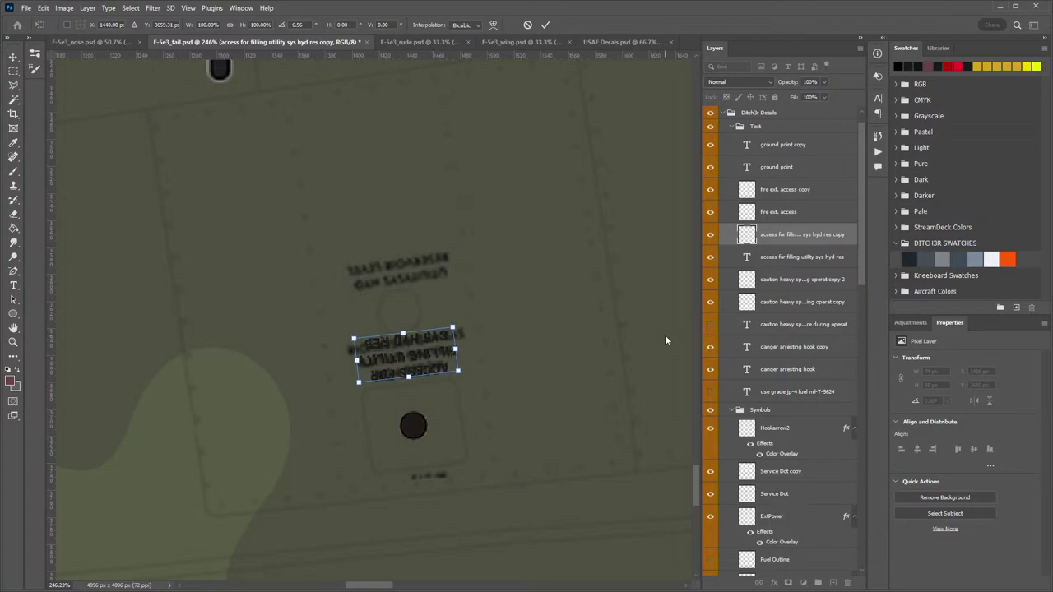
key(Return)
Erase the faded original lettering around the new label and access panel on the OG Stencils layer.
key(e)
scroll(770, 543, down, 4)
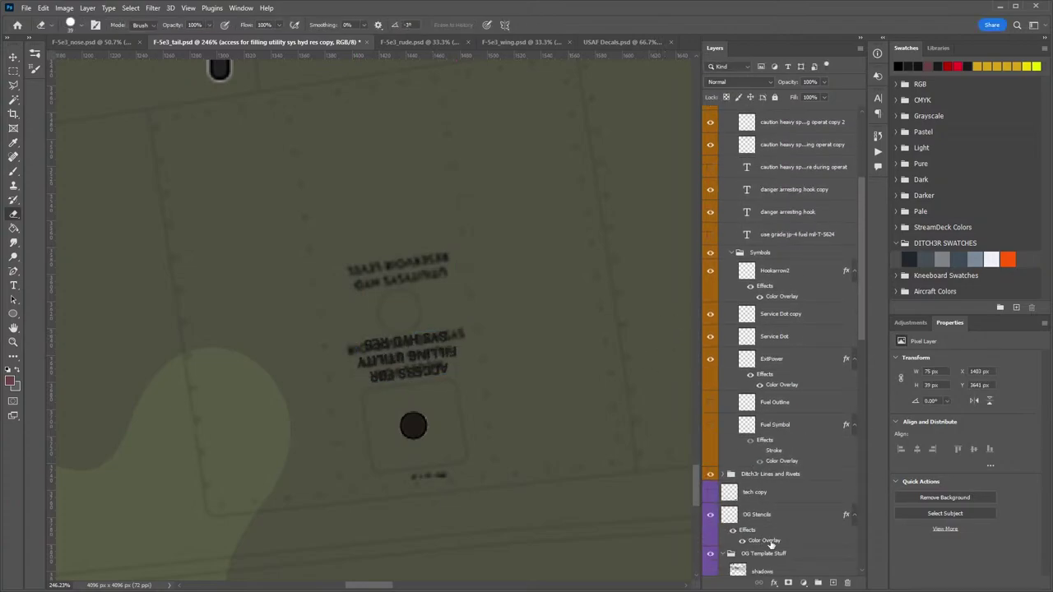
click(769, 518)
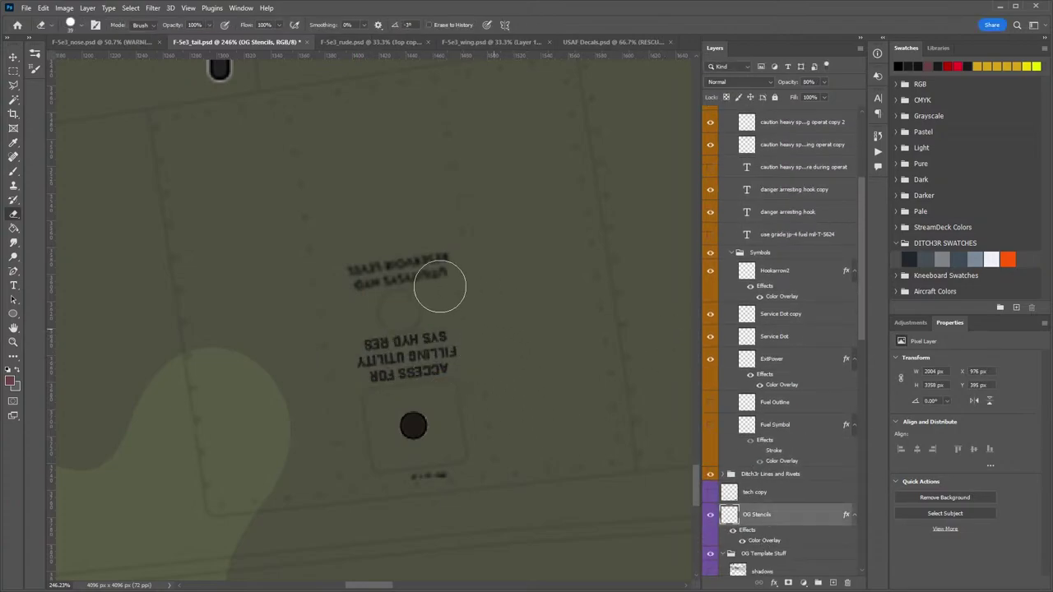
drag(440, 287, 430, 266)
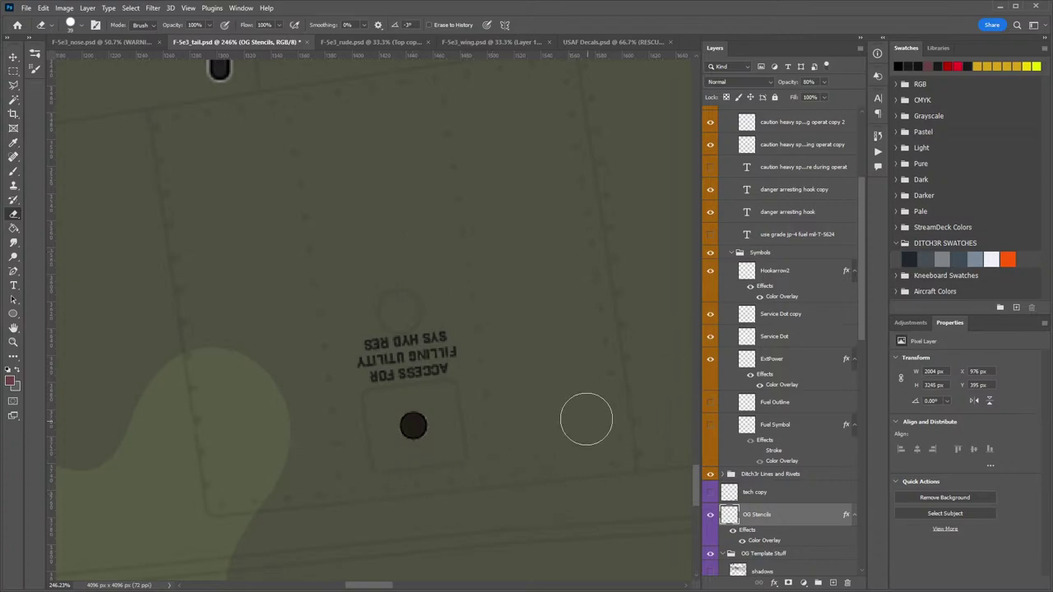
key(v)
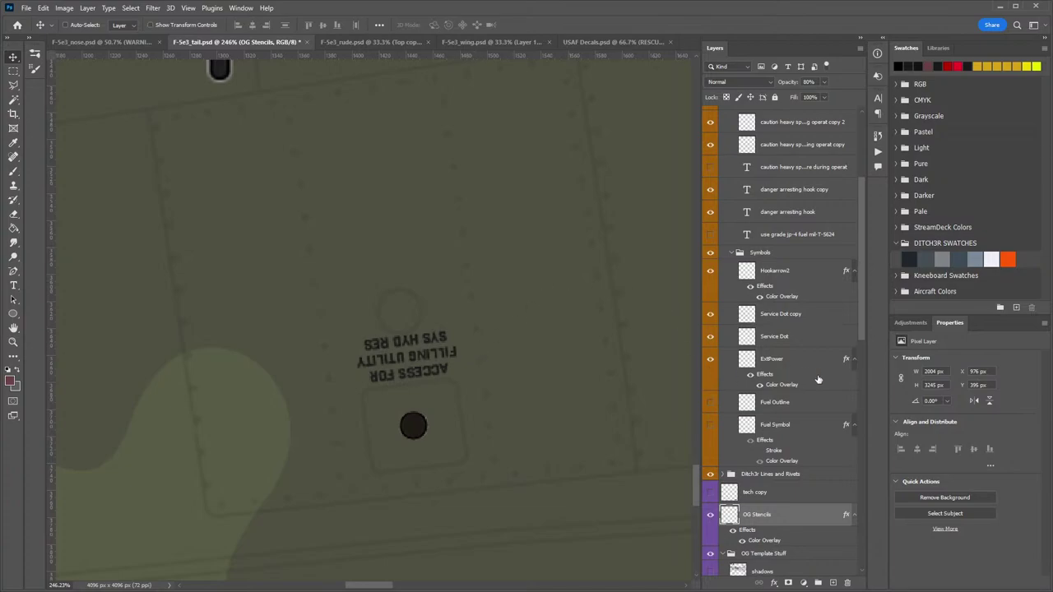
Select the rasterized "access for filling utility sys hyd res" copy and nudge it slightly down toward the access panel.
scroll(817, 379, up, 4)
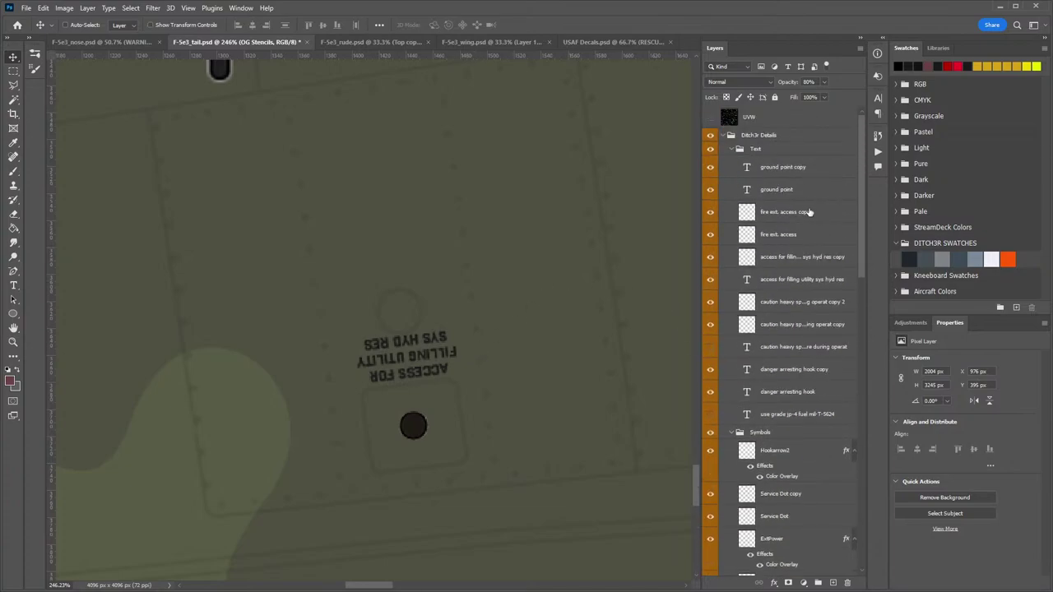
click(797, 257)
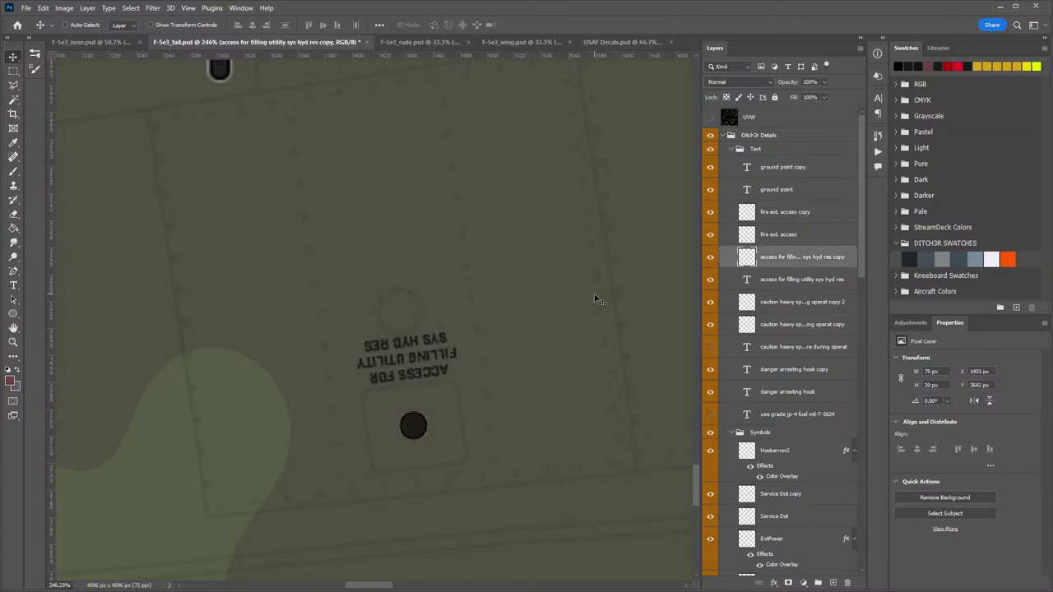
key(z)
Inspect the fuselage underside, both camouflaged sides and the upper parts of the tail texture for remaining stencils.
drag(490, 360, 425, 359)
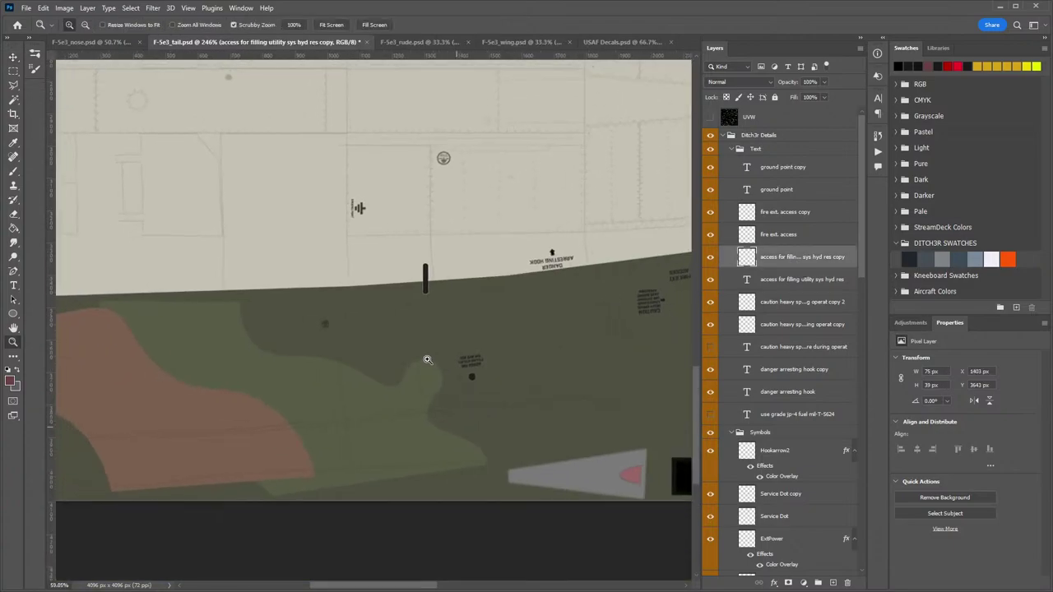
drag(689, 359, 519, 334)
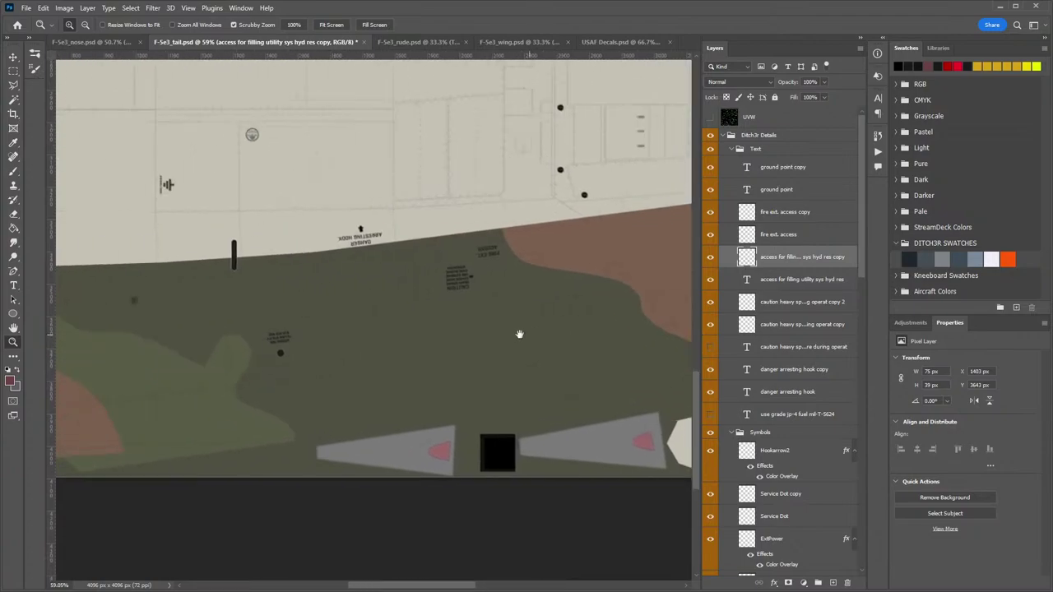
drag(357, 268, 380, 469)
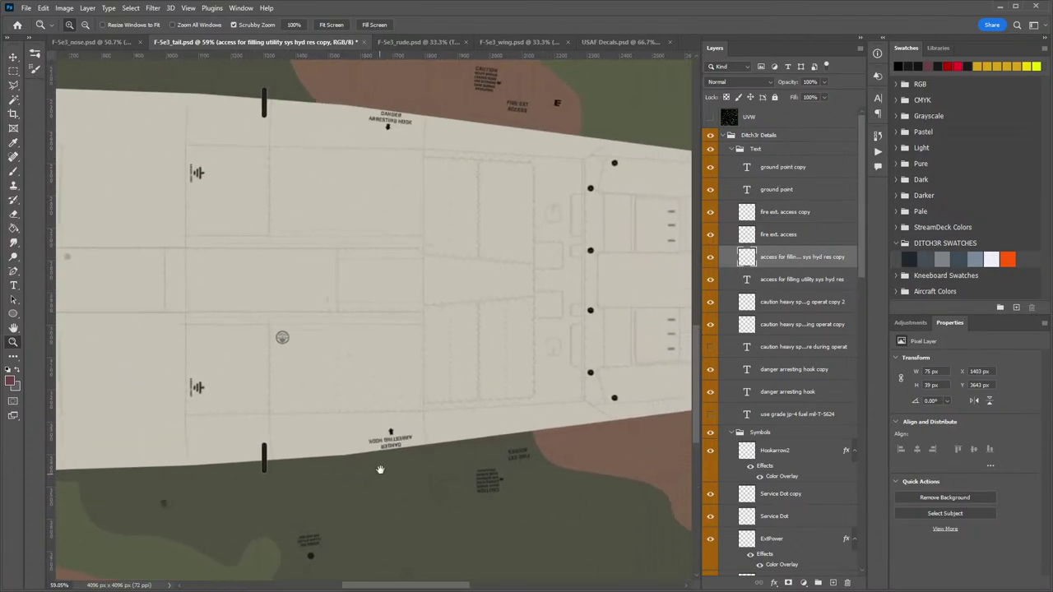
drag(602, 293, 526, 413)
drag(502, 377, 418, 355)
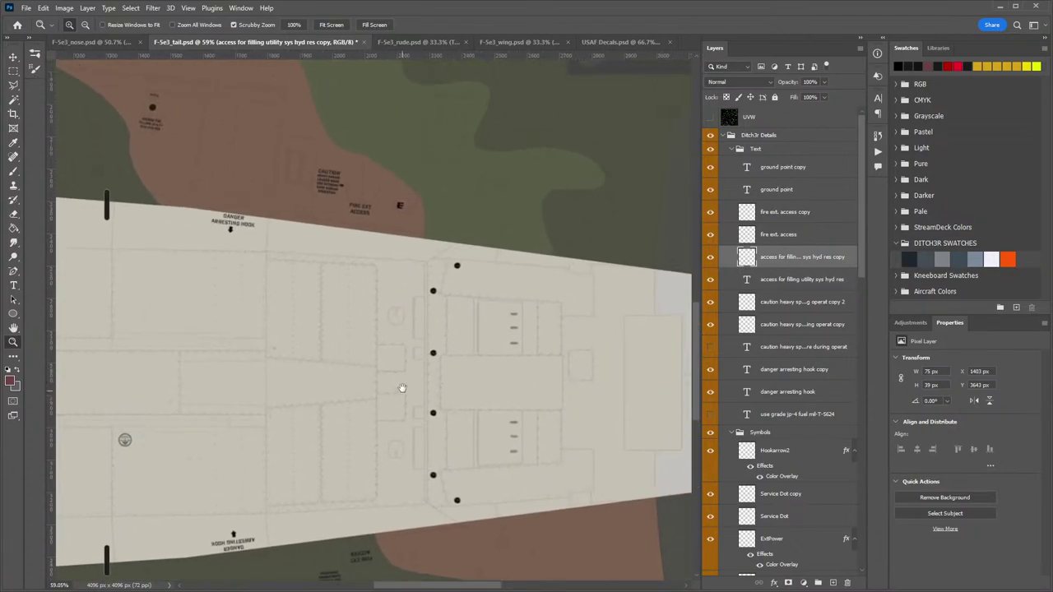
drag(360, 257, 378, 366)
drag(346, 427, 444, 206)
drag(323, 542, 248, 372)
drag(466, 258, 420, 256)
drag(456, 212, 369, 375)
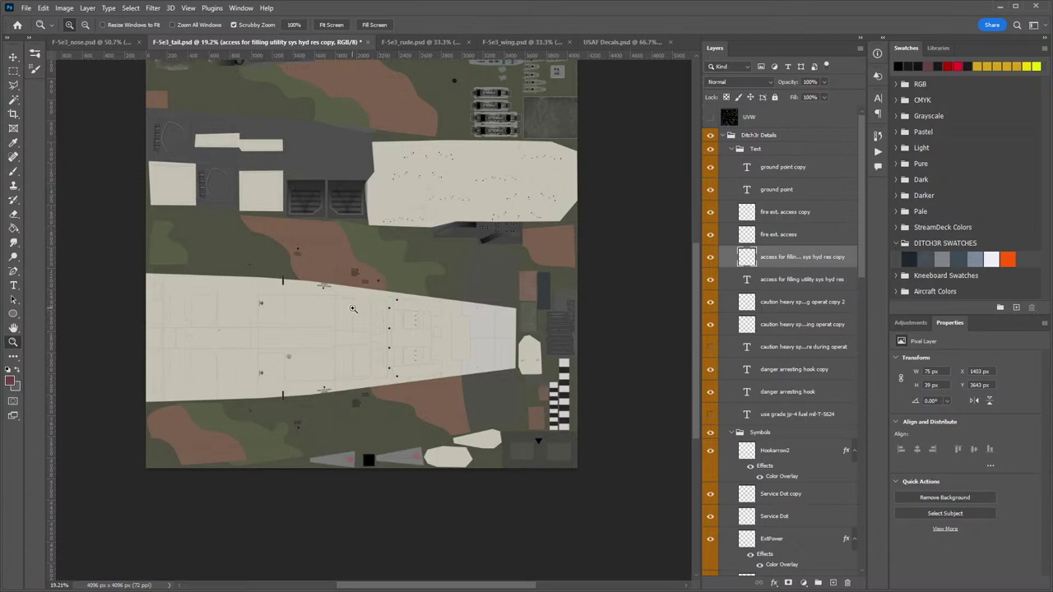
drag(352, 308, 390, 305)
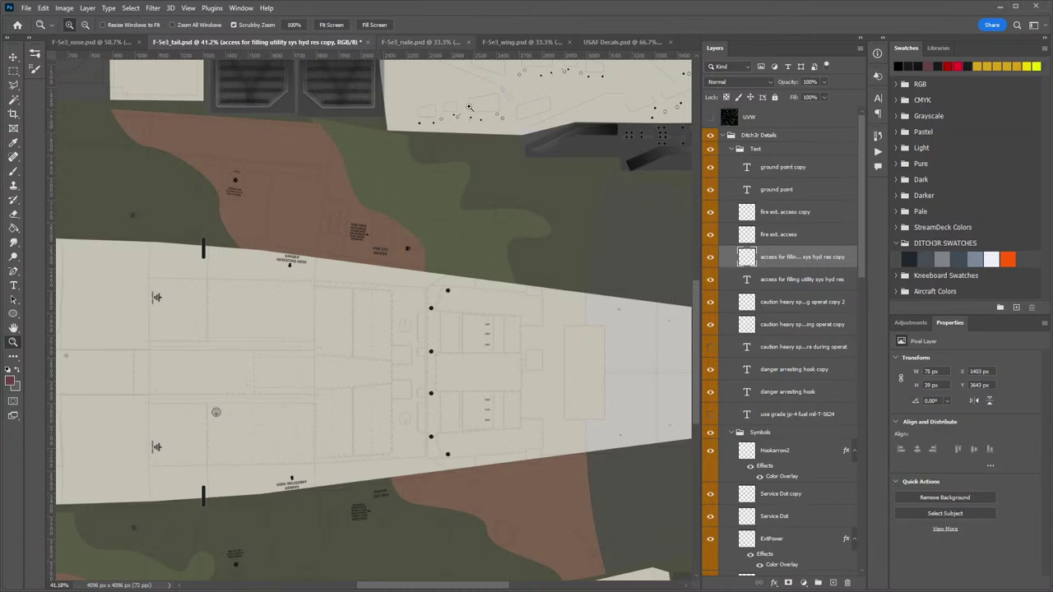
drag(518, 279, 370, 443)
drag(456, 290, 491, 421)
drag(416, 230, 416, 293)
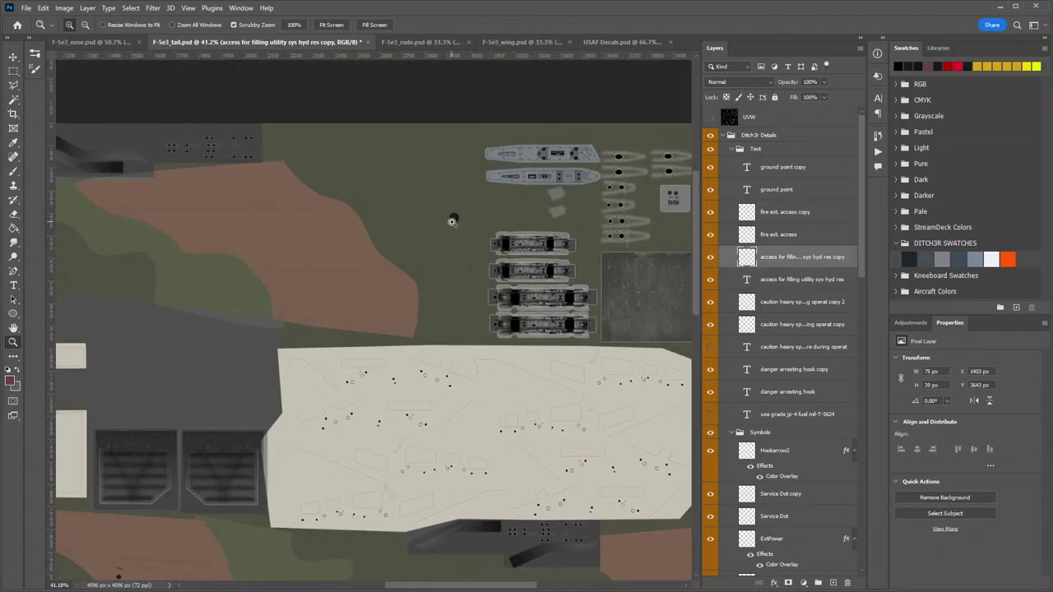
Make the tech copy layer visible to bring back the original technical markings on the fuselage underside.
scroll(779, 475, down, 4)
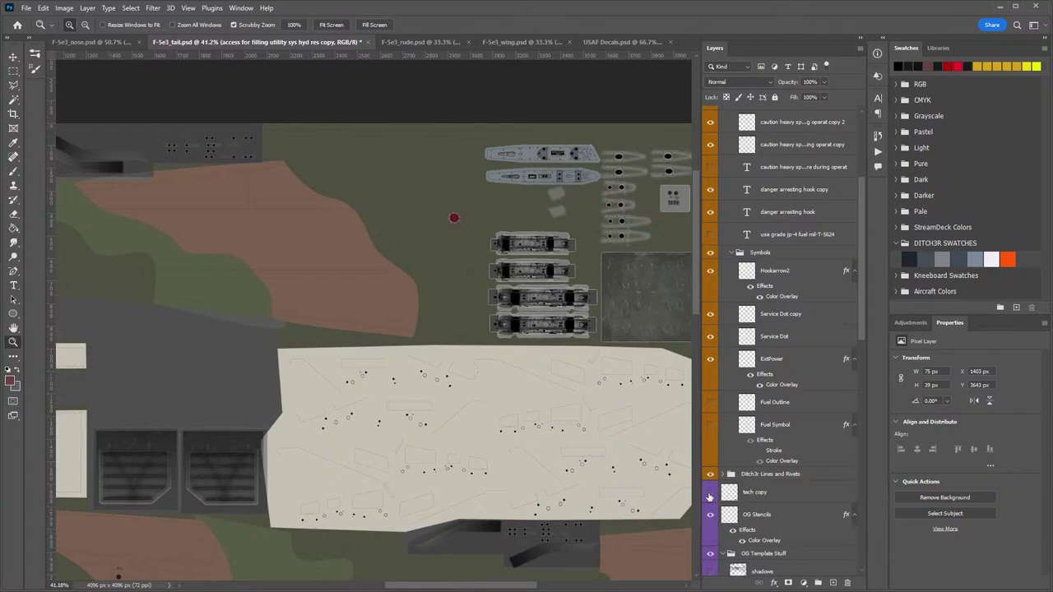
click(709, 493)
drag(479, 416, 449, 146)
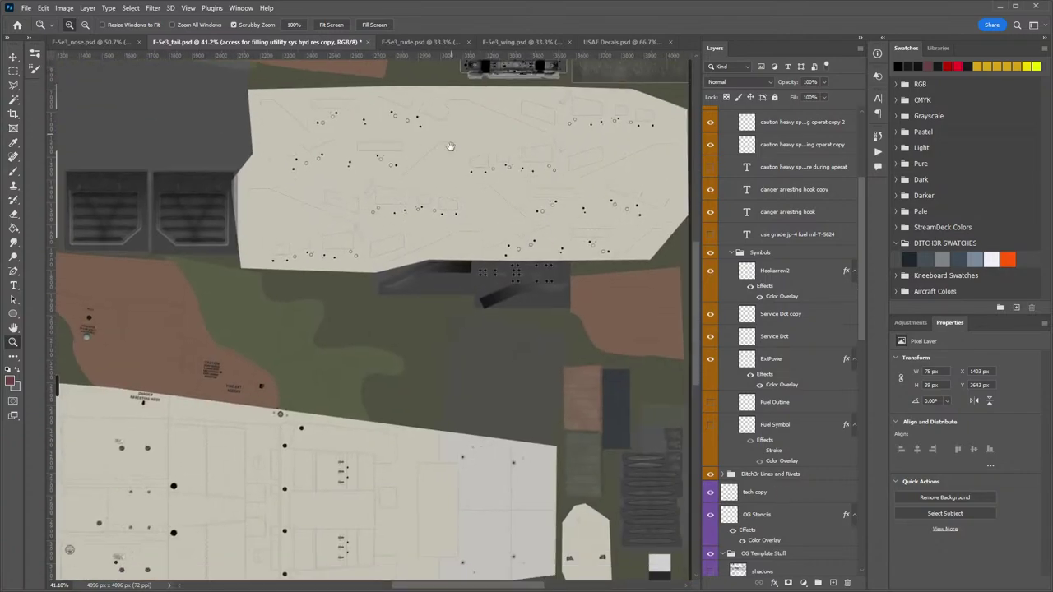
drag(303, 417, 524, 294)
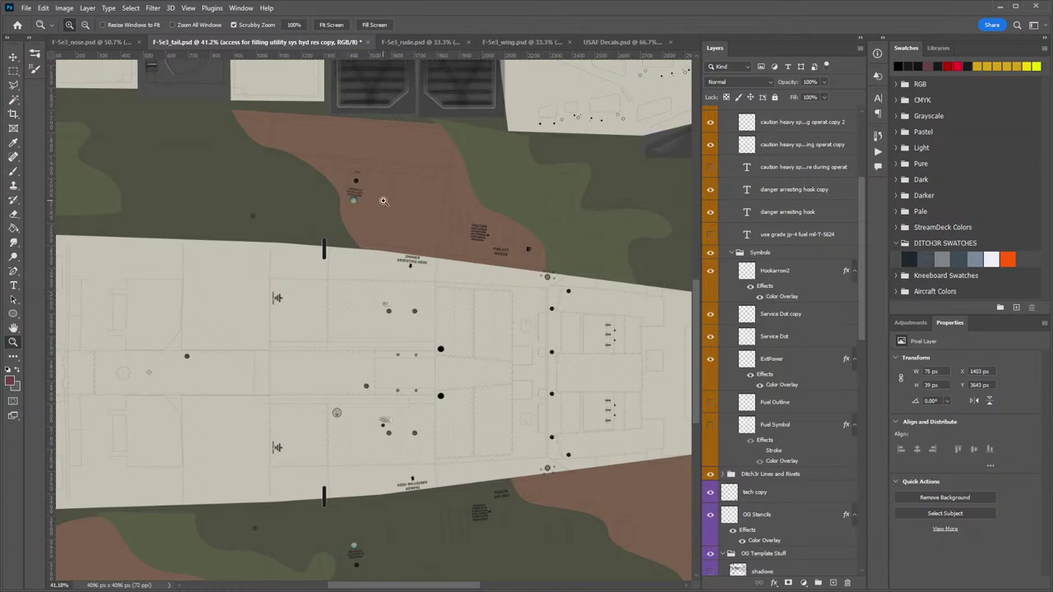
Examine the round fittings, small placards and circular emblem on the fuselage underside panels.
drag(401, 317, 444, 318)
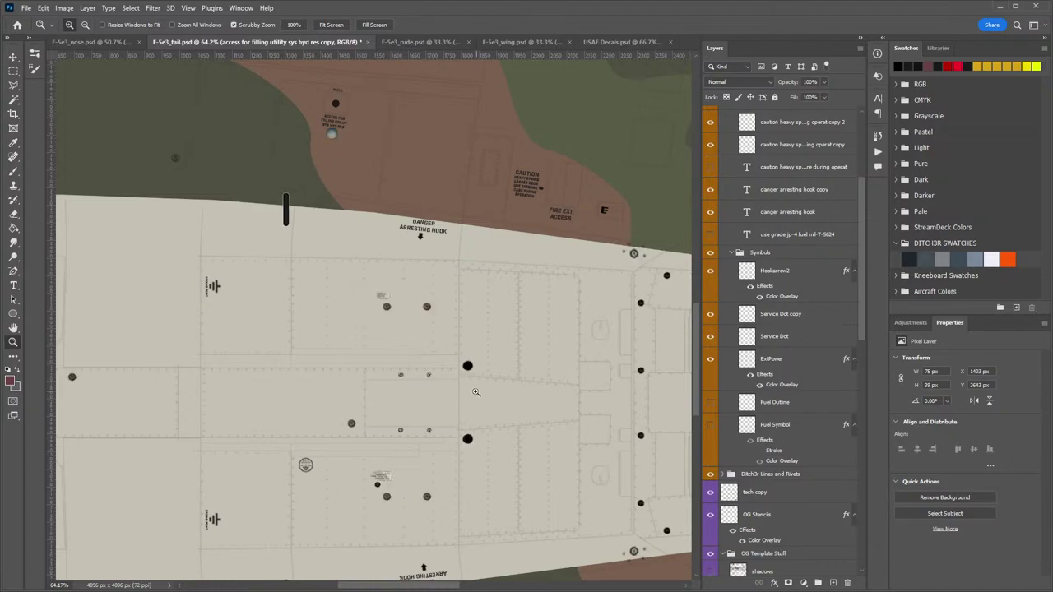
drag(438, 412, 436, 329)
drag(516, 292, 549, 278)
drag(298, 399, 419, 341)
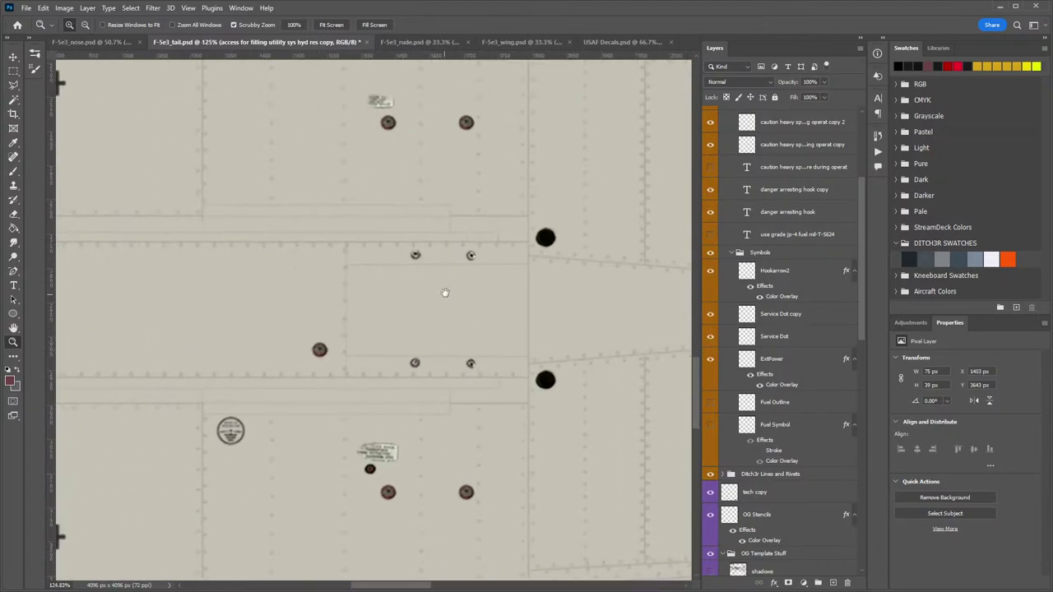
drag(326, 228, 404, 186)
drag(388, 344, 416, 240)
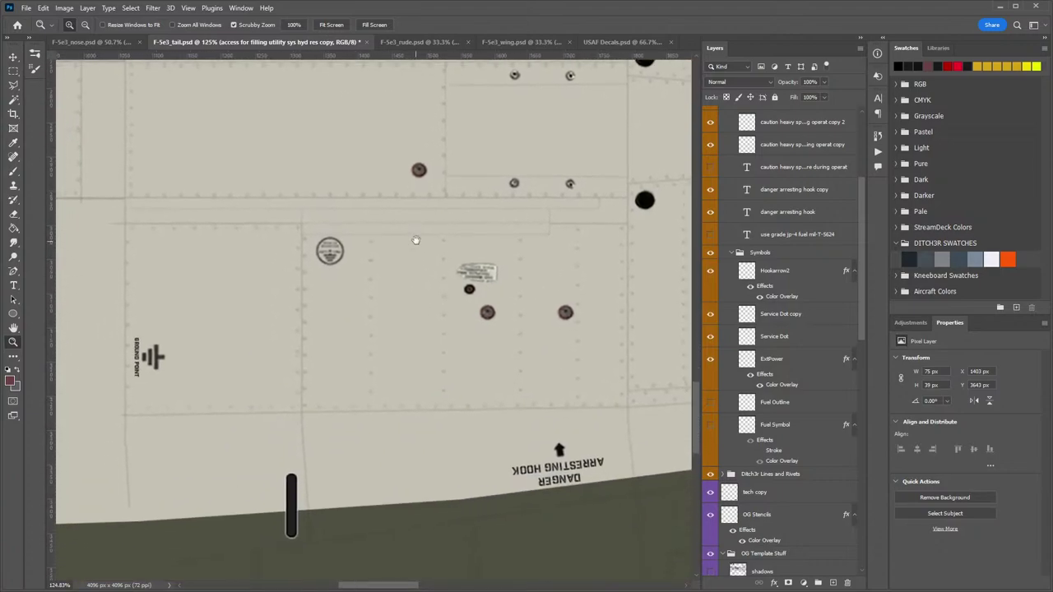
drag(342, 225, 365, 270)
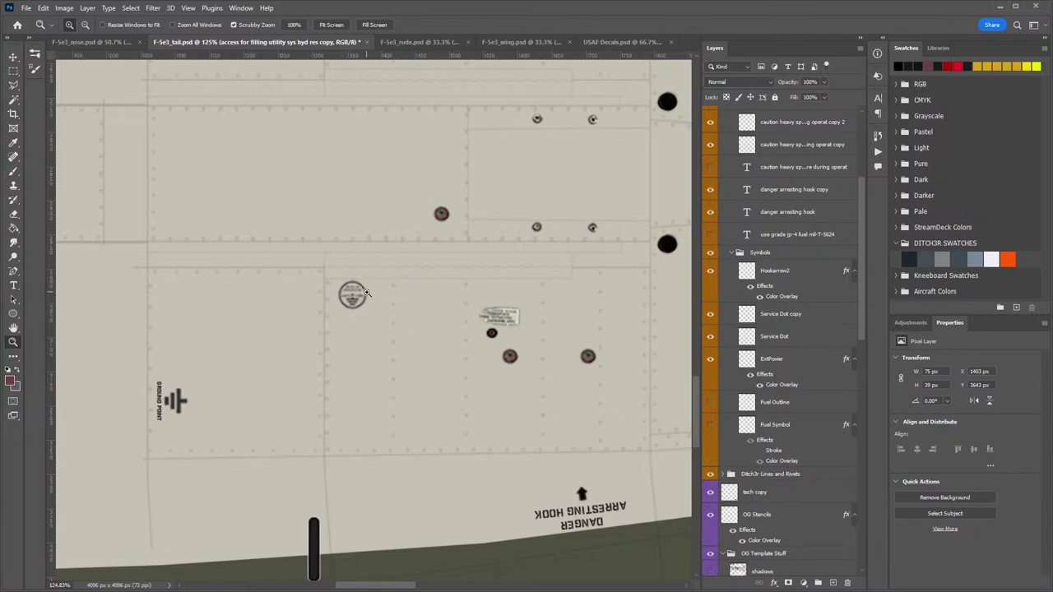
drag(285, 238, 386, 458)
drag(512, 375, 350, 179)
drag(424, 360, 385, 277)
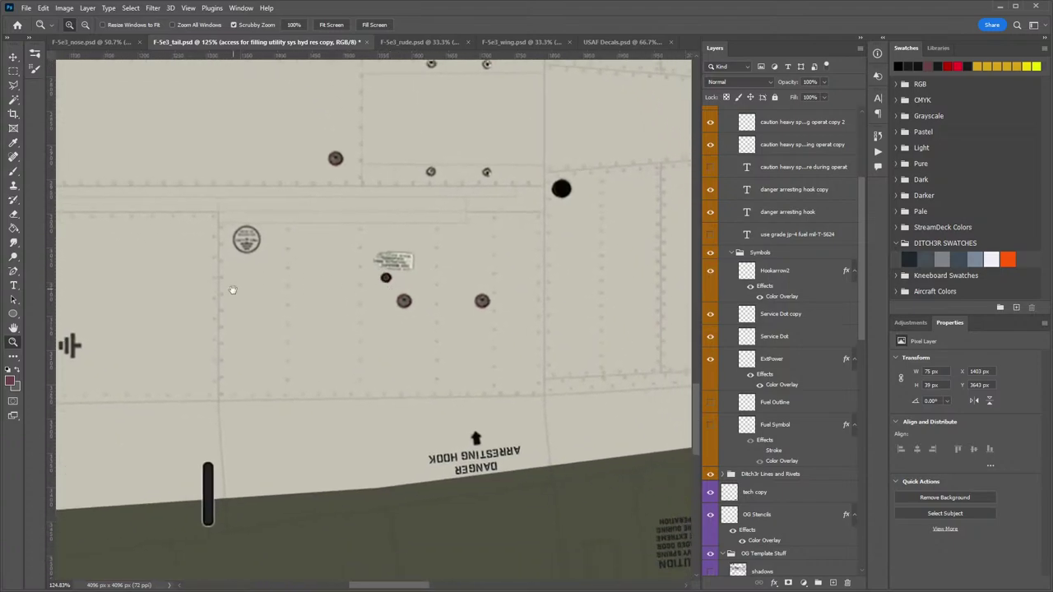
drag(230, 297, 403, 274)
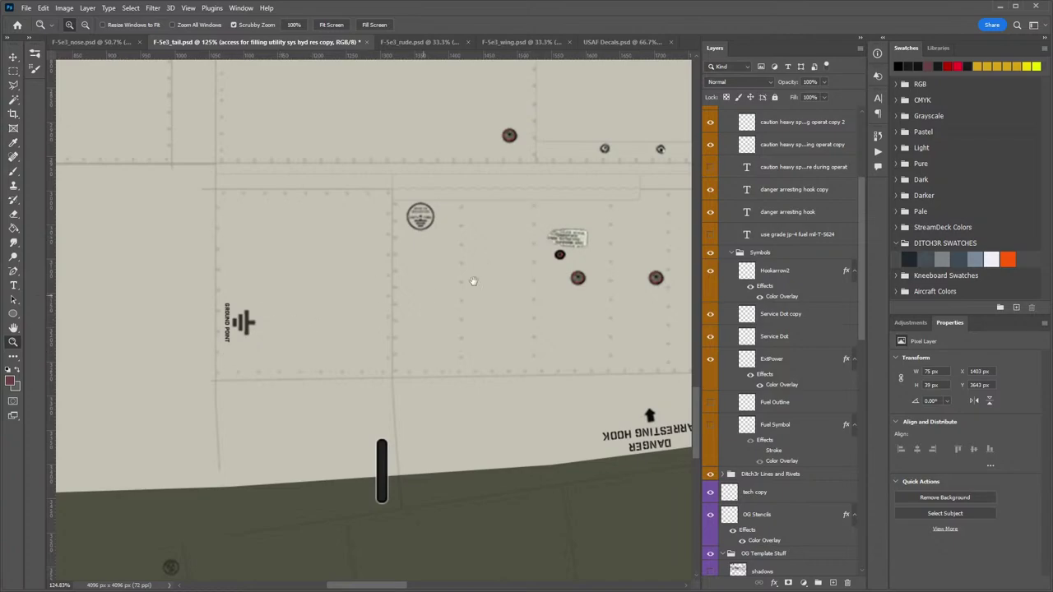
drag(473, 281, 406, 324)
drag(514, 214, 420, 310)
drag(658, 326, 382, 222)
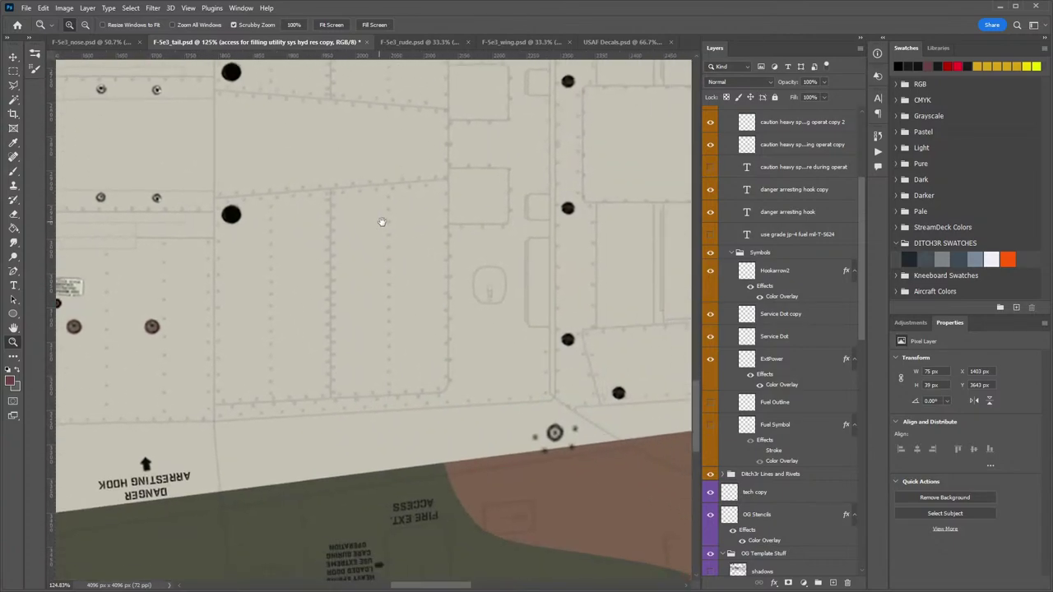
Survey the fuselage underside, the lower camouflaged side and the tail and component sections of the texture for leftover stencils.
drag(522, 231, 365, 383)
drag(508, 205, 453, 383)
drag(511, 336, 477, 335)
drag(501, 288, 233, 228)
drag(428, 419, 387, 238)
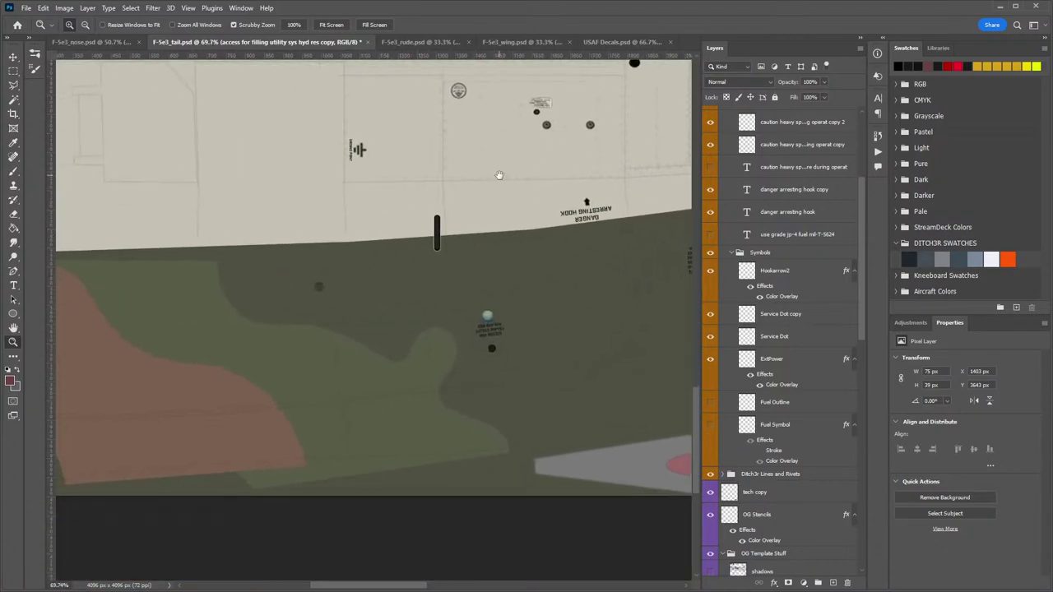
drag(498, 175, 370, 498)
drag(466, 289, 418, 288)
drag(471, 242, 413, 363)
drag(453, 258, 399, 394)
drag(407, 238, 389, 311)
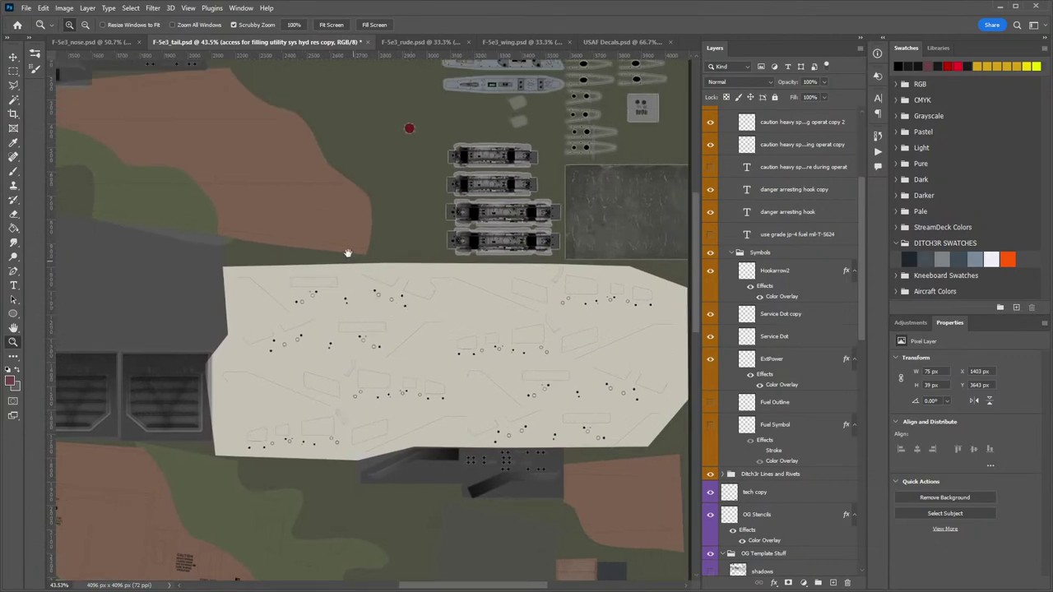
drag(342, 229, 522, 228)
Export a DDS copy of the tail texture as F-5e3_tail into the Ditch3r's F5 1 livery folder, replacing the existing file.
click(26, 8)
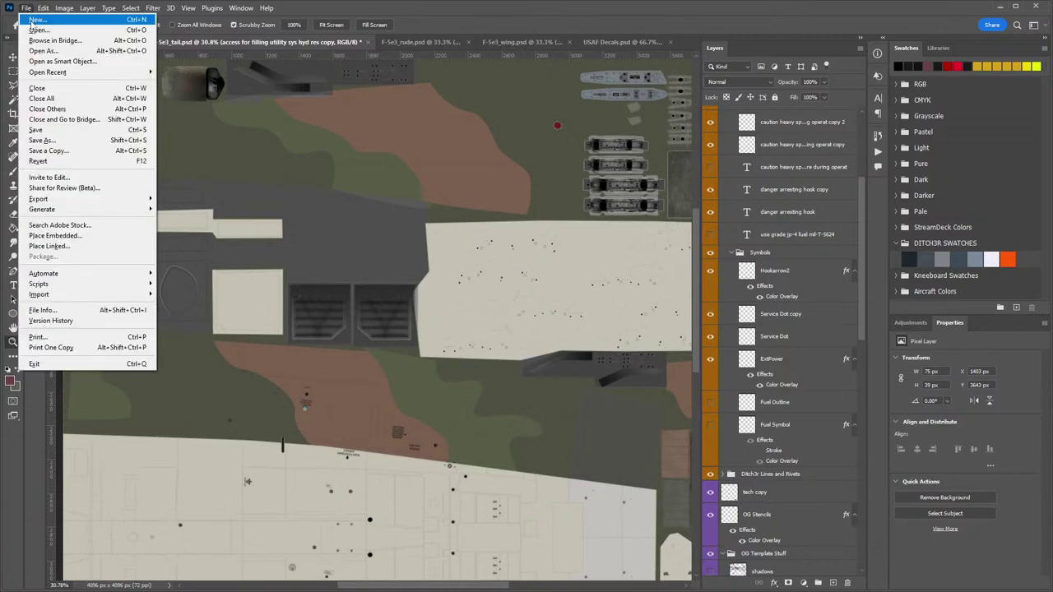
click(50, 151)
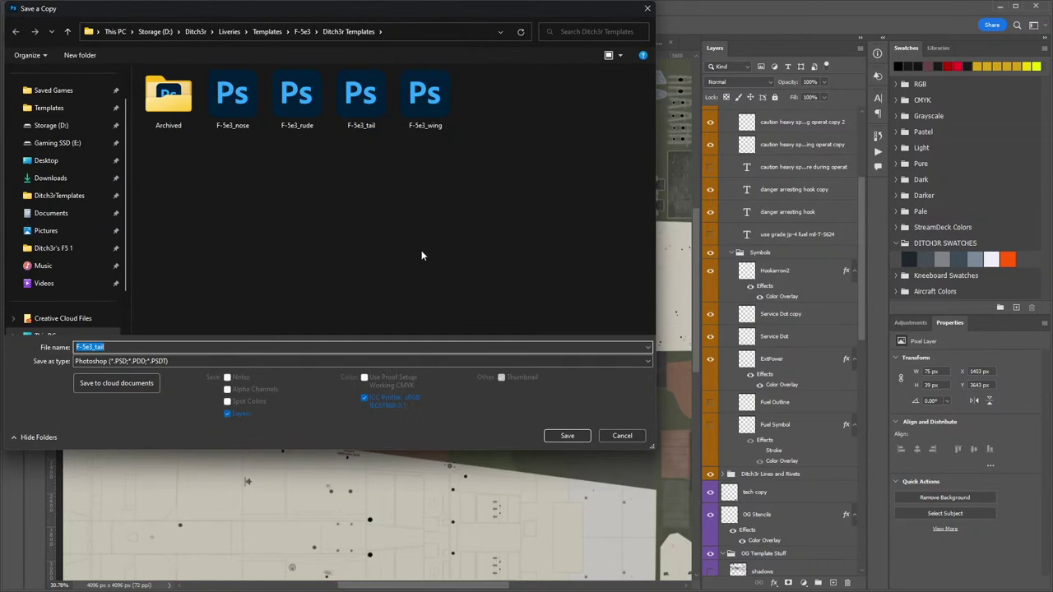
click(303, 31)
click(83, 247)
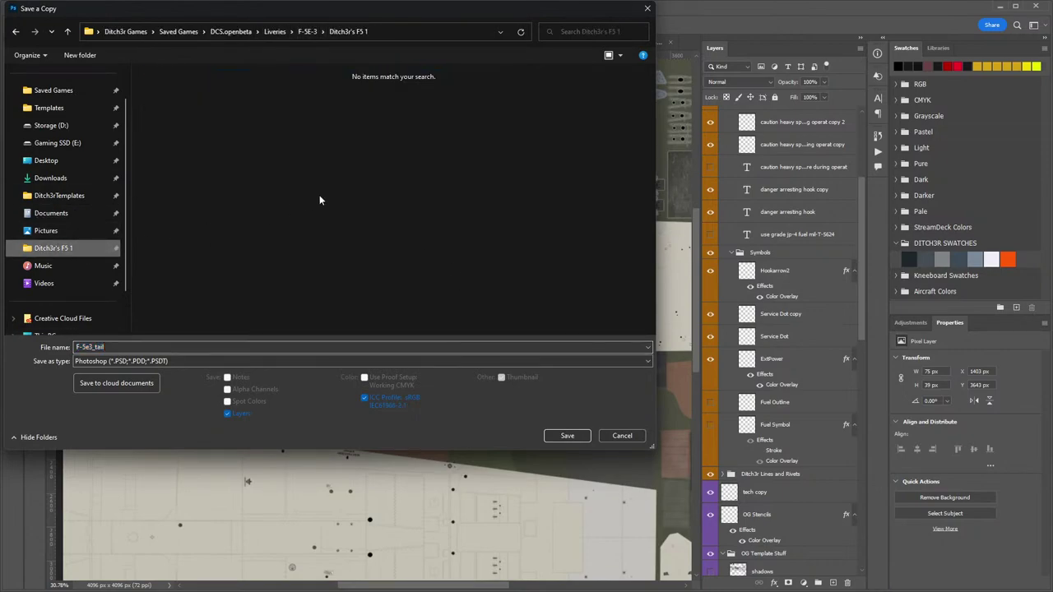
click(156, 365)
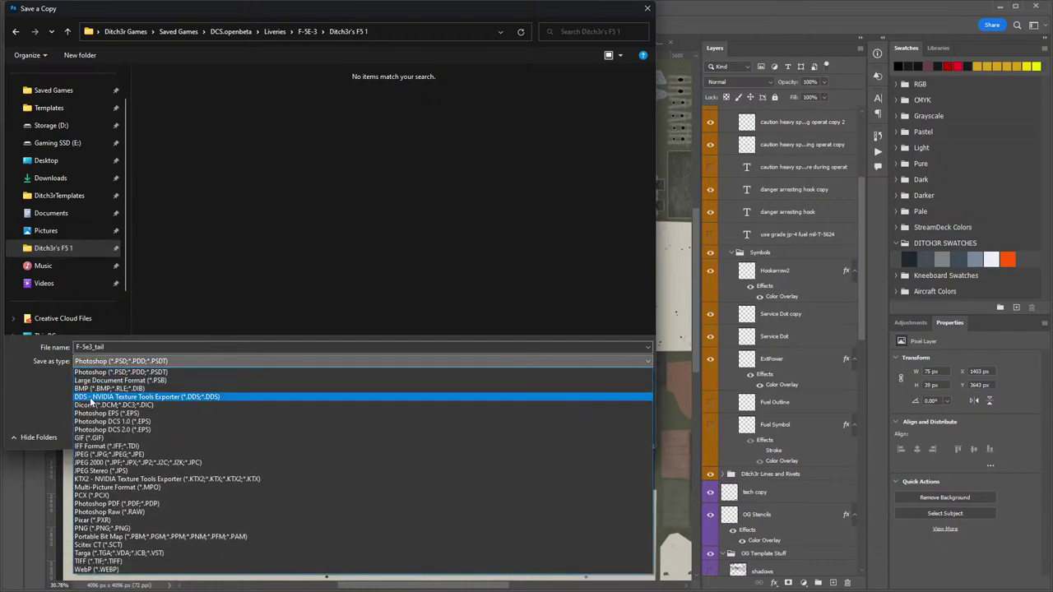
click(92, 400)
double_click(445, 103)
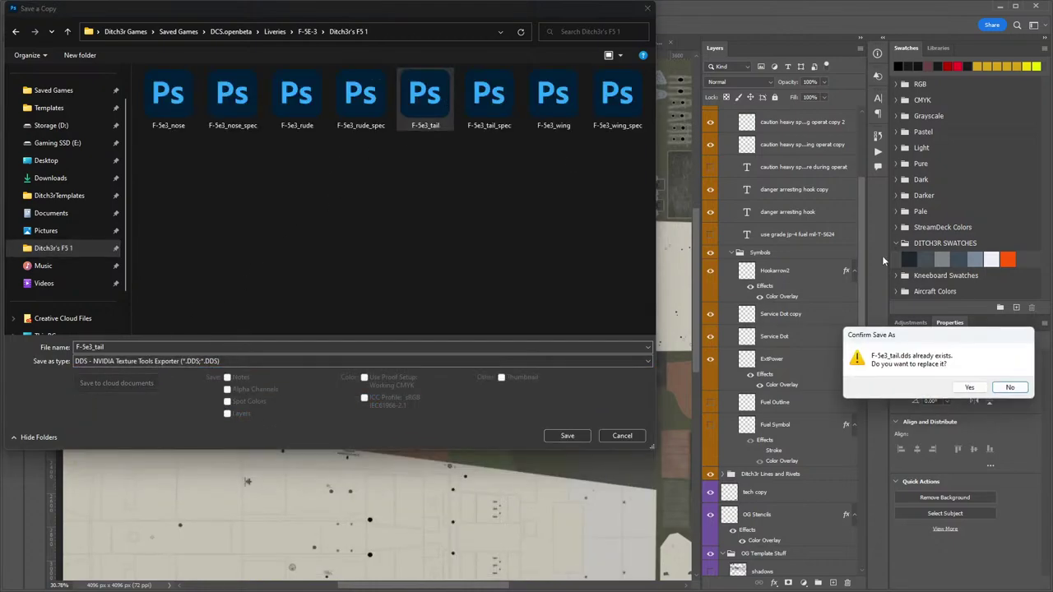
click(968, 387)
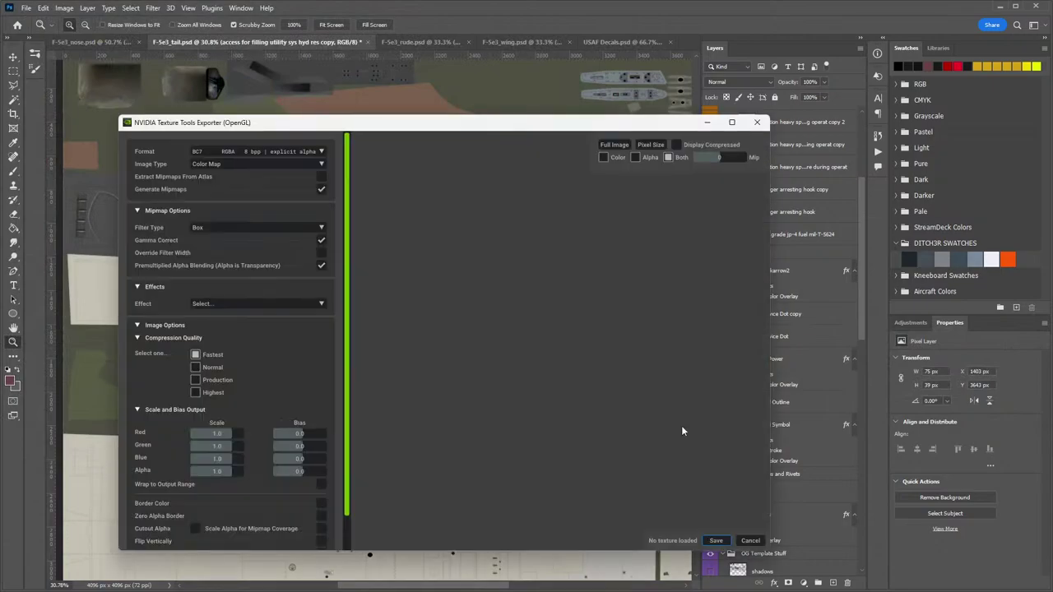
click(714, 540)
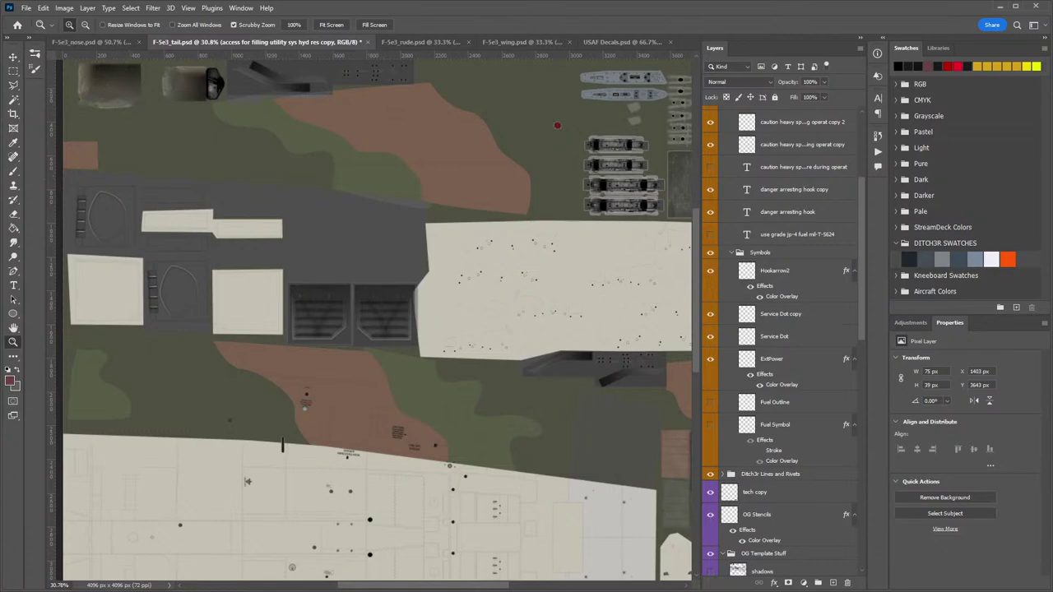
Switch to ModelViewer and examine the caution, fire extinguisher, hydraulic and arresting hook stencils on the left rear fuselage.
key(alt+Tab)
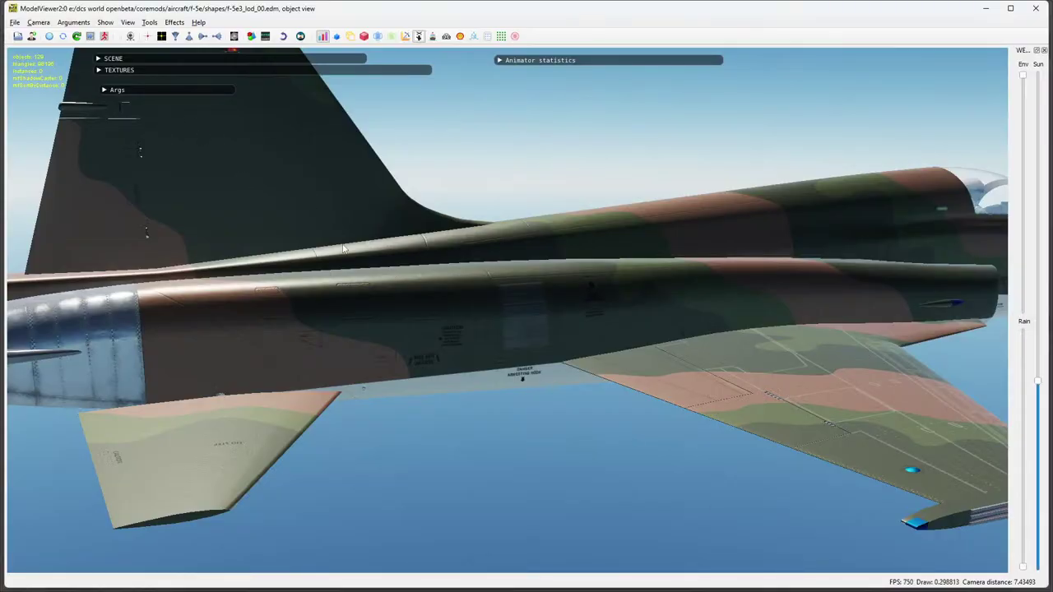
drag(343, 248, 595, 301)
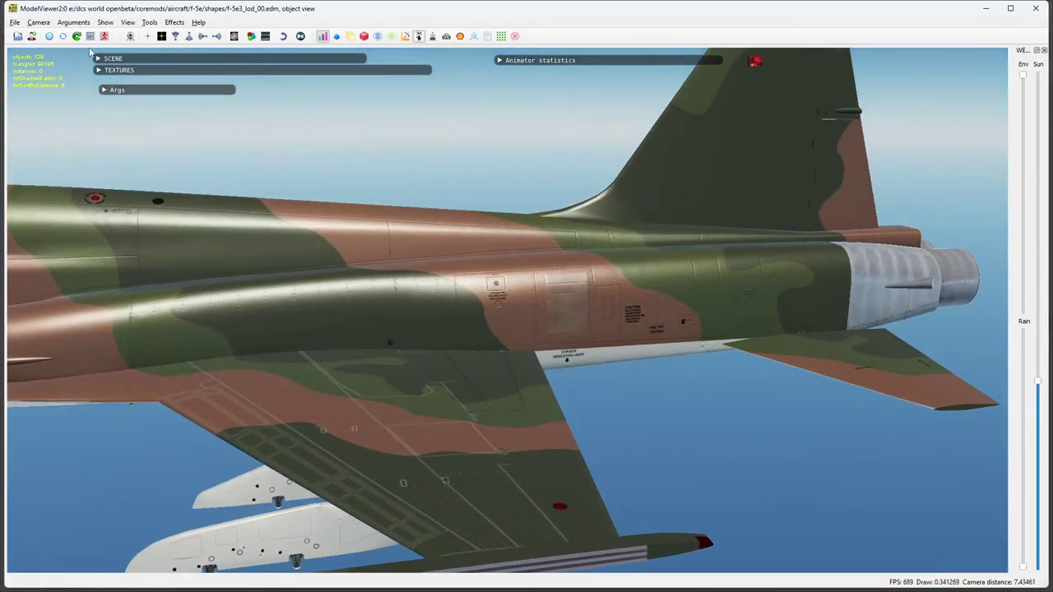
scroll(530, 290, up, 6)
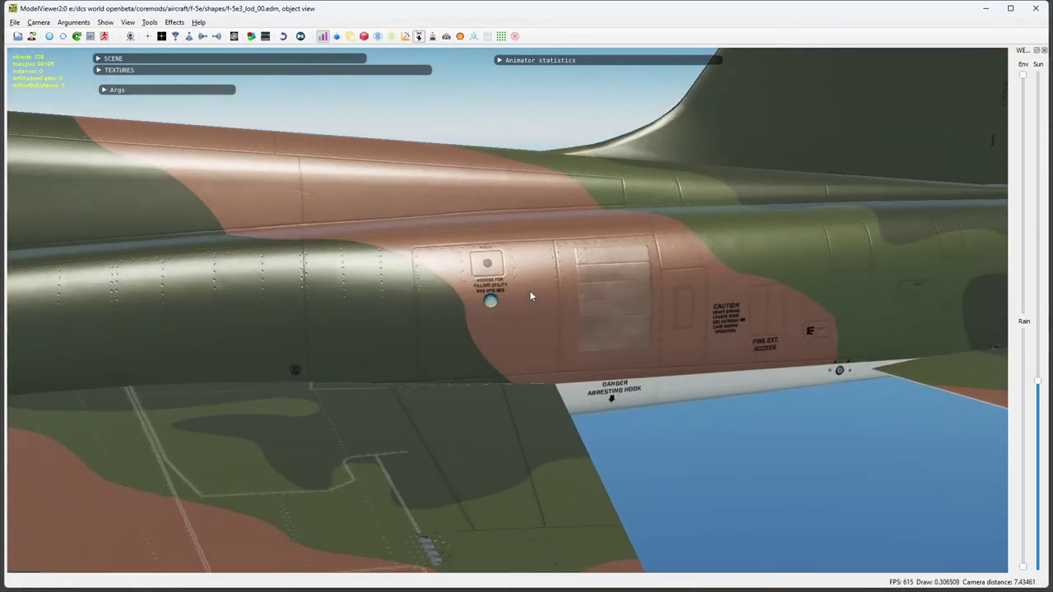
mouse_move(591, 334)
mouse_down()
mouse_move(531, 321)
mouse_move(565, 369)
mouse_move(650, 392)
mouse_move(630, 387)
mouse_move(648, 333)
mouse_move(655, 361)
mouse_move(573, 328)
mouse_up()
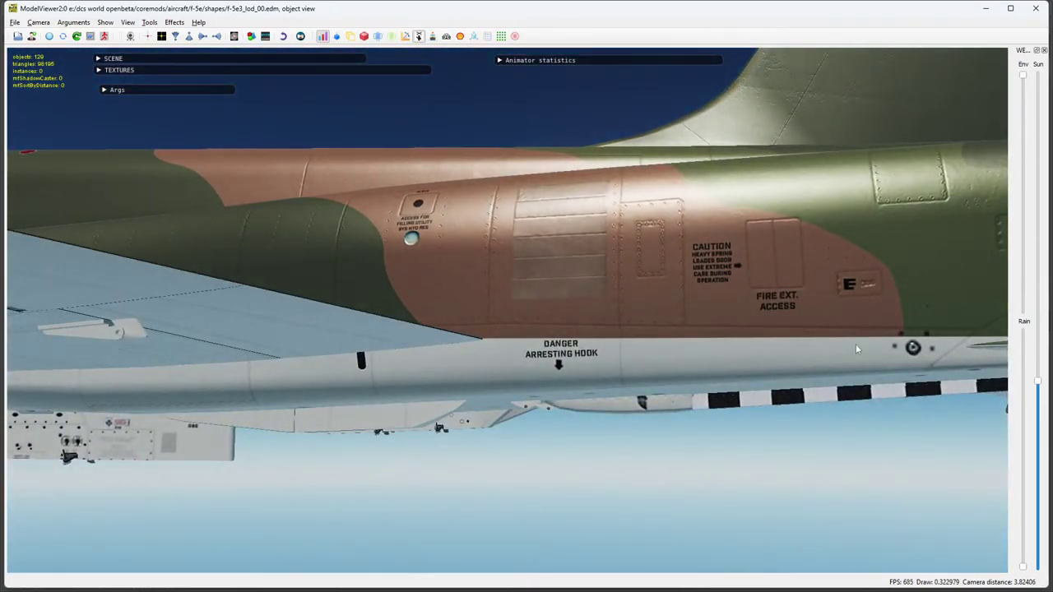
drag(855, 349, 828, 317)
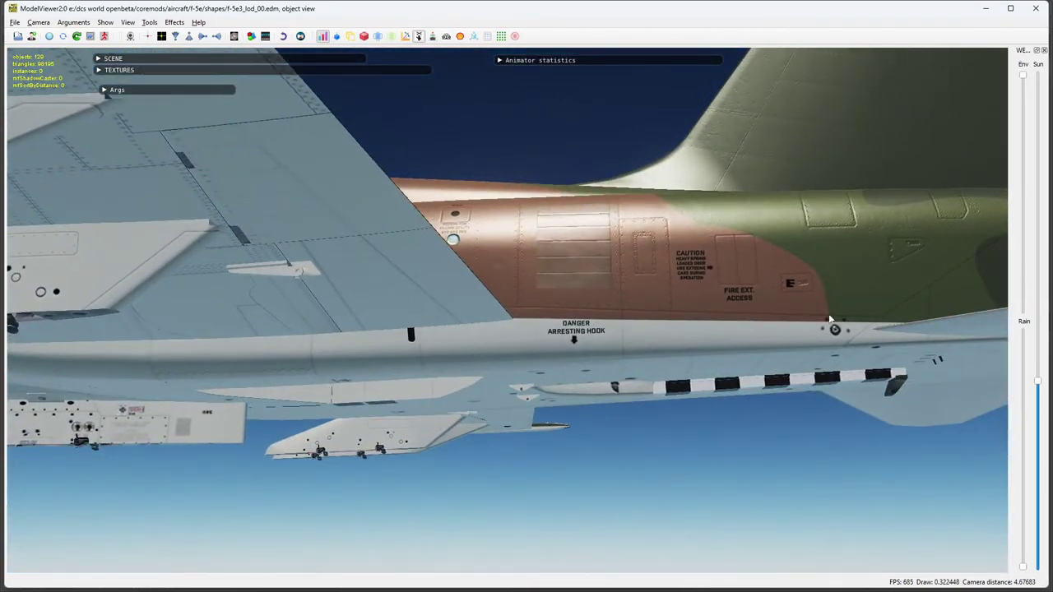
Examine the grounding symbols, round fittings and small placards on the model's fuselage underside.
drag(646, 301, 441, 397)
scroll(625, 370, down, 2)
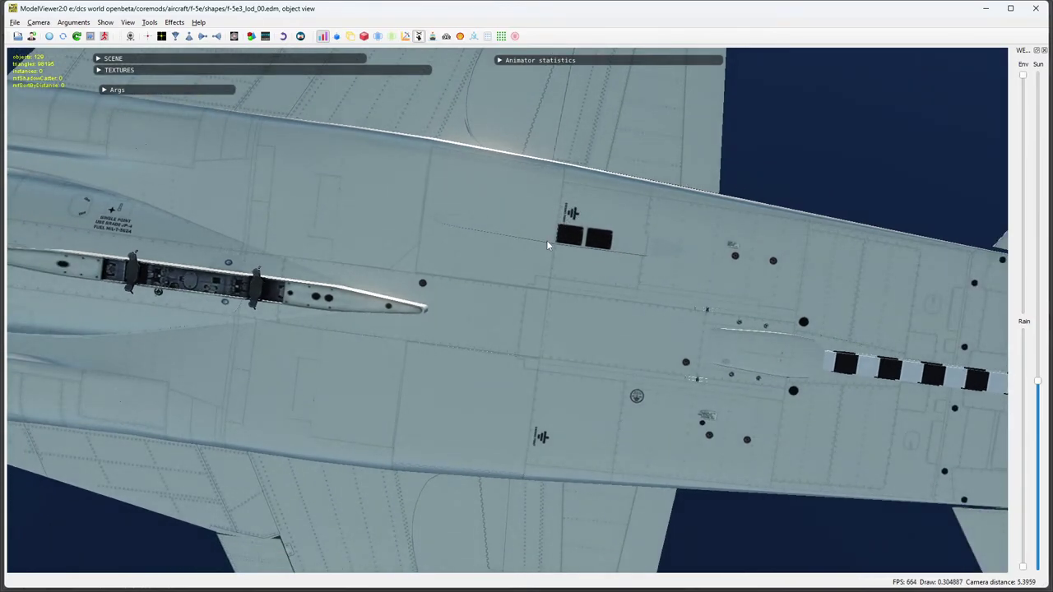
drag(572, 240, 478, 384)
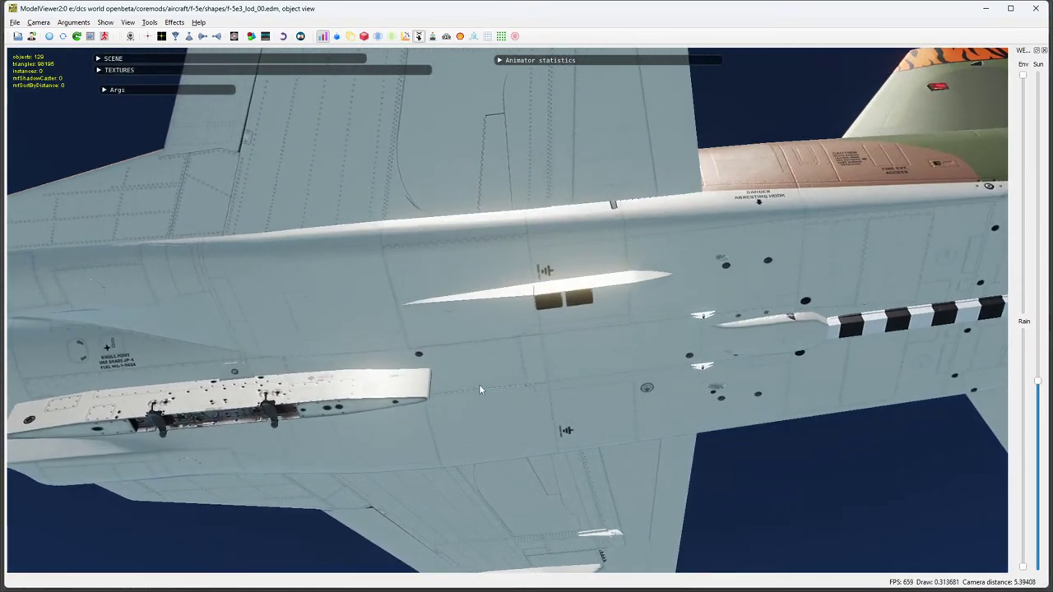
drag(538, 320, 460, 285)
scroll(564, 332, down, 3)
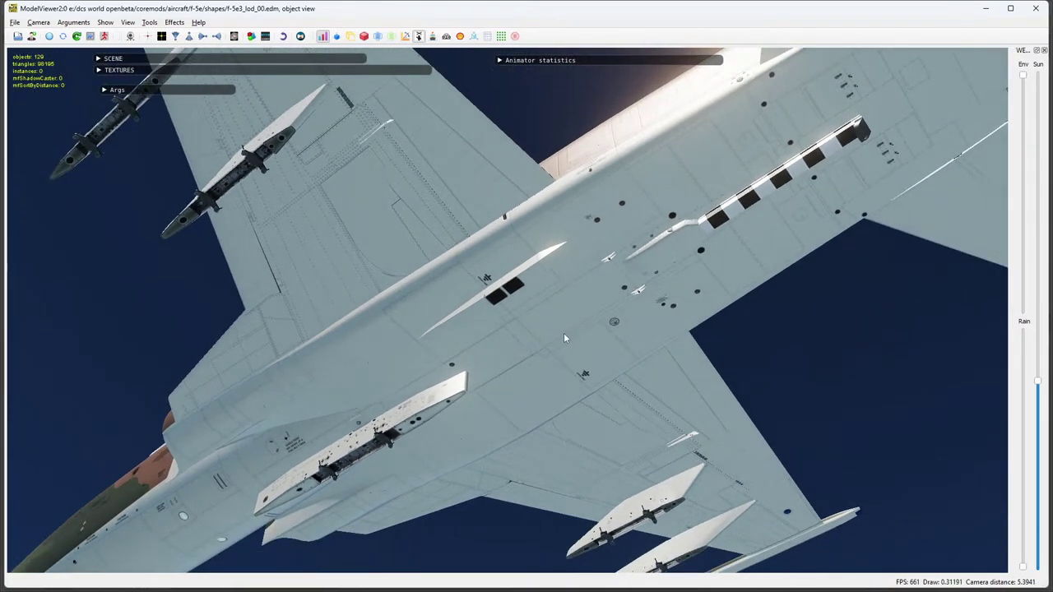
drag(563, 332, 484, 319)
drag(419, 162, 562, 378)
drag(550, 338, 700, 411)
Compare the rear fuselage stencils on the model's left and right sides.
scroll(648, 379, up, 6)
scroll(731, 384, down, 3)
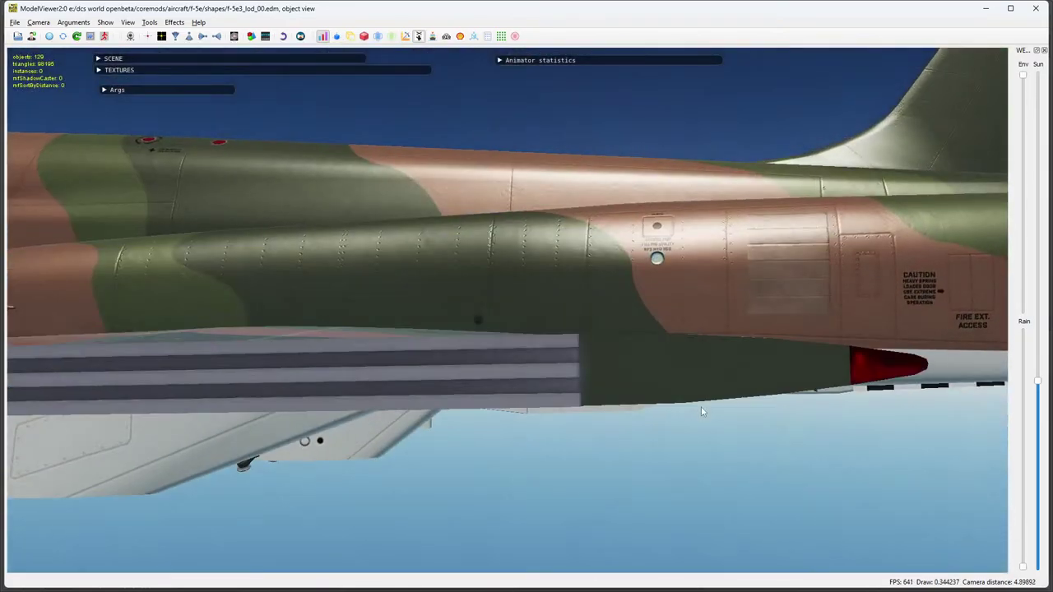
scroll(701, 411, down, 3)
drag(752, 348, 729, 269)
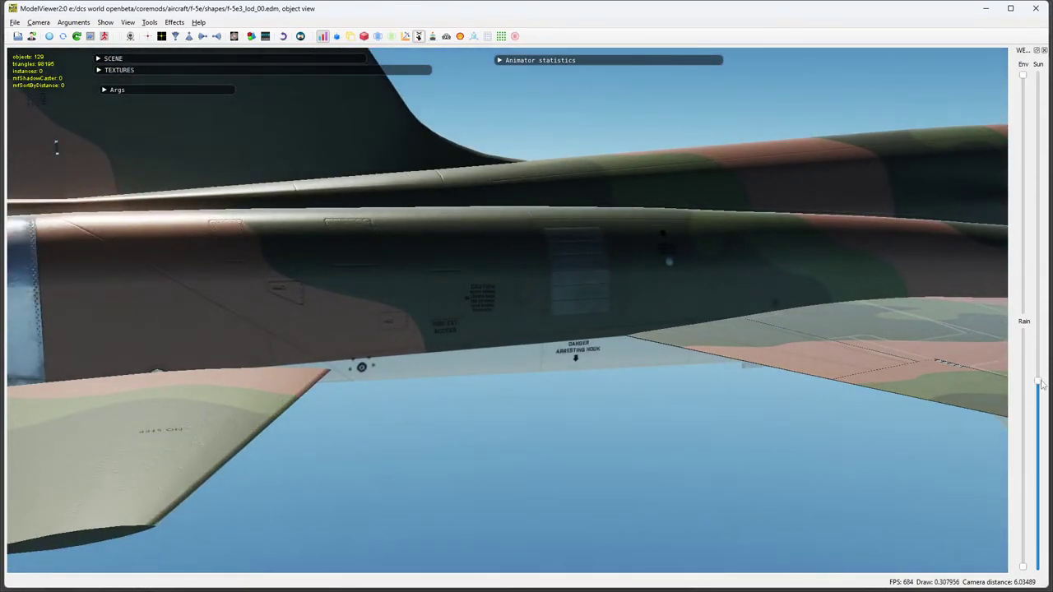
Adjust the sun position to light the model's right side and inspect the stencils there.
drag(1040, 383, 1038, 205)
drag(542, 338, 442, 341)
drag(368, 344, 417, 335)
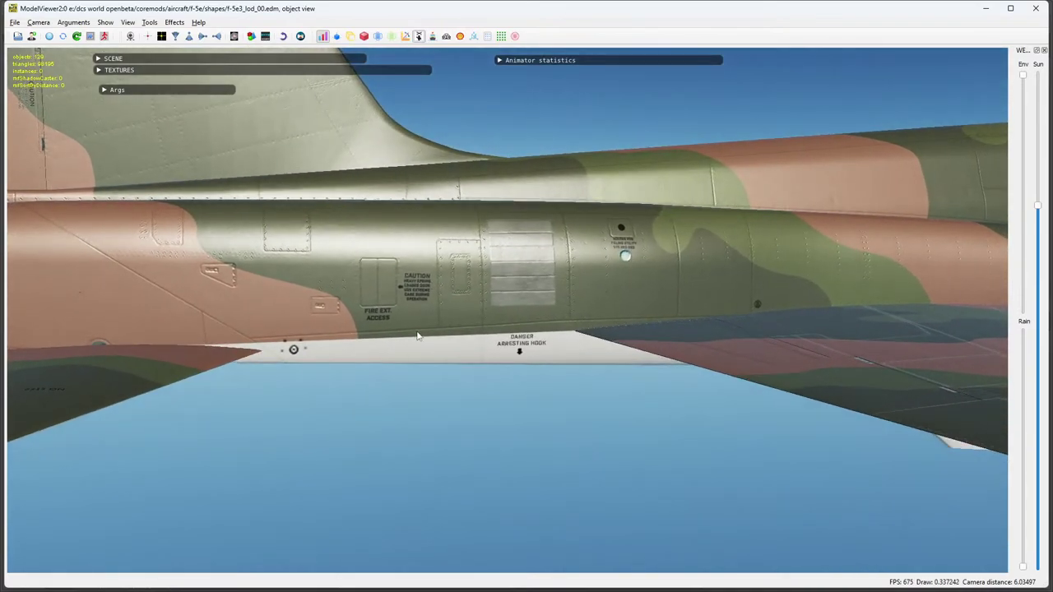
scroll(418, 336, down, 2)
Switch to Photoshop and rotate the "caution heavy spring loaded door" copy 2 layer slightly to align it beside the fire extinguisher access panel.
key(alt+Tab)
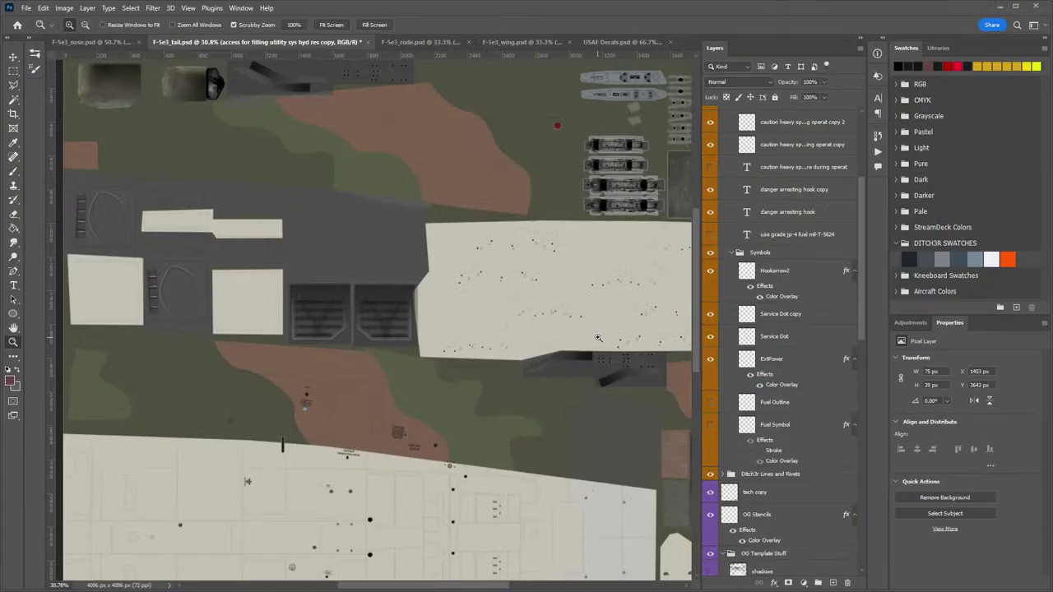
drag(329, 435, 456, 131)
drag(555, 337, 630, 282)
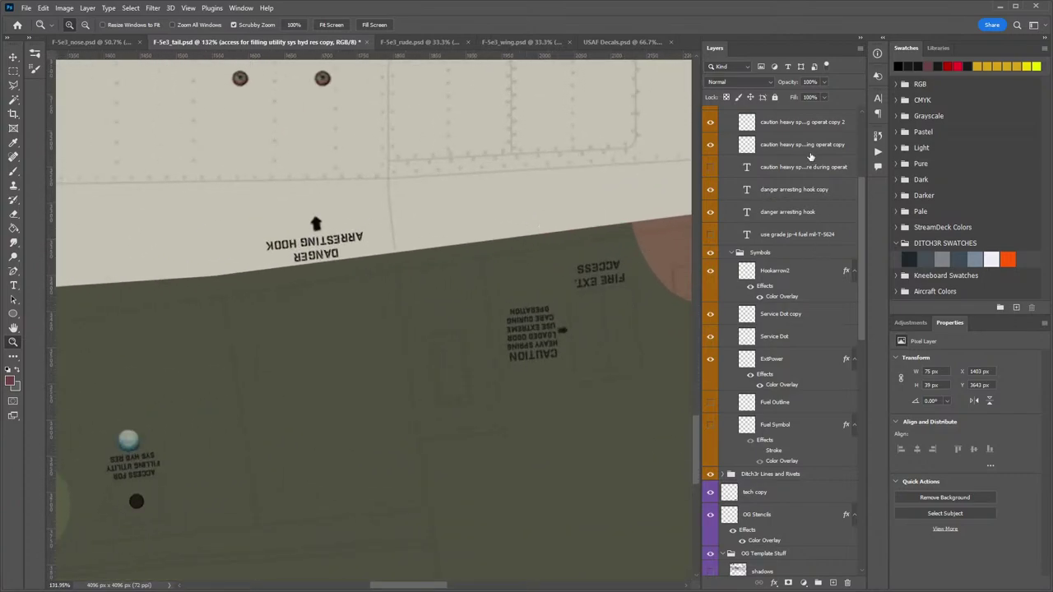
click(805, 124)
key(ctrl+t)
mouse_move(585, 428)
mouse_down()
mouse_move(600, 421)
mouse_move(587, 426)
mouse_up()
key(Return)
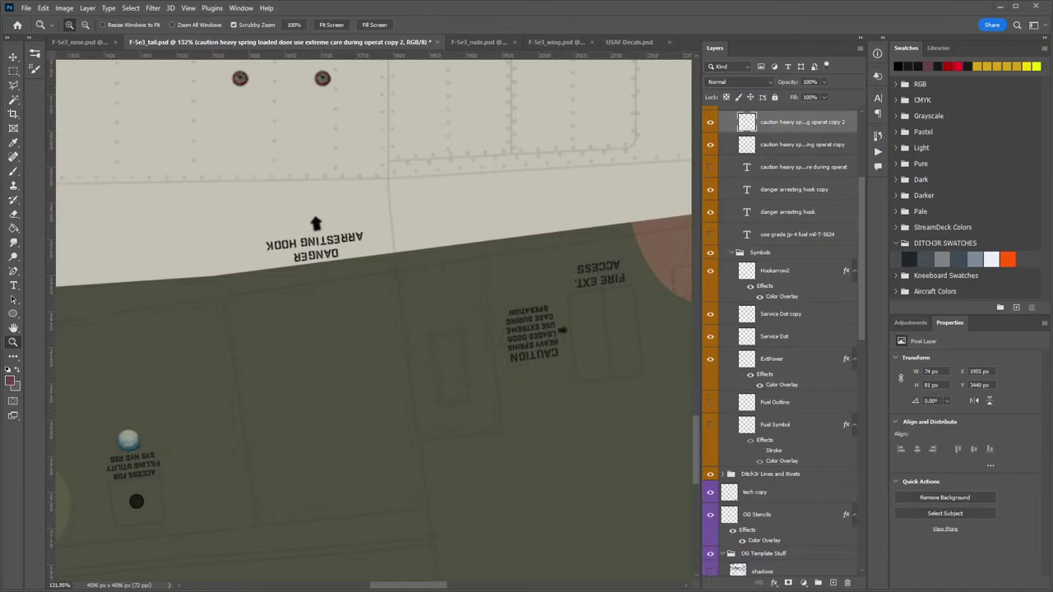
Check the caution stencil's alignment on the right rear fuselage in ModelViewer, and return to Photoshop.
key(alt+Tab)
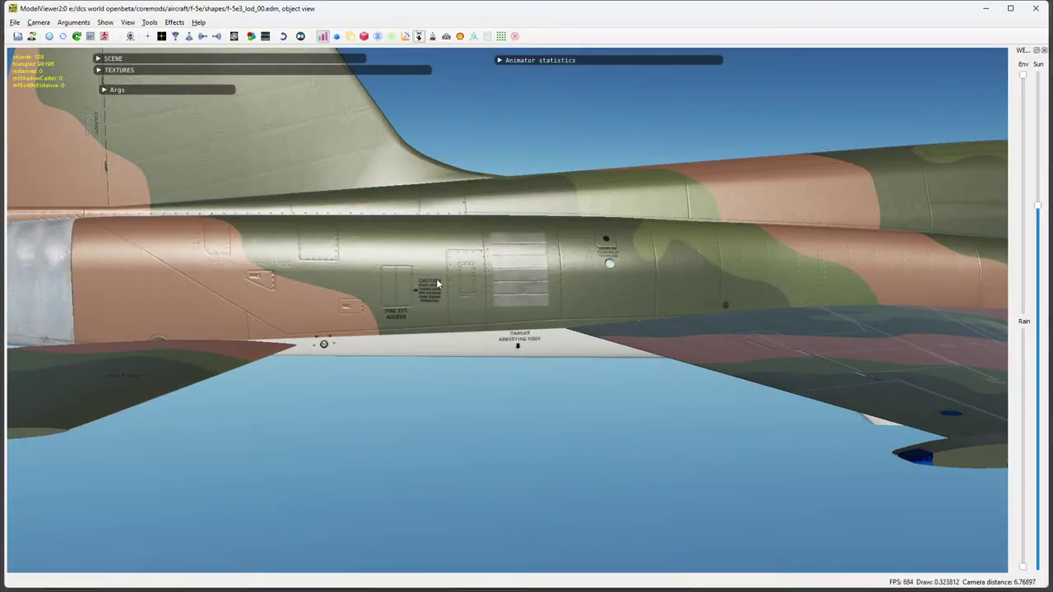
drag(550, 289, 400, 327)
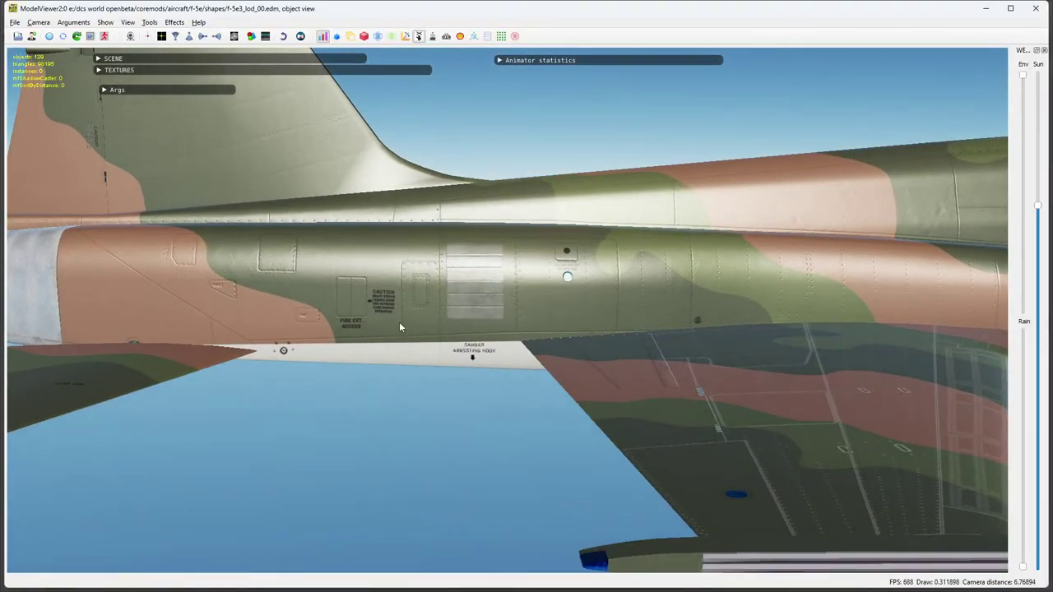
key(alt+Tab)
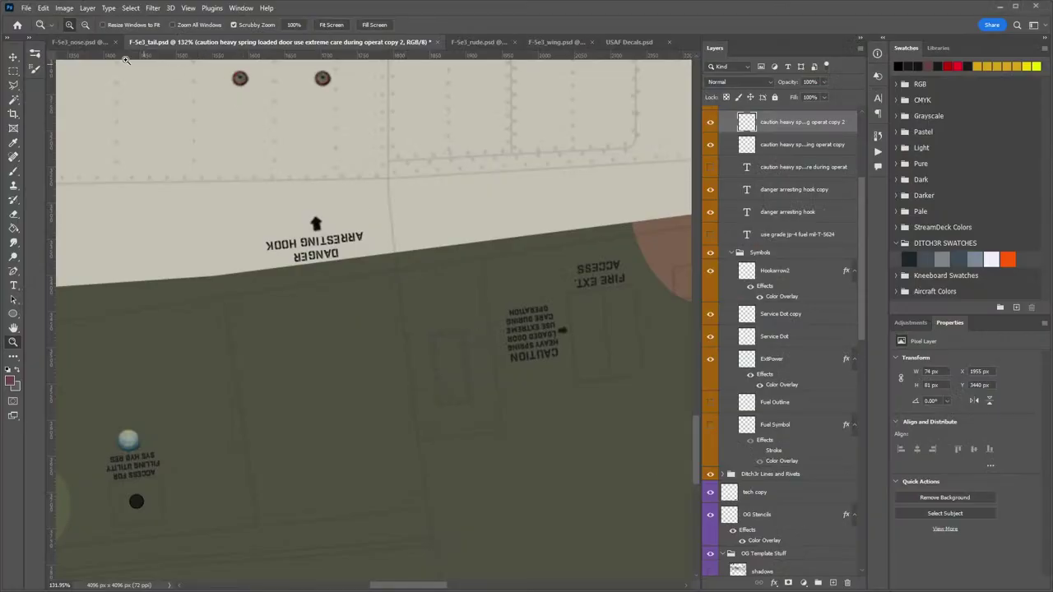
Re-export the adjusted tail texture as a DDS copy over F-5e3_tail in the Ditch3r's F5 1 livery folder.
click(26, 8)
click(50, 153)
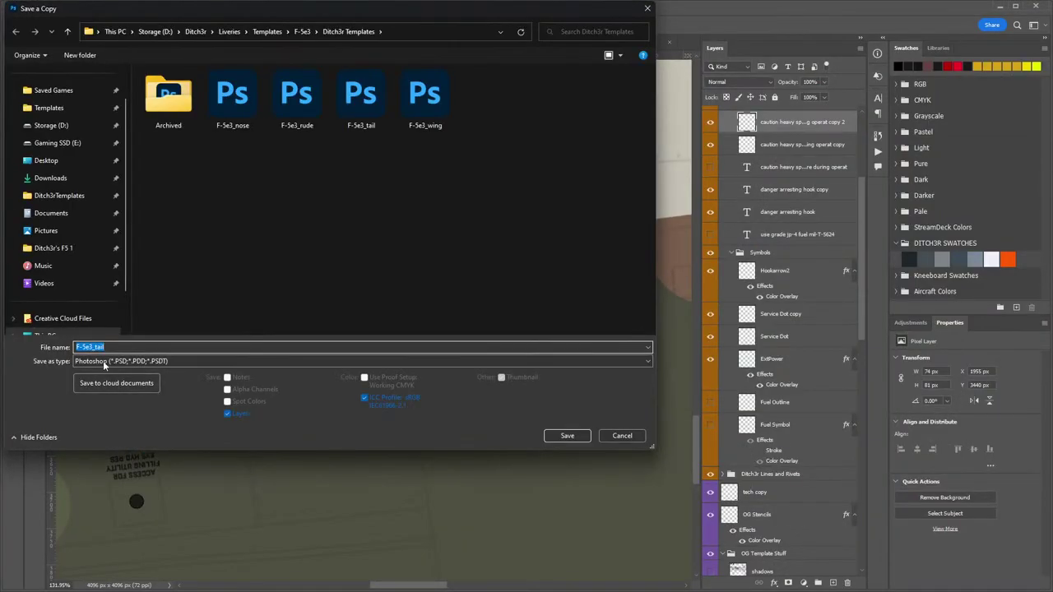
click(103, 361)
click(95, 400)
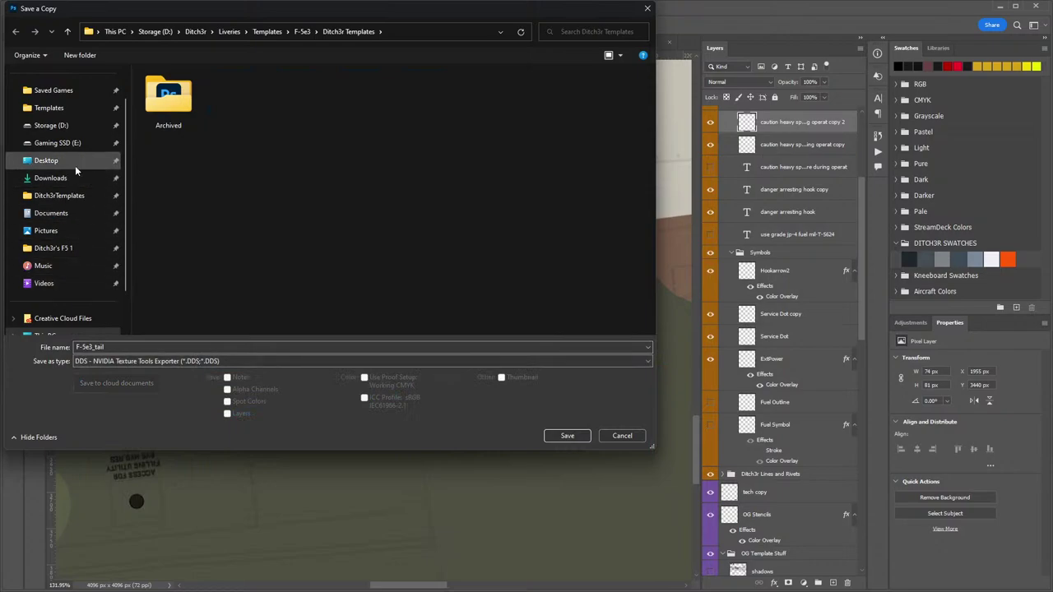
scroll(61, 247, down, 1)
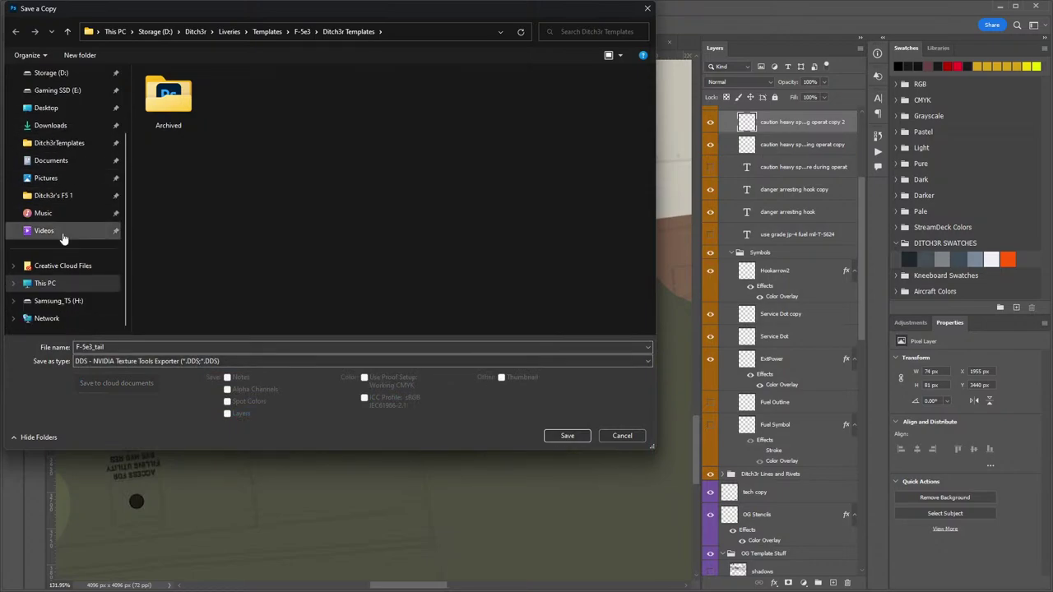
click(63, 196)
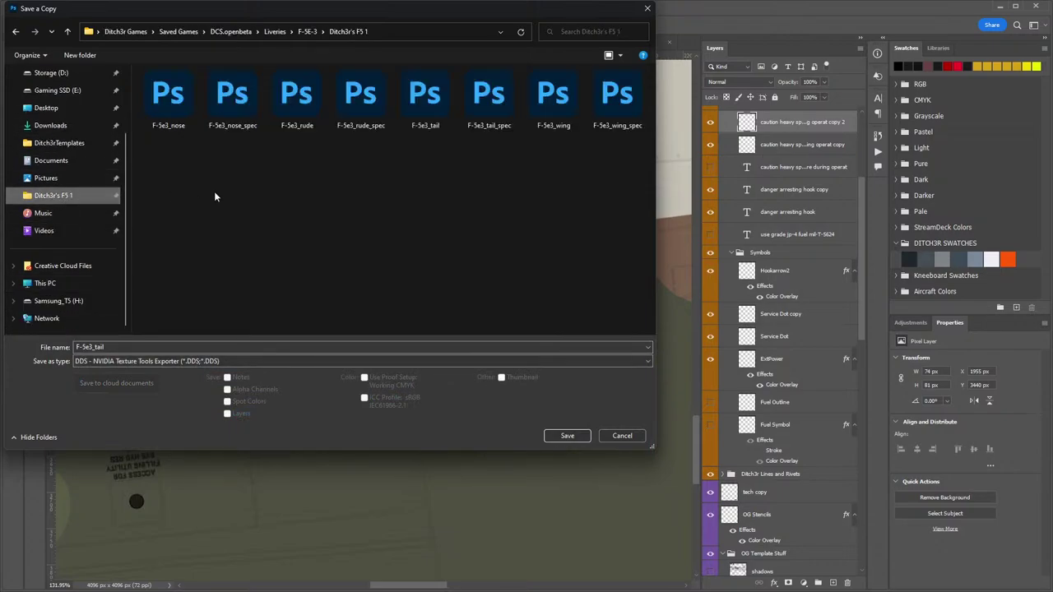
double_click(439, 96)
click(968, 388)
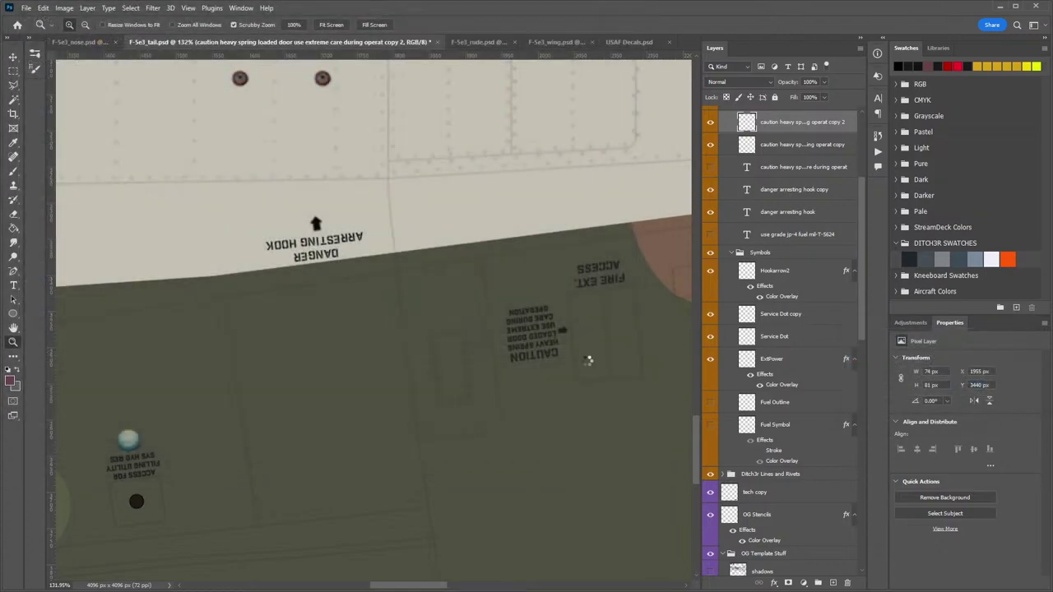
click(719, 547)
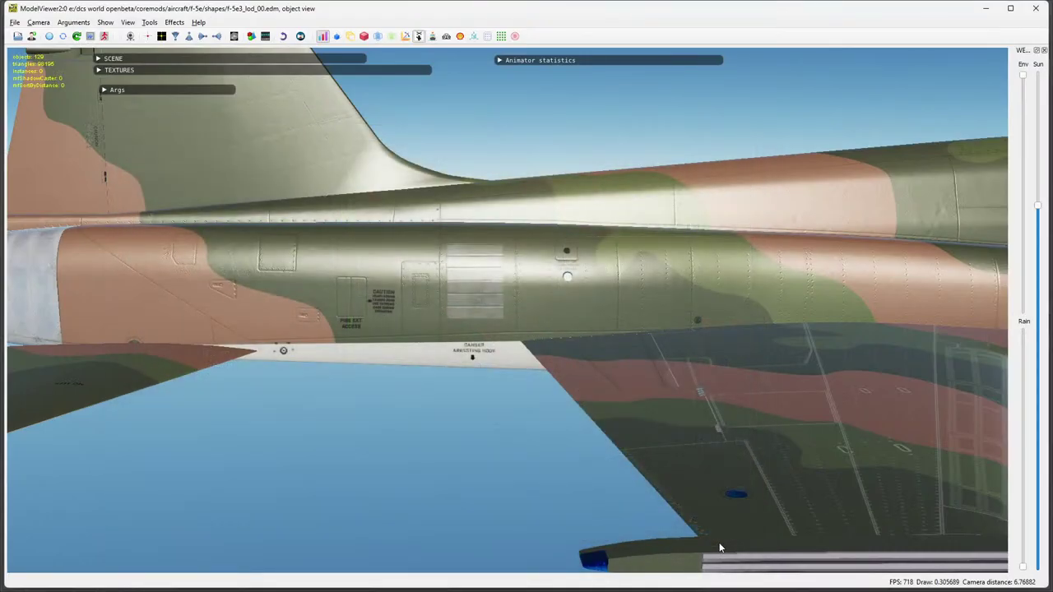
Examine the updated caution stencil and its neighbours in ModelViewer, and view the whole tail section from the right.
scroll(371, 290, up, 3)
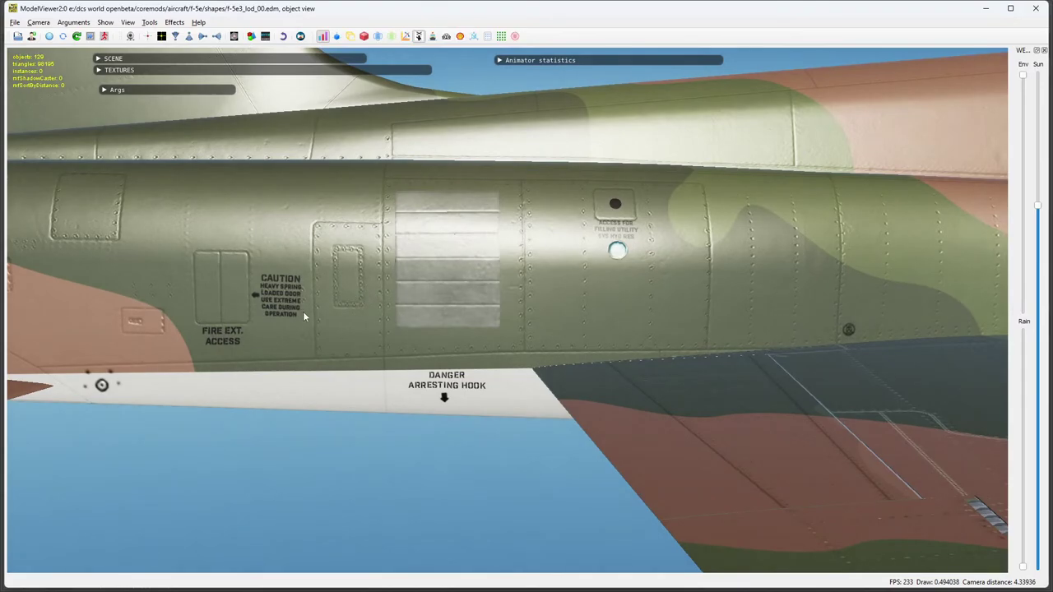
scroll(313, 311, up, 2)
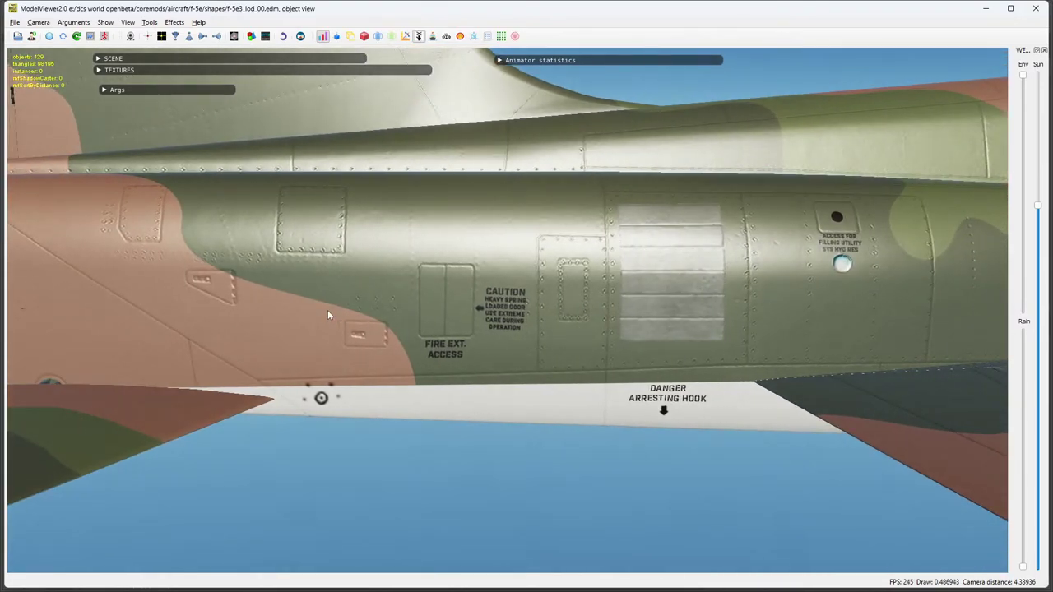
click(49, 37)
scroll(612, 398, down, 3)
drag(597, 424, 568, 253)
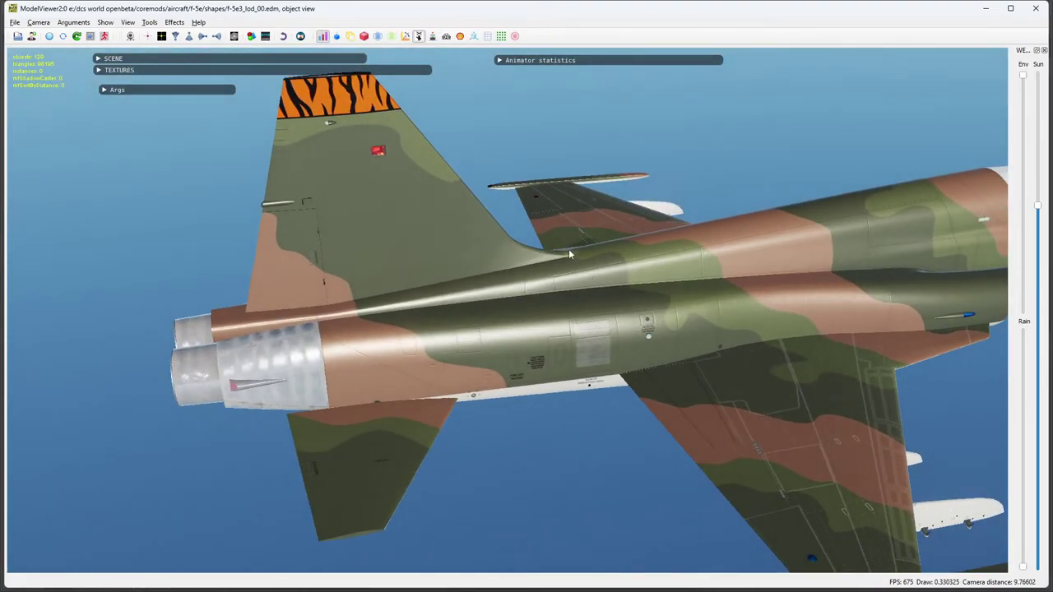
Examine the fuselage spine, wings and nose section of the F-5E3 model from above and the right.
scroll(507, 238, down, 2)
drag(507, 238, 519, 393)
scroll(421, 299, down, 2)
scroll(421, 299, up, 2)
drag(546, 300, 557, 346)
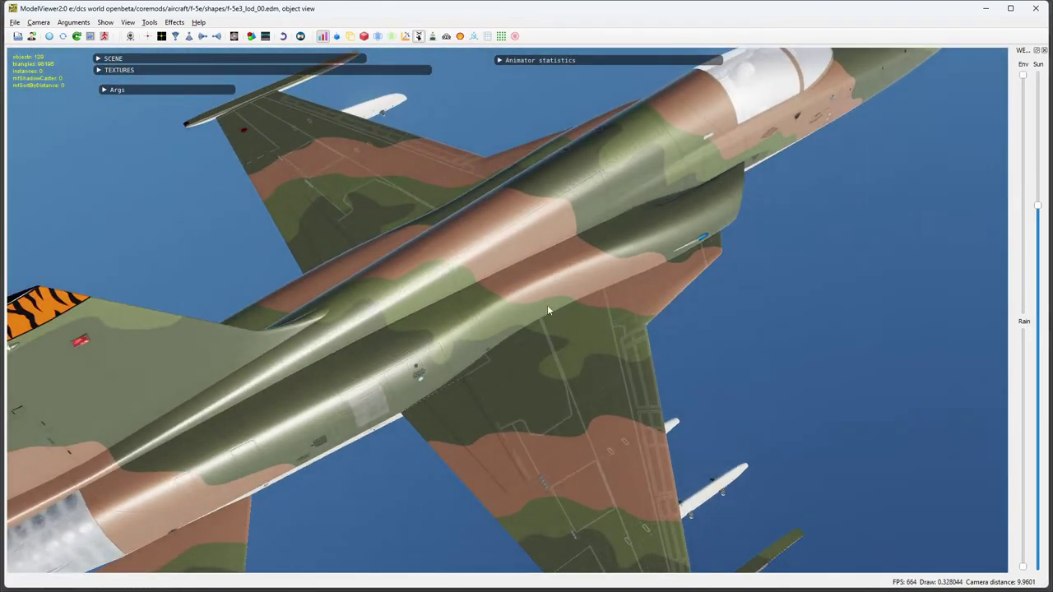
drag(547, 310, 510, 238)
drag(443, 238, 497, 299)
scroll(497, 300, down, 1)
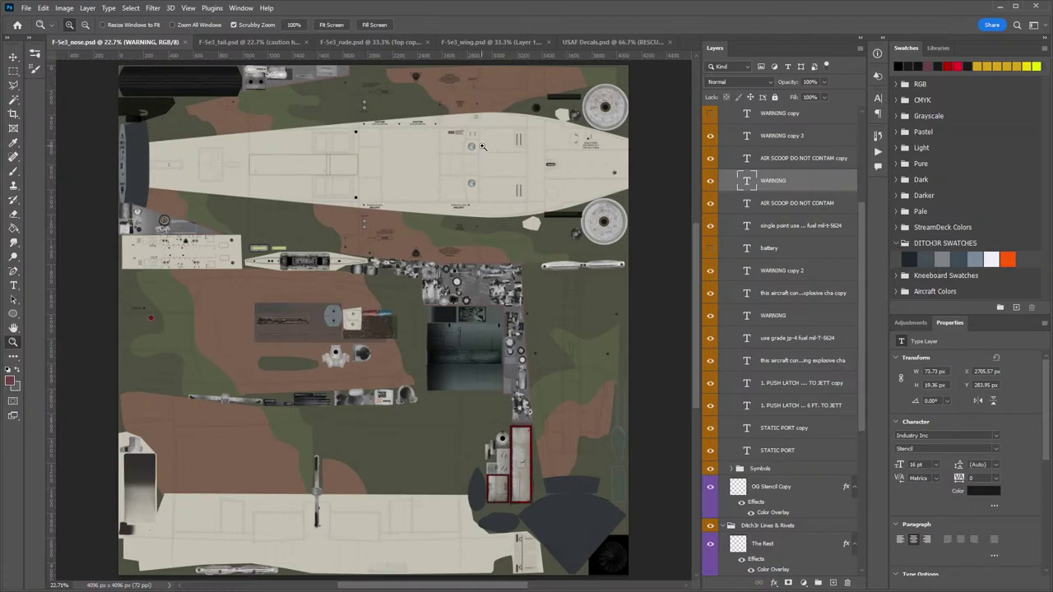
Switch to F-5e3_wing.psd in Photoshop and group Top Layers, Middle Layers, Bottom Layers and Layer 1 as "3 color livery".
click(462, 46)
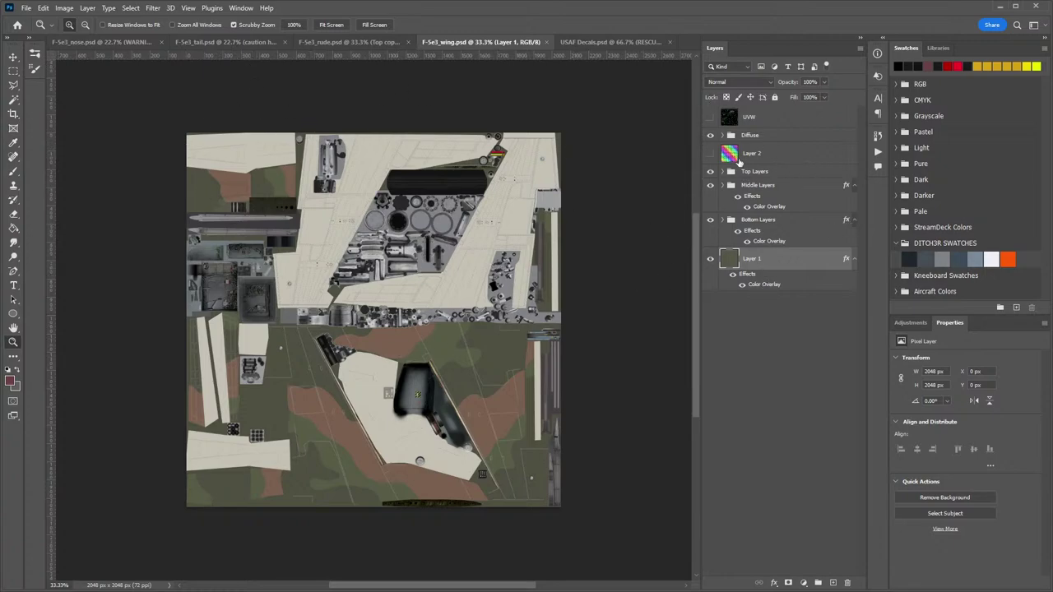
click(781, 136)
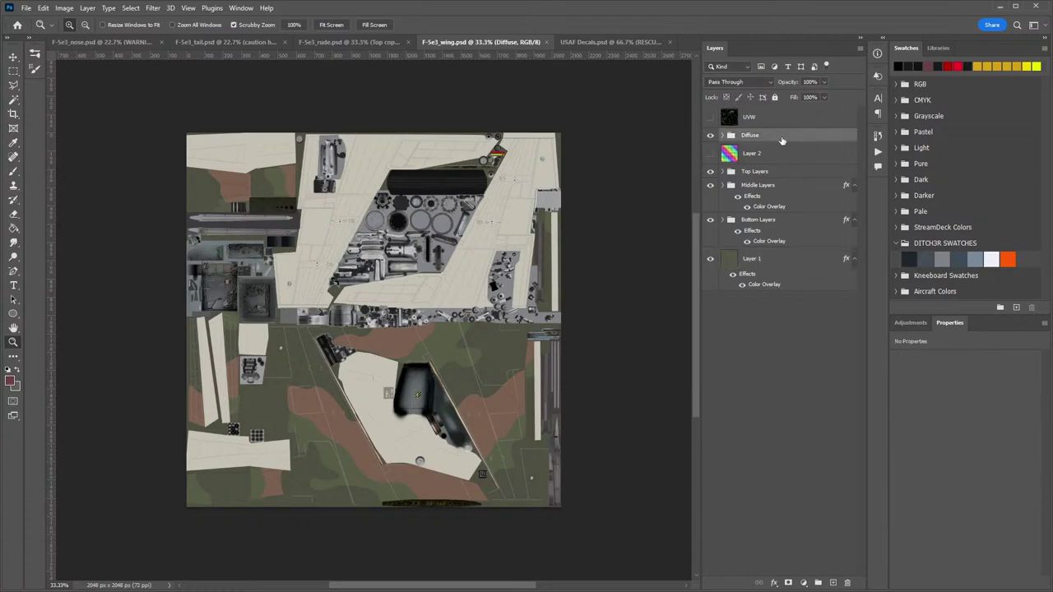
click(792, 173)
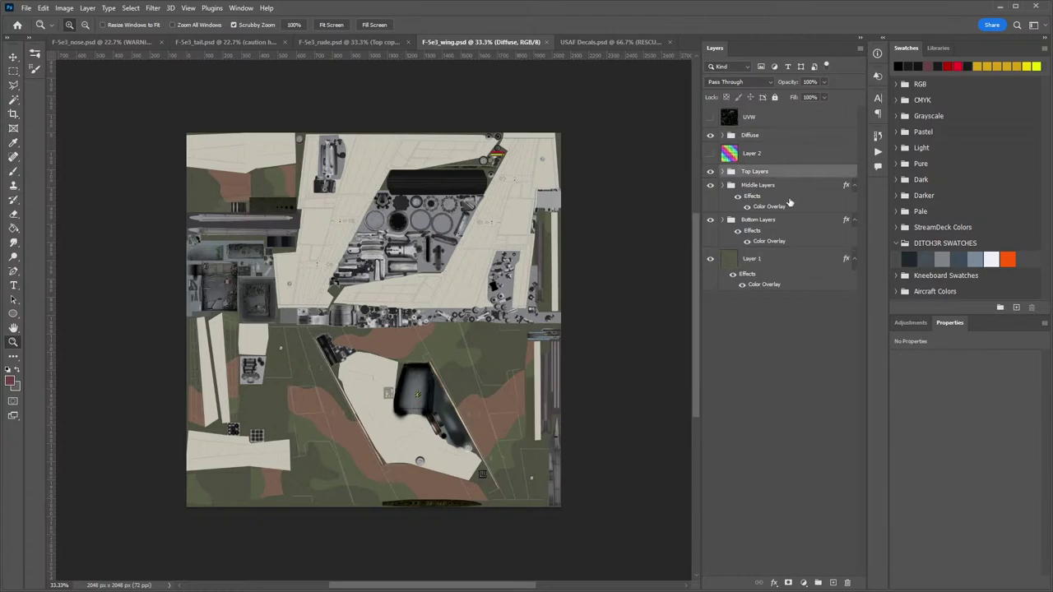
shift+click(781, 265)
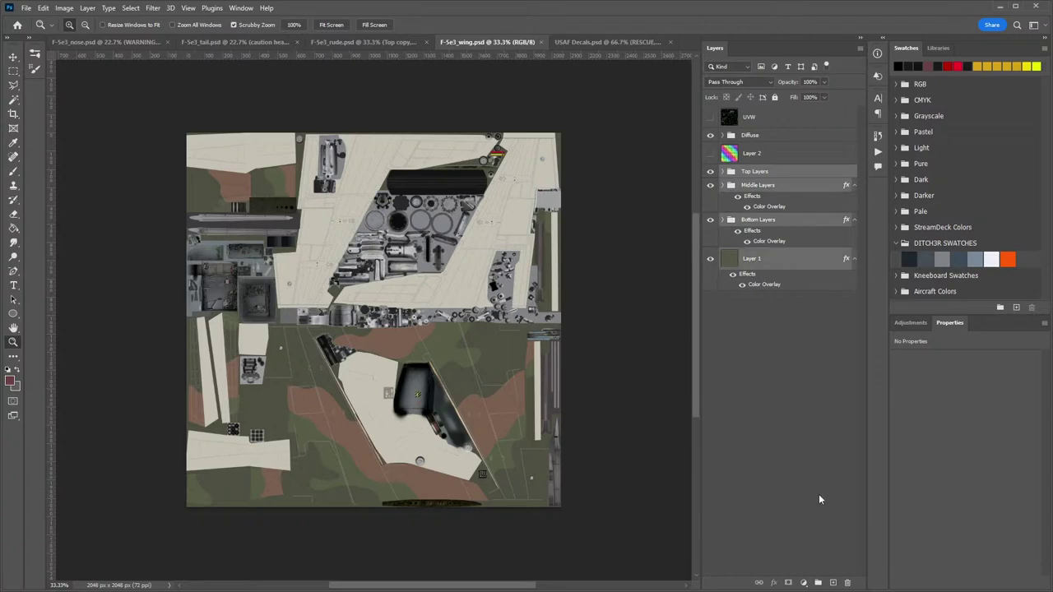
click(819, 583)
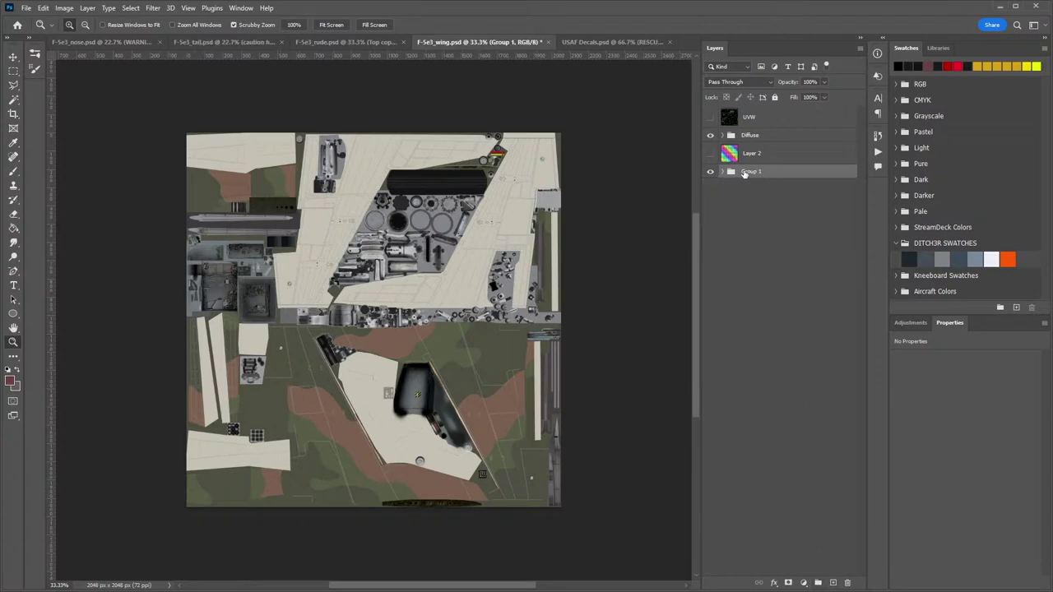
double_click(748, 171)
text(3 color livery)
key(Return)
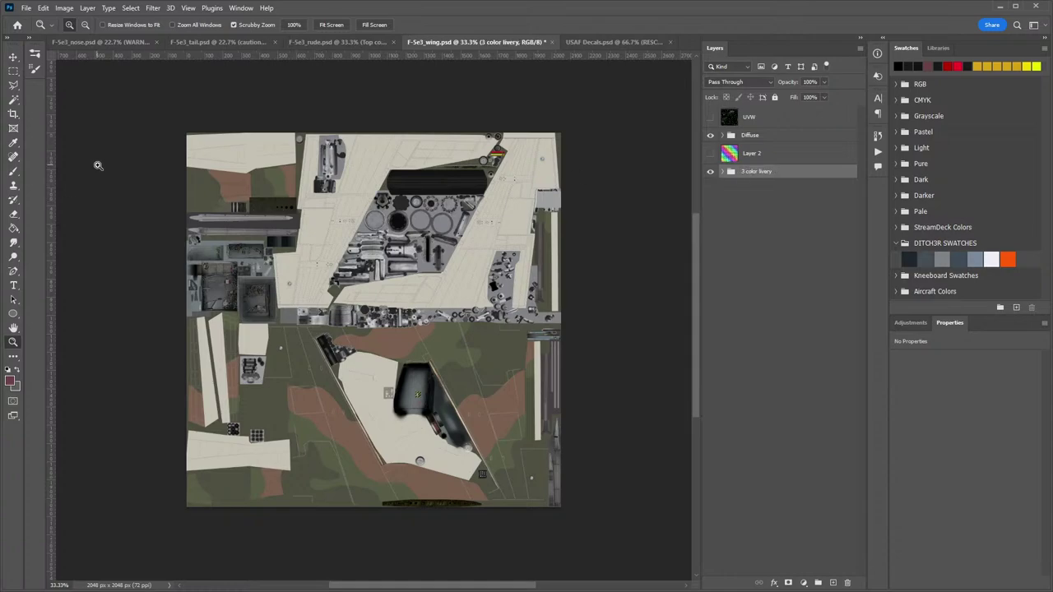
Collapse the Ditch3r Details, Ditch3r Lines & Rivets and 3 Pattern Livery groups in F-5e3_nose.psd.
click(90, 41)
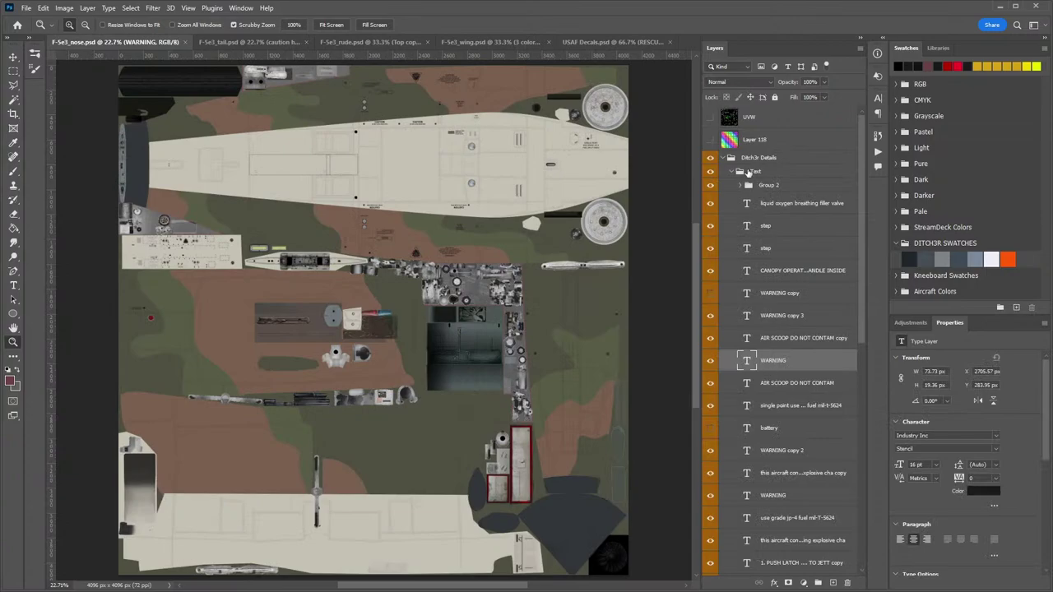
click(723, 158)
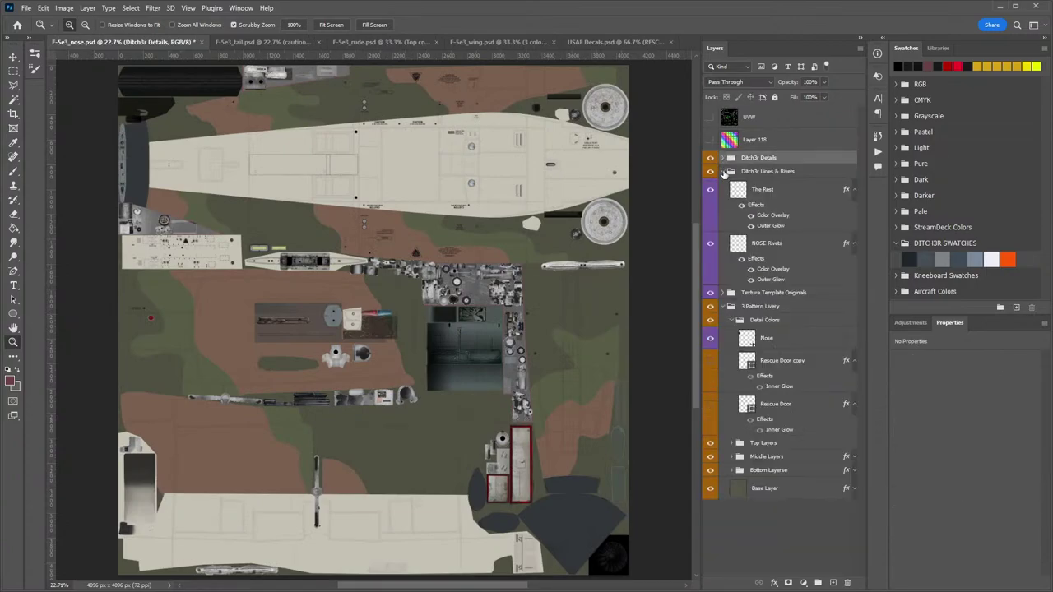
click(724, 171)
click(723, 200)
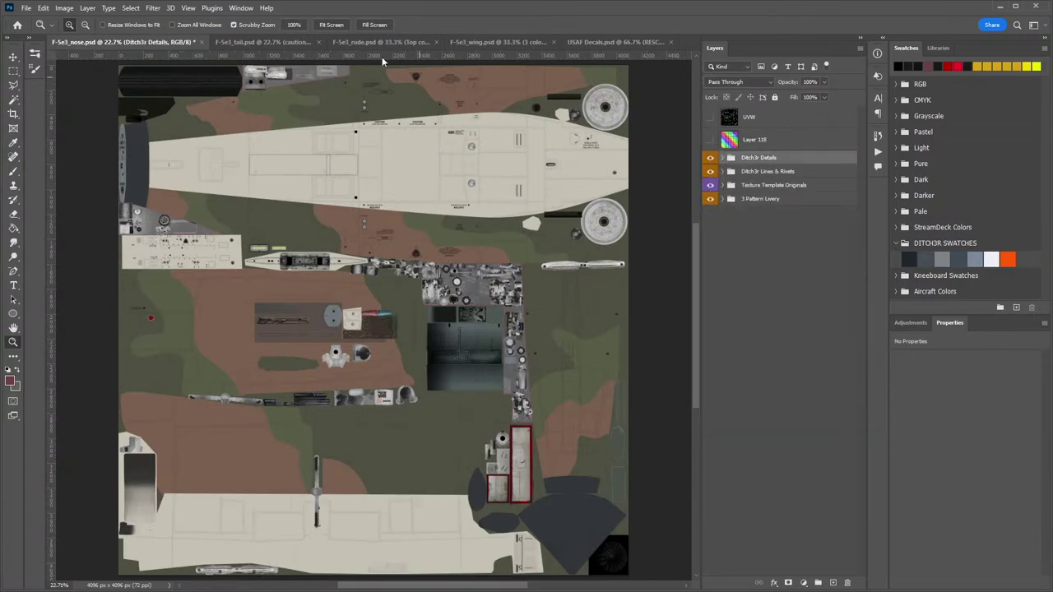
Rename the livery group in F-5e3_wing.psd to "3 Pattern Livery" and give it an orange colour label.
click(458, 43)
double_click(757, 171)
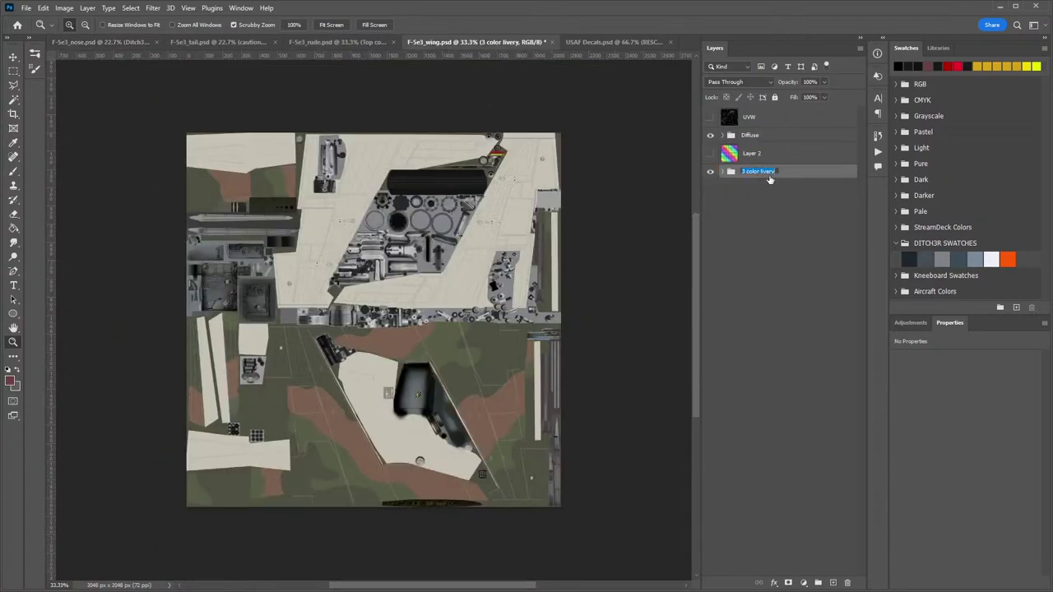
text(3 Pattern Livery)
key(Return)
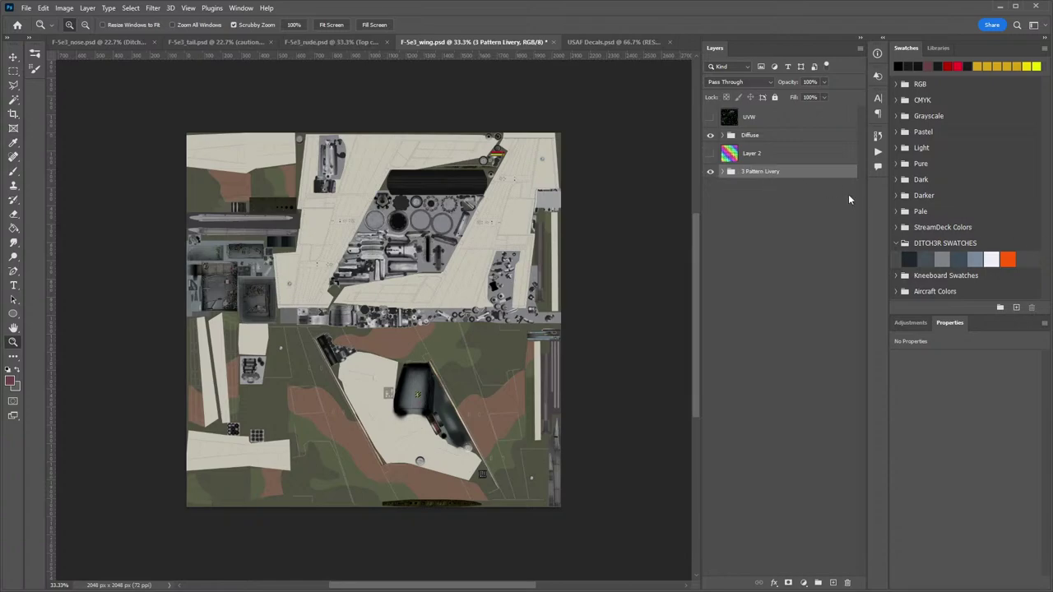
right_click(824, 172)
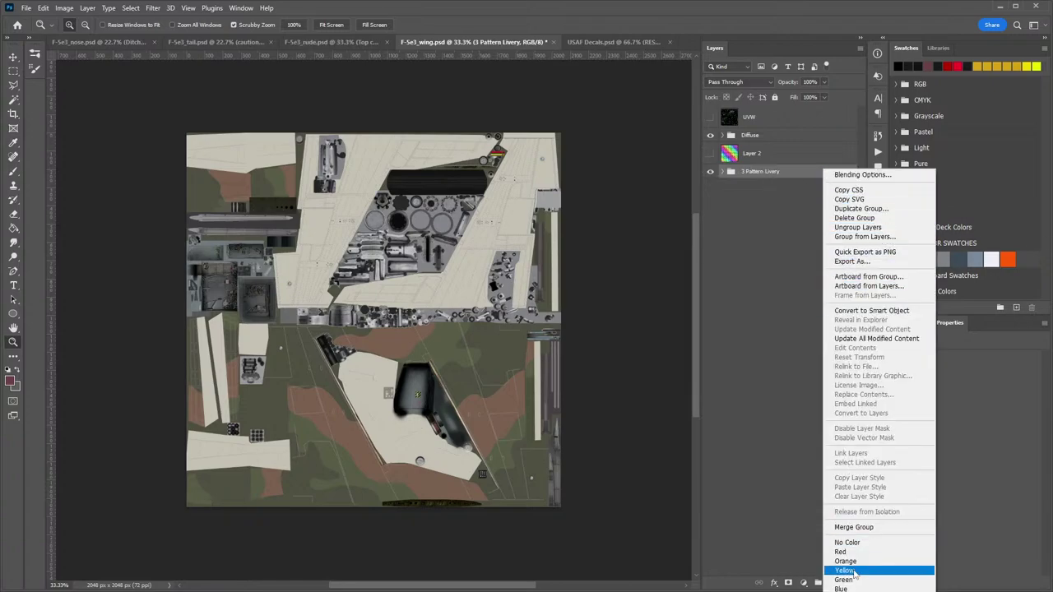
click(845, 561)
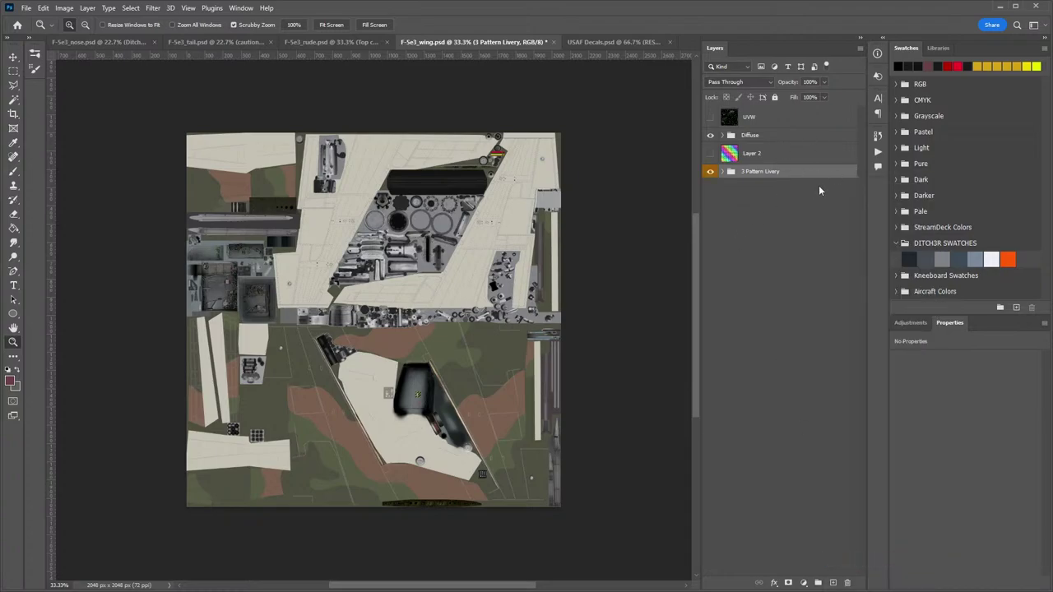
click(721, 171)
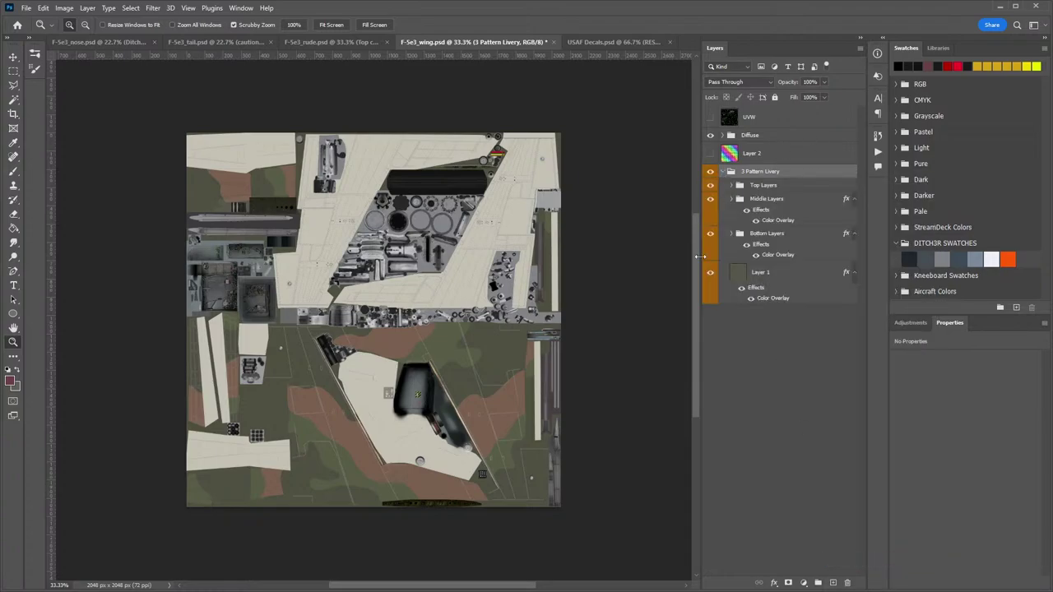
click(721, 171)
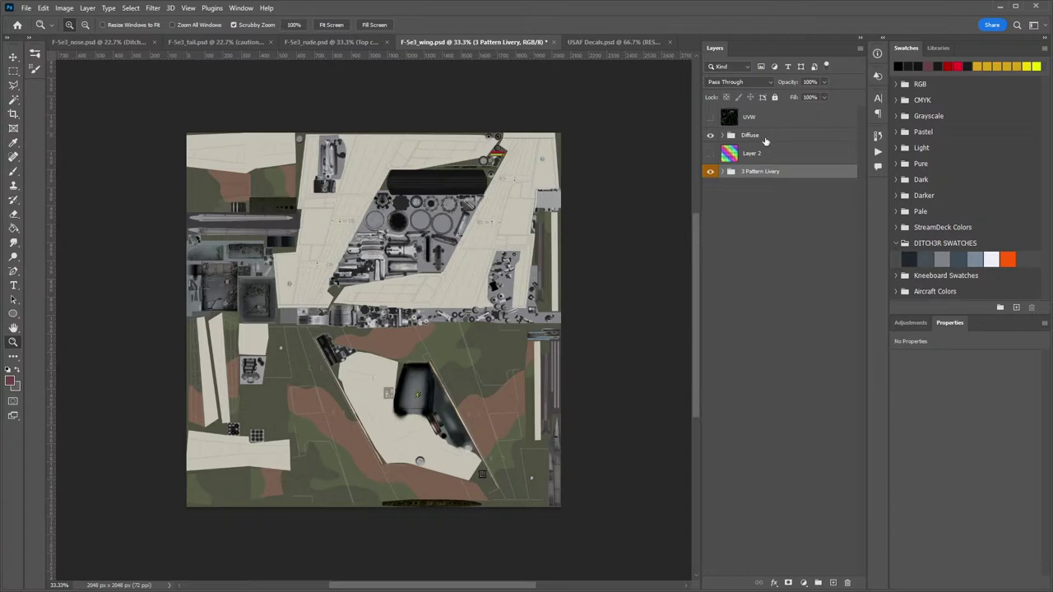
Give the Diffuse group a violet colour label and place it below Layer 2.
right_click(782, 136)
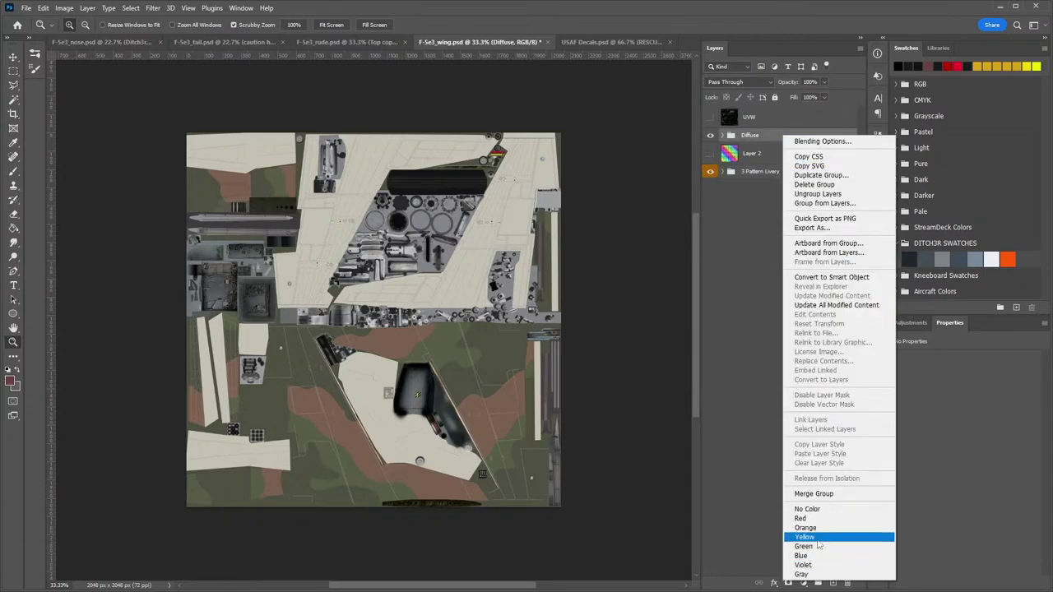
click(810, 566)
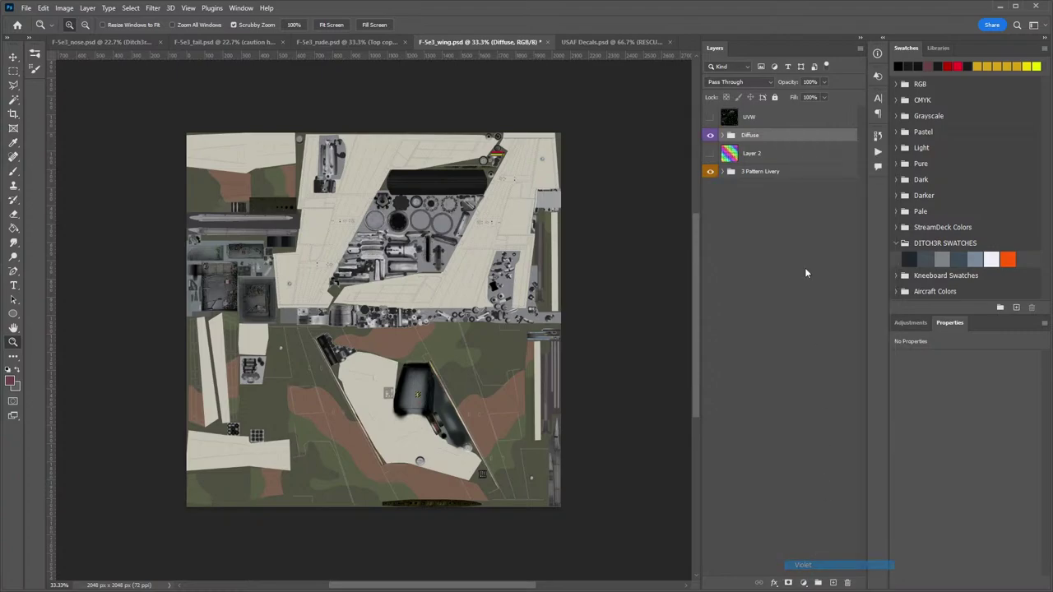
drag(778, 134, 783, 124)
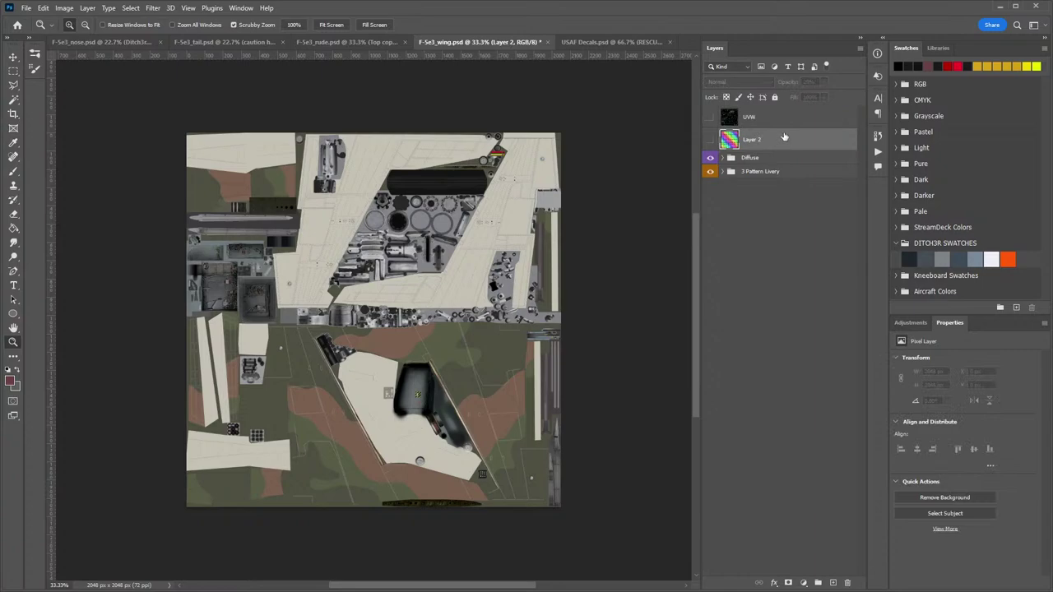
Rename the Diffuse group to "OG Layers".
double_click(760, 159)
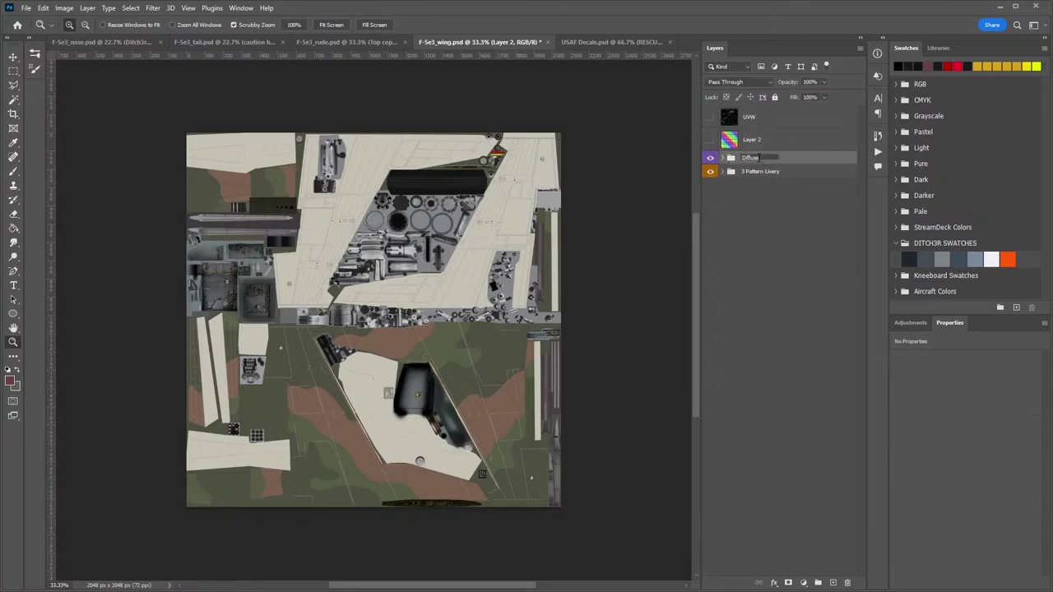
text(OG Layers)
key(Delete)
key(Delete)
key(Delete)
key(Delete)
key(Delete)
key(Delete)
key(Delete)
key(Return)
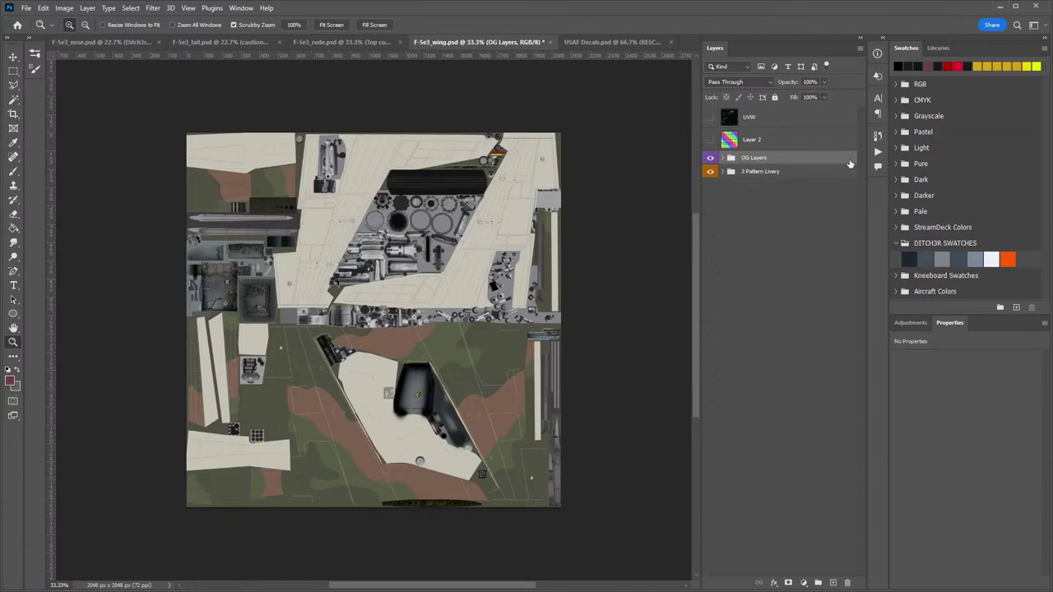
Delete the hidden main color layer from the OG Layers group.
click(724, 158)
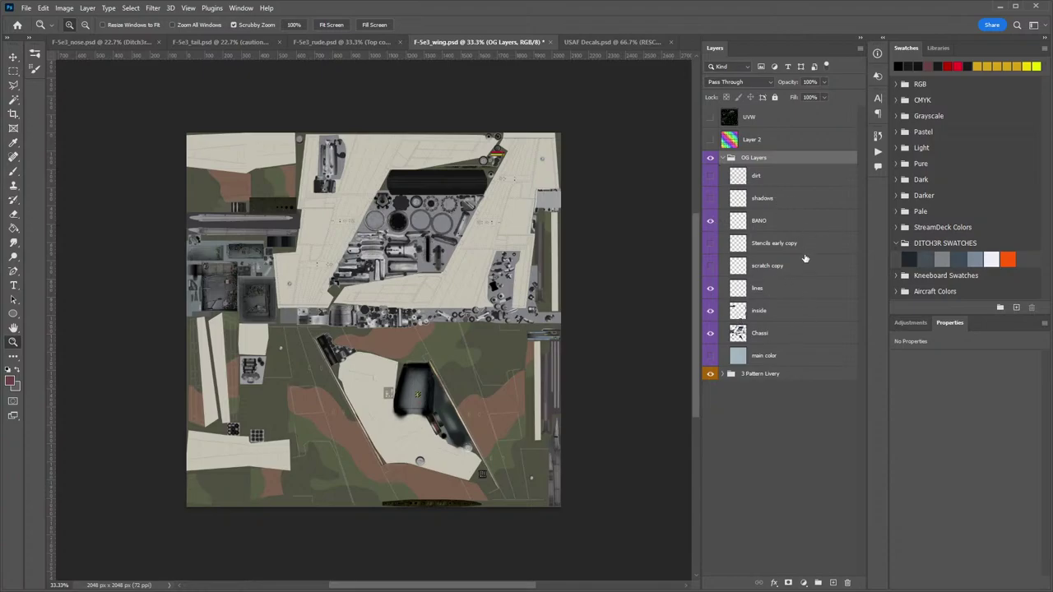
click(802, 360)
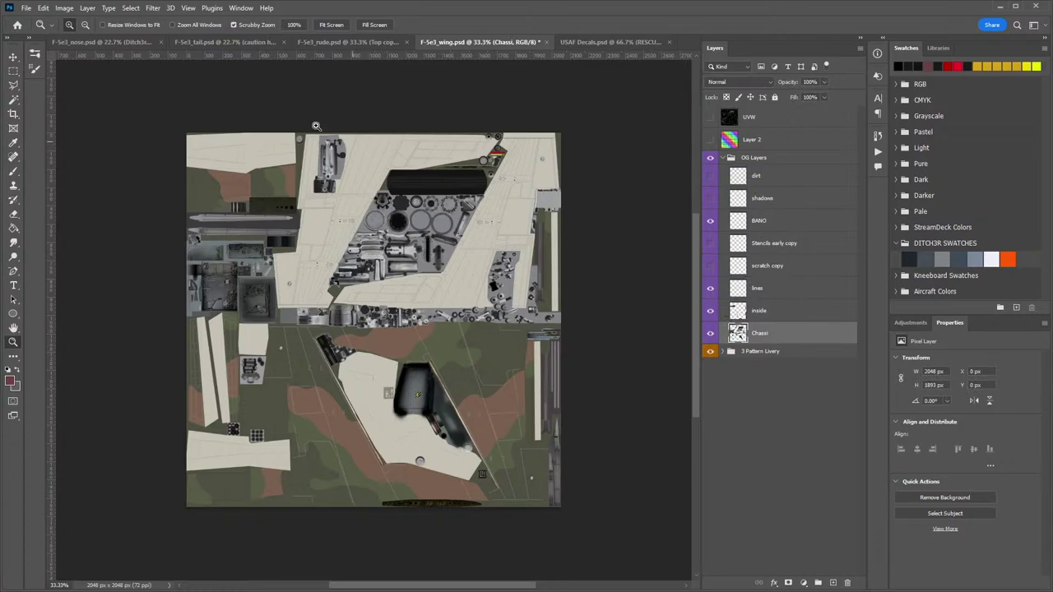
Following the group structure in F-5e3_nose.psd, add two groups above OG Layers in F-5e3_wing.psd and name the upper one "Ditch3r Details".
click(105, 42)
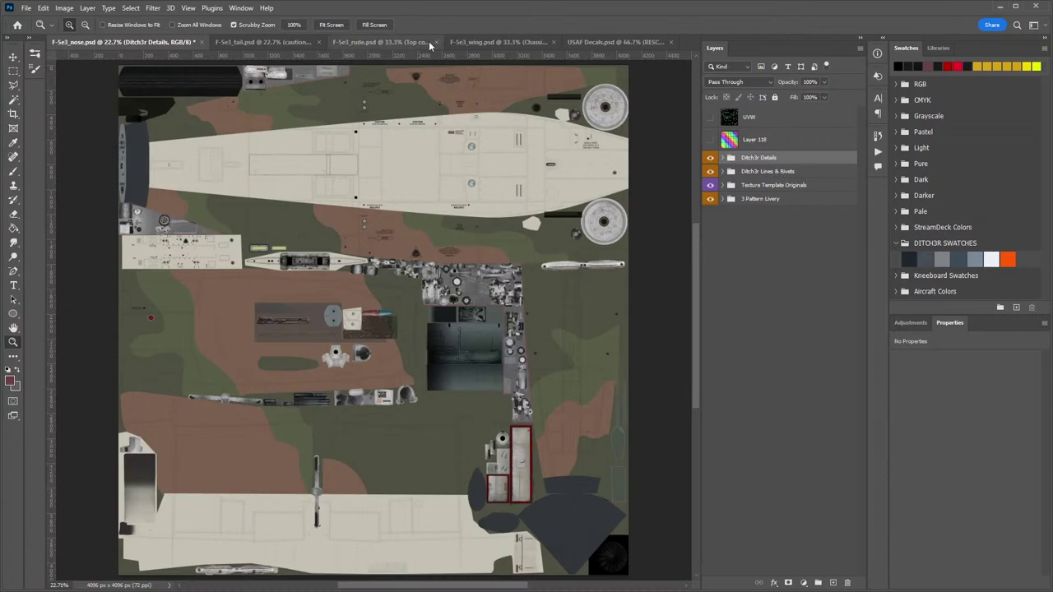
click(493, 42)
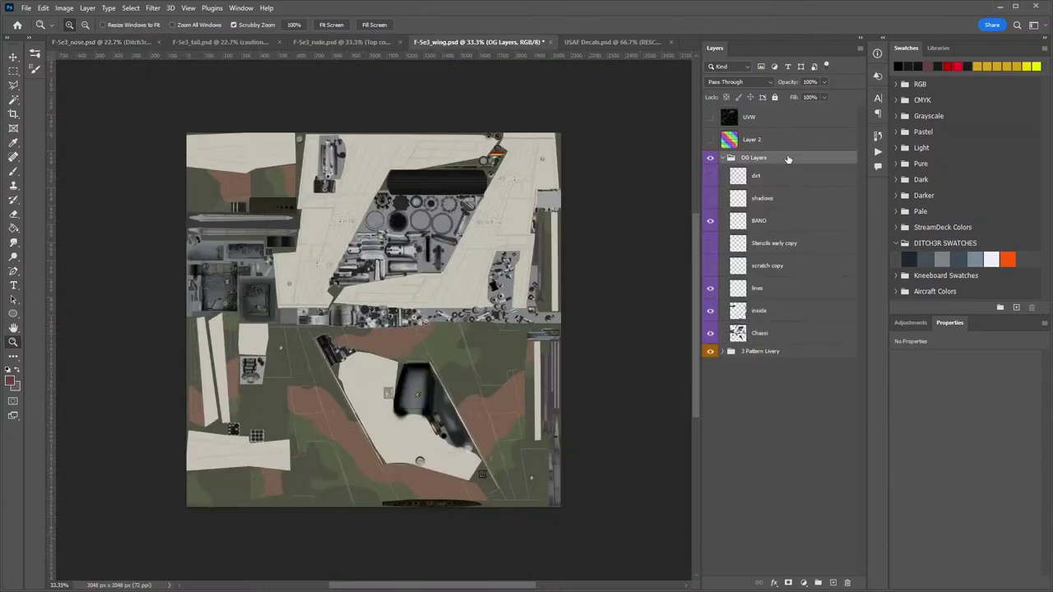
click(817, 582)
click(817, 582)
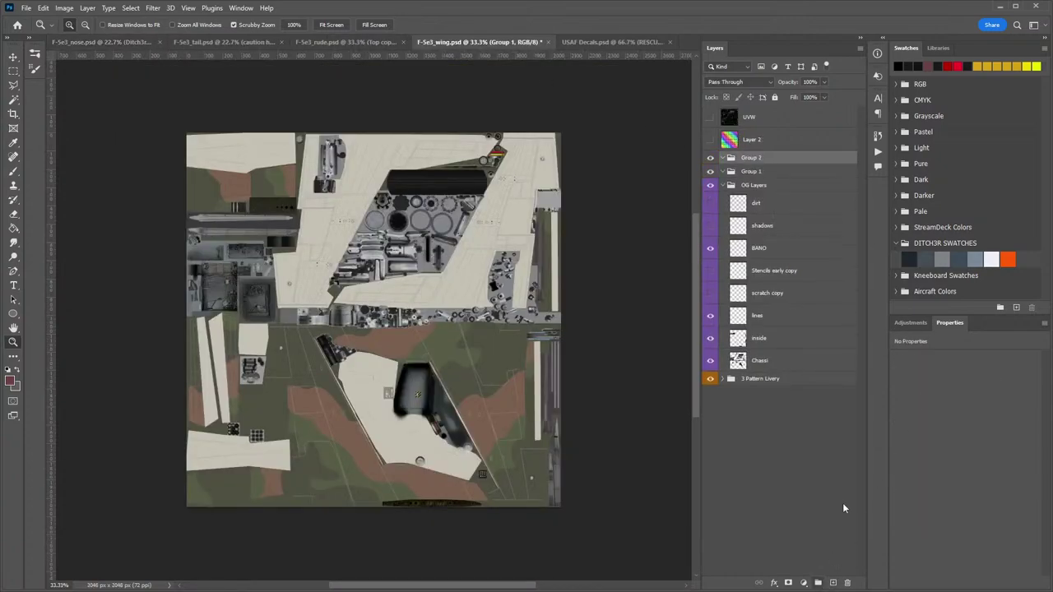
double_click(756, 160)
text(Ditch3r Details)
key(Return)
Rename the empty group directly above OG Layers to "Ditch3r Lines and Rivets".
click(750, 171)
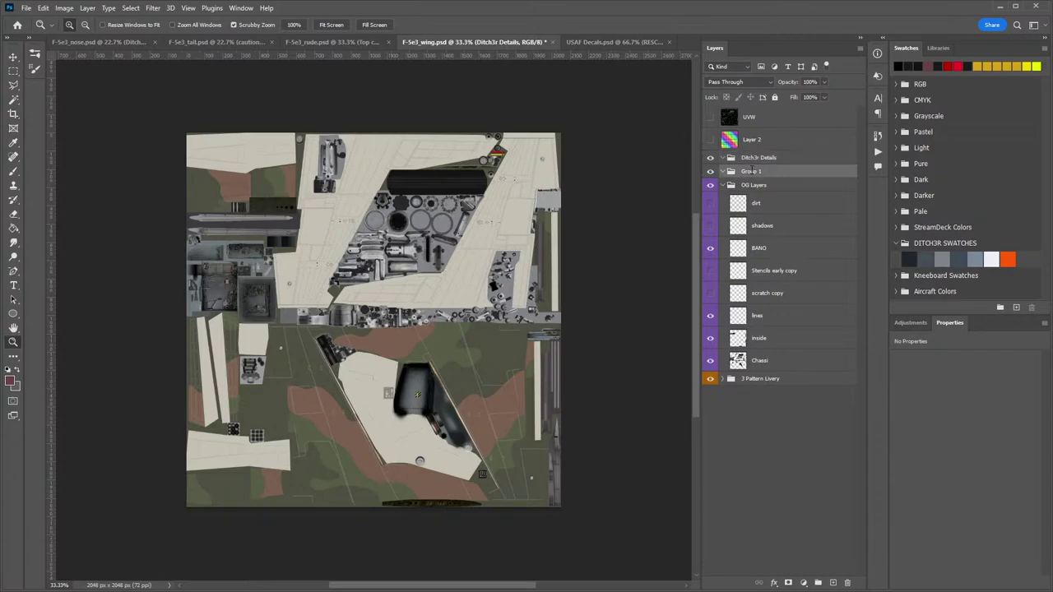
double_click(750, 171)
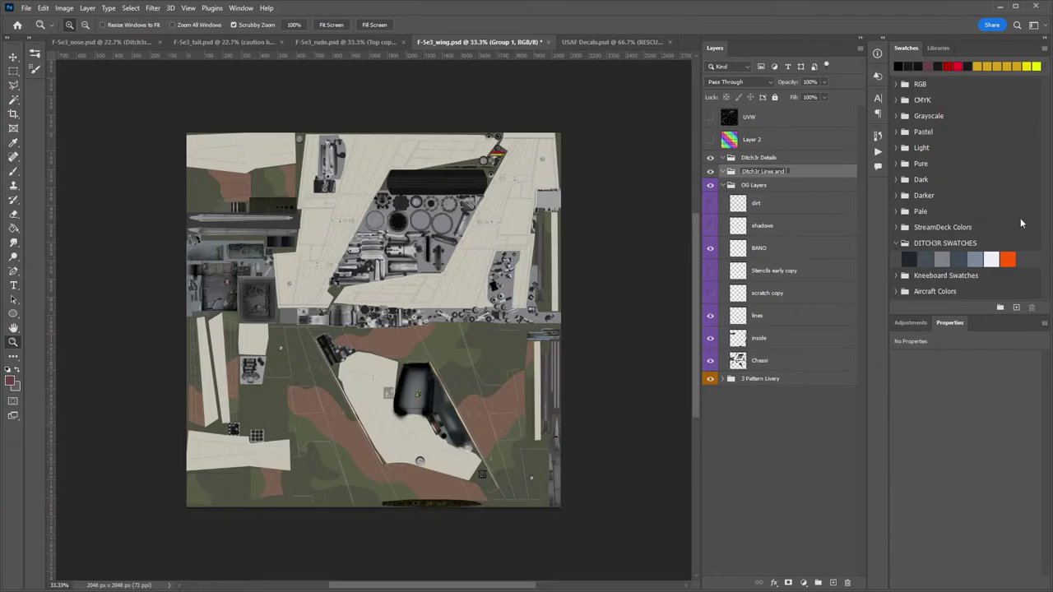
key(Return)
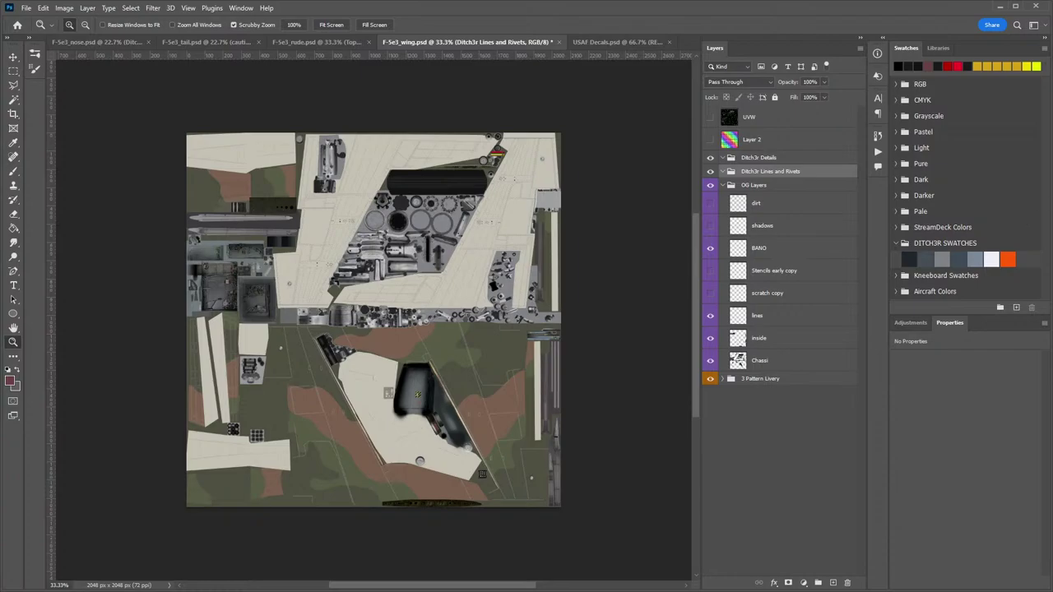
Give the Ditch3r Details and Ditch3r Lines and Rivets groups orange colour labels.
right_click(795, 160)
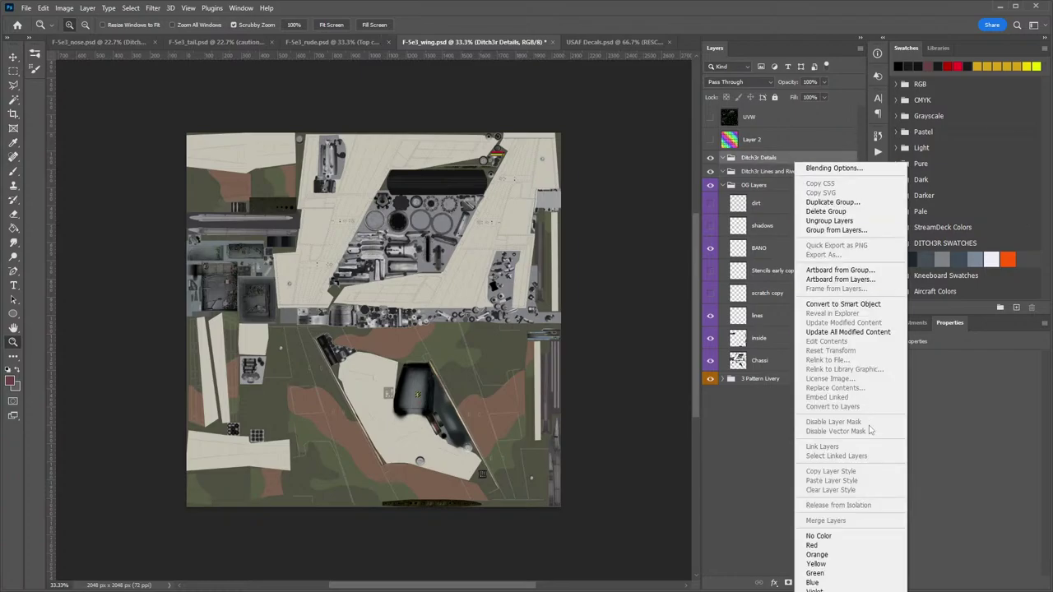
click(814, 556)
right_click(794, 175)
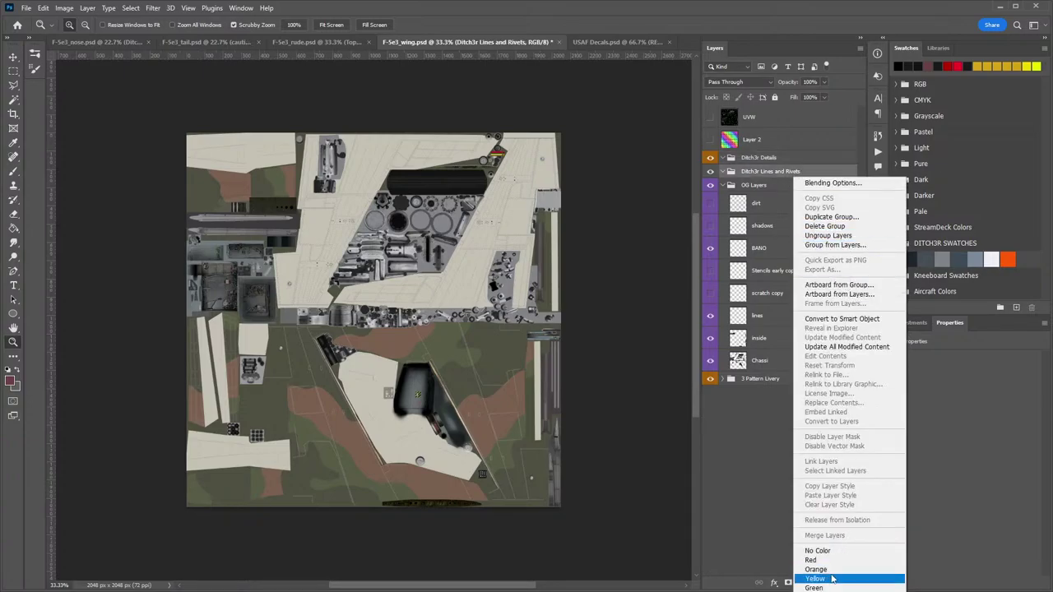
click(832, 570)
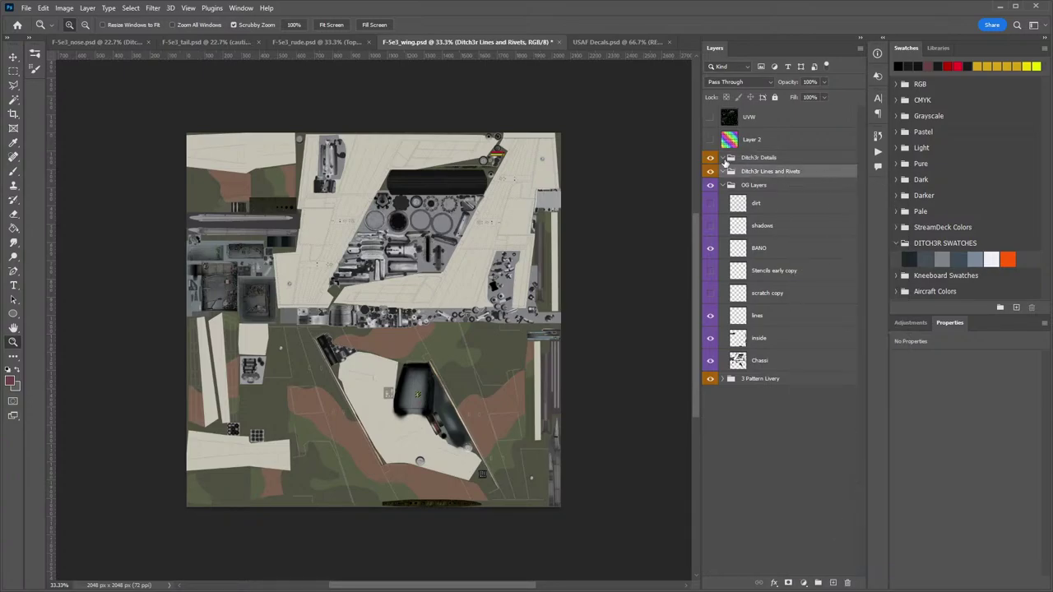
Create a new group named "Text" above the Ditch3r Details group.
click(760, 160)
click(819, 582)
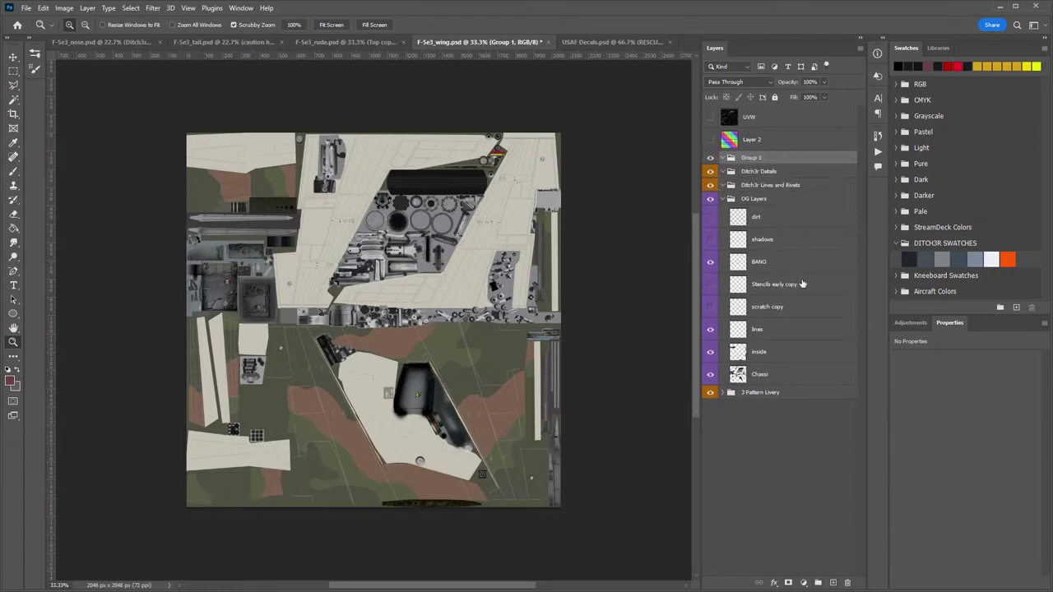
double_click(750, 158)
text(Text)
key(Return)
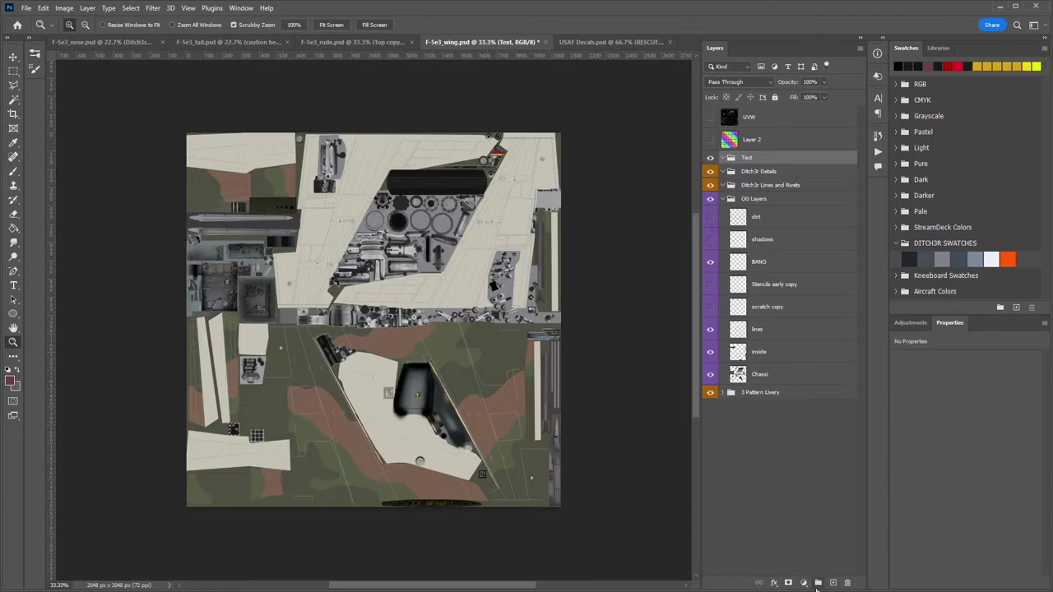
Create a group named "Symbols" above the Text group and nest both groups inside Ditch3r Details.
click(818, 582)
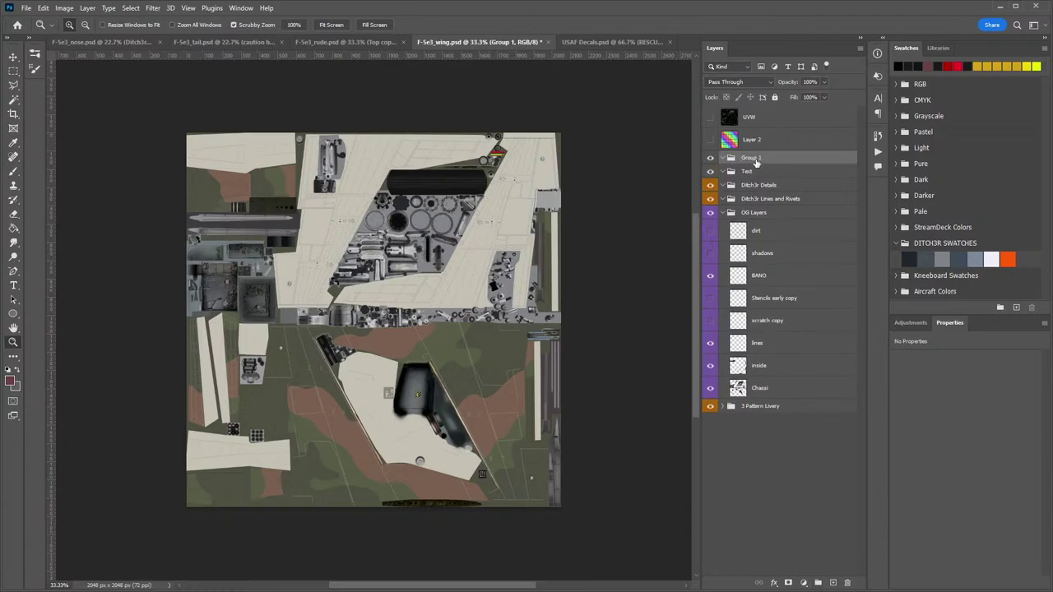
double_click(753, 158)
text(Symbols)
key(Return)
drag(749, 172, 775, 172)
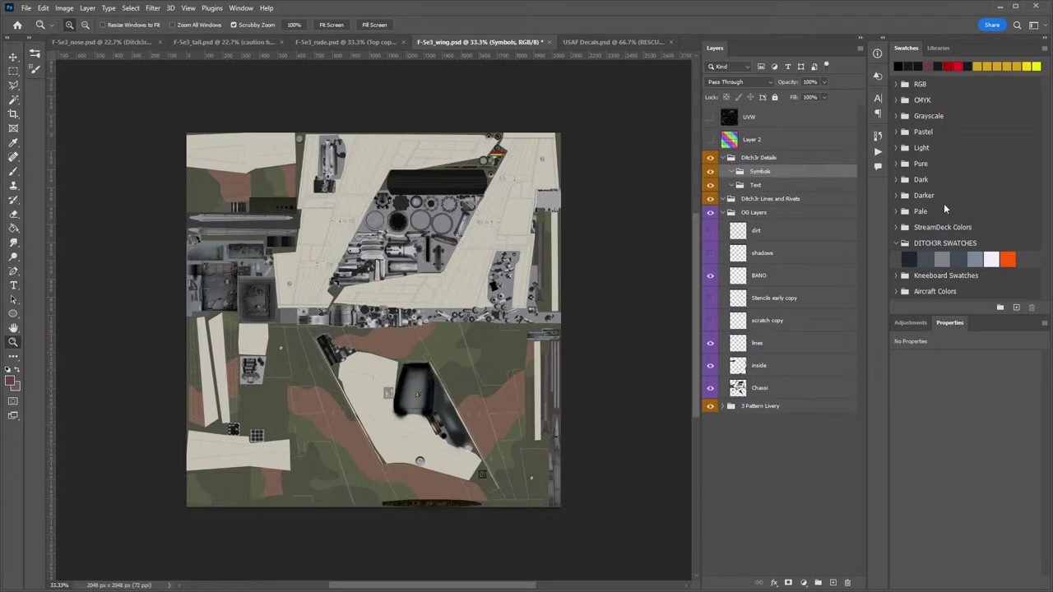
In F-5e3_nose.psd, move the Ditch3r Lines & Rivets group above the Ditch3r Details group.
click(78, 42)
drag(388, 112, 455, 82)
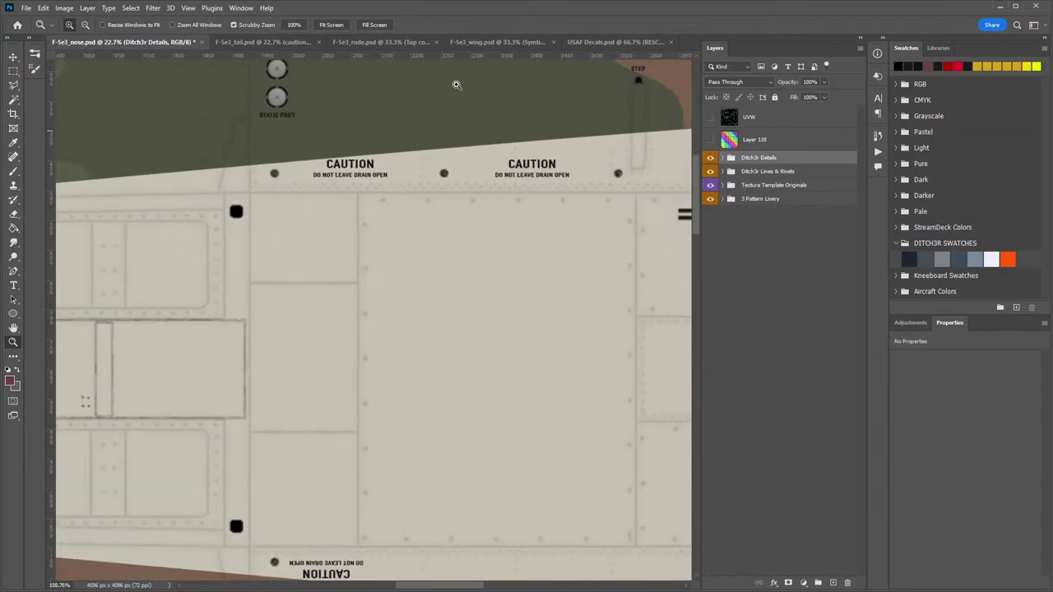
drag(549, 124, 474, 317)
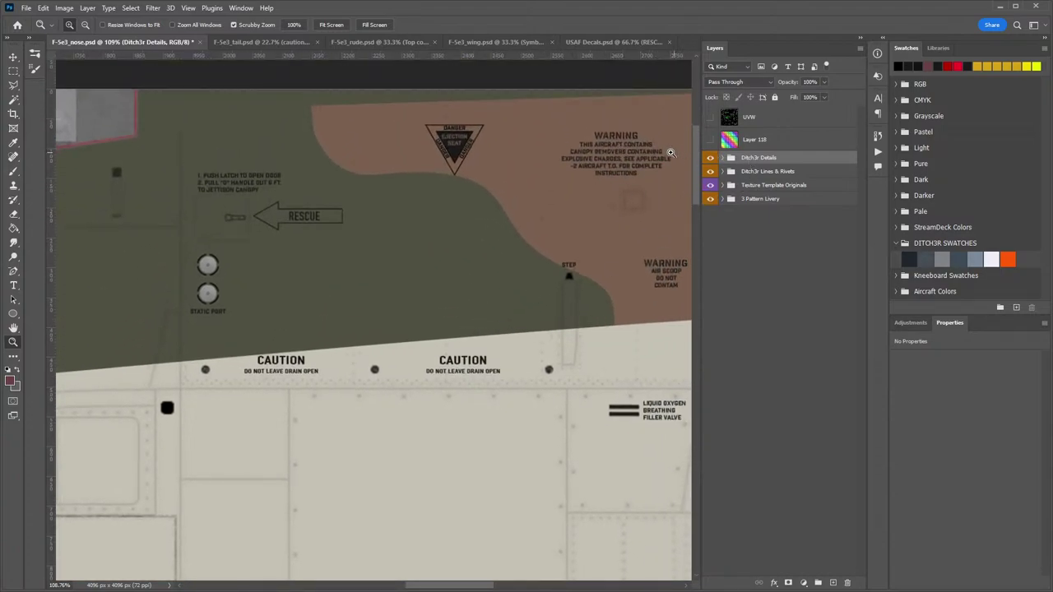
click(777, 174)
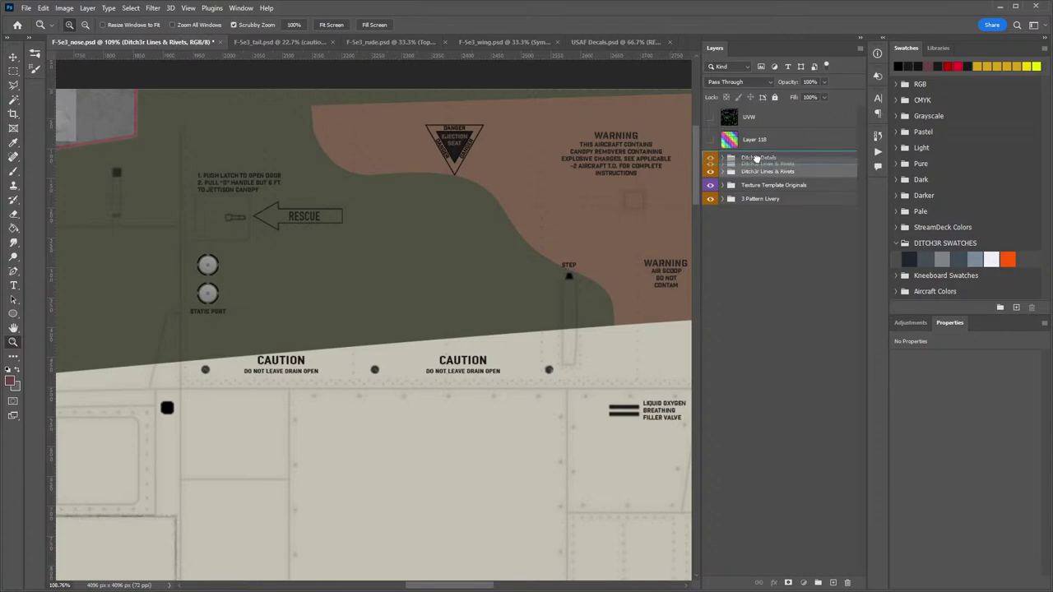
drag(755, 148, 755, 151)
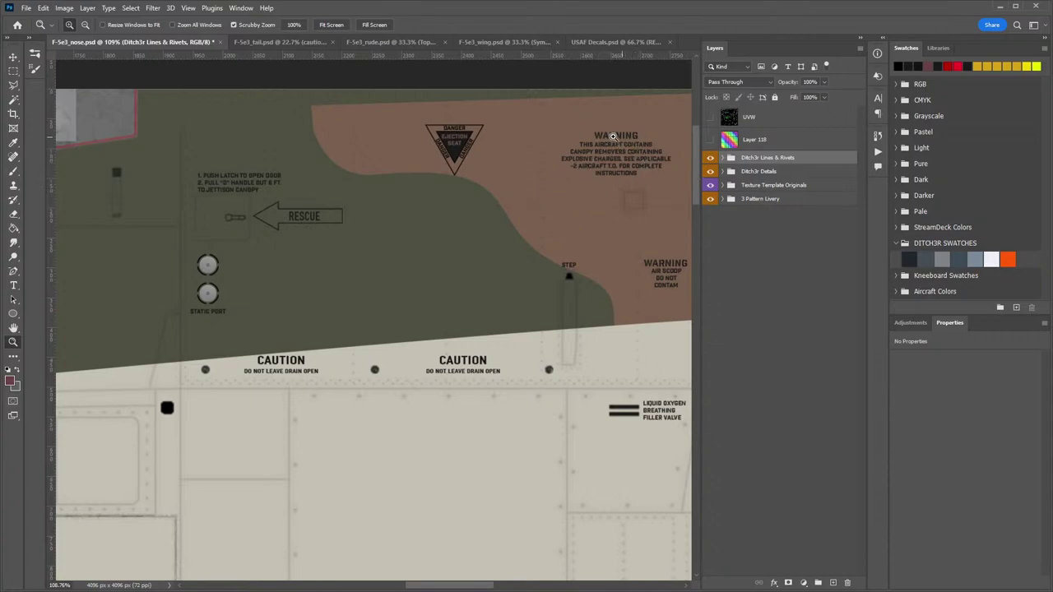
drag(497, 346, 379, 210)
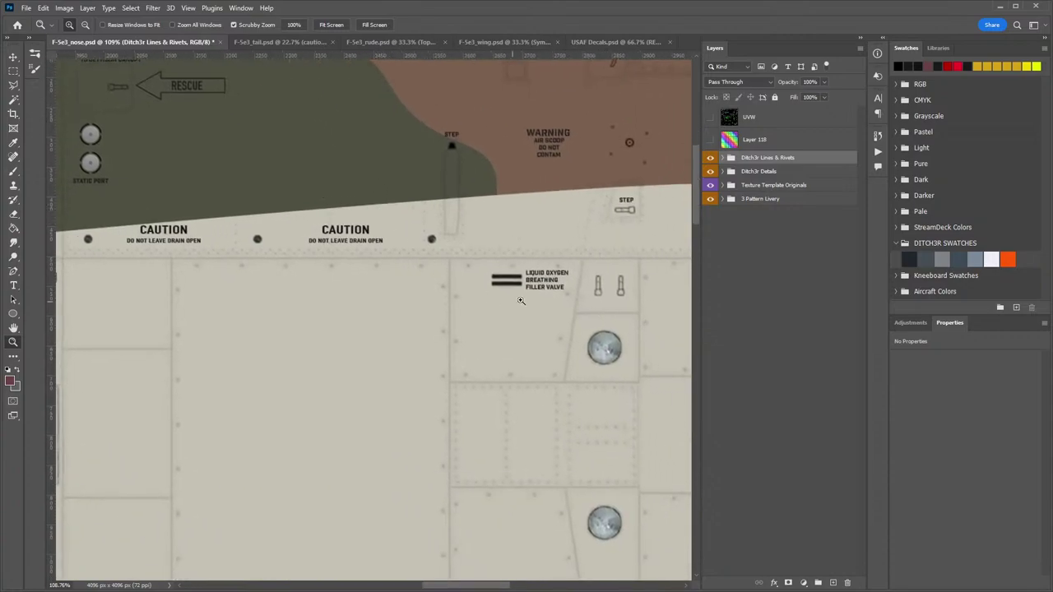
drag(521, 300, 480, 287)
drag(521, 342, 432, 192)
drag(471, 316, 482, 329)
scroll(481, 329, up, 5)
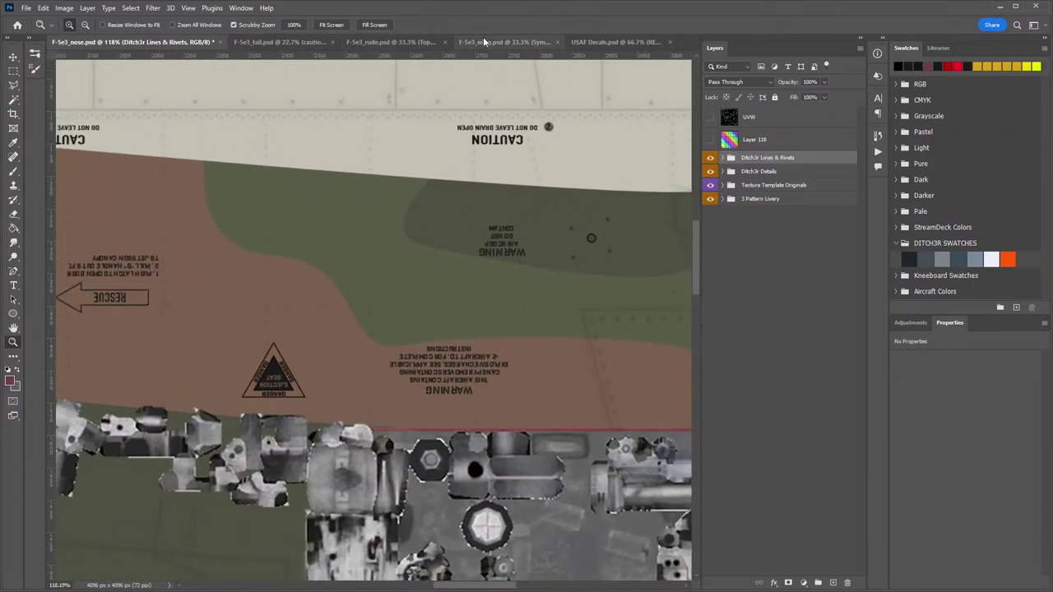
In F-5e3_tail.psd, move the Ditch3r Lines and Rivets group above Ditch3r Details and collapse the OG Template Stuff group.
click(273, 43)
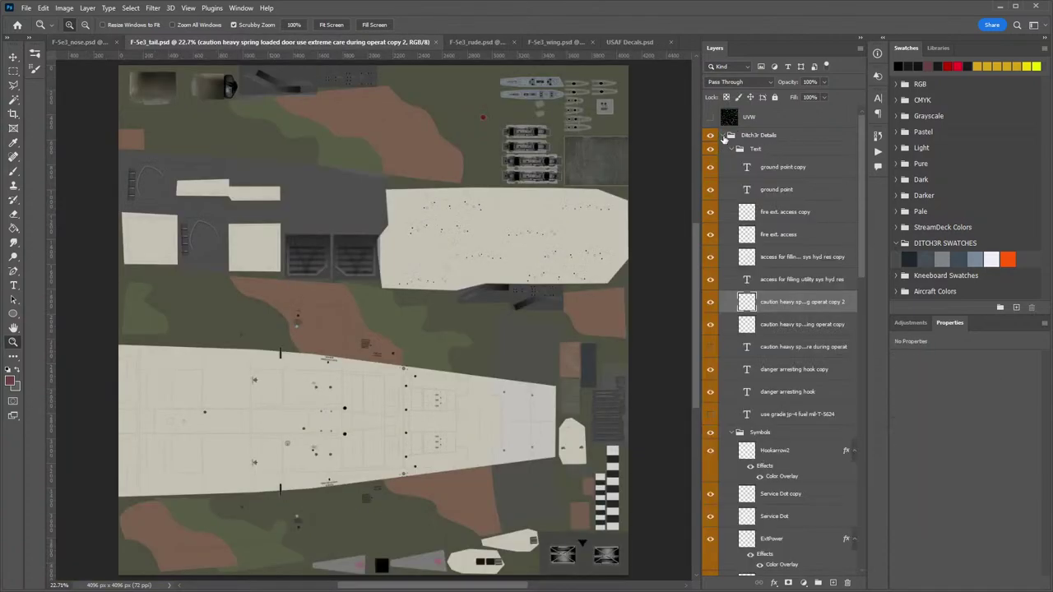
drag(721, 151, 755, 132)
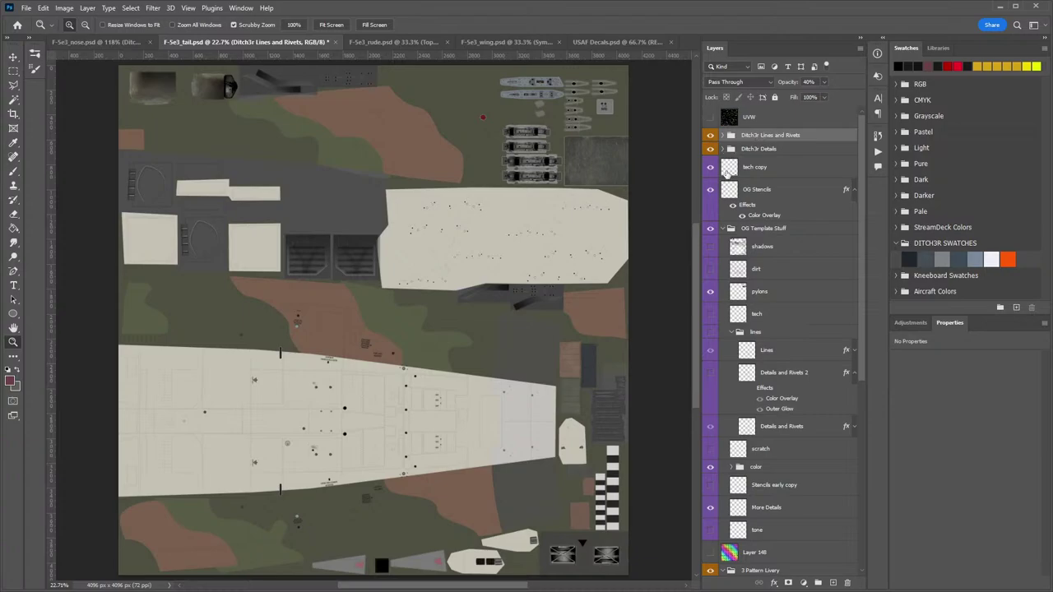
click(723, 229)
drag(314, 368, 378, 347)
drag(474, 298, 465, 308)
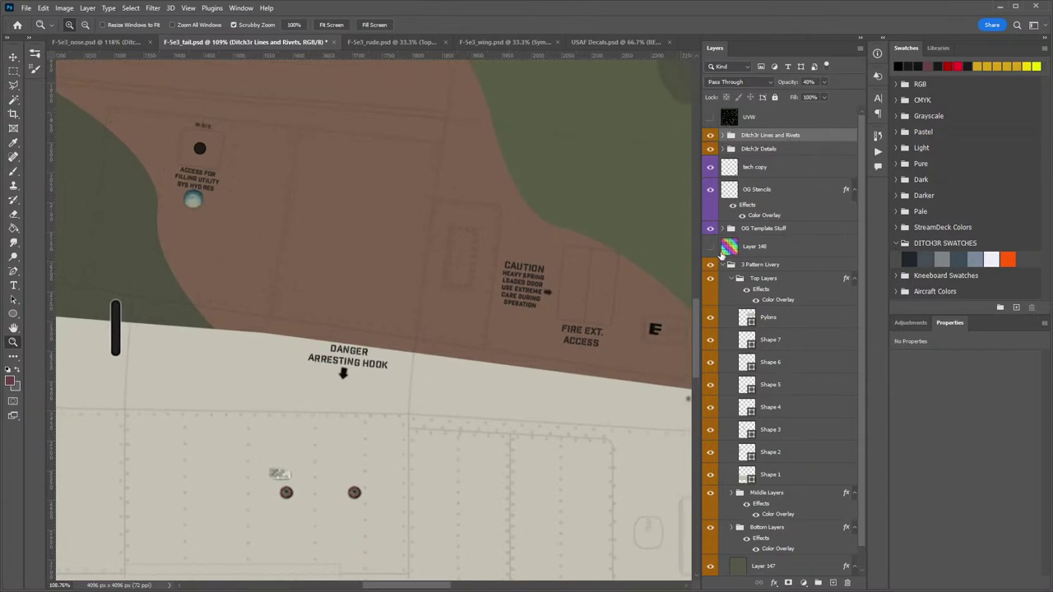
In F-5e3_wing.psd, duplicate the lines layer and move the copy into the Ditch3r Lines and Rivets group, then collapse OG Layers.
click(511, 43)
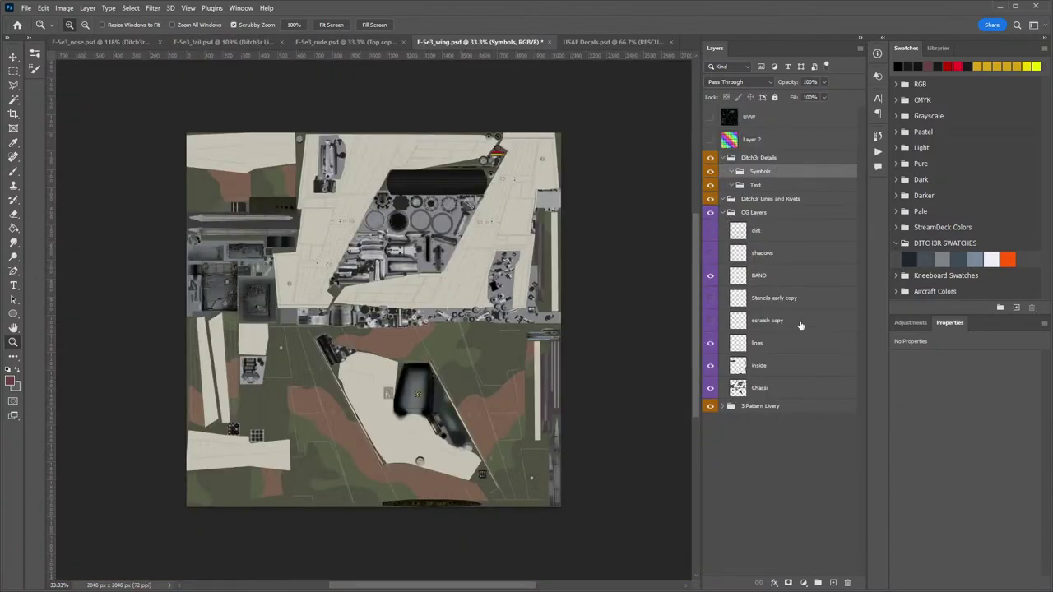
right_click(785, 349)
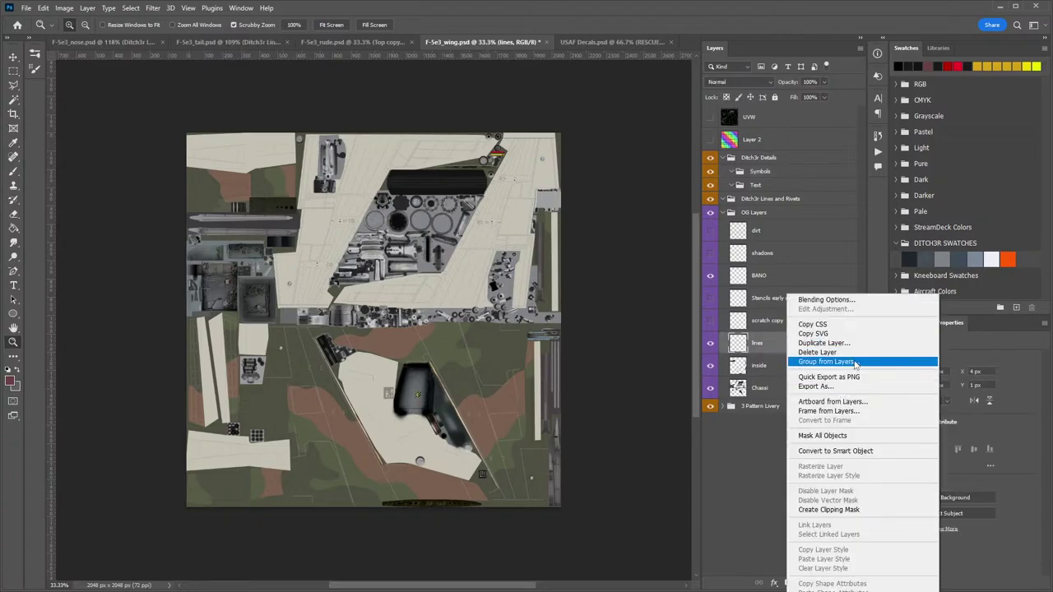
click(850, 345)
drag(789, 343, 795, 201)
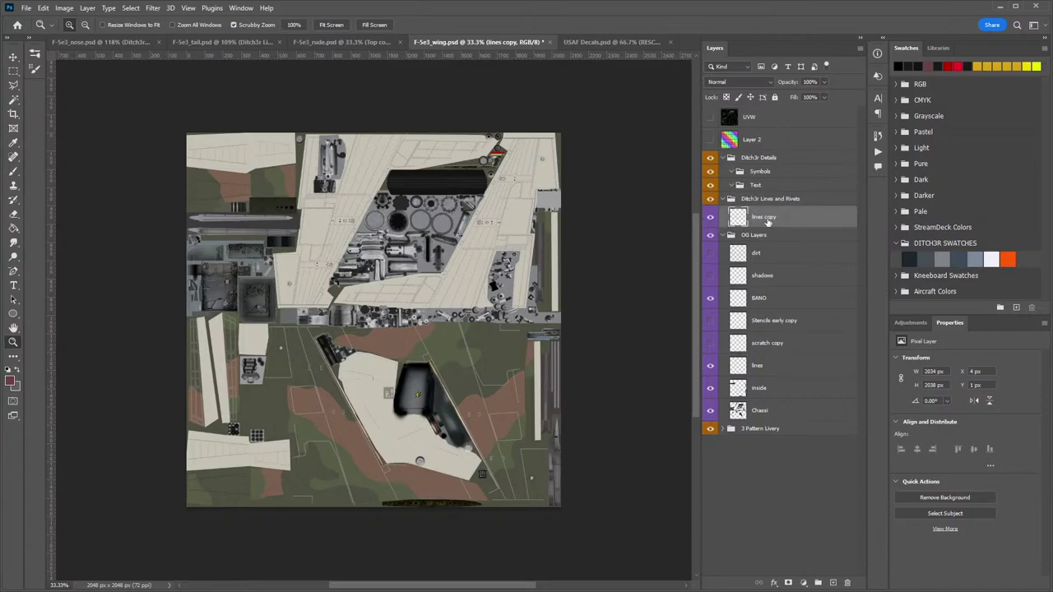
click(722, 235)
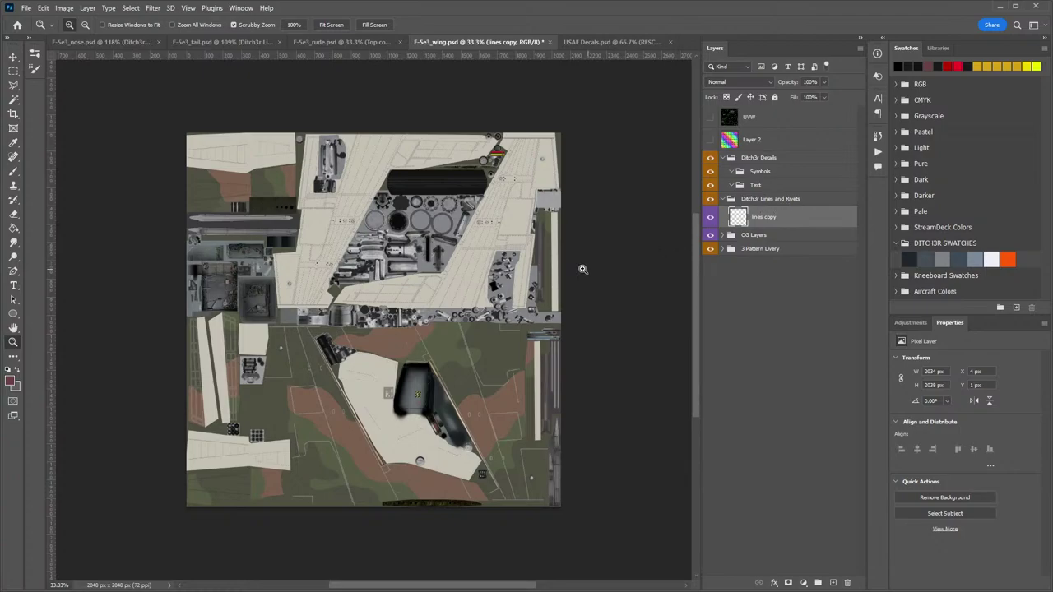
Apply a black Color Overlay in Normal mode at 100% opacity to the lines copy layer.
drag(410, 369, 419, 370)
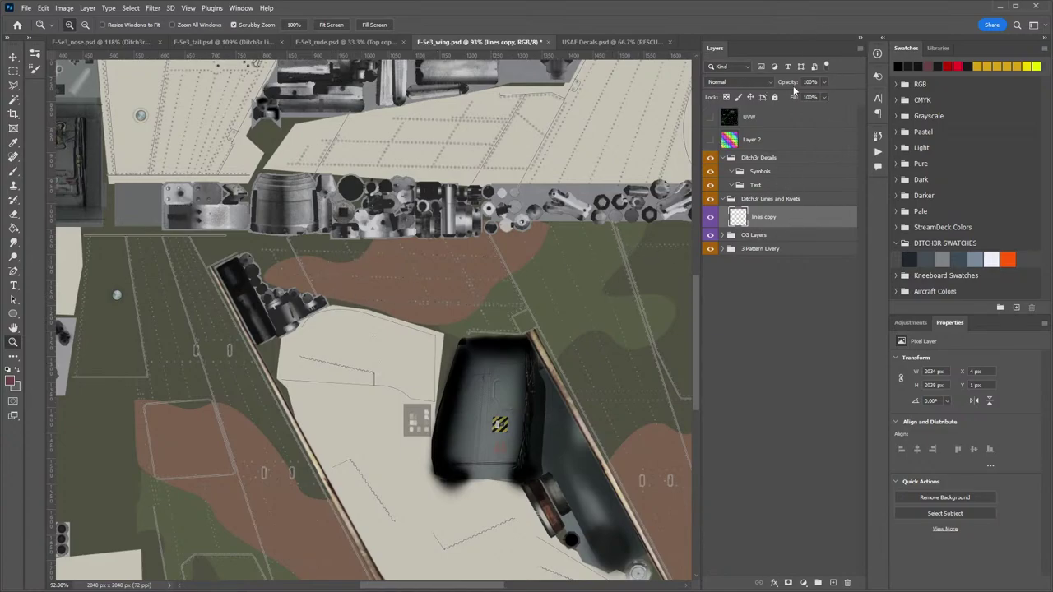
double_click(831, 217)
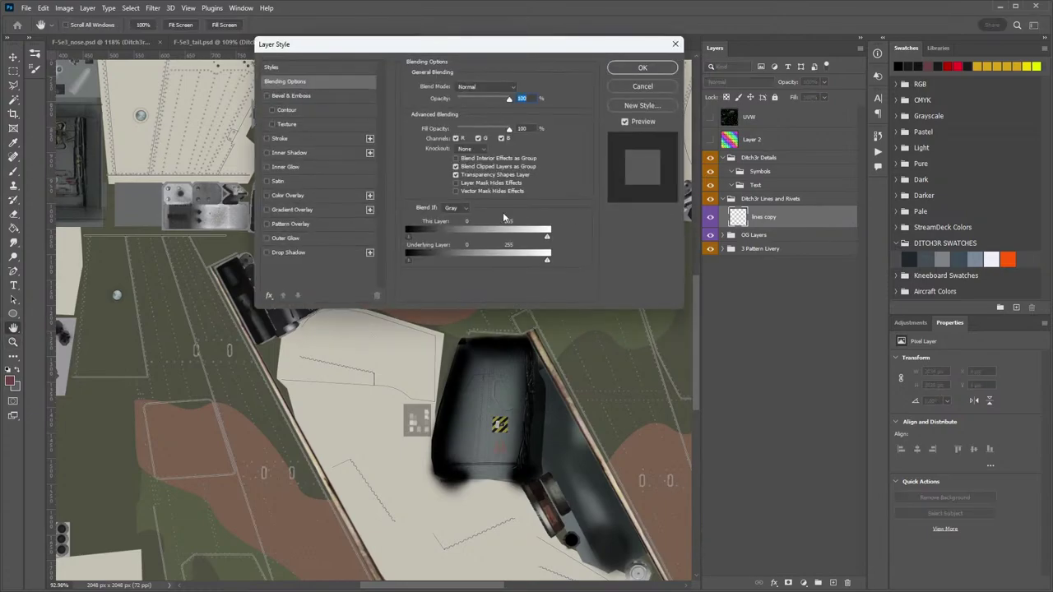
click(292, 196)
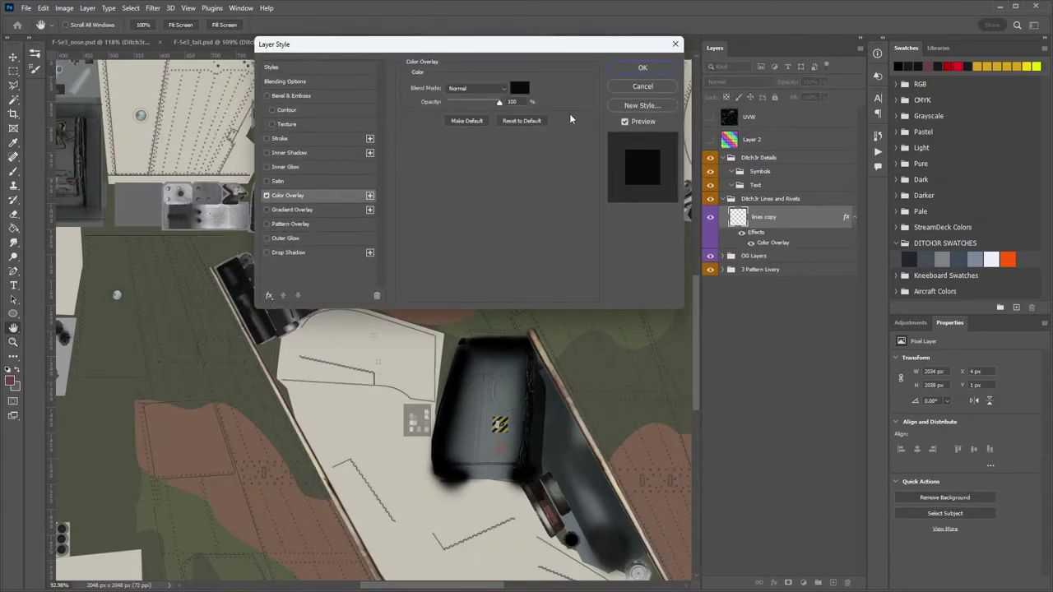
click(641, 68)
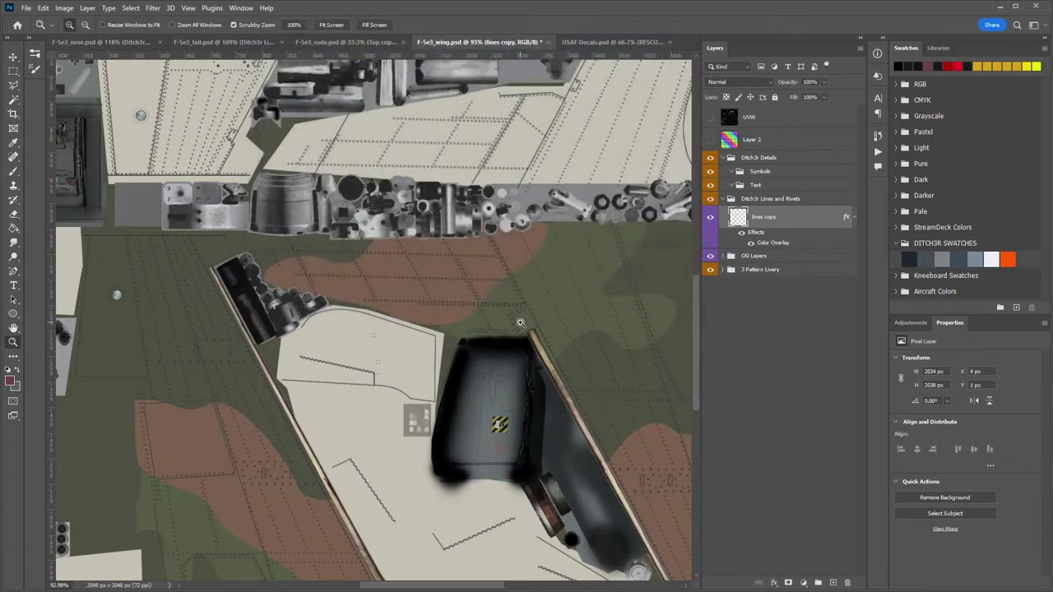
drag(499, 284, 474, 280)
scroll(474, 279, up, 1)
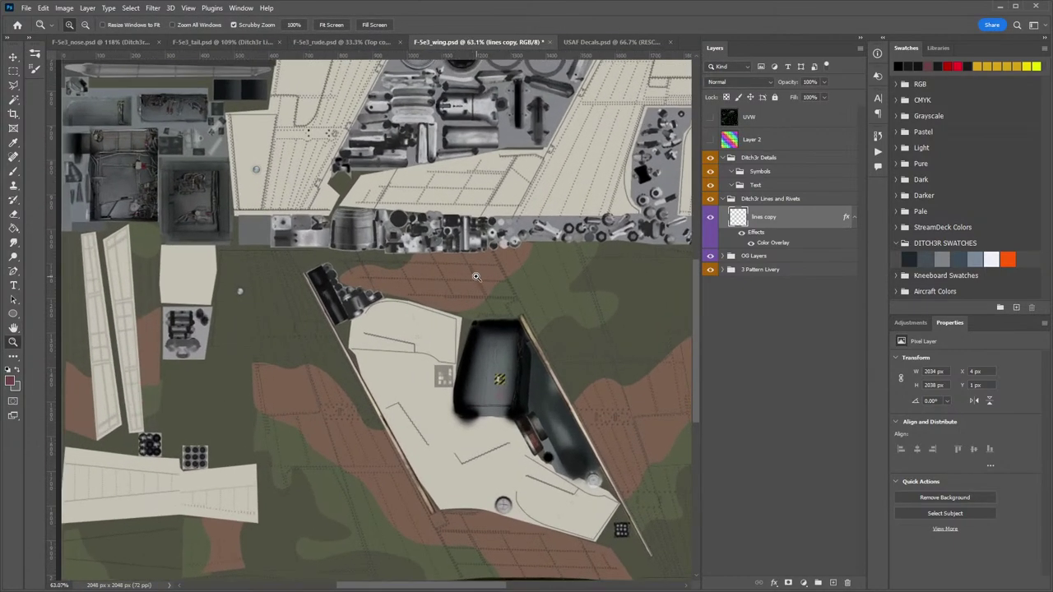
Copy the layer style of The Rest in F-5e3_nose.psd and paste it onto lines copy in F-5e3_wing.psd.
click(136, 42)
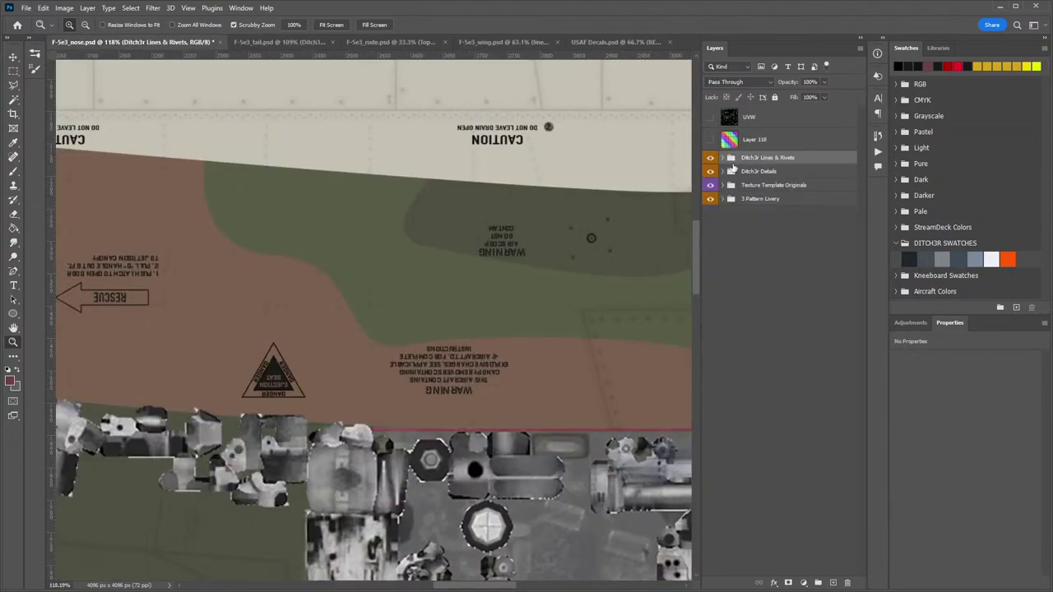
click(724, 158)
click(774, 180)
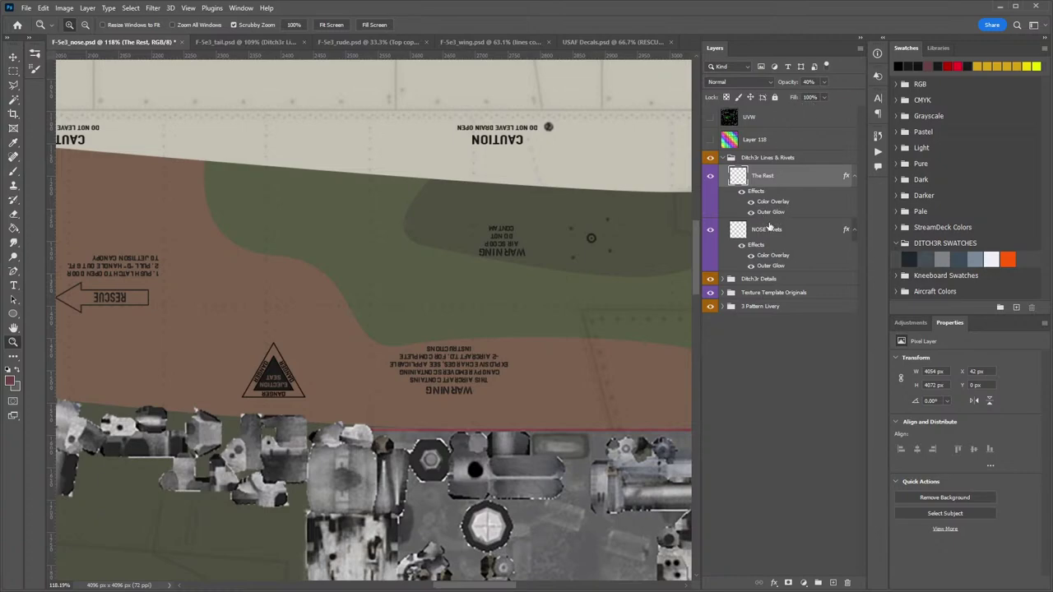
right_click(786, 178)
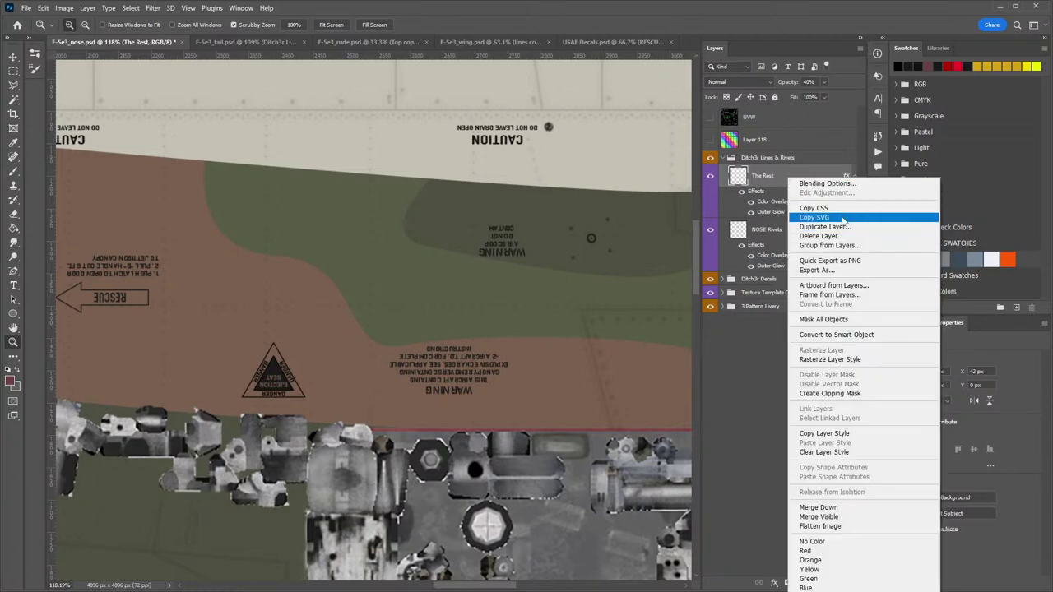
click(824, 434)
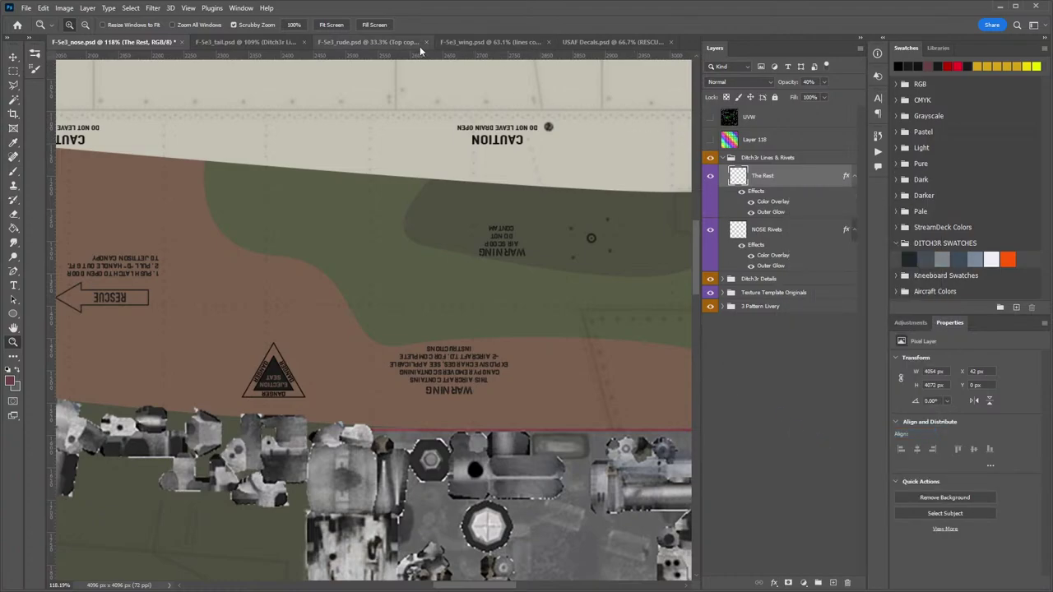
click(482, 42)
right_click(786, 216)
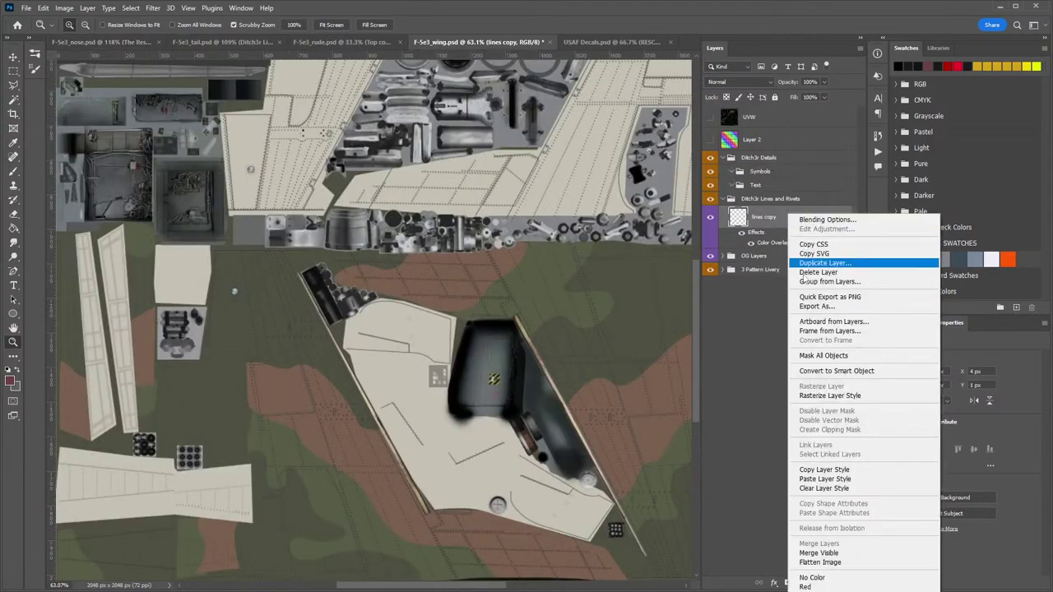
click(825, 481)
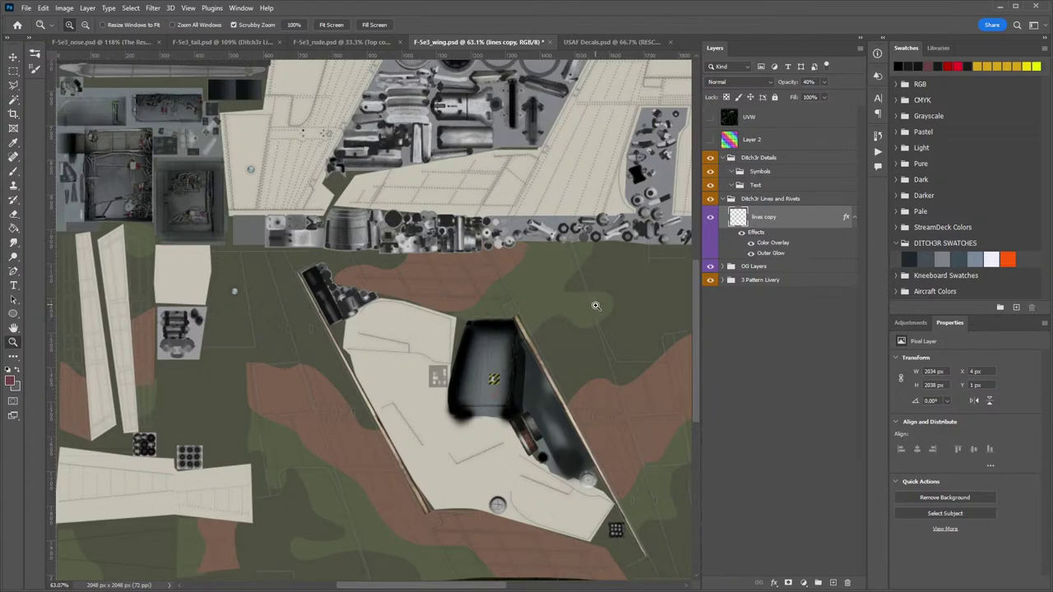
Review the Color Overlay and Outer Glow settings of the lines copy layer without changing them.
click(750, 243)
double_click(772, 244)
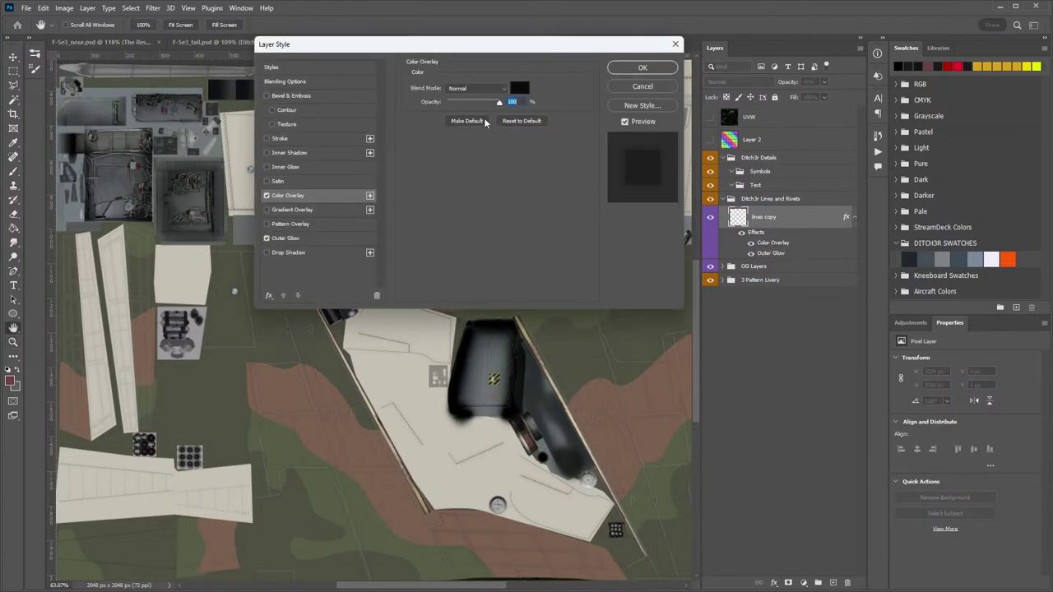
click(312, 239)
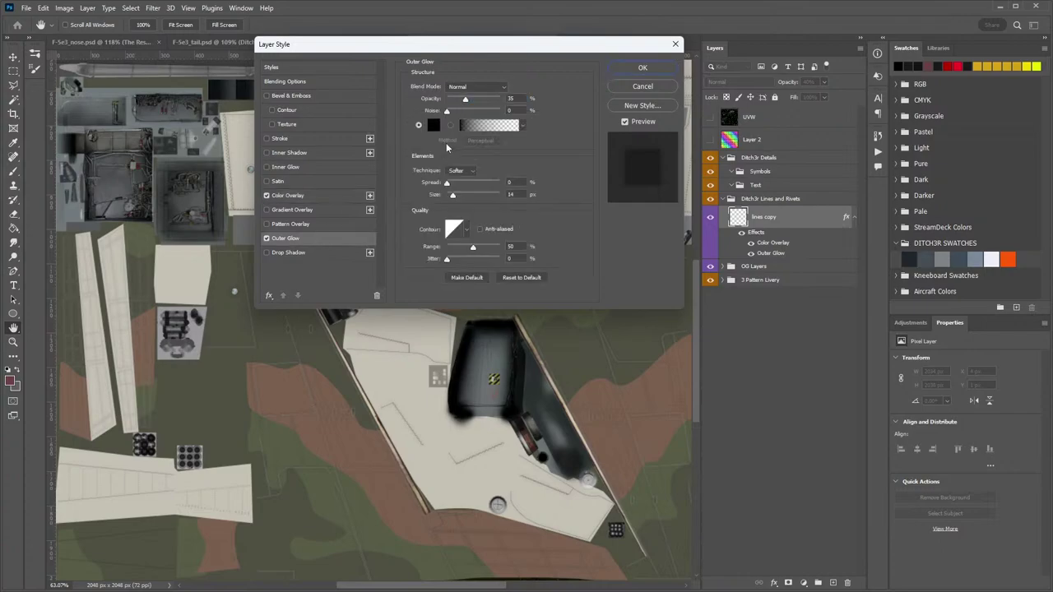
click(641, 87)
Compare the wing's panel lines and rivets with the lines copy layer and the OG Layers group shown and hidden.
drag(600, 311, 683, 282)
click(710, 218)
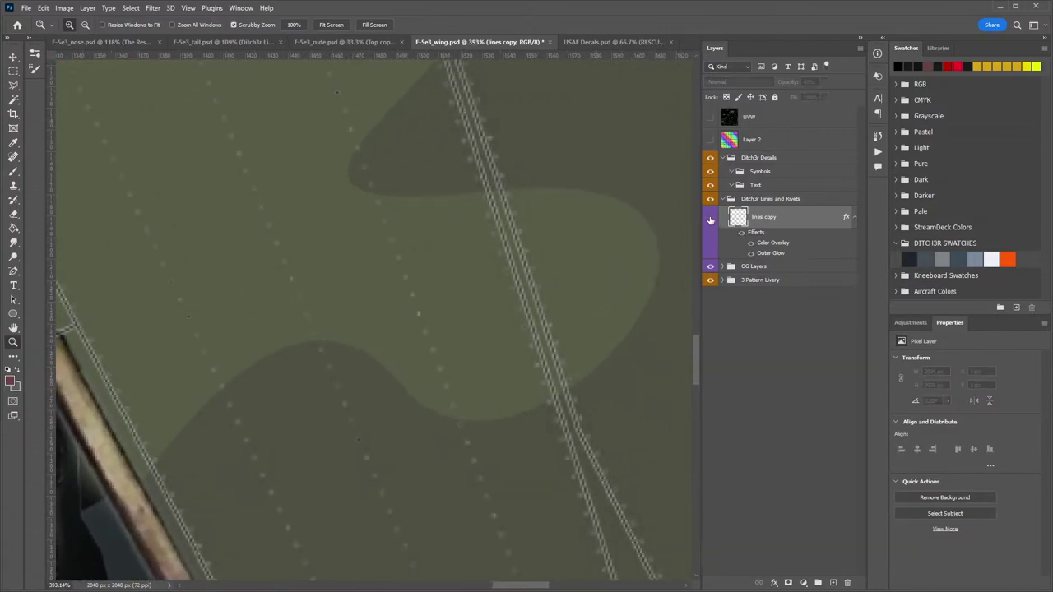
click(710, 218)
click(710, 218)
click(709, 218)
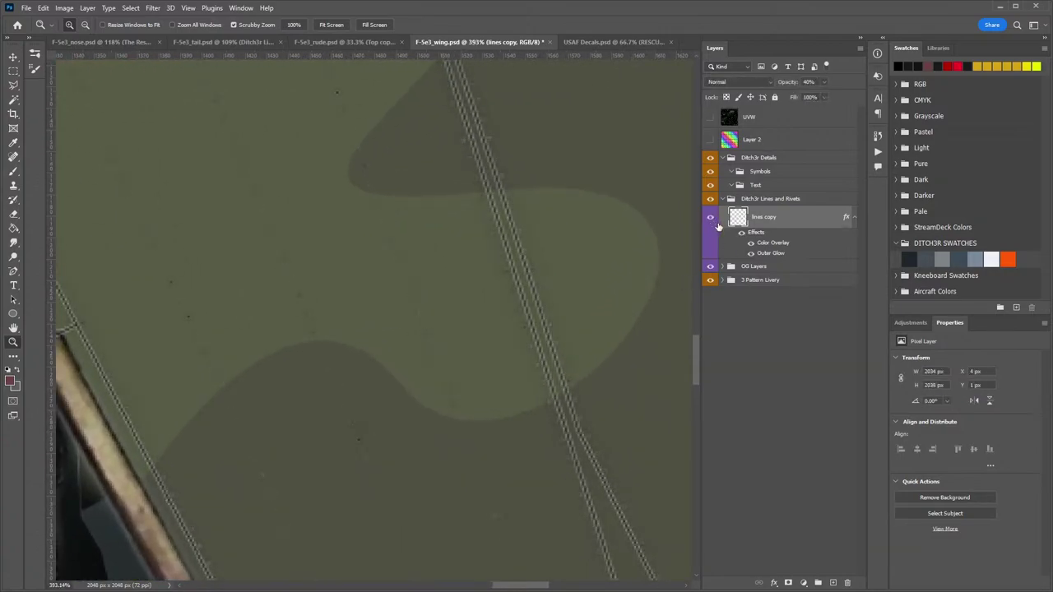
click(709, 267)
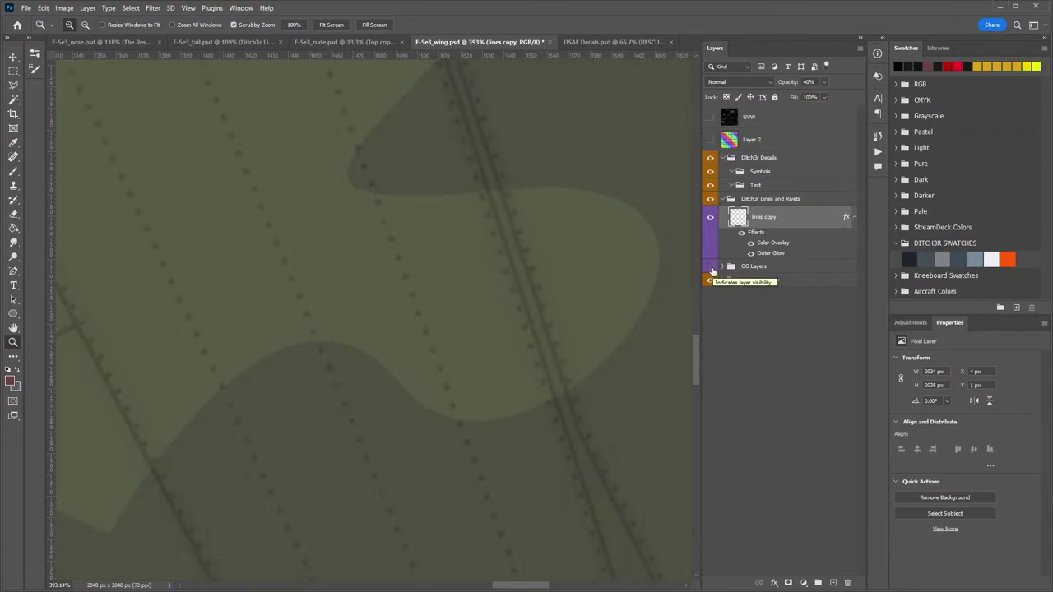
click(710, 267)
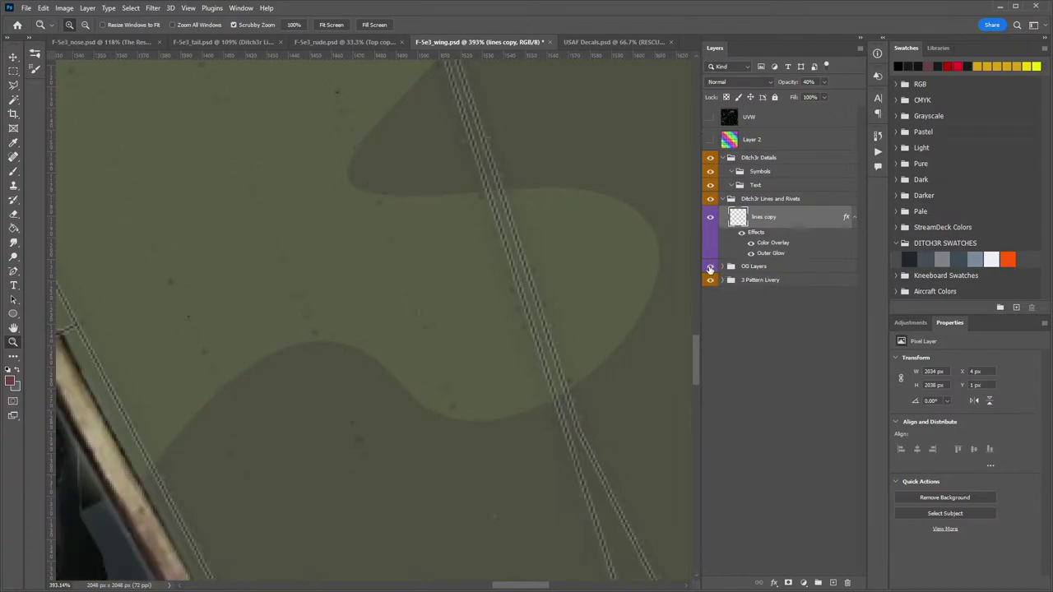
click(710, 267)
Show the OG Layers group with its original lines layer hidden, then collapse the group.
click(723, 266)
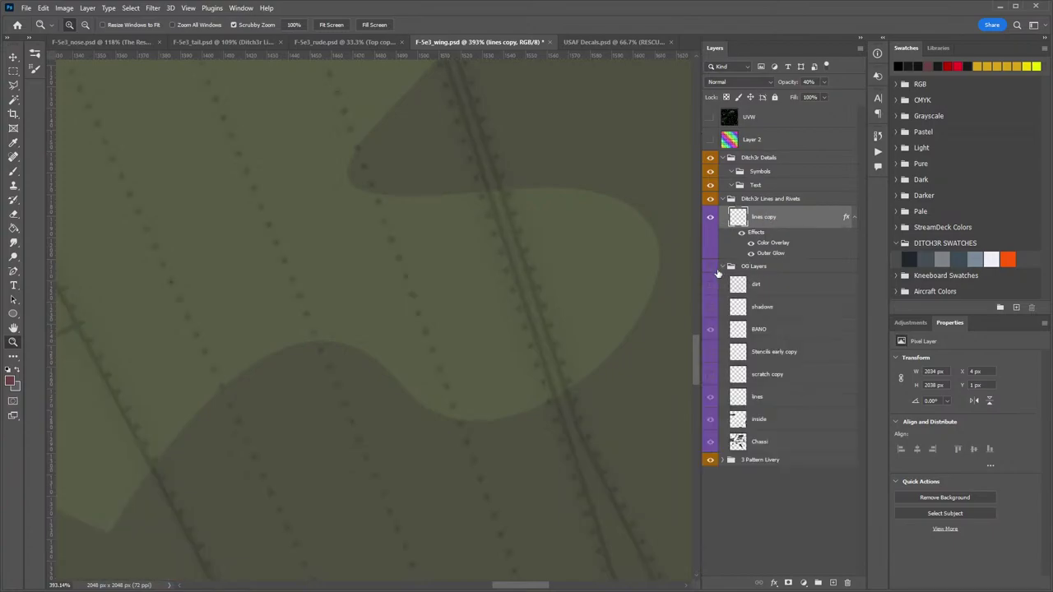
click(710, 266)
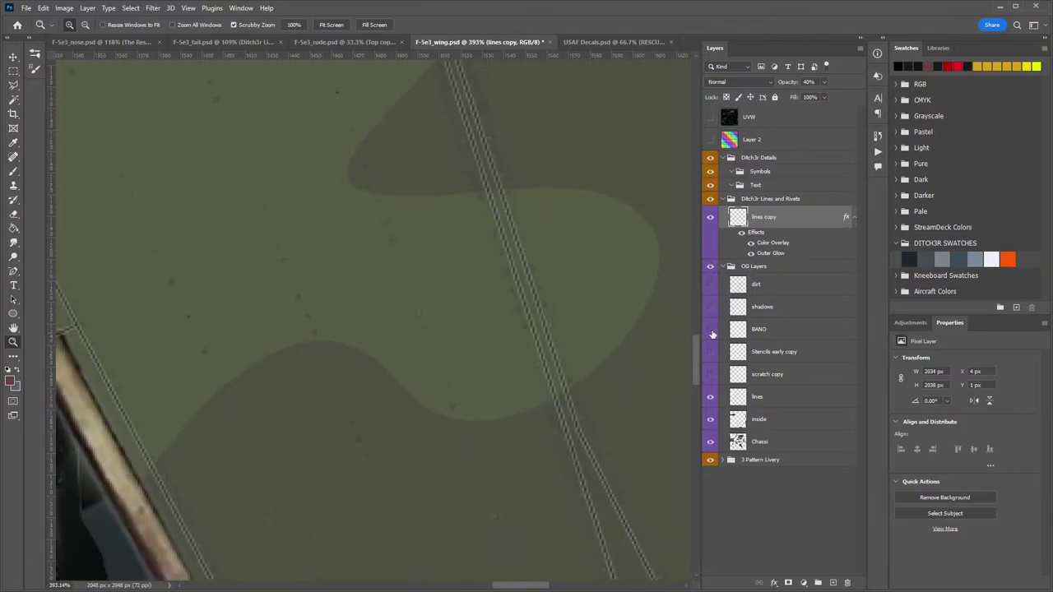
click(710, 330)
click(710, 397)
click(731, 265)
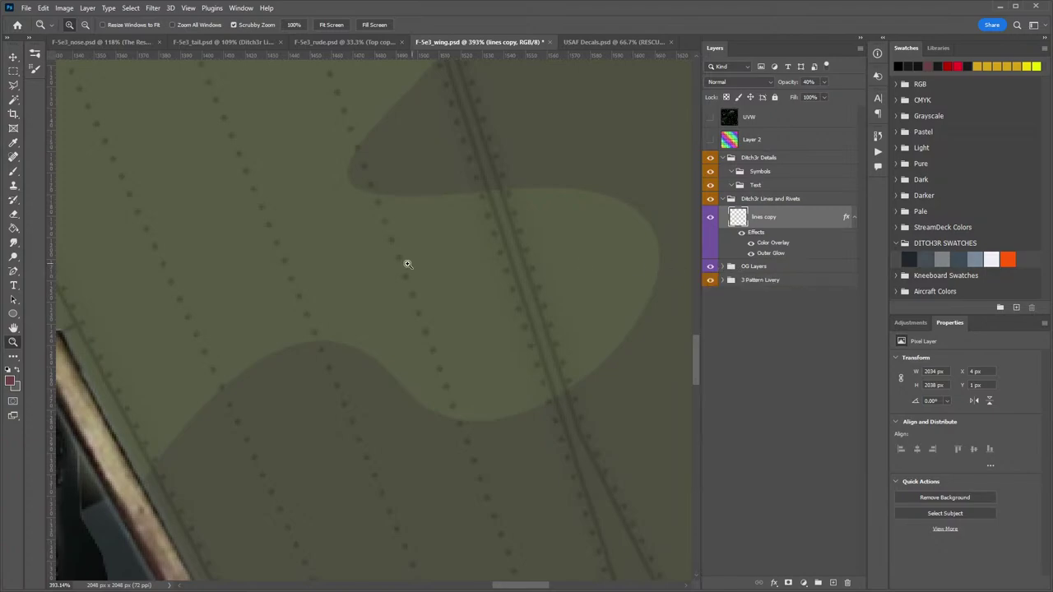
drag(453, 262, 515, 261)
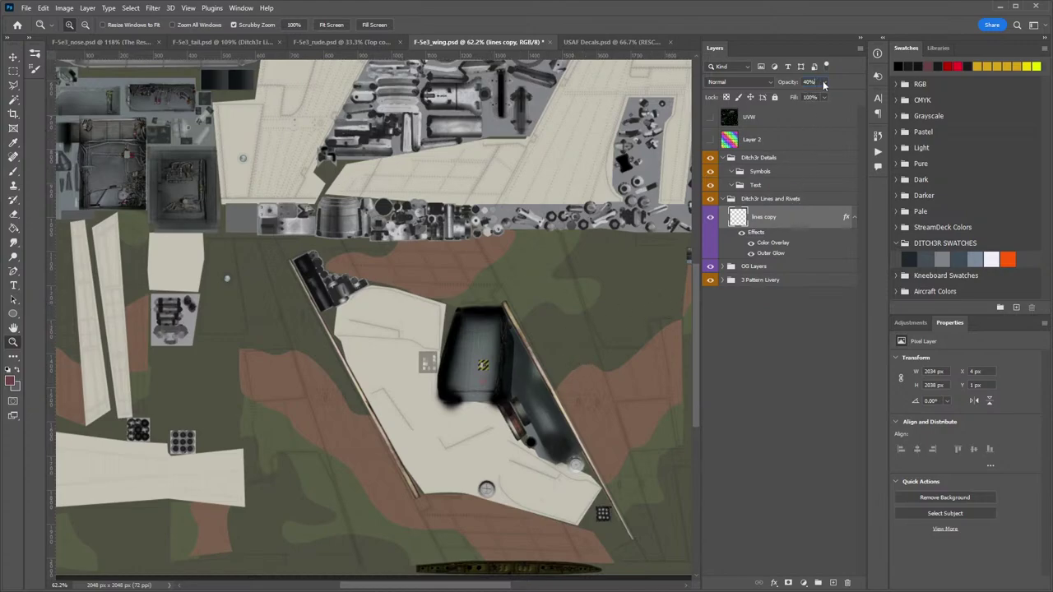
drag(823, 83, 838, 99)
mouse_move(841, 99)
mouse_down()
mouse_move(853, 96)
mouse_move(799, 94)
mouse_move(838, 97)
mouse_move(823, 89)
mouse_up()
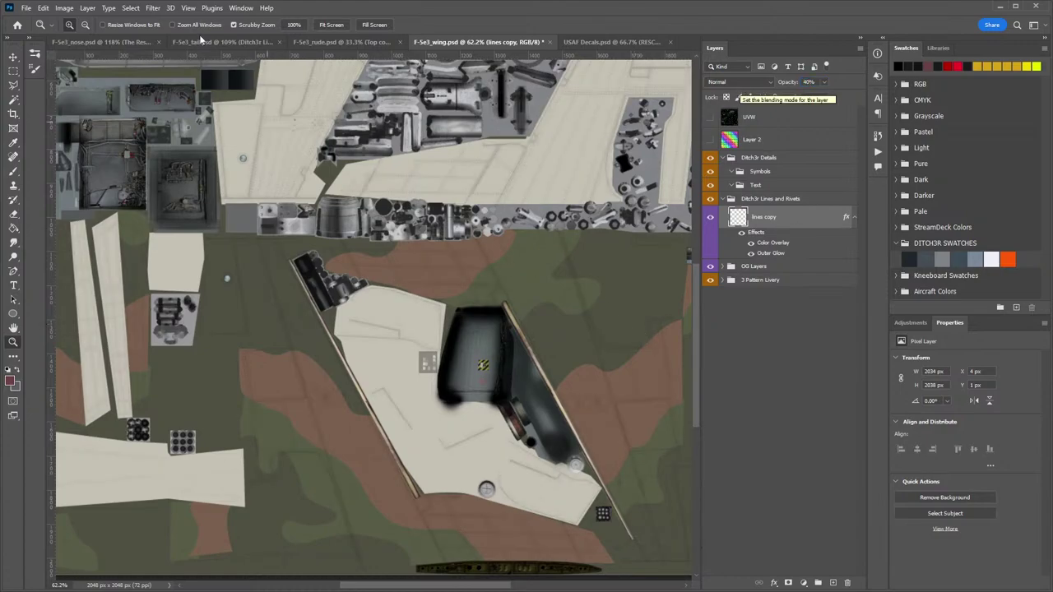
Export a DDS copy of the wing texture to the Ditch3r's F5 1 livery folder, replacing F-5e3_wing.dds.
click(26, 7)
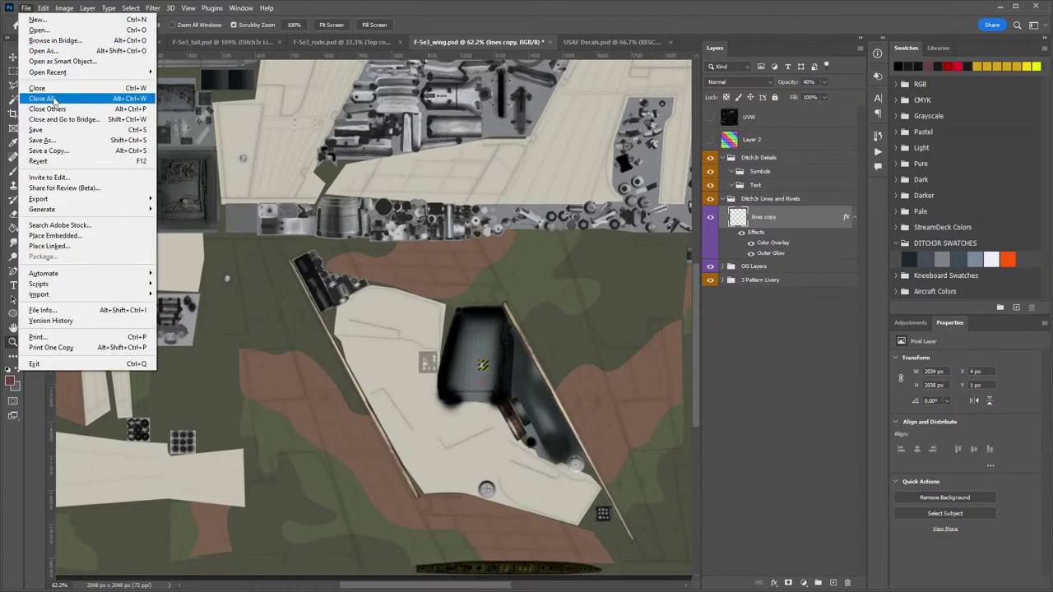
click(49, 150)
click(155, 360)
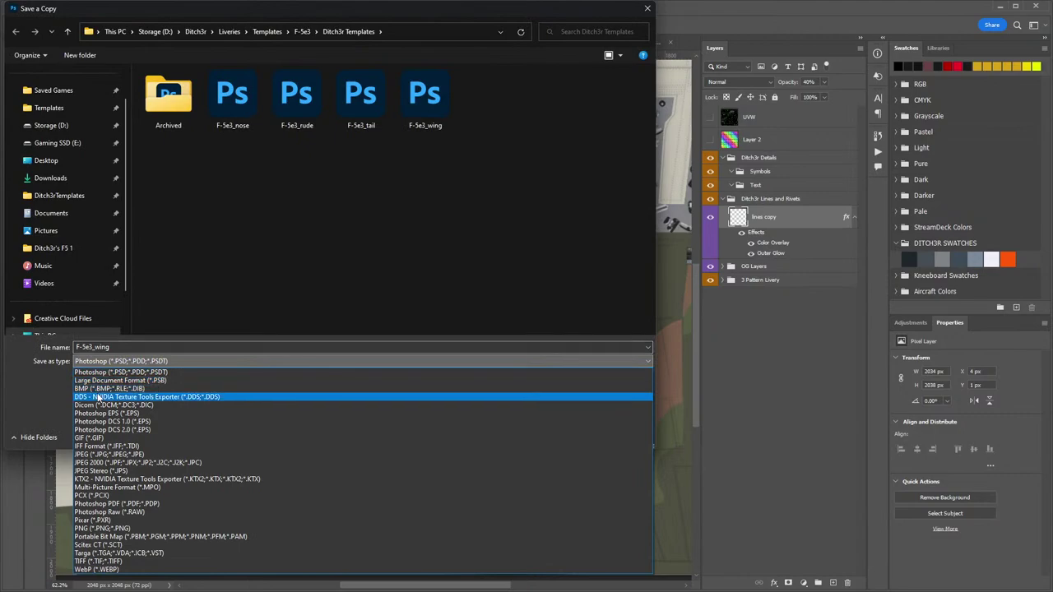
click(123, 396)
click(54, 247)
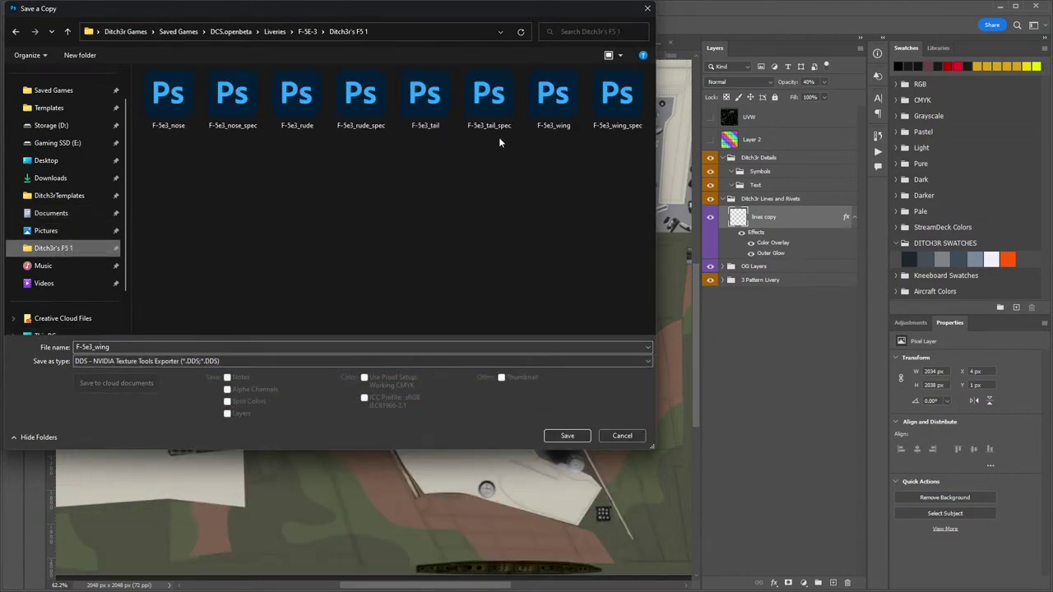
double_click(552, 97)
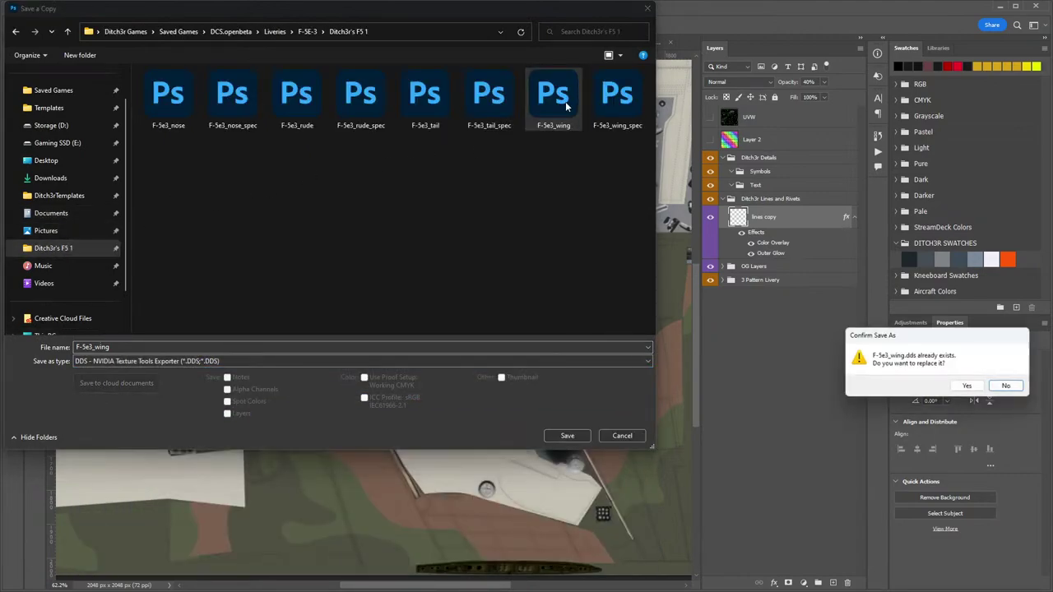
click(968, 387)
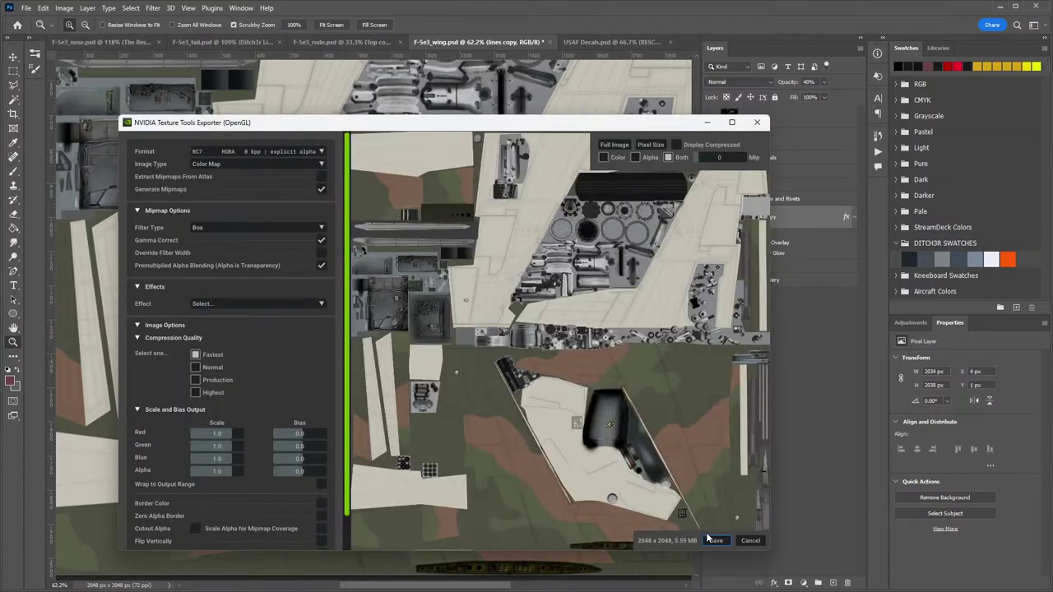
click(713, 540)
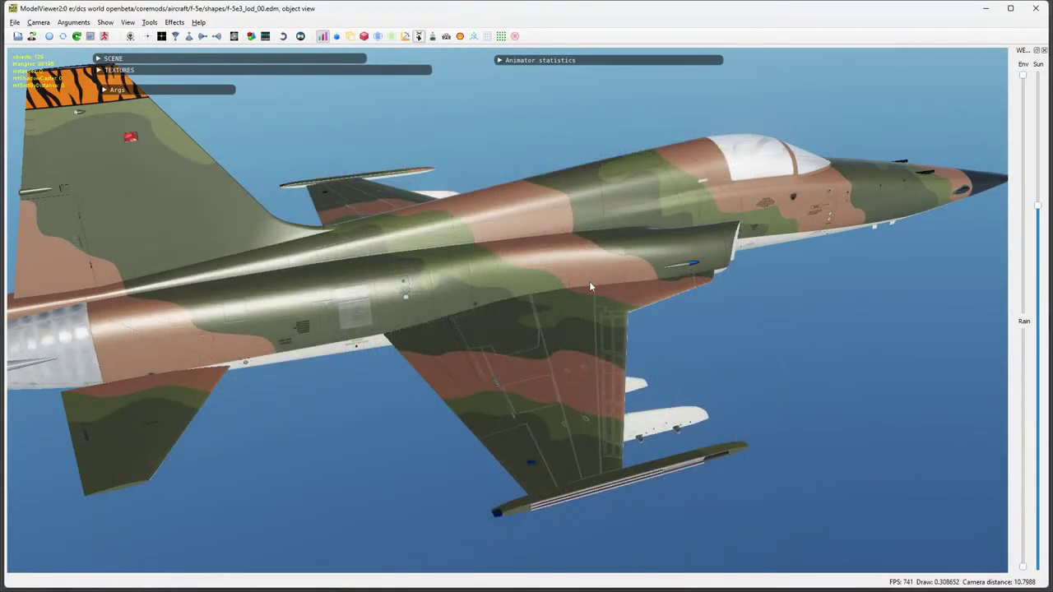
Switch to ModelViewer2.0 and examine the panel lines and rivets on the wing's upper surface and adjoining fuselage.
drag(589, 281, 500, 316)
scroll(500, 237, up, 5)
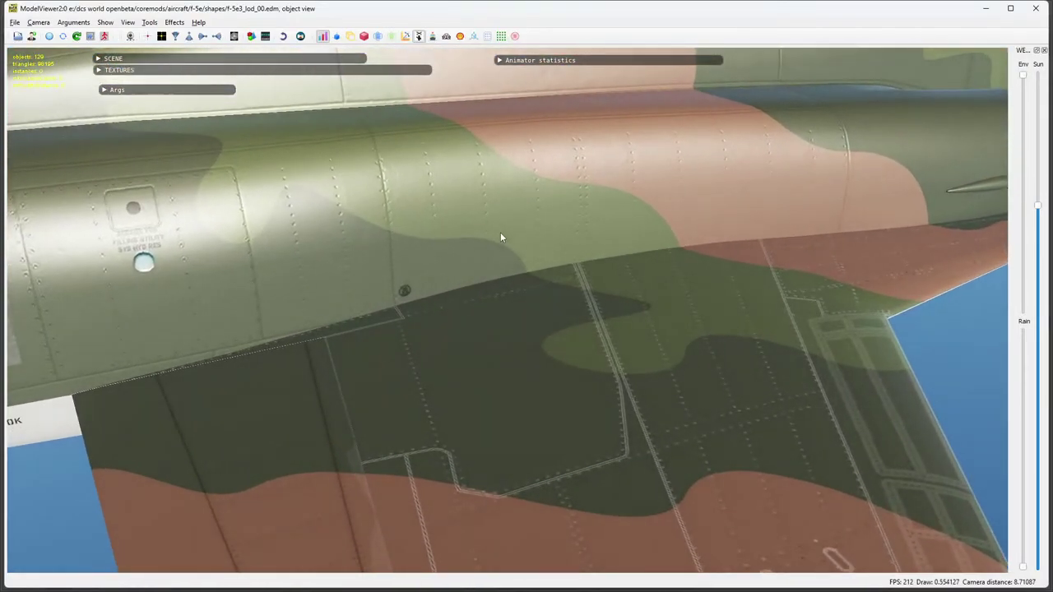
drag(499, 237, 594, 329)
scroll(747, 292, up, 2)
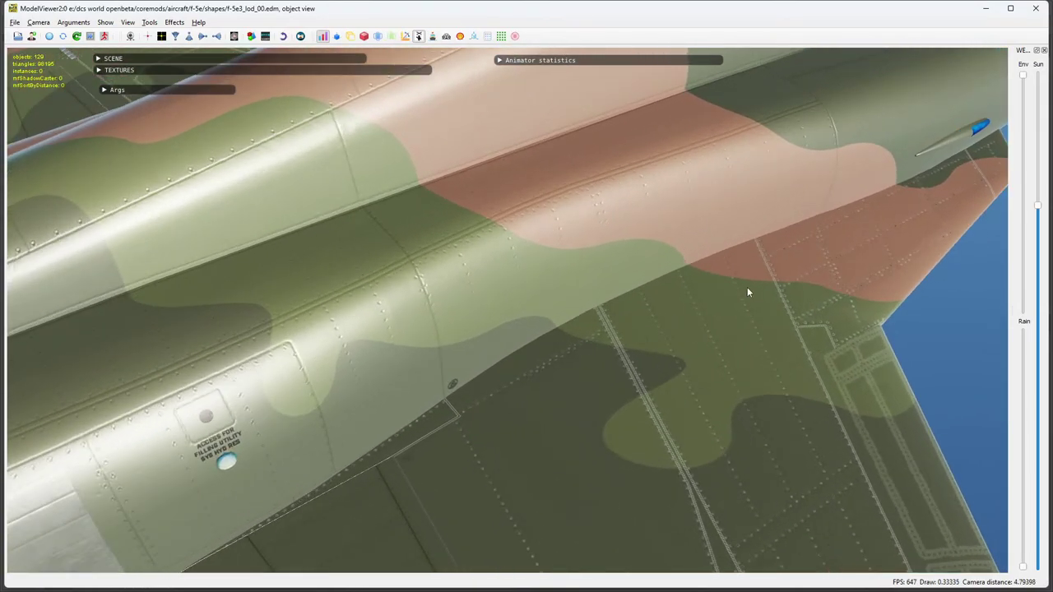
drag(747, 292, 667, 255)
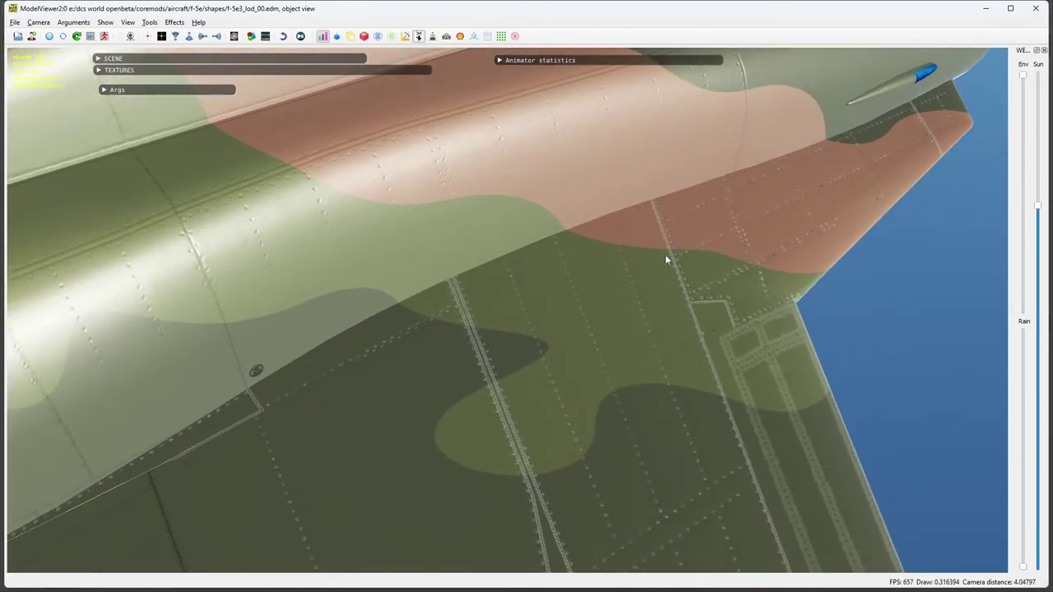
Reload the aircraft's textures and examine the panel lines and rivets on the underside and upper wing.
click(49, 37)
drag(370, 203, 586, 271)
drag(680, 310, 671, 333)
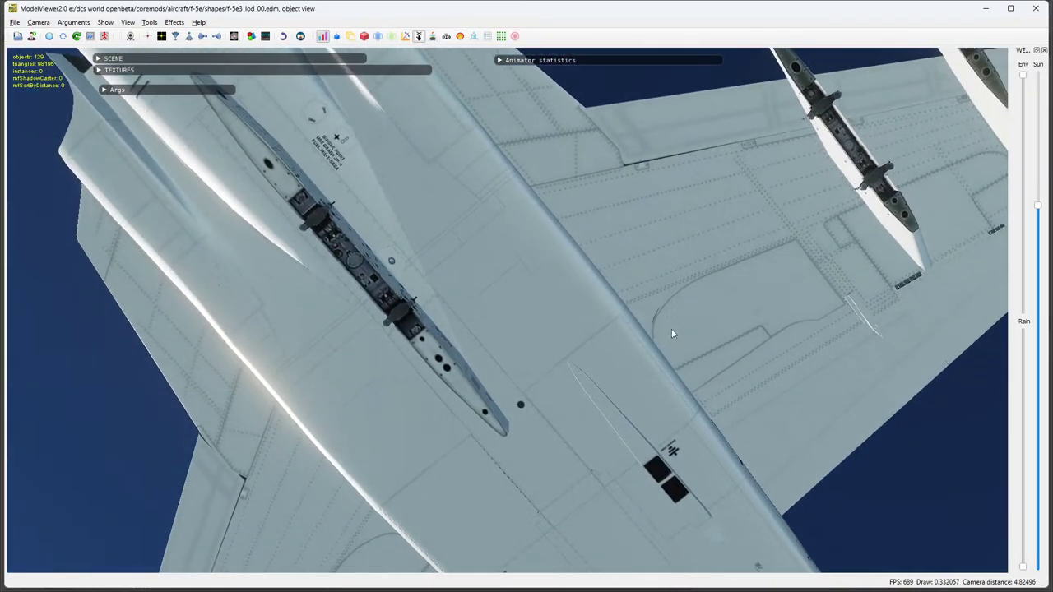
scroll(705, 264, down, 2)
scroll(629, 270, up, 5)
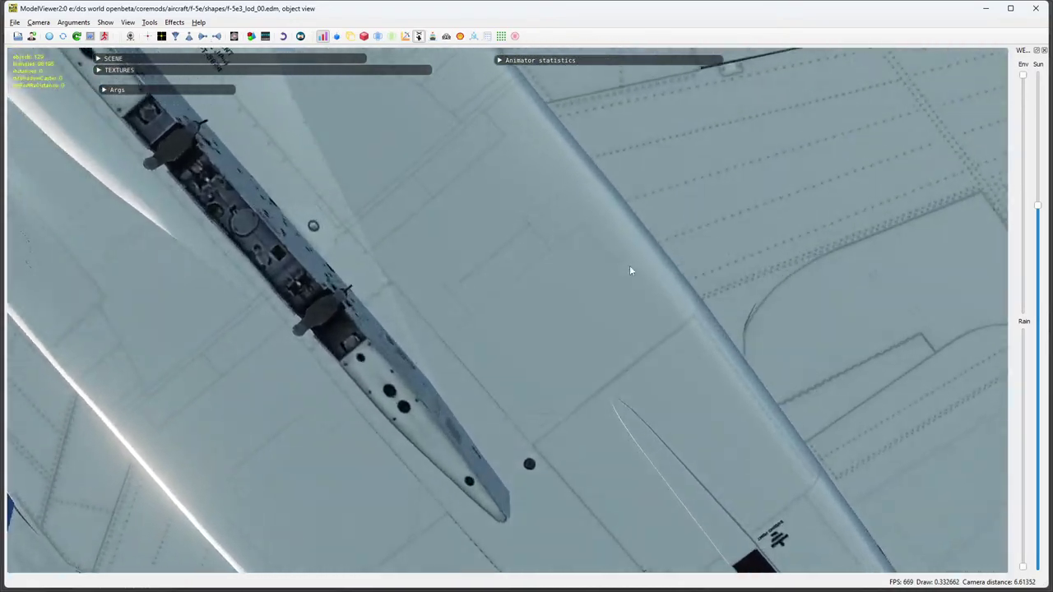
drag(734, 332, 651, 400)
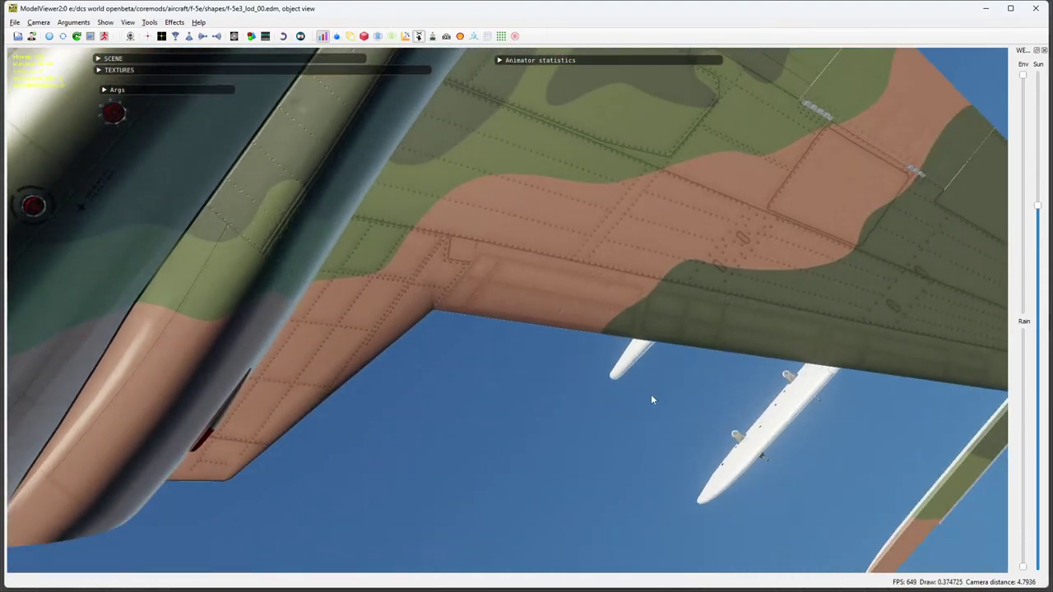
drag(614, 286, 587, 263)
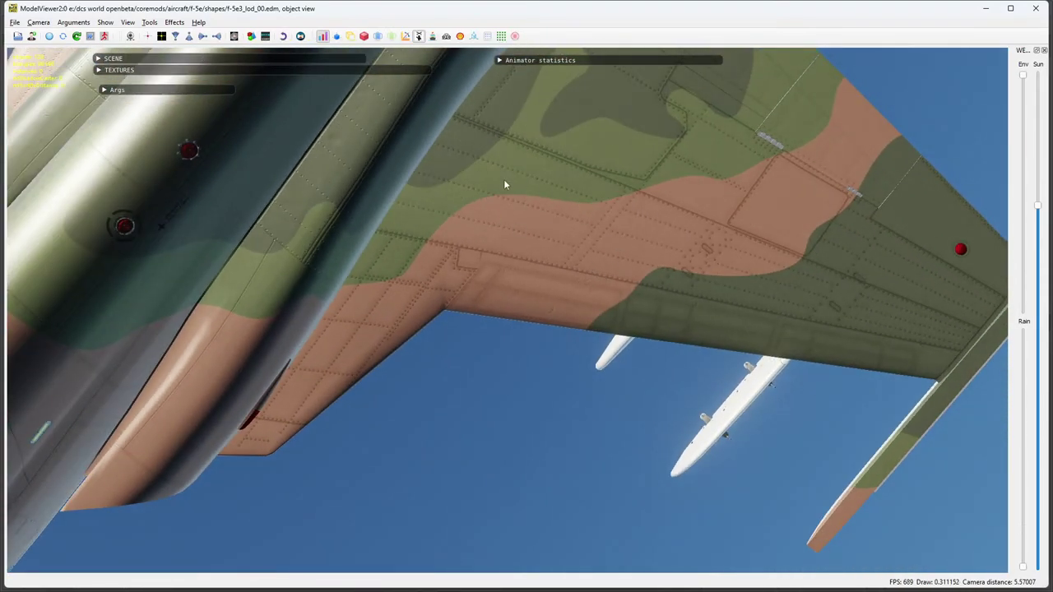
drag(505, 185, 588, 174)
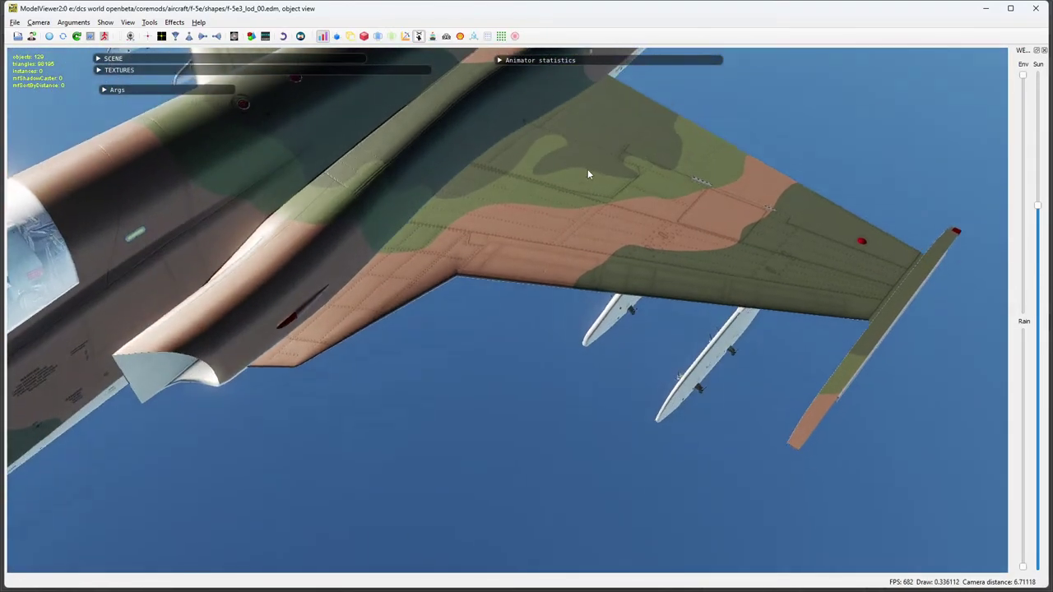
Switch to Photoshop and set the opacity of the lines copy layer to 25%.
key(alt+Tab)
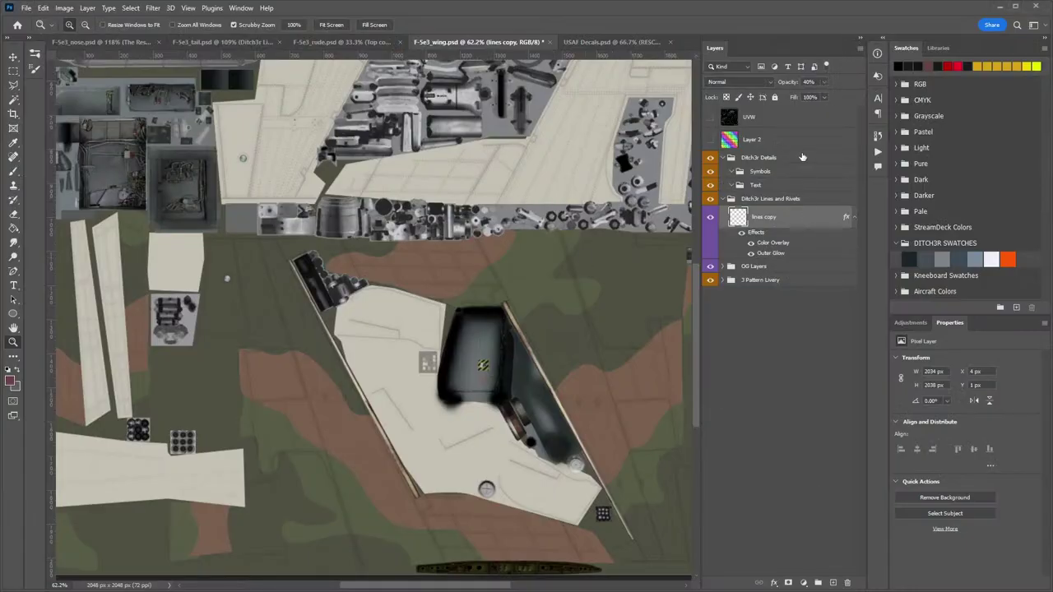
drag(819, 92, 787, 86)
text(25)
key(Return)
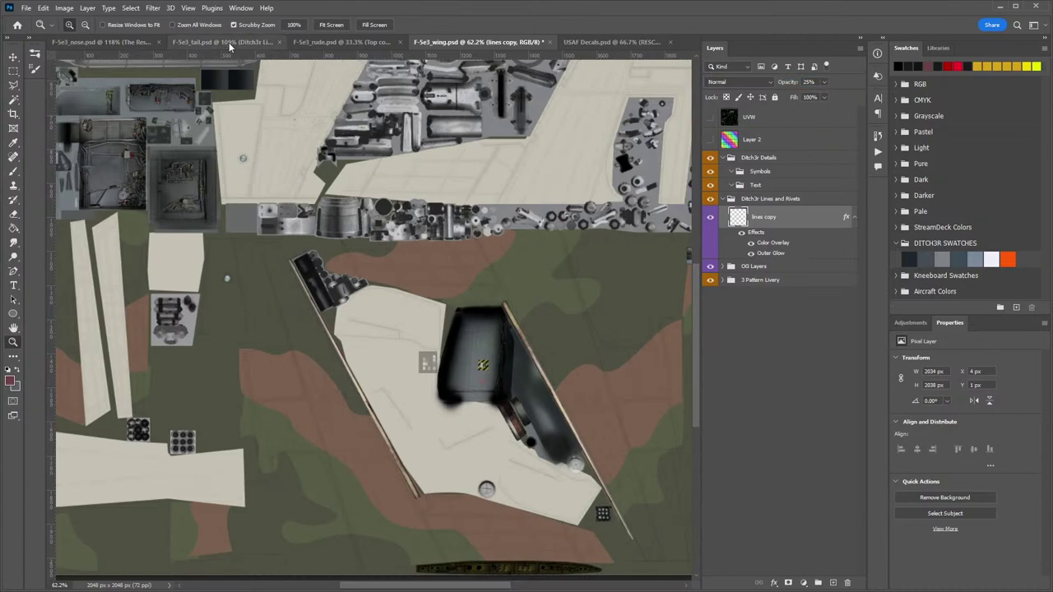
Export the wing texture with its fainter lines in DDS format, overwriting F-5e3_wing.dds in the Ditch3r's F5 1 folder.
click(26, 8)
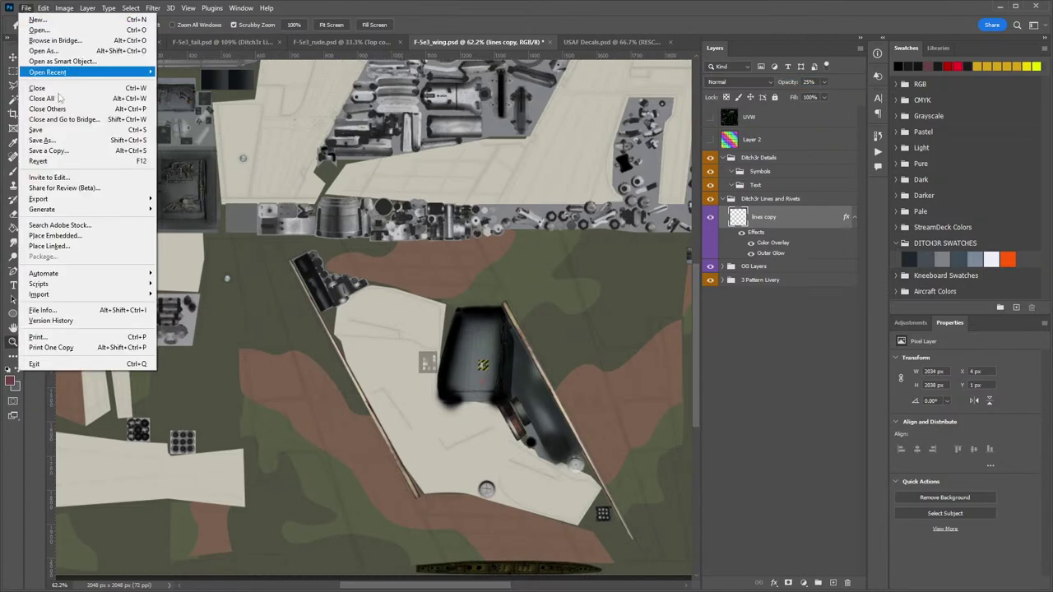
click(49, 151)
click(161, 364)
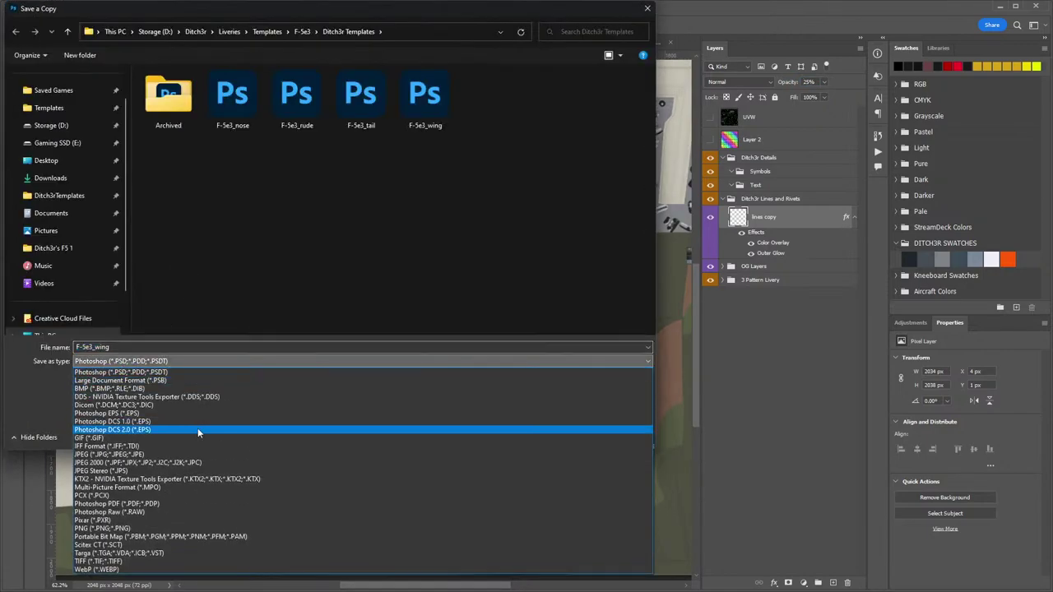
click(198, 395)
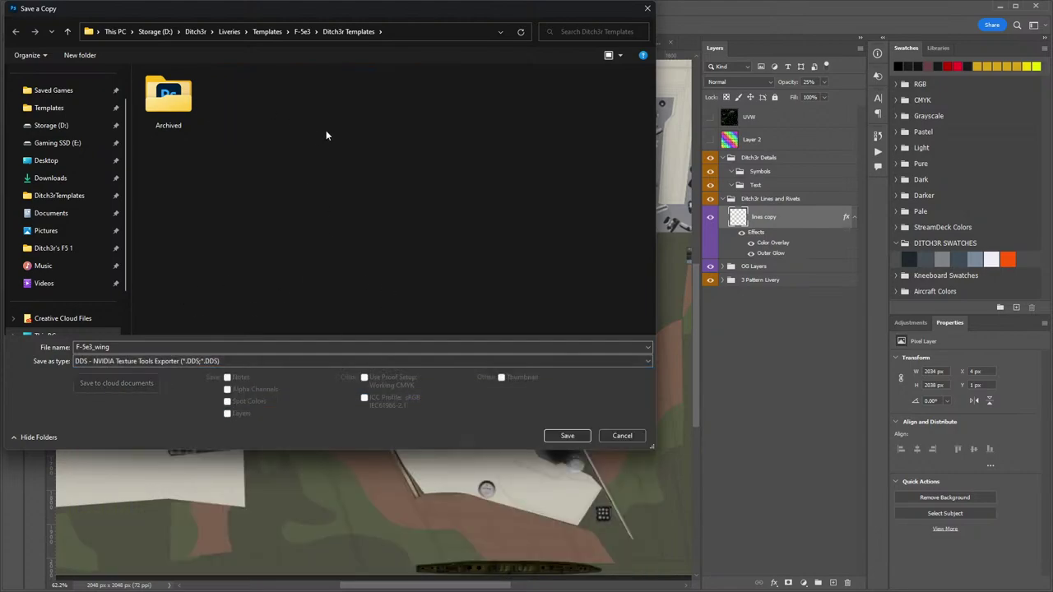
click(48, 248)
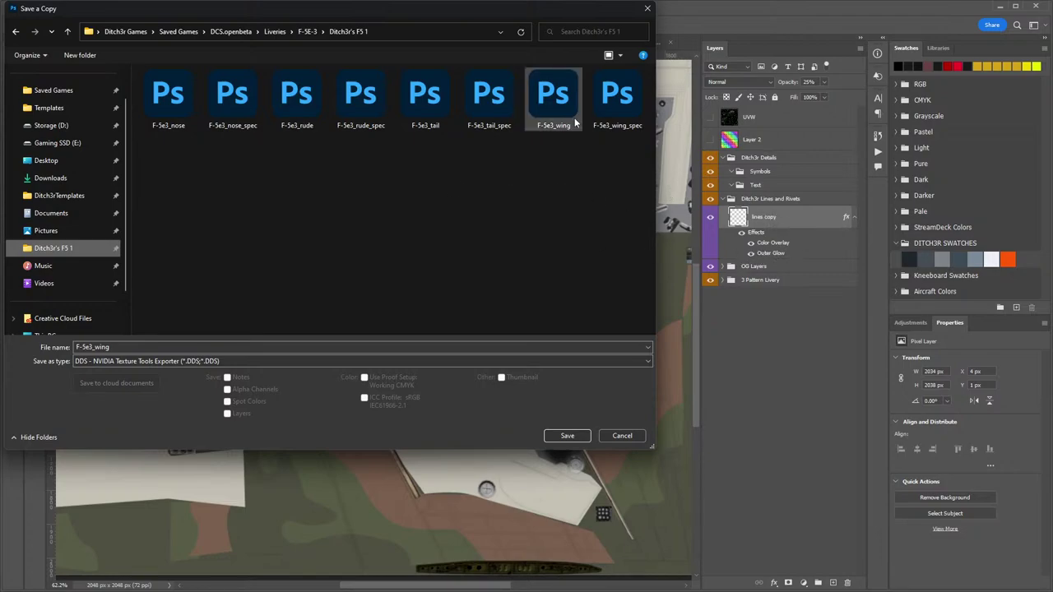
double_click(554, 97)
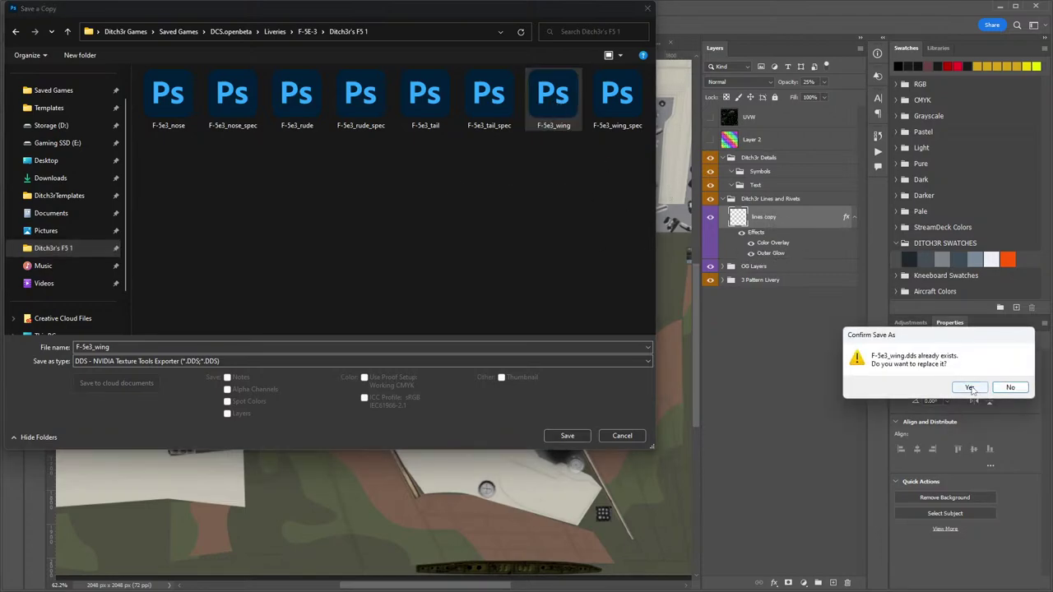
click(962, 384)
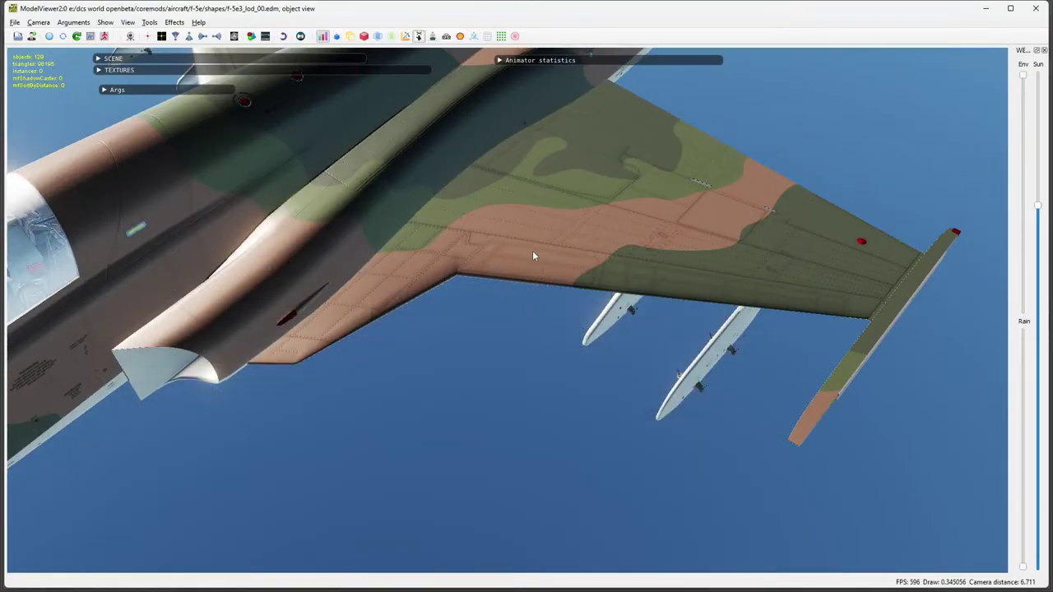
Switch to ModelViewer2.0, reload the aircraft's textures, and examine the softened wing lines from above and below.
drag(533, 252, 594, 268)
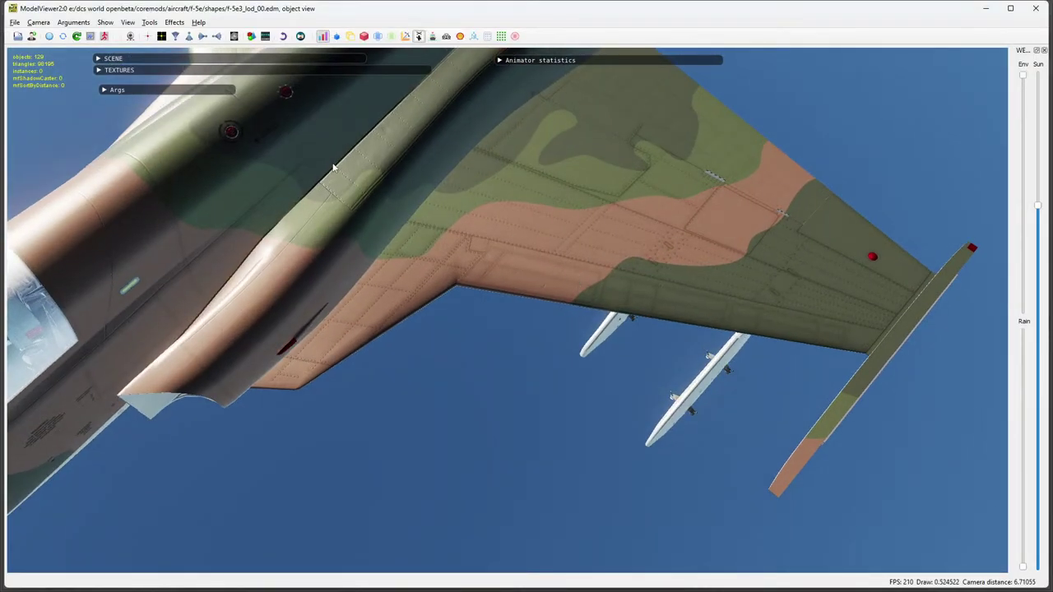
click(49, 36)
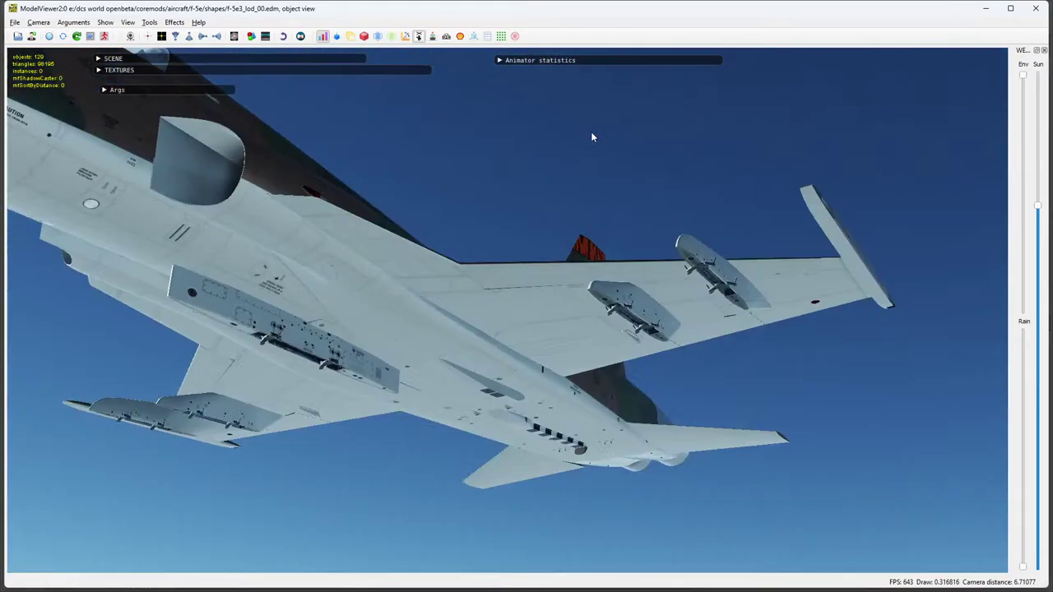
drag(591, 133, 528, 328)
scroll(531, 276, up, 5)
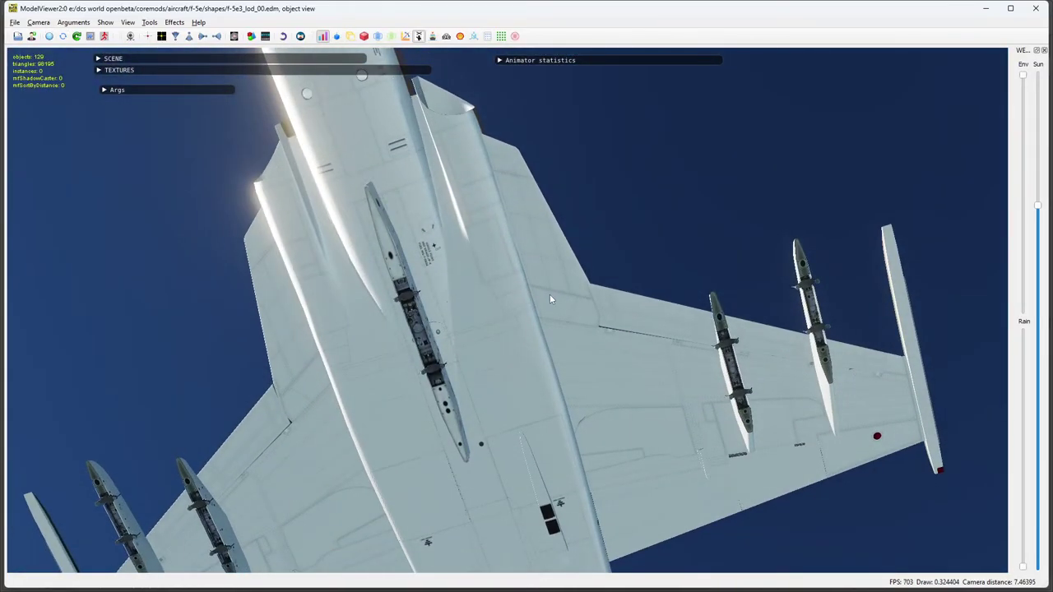
mouse_move(545, 258)
mouse_down()
mouse_move(541, 218)
mouse_move(470, 482)
mouse_move(517, 422)
mouse_move(366, 339)
mouse_move(622, 291)
mouse_move(578, 265)
mouse_move(625, 172)
mouse_move(606, 294)
mouse_move(470, 298)
mouse_move(550, 228)
mouse_move(665, 184)
mouse_move(691, 211)
mouse_move(641, 284)
mouse_move(580, 308)
mouse_move(424, 292)
mouse_move(479, 308)
mouse_move(536, 197)
mouse_move(564, 262)
mouse_up()
scroll(564, 261, up, 3)
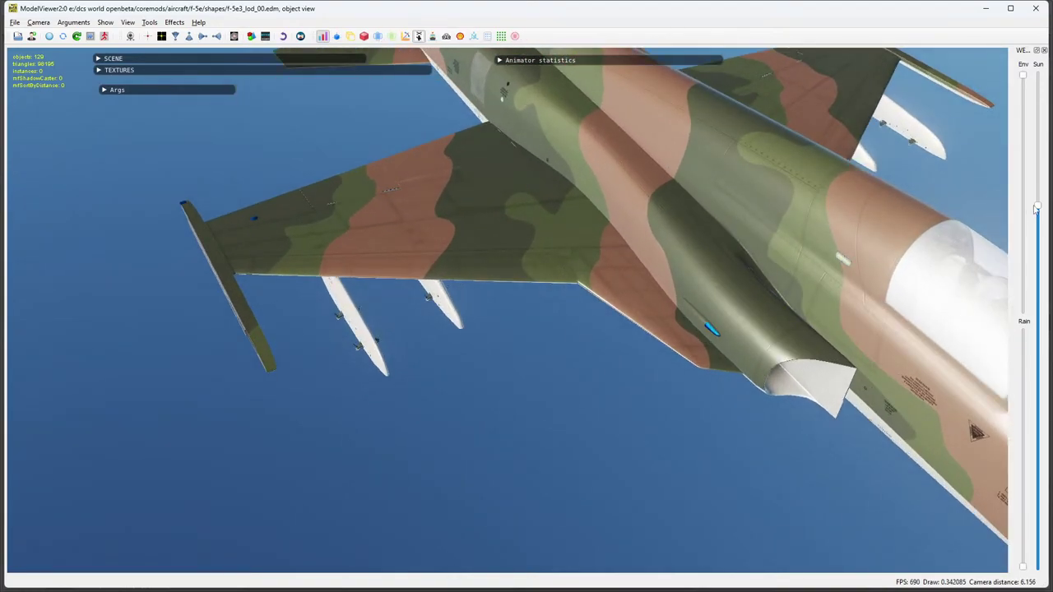
Lower the sun setting slightly and compare the upper wing's panel lines and rivets with the fuselage from several angles.
drag(1036, 208, 1037, 255)
drag(598, 215, 581, 233)
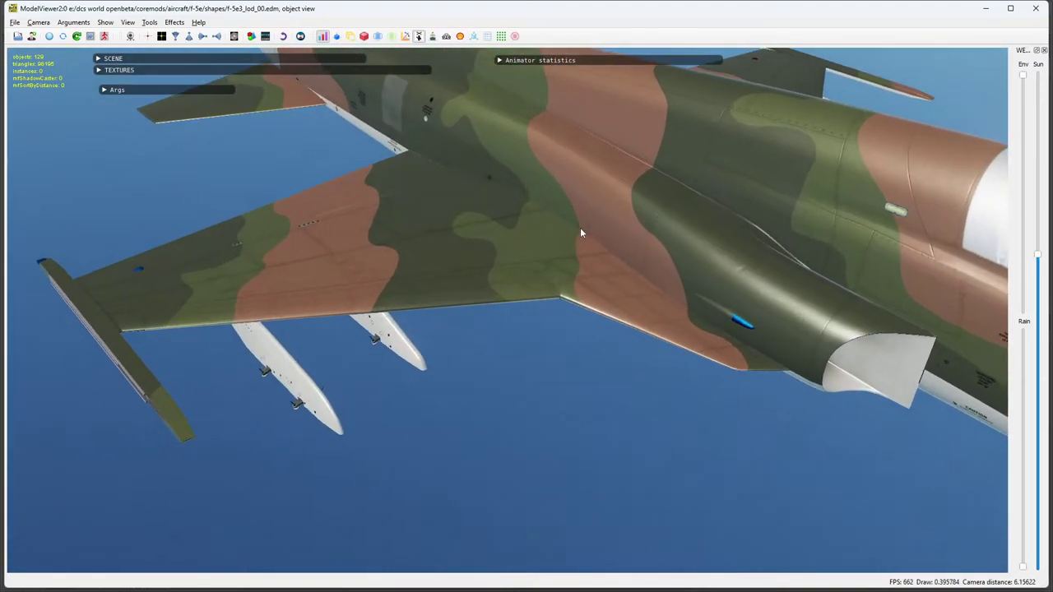
scroll(581, 229, up, 5)
drag(705, 195, 698, 199)
scroll(608, 274, down, 2)
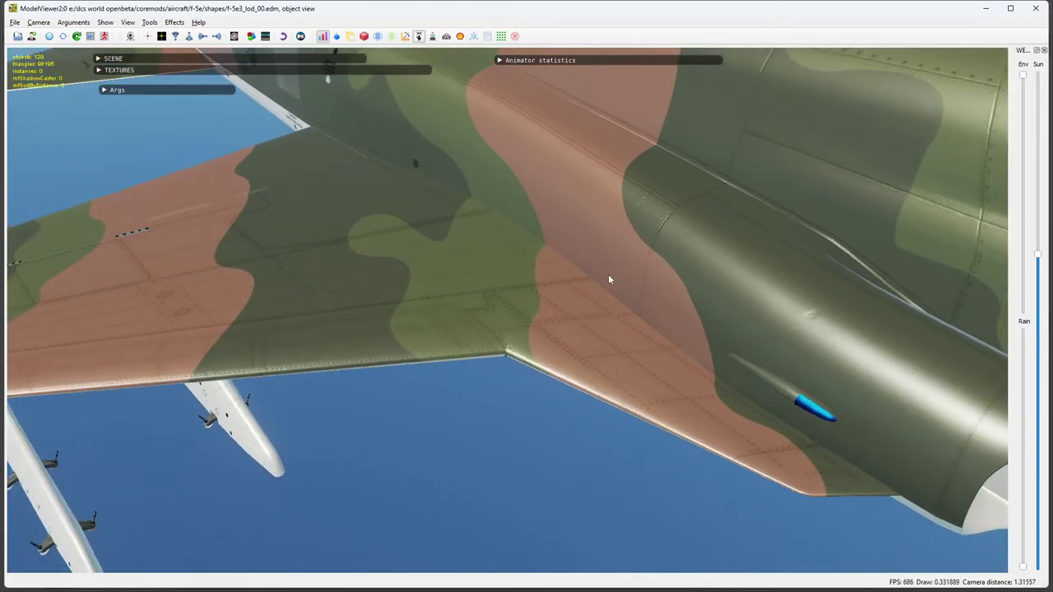
drag(623, 341, 672, 424)
scroll(602, 363, down, 5)
scroll(636, 279, down, 2)
scroll(599, 333, down, 5)
scroll(715, 411, up, 2)
drag(756, 404, 695, 392)
scroll(616, 377, up, 2)
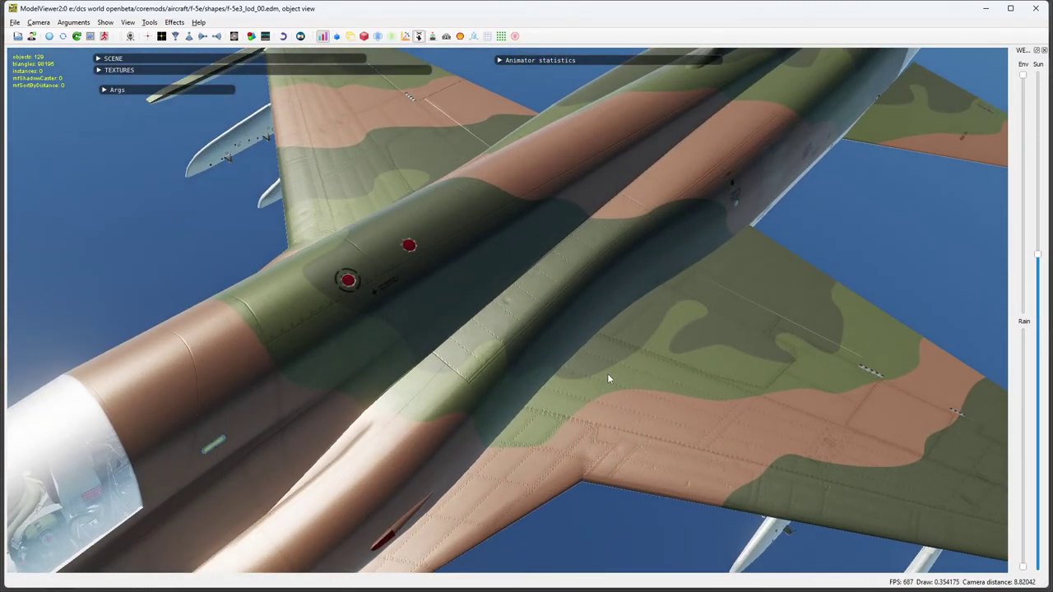
drag(608, 378, 634, 334)
scroll(633, 334, up, 2)
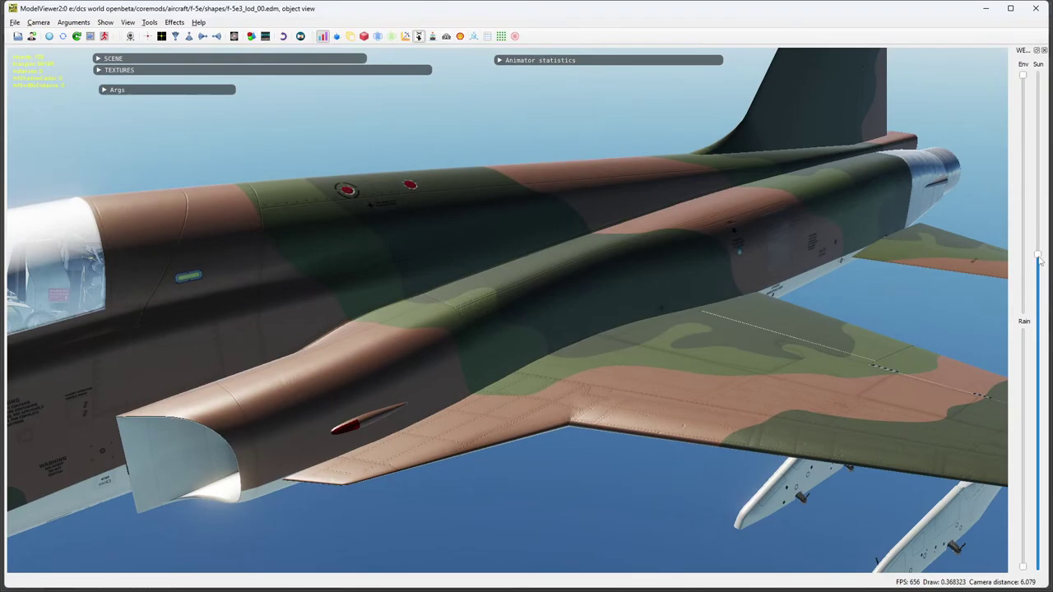
Lower the sun setting further and examine how the wing's panel lines match the fuselage on the aircraft's underside.
drag(1038, 256, 1037, 406)
drag(123, 419, 504, 253)
scroll(436, 185, down, 3)
scroll(551, 311, up, 5)
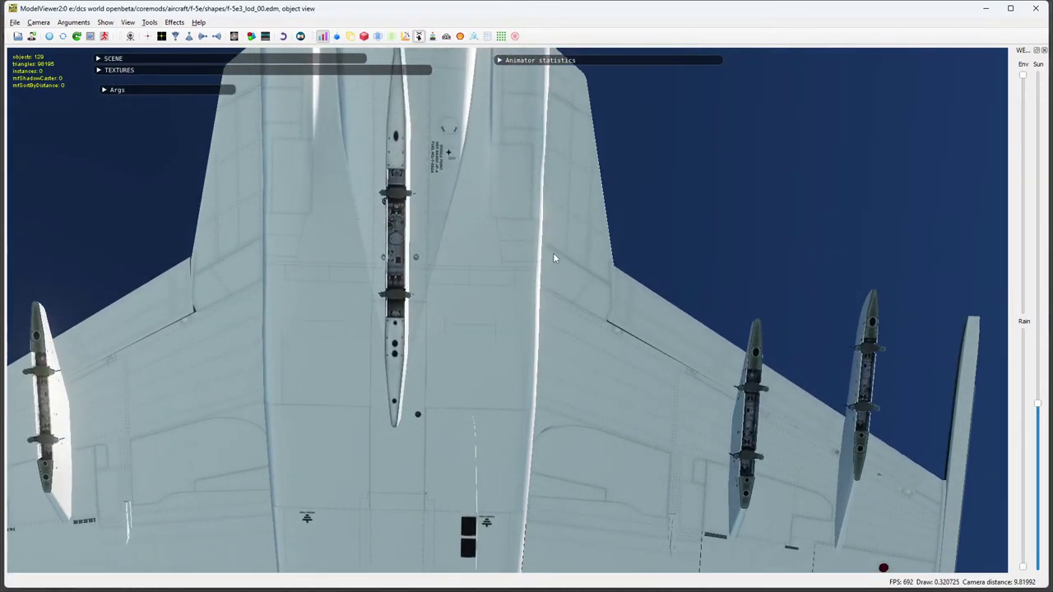
drag(626, 266, 587, 253)
scroll(551, 303, down, 2)
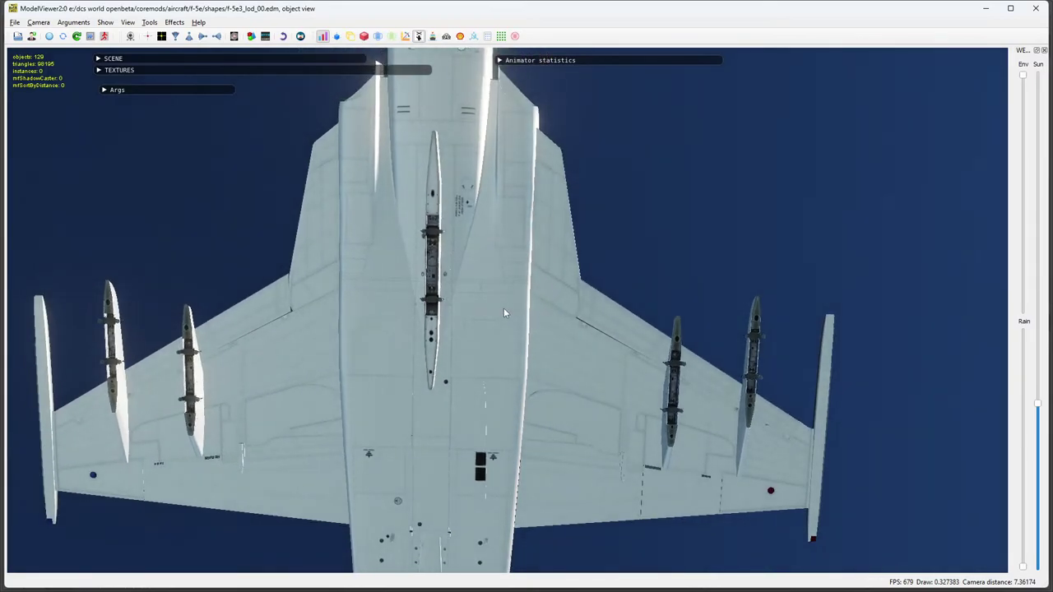
drag(503, 307, 390, 303)
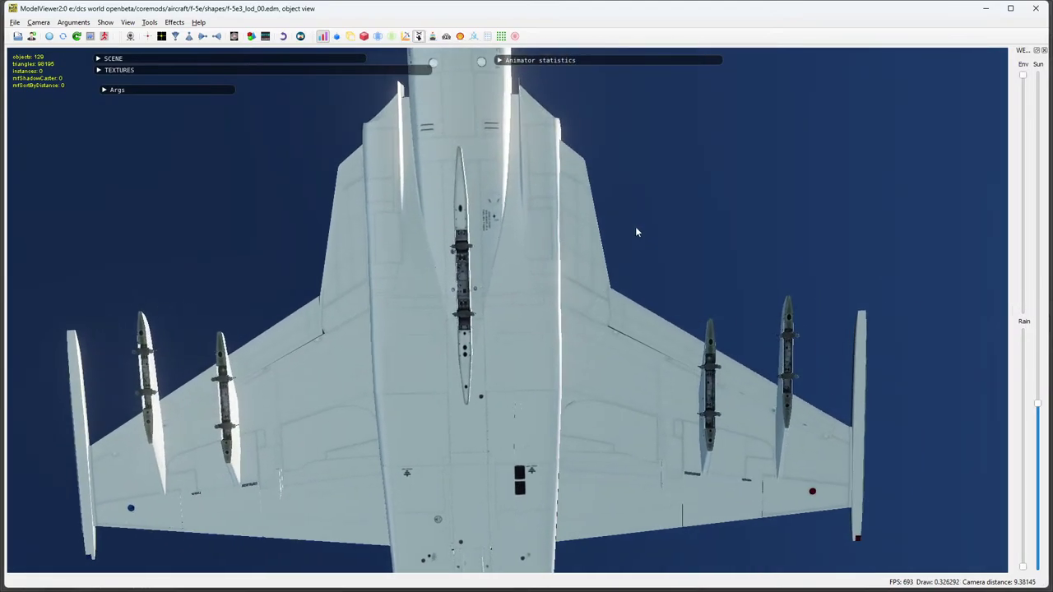
Examine the wing's panel lines and rivets up close on the underside and on the camouflaged upper surface, compared with the fuselage.
scroll(635, 226, up, 4)
scroll(598, 221, up, 3)
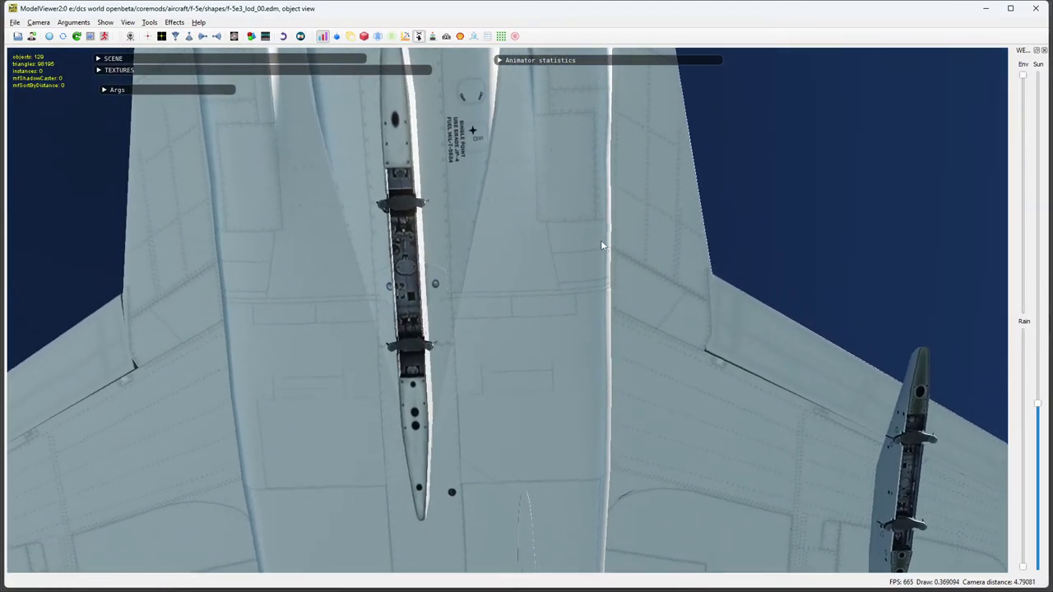
drag(619, 216, 684, 313)
scroll(684, 313, up, 4)
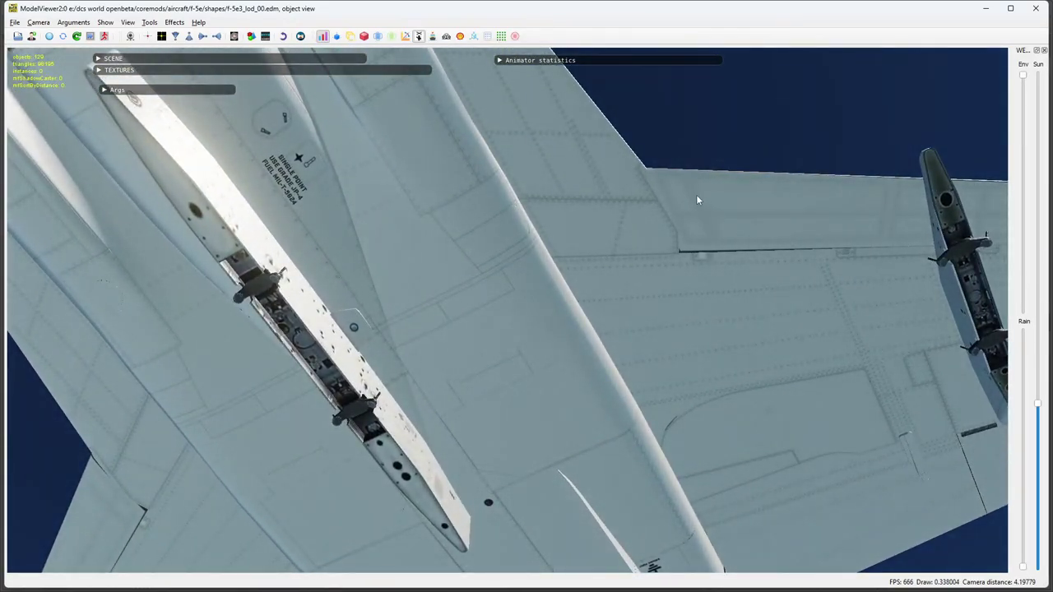
drag(696, 199, 778, 427)
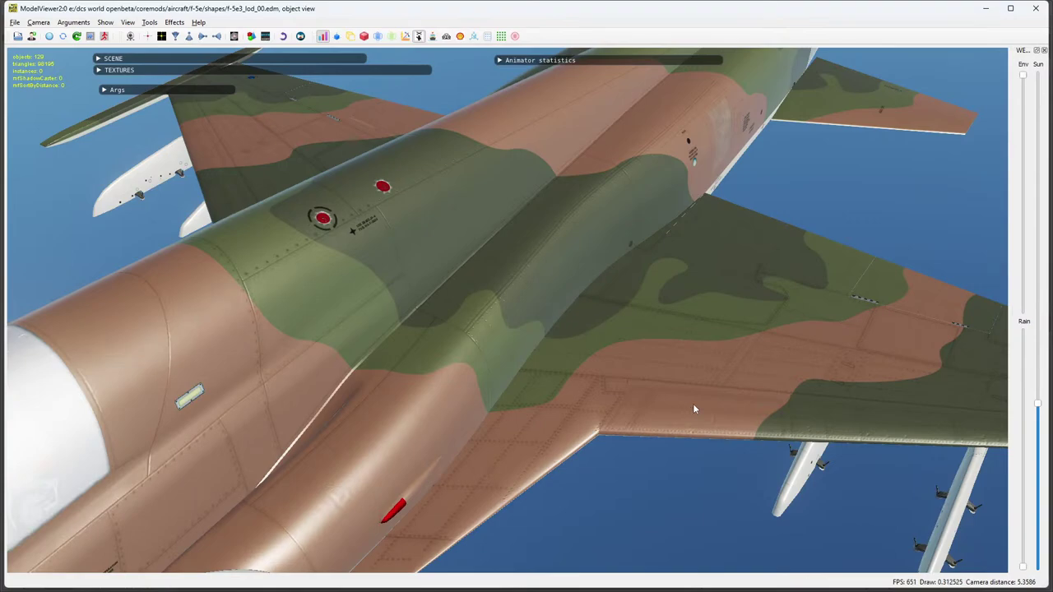
drag(838, 268, 908, 291)
drag(463, 291, 608, 259)
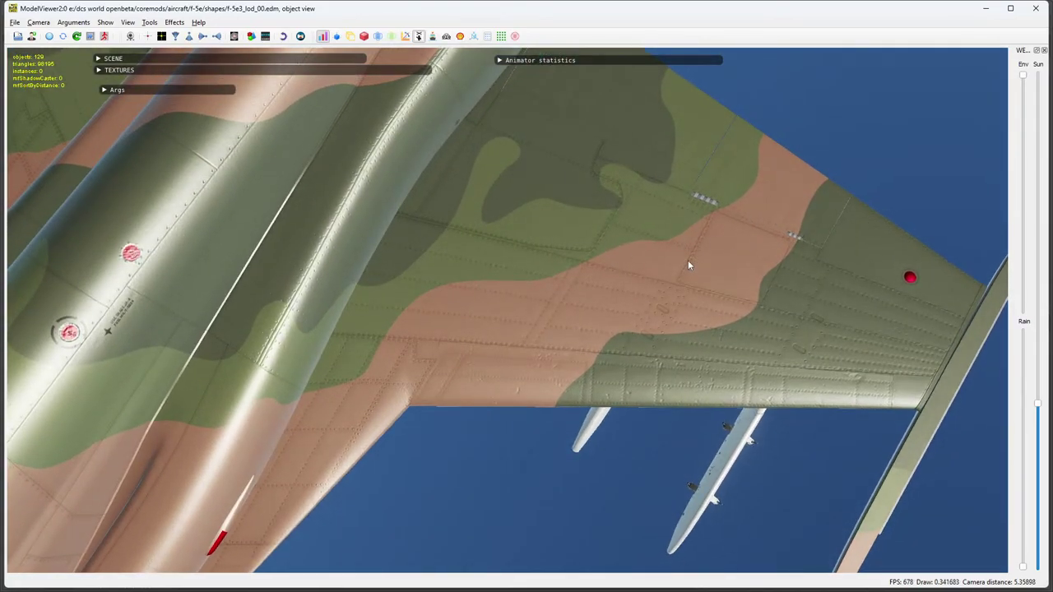
drag(688, 263, 589, 317)
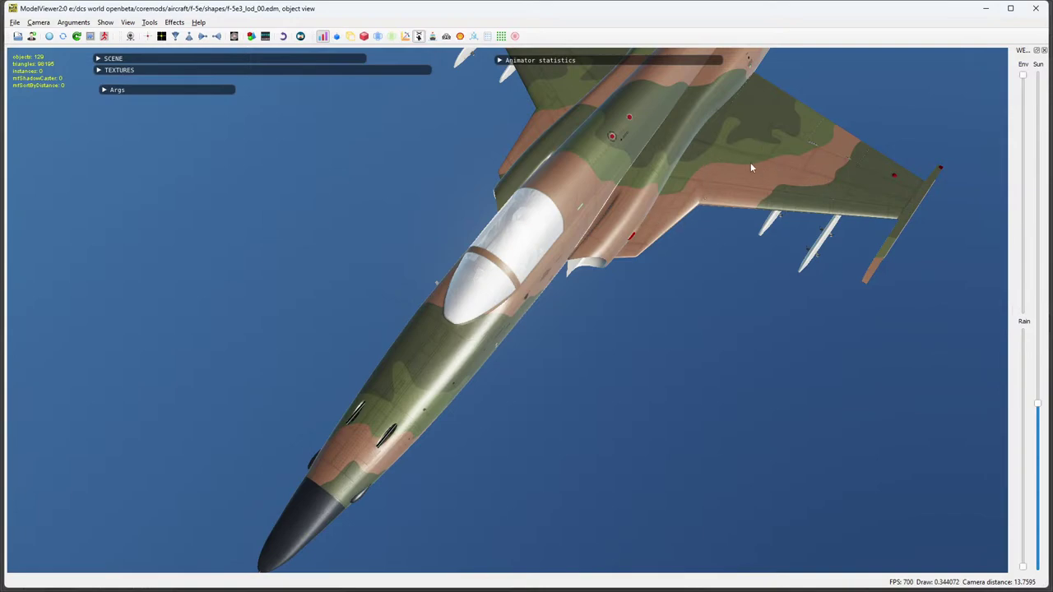
drag(691, 170, 680, 146)
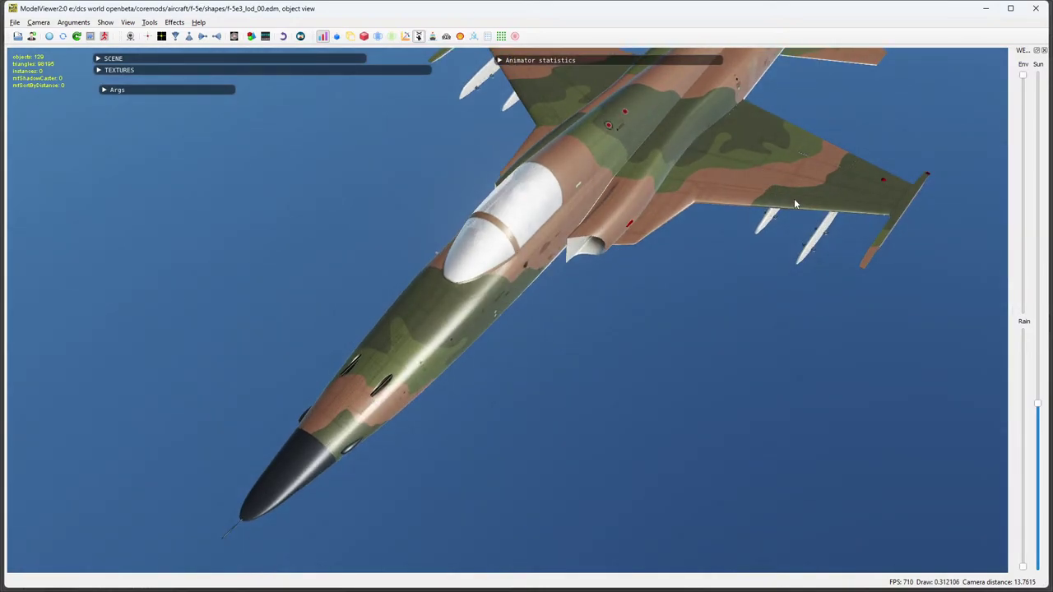
drag(793, 199, 679, 310)
scroll(680, 309, up, 1)
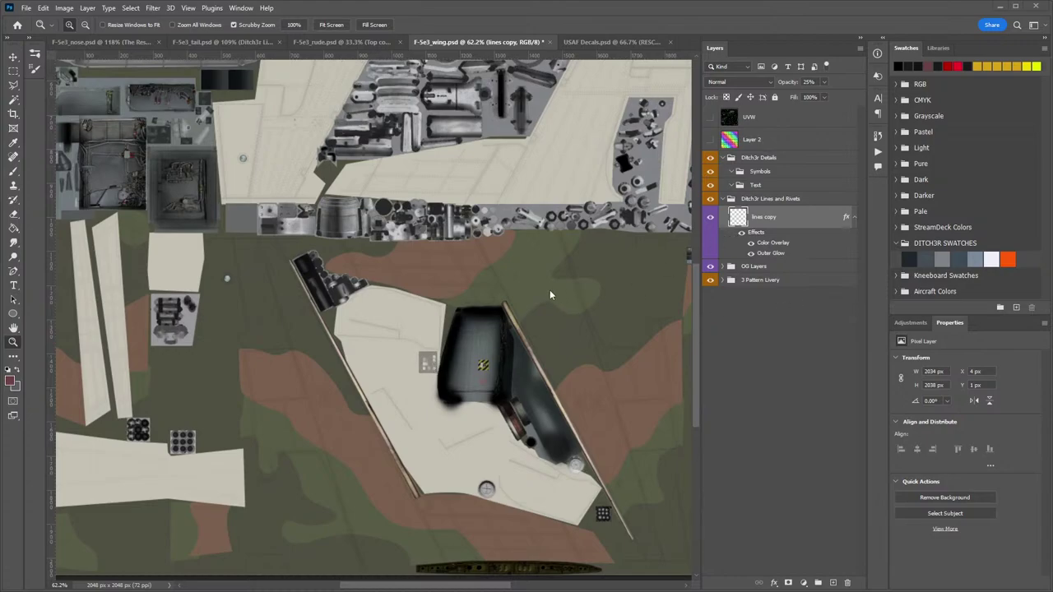
Switch to Photoshop, expand the OG Layers group of F-5e3_wing.psd, and tag the lines copy layer with the orange color label.
click(722, 267)
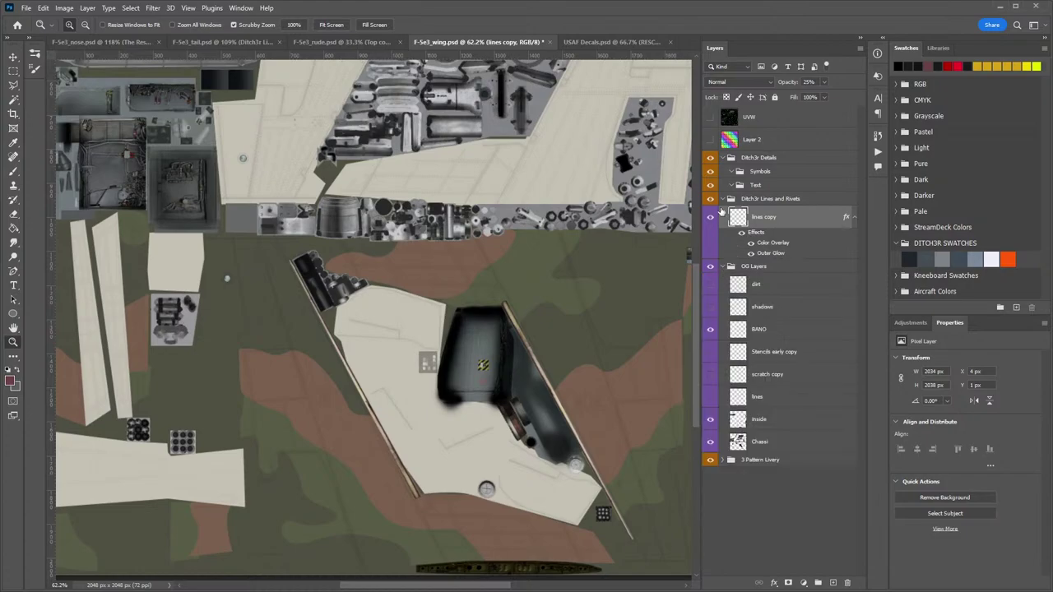
right_click(798, 221)
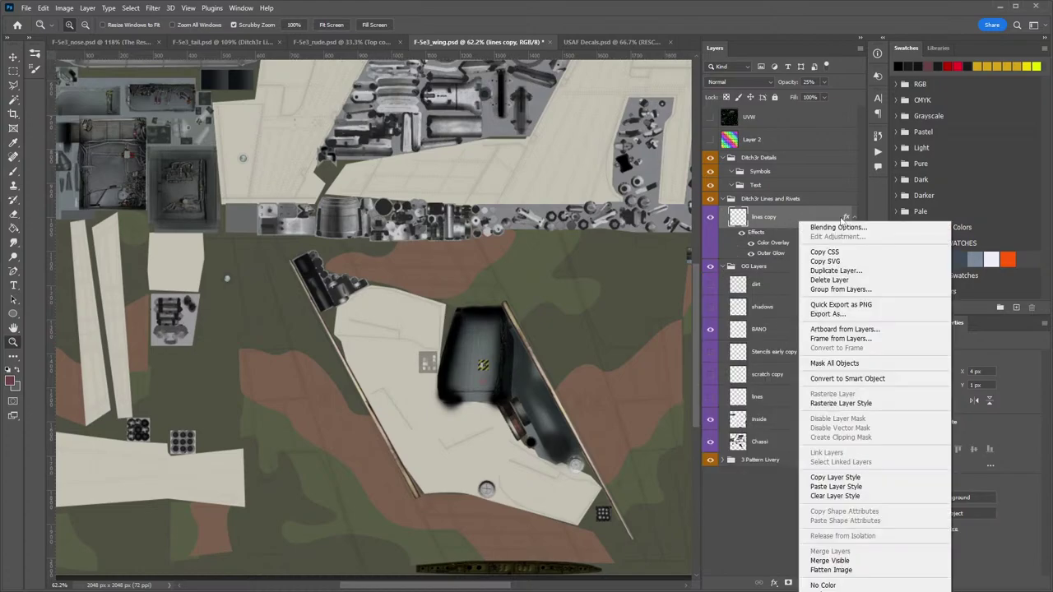
click(822, 591)
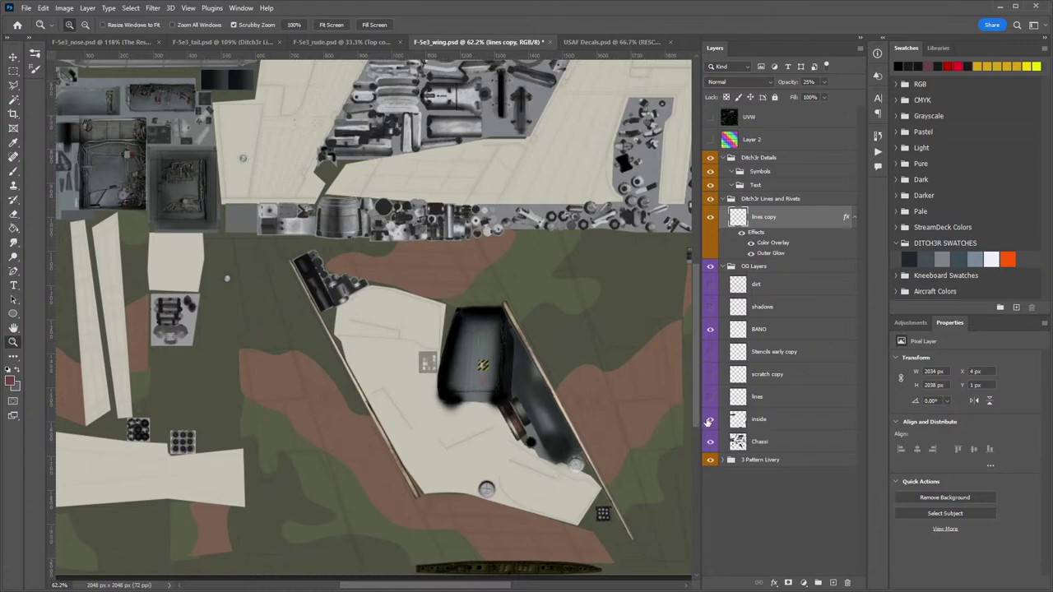
Toggle the visibility of the inside layer in OG Layers to check what it contains.
click(710, 420)
click(709, 419)
click(710, 419)
click(709, 419)
Duplicate the Stencils early copy layer and move the duplicate below lines copy in the Ditch3r Lines and Rivets group.
click(711, 352)
right_click(789, 352)
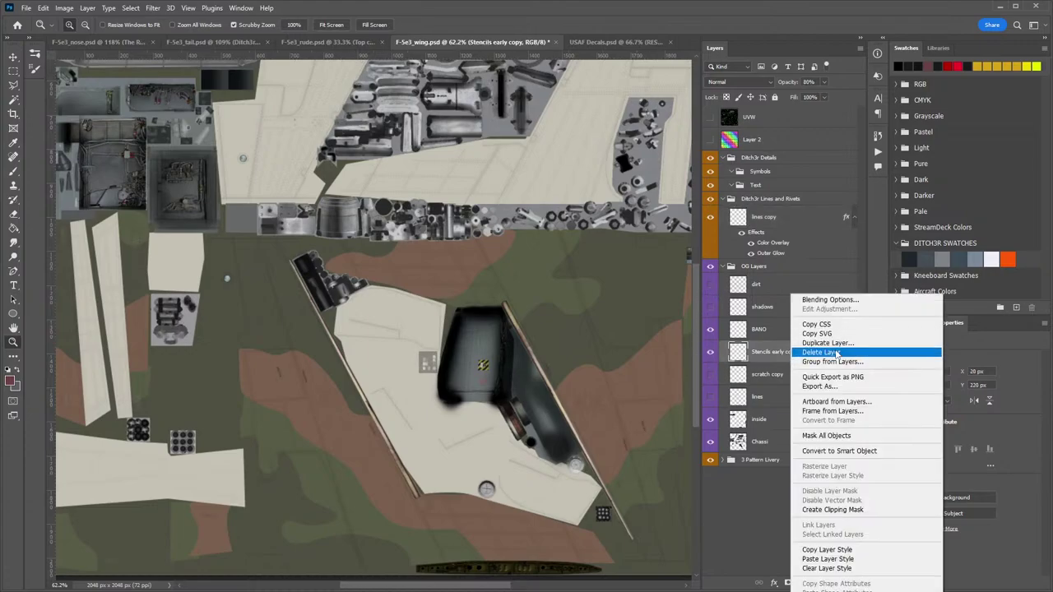
click(835, 354)
key(Escape)
right_click(810, 352)
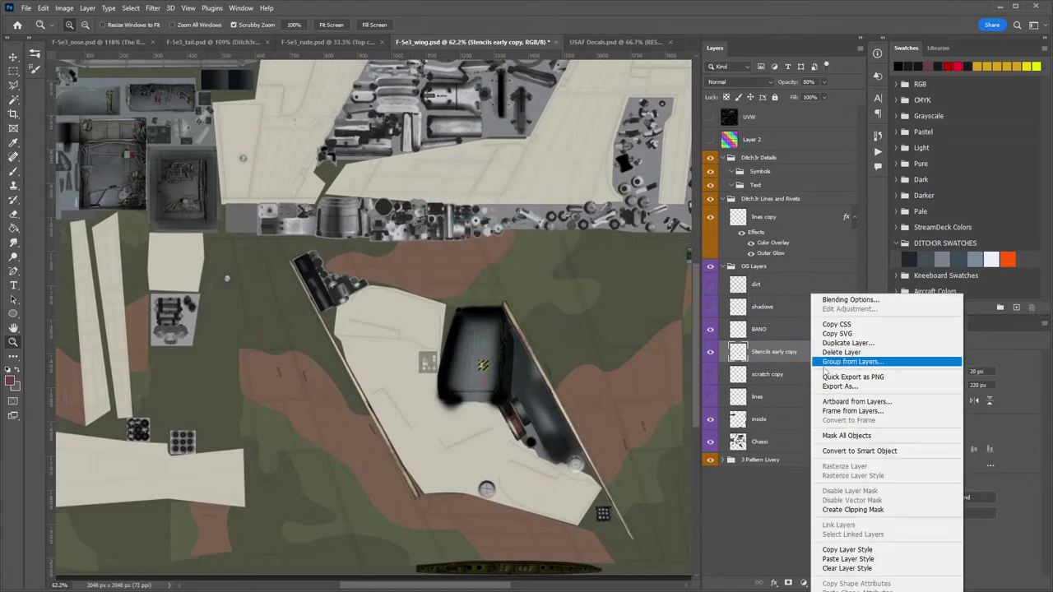
click(845, 344)
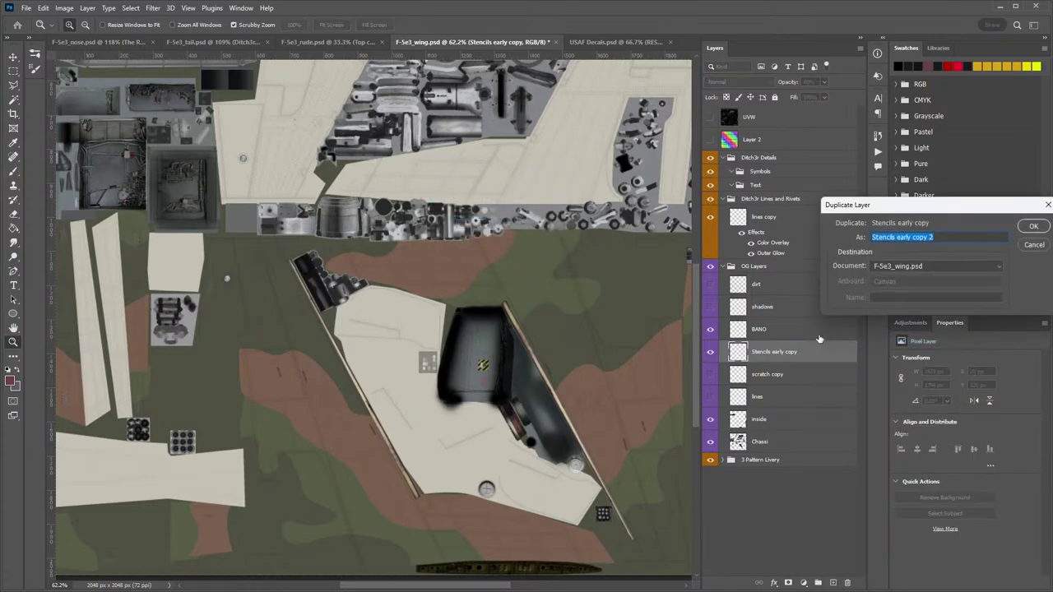
key(Return)
drag(783, 352, 785, 257)
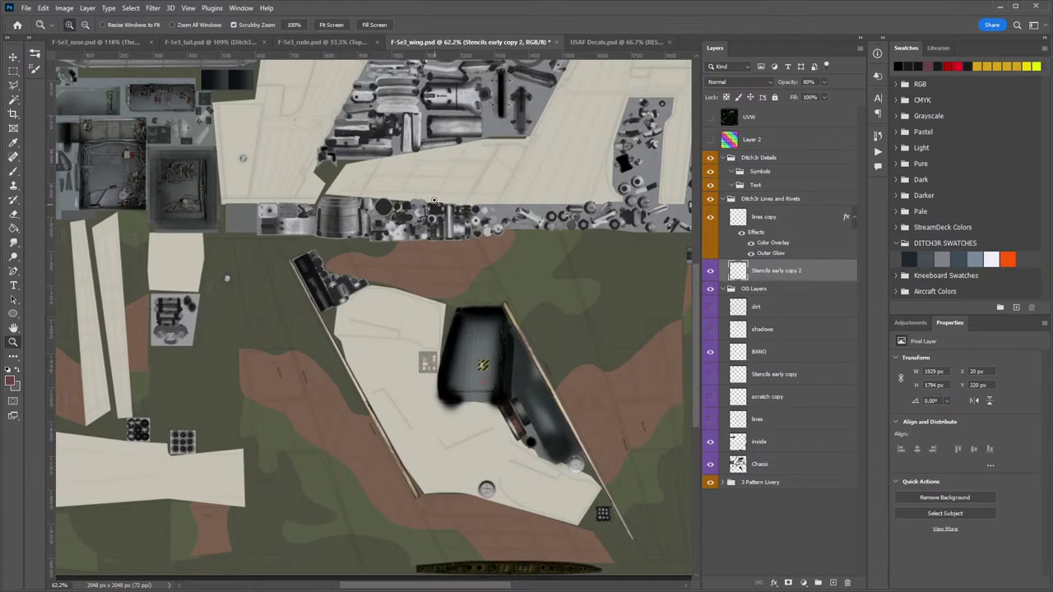
Examine the original stencil markings, such as NO STEP, across the camouflaged and light parts of the wing texture.
drag(447, 164, 411, 345)
drag(415, 237, 496, 295)
scroll(507, 312, down, 8)
drag(564, 365, 607, 348)
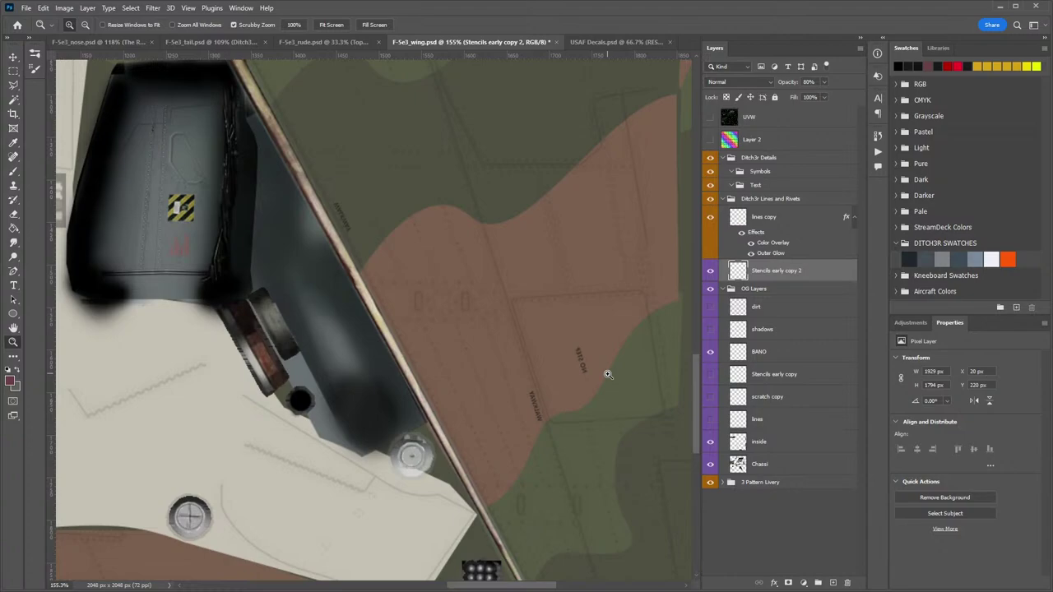
scroll(545, 290, down, 4)
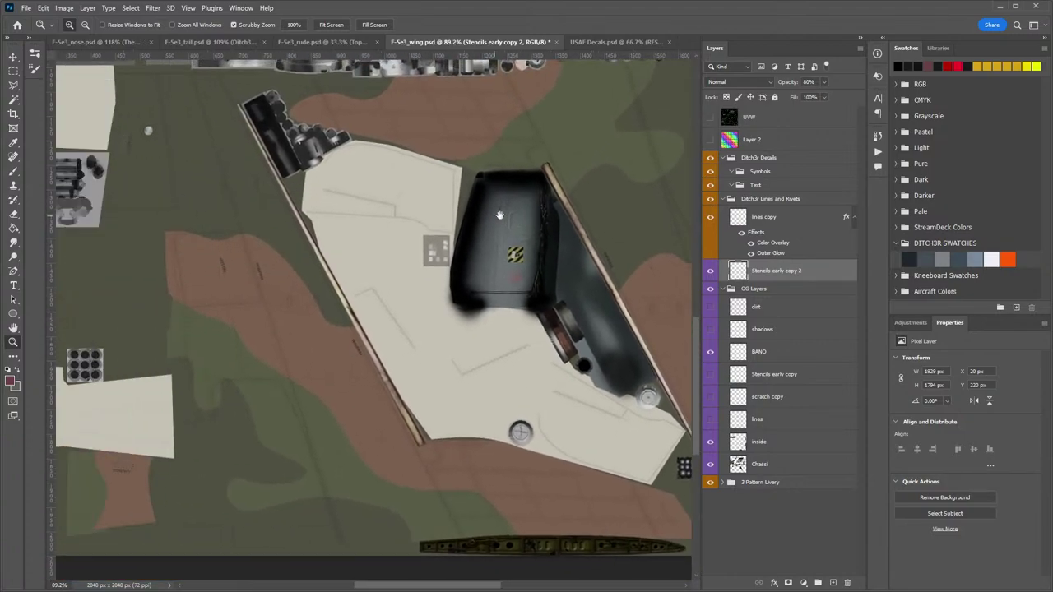
drag(327, 288, 370, 306)
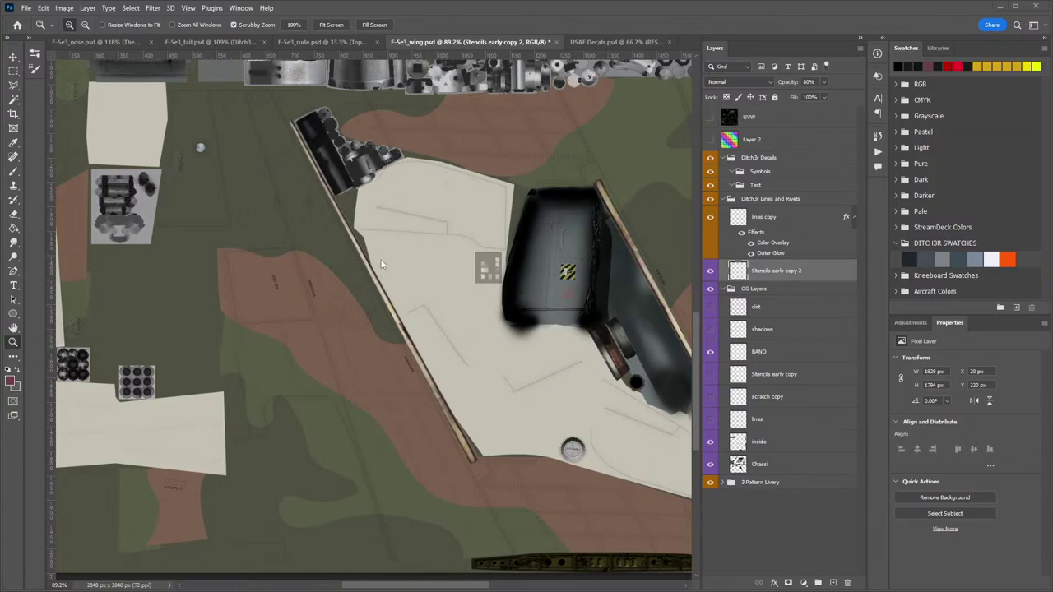
drag(336, 281, 228, 430)
drag(491, 190, 326, 140)
scroll(326, 139, down, 4)
scroll(326, 140, left, 3)
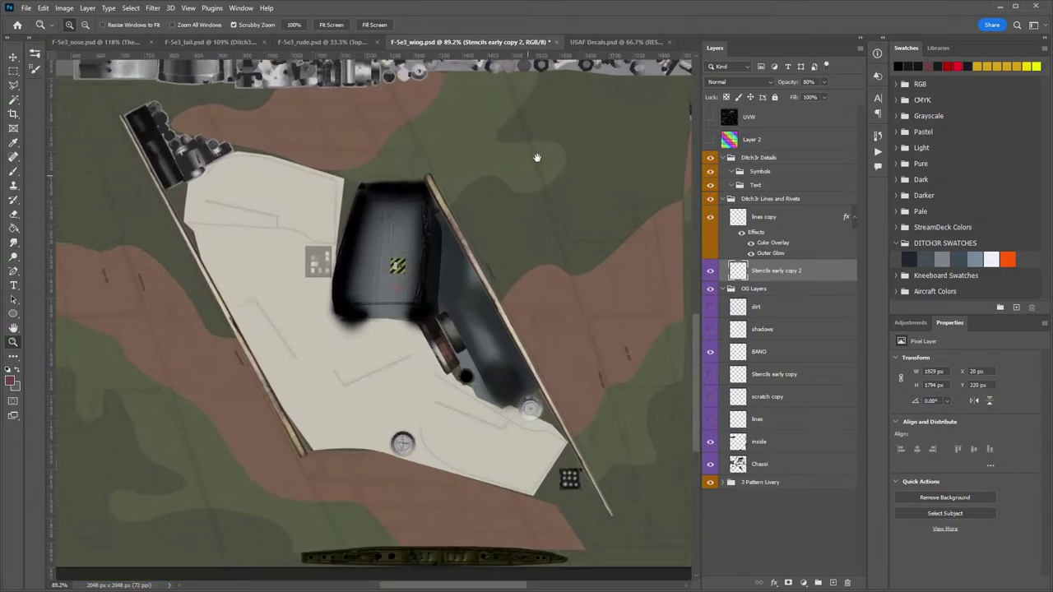
scroll(442, 191, up, 2)
scroll(441, 191, left, 4)
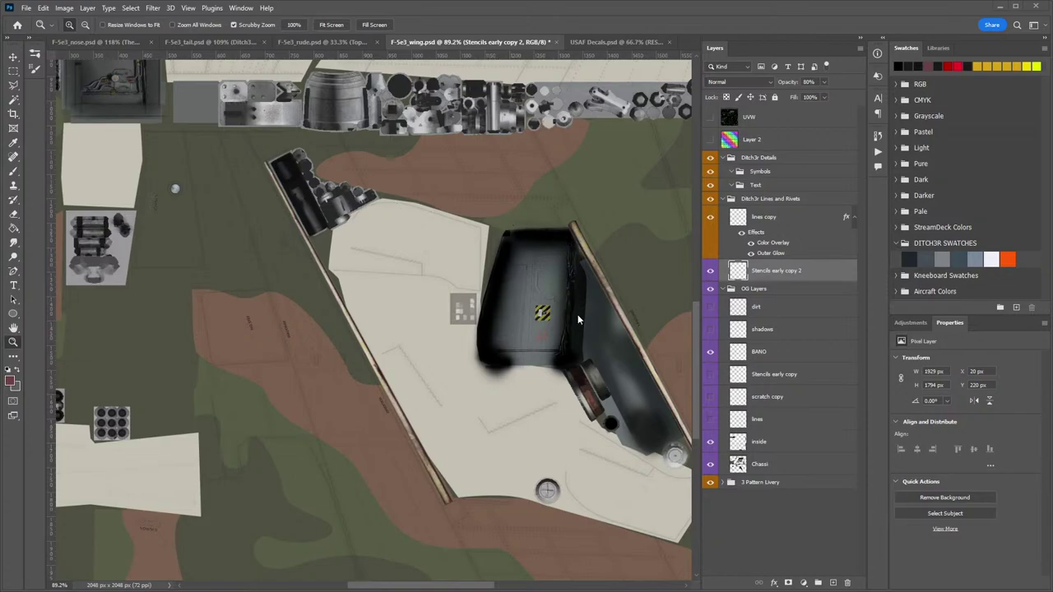
drag(523, 260, 368, 235)
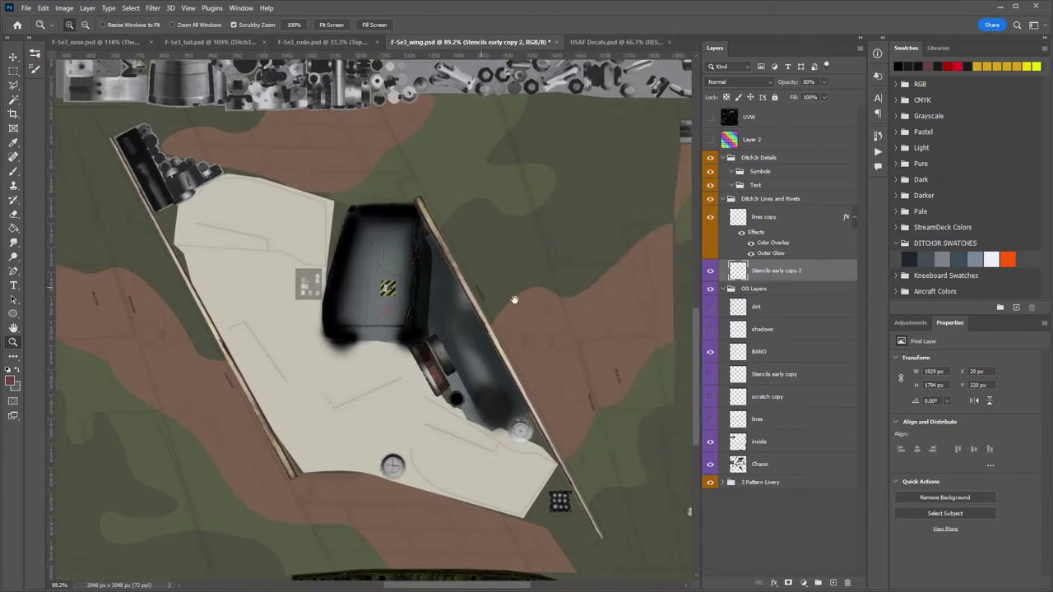
drag(564, 238, 465, 287)
drag(438, 321, 481, 256)
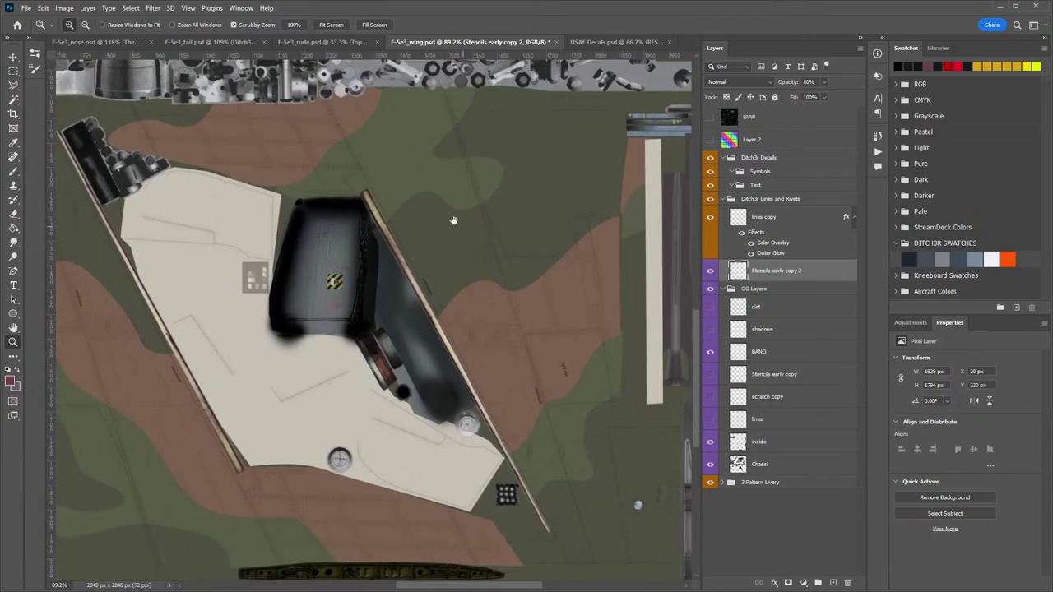
drag(433, 192, 493, 324)
drag(554, 502, 510, 374)
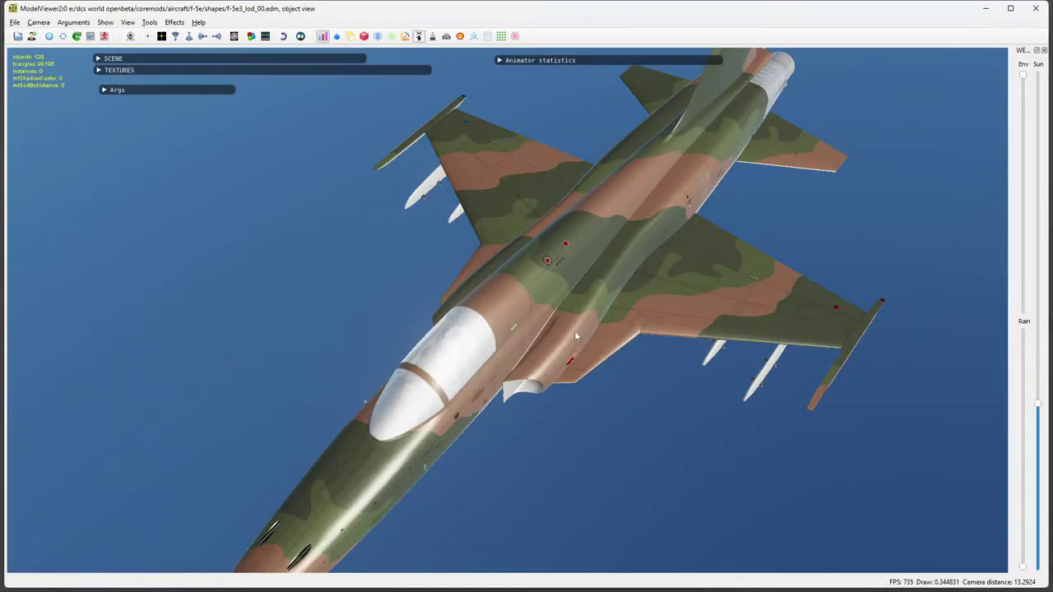
Switch to ModelViewer2.0, open the livery list, and load the usaf 'southeast asia' livery for the F-5E-3.
drag(574, 330, 530, 278)
key(l)
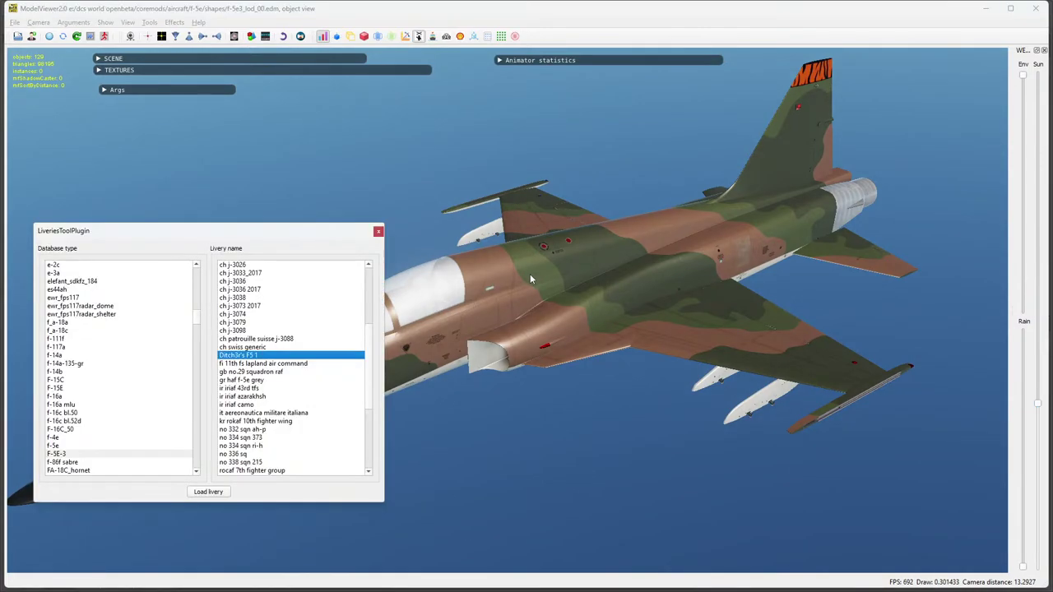
scroll(300, 432, down, 6)
click(230, 463)
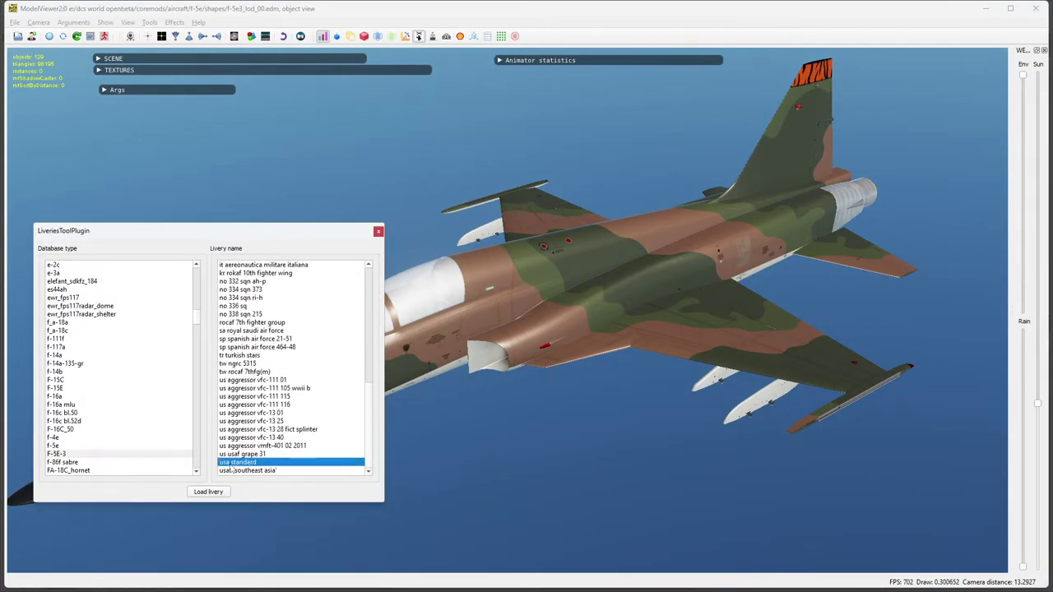
double_click(242, 470)
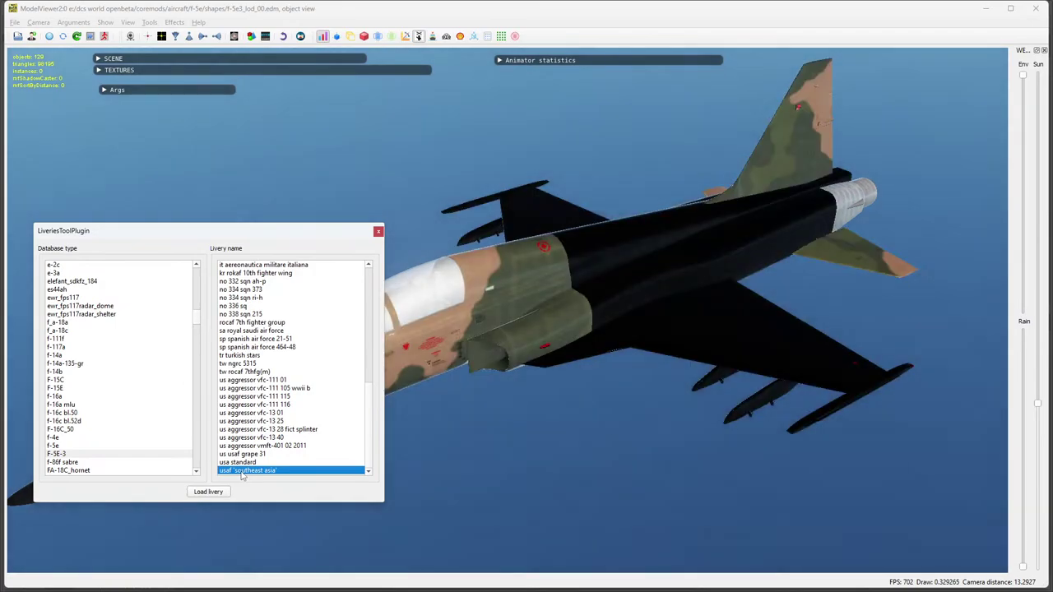
Preview the us usaf grape 31 livery and several us aggressor liveries to compare their wing markings.
double_click(237, 454)
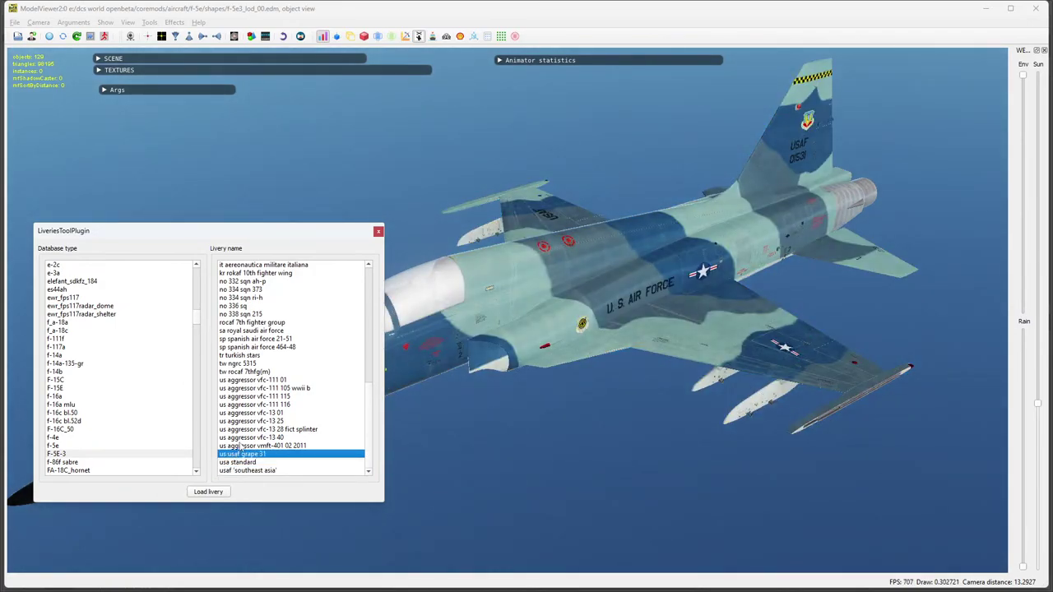
double_click(243, 445)
double_click(298, 438)
double_click(298, 422)
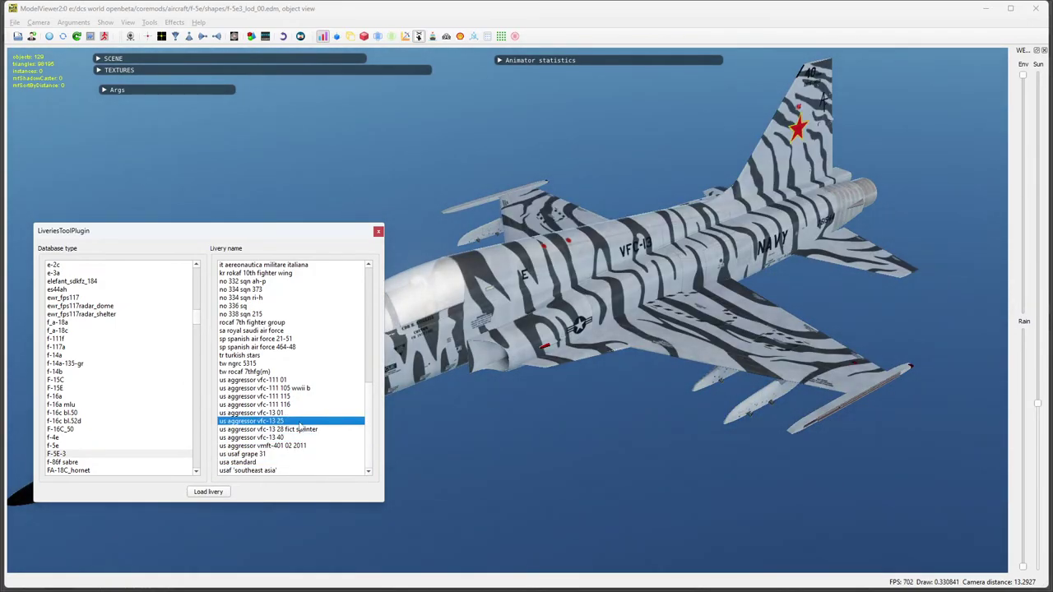
double_click(296, 413)
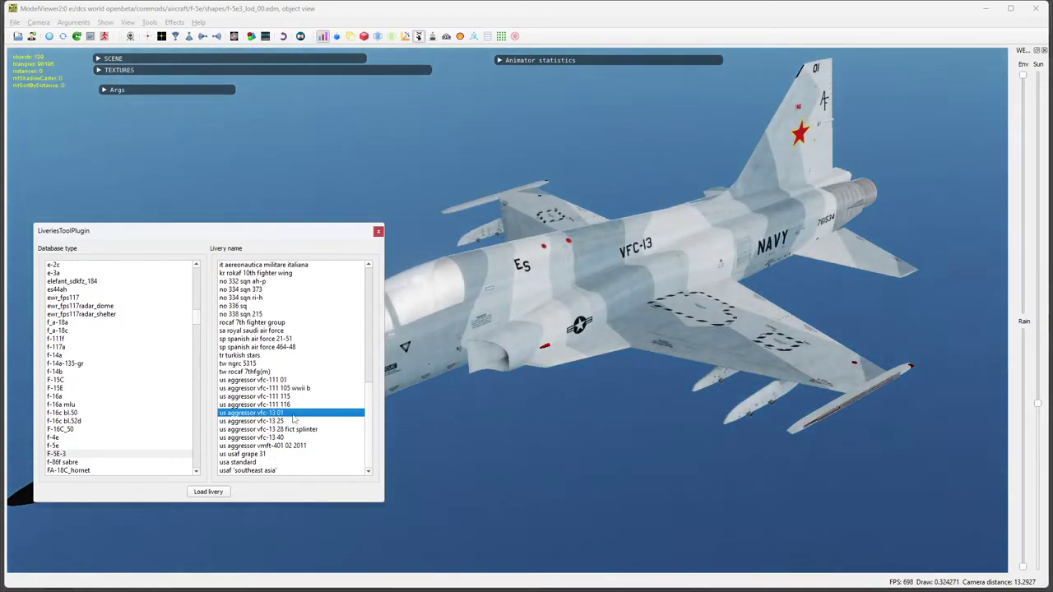
double_click(289, 404)
double_click(287, 397)
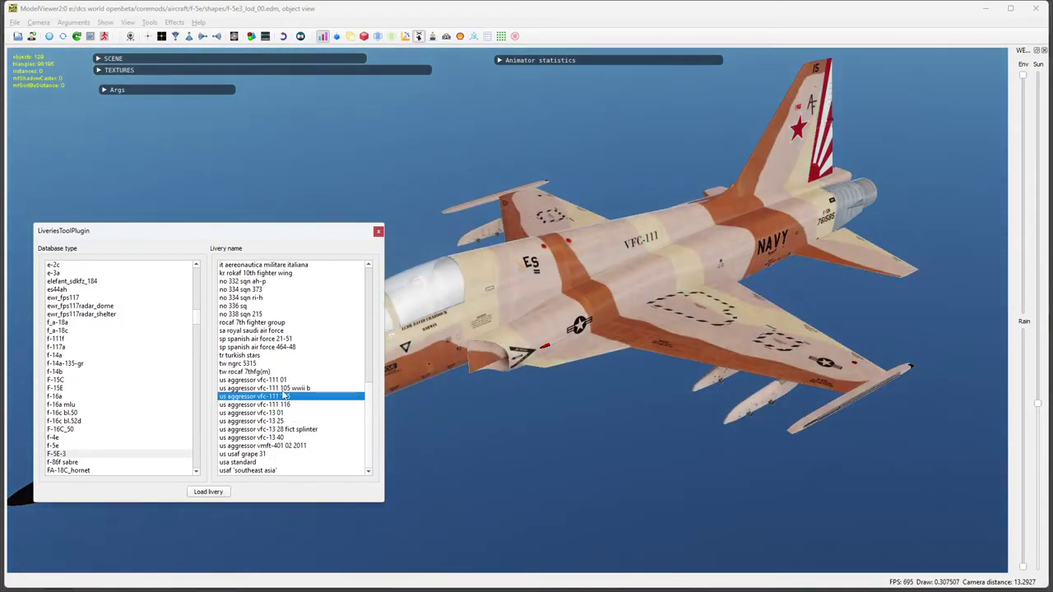
double_click(281, 388)
double_click(277, 380)
Load the tw rocaf 7thfg(m) livery, examine the stencils on its upper wing, and load the tw ngrc 5315 livery for comparison.
double_click(270, 371)
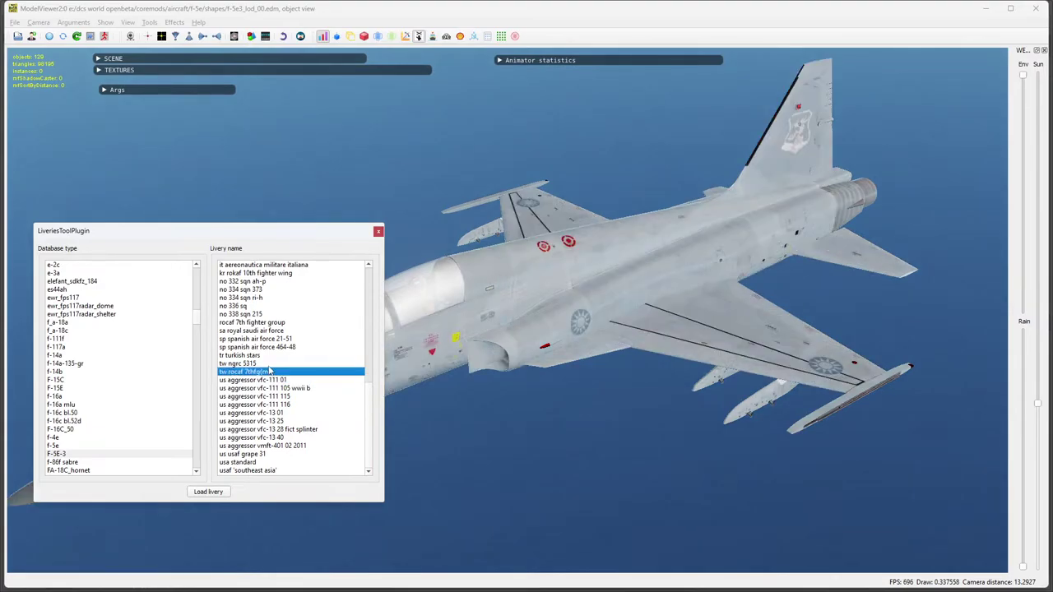
drag(716, 343, 763, 426)
scroll(759, 324, up, 5)
drag(758, 324, 715, 320)
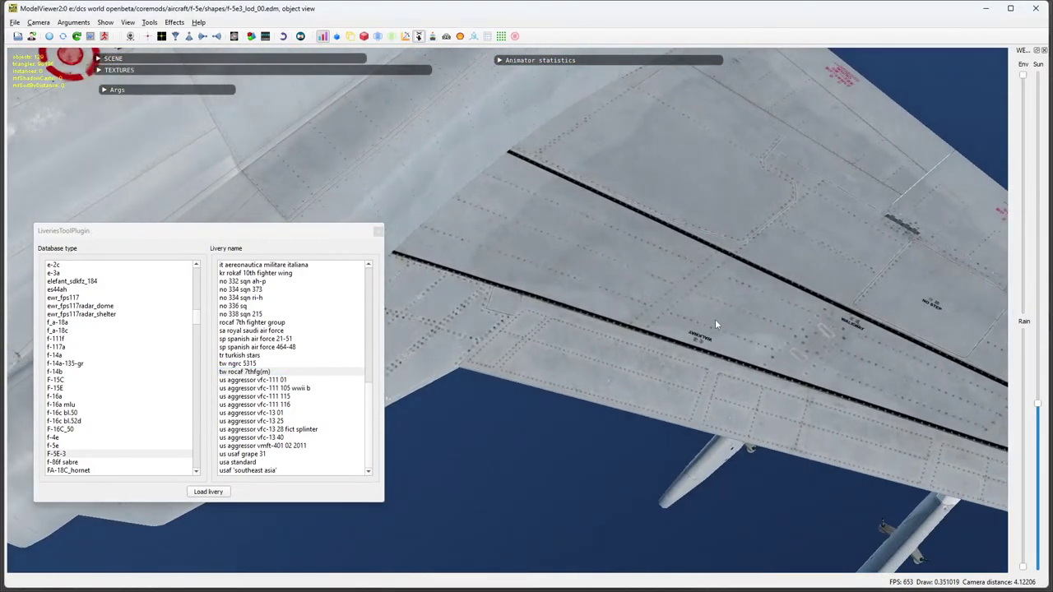
scroll(714, 321, down, 2)
drag(765, 355, 637, 305)
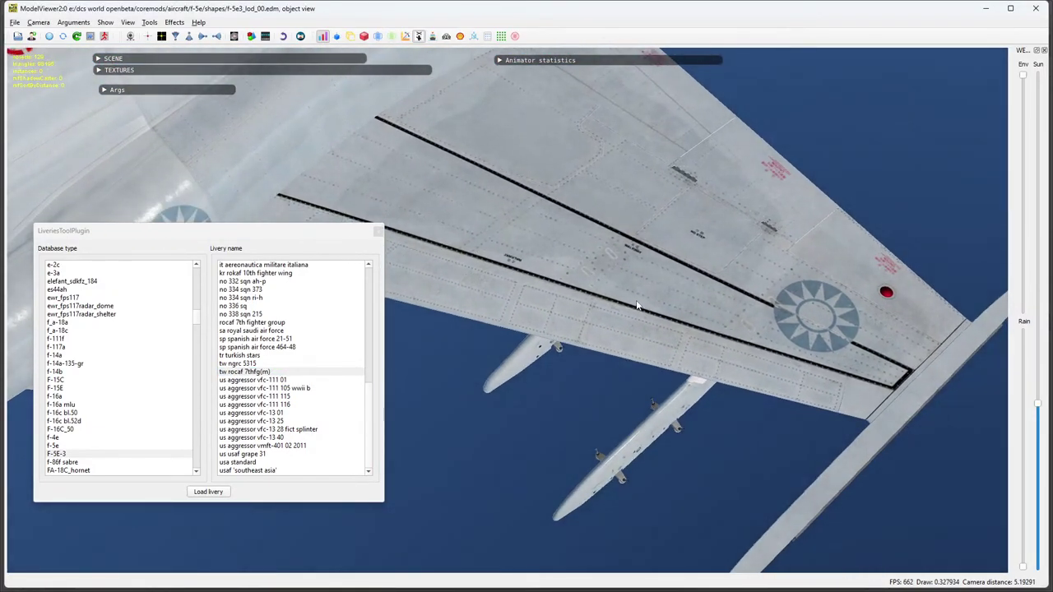
drag(765, 309, 651, 315)
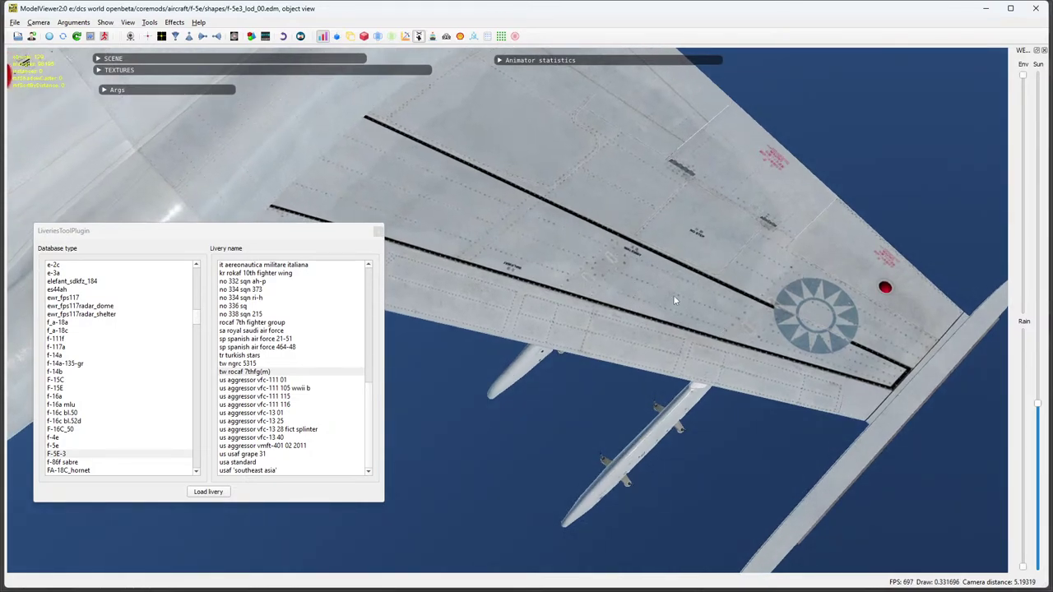
scroll(674, 296, down, 2)
drag(740, 352, 623, 325)
drag(510, 308, 643, 344)
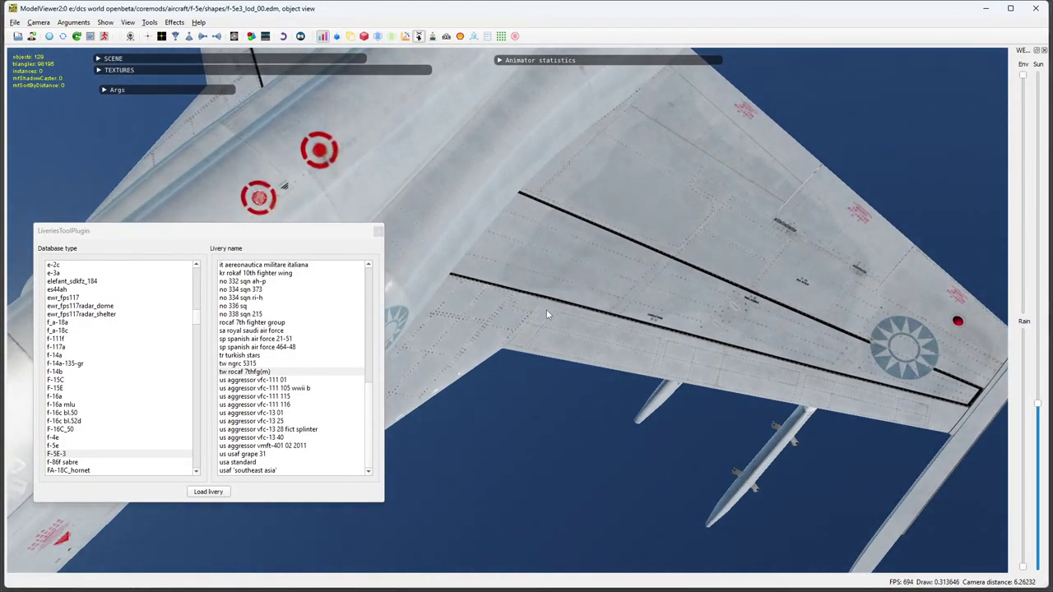
drag(546, 314, 509, 243)
click(235, 365)
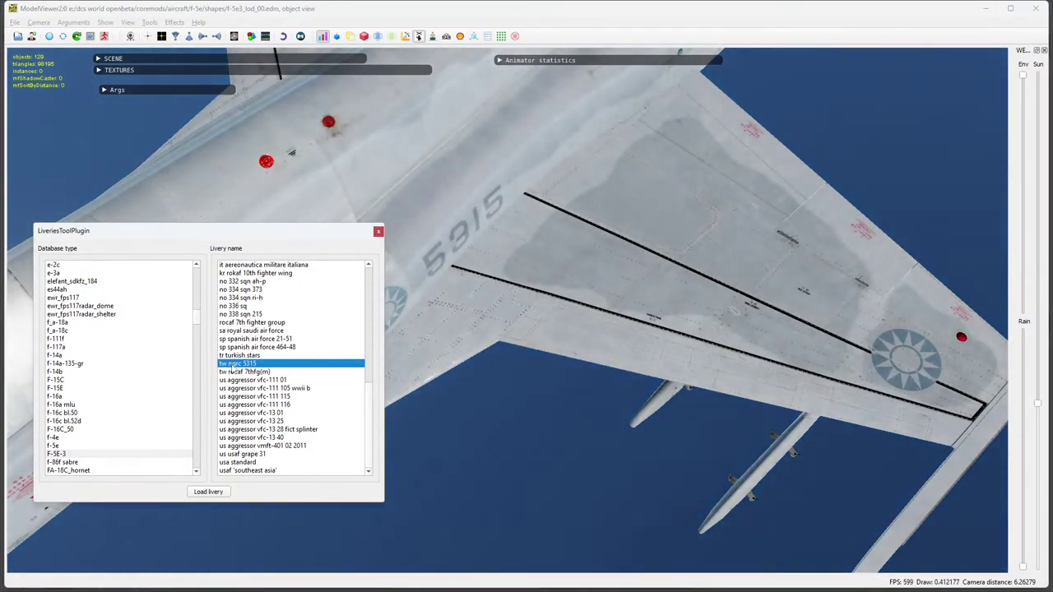
Preview the tr turkish stars, both sp spanish air force, and sa royal saudi air force liveries to compare their wing markings.
click(255, 355)
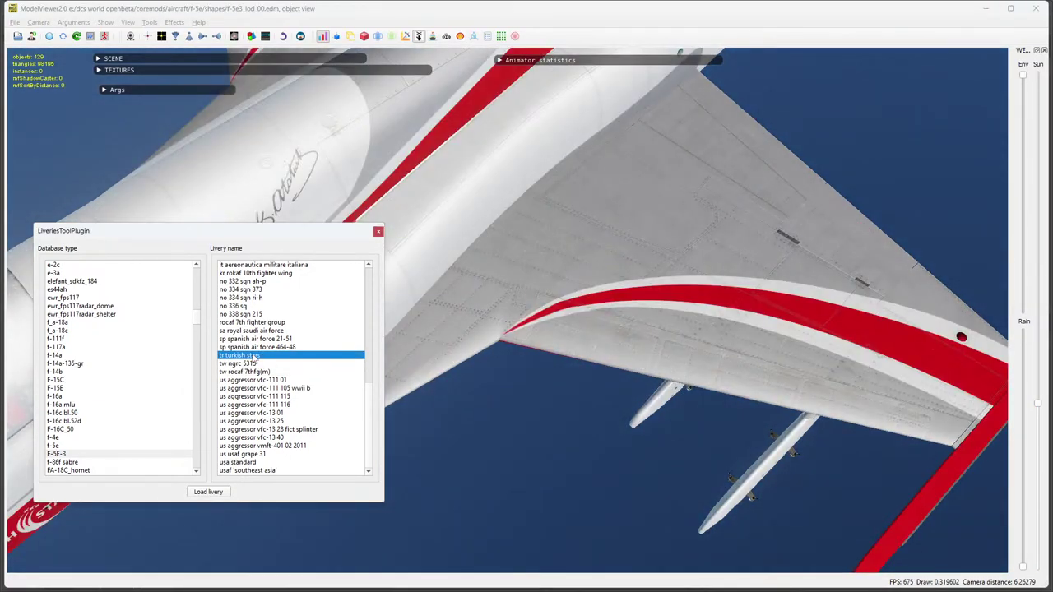
click(260, 347)
click(259, 340)
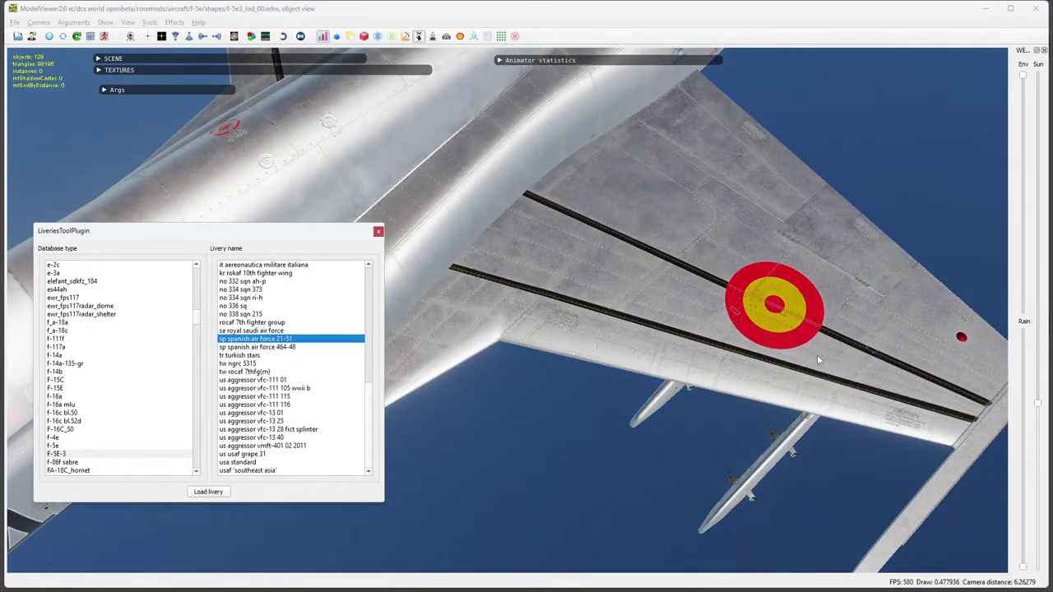
drag(817, 359, 900, 405)
drag(556, 267, 498, 305)
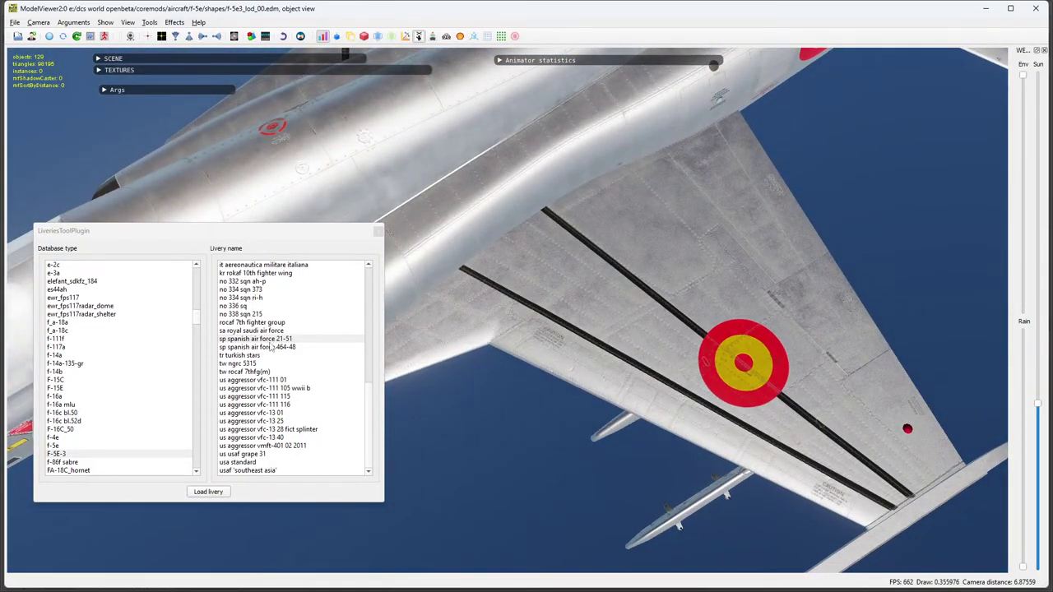
double_click(268, 340)
double_click(263, 330)
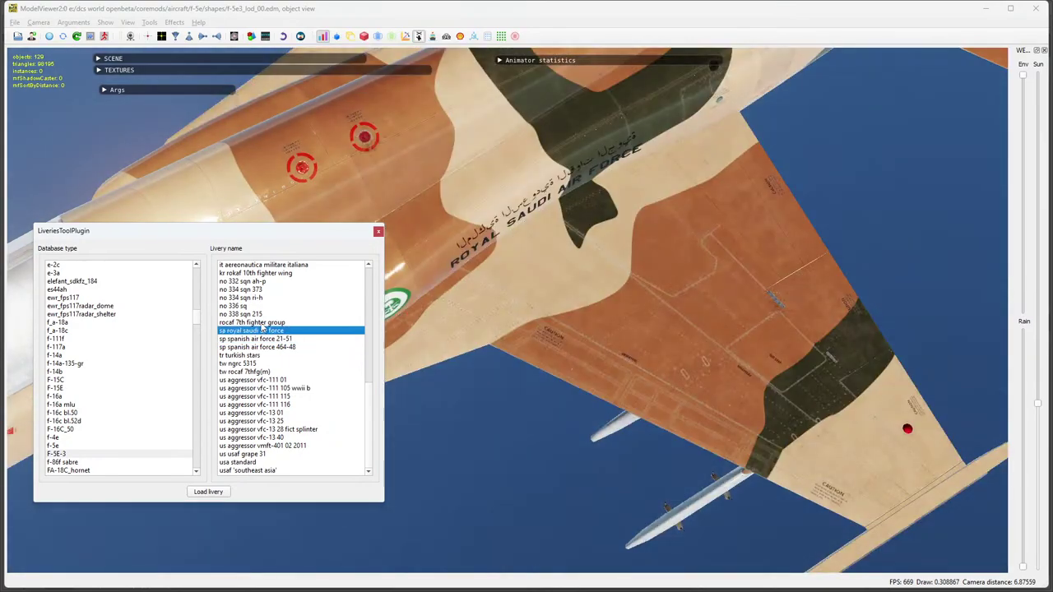
Preview the rocaf 7th fighter group livery and the no 338, 336, 334 and 332 squadron liveries to compare their wing stencils.
double_click(260, 321)
double_click(259, 314)
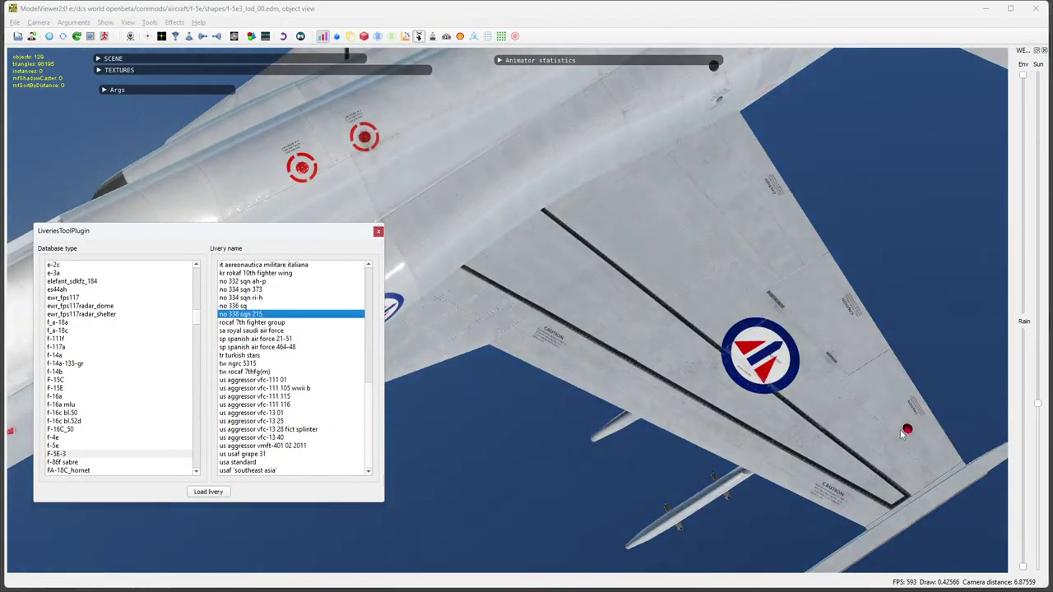
drag(559, 300, 609, 244)
double_click(236, 307)
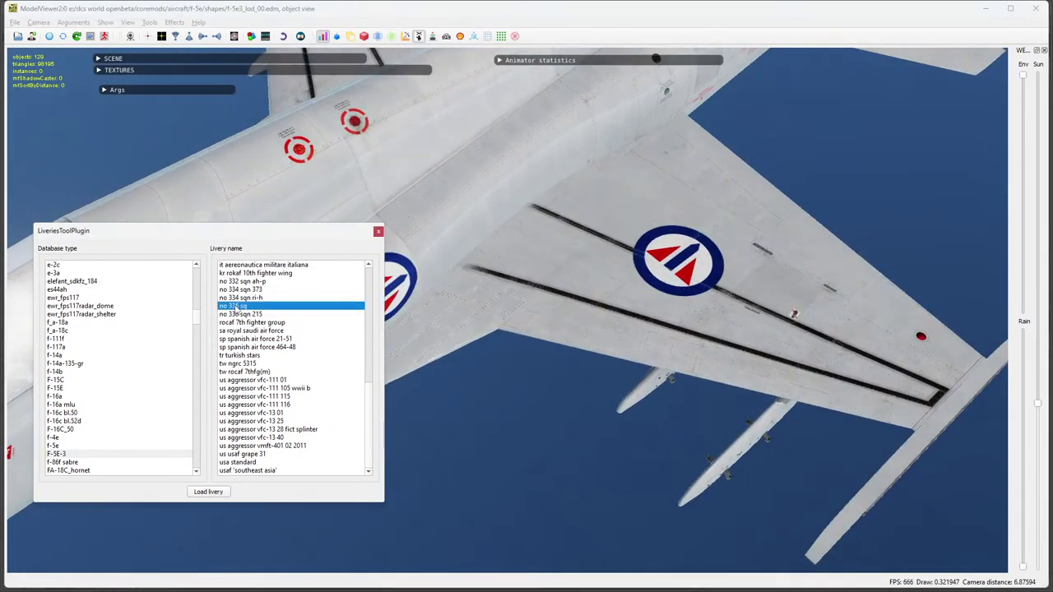
drag(531, 328, 573, 308)
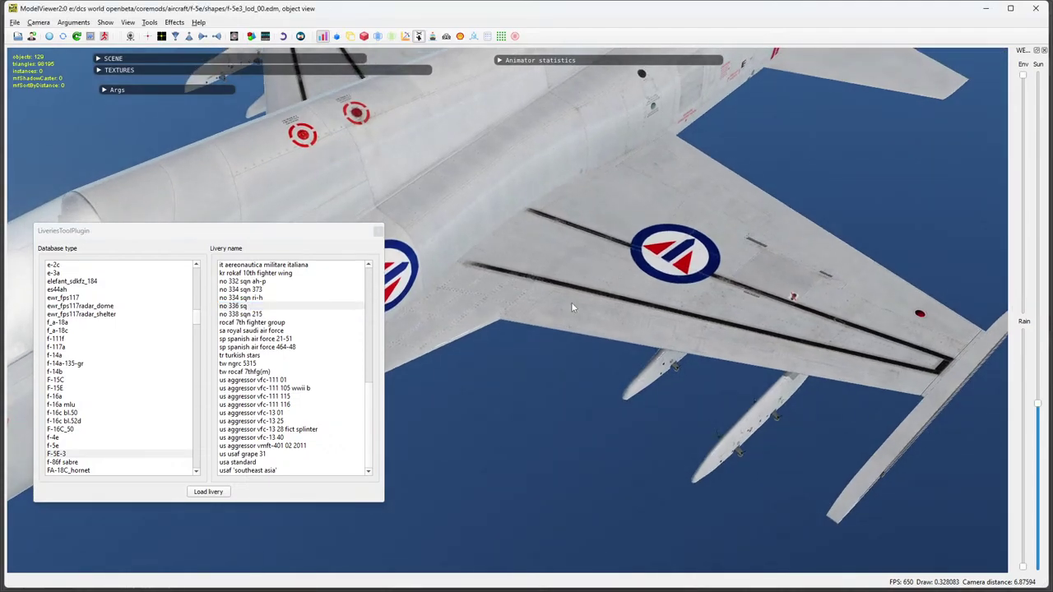
double_click(244, 298)
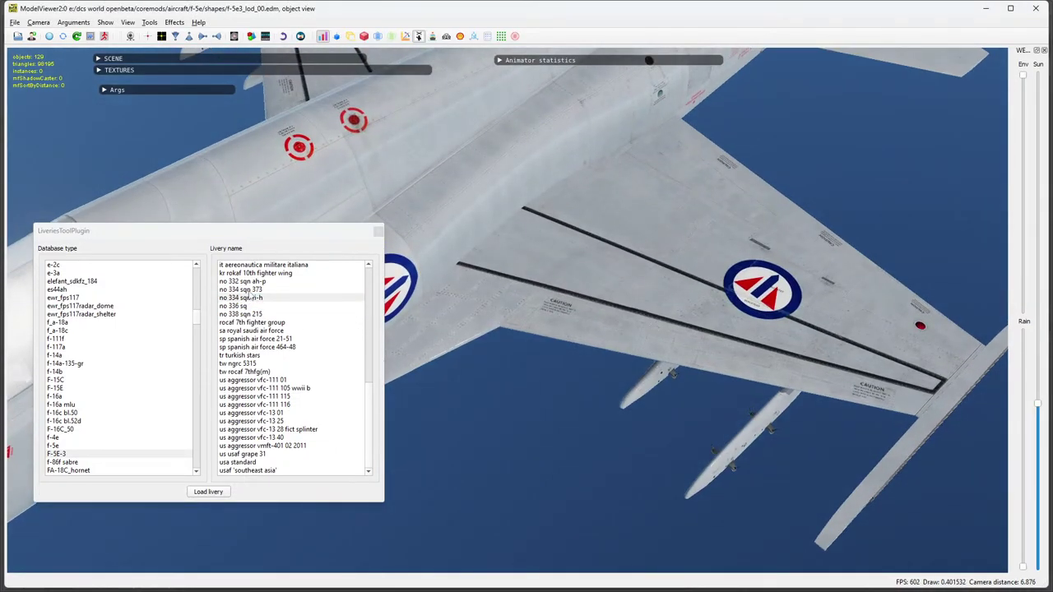
double_click(248, 290)
double_click(250, 281)
Load the kr rokaf 10th fighter wing livery and examine the walkway lines, NO STEP and CAUTION stencils on its upper wing.
double_click(249, 274)
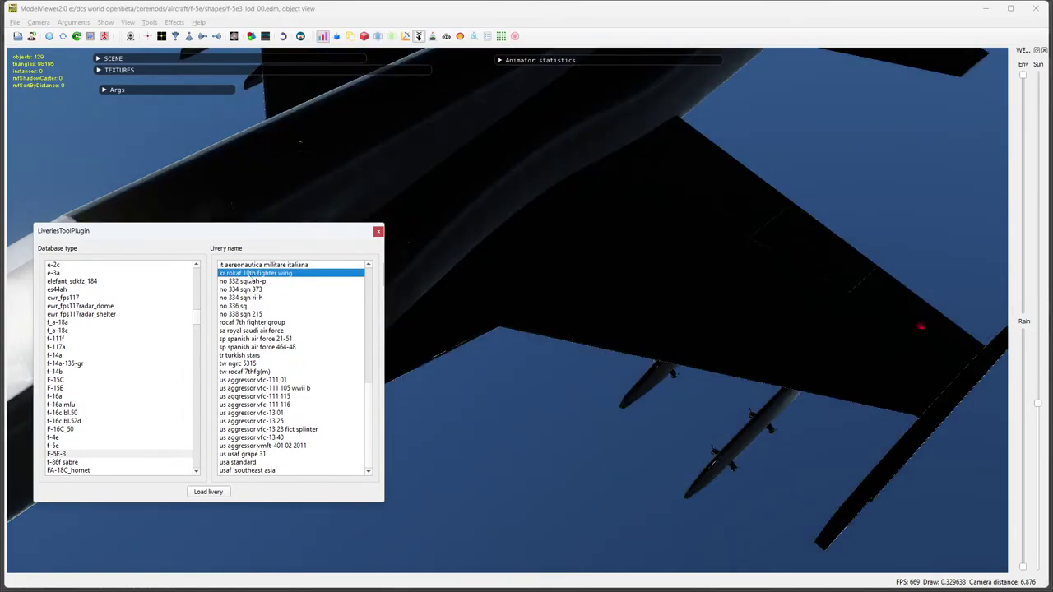
scroll(562, 288, up, 2)
mouse_move(572, 235)
mouse_down()
mouse_move(577, 207)
mouse_move(573, 251)
mouse_up()
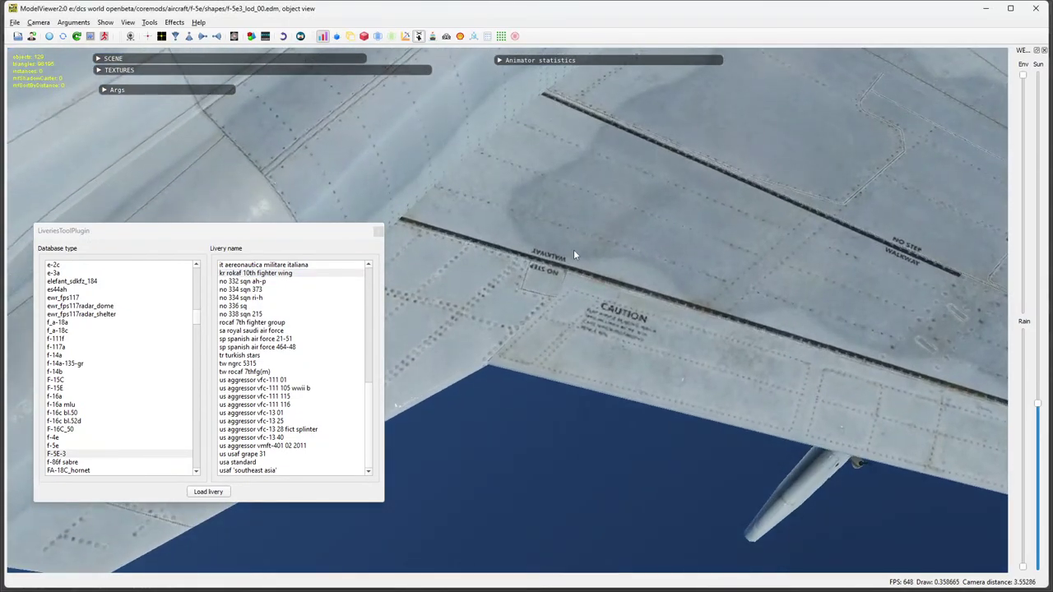
scroll(779, 318, down, 2)
drag(763, 310, 570, 286)
scroll(696, 318, down, 1)
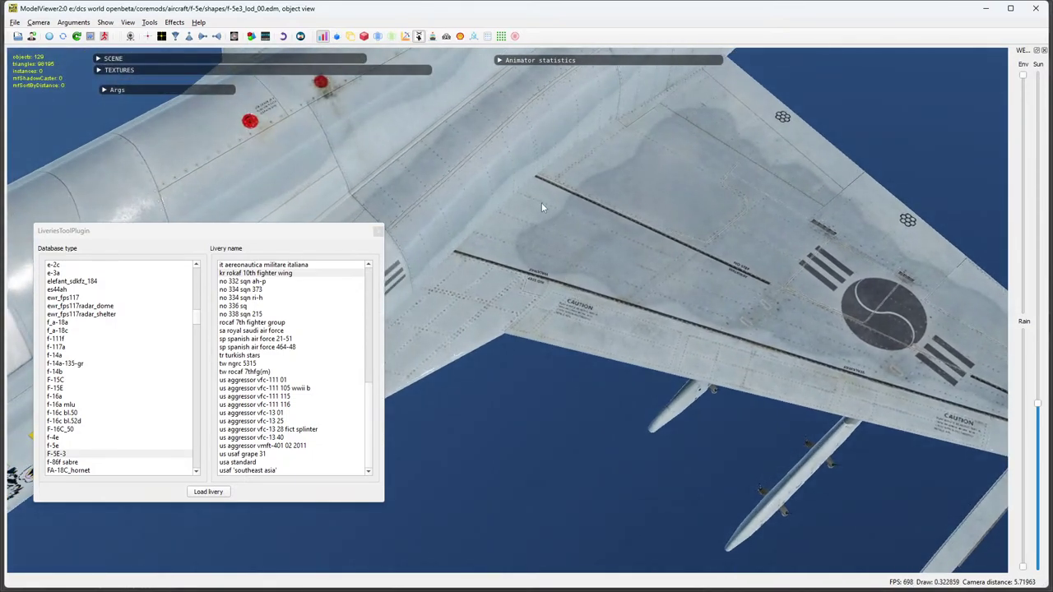
scroll(535, 180, up, 2)
drag(901, 334, 872, 326)
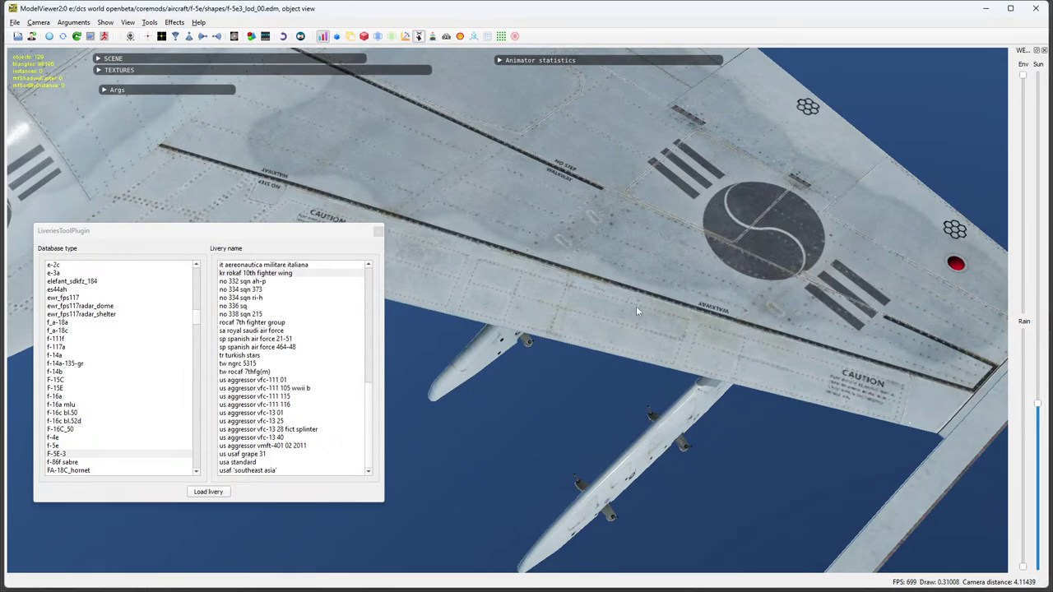
scroll(458, 245, up, 1)
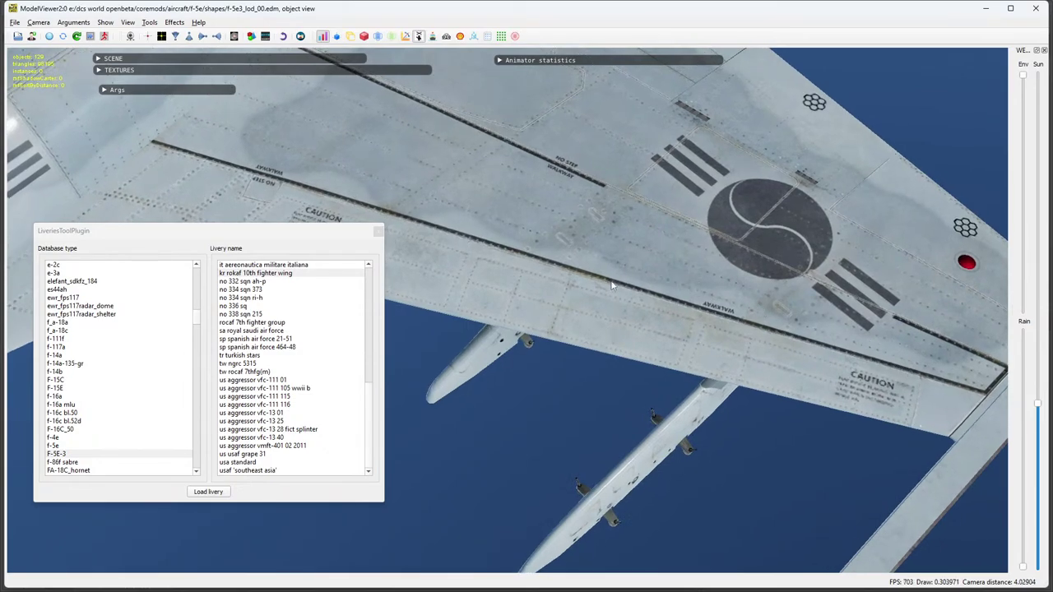
drag(691, 268, 669, 202)
Examine how the walkway lines and hexagon markings are laid out between the fuselage and the wing tip.
scroll(669, 202, down, 5)
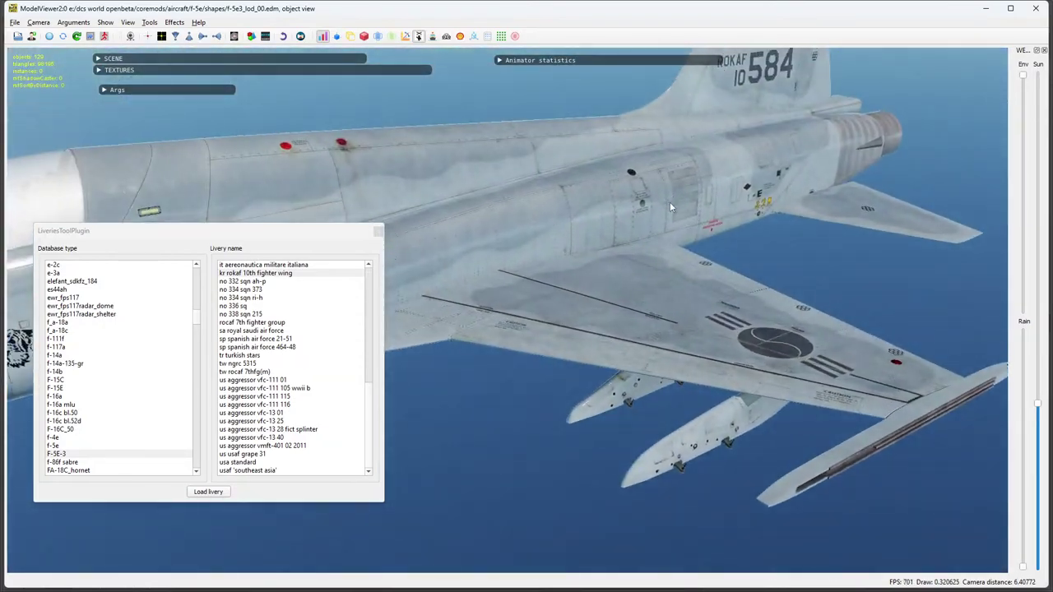
drag(623, 249, 668, 315)
drag(546, 308, 767, 339)
scroll(648, 334, down, 3)
scroll(672, 297, up, 7)
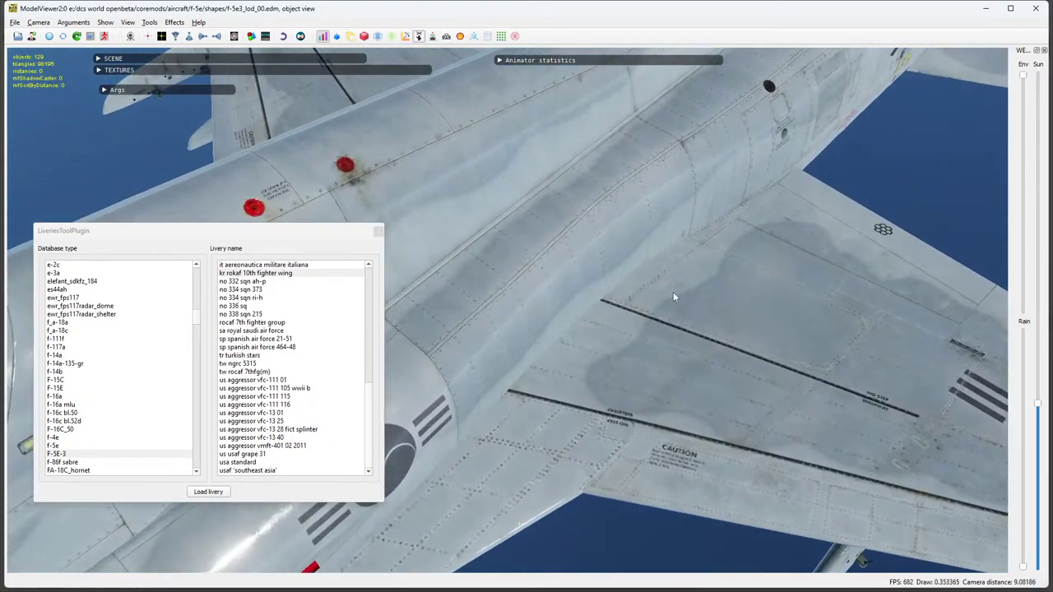
drag(672, 298, 733, 350)
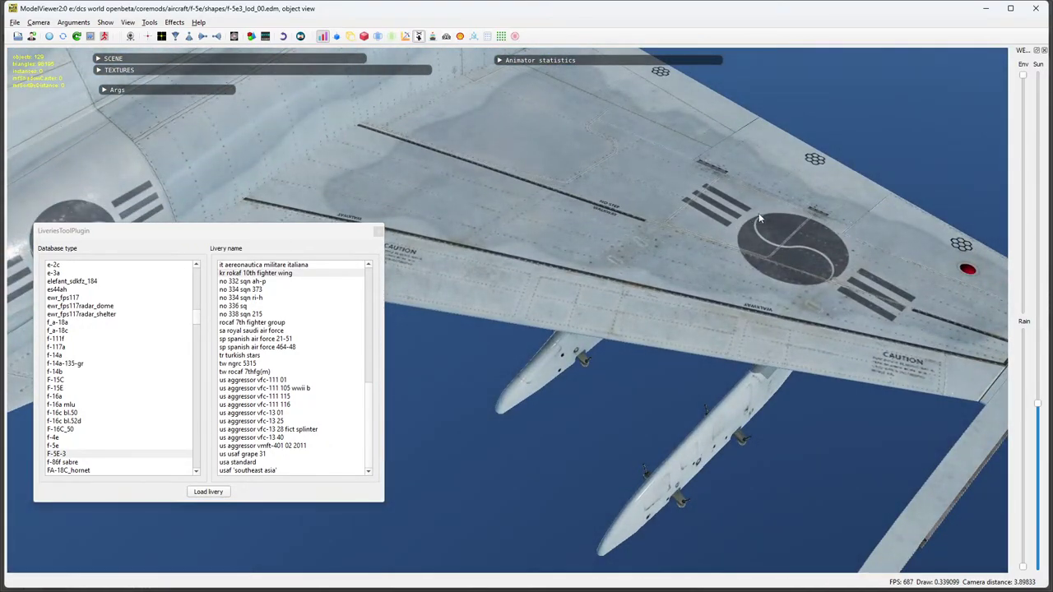
scroll(762, 220, down, 1)
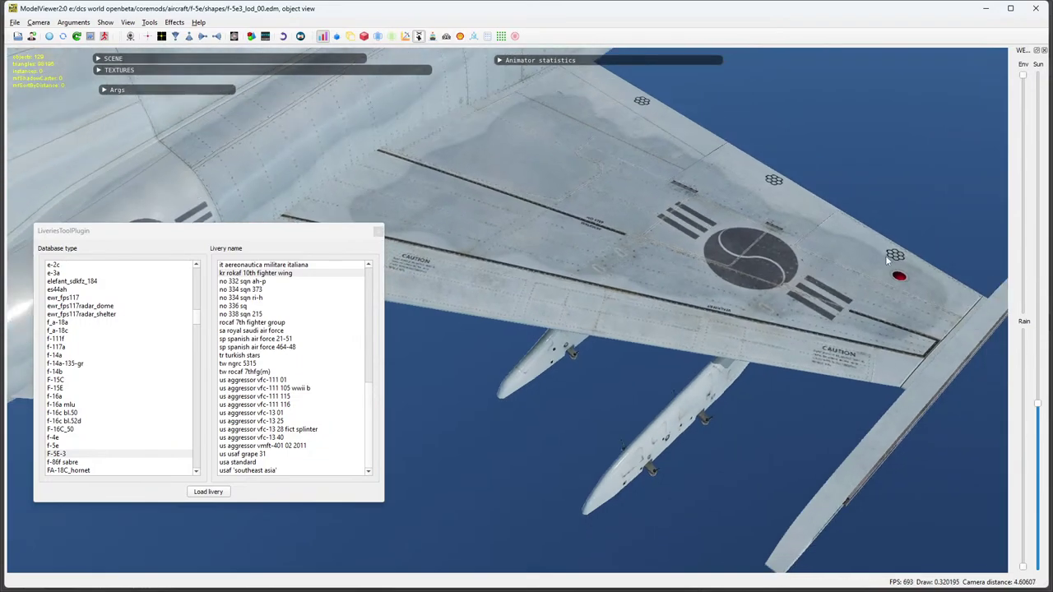
scroll(745, 229, down, 1)
drag(745, 228, 825, 261)
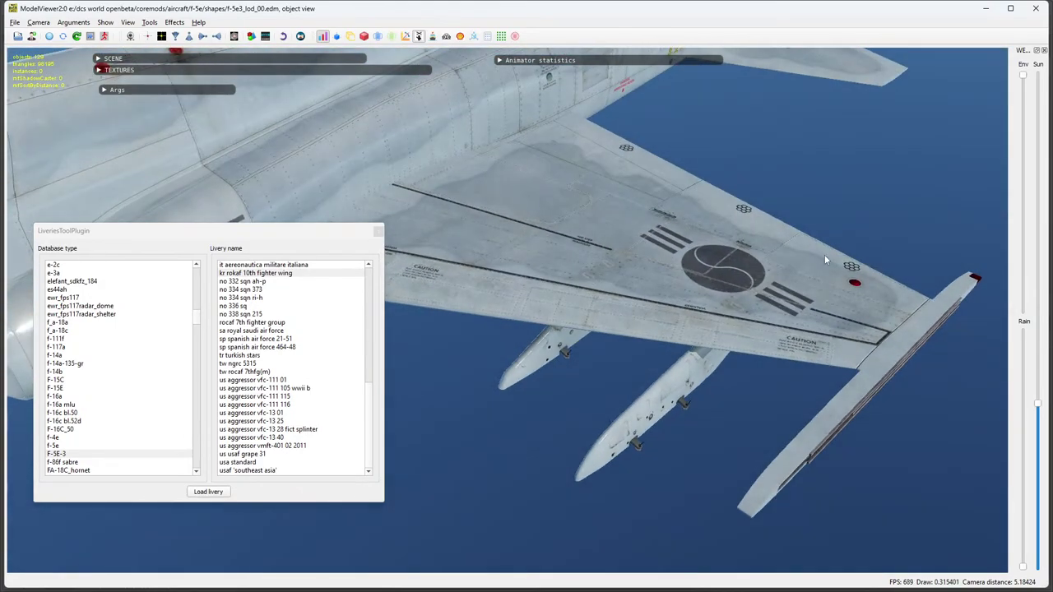
drag(594, 217, 786, 307)
scroll(632, 261, up, 4)
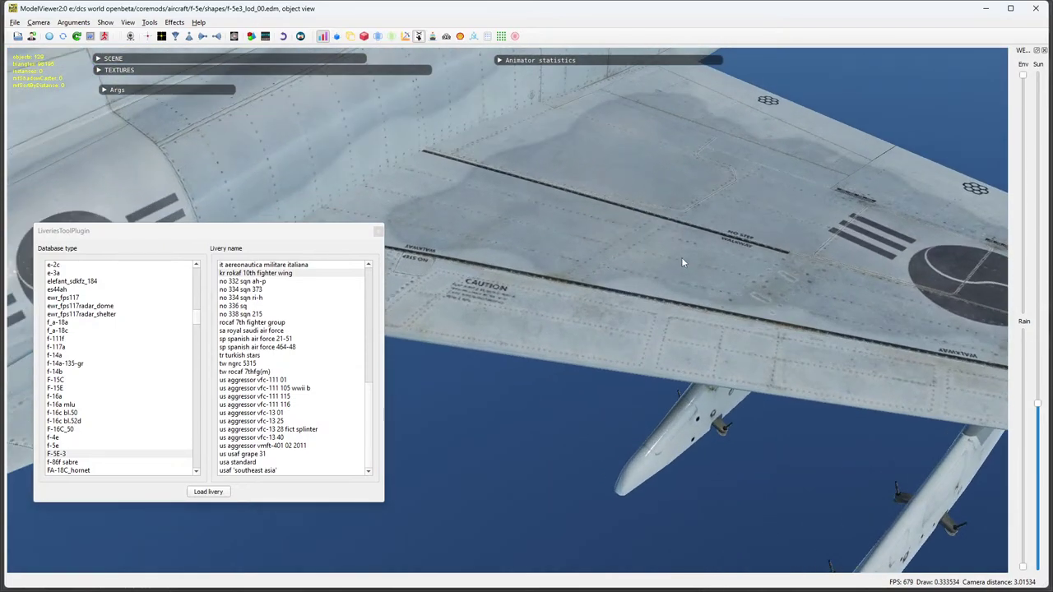
scroll(687, 258, down, 1)
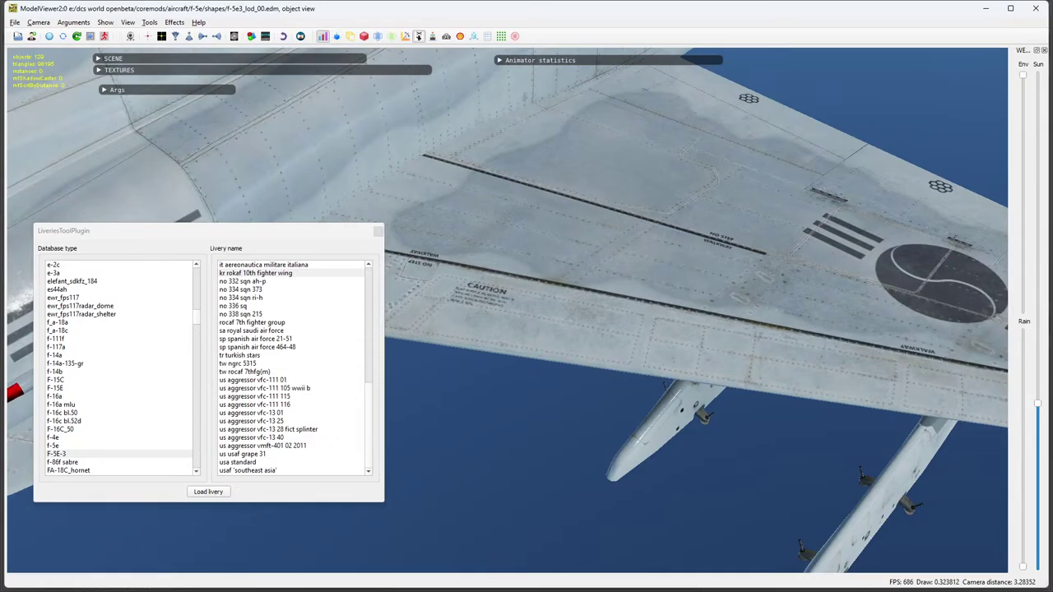
Switch to Photoshop and show the UVW wireframe layer over the wing texture.
key(alt+Tab)
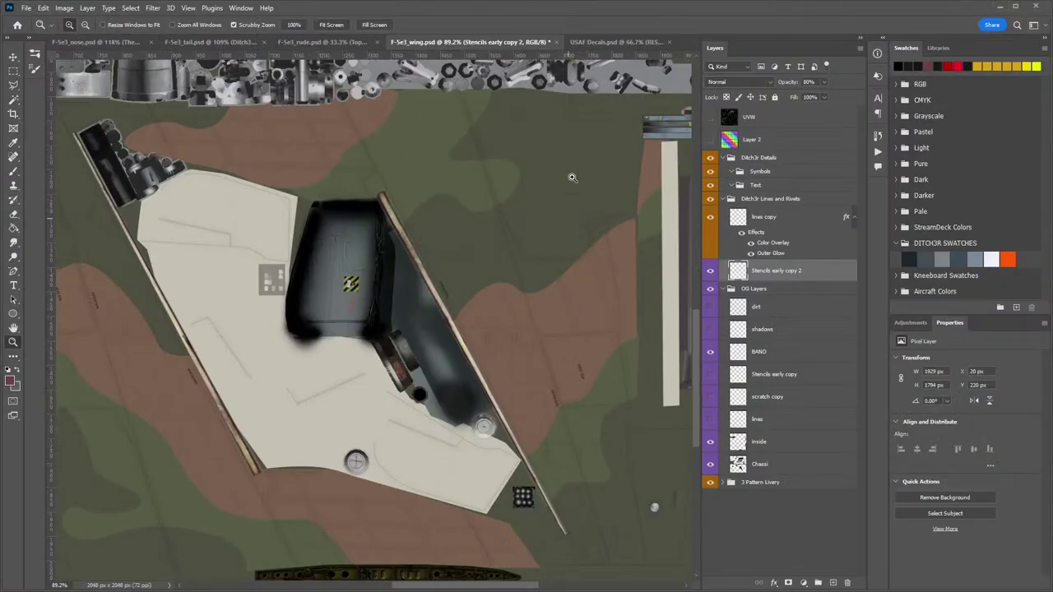
click(711, 118)
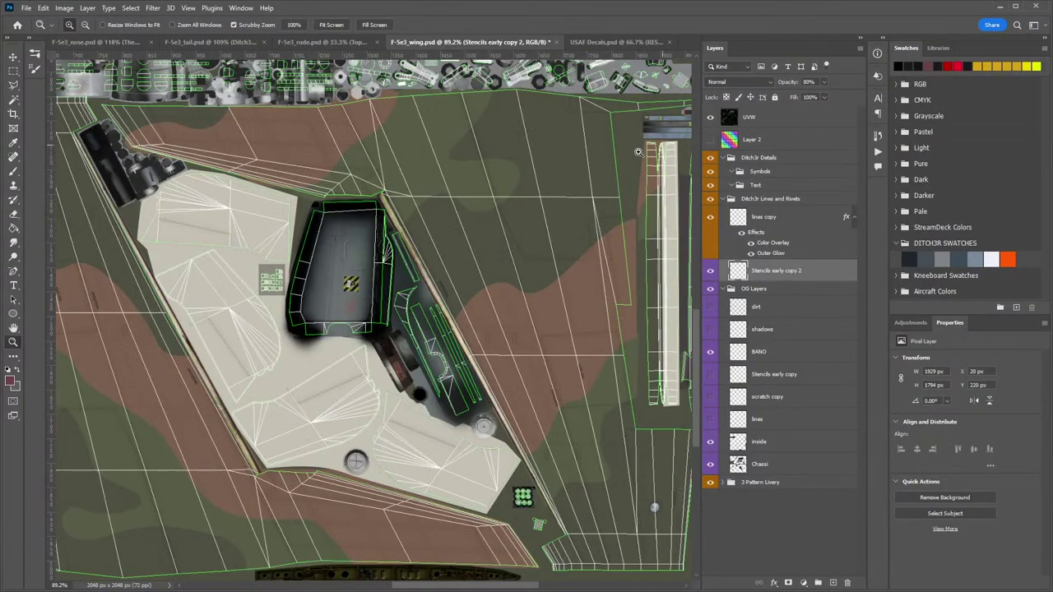
scroll(516, 164, up, 3)
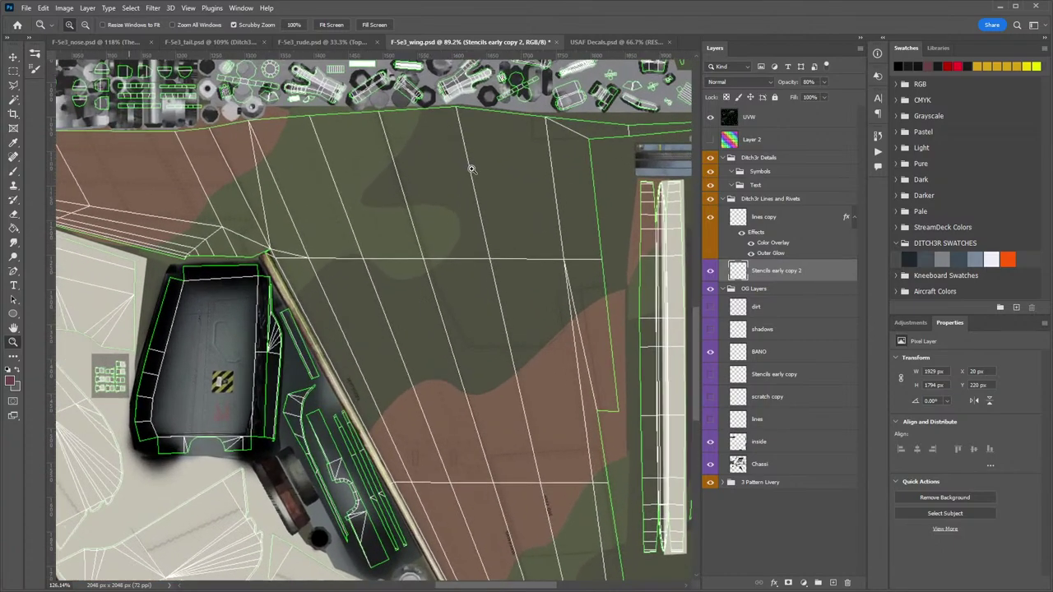
scroll(472, 169, up, 2)
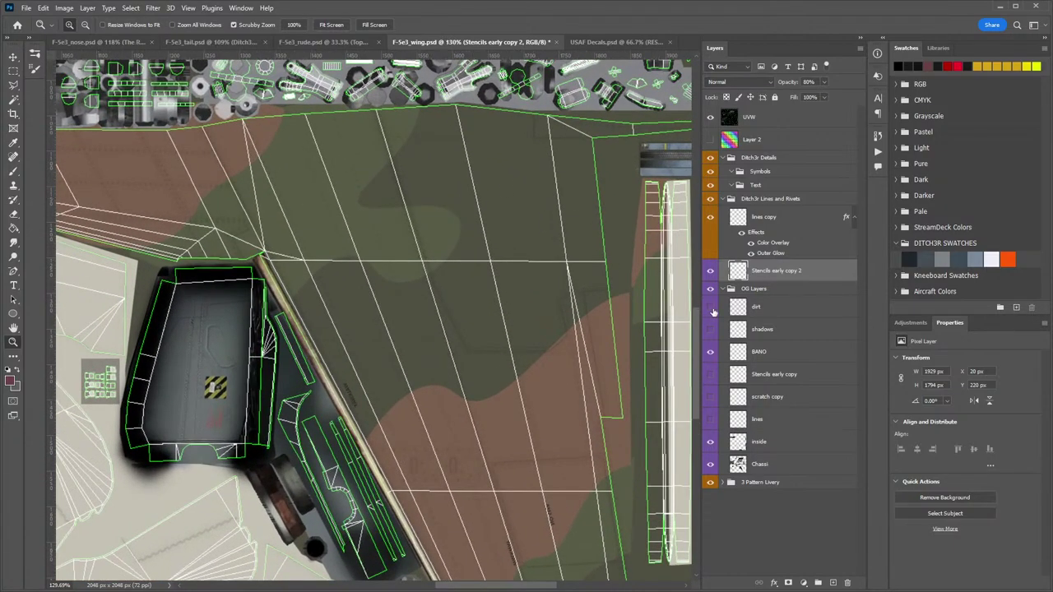
Select the Symbols group and set up the Pen tool for shapes with a black stroke and no fill.
click(774, 176)
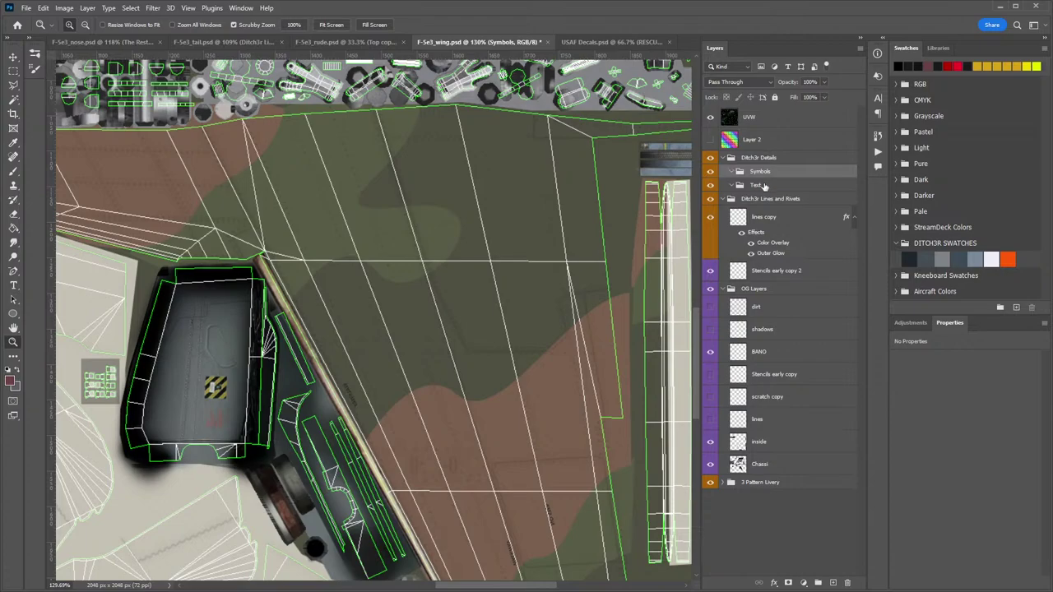
click(13, 271)
click(61, 271)
key(shift+p)
click(124, 24)
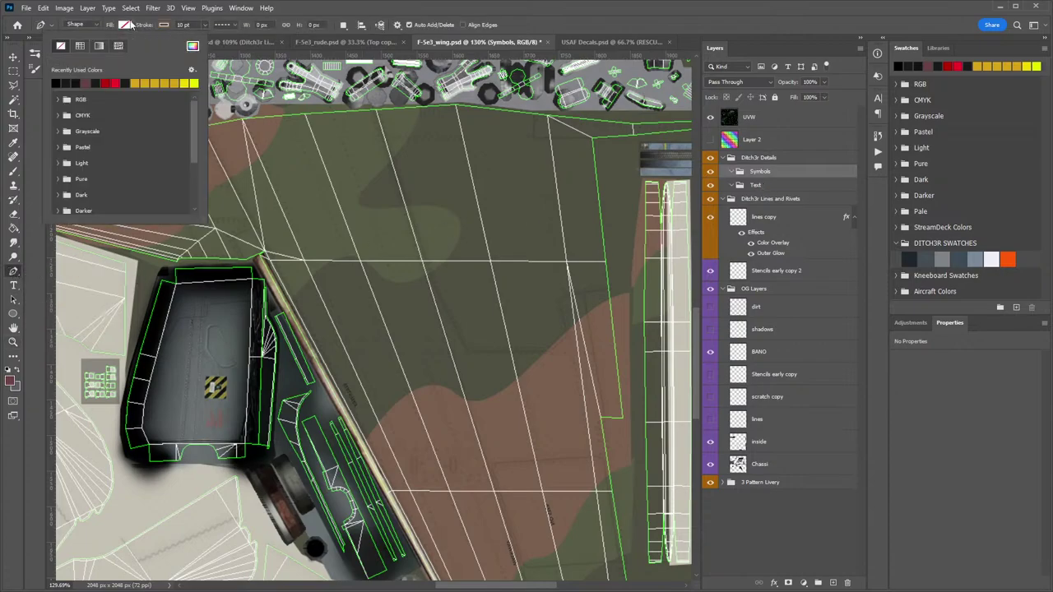
click(163, 26)
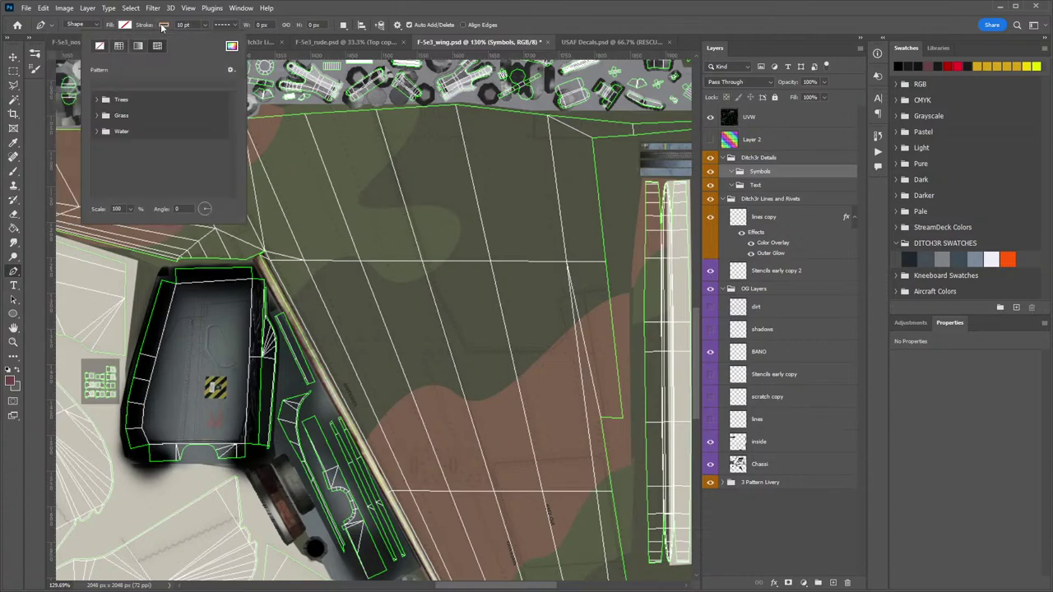
click(165, 25)
click(169, 26)
click(119, 46)
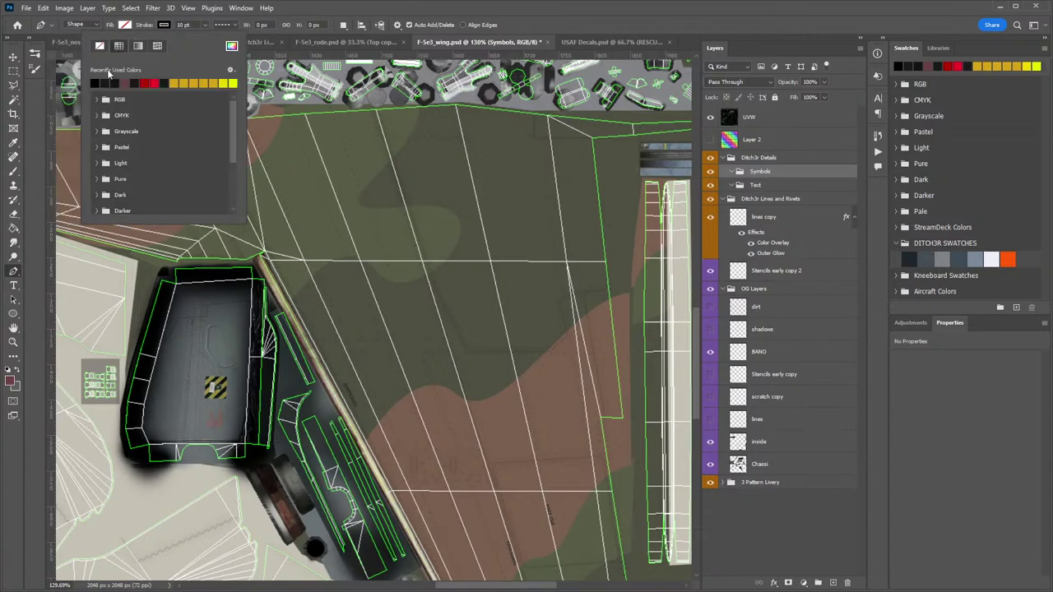
Set the pen's stroke style to a solid line and undo a trial path placed on the camouflaged wing.
click(227, 26)
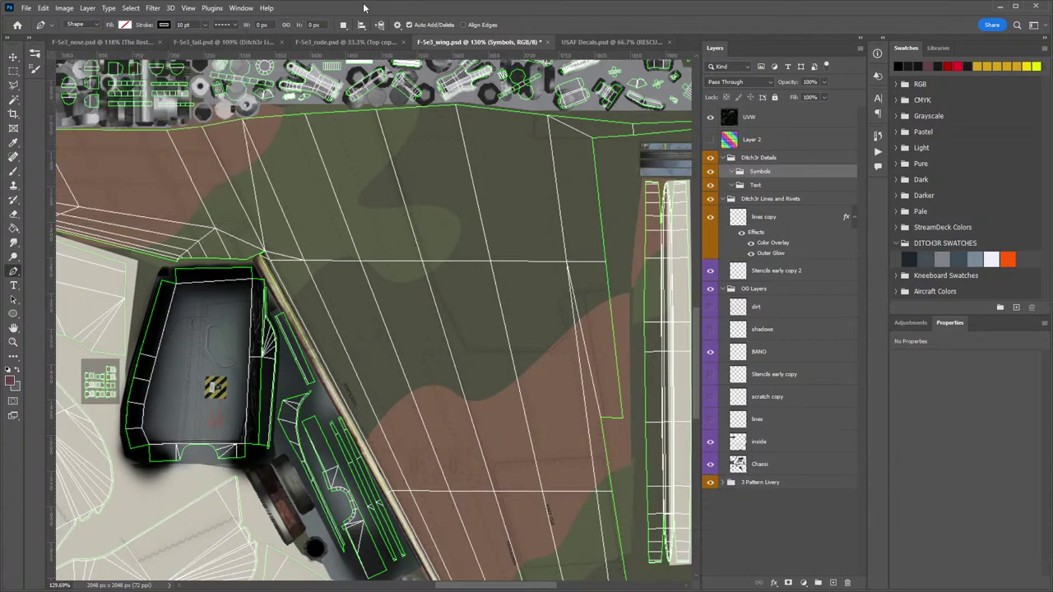
click(227, 26)
click(201, 60)
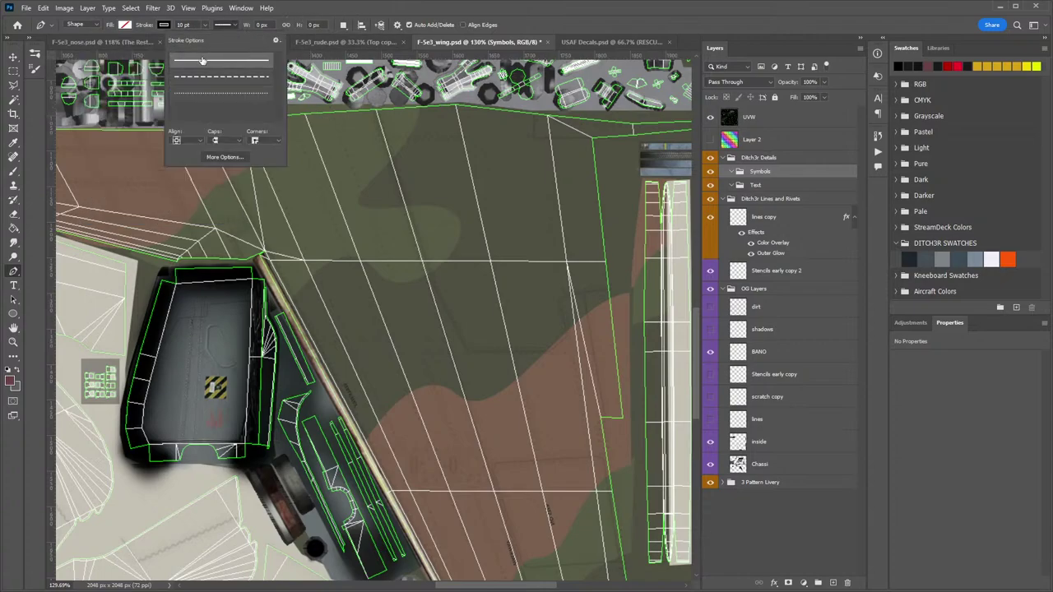
click(346, 218)
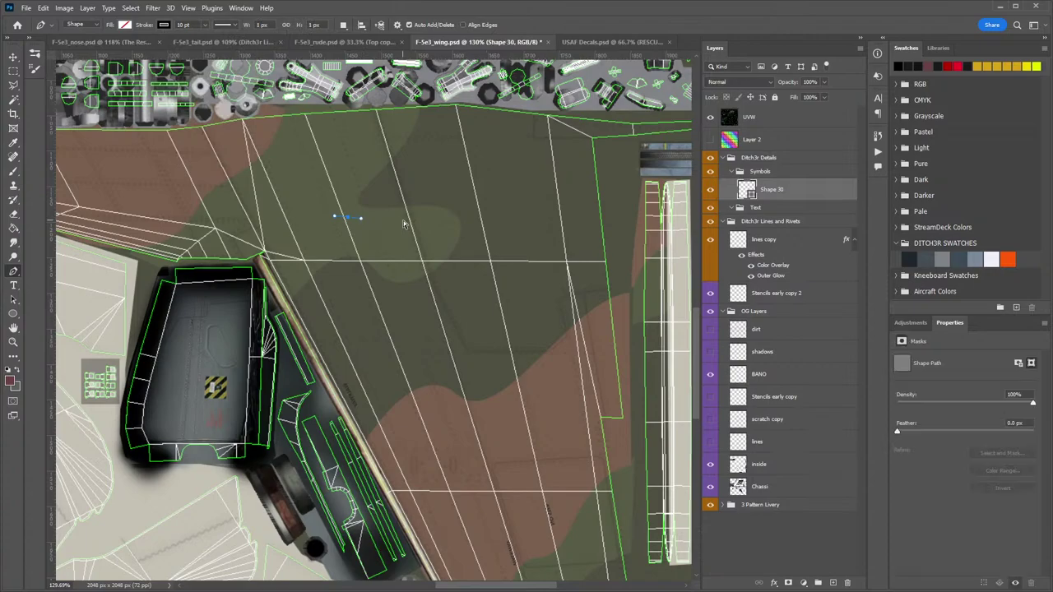
key(ctrl+z)
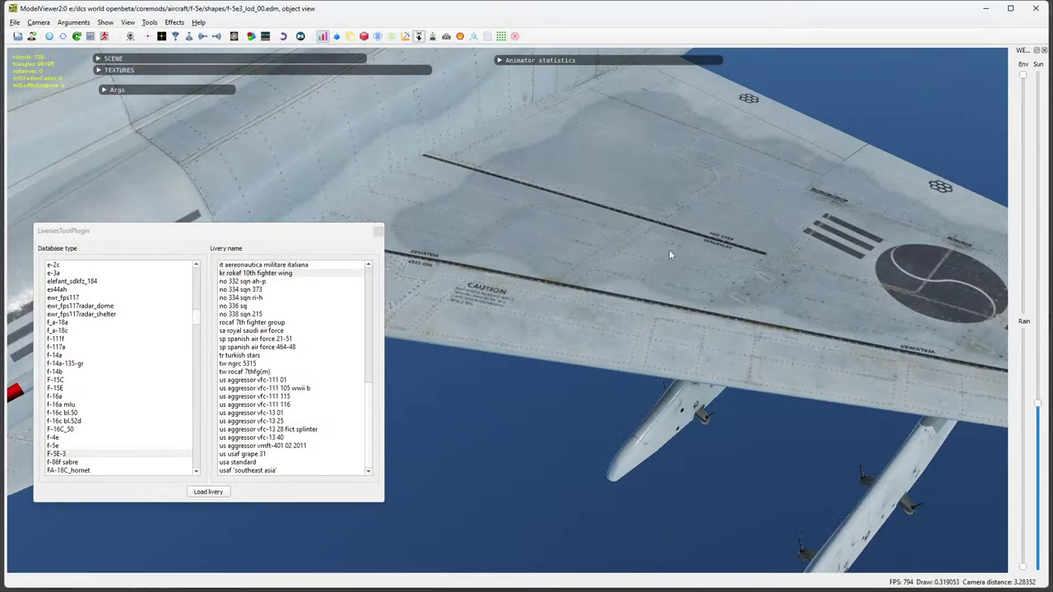
Draw a straight walkway line of about 508 × 964 px beside the wing's leading-edge strip, from one wing edge to the other.
scroll(614, 278, down, 3)
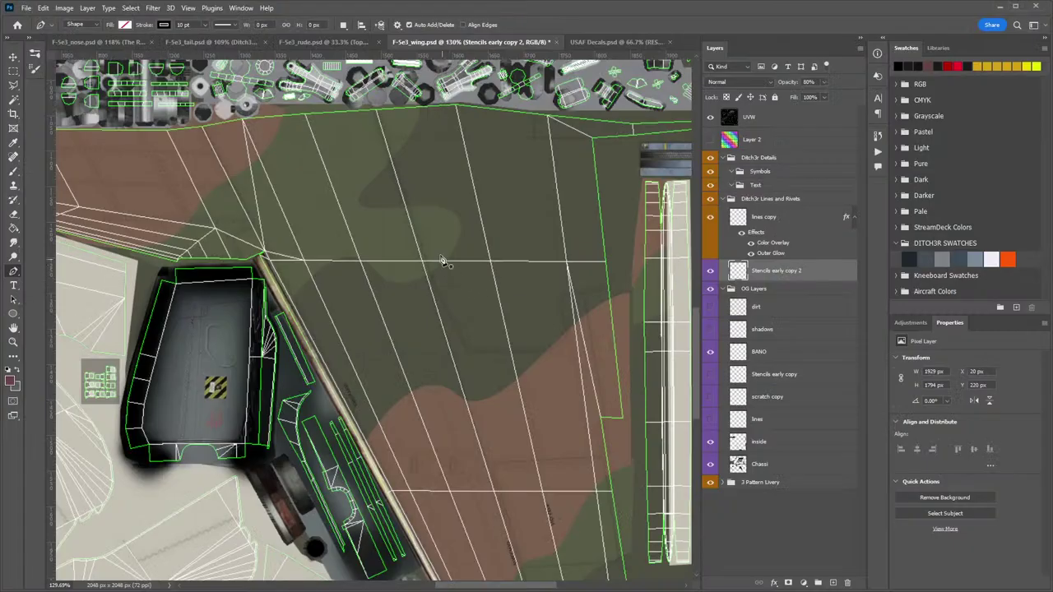
drag(410, 367, 556, 364)
drag(492, 313, 482, 258)
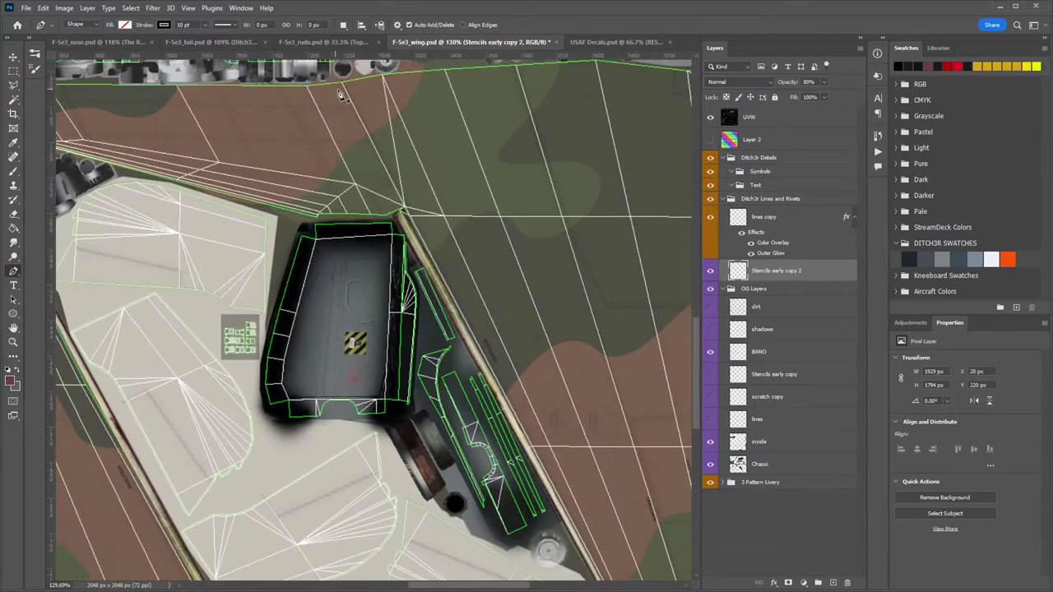
click(422, 182)
drag(422, 182, 389, 97)
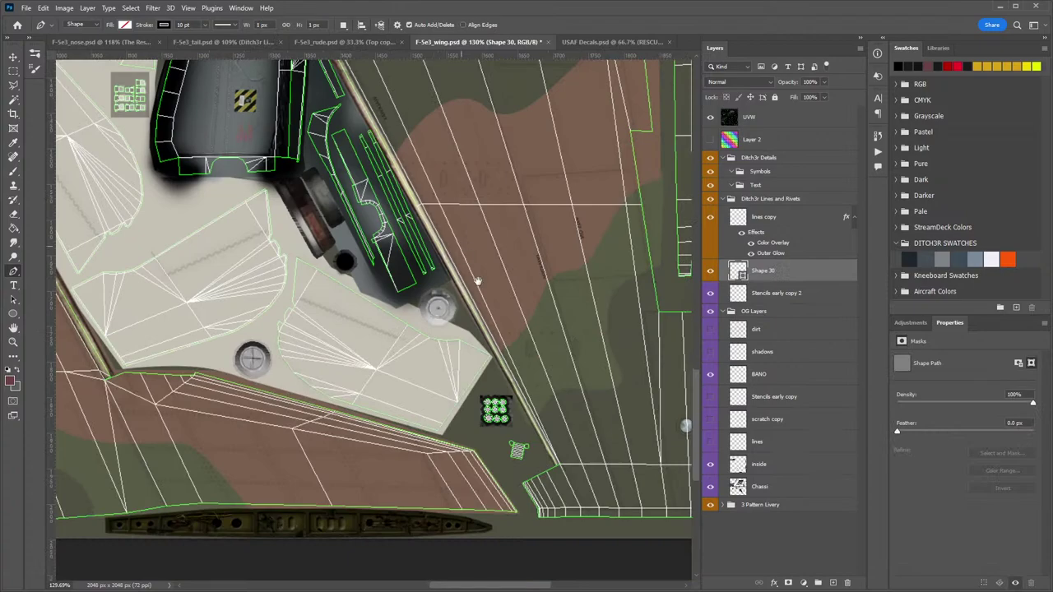
click(594, 518)
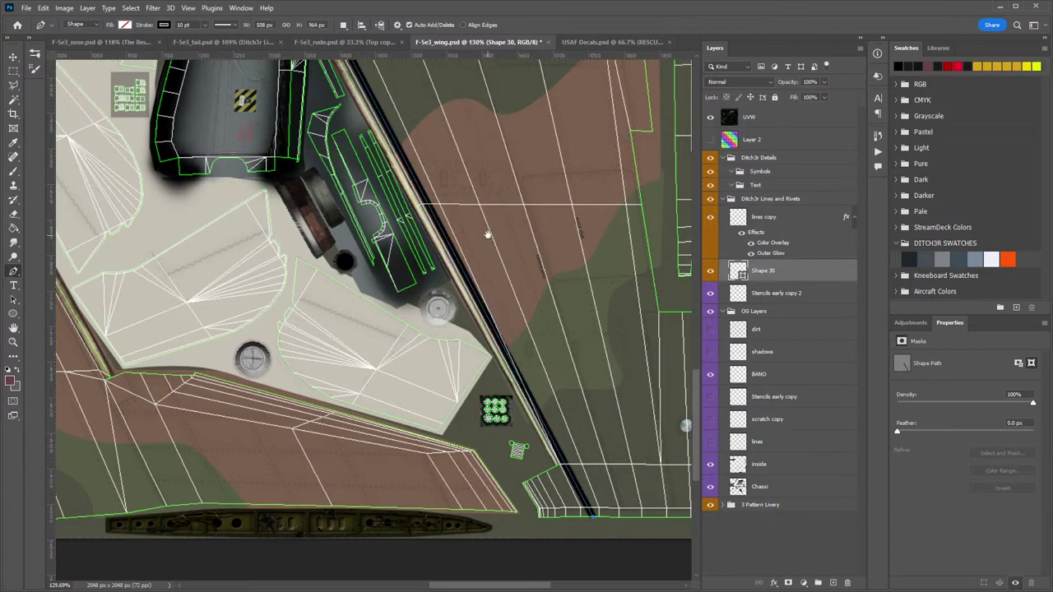
Set the walkway line's stroke width to 5 pt and shift its upper end point slightly.
drag(457, 199, 578, 514)
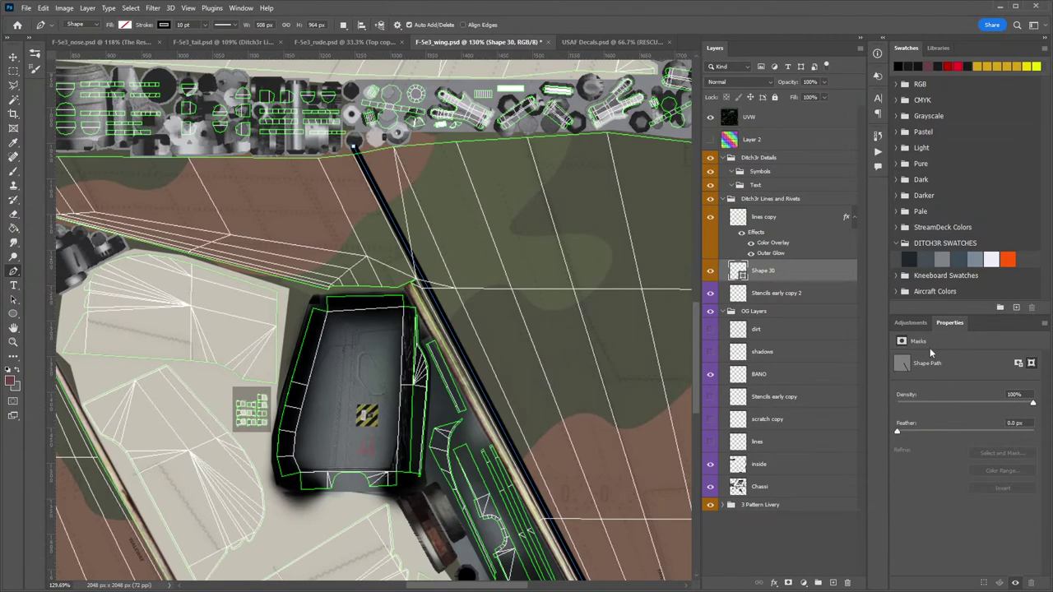
click(184, 25)
text(5)
key(Return)
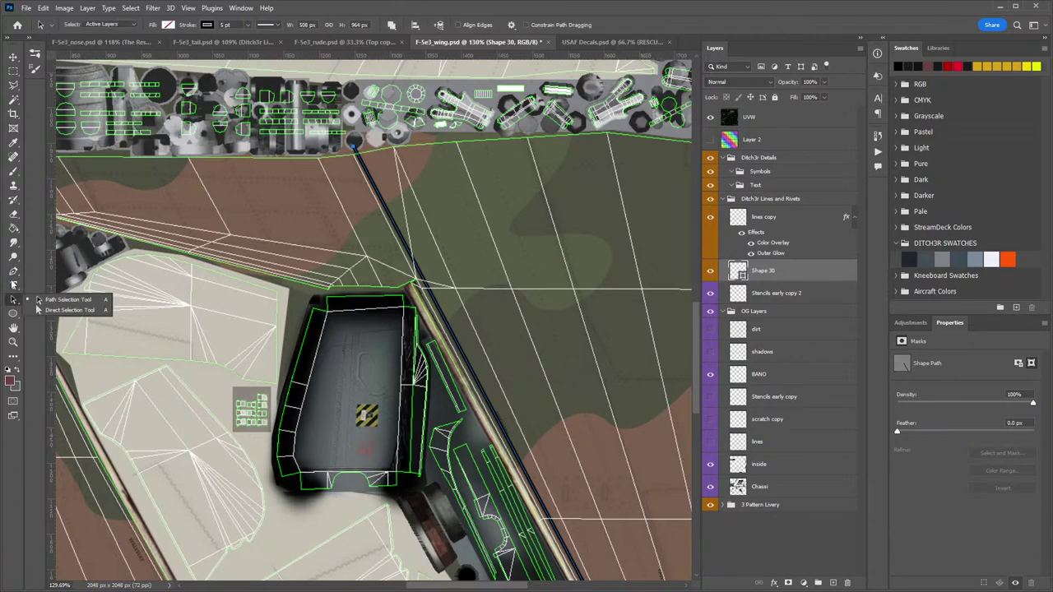
drag(13, 272, 58, 328)
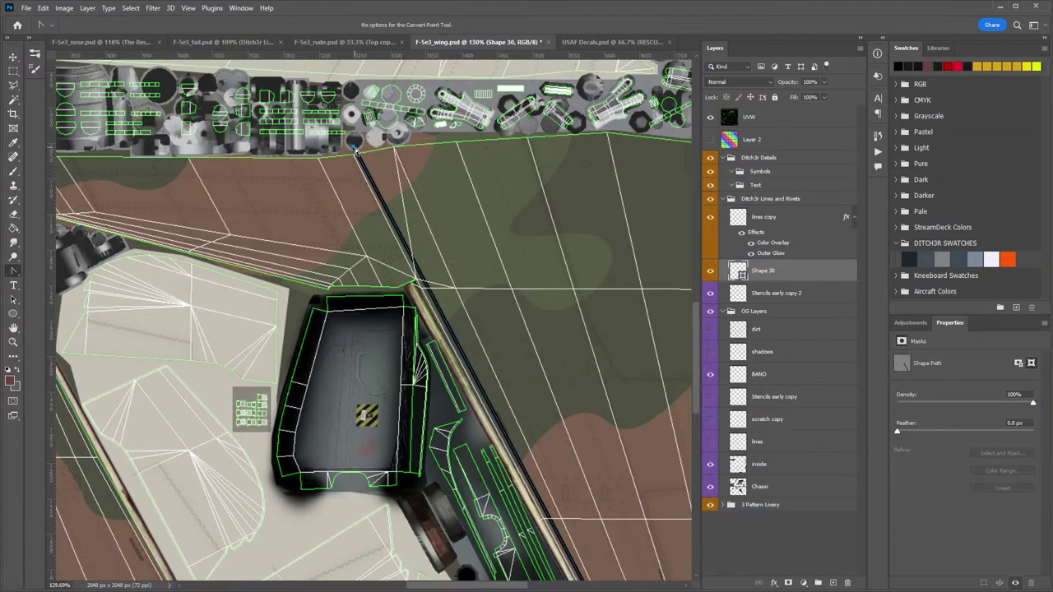
drag(355, 148, 363, 151)
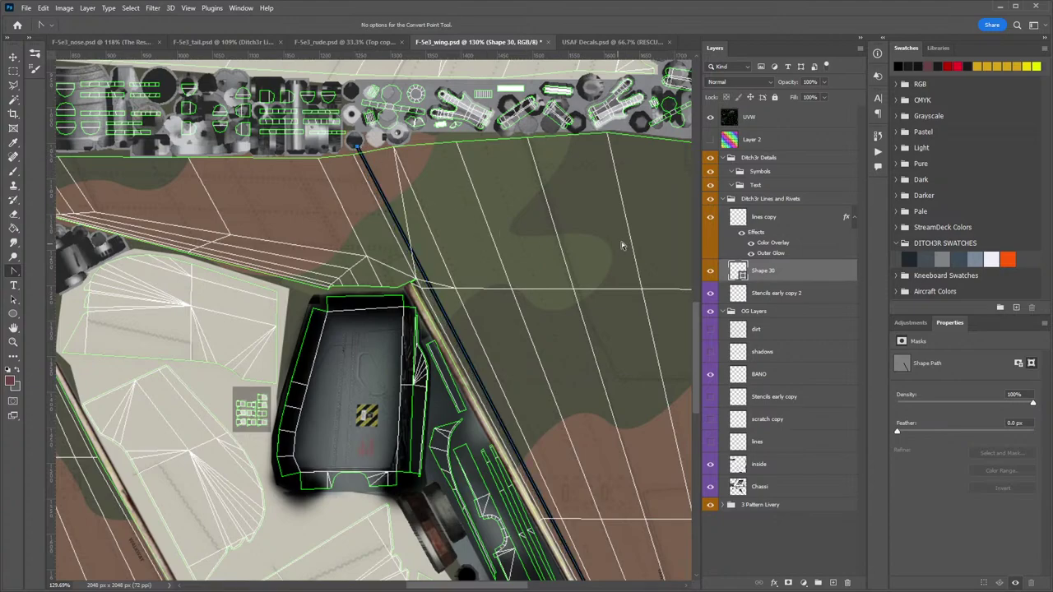
Hide the UVW wireframe layer and move the Ditch3r Lines and Rivets group above the Ditch3r Details group.
key(z)
drag(356, 201, 387, 204)
click(709, 118)
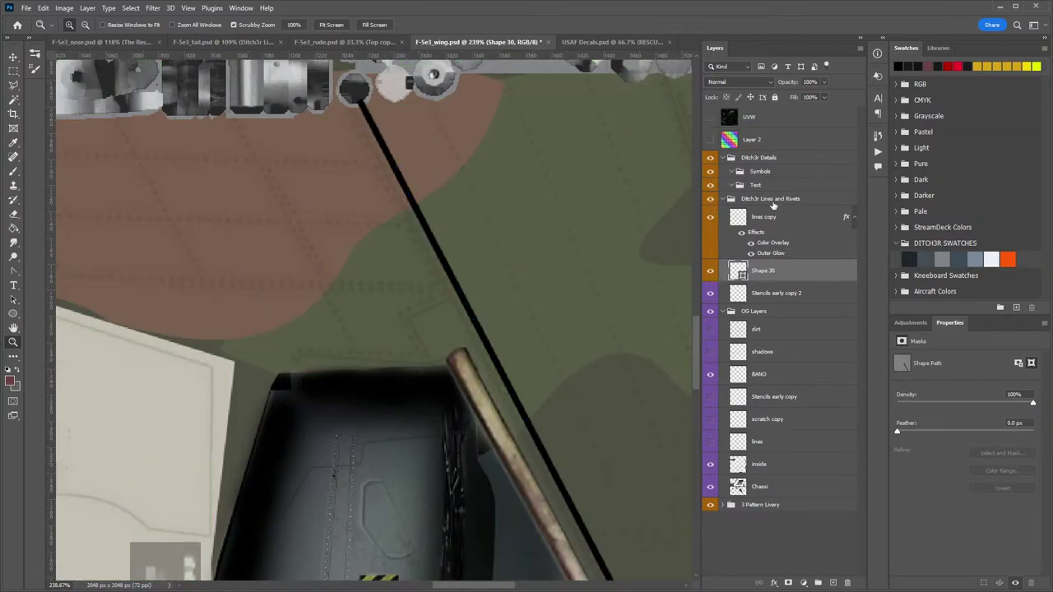
drag(772, 202, 766, 157)
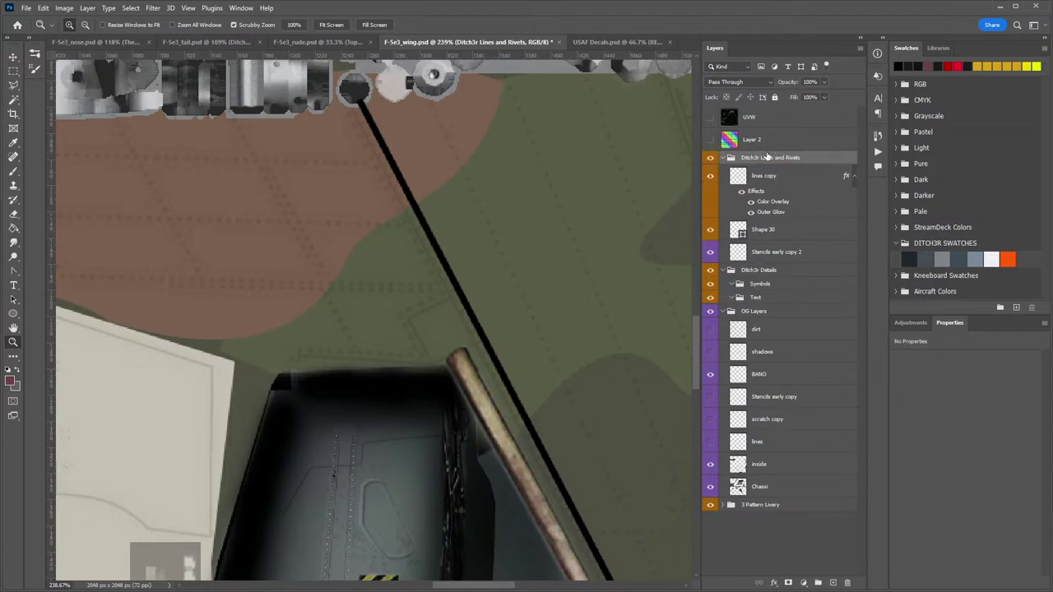
Fine-tune both end points of the first walkway line, ending it at the panel line near the wing's lower edge.
click(765, 230)
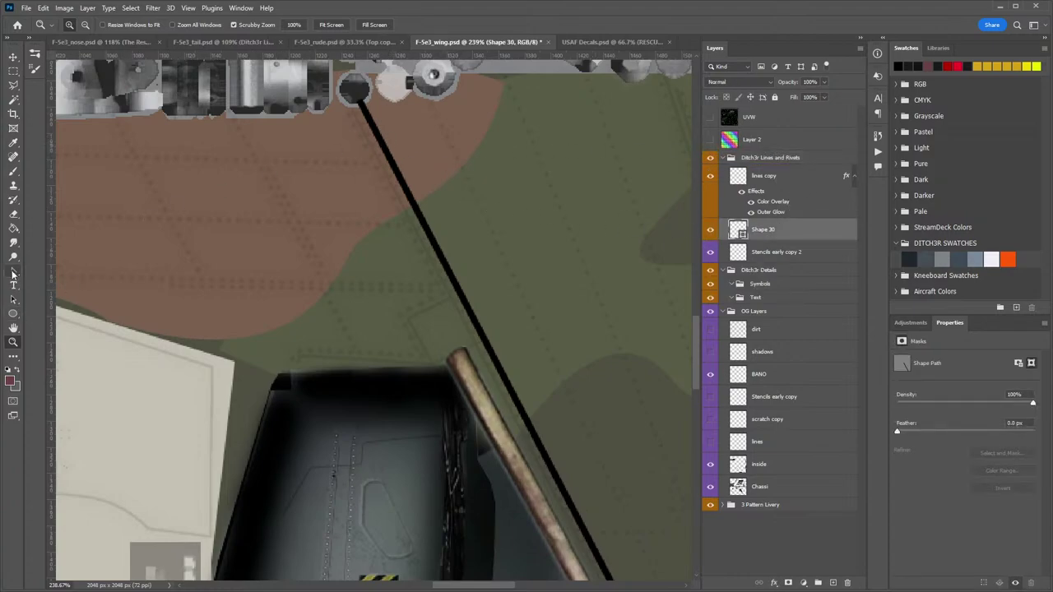
click(13, 272)
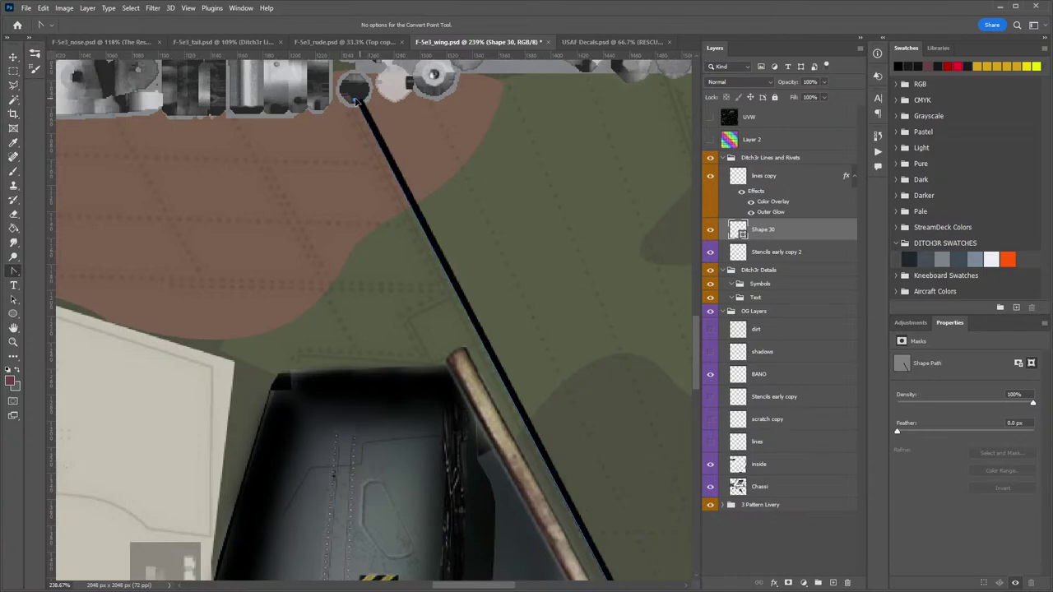
click(354, 101)
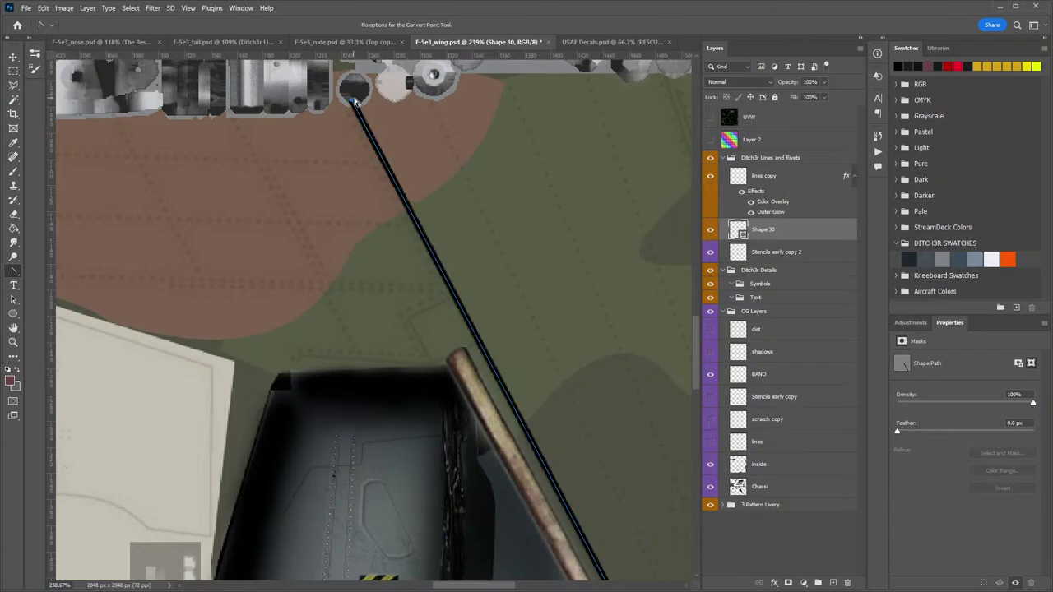
drag(541, 331, 346, 57)
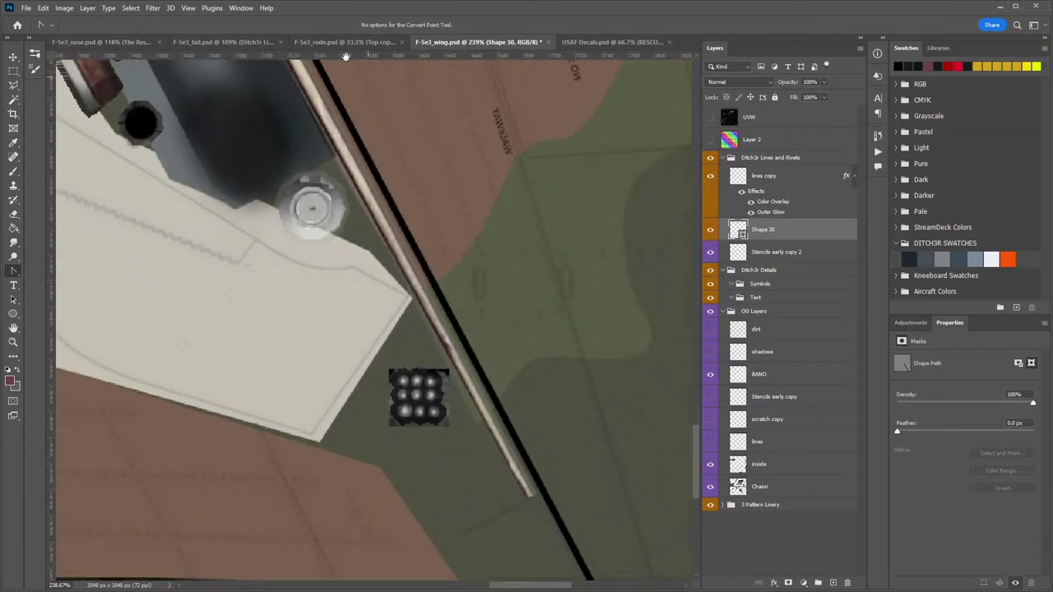
drag(468, 296, 456, 249)
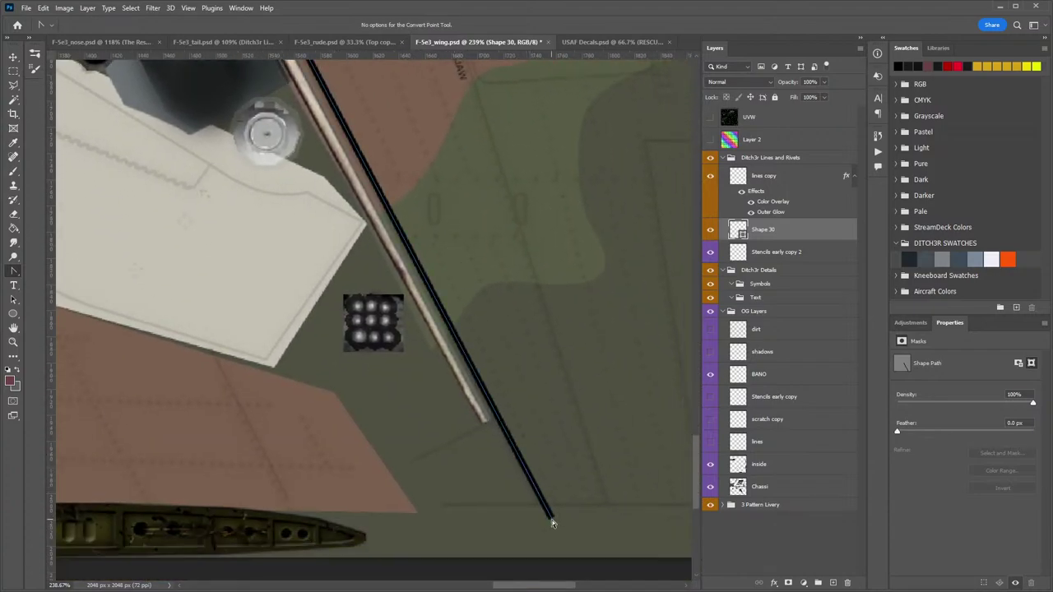
mouse_move(551, 521)
mouse_down()
mouse_move(566, 486)
mouse_move(541, 503)
mouse_up()
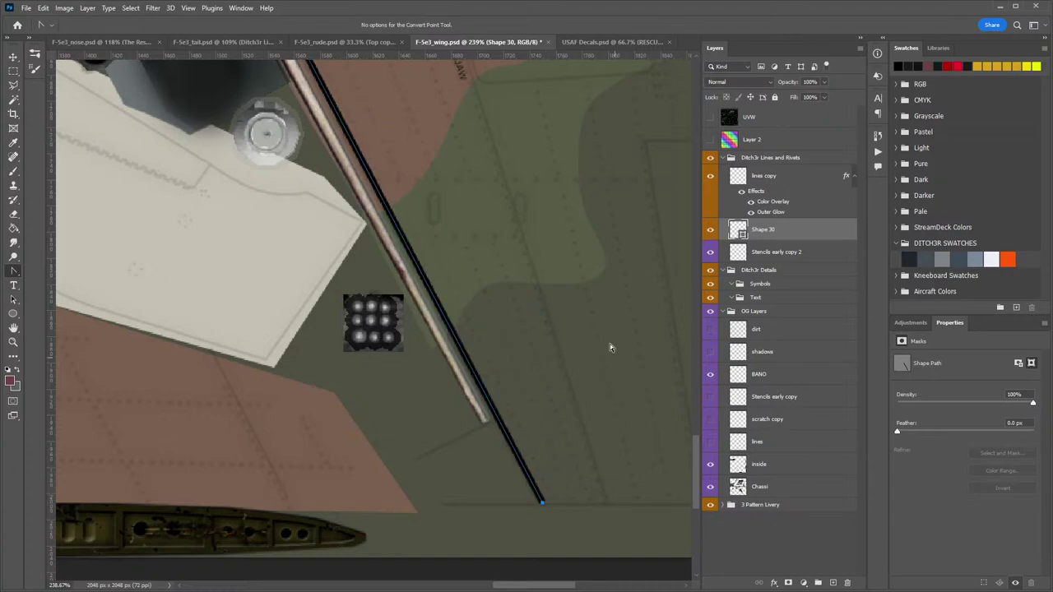
Draw a second 5 pt walkway line of about 314 × 971 px across the wing, inboard of the rivet line and spanning both edges.
key(z)
drag(546, 268, 495, 268)
drag(467, 194, 554, 485)
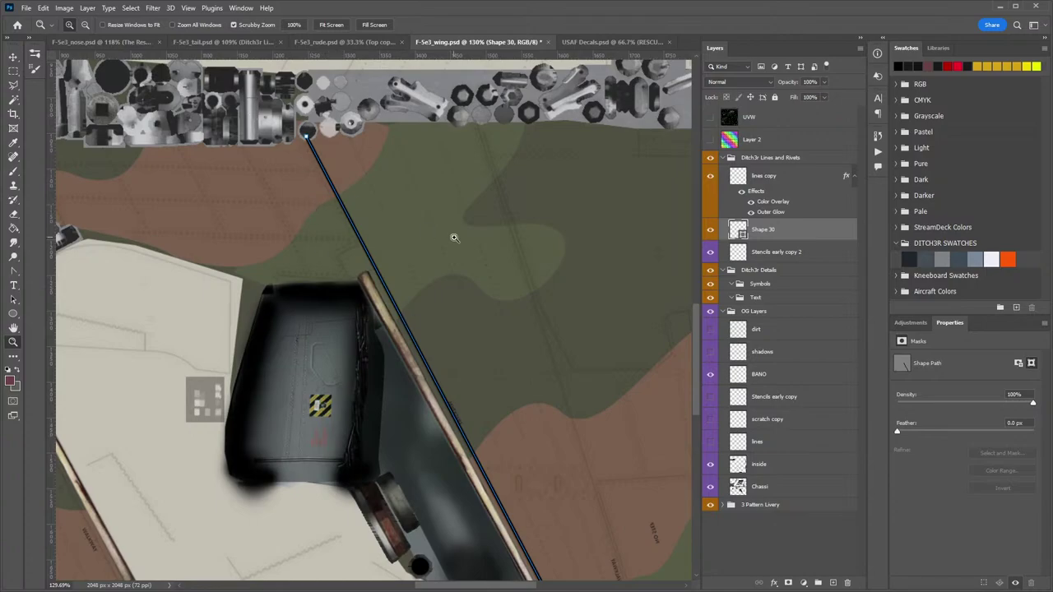
drag(534, 280, 488, 322)
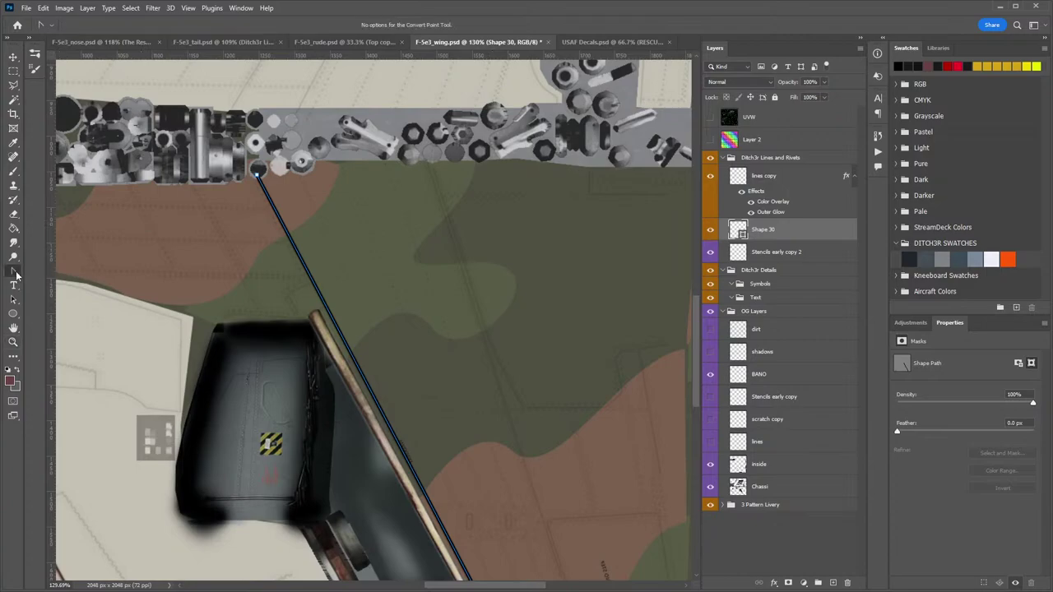
right_click(13, 271)
click(66, 271)
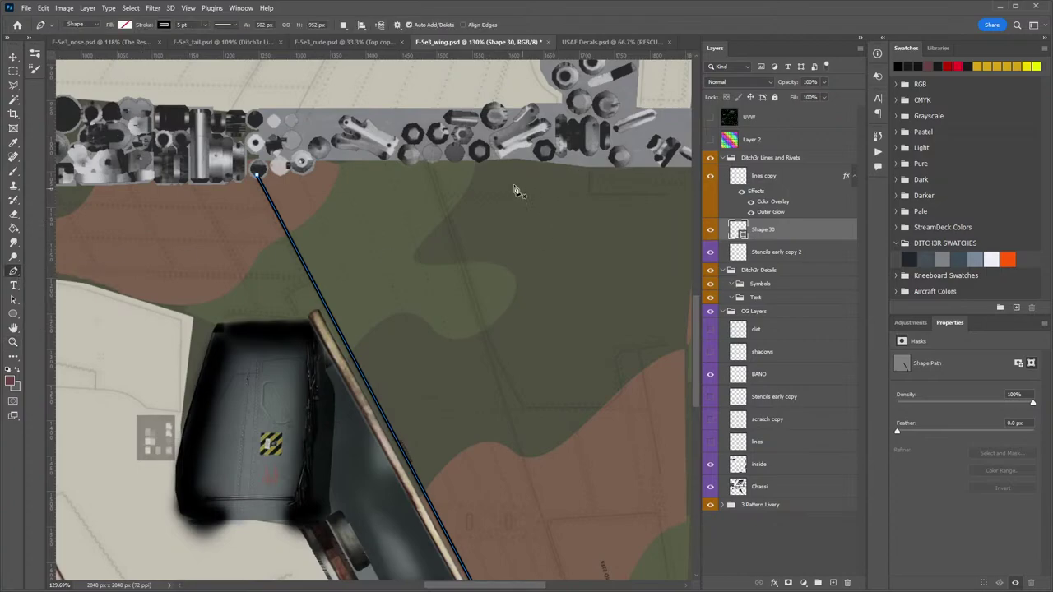
click(426, 170)
drag(589, 392, 483, 1)
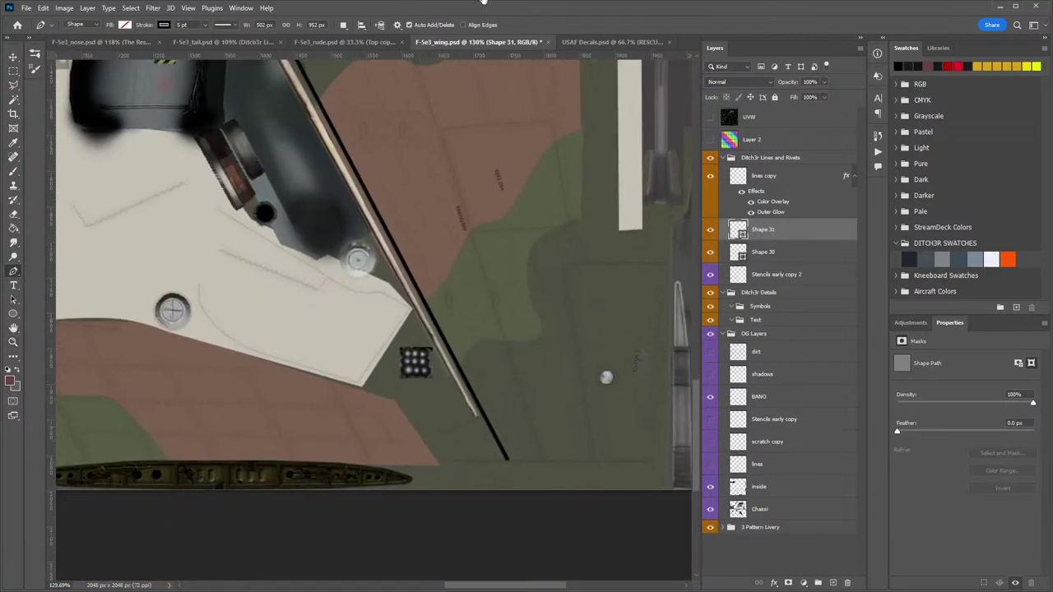
click(540, 463)
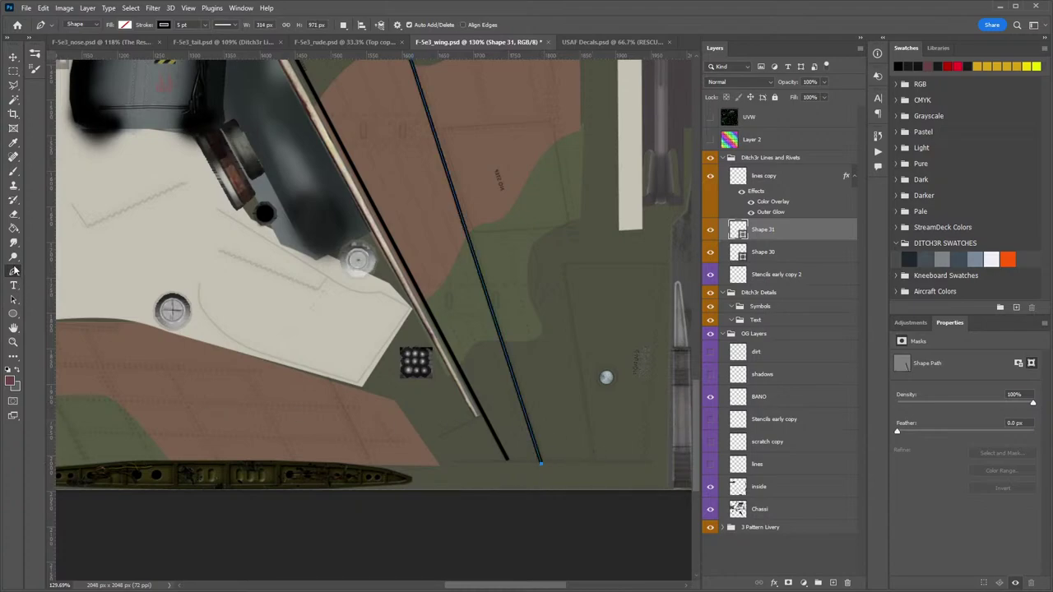
Move the second walkway line's lower end point up to the panel line near the wing's lower edge.
right_click(14, 271)
key(Escape)
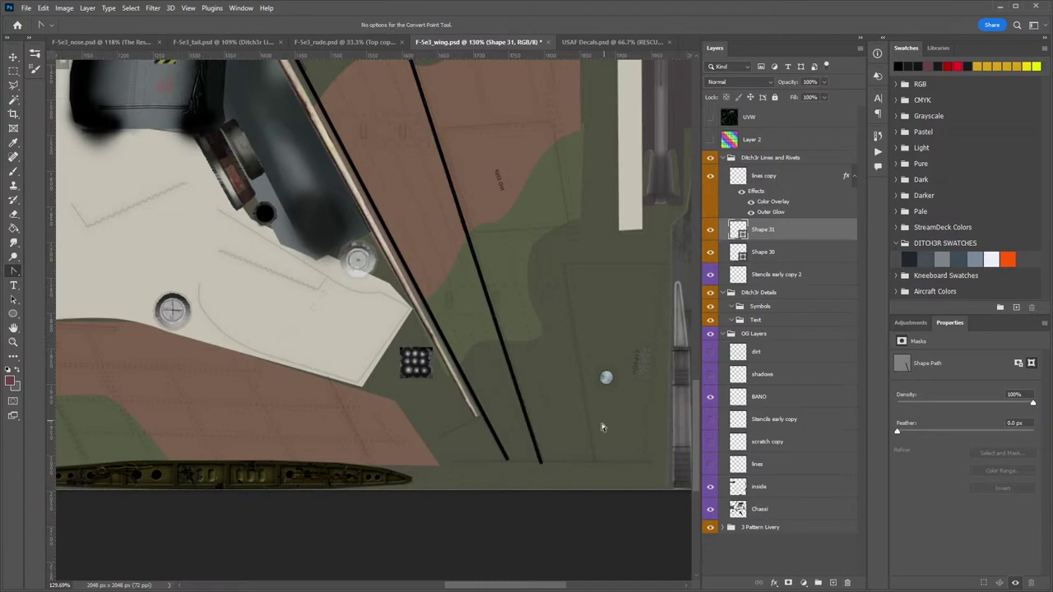
key(z)
drag(554, 463, 598, 413)
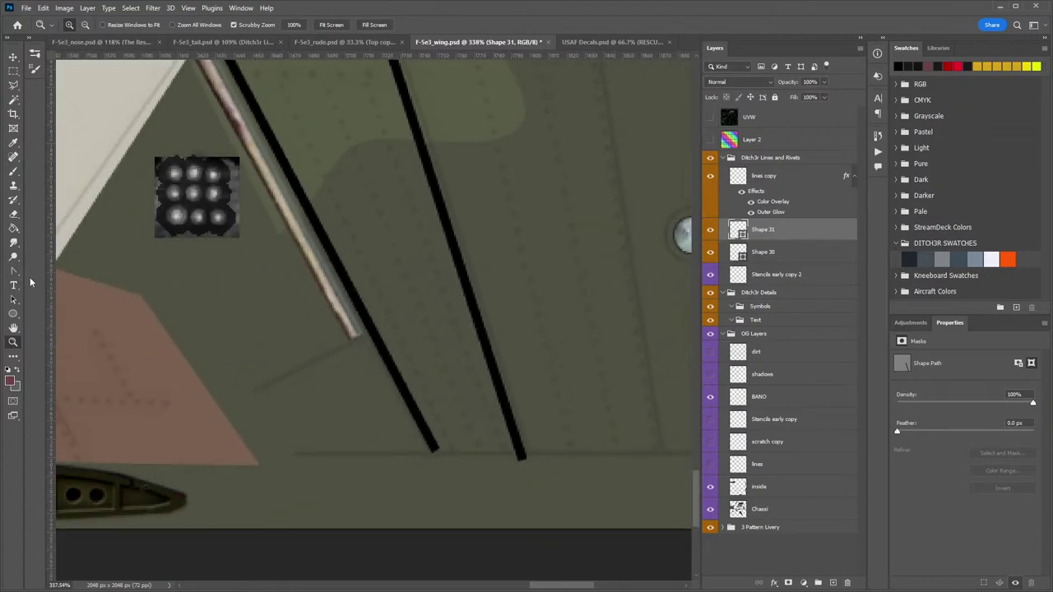
click(13, 271)
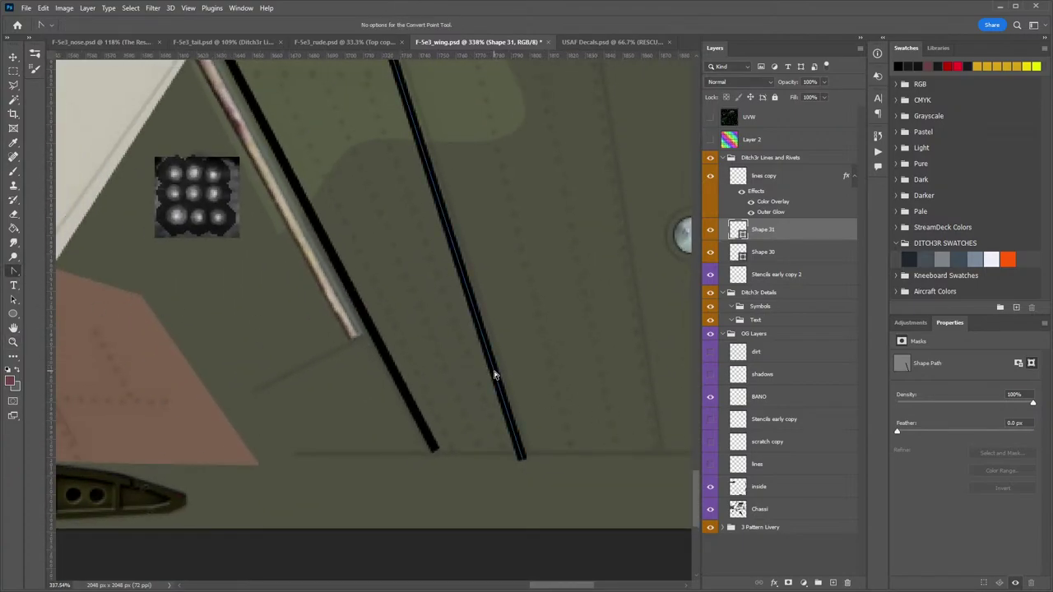
mouse_move(522, 461)
mouse_down()
mouse_move(506, 457)
mouse_move(522, 450)
mouse_up()
drag(472, 192, 564, 551)
drag(411, 107, 571, 559)
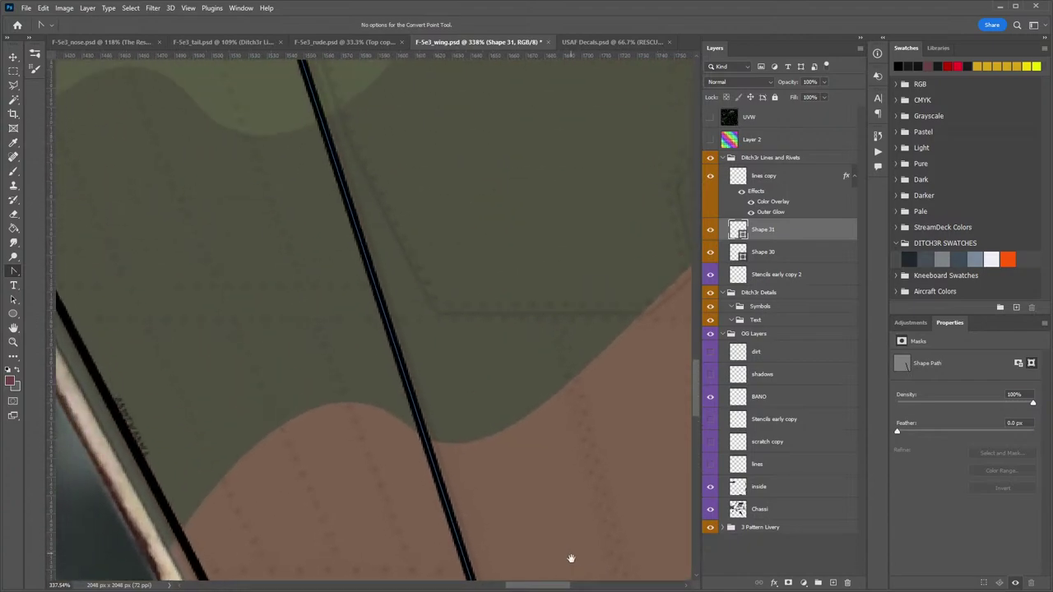
drag(390, 197, 498, 511)
drag(345, 41, 362, 167)
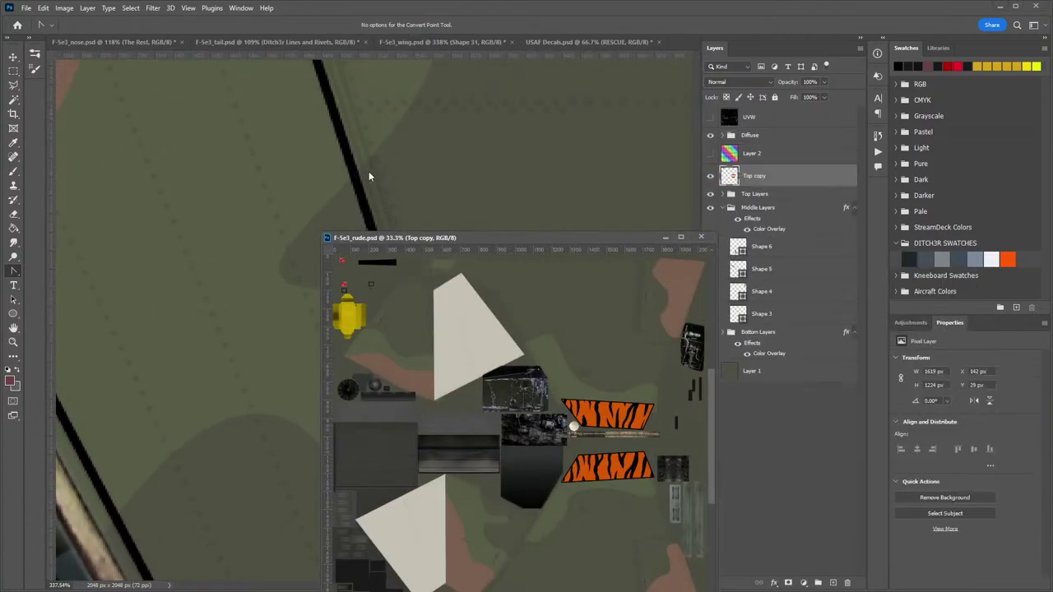
drag(521, 235, 690, 42)
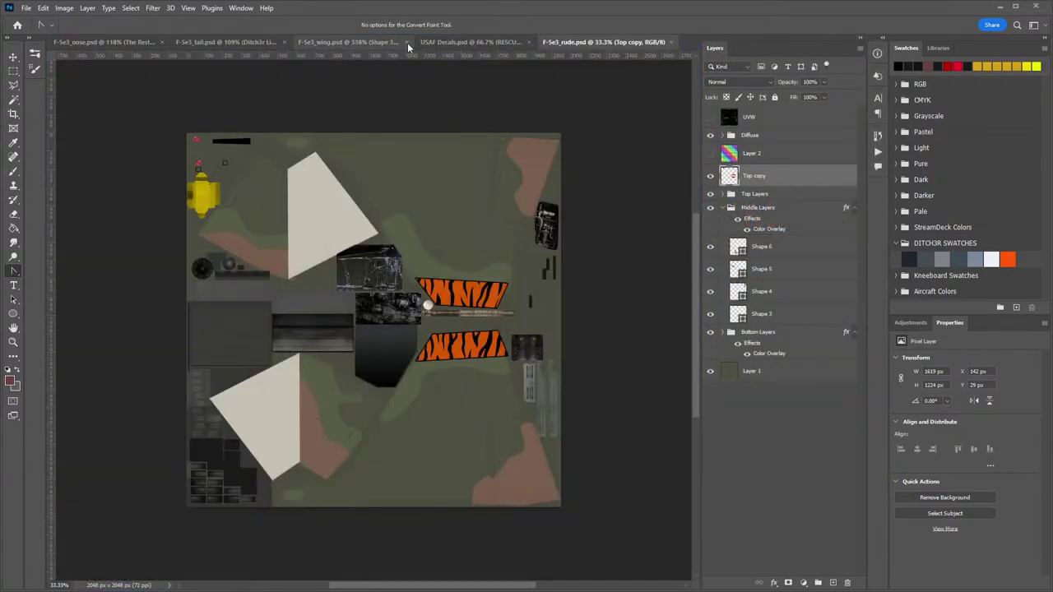
click(302, 42)
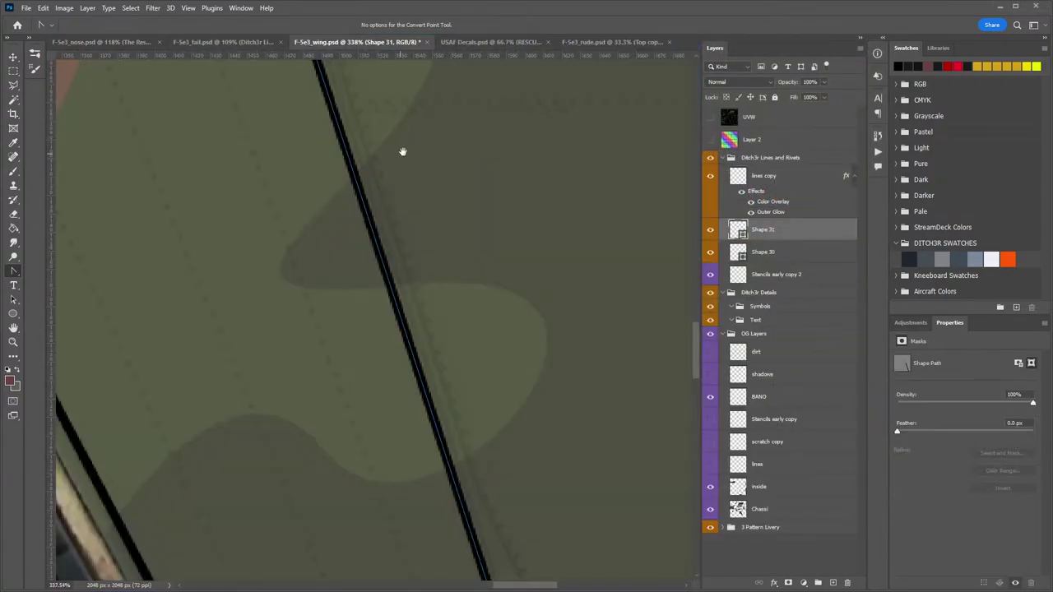
Extend the second walkway line's upper end point to the top edge of the camouflaged wing area.
scroll(402, 153, up, 5)
drag(347, 123, 340, 118)
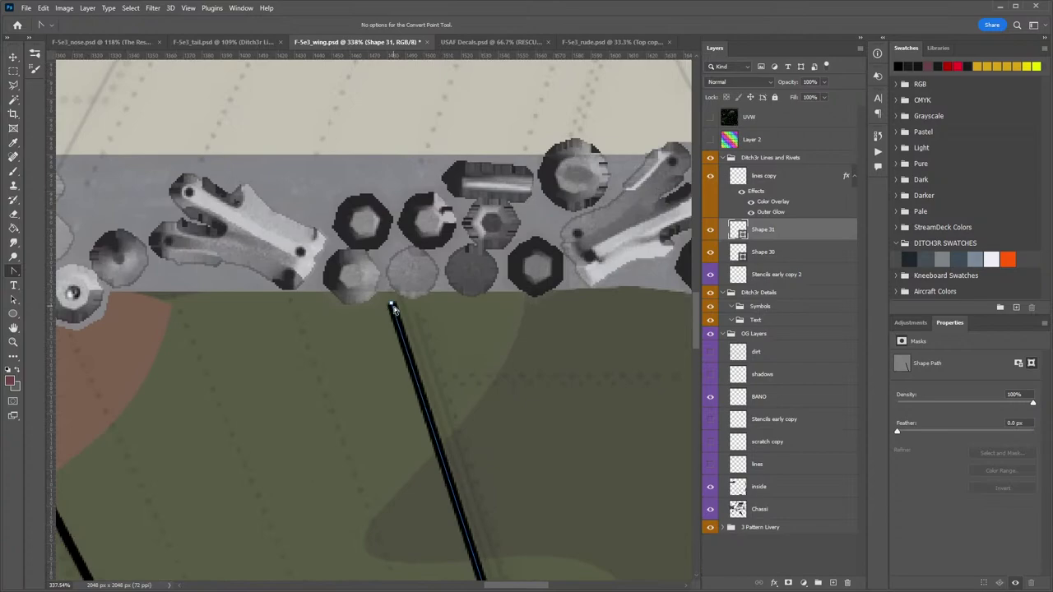
mouse_move(391, 308)
mouse_down()
mouse_move(366, 316)
mouse_move(358, 342)
mouse_move(393, 297)
mouse_up()
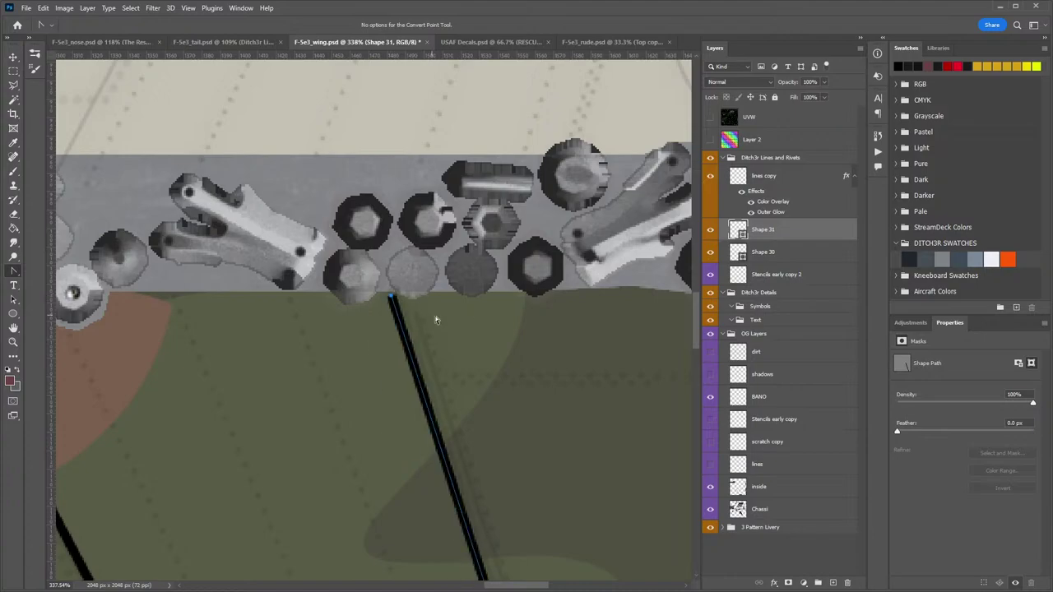
Merge the two walkway line shape layers into one and rename the merged layer Walkway Lines.
key(z)
drag(536, 390, 495, 382)
drag(462, 461, 424, 215)
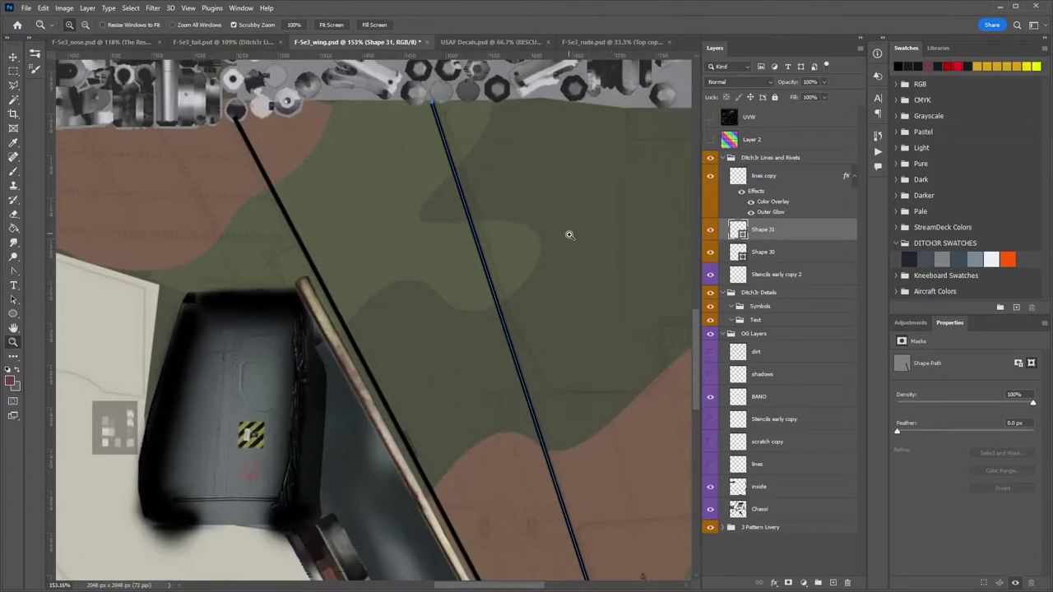
shift+click(783, 252)
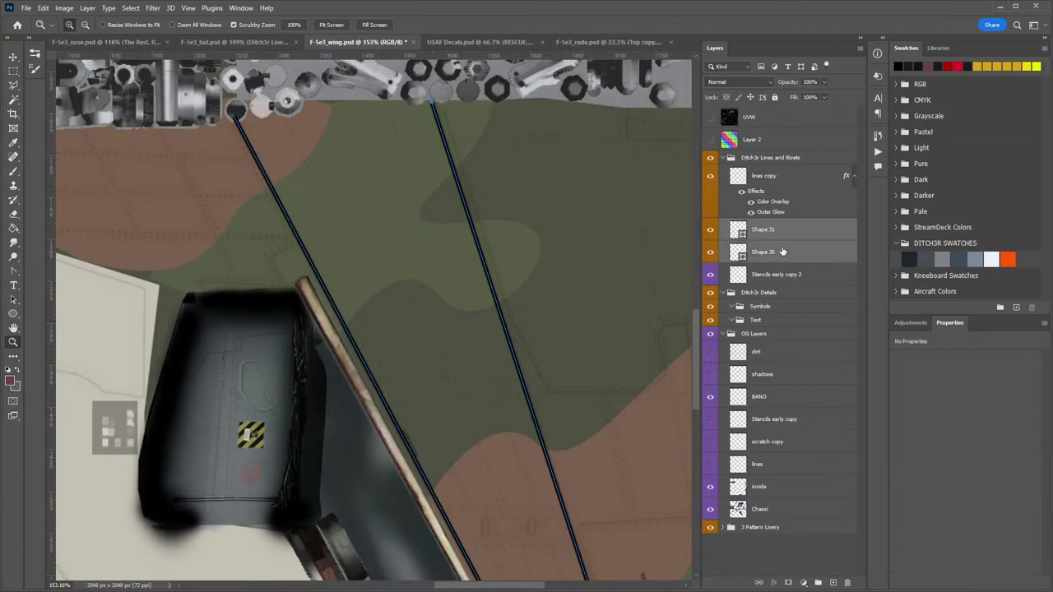
key(ctrl+e)
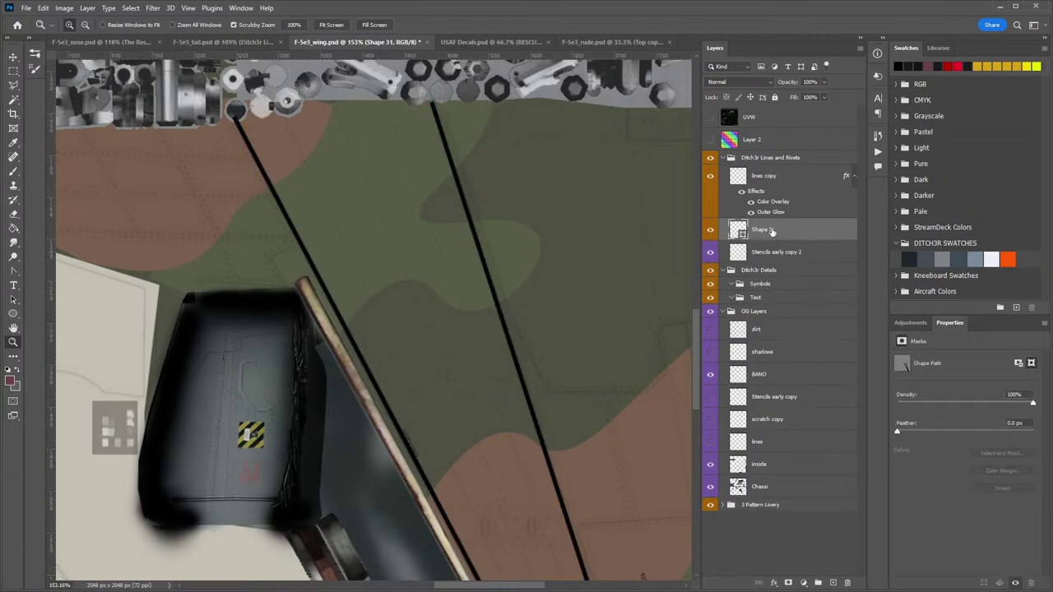
double_click(772, 230)
text(Walkway Lines)
key(Return)
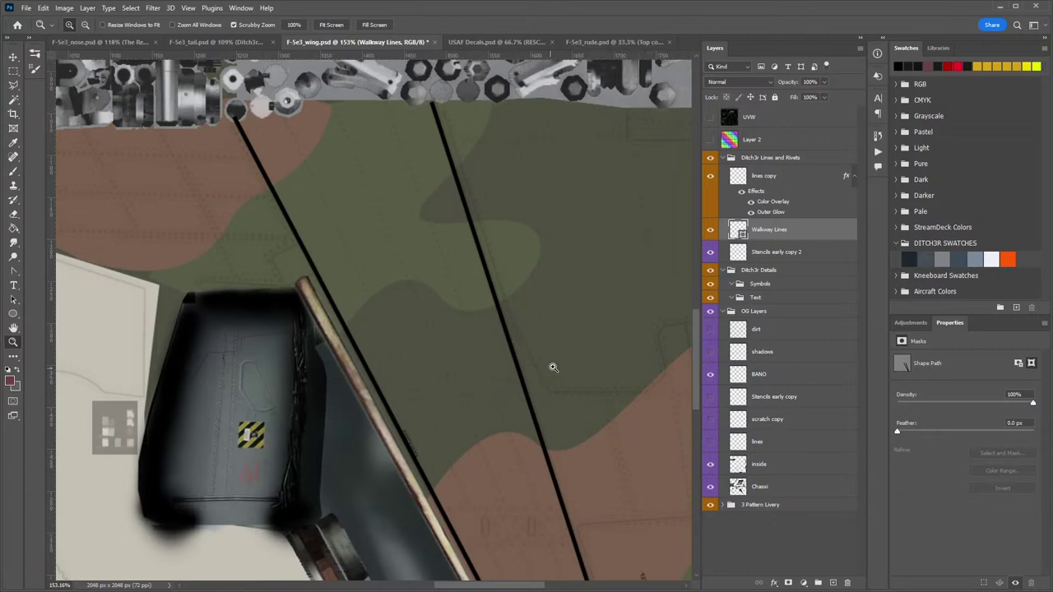
drag(465, 309, 438, 74)
drag(593, 539, 531, 270)
drag(387, 299, 610, 589)
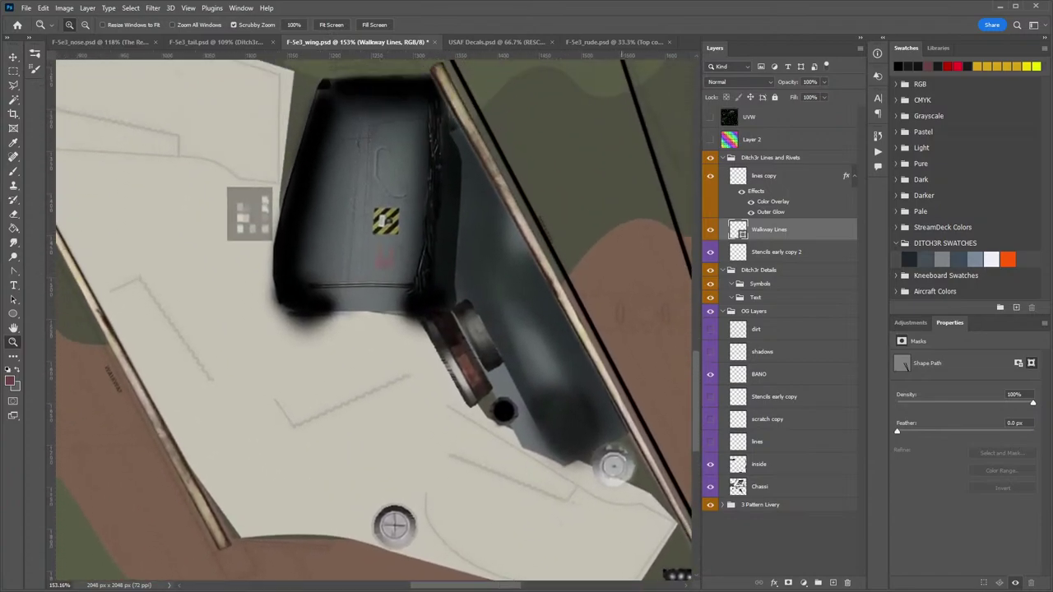
Duplicate the Walkway Lines layer and place the copy over the opposite wing.
drag(348, 374, 171, 107)
drag(419, 301, 498, 329)
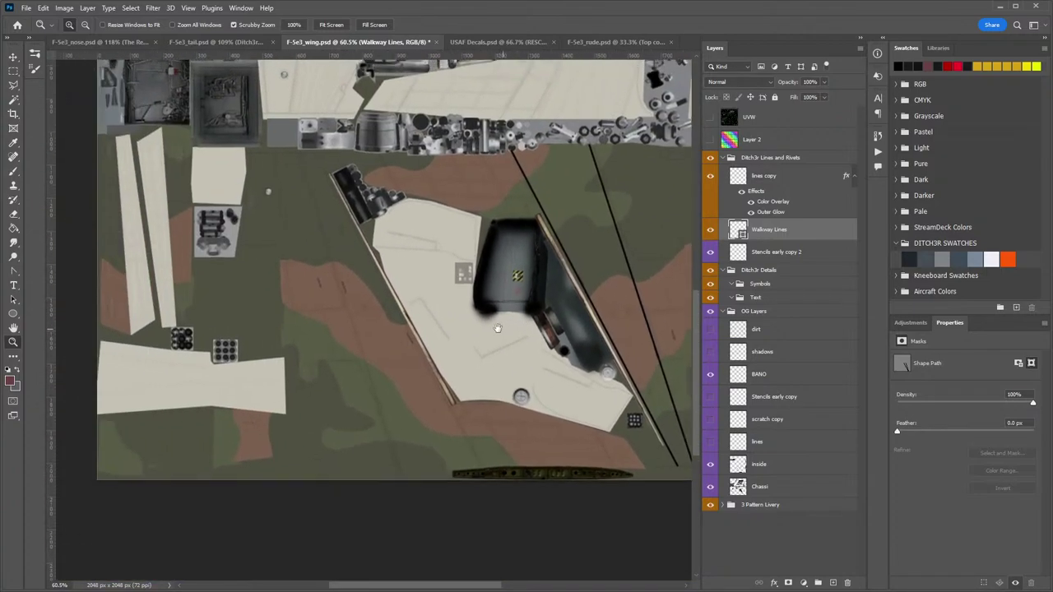
key(v)
drag(625, 284, 375, 300)
key(ctrl+z)
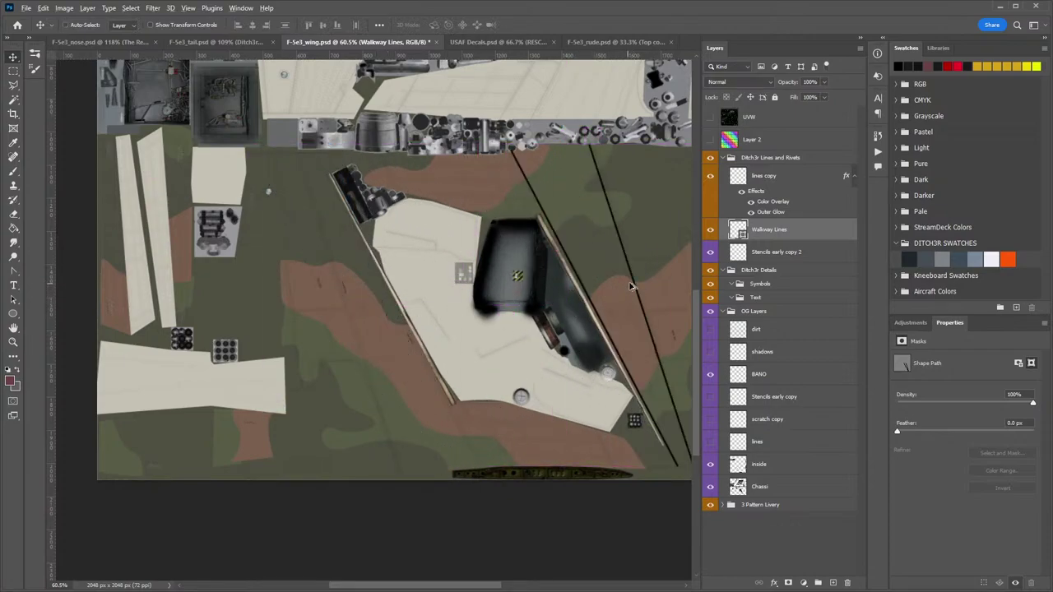
drag(632, 287, 349, 307)
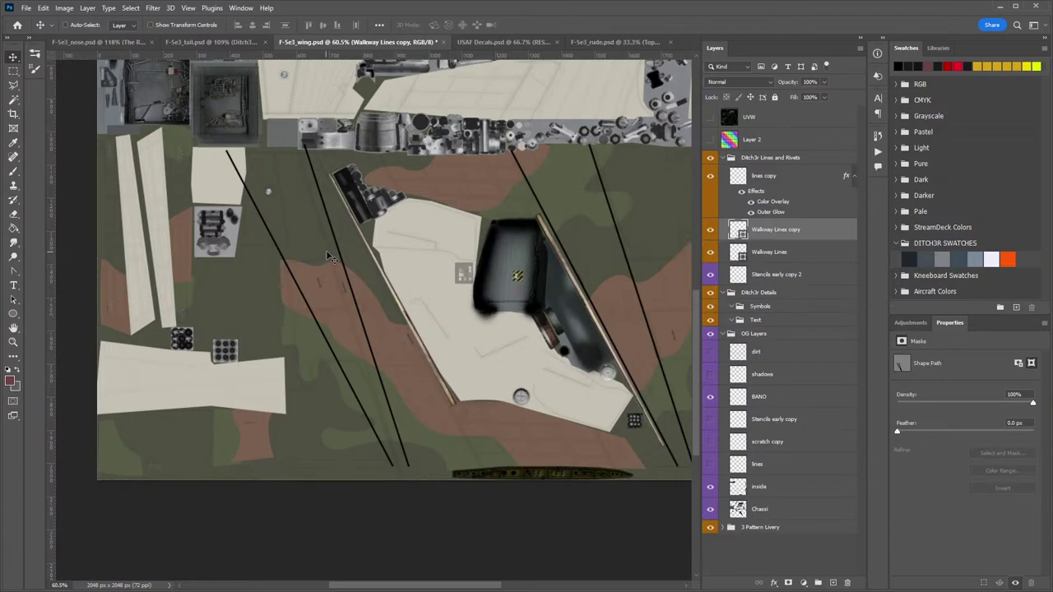
Flip the Walkway Lines copy horizontally and vertically so that it mirrors the opposite wing's layout.
click(42, 7)
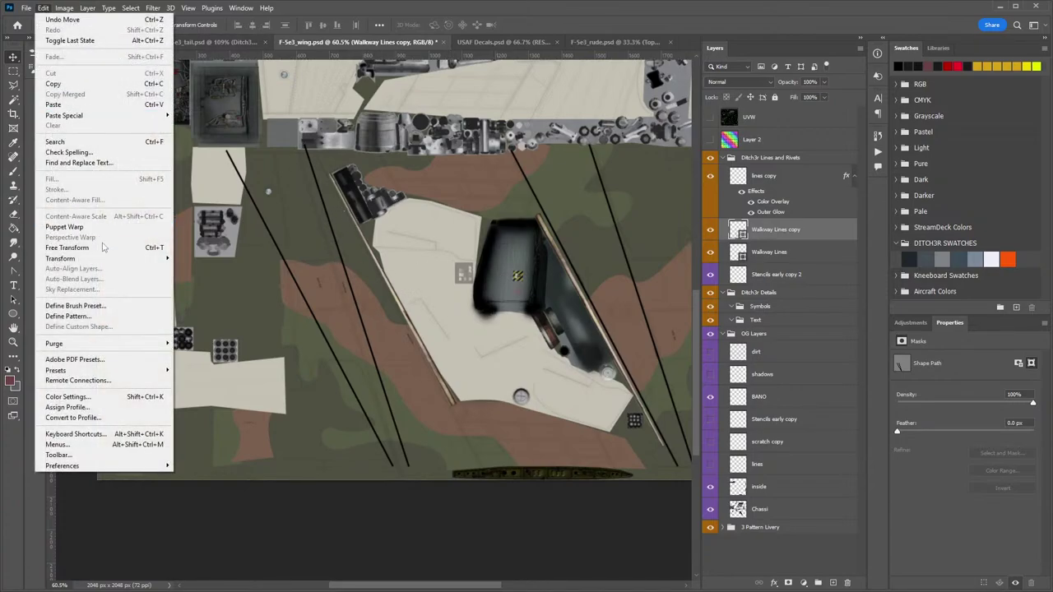
mouse_move(103, 260)
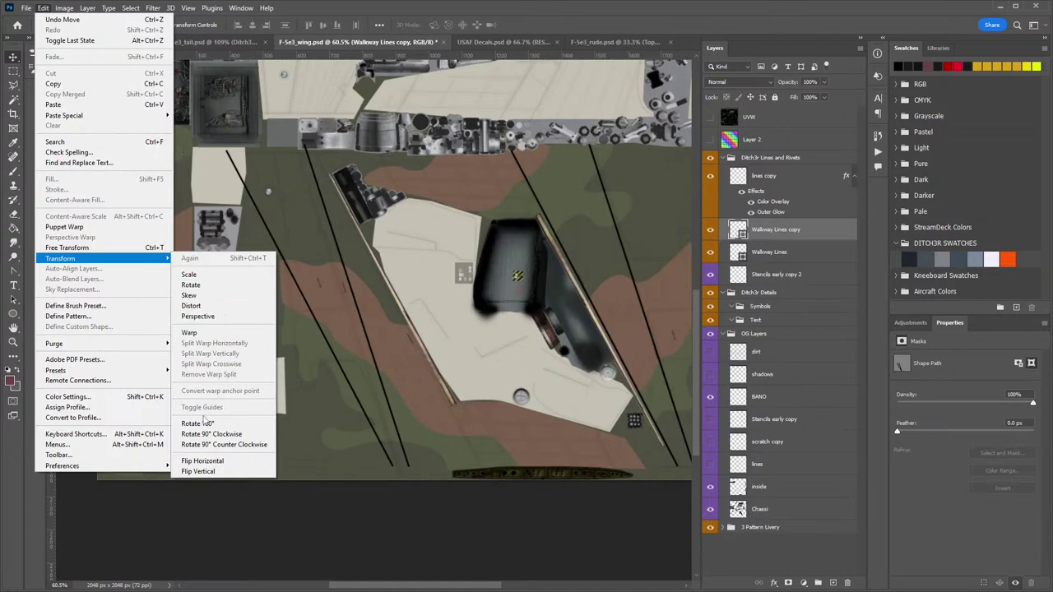
click(201, 462)
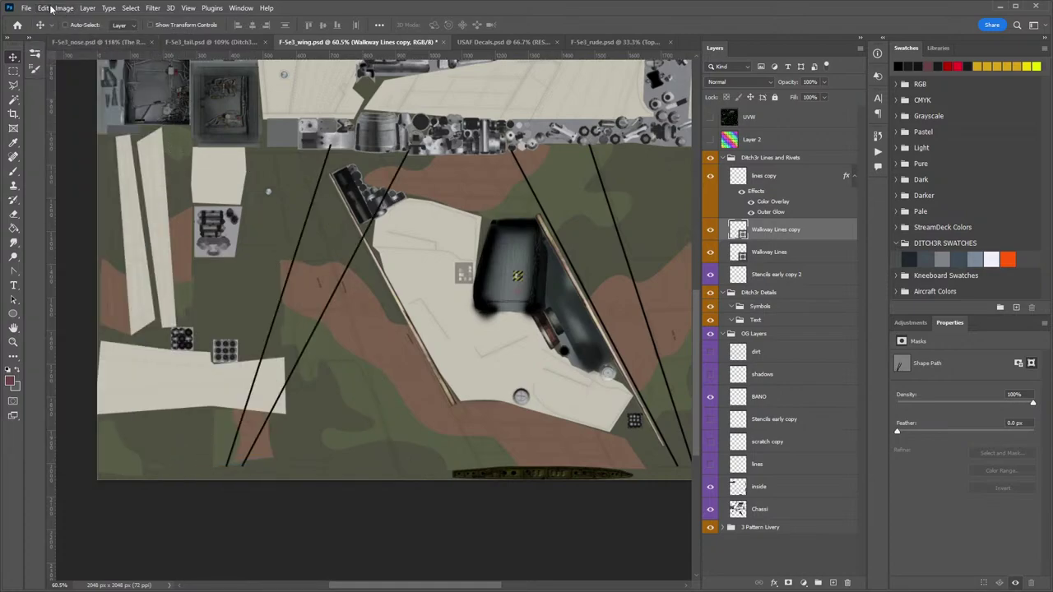
click(43, 7)
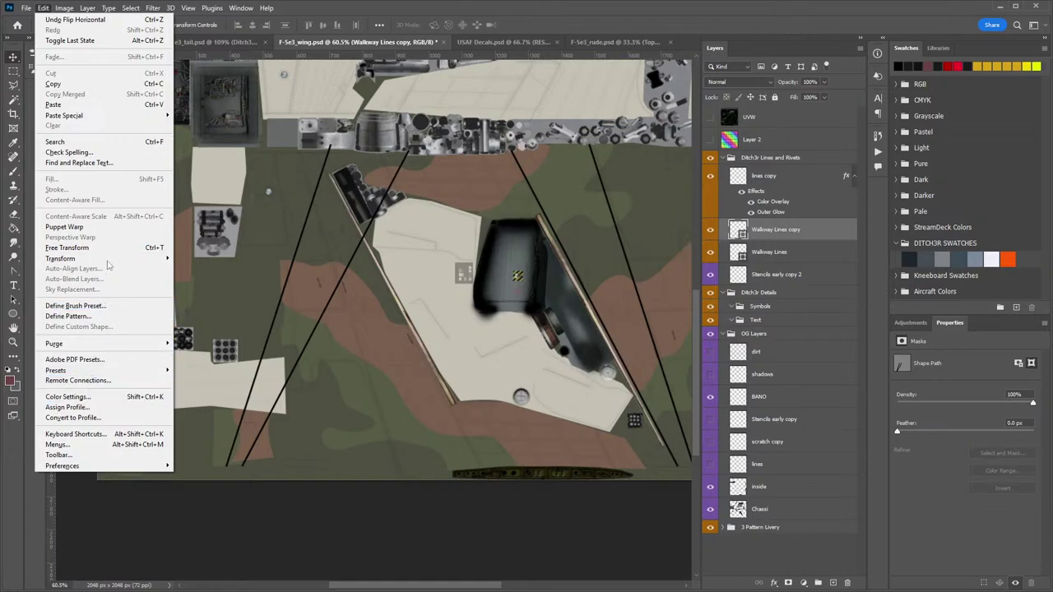
mouse_move(107, 262)
click(198, 471)
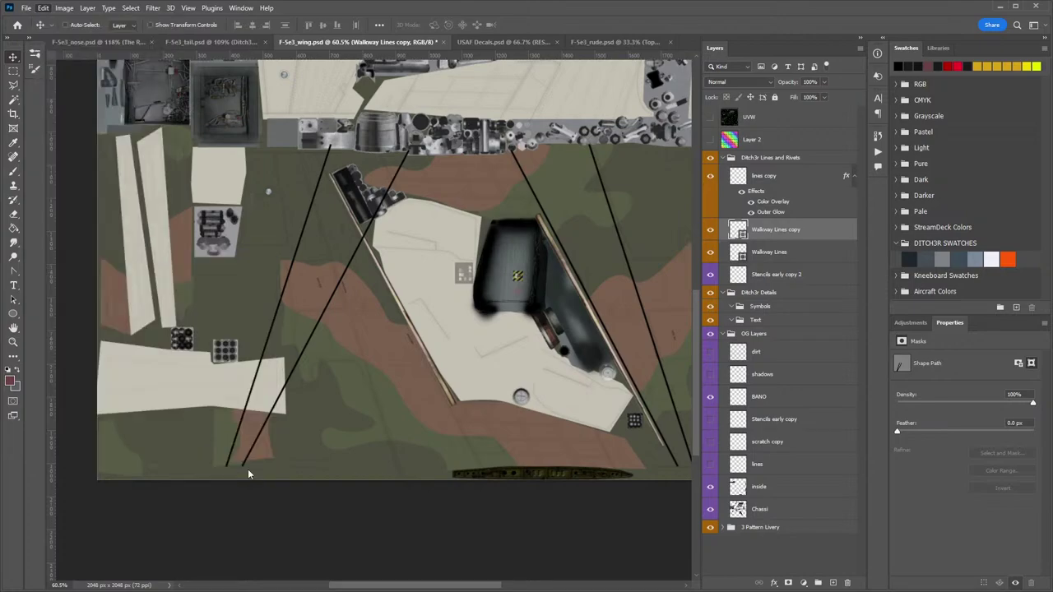
Move the flipped Walkway Lines copy across onto the opposite wing's rivet lines and nudge it into sideways alignment.
key(z)
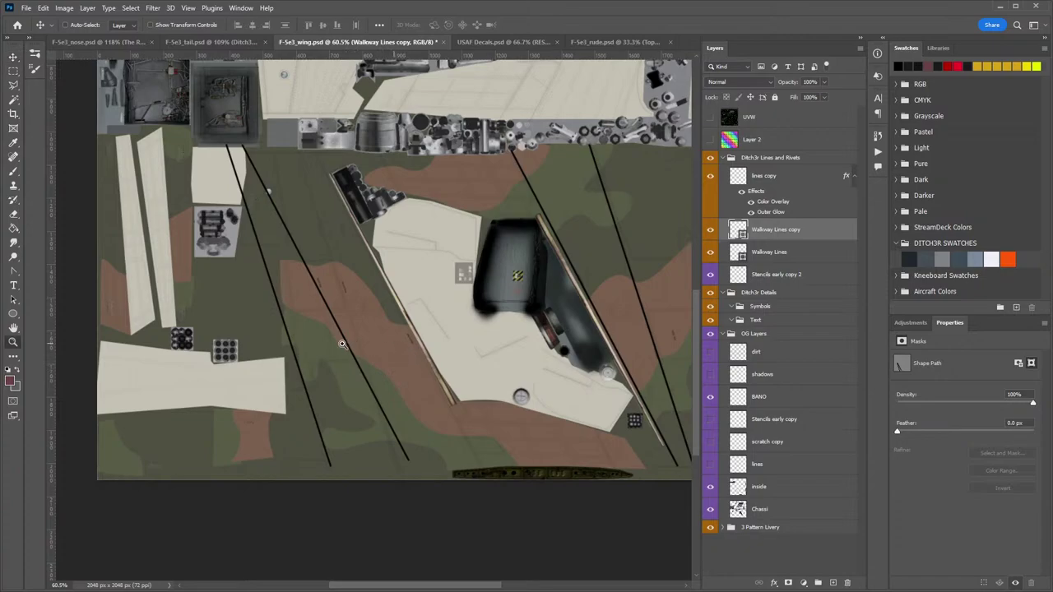
drag(341, 345, 366, 340)
key(v)
drag(387, 426, 488, 417)
key(z)
drag(485, 532, 549, 499)
drag(538, 462, 348, 386)
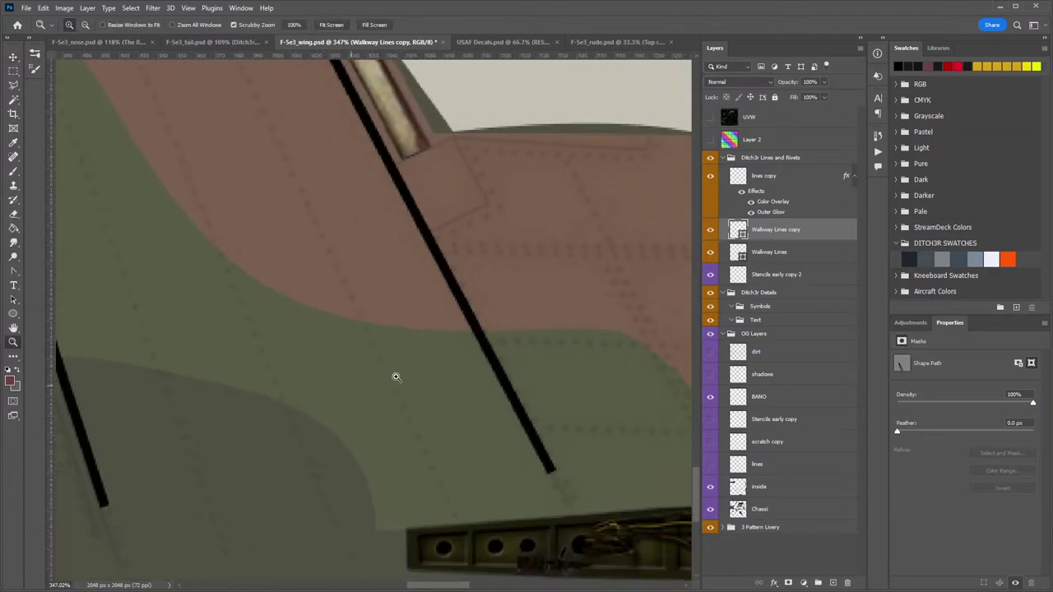
key(v)
key(Left)
key(Left)
key(Left)
key(Left)
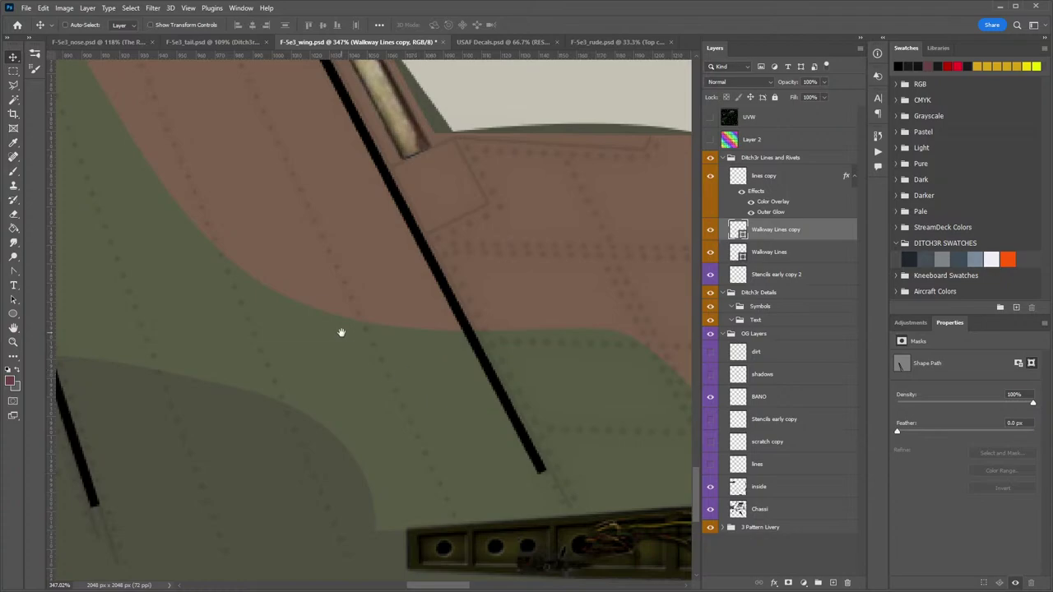
Shift the Walkway Lines copy along the rivet lines so its lower ends meet the wing's lower edge.
drag(340, 331, 346, 216)
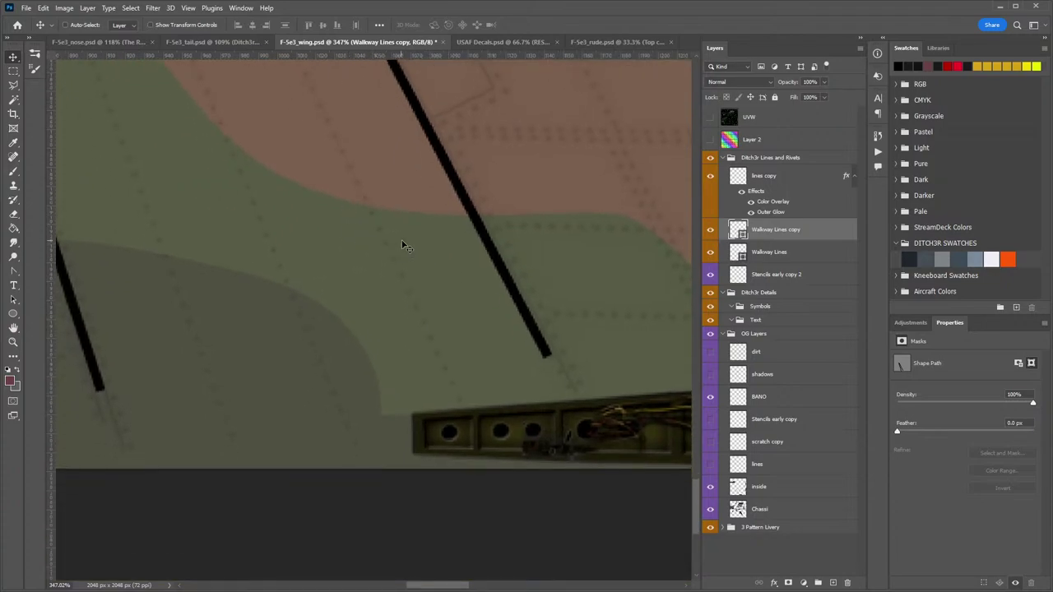
drag(402, 242, 420, 292)
key(Up)
key(Up)
key(Up)
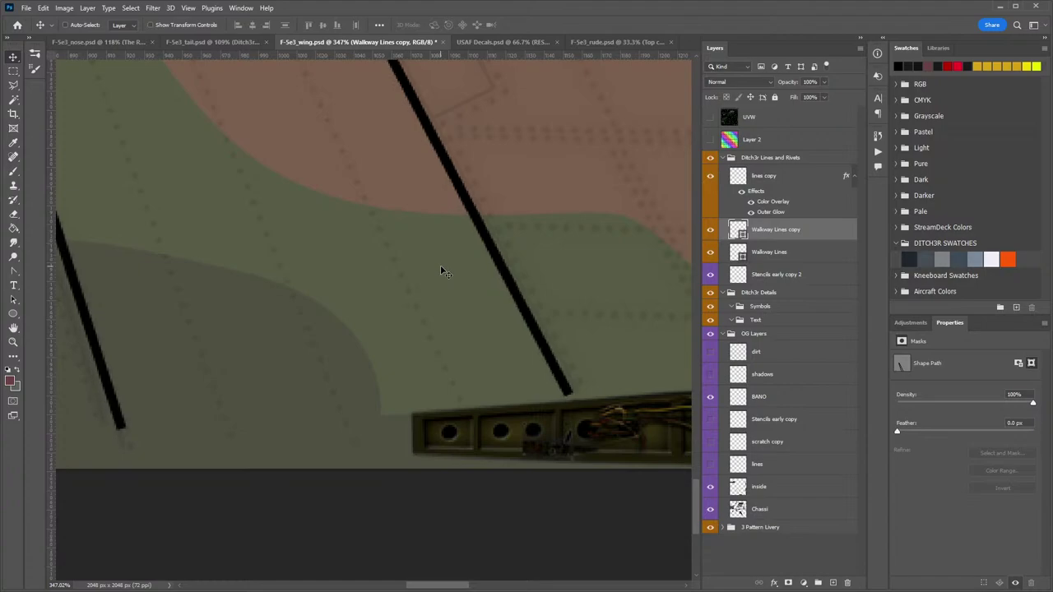
key(Up)
Examine how the copied walkway lines follow the rivet lines and meet the wing's upper edge.
key(z)
drag(466, 248, 407, 250)
drag(410, 145, 449, 567)
drag(229, 182, 277, 158)
drag(417, 272, 371, 267)
drag(544, 341, 371, 201)
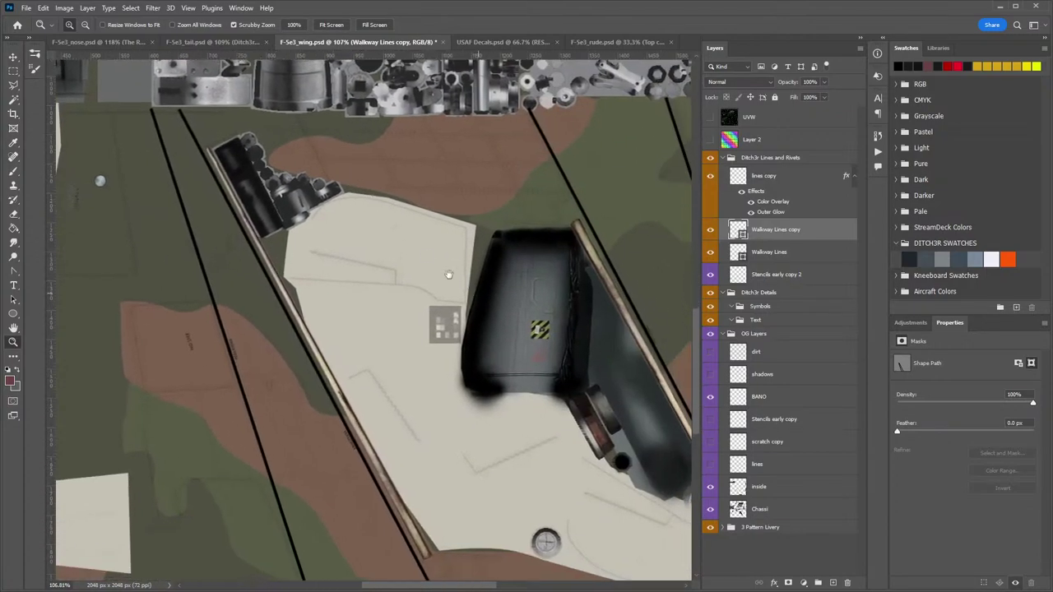
drag(448, 274, 375, 234)
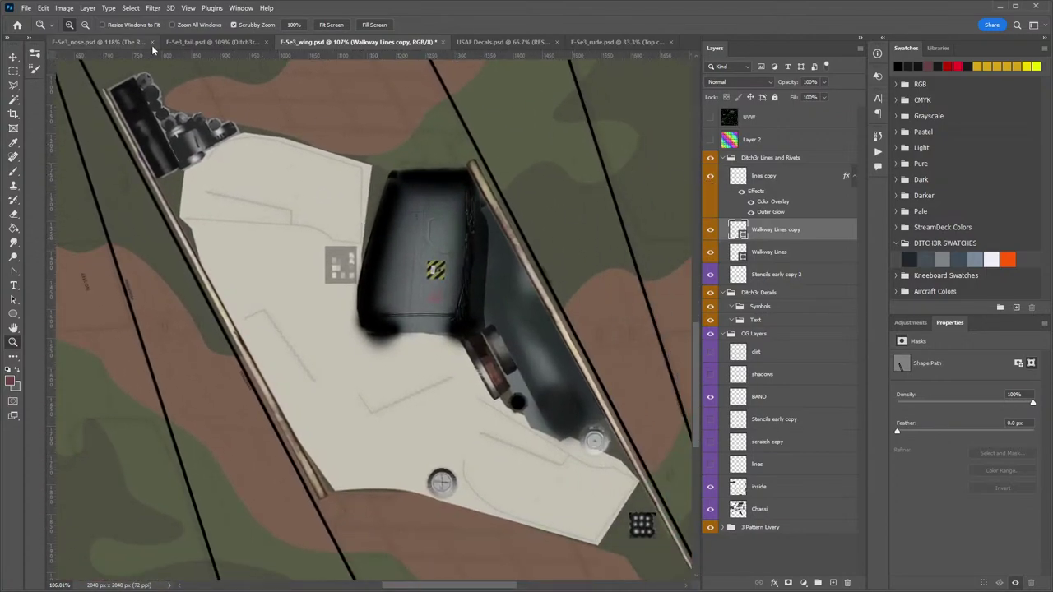
Save a DDS copy of the wing texture into the Ditch3r's F5 1 folder, replacing F-5e3_wing.
click(26, 7)
key(Escape)
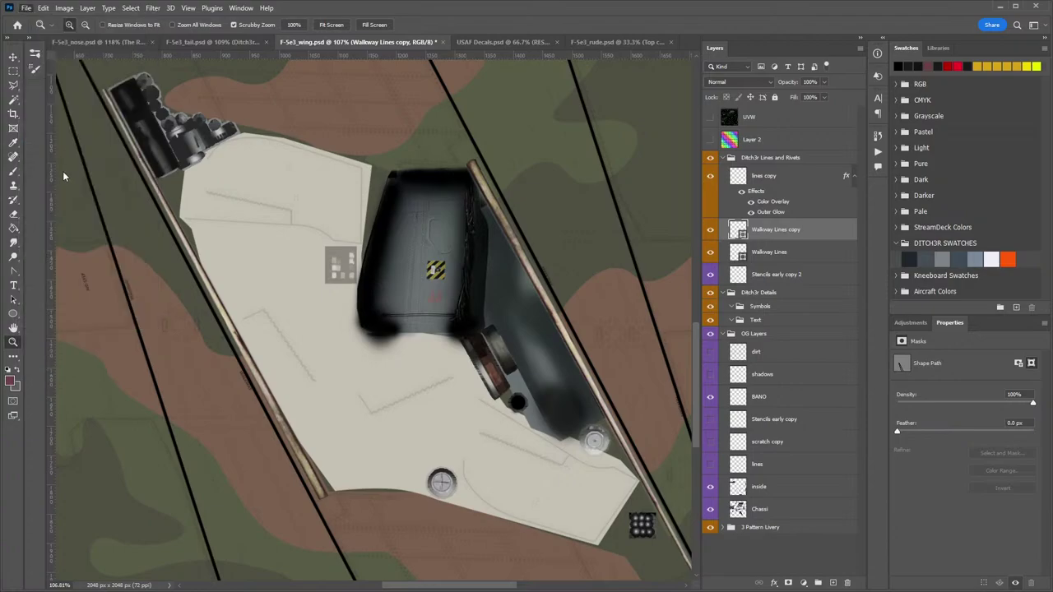
click(92, 361)
click(91, 394)
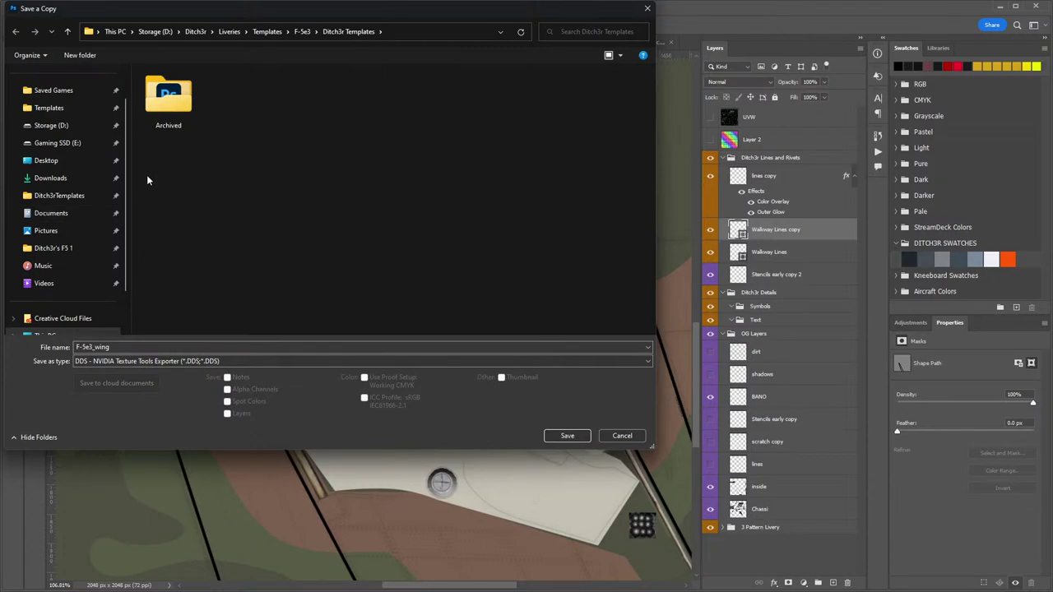
click(50, 247)
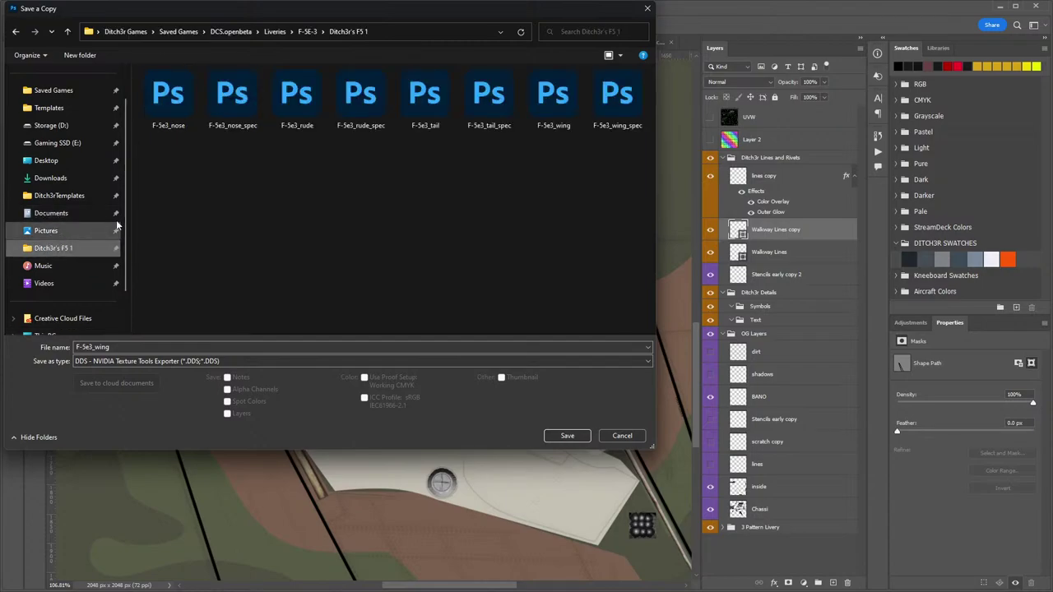
double_click(184, 106)
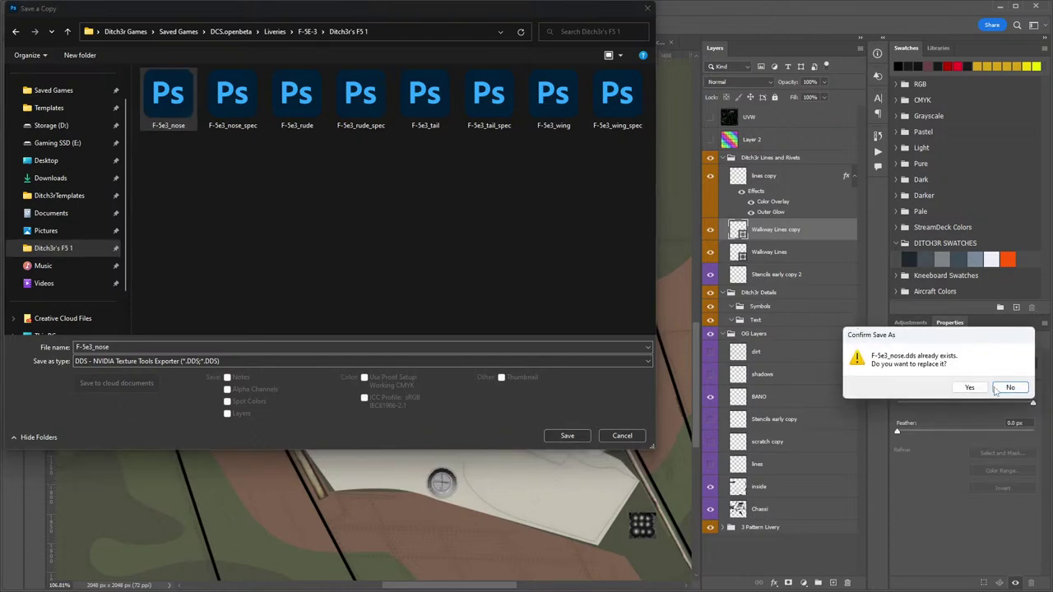
click(1011, 387)
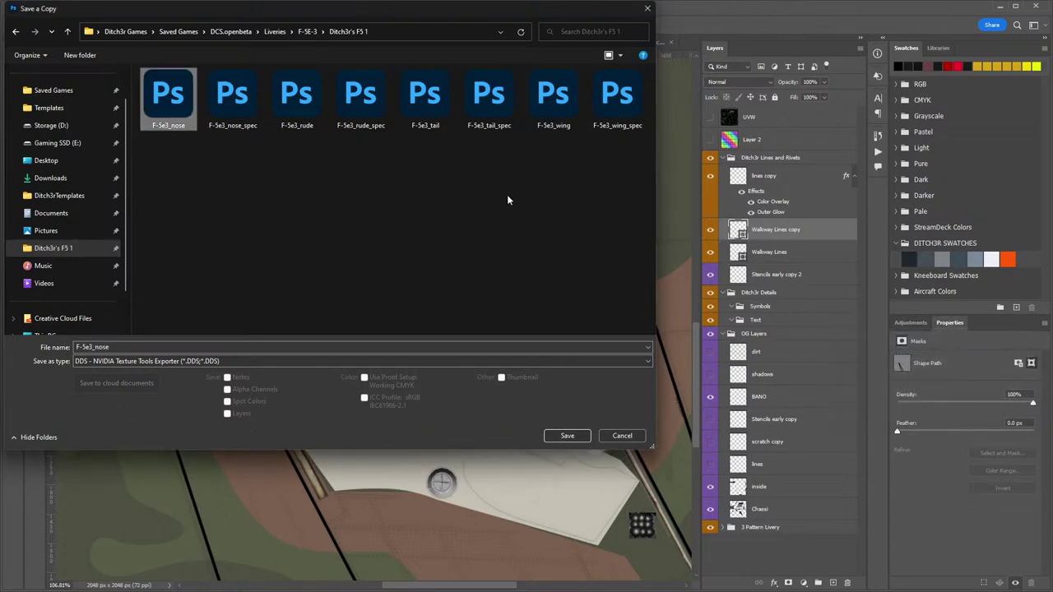
double_click(553, 99)
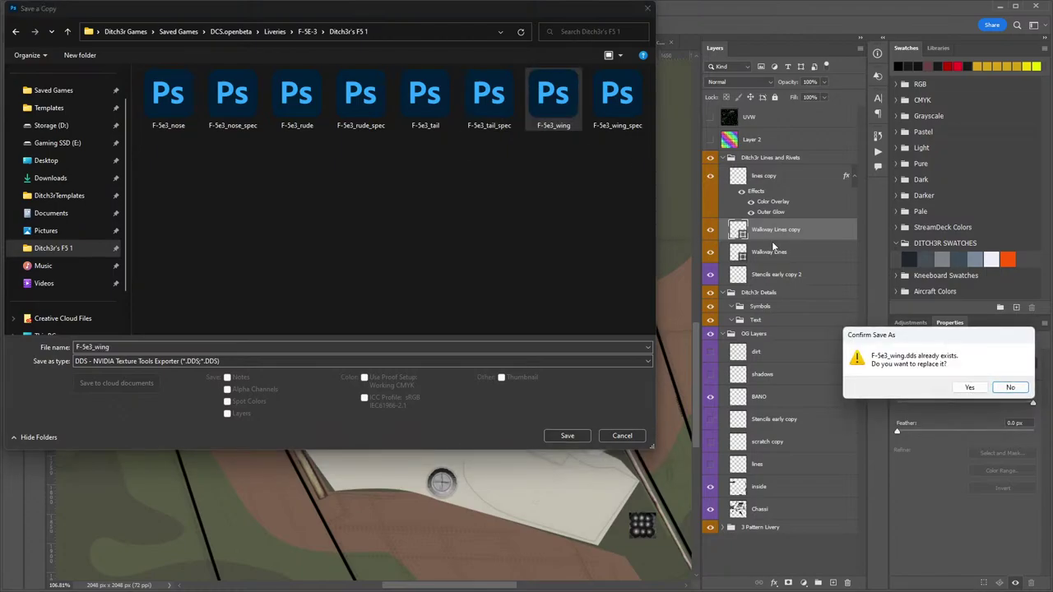
click(969, 387)
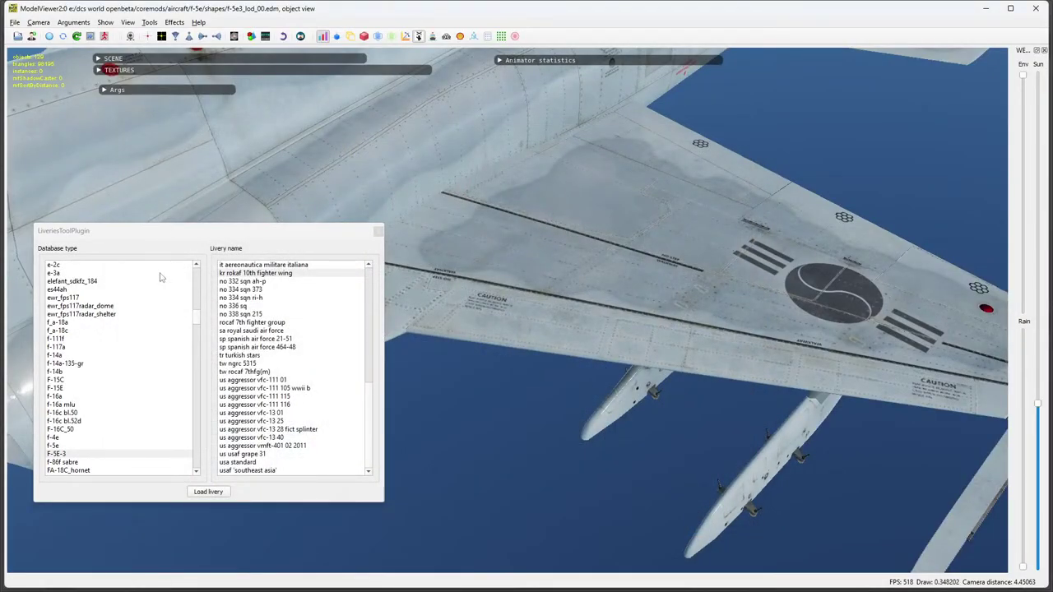
Load the Ditch3r's F5 1 livery on the F-5E-3 in ModelViewer and reload its textures.
click(265, 332)
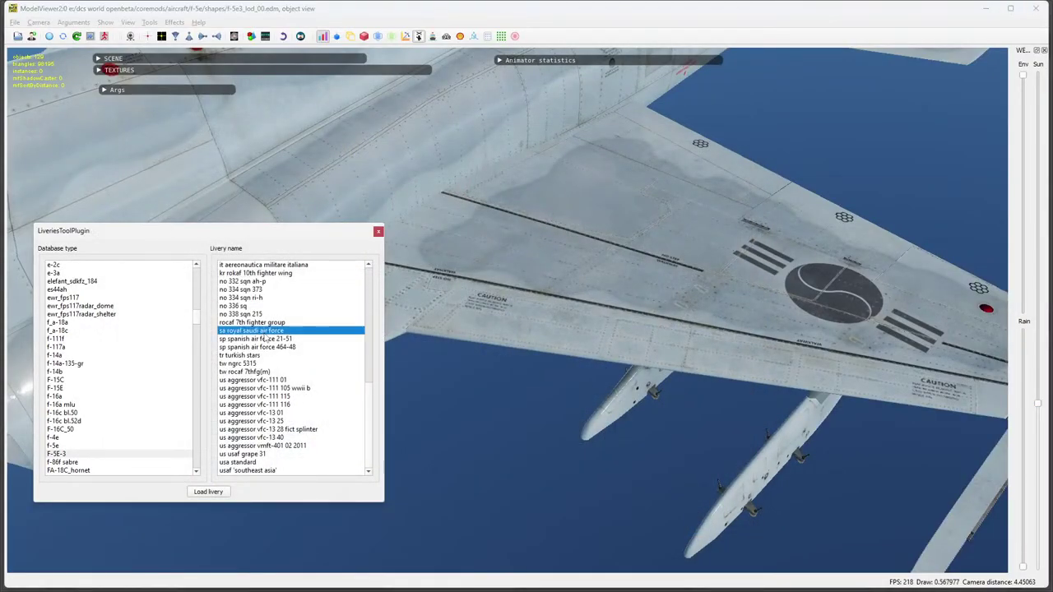
key(Home)
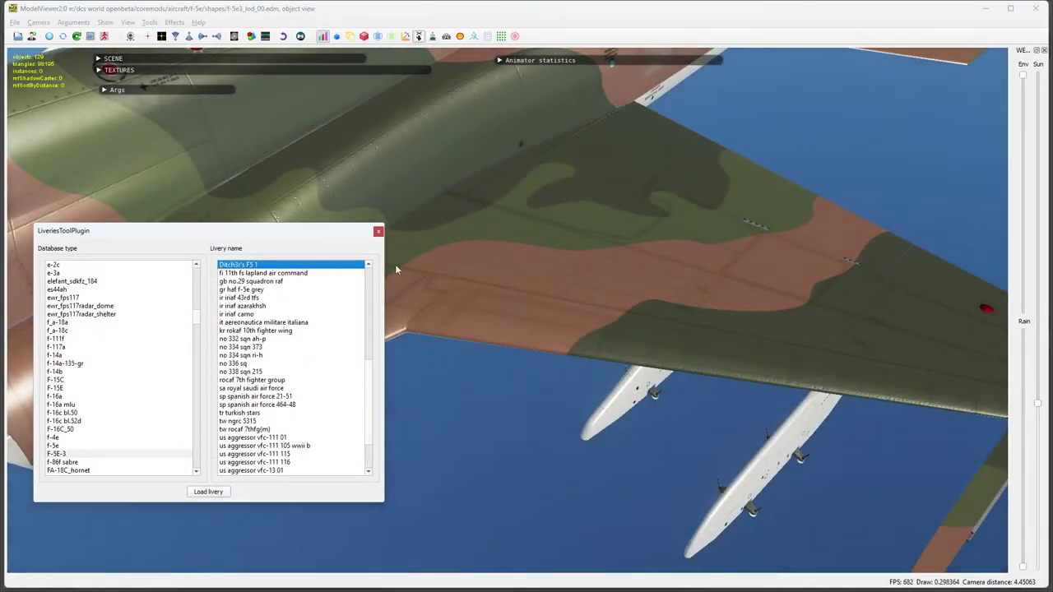
drag(616, 362, 624, 317)
click(50, 37)
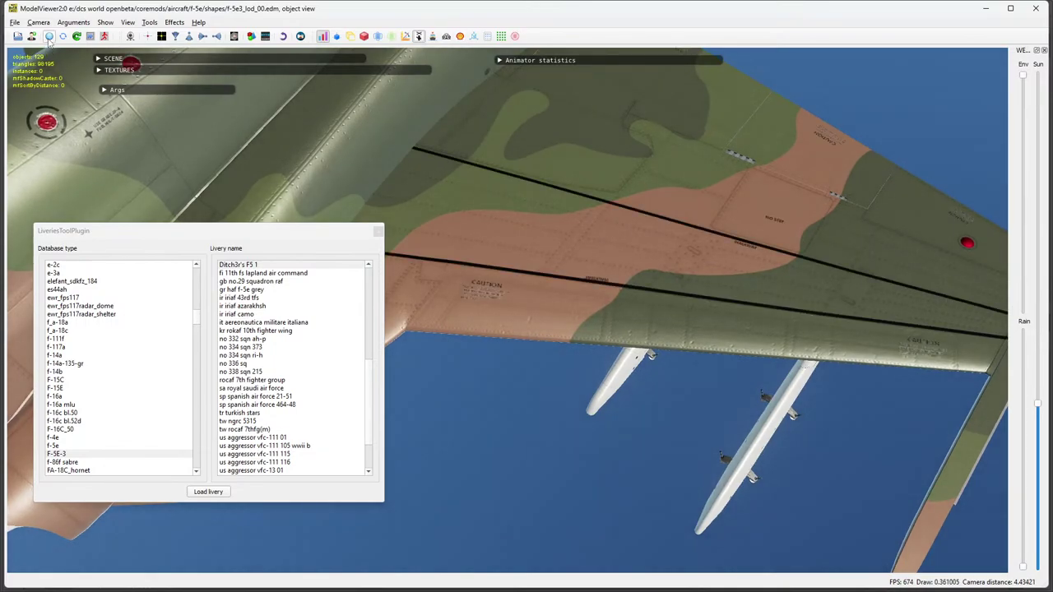
Inspect the walkway lines on both wings of the model, especially where they meet the wing tip and fuselage.
drag(469, 185, 908, 262)
scroll(713, 230, up, 8)
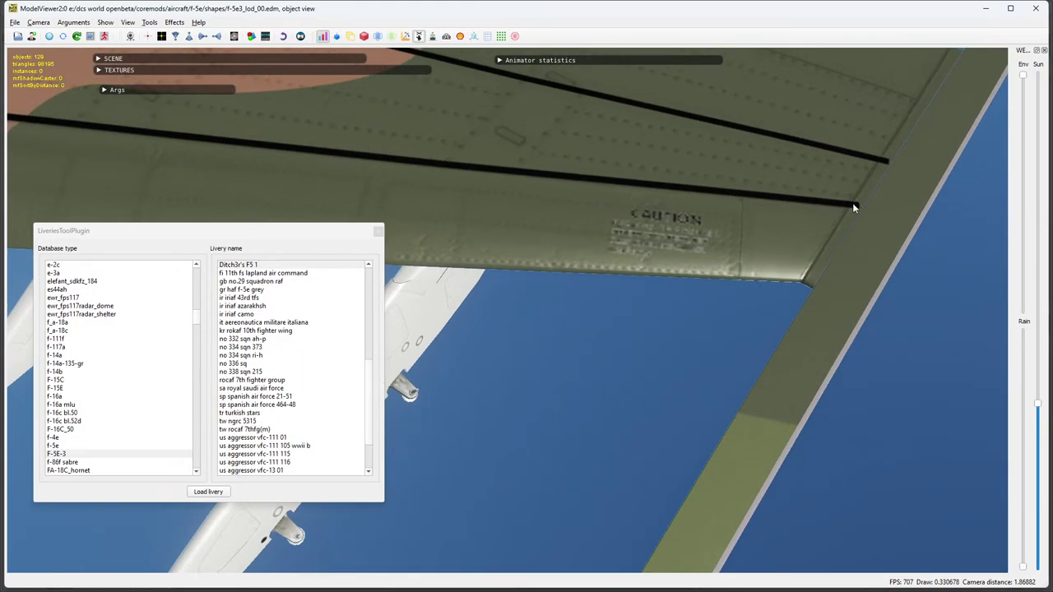
scroll(877, 176, down, 1)
scroll(844, 220, down, 5)
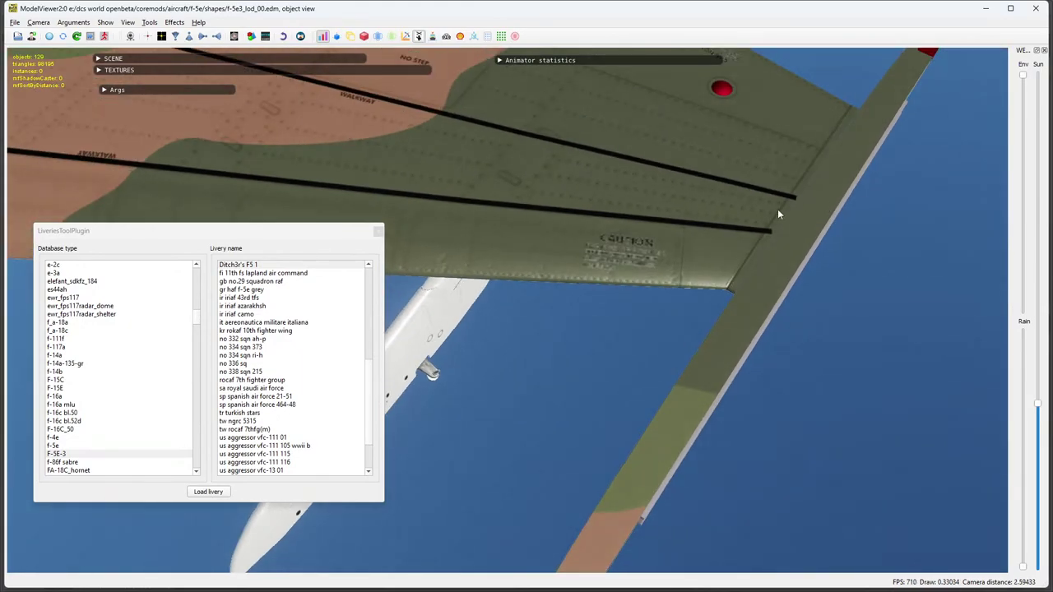
scroll(777, 210, down, 4)
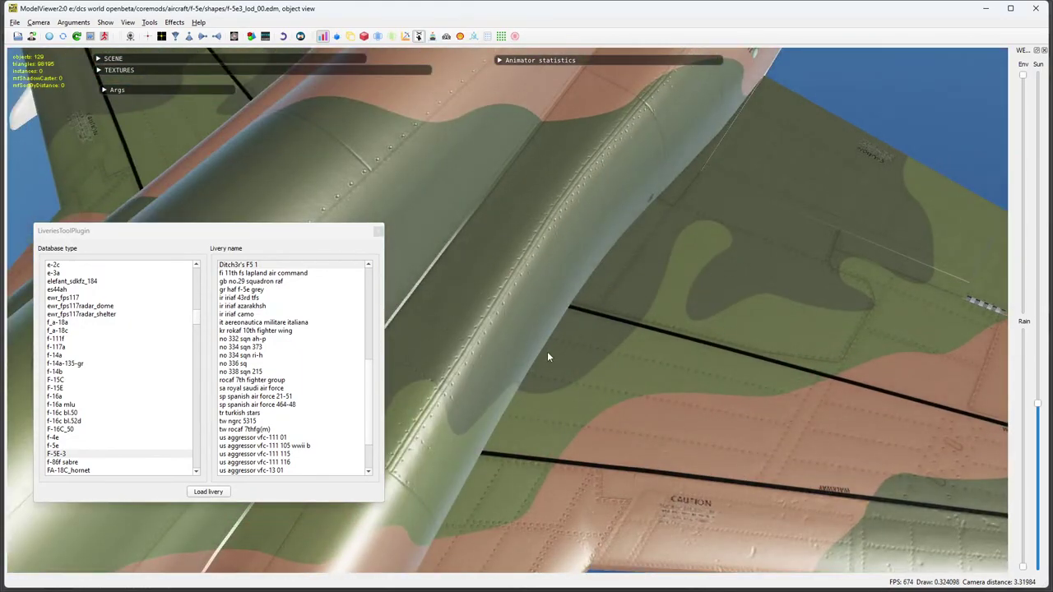
scroll(548, 352, down, 9)
drag(562, 377, 630, 370)
Switch to Photoshop and pull the copied walkway lines' upper end points back to just below the wing's upper panel line.
key(alt+Tab)
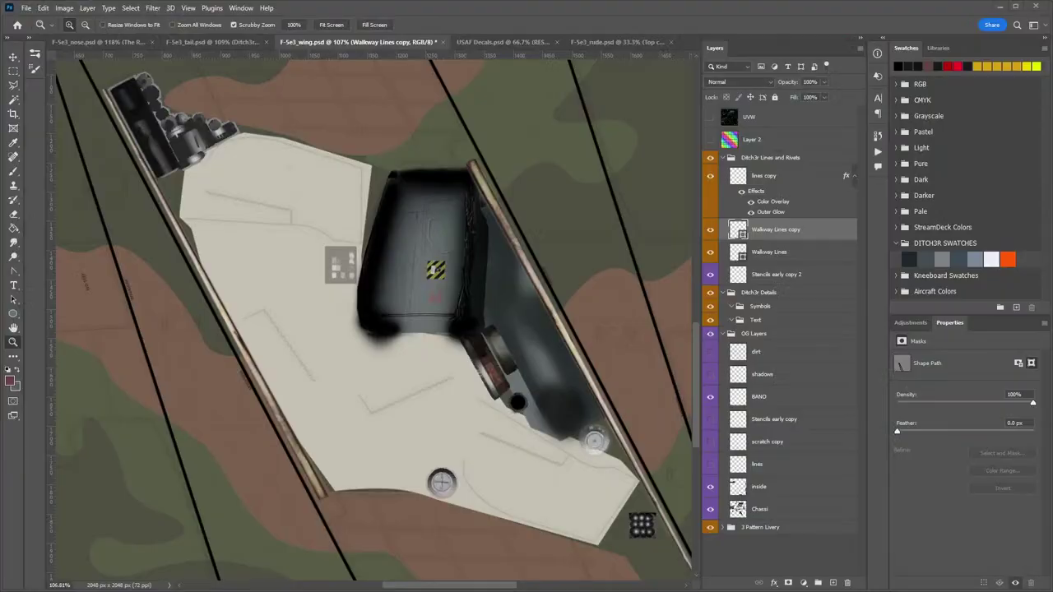
drag(607, 419, 475, 225)
drag(549, 324, 472, 190)
drag(548, 323, 608, 299)
drag(163, 268, 360, 268)
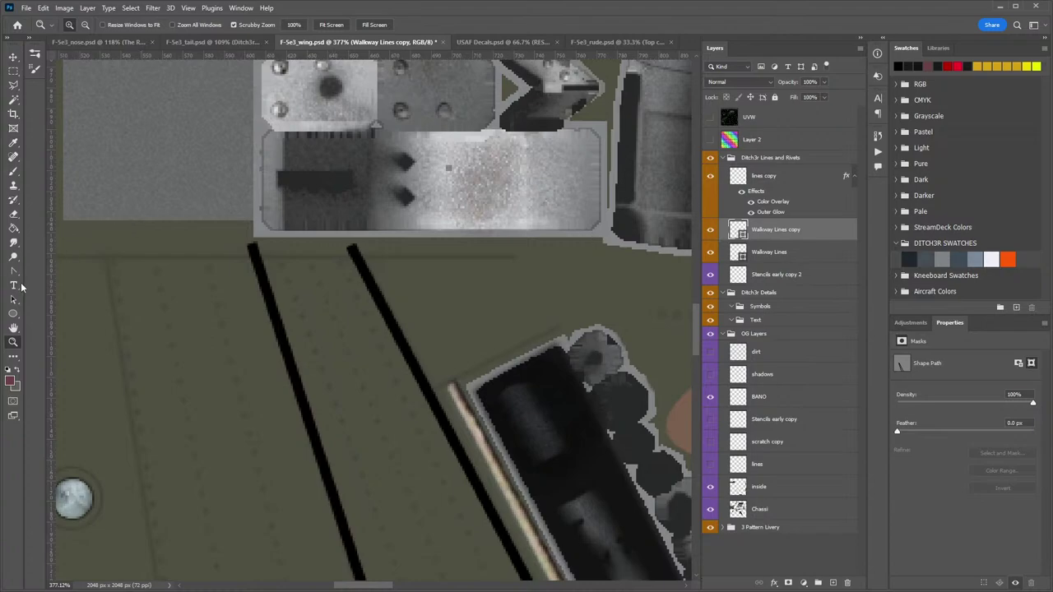
click(13, 271)
mouse_move(253, 246)
mouse_down()
mouse_move(285, 280)
mouse_move(261, 263)
mouse_up()
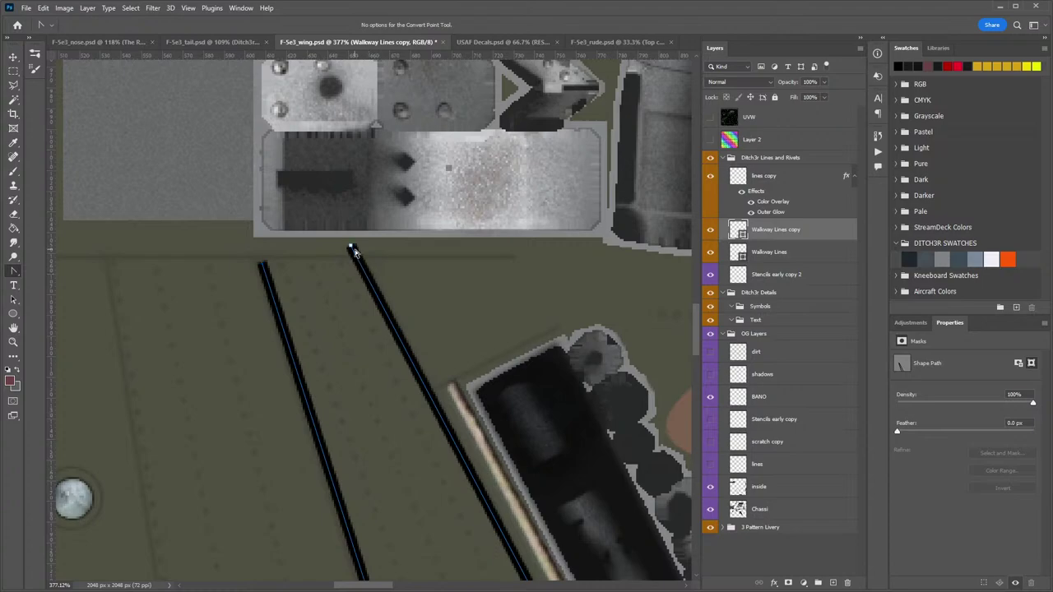
mouse_move(352, 247)
mouse_down()
mouse_move(359, 287)
mouse_move(363, 264)
mouse_up()
click(501, 285)
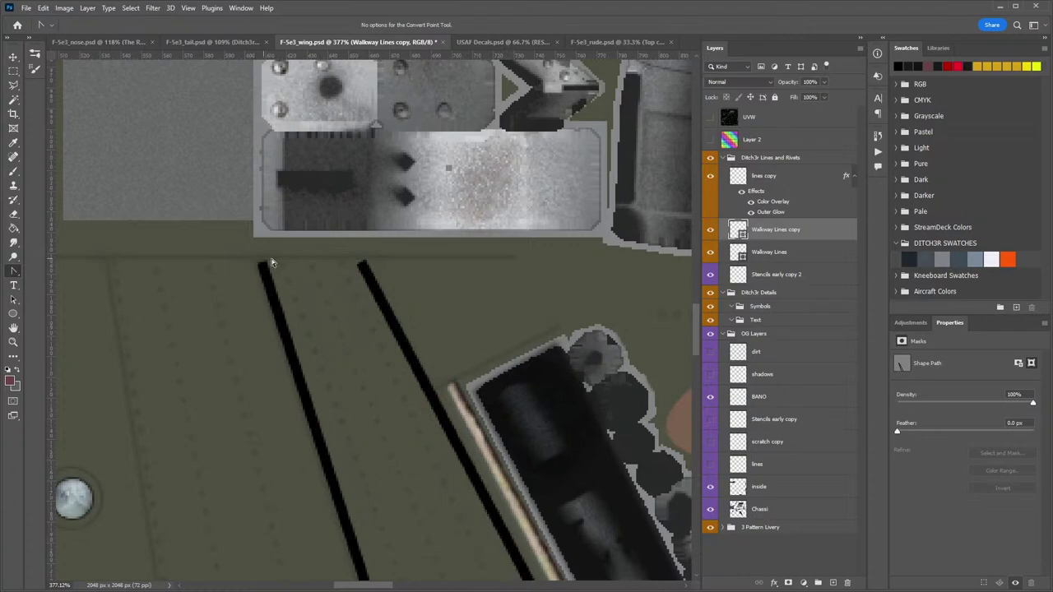
Lower the opacity of both the Walkway Lines and Walkway Lines copy layers to 43%.
shift+click(801, 253)
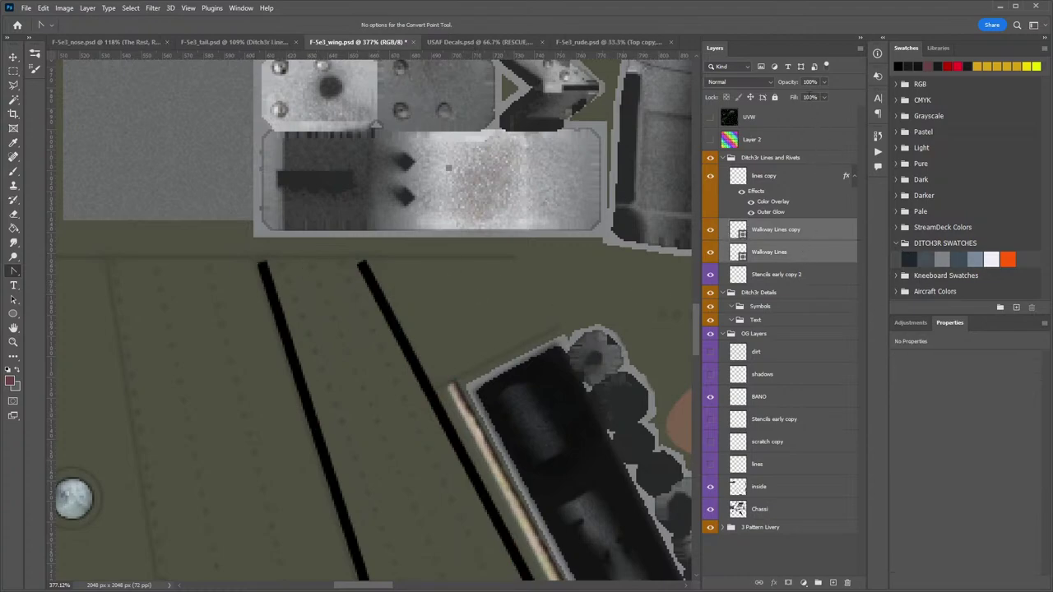
click(823, 81)
drag(826, 97, 806, 97)
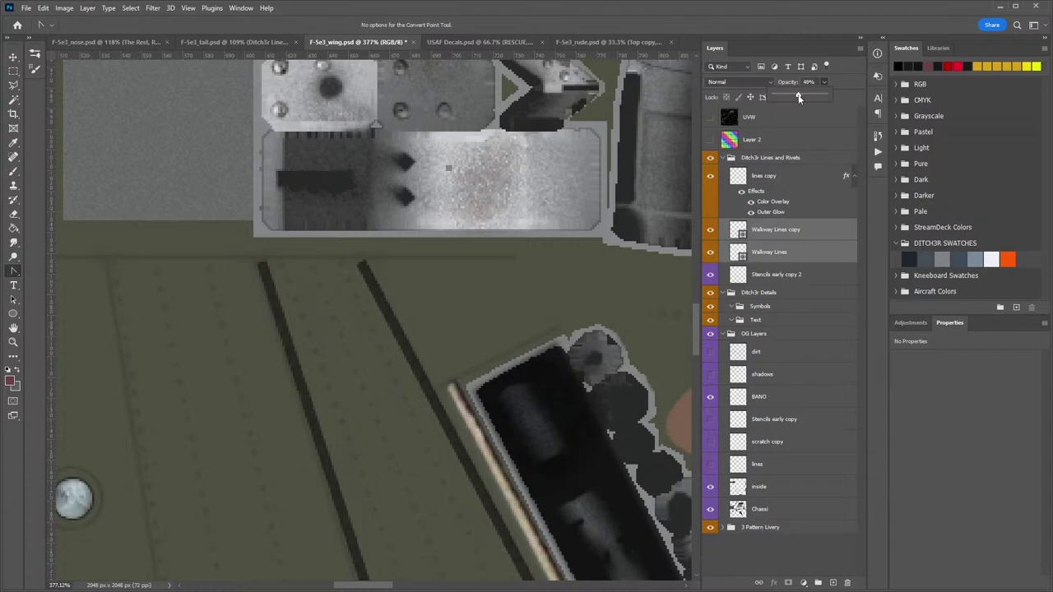
Save a DDS copy of the wing texture with the 43% walkway lines over F-5e3_wing in the Ditch3r's F5 1 folder.
click(27, 8)
click(51, 151)
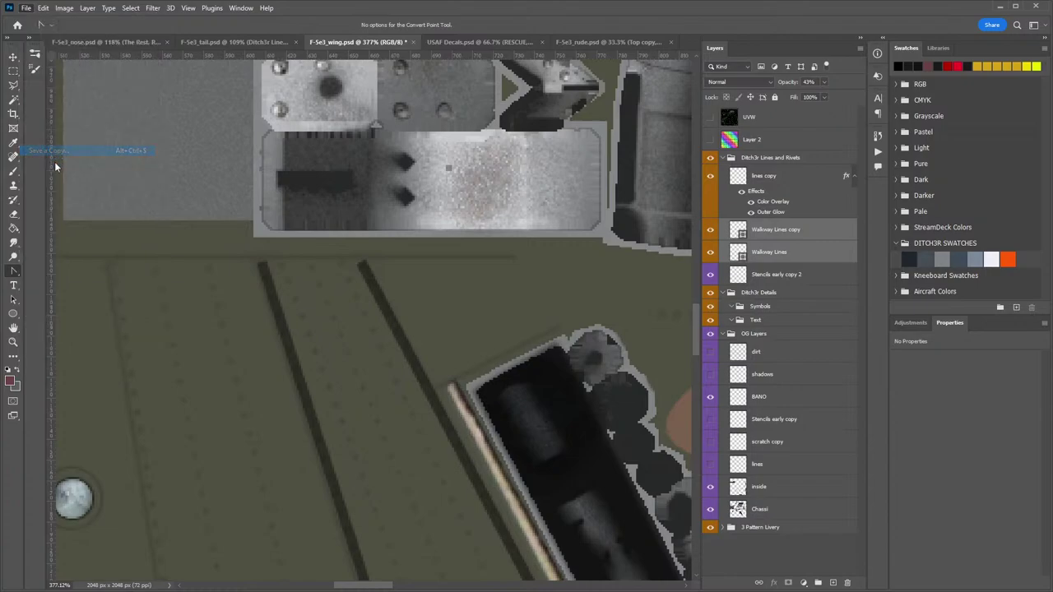
click(93, 360)
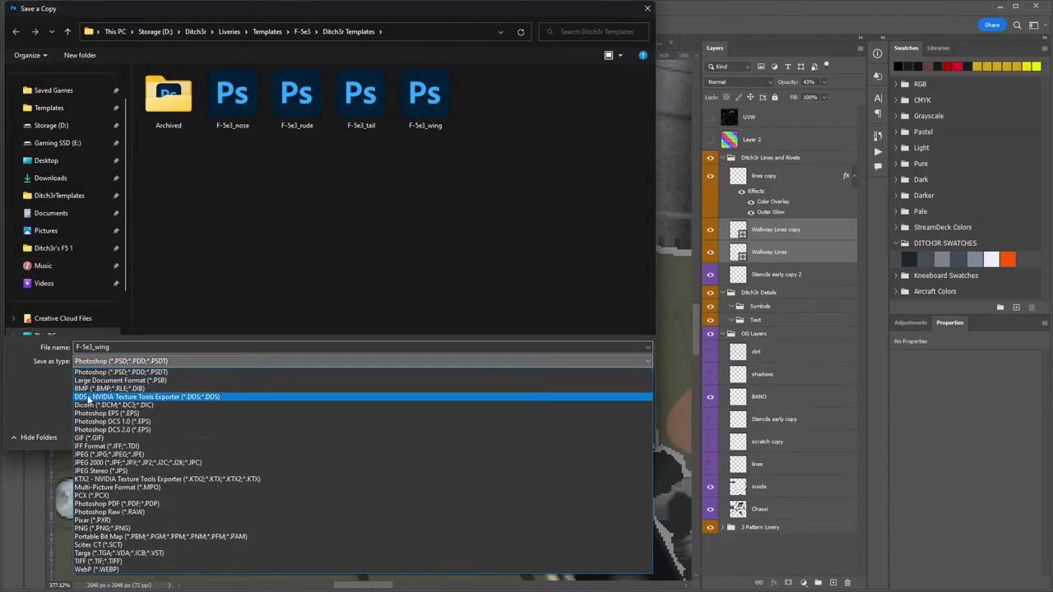
click(95, 397)
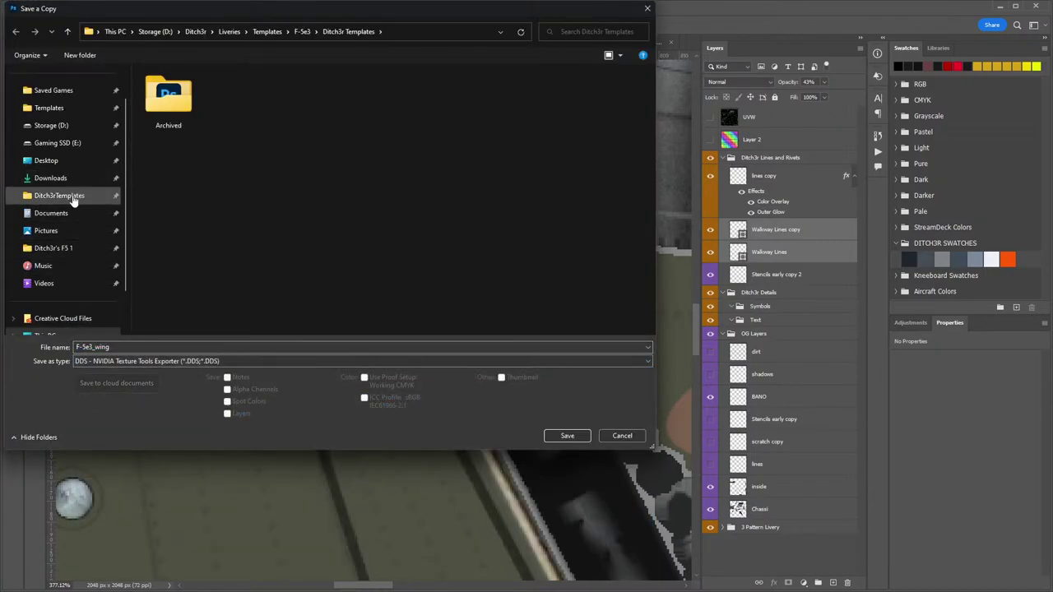
scroll(51, 263, up, 1)
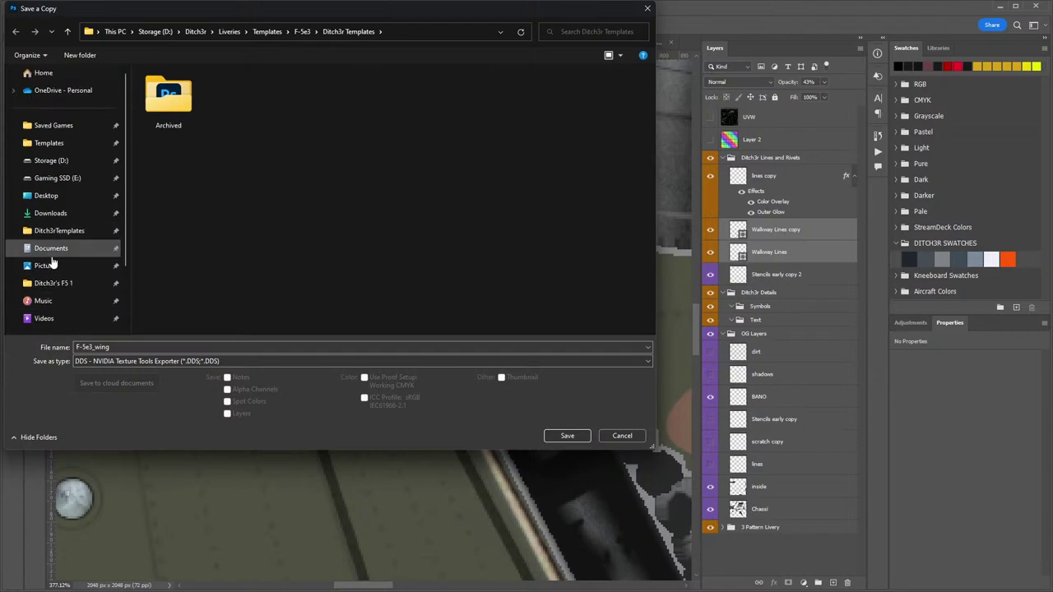
click(52, 282)
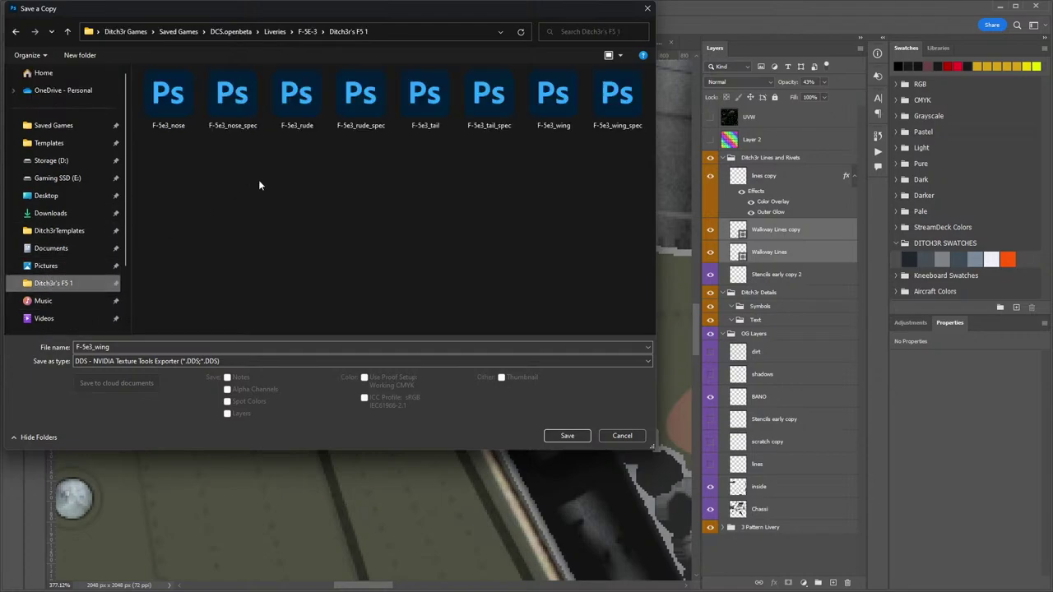
double_click(557, 99)
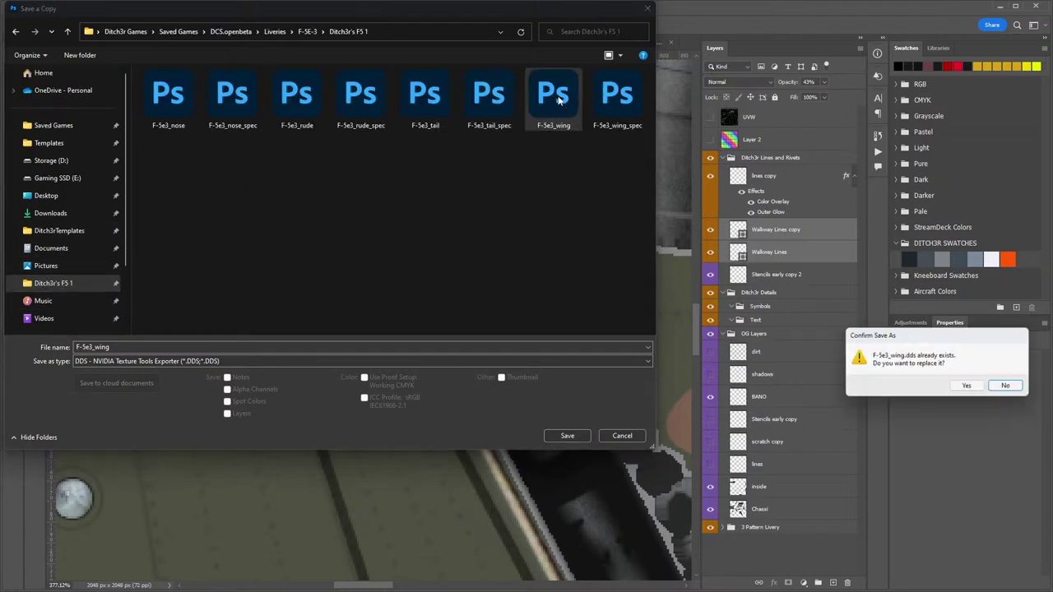
click(974, 392)
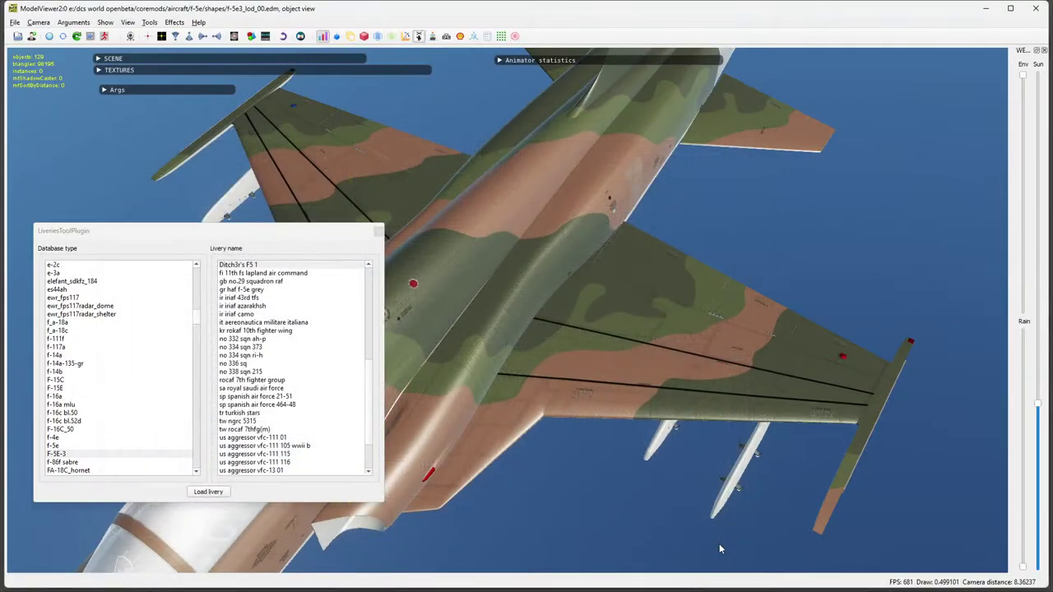
Switch to ModelViewer, reload the textures and check the faded walkway lines from above the aircraft.
click(49, 36)
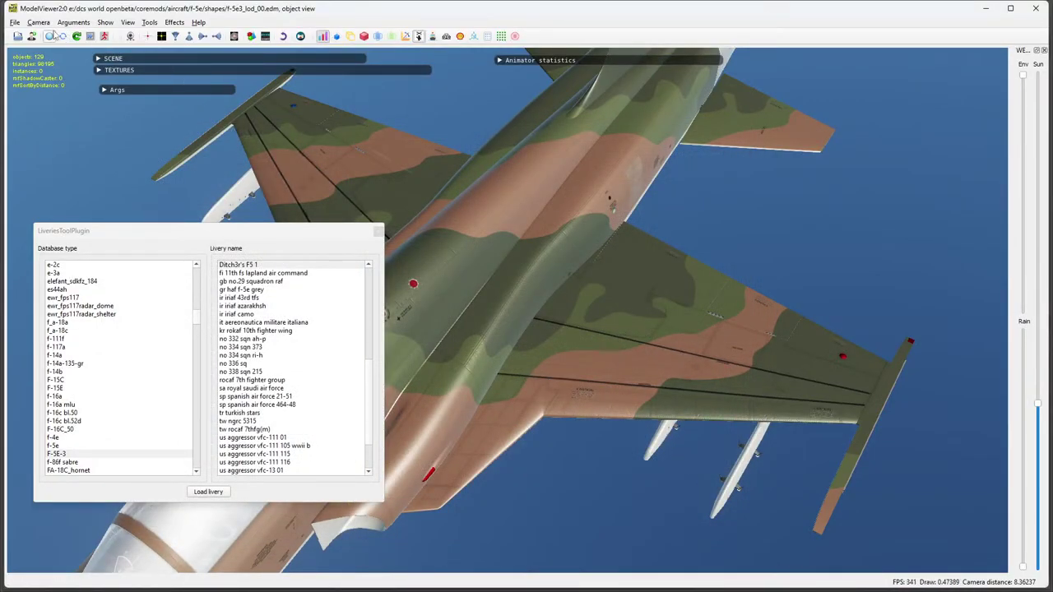
scroll(556, 290, down, 4)
drag(556, 289, 568, 364)
scroll(568, 364, up, 5)
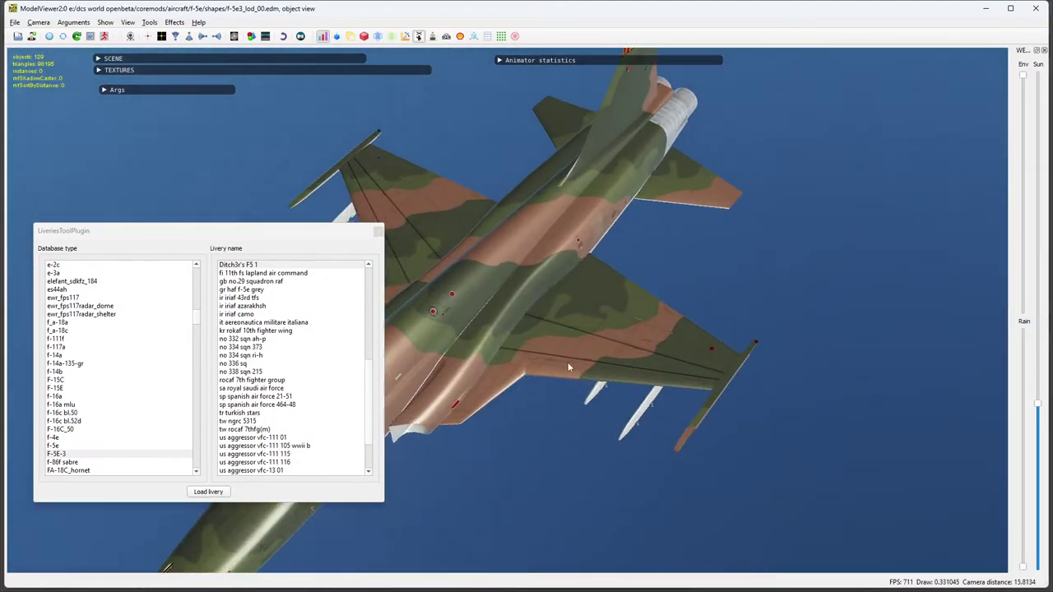
drag(684, 329, 534, 336)
scroll(675, 379, down, 4)
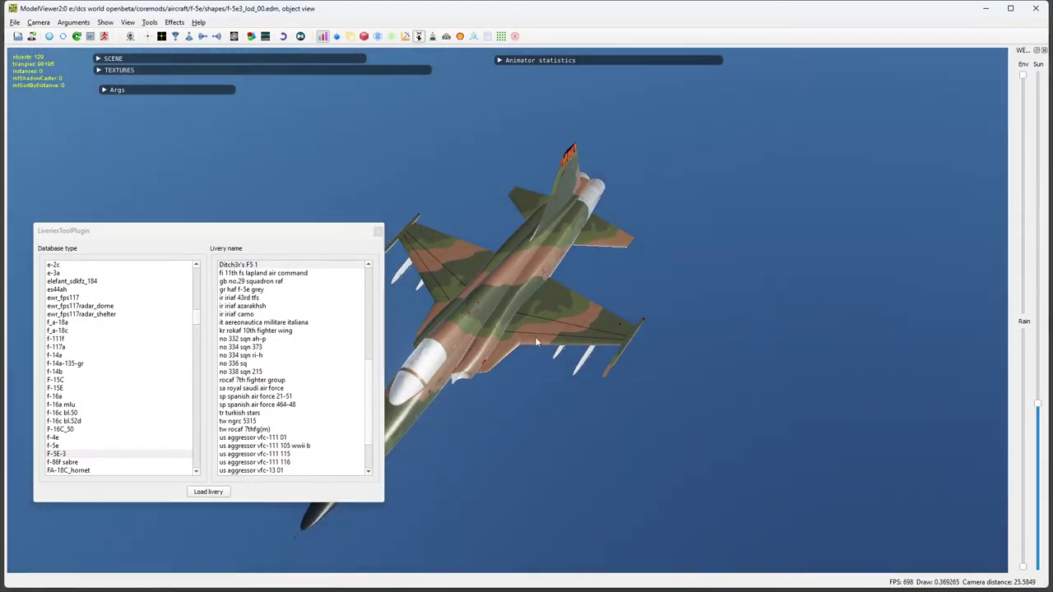
Examine the thickness and darkness of the walkway lines on both wings from the side and from a distance.
scroll(550, 218, up, 3)
drag(660, 293, 473, 272)
scroll(624, 325, down, 3)
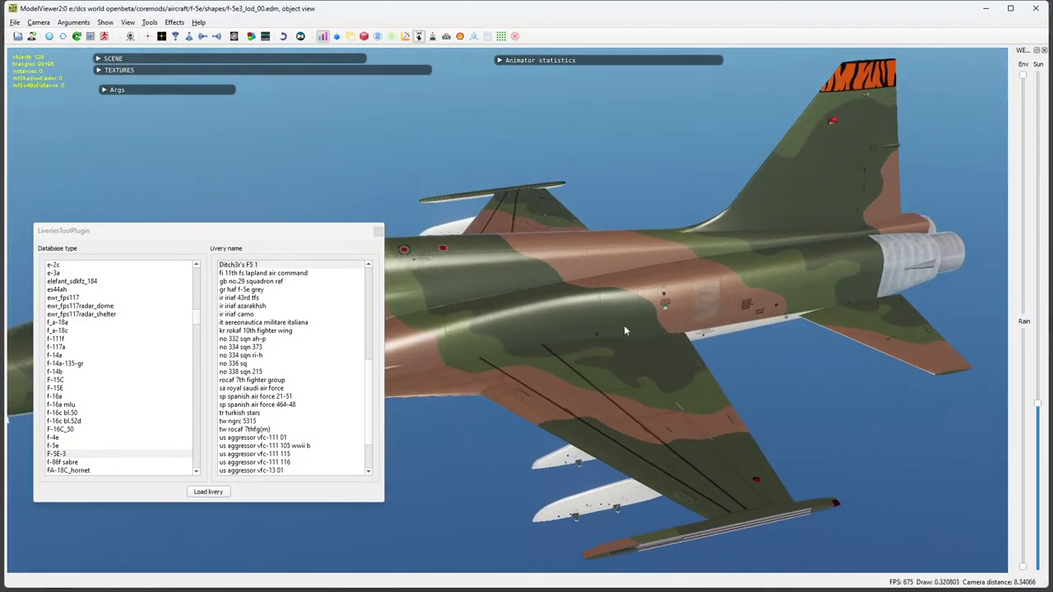
drag(624, 324, 544, 345)
scroll(544, 345, down, 3)
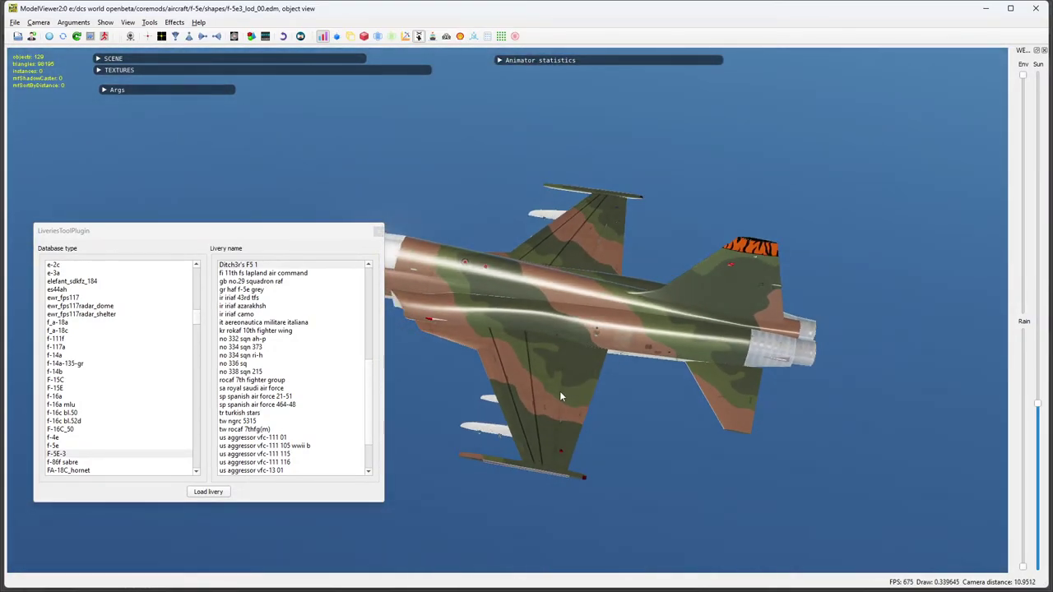
drag(559, 391, 566, 476)
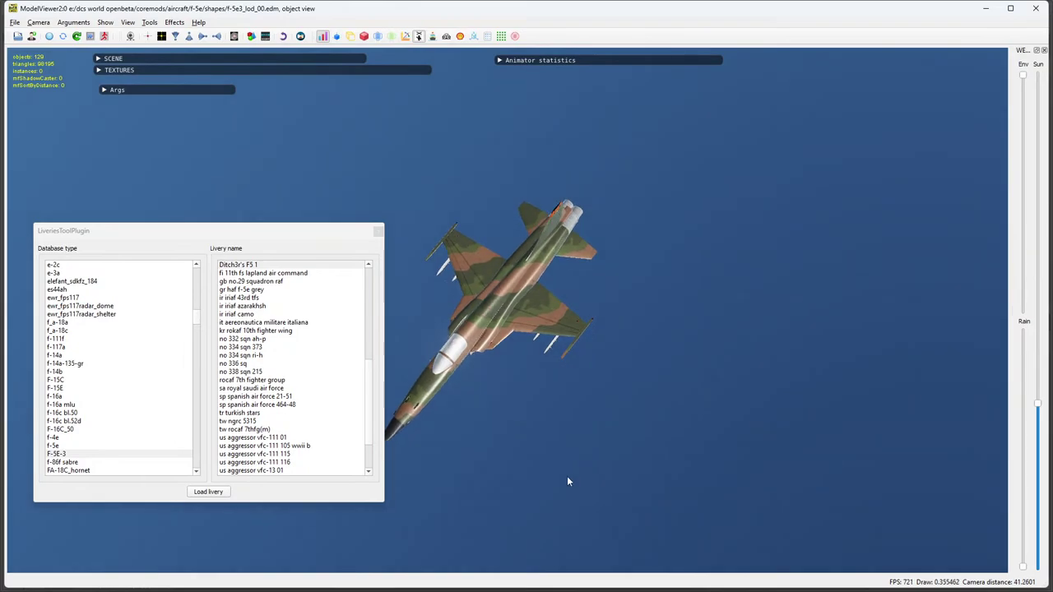
scroll(544, 297, up, 5)
drag(545, 371, 720, 477)
Switch to Photoshop and set the stroke width of the Walkway Lines copy and Walkway Lines shapes to 2 pt.
key(alt+Tab)
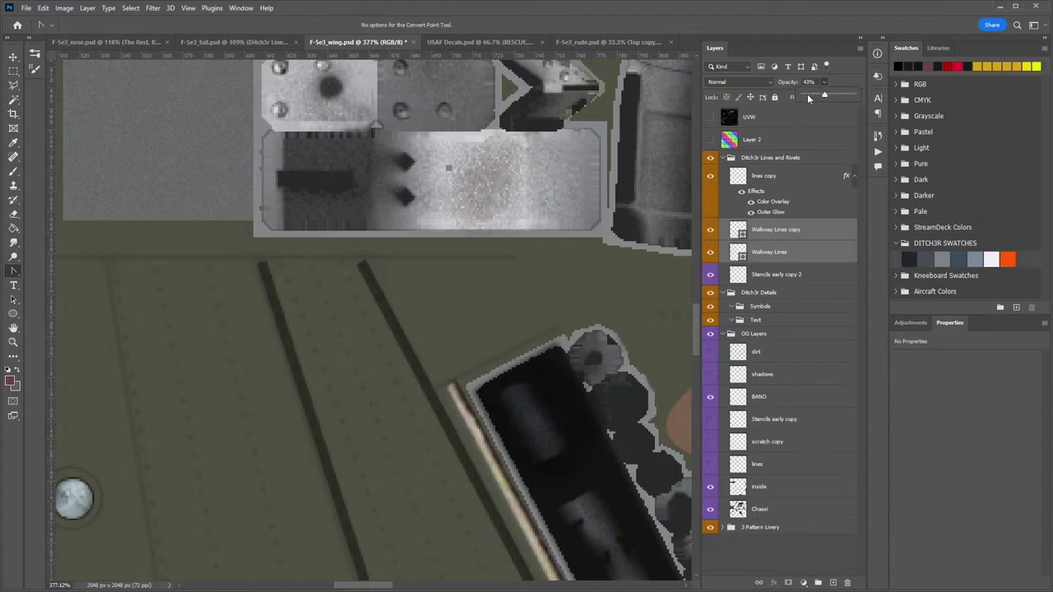
click(783, 228)
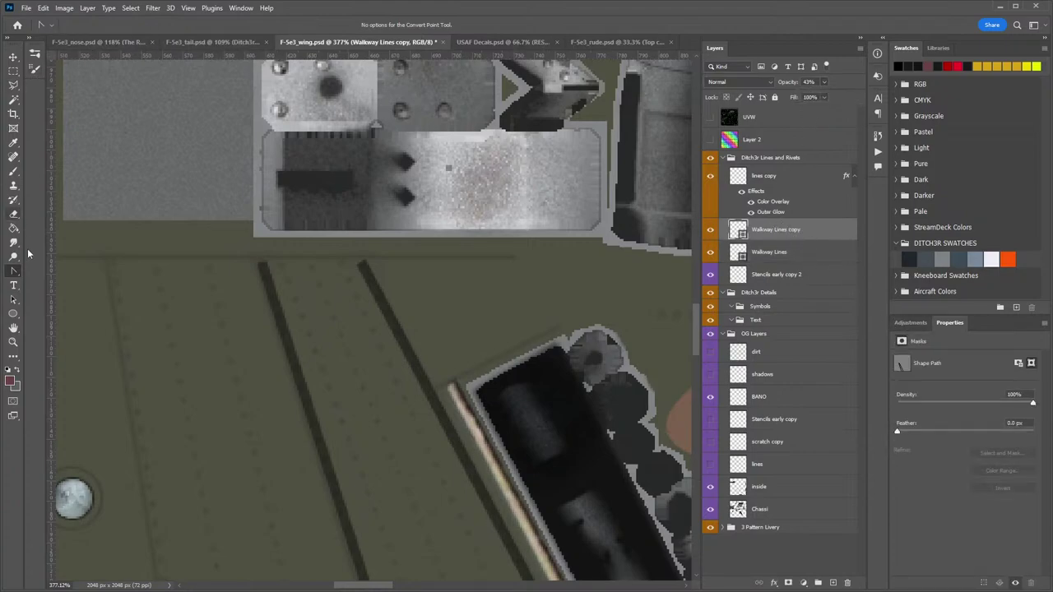
right_click(13, 271)
click(51, 269)
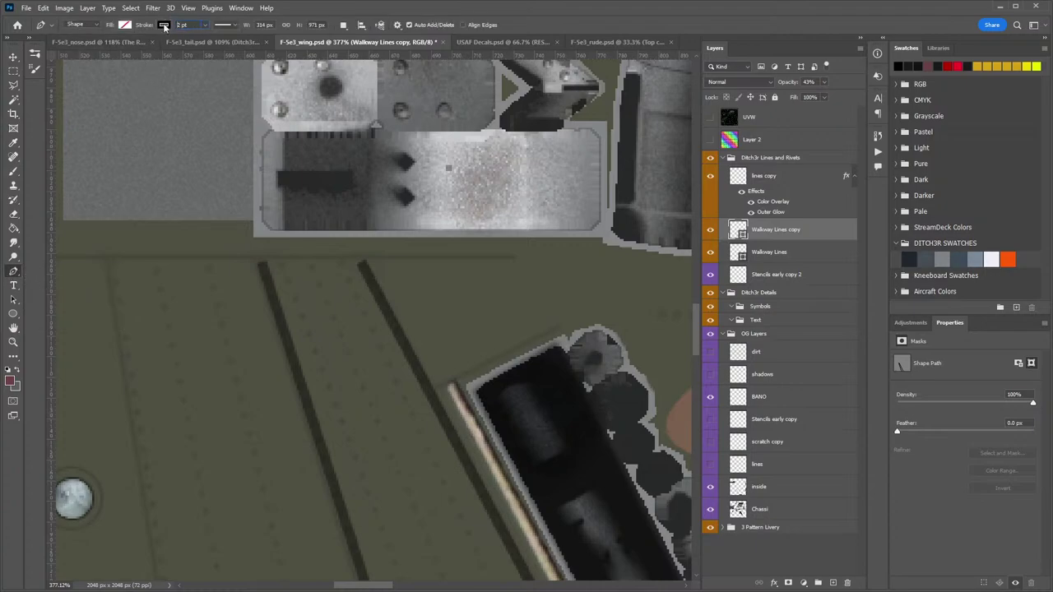
key(alt+bracketleft)
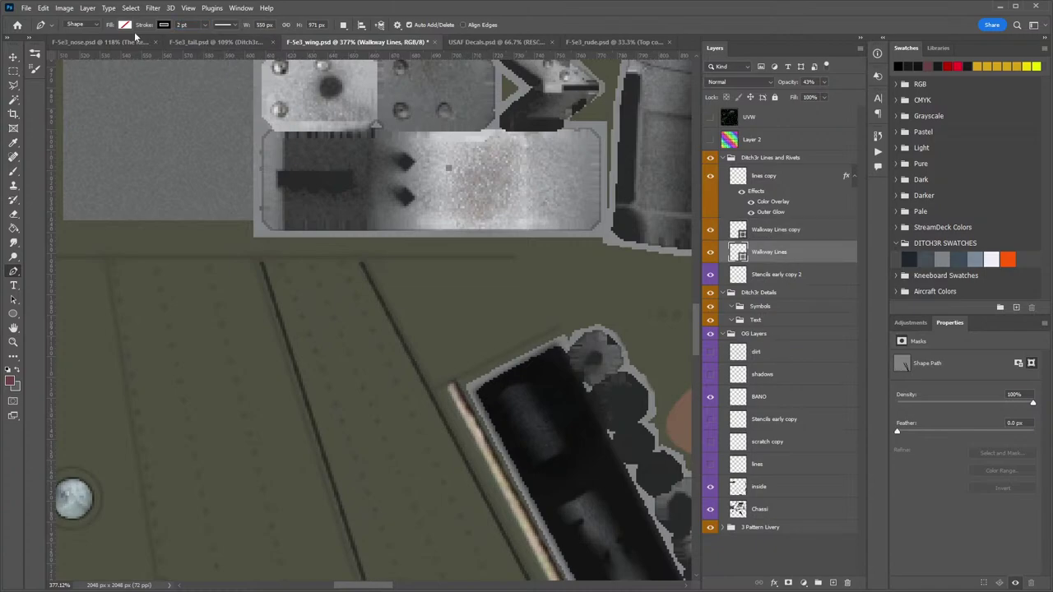
Lower the opacity of both the Walkway Lines and Walkway Lines copy layers to 30%.
key(z)
drag(497, 320, 430, 346)
drag(574, 375, 370, 277)
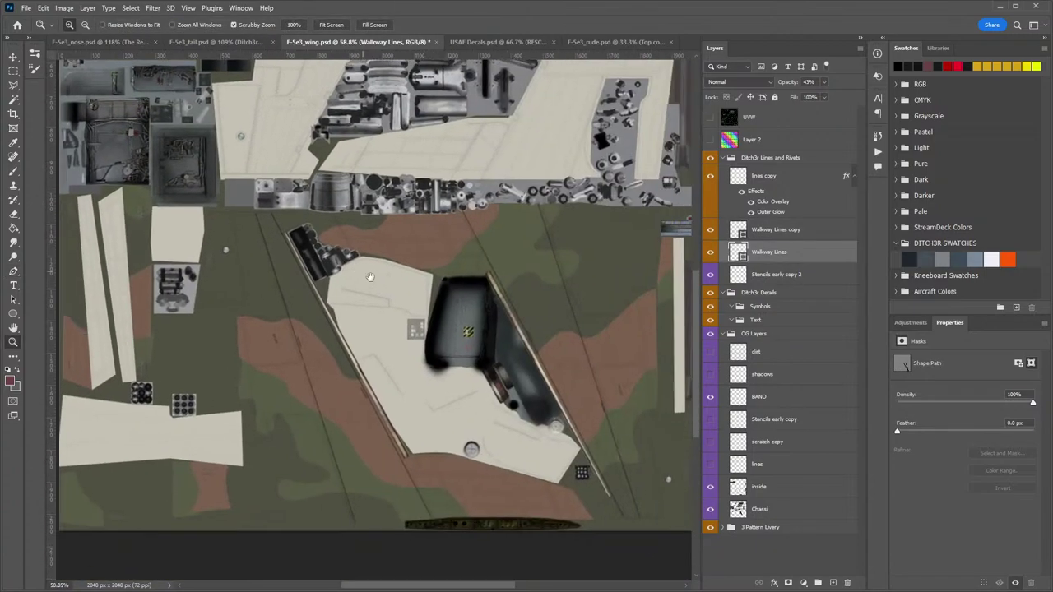
shift+click(804, 230)
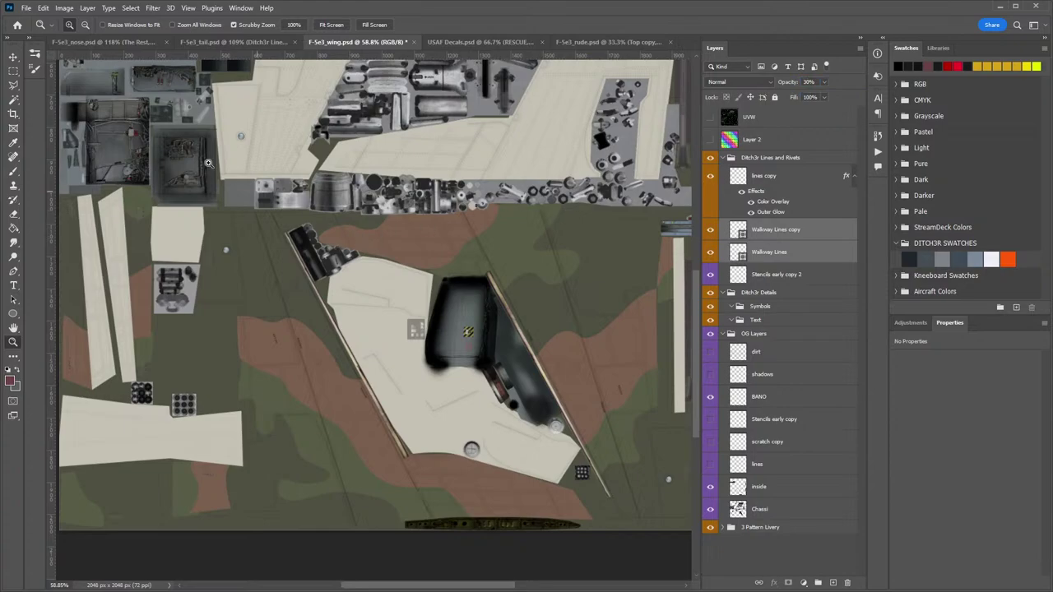
Export the wing texture with the thinner 30% walkway lines as DDS, replacing F-5e3_wing in the Ditch3r's F5 1 folder.
click(26, 9)
click(54, 153)
click(82, 362)
click(92, 396)
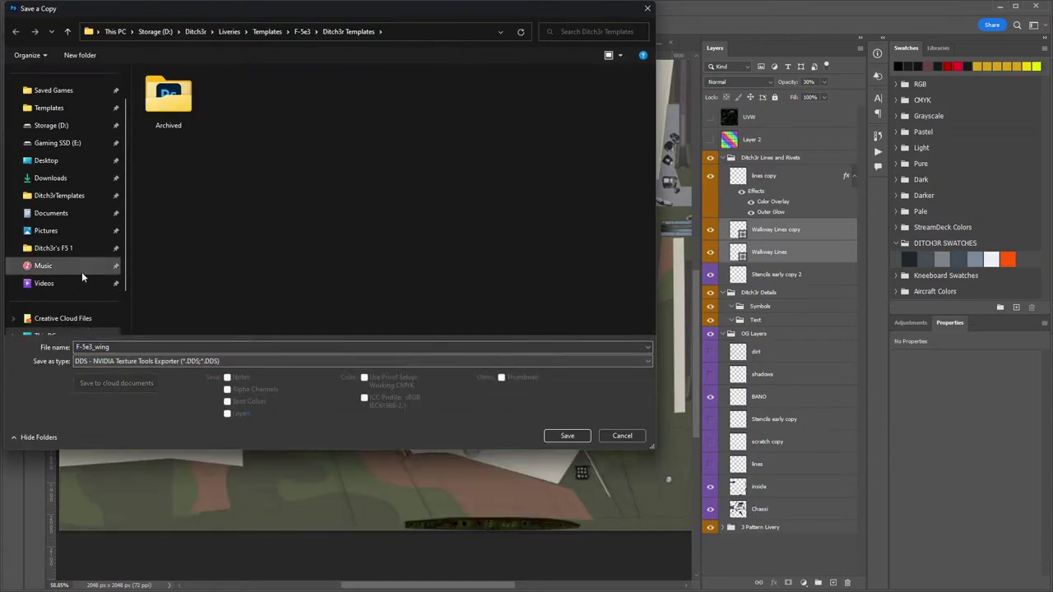
click(74, 196)
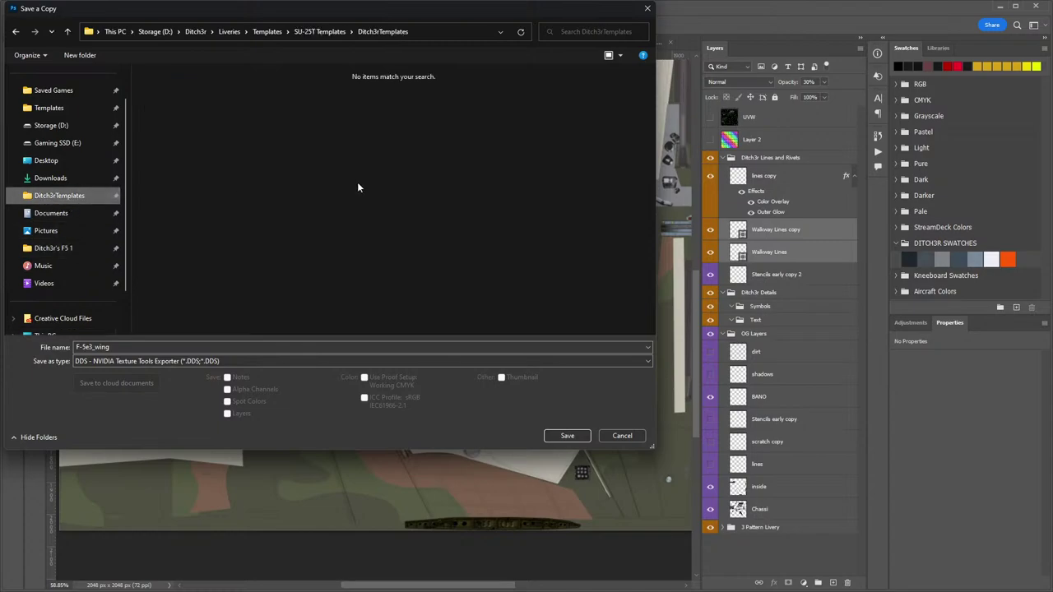
click(53, 248)
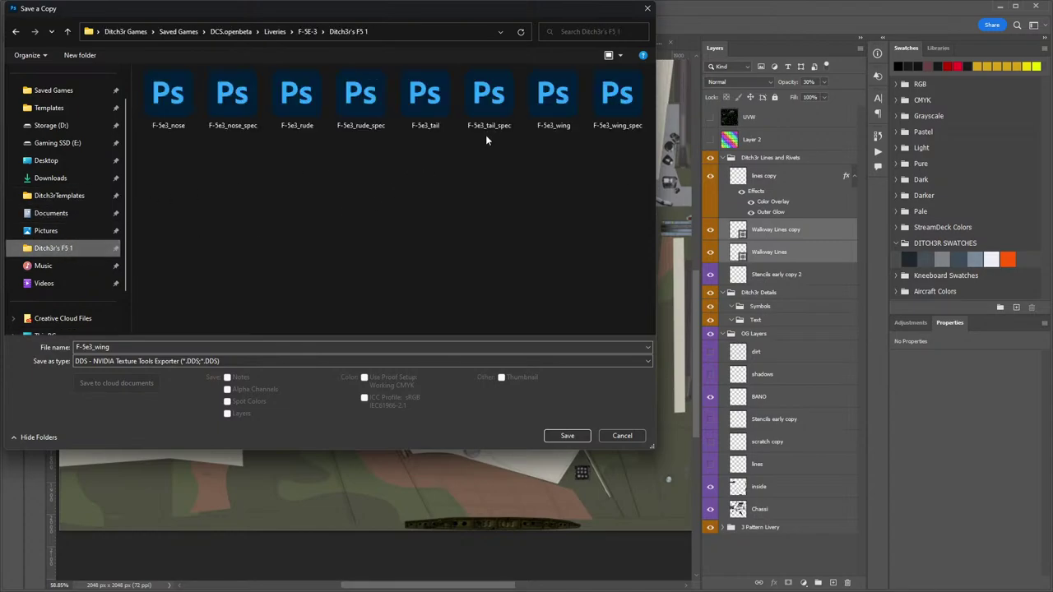
double_click(553, 95)
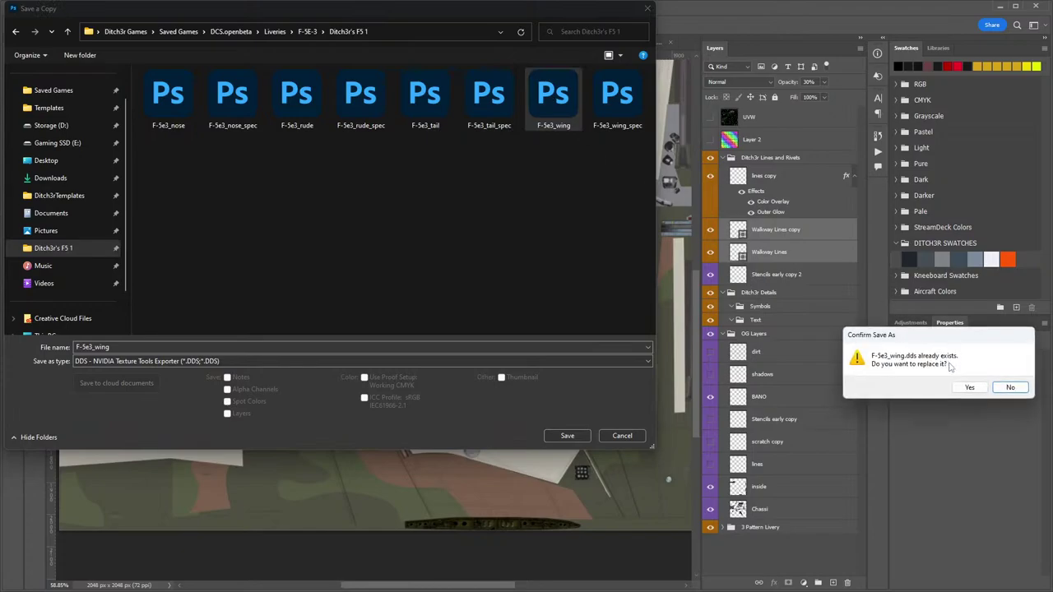
click(967, 386)
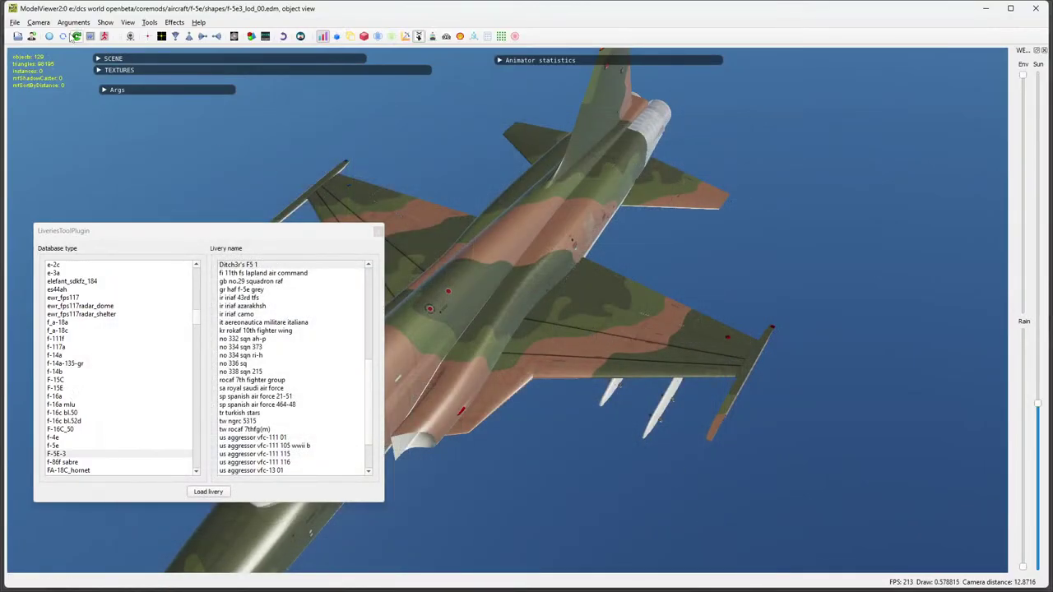
Switch to ModelViewer, reload the textures and inspect the thinner walkway lines close up, closing the liveries window for a clear view.
click(50, 36)
drag(428, 411, 554, 405)
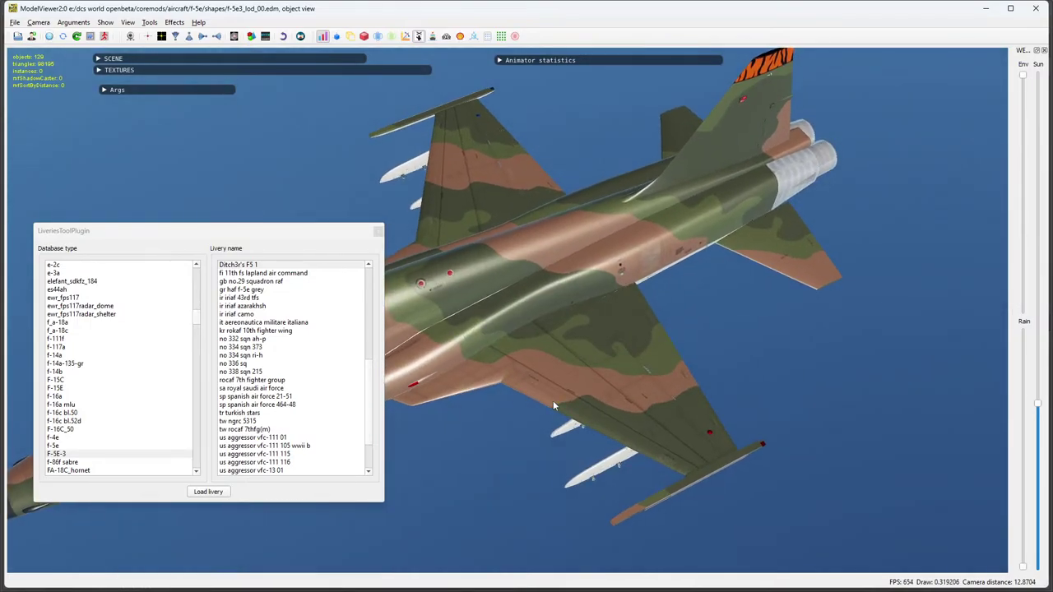
scroll(504, 248, up, 8)
drag(561, 303, 529, 266)
scroll(575, 345, down, 3)
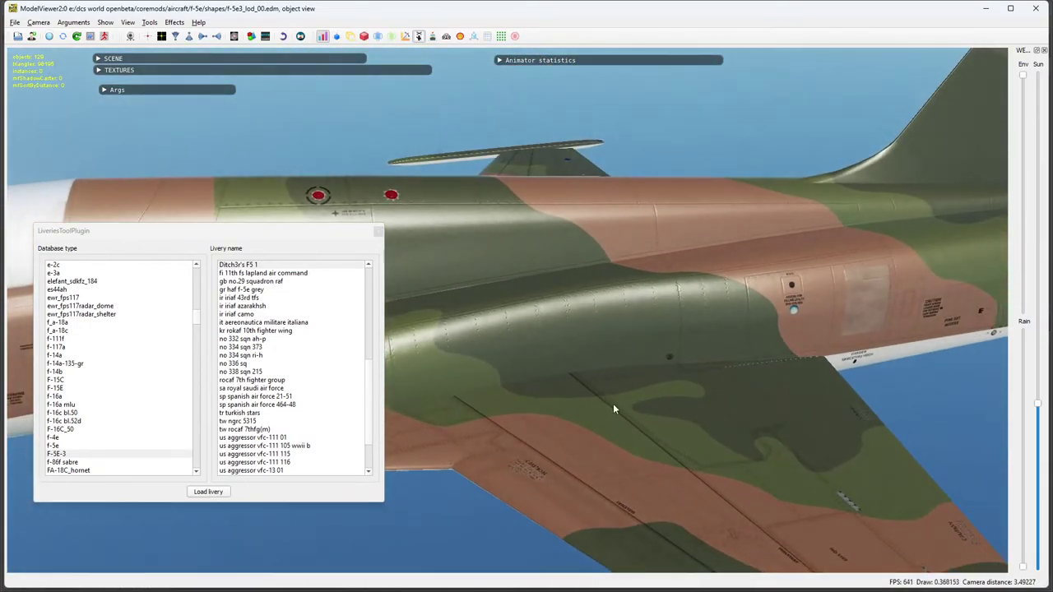
drag(613, 408, 607, 436)
click(378, 231)
drag(568, 398, 747, 422)
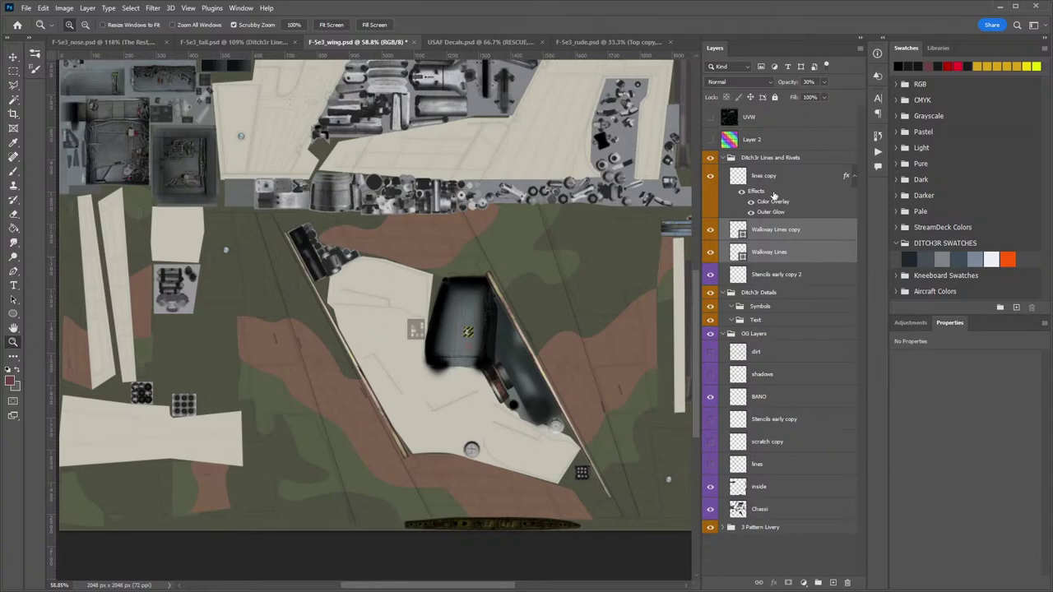
Switch to Photoshop and set the stroke width of both walkway line layers to 4 pt.
click(13, 270)
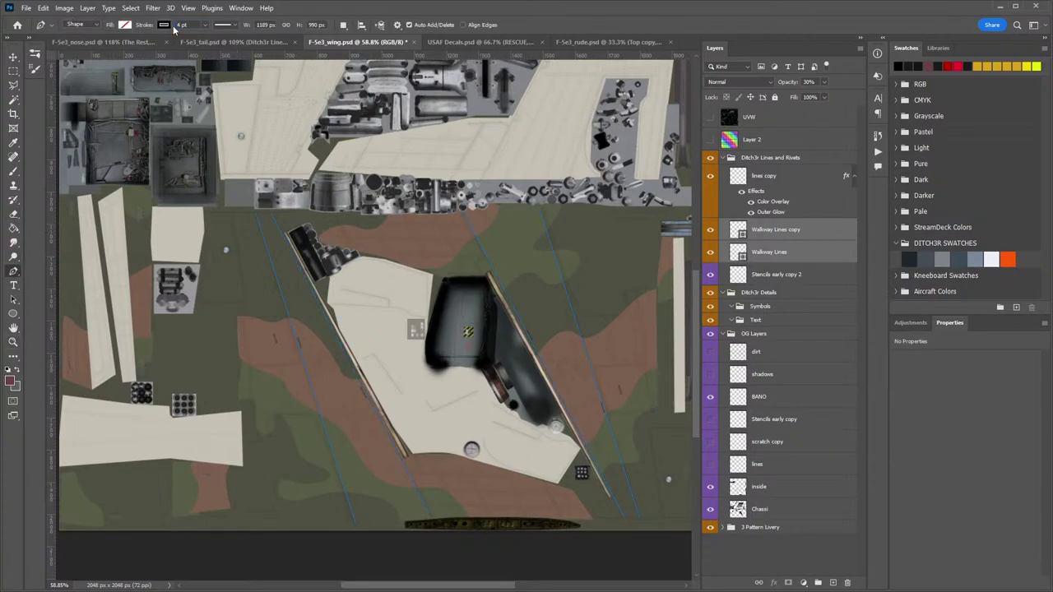
click(227, 93)
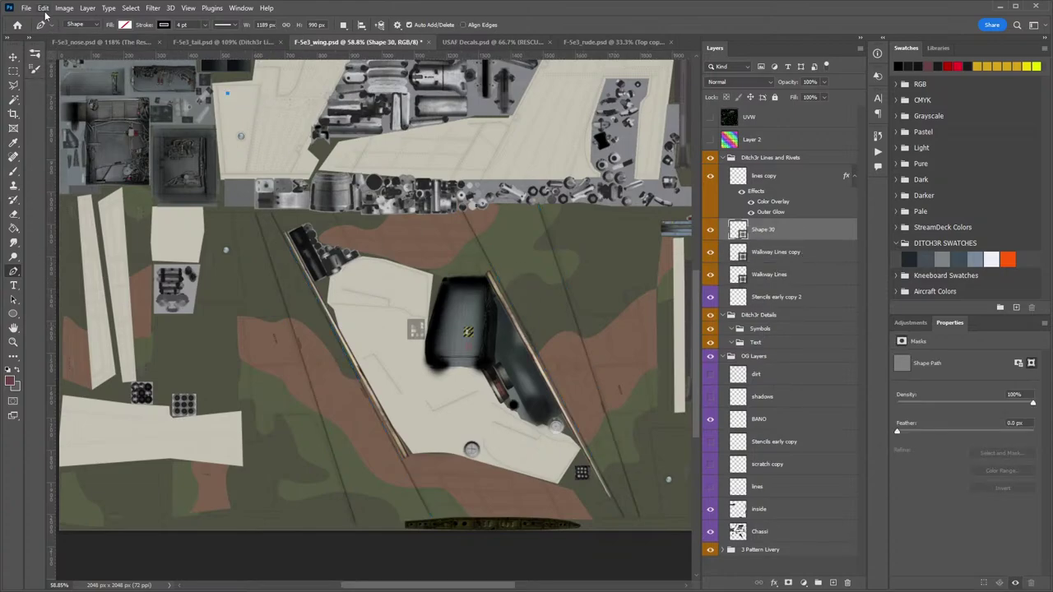
Start saving a copy of the wing texture with the 4 pt walkway lines.
click(26, 9)
click(49, 139)
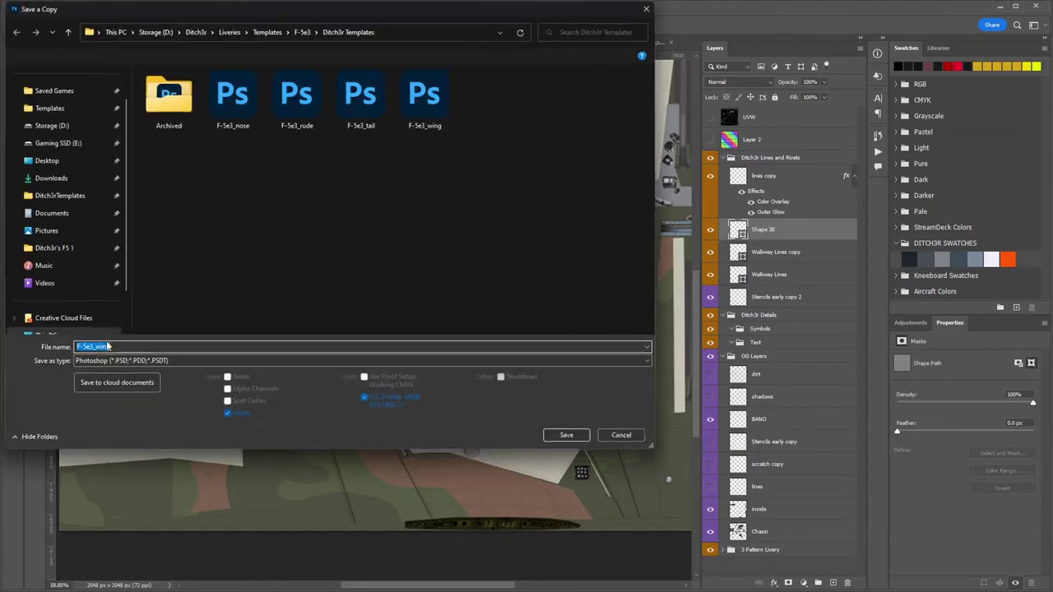
Save a copy of the wing texture as F-5e3_wing in DDS format to the Ditch3r's F5 1 livery folder, replacing the existing file.
click(111, 360)
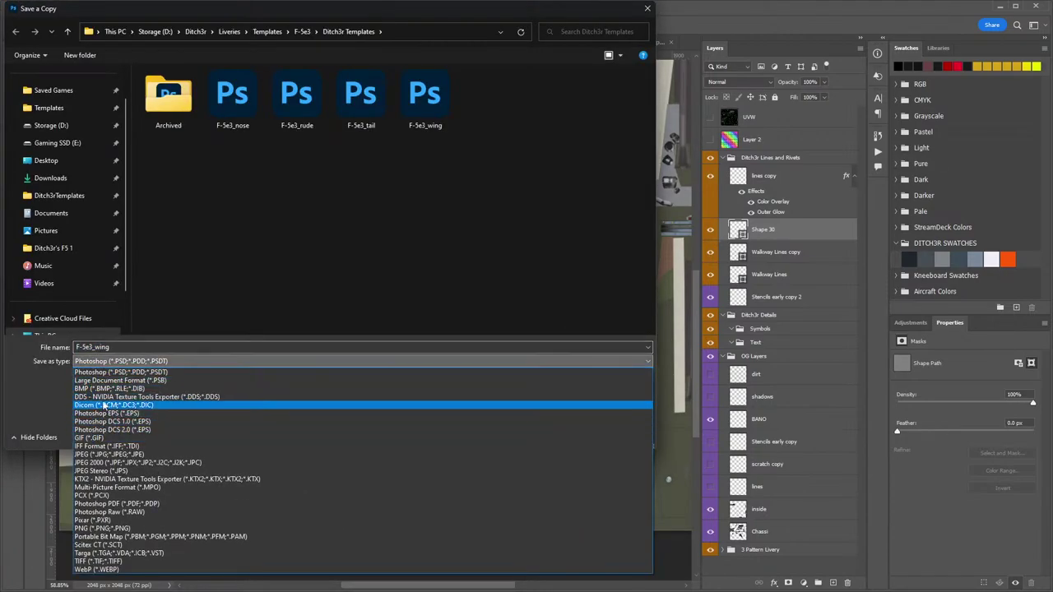
click(124, 396)
click(82, 248)
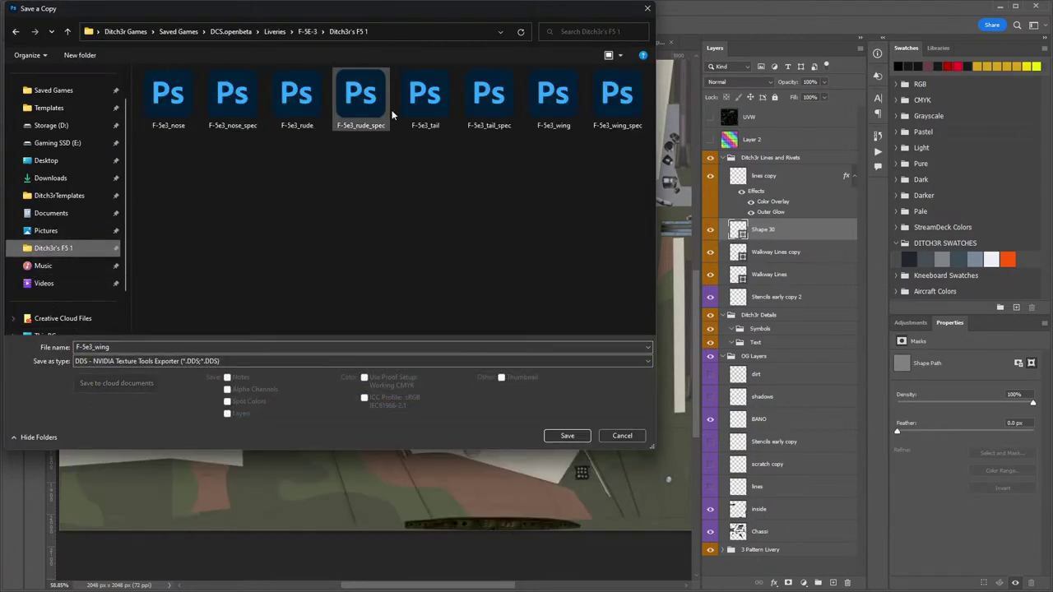
double_click(547, 94)
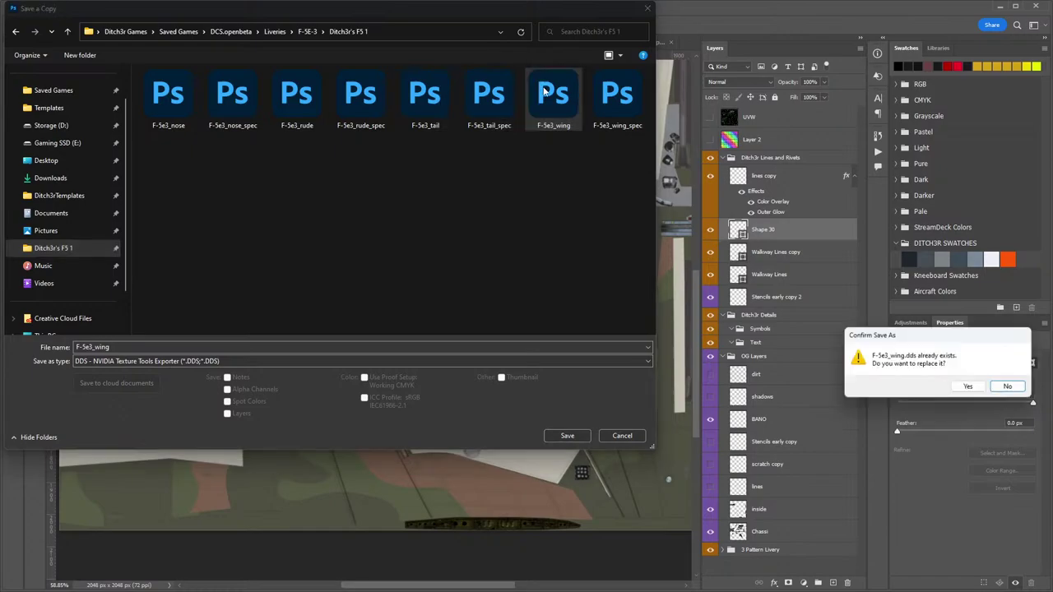
click(967, 386)
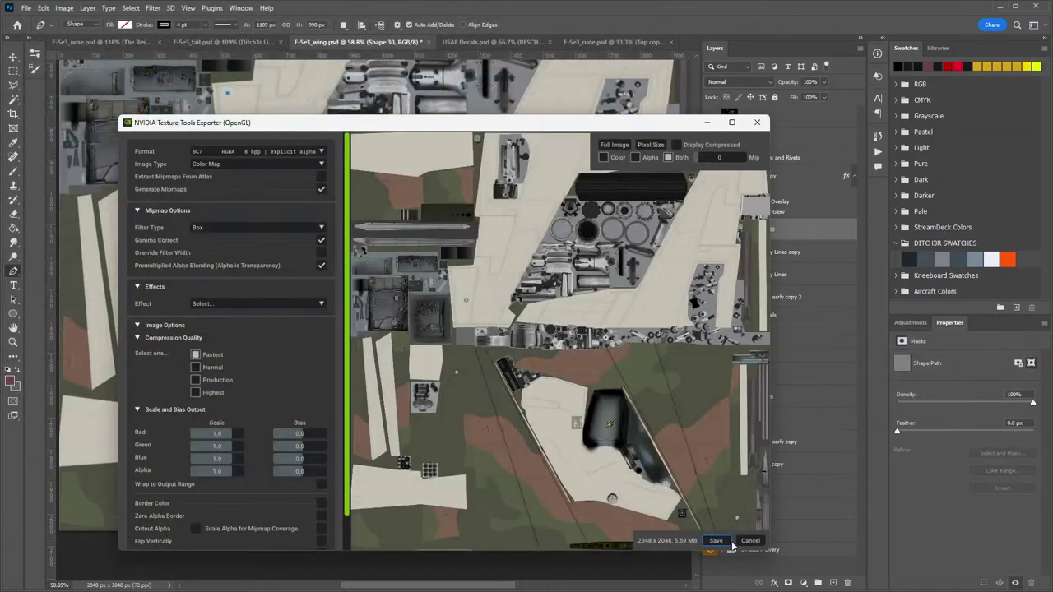
click(730, 543)
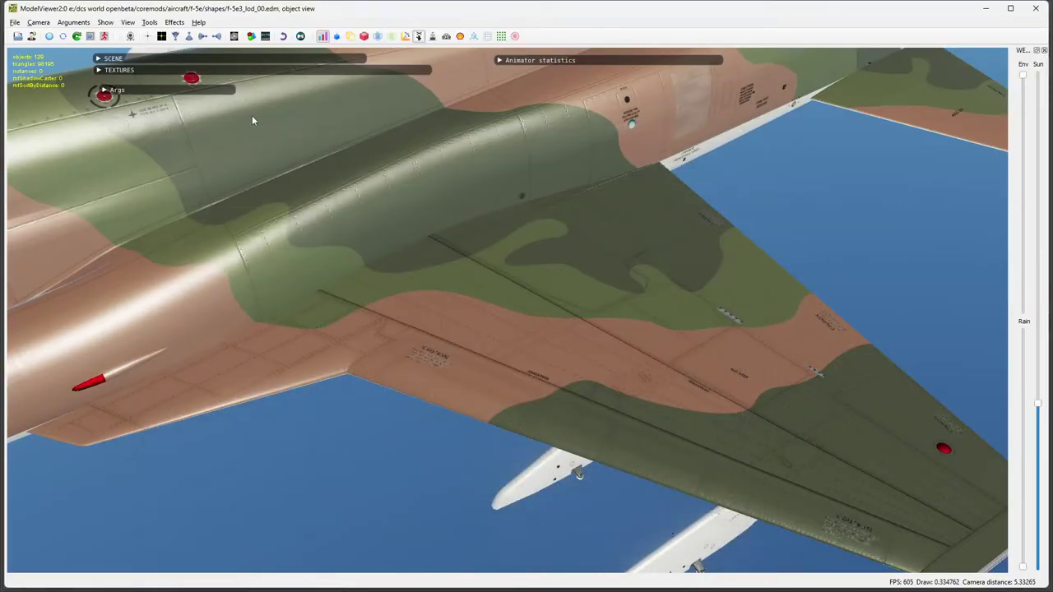
Switch to ModelViewer and examine the upper surfaces of both F-5E wings, checking the walkway lines, rivets and stencils.
drag(526, 247, 532, 263)
scroll(533, 263, down, 5)
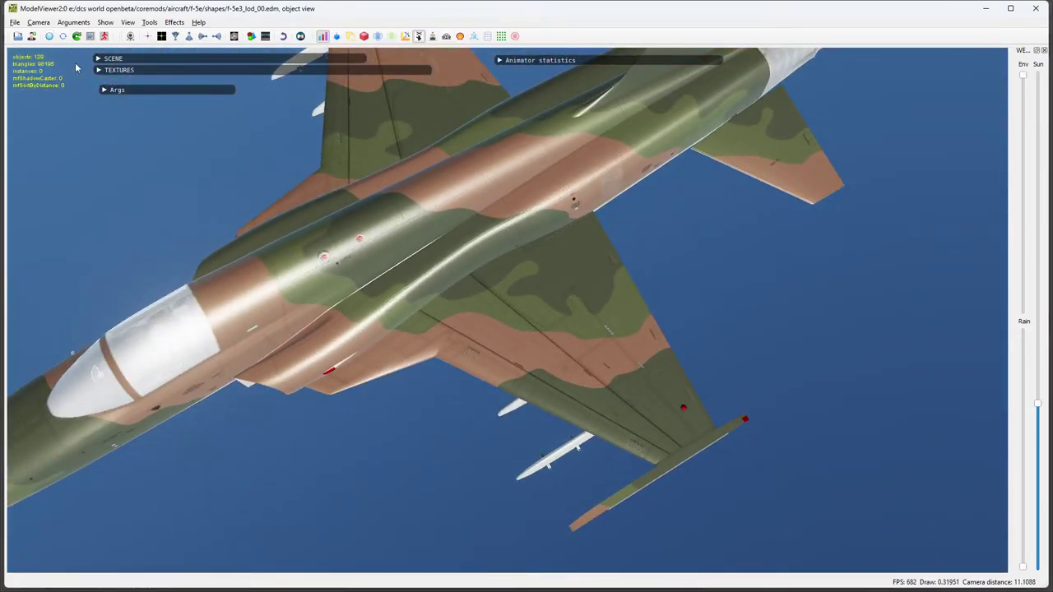
drag(576, 386, 500, 306)
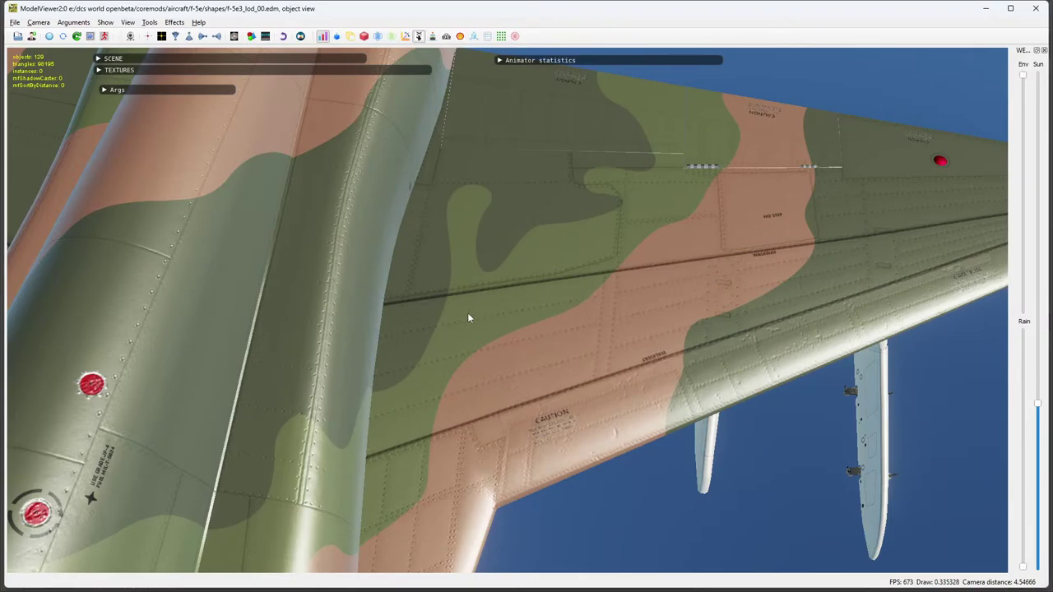
drag(540, 328, 620, 342)
drag(543, 330, 562, 404)
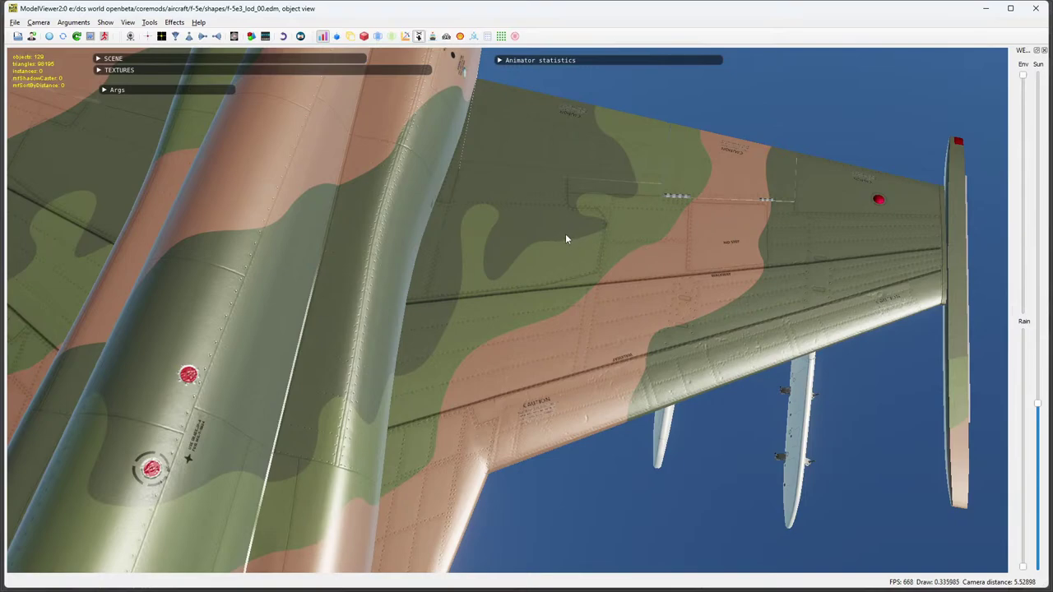
drag(756, 189, 503, 259)
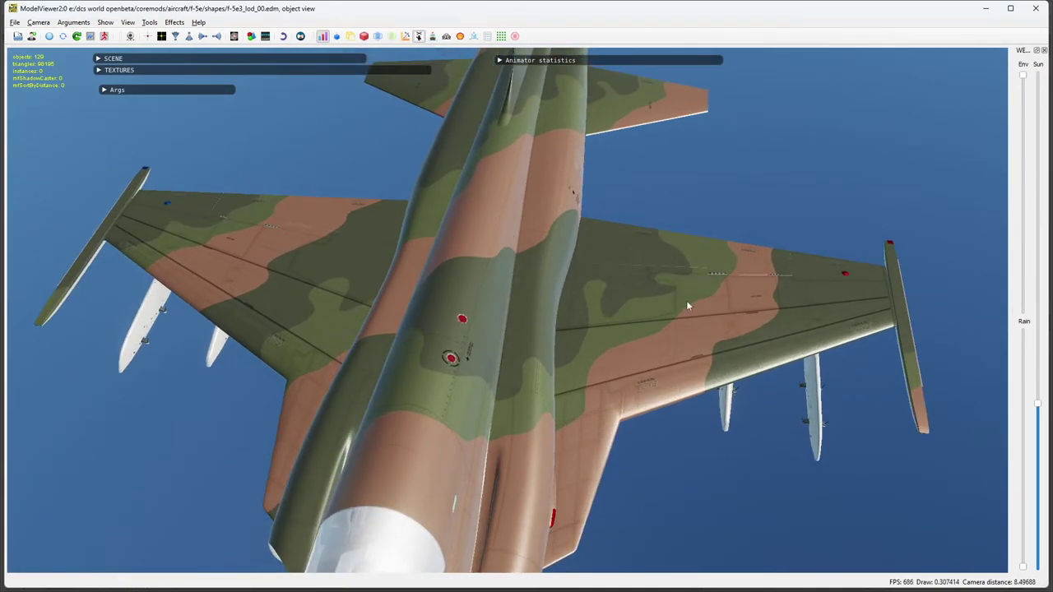
drag(792, 304, 640, 407)
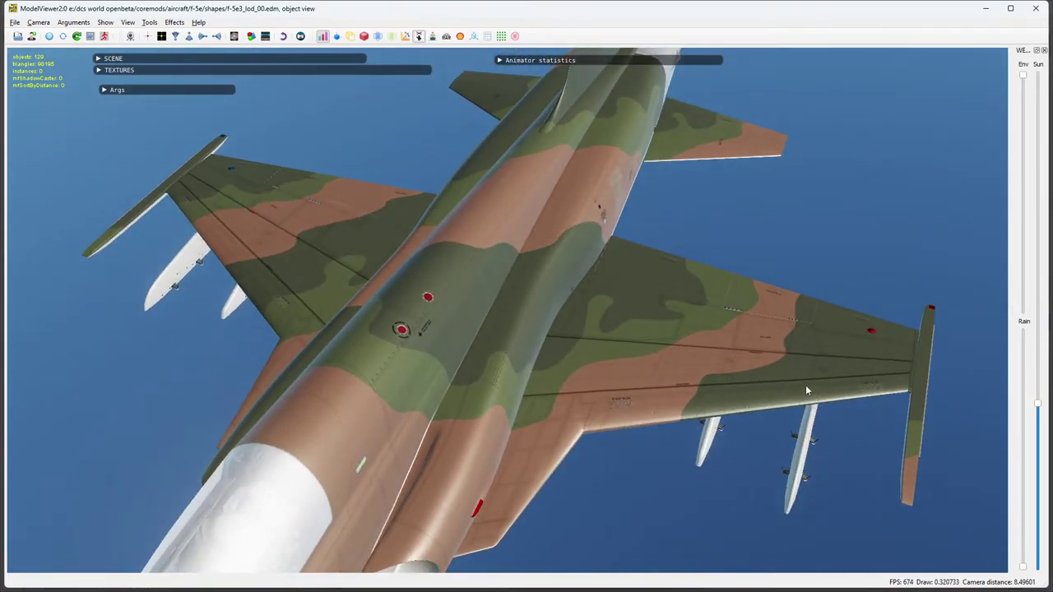
drag(730, 332, 749, 375)
scroll(759, 349, up, 2)
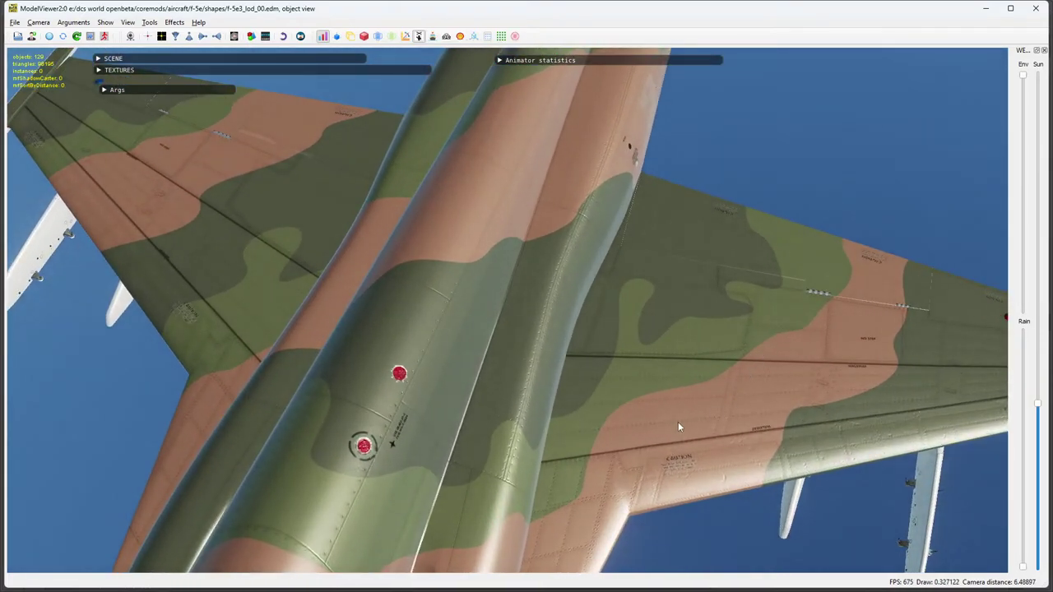
scroll(782, 429, up, 1)
scroll(852, 366, down, 2)
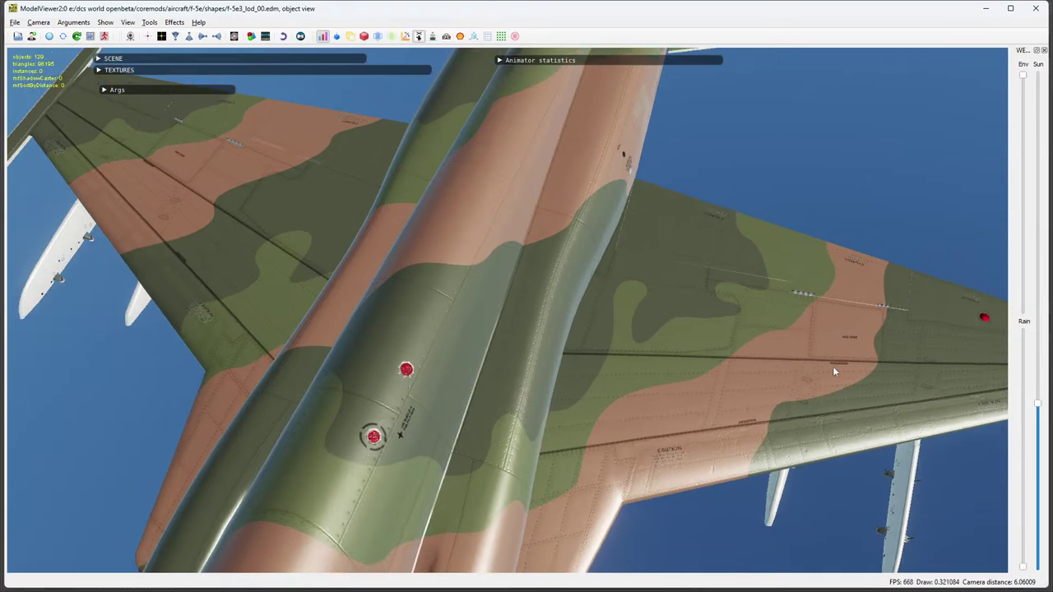
drag(833, 366, 803, 372)
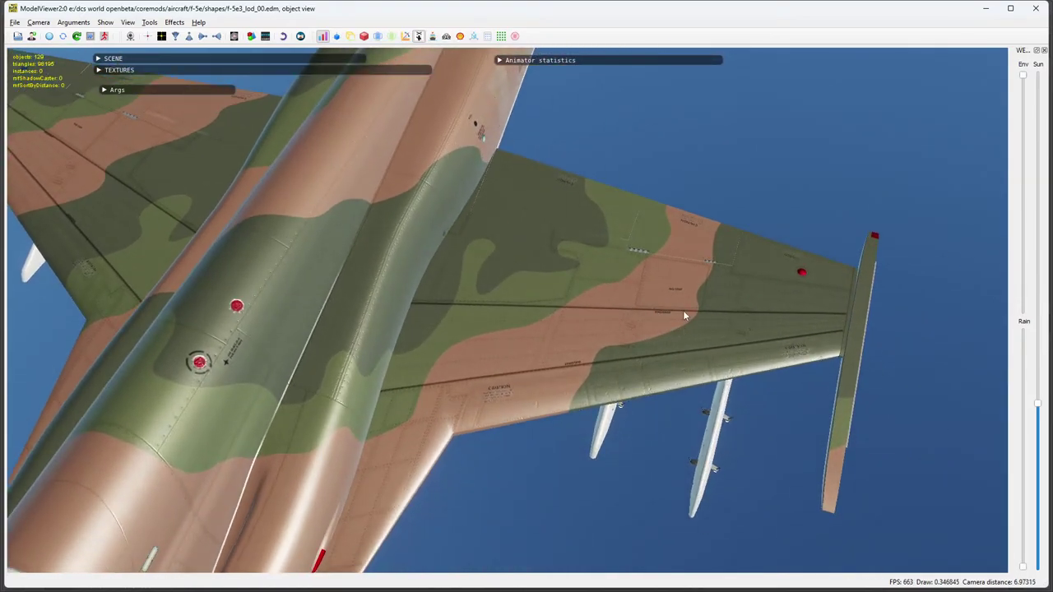
drag(687, 293, 309, 208)
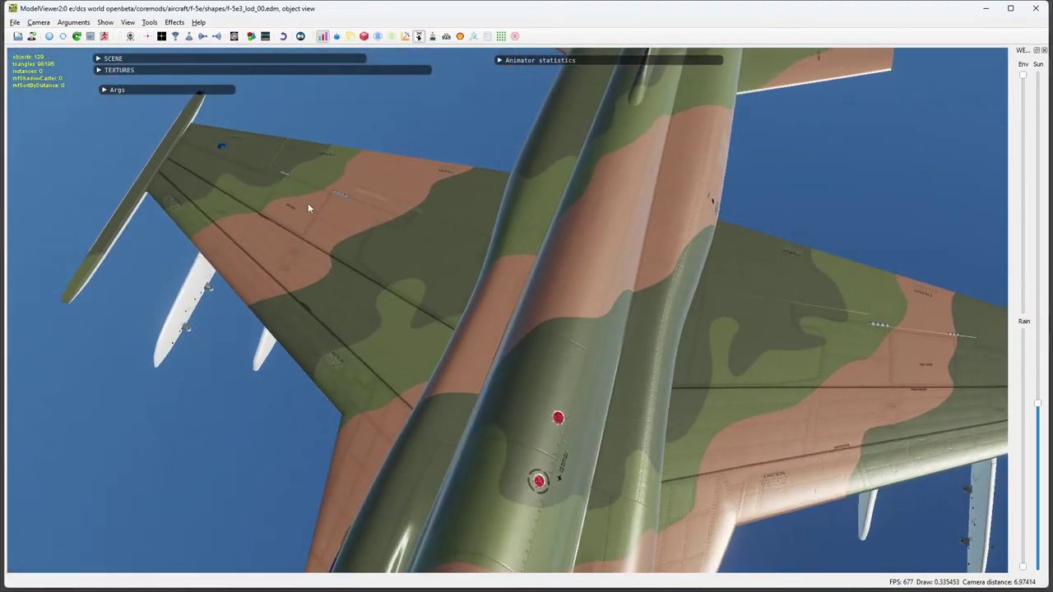
drag(1010, 370, 689, 349)
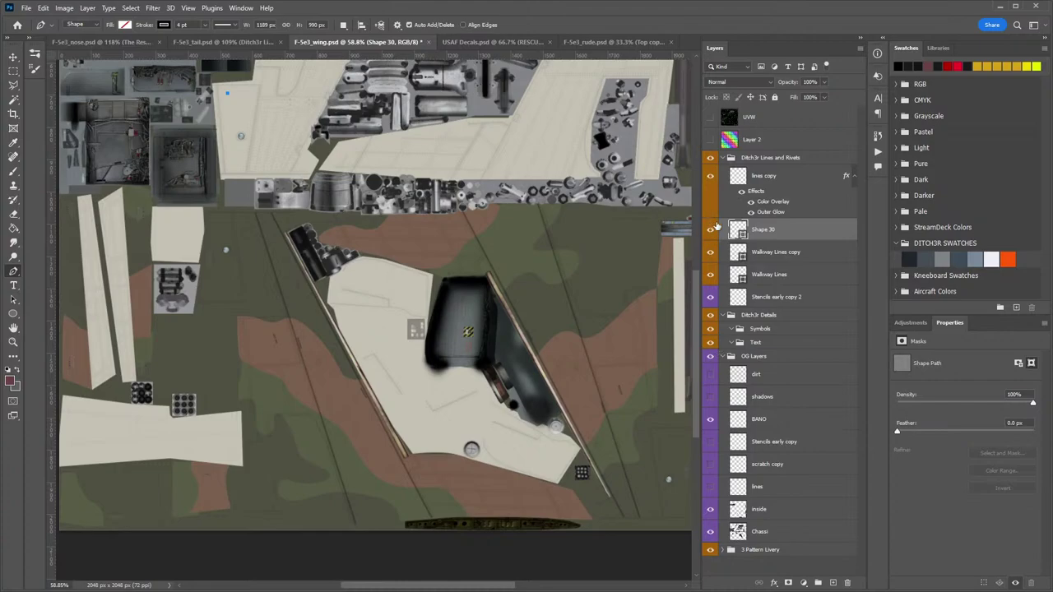
Switch to Photoshop, hide the Walkway Lines copy and Walkway Lines layers, and select the Text group in Ditch3r Details.
click(711, 253)
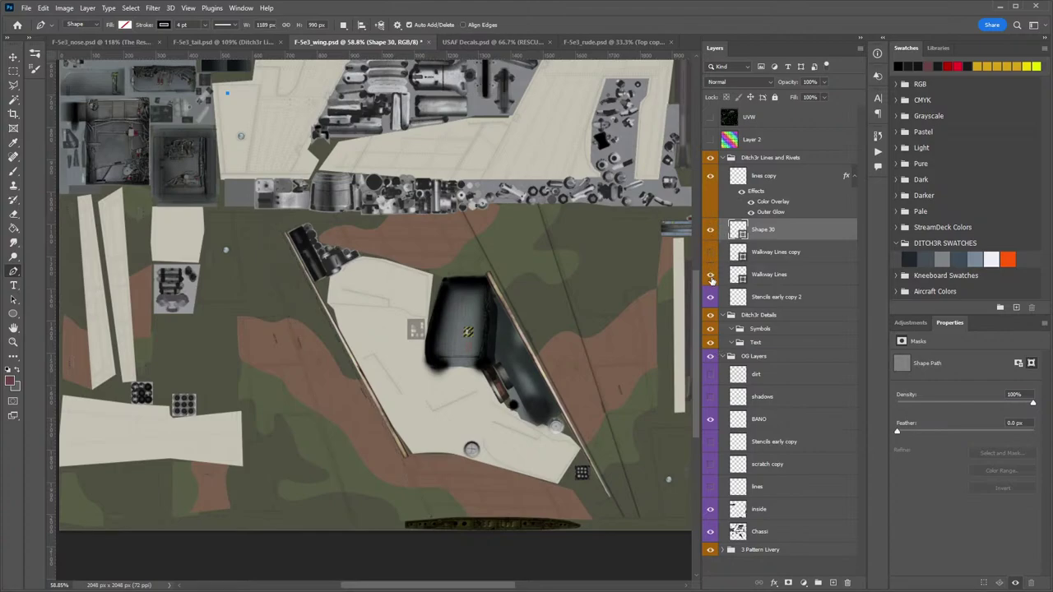
click(712, 274)
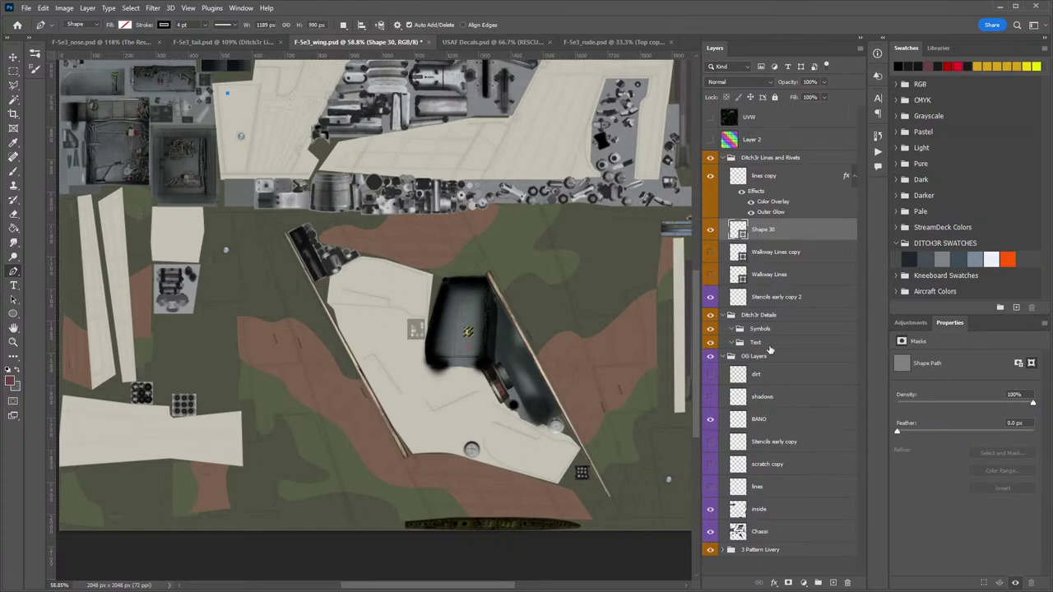
click(768, 344)
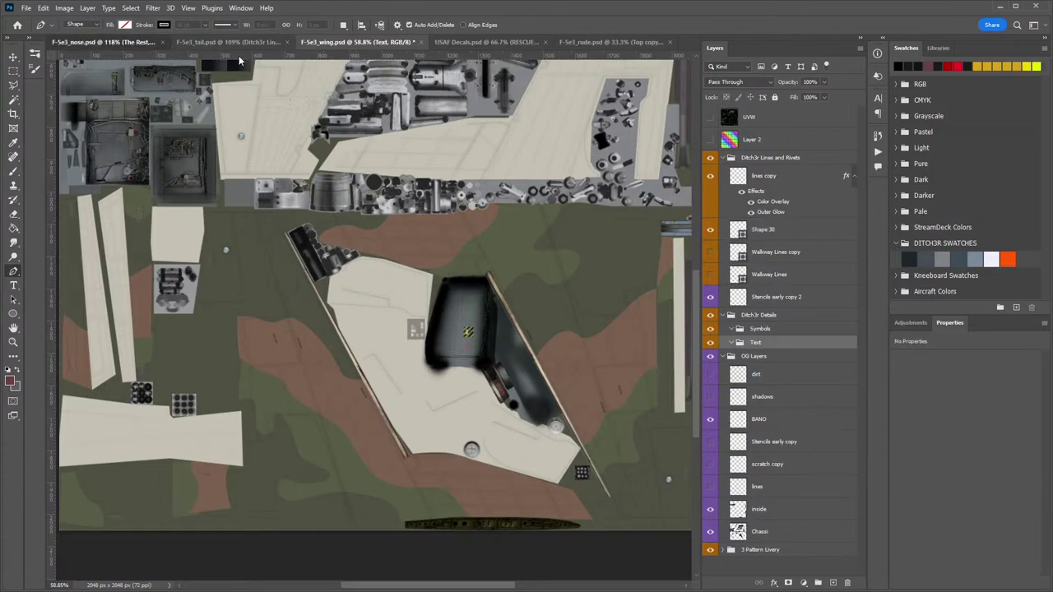
Copy the upper "step" text layer from the Text group of F-5e3_nose.psd into F-5e3_wing.psd.
key(ctrl+Tab)
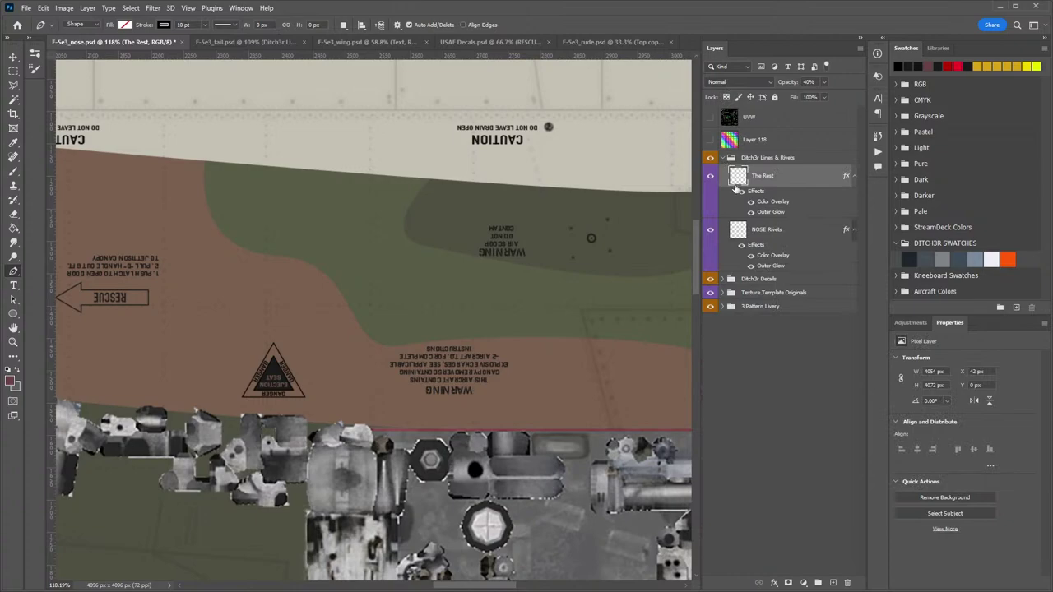
click(725, 279)
click(722, 279)
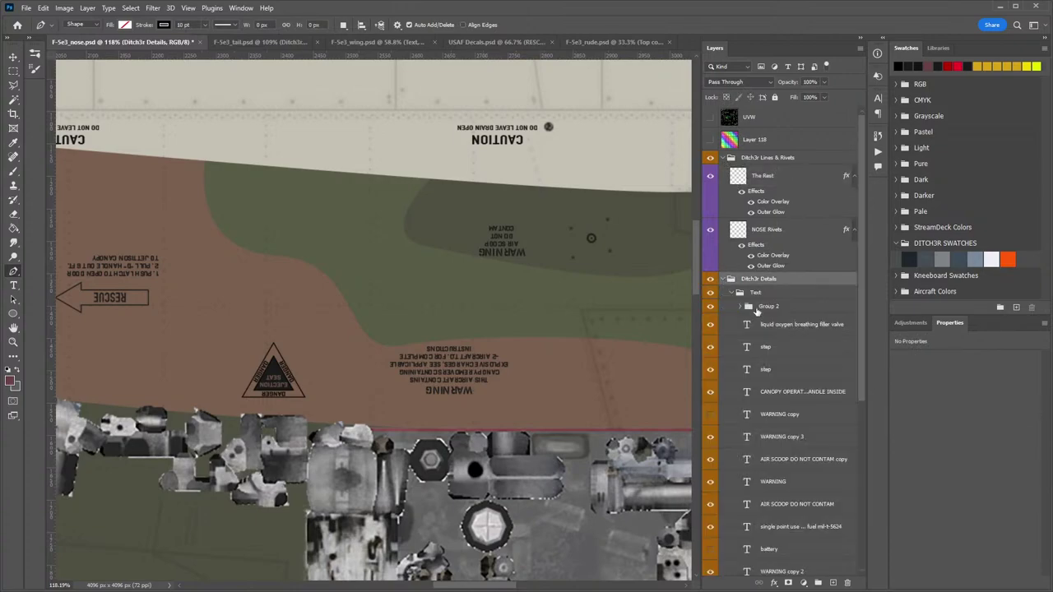
click(798, 355)
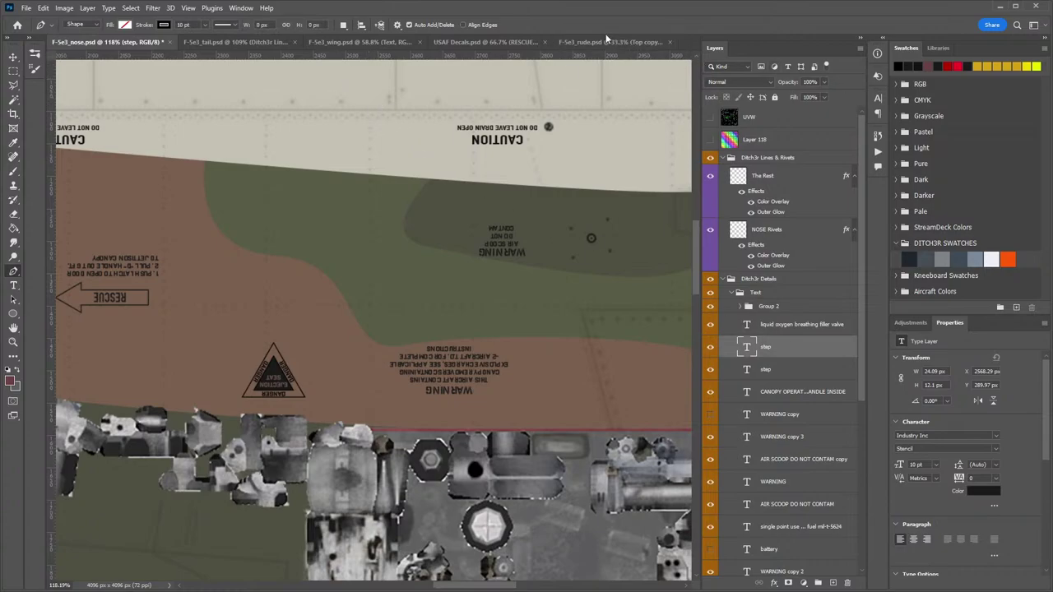
click(372, 43)
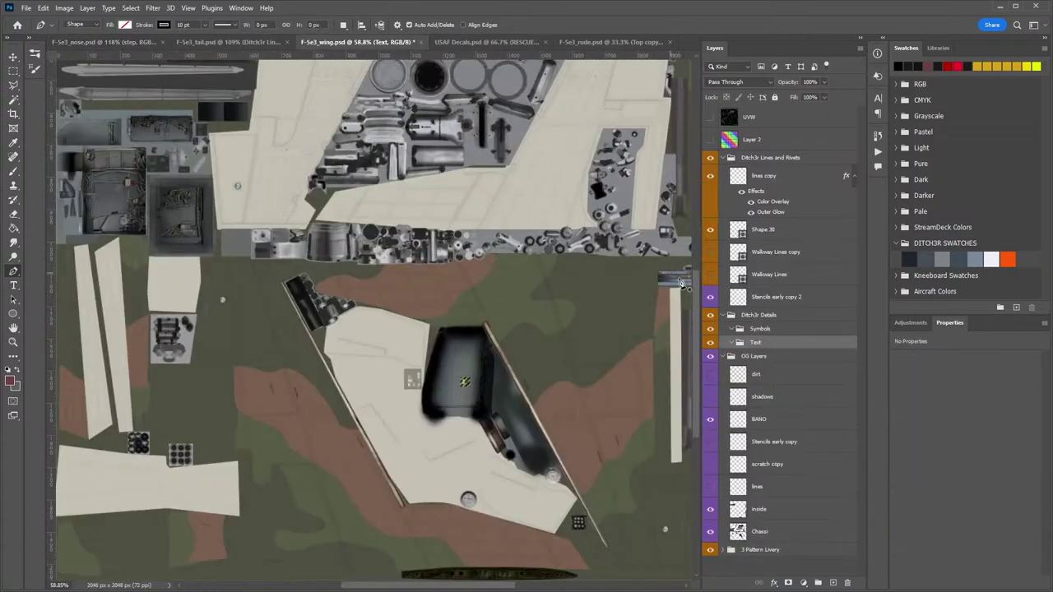
key(ctrl+v)
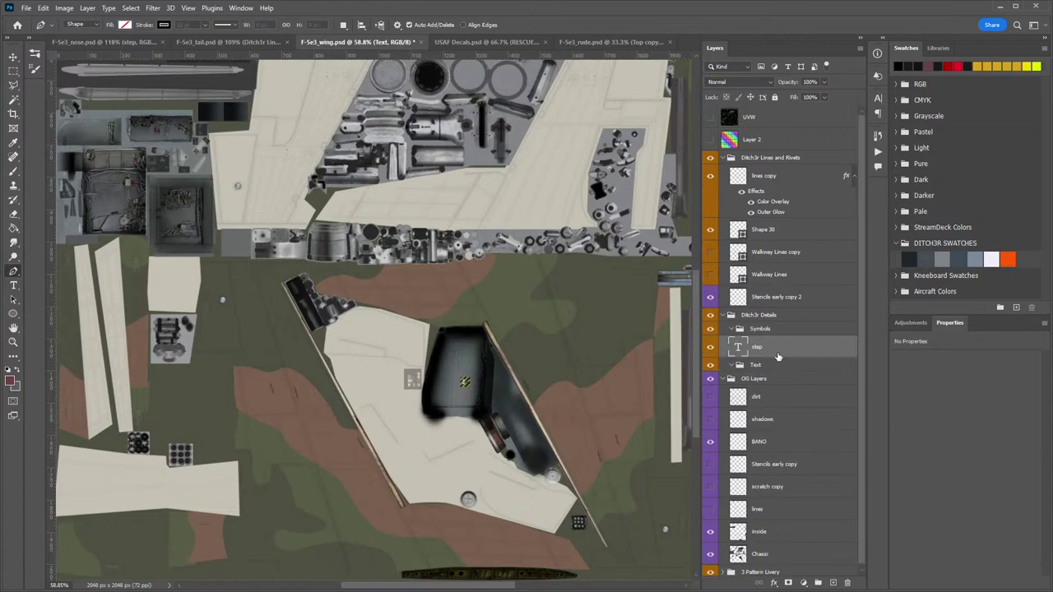
Move the pasted text beside the original NO STEP stencil on the brown wing area and change its wording to "NO STEP".
key(z)
key(v)
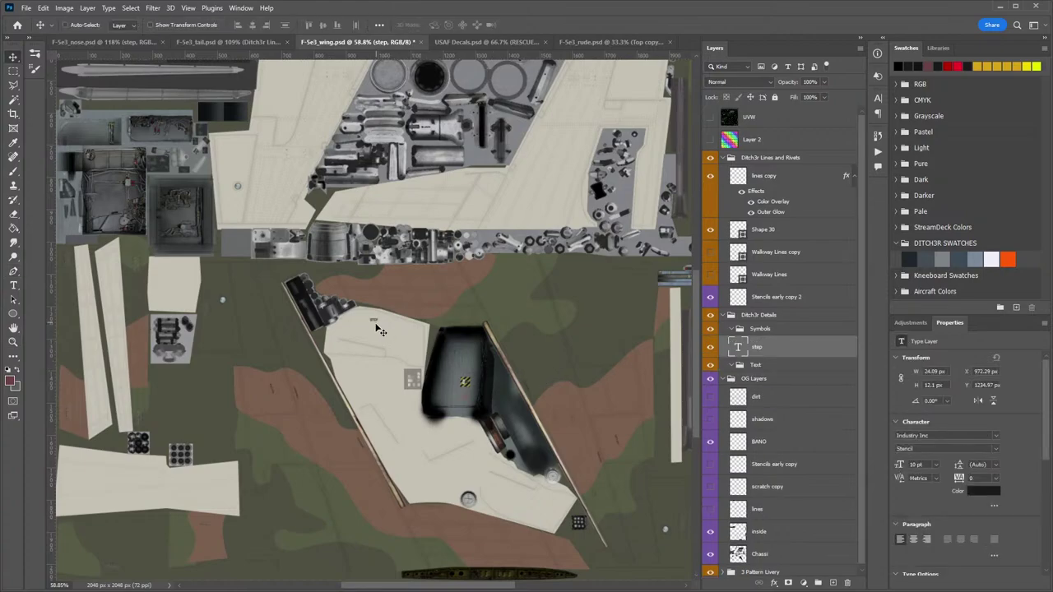
drag(378, 327, 348, 362)
key(z)
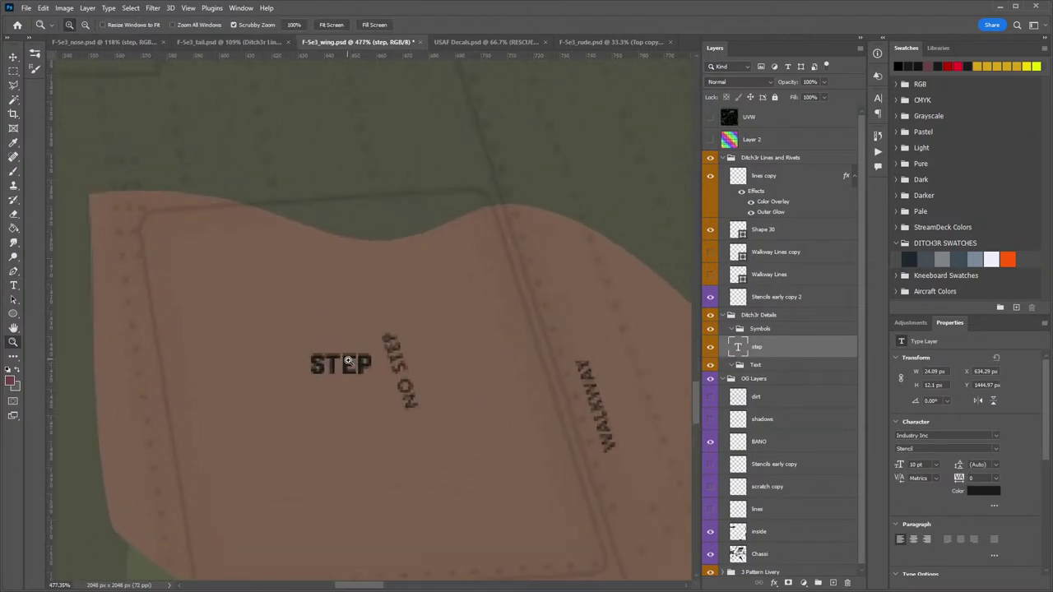
double_click(737, 350)
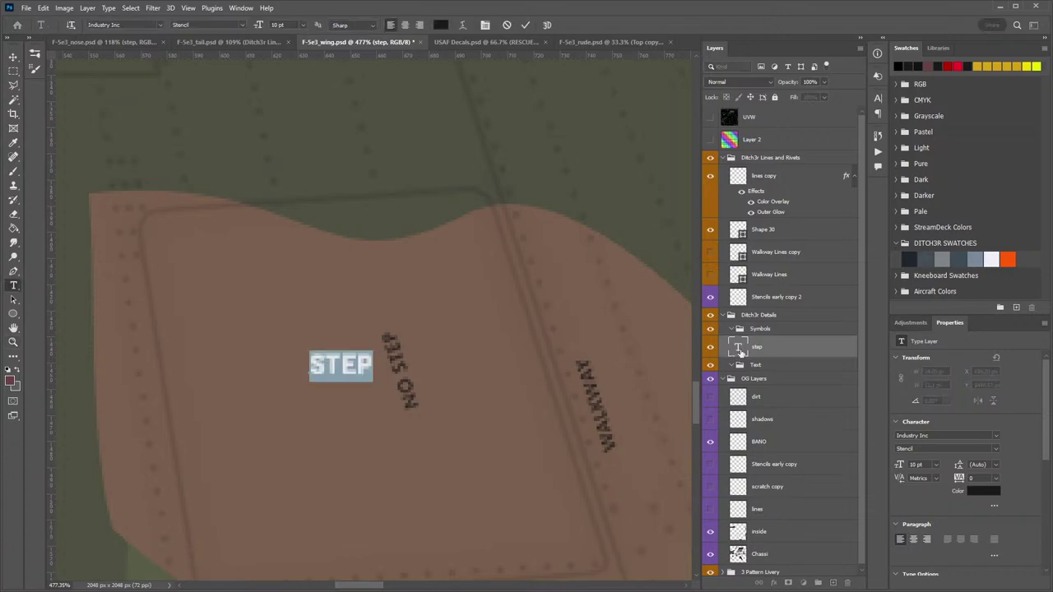
text(NO STEP)
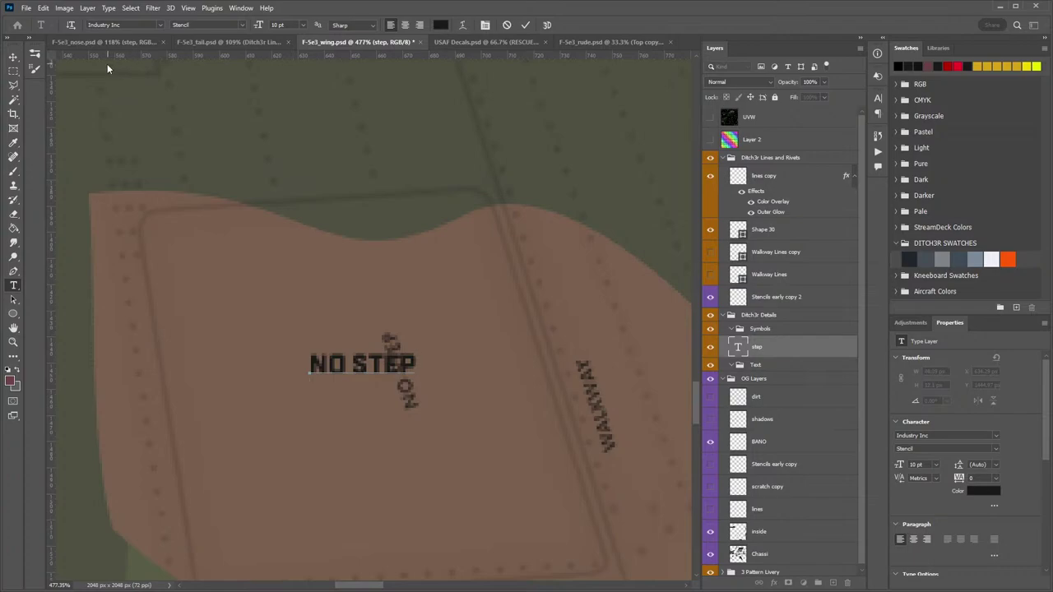
click(13, 57)
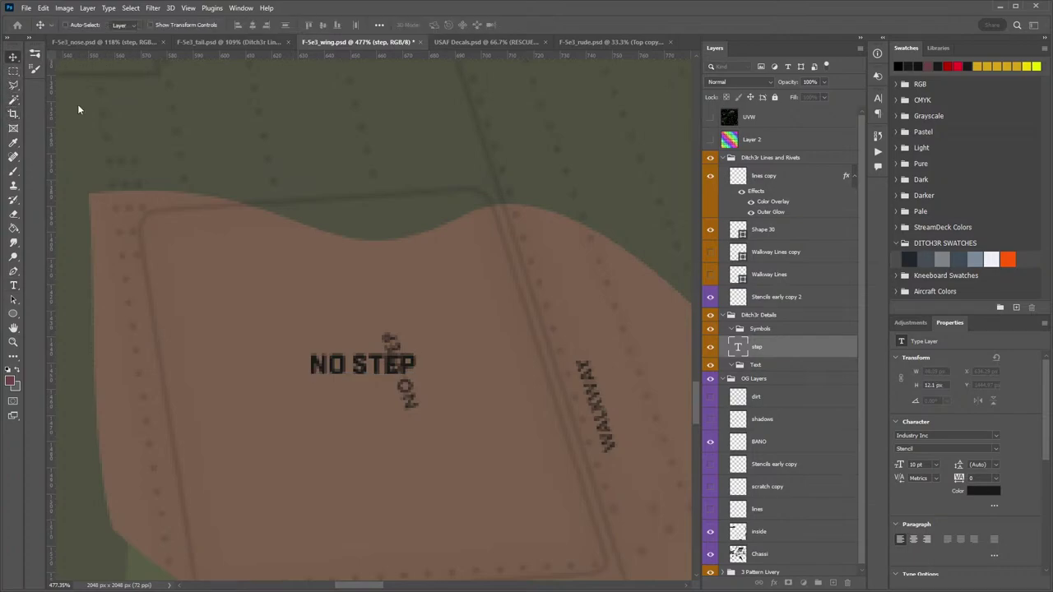
Reposition the new NO STEP text between the original NO STEP and WALKWAY stencils and set its font size to 8 pt.
key(ctrl+t)
drag(401, 366, 409, 308)
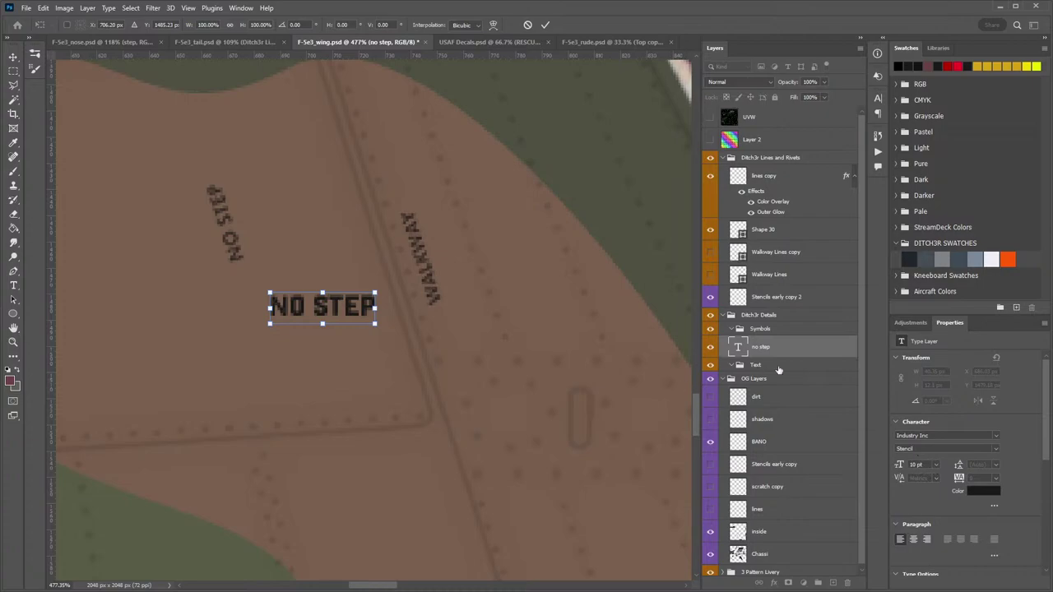
key(Return)
click(934, 465)
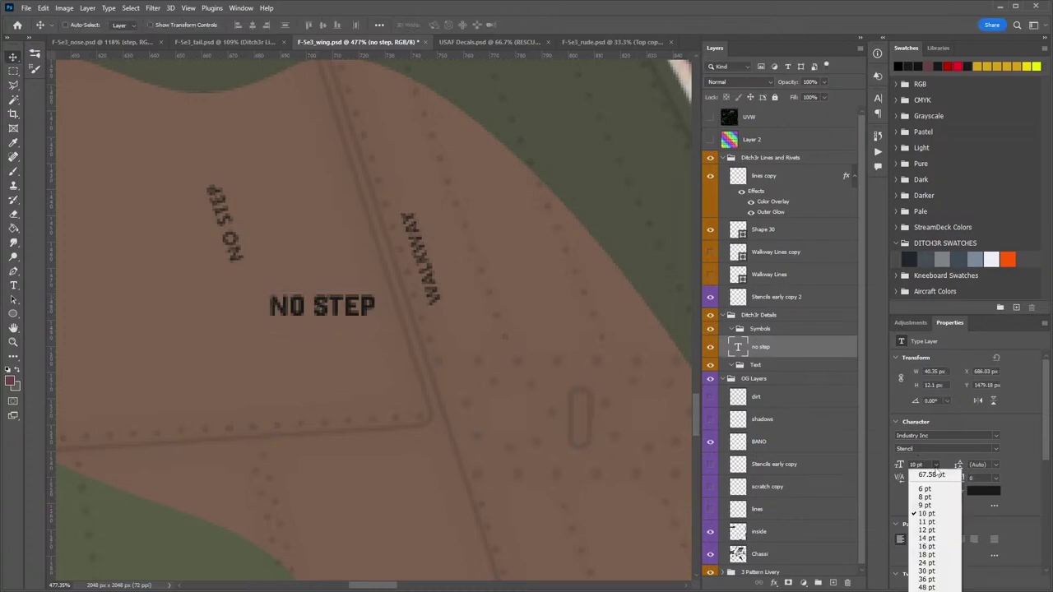
click(924, 497)
Duplicate the NO STEP text just below itself and change the copy's wording to "WALKWAY".
key(z)
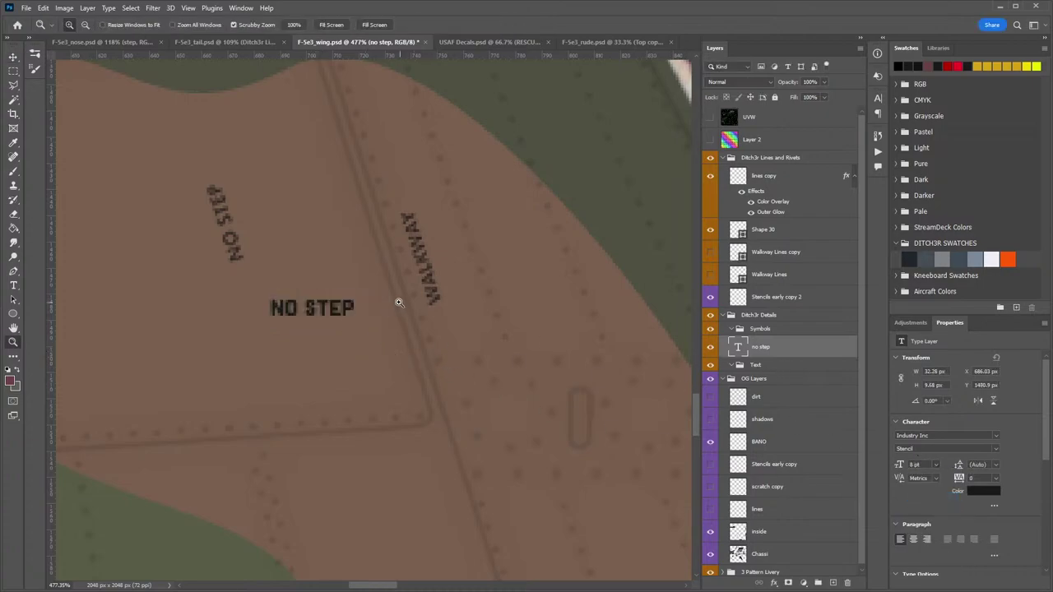
drag(400, 301, 172, 289)
double_click(12, 342)
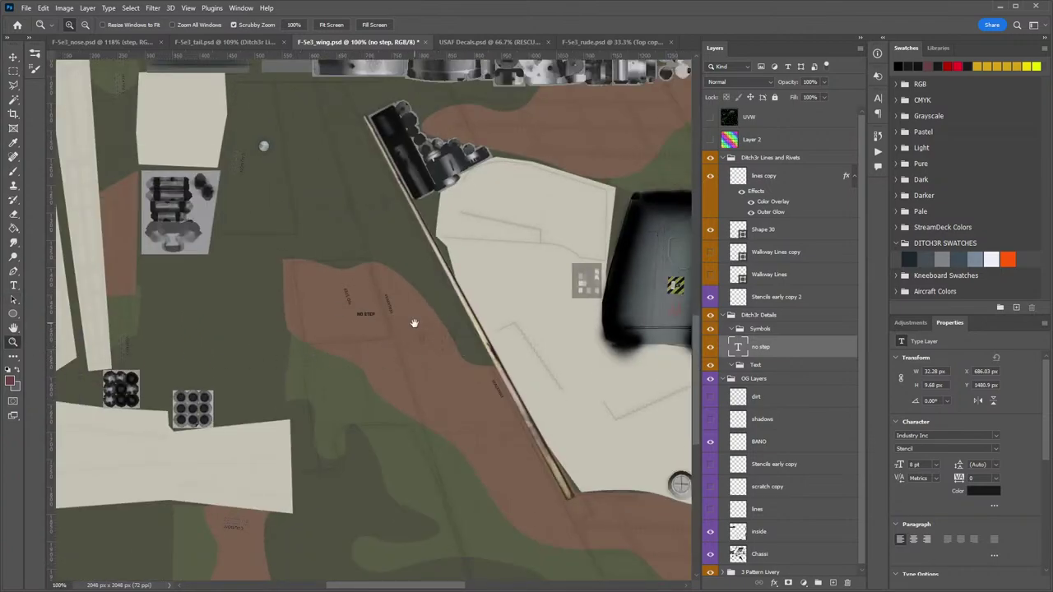
drag(413, 323, 342, 339)
key(v)
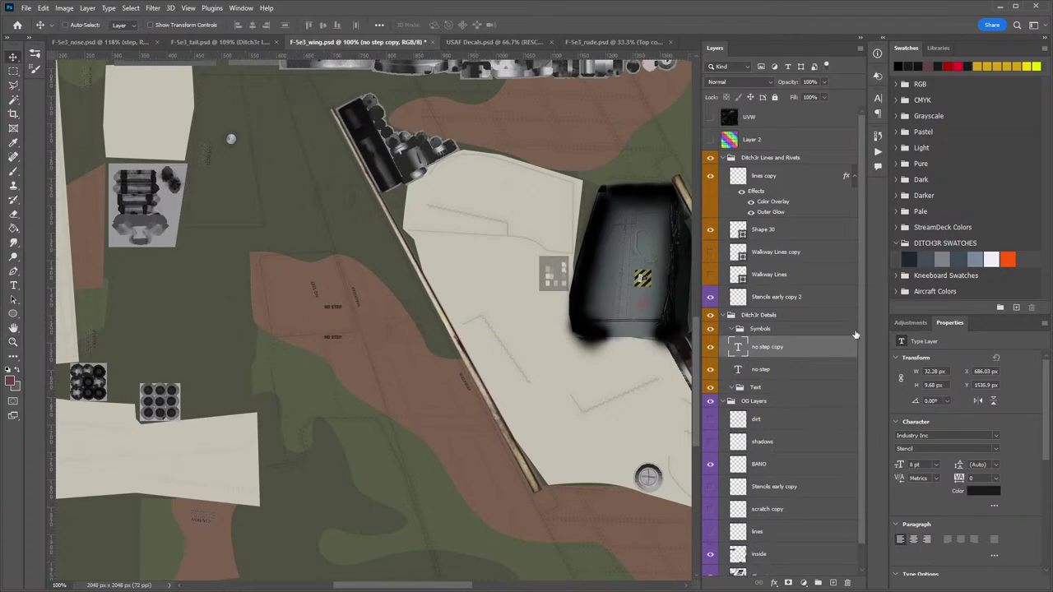
double_click(737, 347)
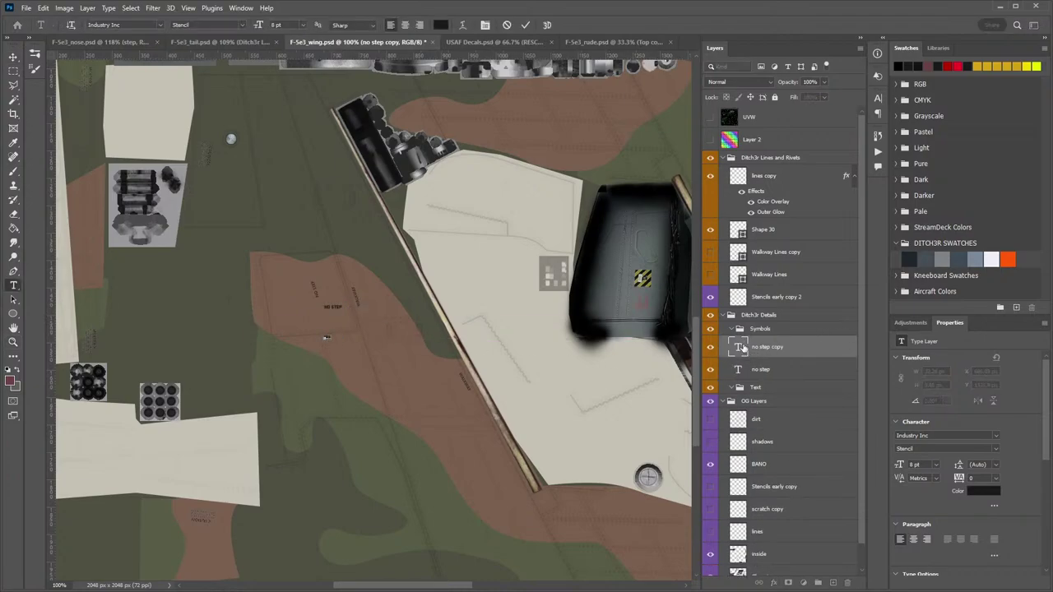
click(14, 55)
Move the WALKWAY and NO STEP labels farther down the brown camouflage band, stacked beside the lower original stencil, and select the no step layer.
drag(343, 336, 412, 361)
drag(339, 312, 528, 417)
click(779, 369)
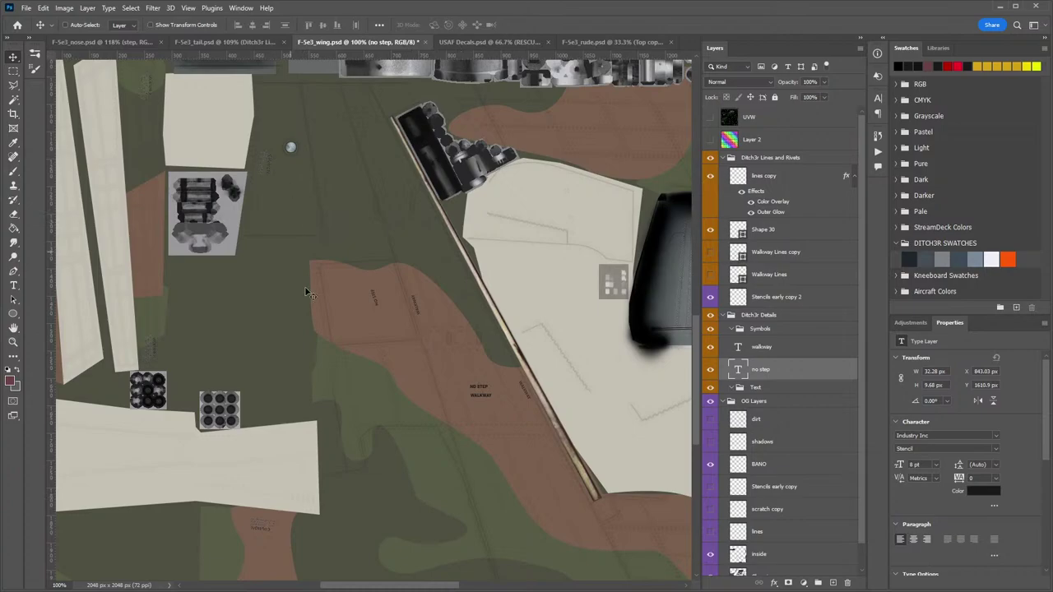
Show the UVW wireframe layer over the wing texture.
drag(304, 292, 351, 223)
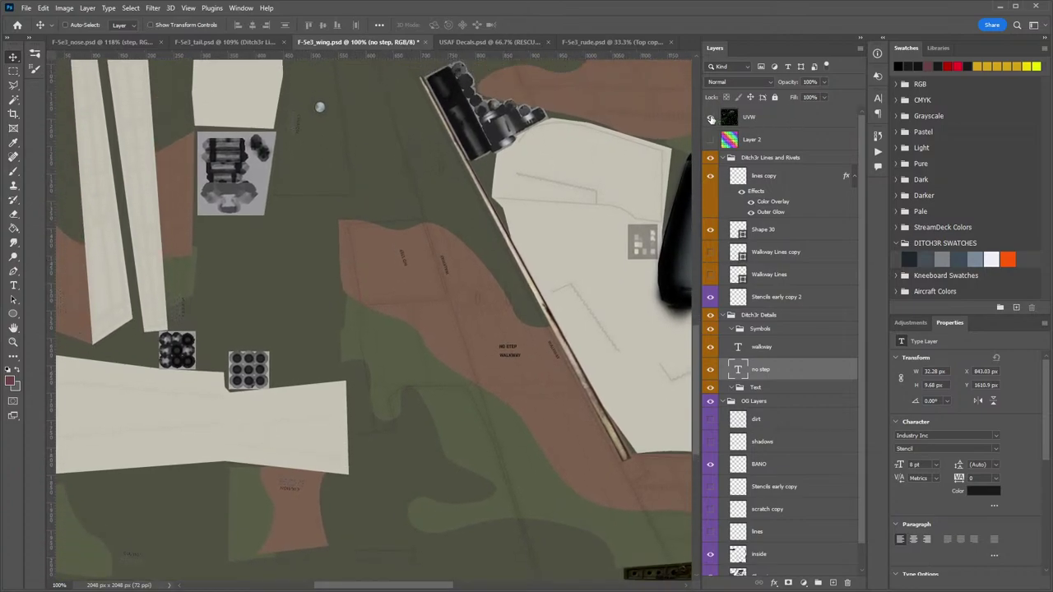
click(710, 118)
drag(351, 140, 299, 244)
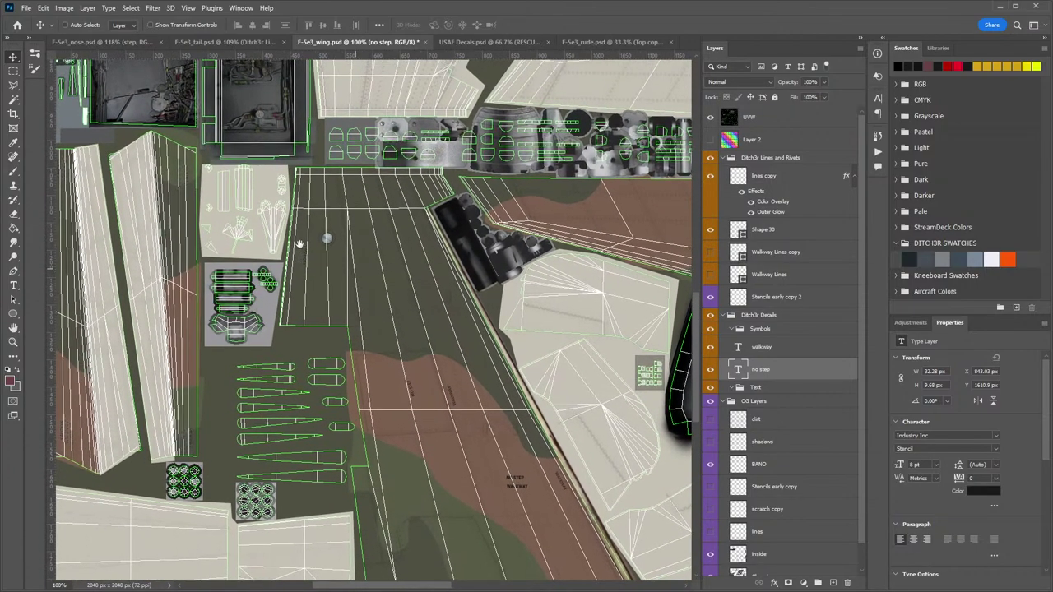
Examine the UV layout and the original stencils across the wing panels and flaps of the texture.
drag(402, 343, 521, 156)
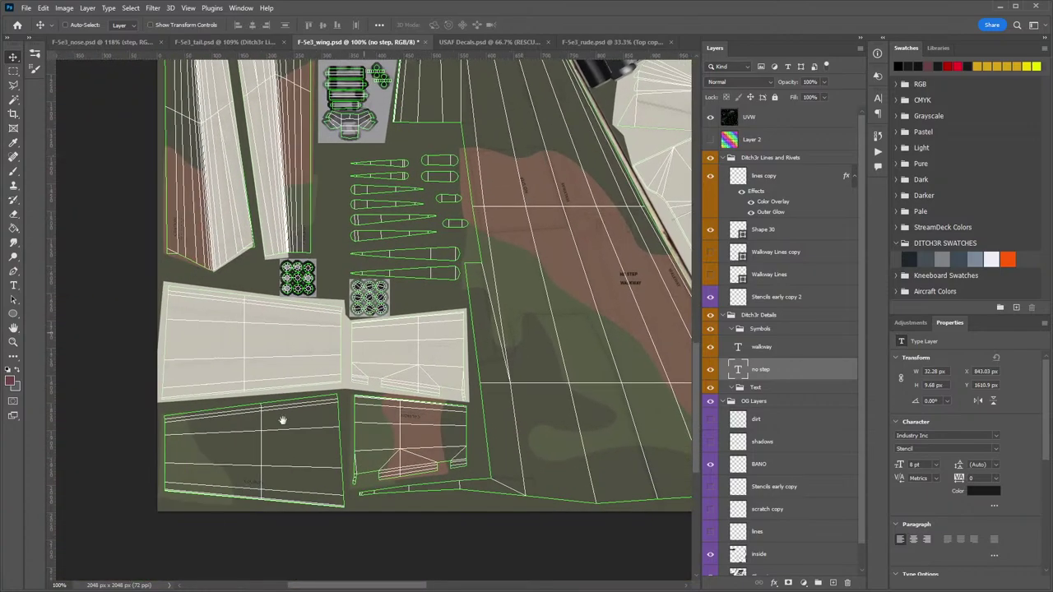
scroll(411, 488, up, 5)
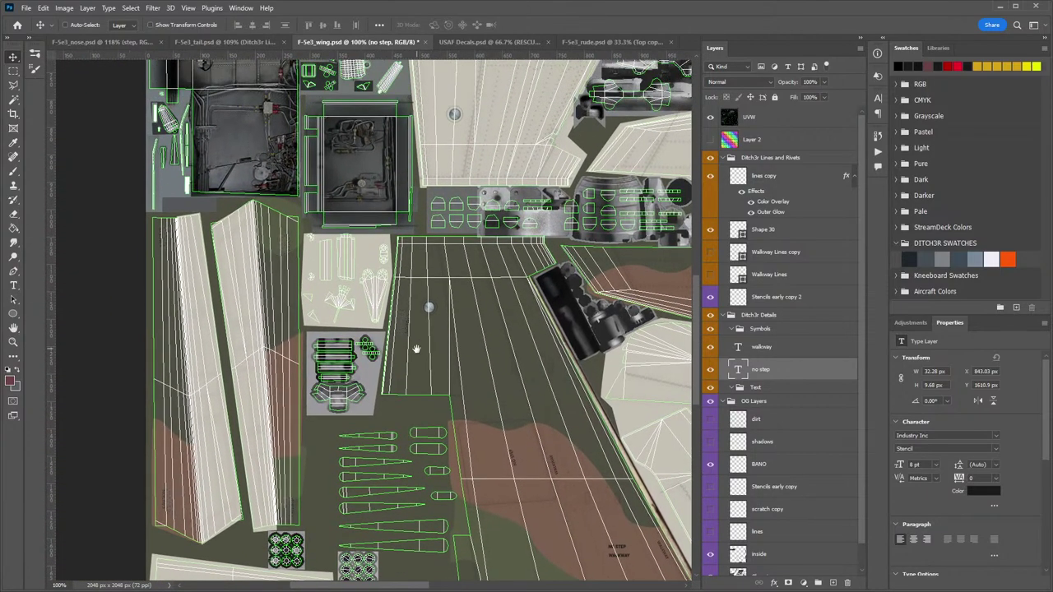
scroll(416, 350, up, 8)
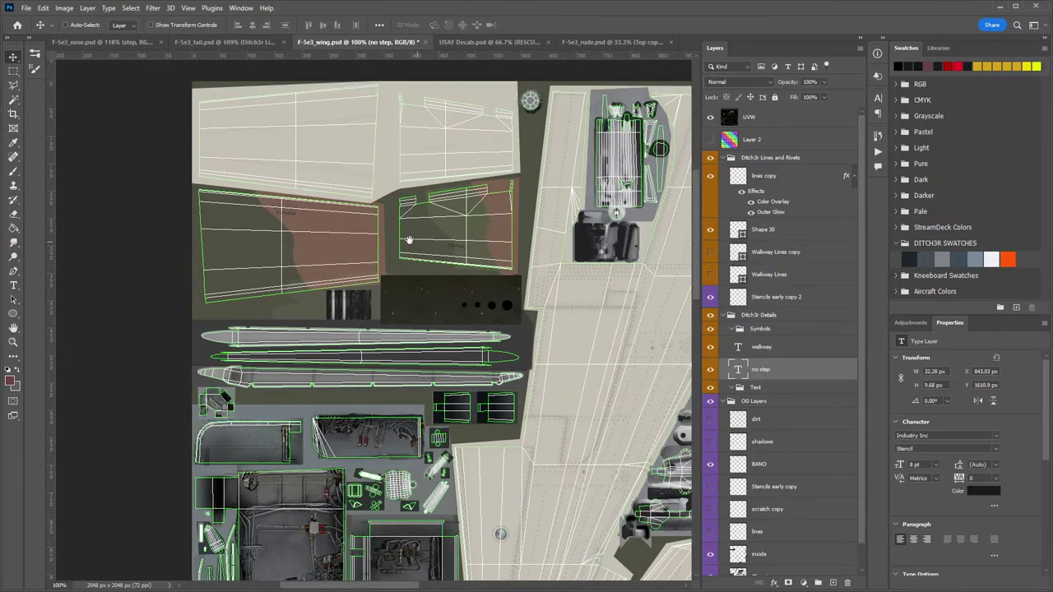
drag(453, 209, 132, 102)
drag(512, 567, 645, 195)
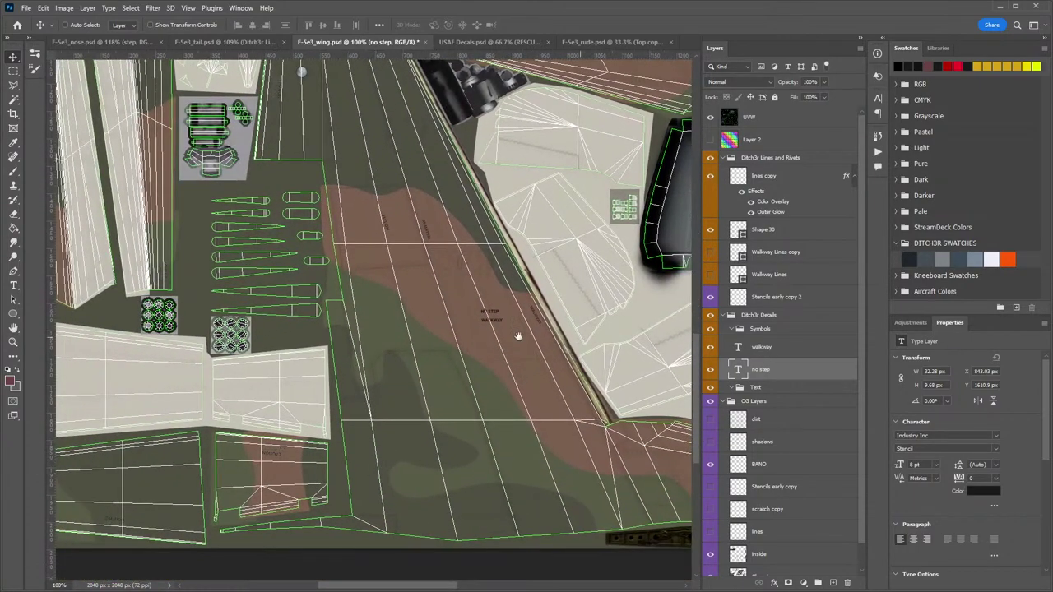
scroll(494, 345, right, 8)
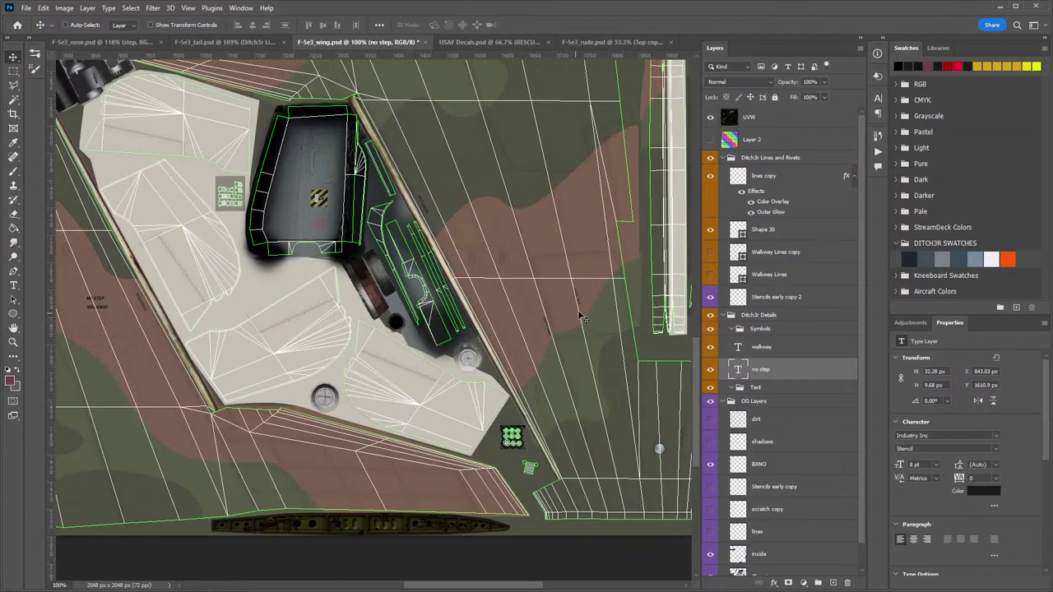
scroll(579, 317, left, 6)
key(z)
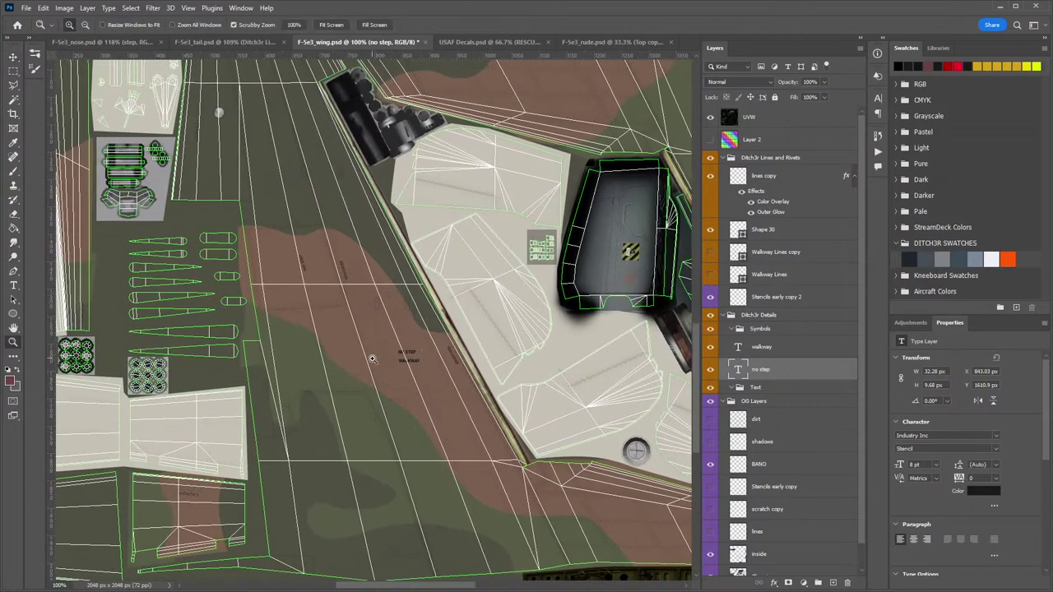
Duplicate the walkway and no step text layers and hide the two originals.
ctrl+click(784, 348)
right_click(785, 349)
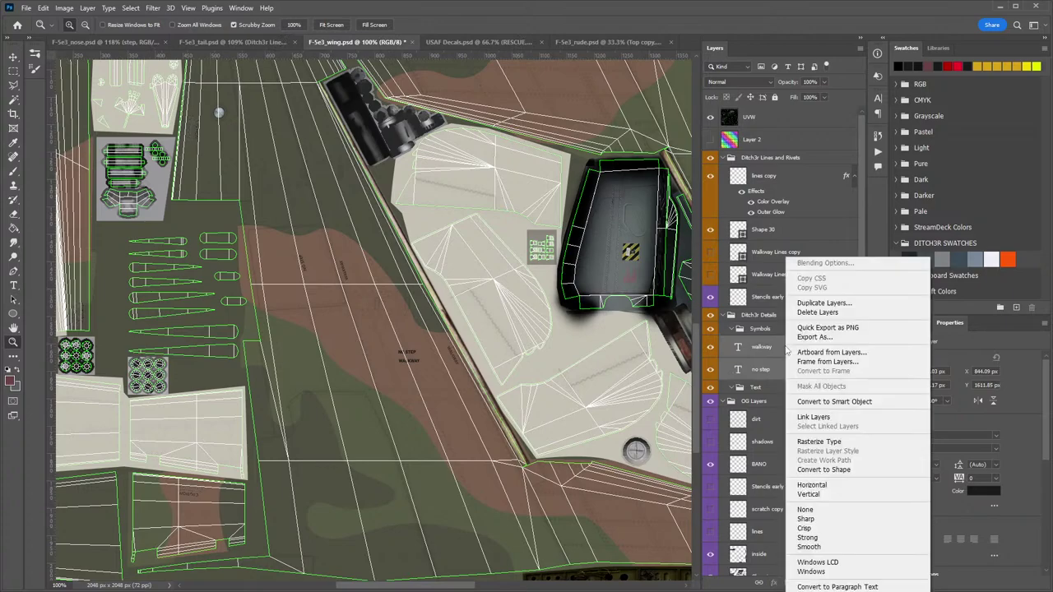
click(822, 302)
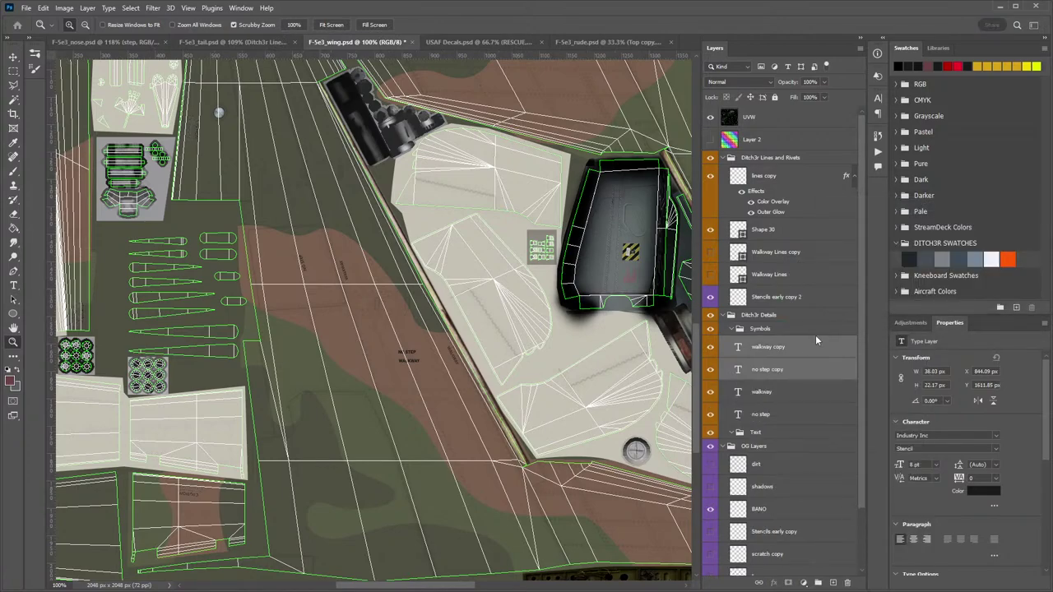
click(716, 394)
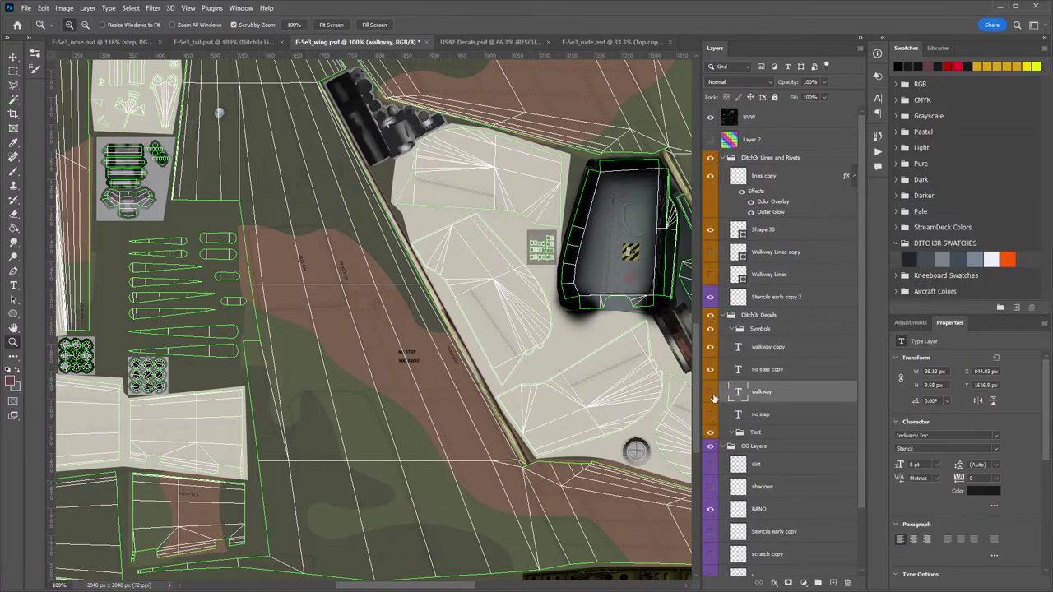
Rasterize the walkway copy and no step copy type layers into pixel layers.
click(781, 349)
ctrl+click(781, 370)
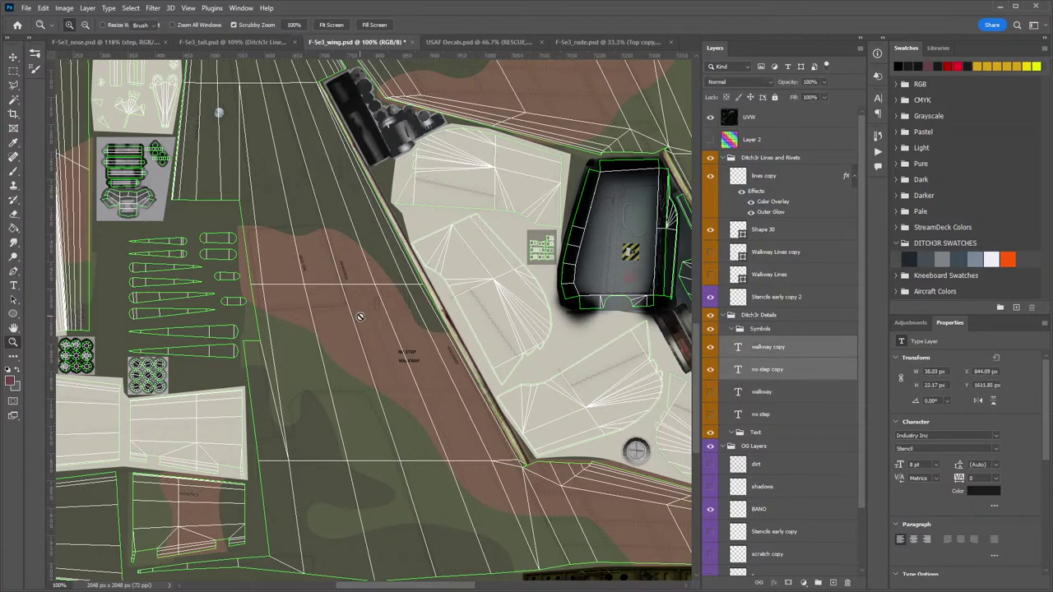
key(e)
click(396, 302)
click(509, 227)
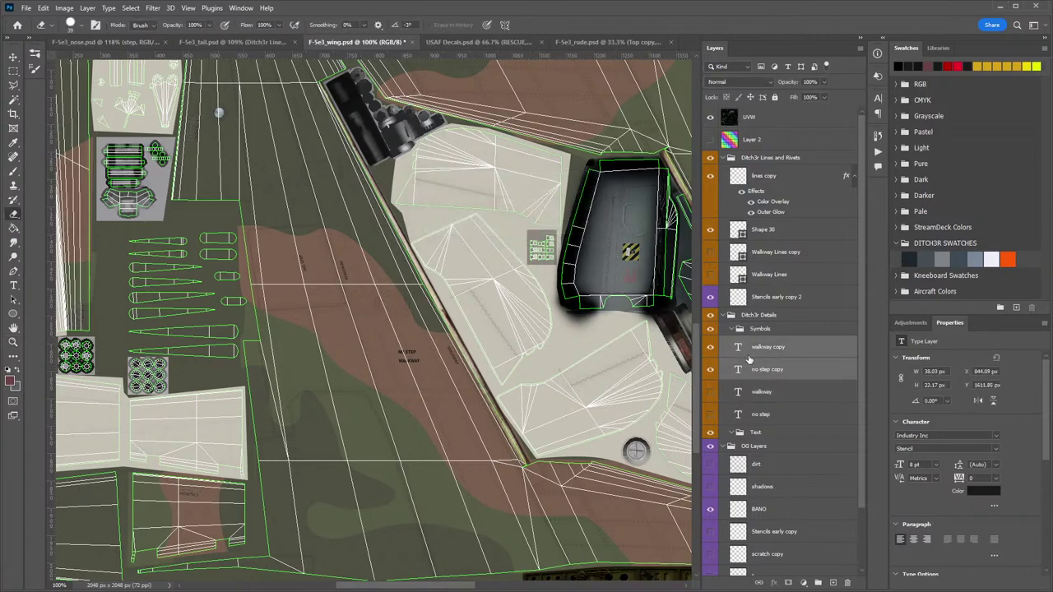
click(785, 352)
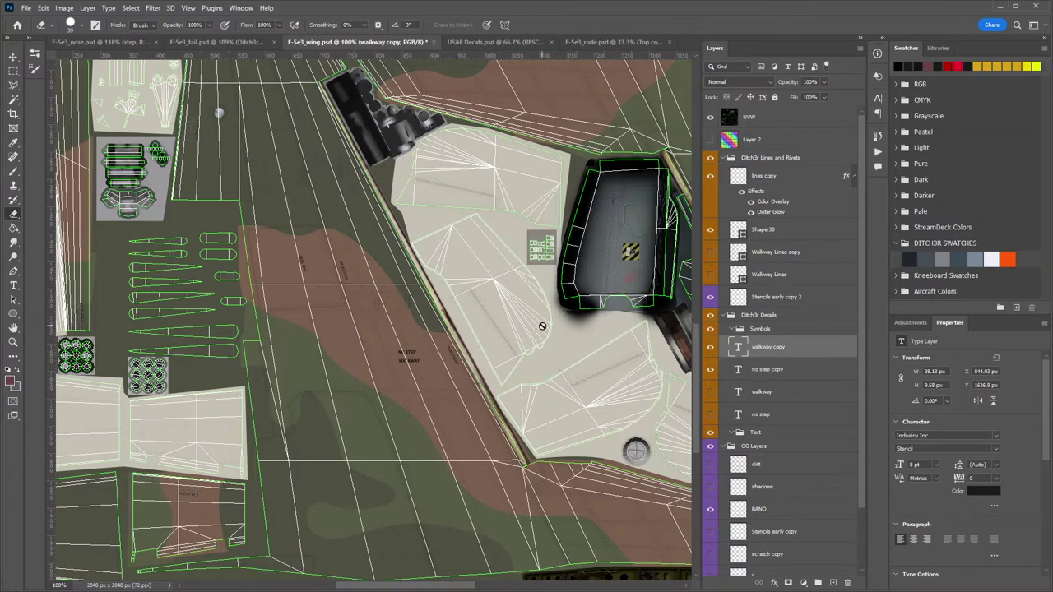
click(446, 297)
click(490, 234)
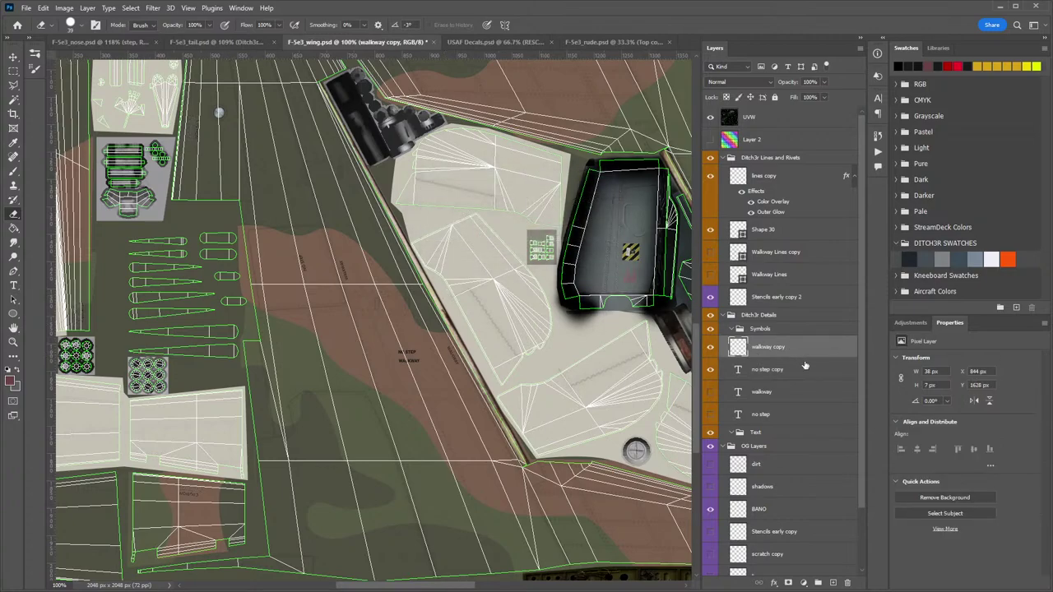
click(769, 369)
click(264, 293)
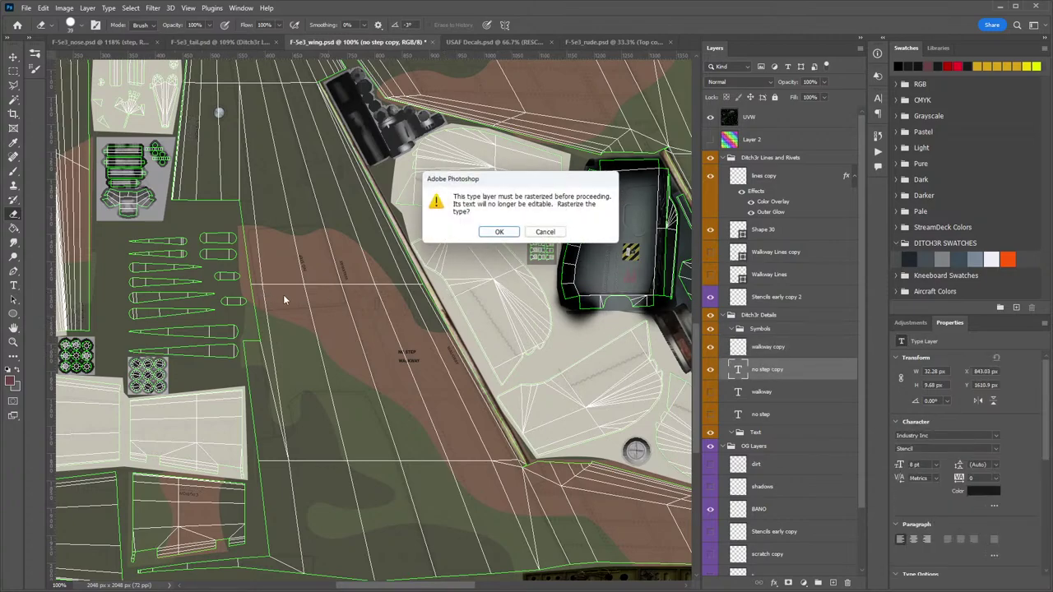
click(499, 234)
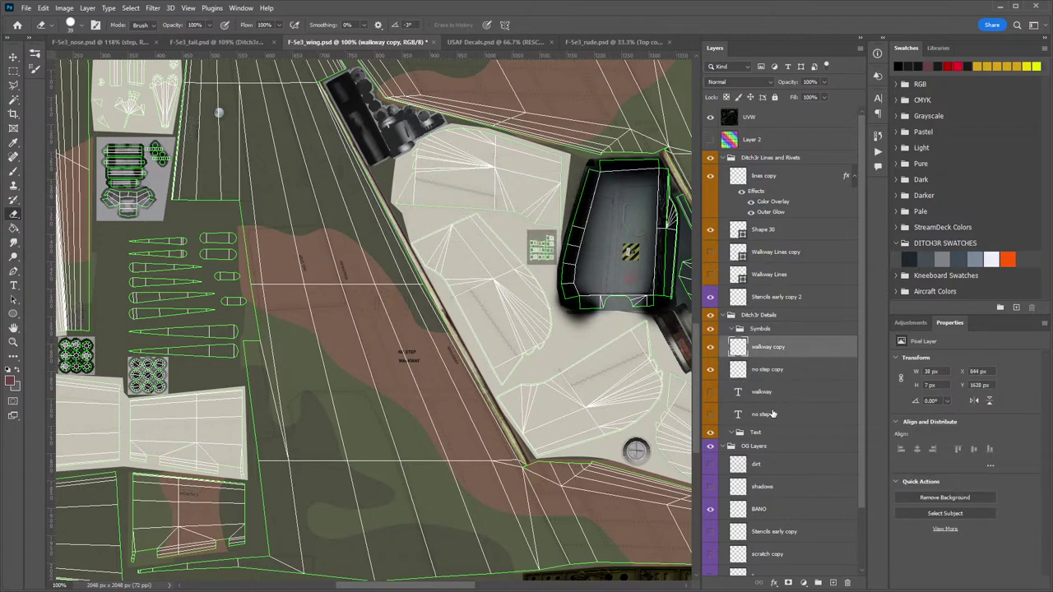
Move the walkway and no step layers and their copies into the Text group.
shift+click(777, 352)
drag(786, 370, 773, 429)
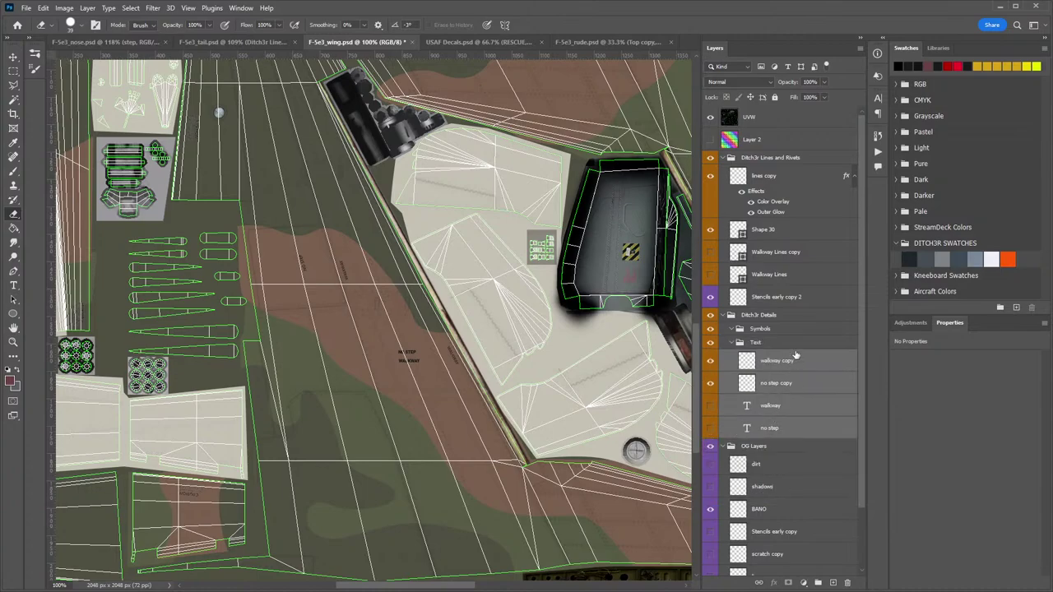
Place the walkway copy over the lower original WALKWAY stencil near the wing edge and rotate it 60°.
click(785, 360)
key(v)
drag(411, 360, 475, 372)
key(z)
key(ctrl+t)
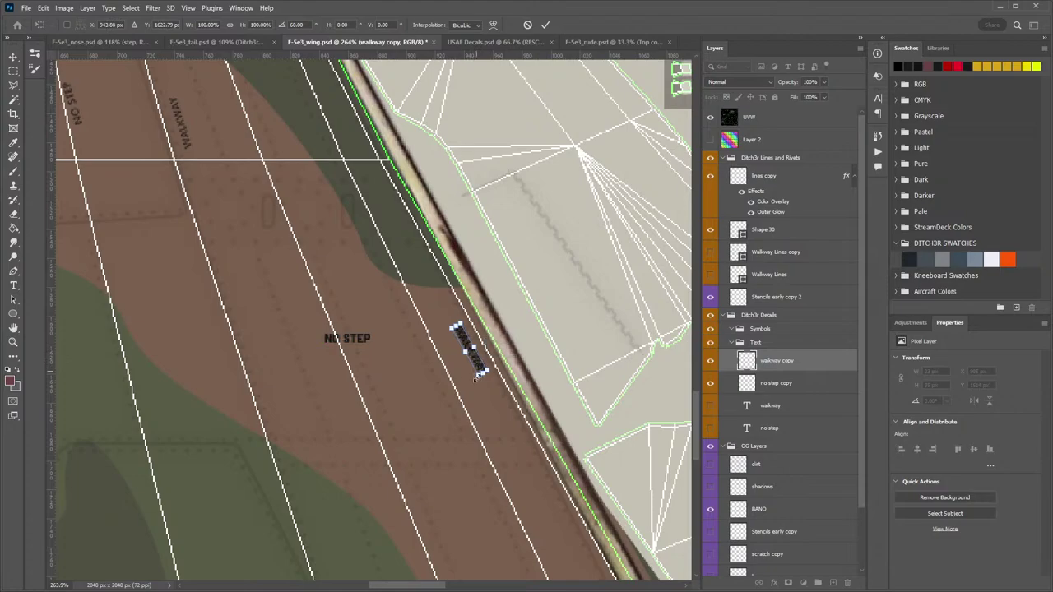
key(Return)
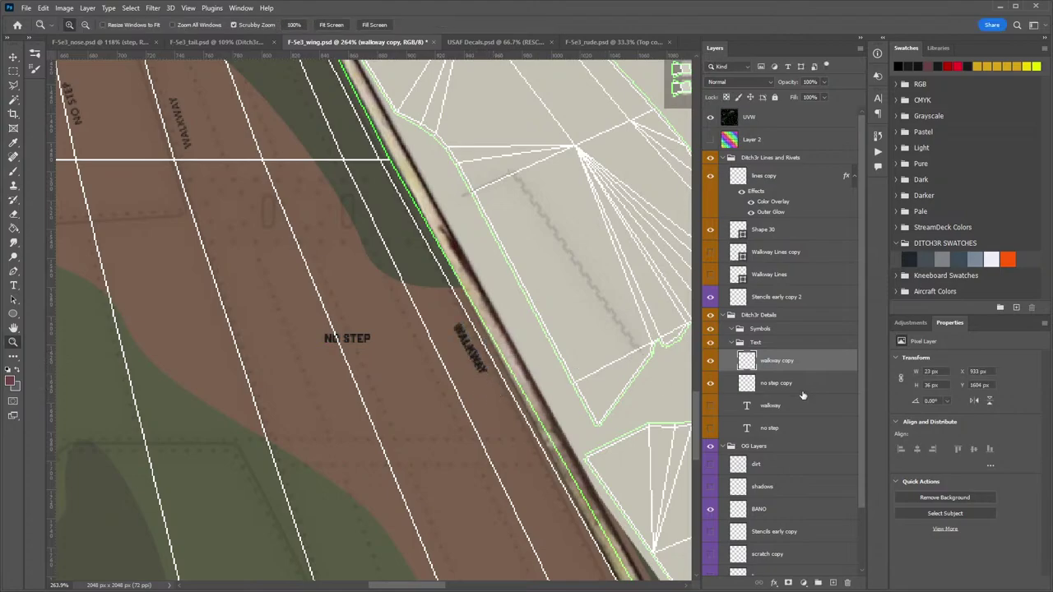
Erase the lower original WALKWAY stencil from the Stencils early copy 2 layer.
scroll(764, 446, down, 1)
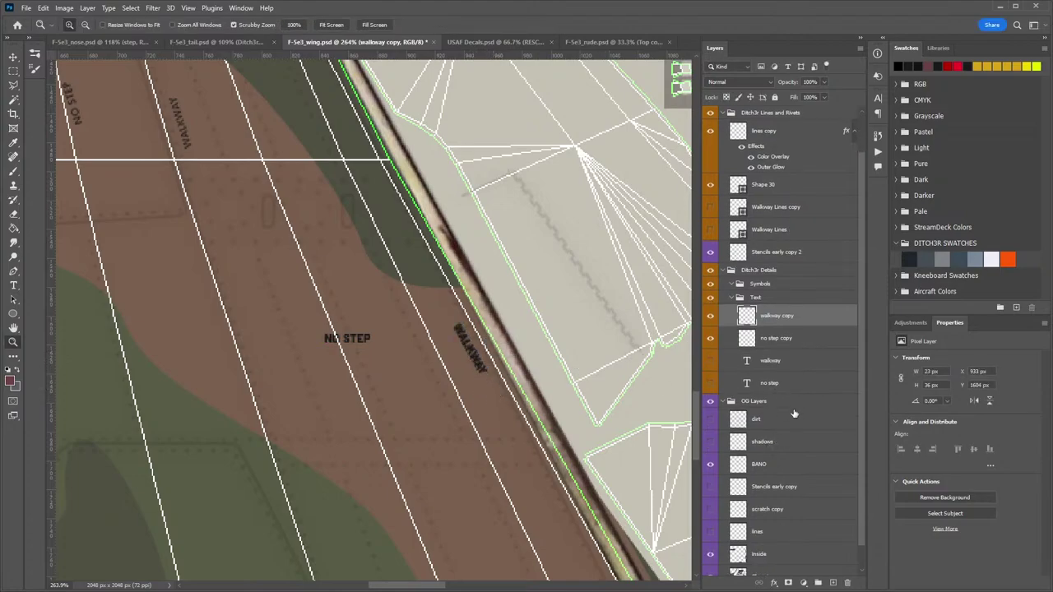
click(790, 253)
key(e)
drag(271, 330, 447, 445)
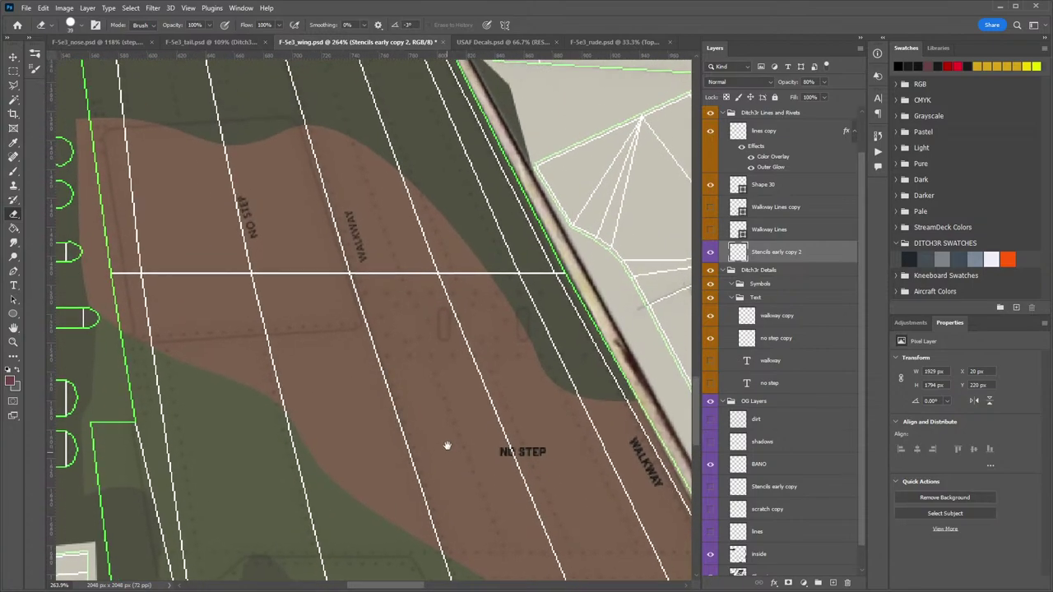
Duplicate the rotated WALKWAY label beside the upper WALKWAY stencil and rotate the duplicate to match that stencil's angle.
click(820, 322)
key(v)
drag(647, 462, 372, 218)
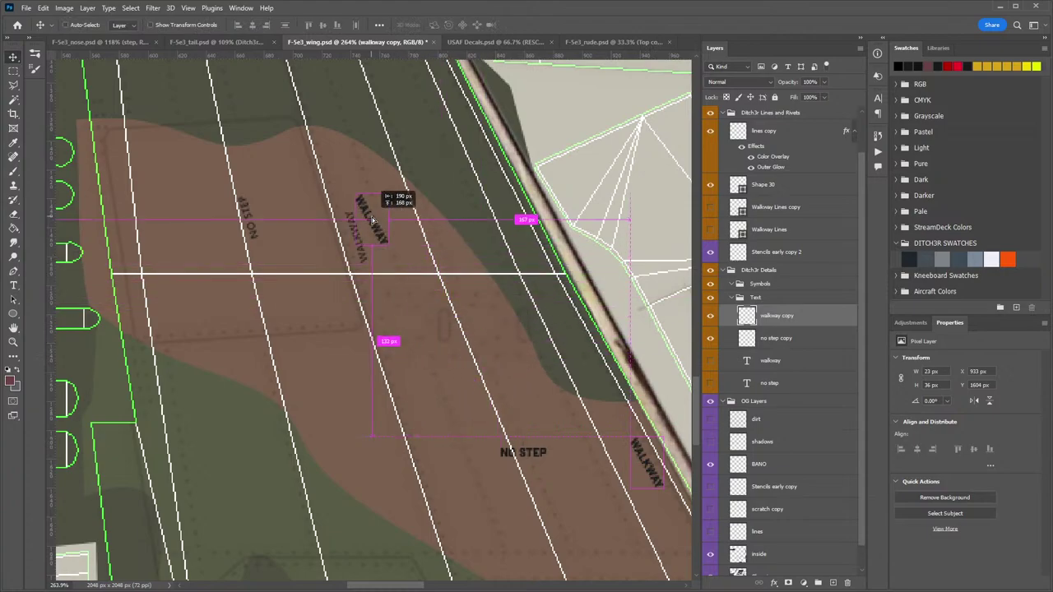
key(ctrl+t)
drag(423, 157, 317, 278)
key(Return)
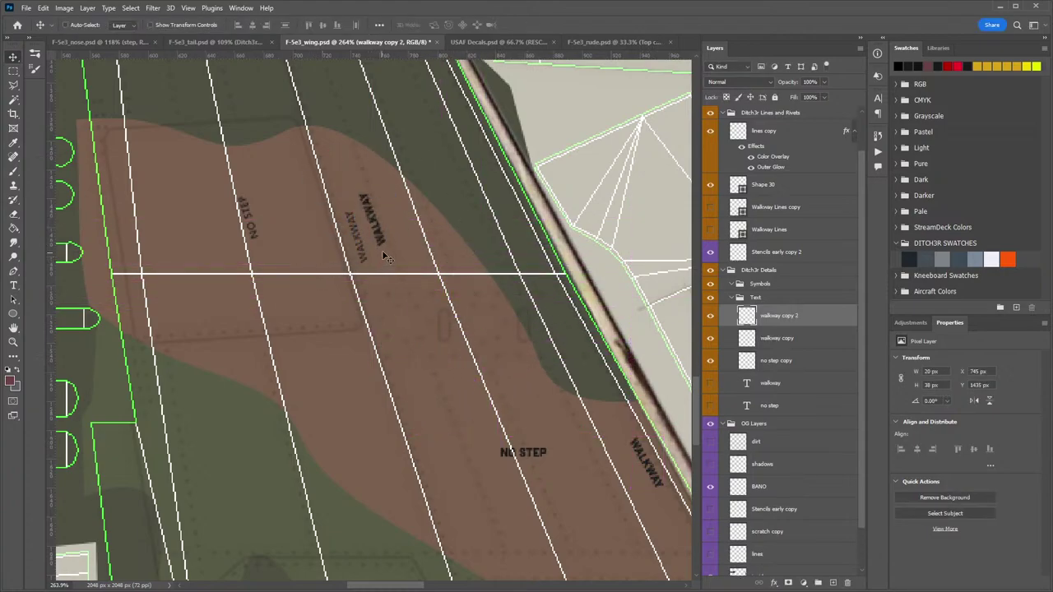
Align the duplicated WALKWAY label exactly over the upper original stencil and fine-tune its rotation.
drag(387, 258, 370, 274)
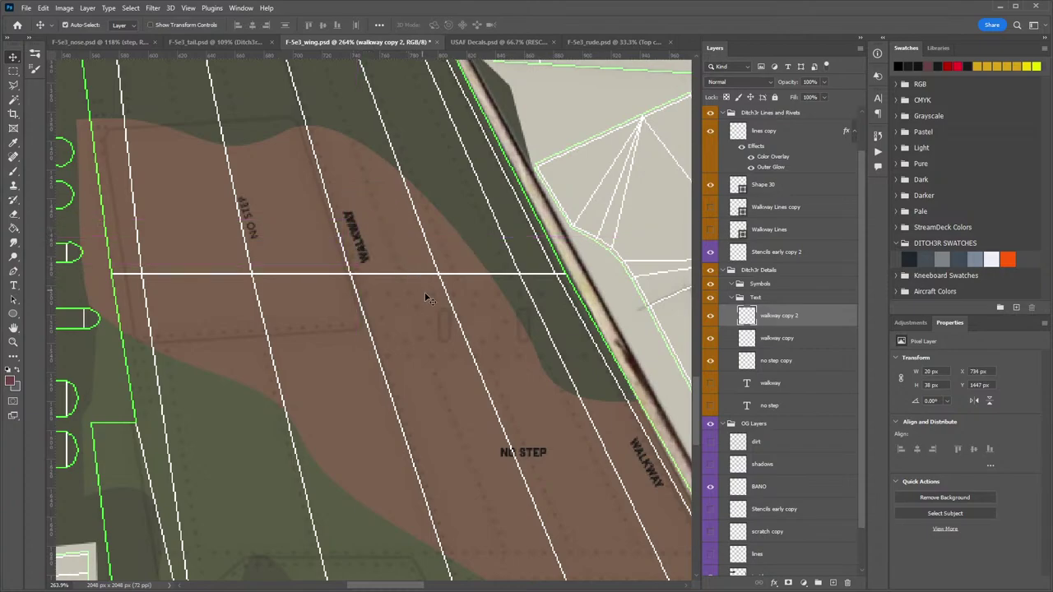
key(ctrl+t)
drag(425, 294, 428, 303)
key(Return)
Erase the upper original WALKWAY stencil from the Stencils early copy 2 layer.
click(791, 255)
key(e)
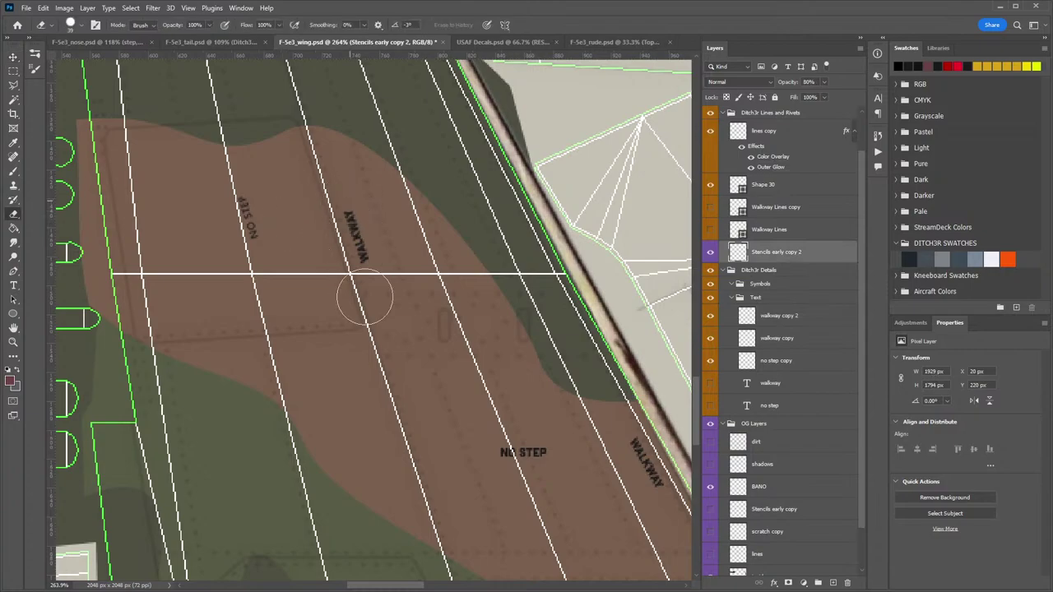
double_click(15, 342)
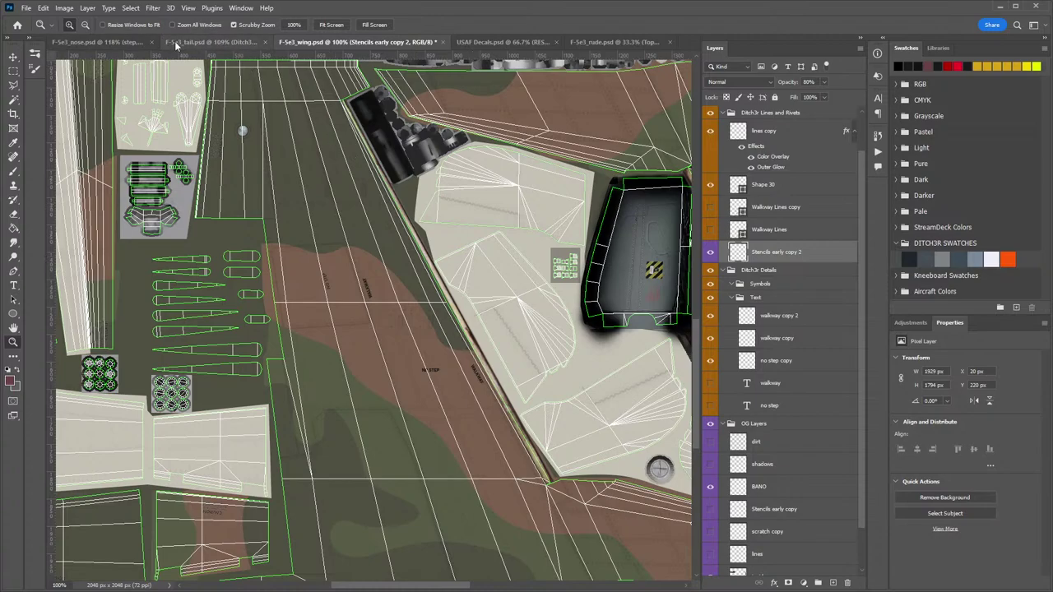
Resize the image to 4096 × 4096 pixels with automatic resampling enabled.
click(59, 8)
click(79, 91)
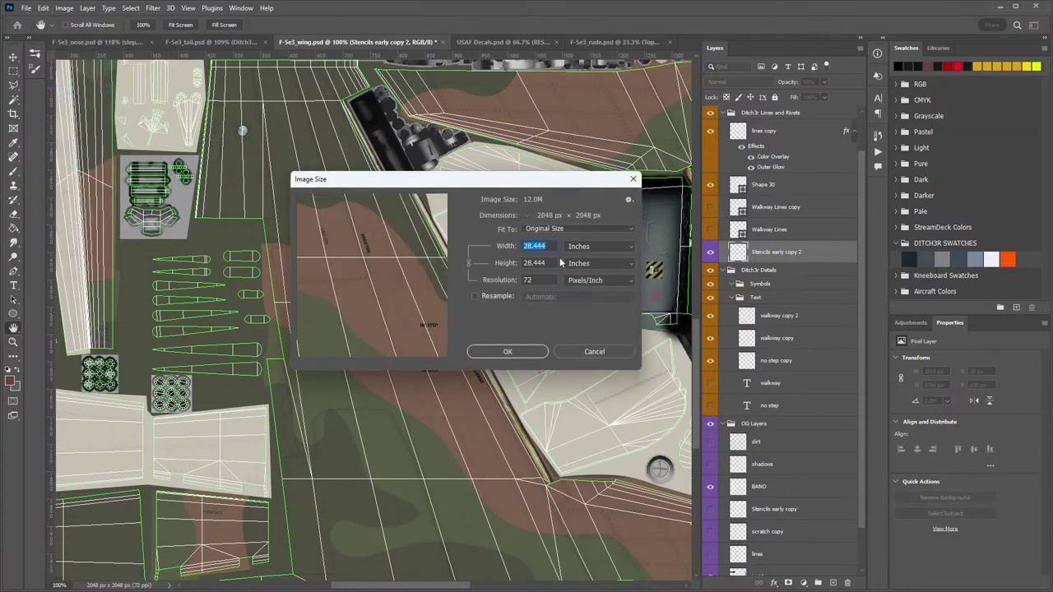
click(489, 296)
click(582, 247)
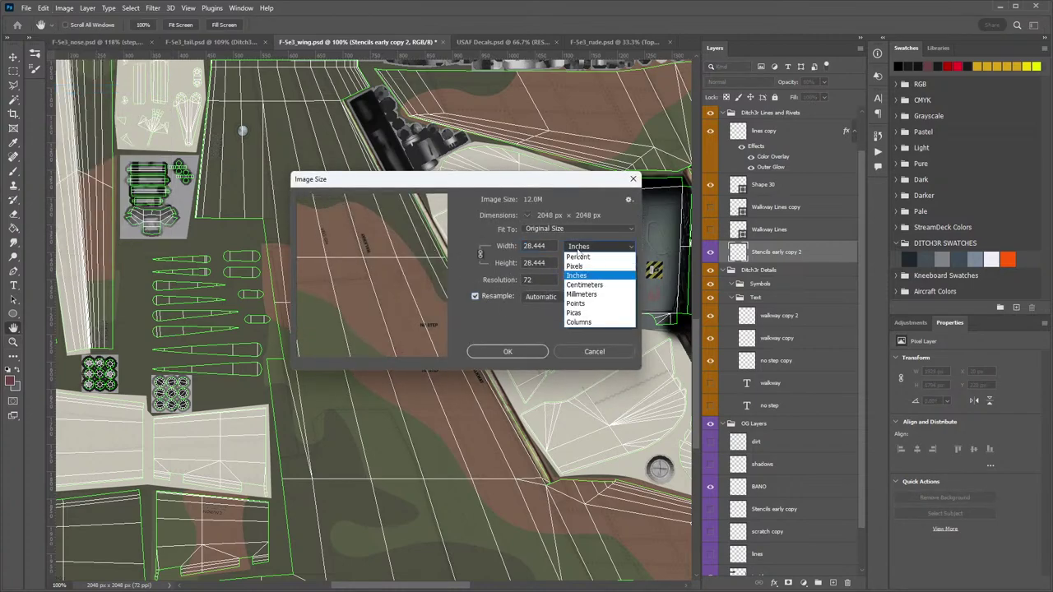
click(581, 264)
double_click(546, 247)
text(4096)
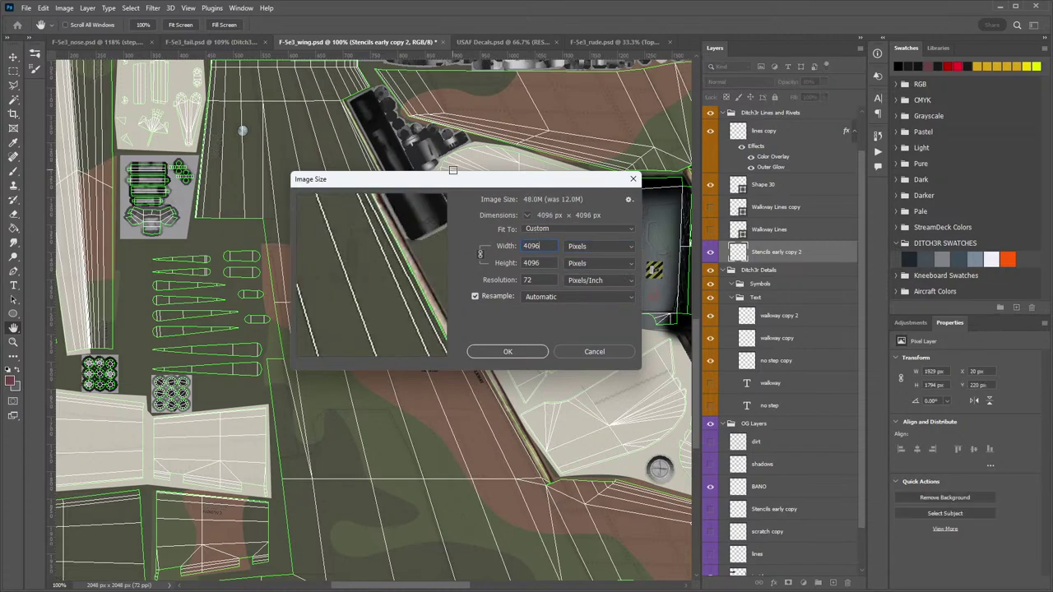
click(531, 355)
Delete the rasterized no step and both walkway copies, and show the editable walkway and no step text layers again.
key(z)
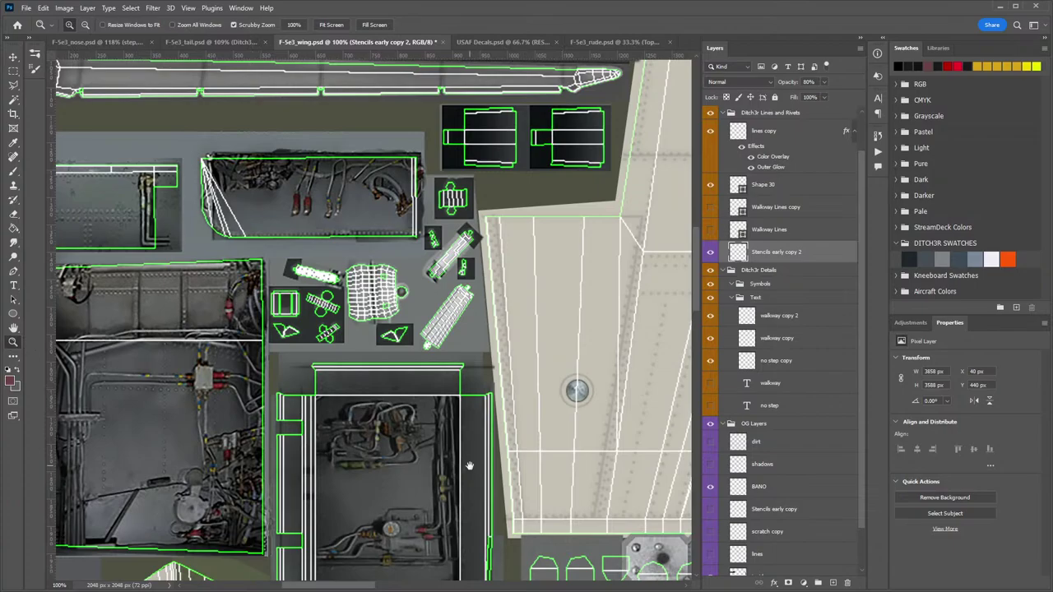
drag(469, 466, 345, 205)
drag(305, 386, 223, 305)
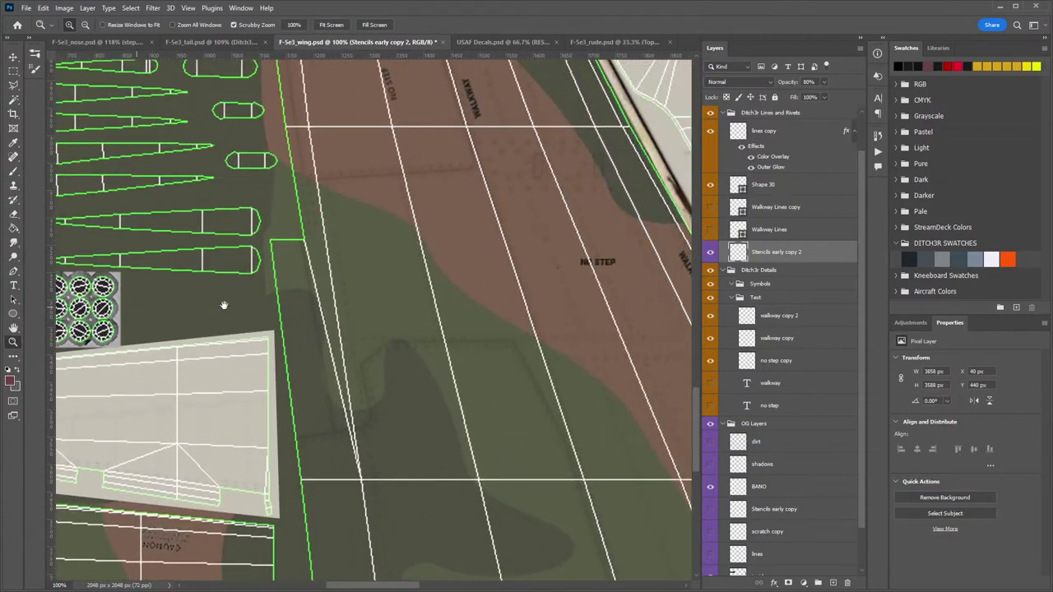
drag(475, 271, 300, 310)
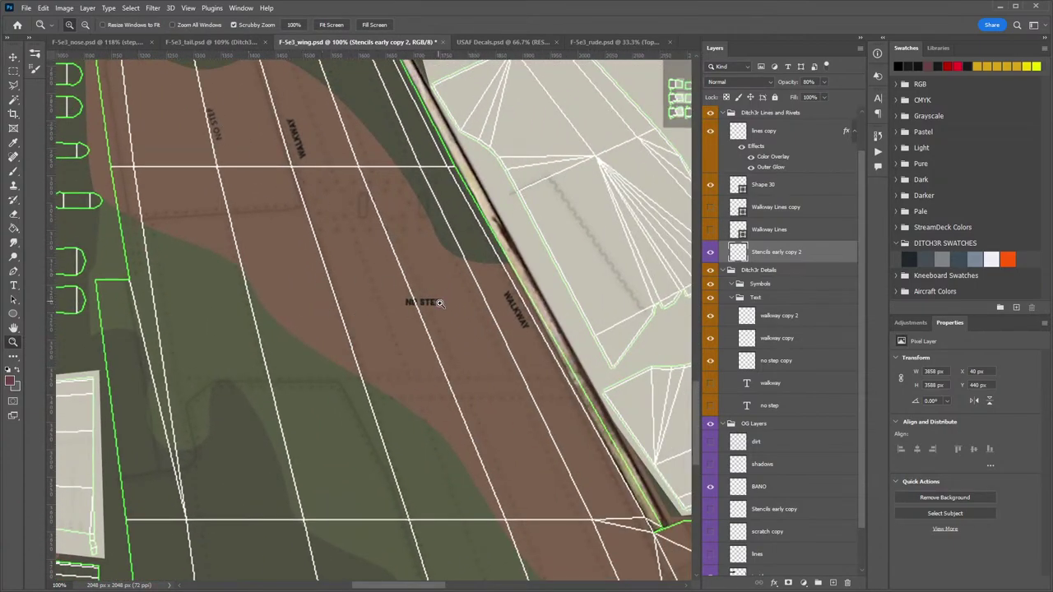
click(813, 355)
key(Delete)
click(799, 333)
key(Delete)
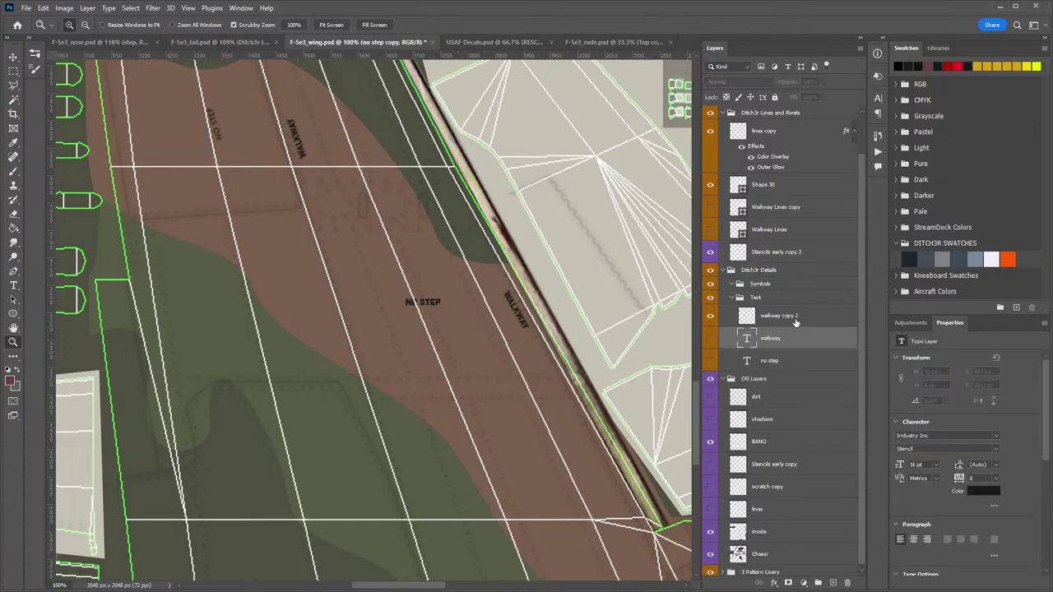
click(796, 322)
key(Delete)
click(710, 335)
click(710, 358)
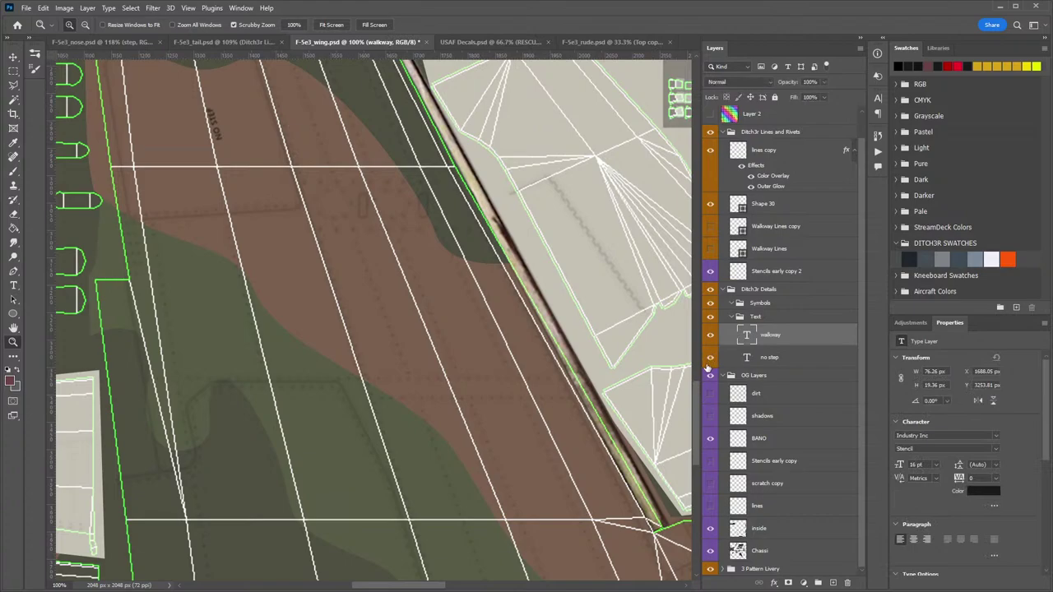
Set the font size of both the walkway and no step text layers to 14 pt.
click(935, 465)
click(933, 508)
click(935, 465)
click(933, 516)
click(937, 465)
click(934, 540)
drag(405, 226, 462, 302)
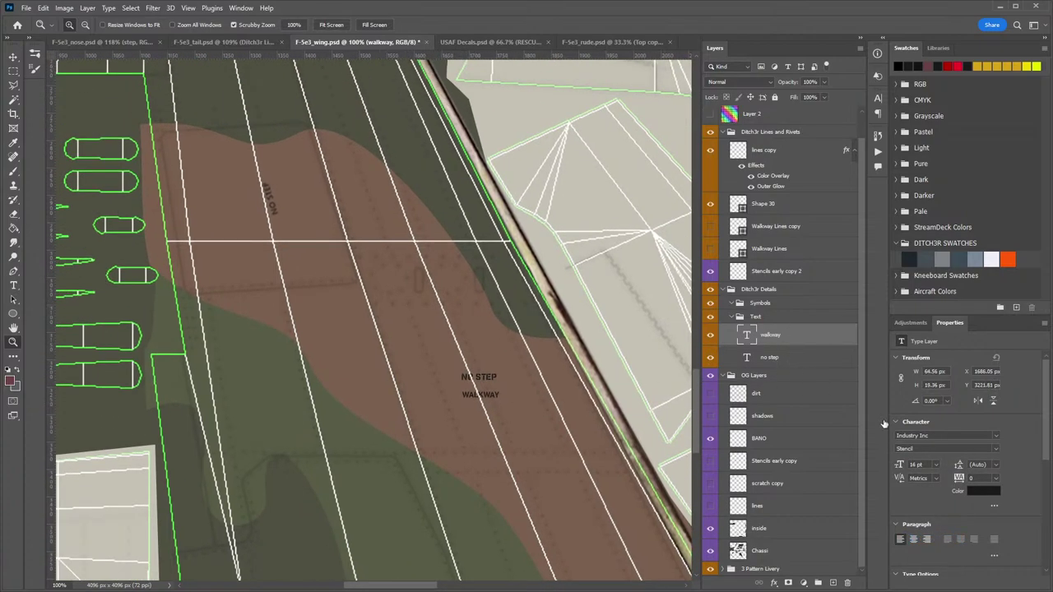
click(769, 357)
click(935, 465)
click(933, 540)
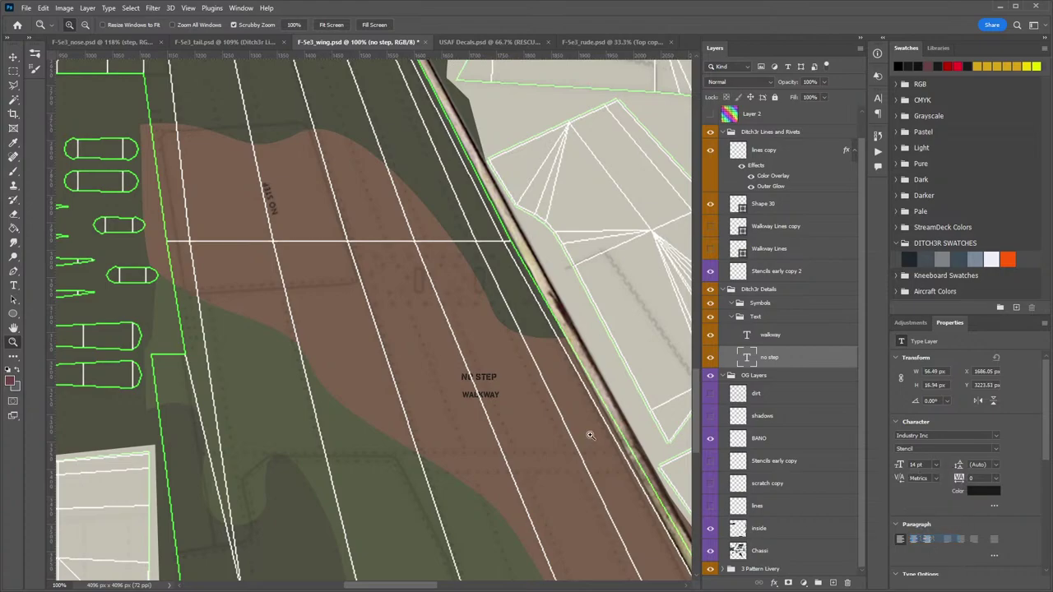
Move the NO STEP label up and to the left of the WALKWAY label so the two are clearly separated.
key(v)
drag(491, 380, 448, 222)
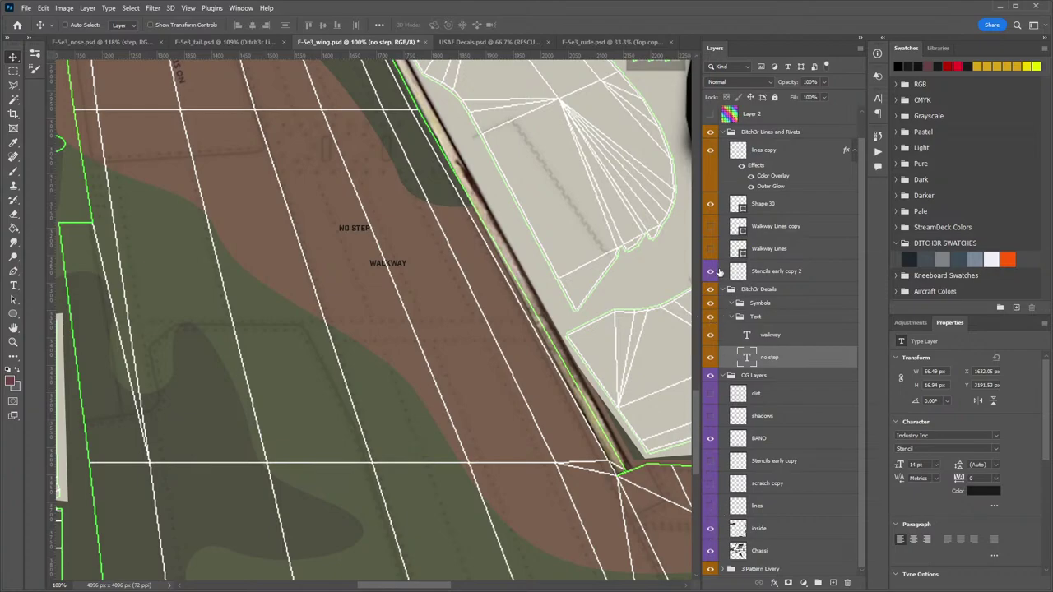
click(711, 463)
click(710, 463)
Duplicate the walkway and no step text layers, then hide the two originals and show the Stencils early copy layer.
shift+click(798, 335)
right_click(797, 337)
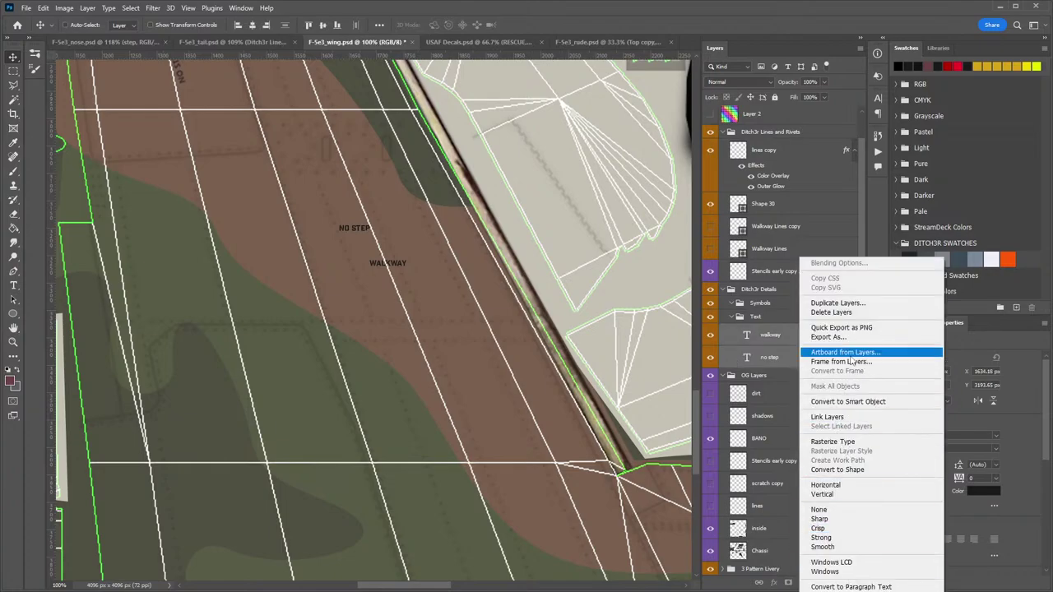
key(Return)
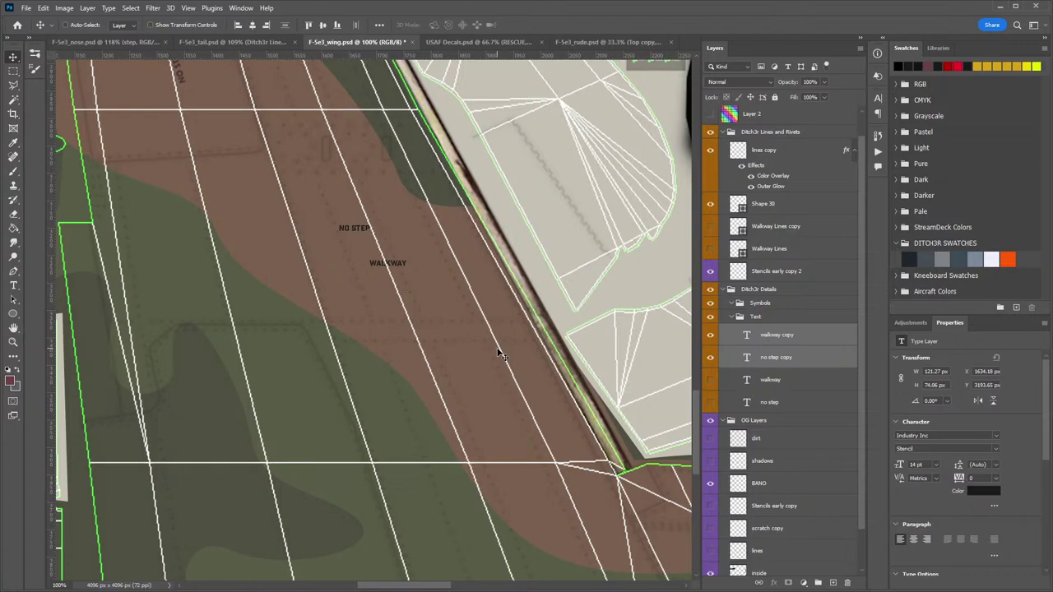
scroll(820, 509, down, 1)
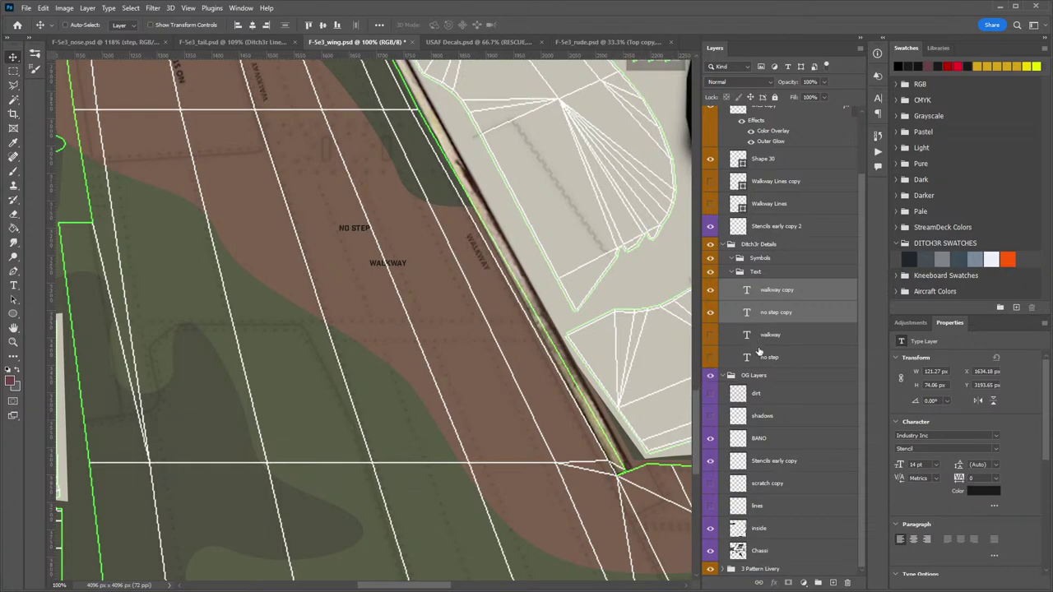
Rasterize the walkway copy and place it over the lower original WALKWAY stencil, rotated about 57°.
click(794, 291)
key(e)
click(407, 267)
click(497, 235)
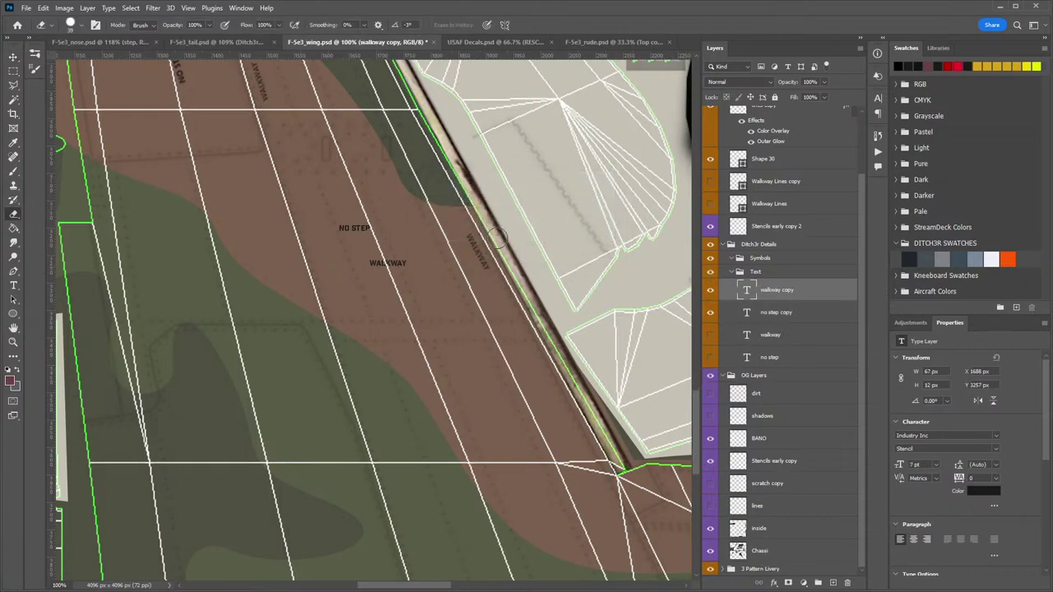
key(ctrl+t)
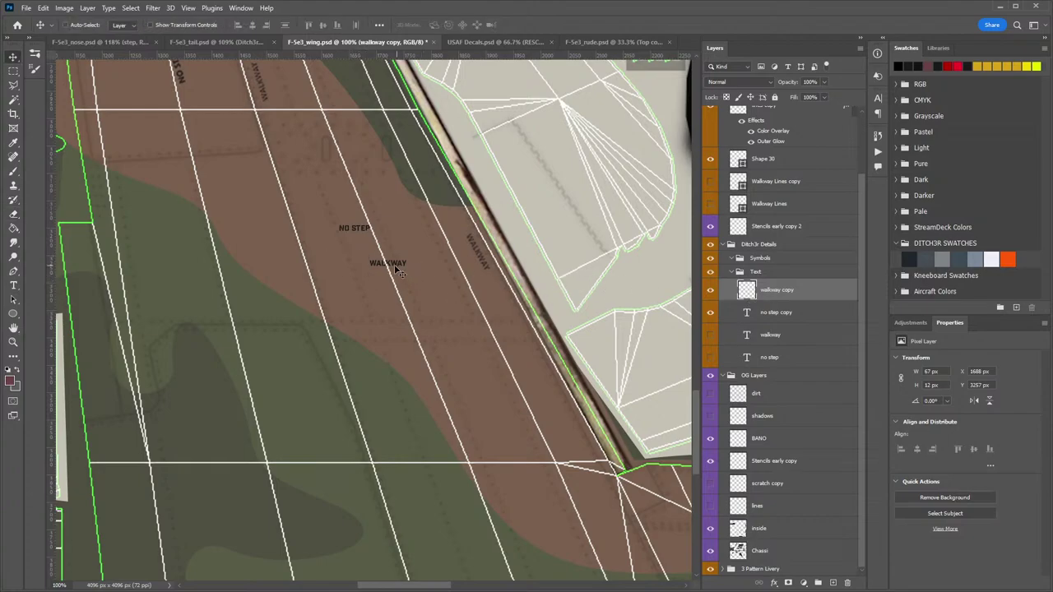
drag(393, 264, 497, 325)
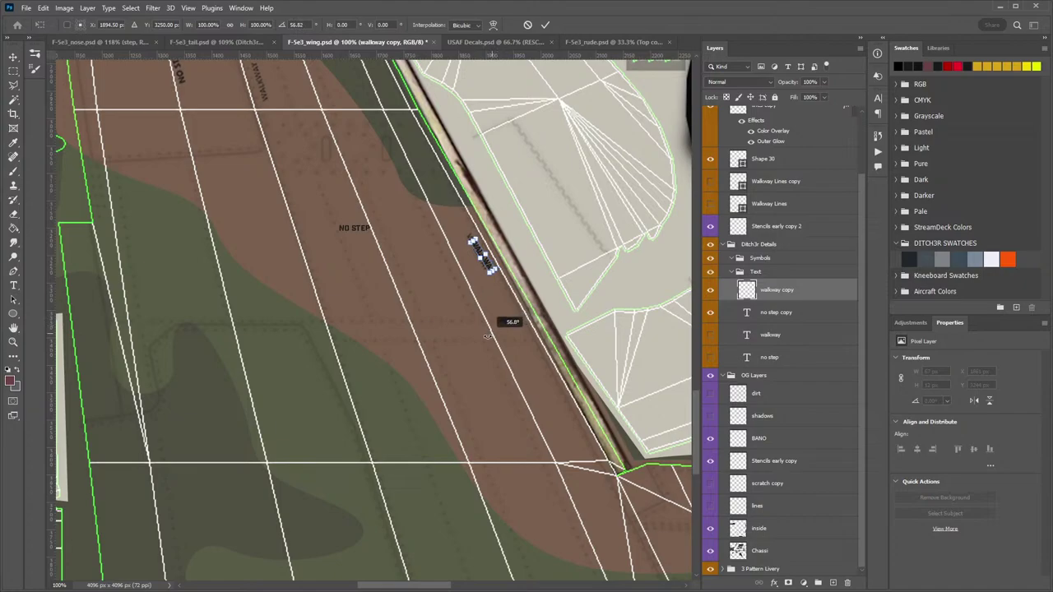
key(Return)
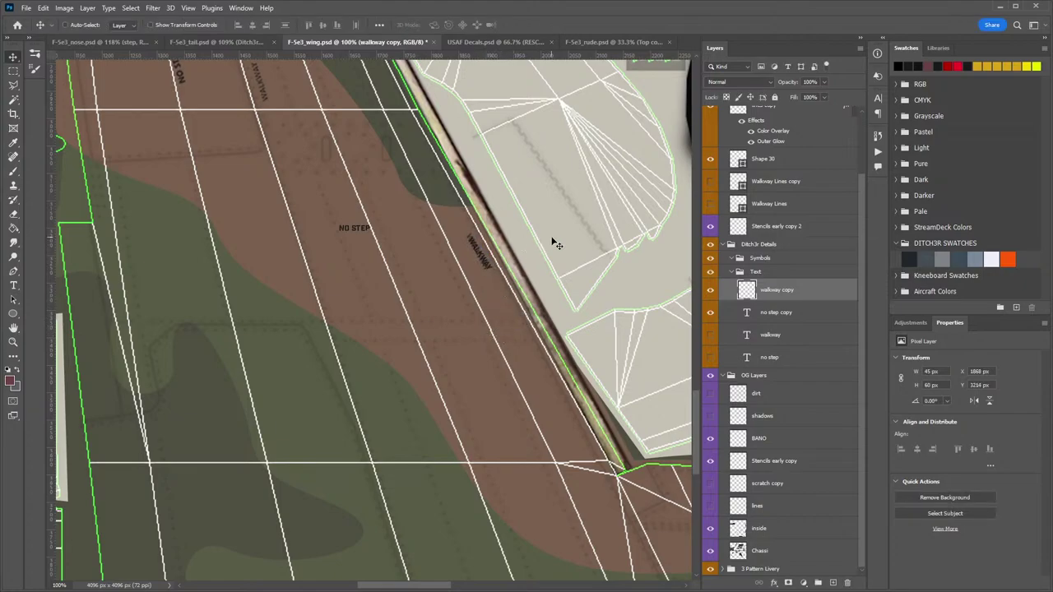
Fine-tune the rotation and position of the WALKWAY copy against the lower original stencil.
key(z)
drag(399, 243, 436, 236)
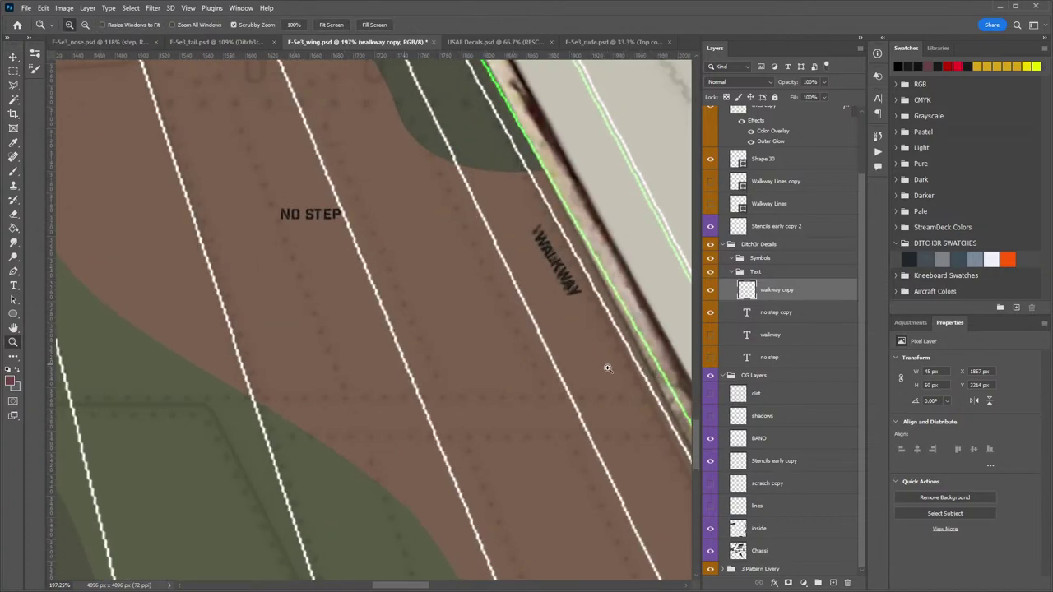
key(ctrl+t)
drag(593, 342, 587, 352)
key(Return)
Duplicate the placed WALKWAY label to the upper original stencil beside NO STEP and rotate it roughly to match.
key(z)
scroll(497, 231, down, 6)
key(v)
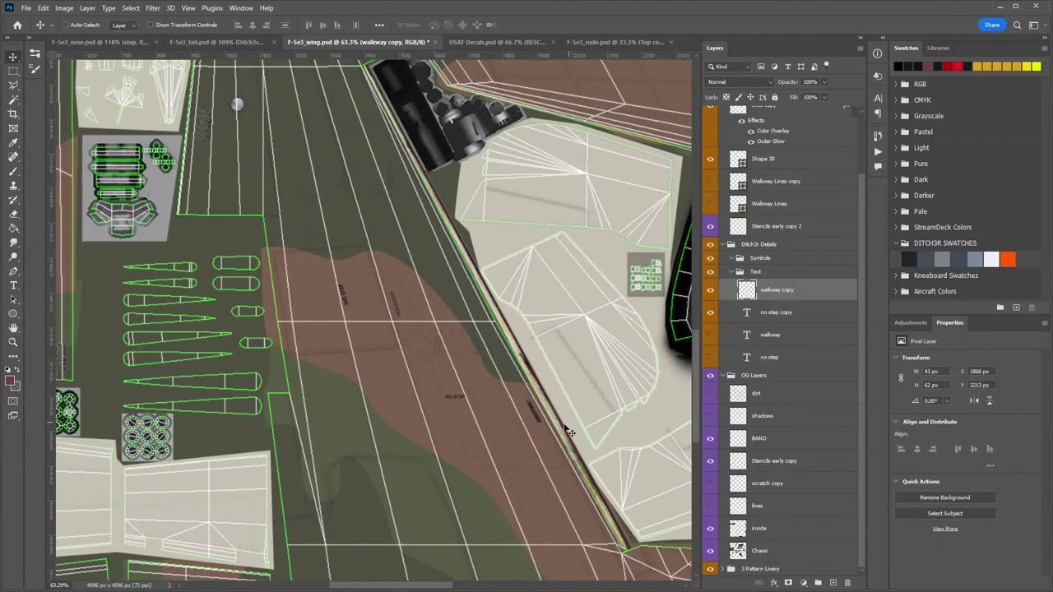
drag(540, 419, 372, 265)
key(ctrl+t)
key(Return)
scroll(388, 286, up, 6)
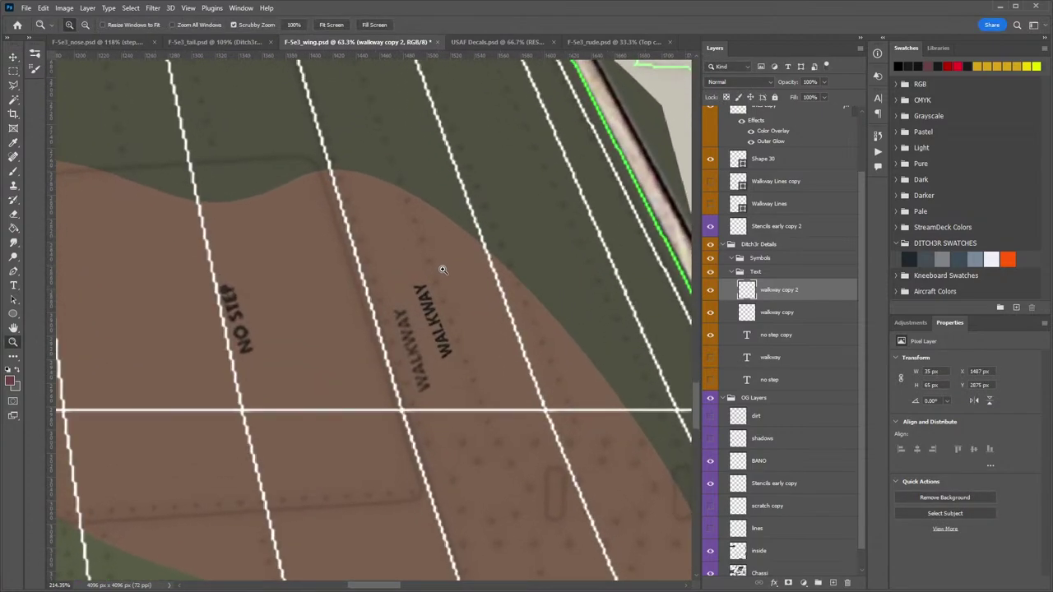
Align walkway copy 2 exactly over the upper original stencil, adjust its rotation slightly, and hide the Stencils early copy layer.
drag(419, 328, 425, 366)
key(ctrl+t)
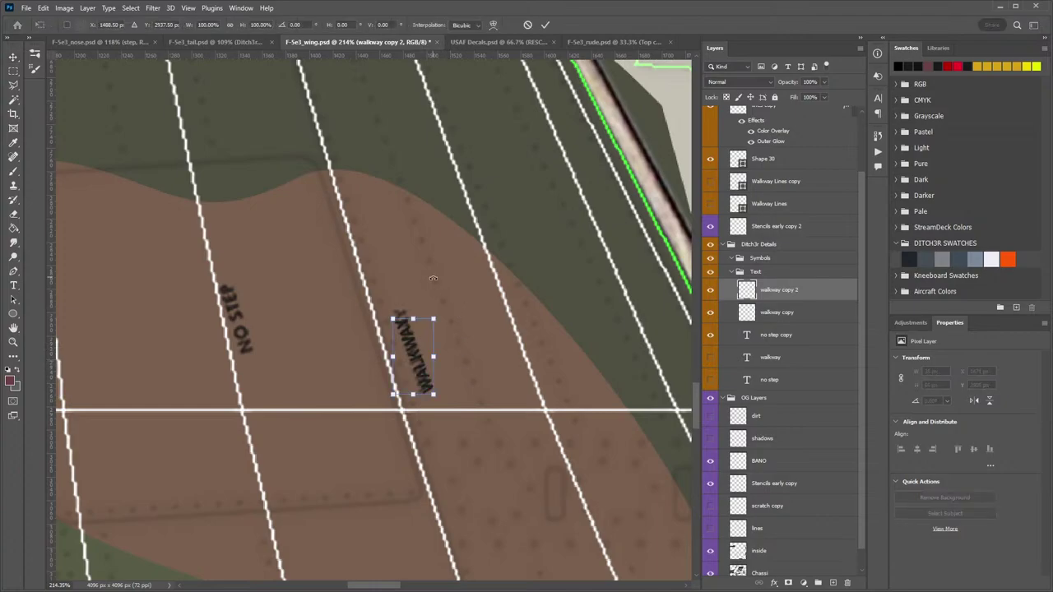
drag(435, 282, 437, 280)
key(Return)
drag(417, 366, 418, 368)
scroll(781, 464, down, 1)
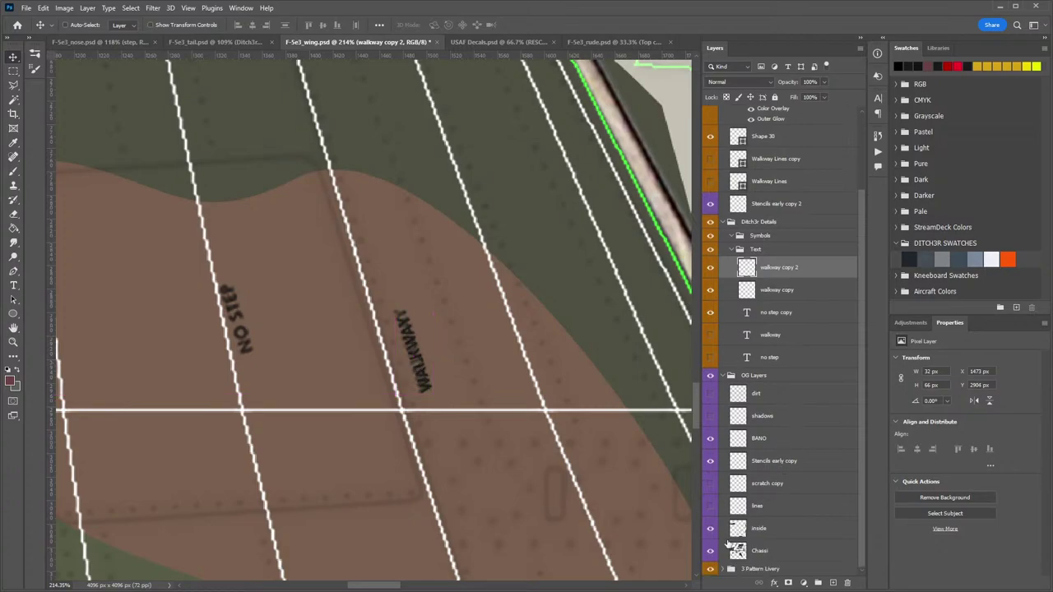
click(710, 466)
Examine the wing texture around the new labels and along the panel lines up to the wing root.
drag(549, 441, 389, 254)
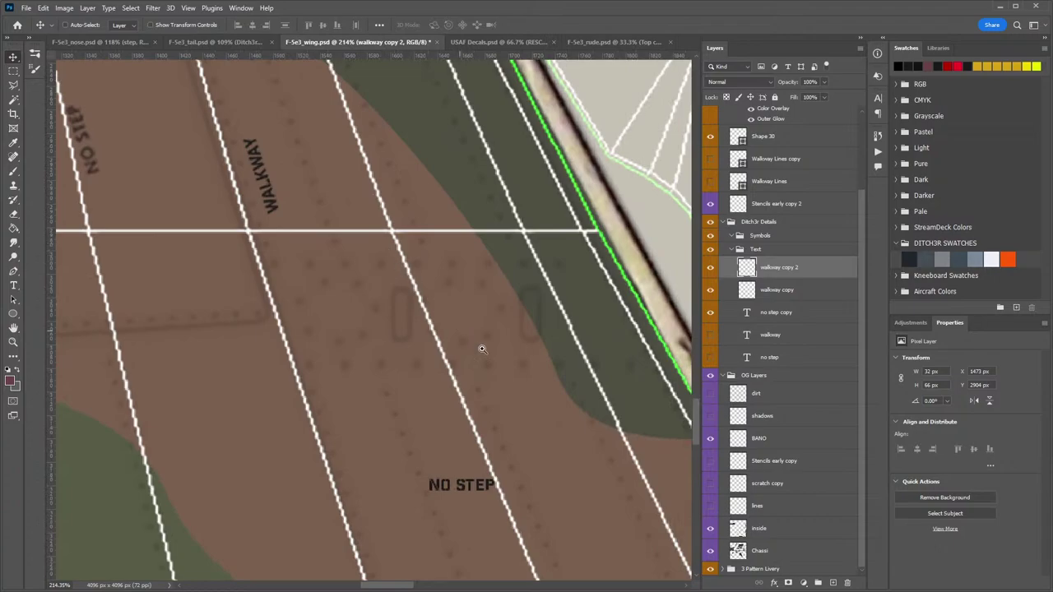
key(z)
drag(482, 349, 458, 349)
drag(501, 383, 453, 282)
drag(381, 229, 515, 446)
drag(401, 253, 531, 564)
drag(447, 308, 430, 245)
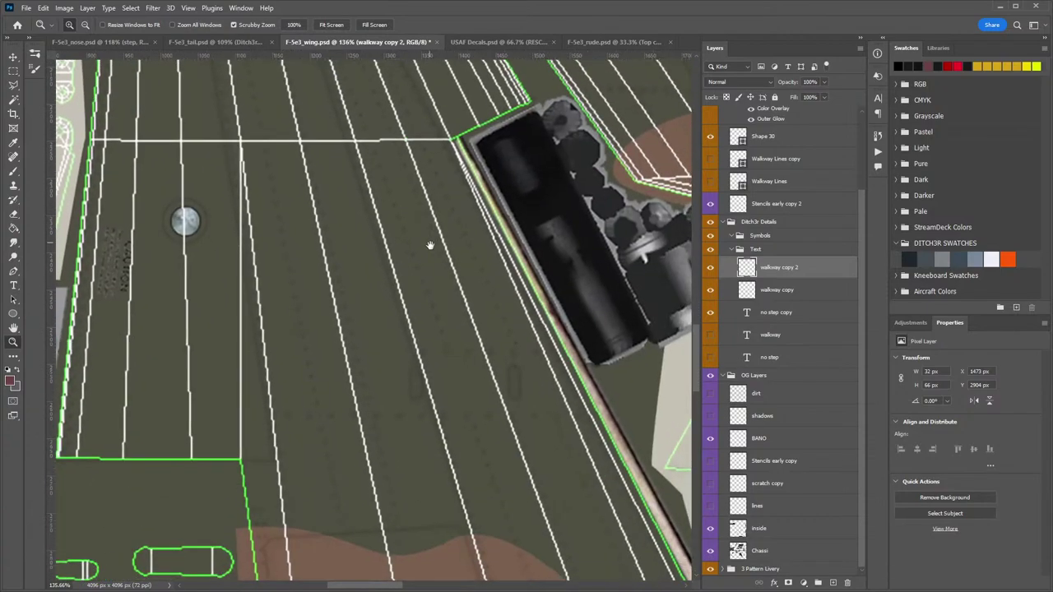
drag(463, 324, 434, 276)
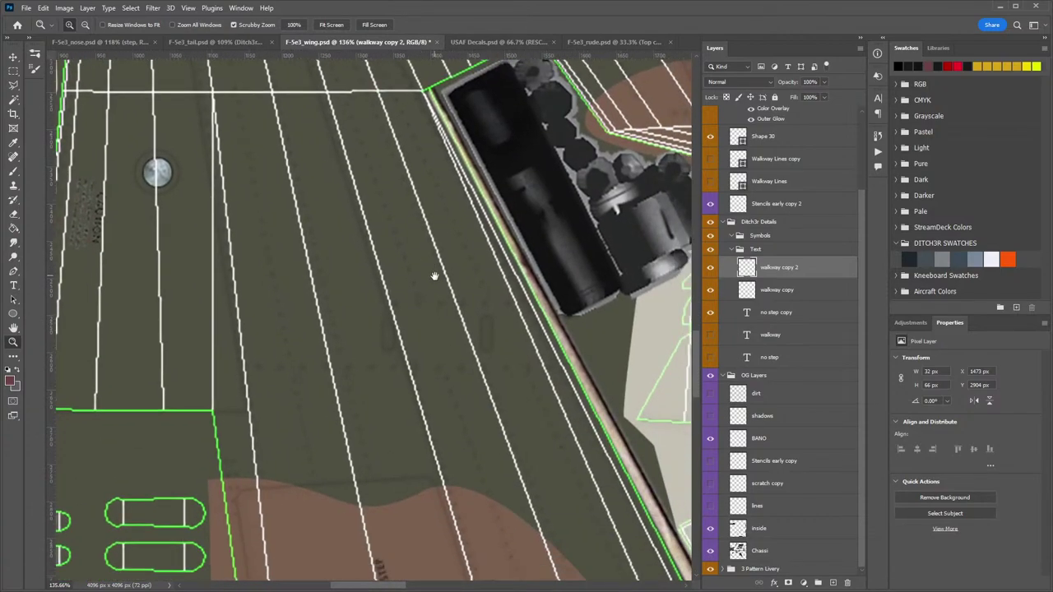
Hide the UVW wireframe and briefly show the Walkway Lines copy layer to check the walkway border on the wing.
click(721, 161)
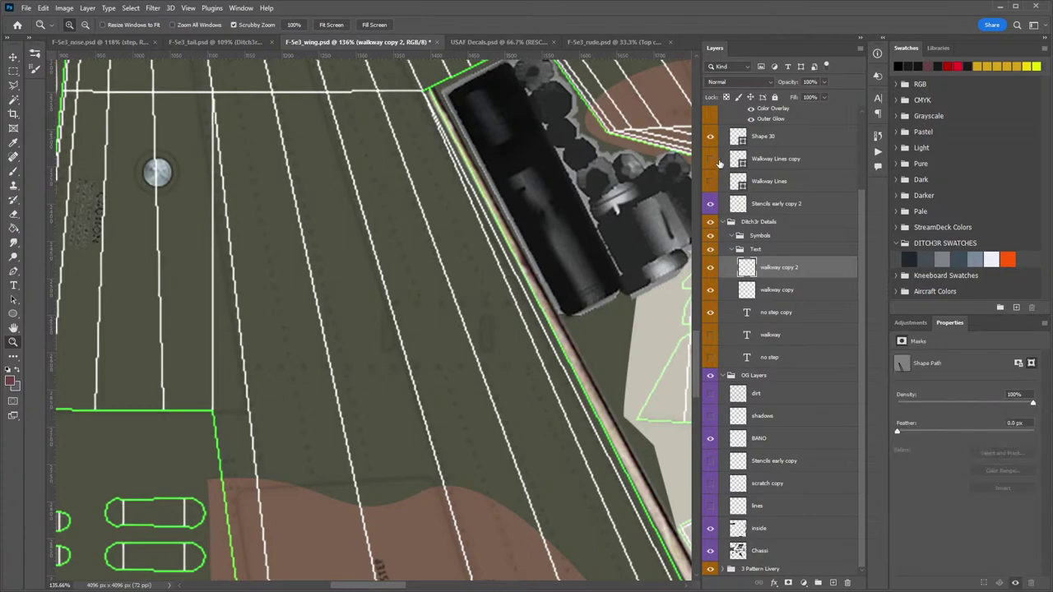
click(710, 159)
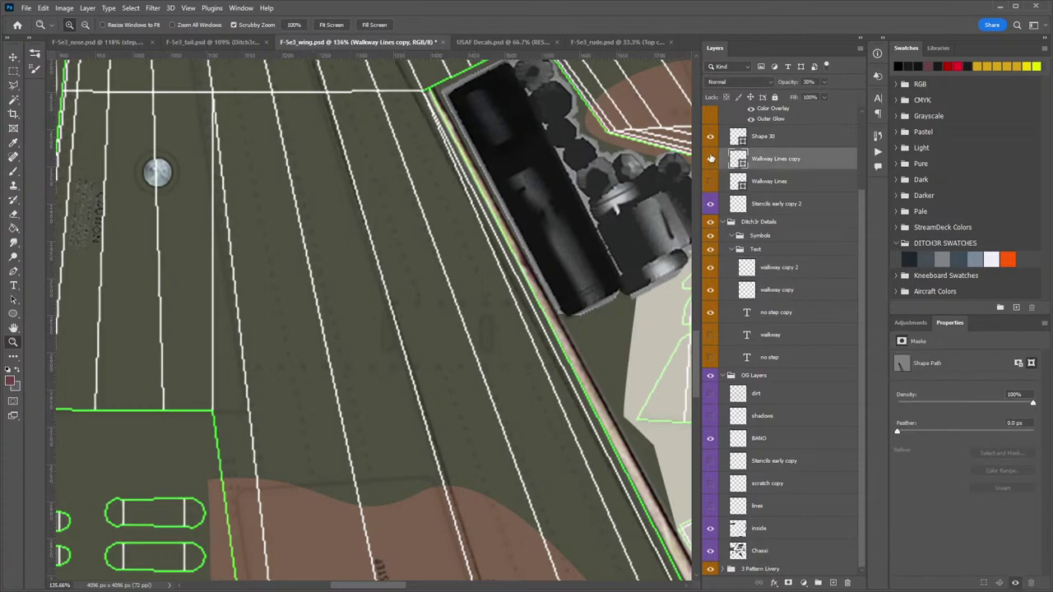
scroll(713, 136, up, 2)
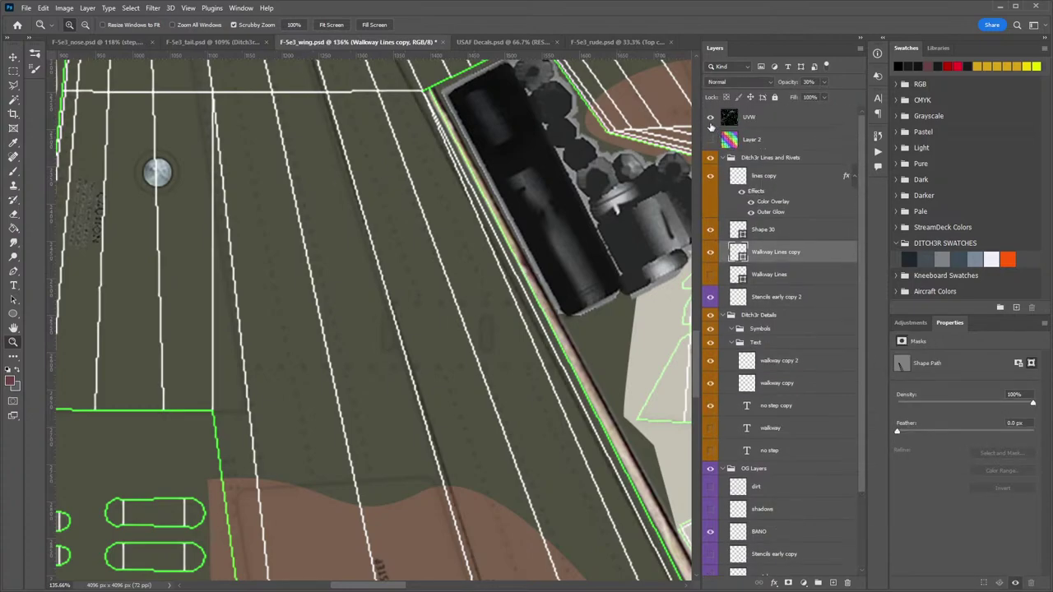
click(710, 120)
drag(505, 305, 417, 173)
drag(491, 376, 461, 372)
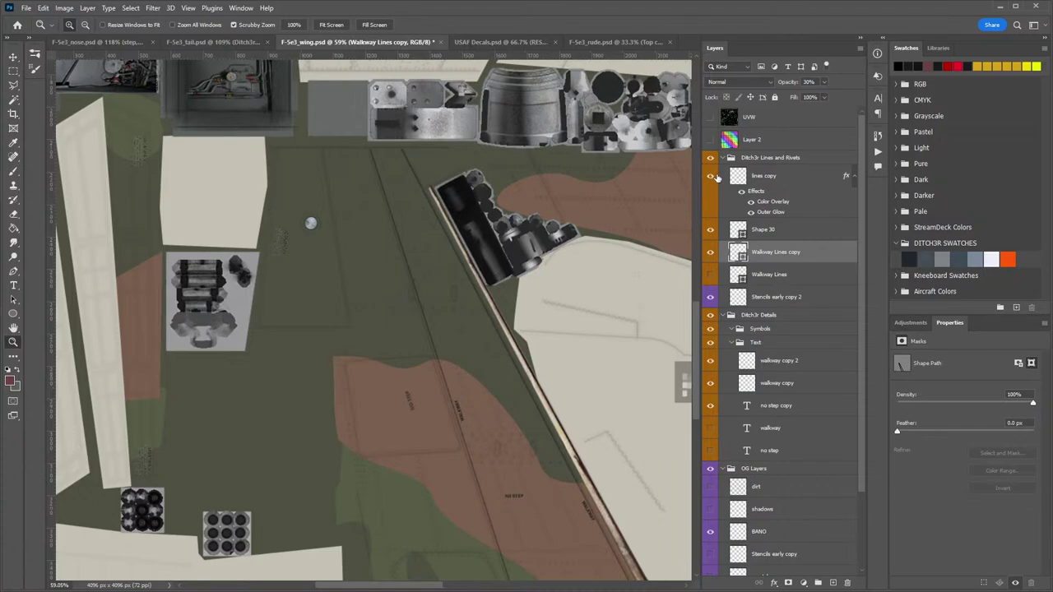
click(710, 252)
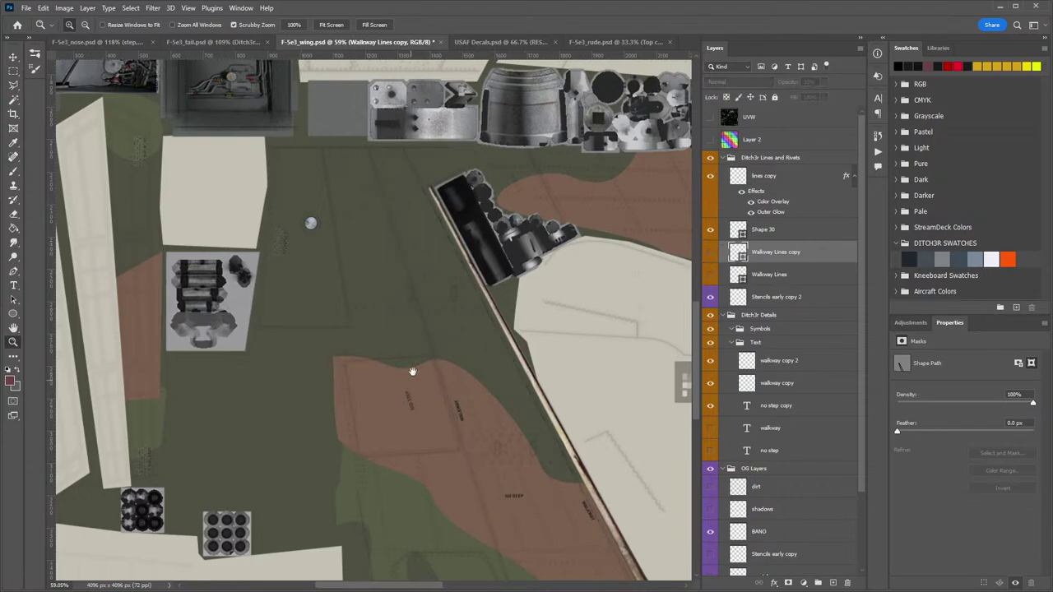
Rasterize the no step copy and rotate it into place beside the original NO STEP stencil on the upper brown patch.
drag(412, 370, 437, 287)
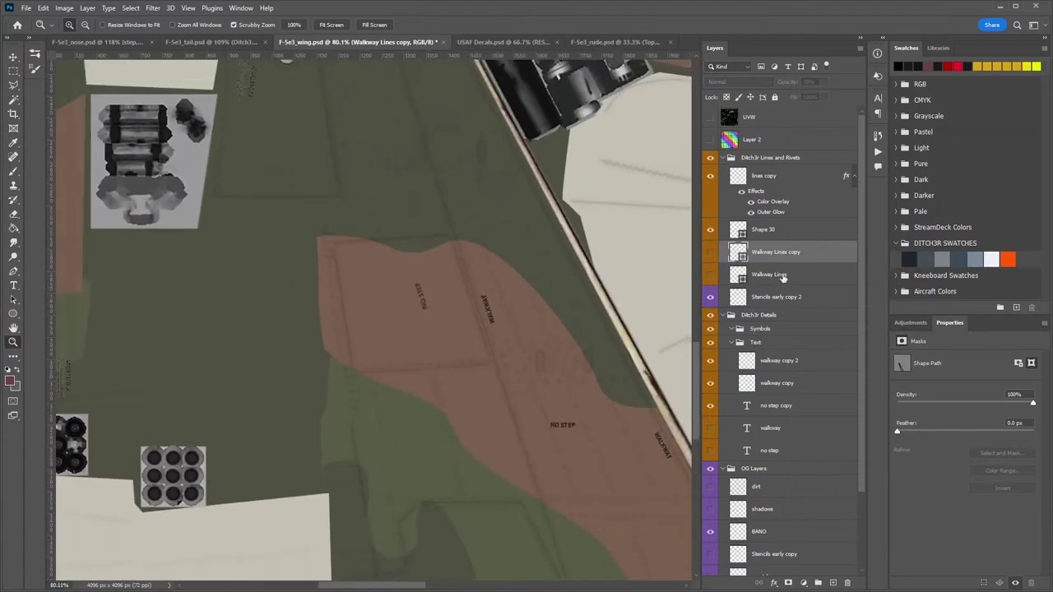
click(791, 238)
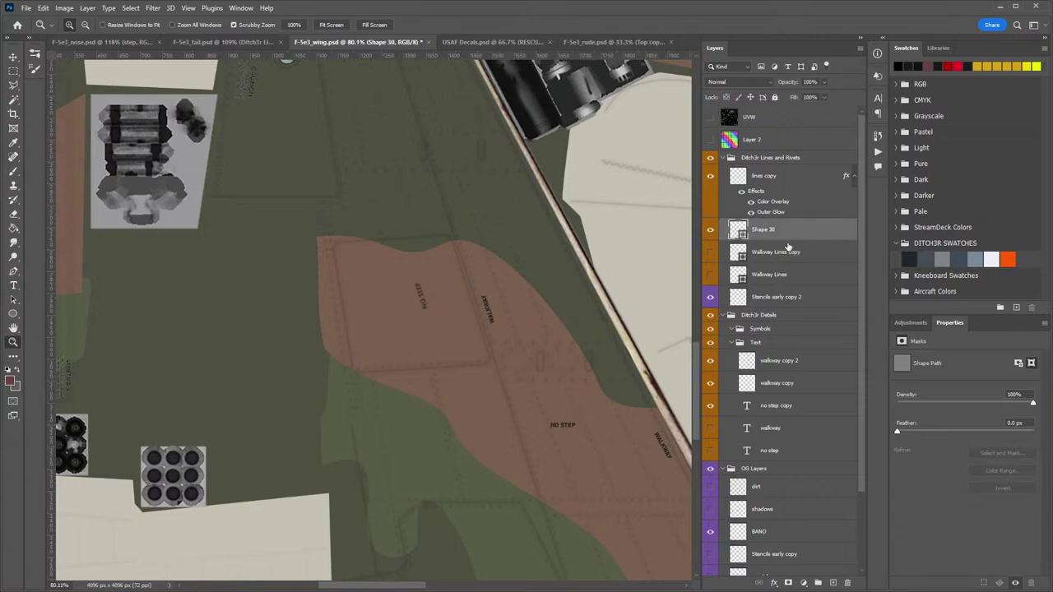
click(783, 405)
key(e)
click(564, 423)
click(502, 232)
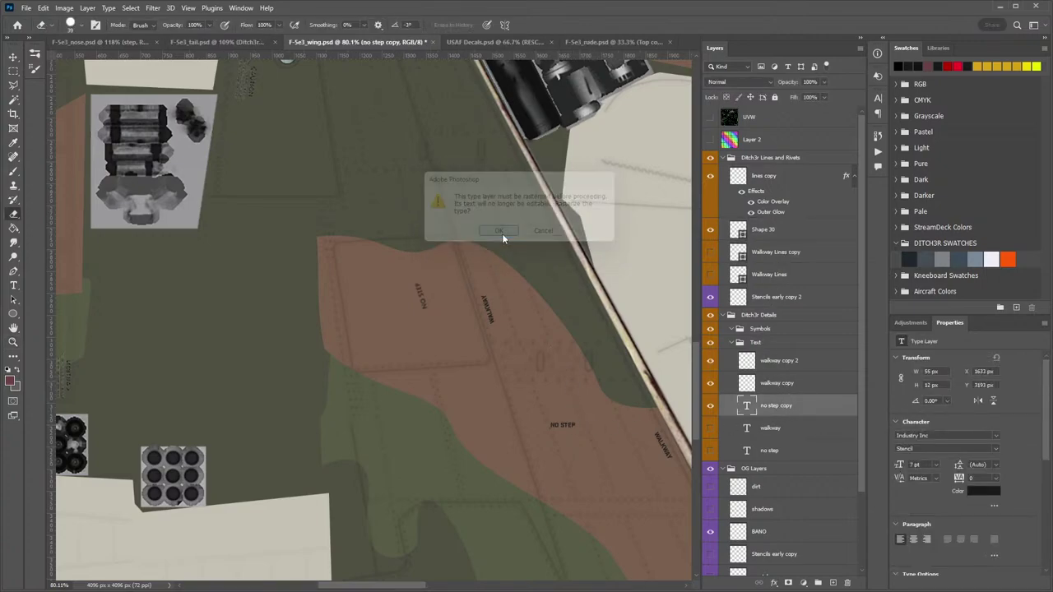
key(ctrl+t)
drag(587, 434, 454, 317)
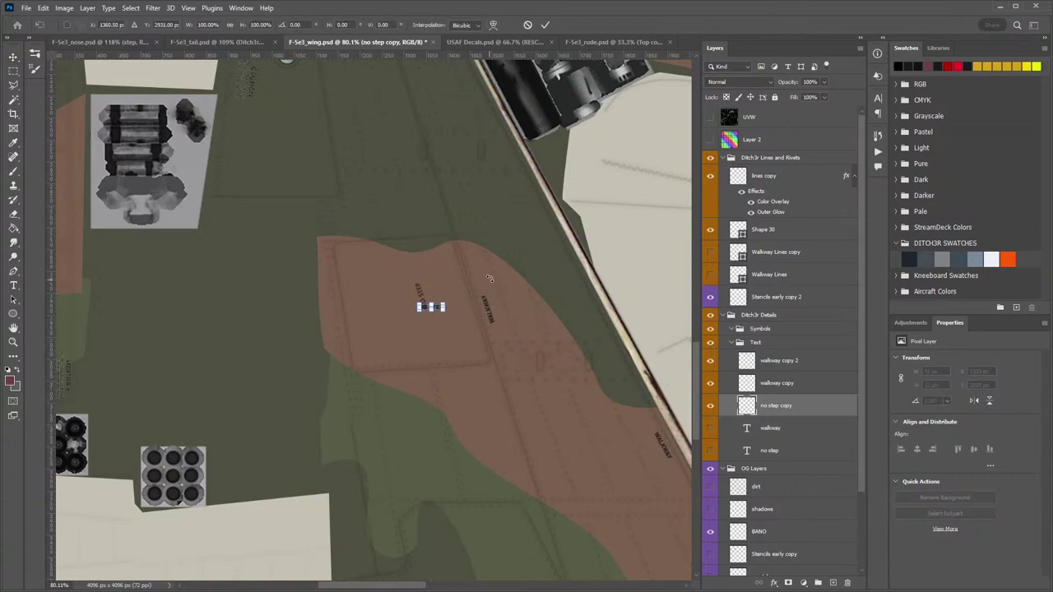
drag(488, 280, 387, 261)
key(Return)
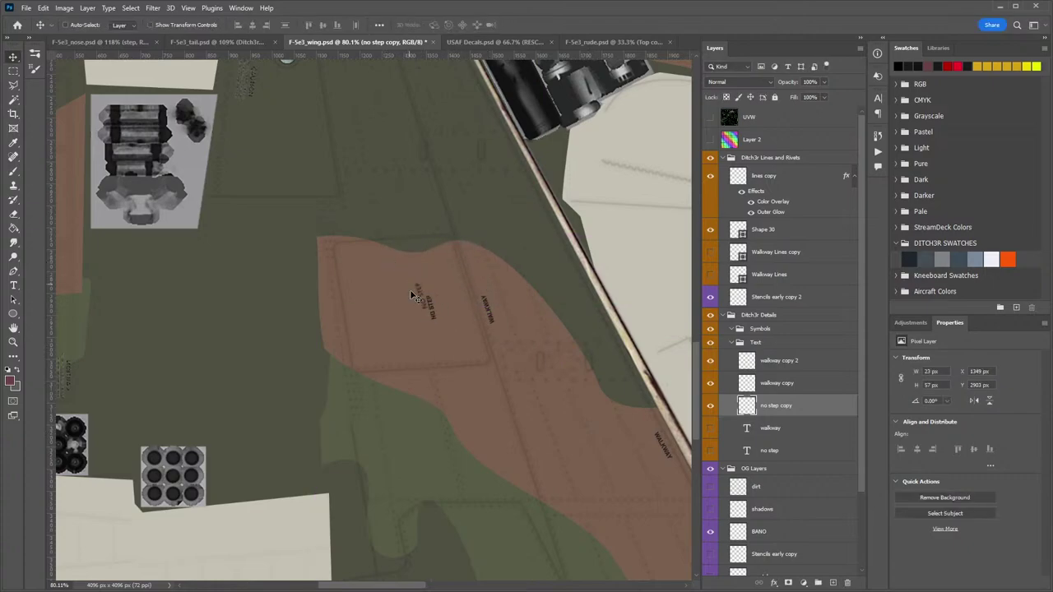
Align the NO STEP copy over the original stencil and erase the original from the Stencils early copy 2 layer.
key(z)
mouse_move(418, 305)
mouse_down()
mouse_move(435, 300)
mouse_move(457, 324)
mouse_move(433, 295)
mouse_up()
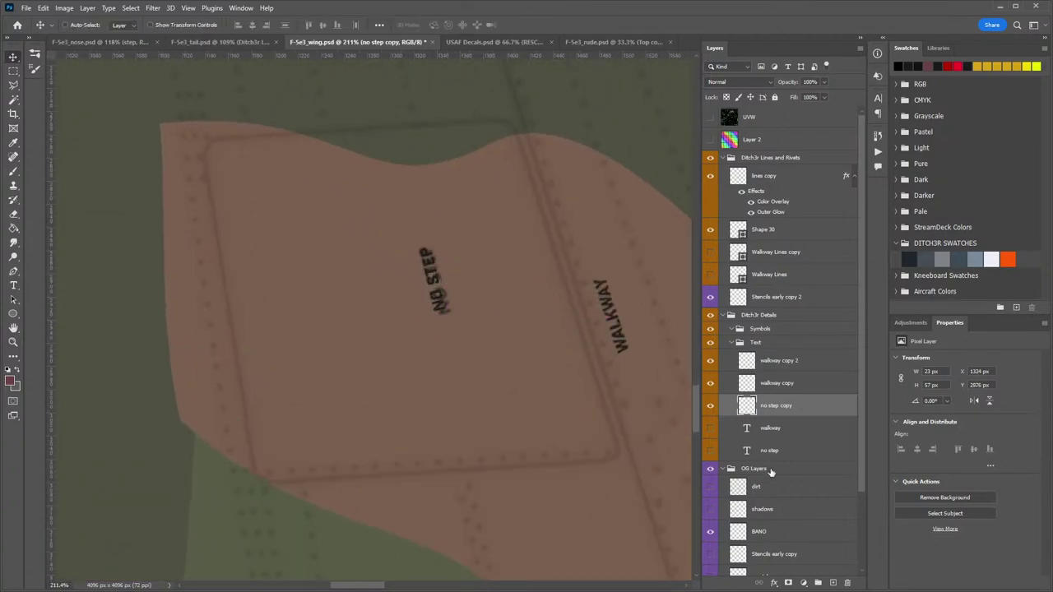
click(772, 304)
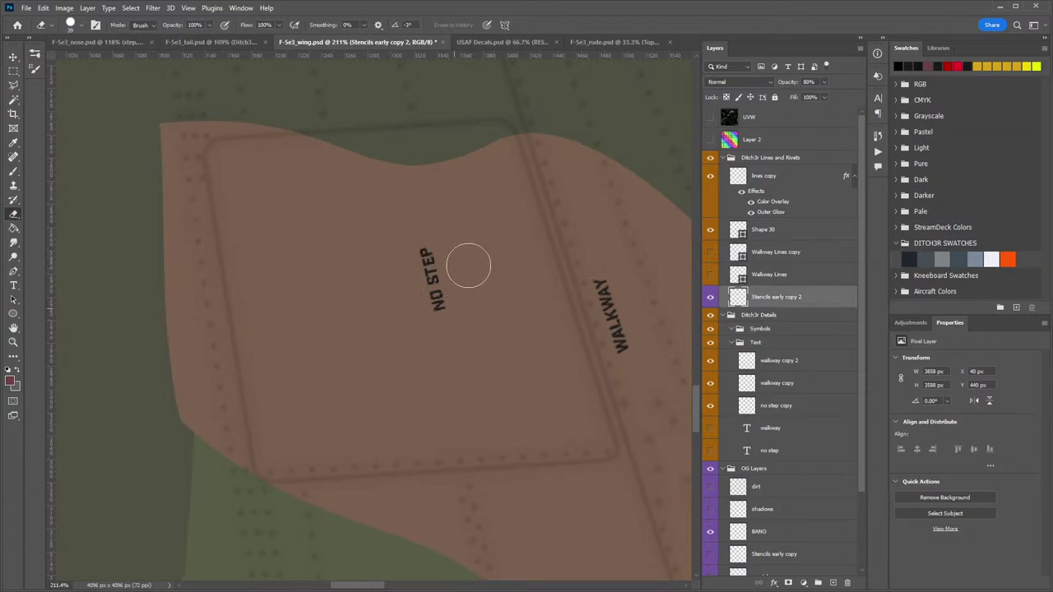
Move the Stencils early copy 2 layer into the Text group, directly above walkway copy 2.
key(z)
drag(558, 361, 508, 351)
drag(620, 428, 431, 326)
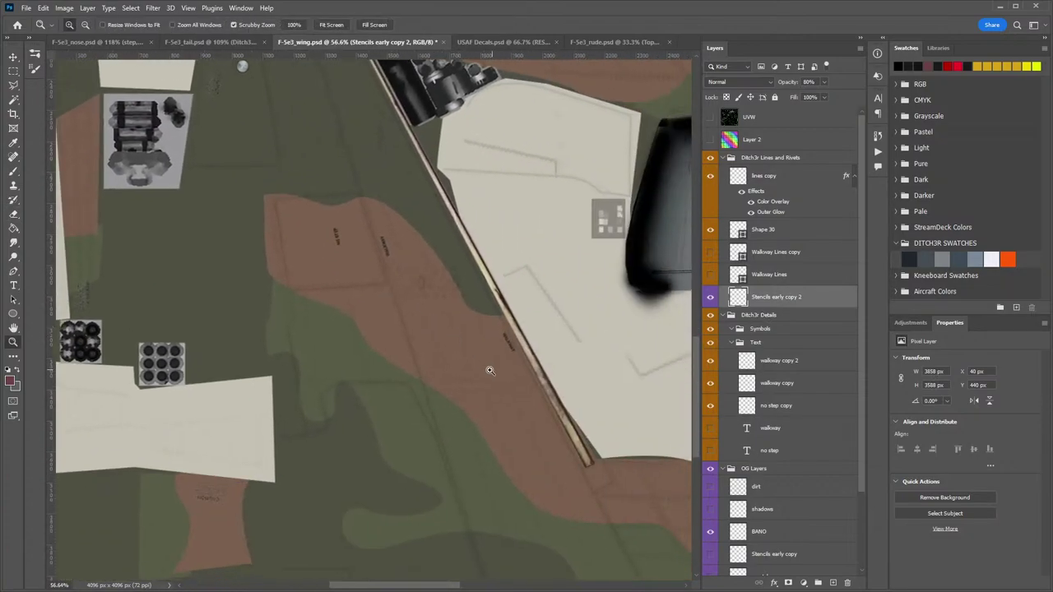
drag(490, 370, 474, 369)
drag(531, 413, 356, 312)
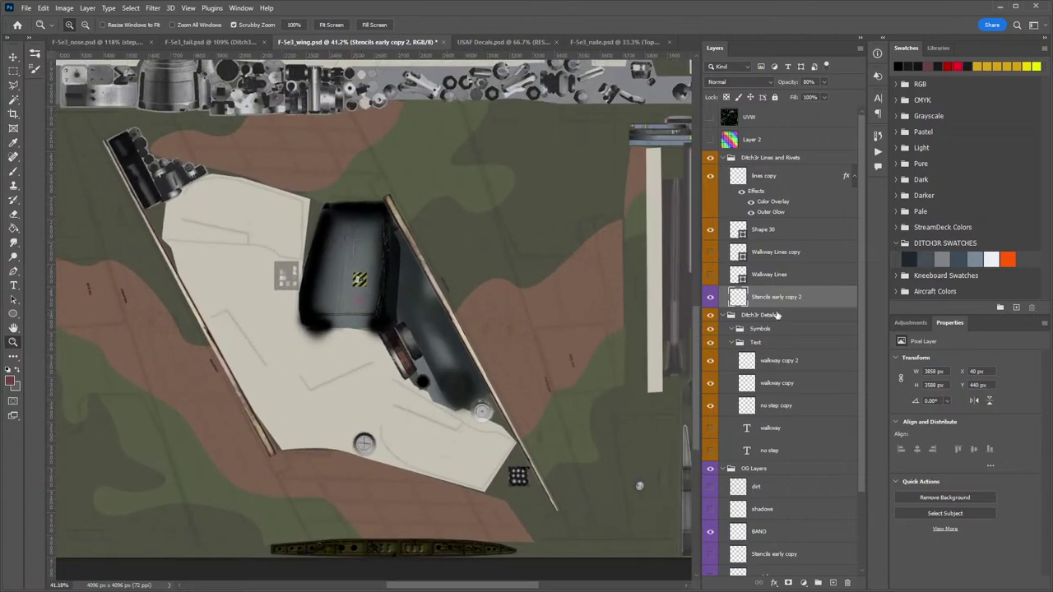
drag(773, 298, 779, 355)
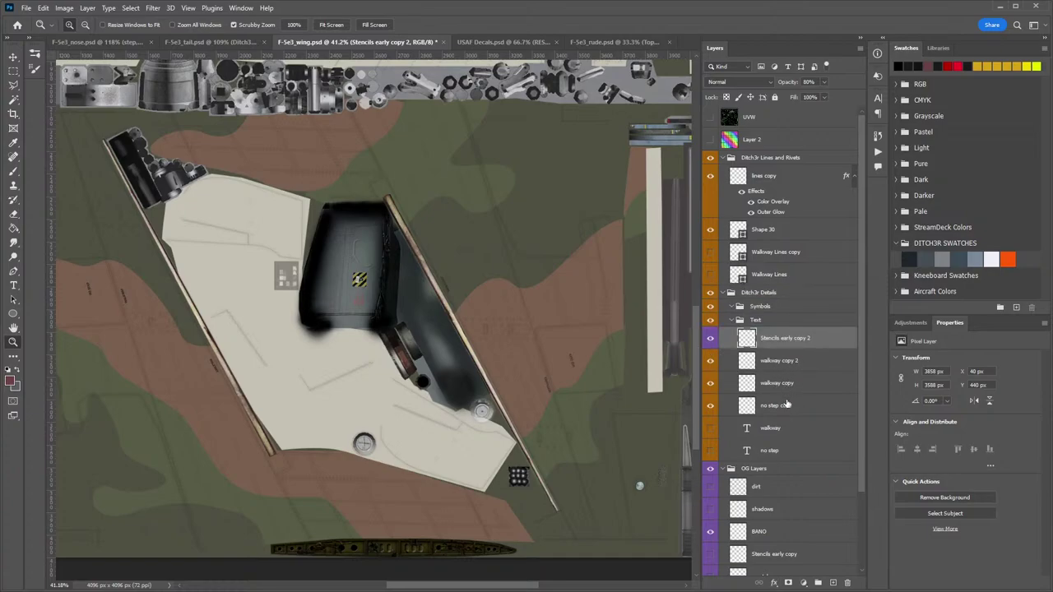
shift+click(776, 388)
drag(516, 380, 451, 316)
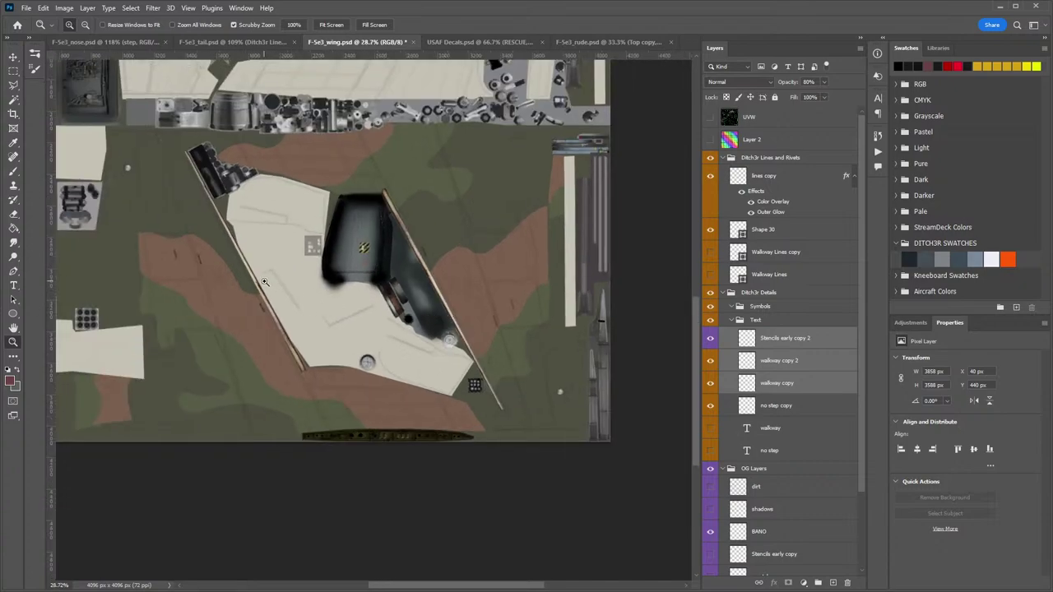
key(v)
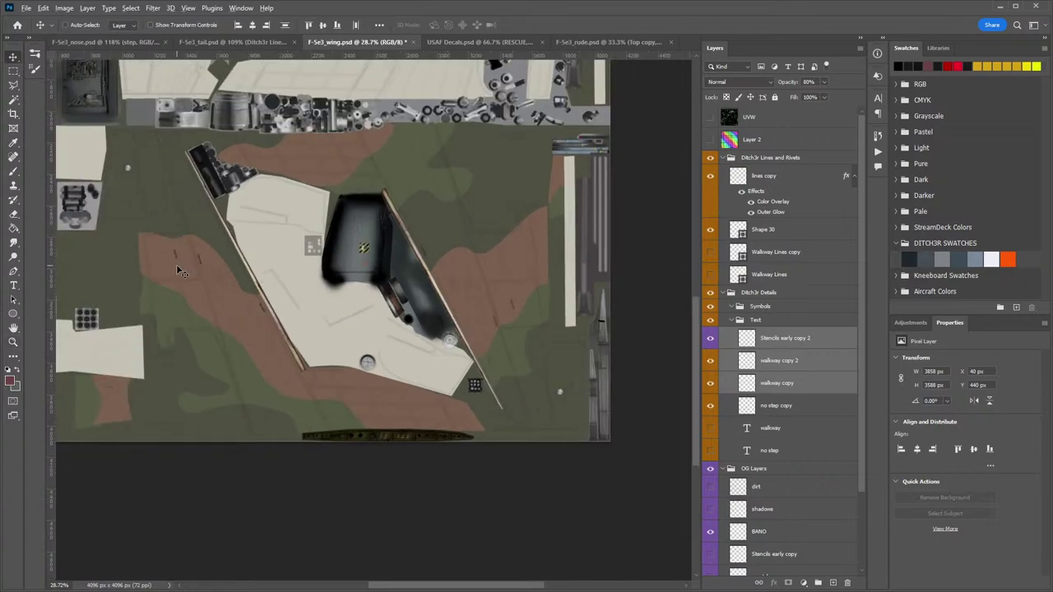
drag(176, 264, 231, 271)
key(ctrl+z)
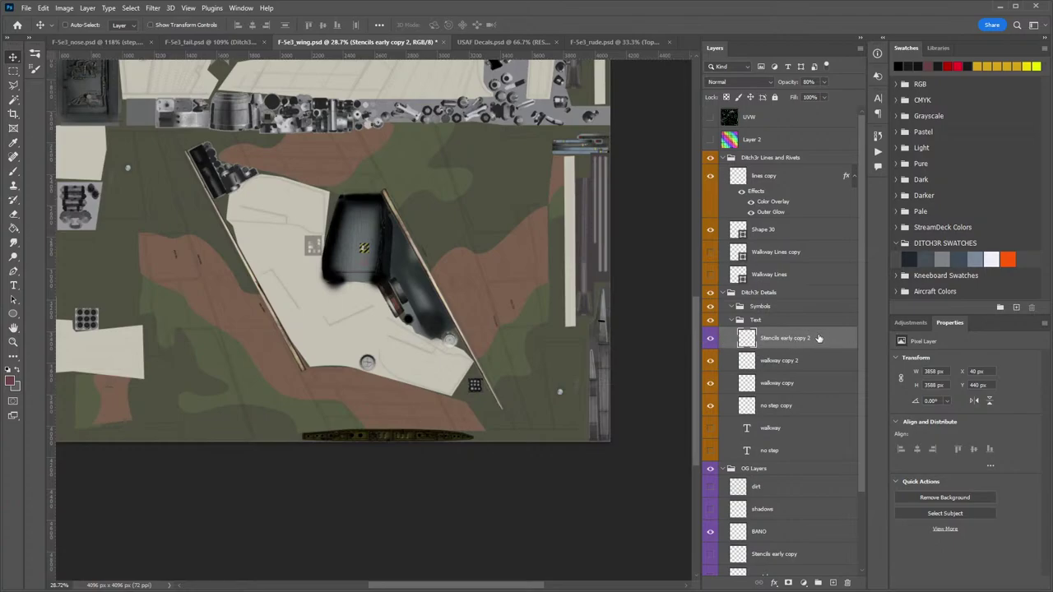
Move Stencils early copy 2 to the bottom of the Text group and duplicate the three label layers onto the opposite wing.
drag(818, 338, 712, 452)
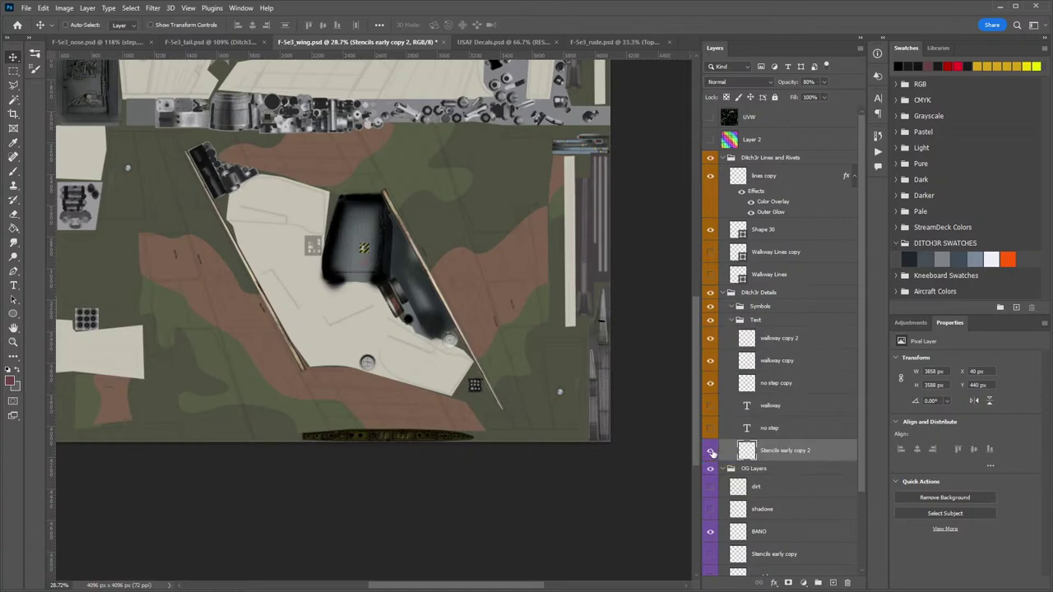
click(782, 344)
shift+click(769, 385)
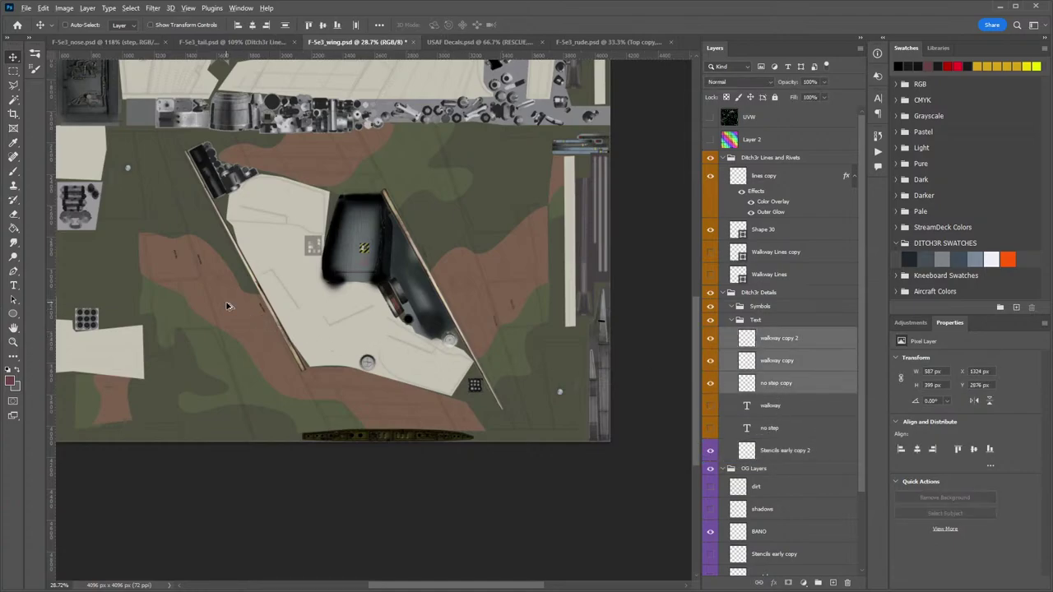
drag(229, 306, 426, 261)
key(z)
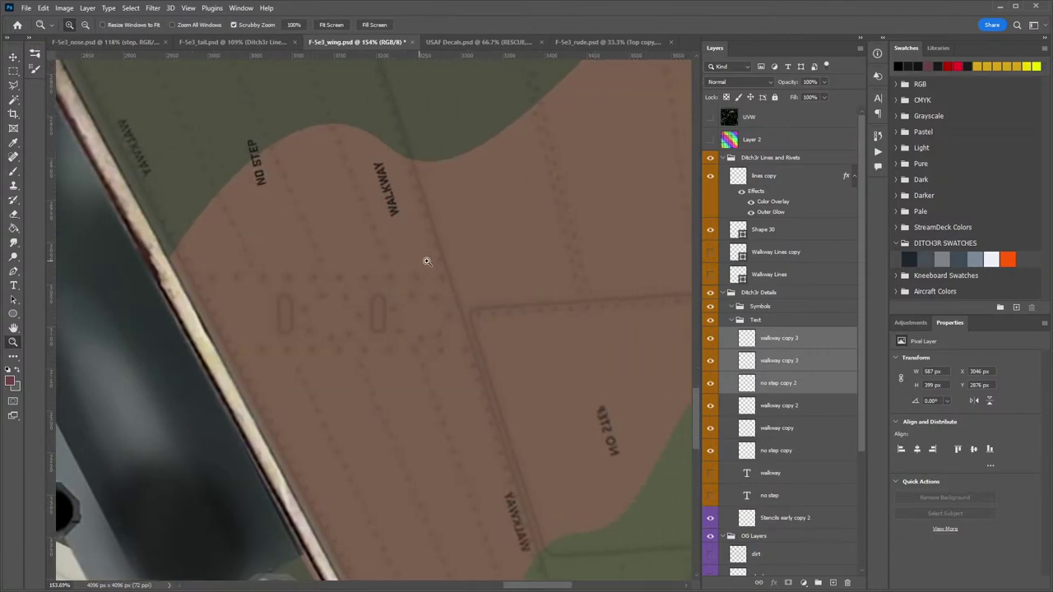
Flip the three label copies horizontally and vertically and move them near the original stencils on the brown patch.
key(ctrl+t)
drag(210, 116, 558, 343)
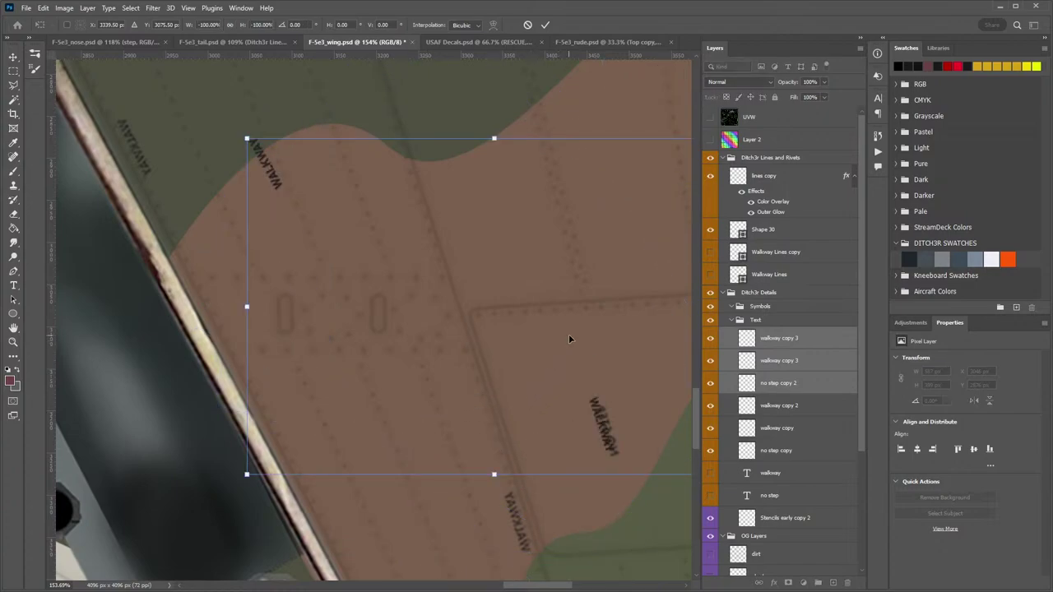
key(Return)
drag(524, 308, 489, 292)
key(v)
drag(607, 362, 518, 350)
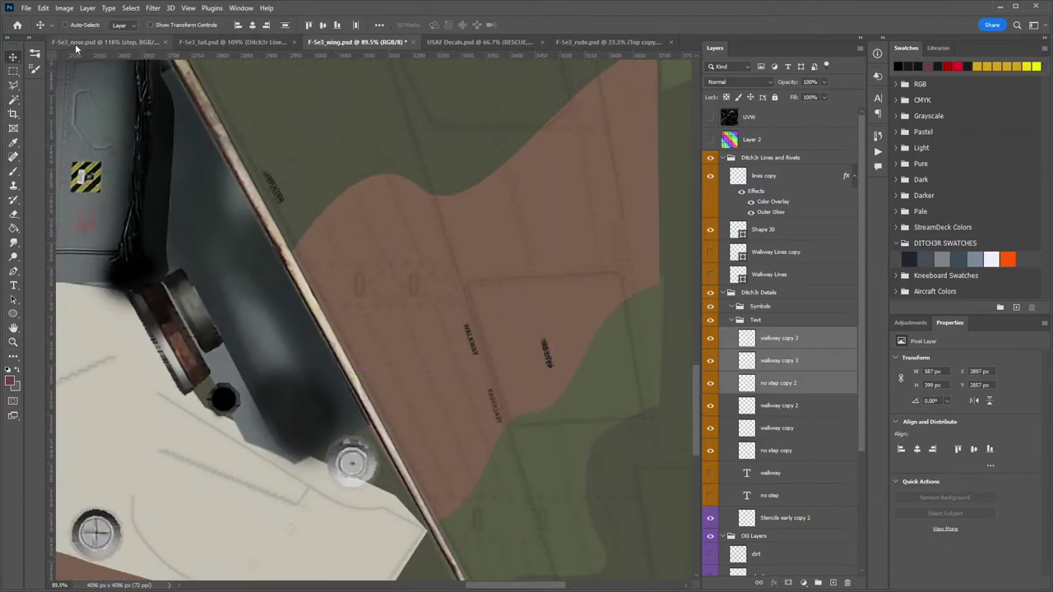
Flip the three label copies vertically and rotate them -29.33° into place beside the original NO STEP and WALKWAY stencils.
click(43, 7)
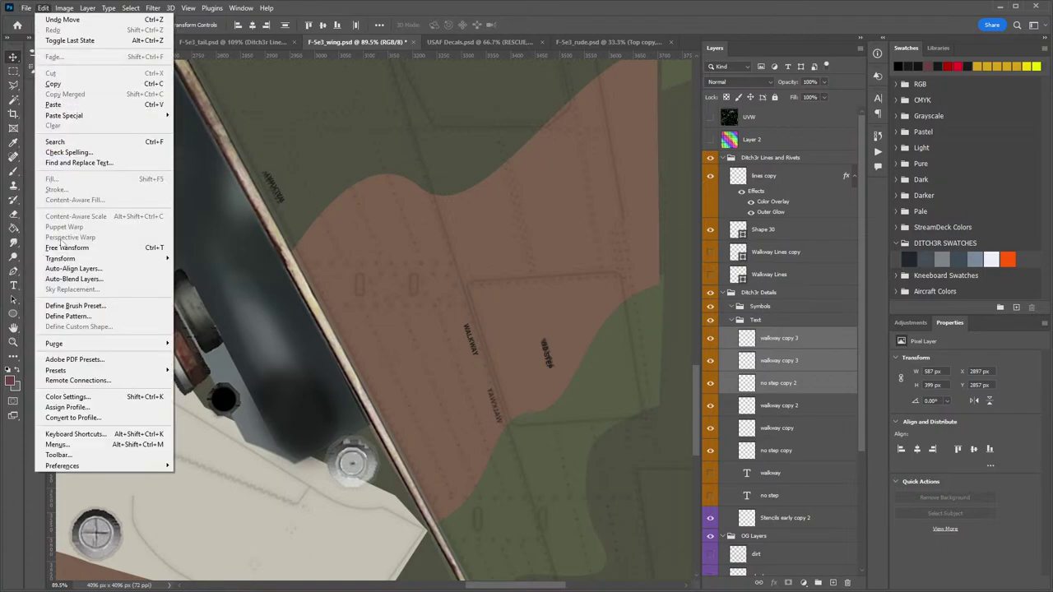
mouse_move(122, 262)
click(212, 461)
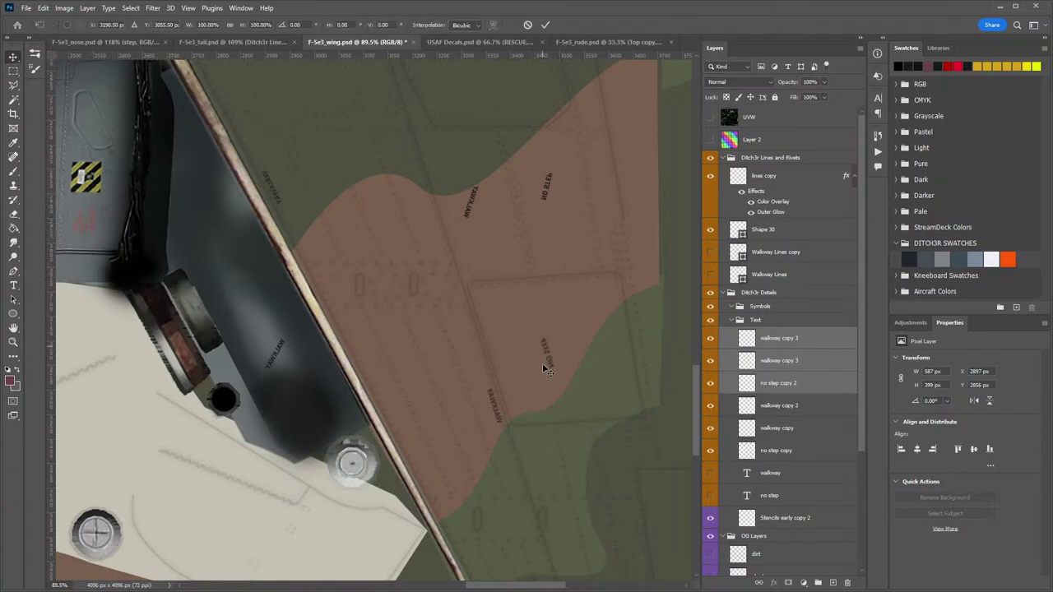
key(ctrl+t)
drag(588, 407, 630, 321)
drag(498, 298, 538, 511)
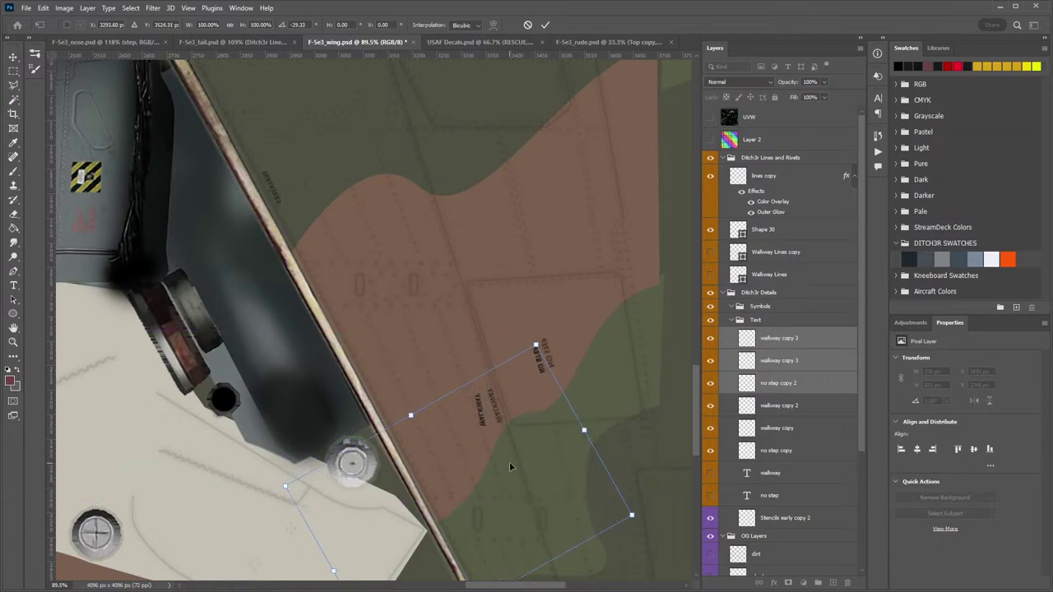
key(Return)
Align the no step copy 2 label over the original mirrored NO STEP stencil on the brown patch.
scroll(517, 282, down, 3)
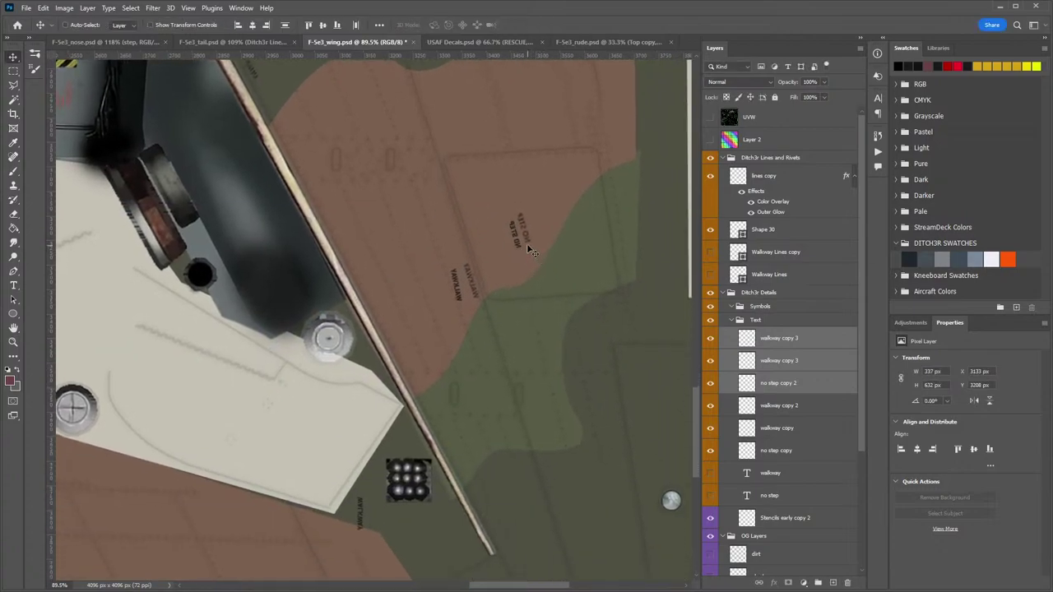
click(802, 386)
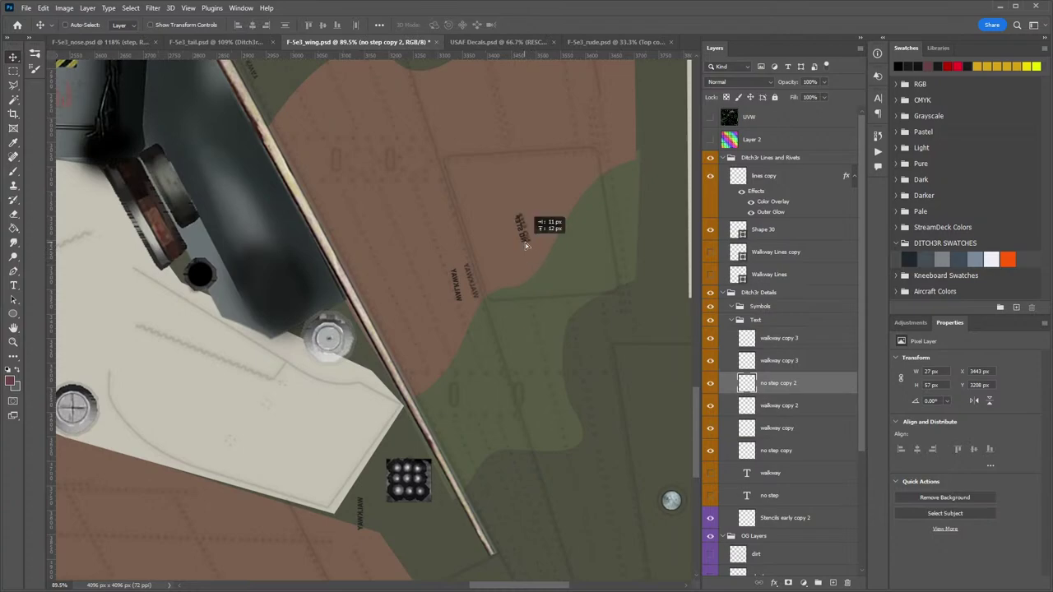
mouse_move(524, 241)
mouse_down()
mouse_move(557, 212)
mouse_move(537, 241)
mouse_up()
key(z)
key(v)
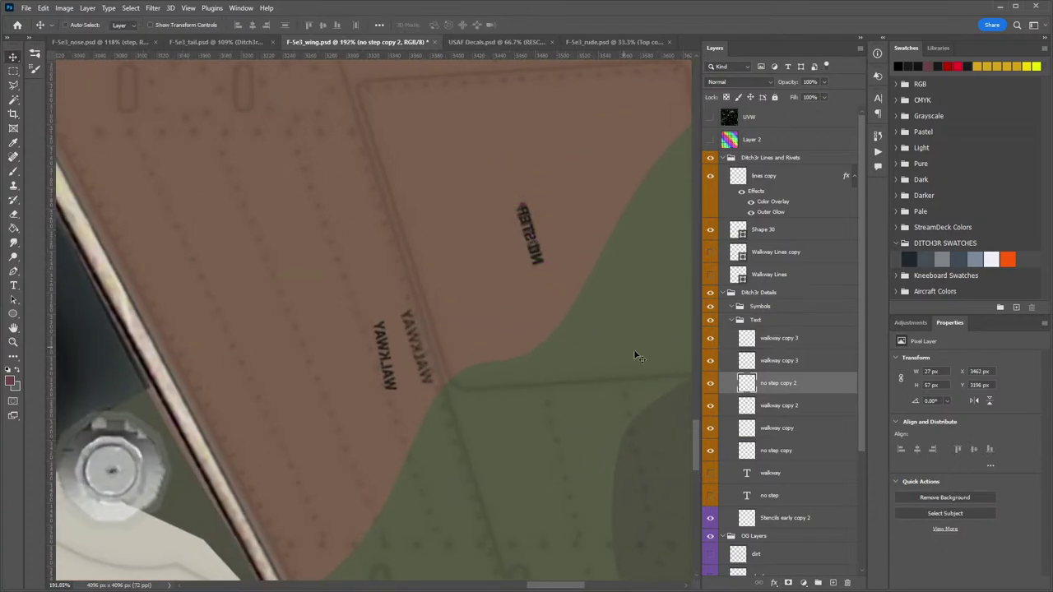
Move the lower walkway copy 3 label to the WALKWAY stencil along the wing's leading edge and rotate it to match.
click(779, 363)
drag(392, 380, 493, 88)
drag(239, 361, 471, 284)
key(z)
drag(486, 348, 488, 413)
drag(504, 473, 517, 390)
key(v)
drag(503, 454, 366, 212)
key(z)
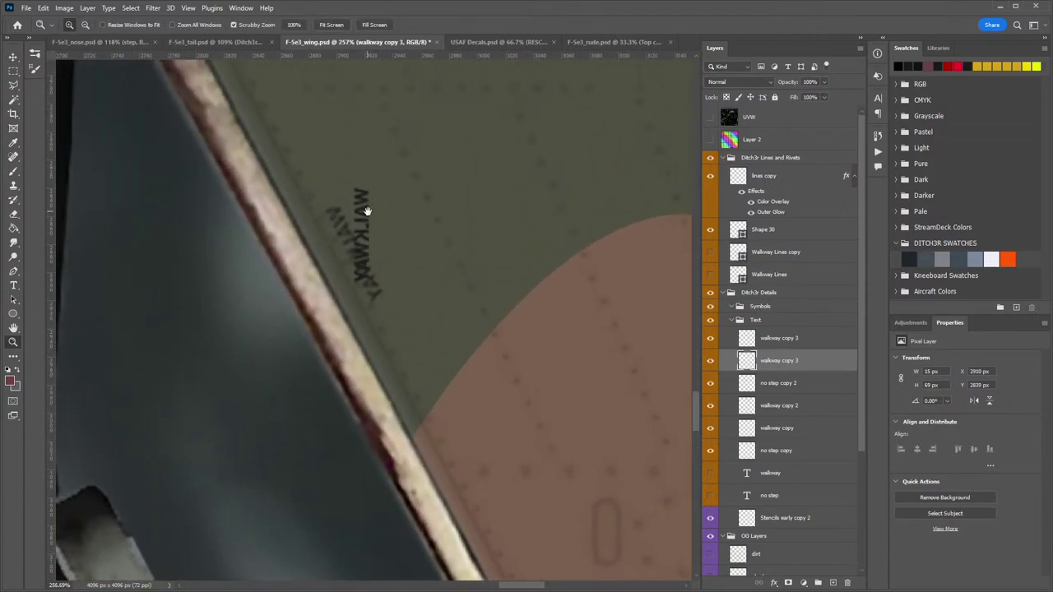
key(ctrl+t)
drag(383, 123, 353, 120)
key(Return)
key(v)
drag(383, 257, 456, 352)
Rotate the upper walkway copy 3 label by -6.28° and align it over the original WALKWAY stencil on the brown patch.
click(791, 346)
drag(477, 228, 457, 351)
key(ctrl+t)
key(Return)
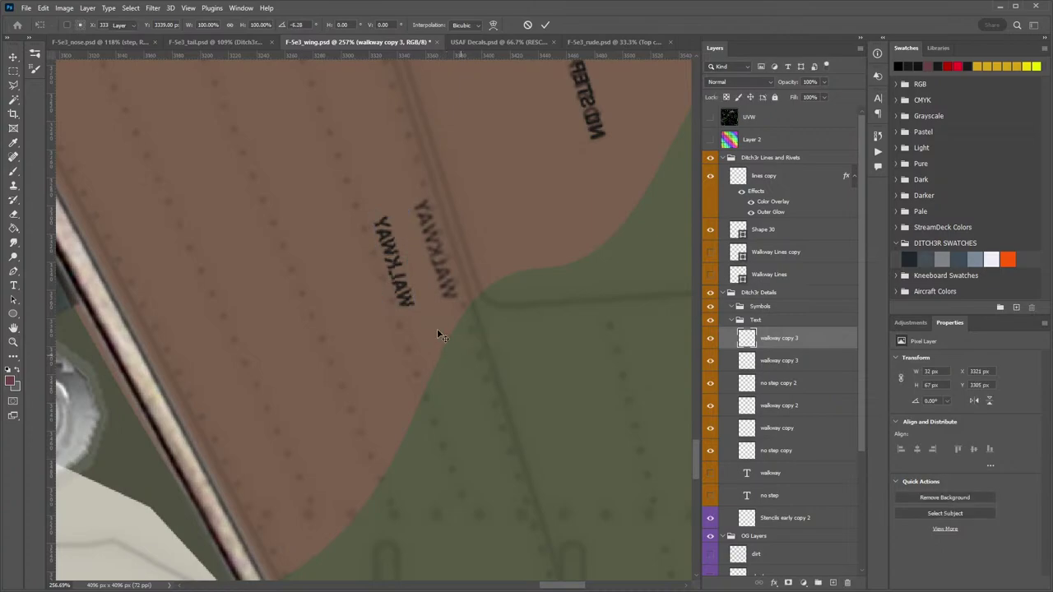
drag(401, 286, 440, 271)
Erase the original WALKWAY and NO STEP stencils beneath the new labels from the Stencils early copy 2 layer.
click(777, 517)
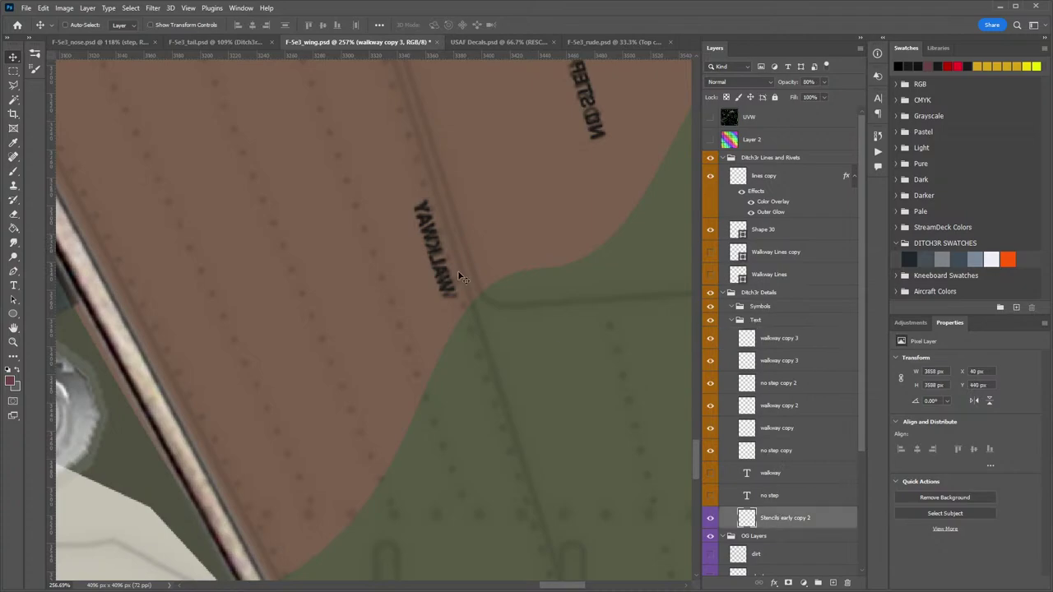
key(e)
scroll(521, 320, up, 5)
drag(296, 258, 397, 400)
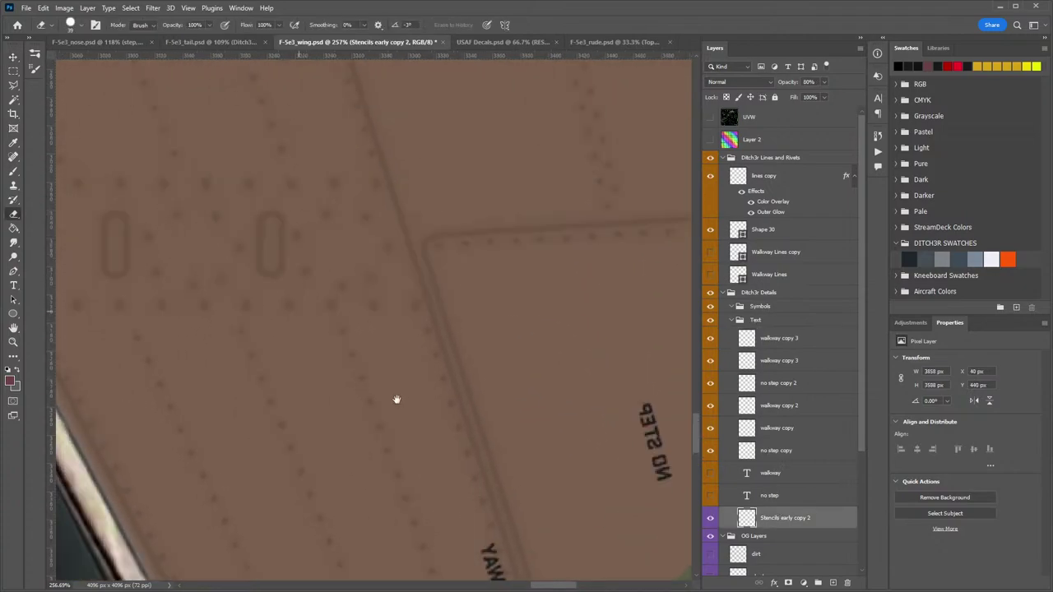
drag(326, 315, 608, 348)
drag(79, 118, 315, 448)
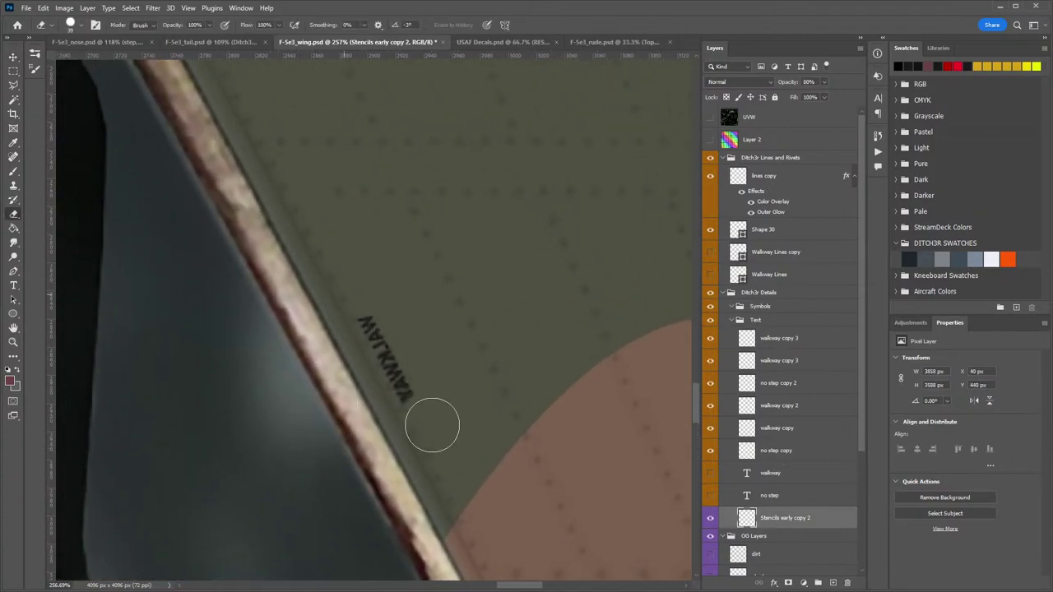
Duplicate the no step copy 2 label and place the duplicate near the wingtip caution stencil beside the round light.
key(z)
drag(528, 432, 455, 408)
drag(574, 466, 440, 305)
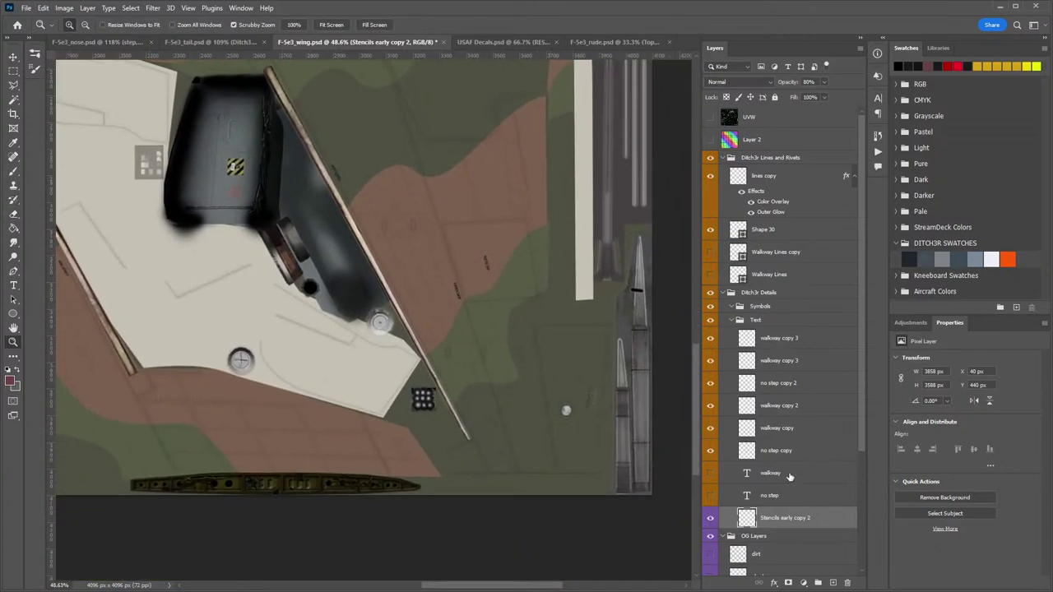
click(785, 385)
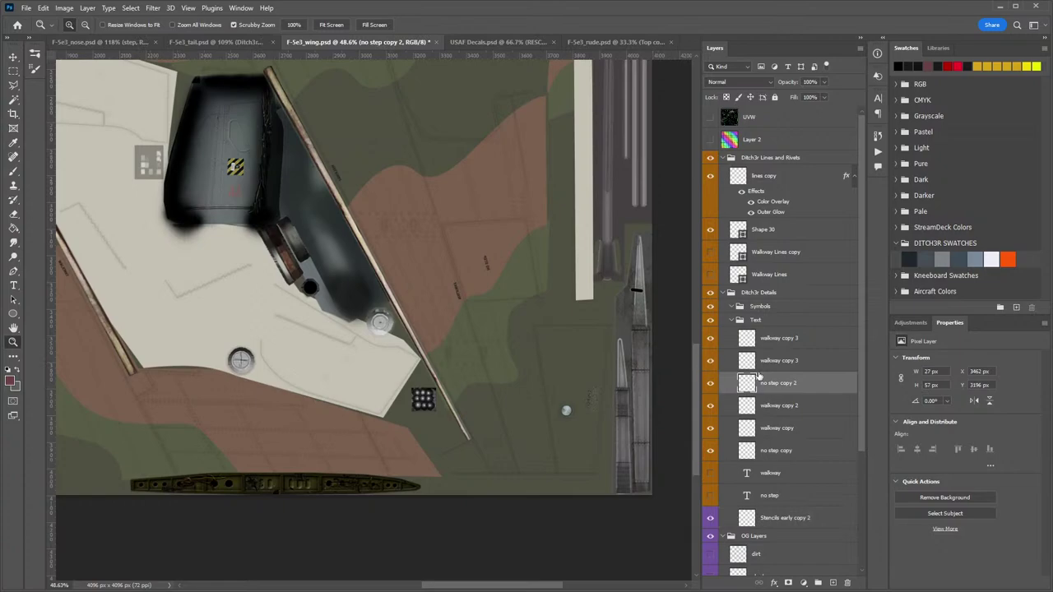
click(710, 384)
drag(521, 280, 551, 288)
drag(551, 288, 414, 280)
key(v)
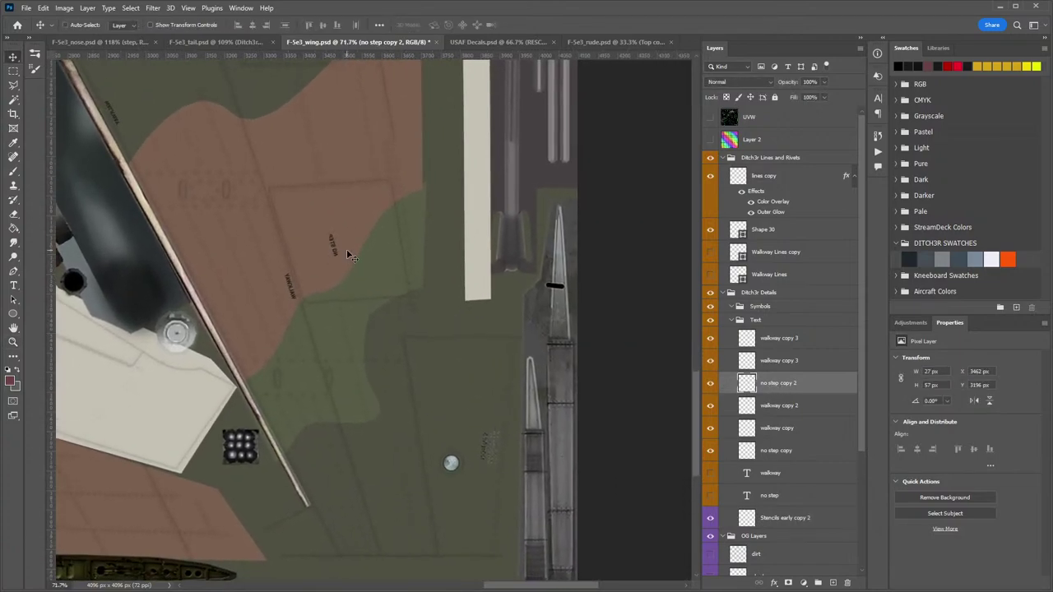
drag(333, 255, 527, 424)
Rotate the no step copy 3 label to line up with the wingtip caution stencil.
key(z)
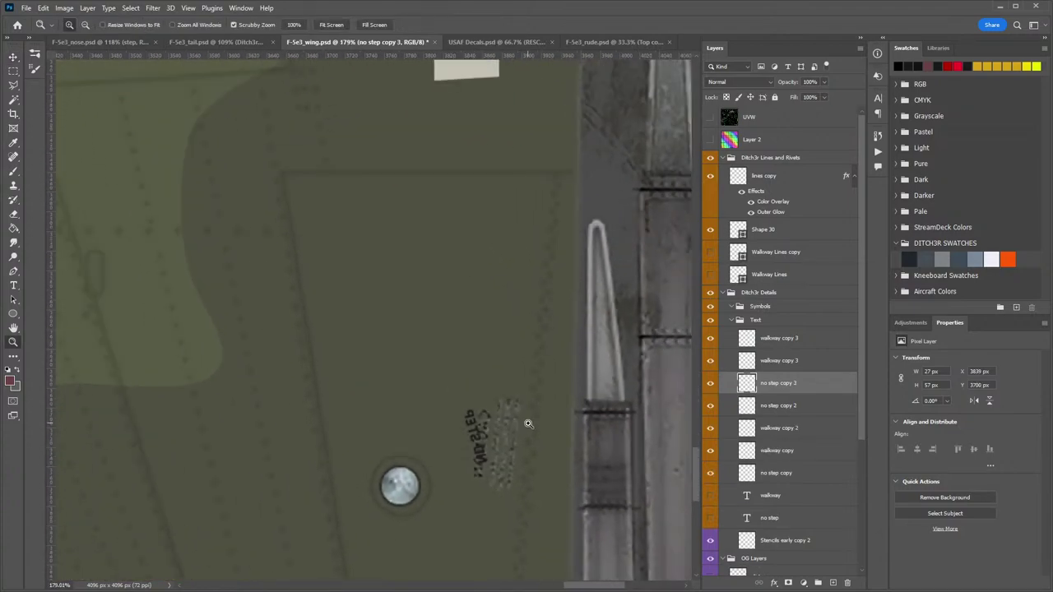
key(ctrl+t)
drag(500, 379, 505, 404)
key(Return)
mouse_move(477, 444)
mouse_down()
mouse_move(509, 461)
mouse_move(455, 435)
mouse_move(480, 442)
mouse_up()
key(z)
drag(523, 407, 486, 406)
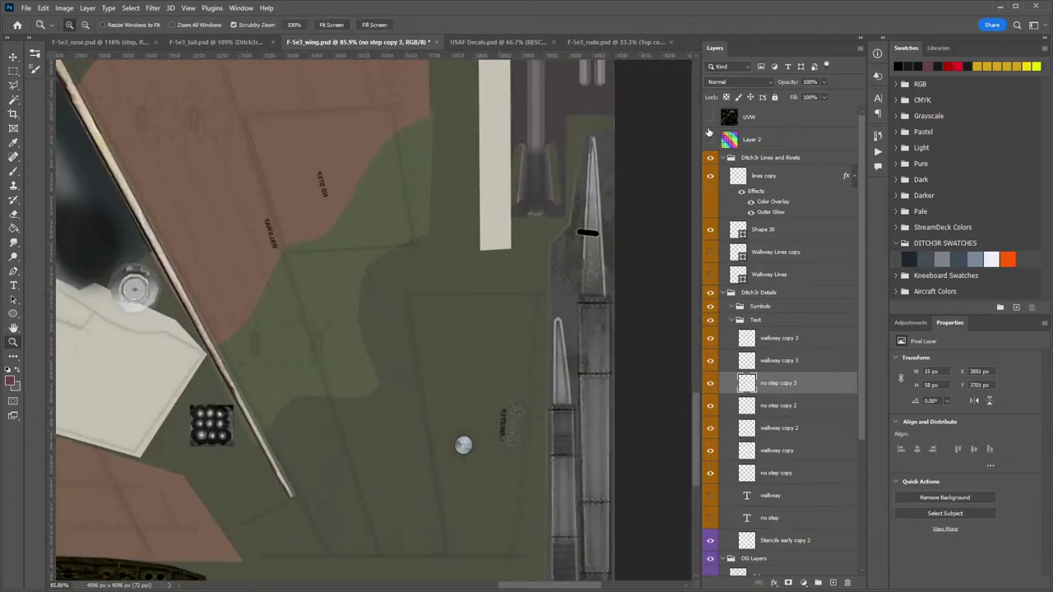
Move the no step copy 3 label clear of the caution stencil, to X 3802 px and Y 3680 px.
click(709, 117)
key(ctrl+z)
key(v)
drag(505, 430, 482, 417)
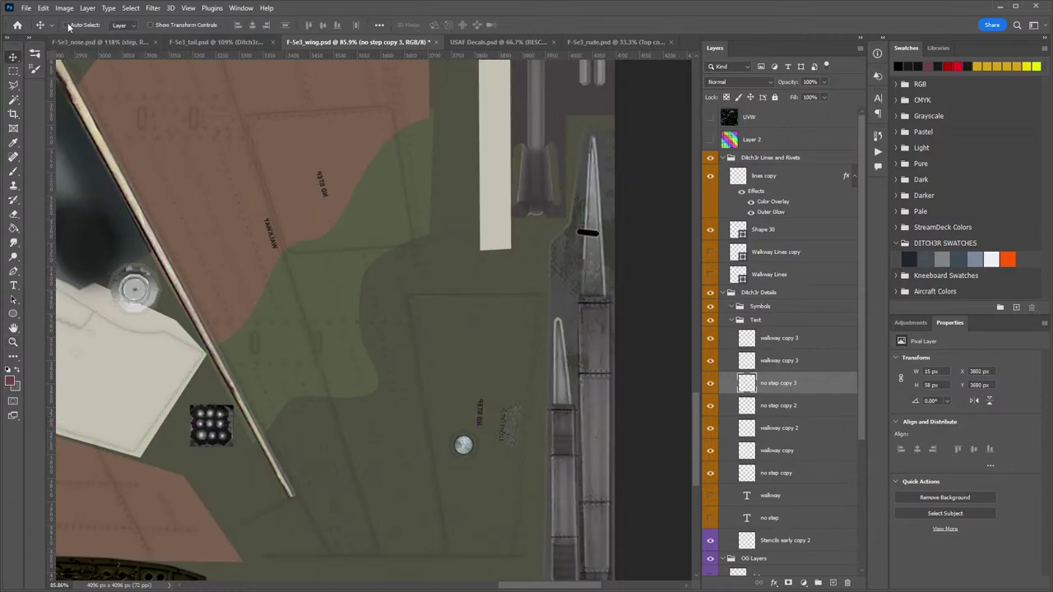
Save a DDS copy over F-5e3_wing in the Ditch3r's F5 1 livery folder using the NVIDIA Texture Tools Exporter.
click(28, 8)
click(82, 151)
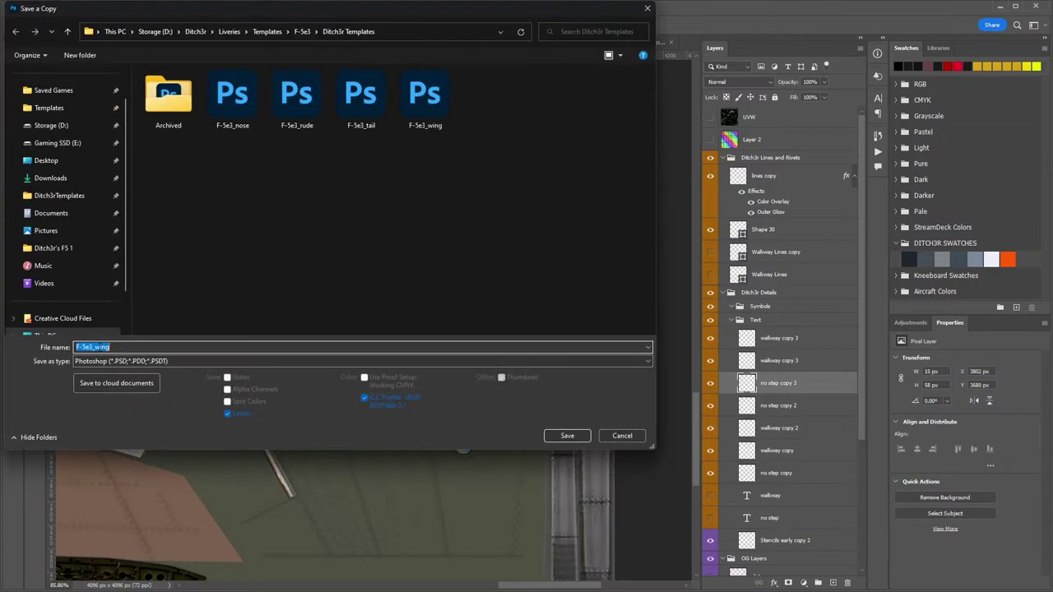
click(99, 360)
click(90, 397)
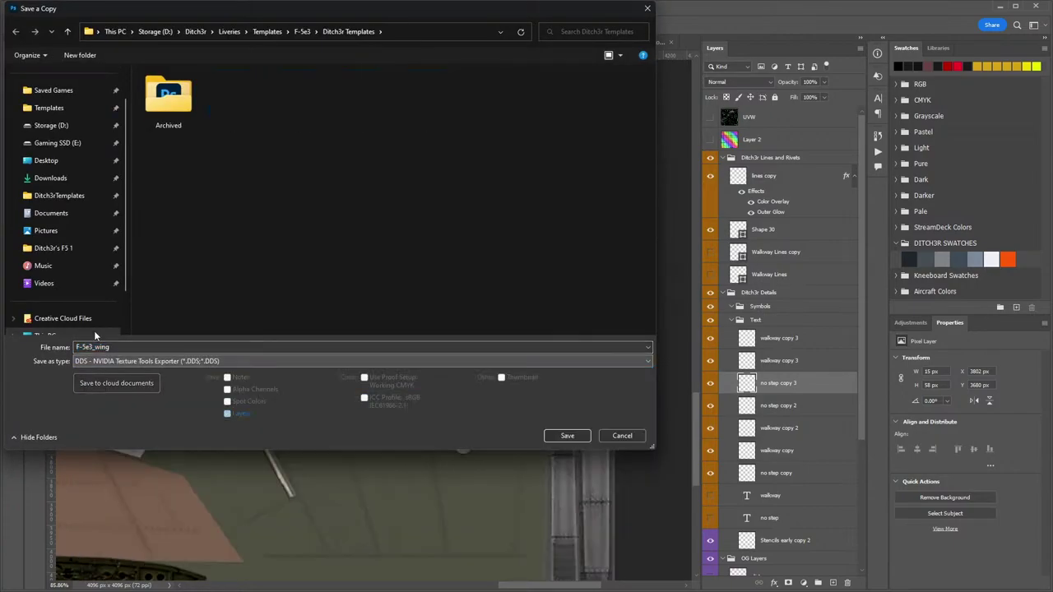
click(54, 248)
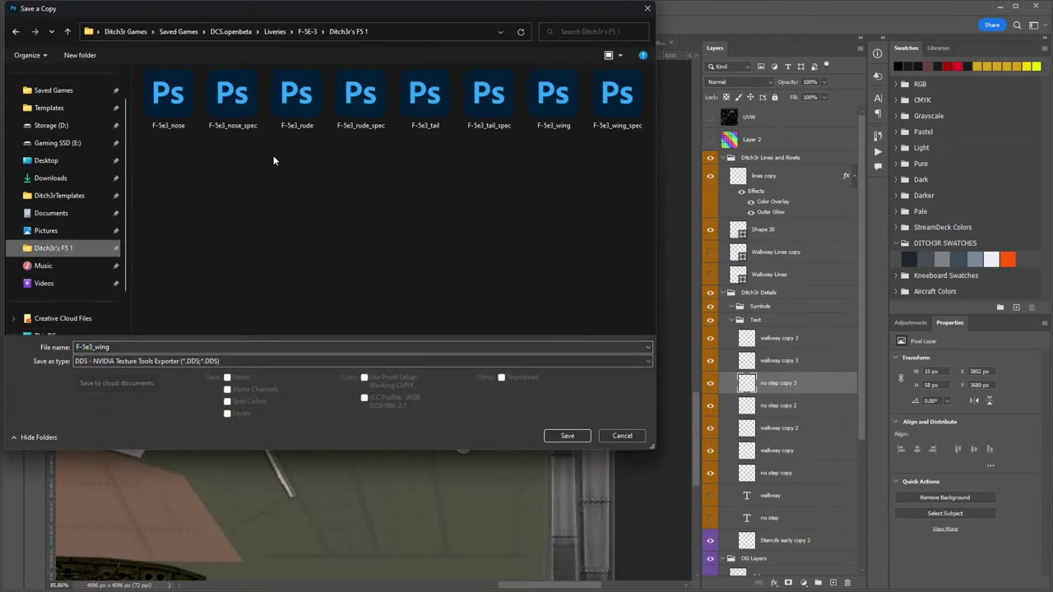
double_click(547, 101)
click(970, 387)
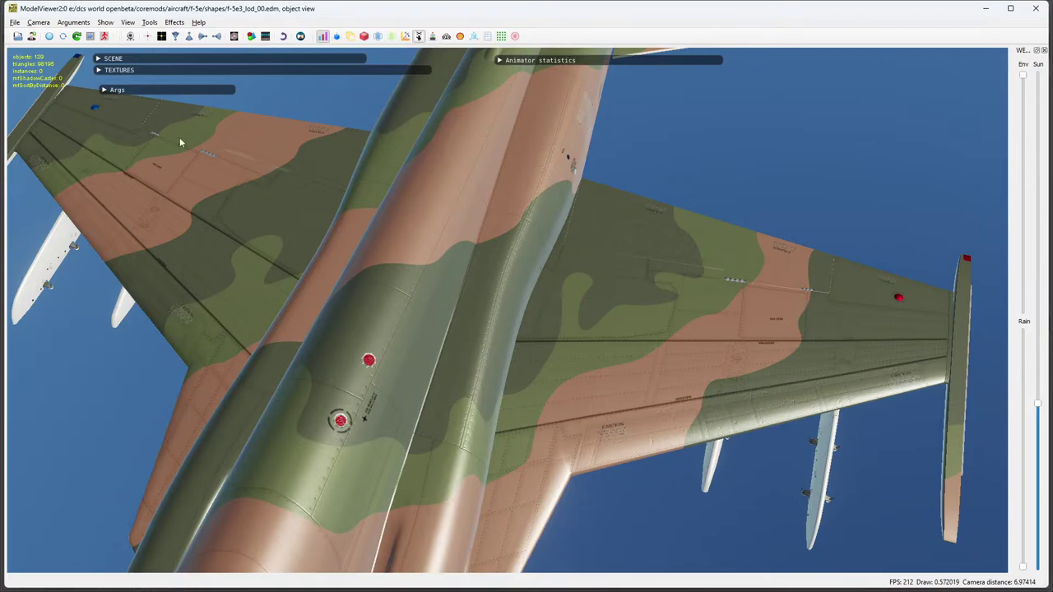
Switch to ModelViewer, reload the F-5E textures and examine the WALKWAY and NO STEP labels on both wings.
click(50, 37)
click(50, 37)
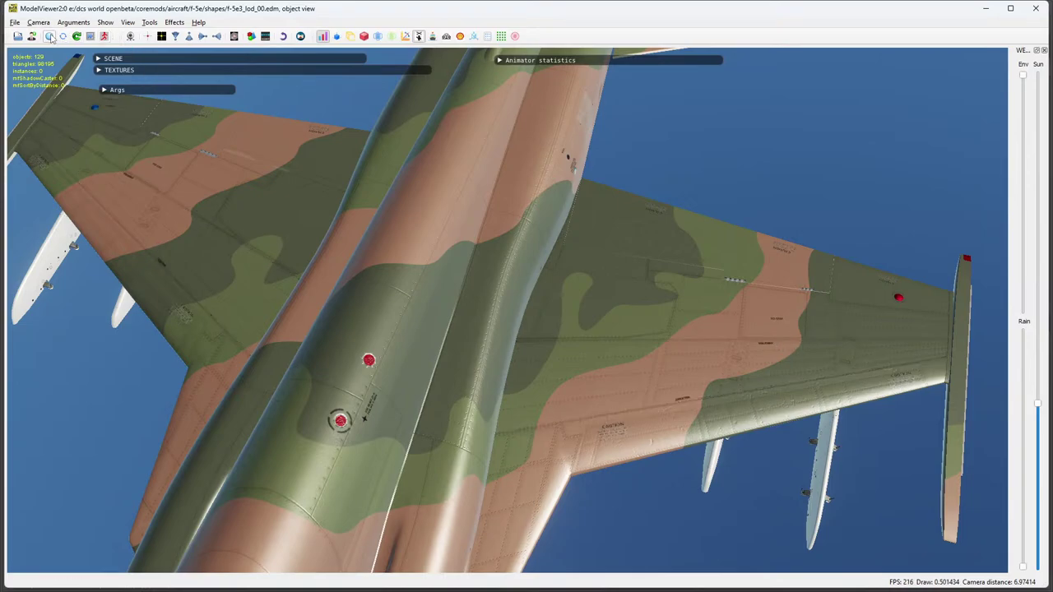
drag(129, 154, 767, 405)
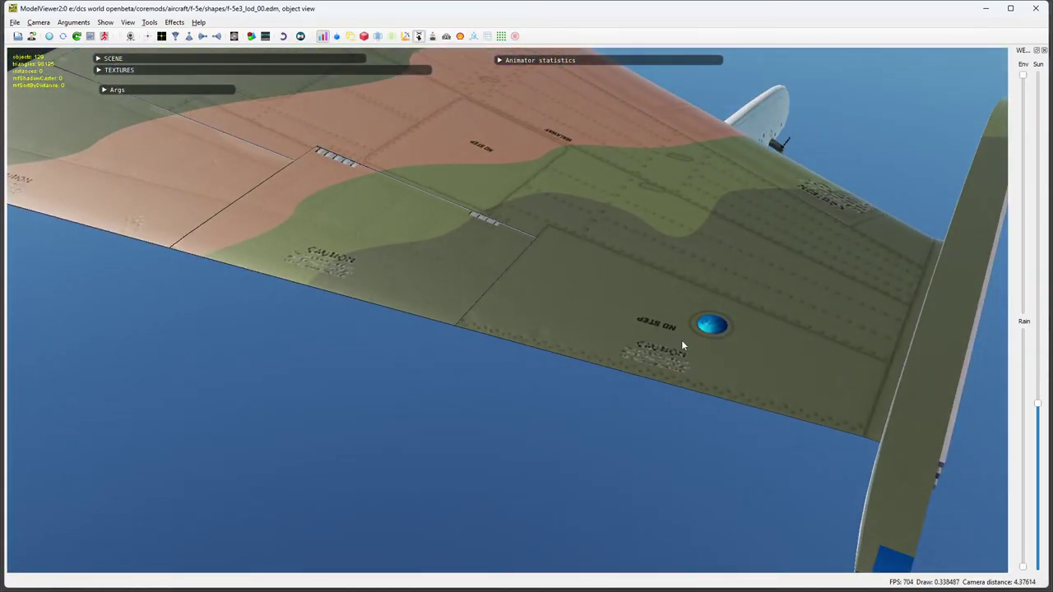
drag(682, 341, 655, 284)
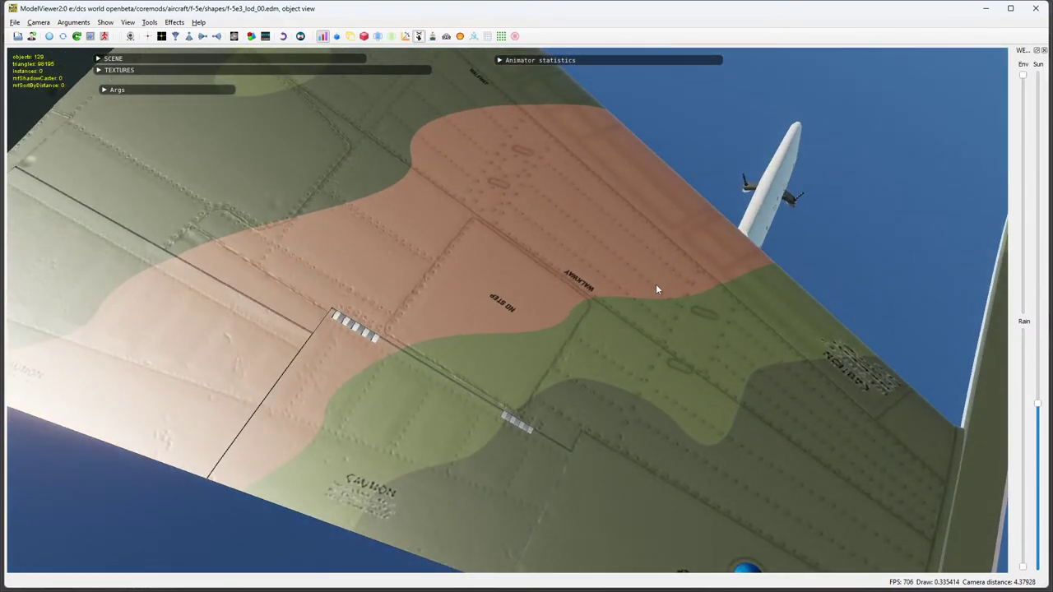
drag(638, 322, 650, 349)
drag(563, 257, 715, 257)
drag(506, 306, 683, 357)
drag(568, 336, 493, 254)
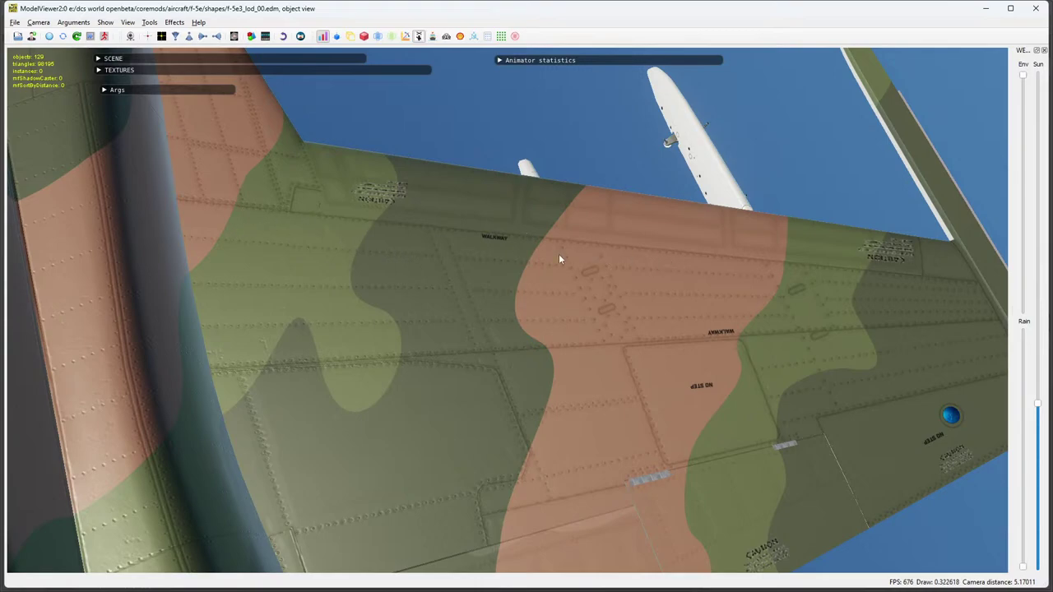
drag(919, 280, 673, 330)
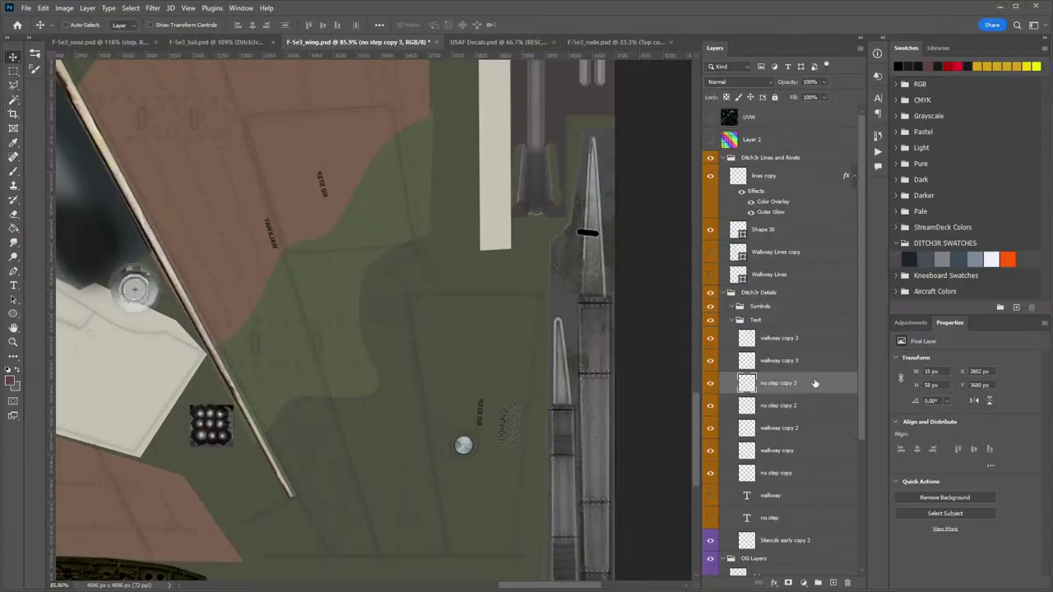
Back in Photoshop, rotate the no step copy 3 label near the wingtip light by half a turn.
key(ctrl+t)
drag(491, 352, 457, 495)
key(Return)
key(z)
drag(493, 425, 536, 424)
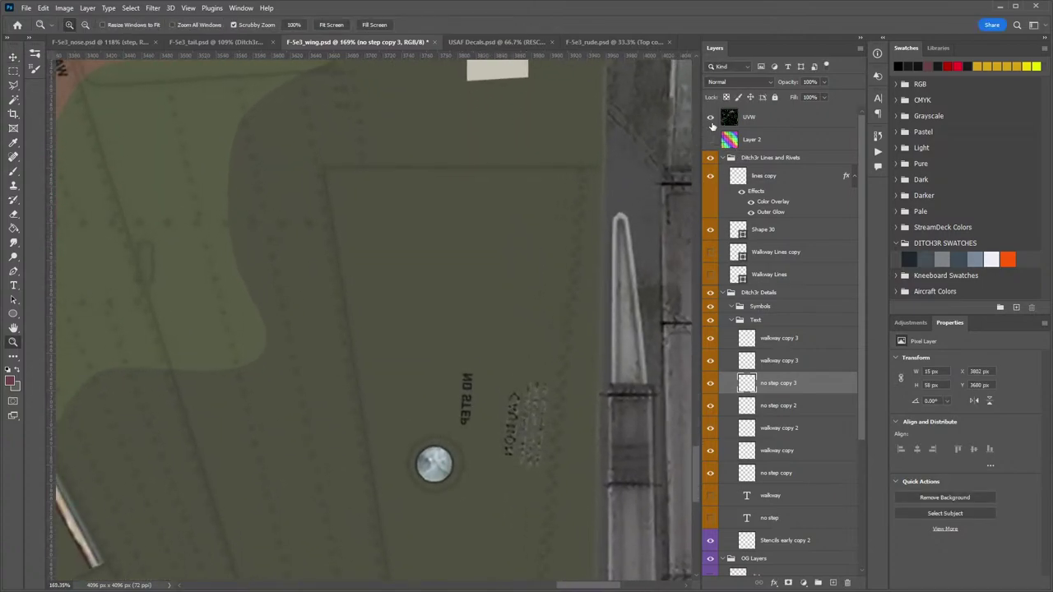
Move the no step copy 3 label over the wingtip caution stencil, to X 3876 px, Y 3713 px, and erase that stencil from Stencils early copy 2.
key(v)
drag(472, 405, 551, 416)
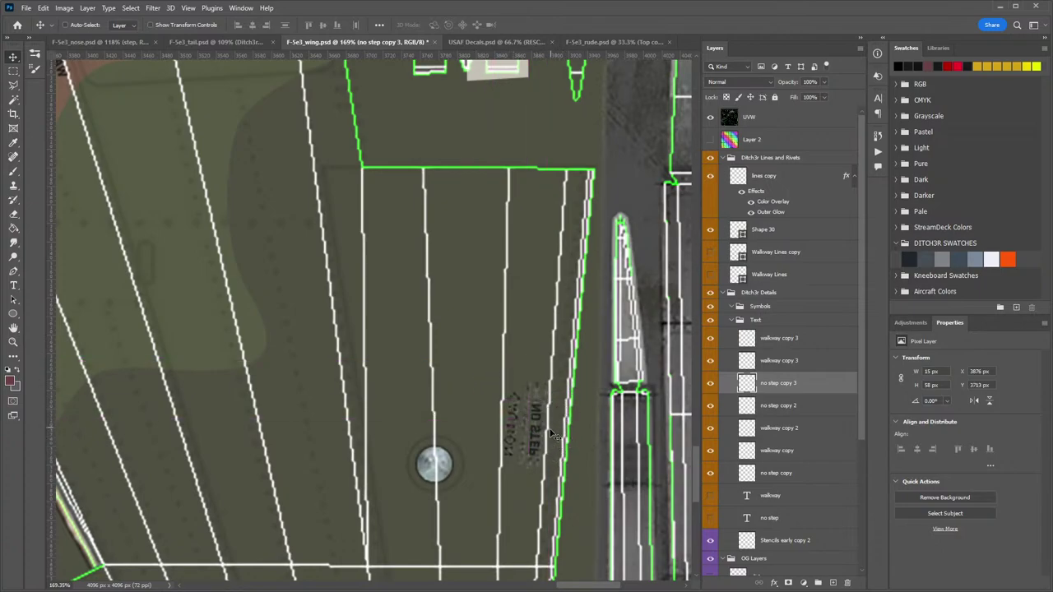
click(765, 541)
key(e)
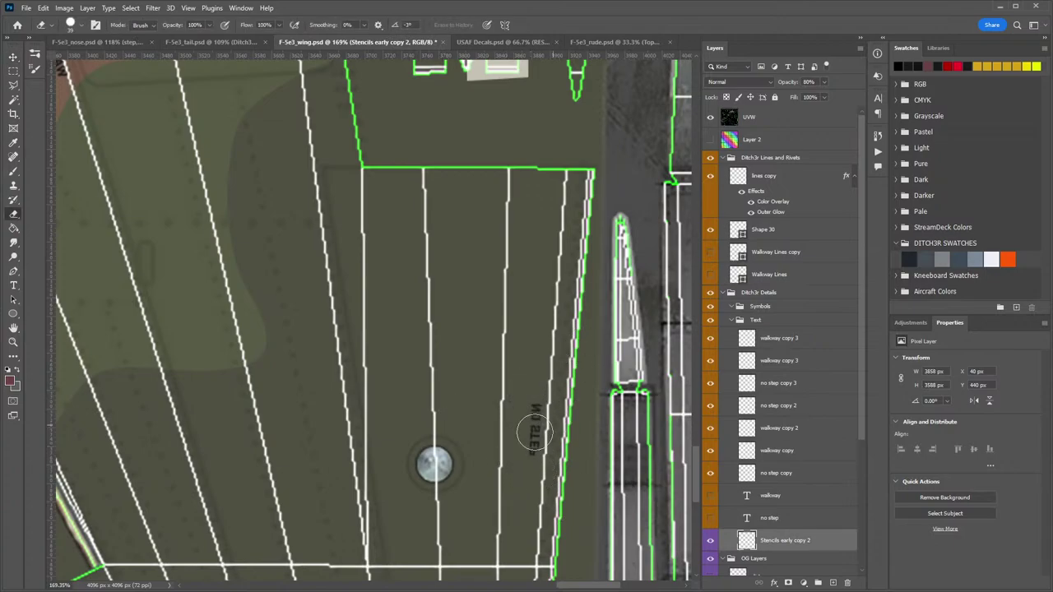
Hide the UVW overlay and duplicate the no step copy label onto the caution stencil of the small lower brown panel, at X 904 px, Y 3750 px.
key(z)
drag(560, 360, 513, 355)
drag(419, 228, 494, 242)
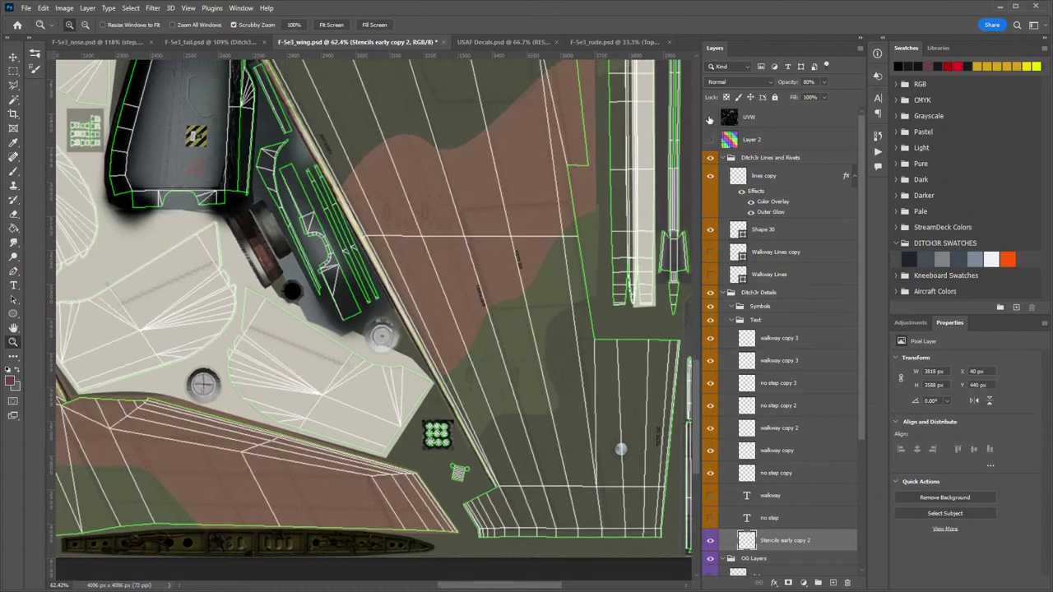
click(710, 117)
drag(340, 235, 473, 316)
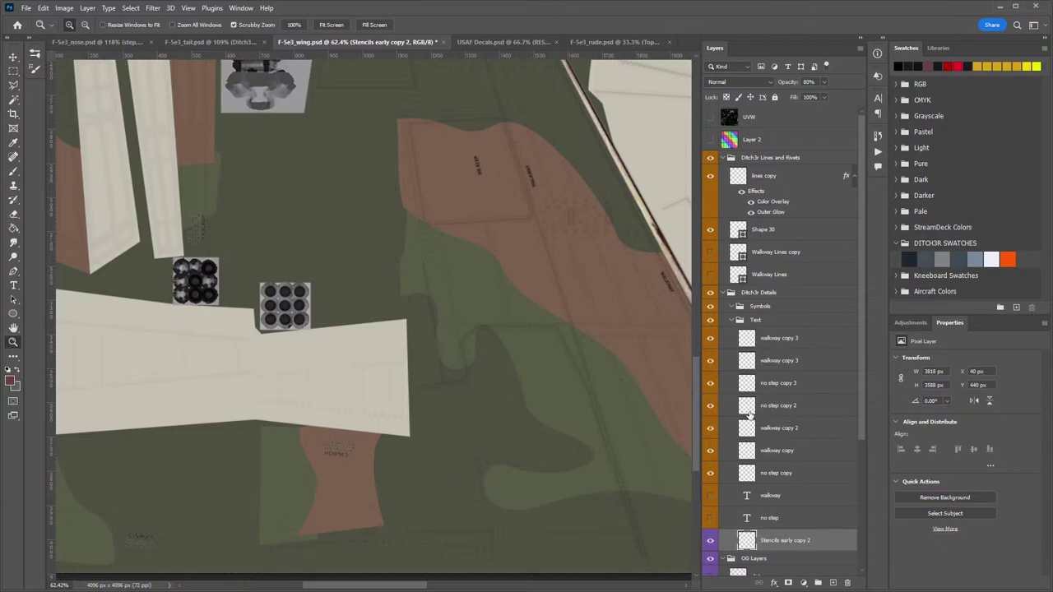
click(710, 476)
click(777, 473)
key(v)
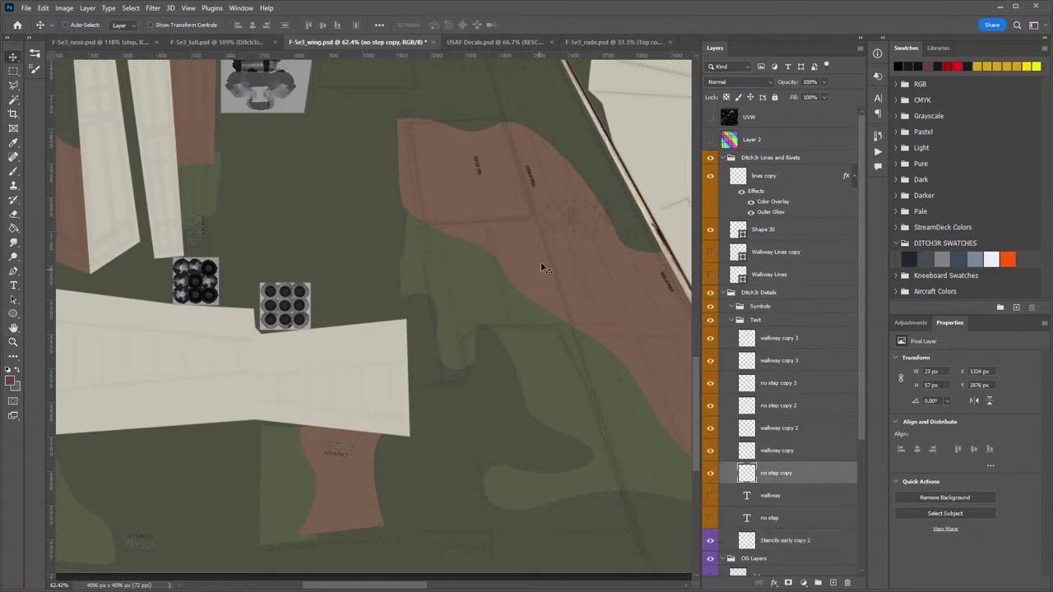
drag(498, 181, 339, 458)
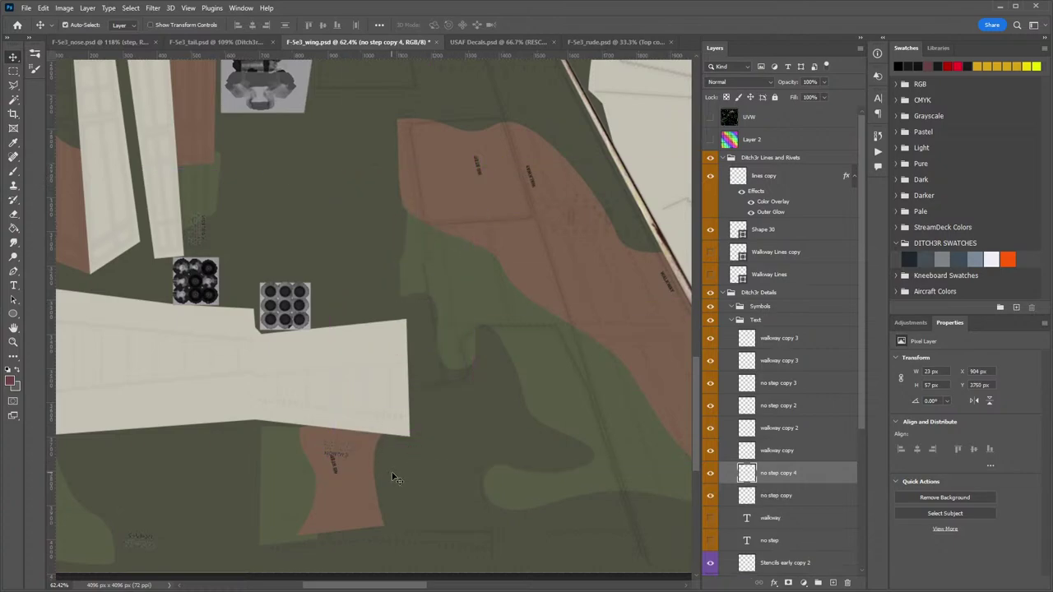
Rotate the no step copy 4 label a quarter turn and move it to the caution stencil near the opposite wingtip light, X 905 px, Y 2408 px.
key(ctrl+t)
drag(352, 494, 506, 424)
key(Return)
drag(340, 534, 441, 257)
key(z)
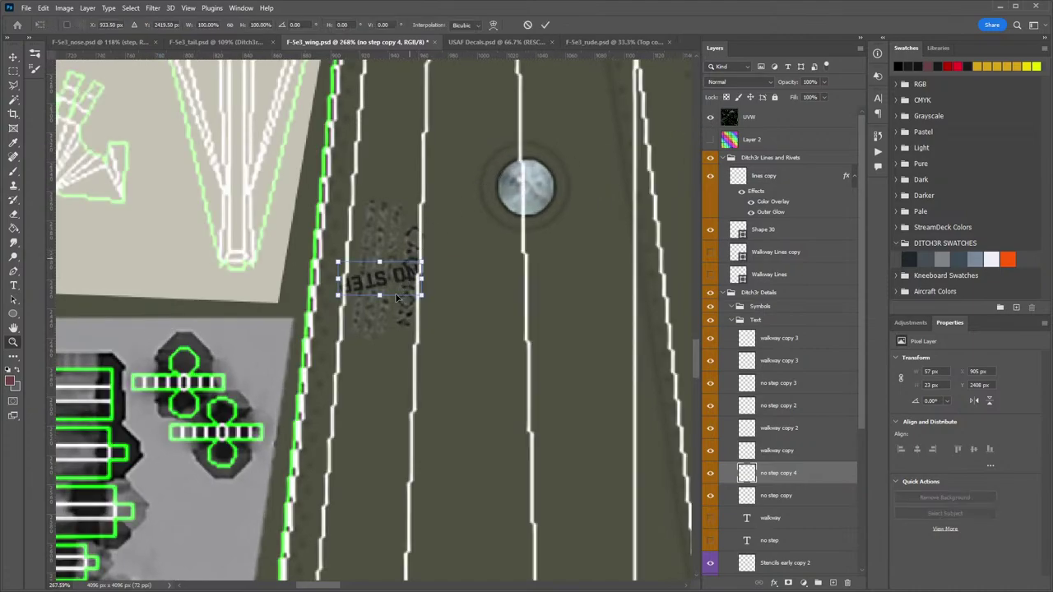
Rotate the no step copy 4 label about -75 degrees so it runs parallel to the CAUTION text, and align it over that stencil.
key(ctrl+t)
drag(477, 293, 477, 145)
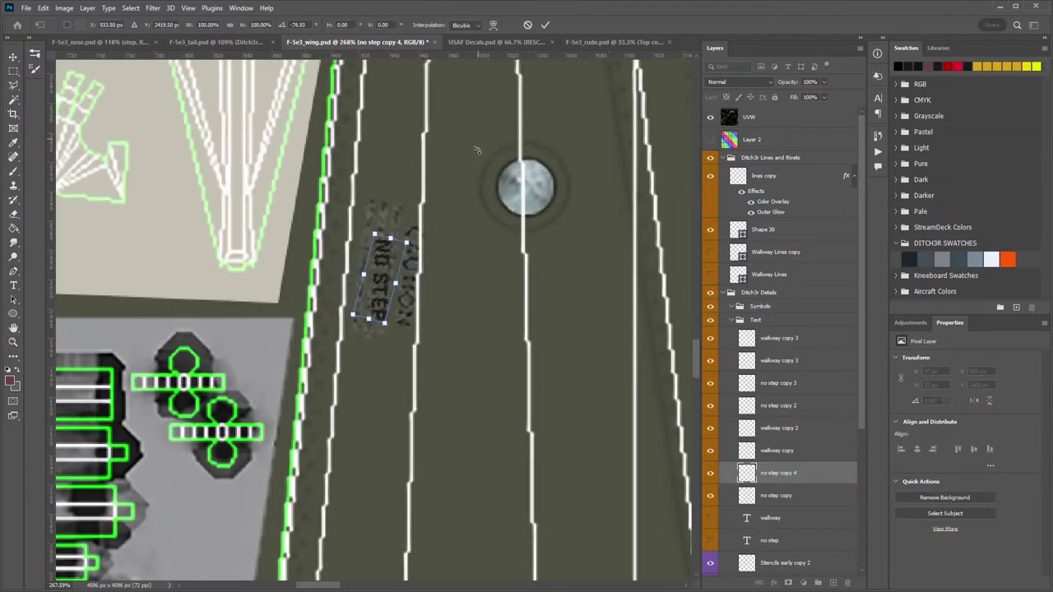
key(Return)
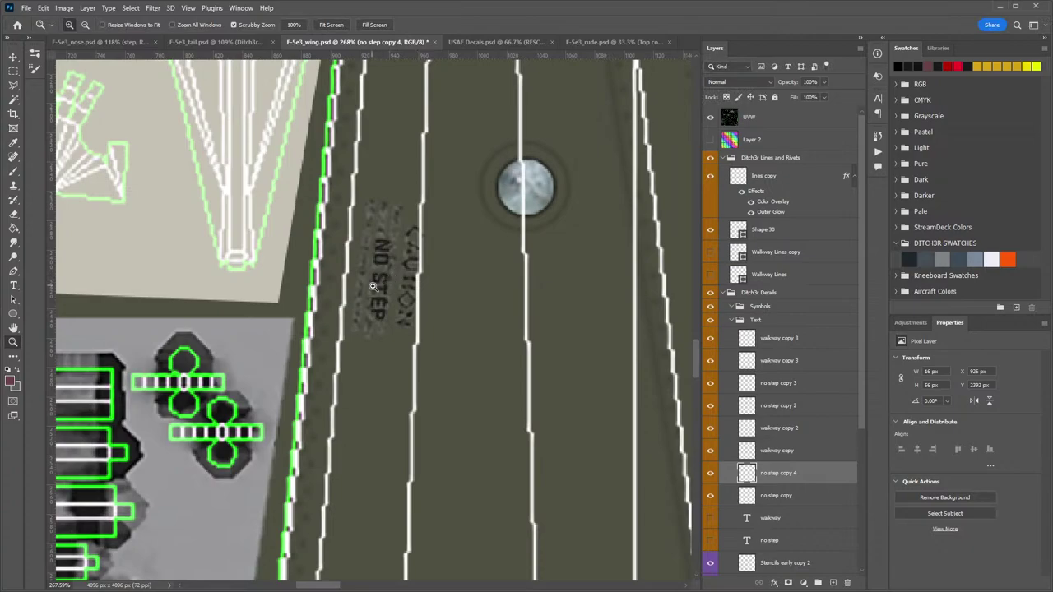
key(v)
drag(396, 274, 383, 273)
Erase the caution stencil beneath the no step copy 4 label from the Stencils early copy 2 layer.
click(785, 563)
key(e)
mouse_move(387, 197)
mouse_down()
mouse_move(401, 337)
mouse_move(388, 238)
mouse_move(375, 270)
mouse_up()
Nudge the no step copy 3 label on the other wingtip to X 3868 px.
key(z)
drag(501, 366, 178, 211)
drag(254, 193, 181, 277)
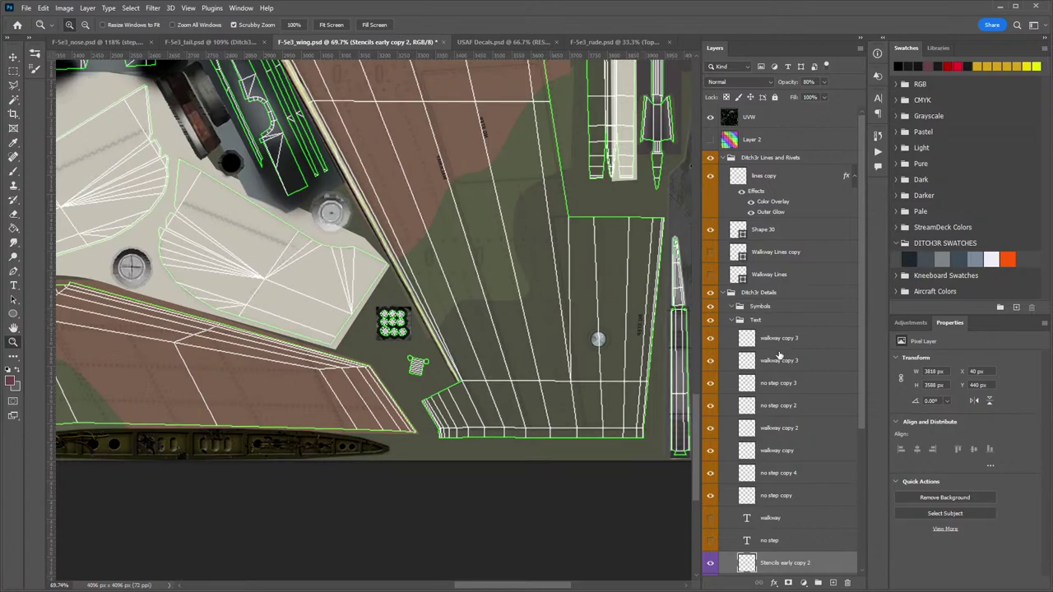
click(800, 384)
key(v)
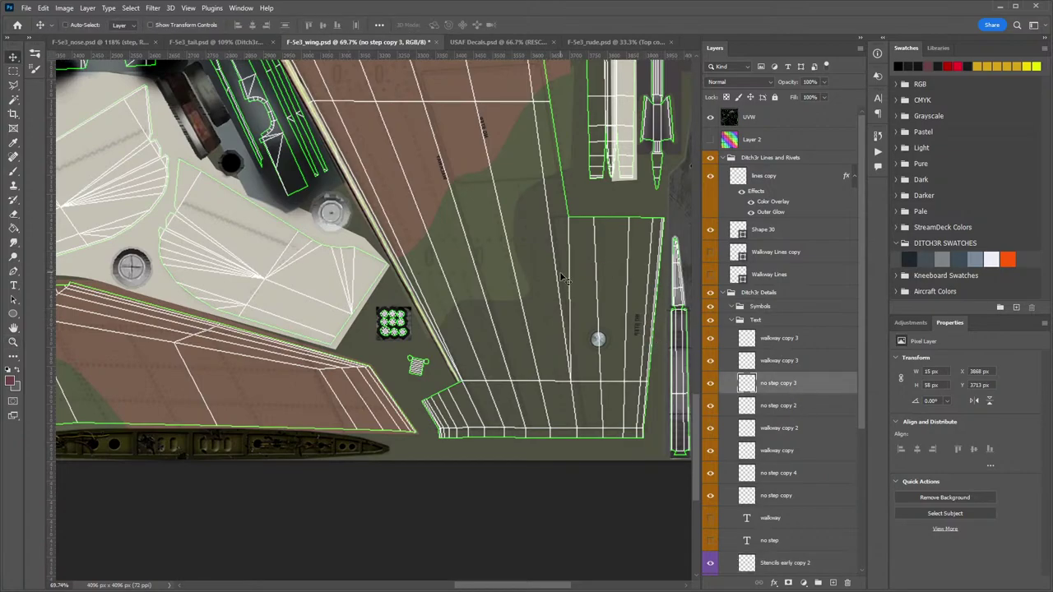
Hide the UVW overlay and examine the NO STEP and WALKWAY labels along the wing with no step copy 4.
key(z)
drag(568, 296, 625, 395)
drag(327, 230, 402, 215)
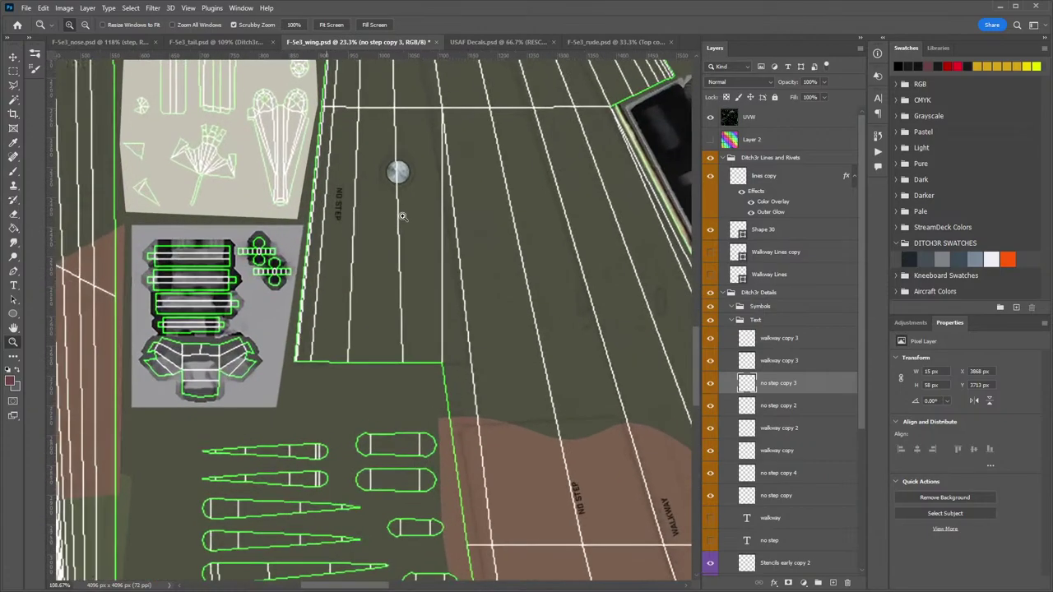
click(710, 116)
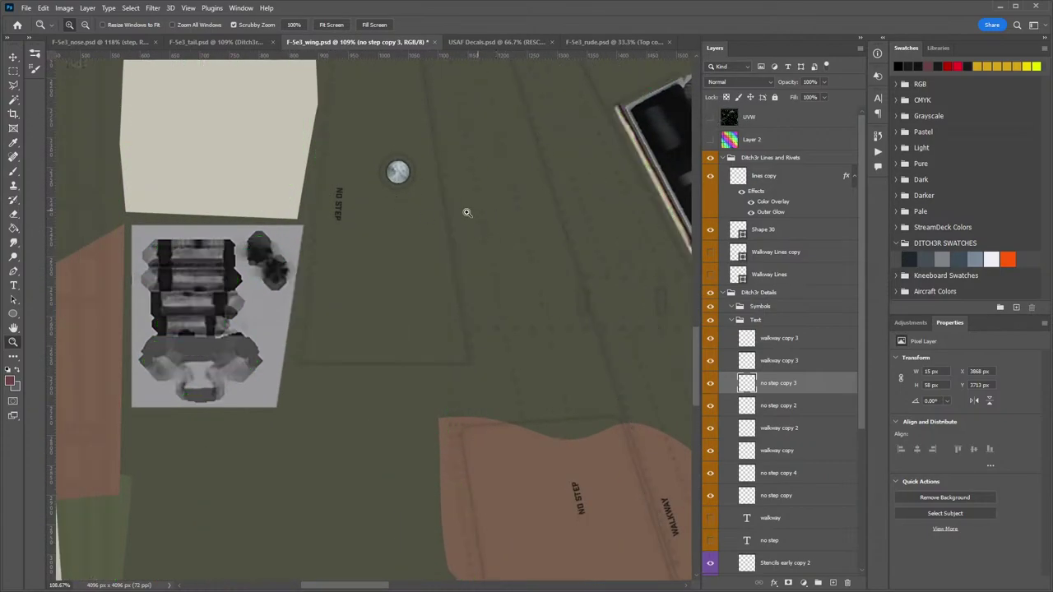
scroll(465, 211, down, 10)
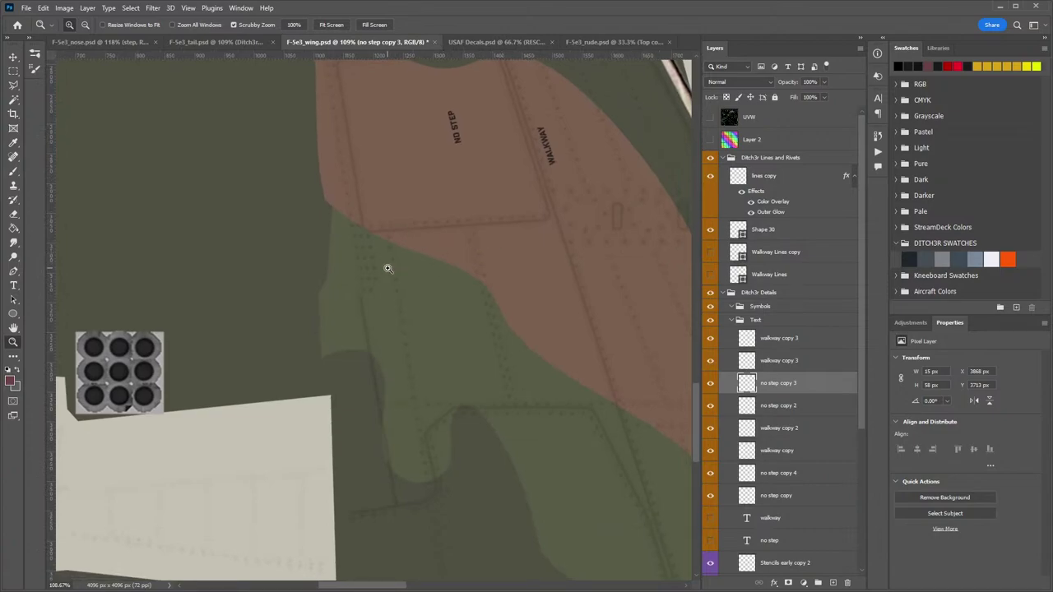
drag(470, 247, 426, 257)
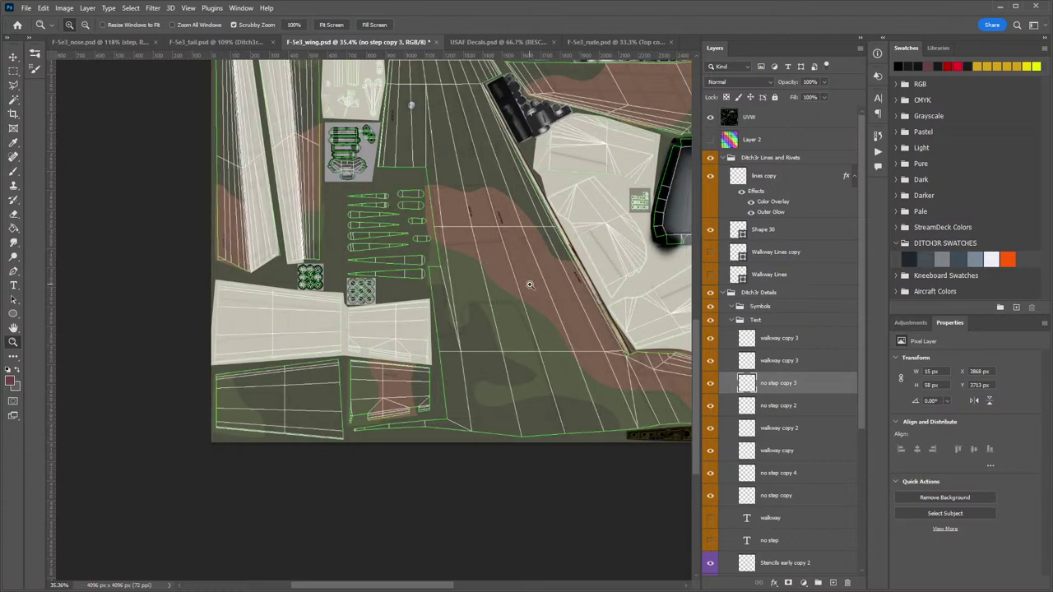
Survey both wings and the rest of the wing texture with the UVW overlay shown to find the remaining caution stencils.
key(v)
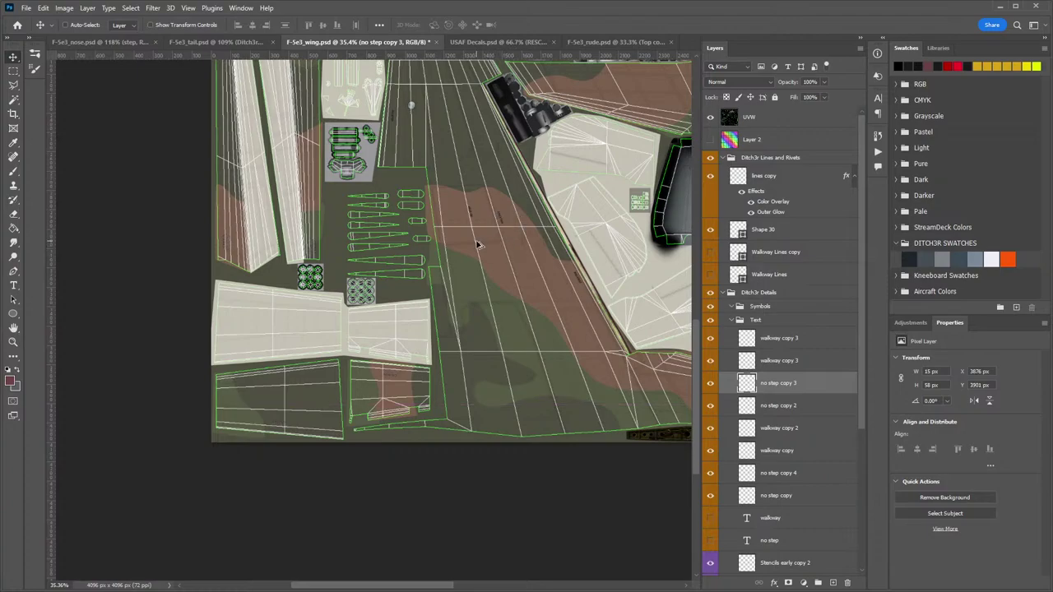
drag(606, 284, 150, 279)
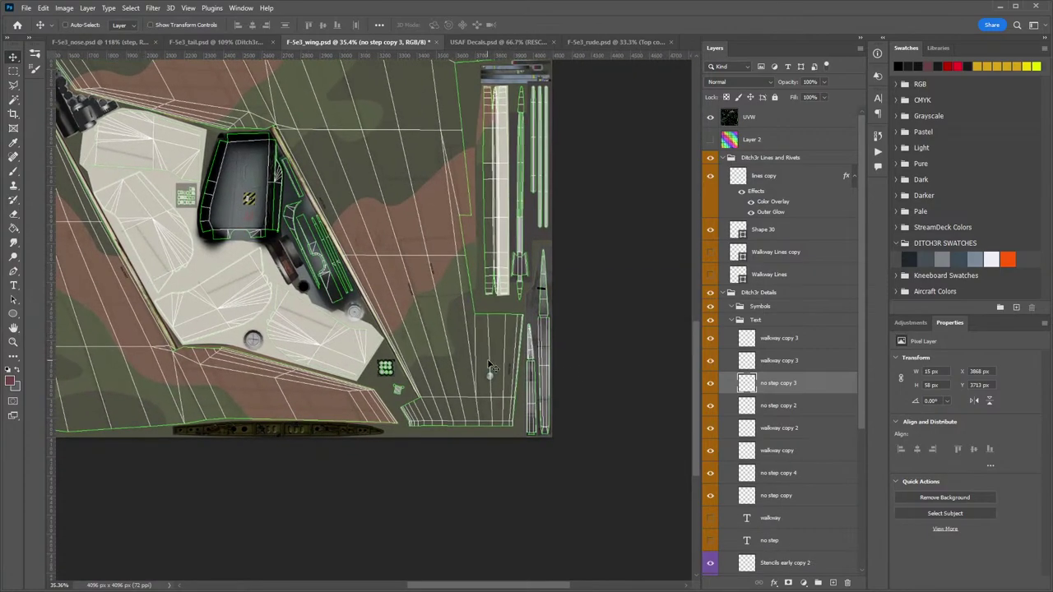
drag(432, 235, 558, 484)
drag(393, 255, 514, 454)
drag(234, 283, 323, 333)
drag(276, 265, 374, 274)
key(z)
drag(502, 331, 442, 331)
drag(595, 465, 422, 311)
Duplicate no step copy 3 onto the upper green panel, rotate it 90 degrees and place it over the caution stencil at X 942 px, Y 606 px.
key(v)
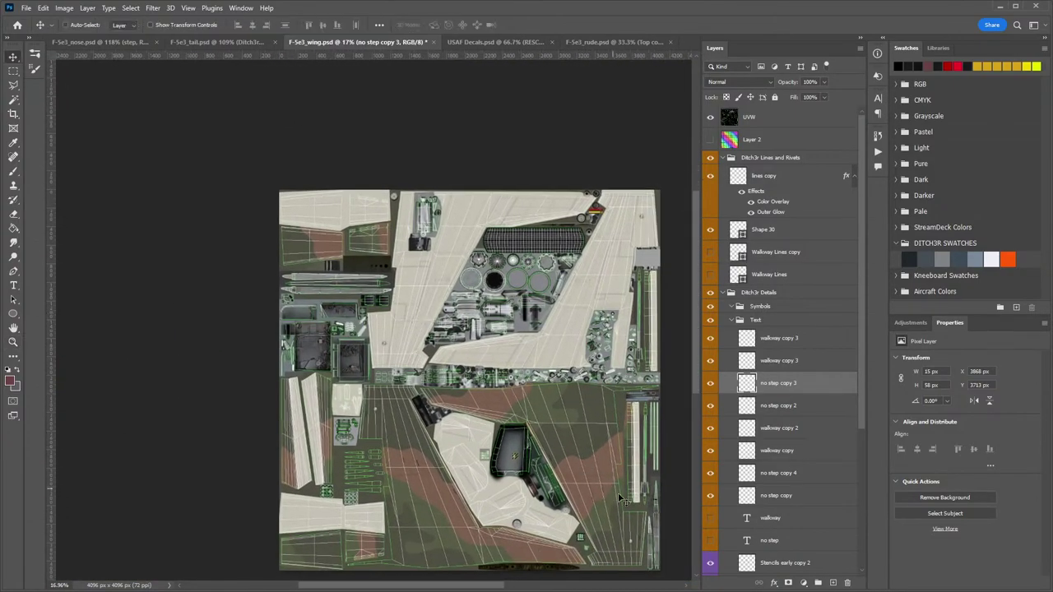
drag(627, 549, 562, 236)
key(z)
key(ctrl+t)
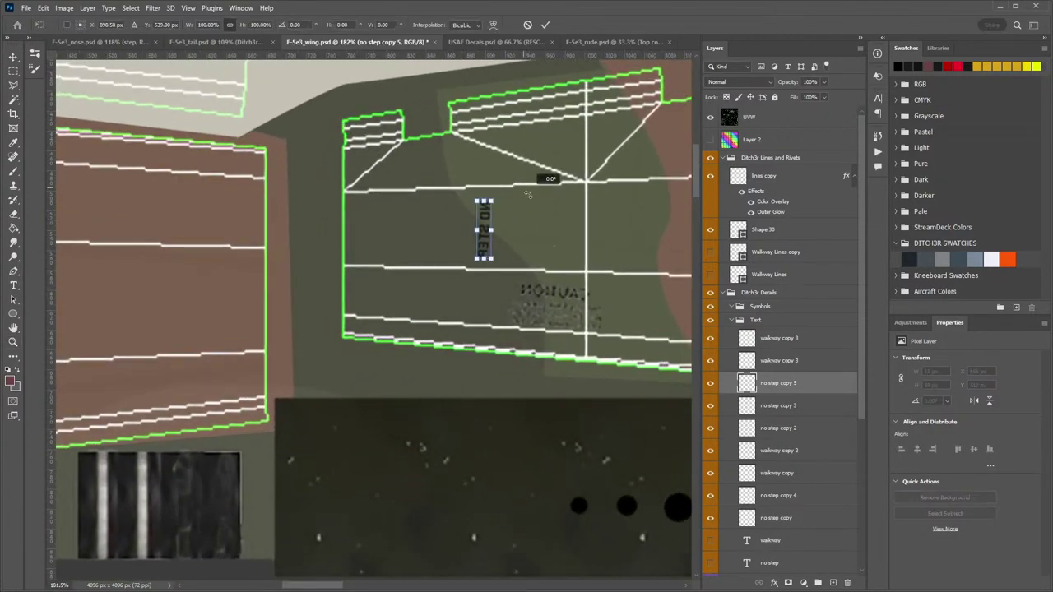
drag(549, 179, 568, 303)
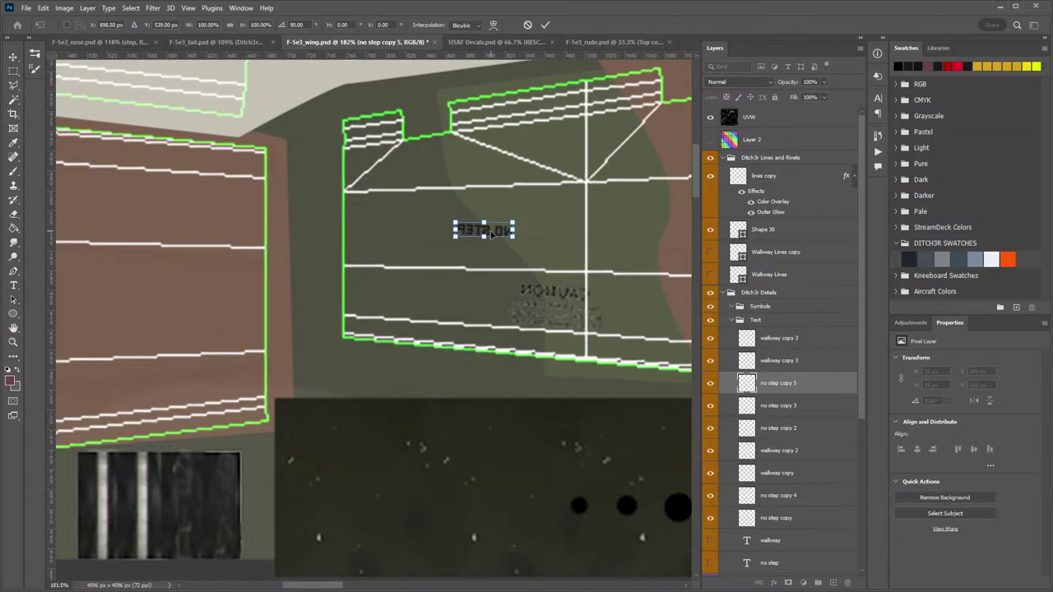
drag(491, 234, 578, 310)
key(Return)
Erase the original caution stencil around the no step copy 5 label from the Stencils early copy 2 layer.
key(z)
key(v)
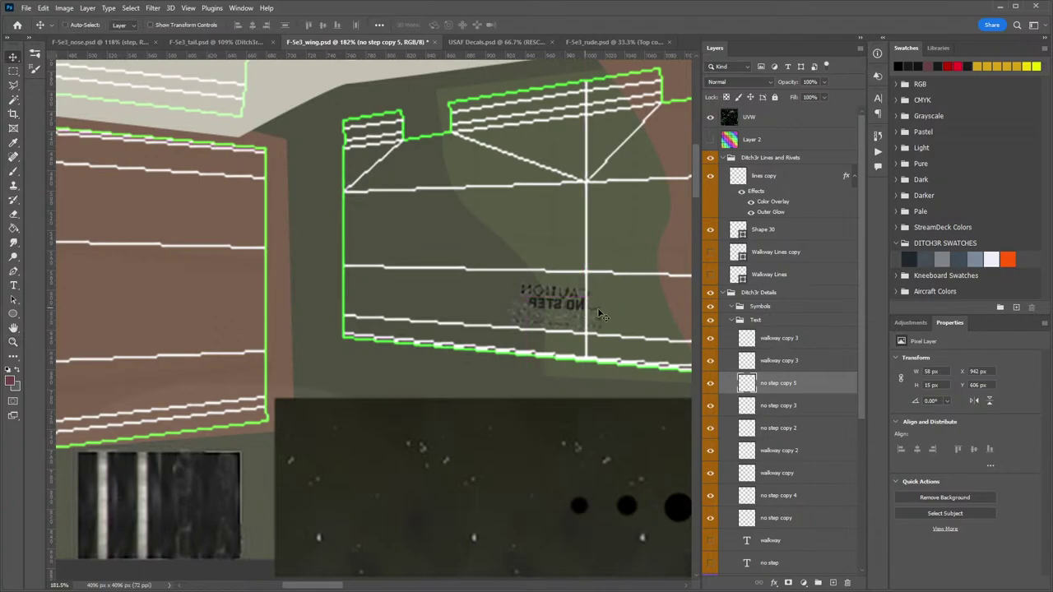
drag(372, 296, 423, 305)
key(z)
scroll(493, 364, down, 5)
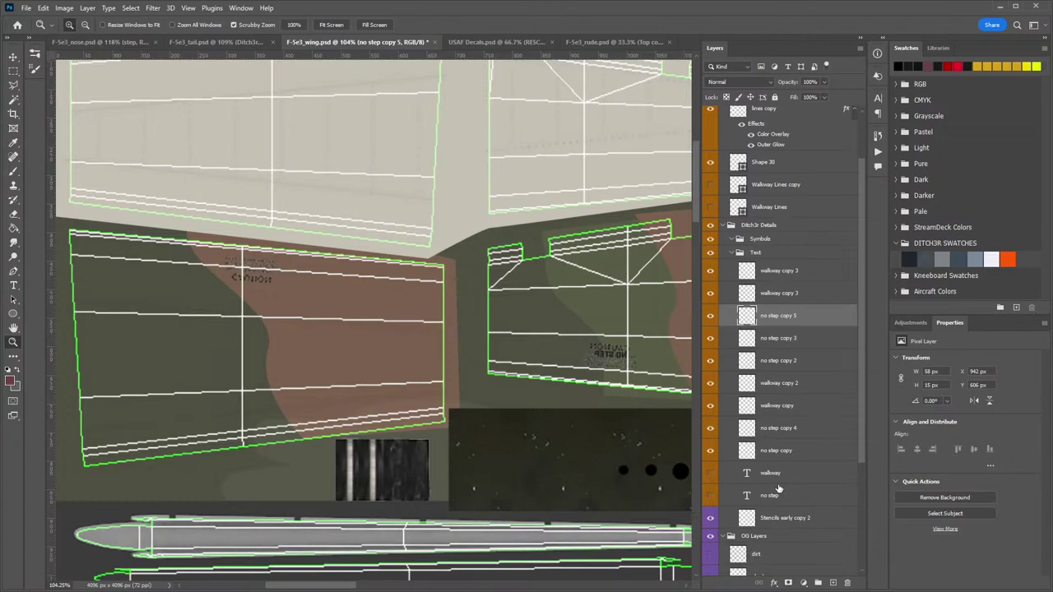
click(810, 519)
key(e)
drag(607, 347, 579, 362)
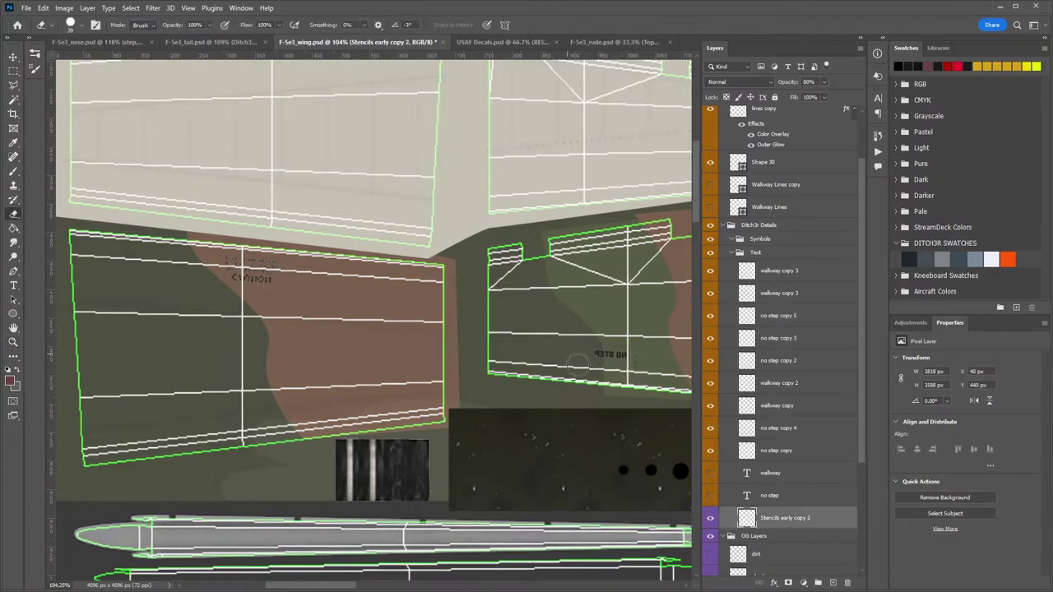
Duplicate the no step copy 5 label onto the neighbouring brown and green panel, just below its caution stencil, at X 350 px, Y 502 px.
drag(448, 323, 521, 362)
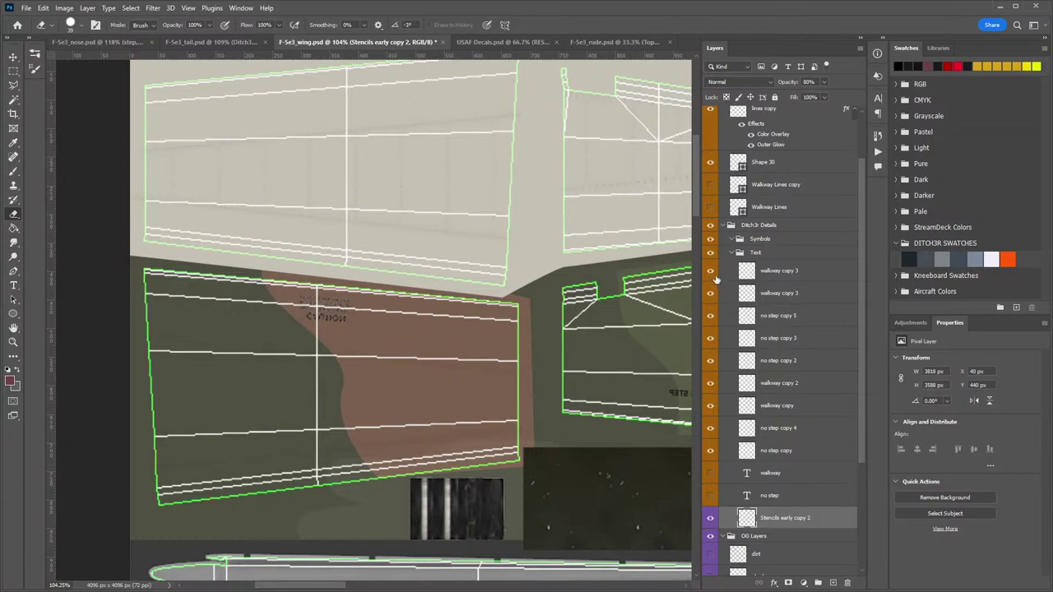
click(709, 317)
click(759, 323)
key(v)
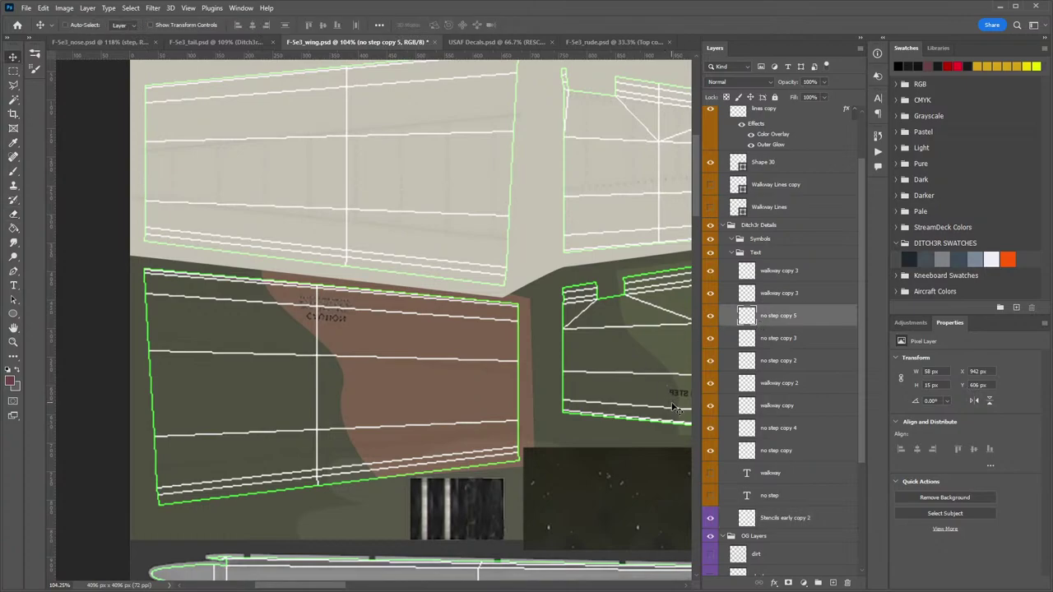
alt+drag(671, 404, 369, 359)
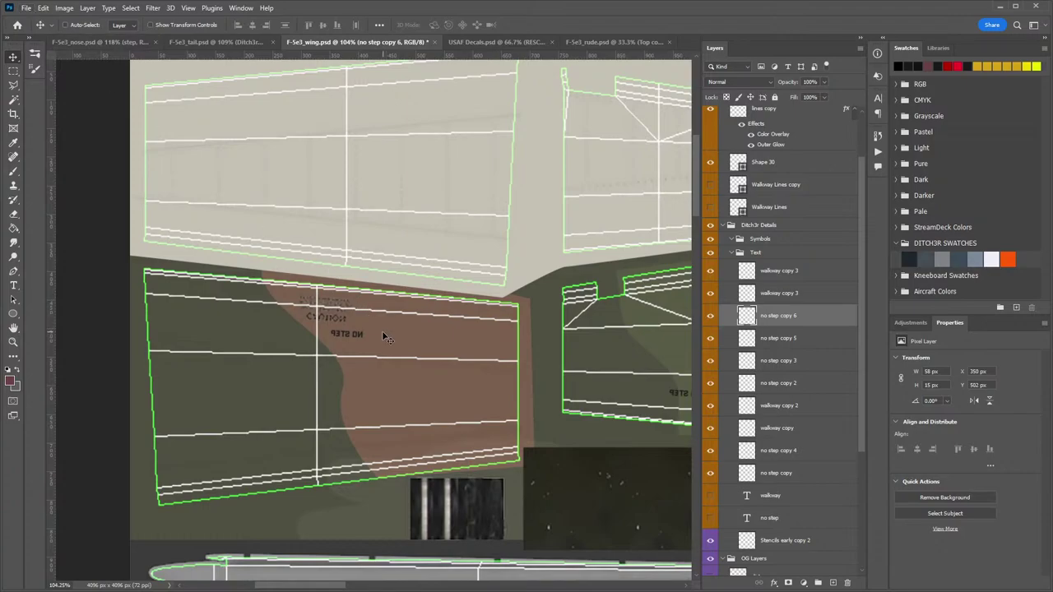
Rotate the no step copy 6 label about -174 degrees and move it over the CAUTION text, to X 307 px, Y 471 px.
key(z)
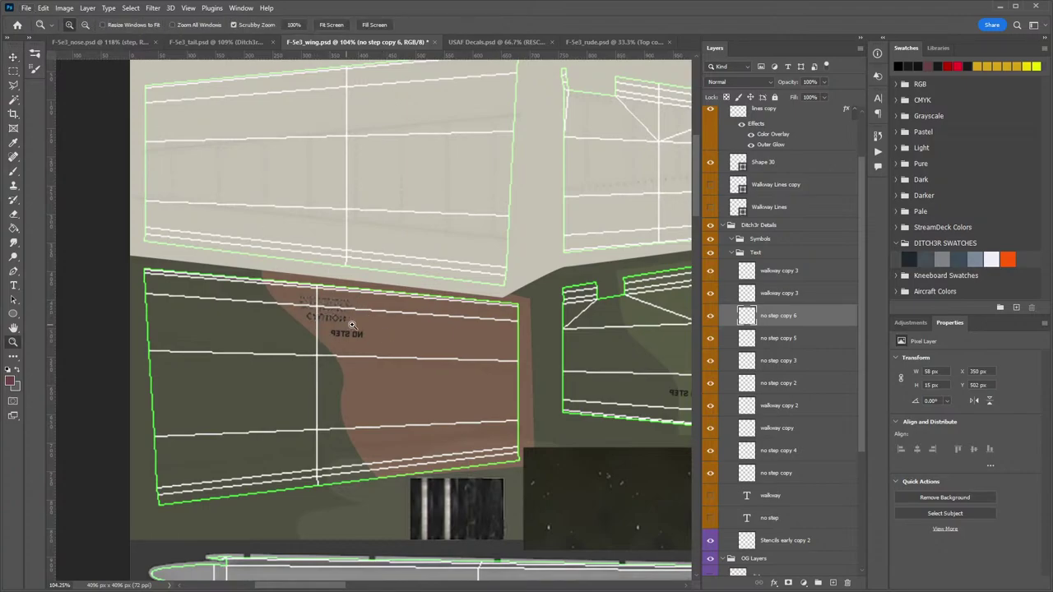
drag(347, 323, 373, 320)
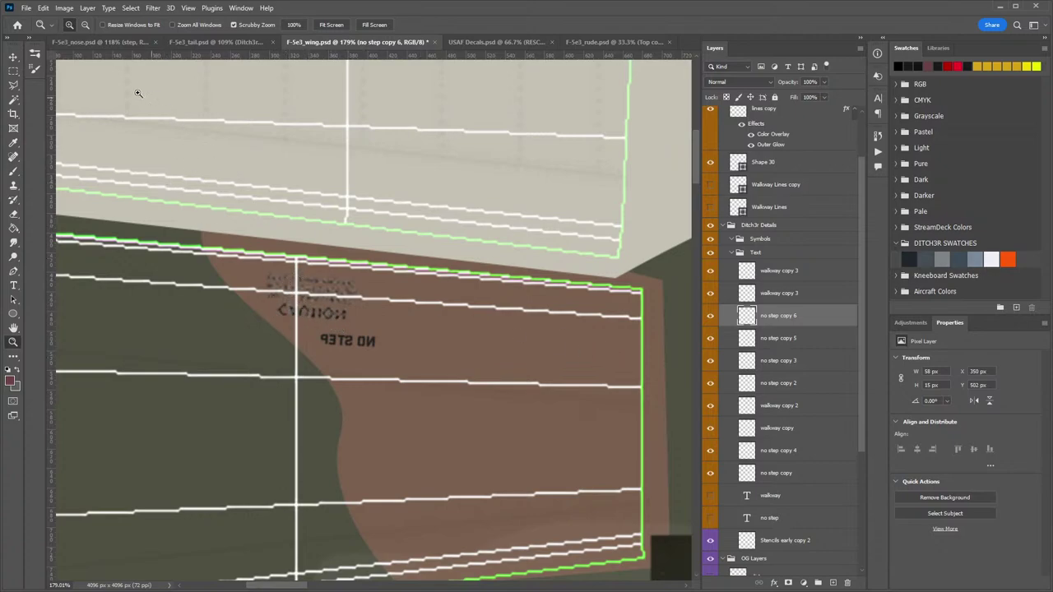
key(ctrl+t)
drag(403, 327, 251, 376)
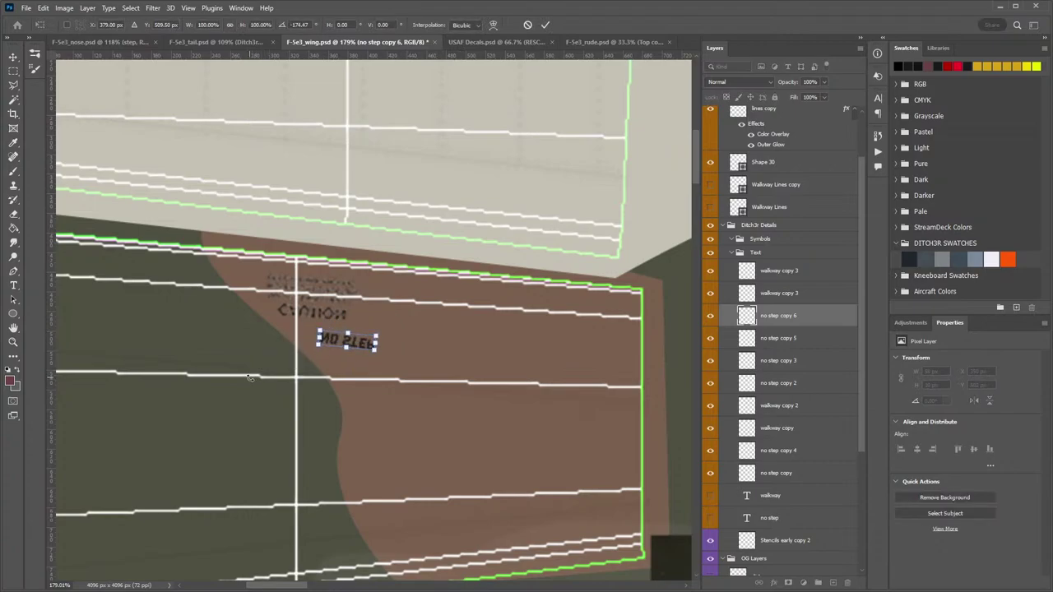
key(Return)
drag(358, 343, 329, 317)
Tilt the no step copy 6 label slightly to match the CAUTION text and move it just below, to X 336 px, Y 492 px.
key(t)
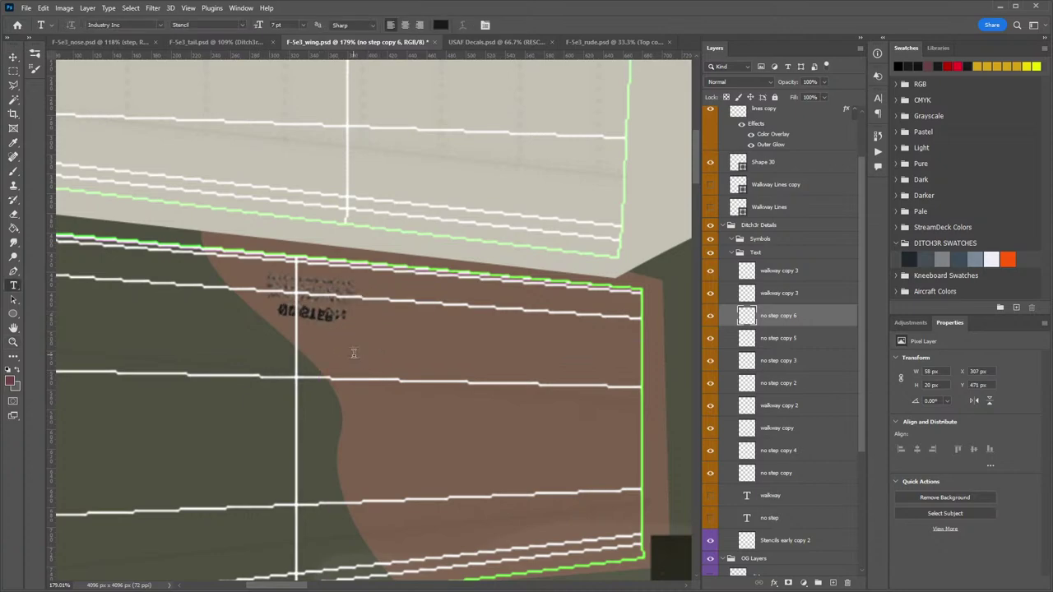
key(ctrl+t)
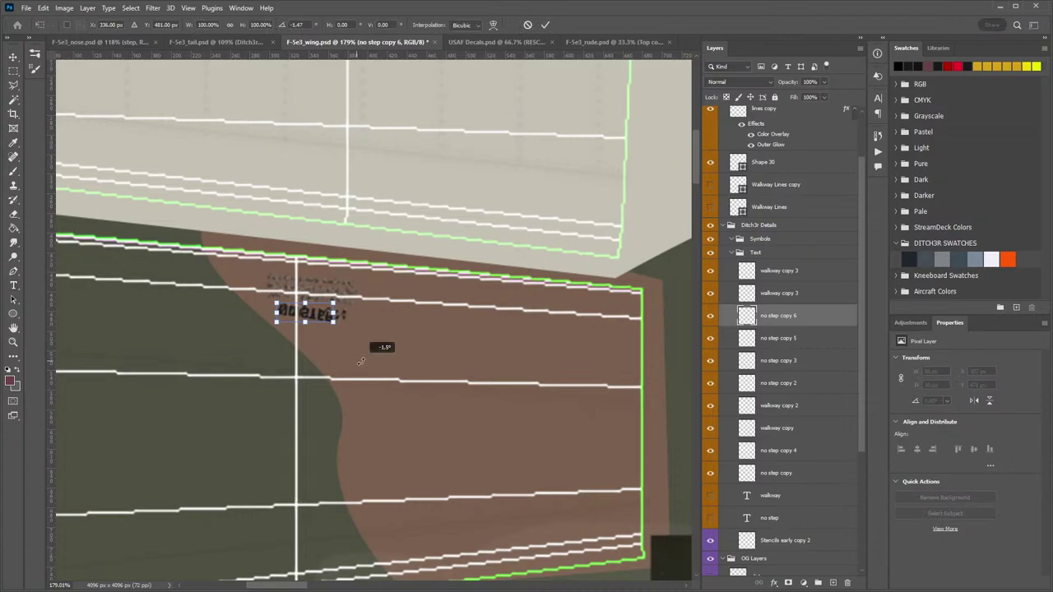
key(Return)
key(v)
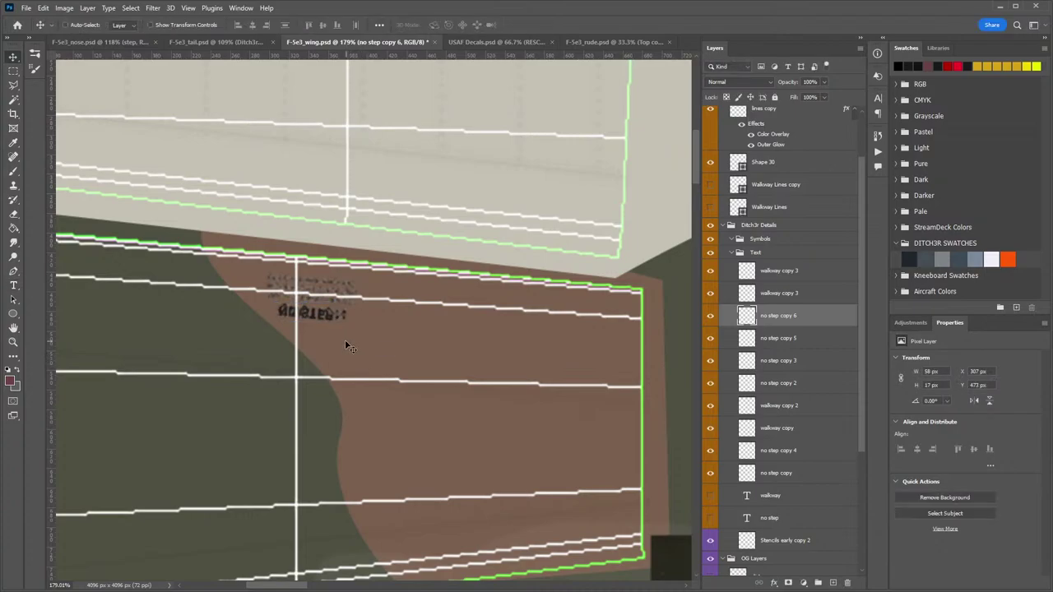
drag(322, 327, 345, 345)
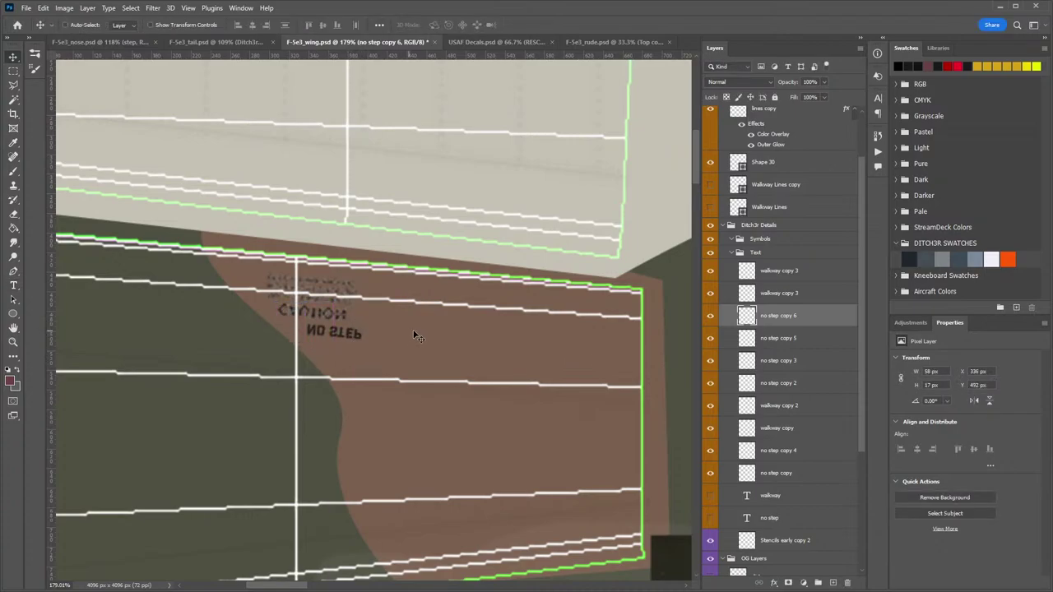
Hide the UVW overlay to show the caution stencil and no step copy 6 label on the panel without the wireframe.
key(z)
drag(436, 325, 395, 324)
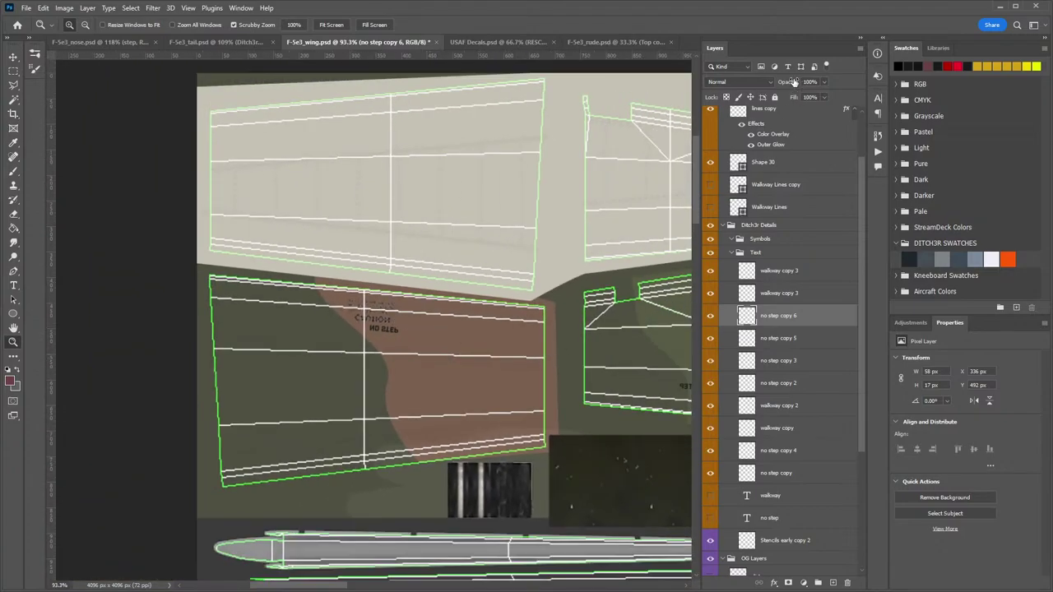
scroll(735, 165, up, 2)
click(709, 117)
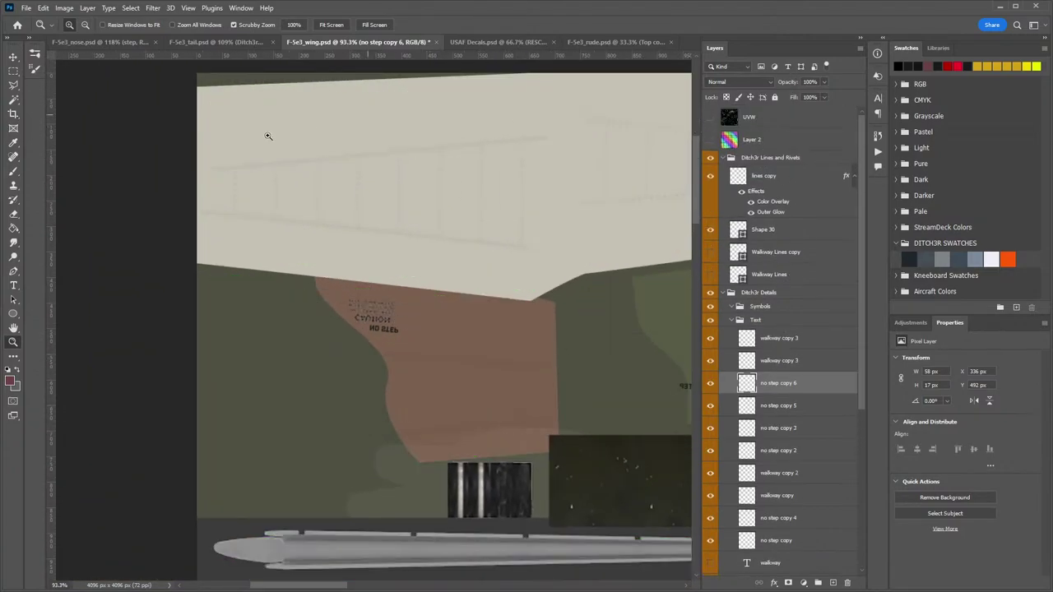
Save a DDS copy over F-5e3_wing in the Ditch3r's F5 1 folder, then inspect the wing's caution stencils in ModelViewer.
click(27, 8)
click(41, 148)
click(95, 361)
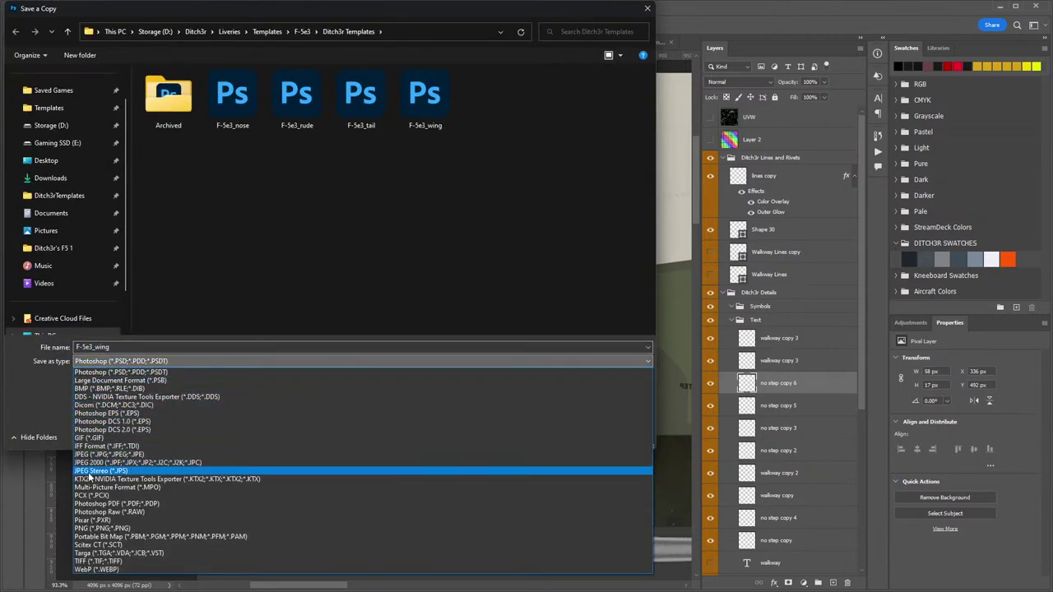
click(92, 396)
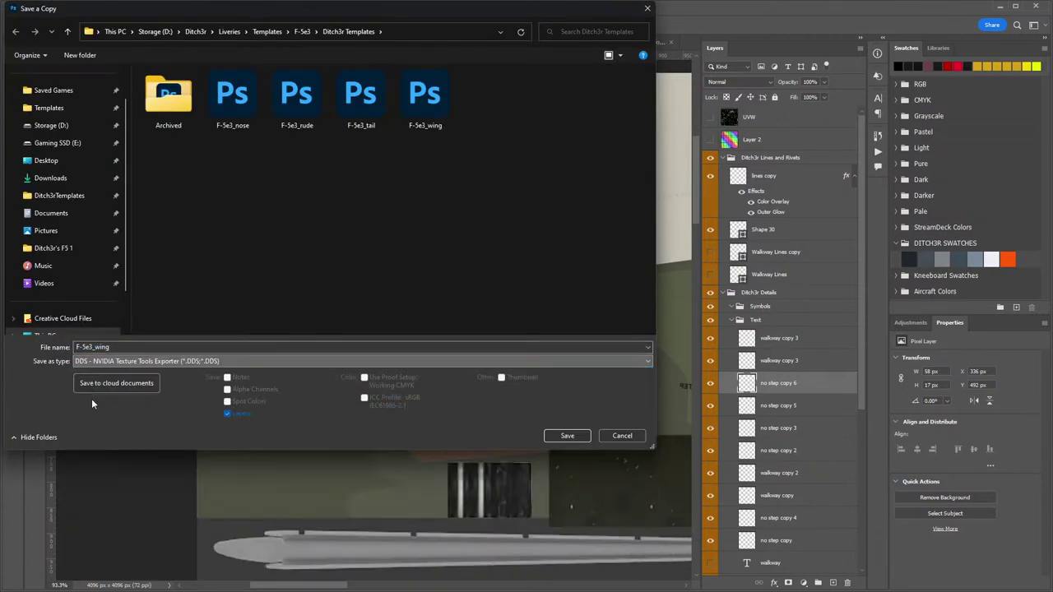
click(56, 251)
double_click(553, 97)
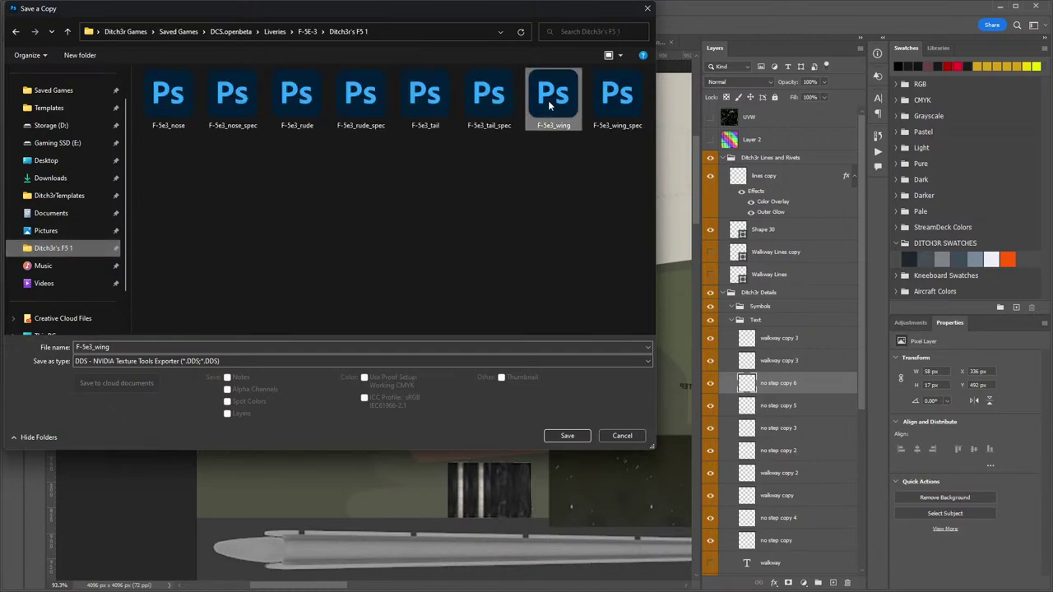
click(969, 386)
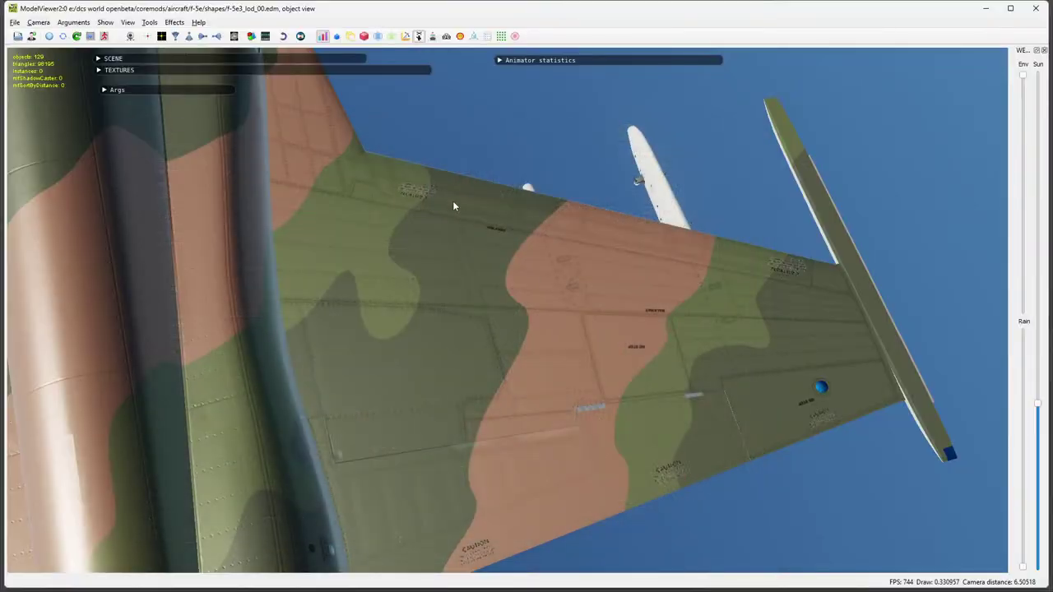
drag(452, 205, 512, 337)
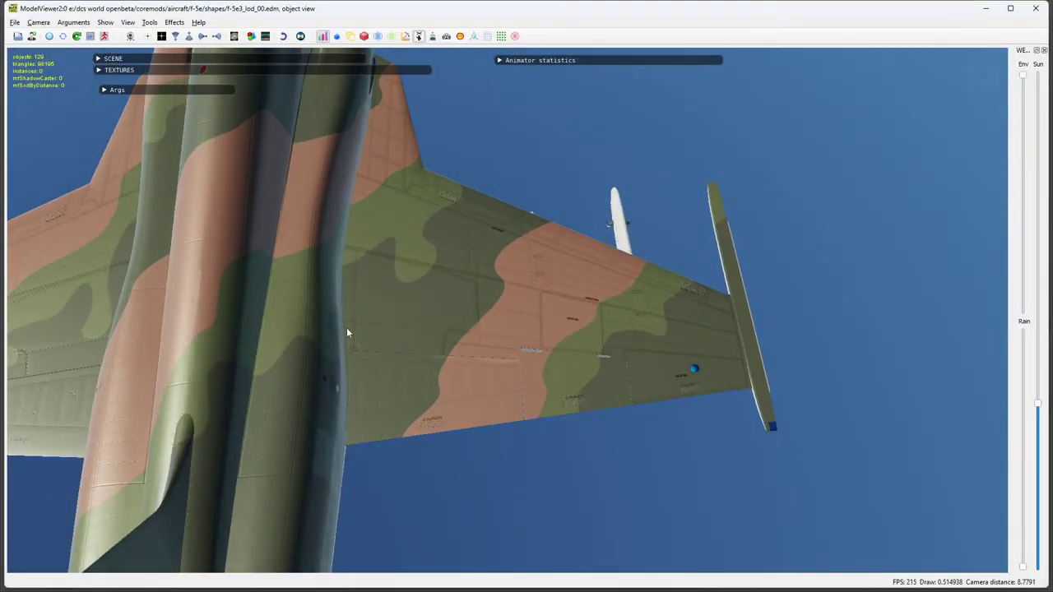
drag(577, 379, 650, 344)
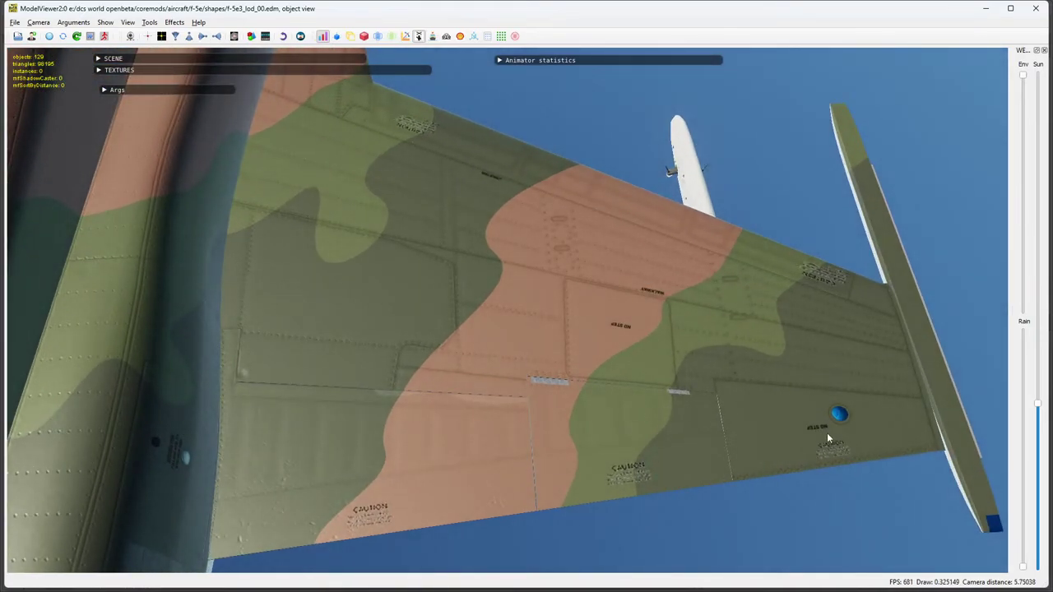
scroll(826, 432, up, 3)
Return to Photoshop, turn the no step copy 6 label about half a turn and move it to X 321 px, Y 492 px.
key(alt+Tab)
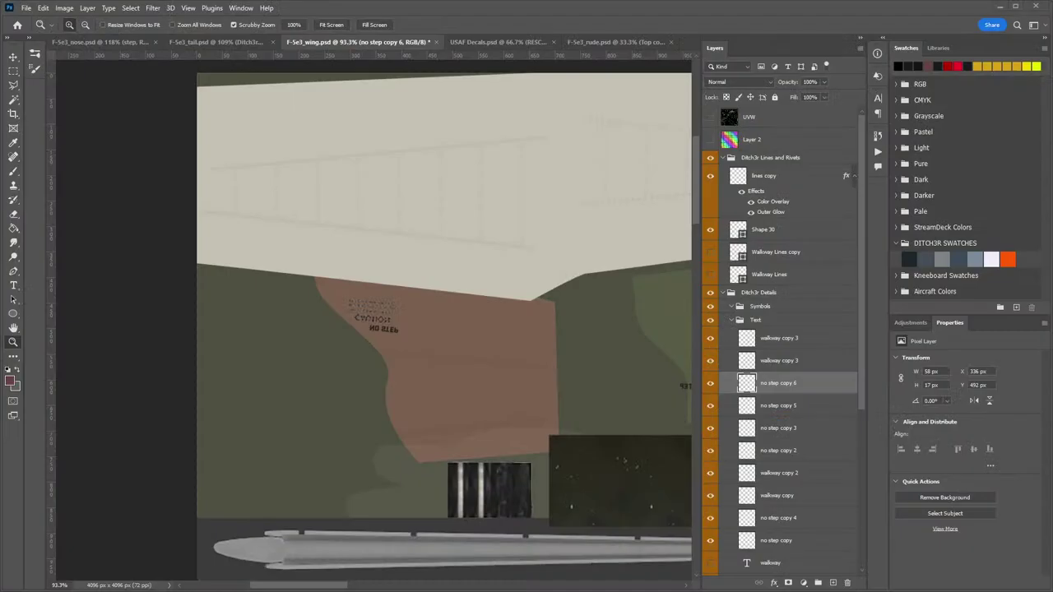
key(ctrl+t)
drag(446, 279, 305, 368)
key(Return)
key(z)
key(v)
drag(376, 335, 365, 336)
Replace F-5e3_wing.dds in the Ditch3r's F5 1 folder with a new DDS copy, then reload and examine the wing labels in ModelViewer.
click(26, 8)
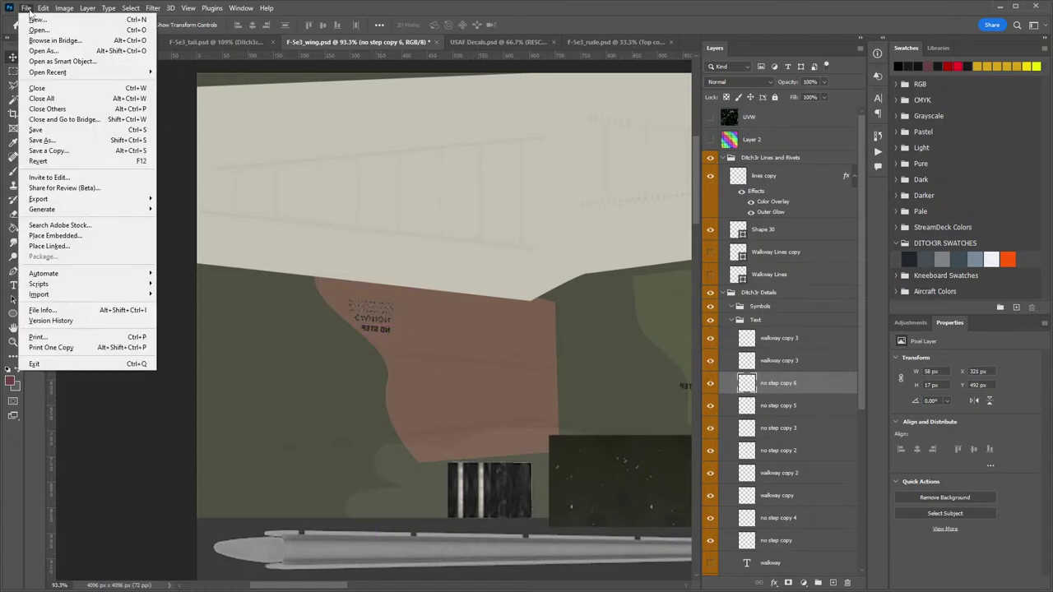
click(49, 151)
click(99, 362)
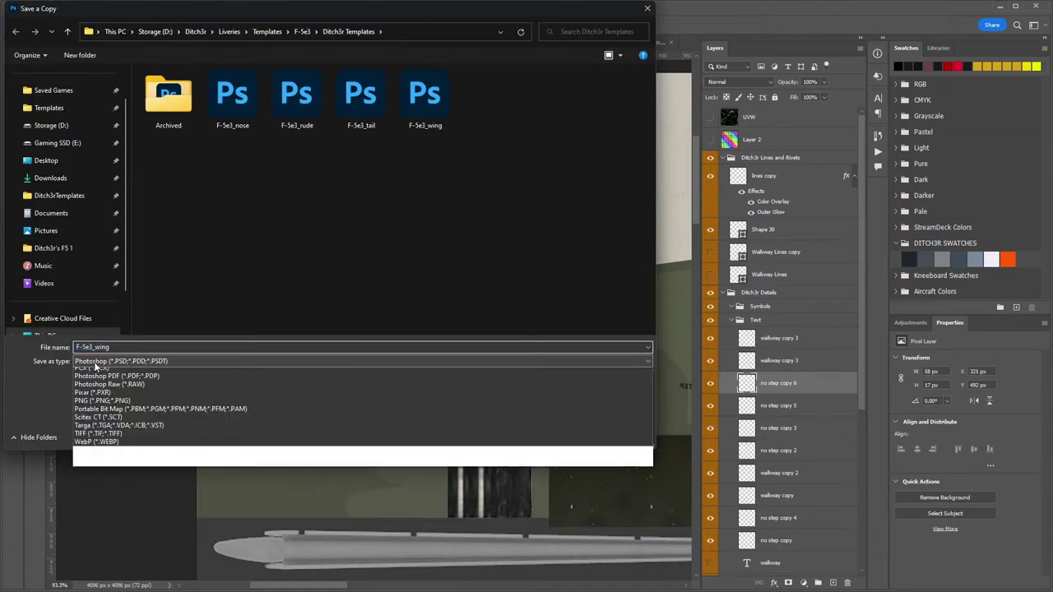
click(99, 393)
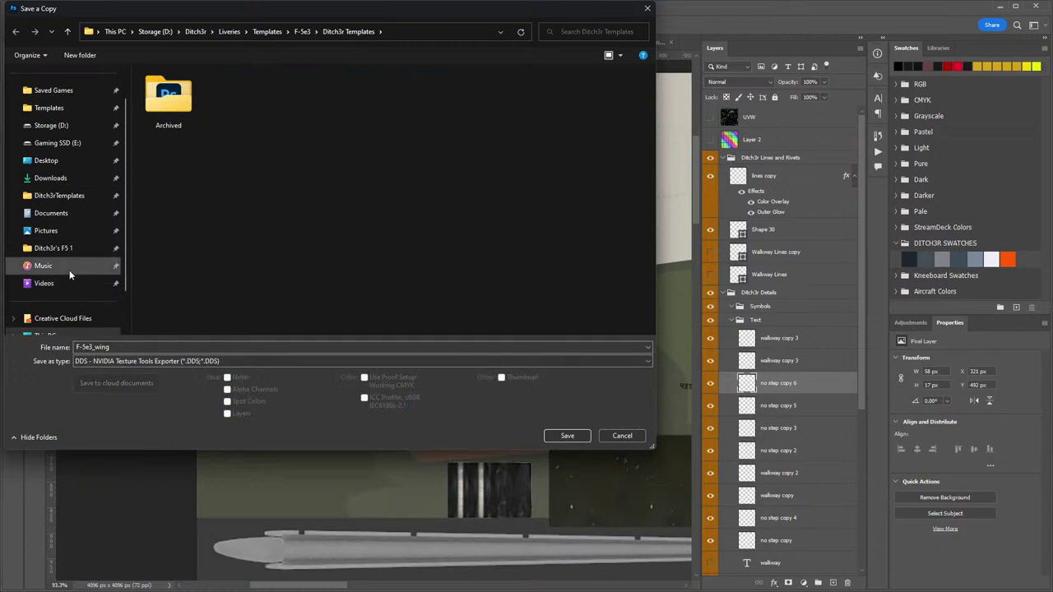
click(66, 247)
double_click(536, 102)
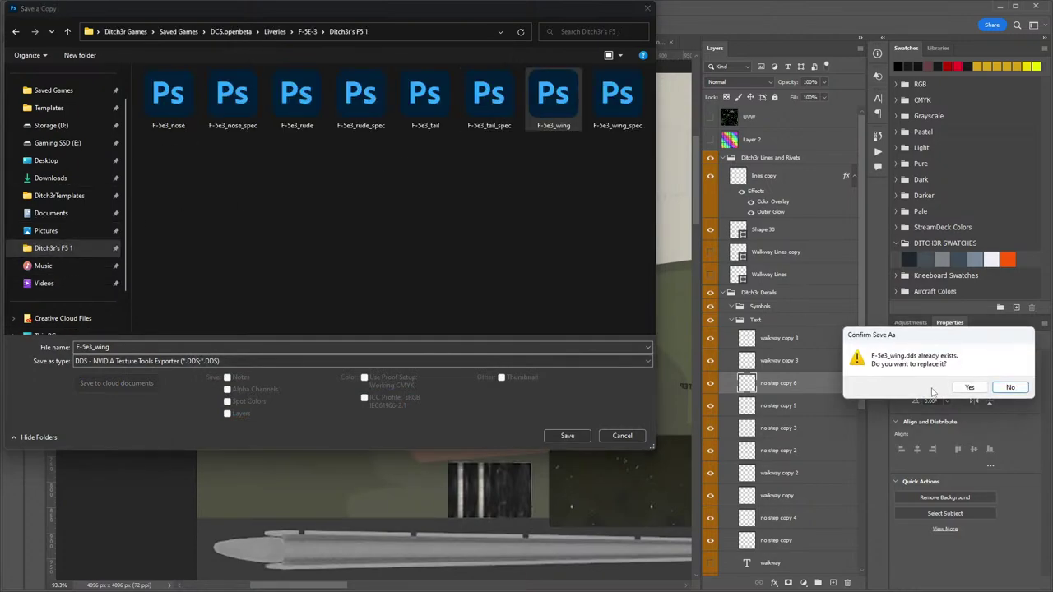
click(969, 388)
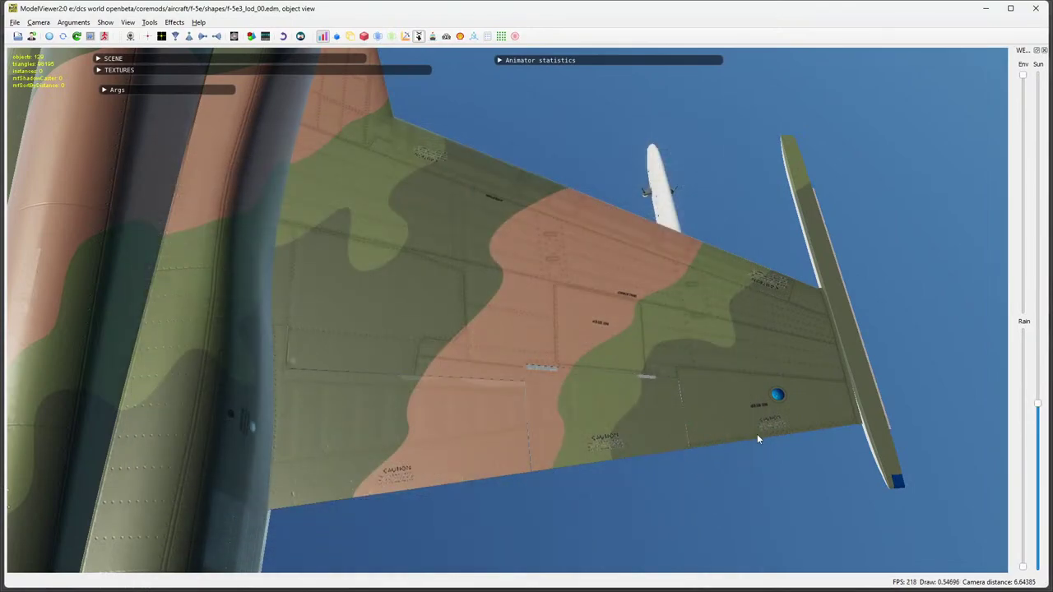
drag(673, 428, 676, 492)
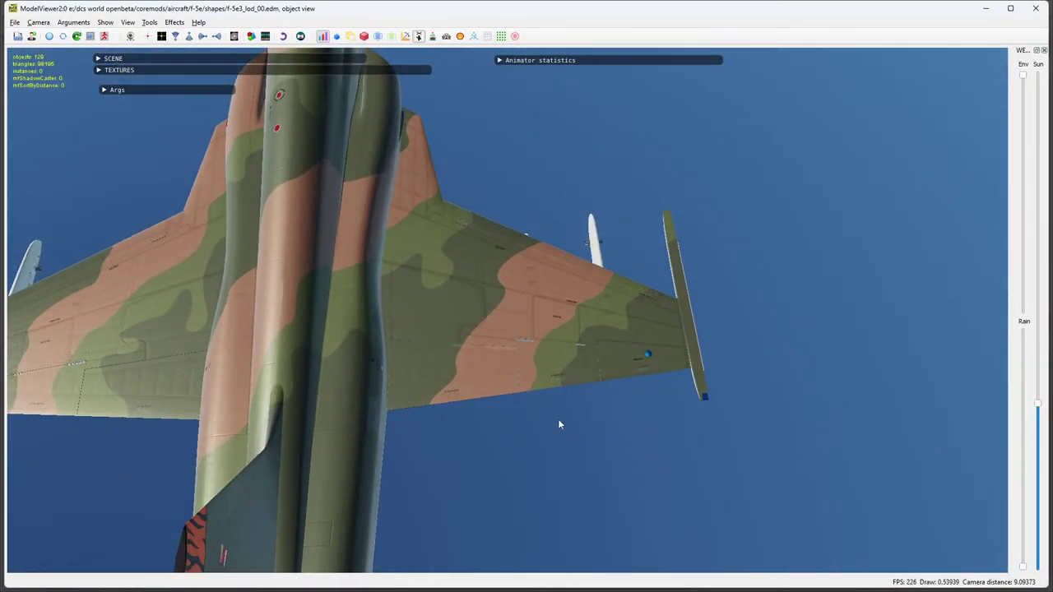
drag(558, 424, 586, 267)
click(50, 36)
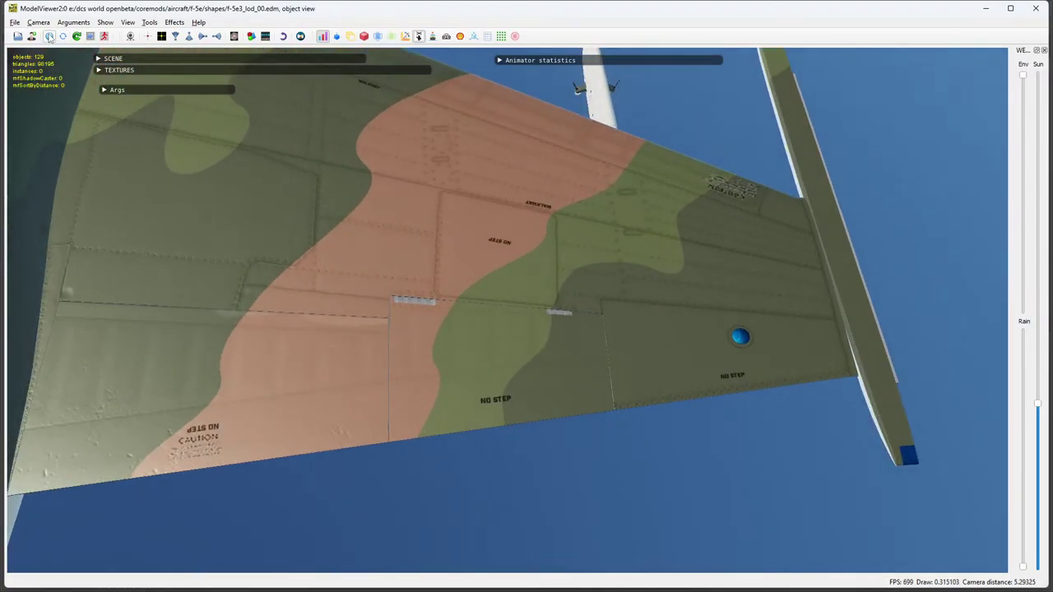
drag(636, 412, 485, 421)
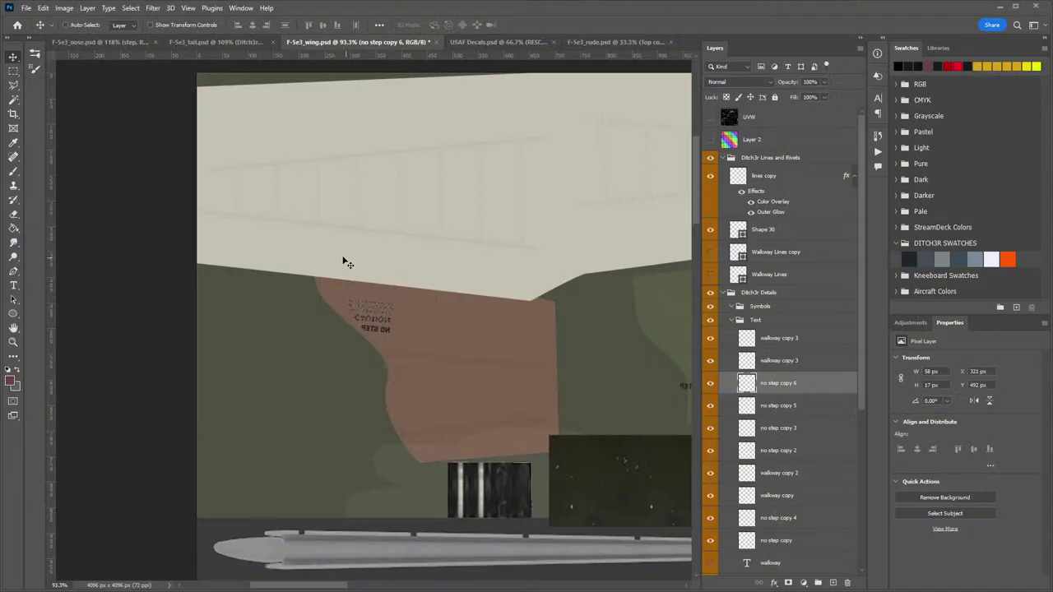
In Photoshop, rotate the no step copy 6 label about half a turn to match the reading direction of the CAUTION text.
key(ctrl+t)
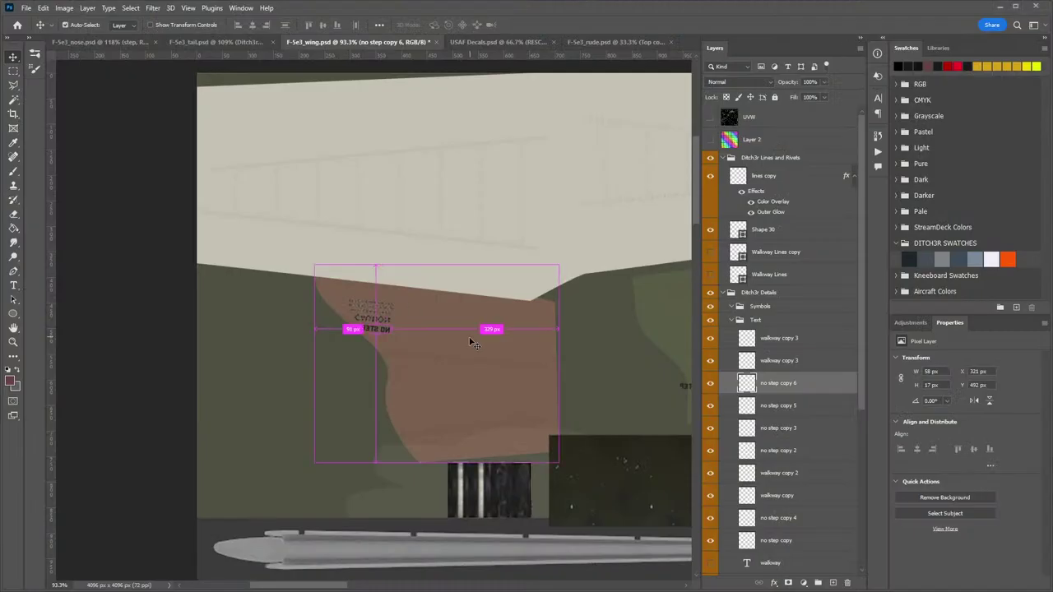
drag(431, 304, 285, 362)
key(Return)
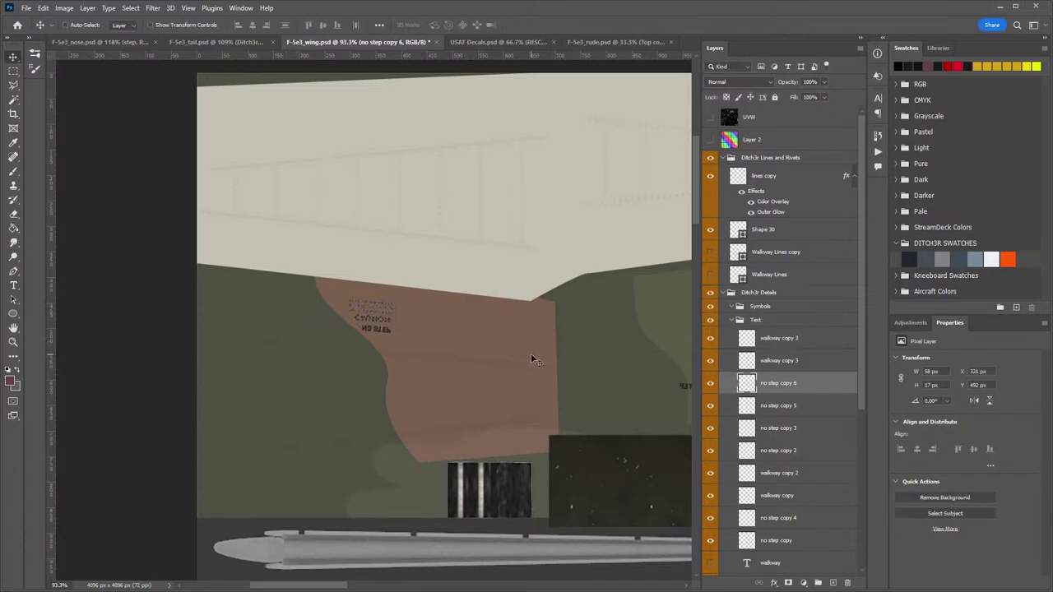
Export the wing as a DDS copy with BC7 format over F-5e3_wing in Ditch3r's F5 1, and check the NO STEP labels in ModelViewer.
click(33, 7)
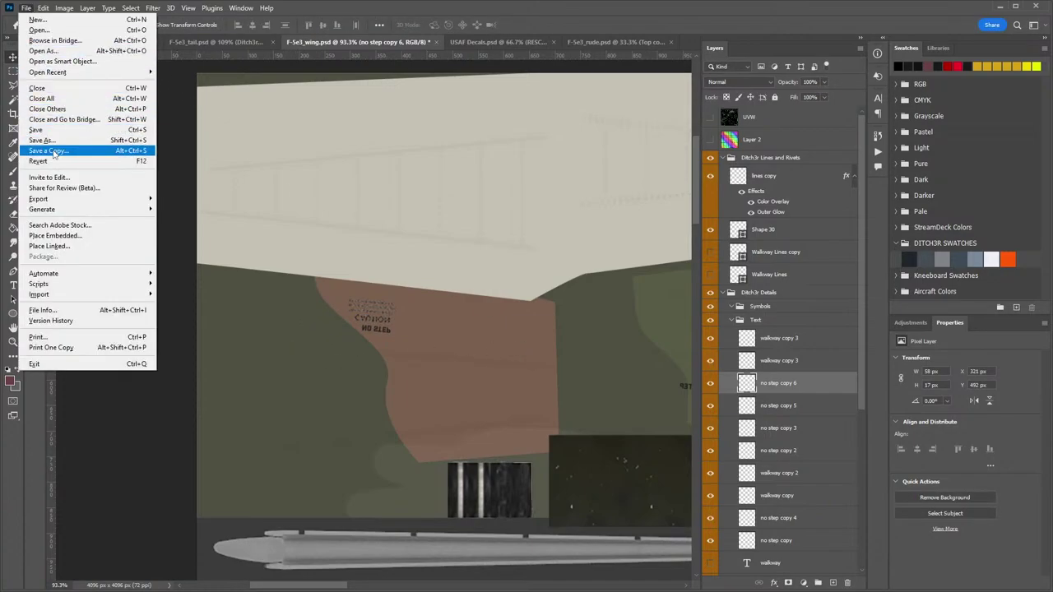
click(49, 136)
click(122, 362)
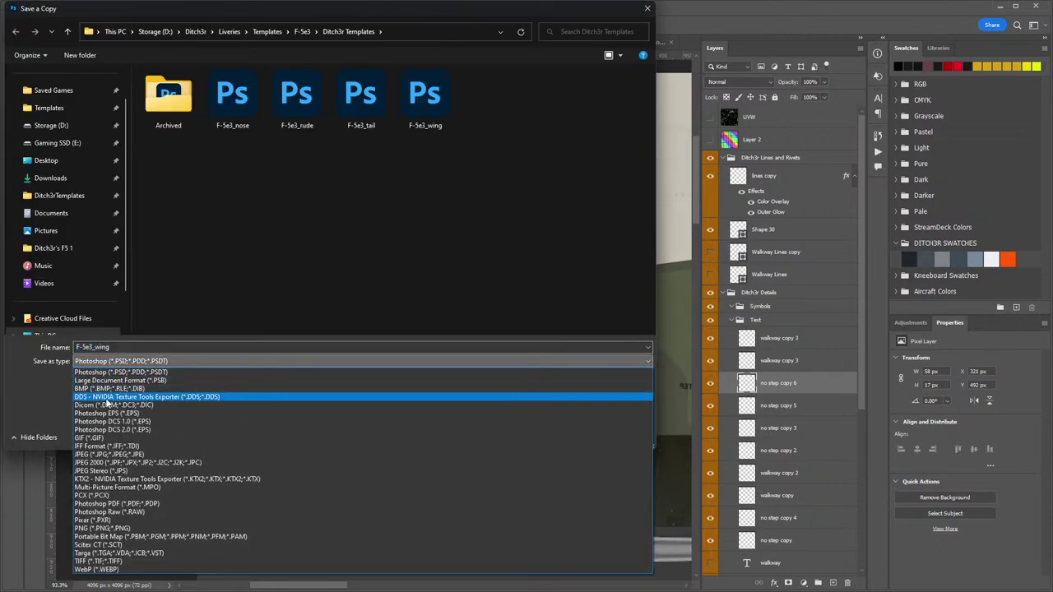
click(111, 398)
click(71, 248)
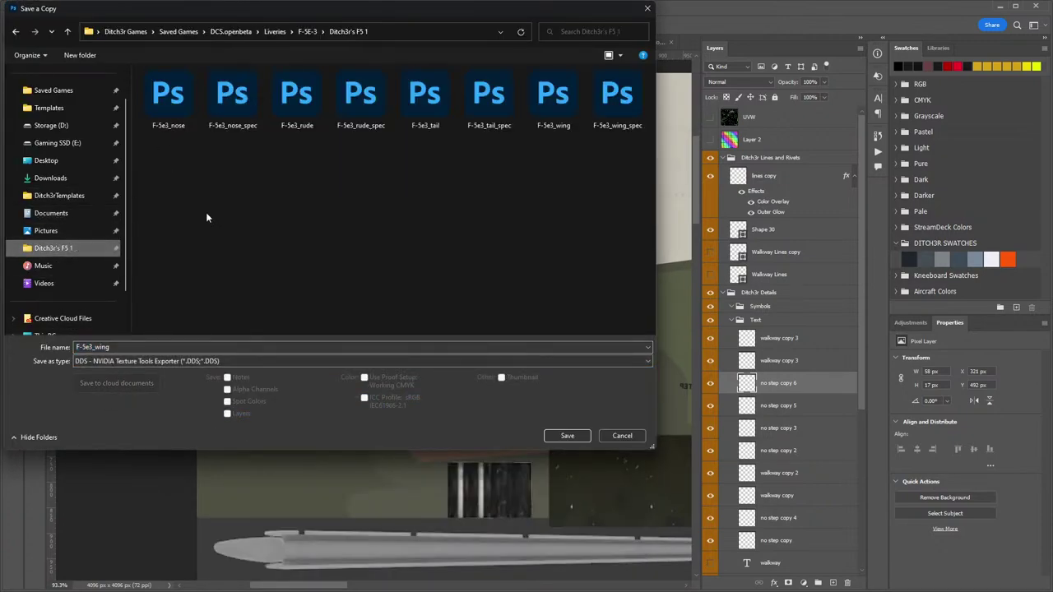
double_click(552, 97)
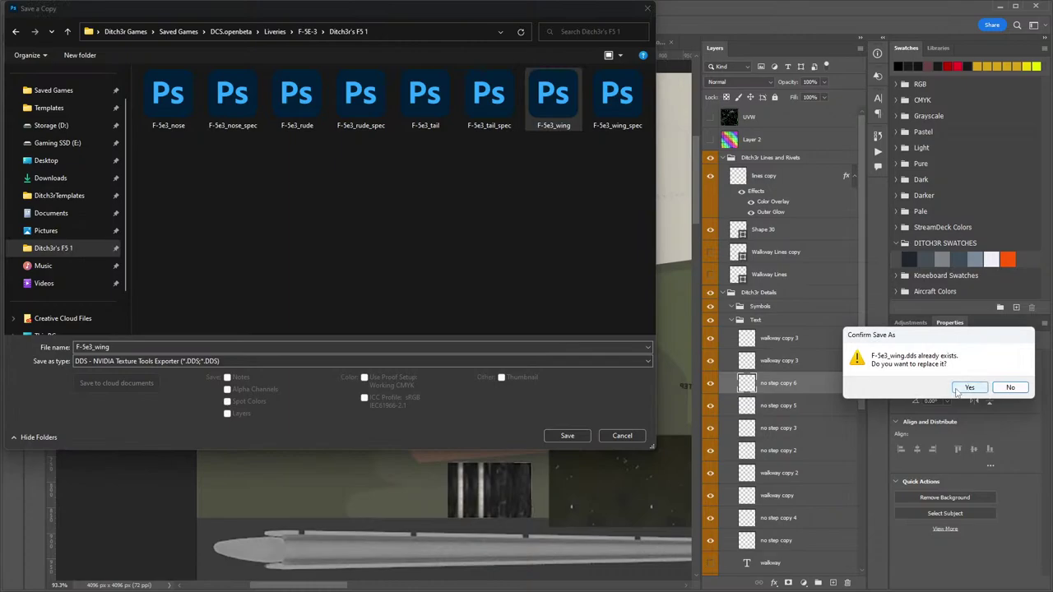
click(946, 387)
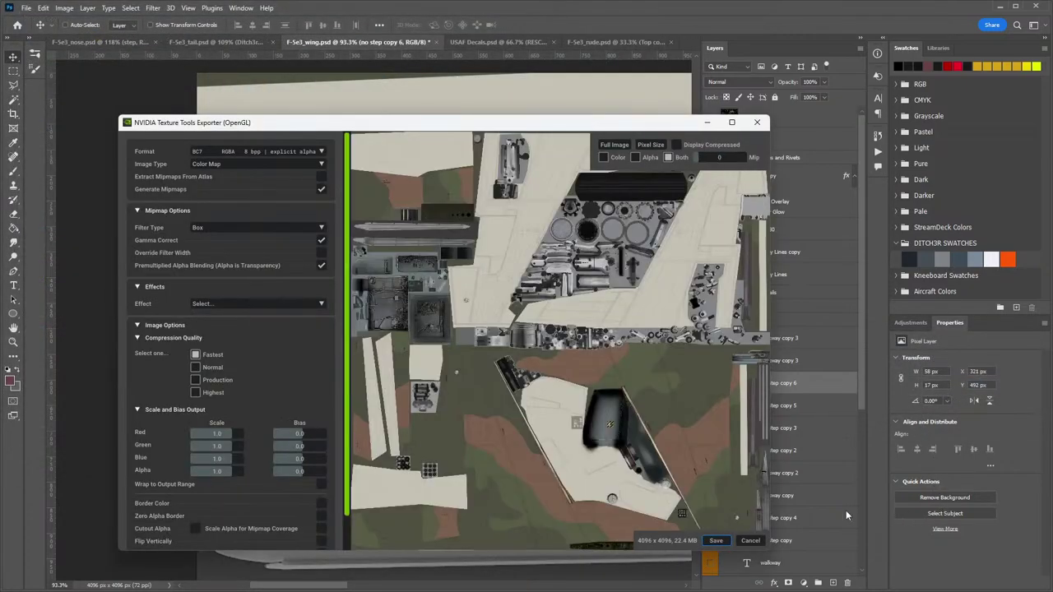
click(719, 540)
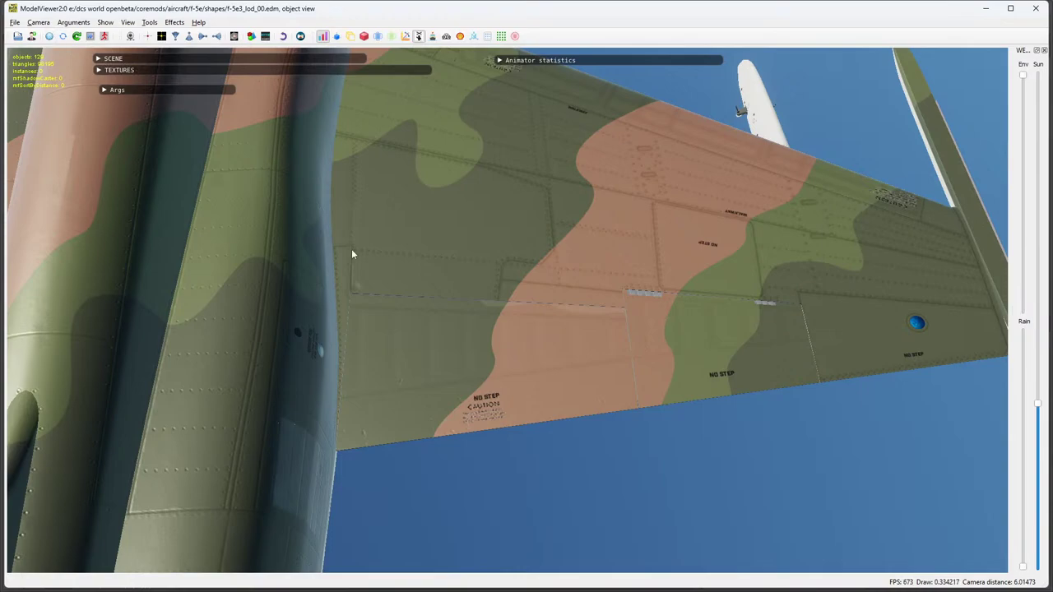
scroll(489, 401, down, 2)
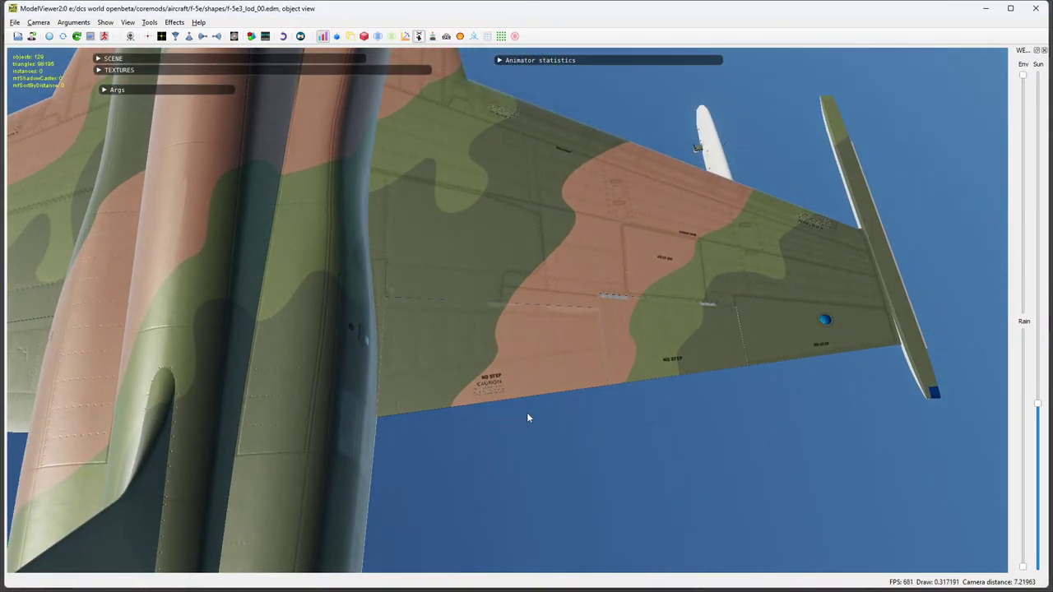
drag(503, 371, 502, 322)
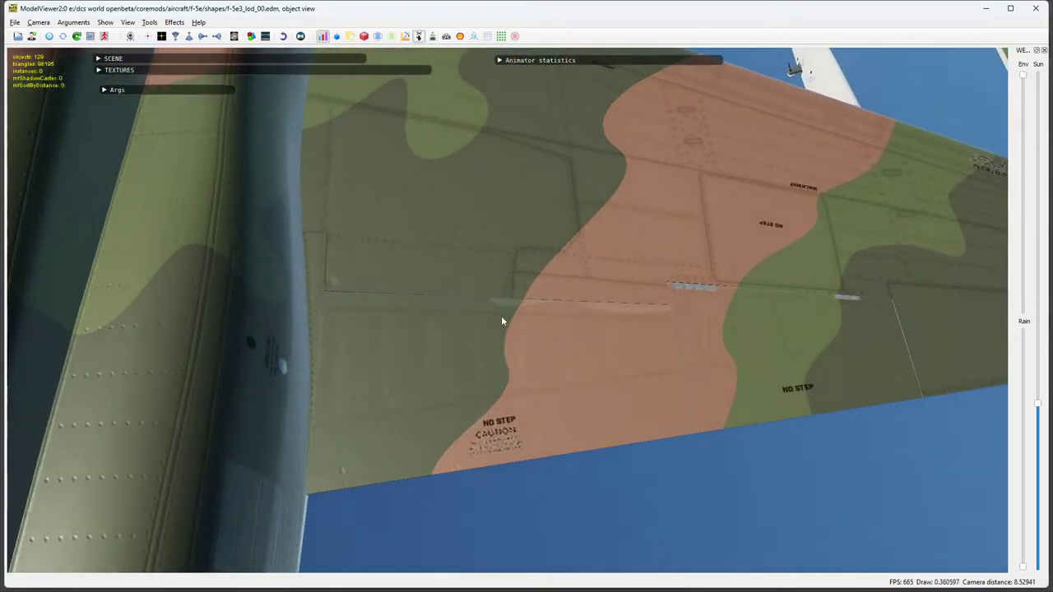
drag(622, 370, 513, 321)
scroll(604, 282, down, 3)
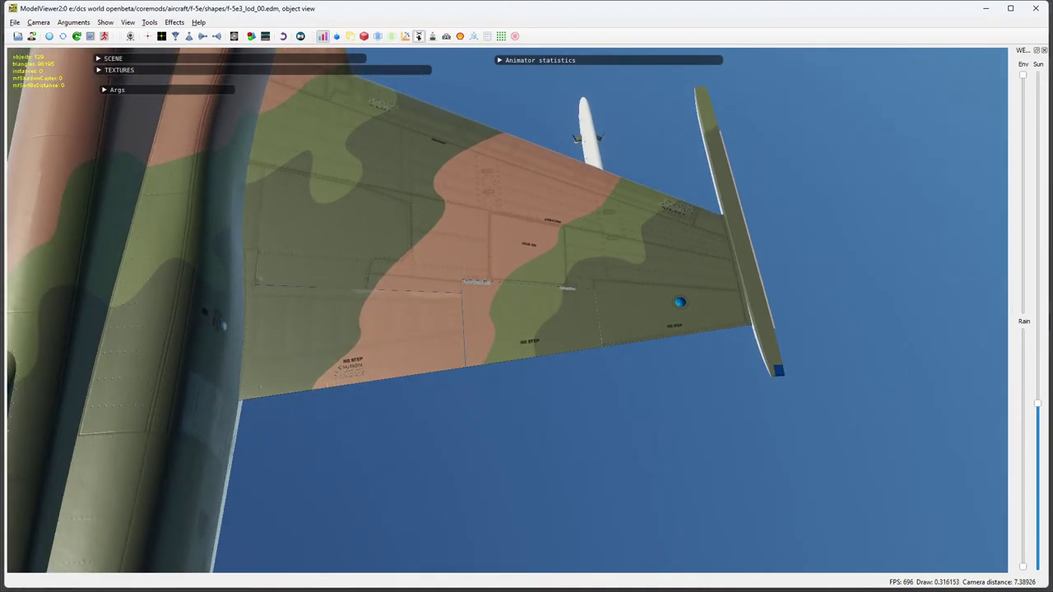
In Photoshop, move no step copy 6 over the CAUTION text at X 315 px, Y 472 px, and erase the stencil from Stencils early copy 2.
key(alt+Tab)
drag(370, 336, 367, 325)
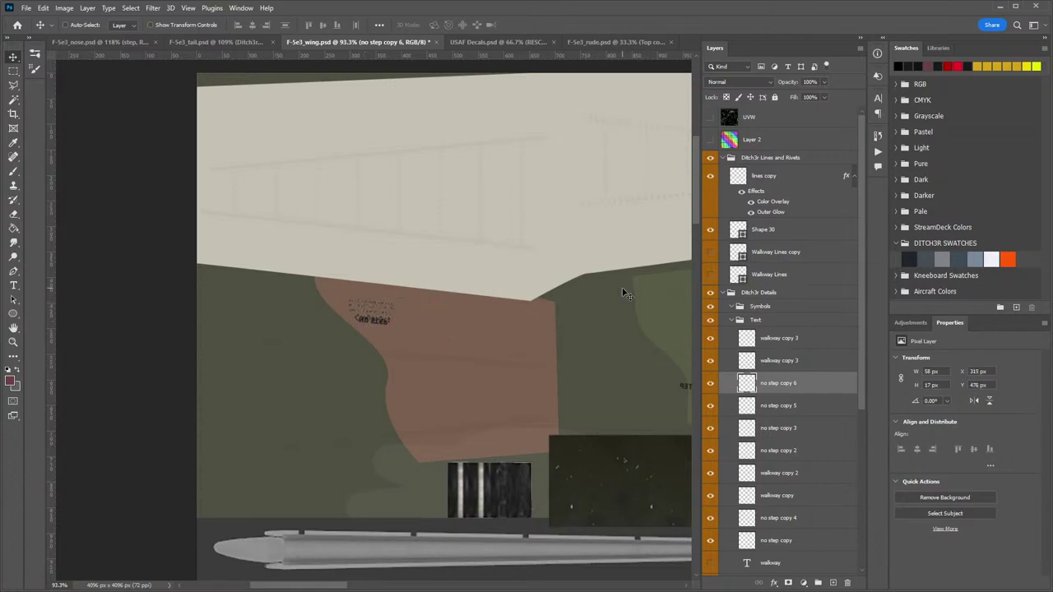
scroll(784, 431, down, 3)
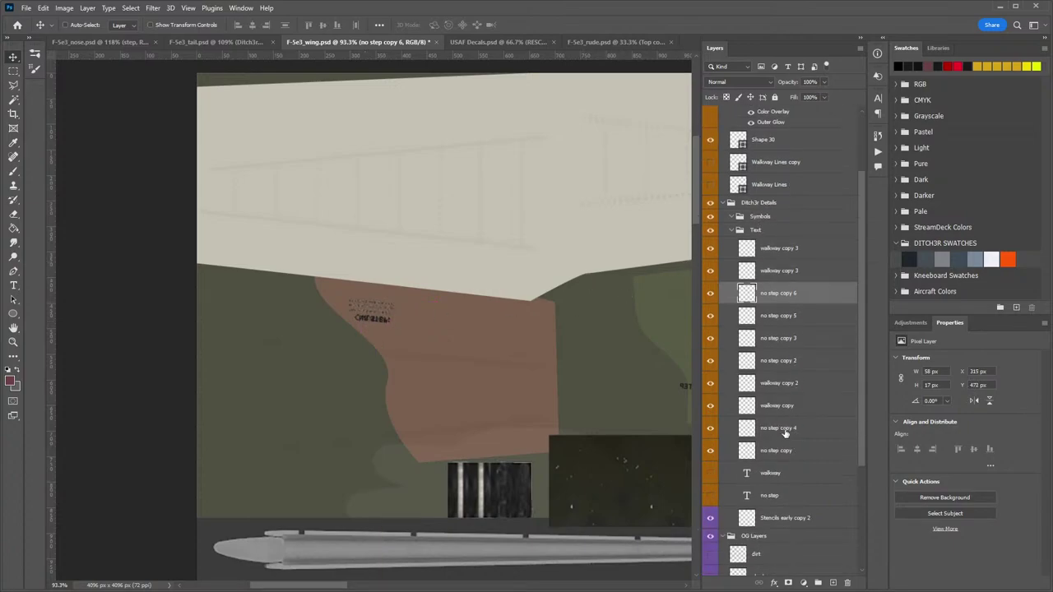
click(791, 518)
key(e)
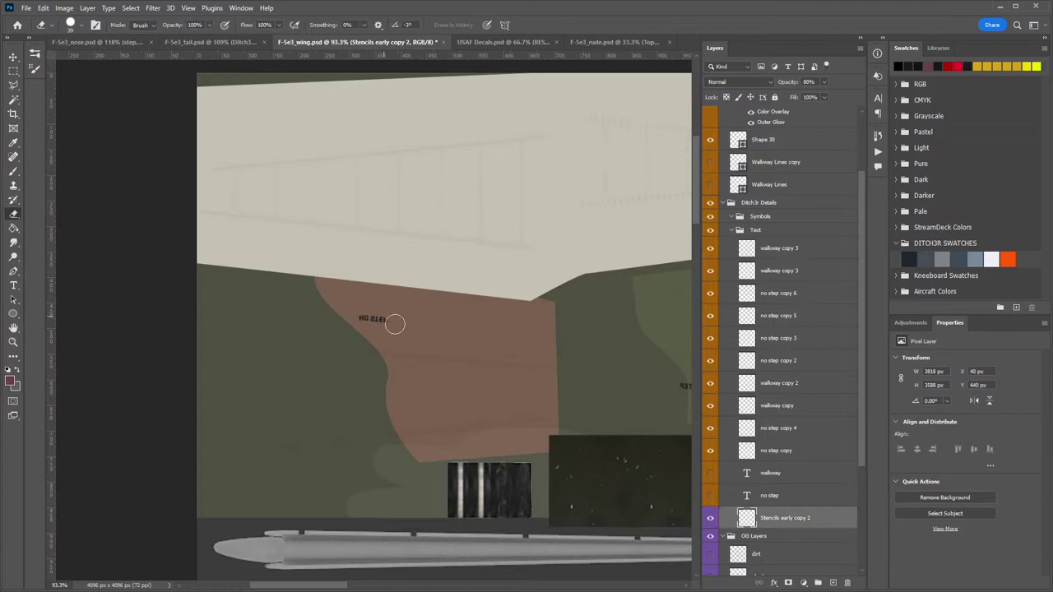
Duplicate the no step copy label and move the duplicate towards the caution stencil on the brown area of the lower flap panel.
key(z)
scroll(529, 345, down, 5)
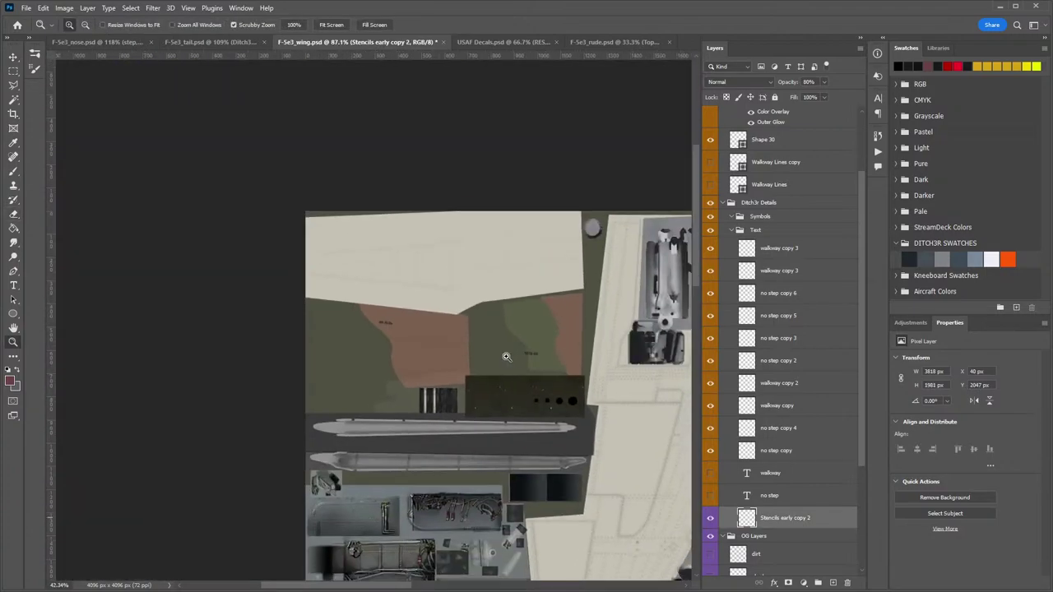
drag(506, 356, 510, 356)
key(space)
drag(539, 416, 340, 216)
drag(435, 332, 295, 104)
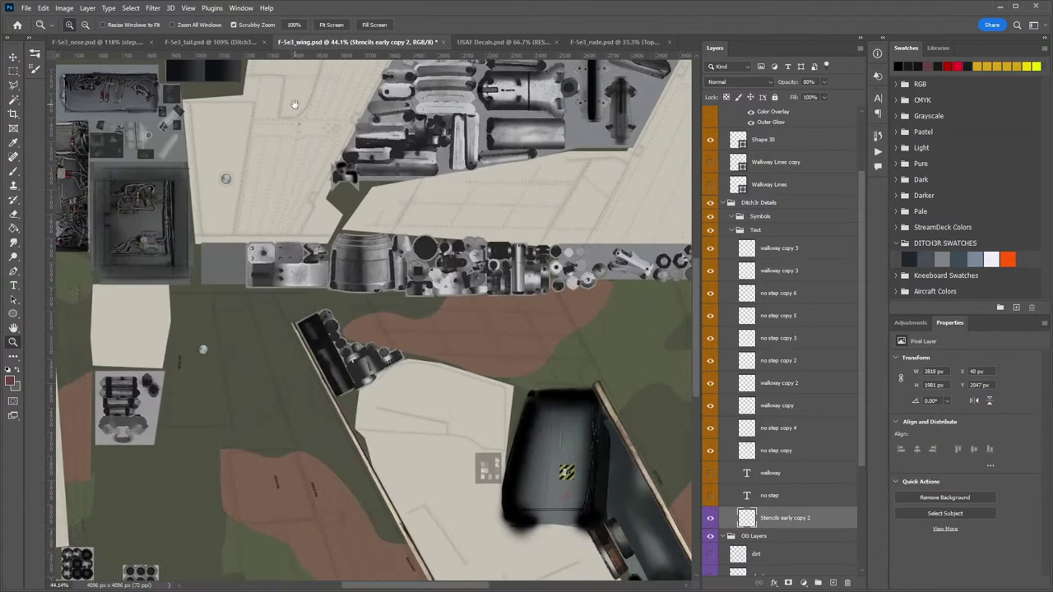
drag(370, 443, 534, 197)
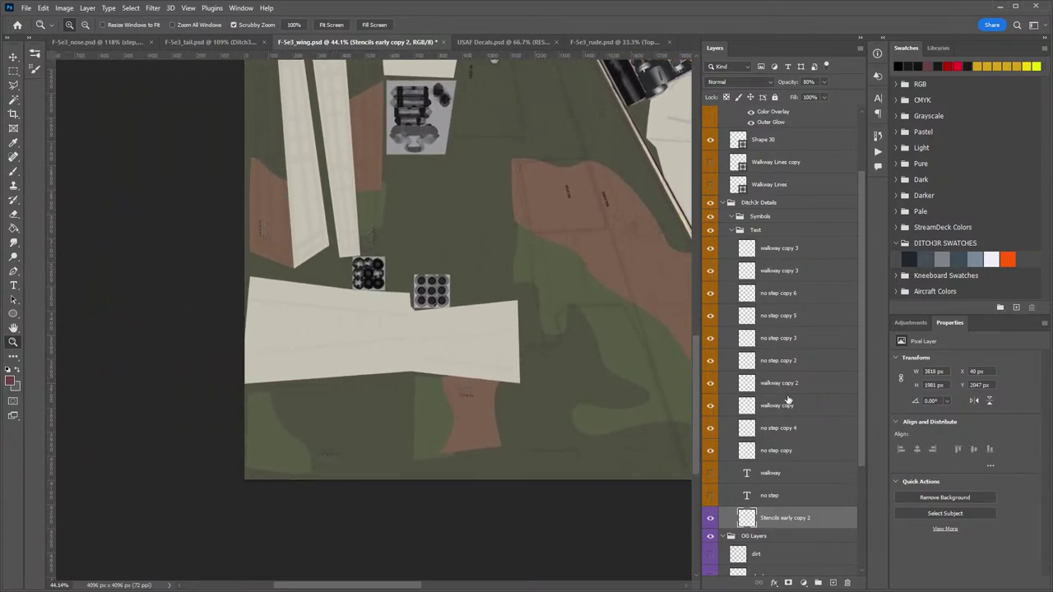
click(787, 450)
key(v)
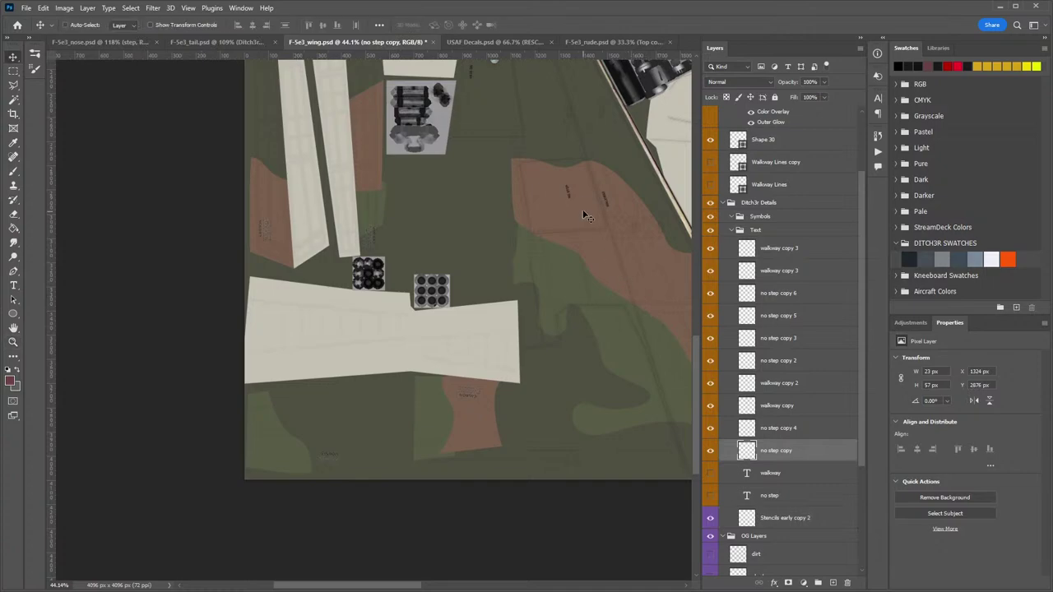
drag(582, 212, 535, 369)
Rotate the no step copy 7 label to match the caution stencil on the brown flap area and place it at X 896 px, Y 3742 px.
key(z)
key(ctrl+t)
drag(505, 475, 583, 361)
key(Return)
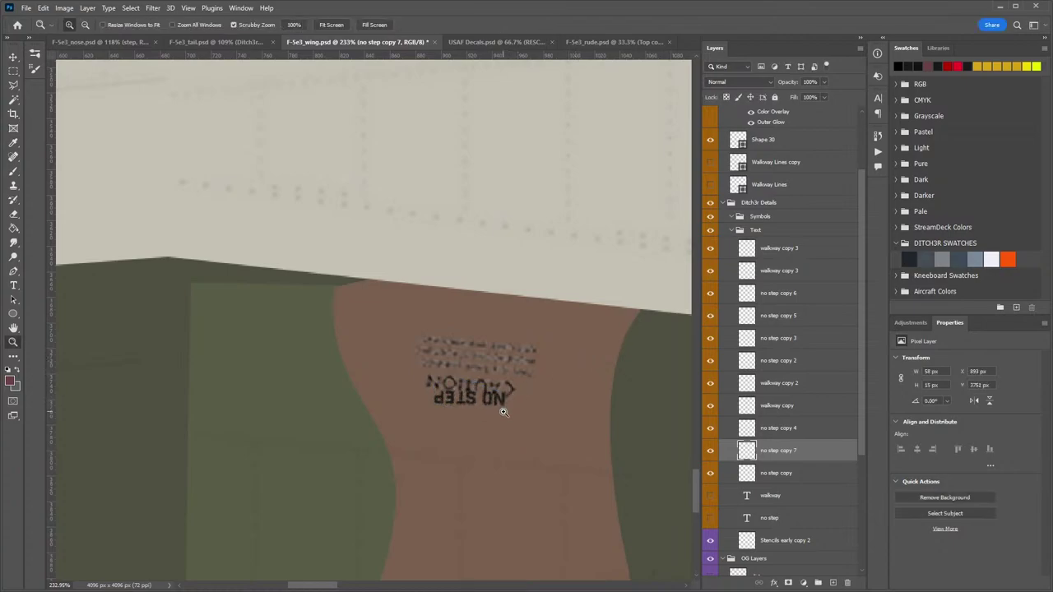
key(ctrl+t)
drag(530, 434, 542, 451)
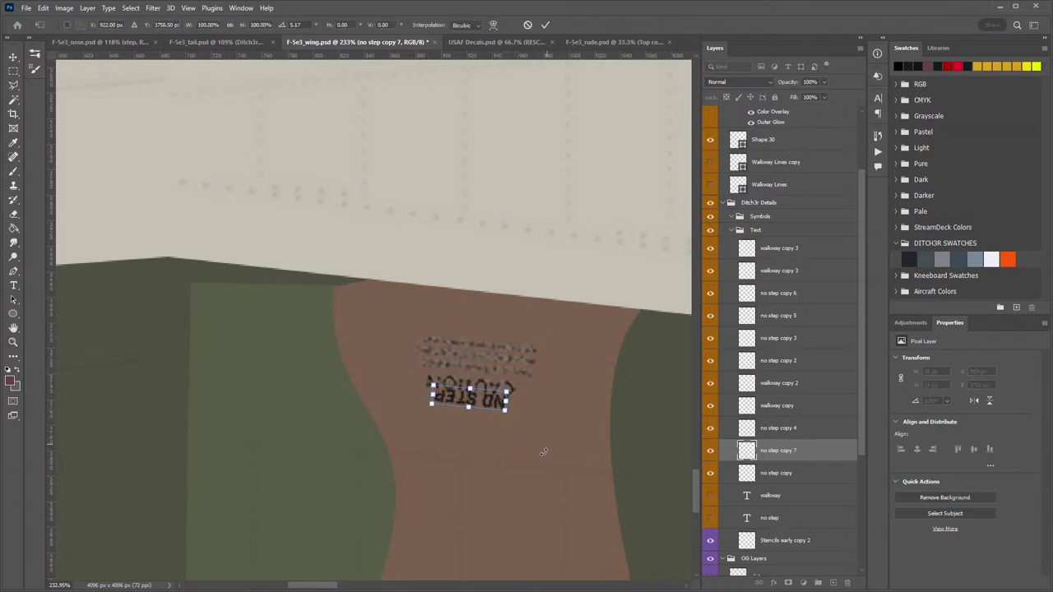
key(Return)
key(v)
drag(476, 409, 483, 393)
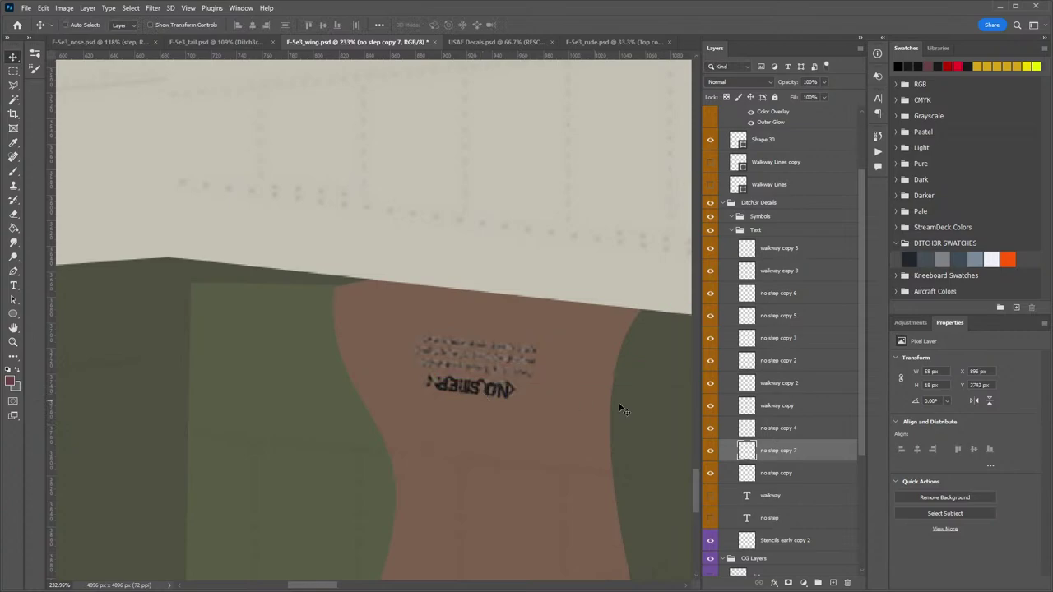
Erase the caution stencil around the NO STEP label on the brown flap area from the Stencils early copy 2 layer.
click(762, 550)
key(e)
mouse_move(583, 399)
mouse_down()
mouse_move(487, 360)
mouse_move(406, 374)
mouse_move(583, 375)
mouse_up()
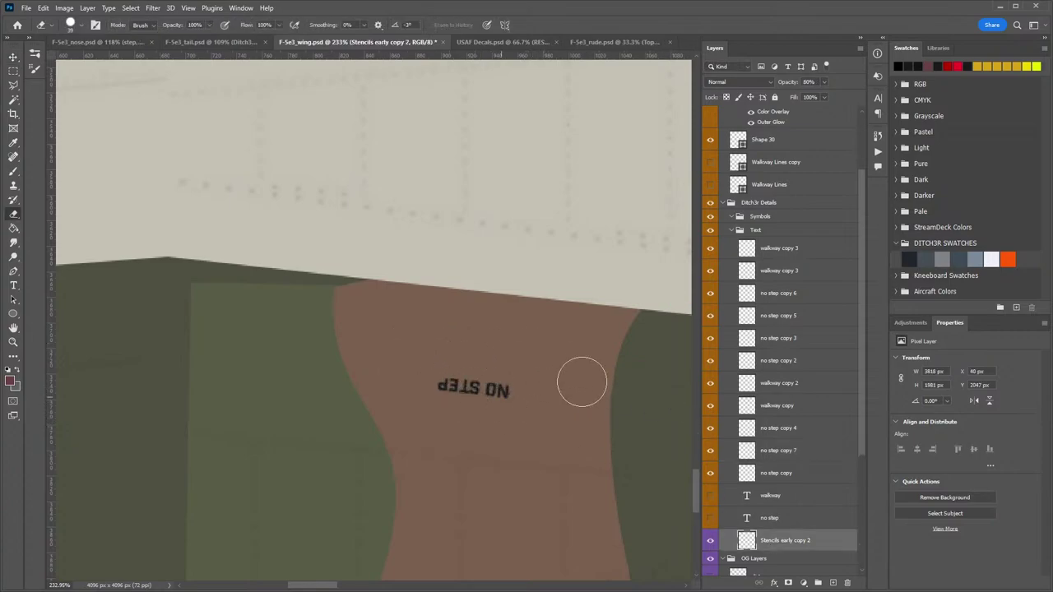
key(z)
drag(493, 434, 449, 427)
drag(385, 447, 608, 262)
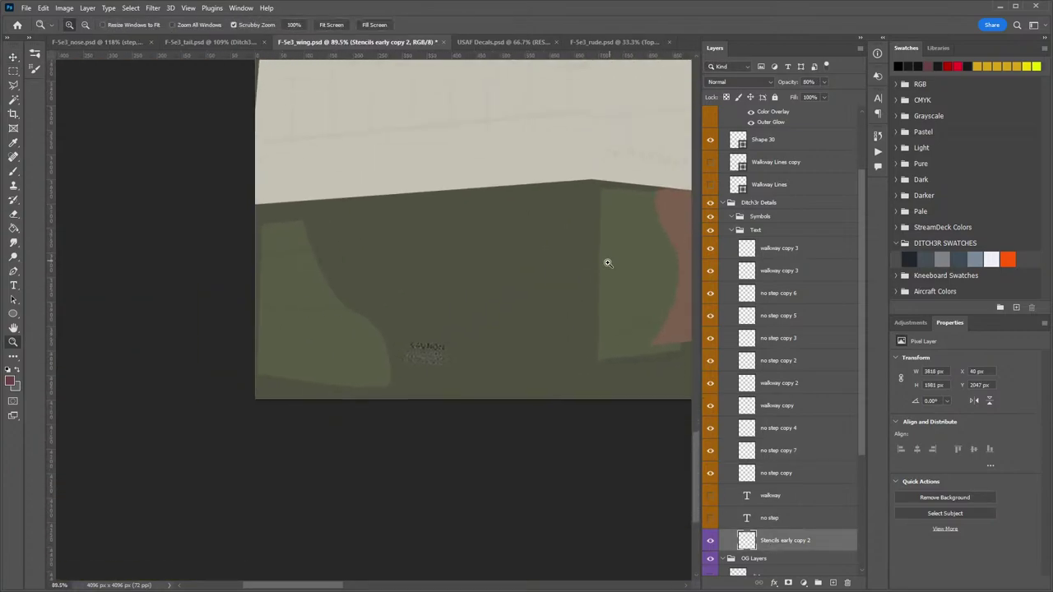
key(v)
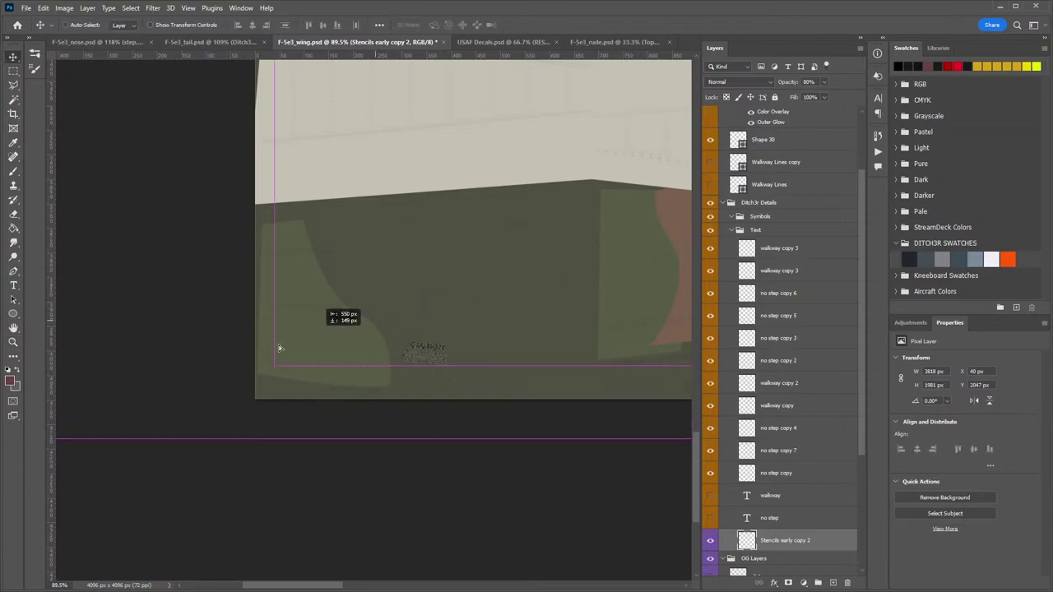
drag(240, 539, 505, 256)
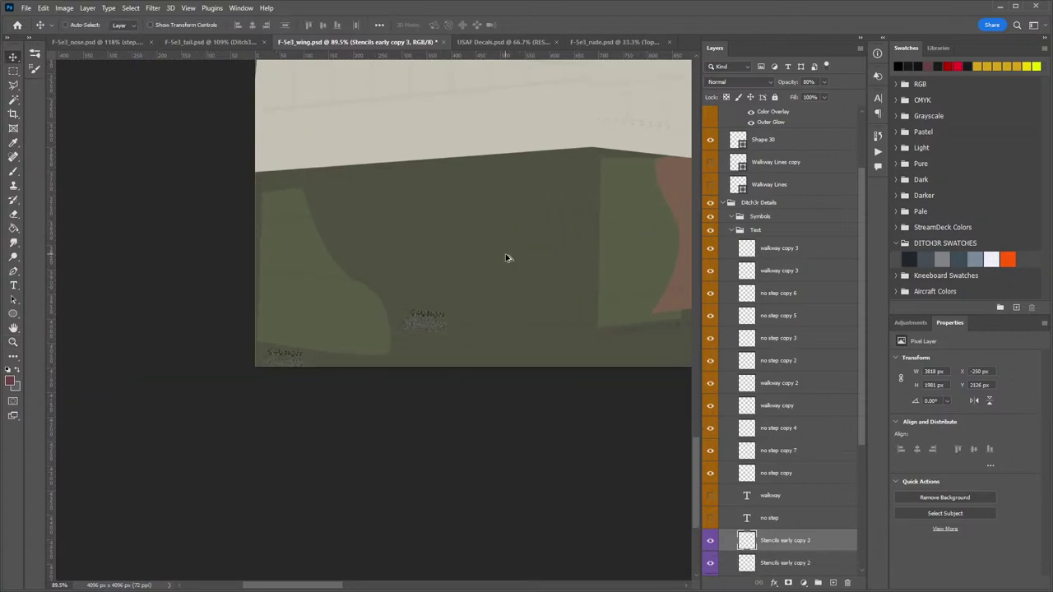
key(ctrl+z)
Duplicate the no step copy 7 label to the caution stencil on the neighbouring dark green panel and rotate the duplicate about half a turn.
click(780, 475)
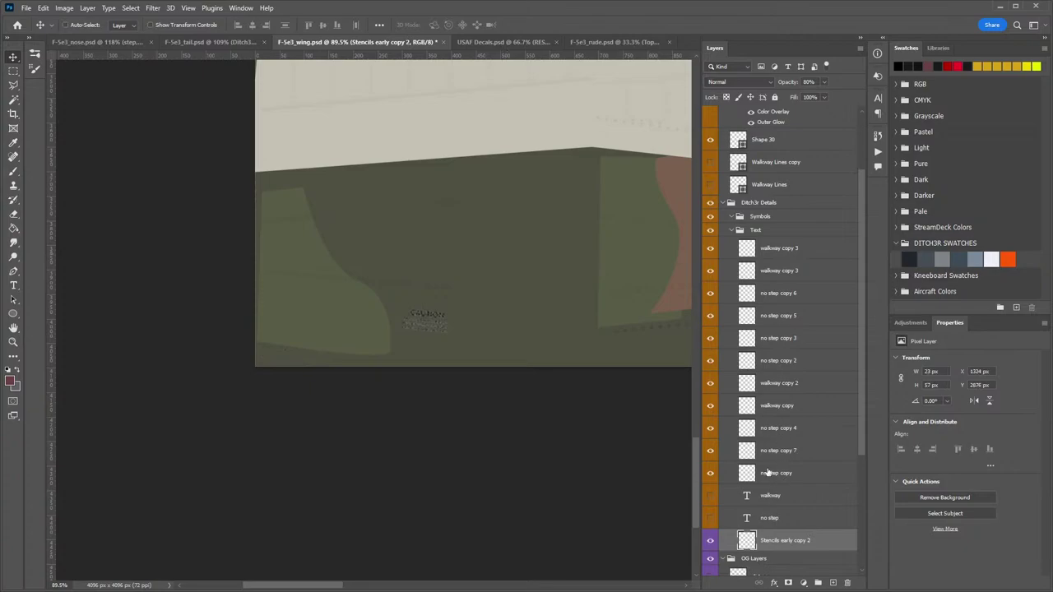
click(781, 457)
drag(594, 235, 320, 362)
key(ctrl+t)
drag(494, 292, 340, 356)
key(Return)
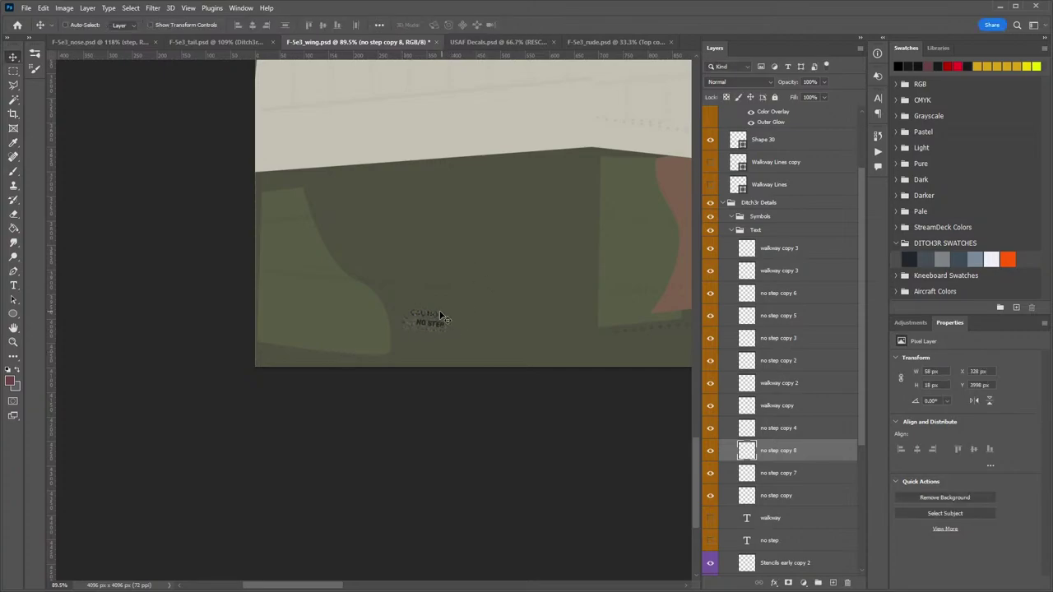
Move the no step copy 8 label over the CAUTION text and erase that stencil from the Stencils early copy 2 layer.
scroll(440, 317, up, 5)
drag(512, 412, 504, 387)
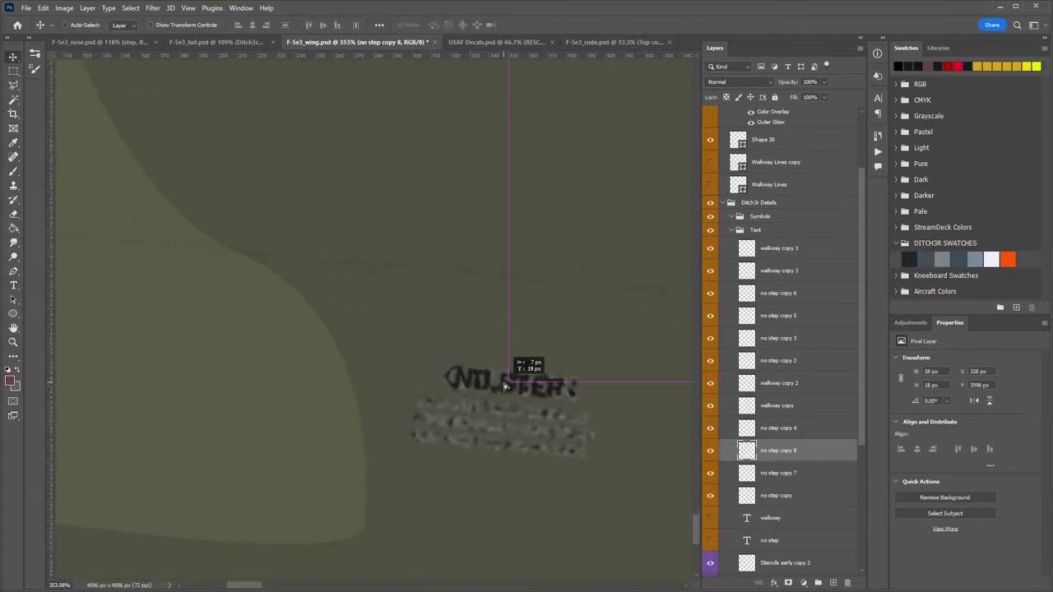
click(814, 564)
key(e)
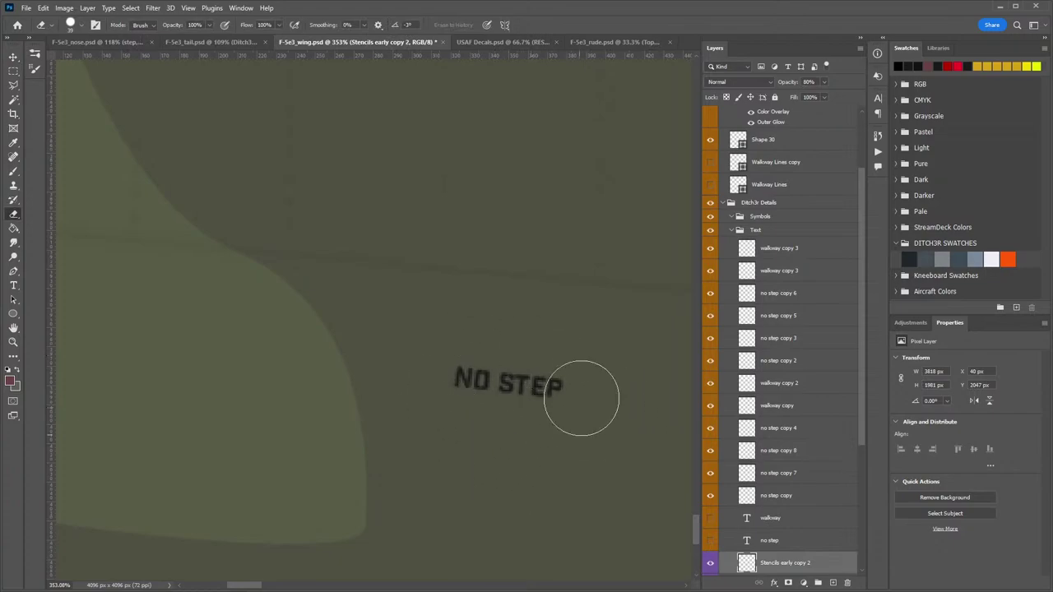
Look over the lower wing, flap and adjoining camouflage panels of the texture for remaining stencils.
key(z)
drag(590, 416, 470, 406)
drag(640, 384, 512, 404)
drag(349, 186, 348, 269)
drag(426, 363, 416, 285)
drag(508, 316, 452, 293)
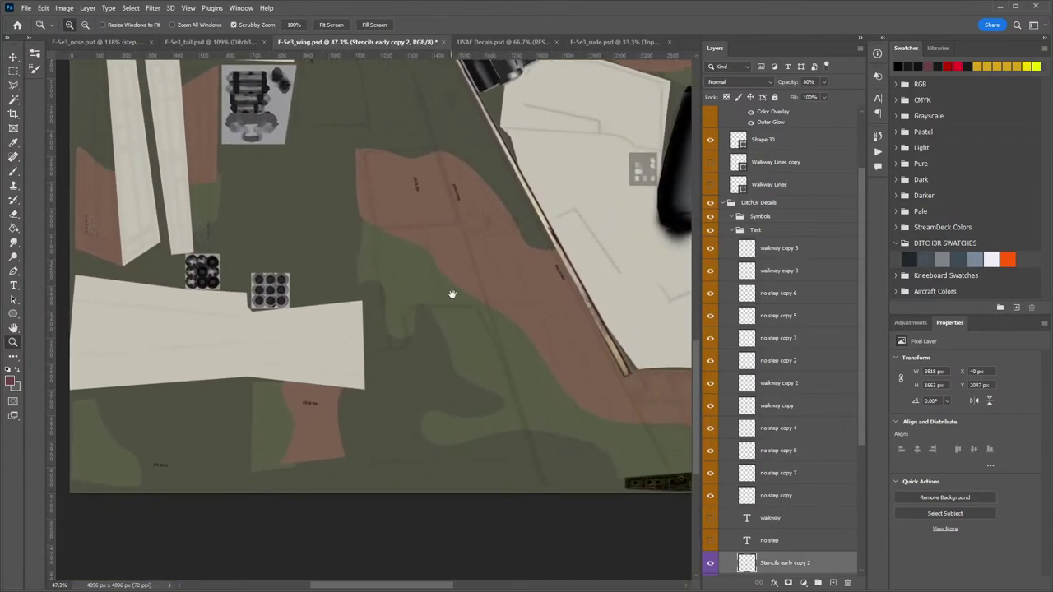
drag(516, 311, 404, 307)
drag(461, 348, 181, 328)
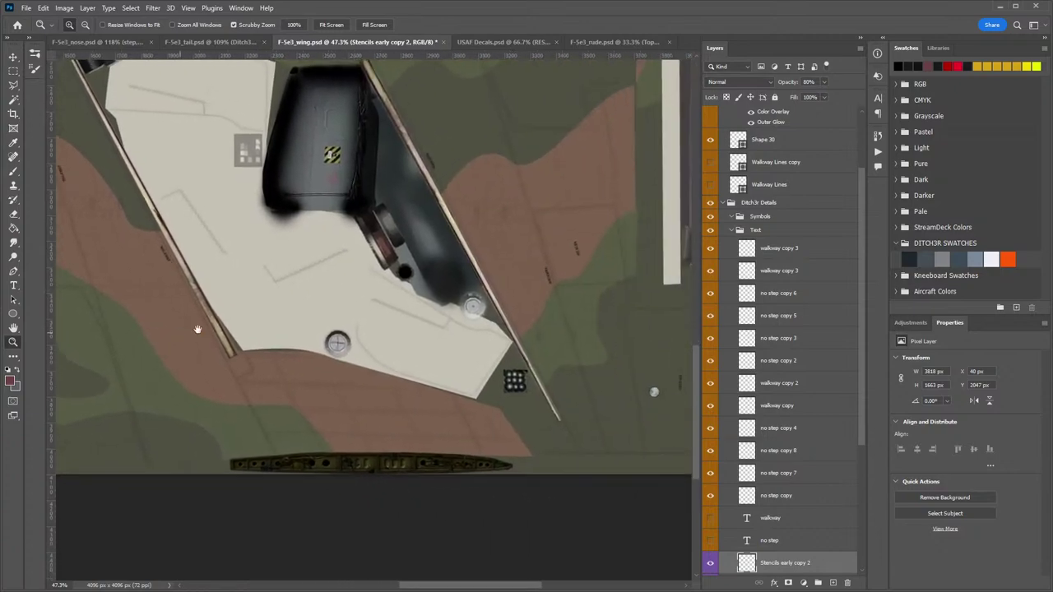
drag(491, 240, 452, 408)
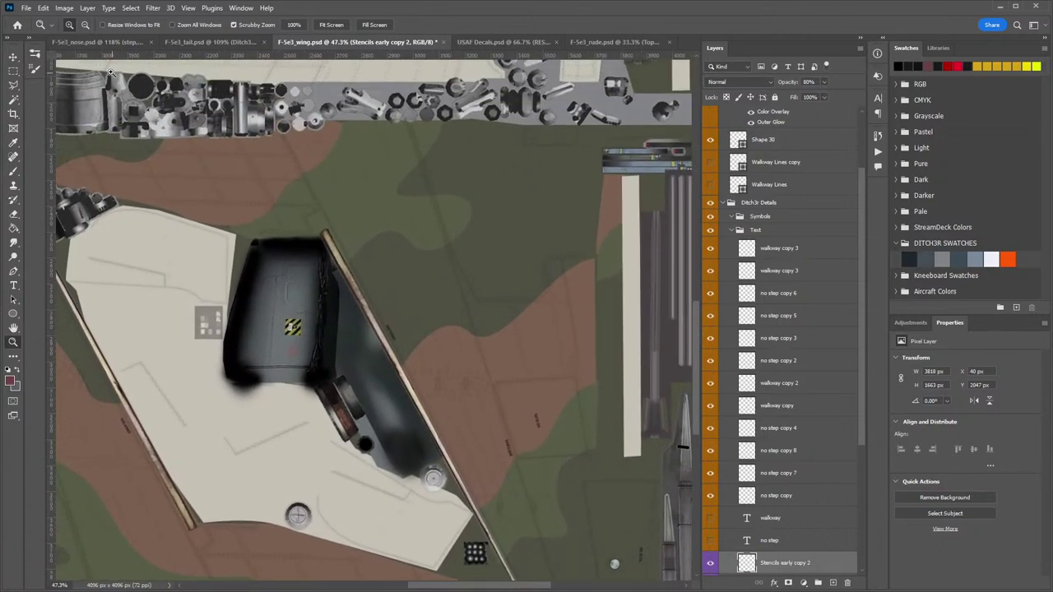
Export the wing as a DDS copy over F-5e3_wing in the Ditch3r's F5 1 folder.
click(27, 7)
click(49, 151)
click(98, 360)
click(92, 397)
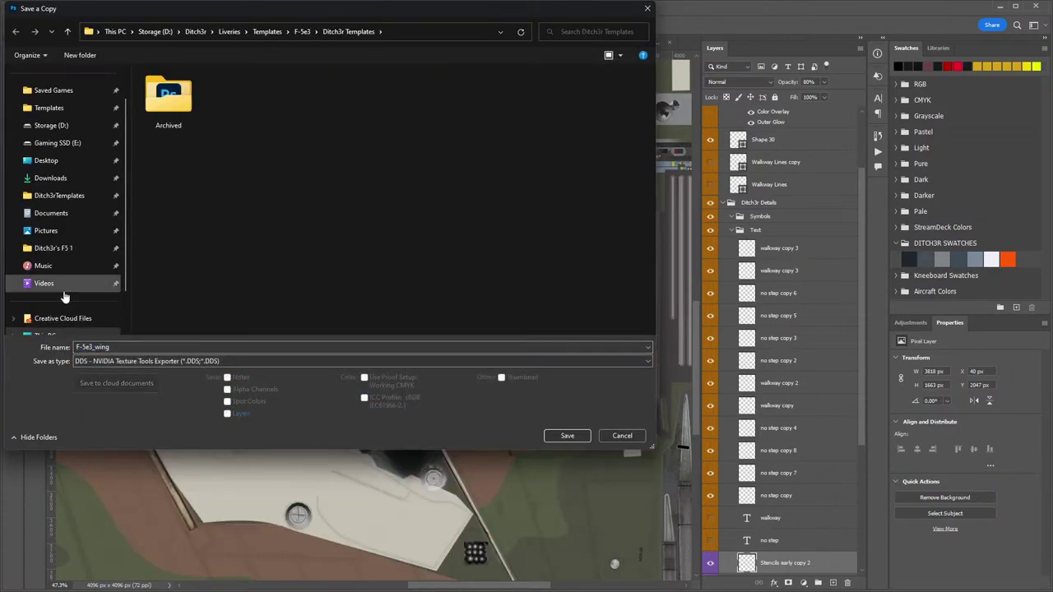
click(54, 248)
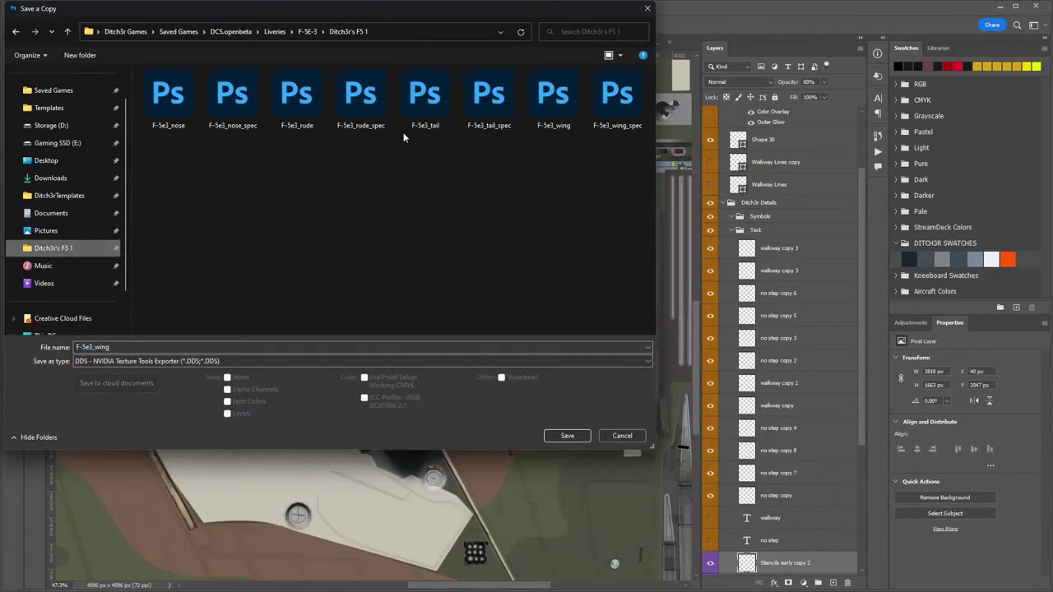
double_click(552, 102)
click(969, 388)
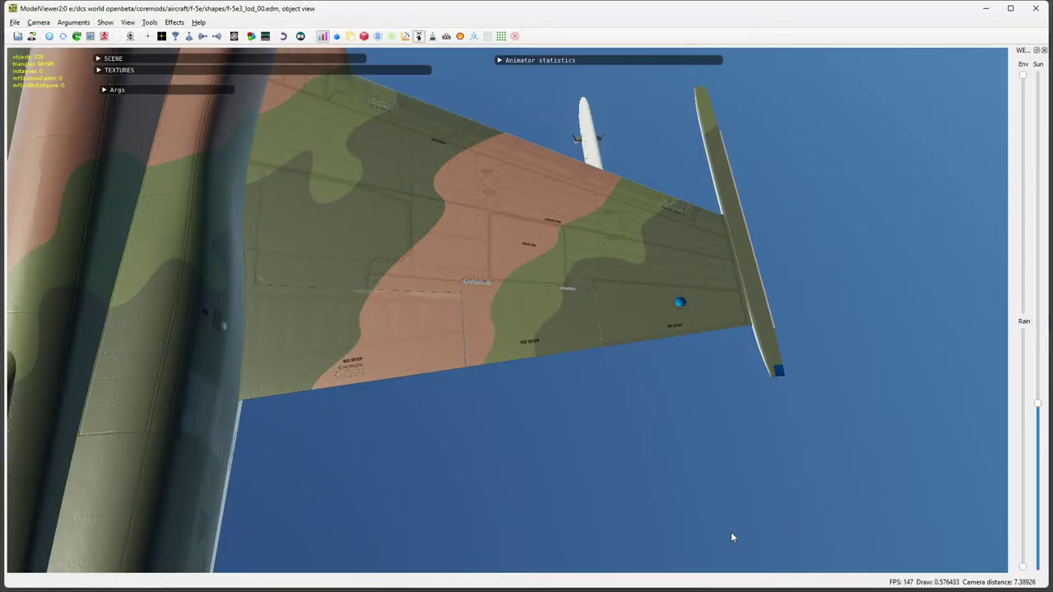
Reload the aircraft textures in ModelViewer and inspect the NO STEP labels and leftover stencils on the underside of both wings.
drag(731, 538, 499, 364)
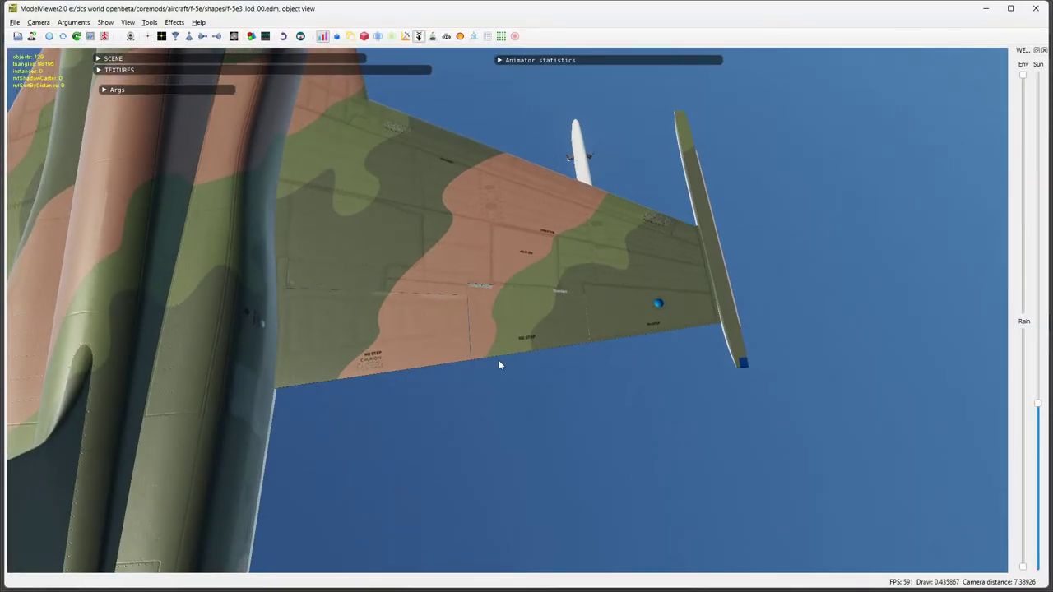
click(49, 37)
scroll(510, 375, down, 1)
key(a)
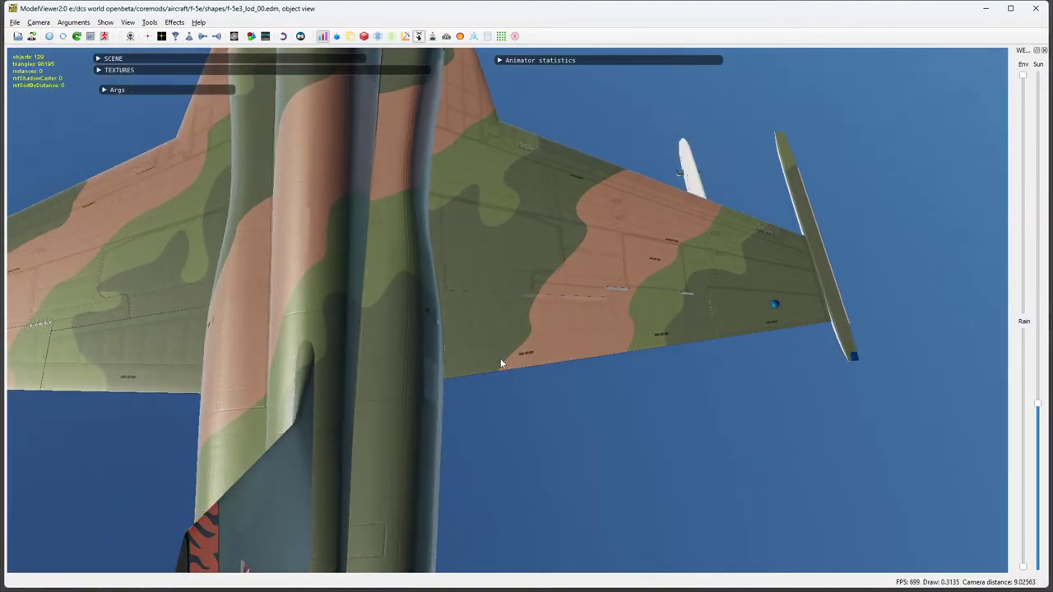
drag(763, 336, 461, 337)
scroll(588, 391, down, 2)
drag(588, 391, 558, 336)
scroll(599, 347, down, 1)
drag(656, 403, 564, 256)
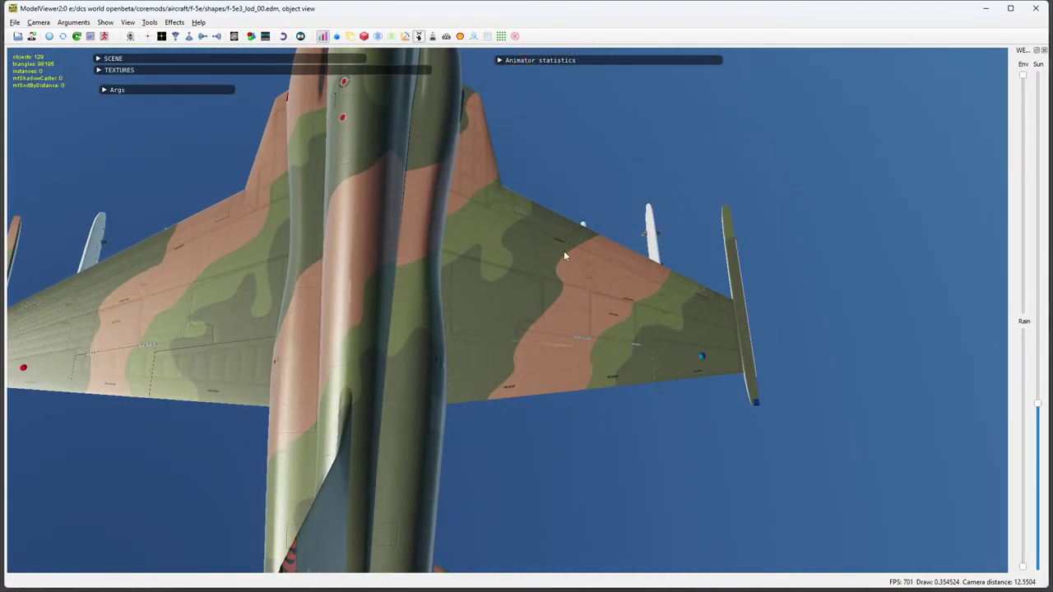
drag(614, 280, 756, 391)
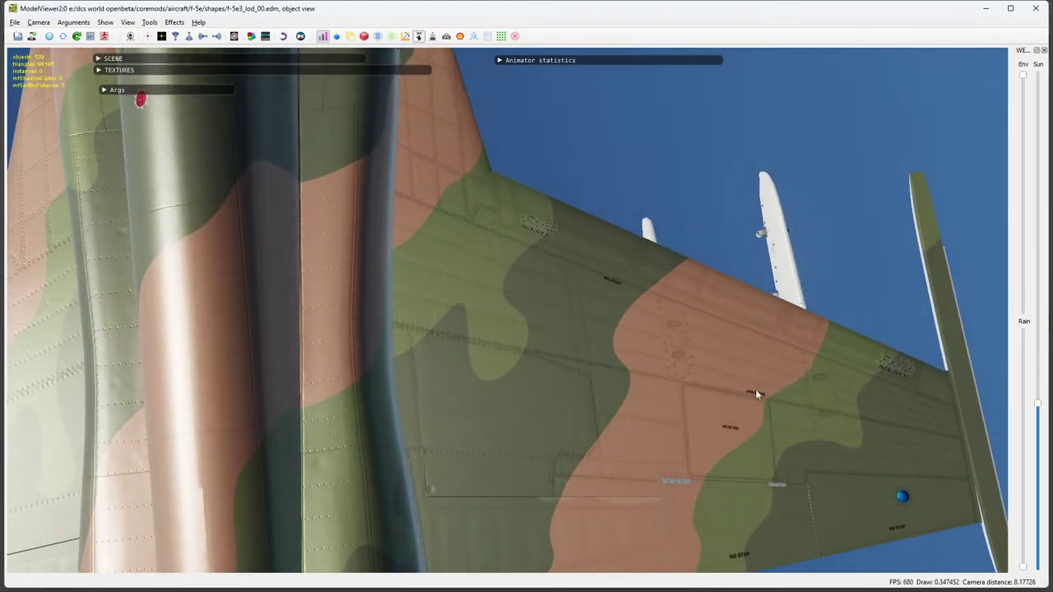
drag(512, 319, 329, 262)
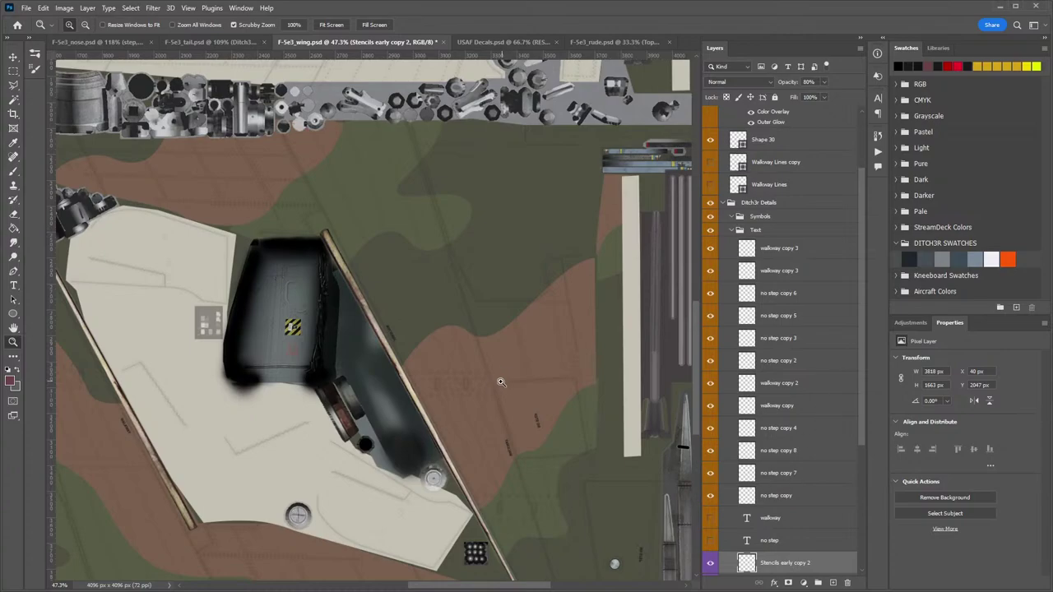
In Photoshop, erase the remaining caution stencils beside the two long flap strips from Stencils early copy 2, using a 58 px eraser.
key(e)
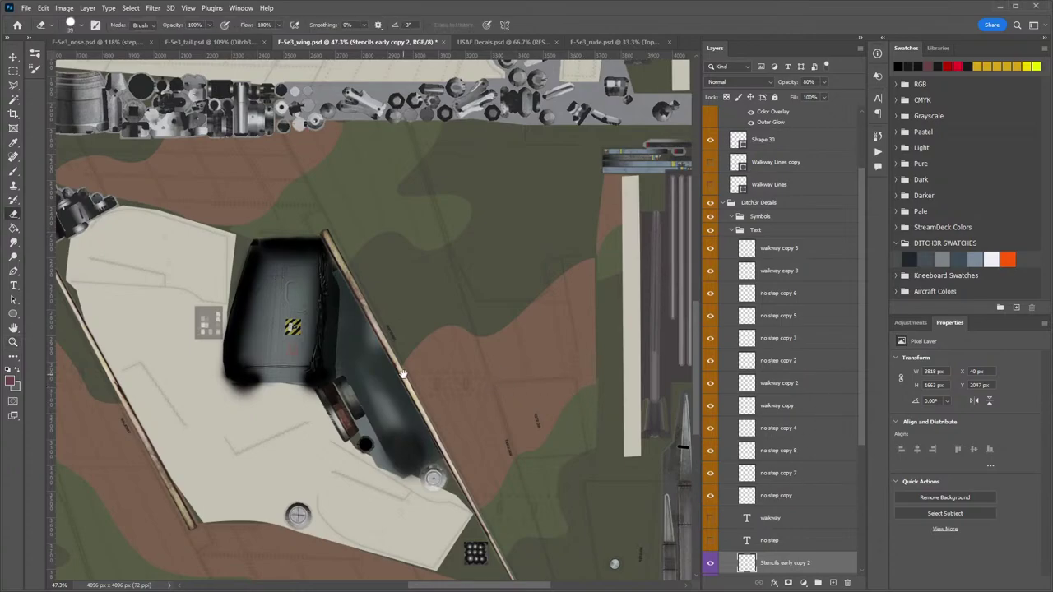
drag(403, 374, 795, 208)
drag(245, 153, 494, 378)
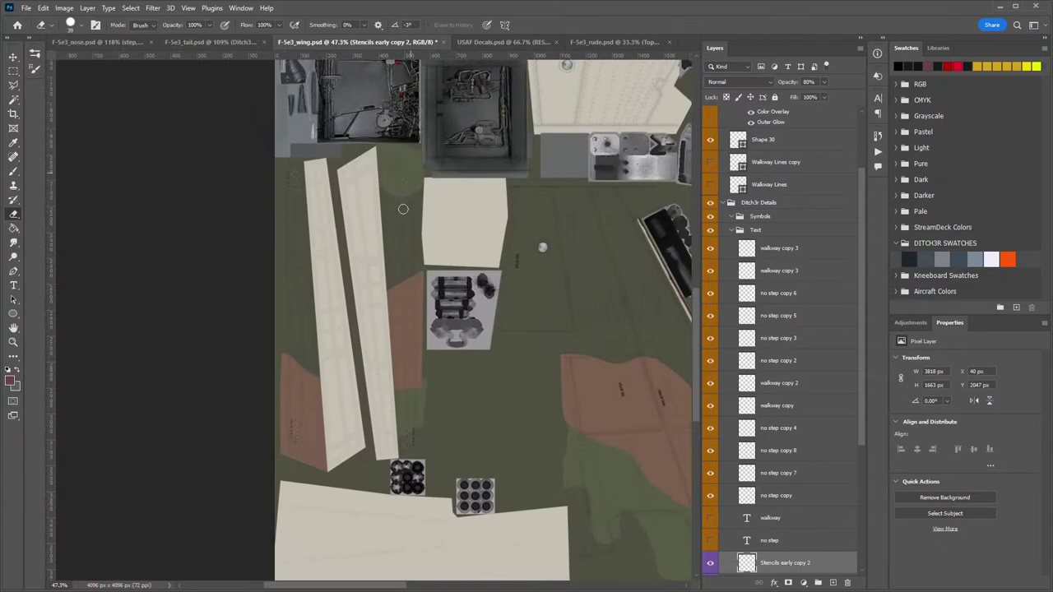
right_click(400, 186)
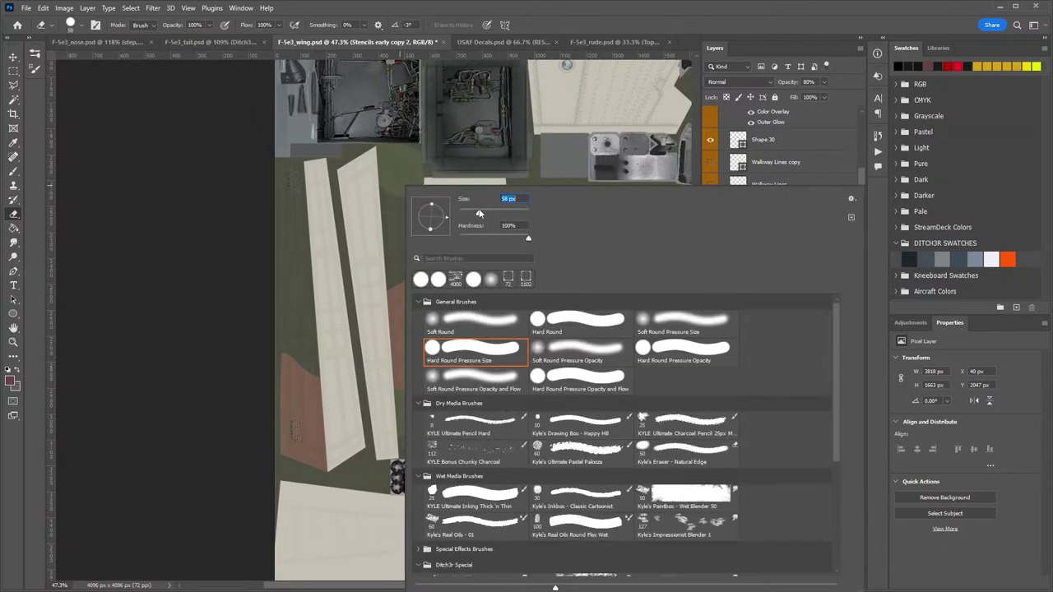
click(285, 184)
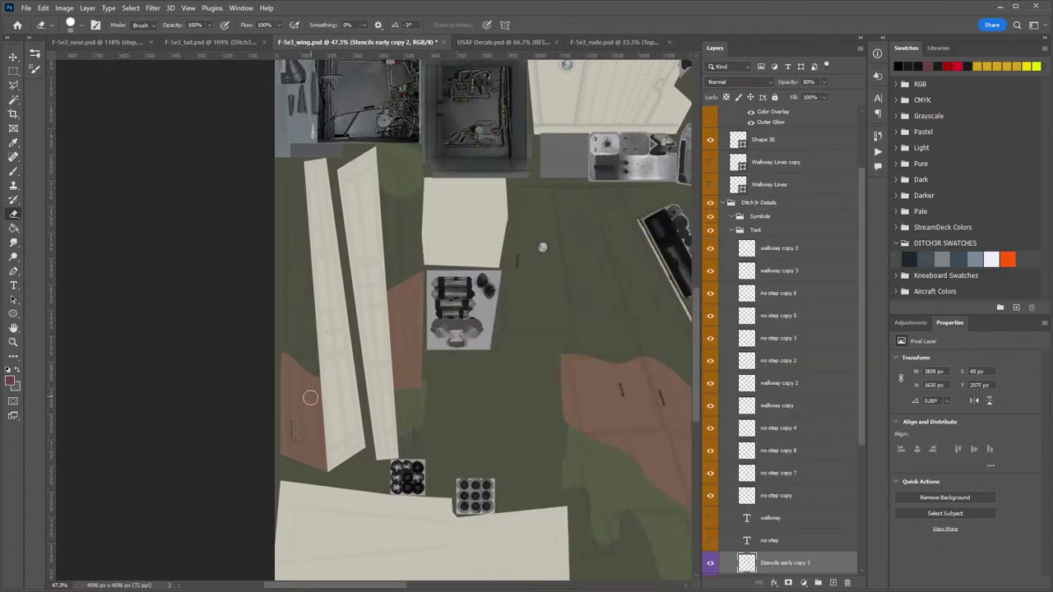
mouse_move(308, 394)
mouse_down()
mouse_move(287, 415)
mouse_move(302, 451)
mouse_move(317, 423)
mouse_move(305, 378)
mouse_up()
Select the walkway copy label layer and show the UVW wireframe layer.
drag(560, 371, 451, 219)
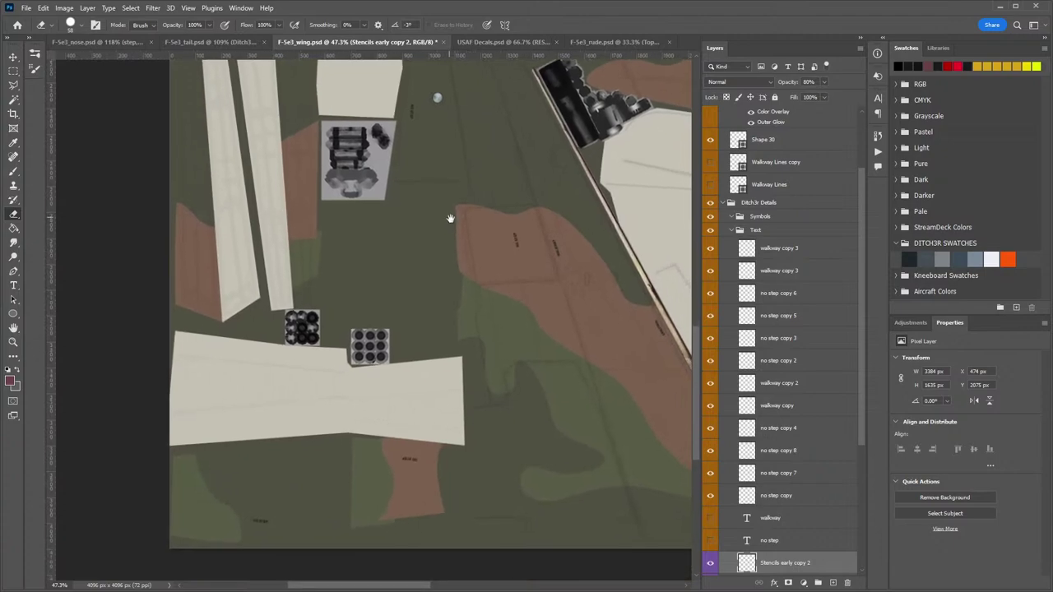
drag(542, 353, 424, 290)
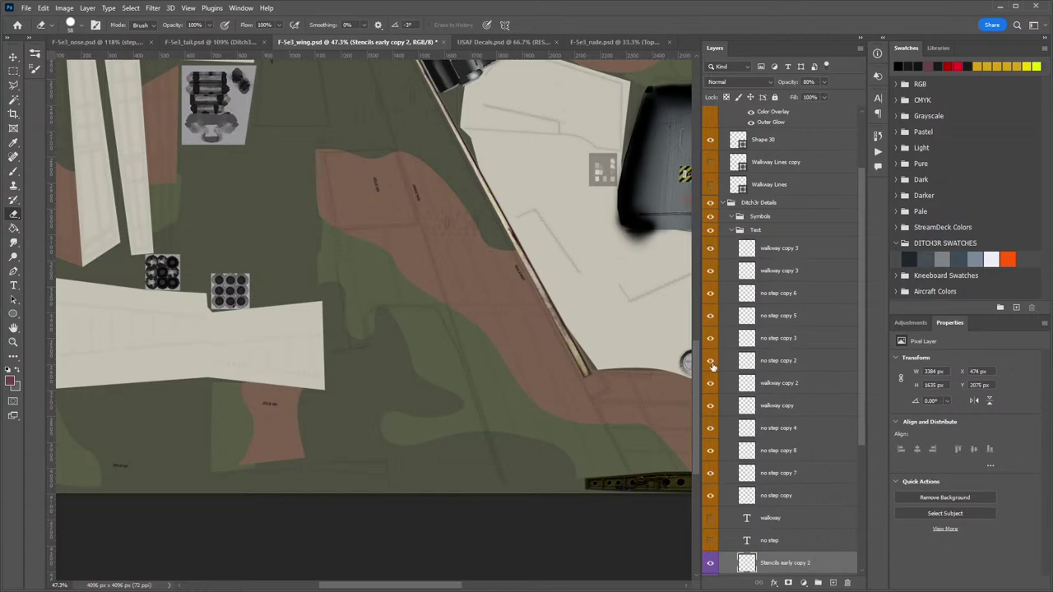
click(792, 409)
scroll(750, 177, up, 4)
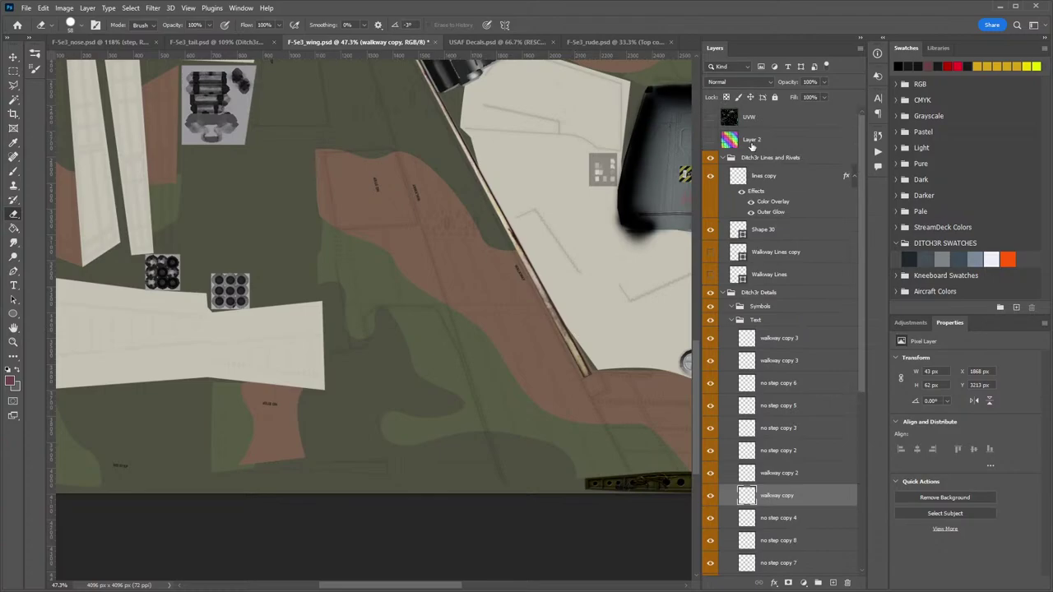
click(708, 118)
Duplicate the walkway copy label and place the duplicate near the lower end of the wing at X 2181 px, Y 3806 px.
drag(544, 247, 431, 216)
key(v)
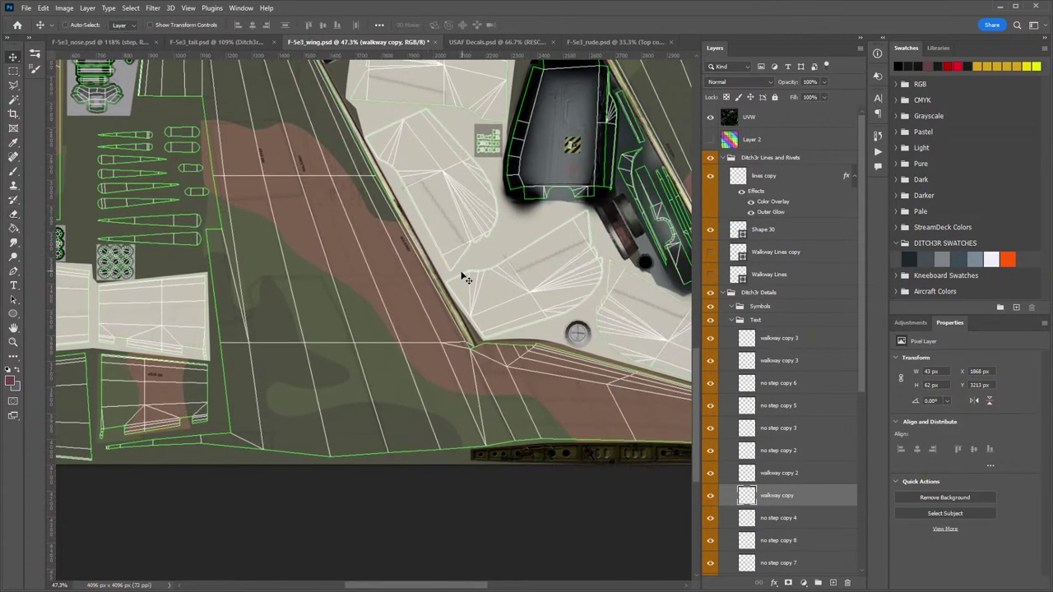
drag(409, 253, 556, 470)
key(z)
key(v)
key(z)
drag(610, 430, 527, 386)
drag(510, 325, 518, 376)
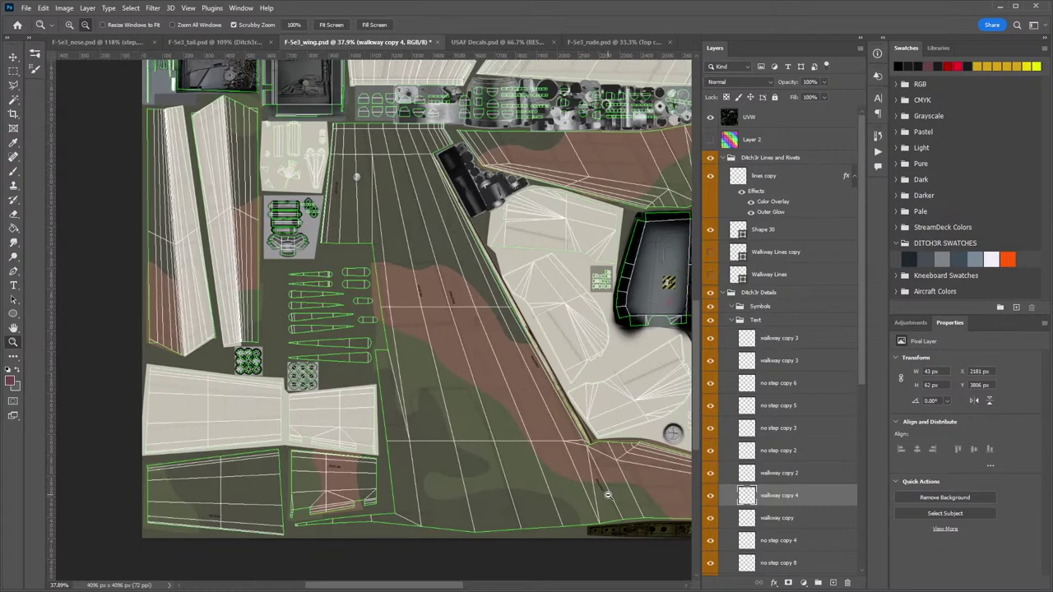
Duplicate the walkway copy 4 label and place the duplicate at the upper end of the wing's slanted edge, X 1367 px, Y 2259 px.
key(v)
drag(608, 497, 493, 180)
key(z)
key(v)
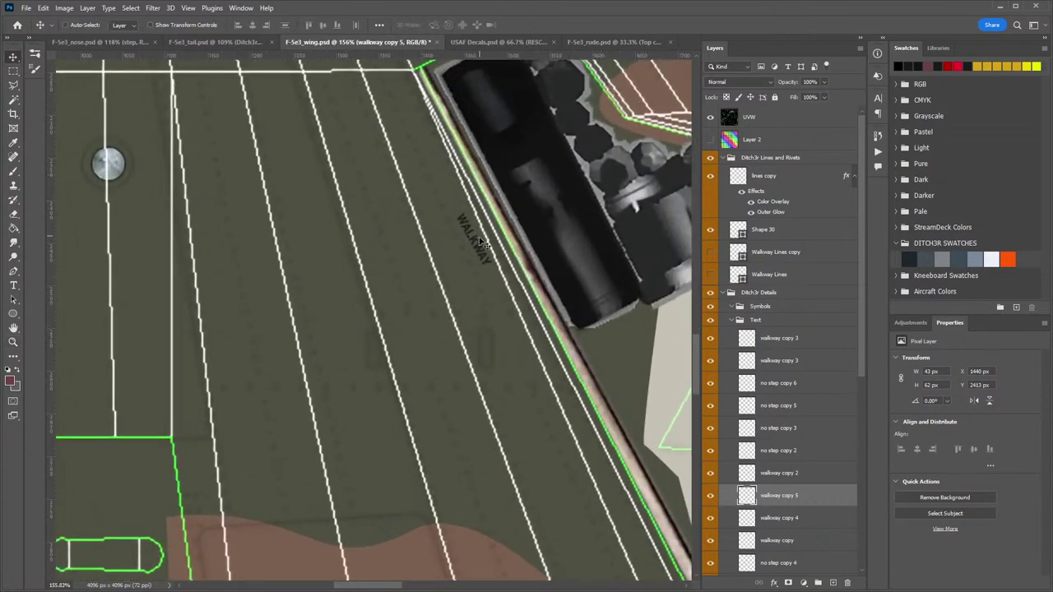
drag(473, 244, 408, 111)
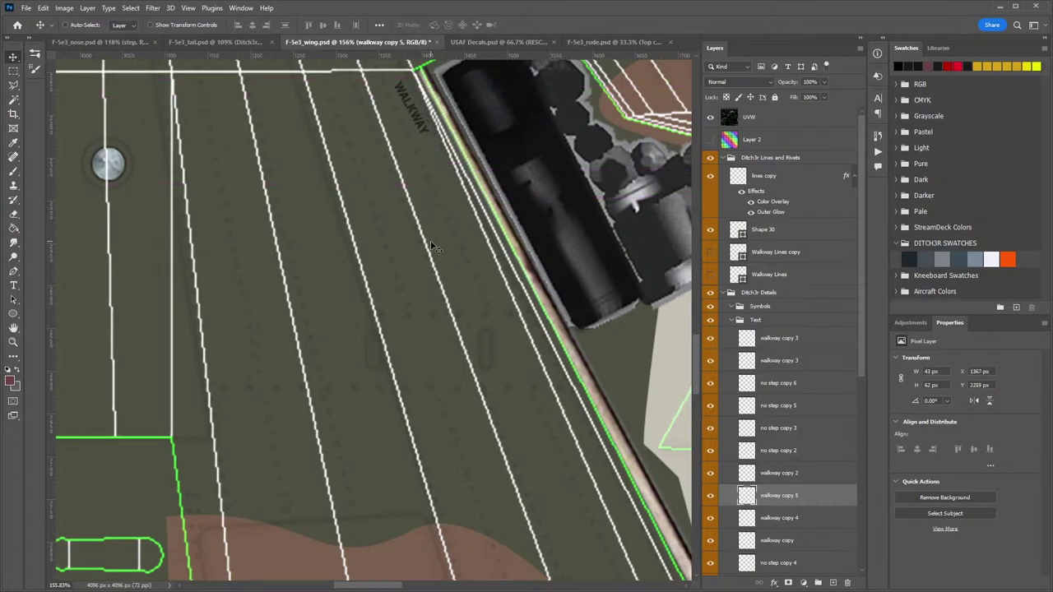
key(space)
drag(478, 386, 417, 123)
drag(692, 404, 693, 407)
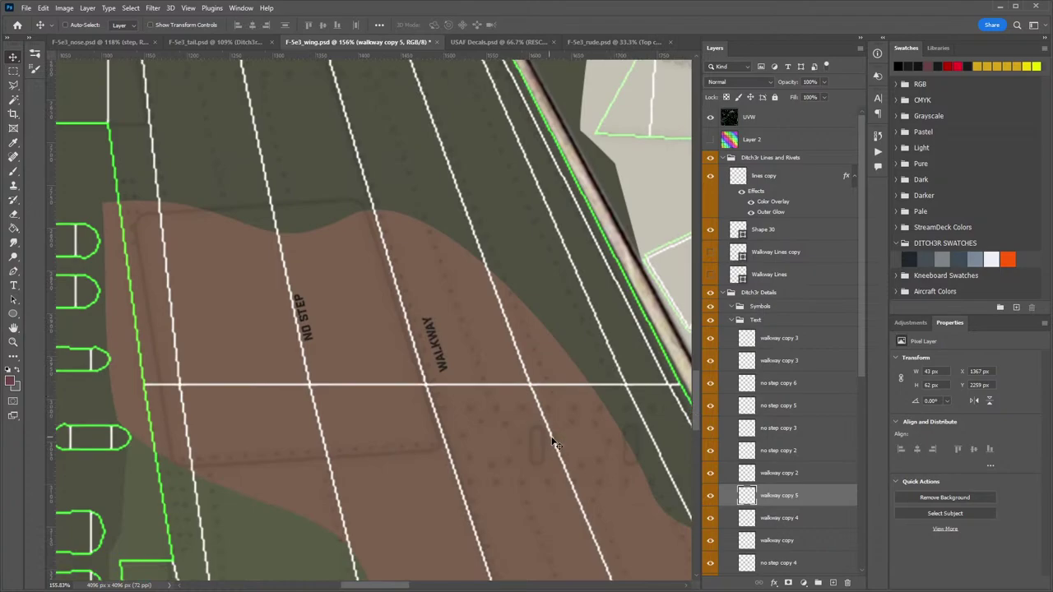
key(z)
mouse_move(548, 431)
mouse_down()
mouse_move(514, 421)
mouse_move(536, 423)
mouse_up()
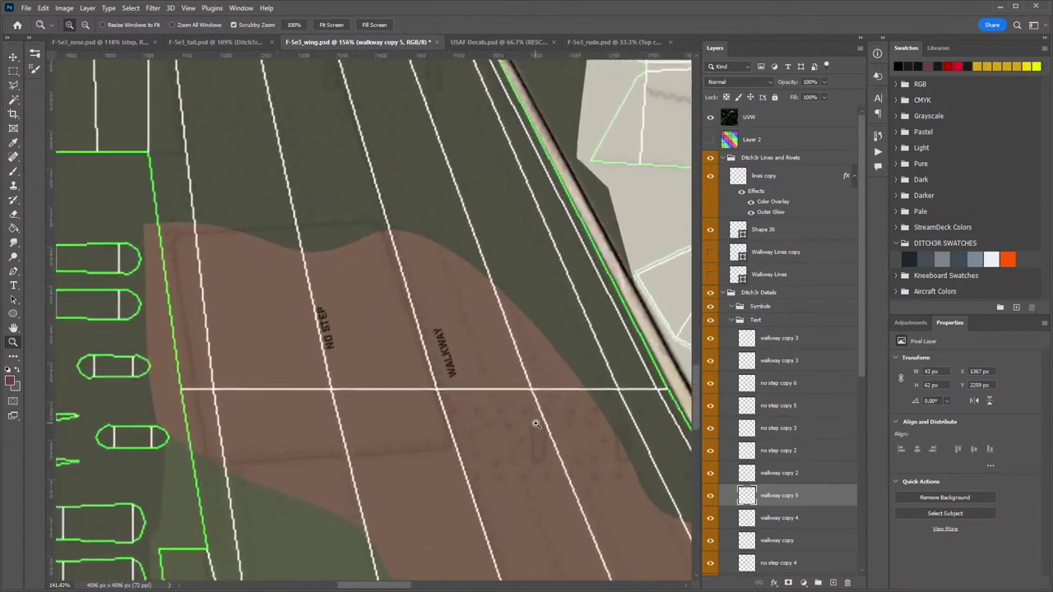
Identify the walkway copy 2 label by its visibility and move it further down the wing's long panel line.
click(710, 475)
click(710, 475)
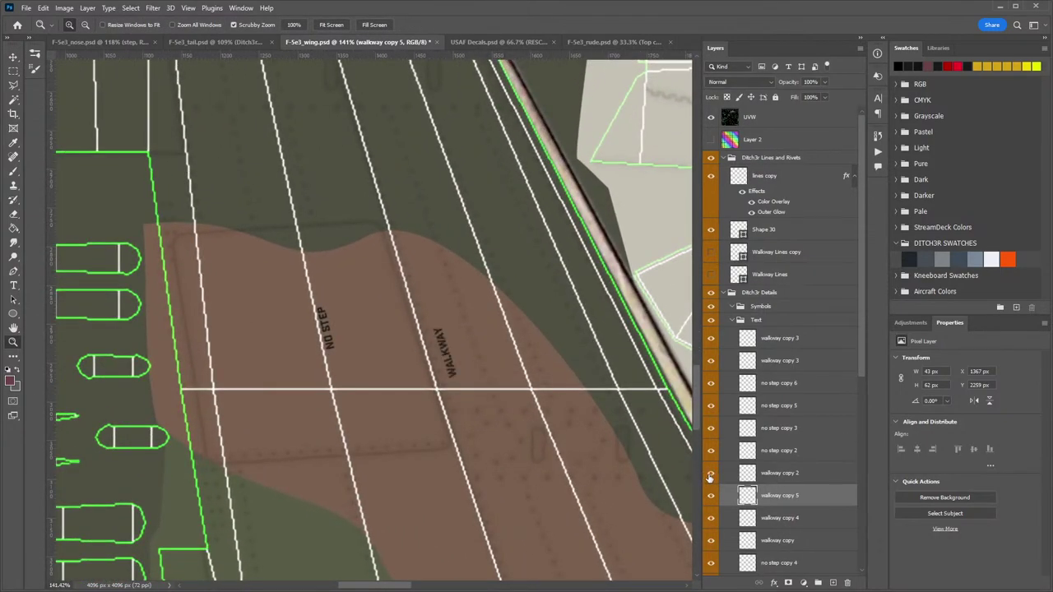
click(777, 480)
key(v)
drag(452, 345, 314, 182)
key(z)
drag(385, 219, 357, 217)
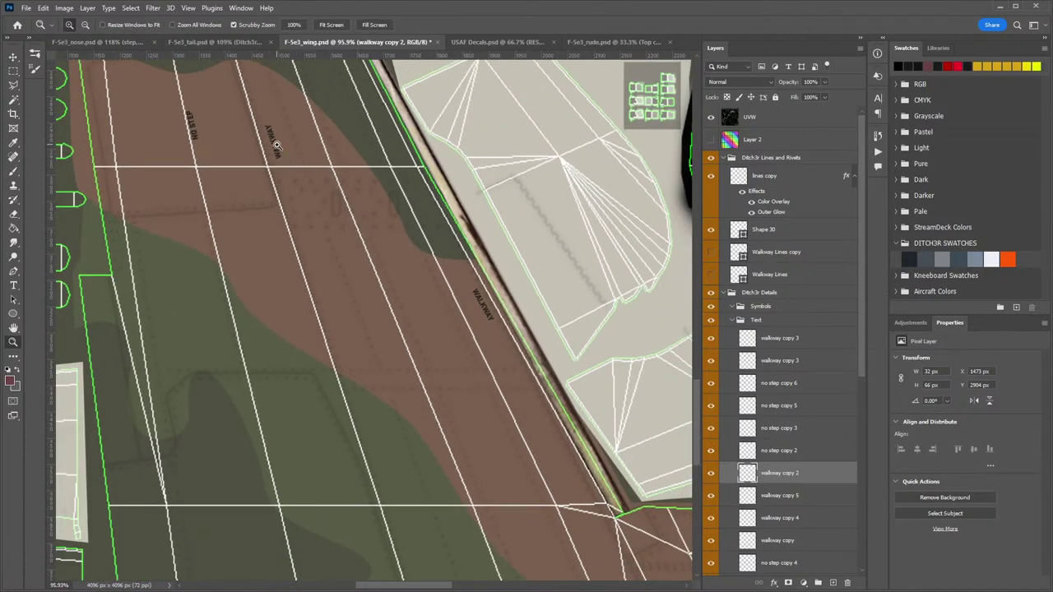
key(v)
drag(277, 144, 338, 332)
drag(318, 228, 428, 329)
Duplicate the walkway copy 2 label and place the duplicate on the dark green area above the brown band.
drag(448, 440, 364, 119)
drag(424, 164, 507, 347)
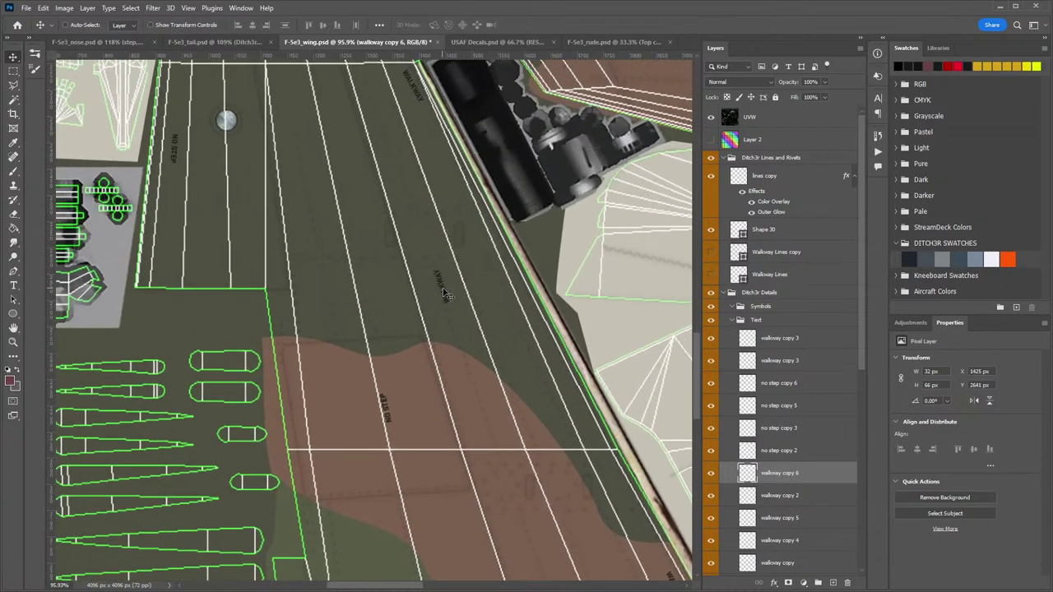
mouse_move(441, 290)
mouse_down()
mouse_move(439, 280)
mouse_move(434, 294)
mouse_move(419, 189)
mouse_move(393, 176)
mouse_move(401, 253)
mouse_move(432, 297)
mouse_up()
Duplicate the walkway copy 6 label and place the duplicate at the lower end of the panel line, X 1821 px, Y 3964 px.
drag(600, 385, 536, 483)
drag(382, 104, 466, 403)
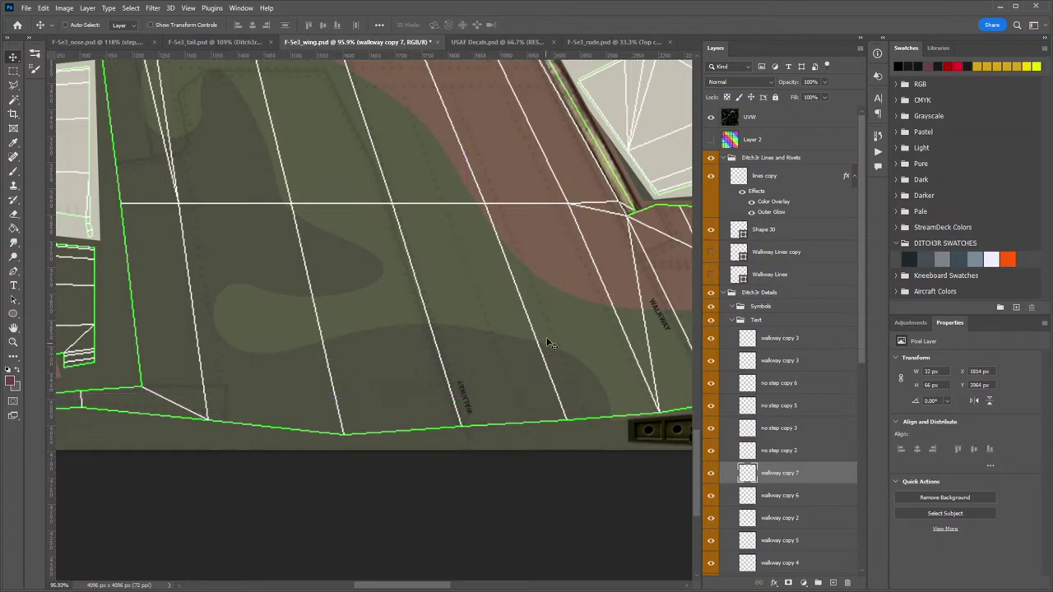
key(Right)
key(Right)
key(Right)
key(Right)
Hide the UVW wireframe layer.
key(z)
drag(503, 329, 415, 310)
drag(454, 237, 417, 289)
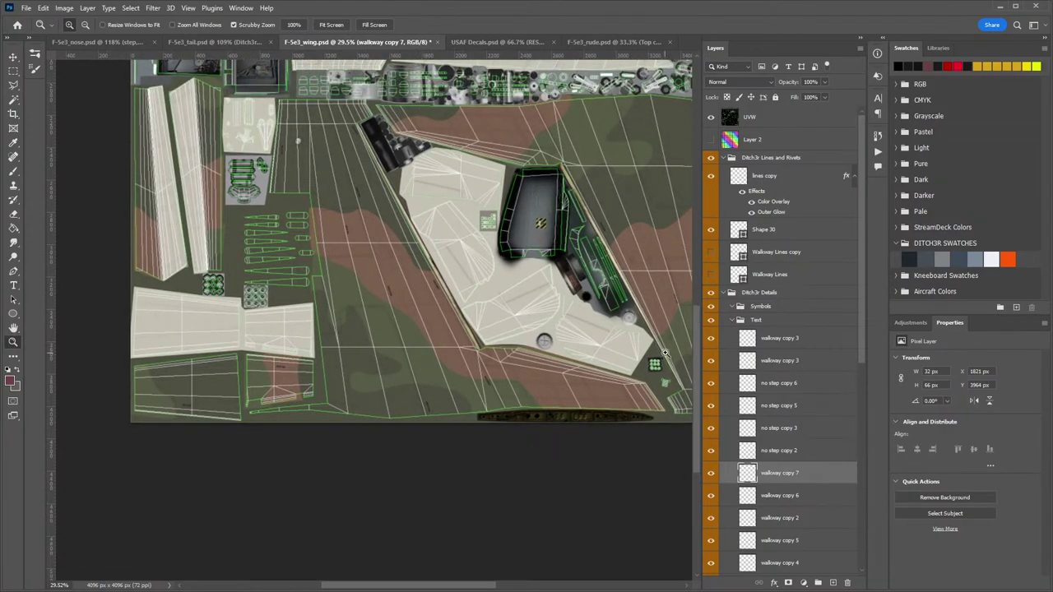
scroll(584, 336, right, 5)
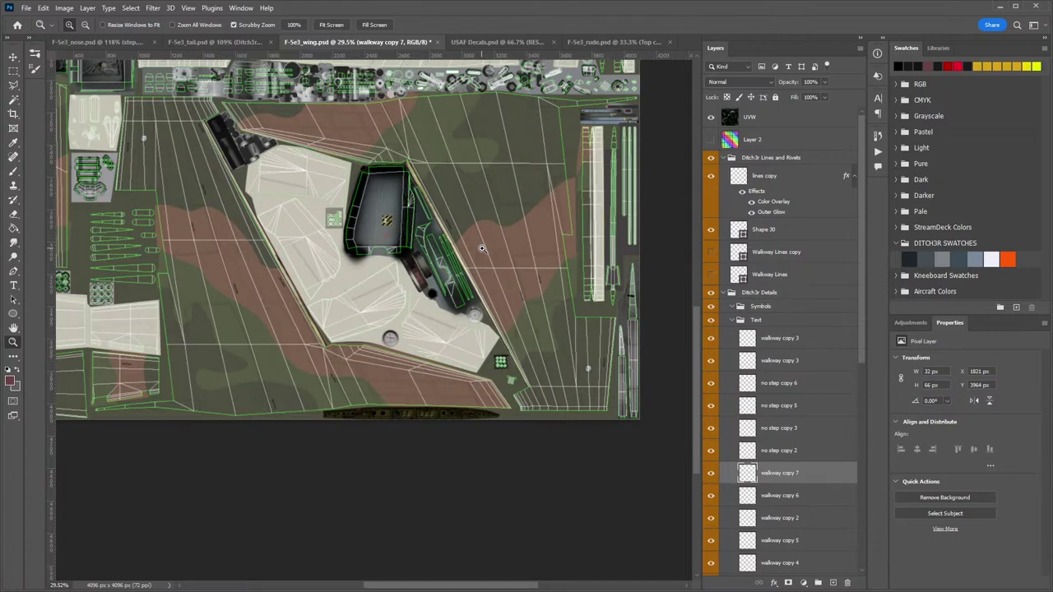
click(458, 213)
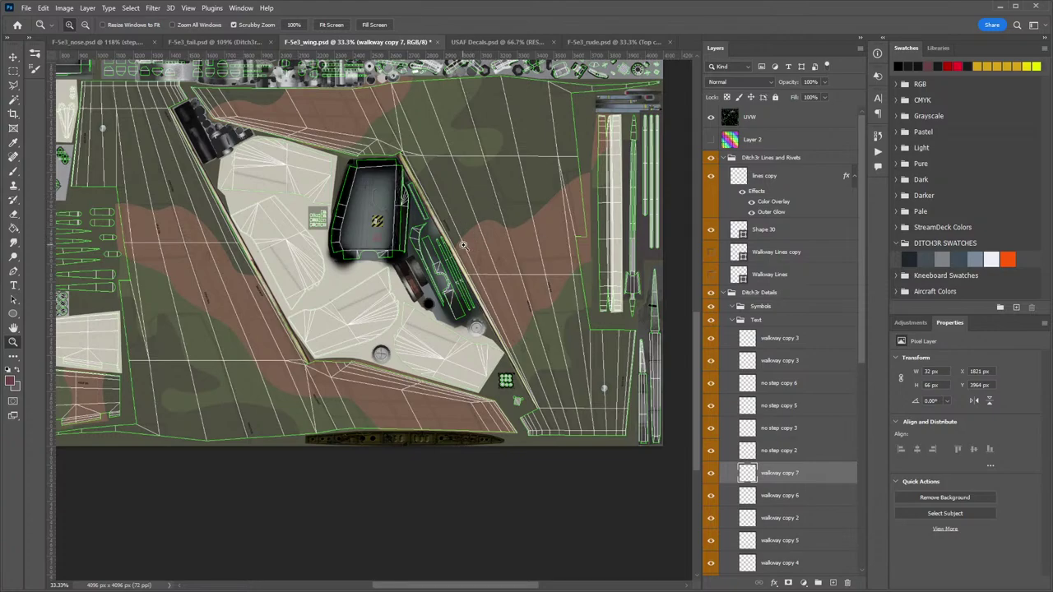
click(710, 118)
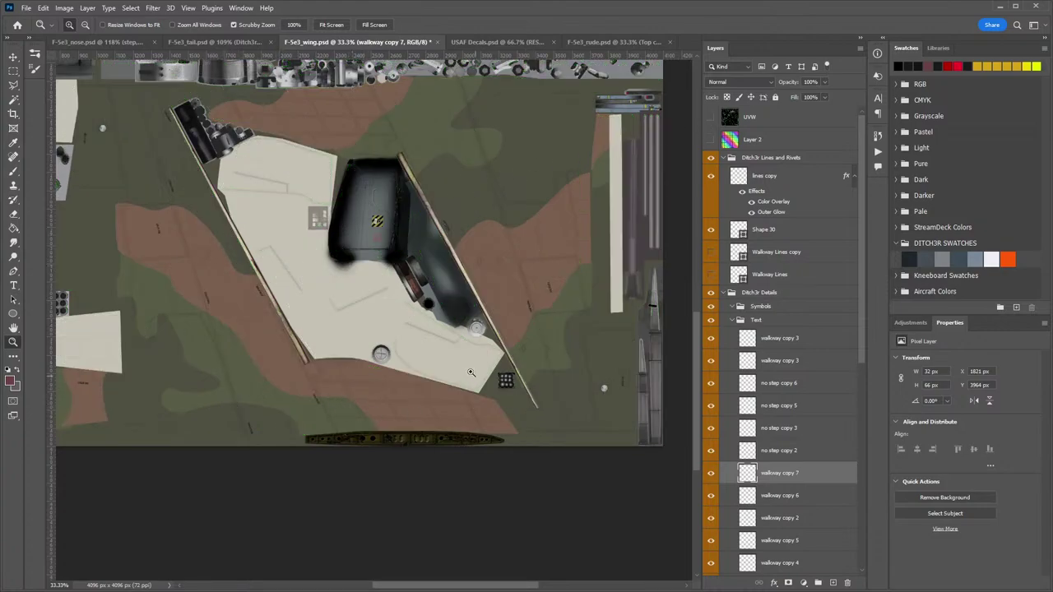
Select the topmost walkway copy 3 label and move it to X 3314 px, Y 3208 px on the other wing's brown band.
click(781, 362)
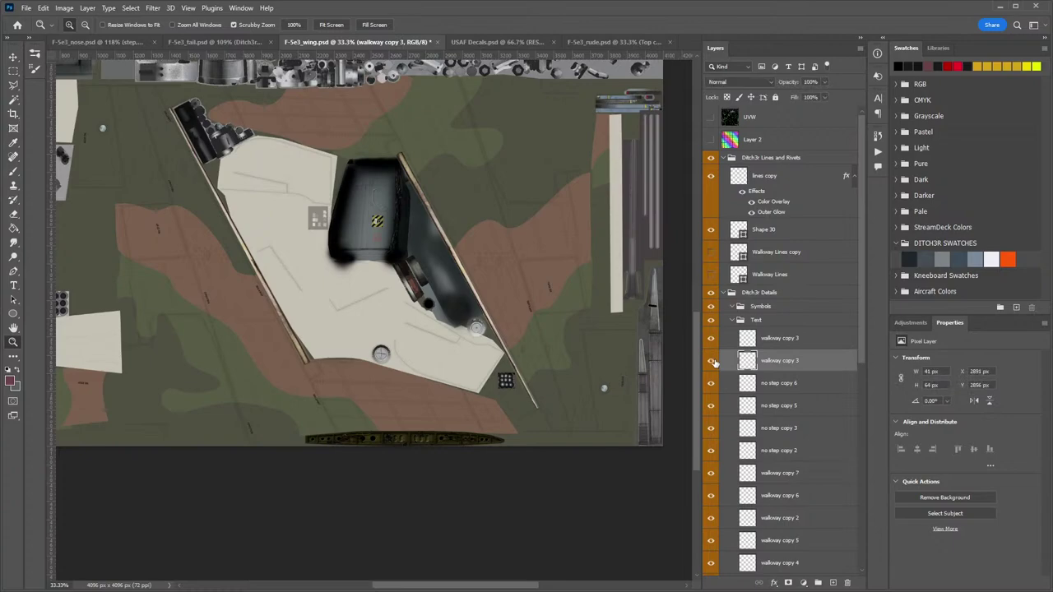
click(719, 344)
click(712, 340)
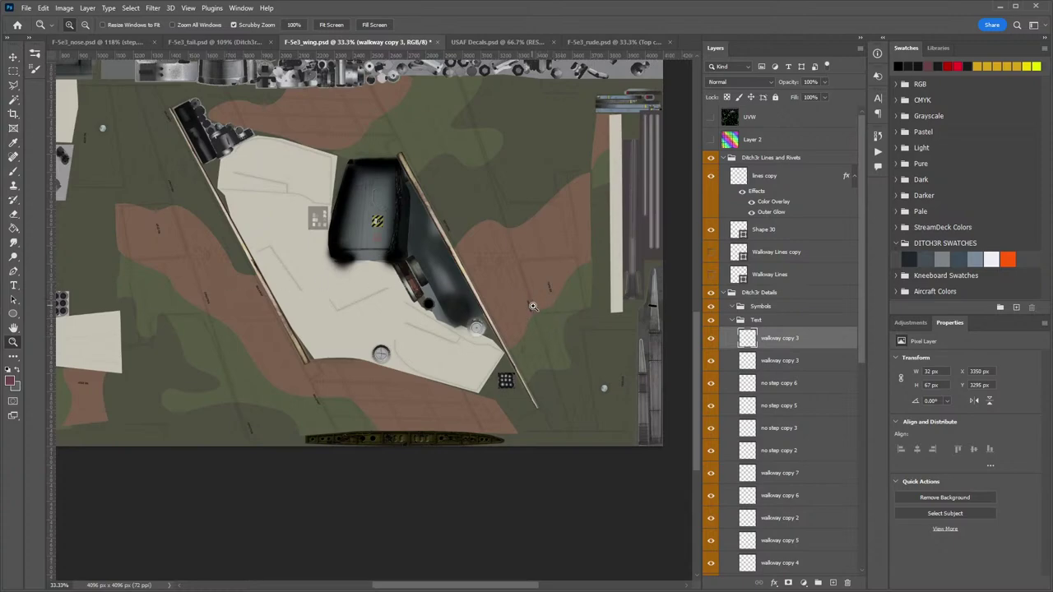
key(v)
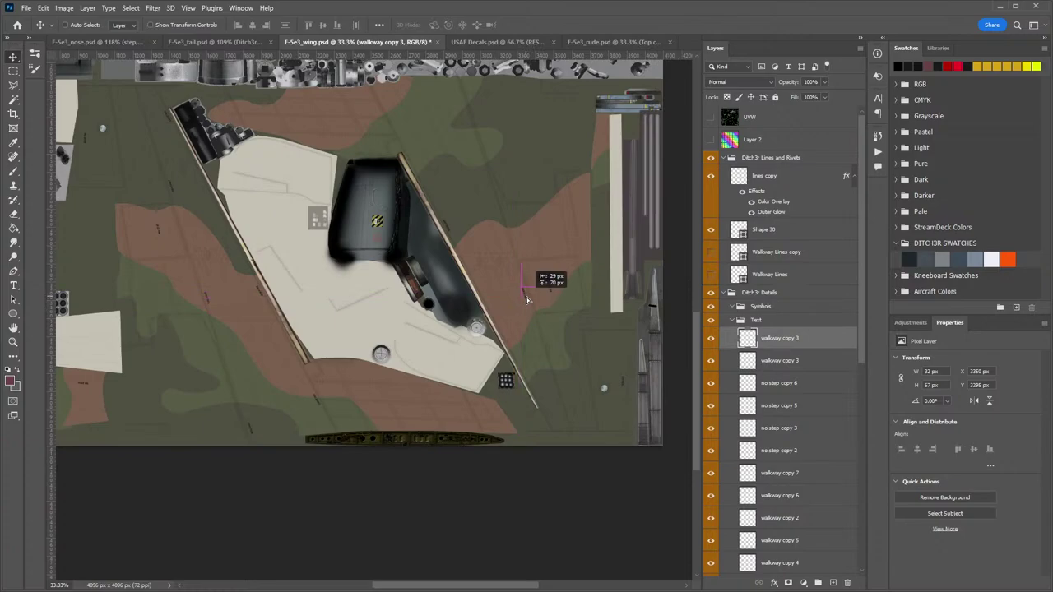
drag(526, 300, 446, 300)
key(z)
key(v)
key(Right)
key(Right)
key(Right)
key(Right)
key(Right)
key(Right)
key(z)
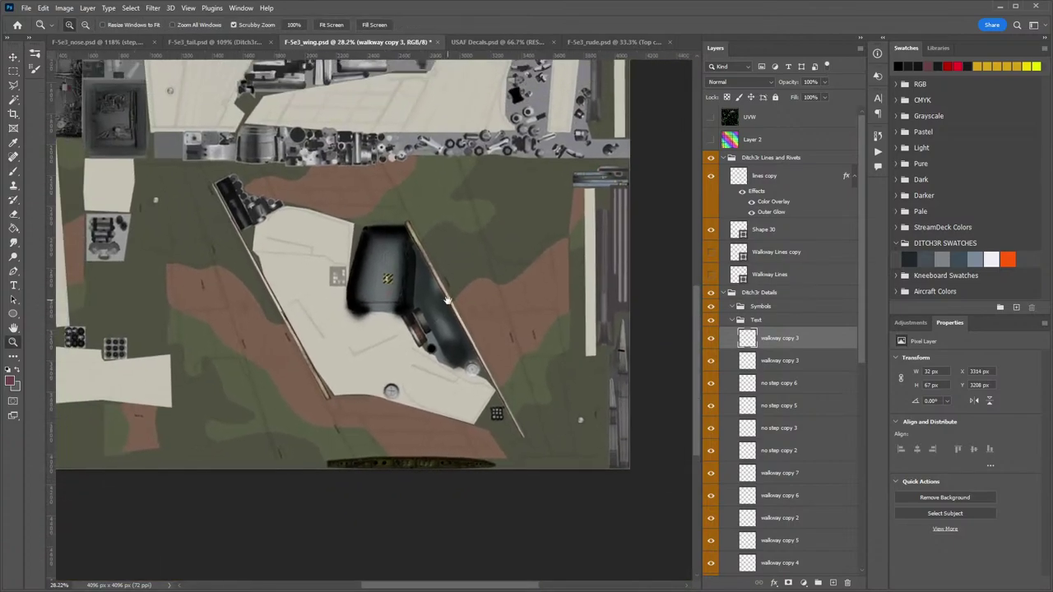
Duplicate the topmost walkway copy 3 label and place the duplicate near the wing's upper edge, X 3002 px, Y 2247 px.
key(v)
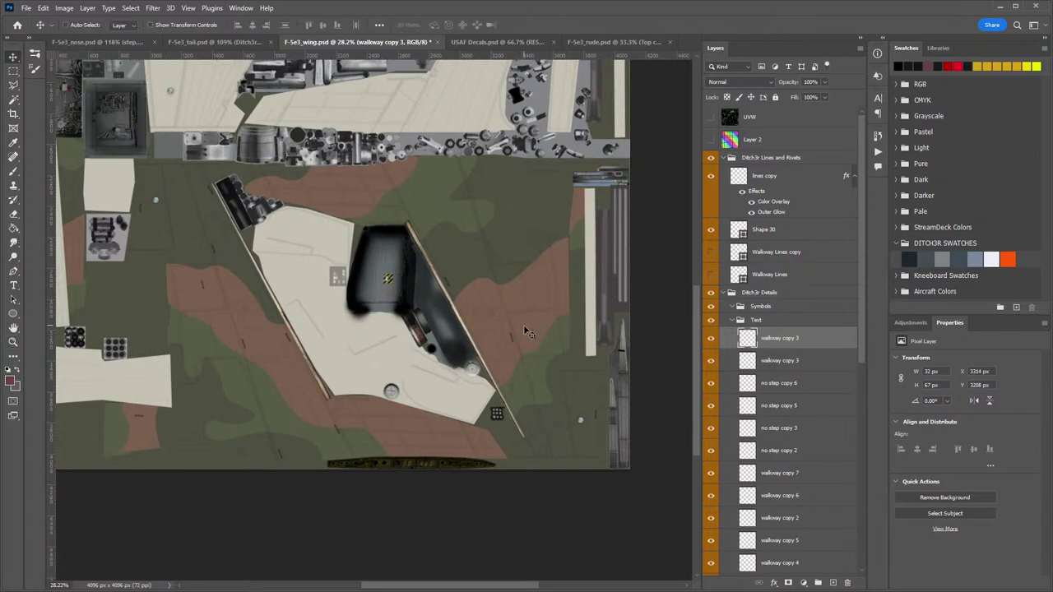
drag(518, 344, 461, 202)
key(z)
key(v)
key(z)
drag(493, 261, 419, 262)
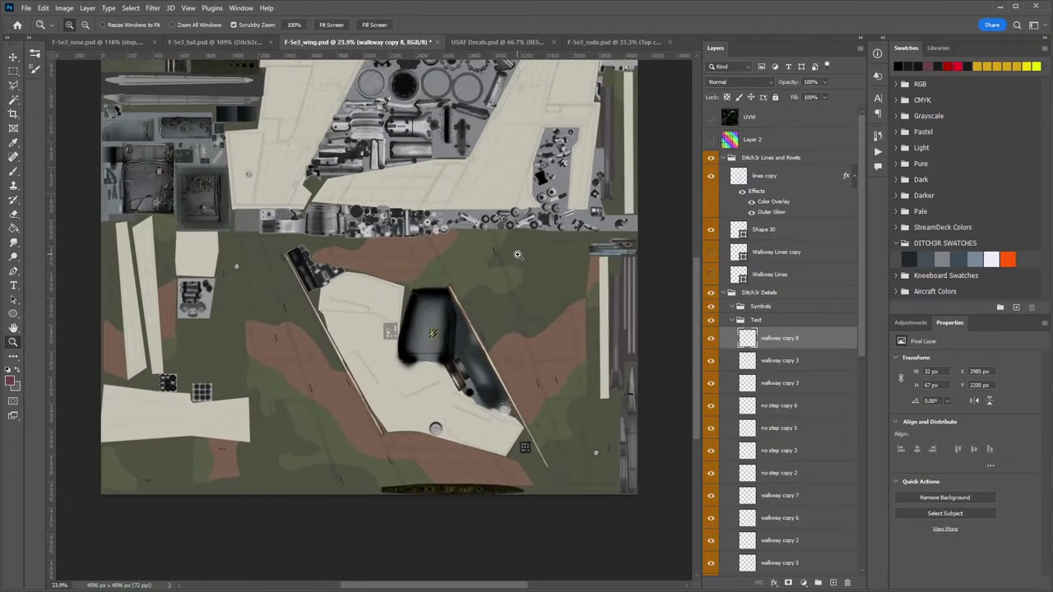
key(v)
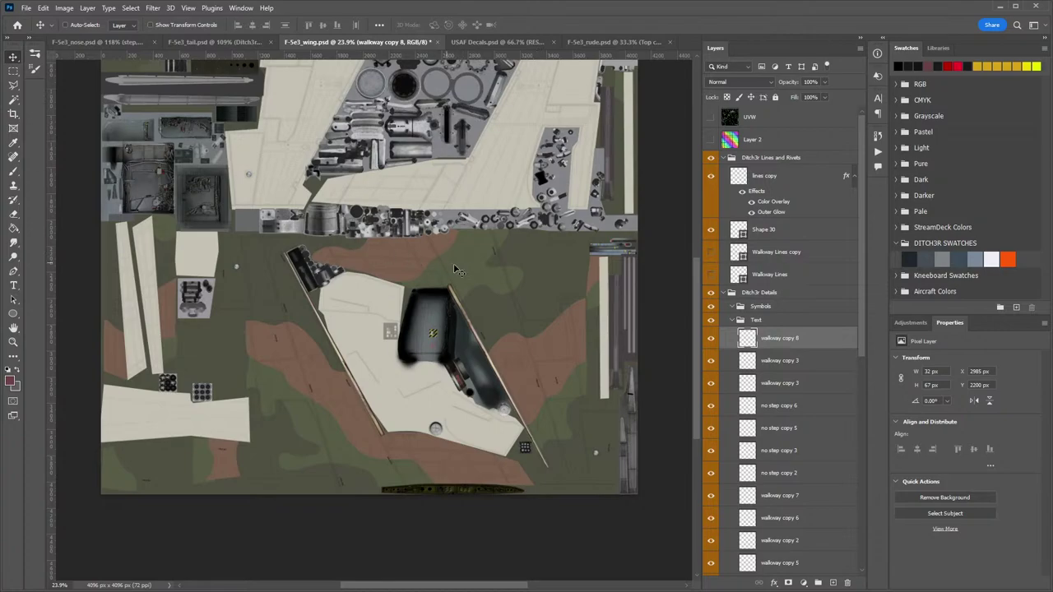
drag(497, 258, 571, 239)
key(z)
key(Right)
key(Right)
key(Right)
key(Right)
key(Right)
key(Right)
key(Right)
key(Right)
key(Right)
key(Right)
key(Right)
key(Right)
key(Right)
key(Right)
key(Right)
key(Right)
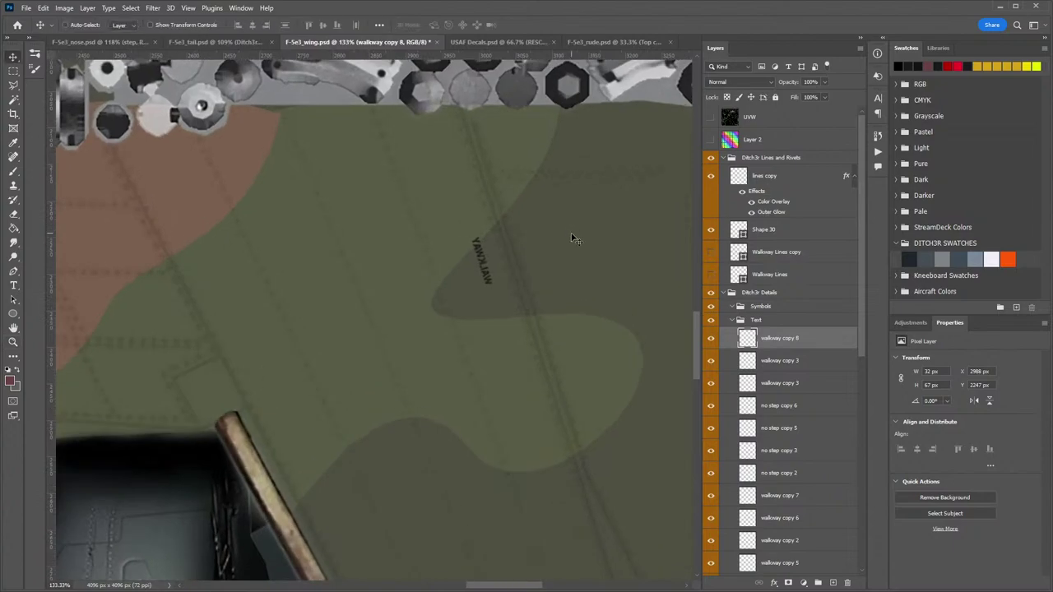
Duplicate the walkway copy 8 label and place the duplicate at the wing's lower end, X 3548 px, Y 3930 px.
key(z)
drag(556, 296, 364, 292)
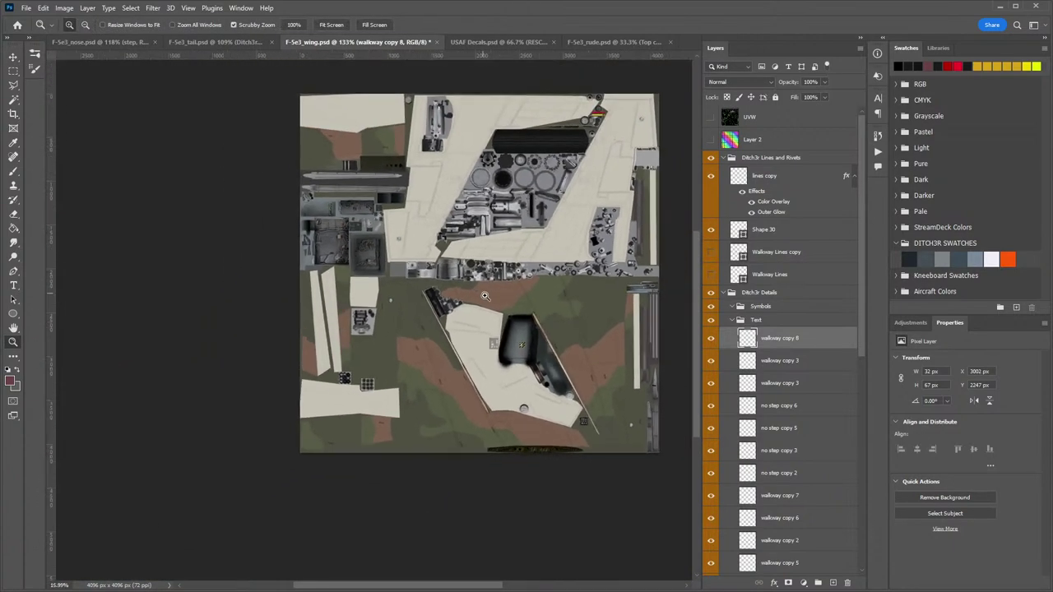
drag(565, 359, 495, 273)
key(v)
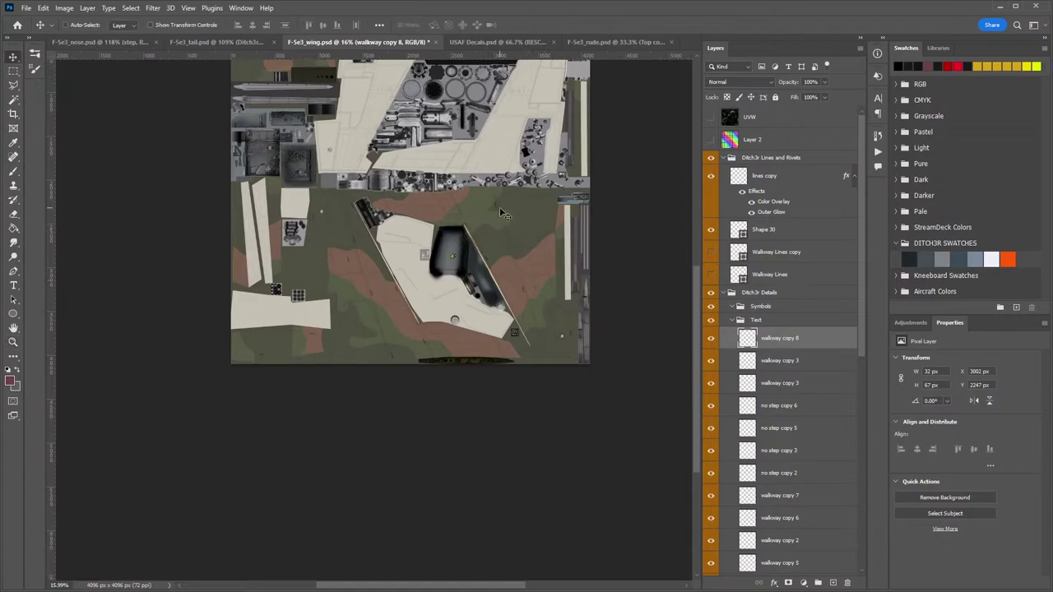
drag(500, 208, 505, 325)
key(z)
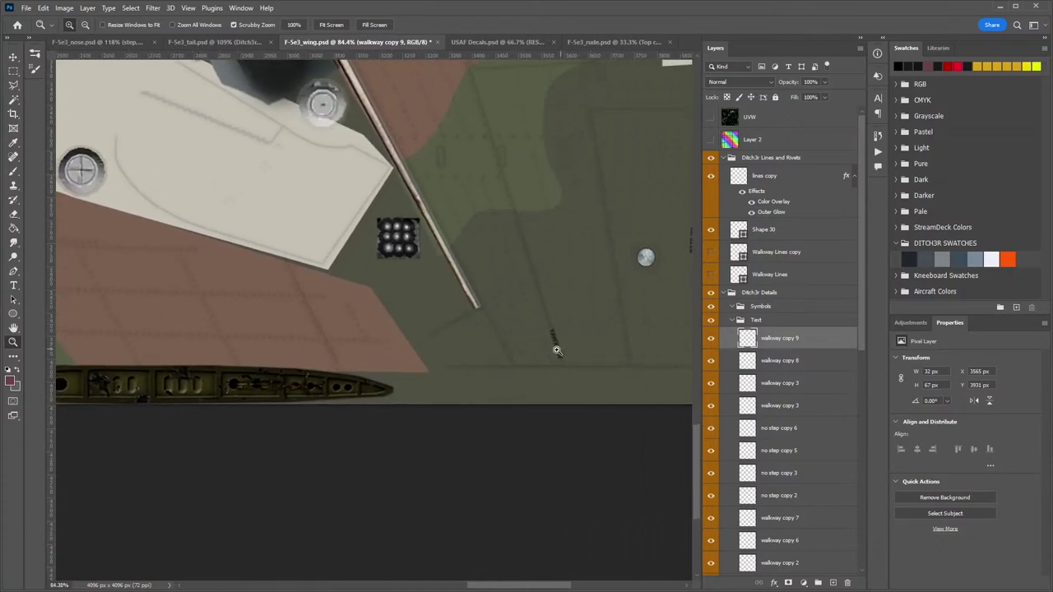
mouse_move(554, 350)
mouse_down()
mouse_move(583, 348)
mouse_move(545, 345)
mouse_up()
key(v)
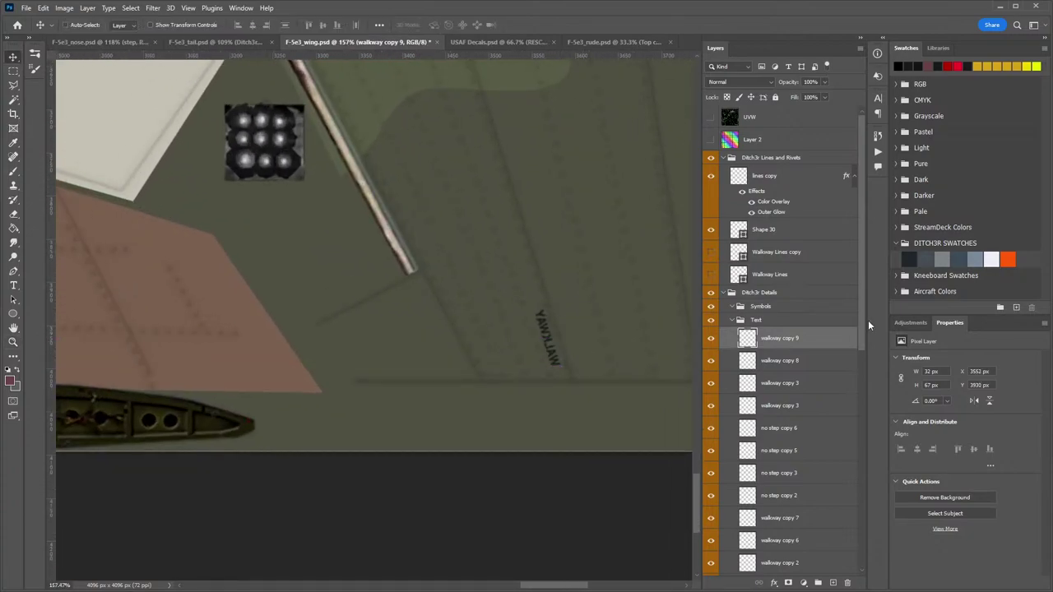
key(Left)
key(Left)
key(Left)
Move the walkway copy 9 label slightly up from the wing's lower edge to X 3530 px, Y 3874 px.
key(z)
drag(531, 256, 287, 309)
drag(287, 309, 346, 329)
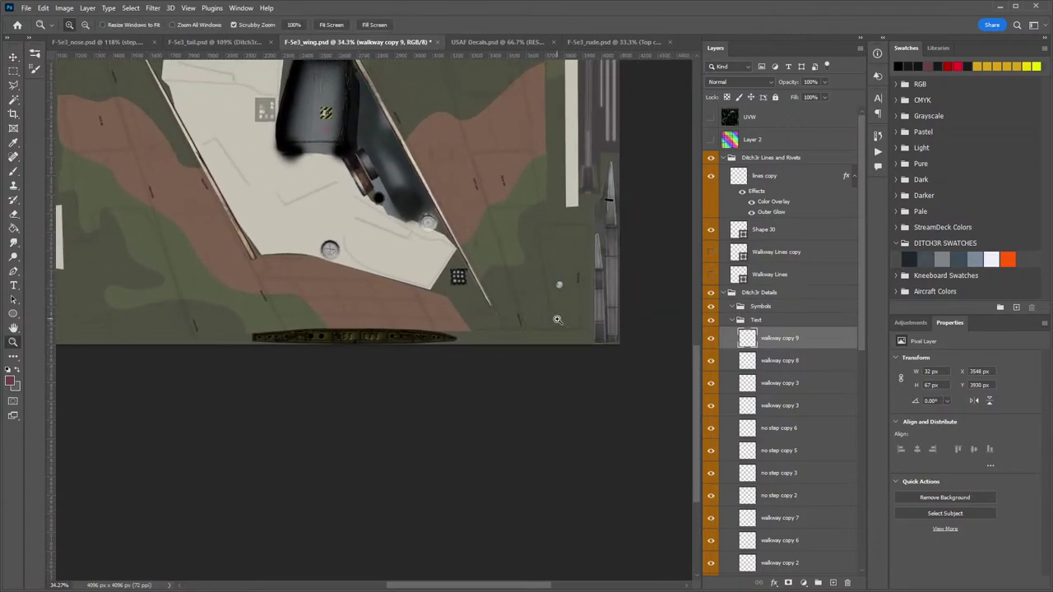
drag(340, 275, 369, 361)
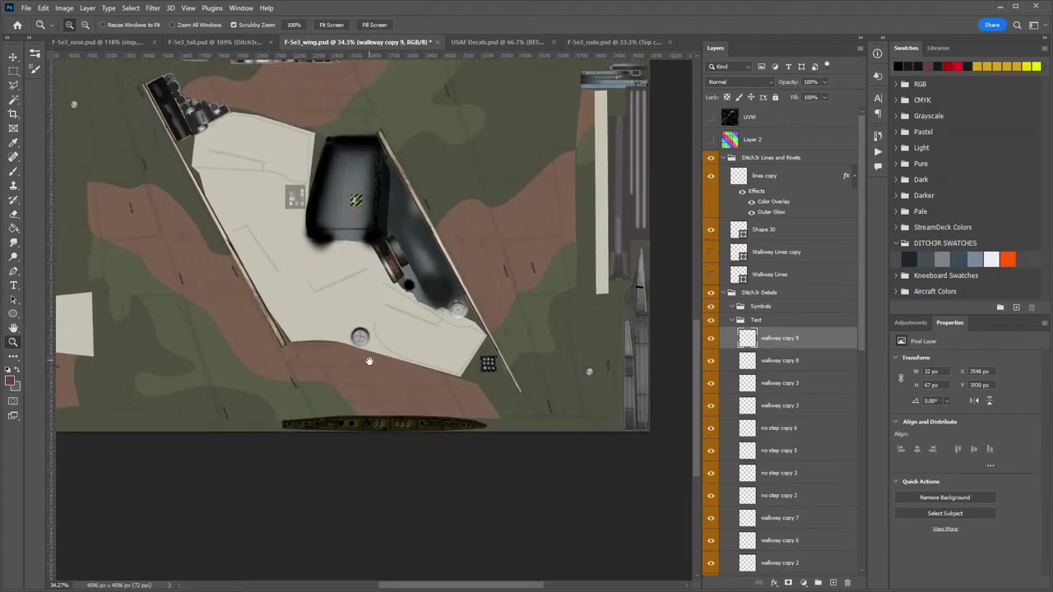
drag(427, 282, 440, 343)
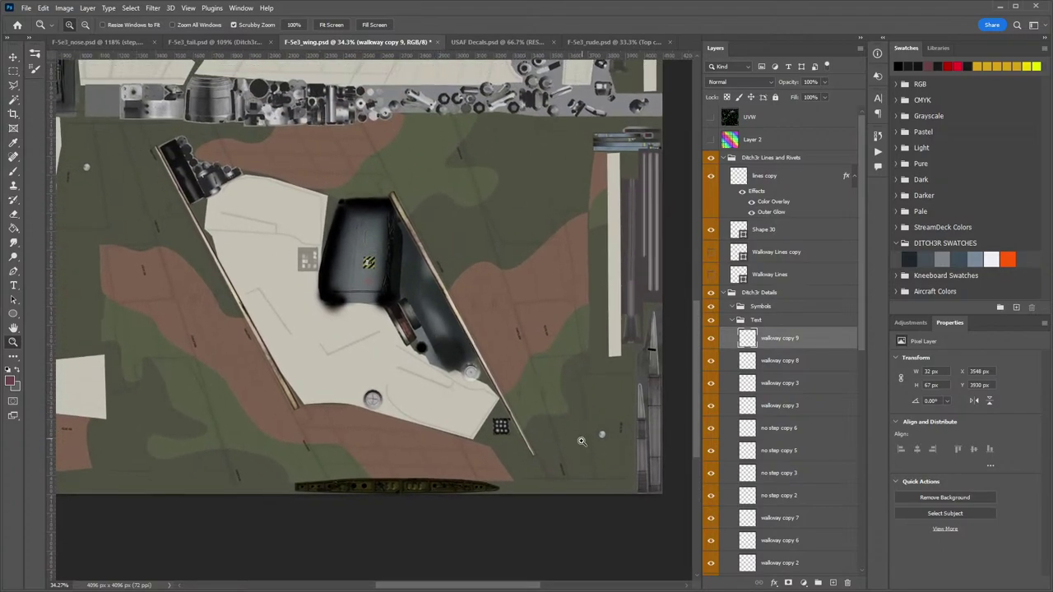
key(v)
drag(568, 475, 568, 464)
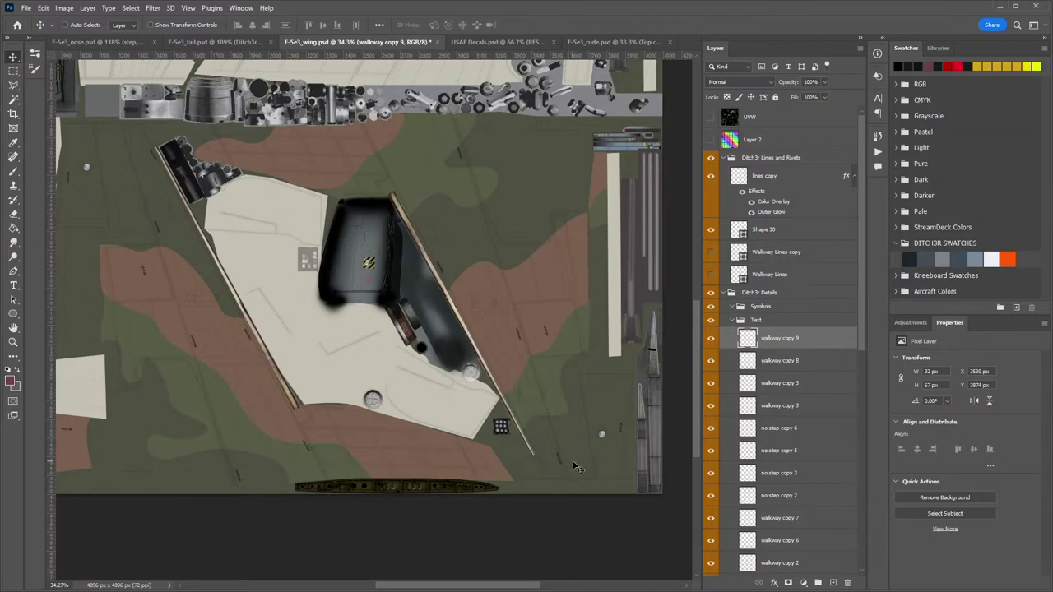
Move the walkway copy 9 label up to the green area below the brown band, X 3416 px, Y 3528 px.
click(802, 361)
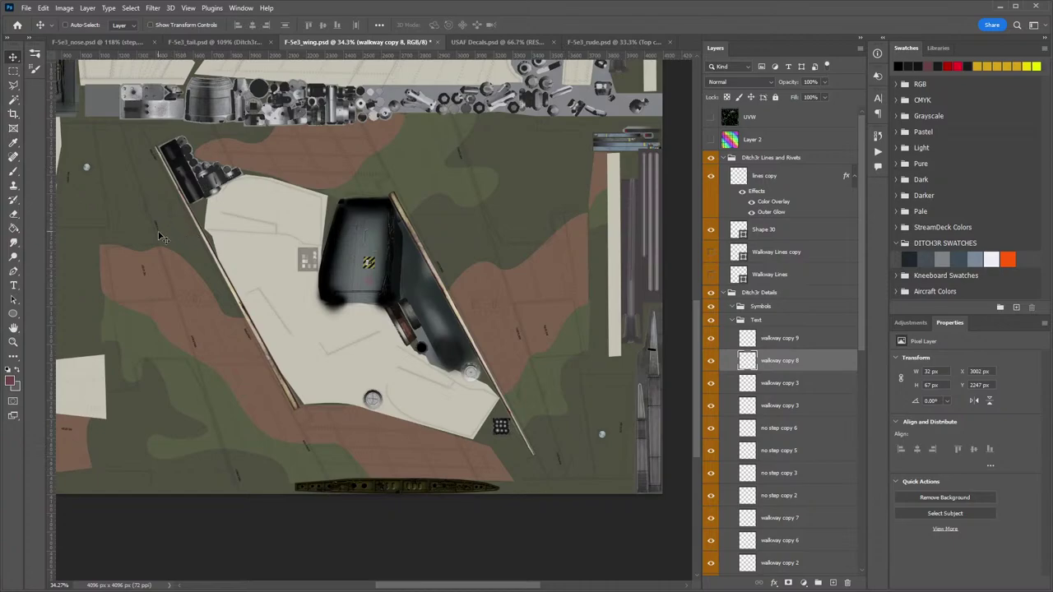
drag(566, 470, 548, 418)
ctrl+click(578, 442)
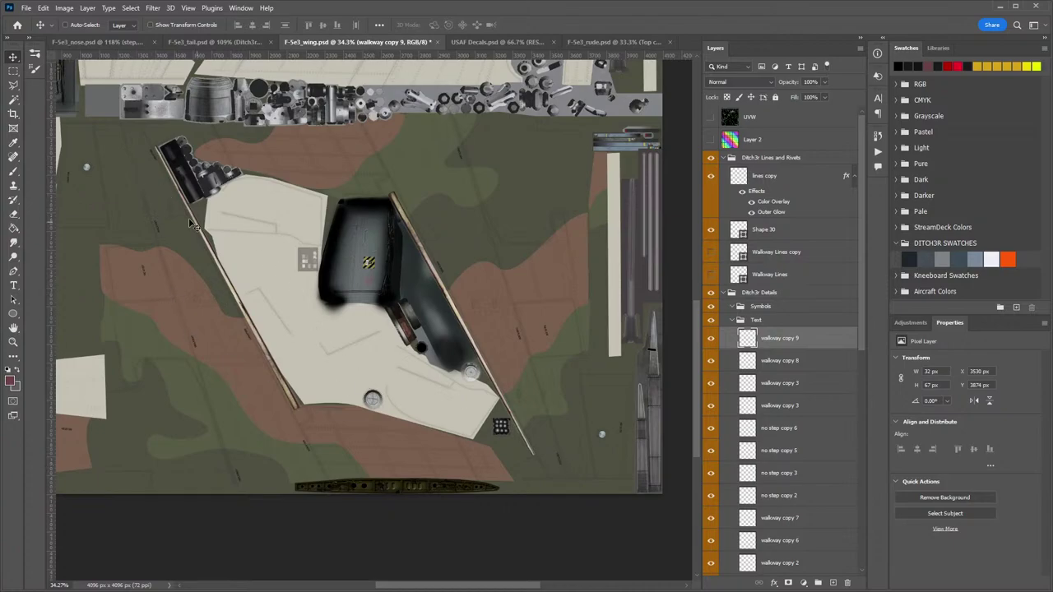
drag(561, 460, 600, 372)
key(z)
key(v)
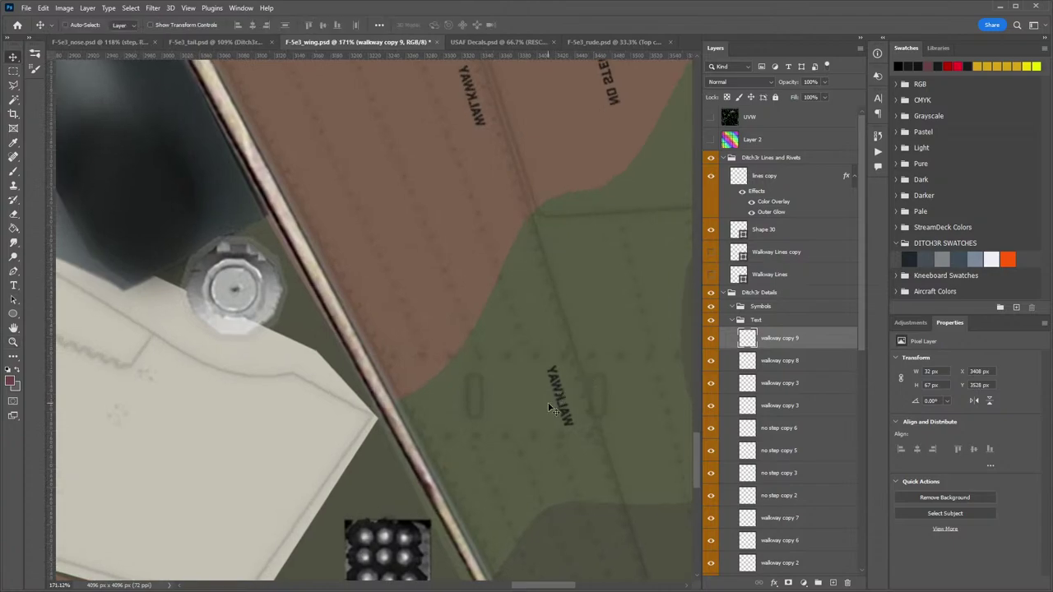
drag(547, 403, 557, 402)
Select the walkway copy 8 label and move it down to X 3088 px, Y 2687 px above the brown band.
key(z)
drag(619, 381, 551, 381)
drag(485, 277, 489, 348)
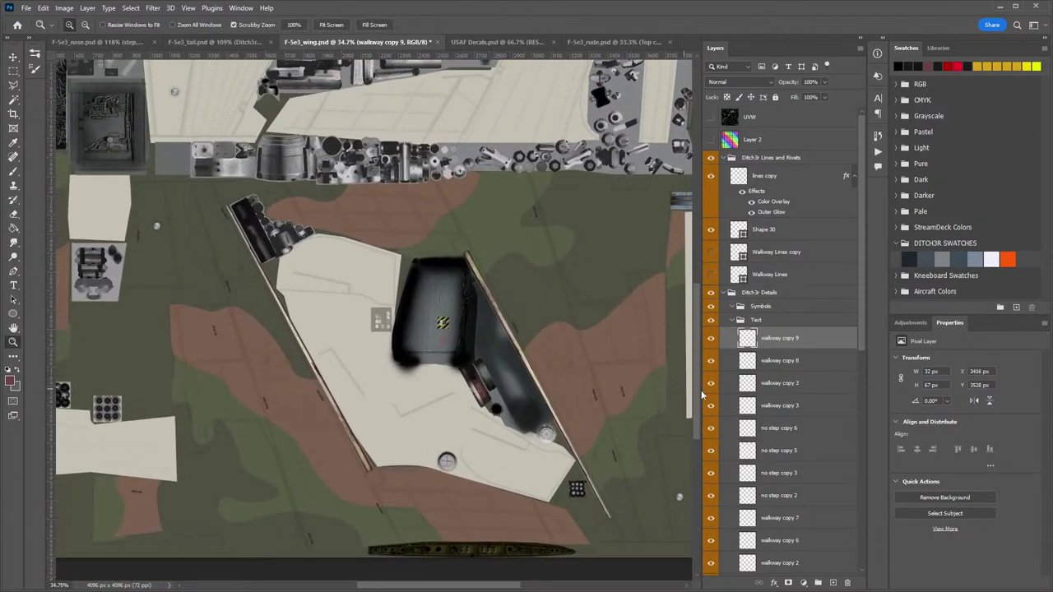
click(771, 358)
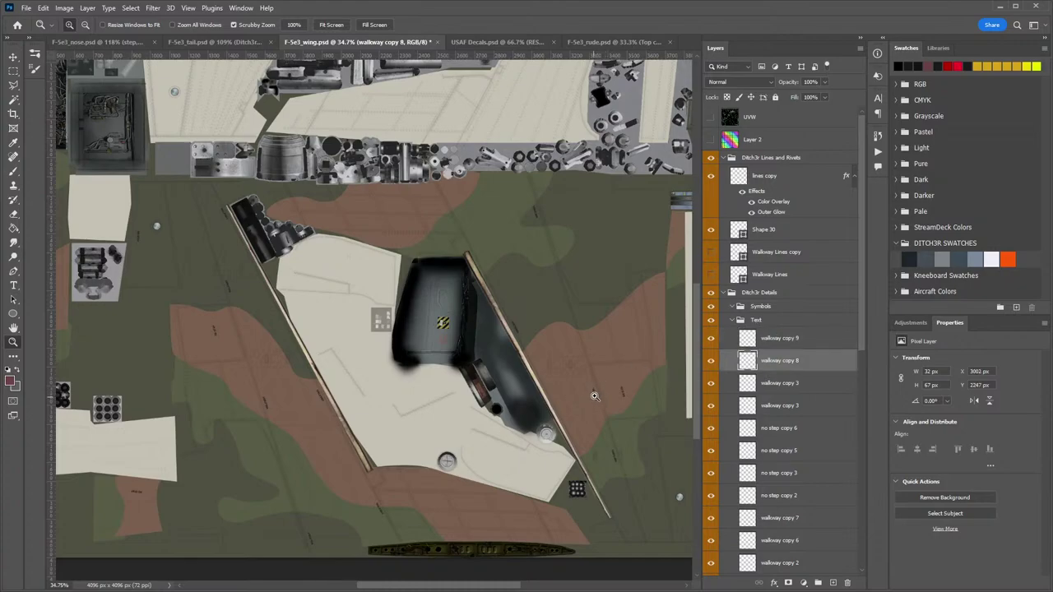
key(v)
drag(593, 374, 617, 499)
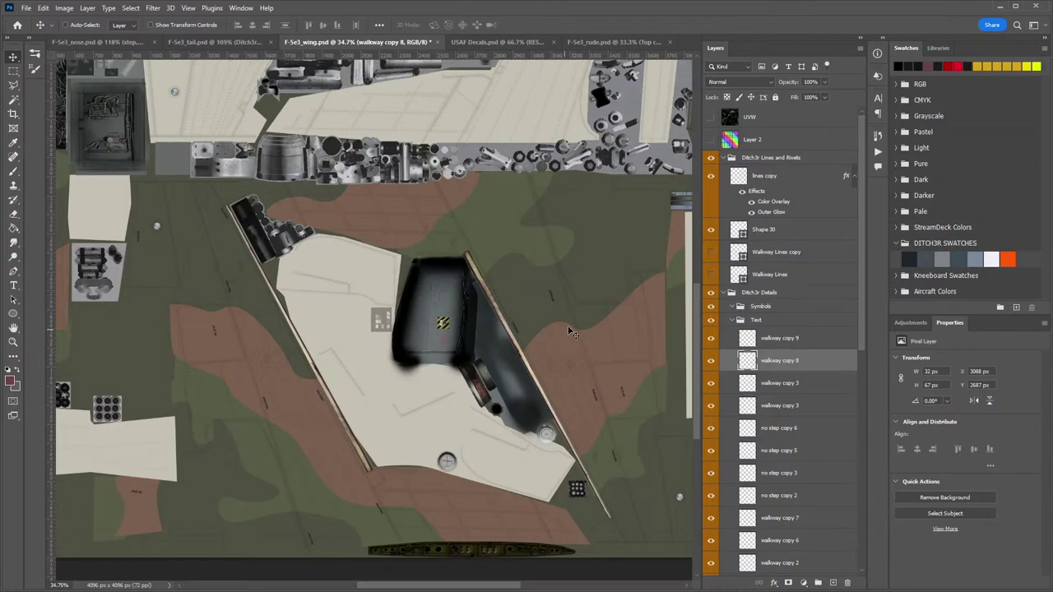
Move the walkway copy 8 label up to the wing's upper edge at X 2974 px, Y 2164 px.
drag(562, 305, 541, 201)
drag(541, 189, 541, 199)
scroll(541, 199, up, 5)
drag(492, 230, 499, 239)
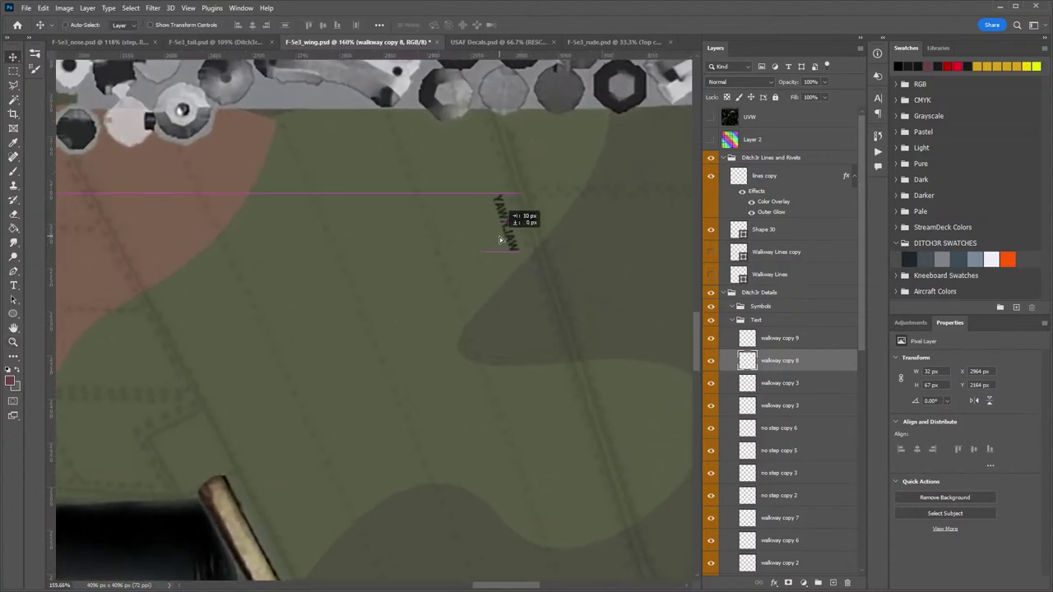
Select the walkway copy 9 label and move it up along the wing edge to X 3386 px, Y 3439 px.
key(z)
drag(540, 334, 481, 339)
drag(521, 392, 457, 123)
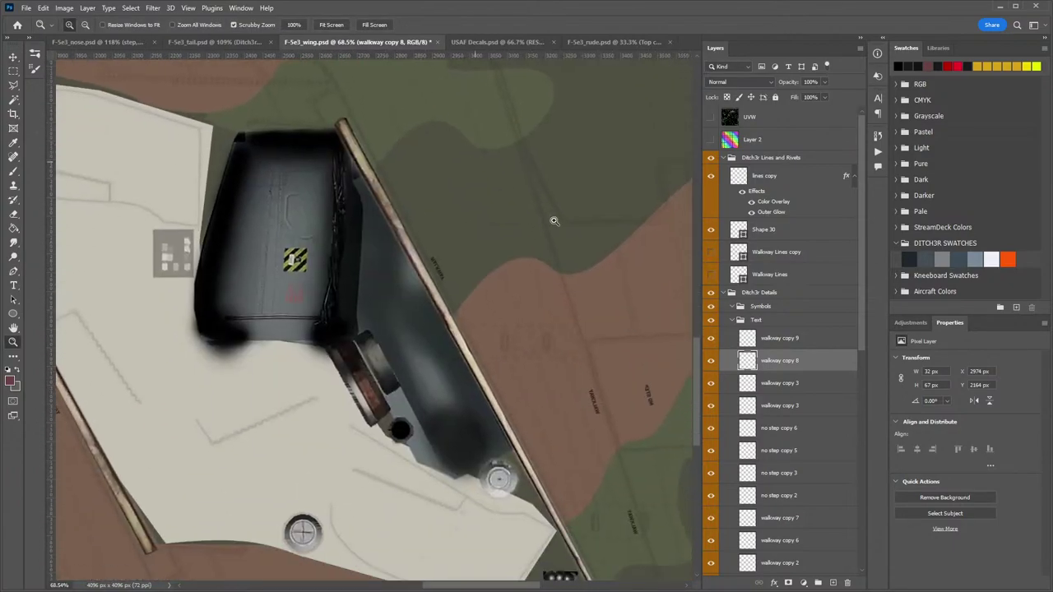
click(780, 383)
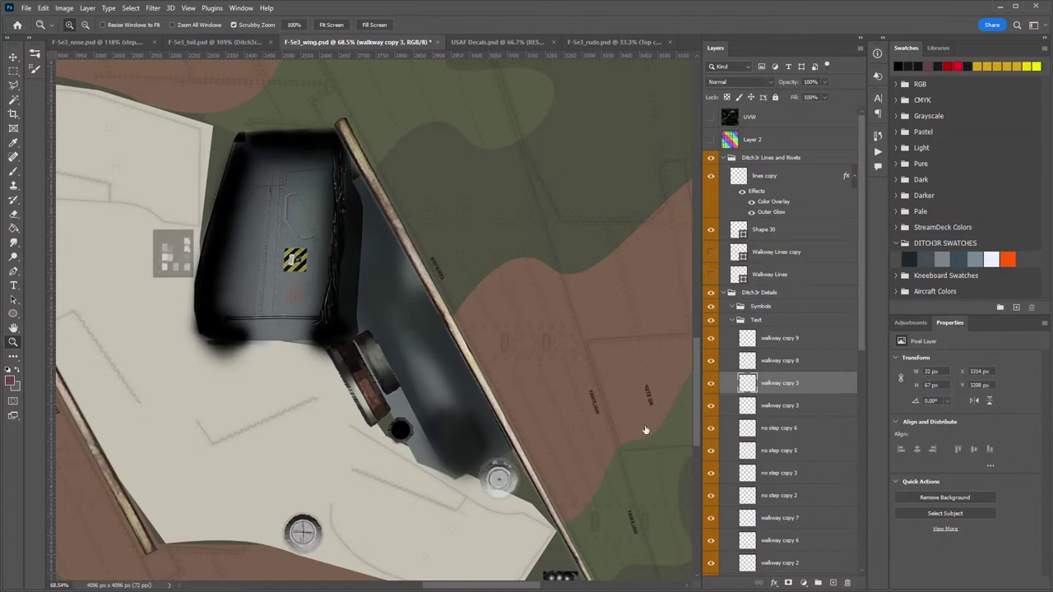
scroll(550, 362, down, 3)
scroll(536, 369, down, 1)
drag(240, 311, 268, 330)
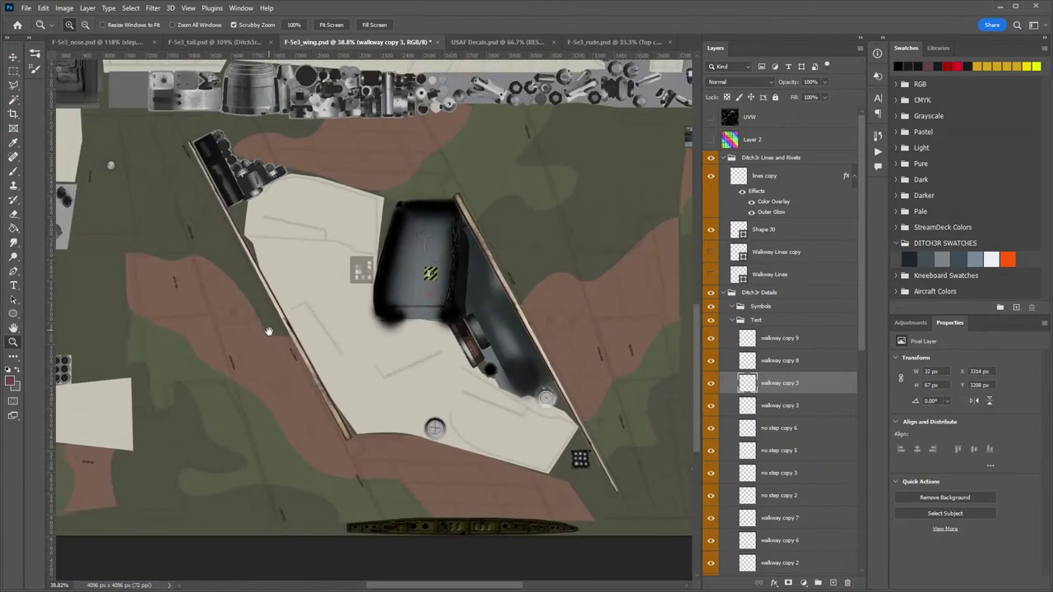
key(v)
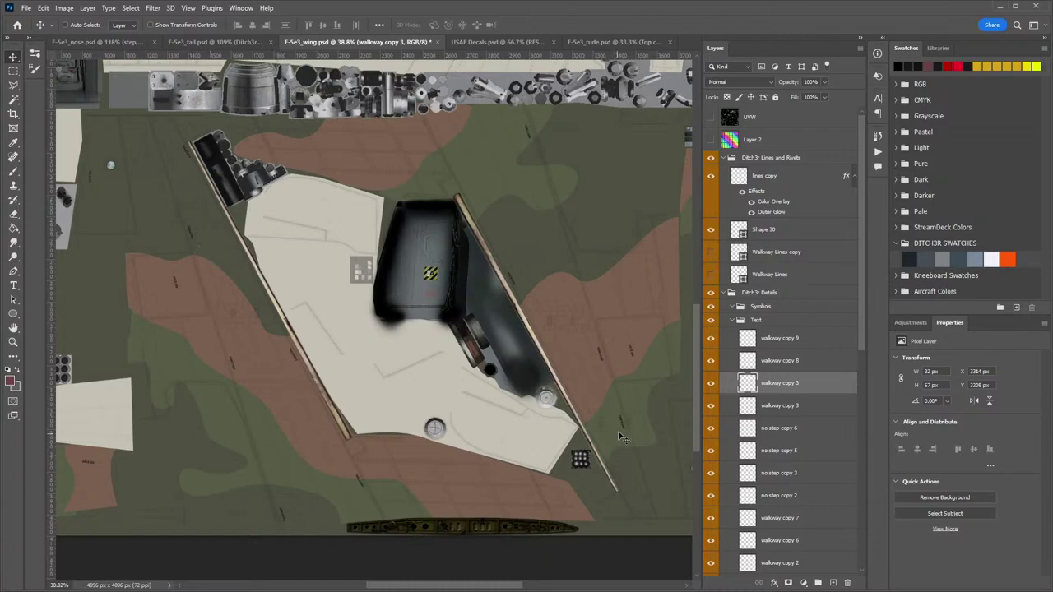
click(771, 368)
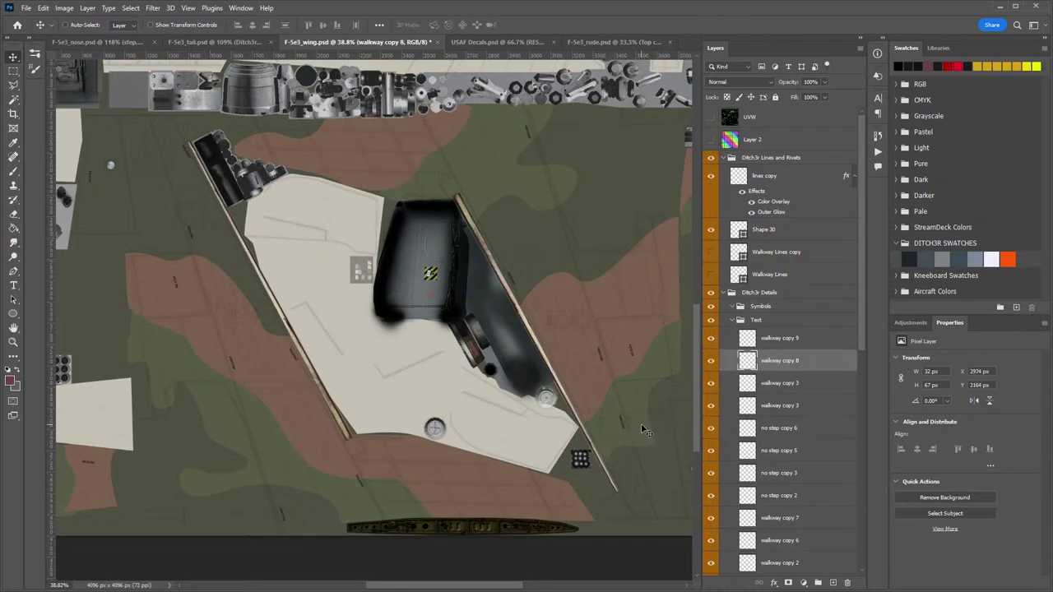
click(757, 346)
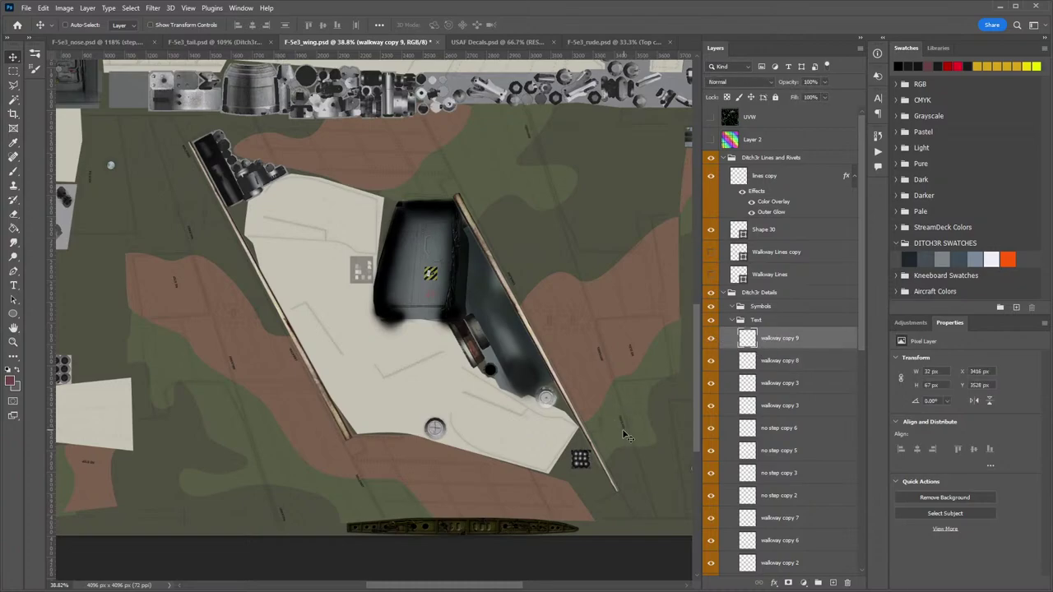
drag(623, 429, 616, 409)
Move the upper walkway copy 3 label up to the dark green area above the brown band, X 3174 px, Y 2777 px.
click(777, 383)
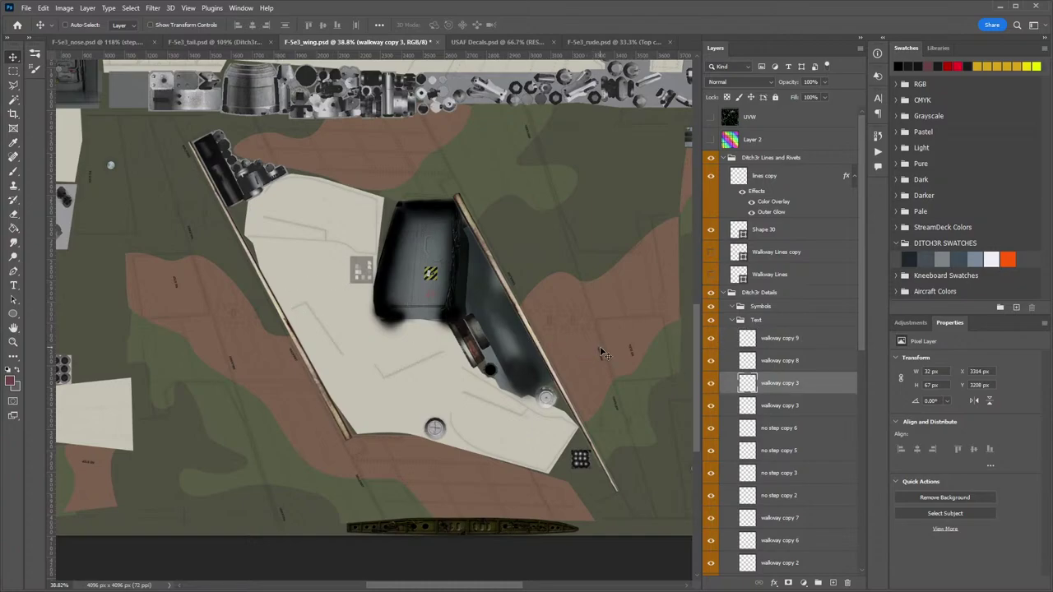
drag(601, 352, 651, 222)
key(z)
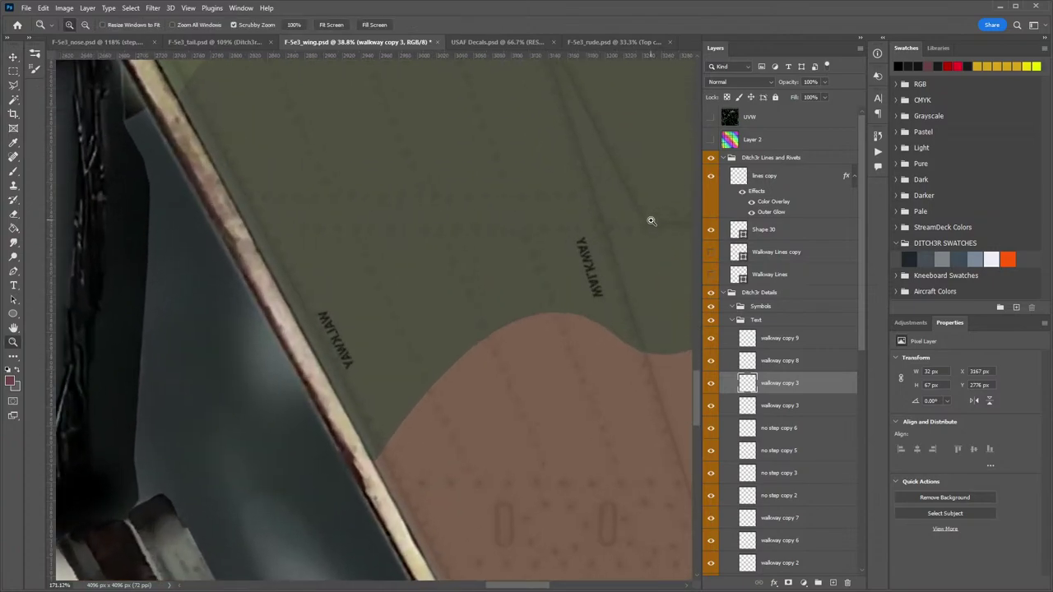
key(Right)
key(Right)
key(Right)
key(Right)
key(Right)
key(Right)
key(Right)
key(Down)
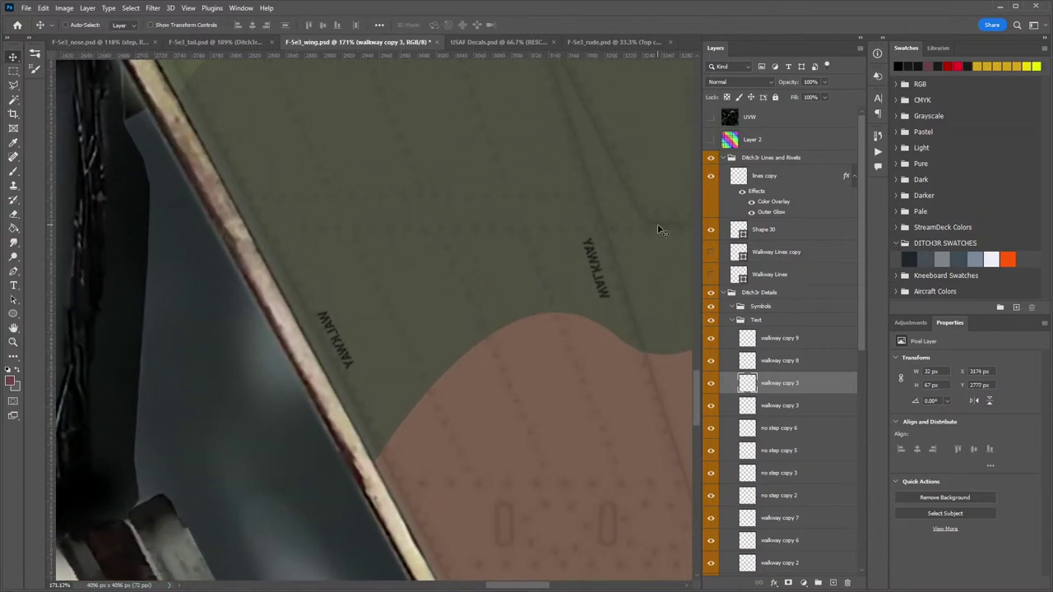
Move the walkway copy 8 label up to X 2949 px, Y 2096 px and check its placement against the UVW wireframe.
key(ctrl+space)
drag(527, 239, 482, 310)
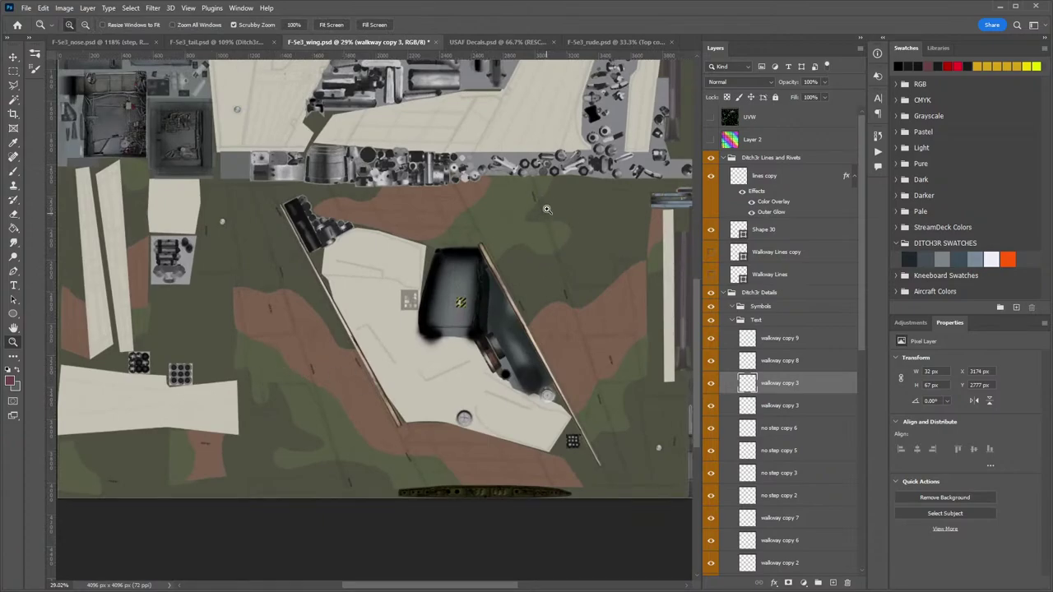
drag(367, 481, 388, 472)
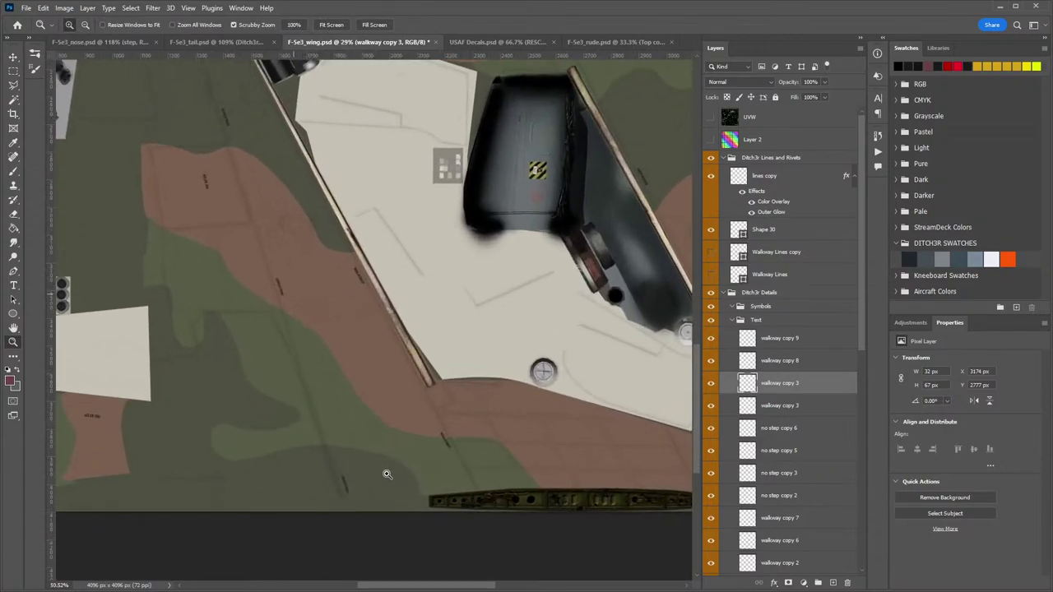
key(space)
drag(485, 164, 343, 407)
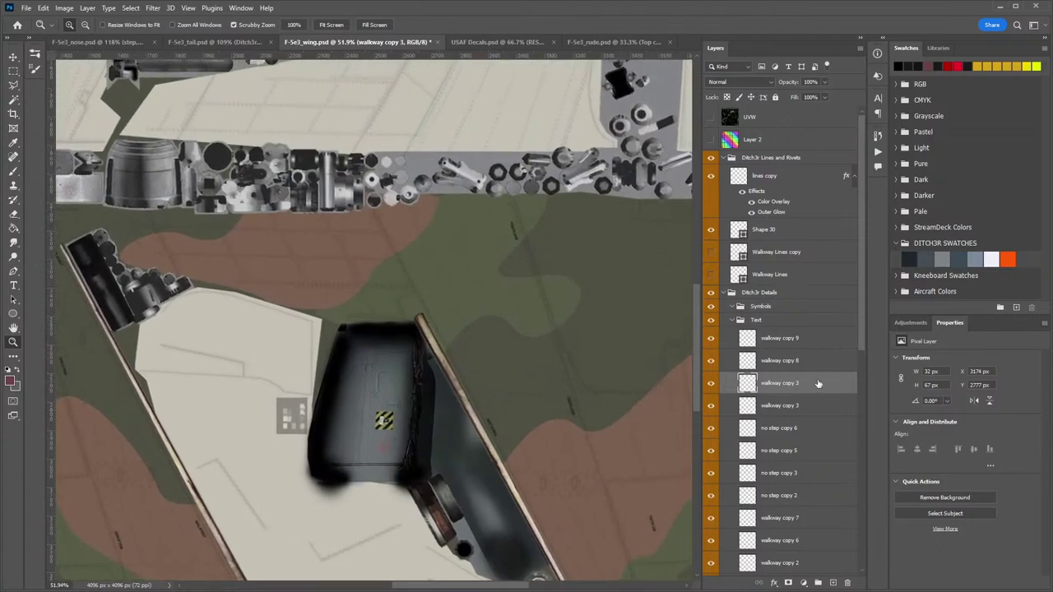
click(773, 339)
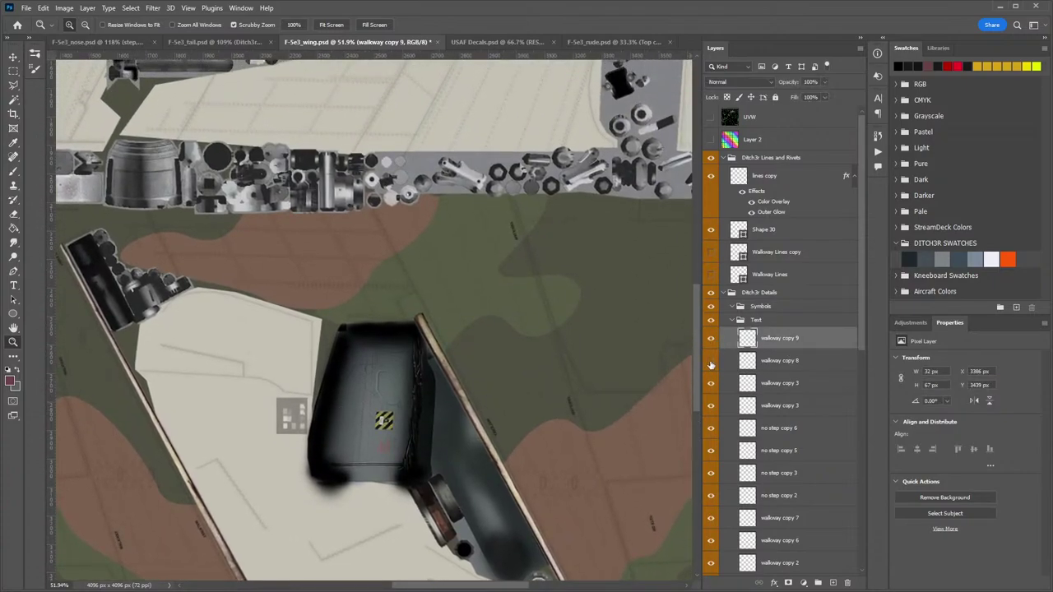
click(787, 361)
key(v)
drag(514, 235, 502, 209)
click(711, 118)
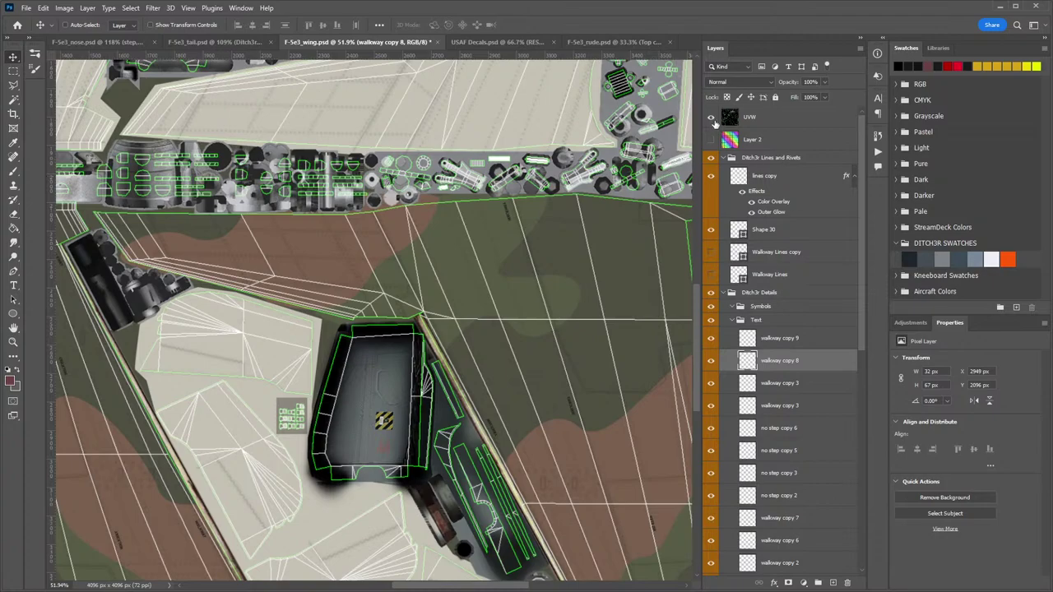
click(711, 118)
Select the lower walkway copy 3 label and move it along the leading-edge strip to X 2920 px, Y 2876 px.
key(z)
drag(586, 483, 501, 481)
drag(413, 400, 420, 228)
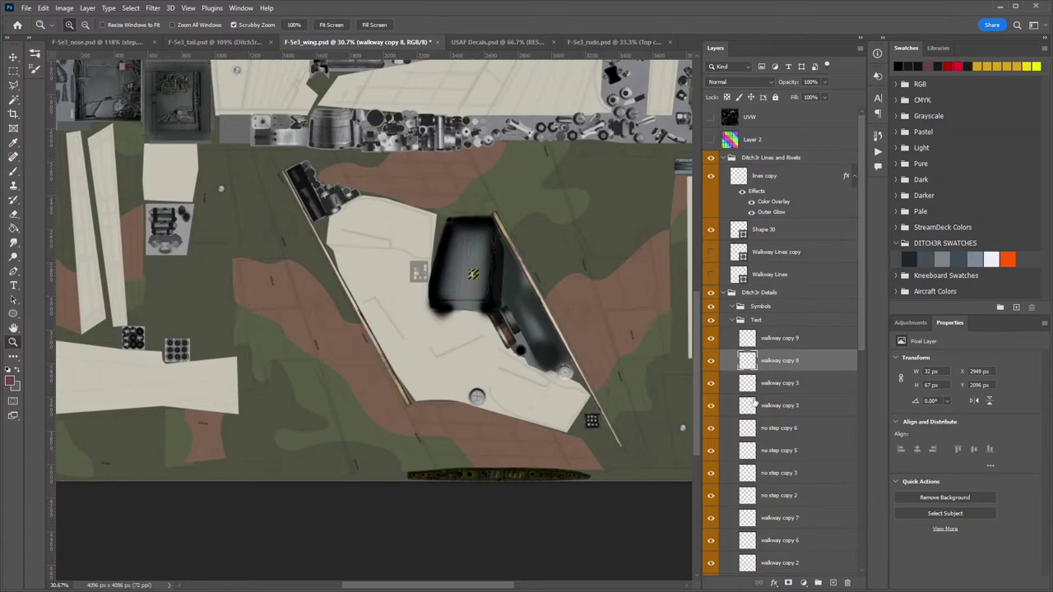
ctrl+click(629, 332)
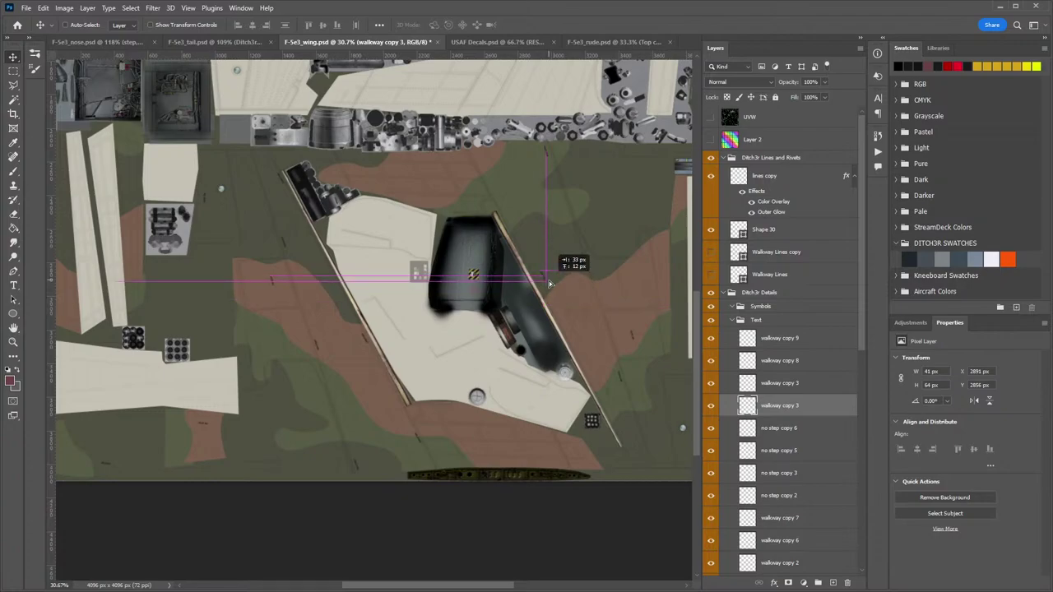
drag(549, 283, 566, 297)
key(z)
key(v)
key(z)
drag(614, 341, 602, 366)
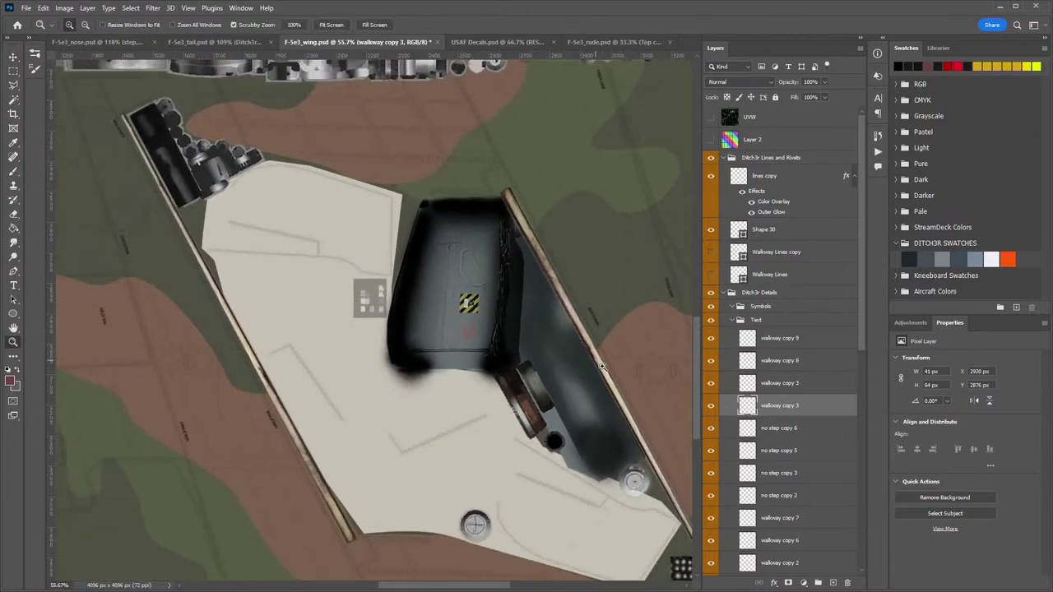
Duplicate the lower walkway copy 3 label and place the copy near the strip's lower end at X 3366 px, Y 3752 px.
drag(531, 396, 536, 467)
mouse_move(615, 399)
mouse_down()
mouse_move(505, 271)
mouse_move(586, 301)
mouse_move(443, 191)
mouse_move(392, 128)
mouse_move(533, 407)
mouse_move(501, 382)
mouse_move(481, 401)
mouse_move(526, 405)
mouse_move(539, 392)
mouse_move(529, 421)
mouse_move(590, 385)
mouse_move(616, 385)
mouse_up()
key(v)
key(z)
key(v)
key(z)
key(v)
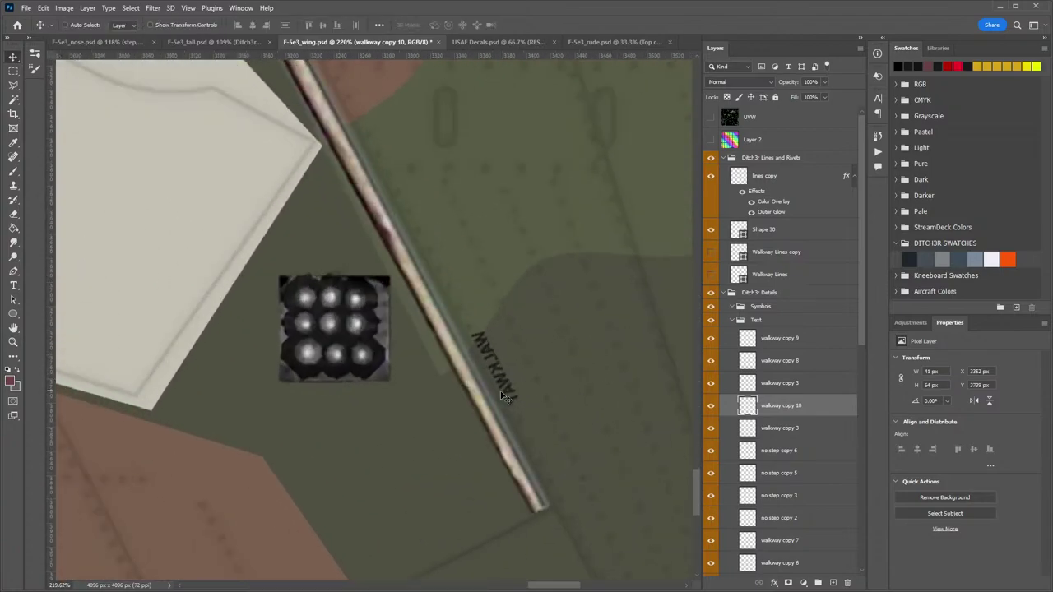
drag(505, 378, 523, 395)
key(z)
Move the new walkway label further down beside the strip's end to X 3400 px, Y 3815 px.
drag(589, 394, 537, 378)
drag(390, 266, 559, 469)
drag(304, 211, 458, 281)
drag(547, 365, 463, 296)
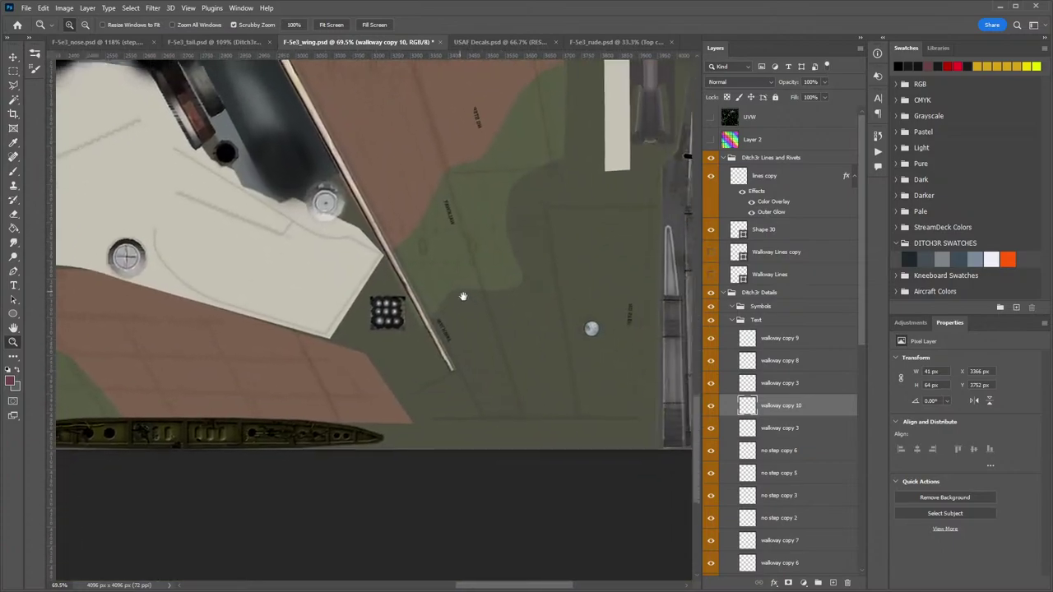
key(v)
drag(451, 339, 457, 365)
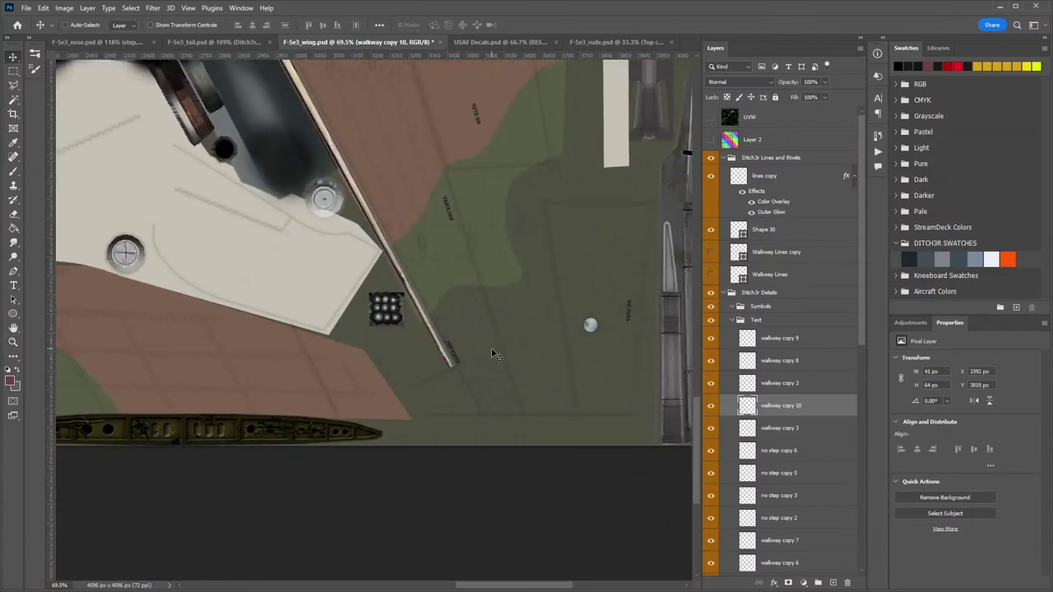
key(z)
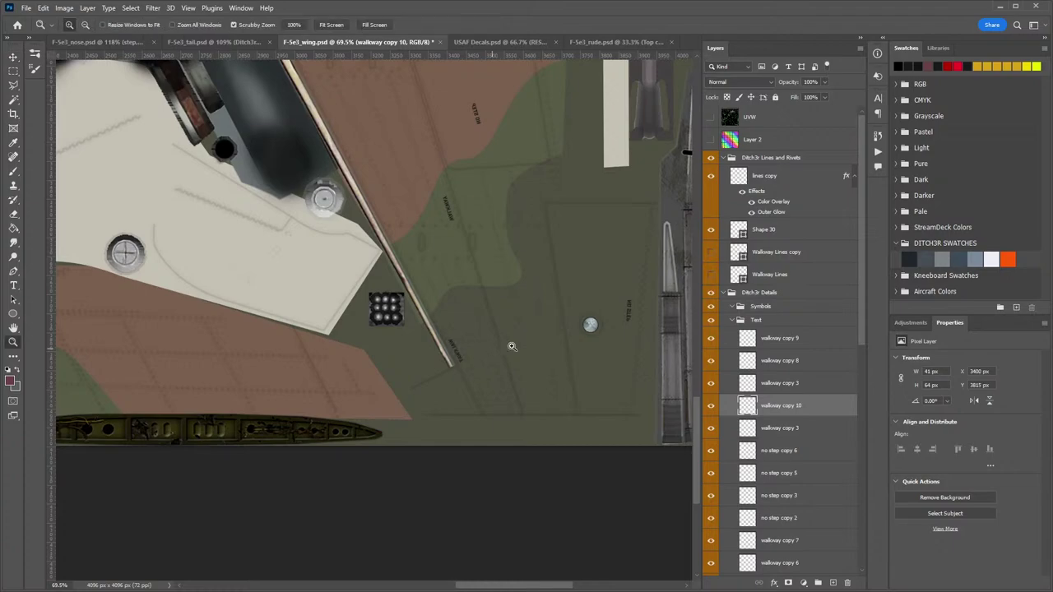
Duplicate the walkway label from the strip's lower end and place the copy above the strip's upper end at X 2595 px, Y 2285 px.
drag(558, 327, 554, 297)
drag(444, 222, 405, 295)
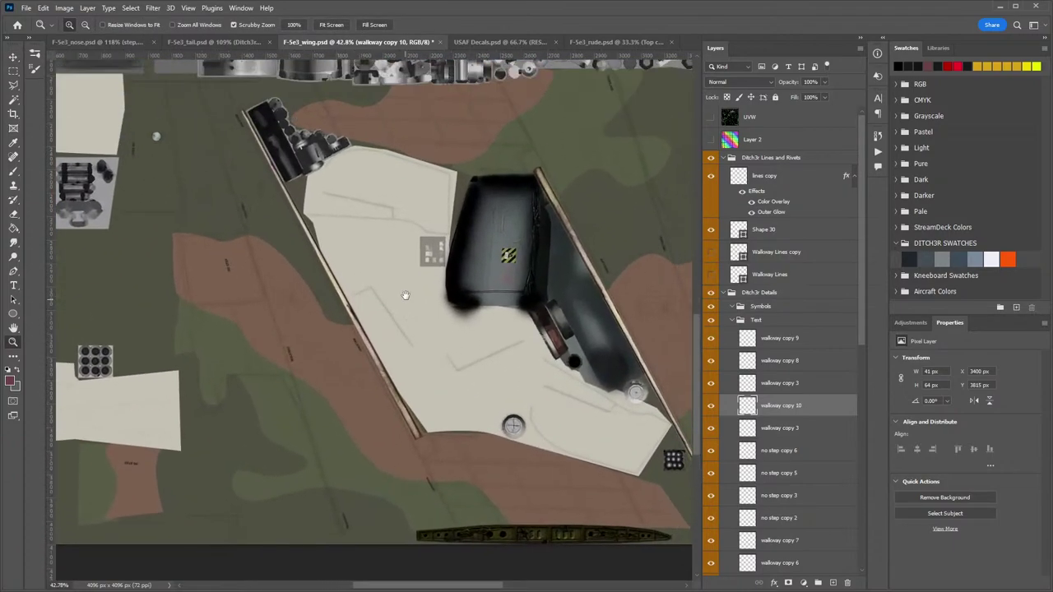
drag(440, 329, 361, 349)
key(v)
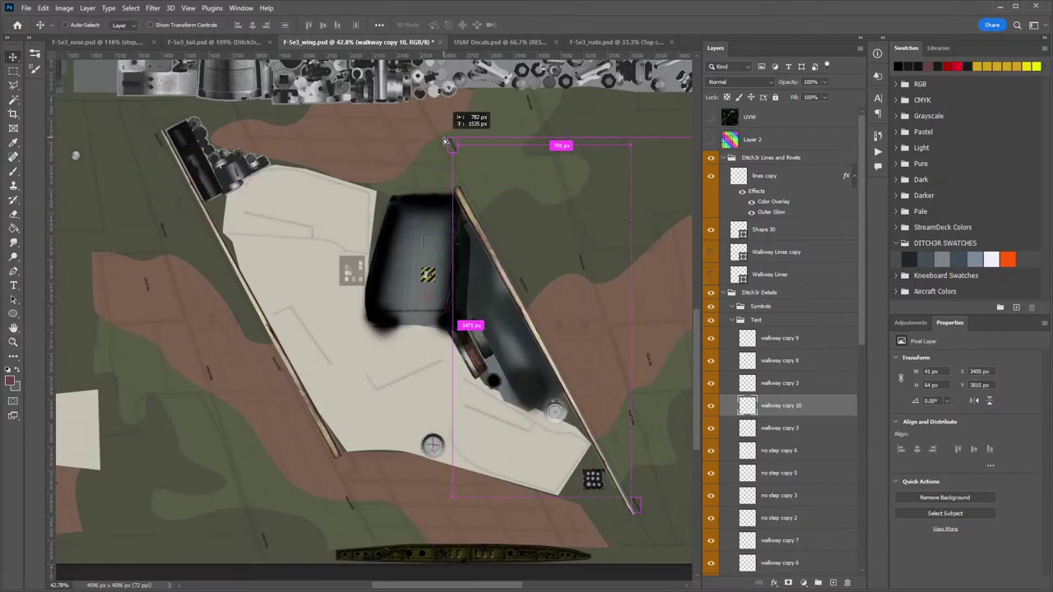
drag(444, 140, 518, 132)
key(z)
key(v)
drag(515, 184, 482, 193)
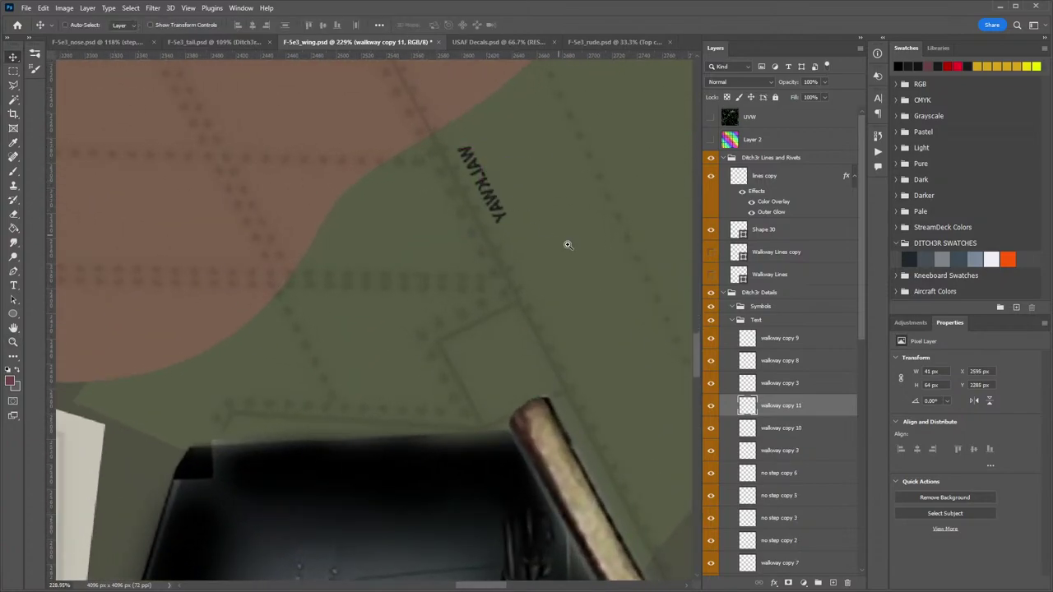
Save a DDS copy of the wing texture as F-5e3_wing in the Ditch3r's F5 1 folder, replacing the existing file.
key(z)
drag(568, 245, 384, 209)
key(space)
drag(501, 277, 466, 277)
key(space)
drag(411, 197, 429, 382)
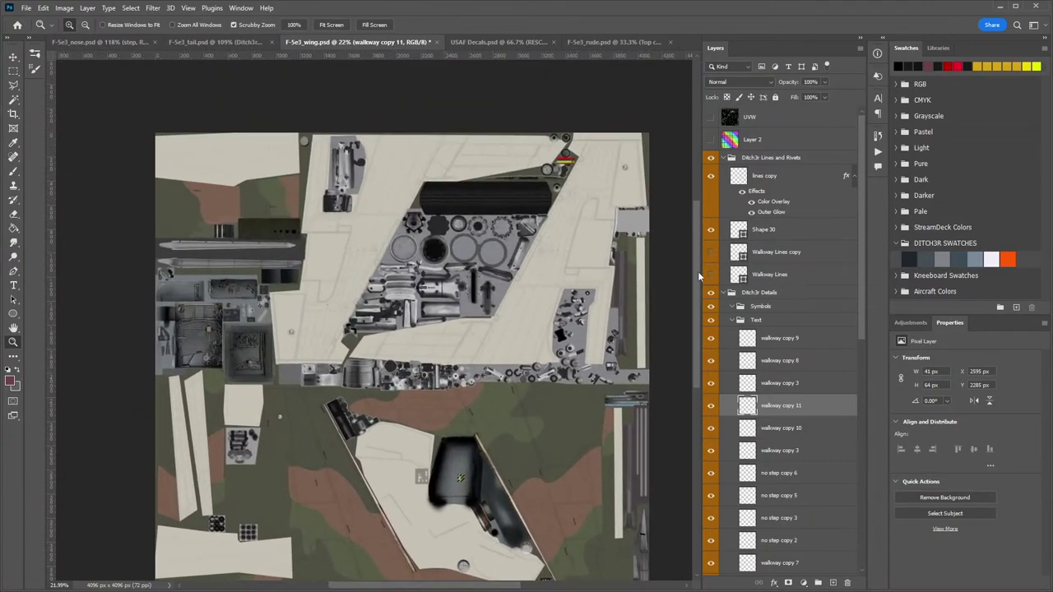
click(26, 8)
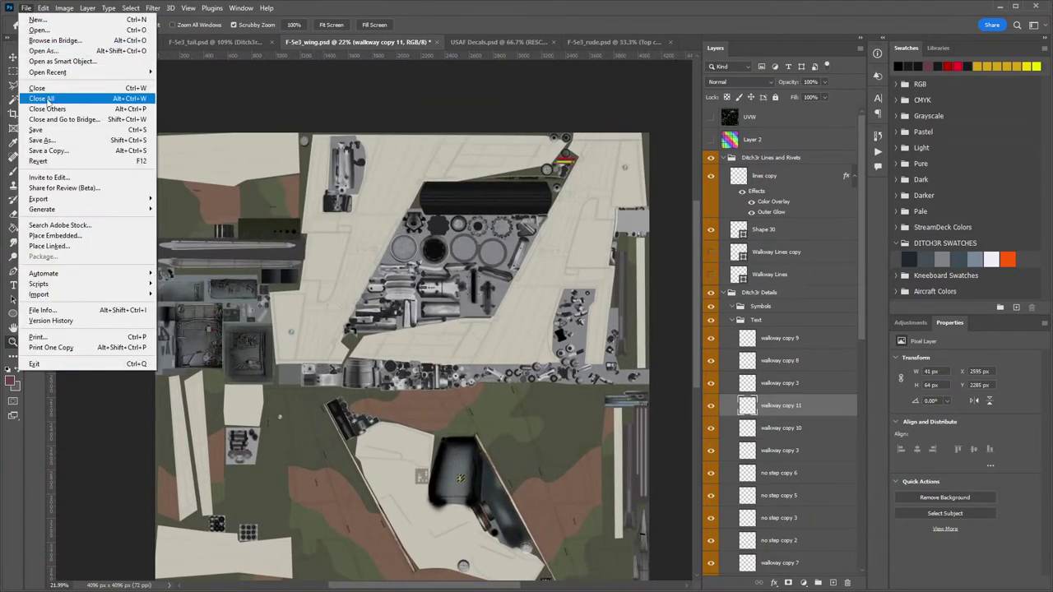
click(49, 149)
click(107, 359)
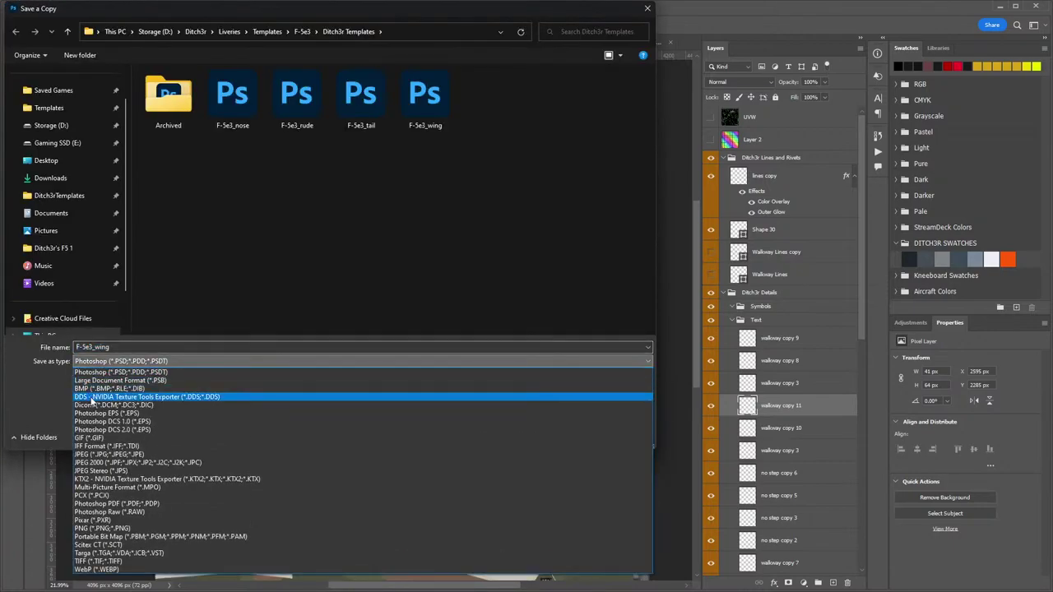
click(115, 402)
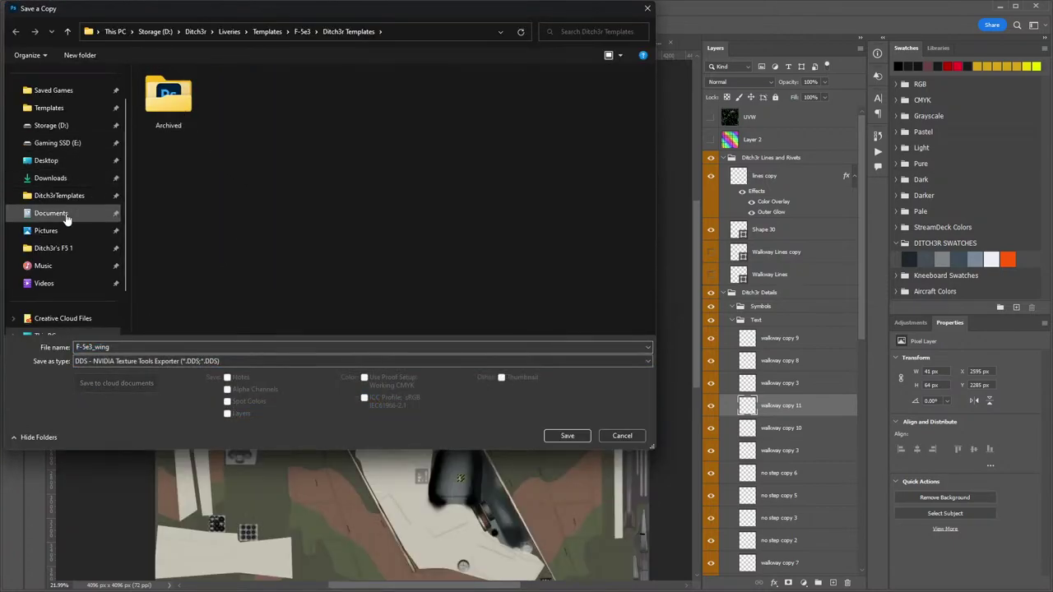
click(53, 248)
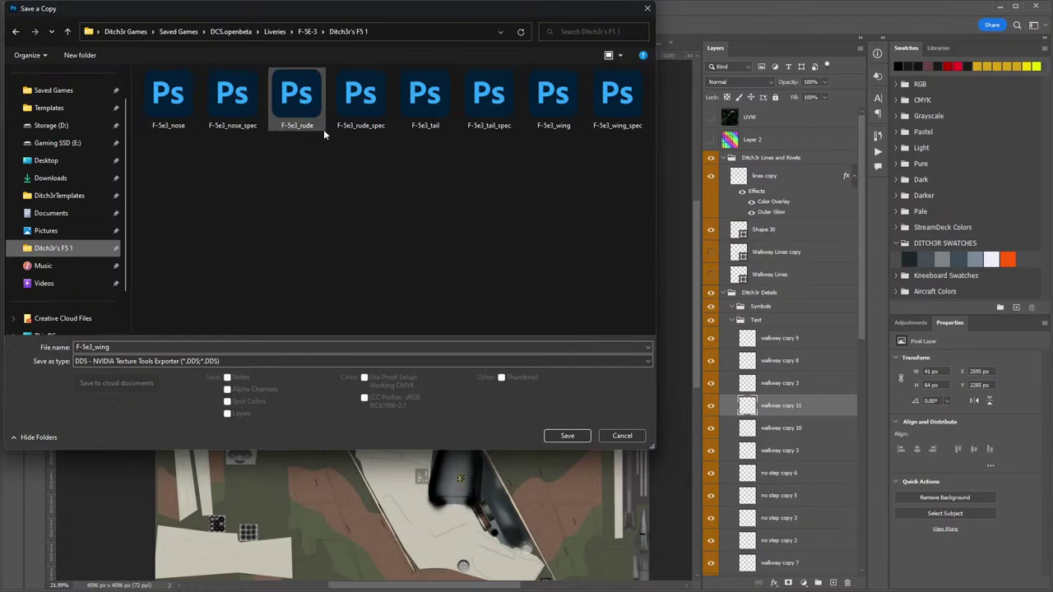
double_click(542, 113)
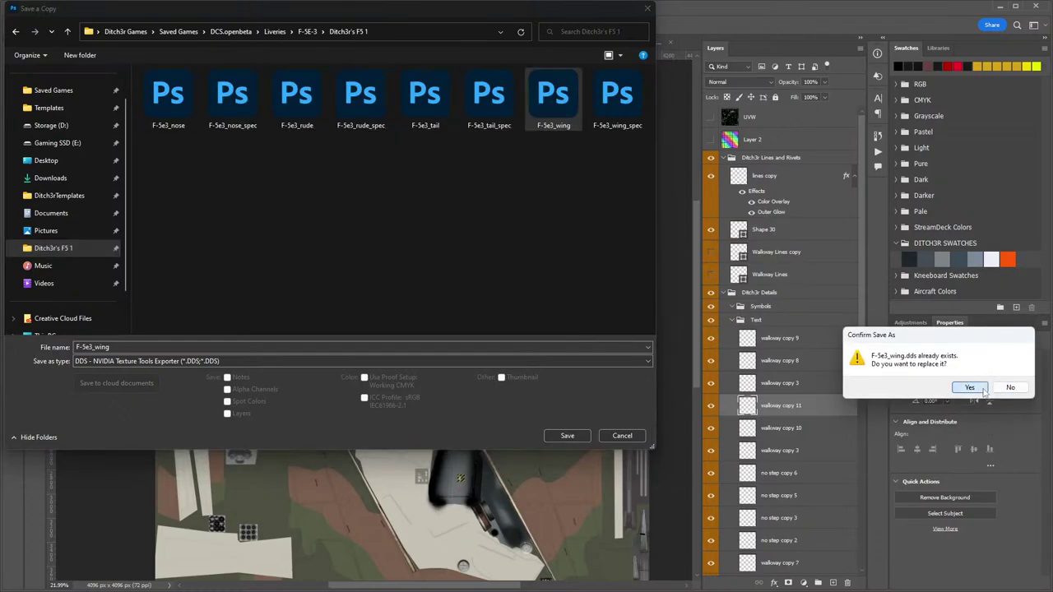
click(937, 385)
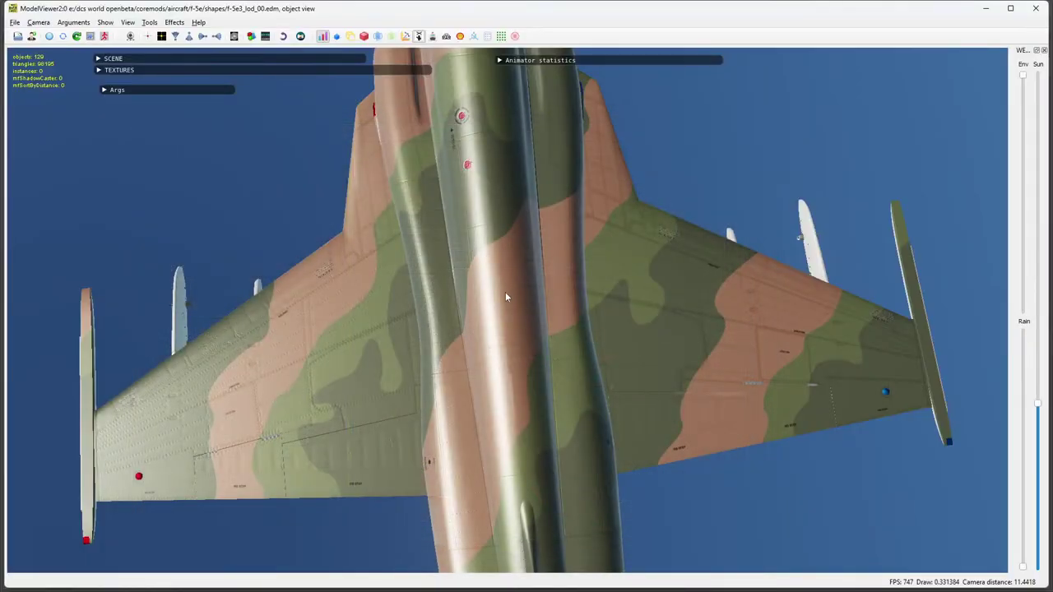
Switch to ModelViewer2.0 and examine the walkway and no step labels on both wings of the F-5E model.
drag(506, 296, 425, 321)
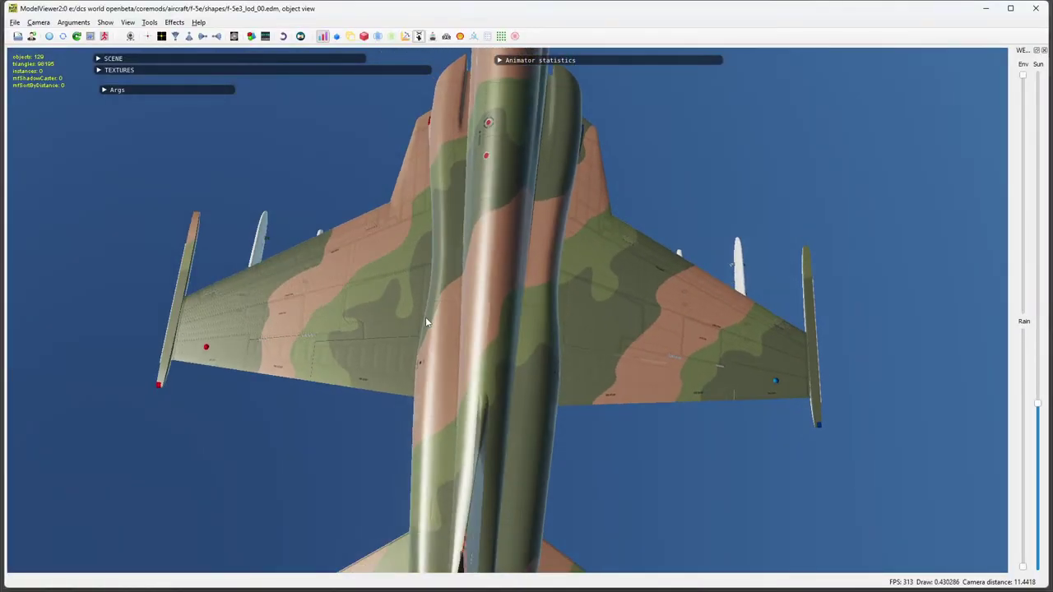
click(49, 36)
scroll(566, 251, down, 3)
drag(552, 268, 502, 305)
scroll(568, 300, up, 4)
scroll(584, 316, up, 2)
scroll(588, 244, up, 7)
drag(587, 245, 725, 240)
scroll(533, 183, down, 2)
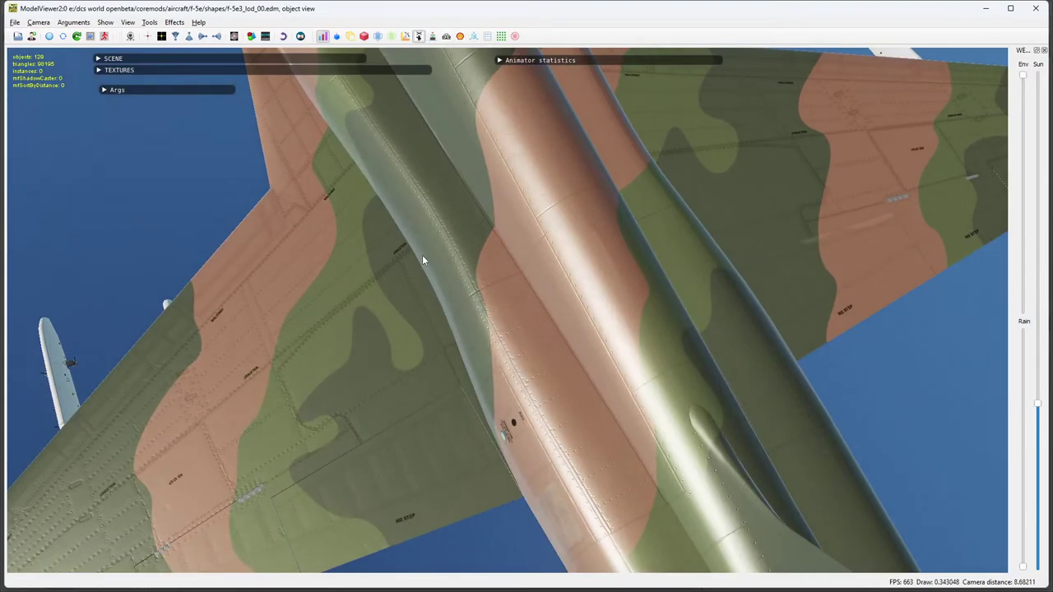
drag(422, 255, 585, 202)
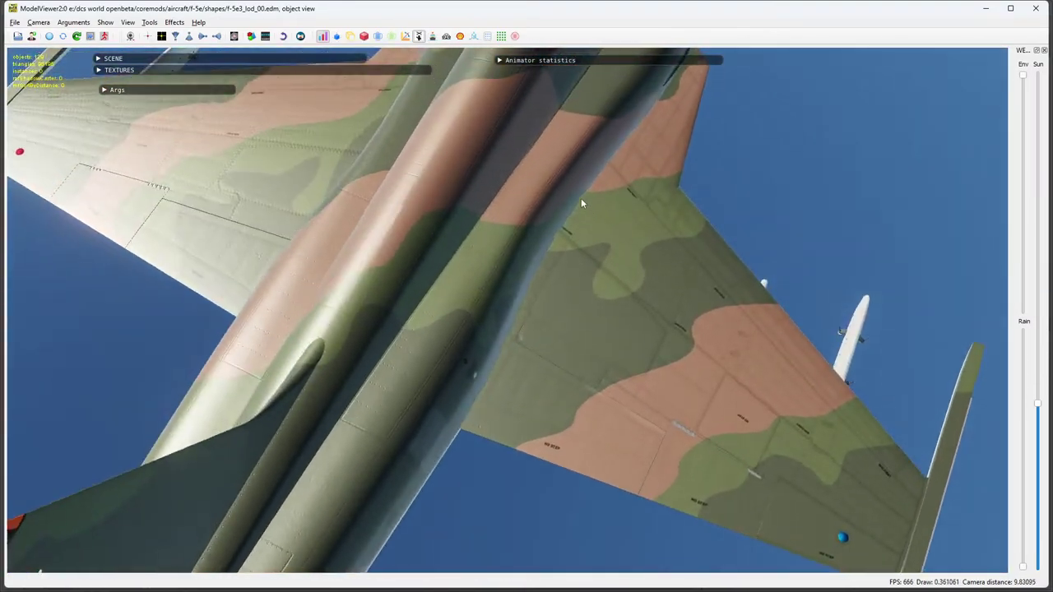
drag(616, 263, 623, 323)
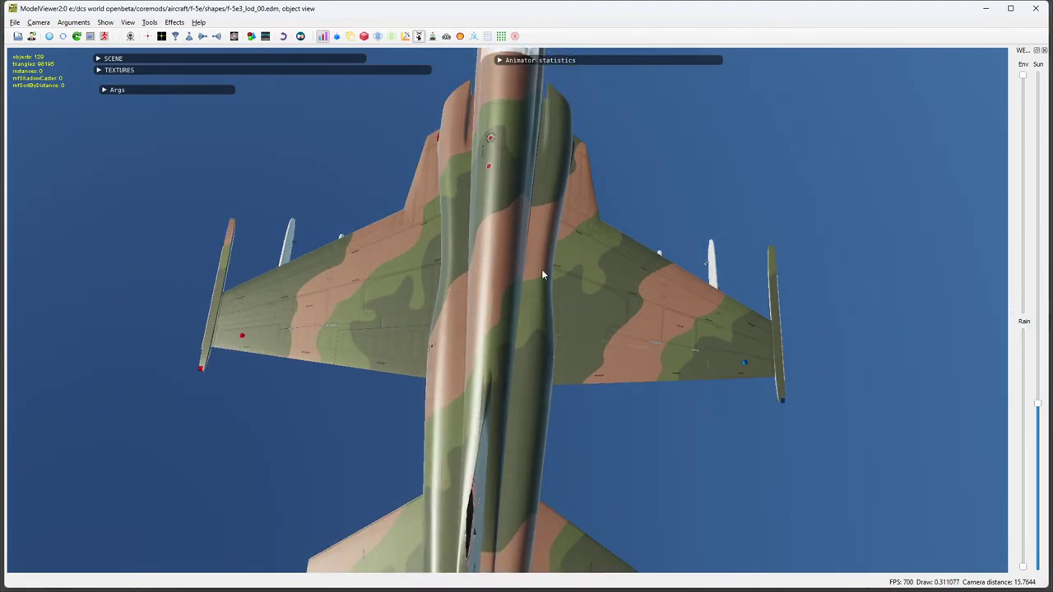
Inspect the labels on the F-5E's upper wing surfaces from the rear and from the front.
drag(378, 255, 683, 364)
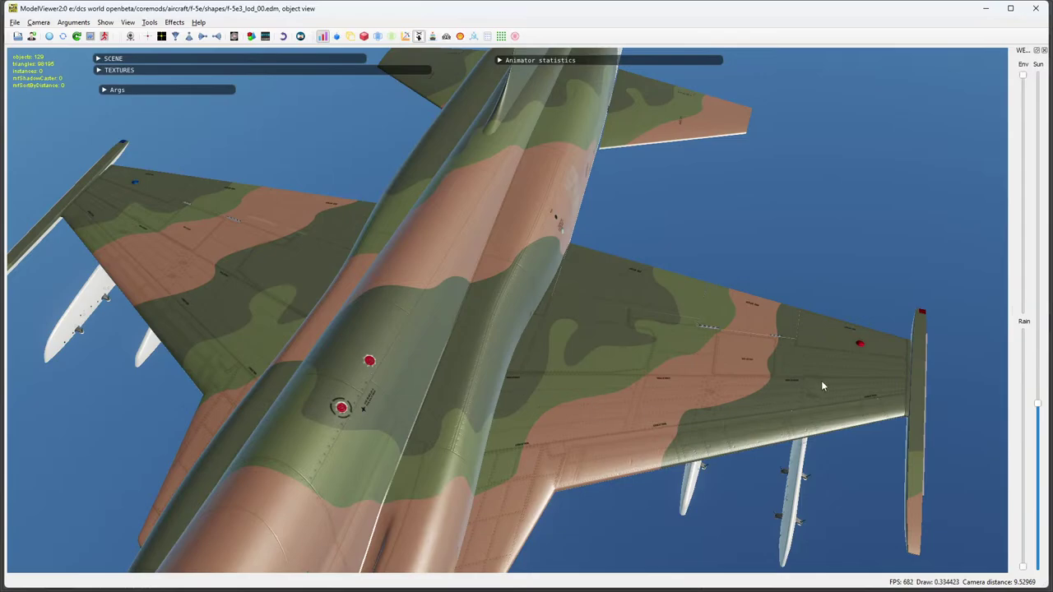
drag(822, 385, 519, 372)
drag(321, 339, 286, 392)
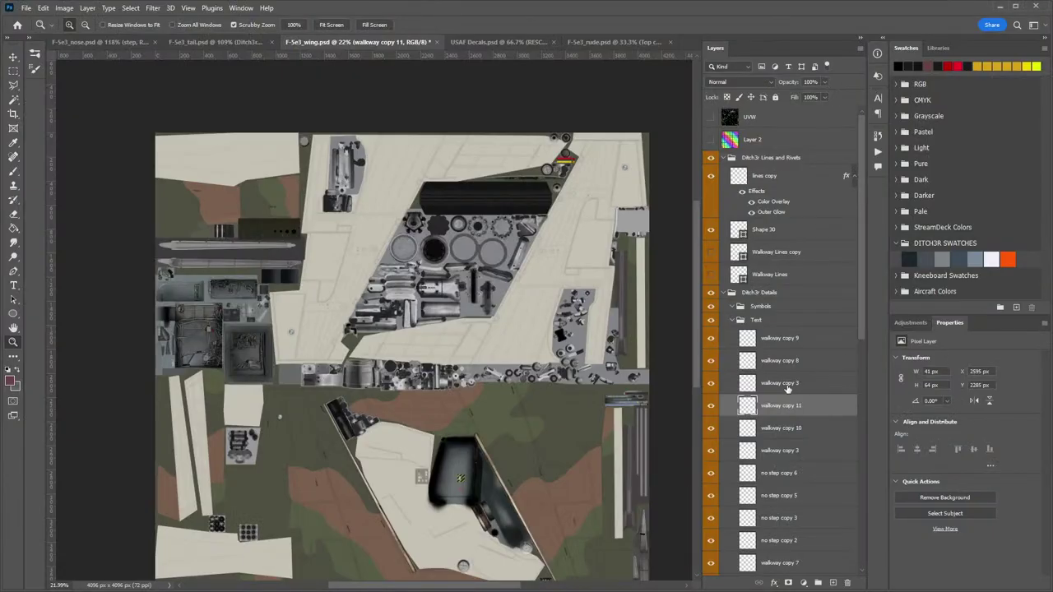
Switch to Photoshop and gather all the rasterized walkway copy layers inside the Text group into one new layer group.
click(779, 337)
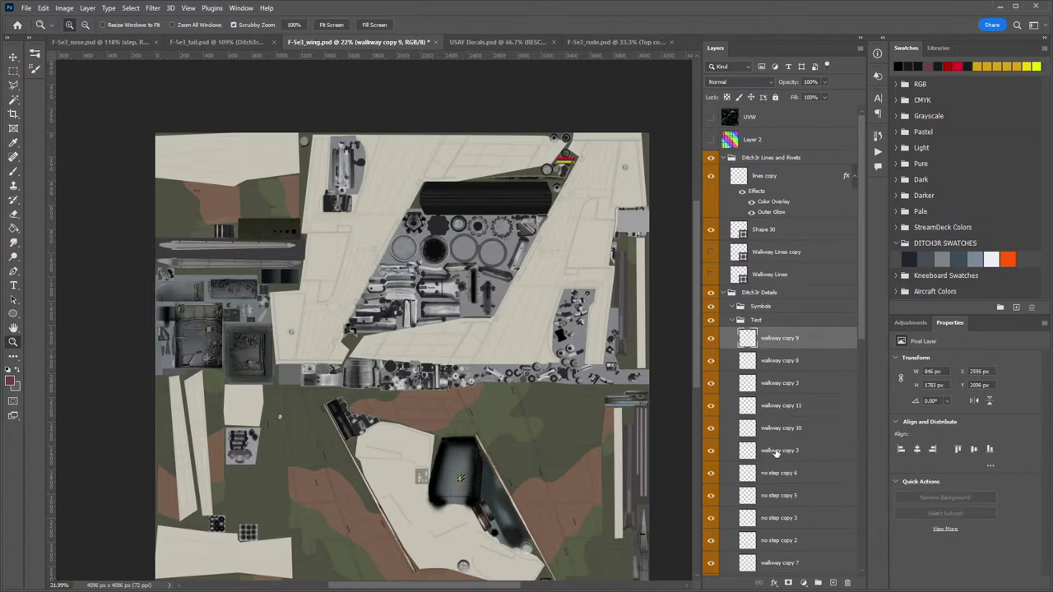
shift+click(773, 451)
click(818, 583)
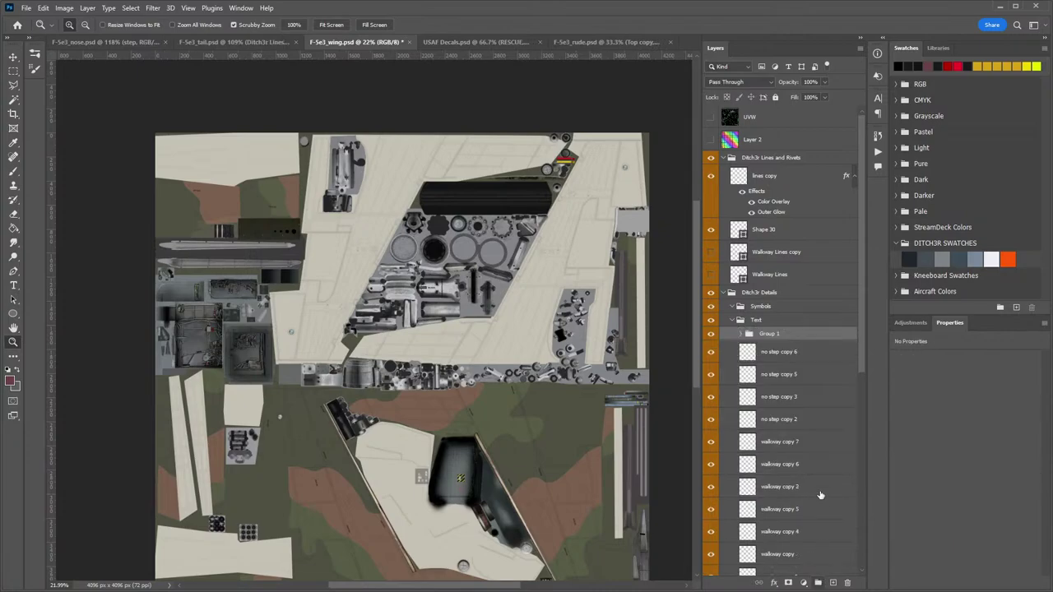
click(806, 450)
shift+click(791, 560)
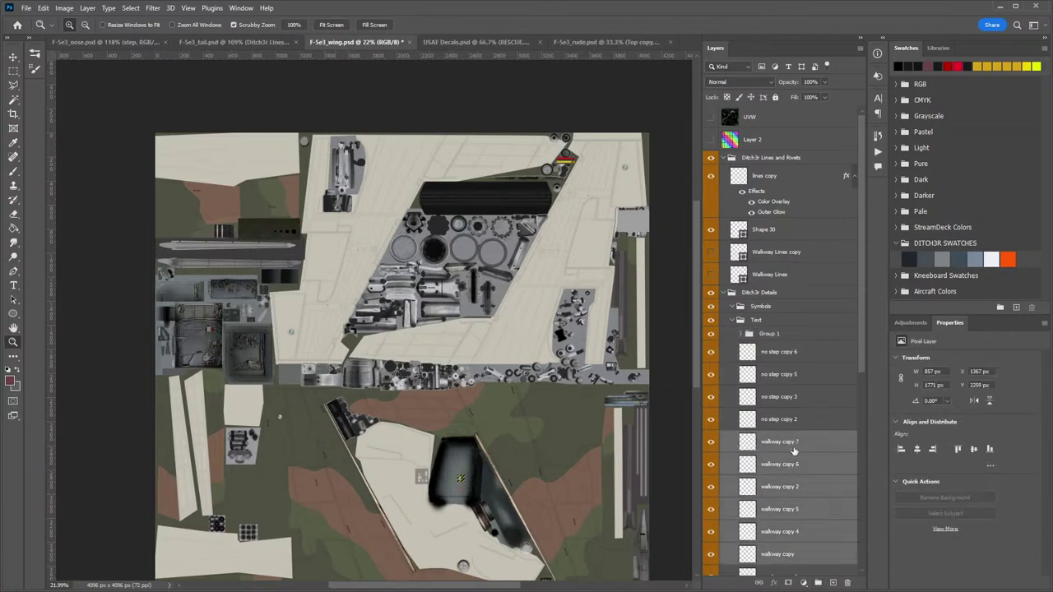
drag(795, 452, 775, 338)
Rename the new layer group as Walkway and hide it.
double_click(770, 335)
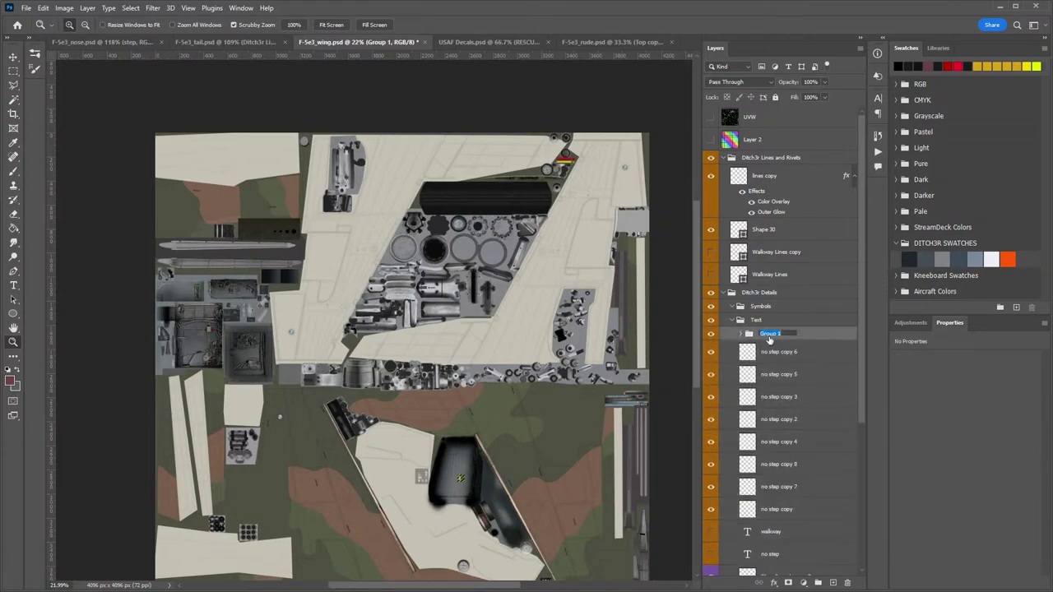
text(Walkway)
key(Return)
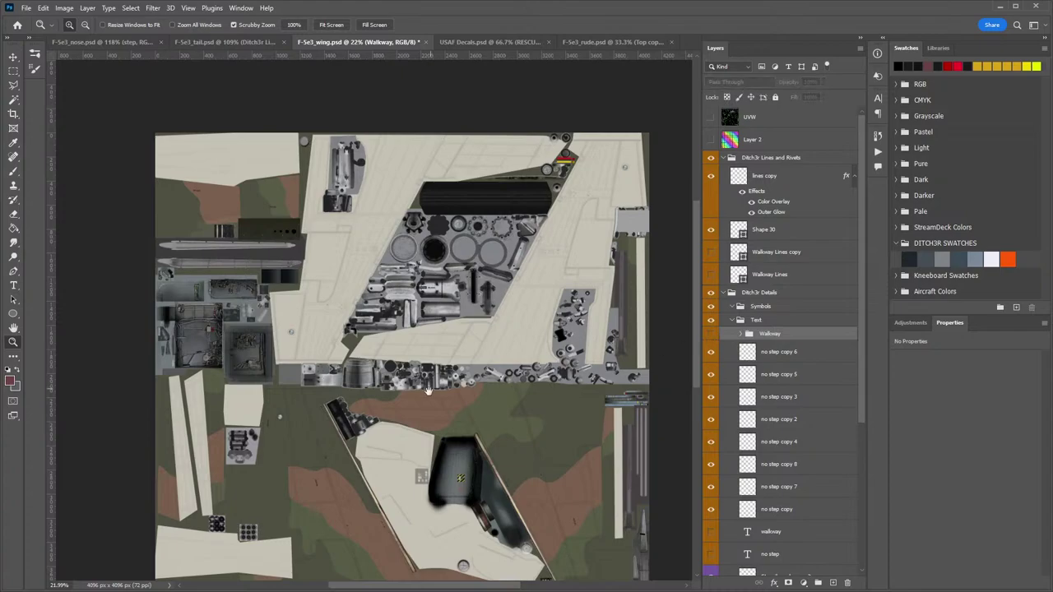
Save a DDS copy of the wing texture without walkway labels as F-5e3_wing in the Ditch3r's F5 1 folder, replacing the existing file.
drag(425, 389, 429, 234)
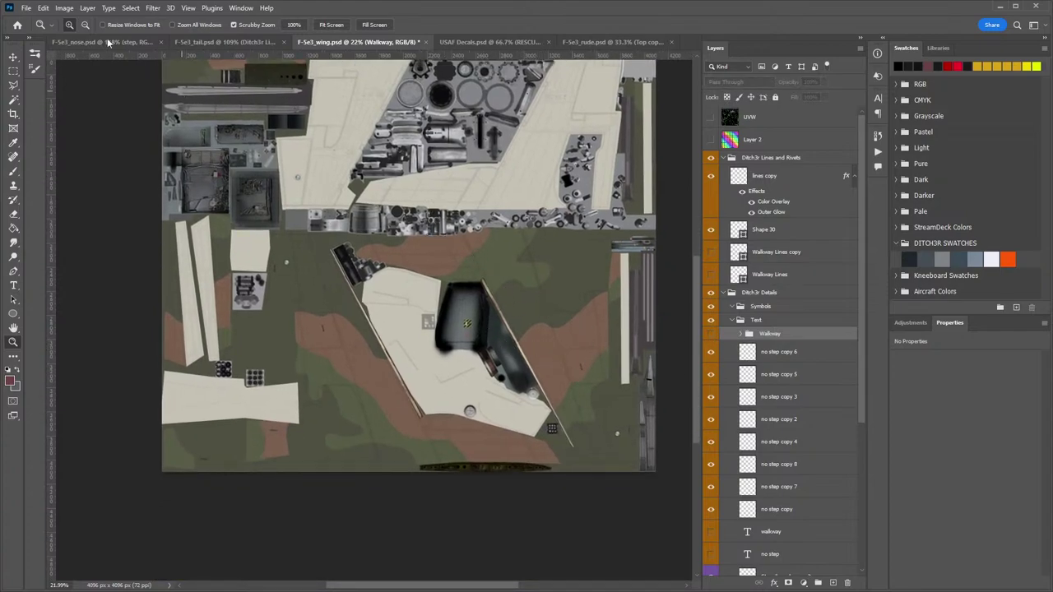
click(27, 9)
click(46, 153)
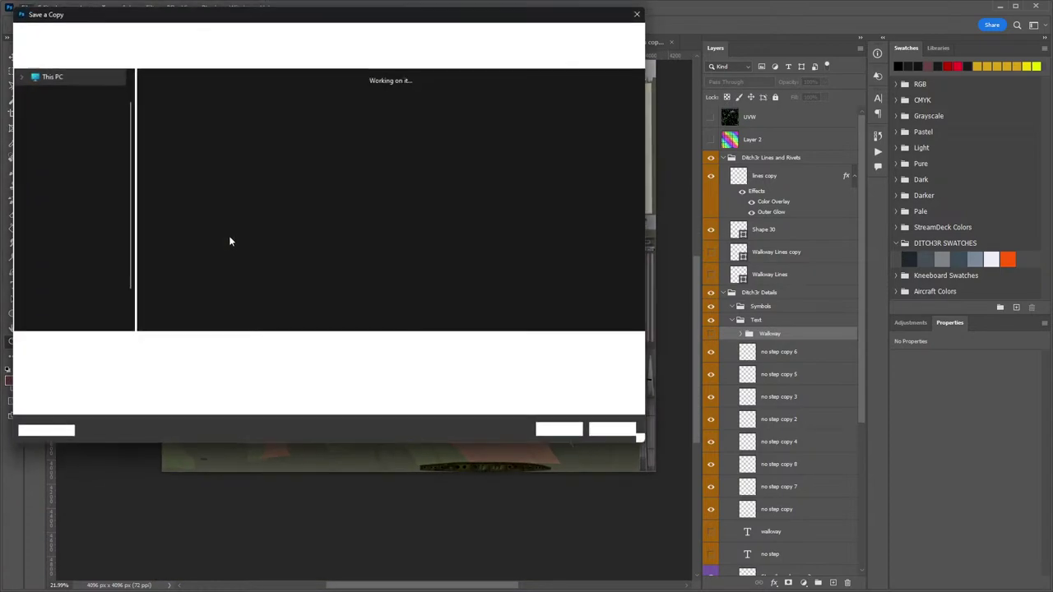
click(79, 361)
click(124, 400)
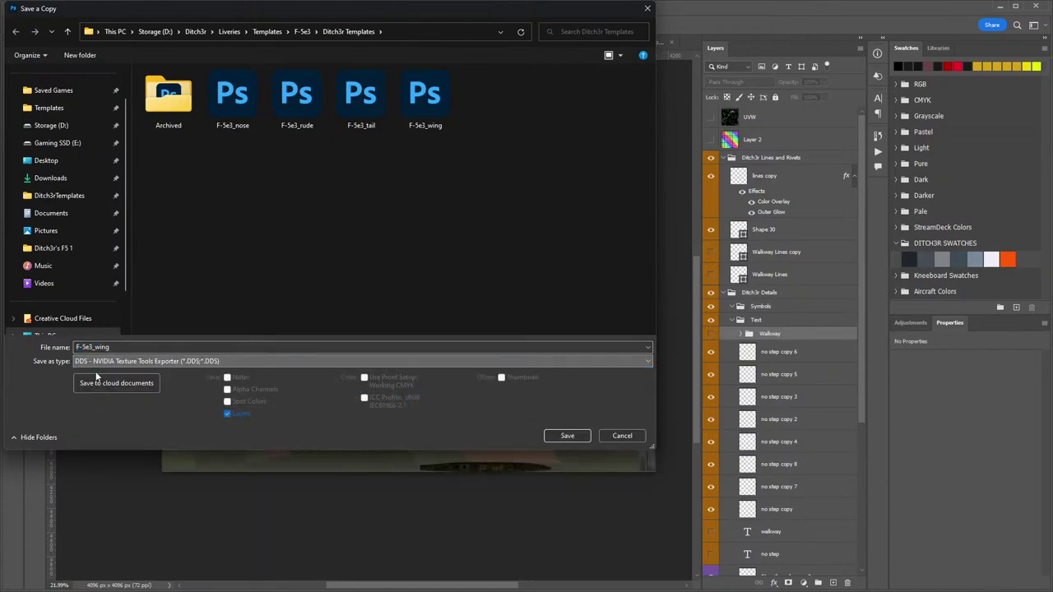
click(57, 248)
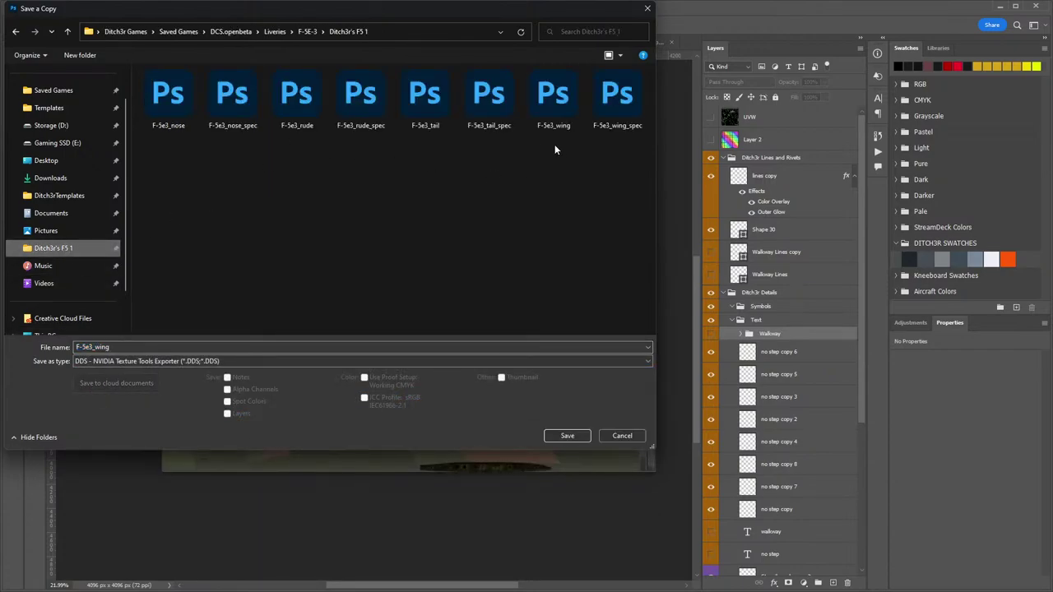
double_click(554, 99)
click(967, 389)
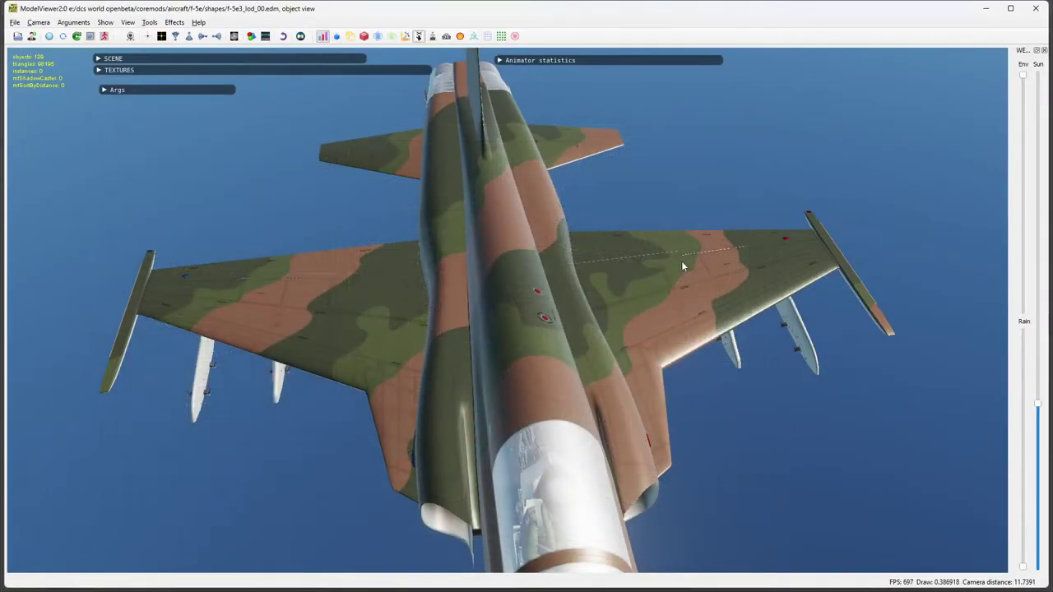
Switch to ModelViewer2.0, reload the model and examine both wings with the walkway labels hidden.
click(52, 40)
scroll(367, 246, down, 3)
drag(367, 246, 464, 260)
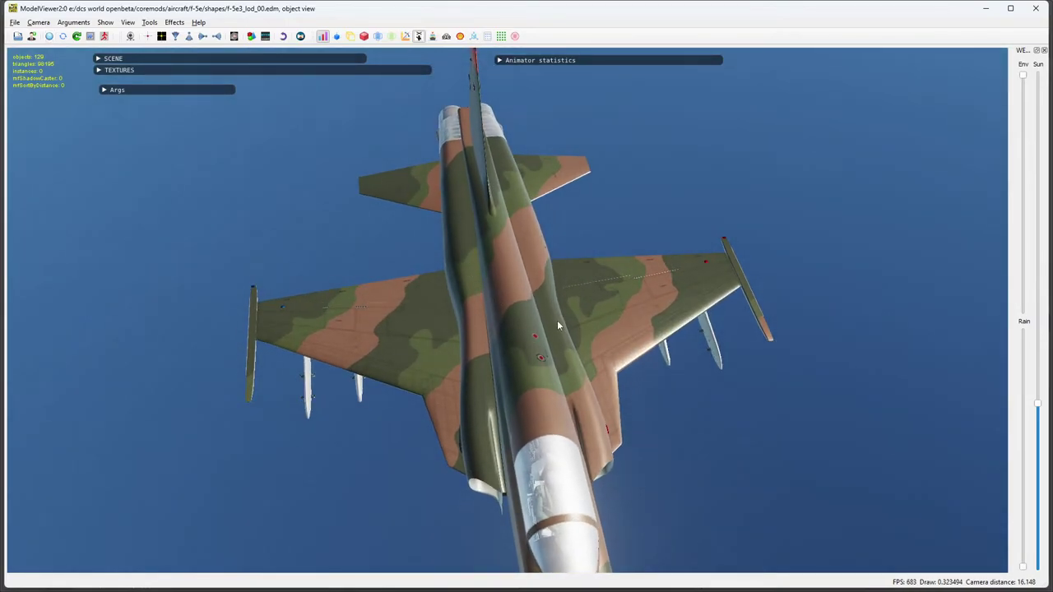
scroll(543, 265, up, 5)
drag(541, 264, 566, 286)
scroll(566, 285, up, 6)
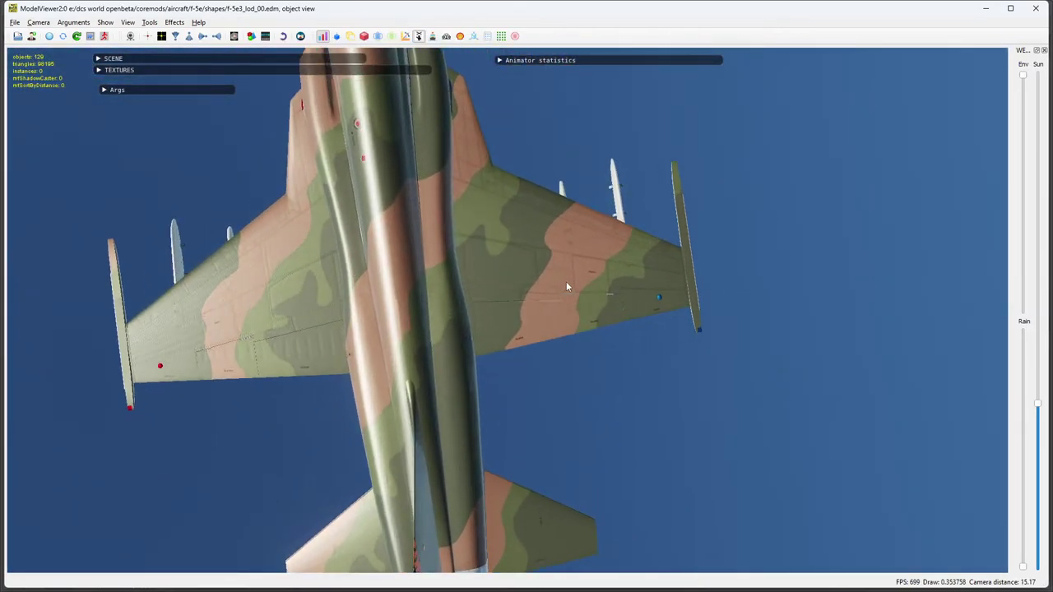
drag(586, 211, 657, 305)
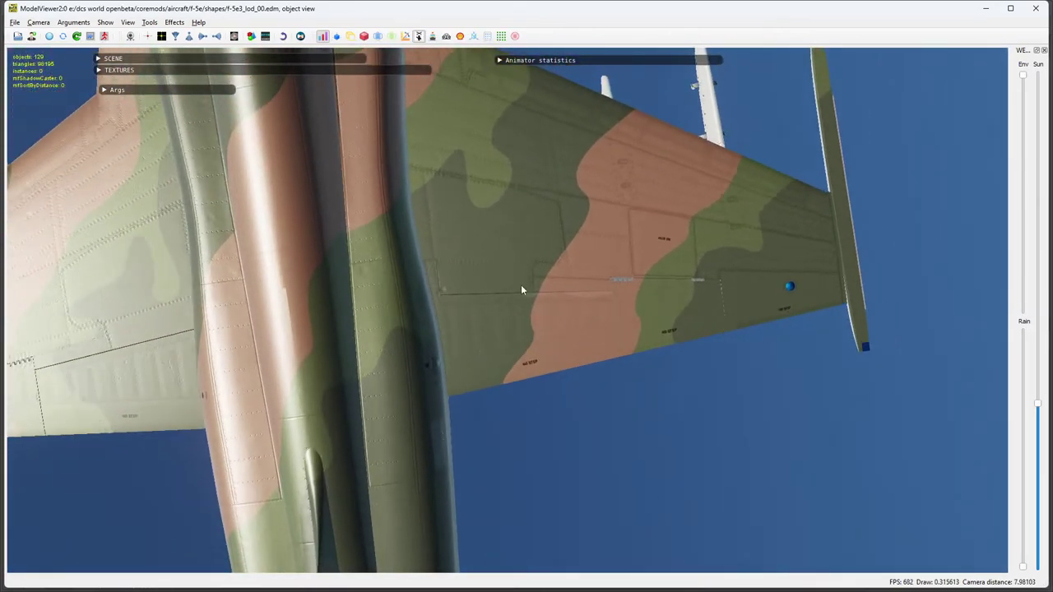
drag(521, 289, 428, 137)
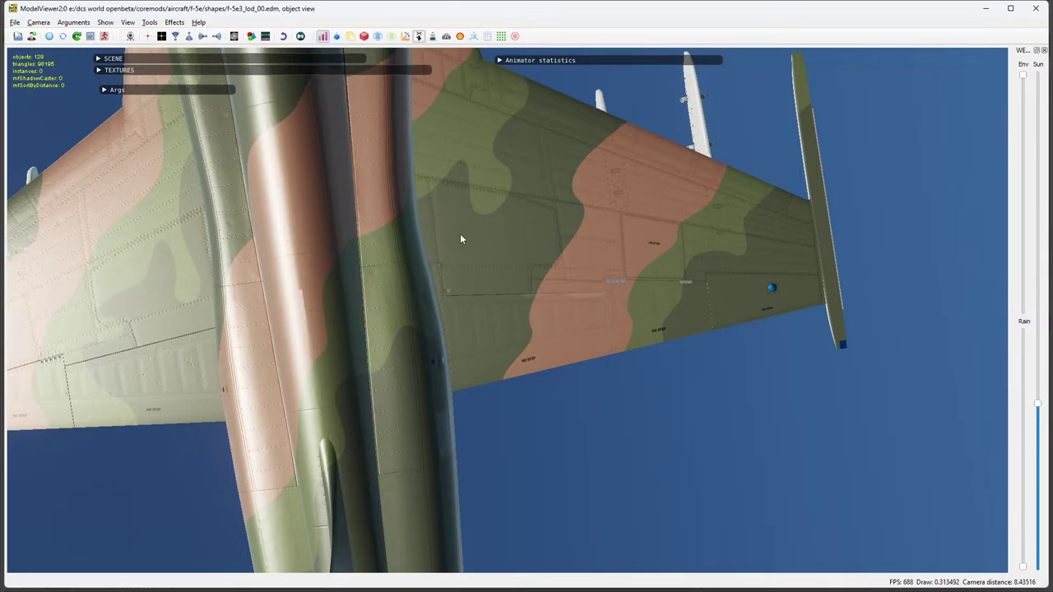
drag(460, 239, 415, 130)
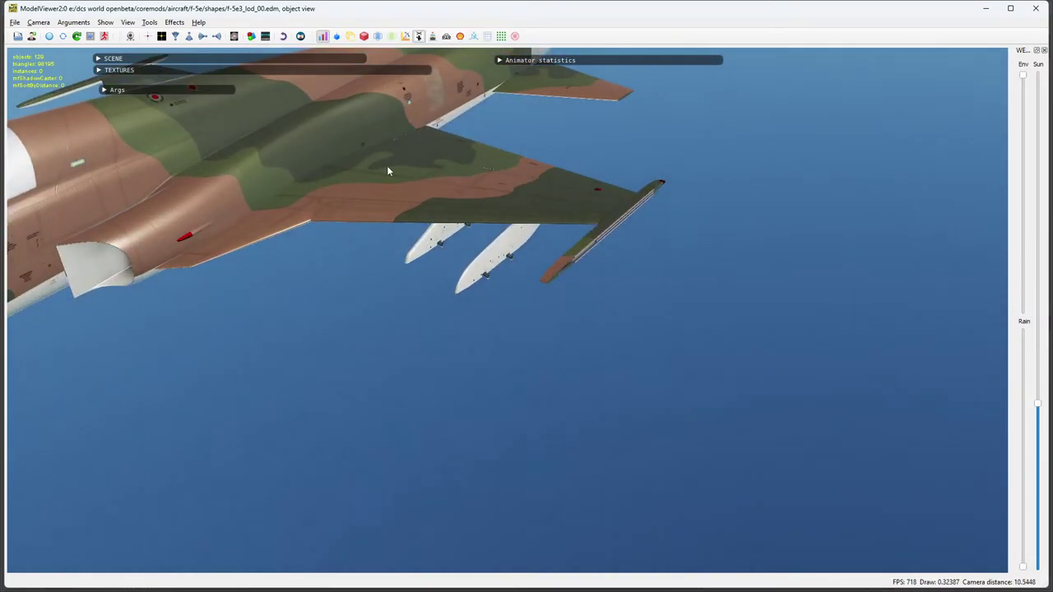
drag(388, 171, 567, 263)
scroll(335, 157, up, 3)
scroll(440, 178, down, 3)
scroll(389, 223, down, 2)
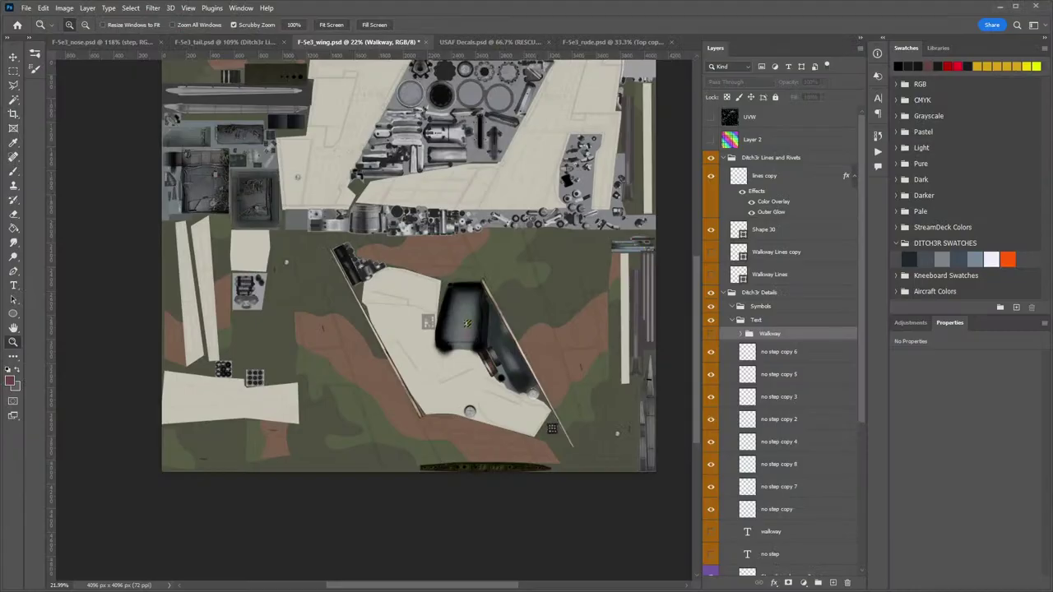
Switch to Photoshop and fit the F-5e3_nose, F-5e3_tail and F-5e3_wing documents on screen to review each whole template.
click(610, 42)
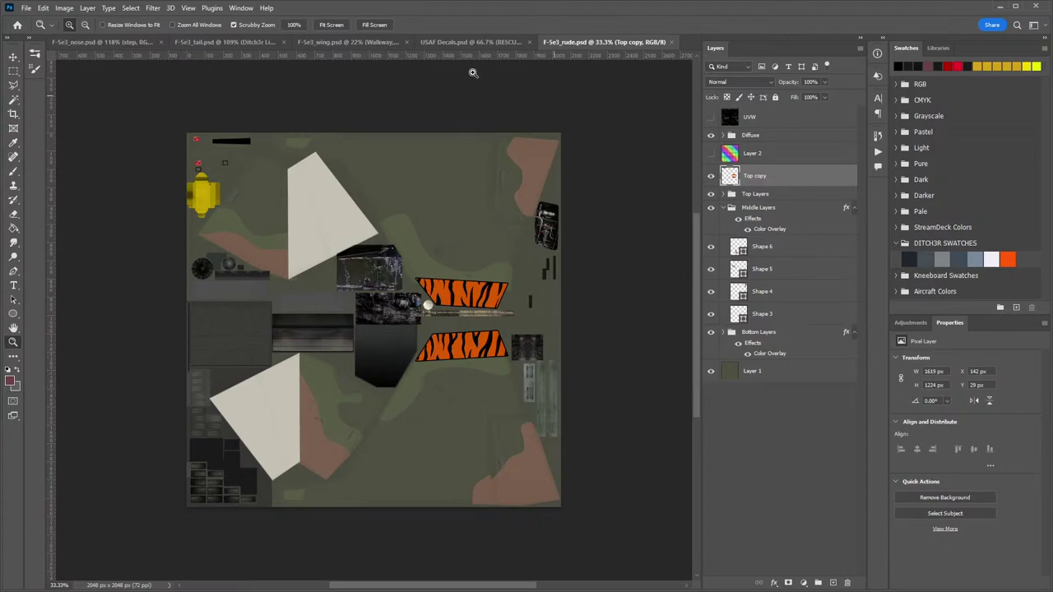
click(141, 43)
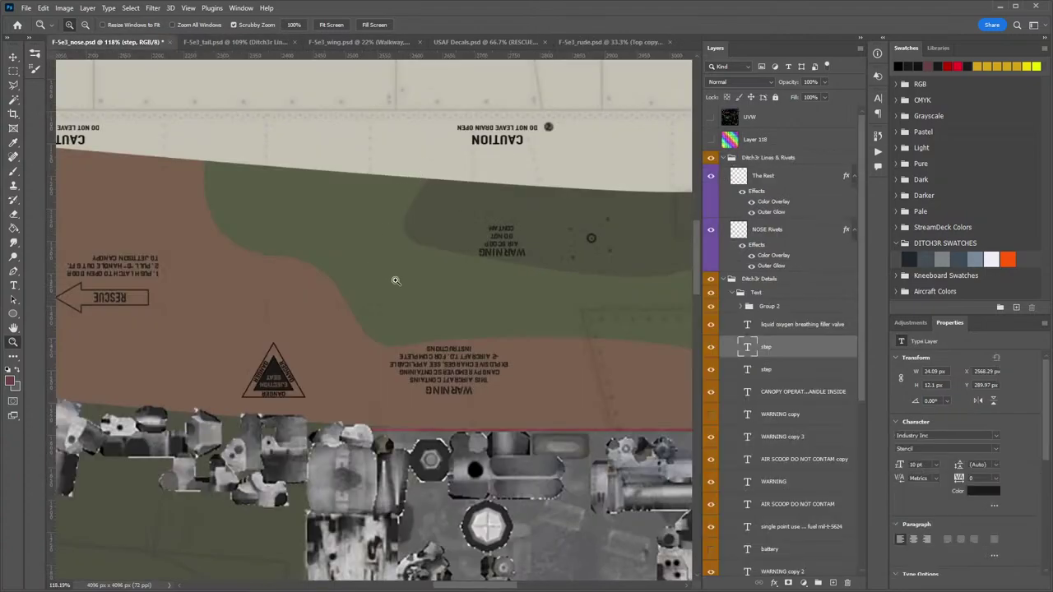
right_click(255, 148)
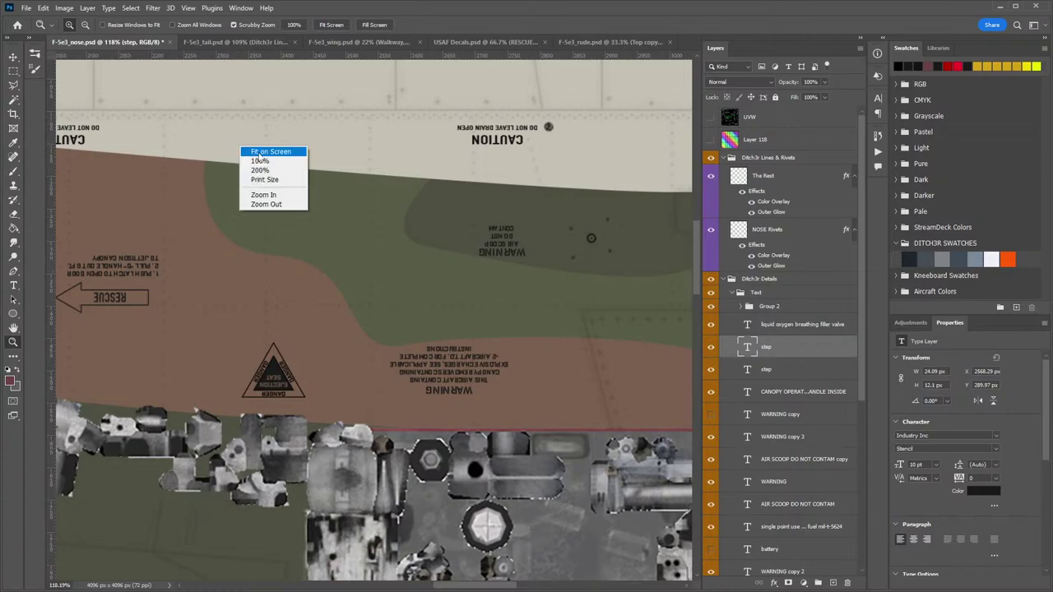
click(262, 153)
click(239, 42)
right_click(263, 137)
click(268, 145)
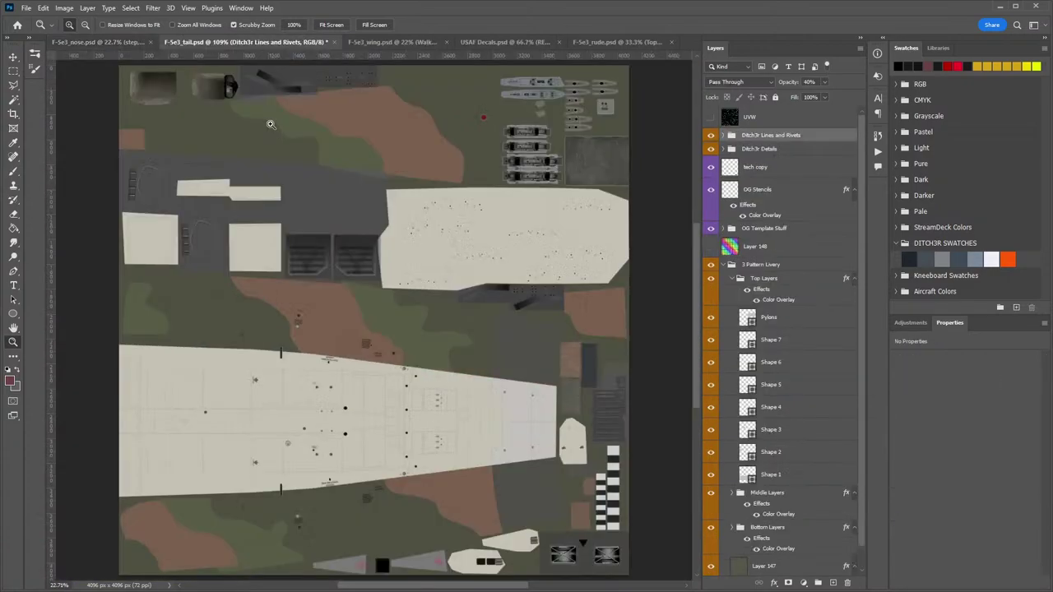
click(359, 42)
right_click(339, 151)
click(345, 158)
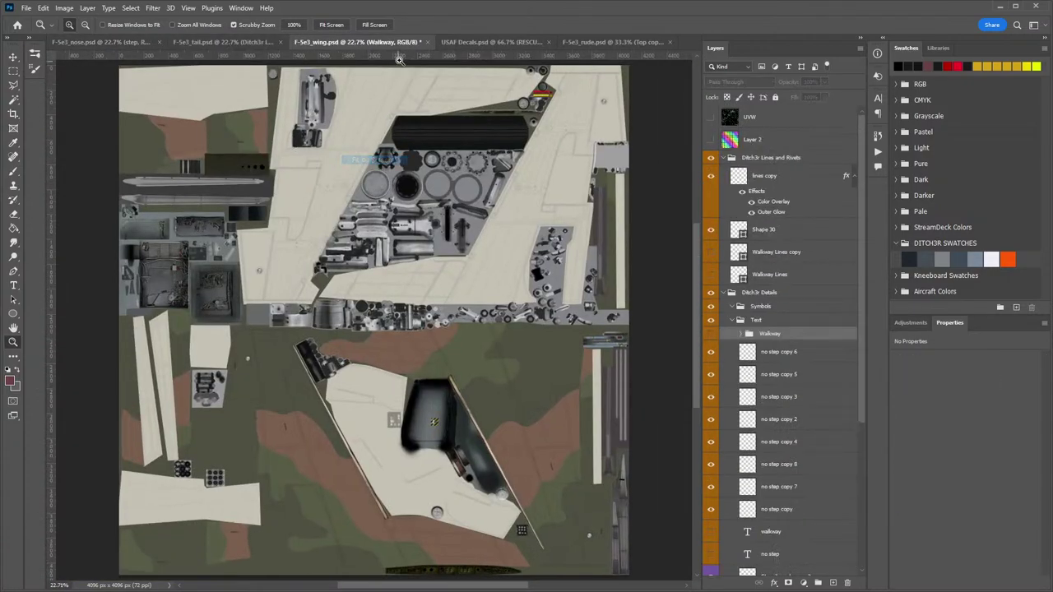
Close the USAF Decals.psd document.
click(490, 42)
right_click(390, 150)
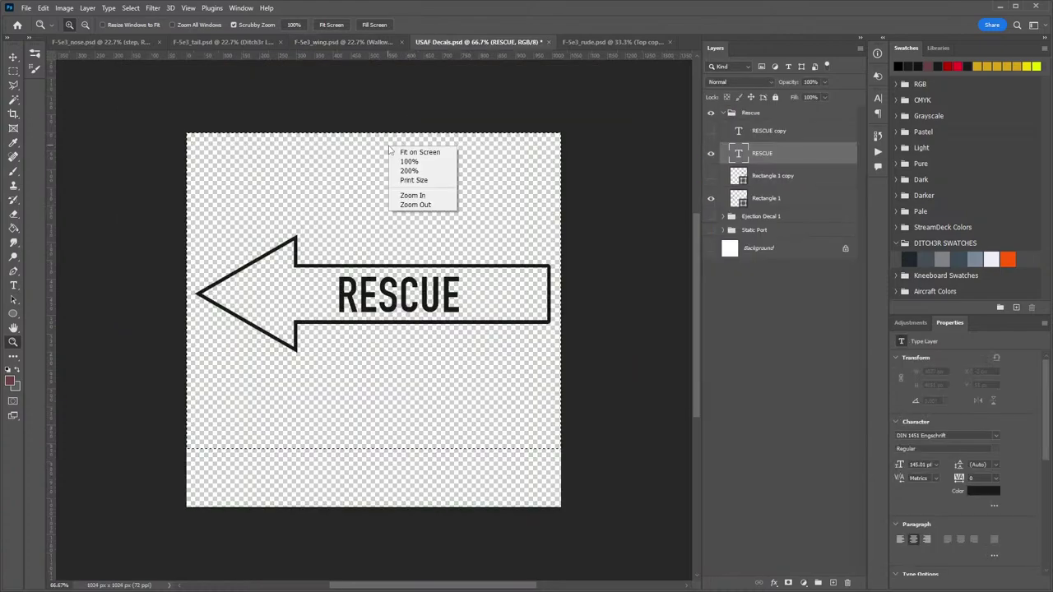
click(548, 42)
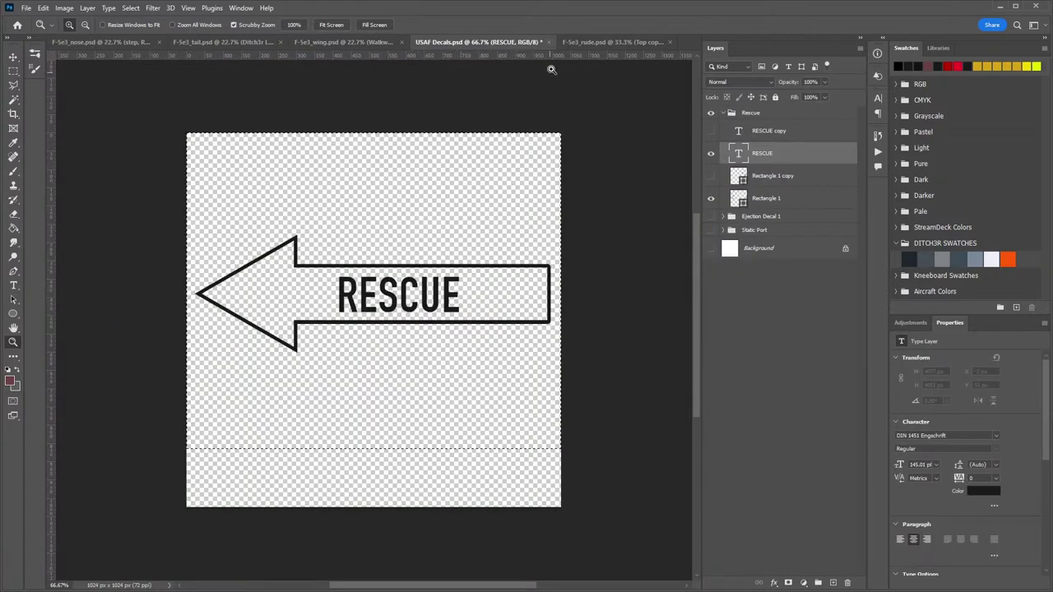
click(548, 45)
key(Return)
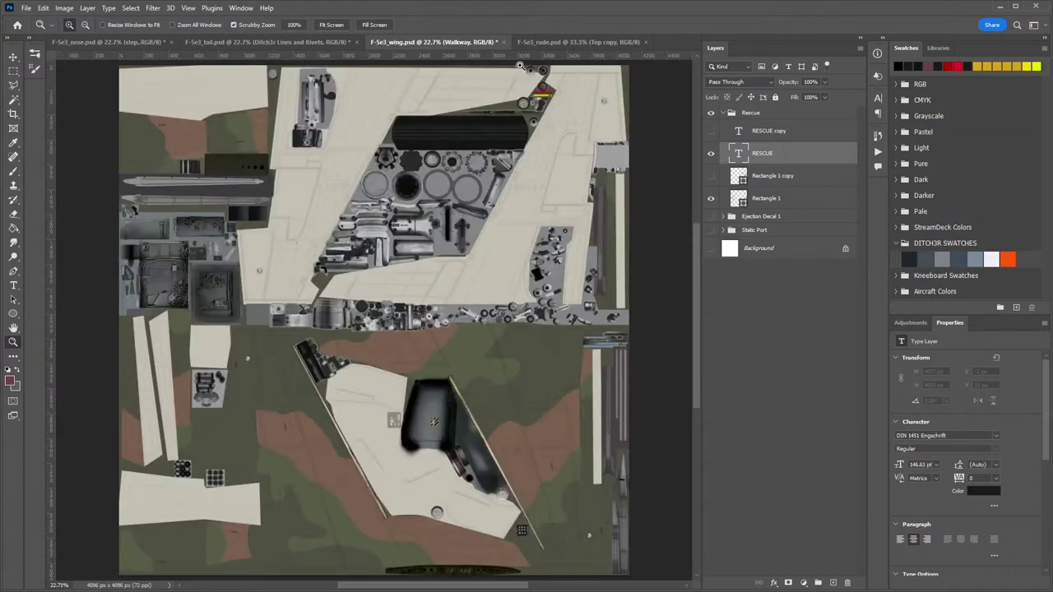
Fit the F-5e3_rude document on screen and go back over the wing and tail templates.
click(562, 44)
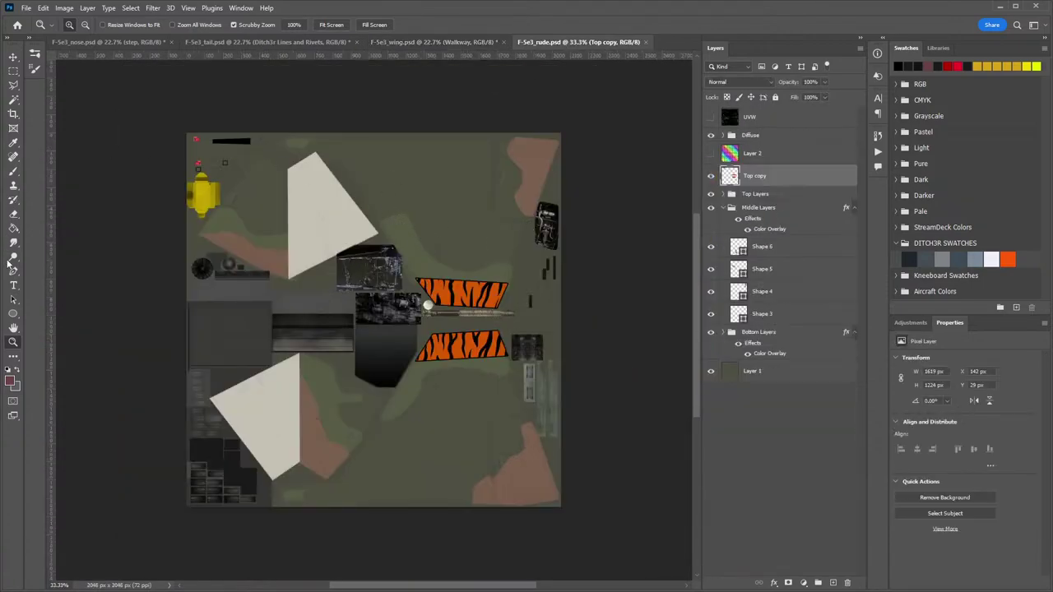
right_click(260, 252)
click(271, 260)
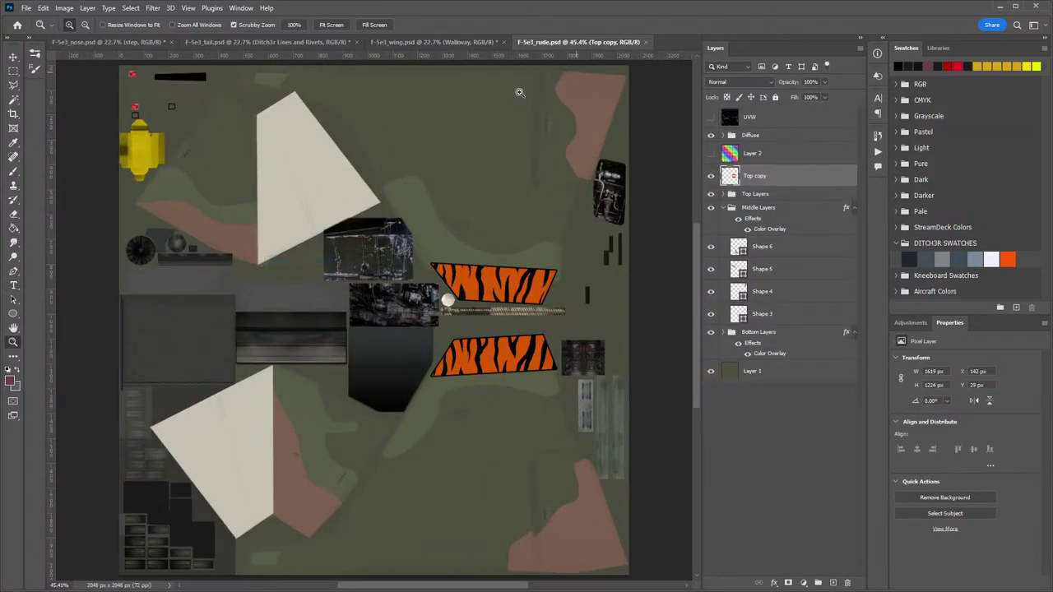
click(454, 43)
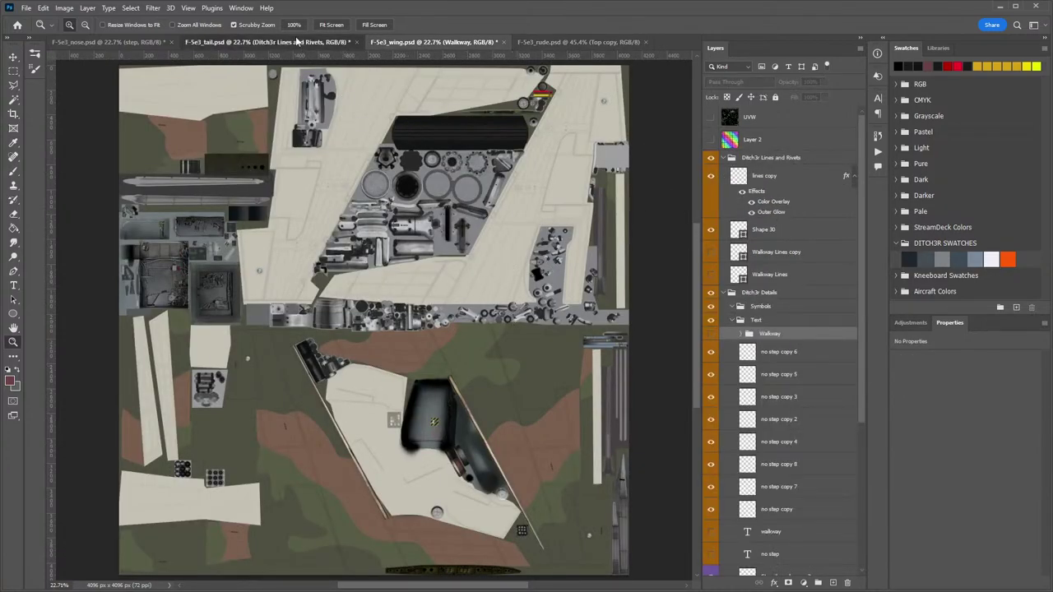
click(267, 42)
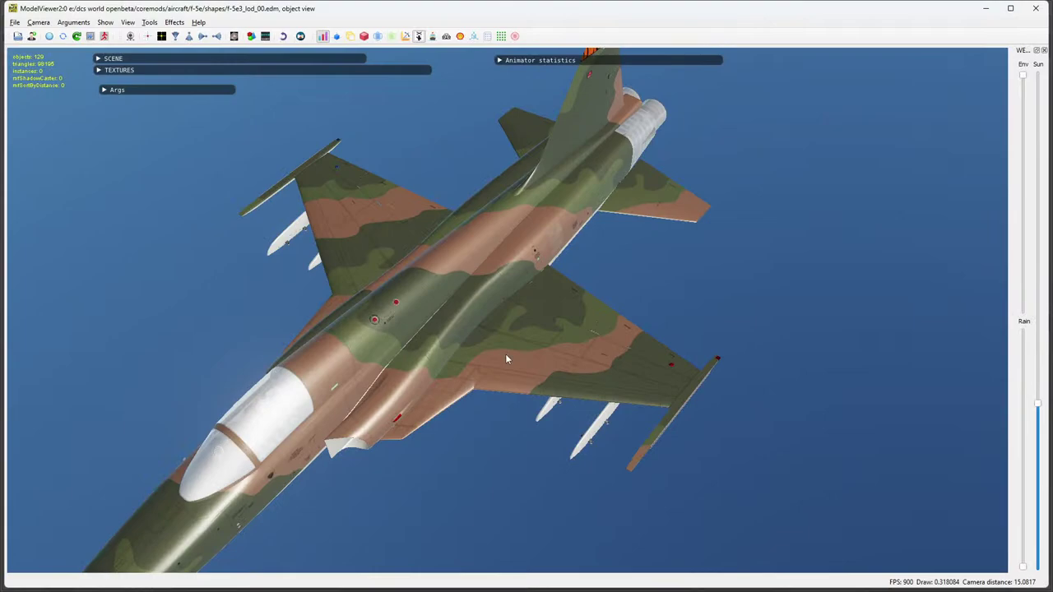
Switch to ModelViewer2.0 and examine the complete F-5E camouflage livery from the side and above the nose.
drag(505, 353, 510, 320)
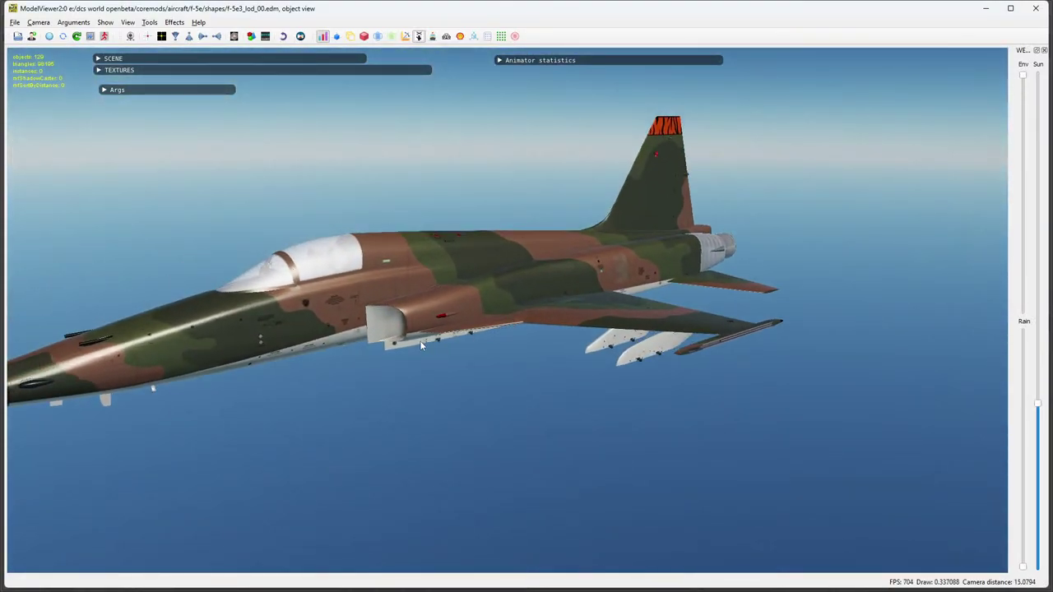
drag(405, 304, 542, 339)
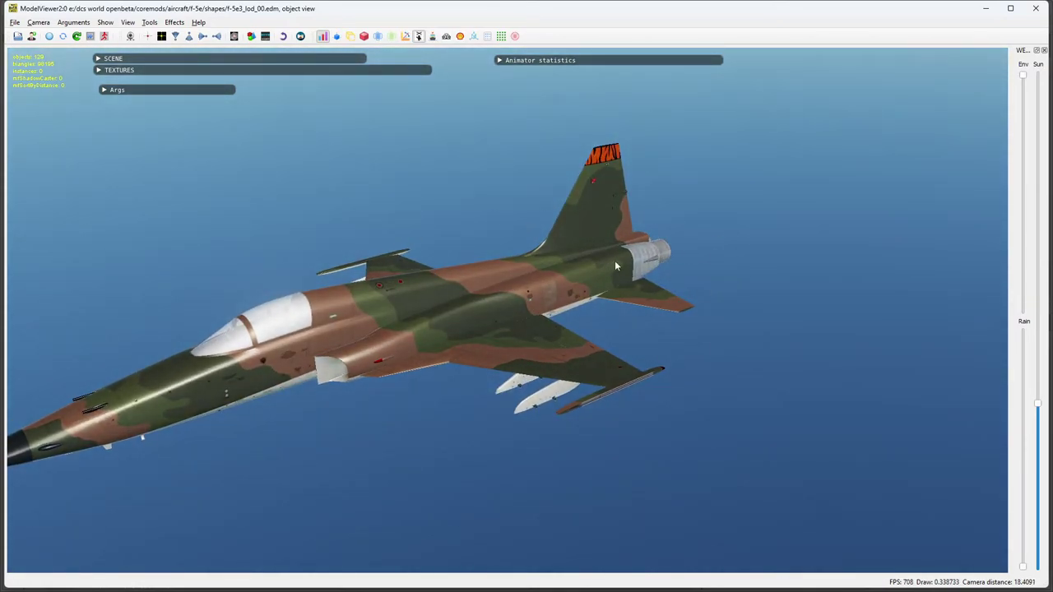
drag(614, 260, 523, 371)
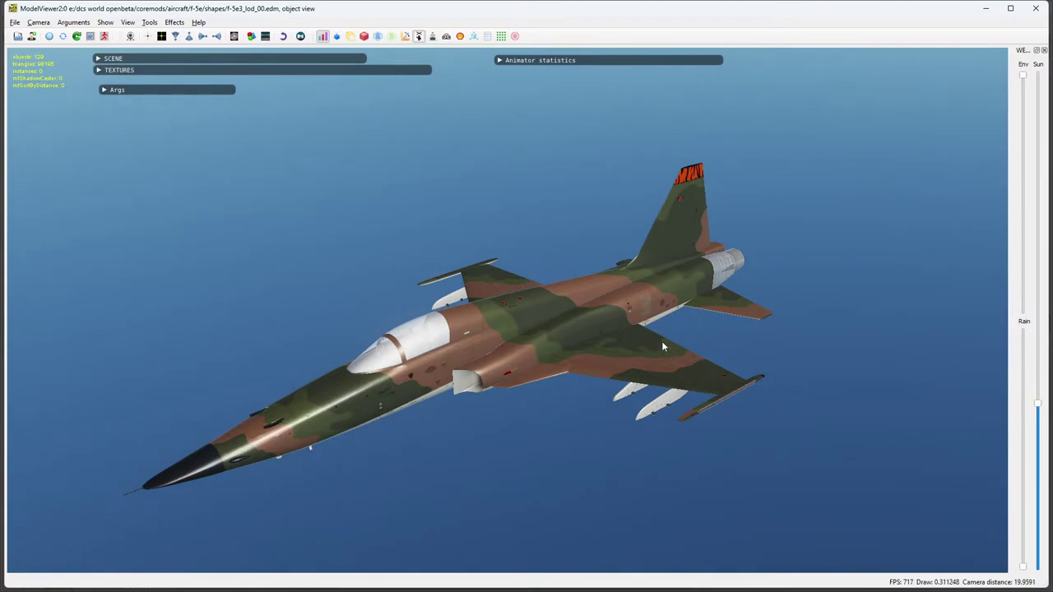
drag(661, 341, 526, 310)
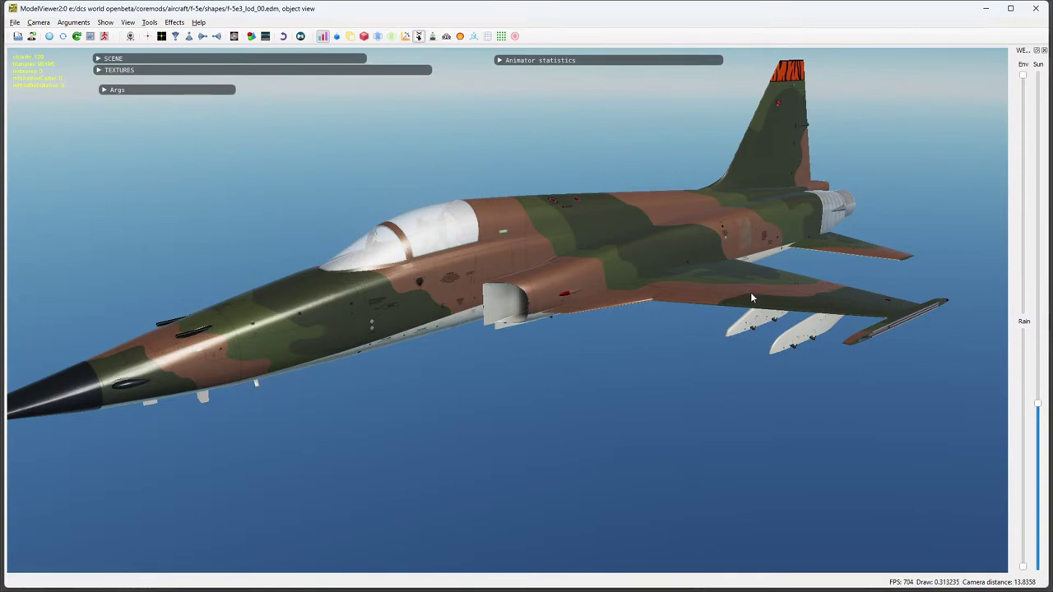
drag(555, 280, 548, 316)
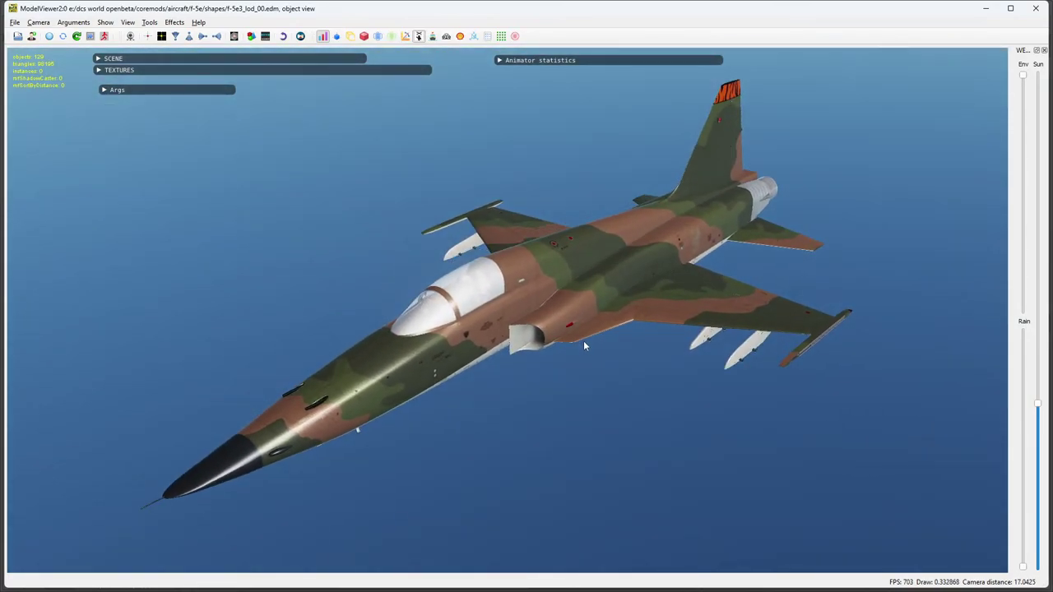